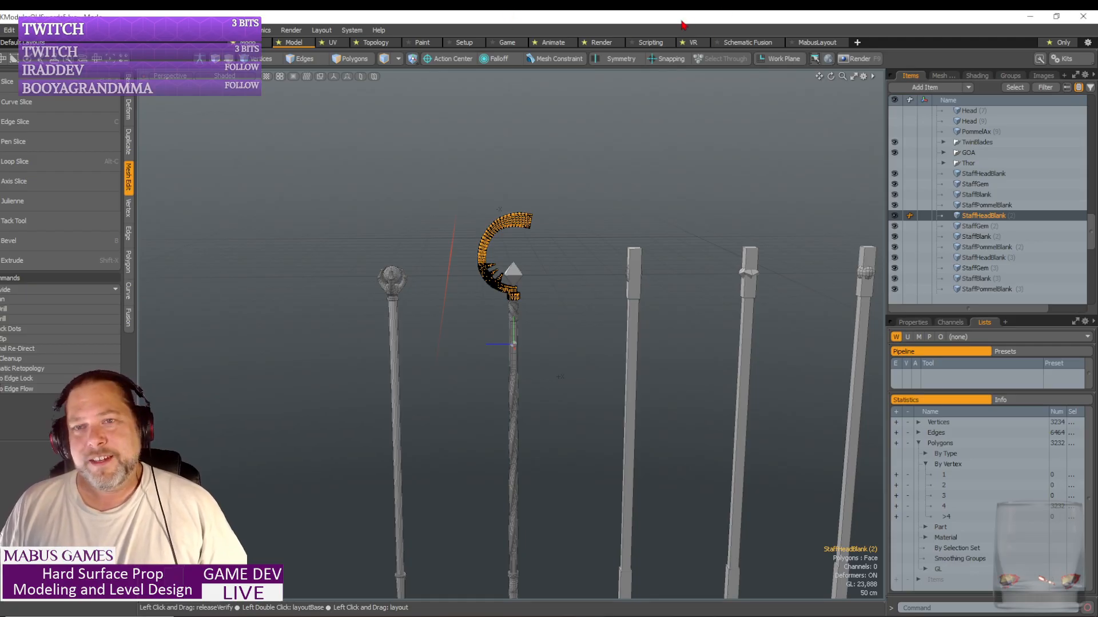
# - Select the claw-shaped StaffHeadBlank mesh at the upper end of the first staff
pyautogui.press('a')
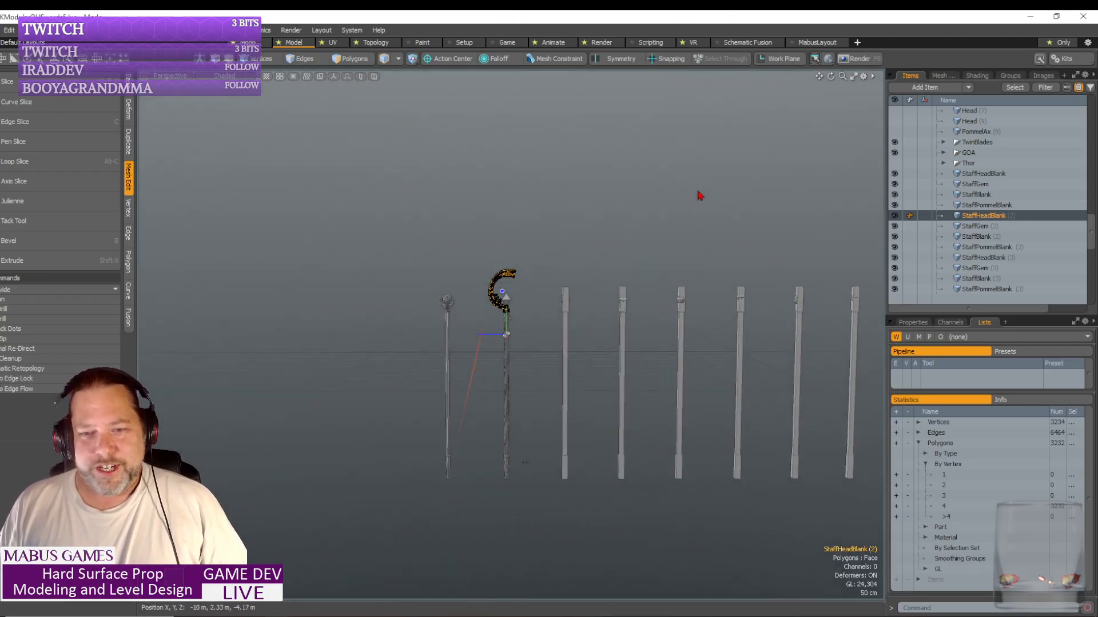
pyautogui.scroll(5, 698, 196)
pyautogui.scroll(3, 699, 195)
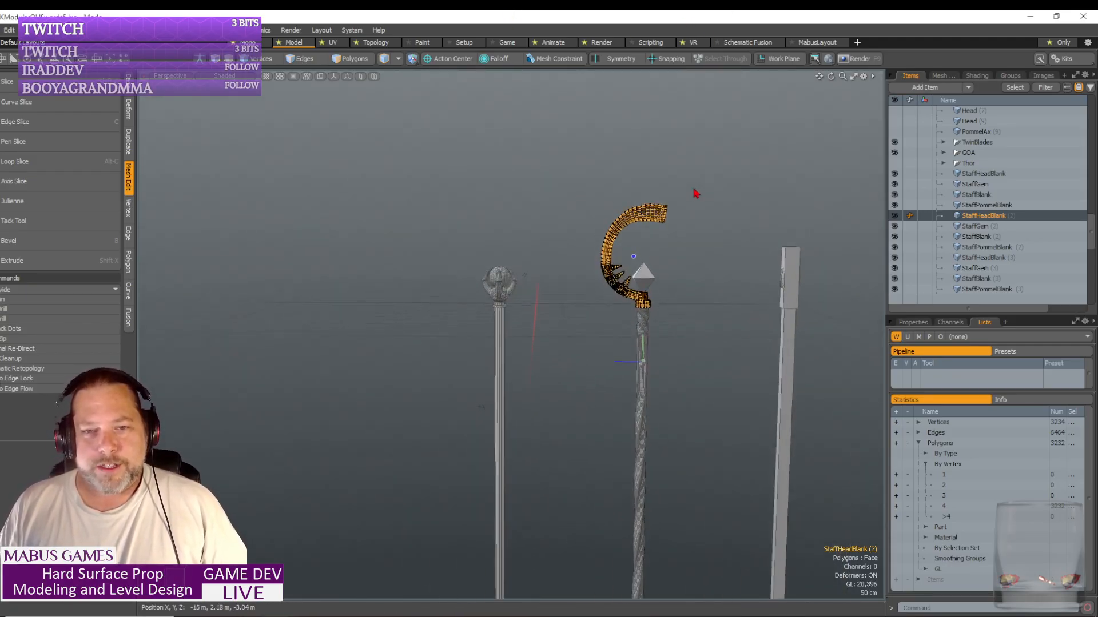
pyautogui.scroll(-1, 567, 169)
pyautogui.keyDown('alt'); pyautogui.keyDown('shift'); pyautogui.moveTo(567, 169); pyautogui.dragTo(311, 233); pyautogui.keyUp('shift'); pyautogui.keyUp('alt')
pyautogui.scroll(5, 567, 168)
pyautogui.keyDown('alt'); pyautogui.keyDown('shift'); pyautogui.moveTo(567, 168); pyautogui.dragTo(1025, 65); pyautogui.keyUp('shift'); pyautogui.keyUp('alt')
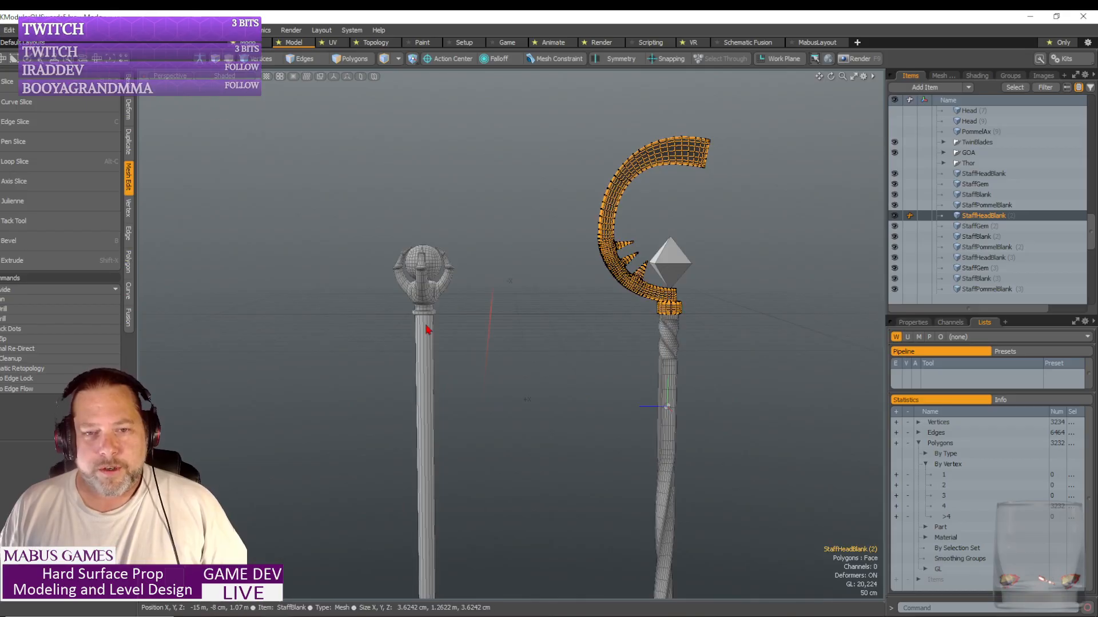
pyautogui.click(423, 277)
pyautogui.scroll(-2, 489, 383)
pyautogui.keyDown('alt'); pyautogui.moveTo(489, 384); pyautogui.dragTo(490, 437); pyautogui.keyUp('alt')
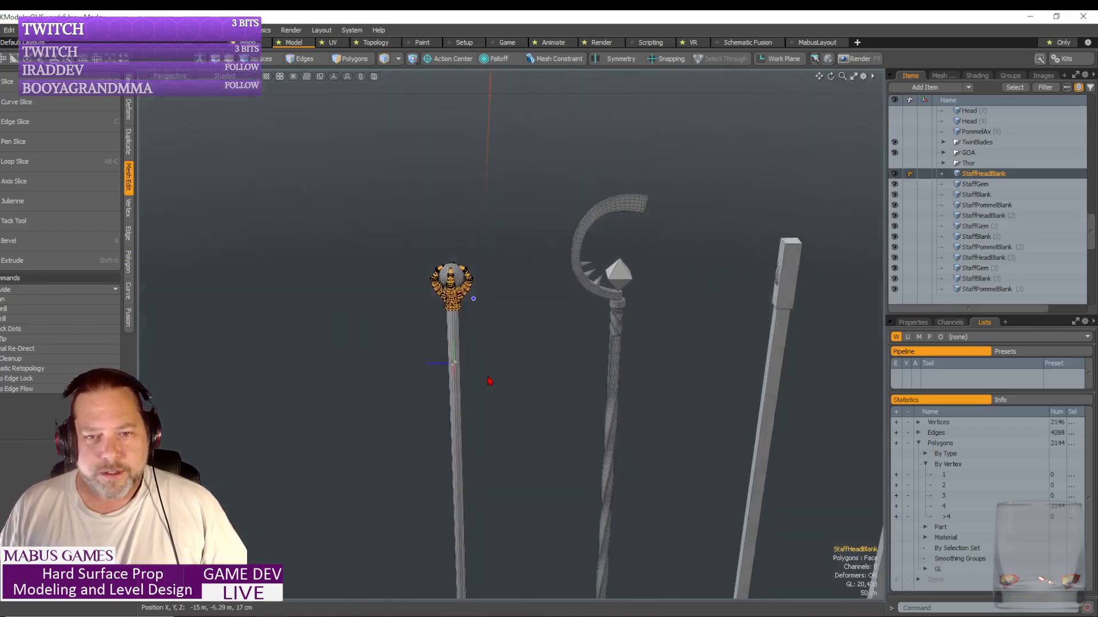
pyautogui.scroll(3, 491, 380)
pyautogui.keyDown('alt'); pyautogui.moveTo(492, 375); pyautogui.dragTo(494, 362); pyautogui.keyUp('alt')
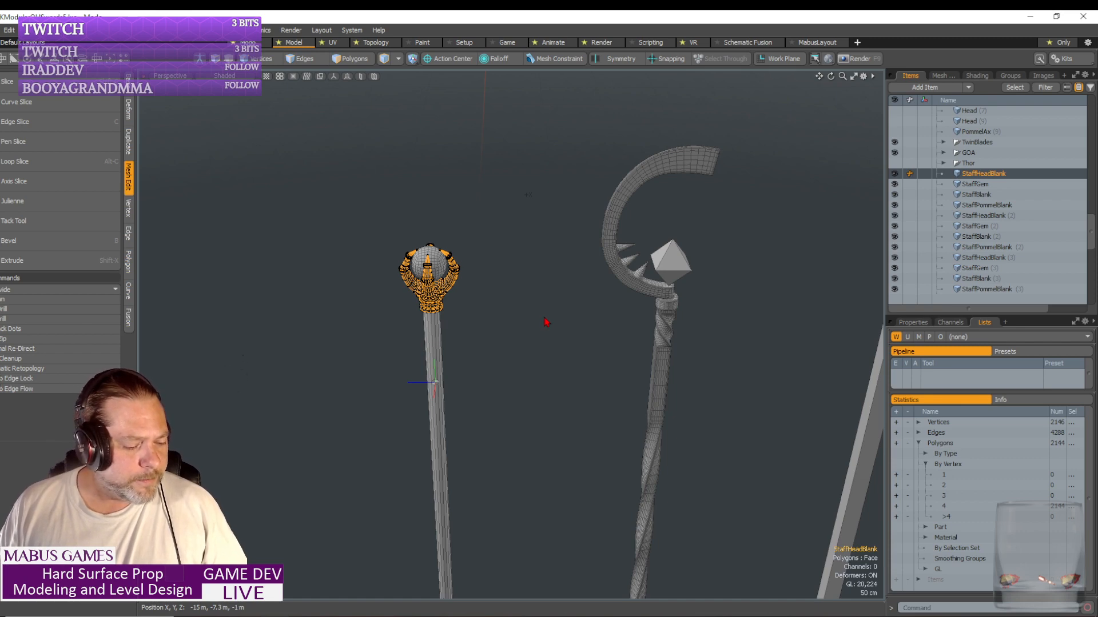
# - Rotate all vertices of the first staff's claw head around the vertical axis so its four claws sit diagonally
pyautogui.press('e')
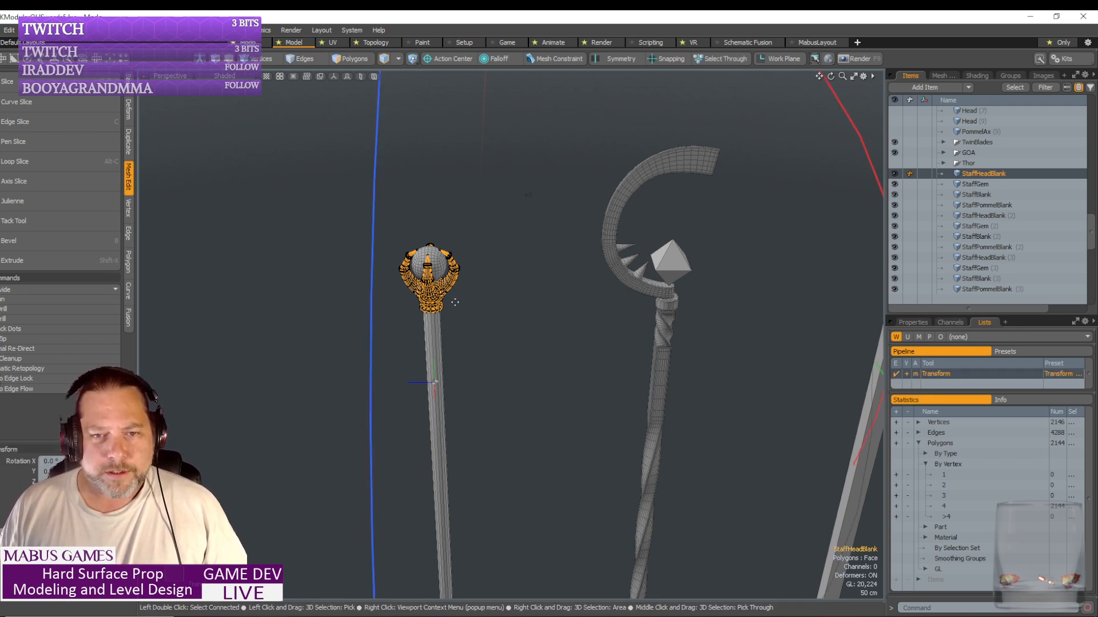
pyautogui.hotkey('shift', 'a')
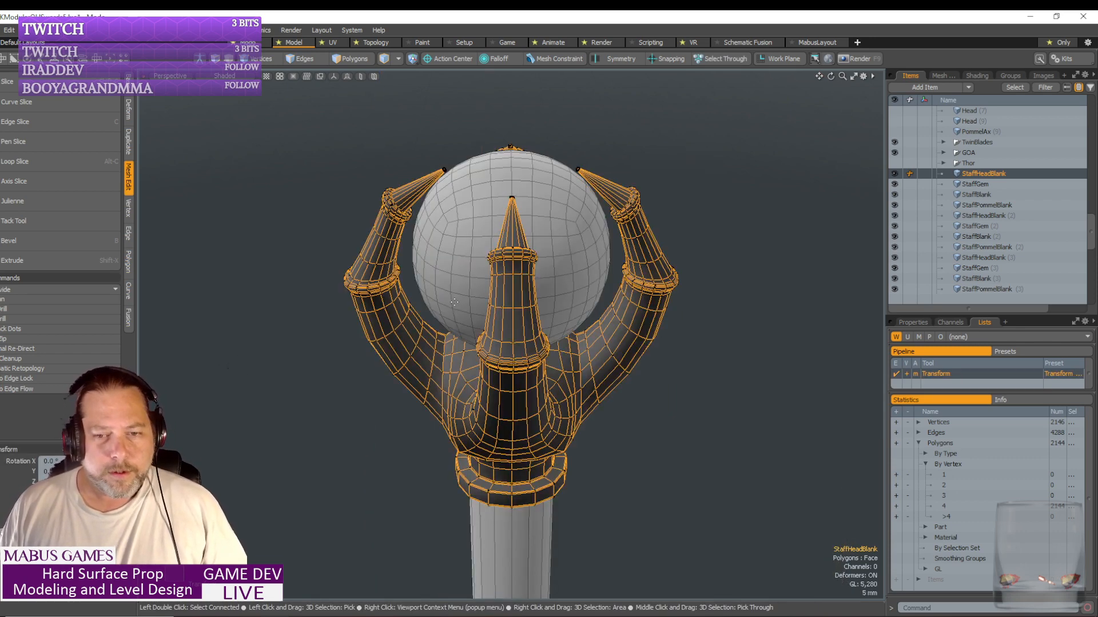
pyautogui.press('space')
pyautogui.scroll(-4, 510, 306)
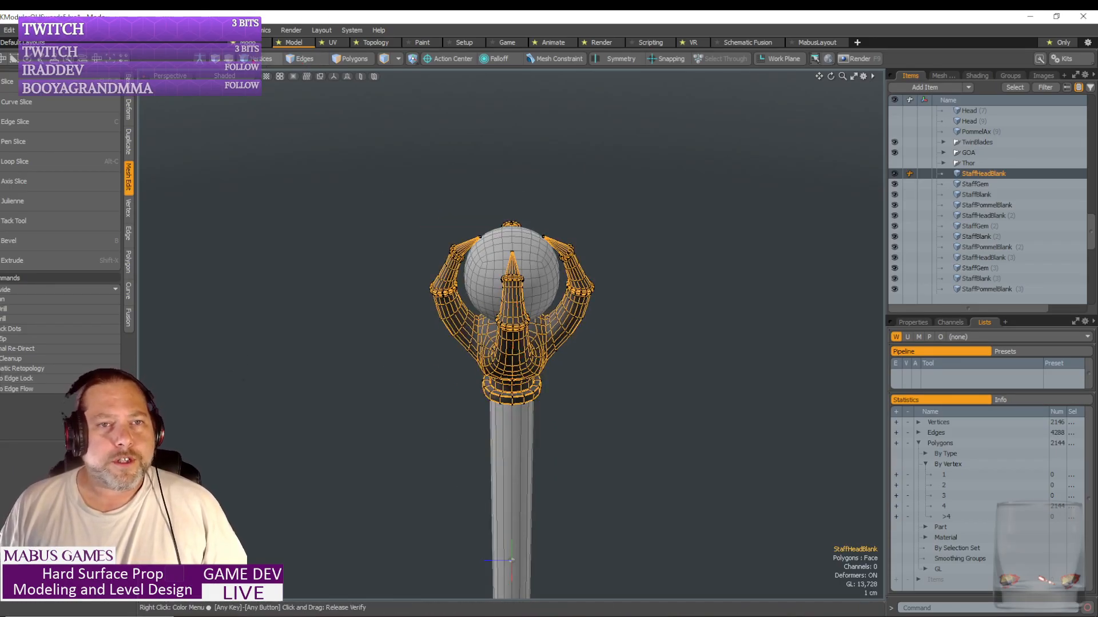
pyautogui.click(262, 59)
pyautogui.moveTo(369, 180); pyautogui.dragTo(694, 464, button='right')
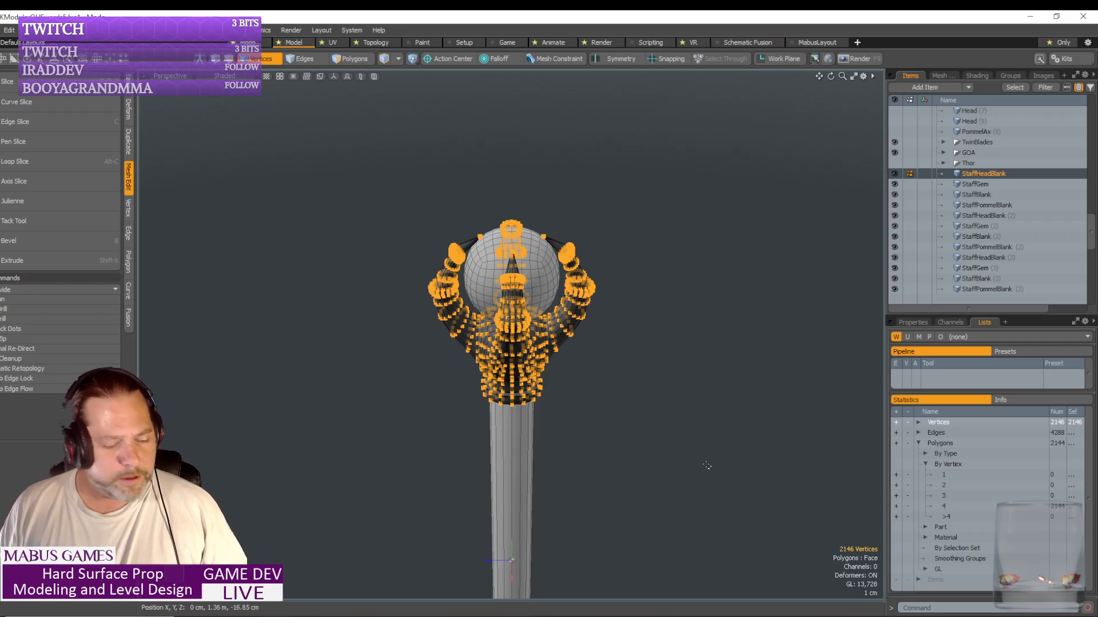
pyautogui.press('y')
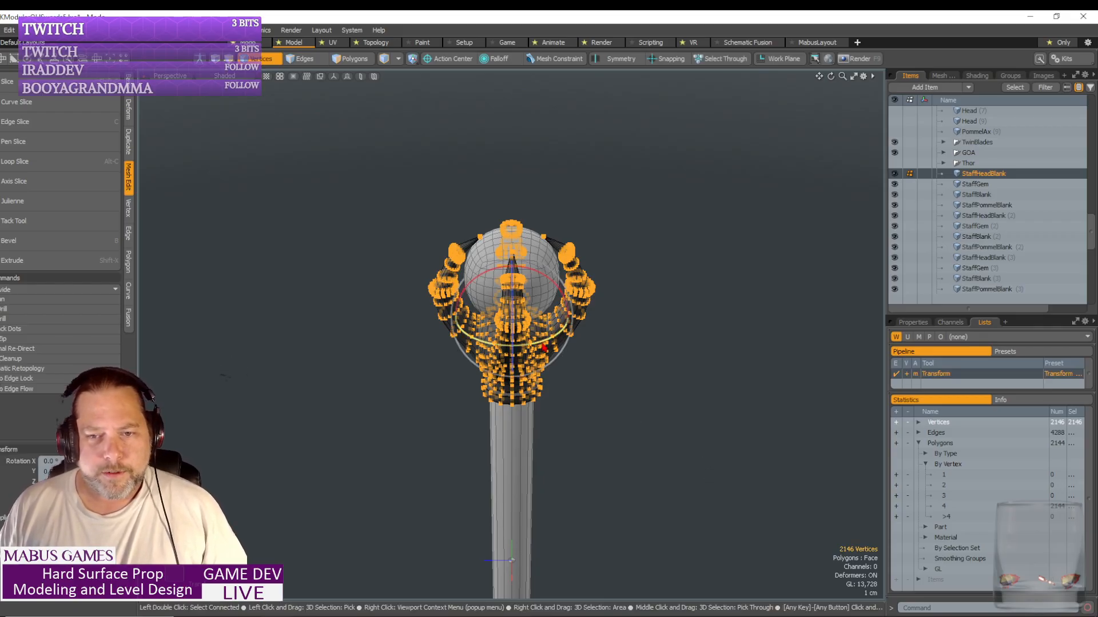
pyautogui.moveTo(536, 344); pyautogui.dragTo(489, 348)
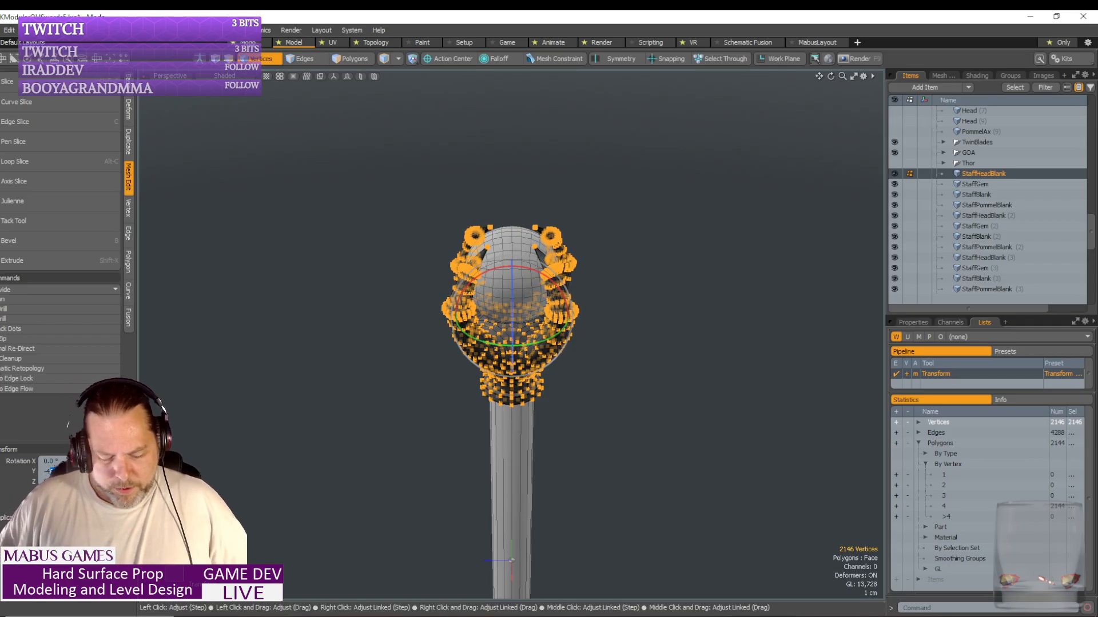
pyautogui.press('Return')
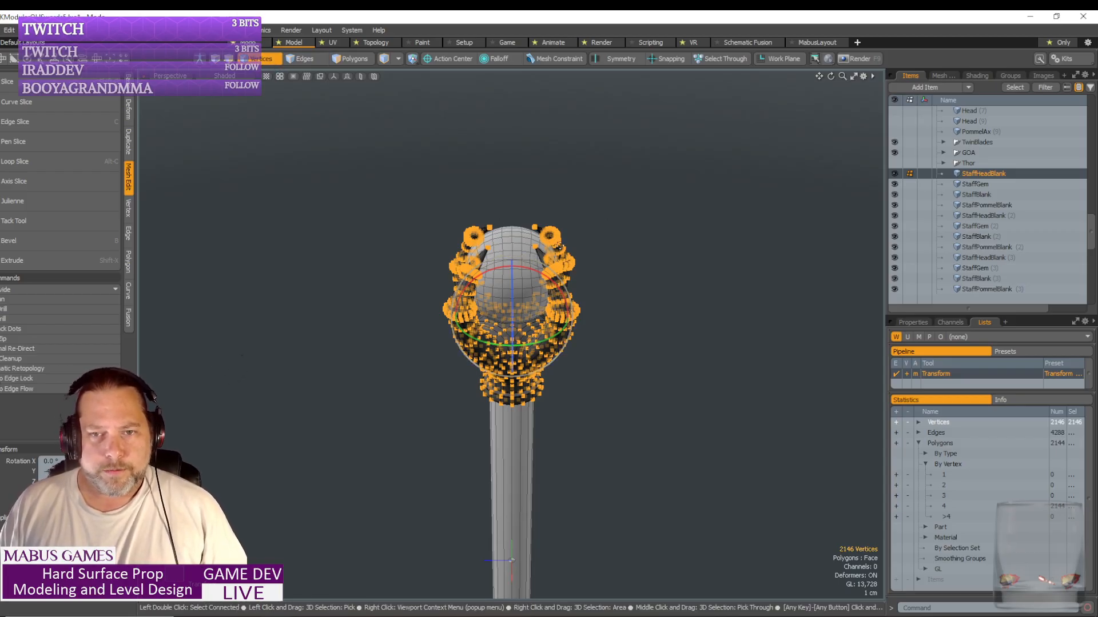
pyautogui.keyDown('alt'); pyautogui.moveTo(567, 236); pyautogui.dragTo(826, 321); pyautogui.keyUp('alt')
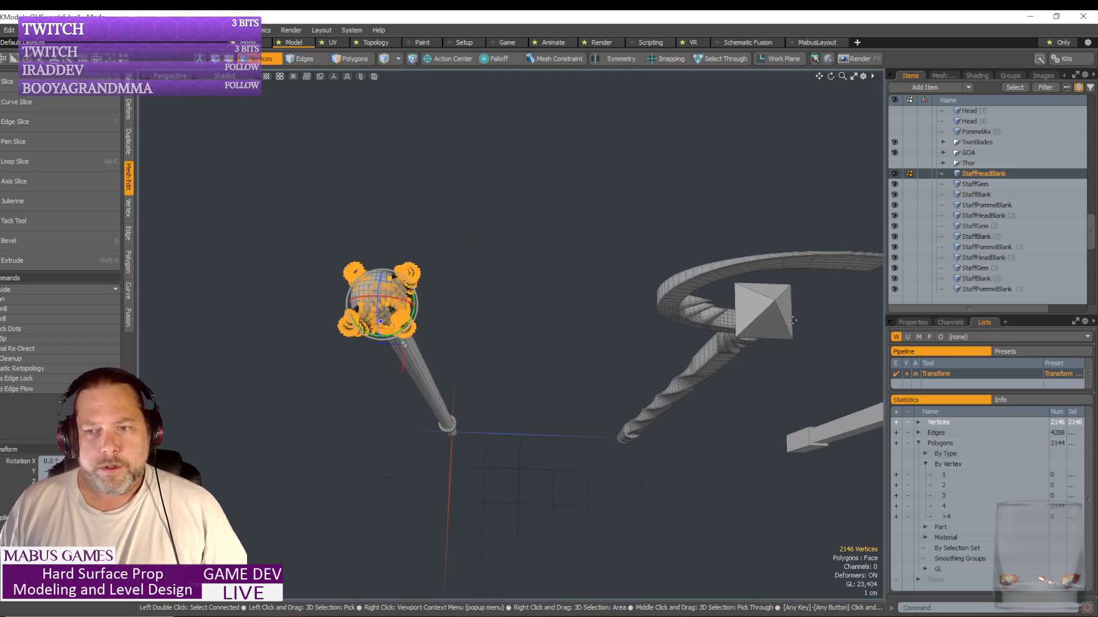
pyautogui.click(270, 61)
pyautogui.keyDown('alt'); pyautogui.moveTo(306, 120); pyautogui.dragTo(738, 158); pyautogui.keyUp('alt')
# - Show the transform properties of the second staff's gem, StaffGem (2), and hide the first staff's round gem
pyautogui.click(686, 206)
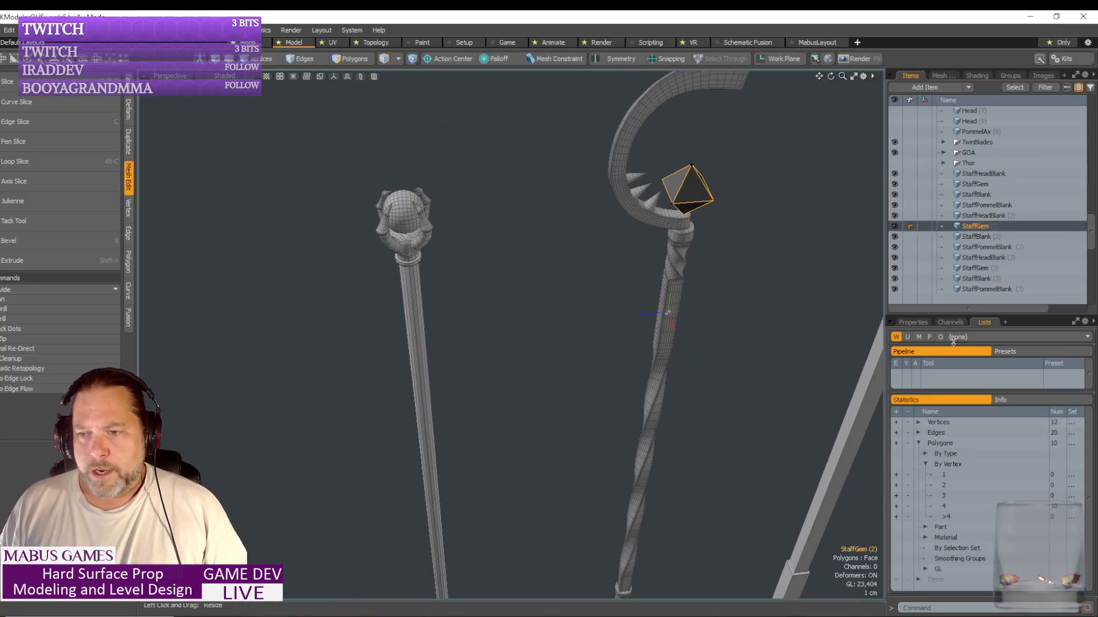
pyautogui.click(924, 323)
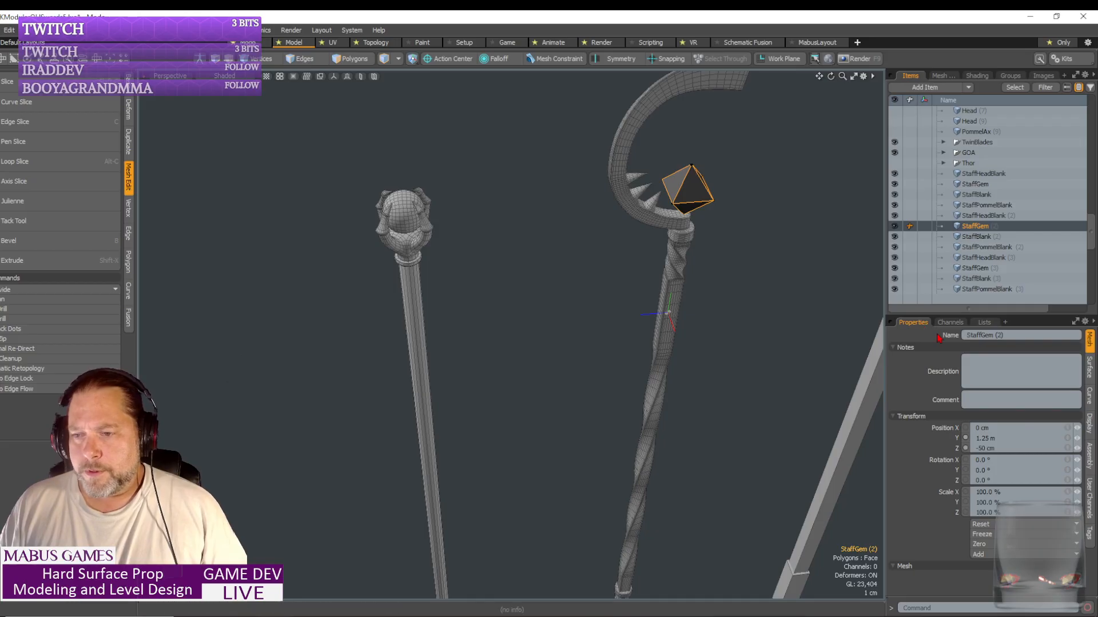
pyautogui.click(984, 449)
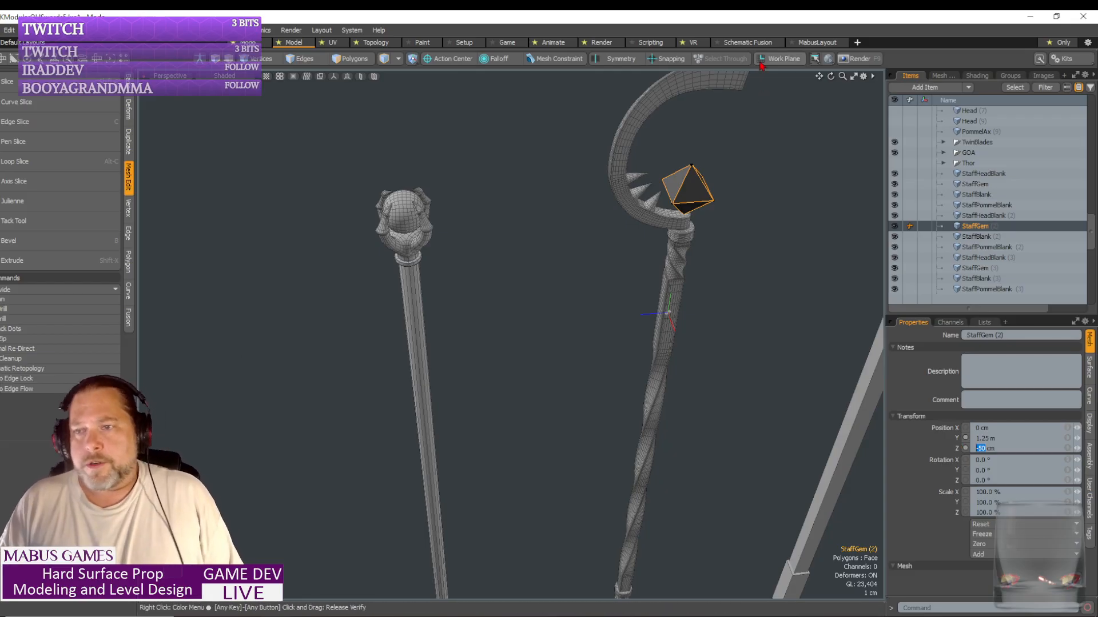
pyautogui.click(894, 183)
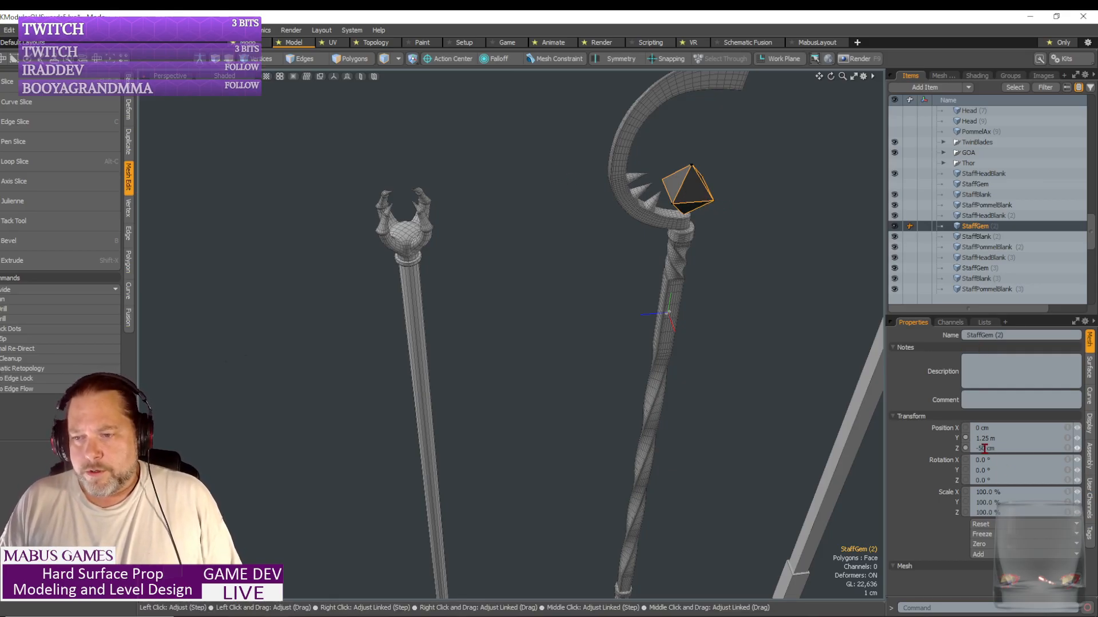
# - Try StaffGem (2) in the first staff's claws by setting its Z position to 0 cm, and undo the move
pyautogui.moveTo(984, 449); pyautogui.dragTo(958, 450)
pyautogui.write('0')
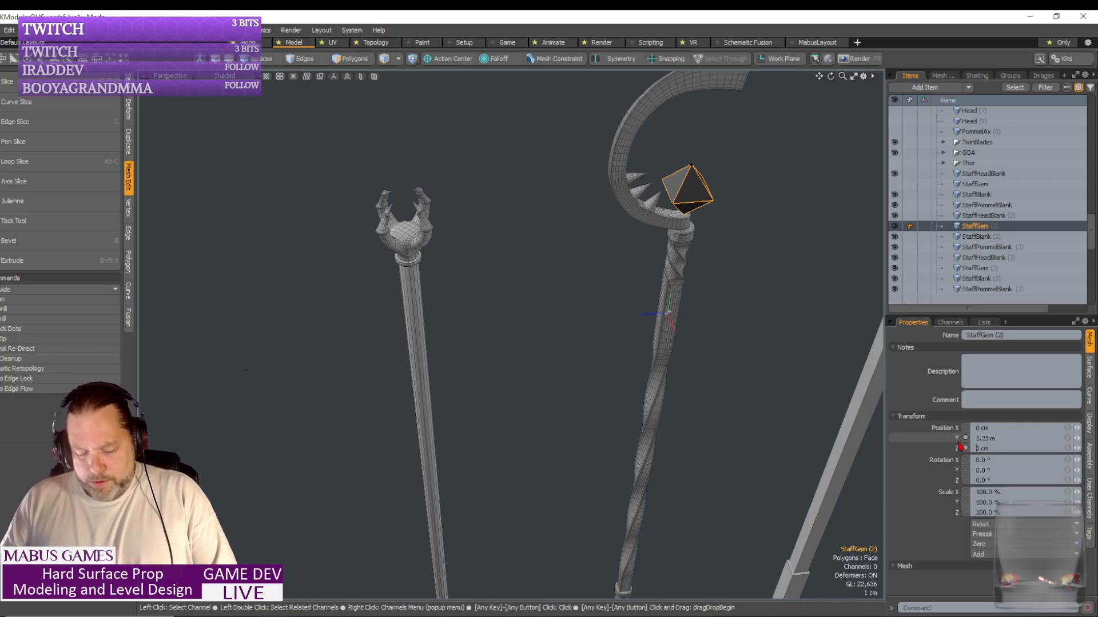
pyautogui.press('Return')
pyautogui.keyDown('alt'); pyautogui.moveTo(404, 141); pyautogui.dragTo(417, 152); pyautogui.keyUp('alt')
pyautogui.scroll(5, 421, 160)
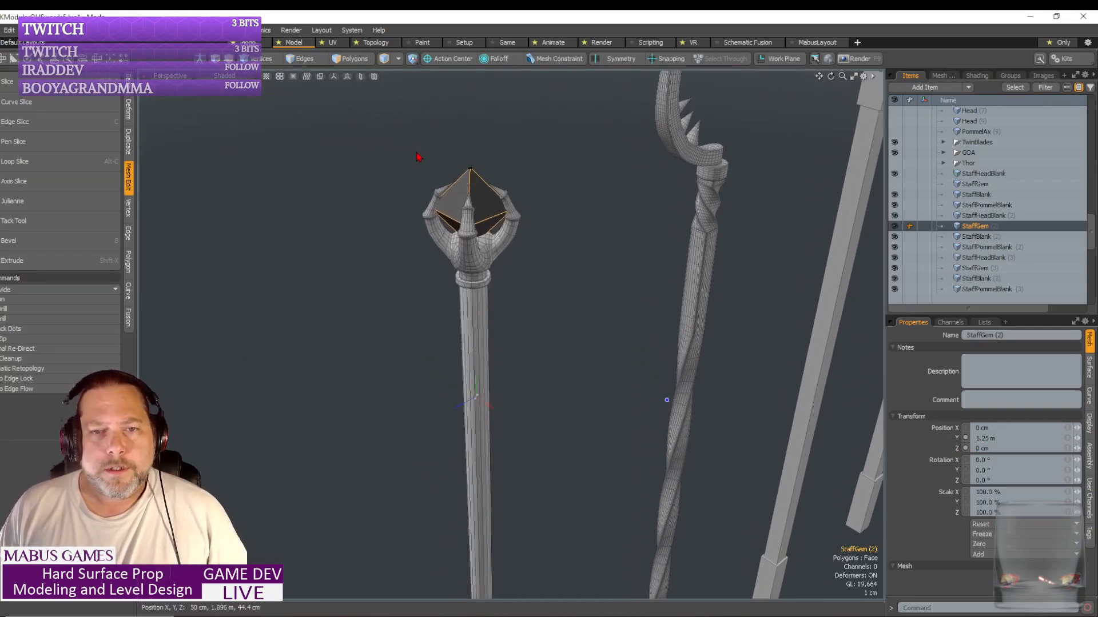
pyautogui.scroll(6, 421, 160)
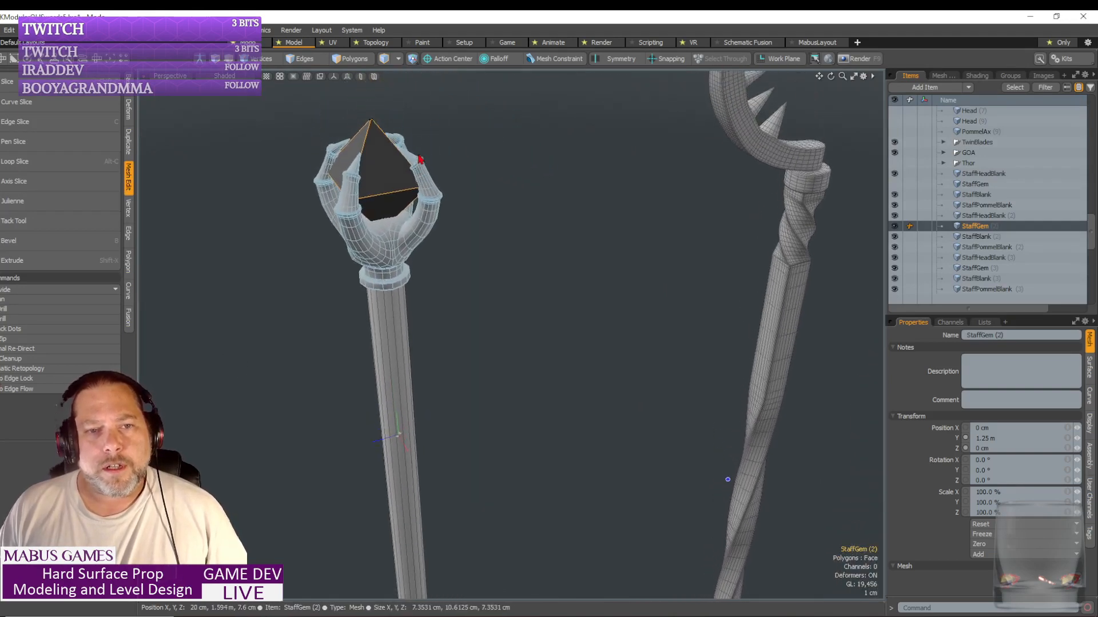
pyautogui.keyDown('alt'); pyautogui.moveTo(410, 172); pyautogui.dragTo(403, 186); pyautogui.keyUp('alt')
pyautogui.hotkey('ctrl', 'z')
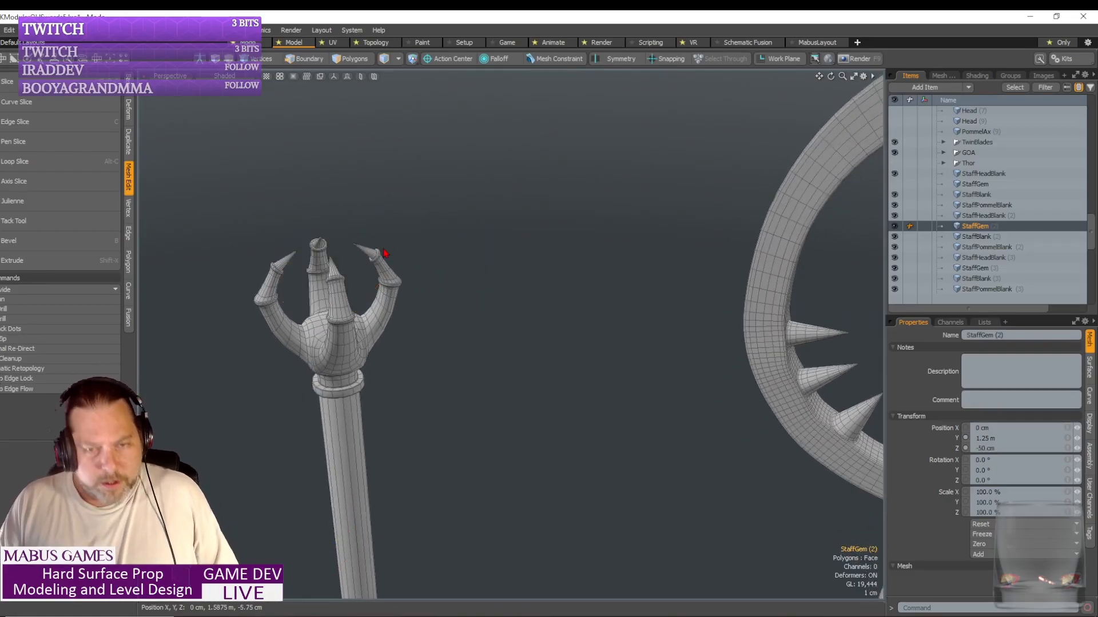
# - Try StaffGem (3) in the first staff's claws with a Z position of 0 cm, inspect the fit, and undo the move
pyautogui.hotkey('shift', 'a')
pyautogui.scroll(-3, 1029, 257)
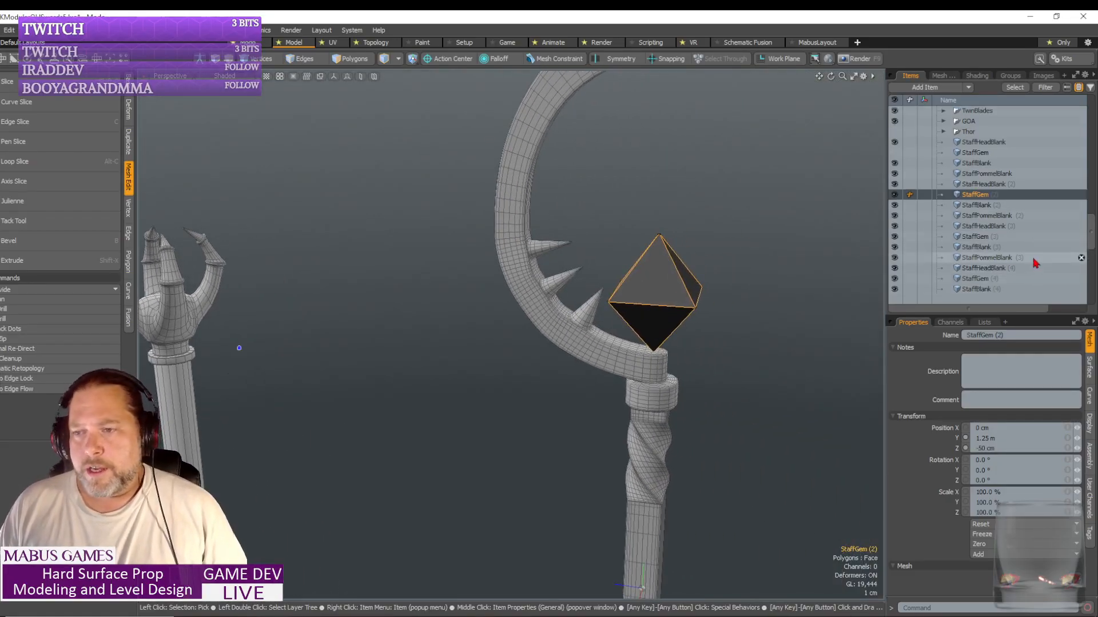
pyautogui.click(980, 237)
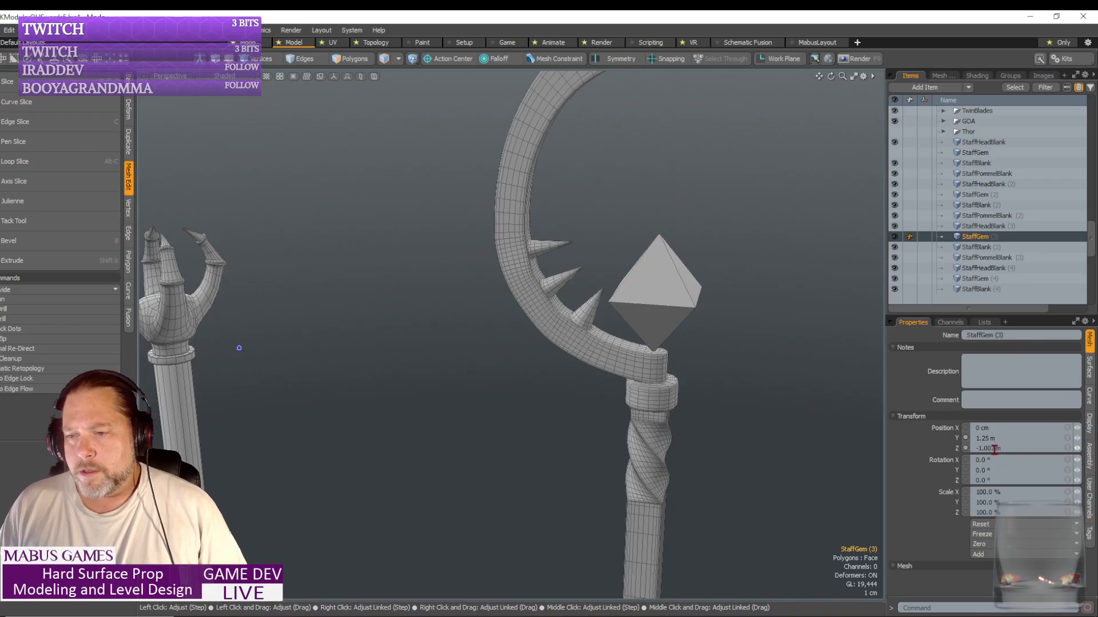
pyautogui.moveTo(997, 450); pyautogui.dragTo(929, 446)
pyautogui.write('0')
pyautogui.press('Return')
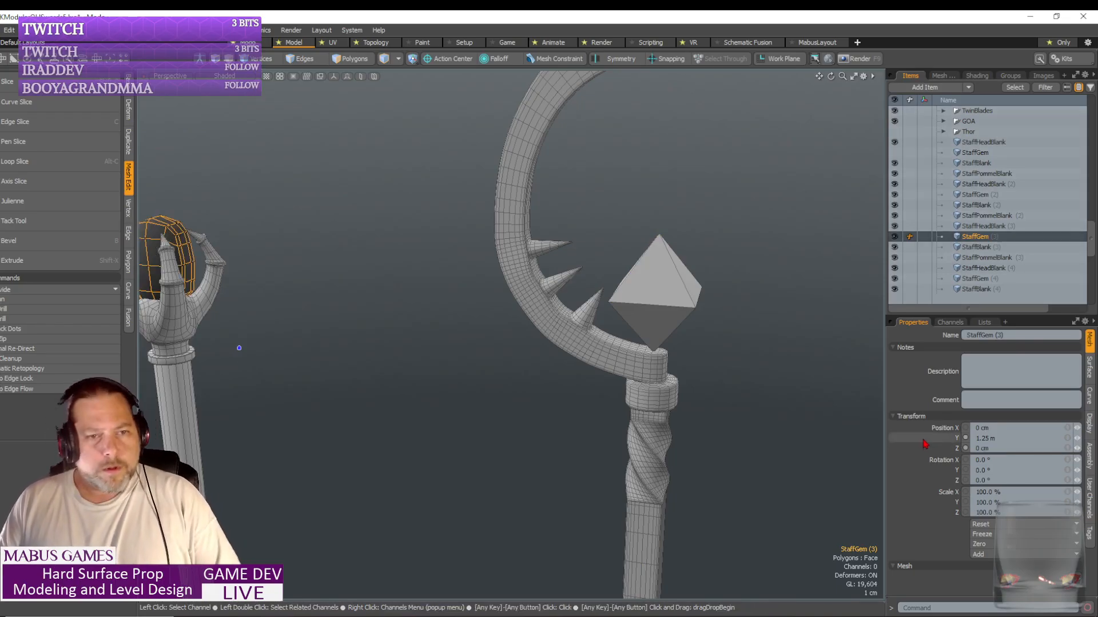
pyautogui.keyDown('alt'); pyautogui.moveTo(478, 367); pyautogui.dragTo(452, 312); pyautogui.keyUp('alt')
pyautogui.scroll(-3, 451, 315)
pyautogui.scroll(4, 452, 313)
pyautogui.hotkey('ctrl', 'z')
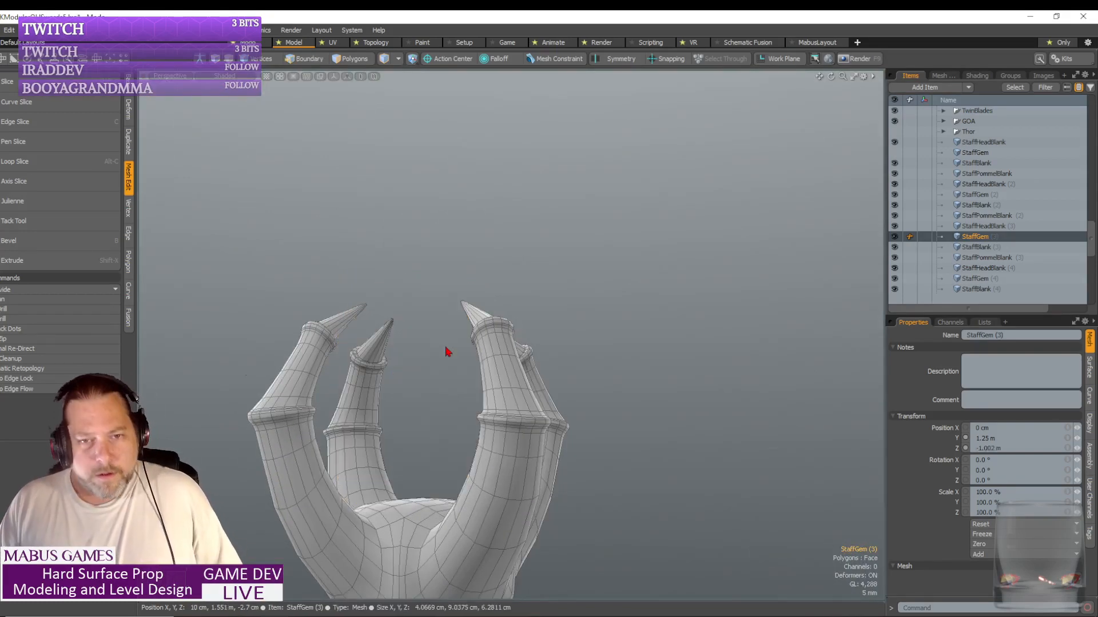
# - Test StaffGem (4) between the first staff's claws by setting its Z position to 0 cm, and undo the move
pyautogui.keyDown('alt'); pyautogui.moveTo(436, 375); pyautogui.dragTo(515, 349); pyautogui.keyUp('alt')
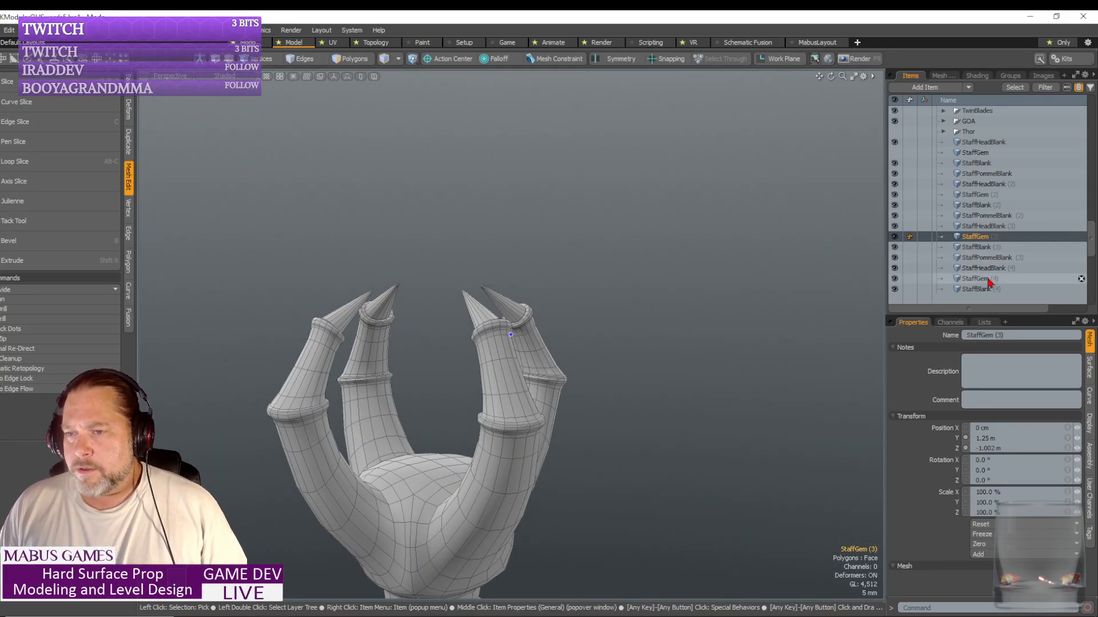
pyautogui.click(988, 280)
pyautogui.moveTo(1004, 448); pyautogui.dragTo(944, 445)
pyautogui.write('0')
pyautogui.press('Return')
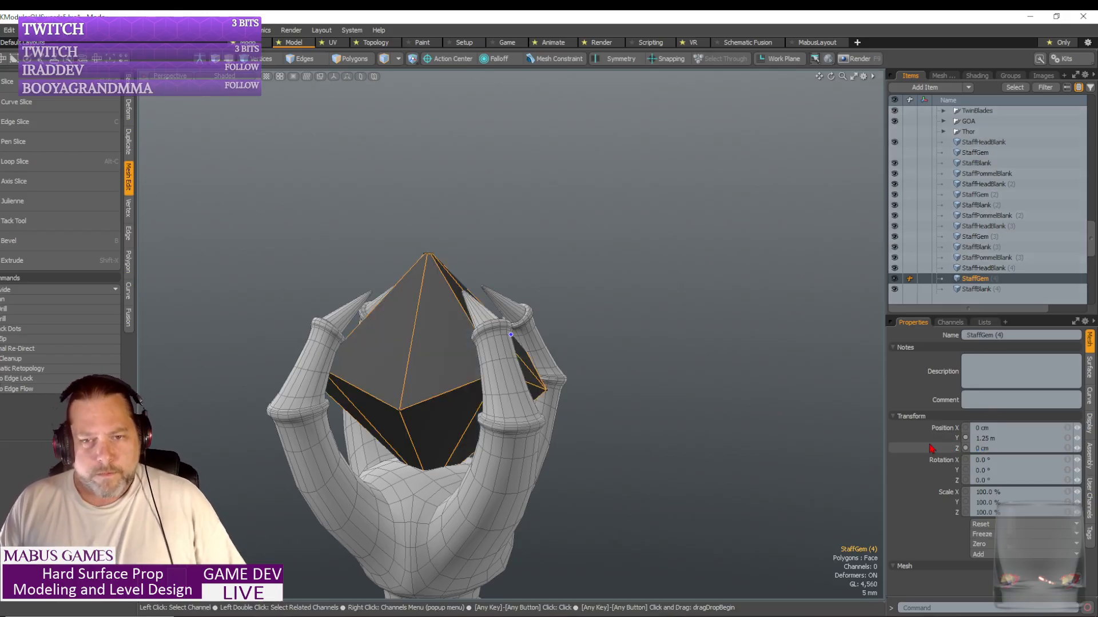
pyautogui.keyDown('alt'); pyautogui.moveTo(879, 433); pyautogui.dragTo(878, 433); pyautogui.keyUp('alt')
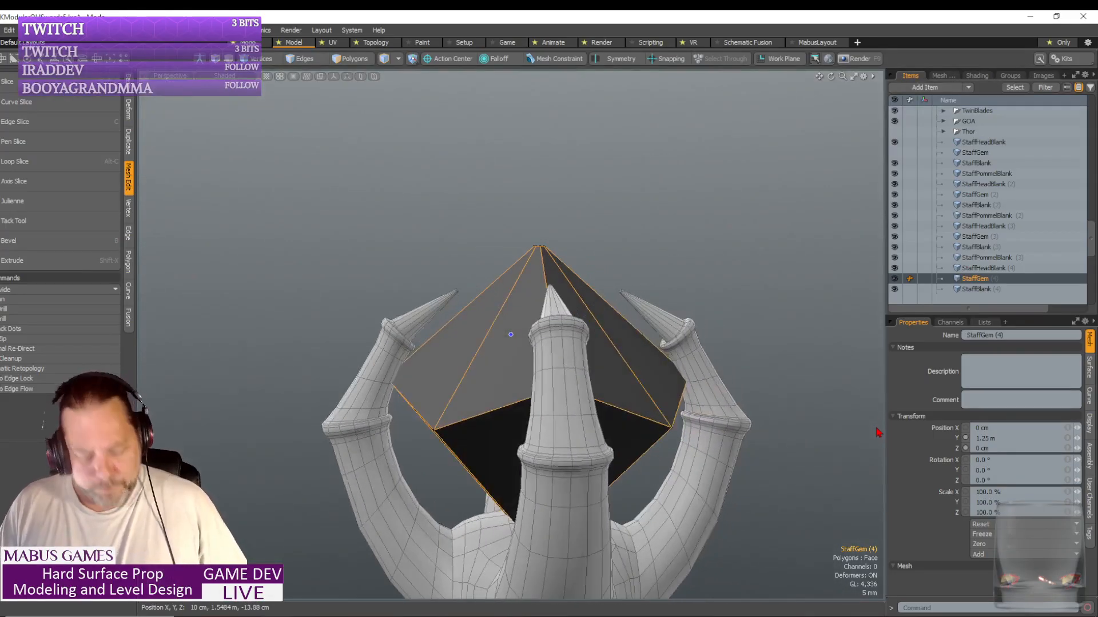
pyautogui.hotkey('ctrl', 'z')
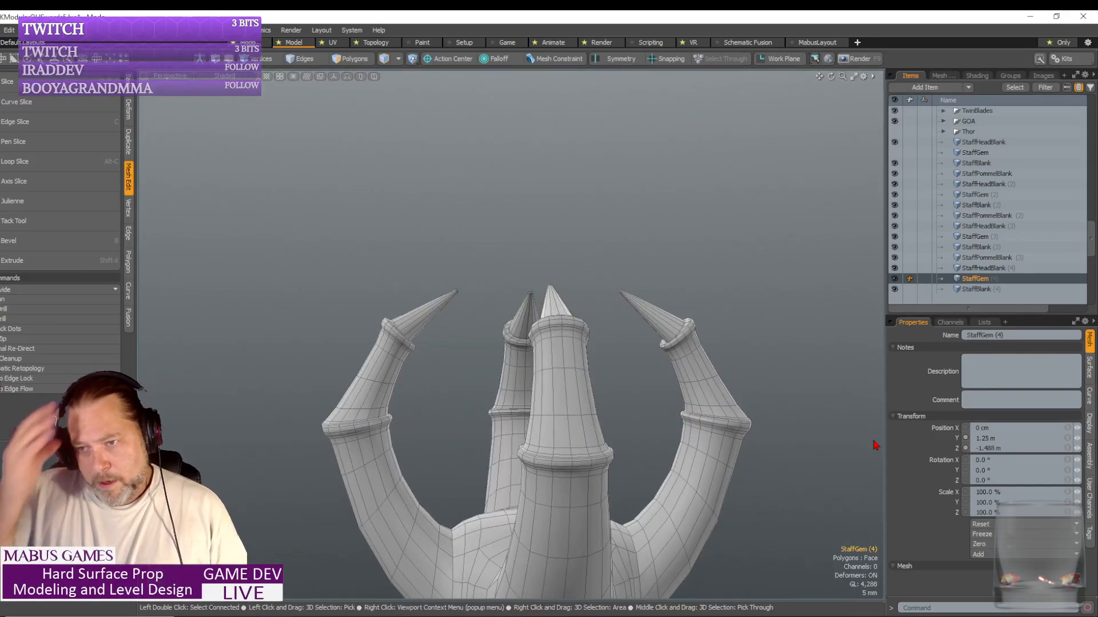
# - Test StaffGem (5) between the first staff's claws by setting its Z position to 0 m, and undo the move
pyautogui.scroll(-3, 970, 250)
pyautogui.scroll(-3, 970, 250)
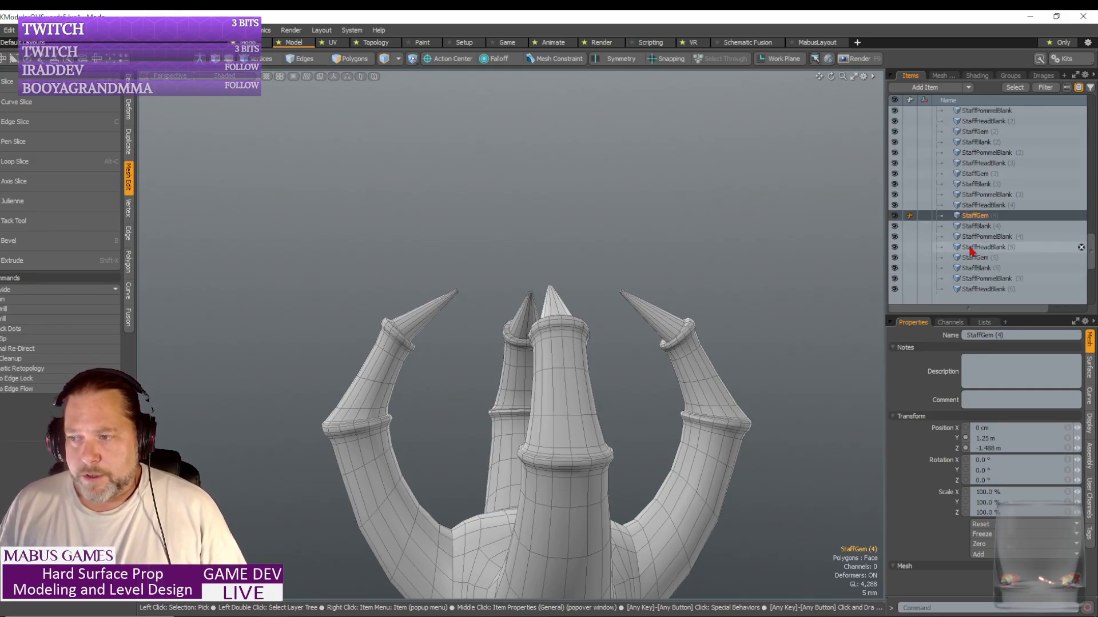
pyautogui.scroll(-3, 969, 249)
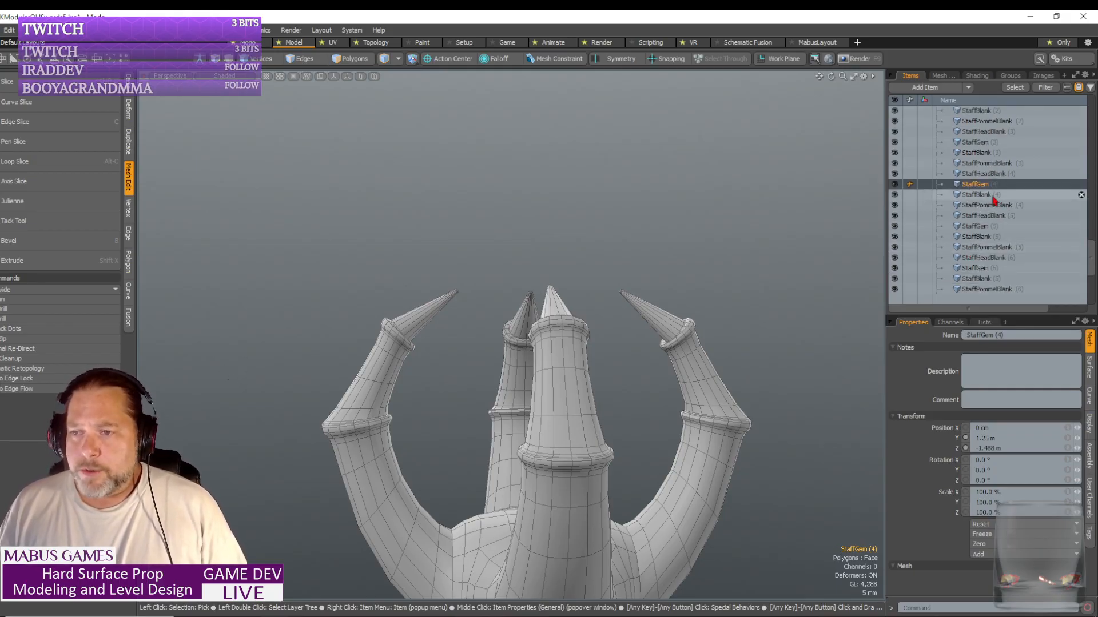
pyautogui.click(982, 227)
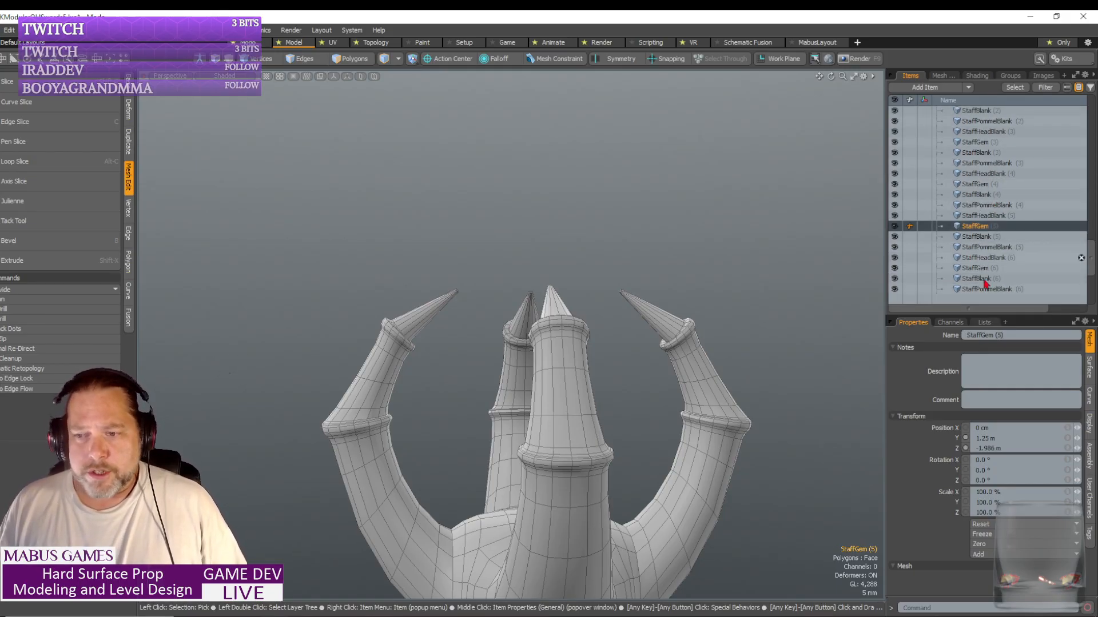
pyautogui.moveTo(996, 448); pyautogui.dragTo(938, 446)
pyautogui.write('0m')
pyautogui.press('Return')
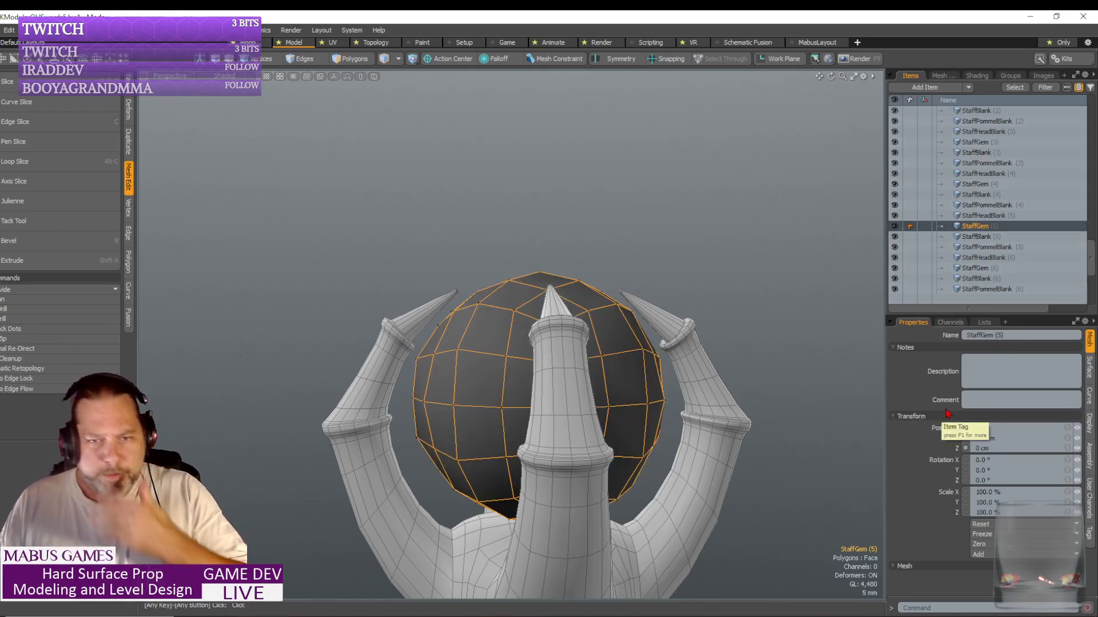
pyautogui.hotkey('ctrl', 'z')
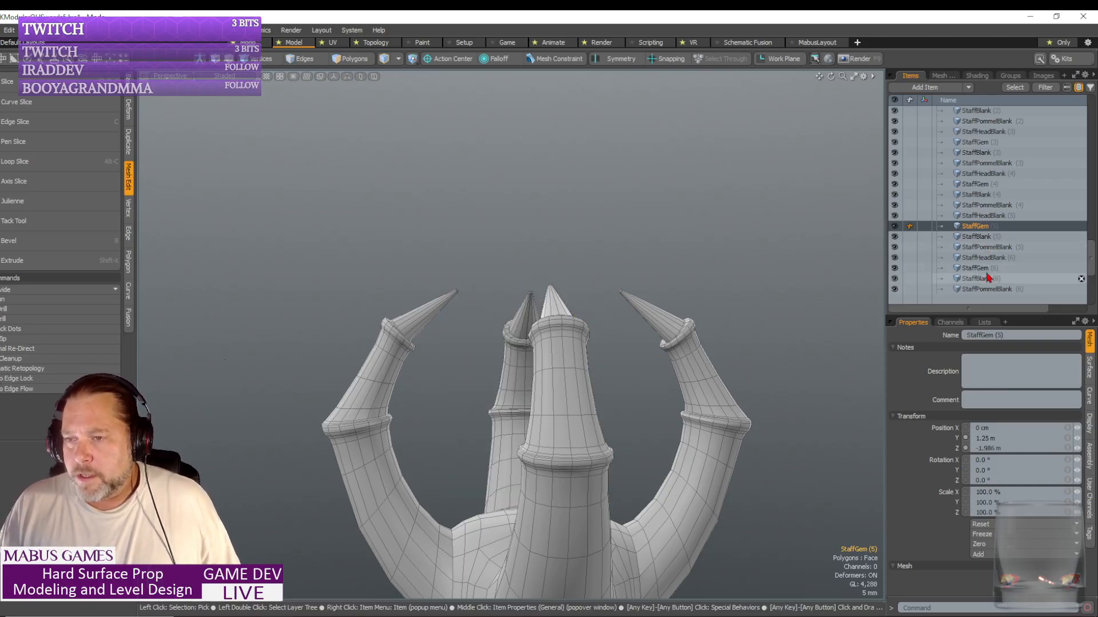
# - Test StaffGem (6) between the first staff's claws by setting its Z position to 0 cm, and undo the move
pyautogui.click(985, 269)
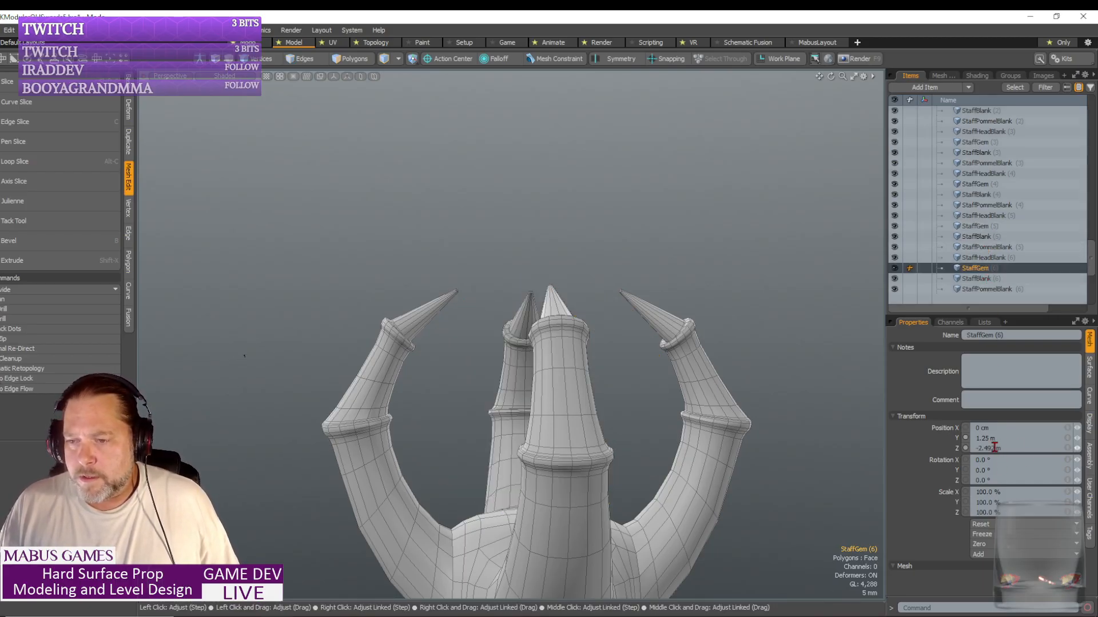
pyautogui.click(995, 448)
pyautogui.write('0')
pyautogui.press('Return')
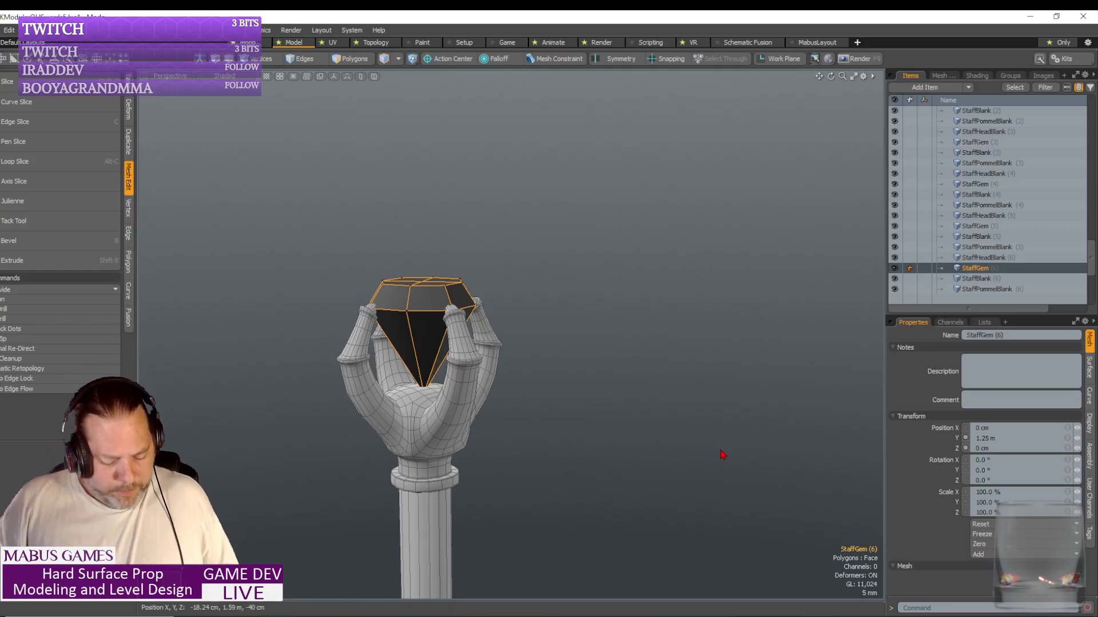
pyautogui.hotkey('ctrl', 'z')
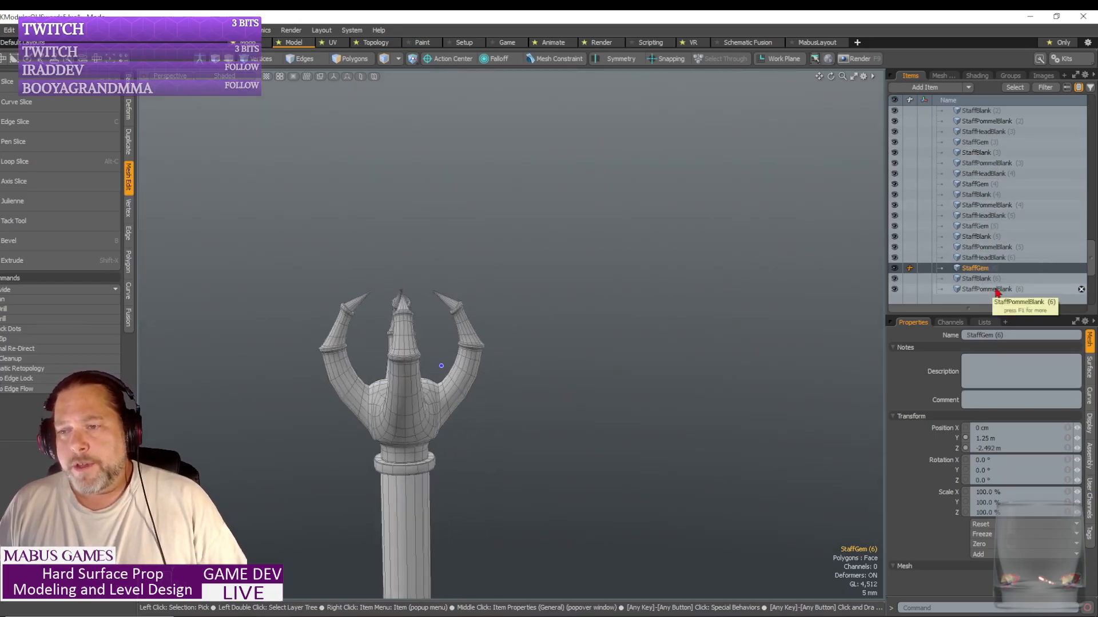
# - Try StaffGem (7) in the first staff's claws with a Z position of 0 m, inspect the fit, and undo the move
pyautogui.scroll(-3, 992, 278)
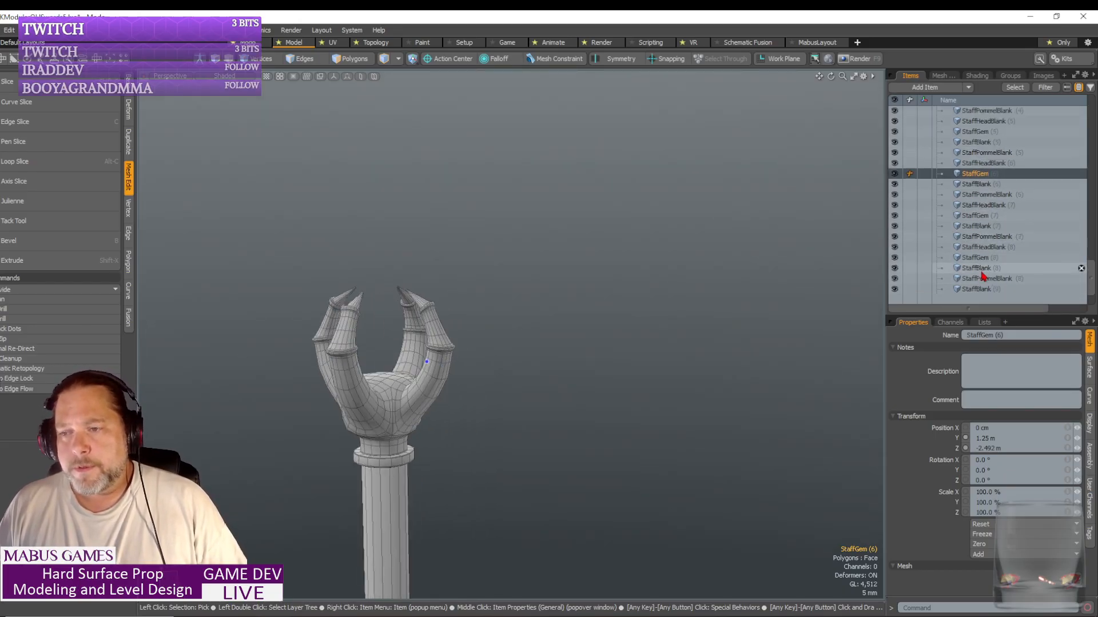
pyautogui.click(974, 218)
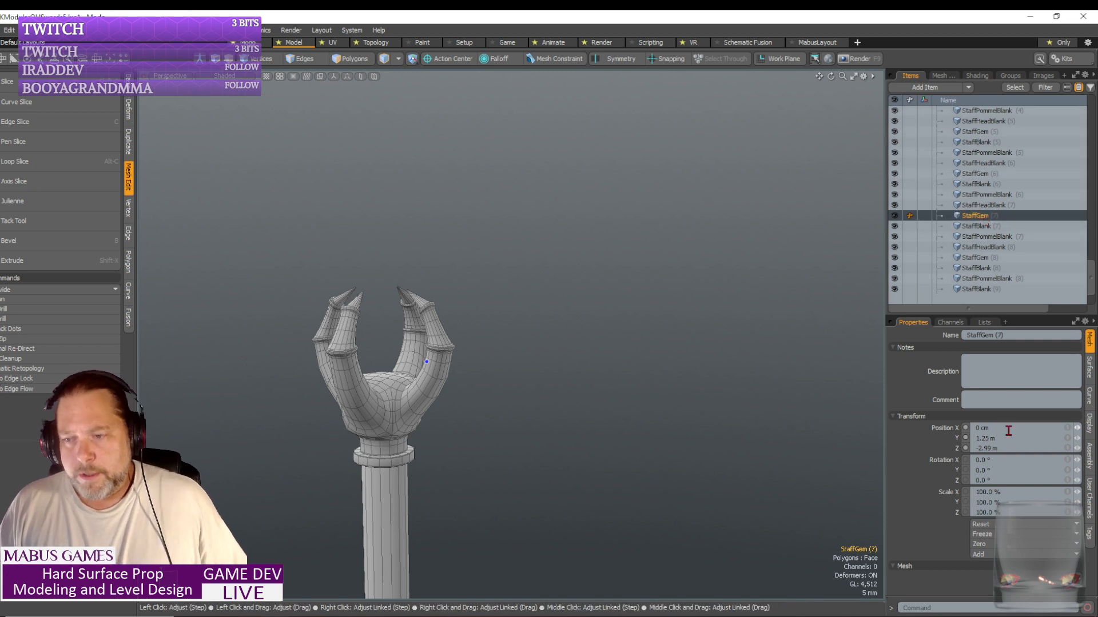
pyautogui.click(986, 448)
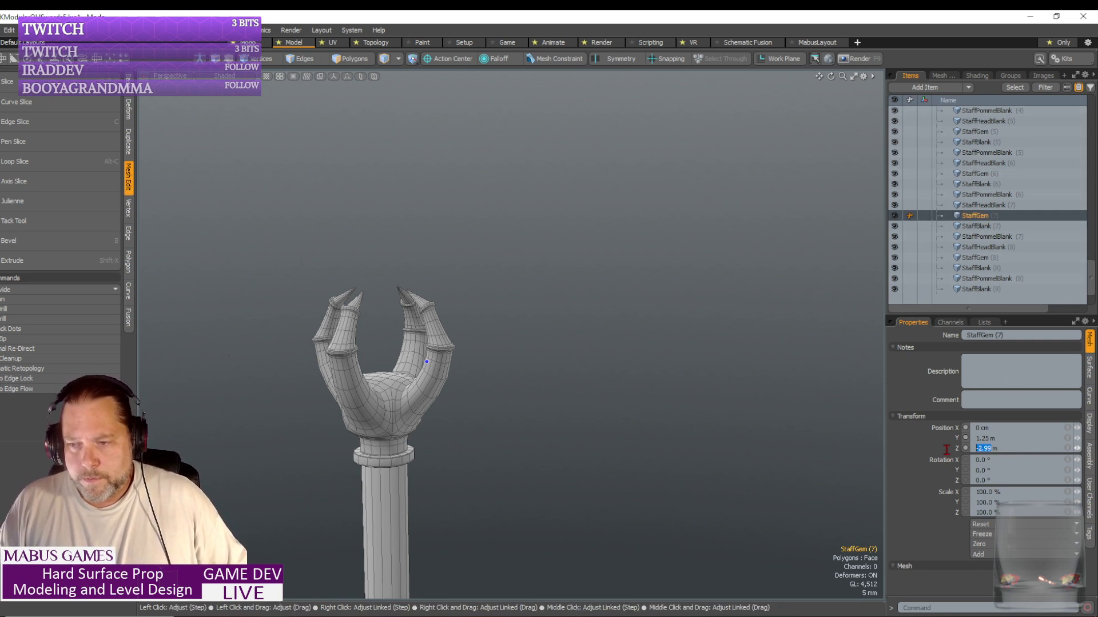
pyautogui.write('0m')
pyautogui.press('Return')
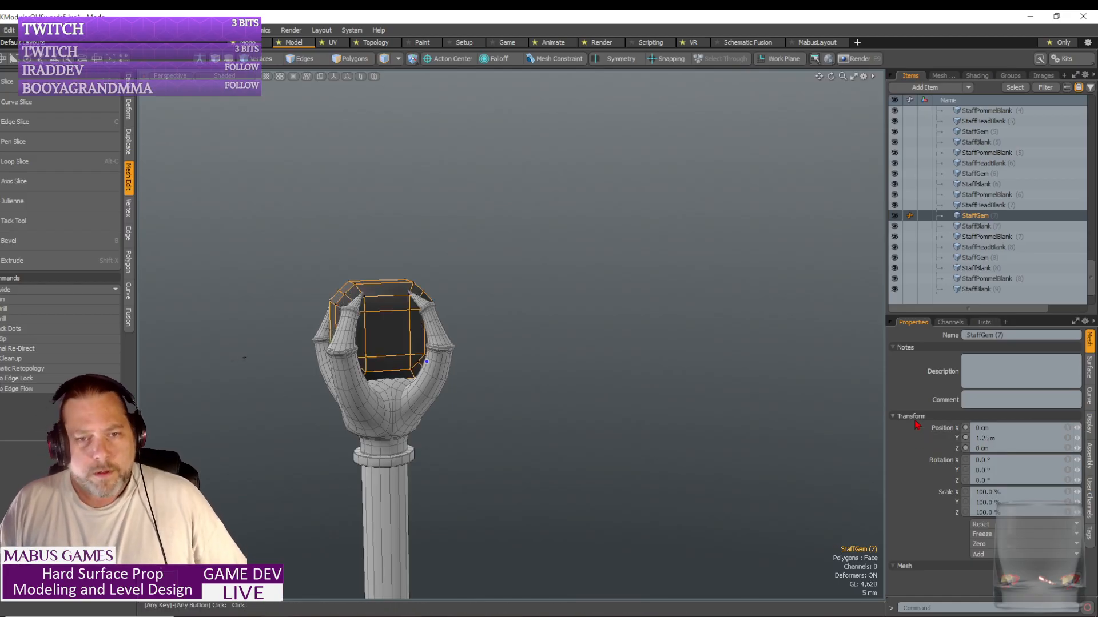
pyautogui.hotkey('shift', 'a')
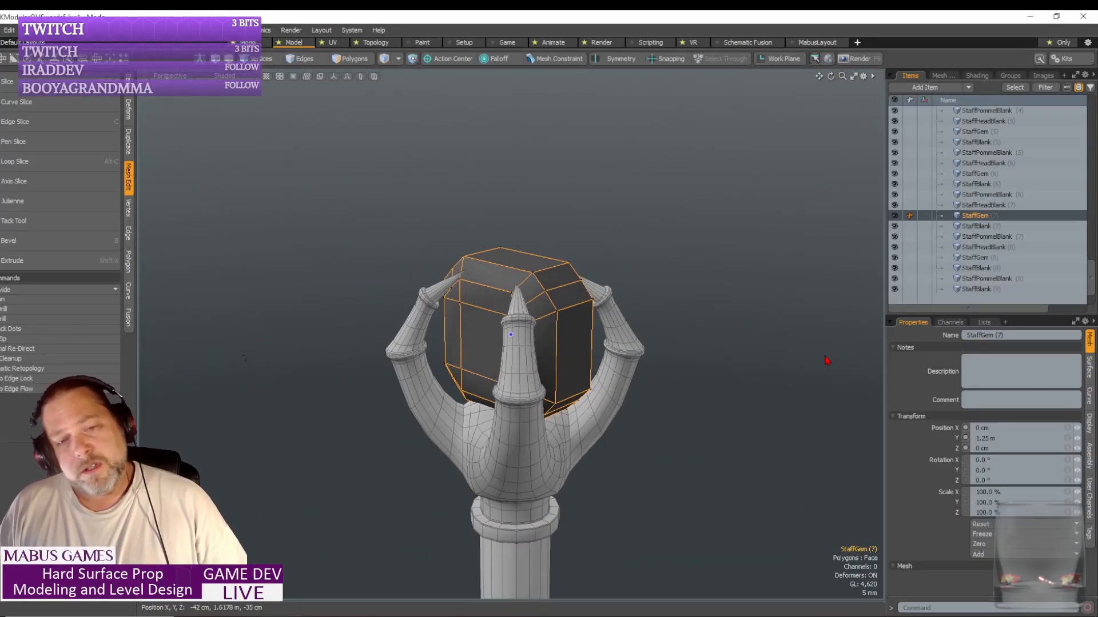
pyautogui.hotkey('ctrl', 'z')
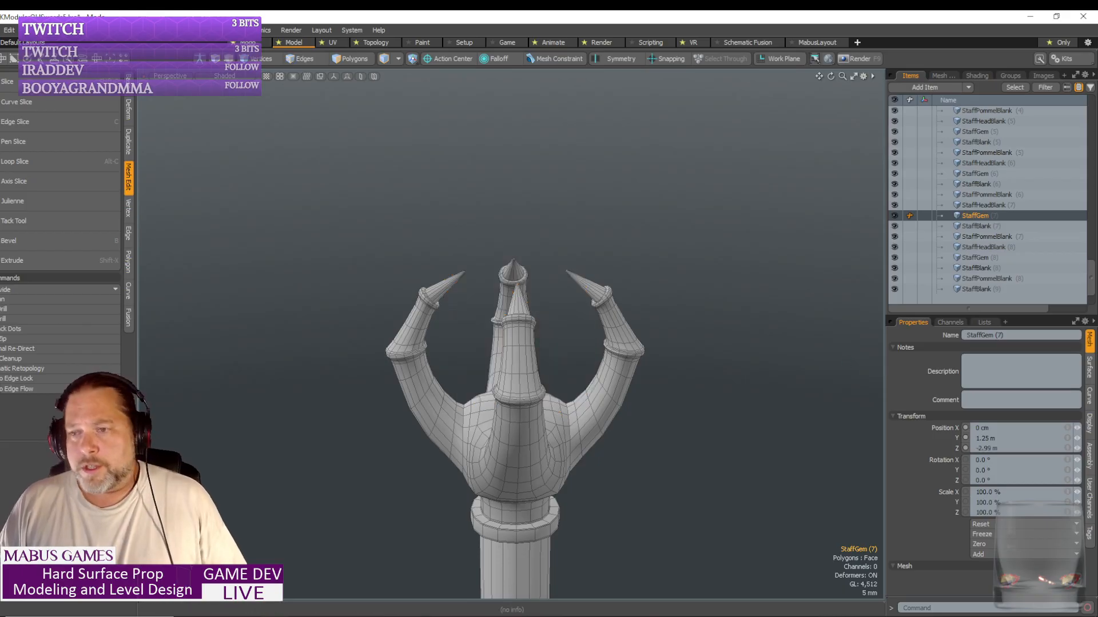
# - Try StaffGem (8) in the first staff's claws by setting its Z position to 0 m, and undo the move
pyautogui.click(983, 261)
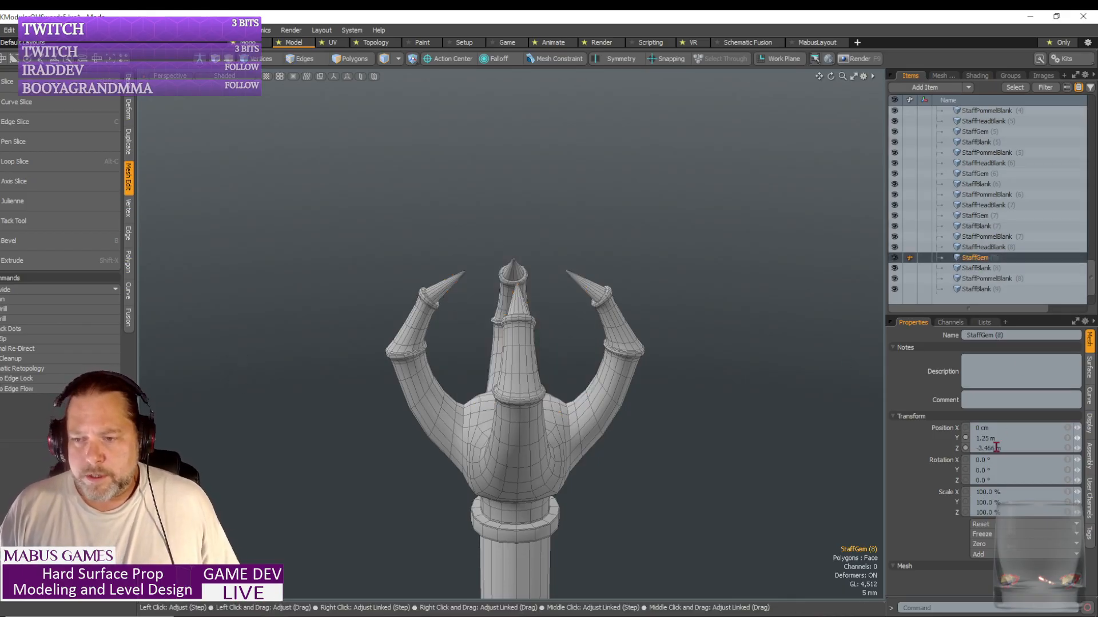
pyautogui.moveTo(995, 448); pyautogui.dragTo(927, 451)
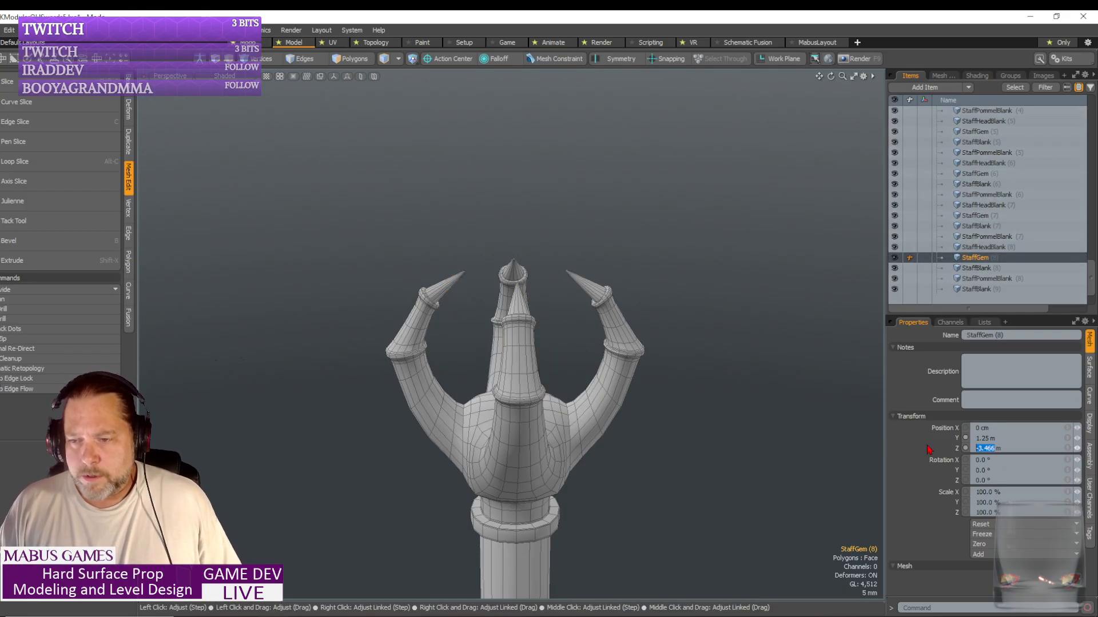
pyautogui.write('0m')
pyautogui.press('Return')
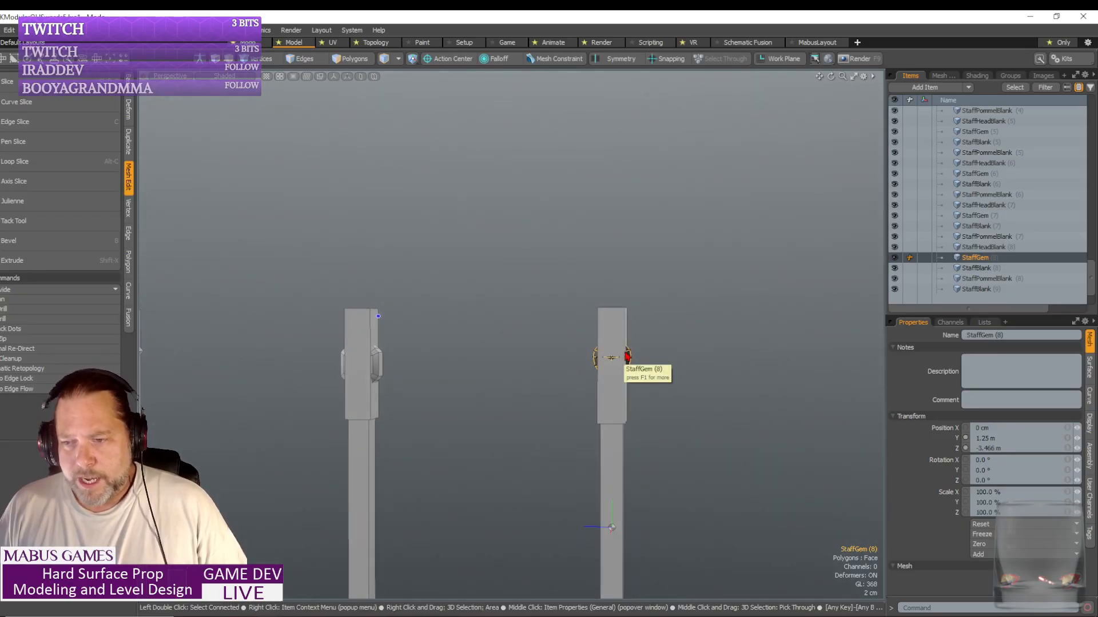
# - Select all vertices of StaffGem (8), scale them uniformly to about 95%, and leave vertex editing
pyautogui.click(263, 61)
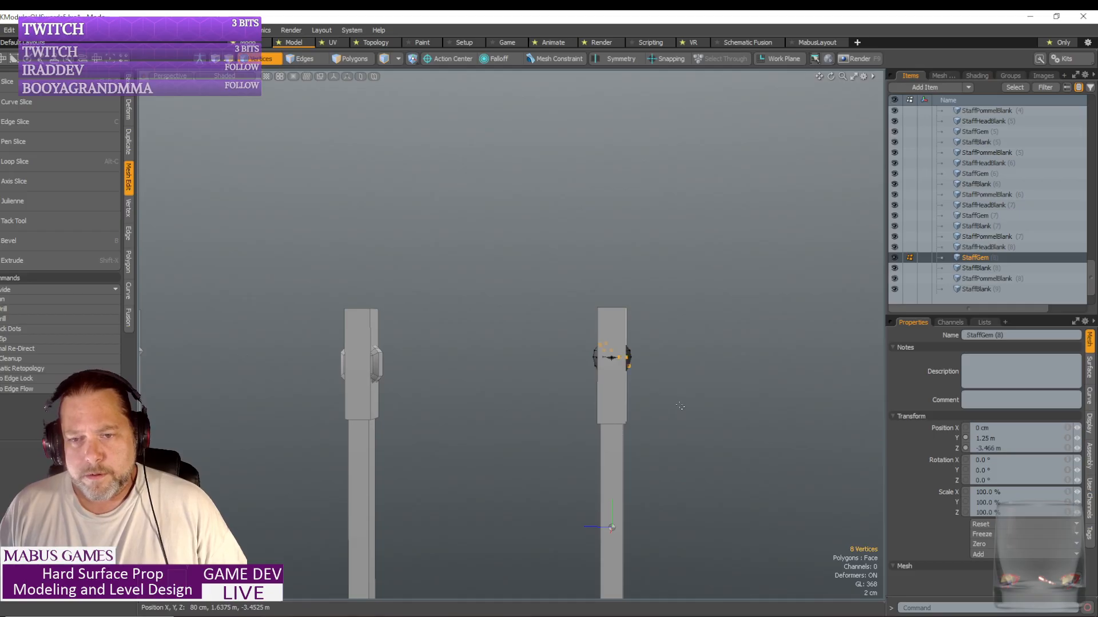
pyautogui.moveTo(680, 406); pyautogui.dragTo(520, 277, button='right')
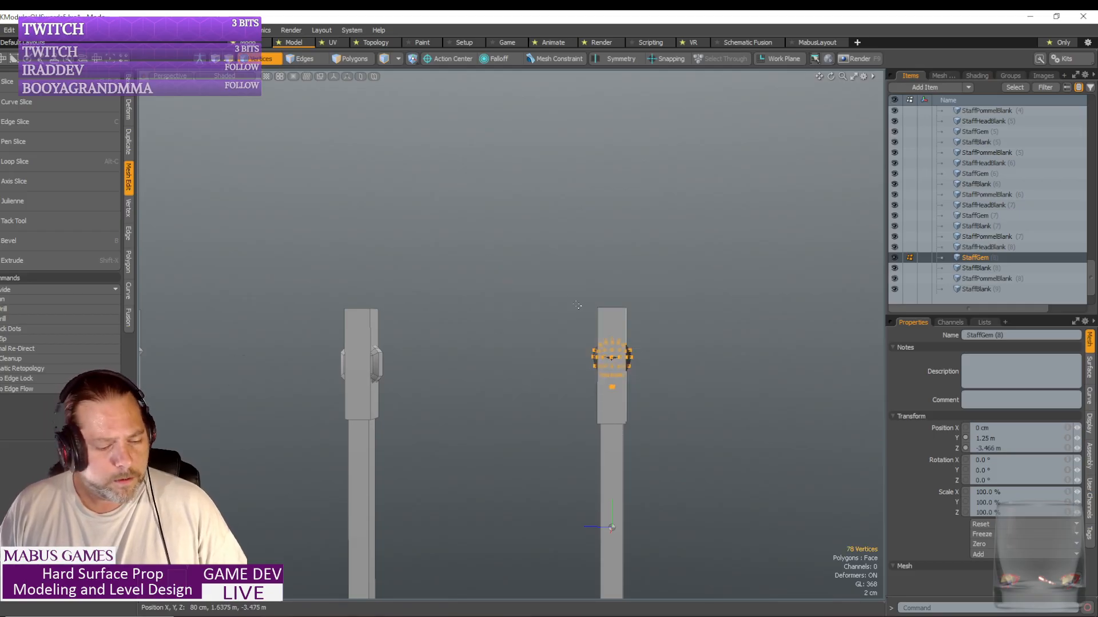
pyautogui.press('r')
pyautogui.keyDown('alt'); pyautogui.moveTo(566, 307); pyautogui.dragTo(536, 391); pyautogui.keyUp('alt')
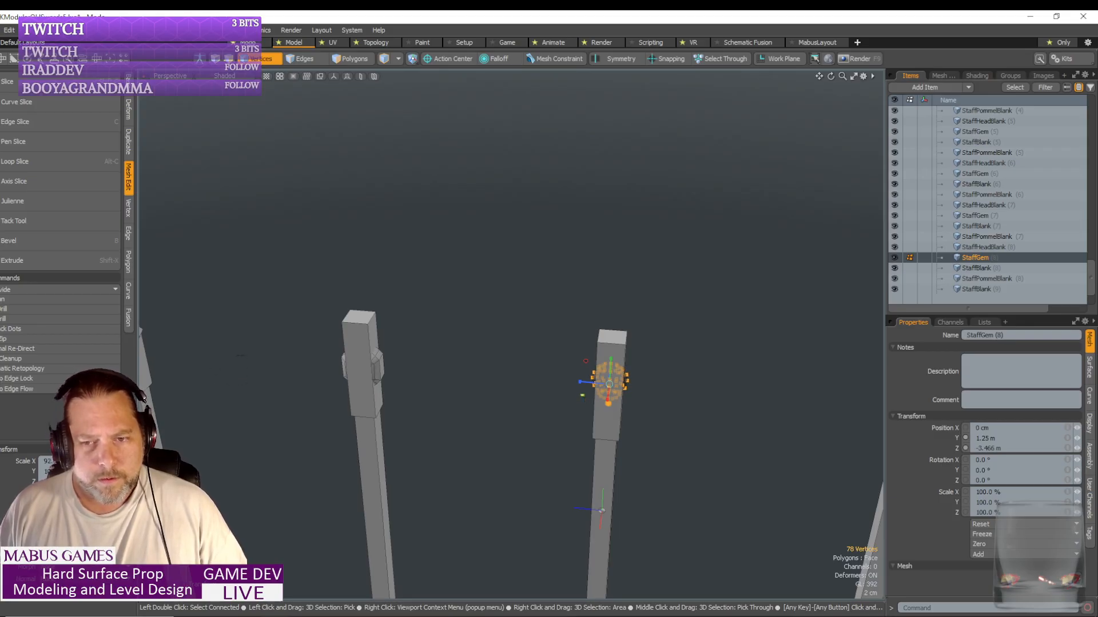
pyautogui.hotkey('ctrl', 'z')
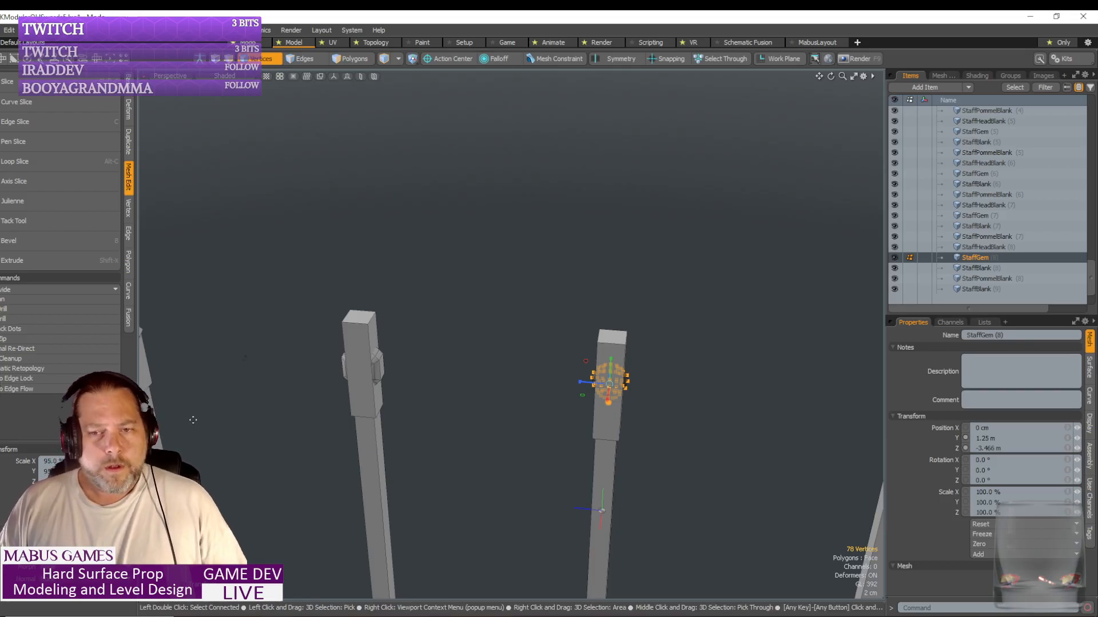
pyautogui.click(266, 63)
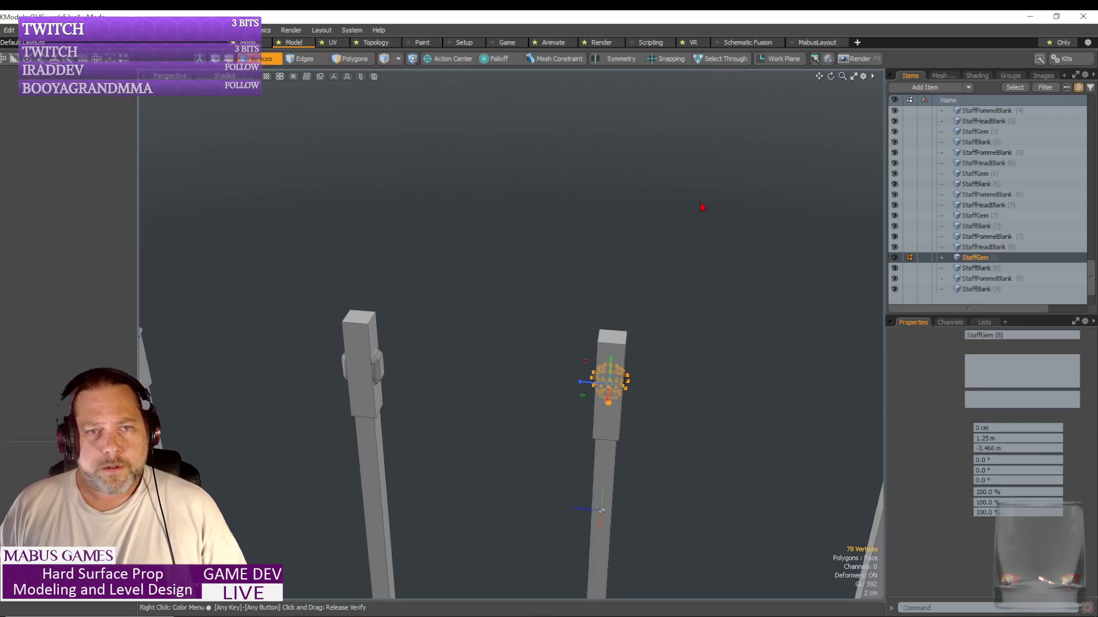
# - Test the reduced StaffGem (8) between the claws with a Z position of 0 cm, and undo the move
pyautogui.scroll(5, 1006, 216)
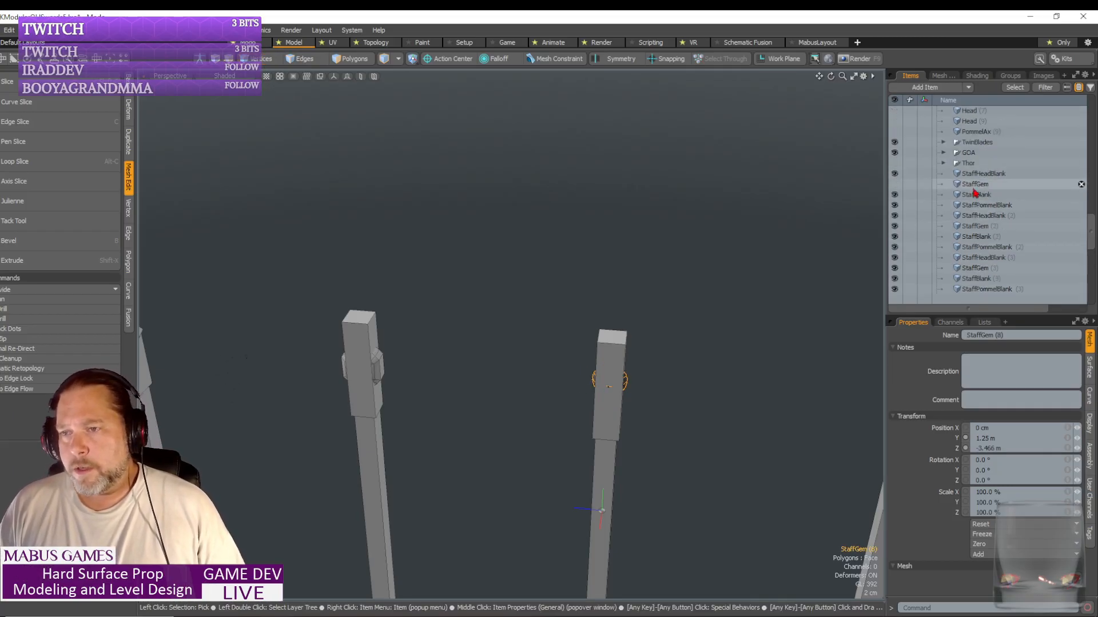
pyautogui.scroll(-3, 571, 395)
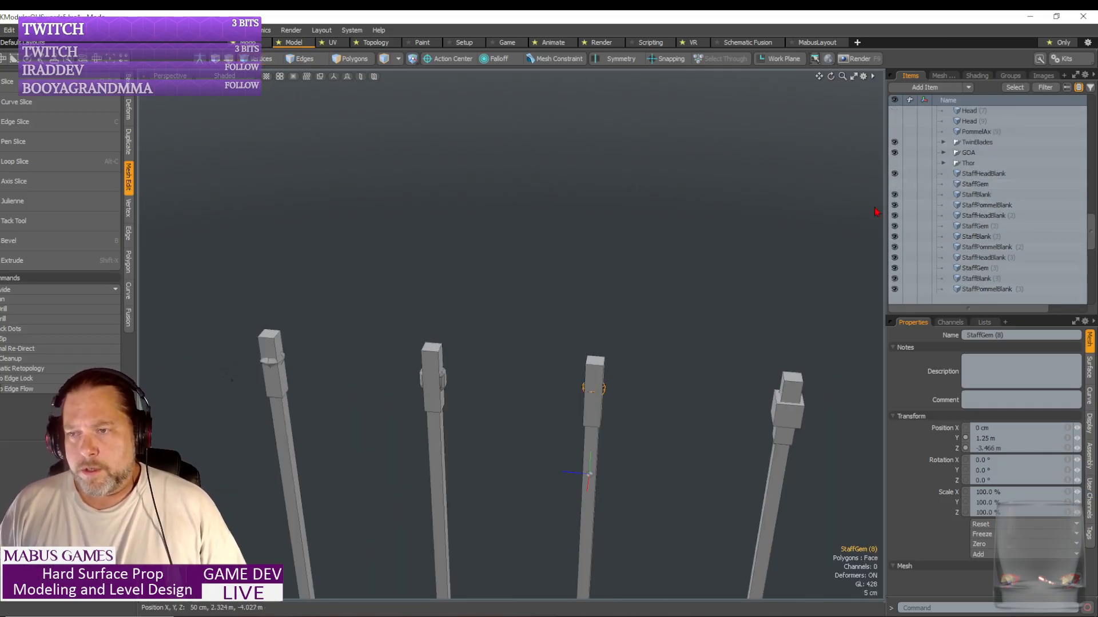
pyautogui.doubleClick(994, 448)
pyautogui.write('0')
pyautogui.press('Return')
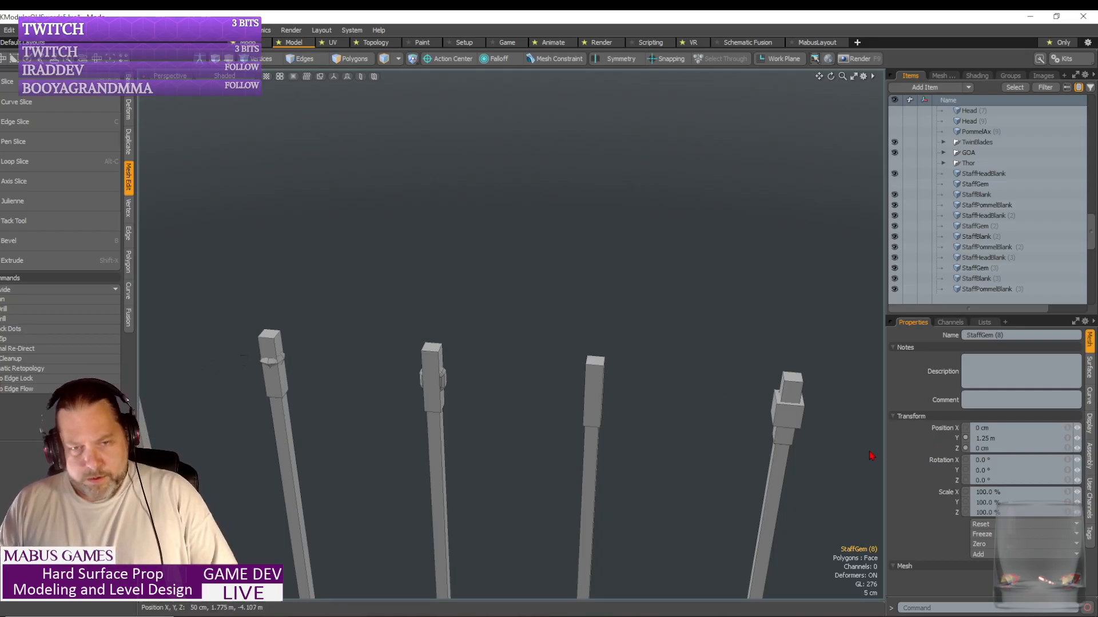
pyautogui.keyDown('alt'); pyautogui.moveTo(738, 404); pyautogui.dragTo(688, 419); pyautogui.keyUp('alt')
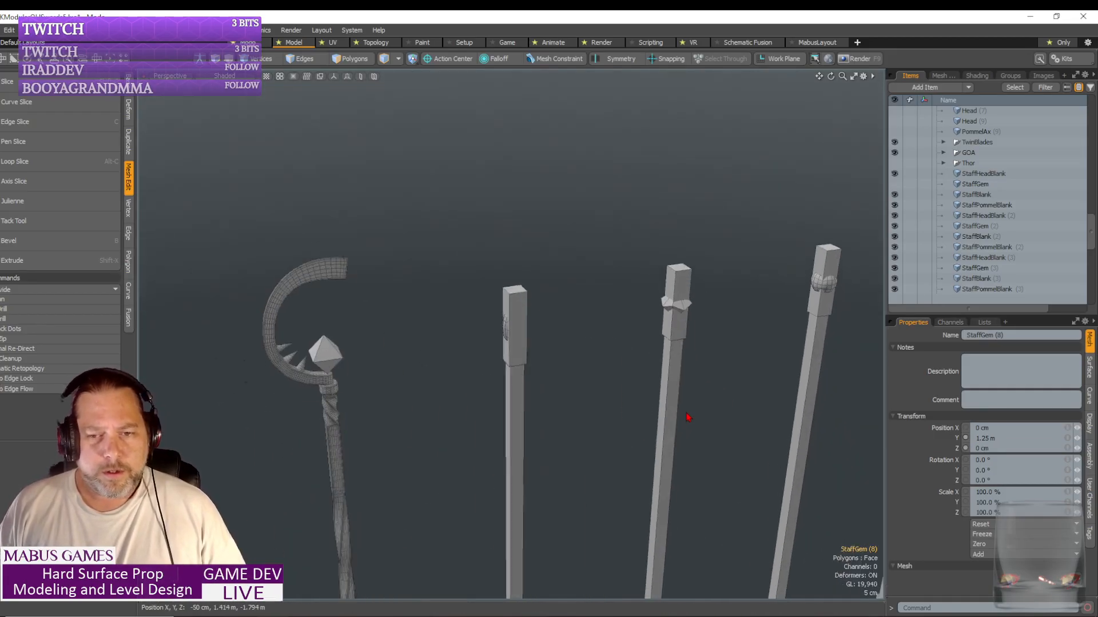
pyautogui.keyDown('alt'); pyautogui.keyDown('shift'); pyautogui.moveTo(366, 422); pyautogui.dragTo(688, 417); pyautogui.keyUp('shift'); pyautogui.keyUp('alt')
pyautogui.scroll(10, 689, 418)
pyautogui.hotkey('ctrl', 'z')
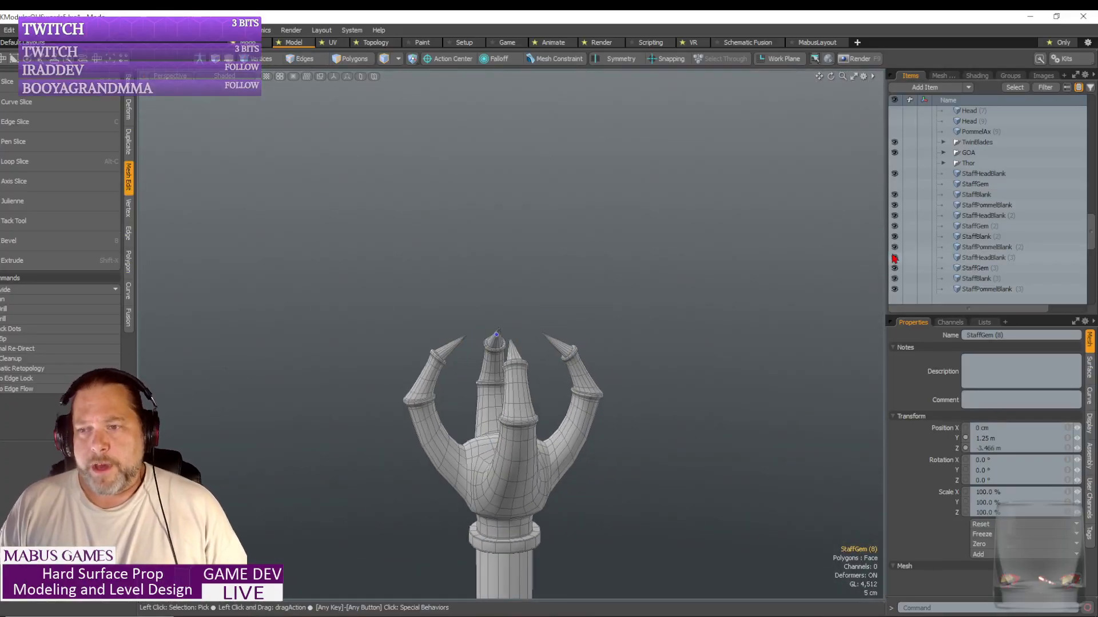
# - Select all vertices of StaffGem (7) on its staff and scale the gem down slightly and uniformly
pyautogui.keyDown('alt'); pyautogui.moveTo(875, 303); pyautogui.dragTo(478, 341); pyautogui.keyUp('alt')
pyautogui.click(477, 341)
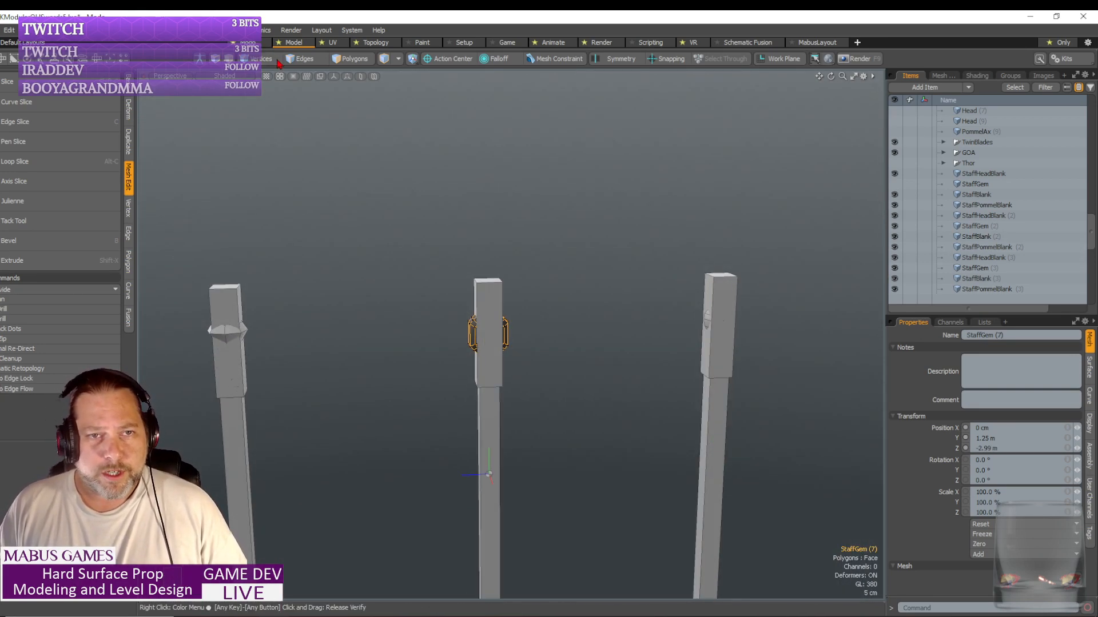
pyautogui.press('1')
pyautogui.moveTo(424, 278); pyautogui.dragTo(565, 401, button='right')
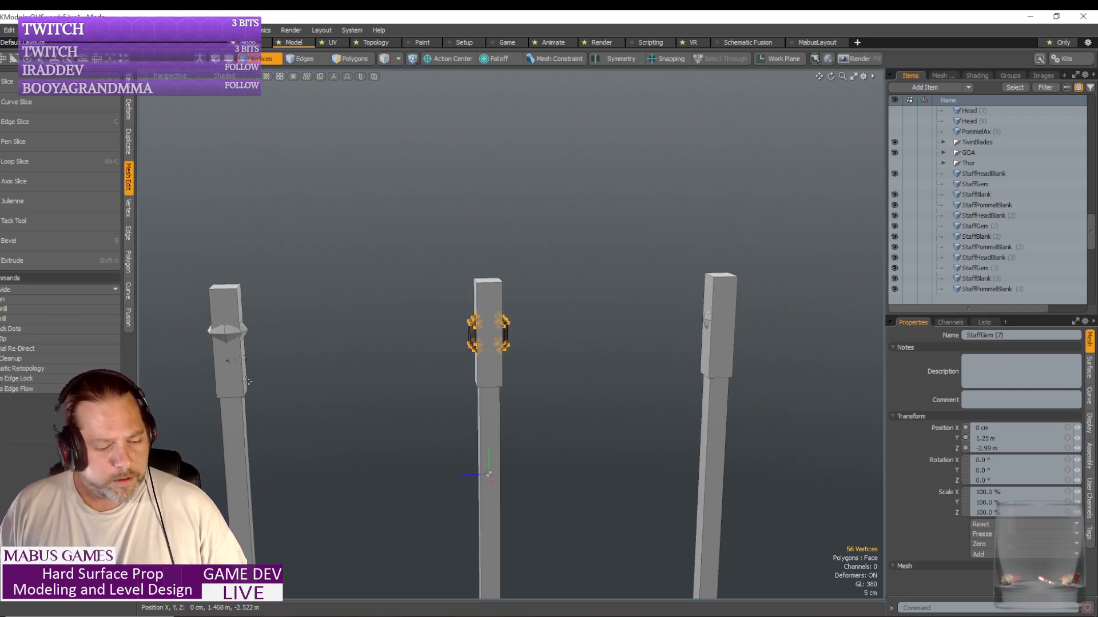
pyautogui.keyDown('alt'); pyautogui.moveTo(246, 382); pyautogui.dragTo(253, 374); pyautogui.keyUp('alt')
pyautogui.press('r')
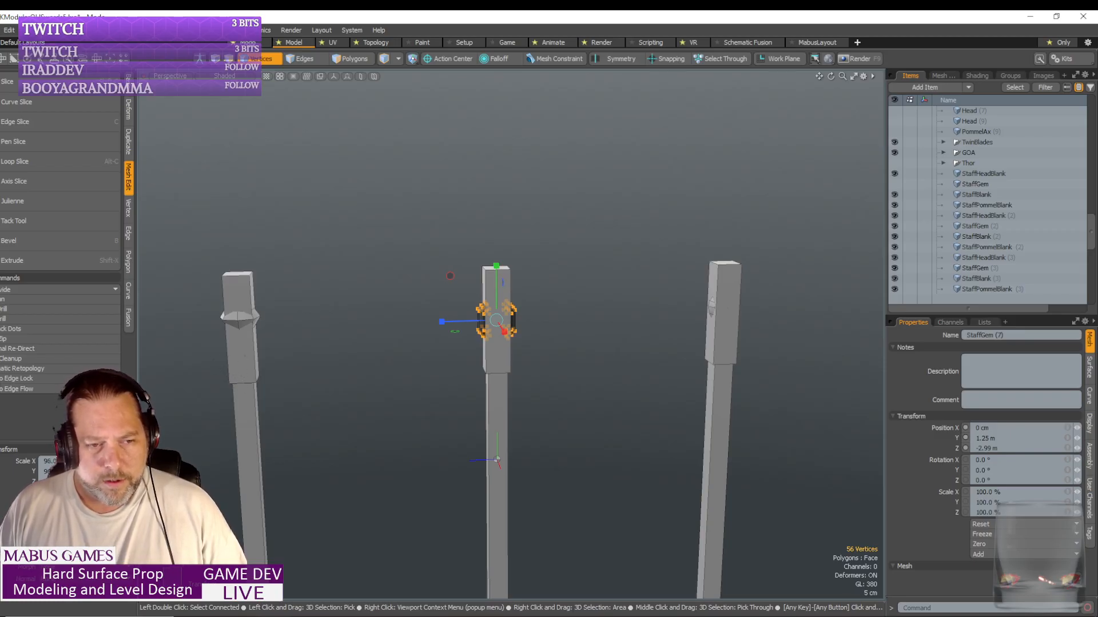
pyautogui.press('space')
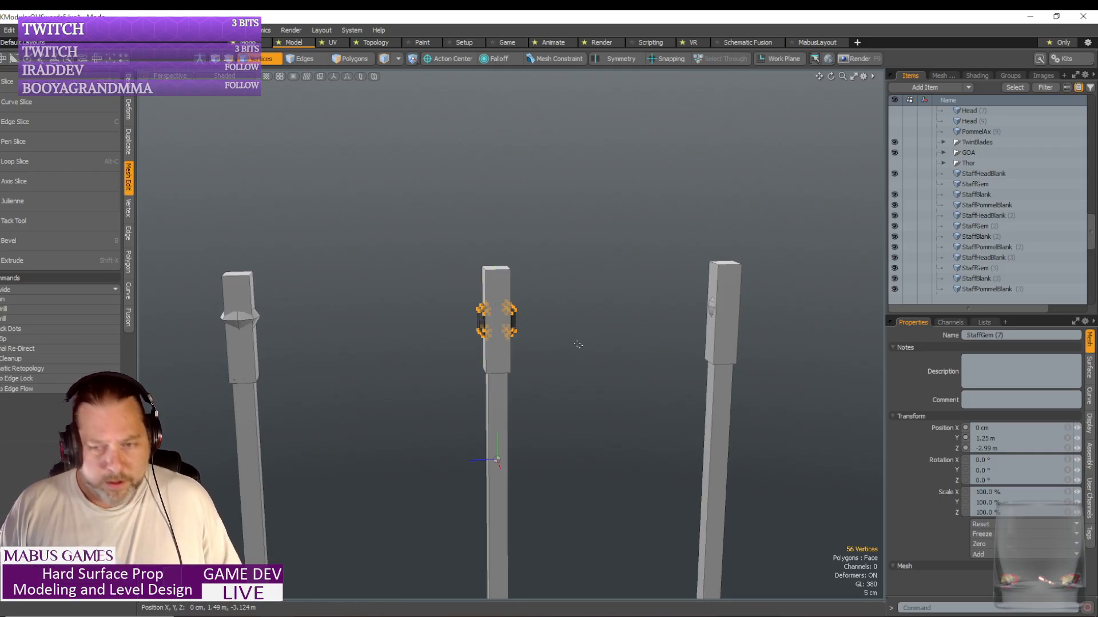
# - Check the reduced StaffGem (7) in the first staff's claws at a Z position of 0 cm, and undo the move
pyautogui.click(991, 449)
pyautogui.write('0')
pyautogui.press('Return')
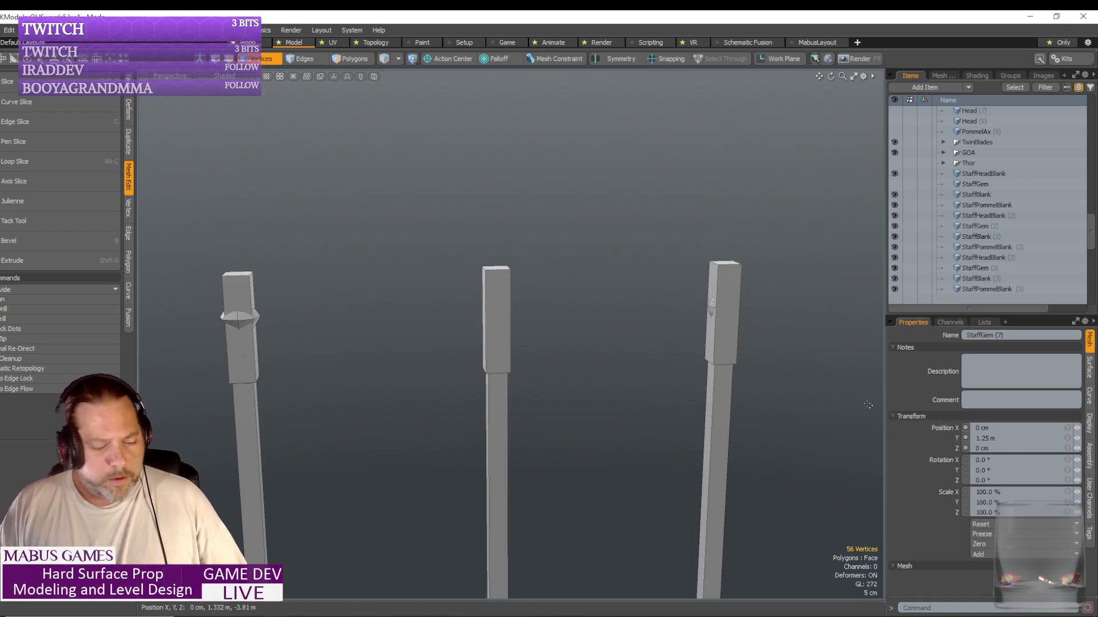
pyautogui.hotkey('shift', 'a')
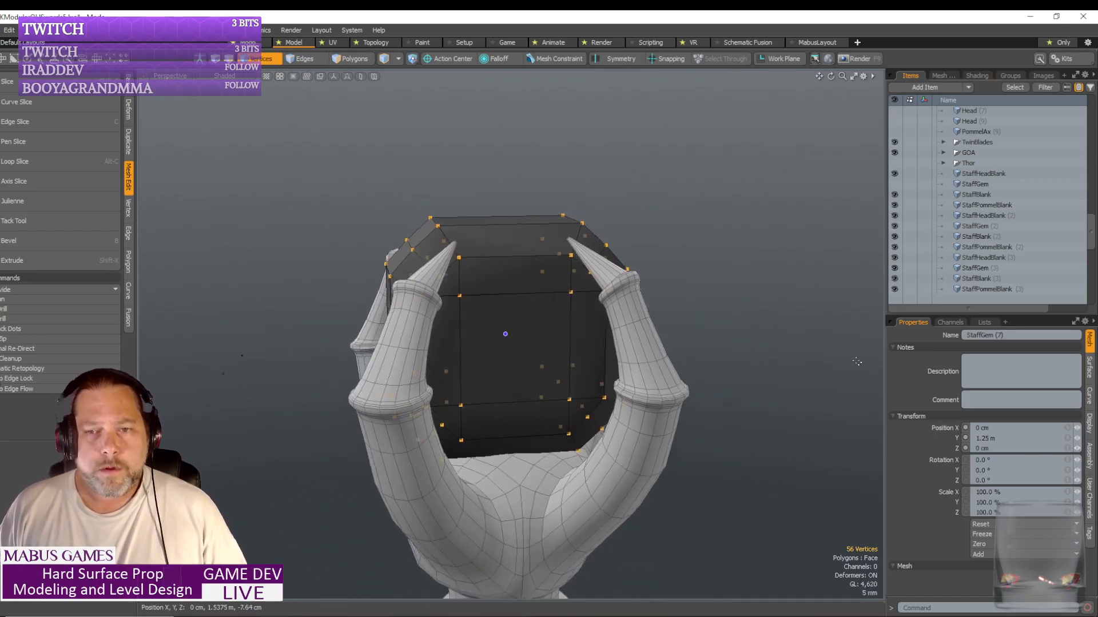
pyautogui.keyDown('alt'); pyautogui.moveTo(857, 361); pyautogui.dragTo(851, 371); pyautogui.keyUp('alt')
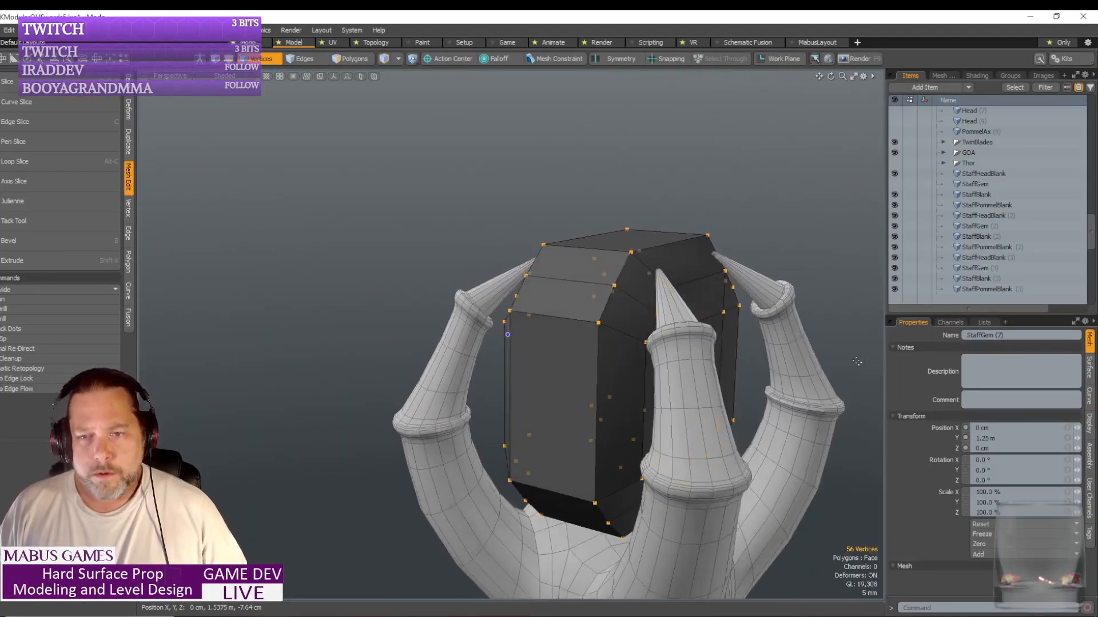
pyautogui.hotkey('ctrl', 'z')
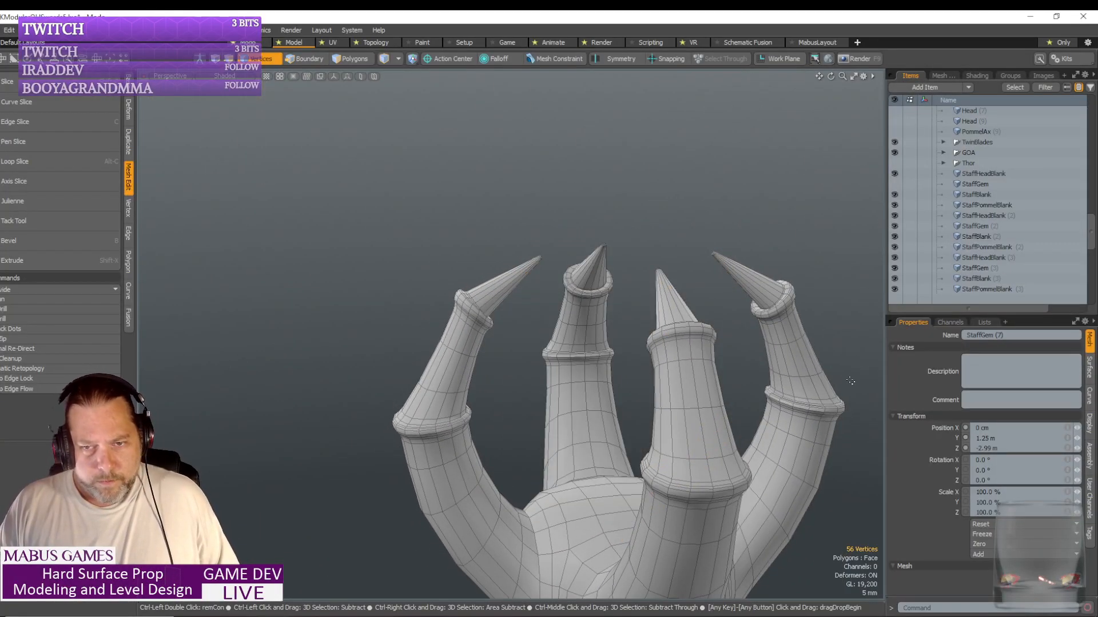
# - Scale the selected vertices of StaffGem (7) down further, uniformly to about 95%
pyautogui.keyDown('alt'); pyautogui.moveTo(844, 344); pyautogui.dragTo(424, 345); pyautogui.keyUp('alt')
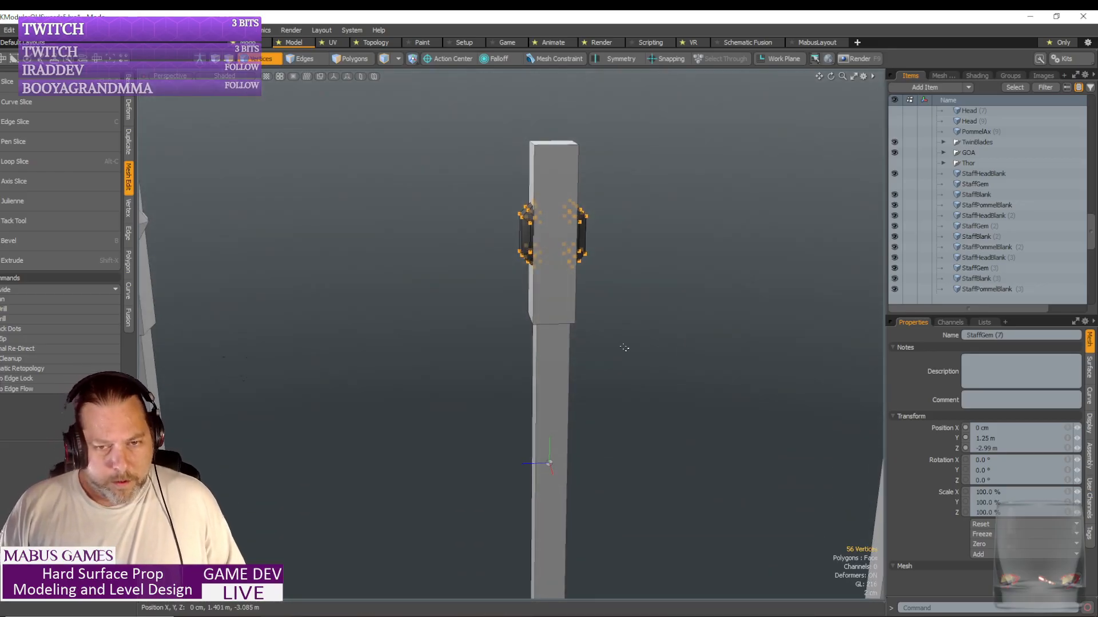
pyautogui.press('r')
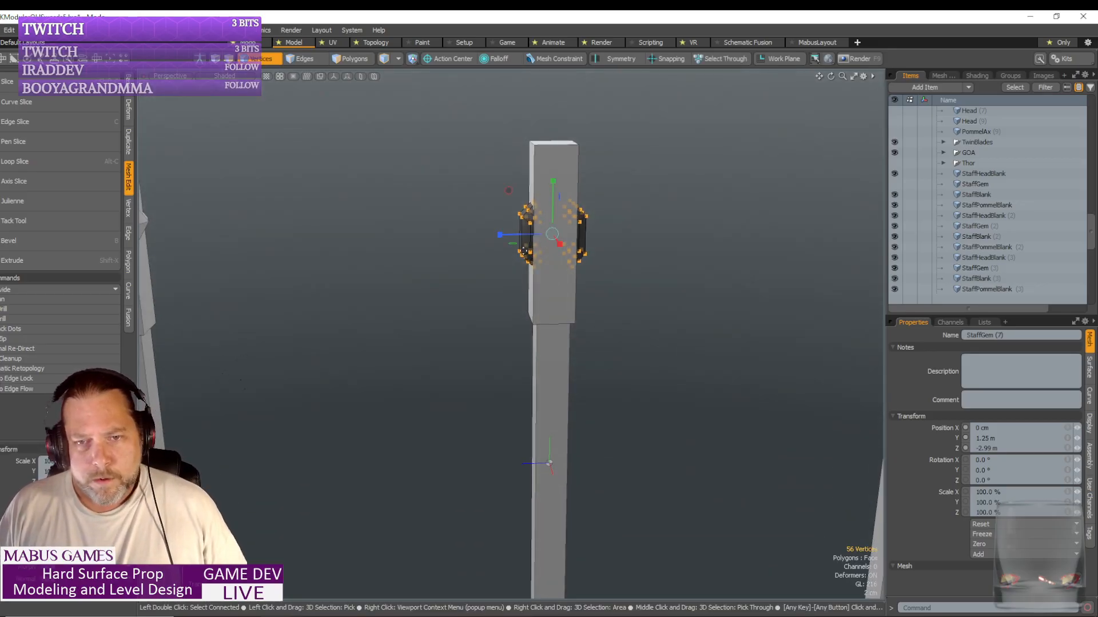
pyautogui.moveTo(551, 234); pyautogui.dragTo(548, 233)
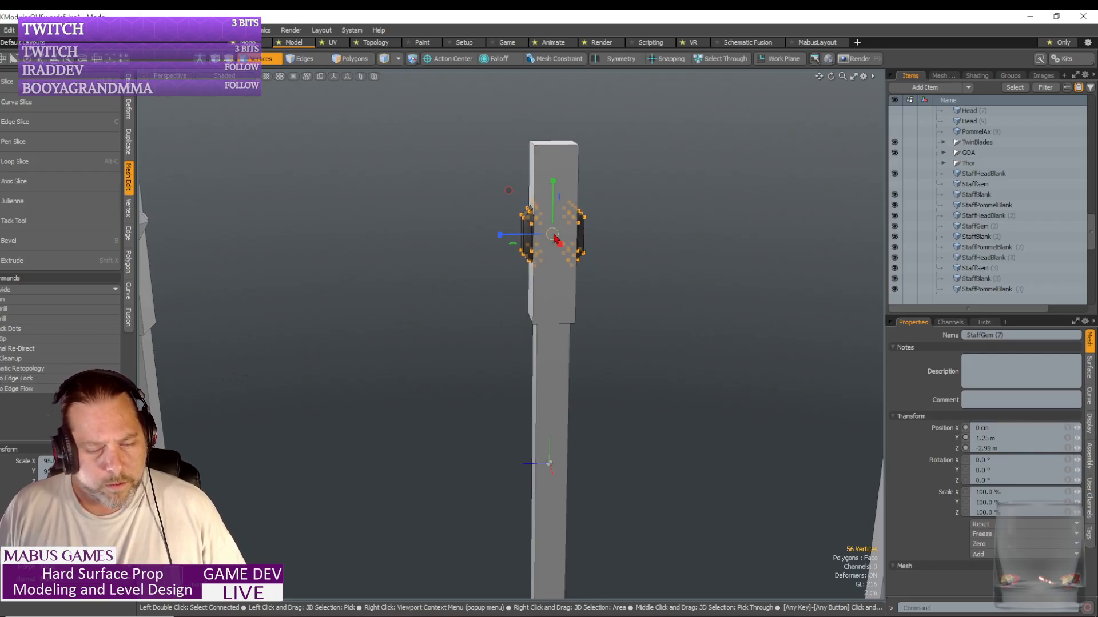
pyautogui.press('space')
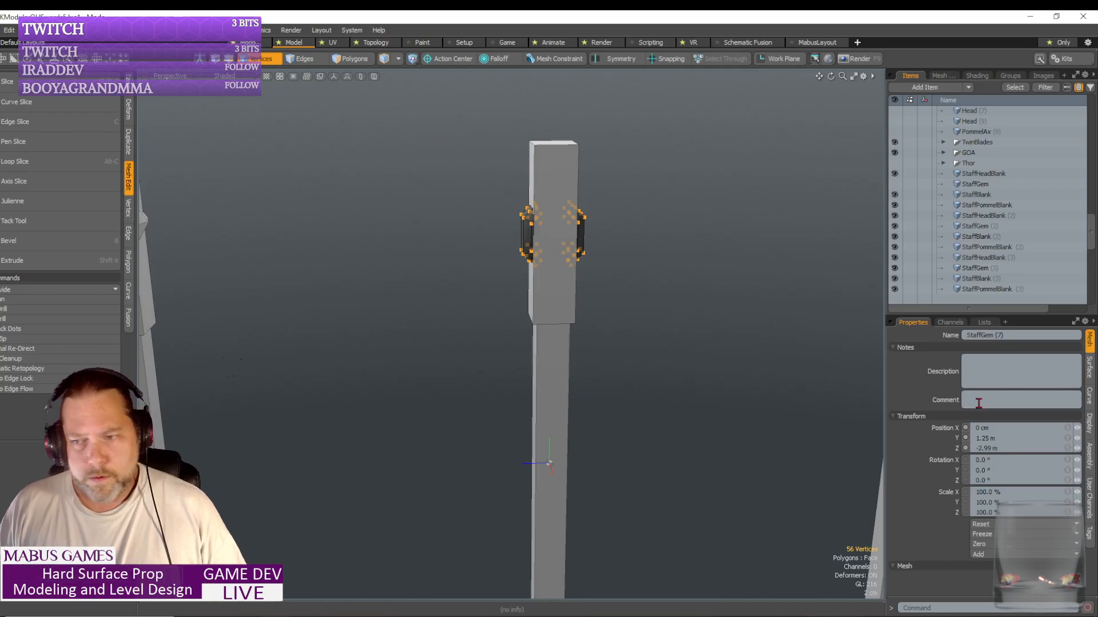
# - Test the further reduced StaffGem (7) in the first staff's claws at a Z position of 0 cm, and undo the move
pyautogui.click(991, 448)
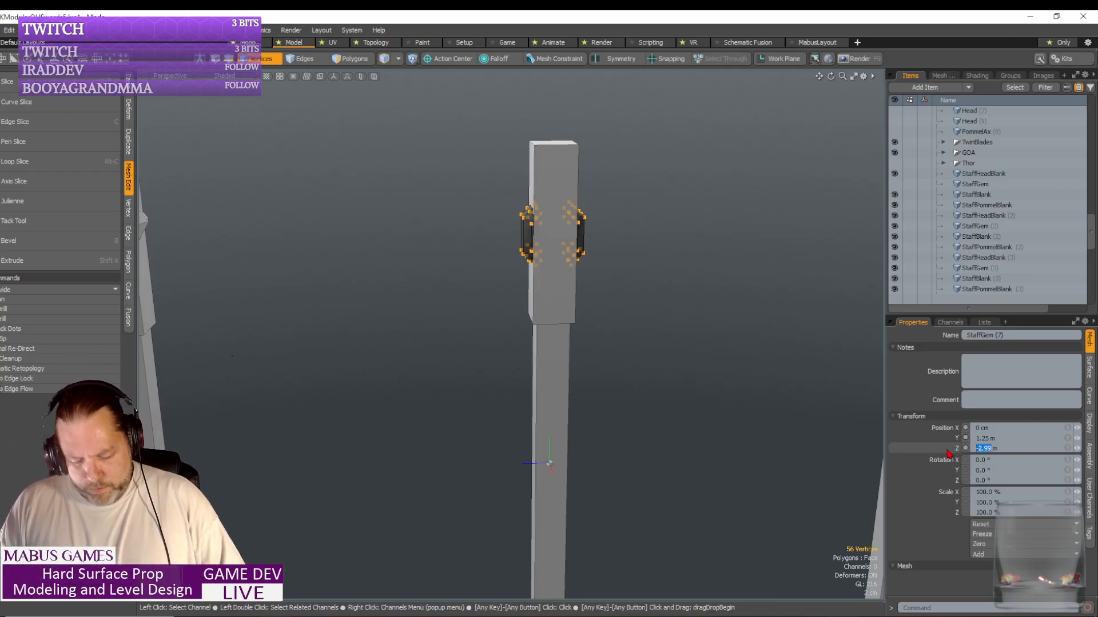
pyautogui.write('0')
pyautogui.press('Return')
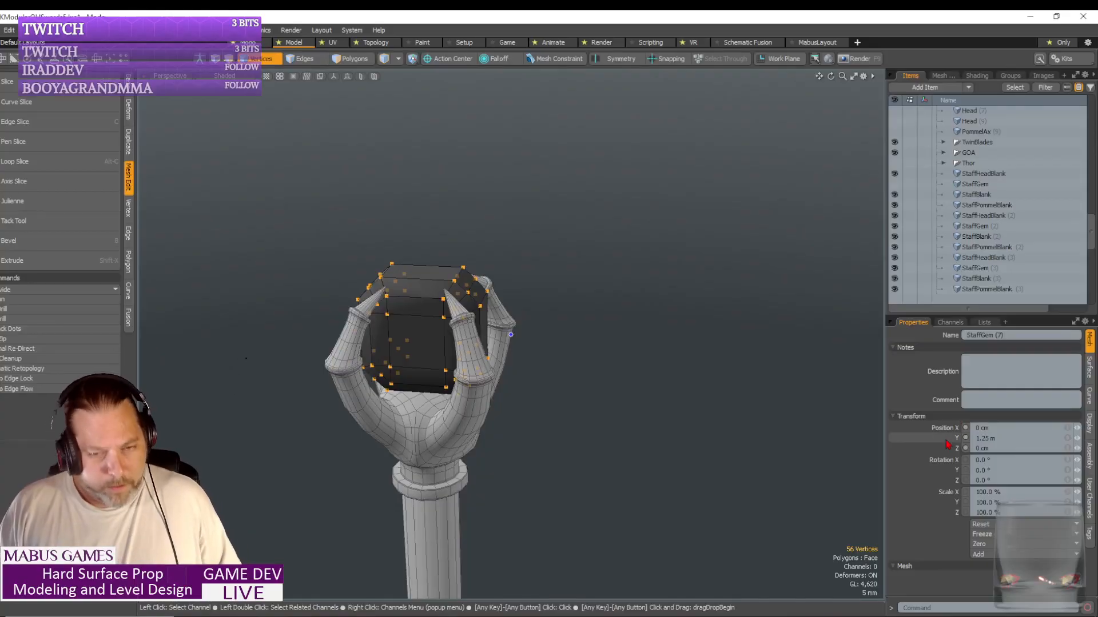
pyautogui.hotkey('ctrl', 'z')
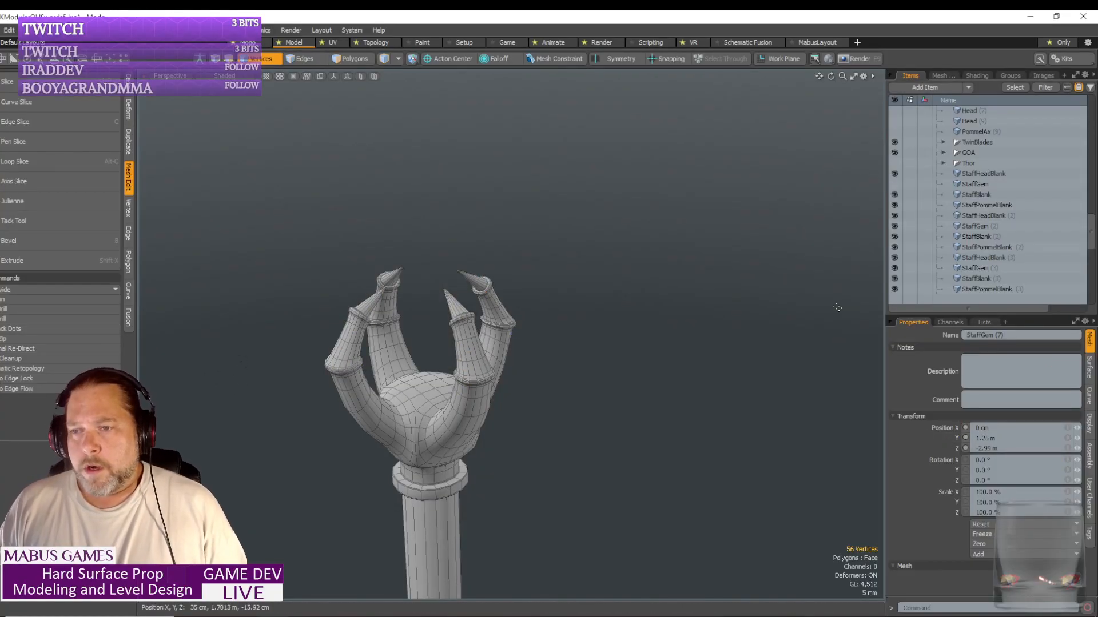
# - Select all vertices of StaffGem (6) on its staff and scale the gem down uniformly to about 90%
pyautogui.scroll(-7, 965, 275)
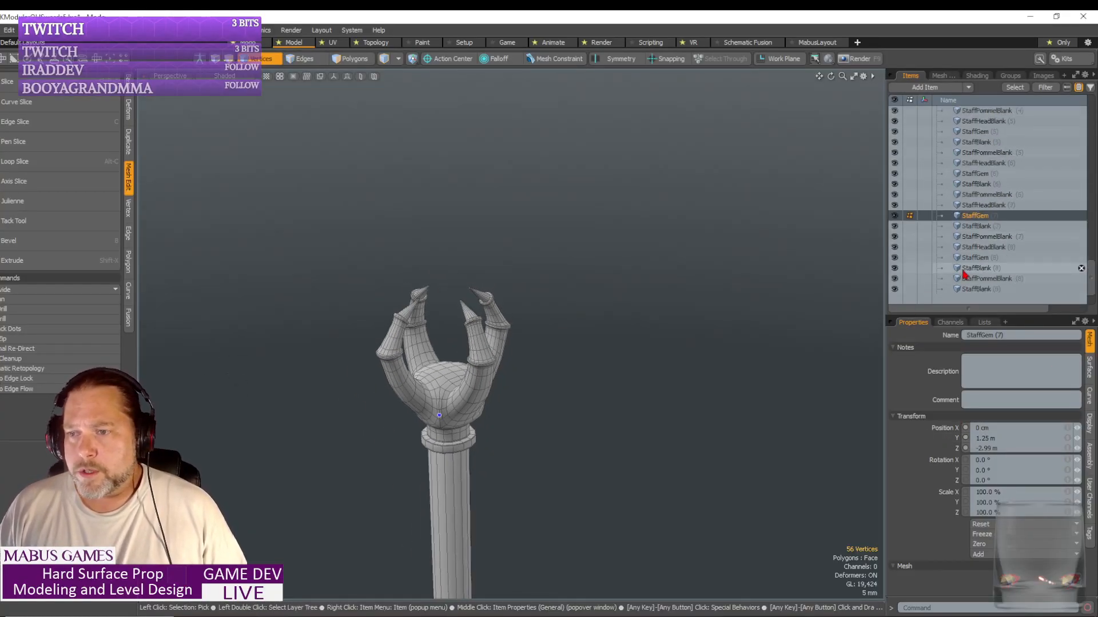
pyautogui.scroll(-1, 966, 274)
pyautogui.scroll(4, 969, 224)
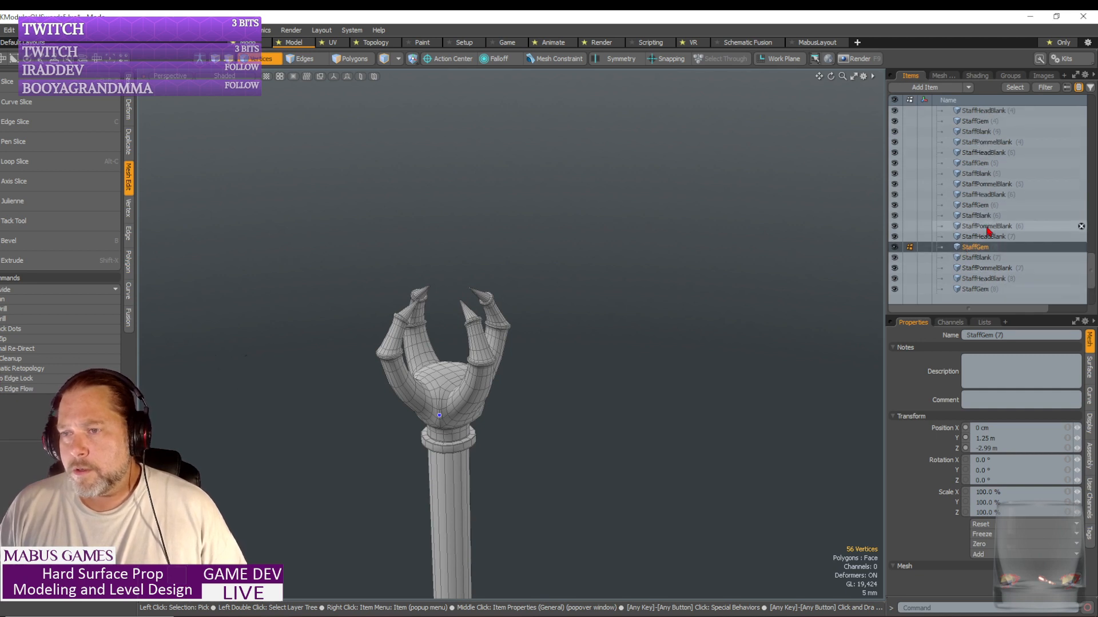
pyautogui.click(987, 227)
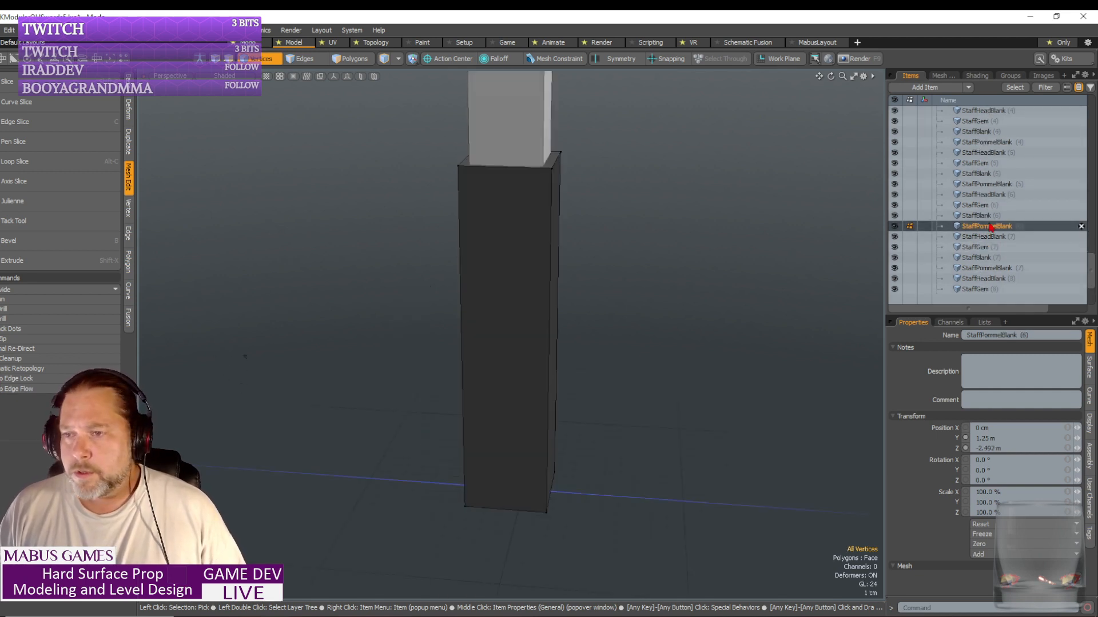
pyautogui.click(981, 207)
pyautogui.hotkey('shift', 'a')
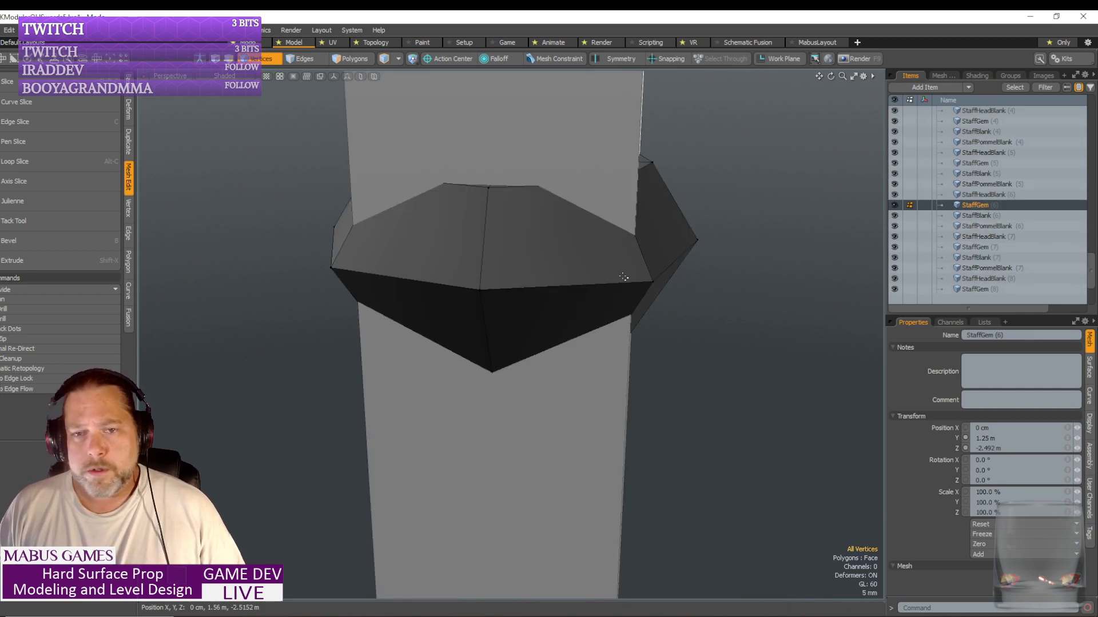
pyautogui.scroll(-4, 614, 276)
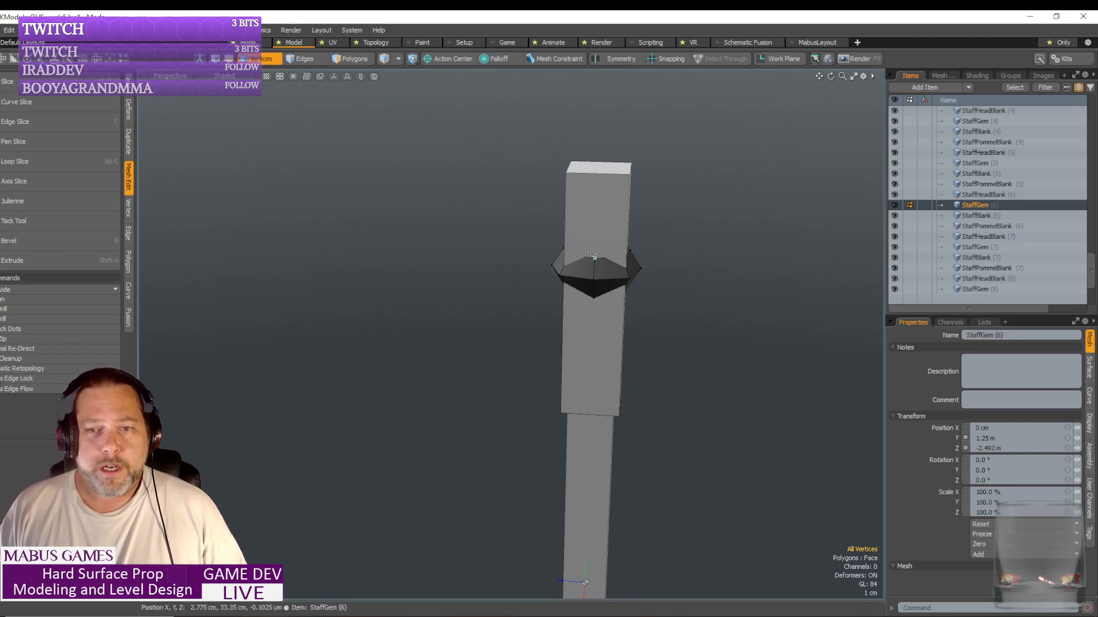
pyautogui.moveTo(496, 196); pyautogui.dragTo(703, 379)
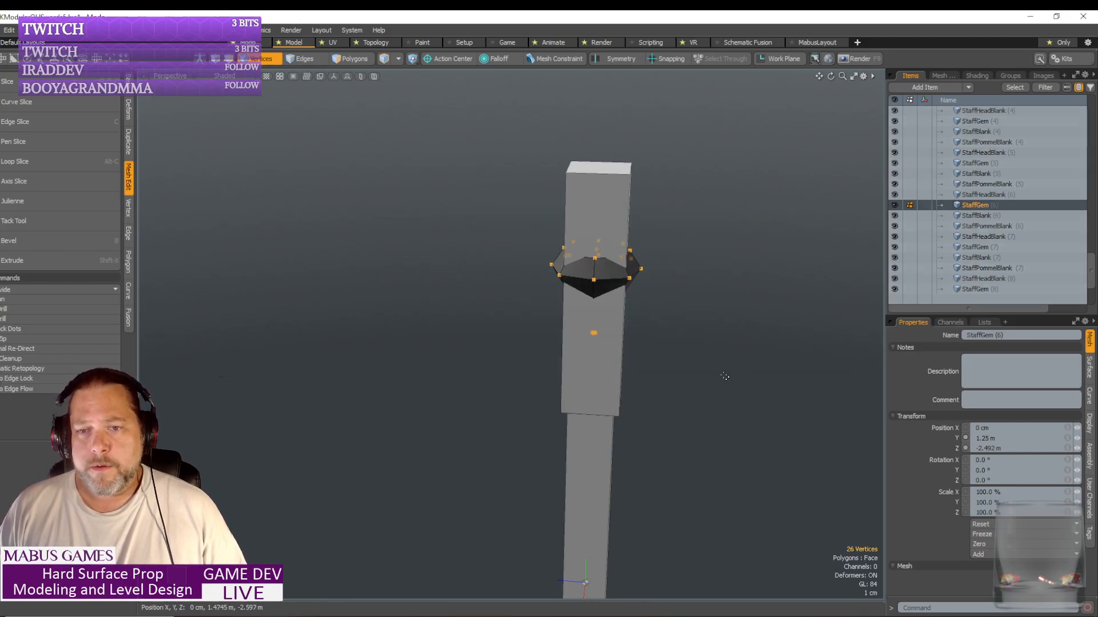
pyautogui.press('y')
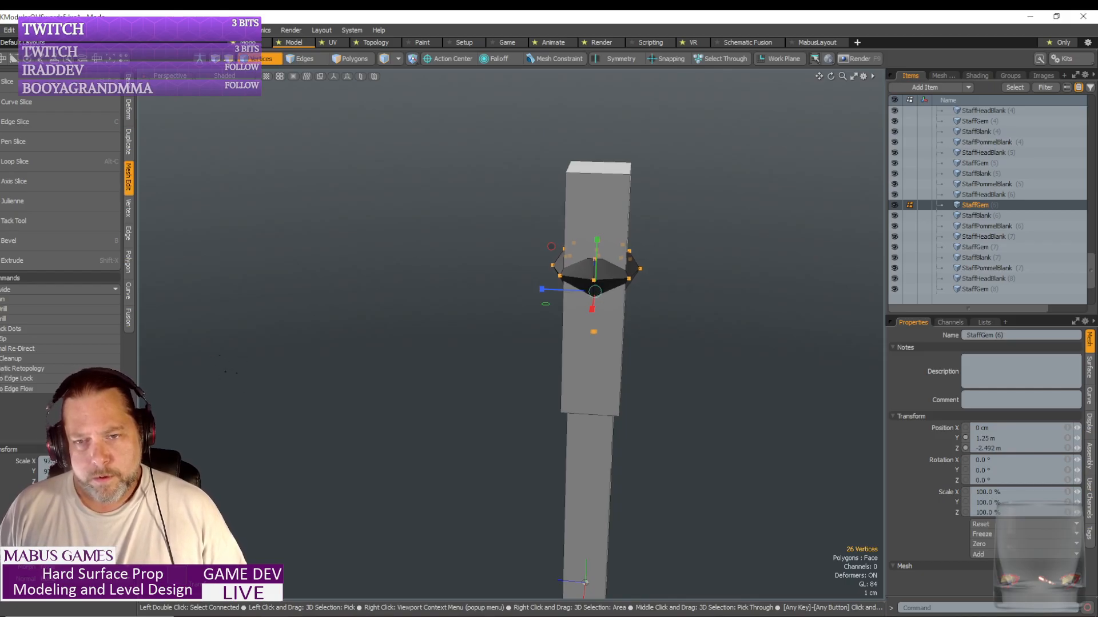
pyautogui.moveTo(593, 292); pyautogui.dragTo(589, 291)
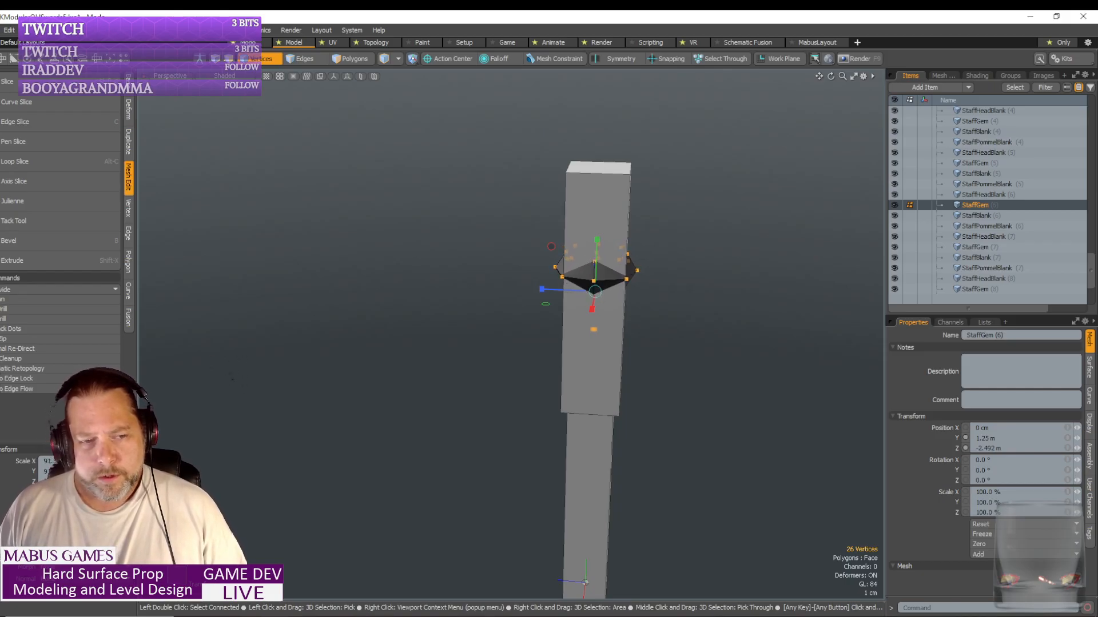
pyautogui.moveTo(233, 373); pyautogui.dragTo(245, 357)
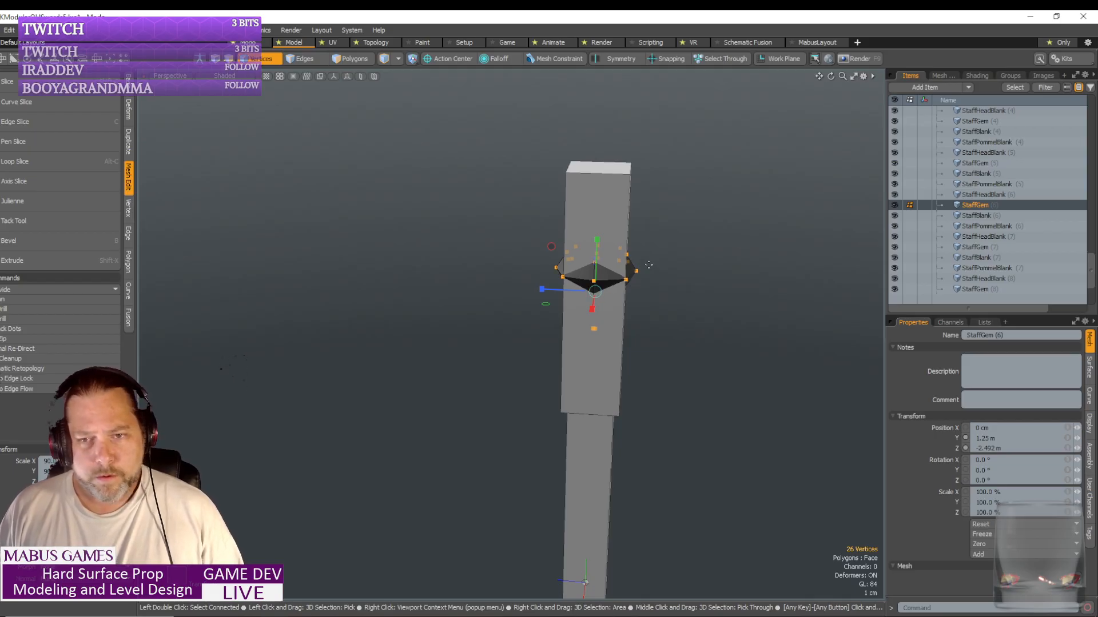
pyautogui.press('space')
# - Check the reduced StaffGem (6) between the first staff's claws at a Z position of 0 cm, and undo the move
pyautogui.keyDown('ctrl'); pyautogui.keyDown('alt'); pyautogui.moveTo(830, 328); pyautogui.dragTo(766, 325); pyautogui.keyUp('alt'); pyautogui.keyUp('ctrl')
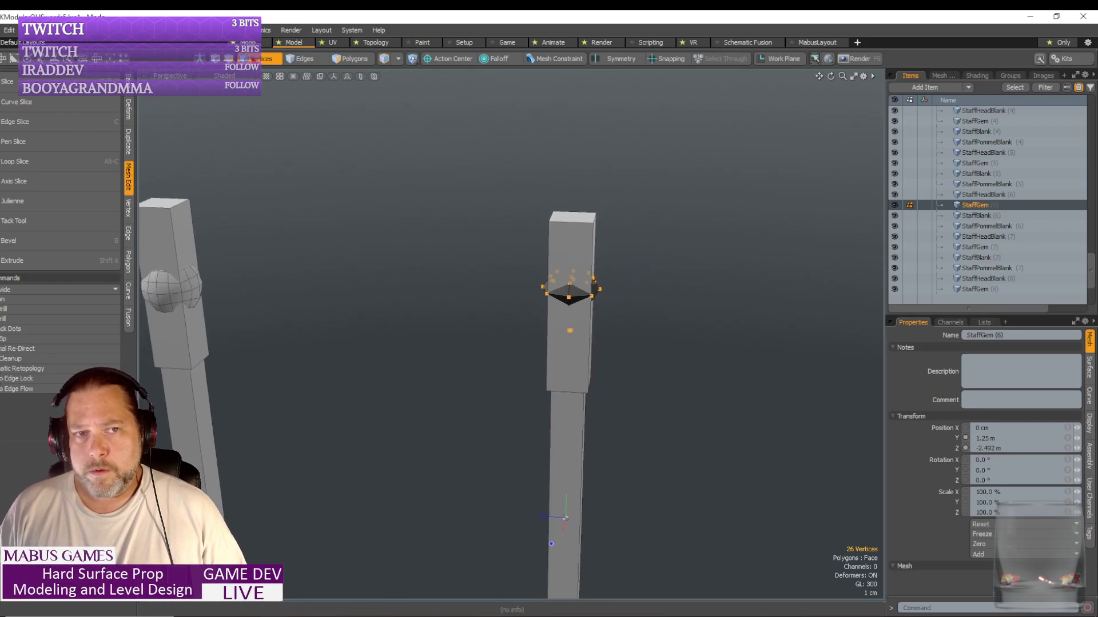
pyautogui.press('5')
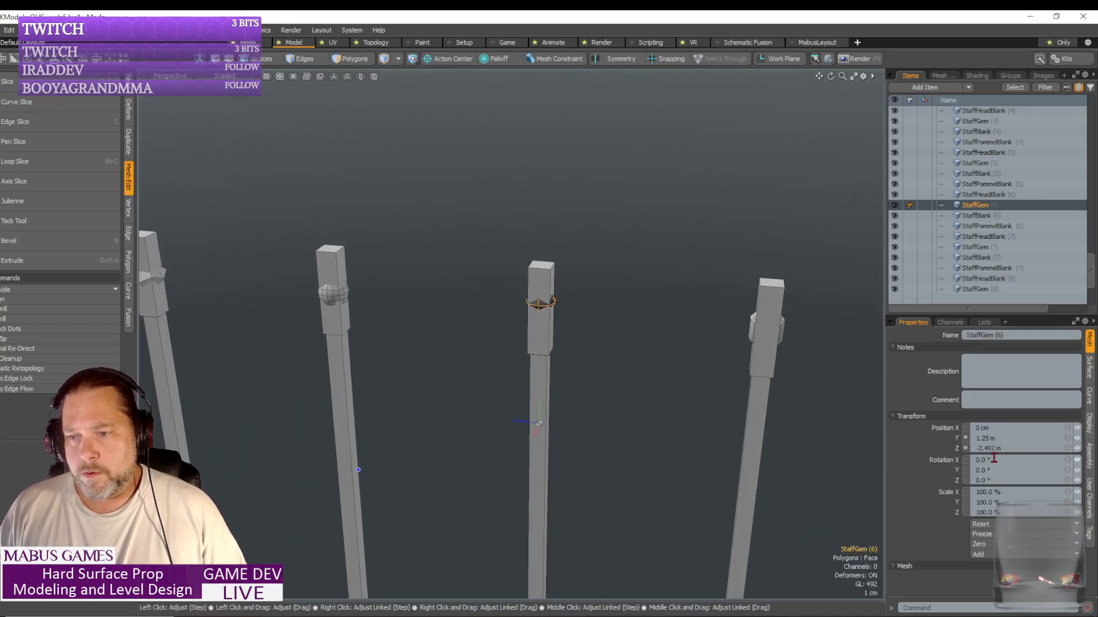
pyautogui.click(995, 447)
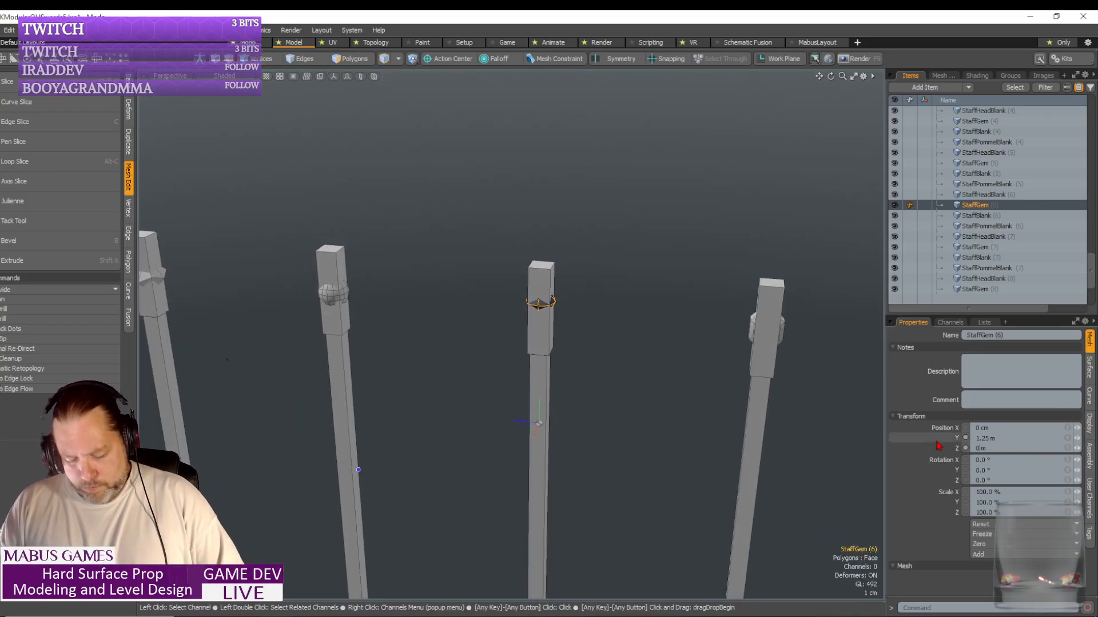
pyautogui.write('0')
pyautogui.press('Return')
pyautogui.hotkey('shift', 'a')
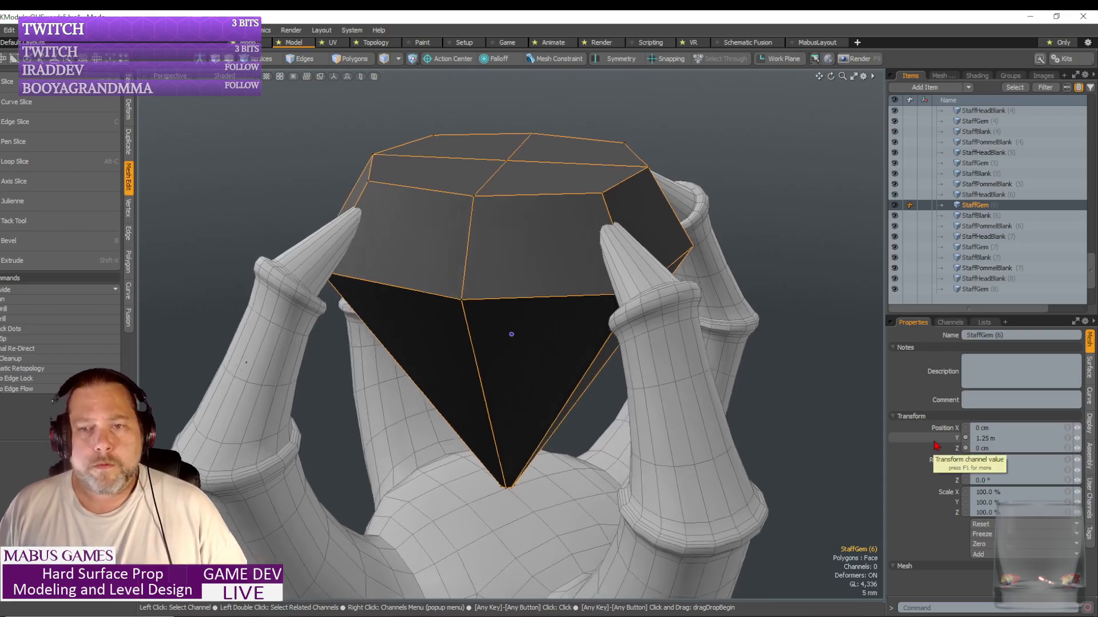
pyautogui.press('ctrl')
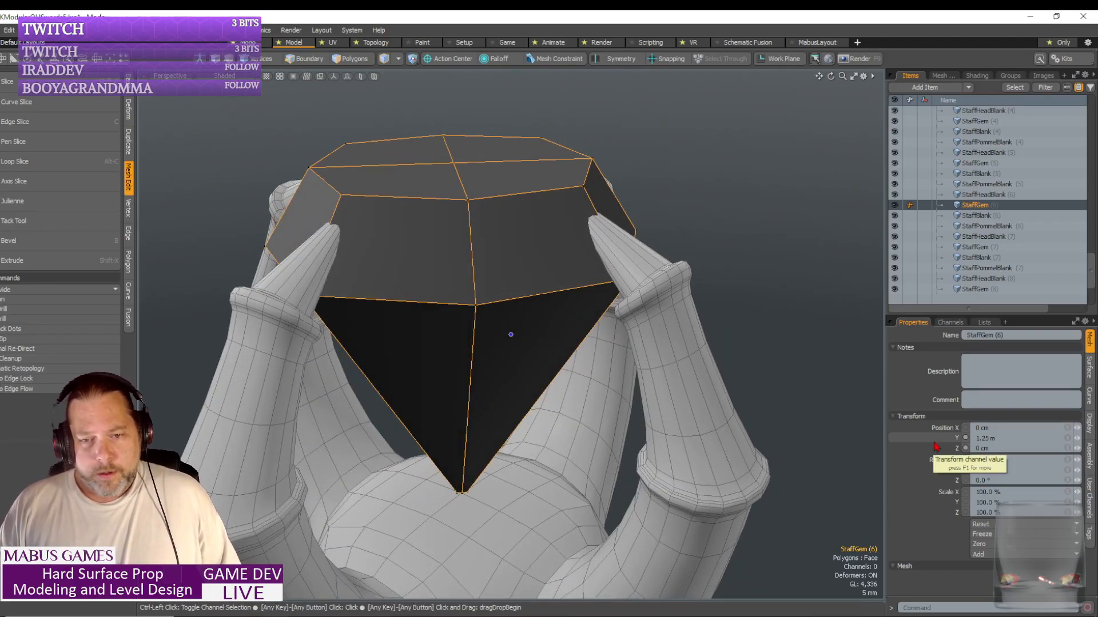
pyautogui.hotkey('ctrl', 'z')
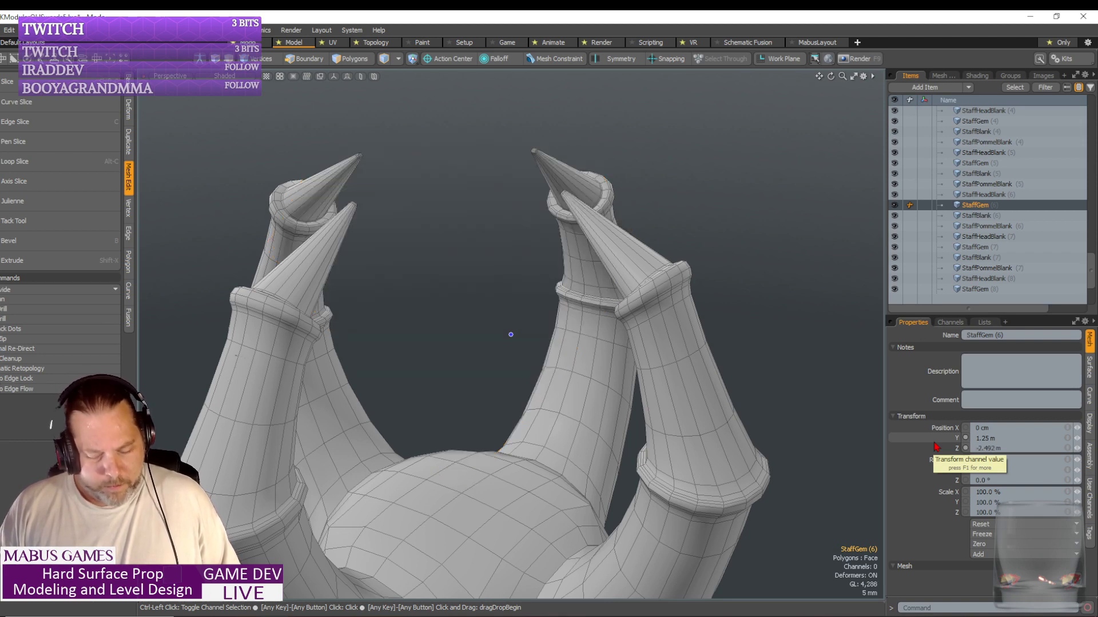
# - Scale the selected vertices of StaffGem (6) down once more, uniformly to about 90%
pyautogui.hotkey('shift', 'a')
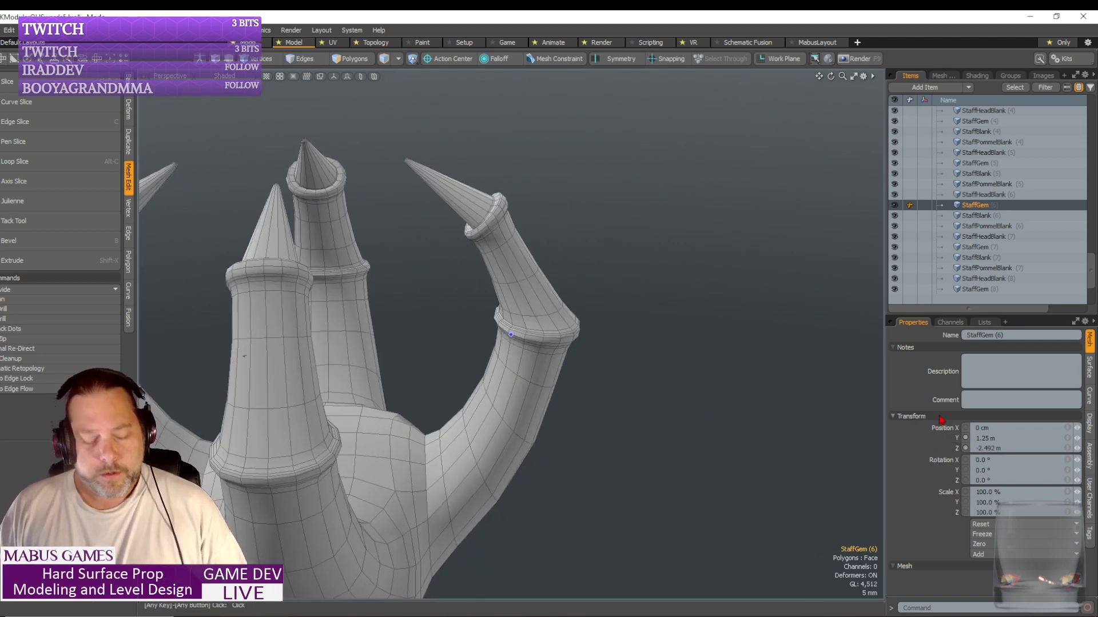
pyautogui.scroll(-5, 602, 350)
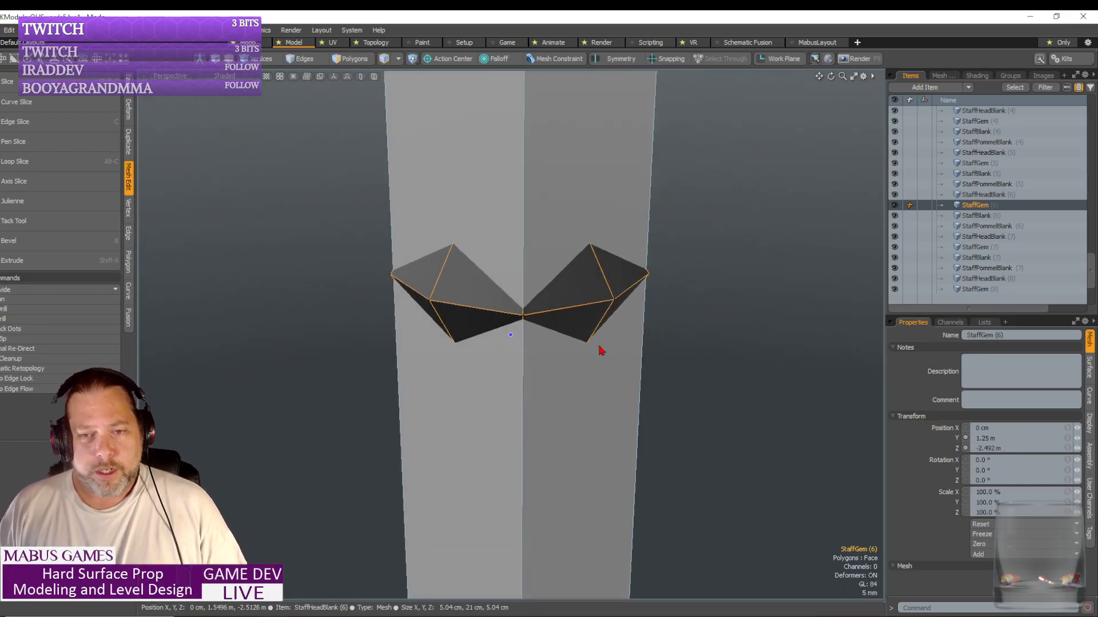
pyautogui.click(269, 59)
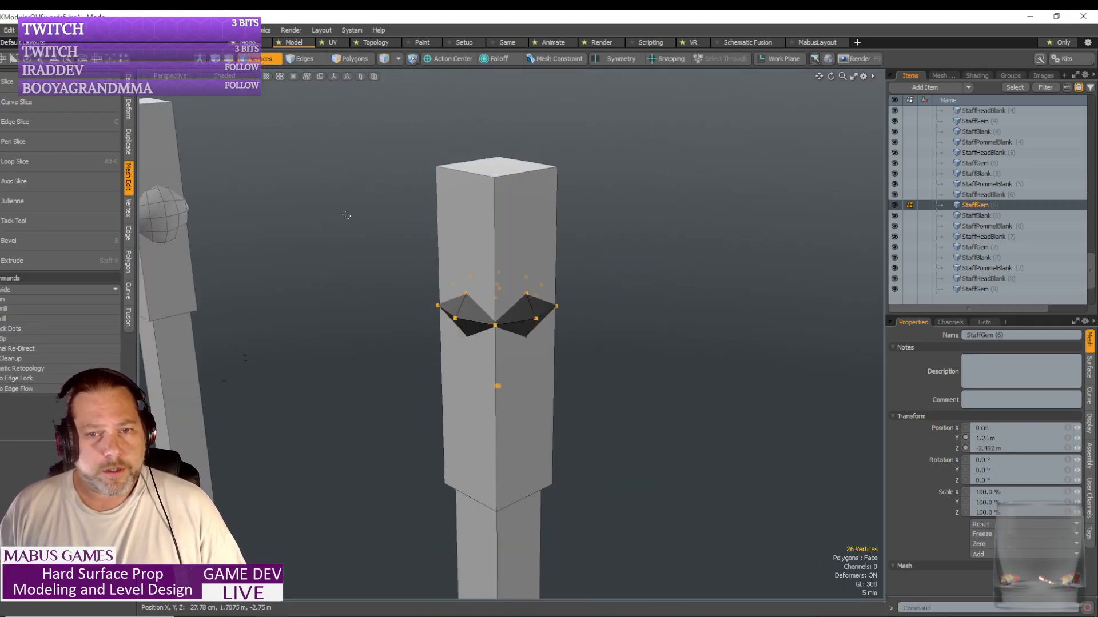
pyautogui.press('r')
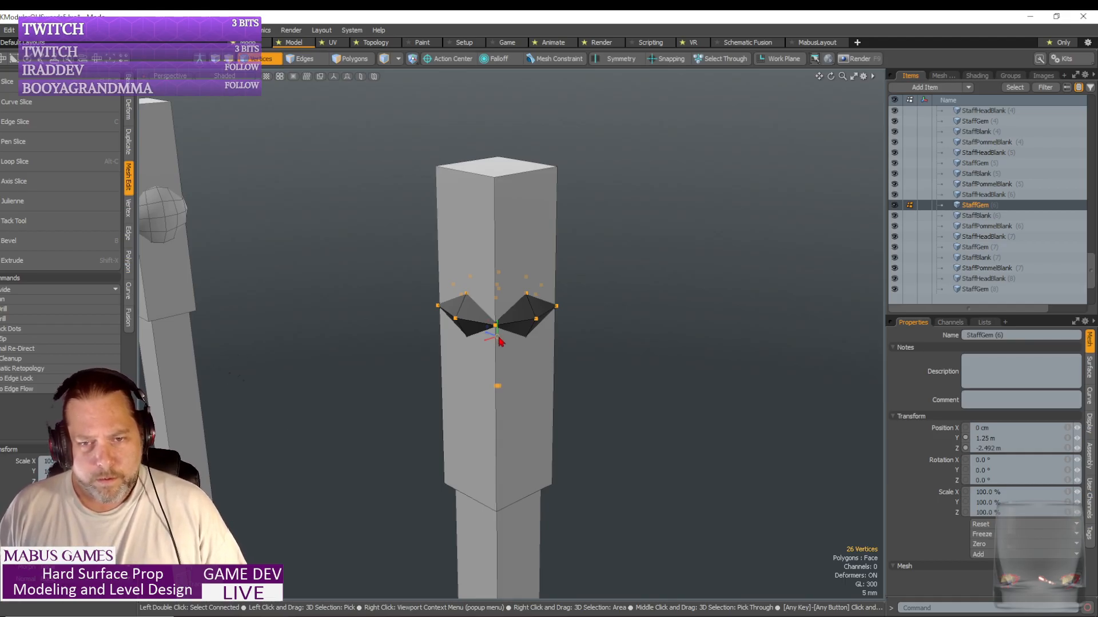
pyautogui.moveTo(499, 341); pyautogui.dragTo(479, 341)
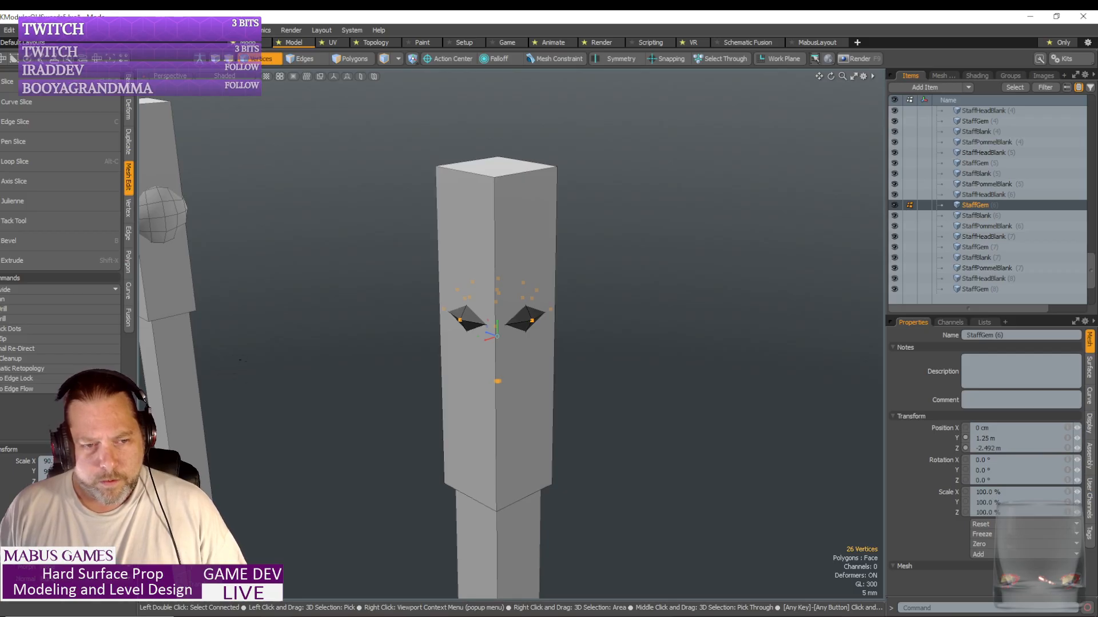
pyautogui.press('space')
# - Move the twice-reduced StaffGem (6) to a Z position of 0 cm, inspect its fit in the claws, and undo the move
pyautogui.scroll(-10, 403, 403)
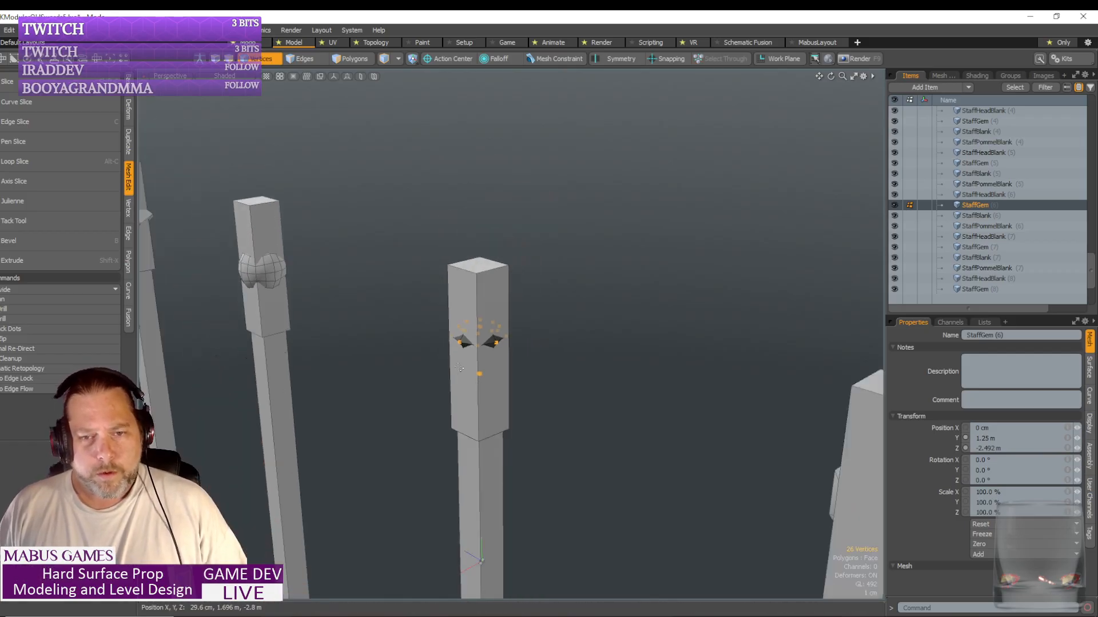
pyautogui.keyDown('alt'); pyautogui.moveTo(403, 403); pyautogui.dragTo(571, 382); pyautogui.keyUp('alt')
pyautogui.click(280, 77)
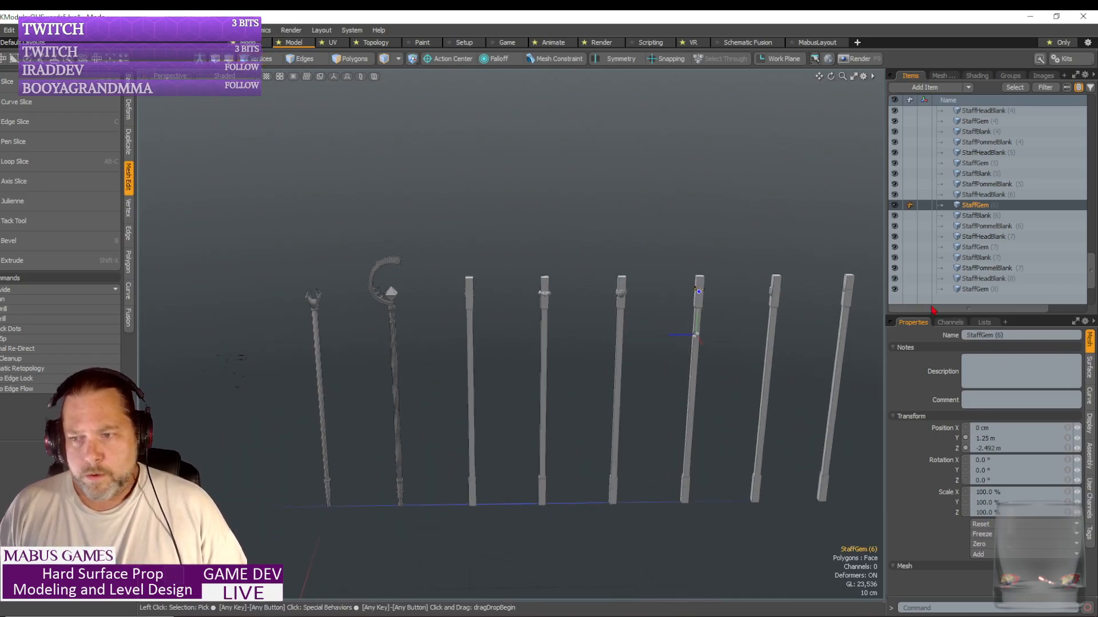
pyautogui.click(995, 449)
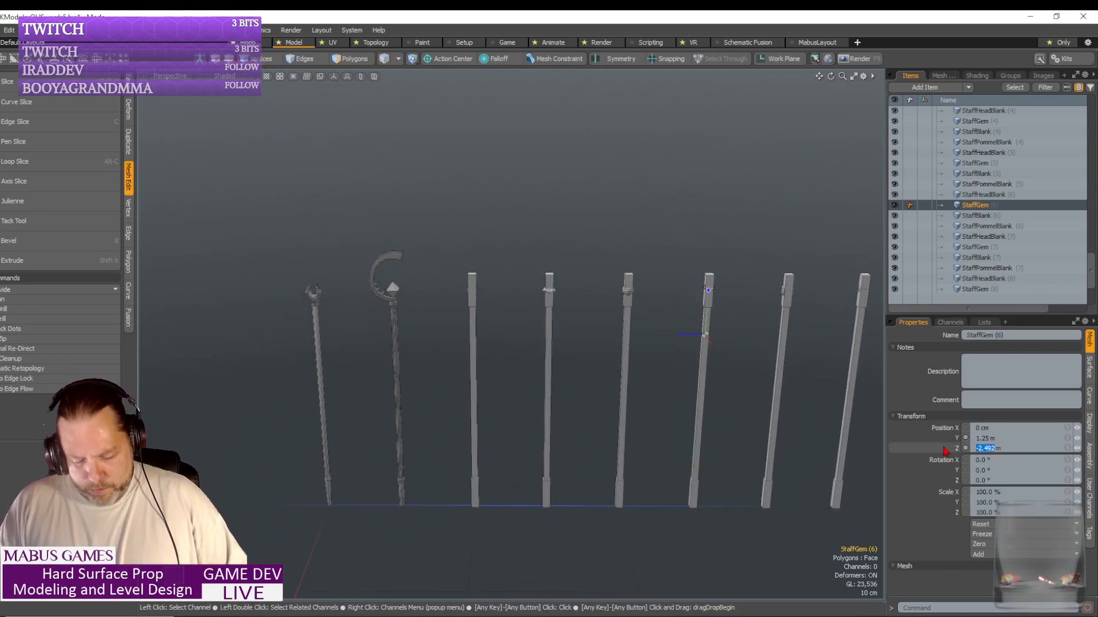
pyautogui.press('Return')
pyautogui.keyDown('alt'); pyautogui.moveTo(572, 323); pyautogui.dragTo(519, 331); pyautogui.keyUp('alt')
pyautogui.scroll(5, 529, 327)
pyautogui.scroll(-4, 489, 356)
pyautogui.scroll(6, 519, 330)
pyautogui.hotkey('shift', 'a')
pyautogui.scroll(-8, 520, 330)
pyautogui.scroll(-6, 519, 330)
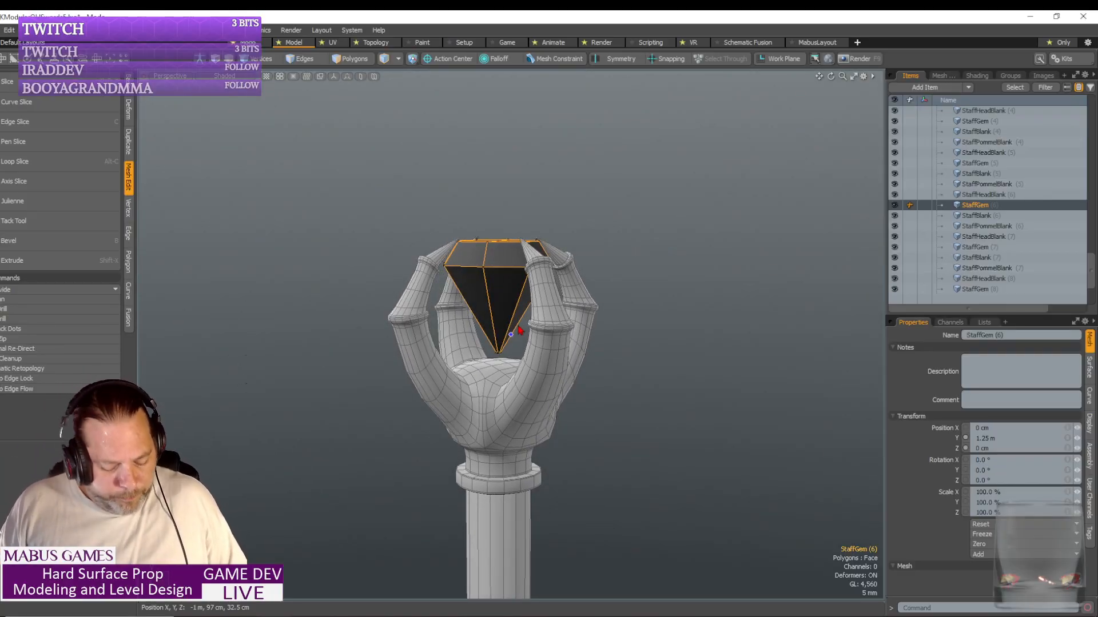
pyautogui.hotkey('ctrl', 'z')
# - Select all vertices of StaffGem (4) on its staff and scale the gem down uniformly to about 92.5%
pyautogui.keyDown('alt'); pyautogui.moveTo(622, 250); pyautogui.dragTo(611, 276); pyautogui.keyUp('alt')
pyautogui.hotkey('shift', 'a')
pyautogui.scroll(-10, 624, 278)
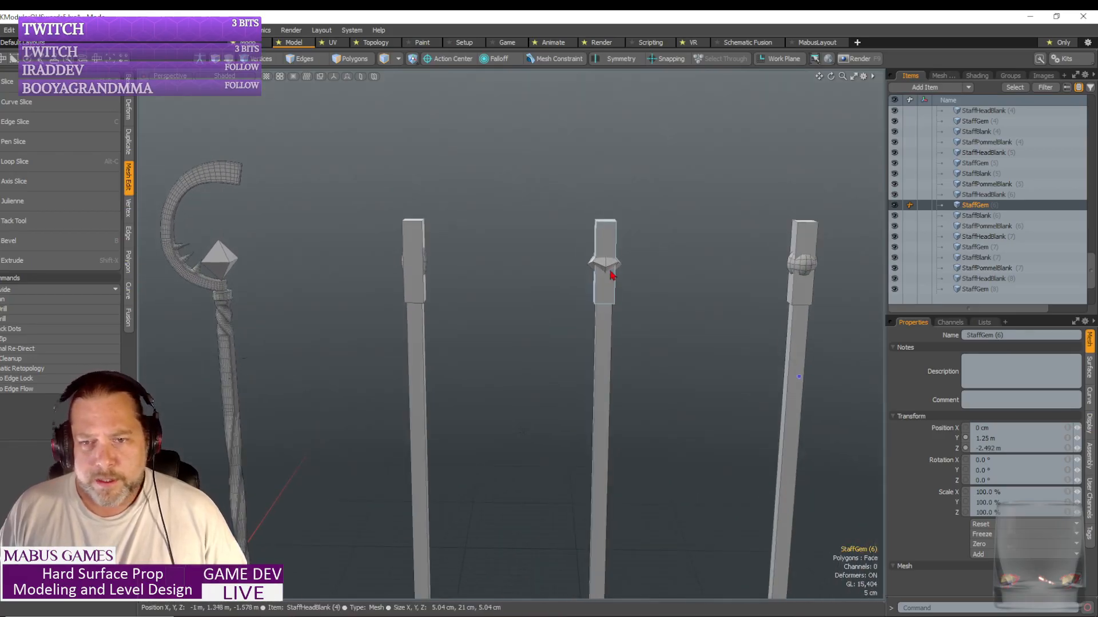
pyautogui.click(605, 265)
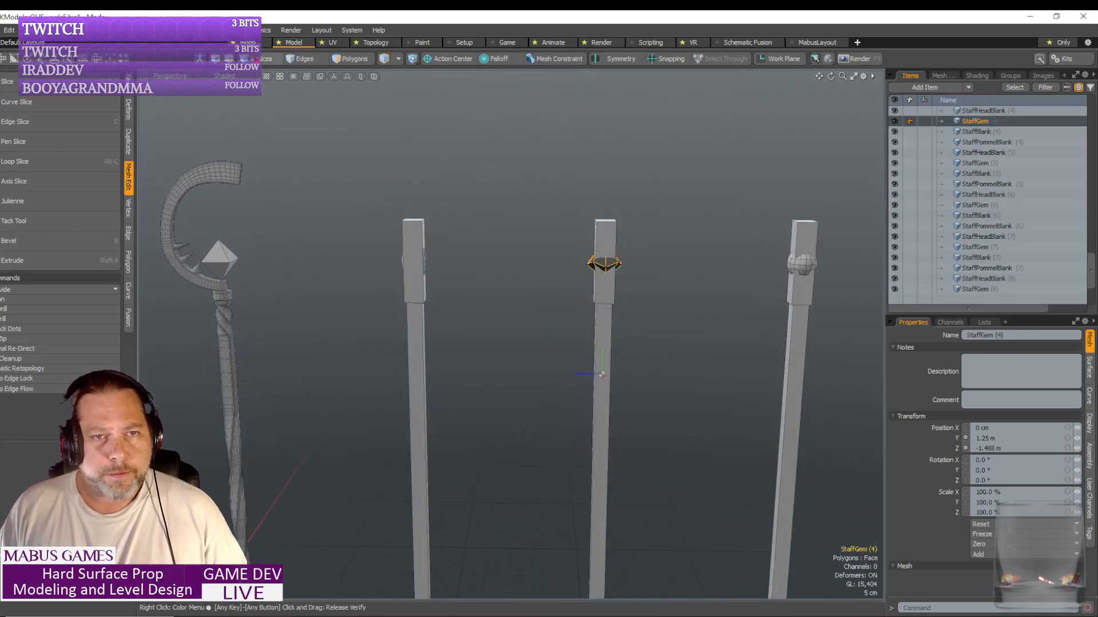
pyautogui.click(263, 61)
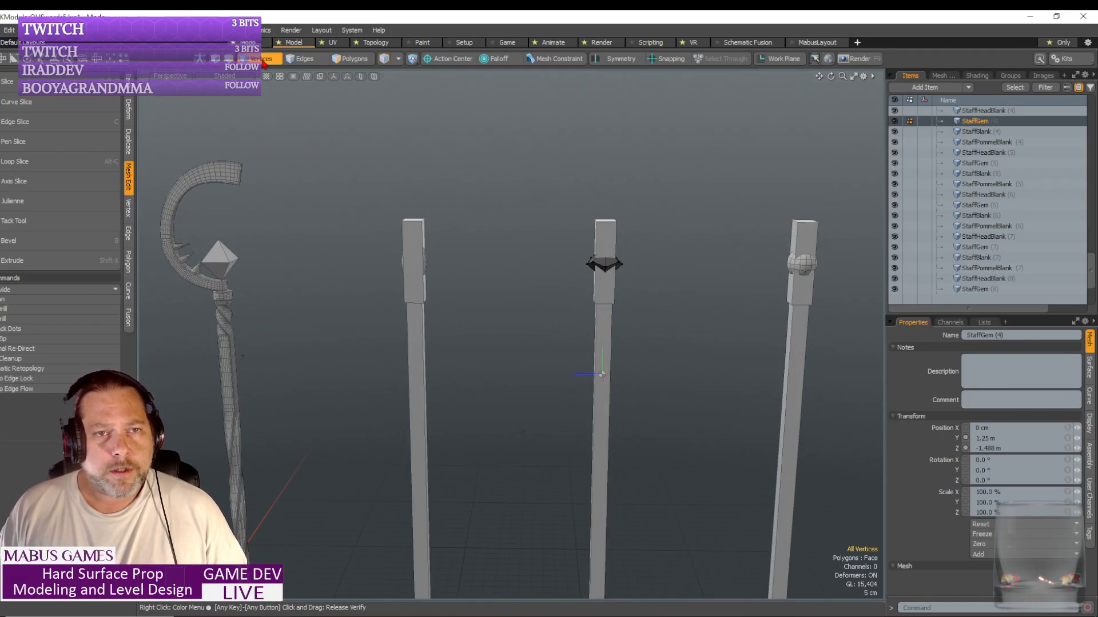
pyautogui.moveTo(531, 203); pyautogui.dragTo(719, 329)
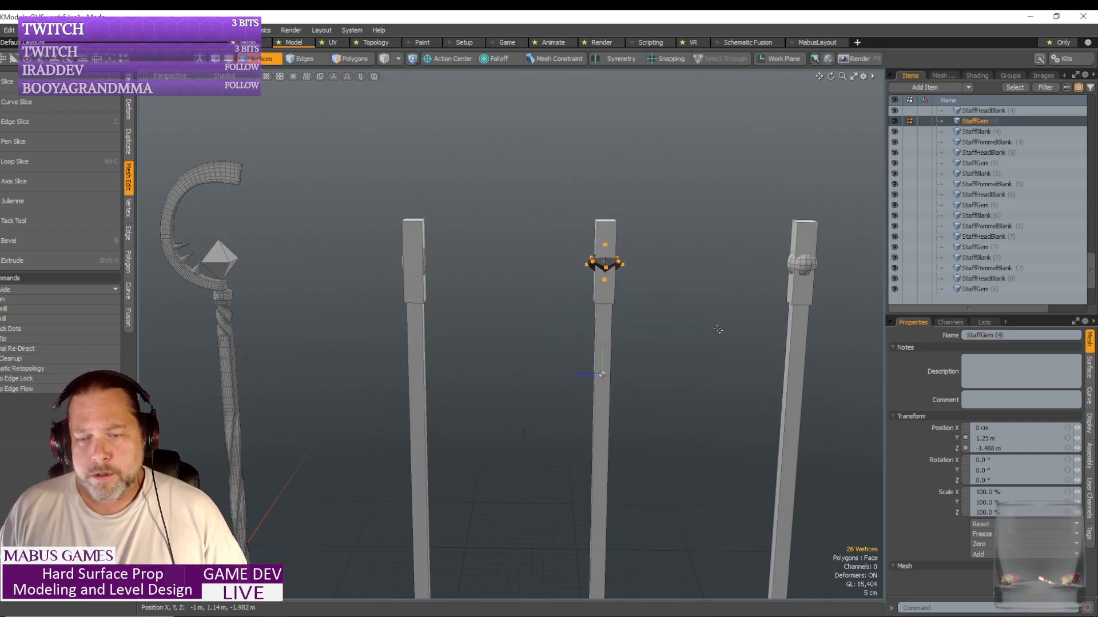
pyautogui.press('y')
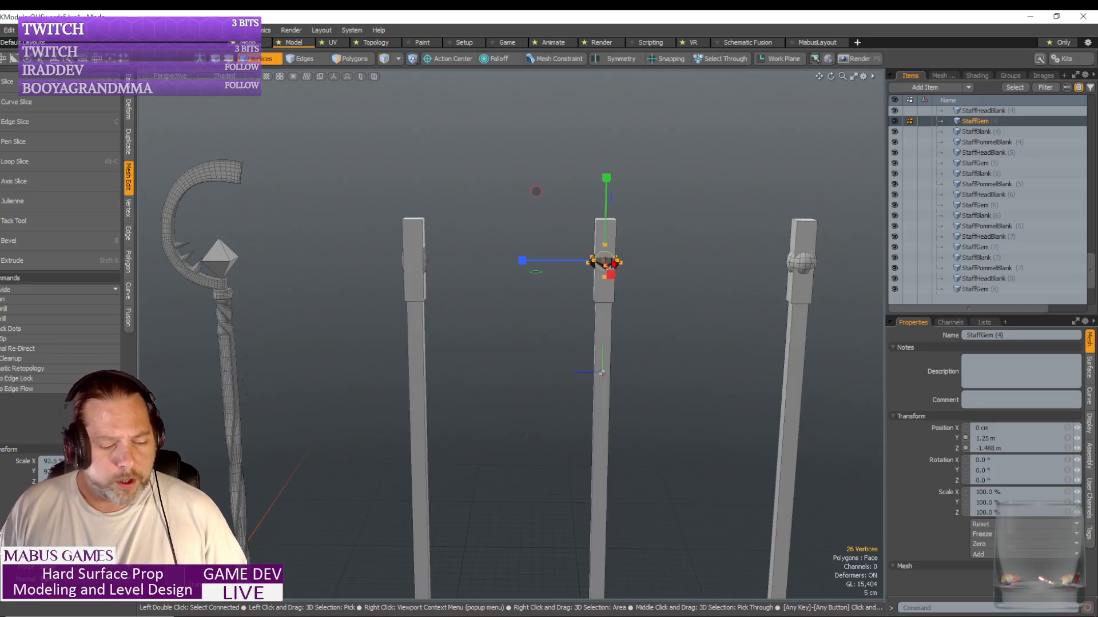
pyautogui.press('space')
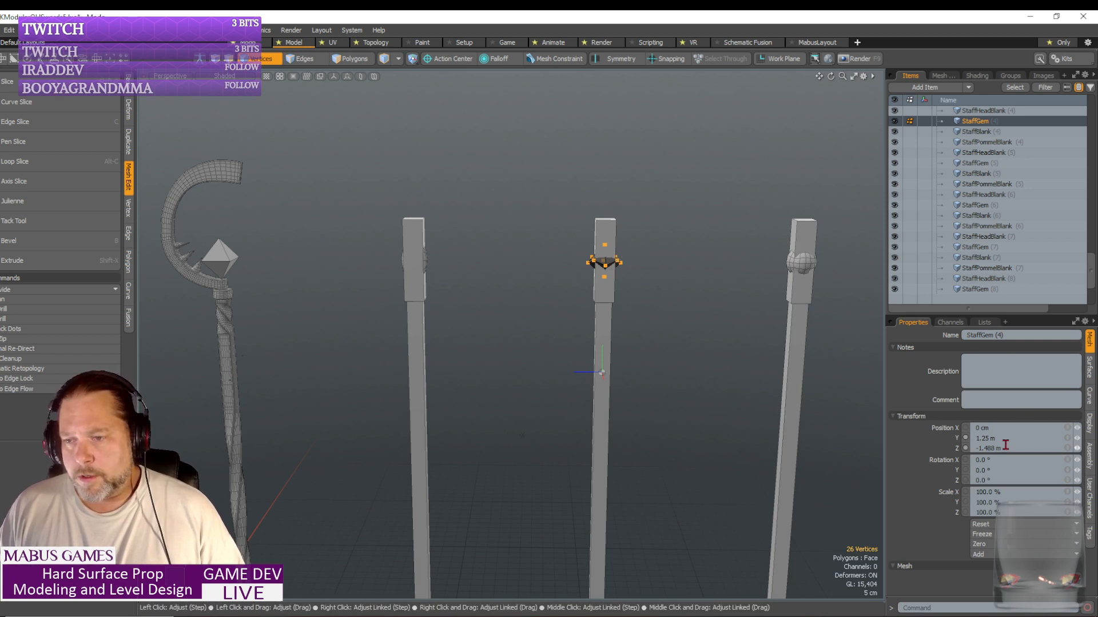
# - Check StaffGem (4) between the first staff's claws at a Z position of 0 m, and undo the move
pyautogui.moveTo(995, 449); pyautogui.dragTo(894, 450)
pyautogui.write('0m')
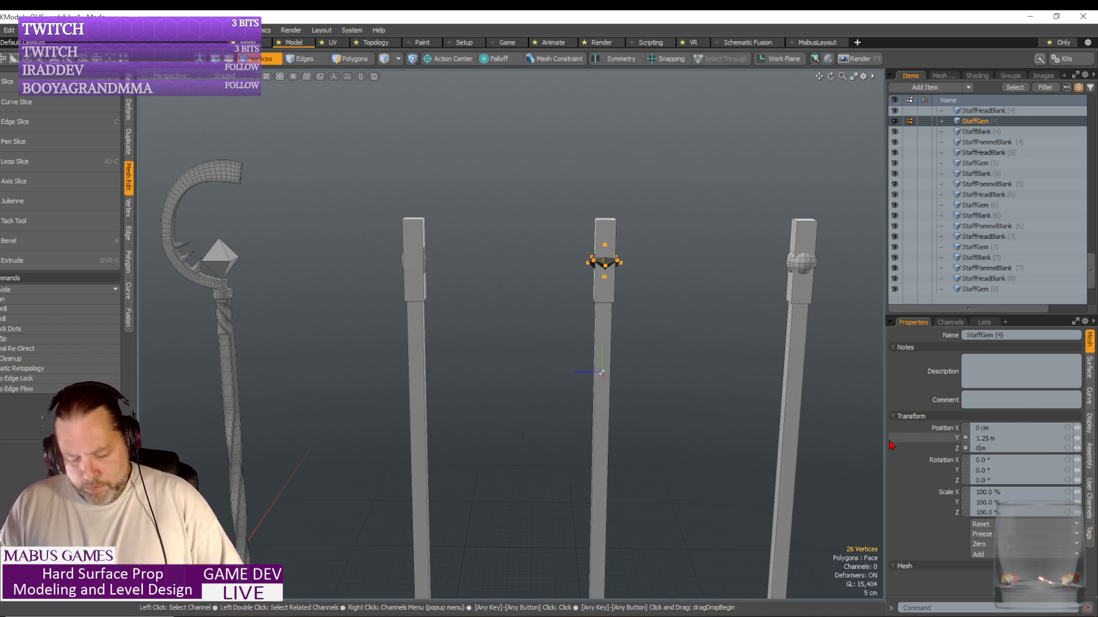
pyautogui.press('Return')
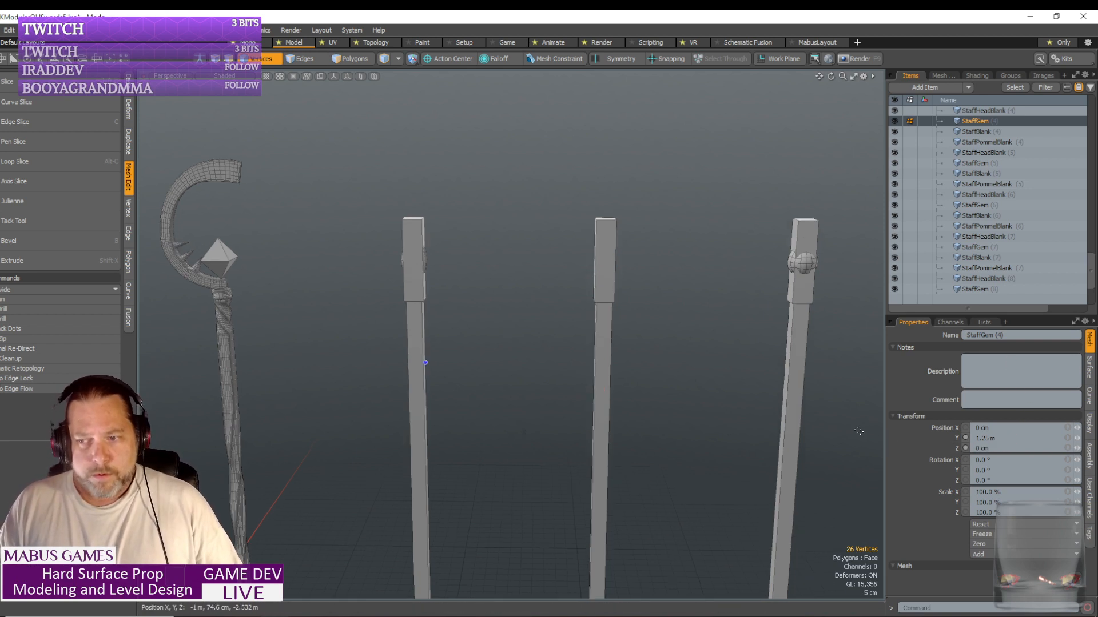
pyautogui.hotkey('shift', 'a')
pyautogui.moveTo(858, 428)
pyautogui.keyDown('alt'); pyautogui.mouseDown()
pyautogui.moveTo(823, 403)
pyautogui.moveTo(824, 416)
pyautogui.moveTo(857, 424)
pyautogui.mouseUp(); pyautogui.keyUp('alt')
pyautogui.scroll(5, 823, 403)
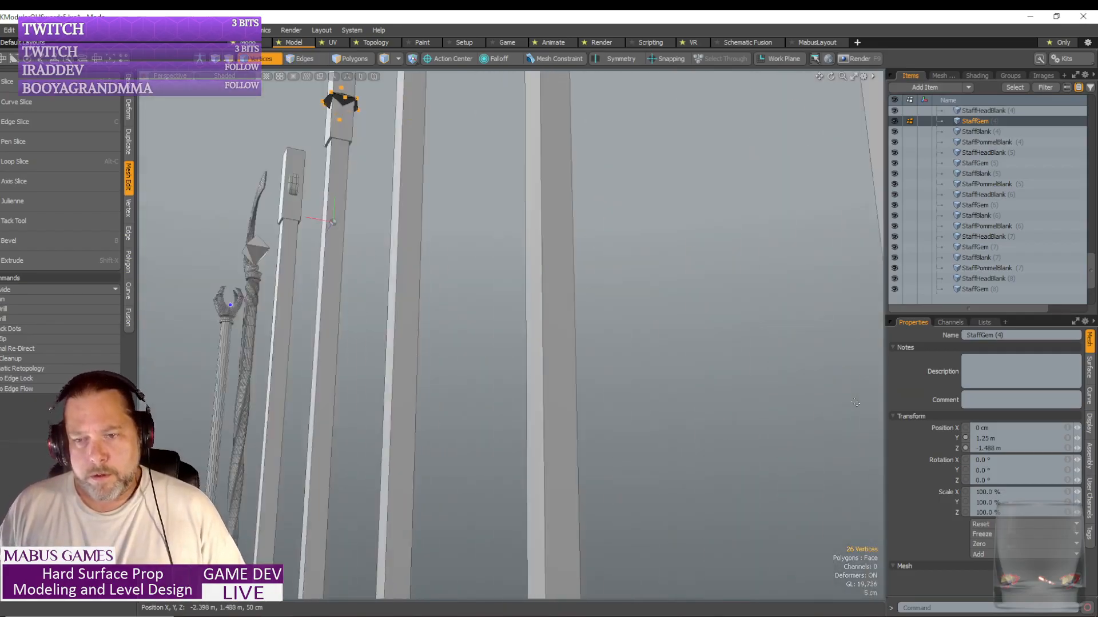
# - Scale the selected vertices of StaffGem (4) down once more, uniformly to about 95.5%, and return to item selection
pyautogui.hotkey('shift', 'a')
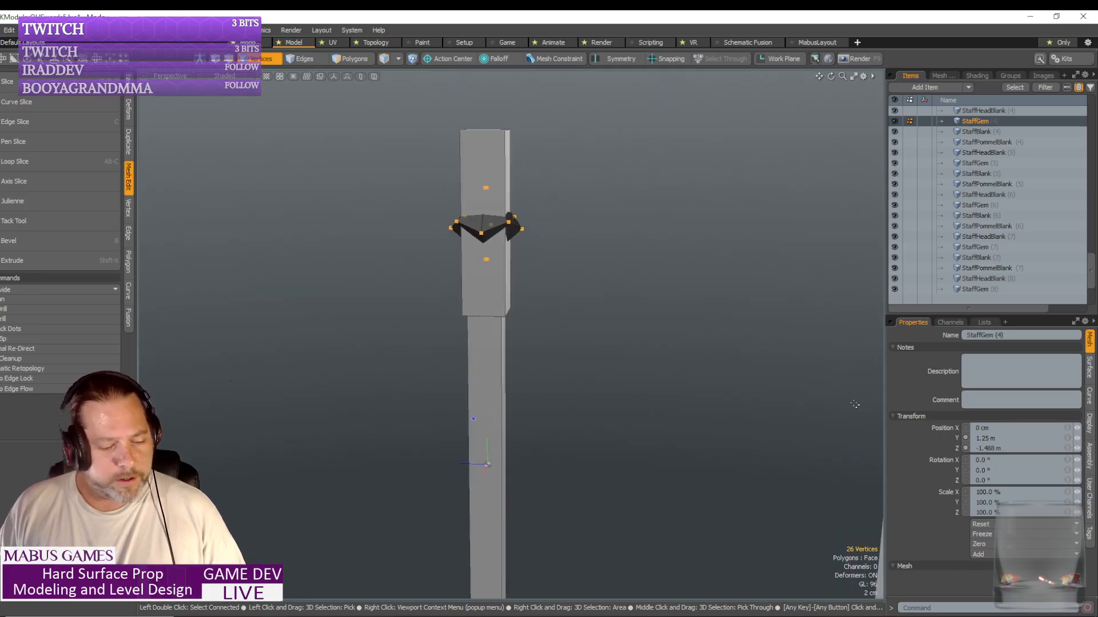
pyautogui.press('r')
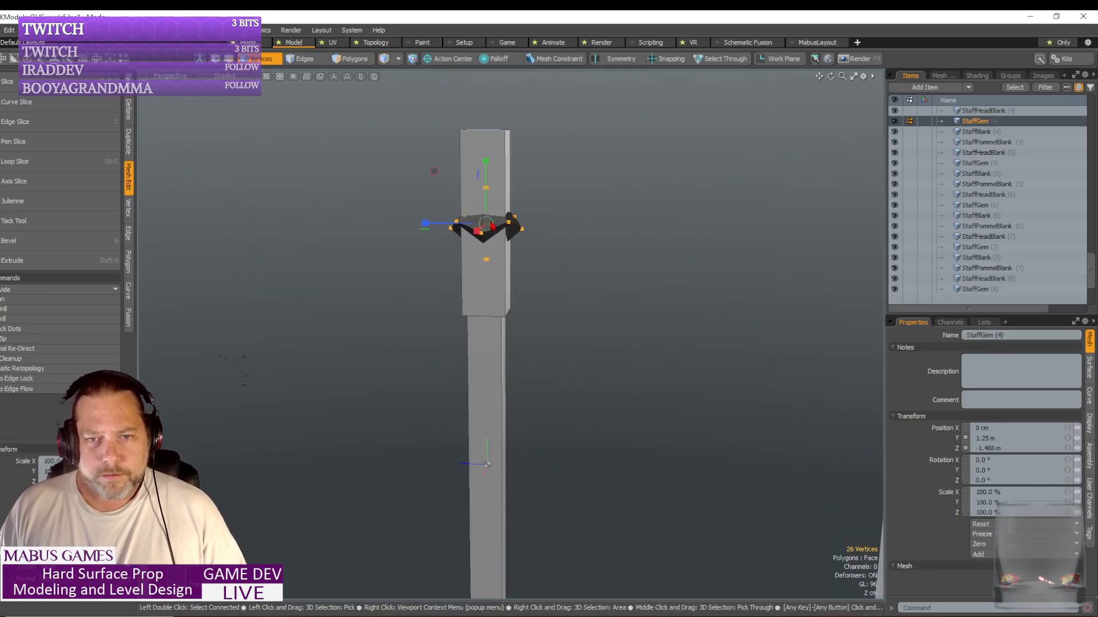
pyautogui.moveTo(242, 357); pyautogui.dragTo(230, 376)
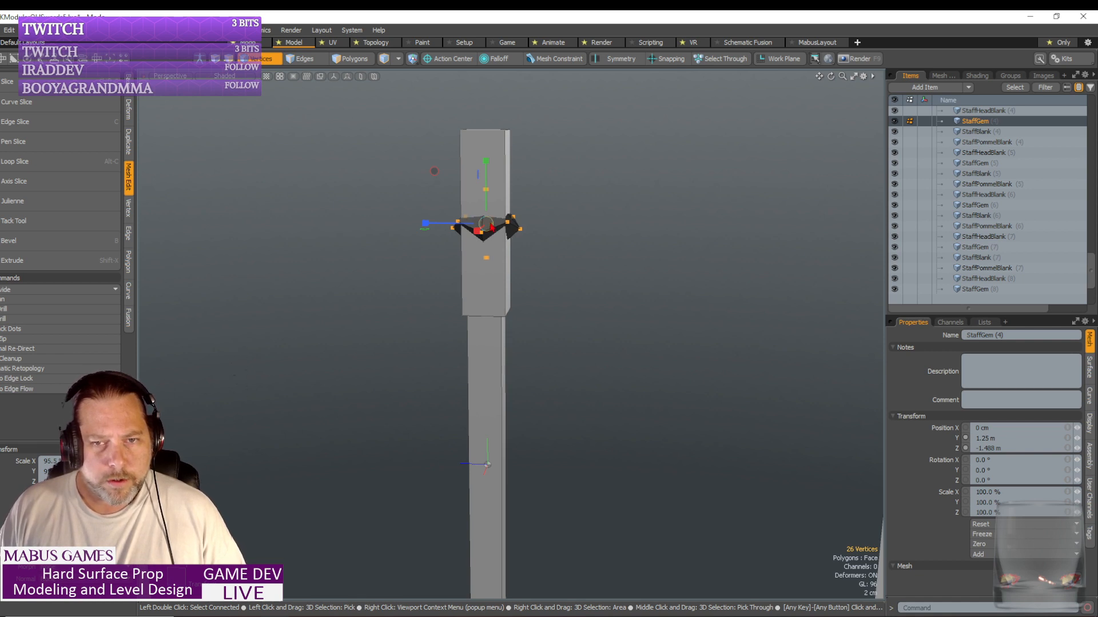
pyautogui.press('space')
pyautogui.press('5')
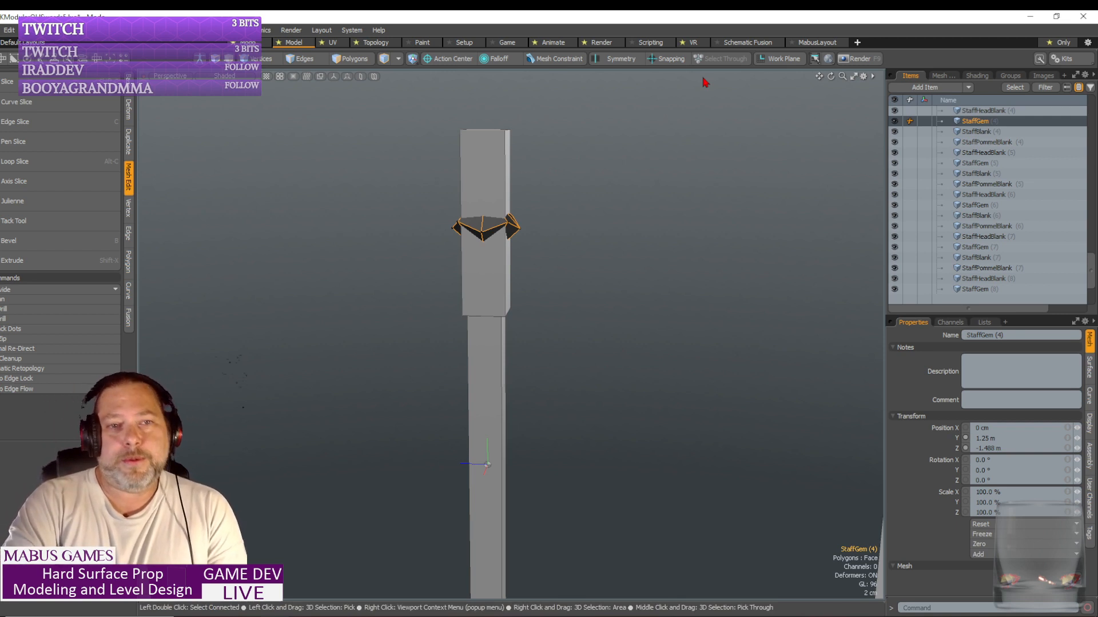
# - Move the twice-reduced StaffGem (4) to a Z position of 0 cm, inspect its fit in the claws, and undo the move
pyautogui.click(992, 451)
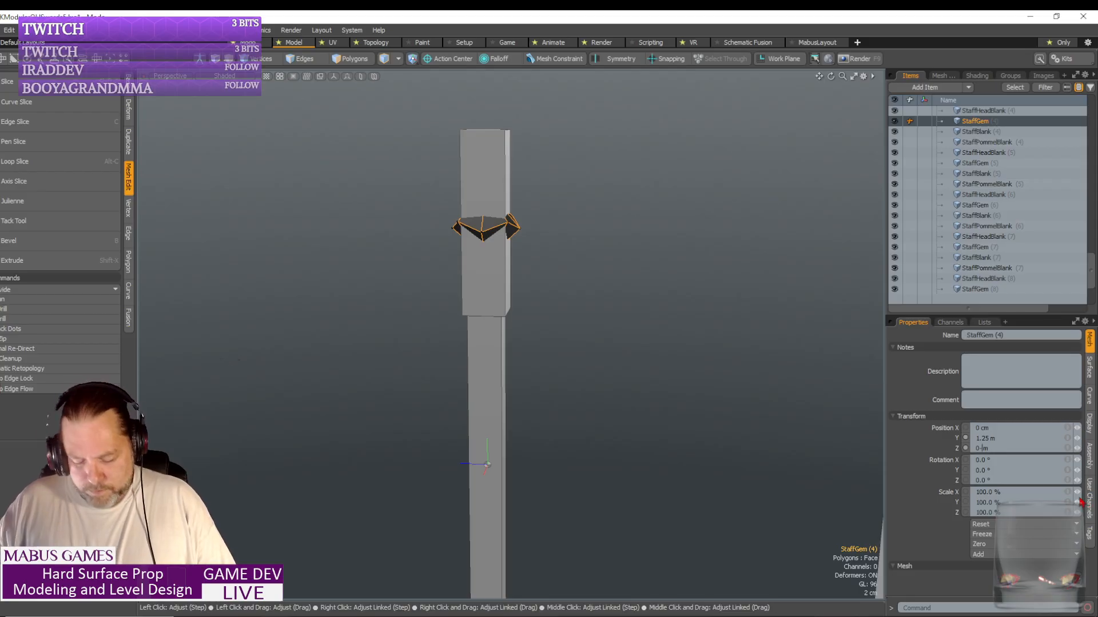
pyautogui.write('0')
pyautogui.press('Return')
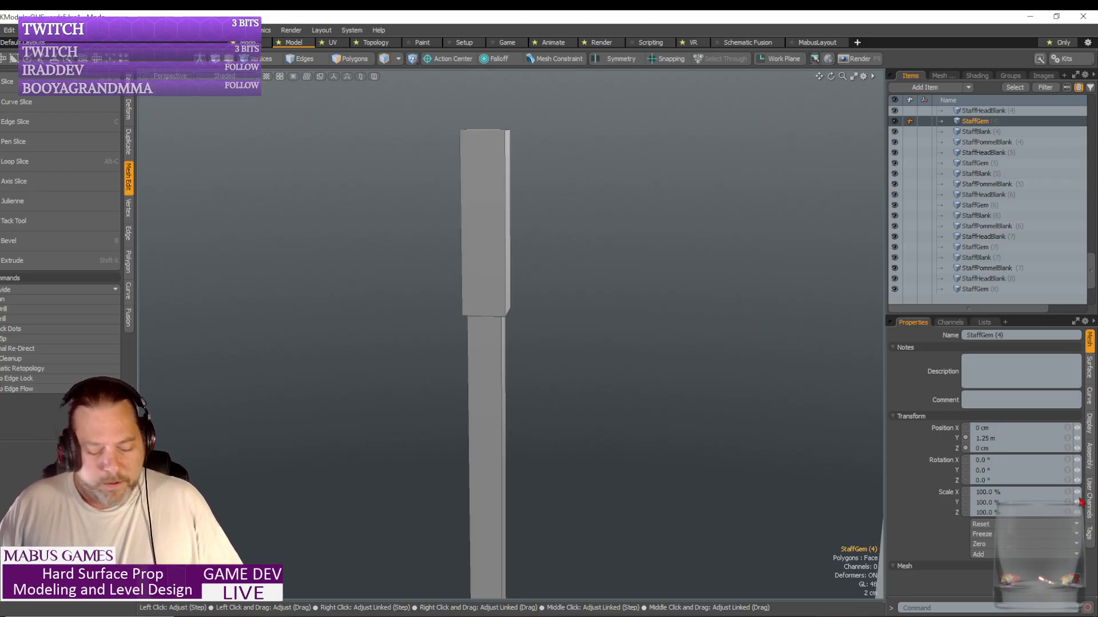
pyautogui.hotkey('shift', 'a')
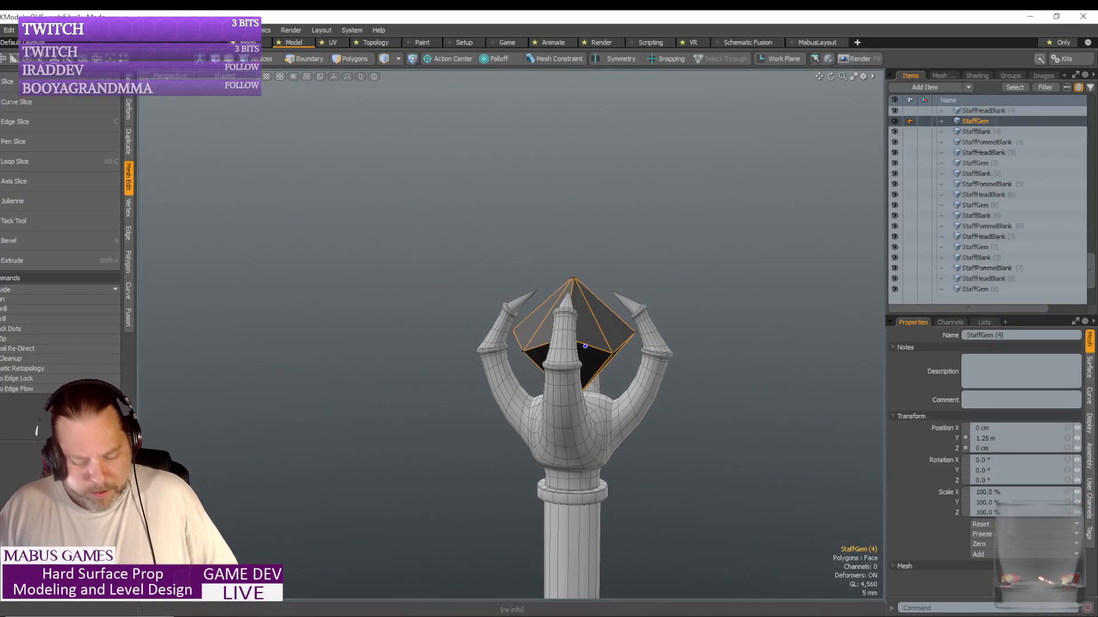
pyautogui.hotkey('ctrl', 'z')
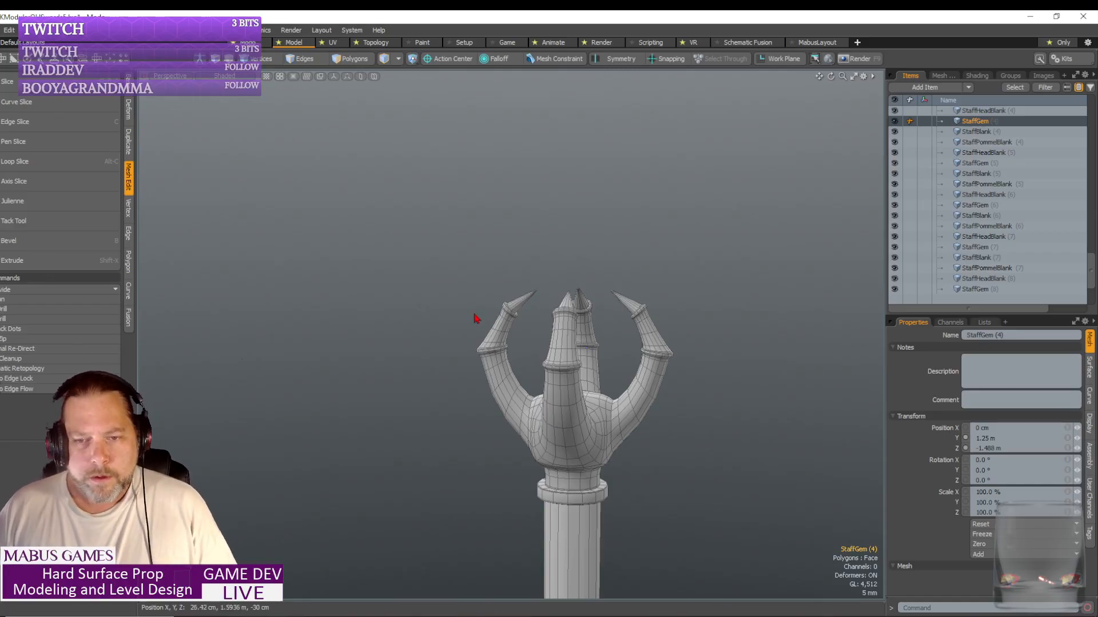
# - Select all vertices of StaffGem (3) on its staff, scale the gem down slightly and uniformly, and return to item selection
pyautogui.keyDown('alt'); pyautogui.moveTo(477, 318); pyautogui.dragTo(563, 370); pyautogui.keyUp('alt')
pyautogui.scroll(-3, 681, 386)
pyautogui.click(522, 359)
pyautogui.scroll(-2, 551, 367)
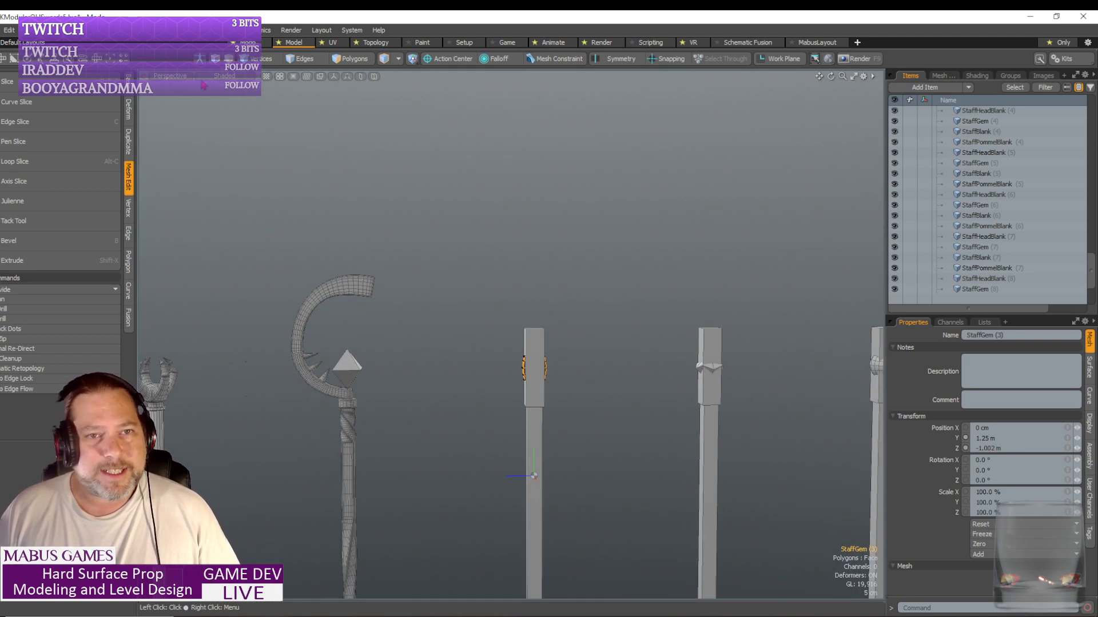
pyautogui.click(269, 59)
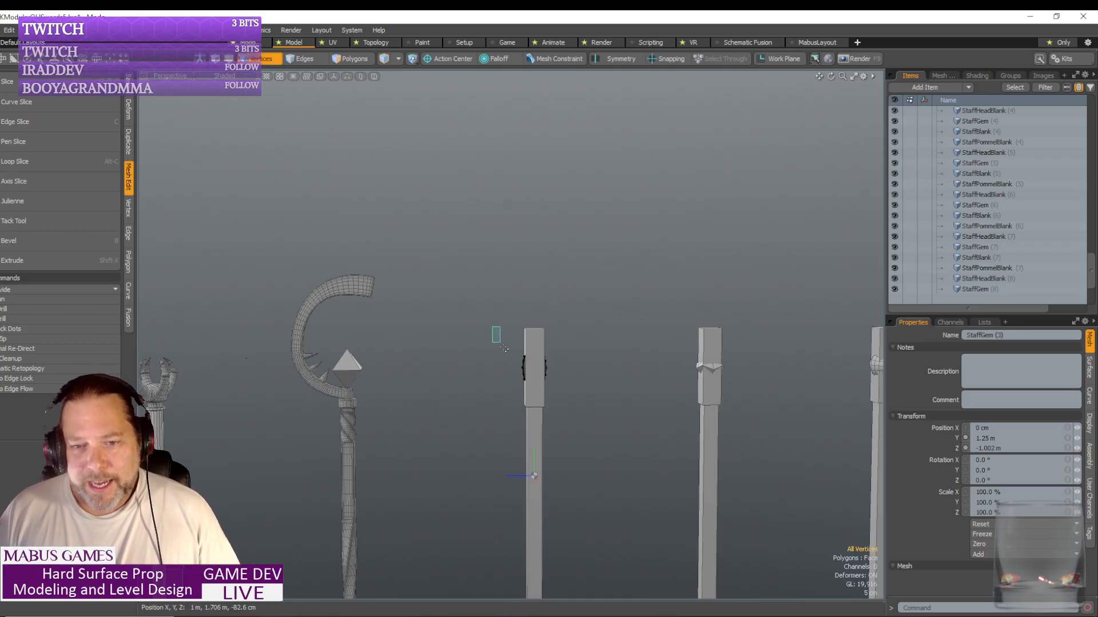
pyautogui.moveTo(493, 329); pyautogui.dragTo(579, 408)
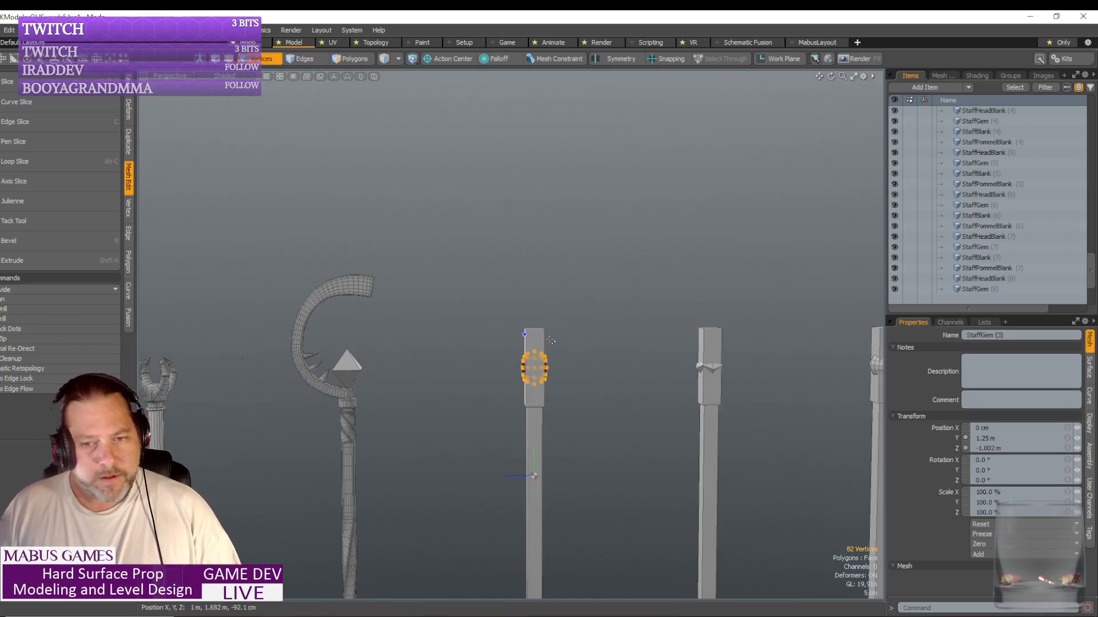
pyautogui.press('r')
pyautogui.keyDown('alt'); pyautogui.moveTo(532, 297); pyautogui.dragTo(559, 319); pyautogui.keyUp('alt')
pyautogui.scroll(4, 559, 319)
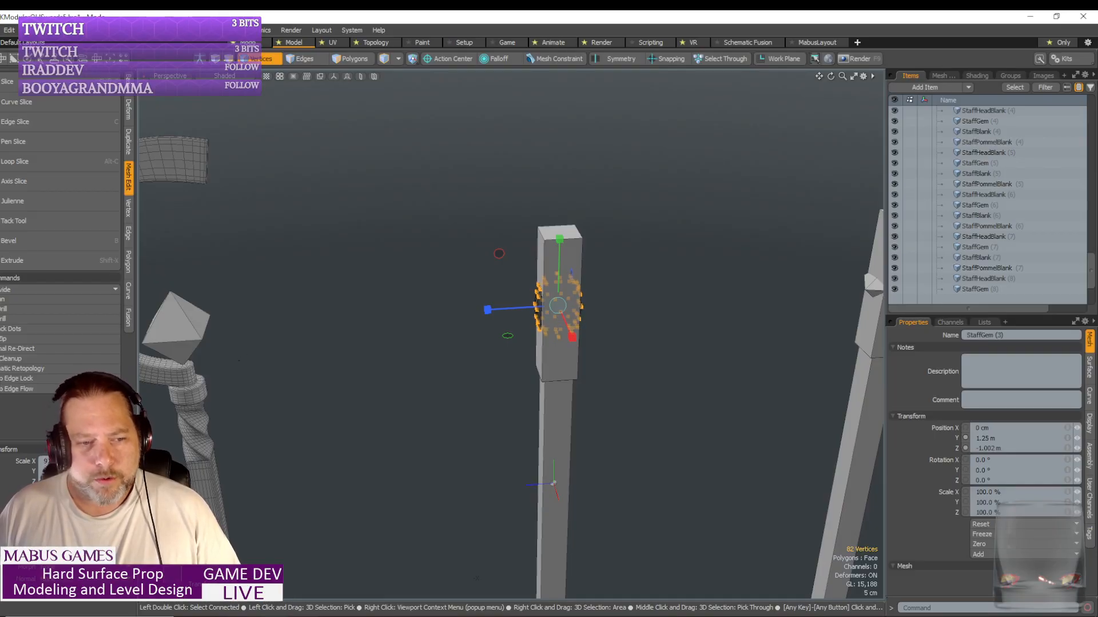
pyautogui.moveTo(560, 308); pyautogui.dragTo(558, 306)
pyautogui.click(273, 62)
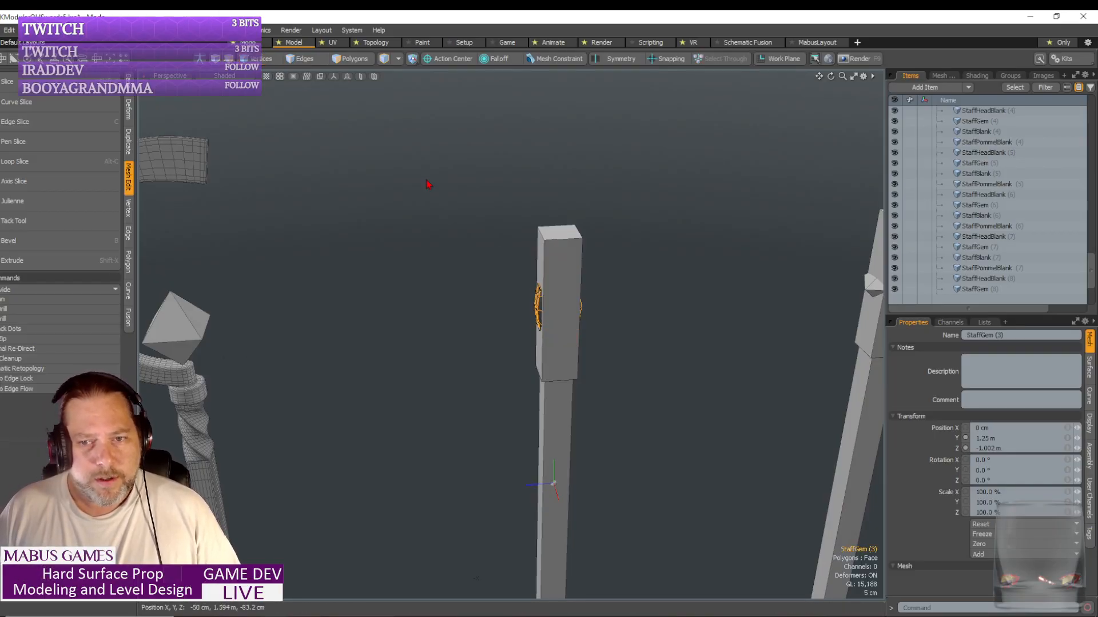
# - Examine the clawed first staff, the curved second staff and the third staff's gem from several angles
pyautogui.scroll(-6, 703, 366)
pyautogui.keyDown('alt'); pyautogui.moveTo(721, 341); pyautogui.dragTo(607, 272); pyautogui.keyUp('alt')
pyautogui.scroll(5, 307, 299)
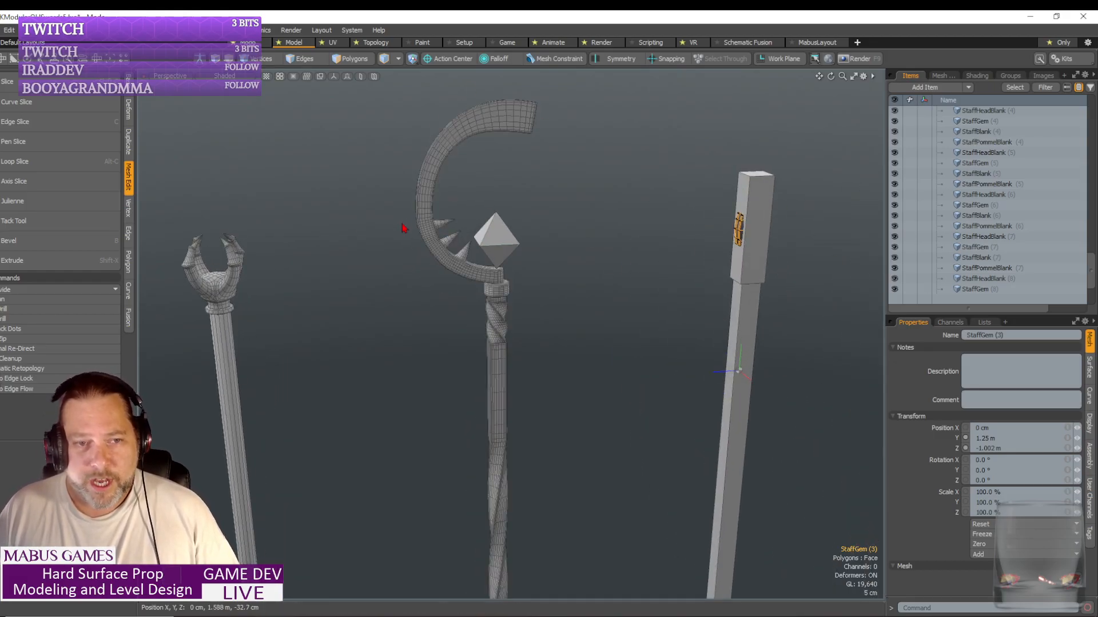
pyautogui.scroll(3, 317, 252)
pyautogui.keyDown('alt'); pyautogui.keyDown('shift'); pyautogui.moveTo(316, 252); pyautogui.dragTo(517, 316); pyautogui.keyUp('shift'); pyautogui.keyUp('alt')
pyautogui.keyDown('alt'); pyautogui.moveTo(316, 282); pyautogui.dragTo(509, 250); pyautogui.keyUp('alt')
pyautogui.scroll(-4, 510, 250)
pyautogui.keyDown('alt'); pyautogui.moveTo(756, 305); pyautogui.dragTo(755, 322); pyautogui.keyUp('alt')
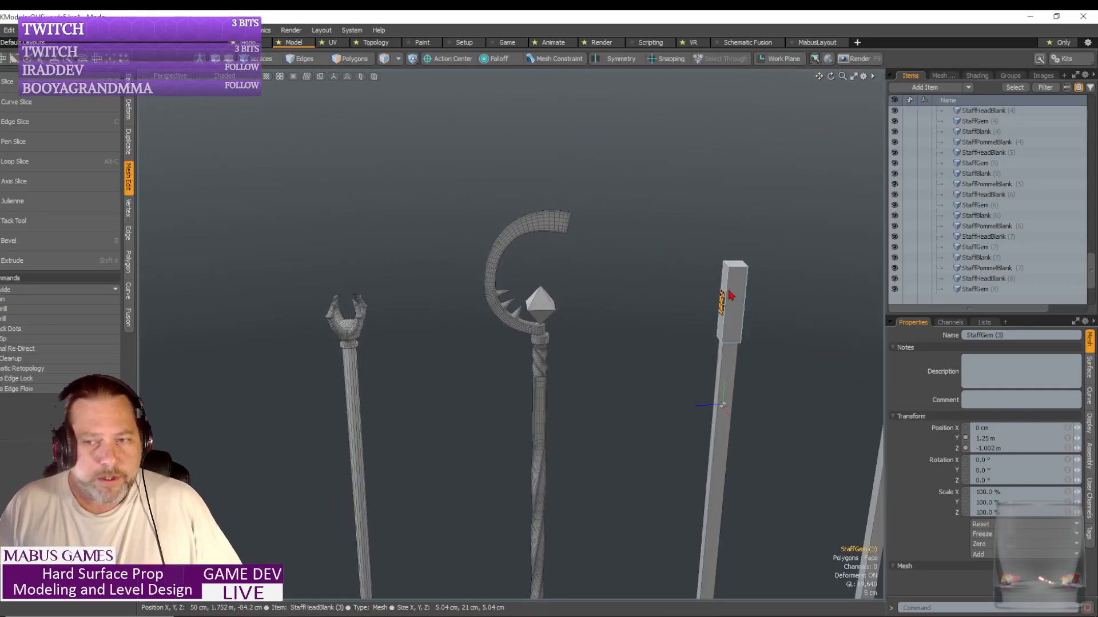
pyautogui.keyDown('alt'); pyautogui.moveTo(730, 296); pyautogui.dragTo(663, 261); pyautogui.keyUp('alt')
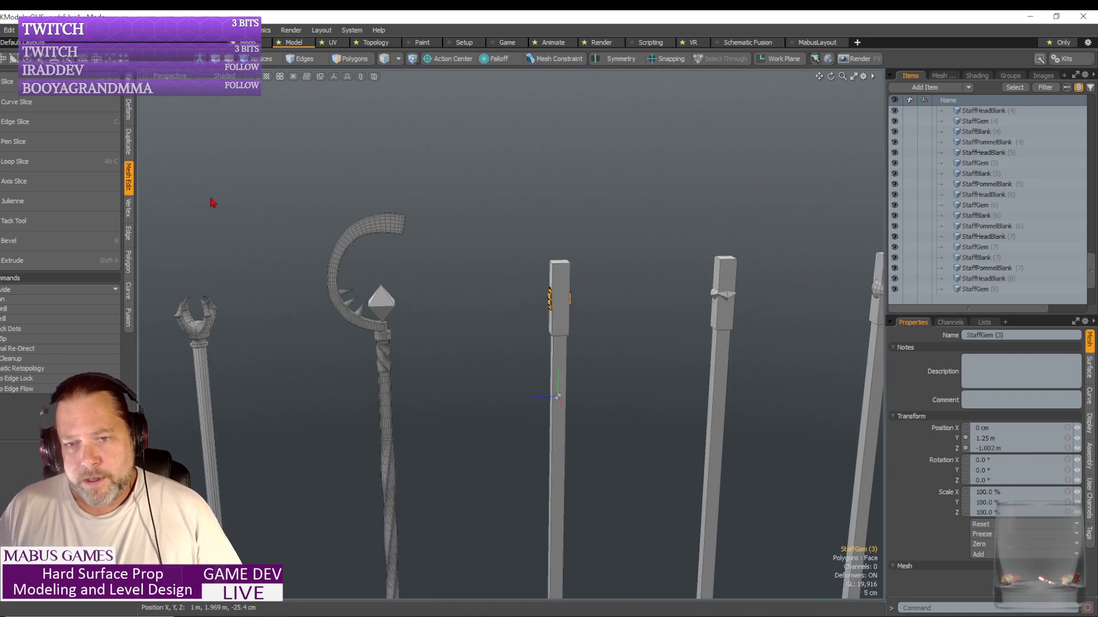
# - Move StaffGem (3) to a Z position of 0 cm, inspect its fit between the first staff's claws, and undo the move
pyautogui.click(993, 448)
pyautogui.write('0')
pyautogui.press('Return')
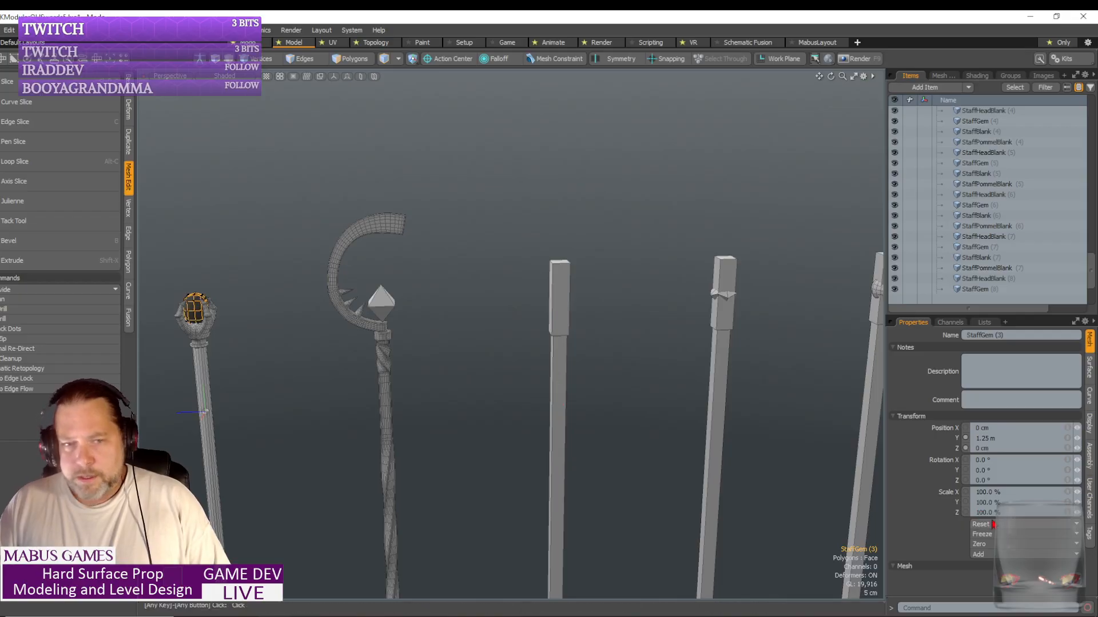
pyautogui.hotkey('shift', 'a')
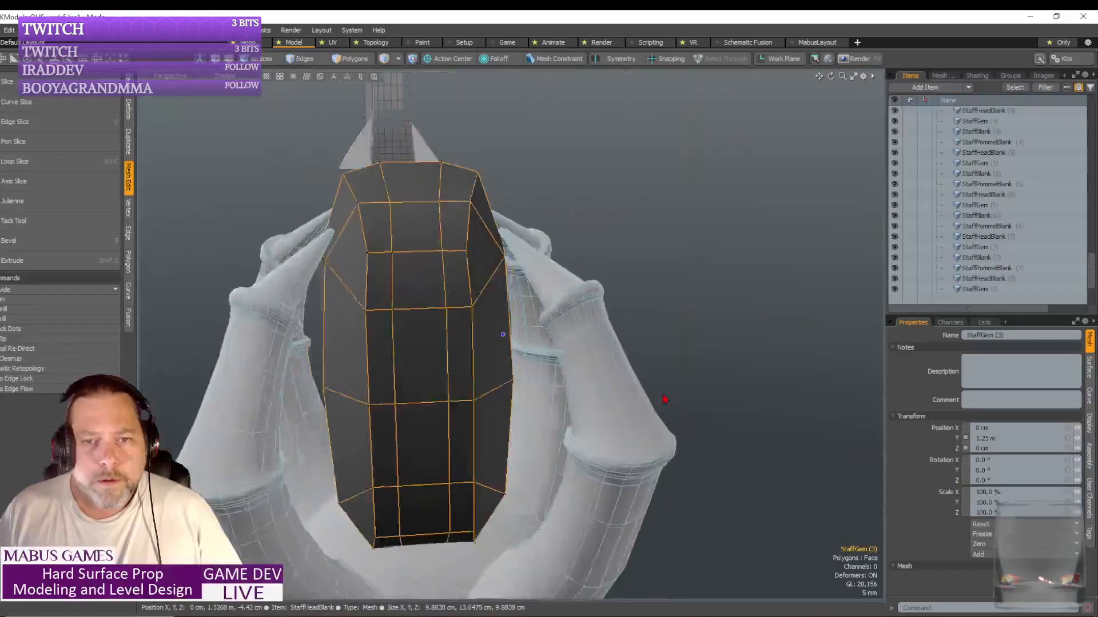
pyautogui.keyDown('alt'); pyautogui.moveTo(664, 399); pyautogui.dragTo(424, 228); pyautogui.keyUp('alt')
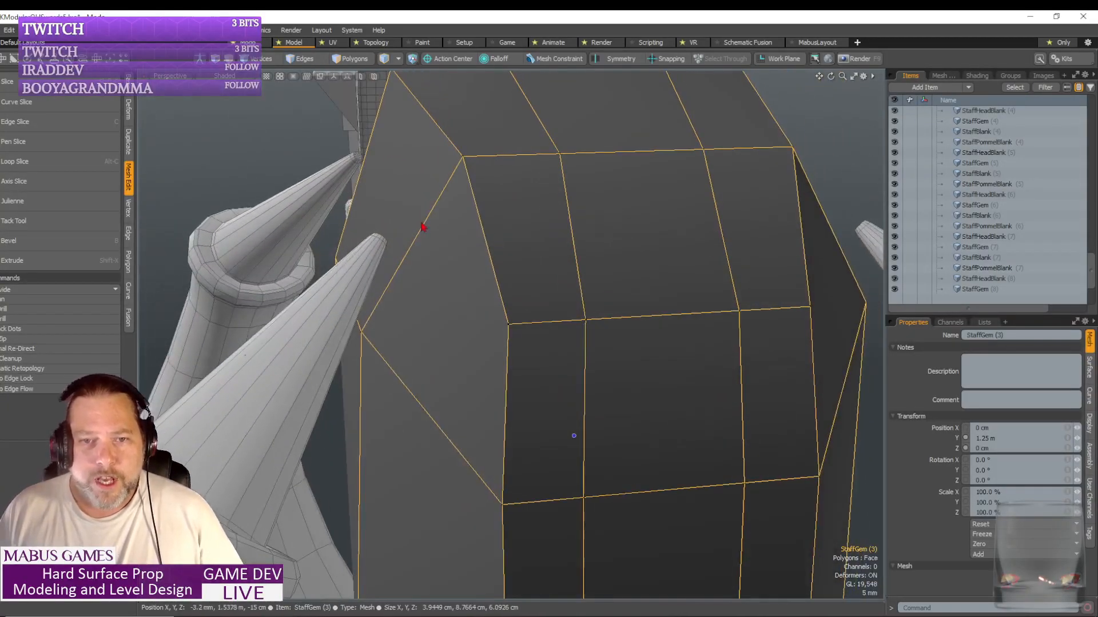
pyautogui.scroll(-10, 452, 250)
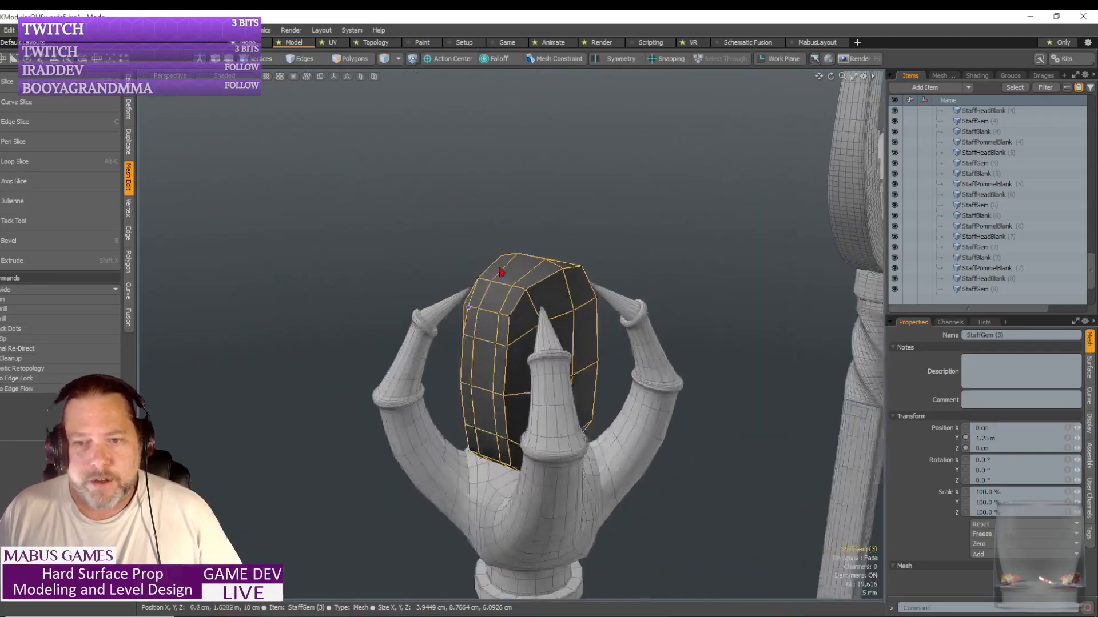
pyautogui.keyDown('alt'); pyautogui.moveTo(447, 295); pyautogui.dragTo(510, 334); pyautogui.keyUp('alt')
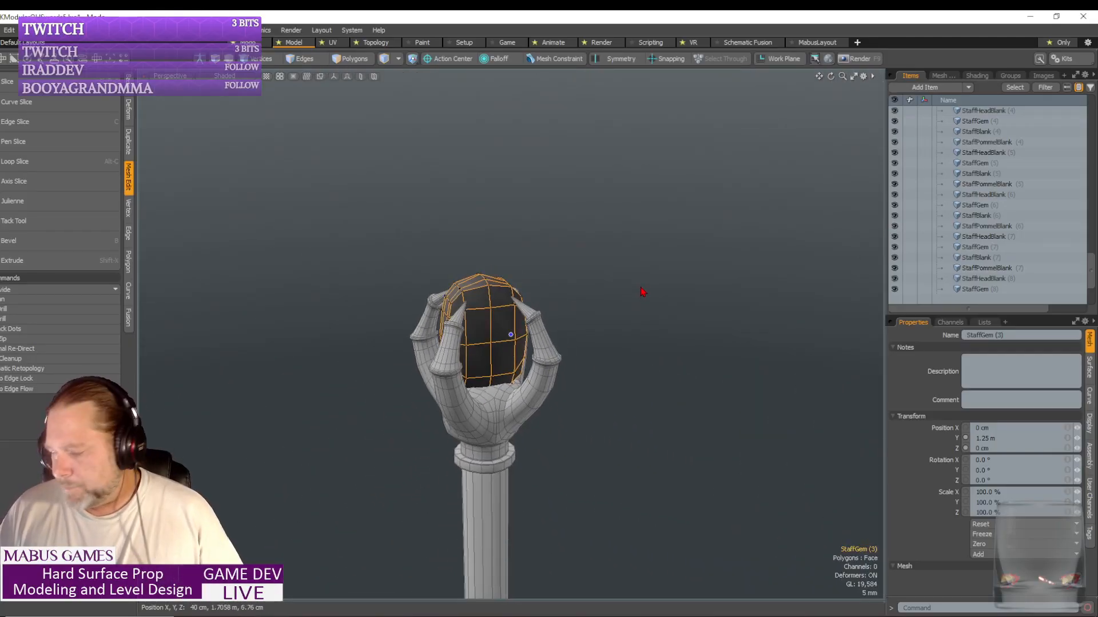
pyautogui.keyDown('alt'); pyautogui.moveTo(643, 294); pyautogui.dragTo(647, 294); pyautogui.keyUp('alt')
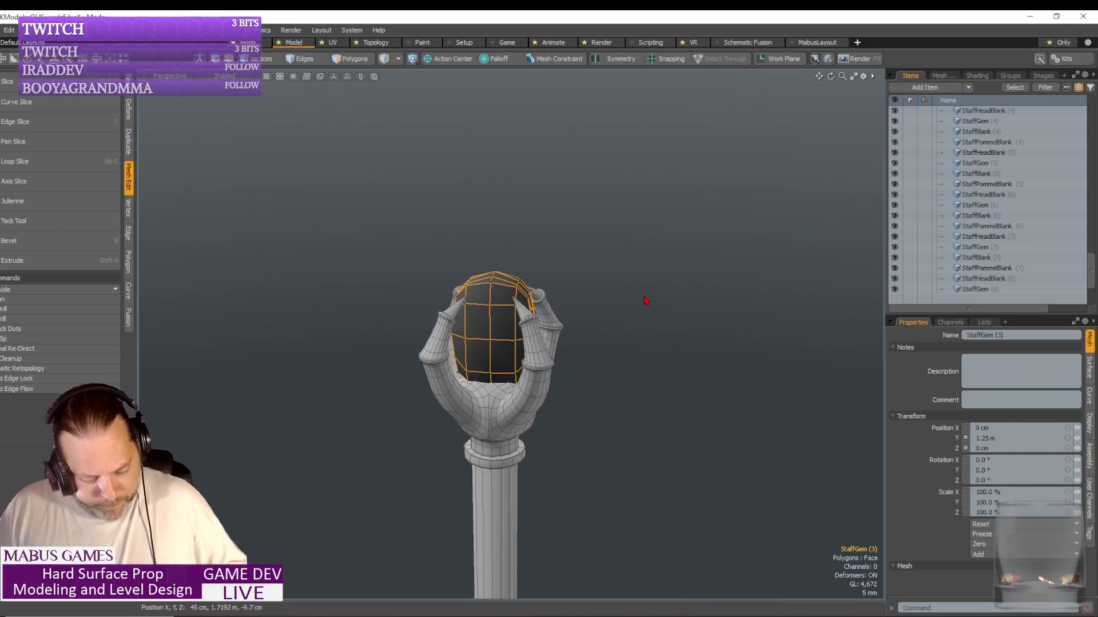
pyautogui.hotkey('ctrl', 'z')
# - Move StaffGem (2) from the curved staff to the first staff's claws by setting its Z position to 0 cm
pyautogui.scroll(-8, 713, 356)
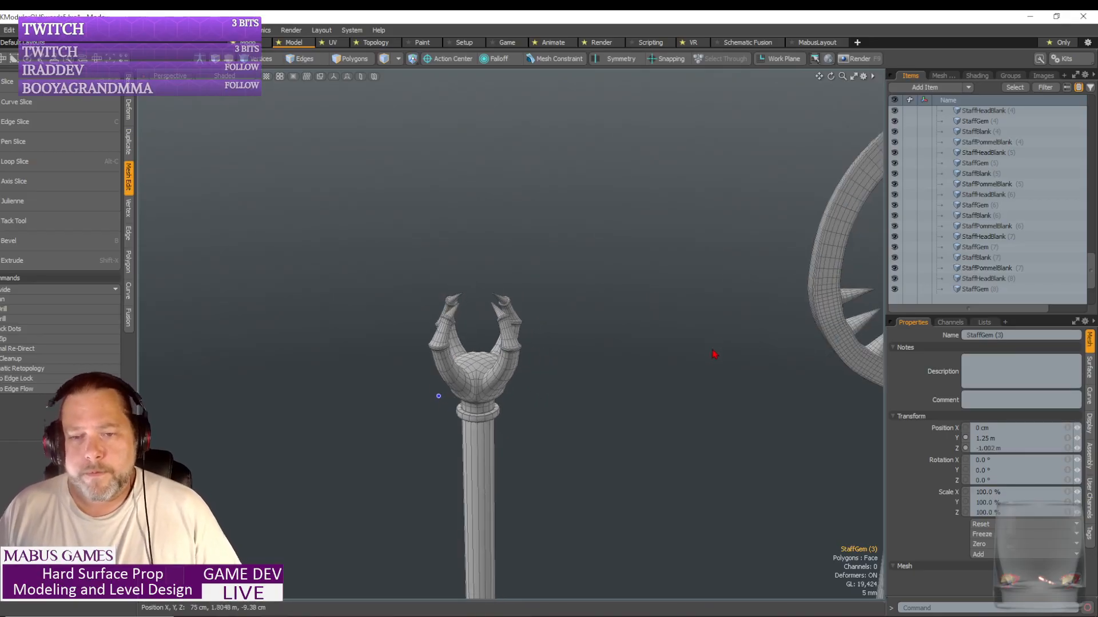
pyautogui.keyDown('alt'); pyautogui.moveTo(715, 356); pyautogui.dragTo(547, 372); pyautogui.keyUp('alt')
pyautogui.click(618, 338)
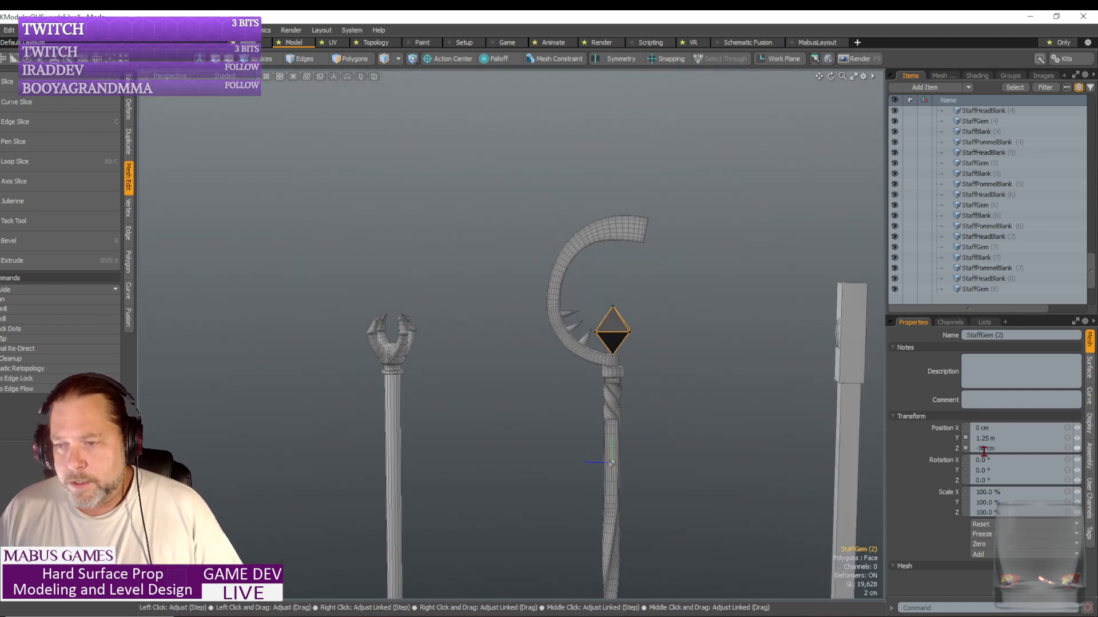
pyautogui.moveTo(982, 449); pyautogui.dragTo(965, 449)
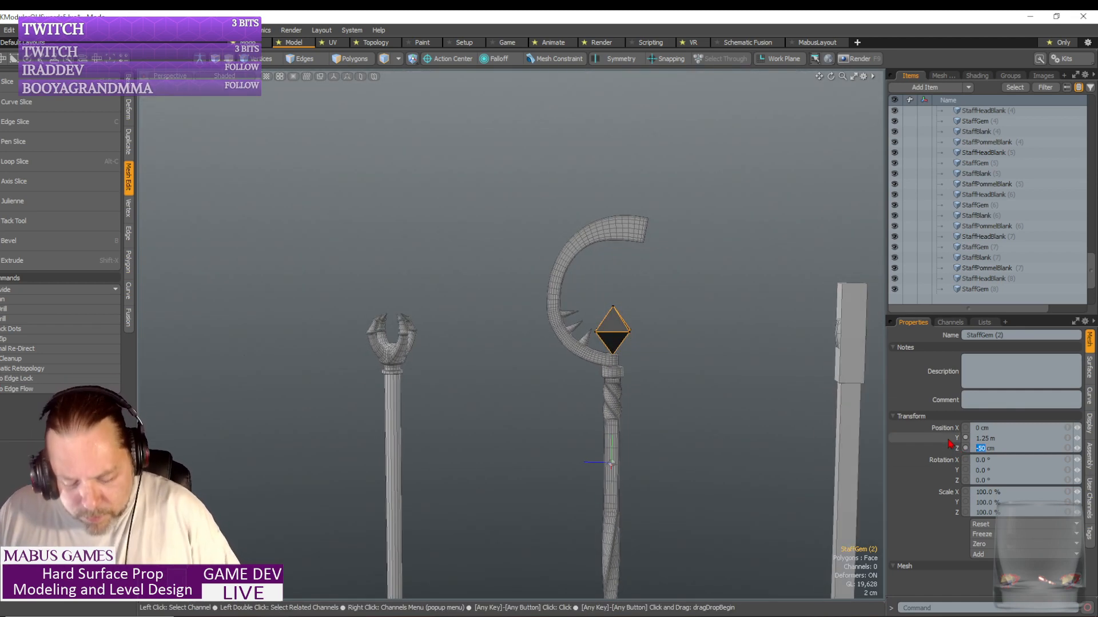
pyautogui.write('0')
pyautogui.press('Return')
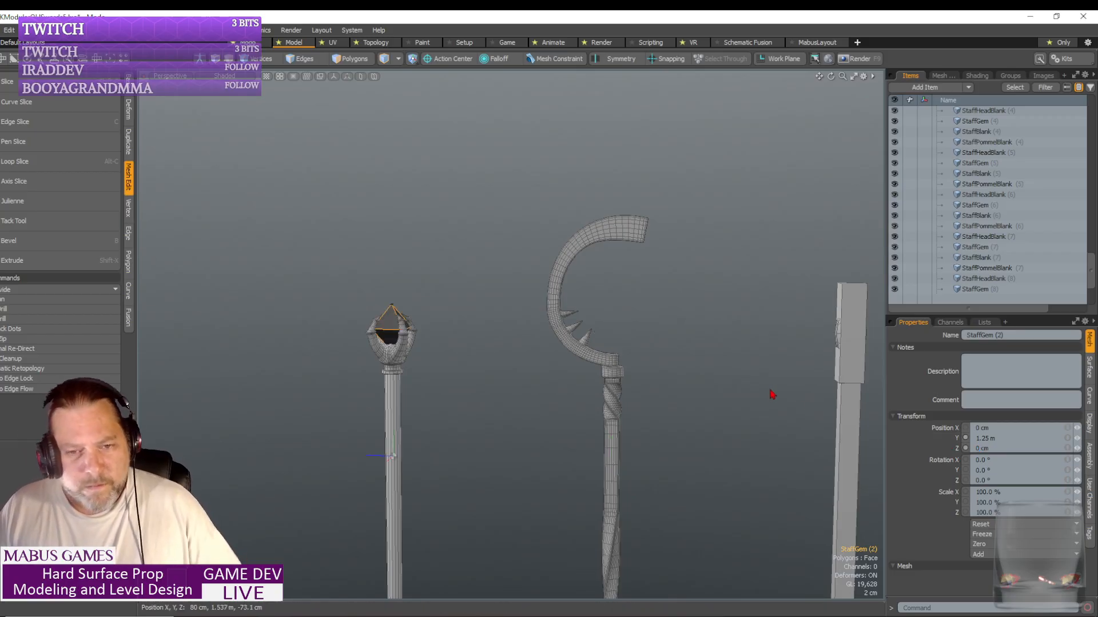
# - Inspect where StaffGem (2) meets the claws from several angles, and undo its move to the first staff
pyautogui.keyDown('alt'); pyautogui.moveTo(754, 389); pyautogui.dragTo(670, 393); pyautogui.keyUp('alt')
pyautogui.scroll(5, 752, 390)
pyautogui.scroll(4, 670, 393)
pyautogui.scroll(4, 461, 372)
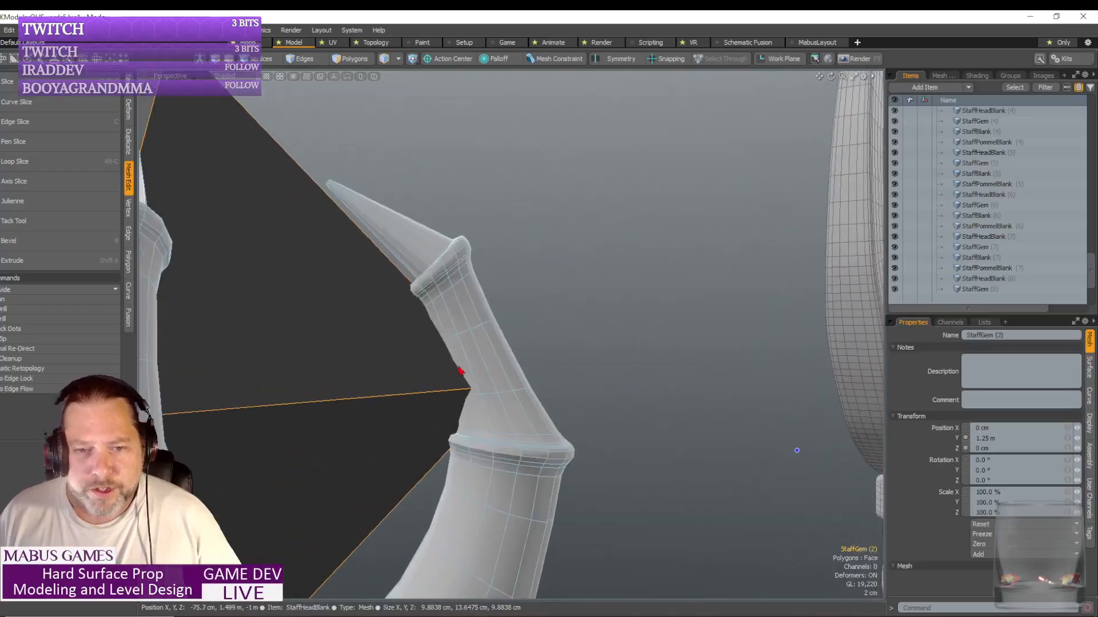
pyautogui.scroll(-5, 473, 404)
pyautogui.keyDown('alt'); pyautogui.moveTo(471, 402); pyautogui.dragTo(490, 363); pyautogui.keyUp('alt')
pyautogui.keyDown('alt'); pyautogui.moveTo(559, 369); pyautogui.dragTo(538, 315); pyautogui.keyUp('alt')
pyautogui.scroll(-6, 535, 324)
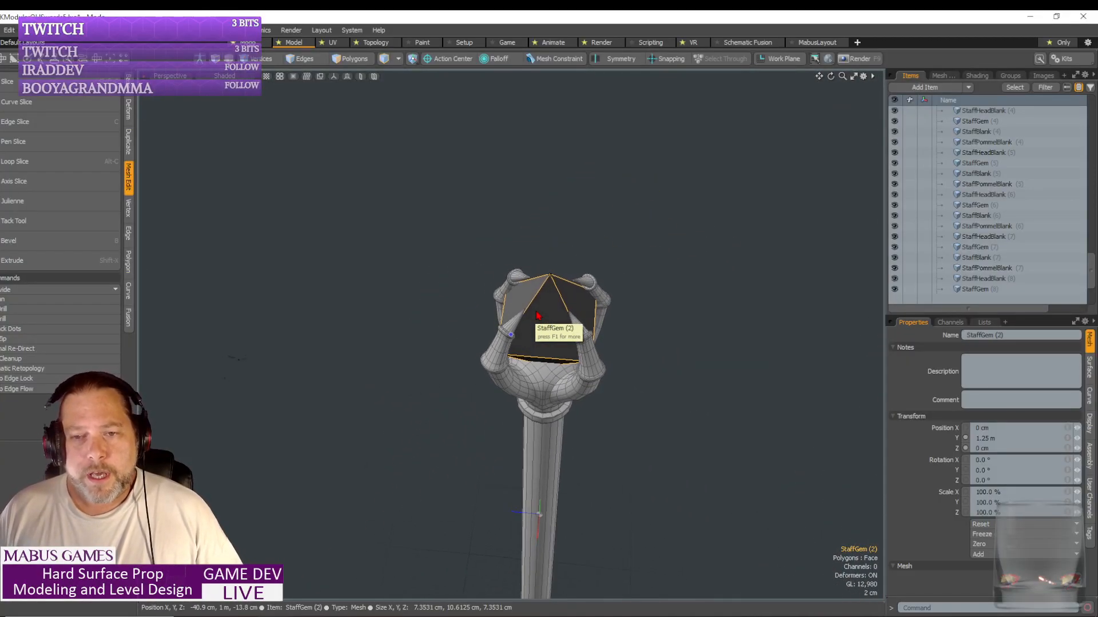
pyautogui.scroll(-5, 538, 315)
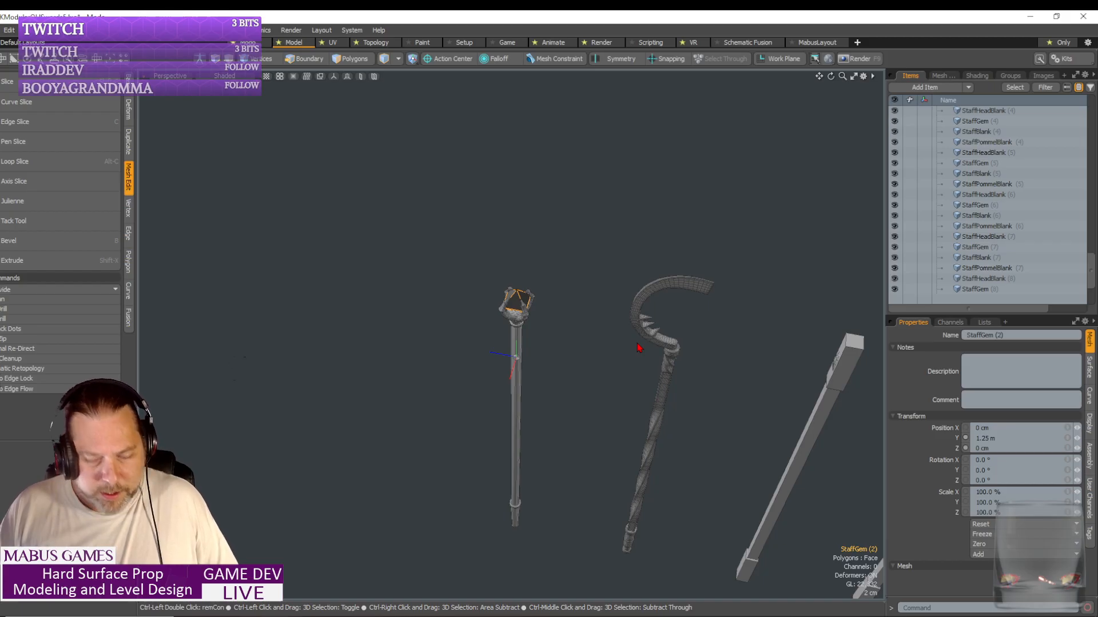
pyautogui.hotkey('ctrl', 'z')
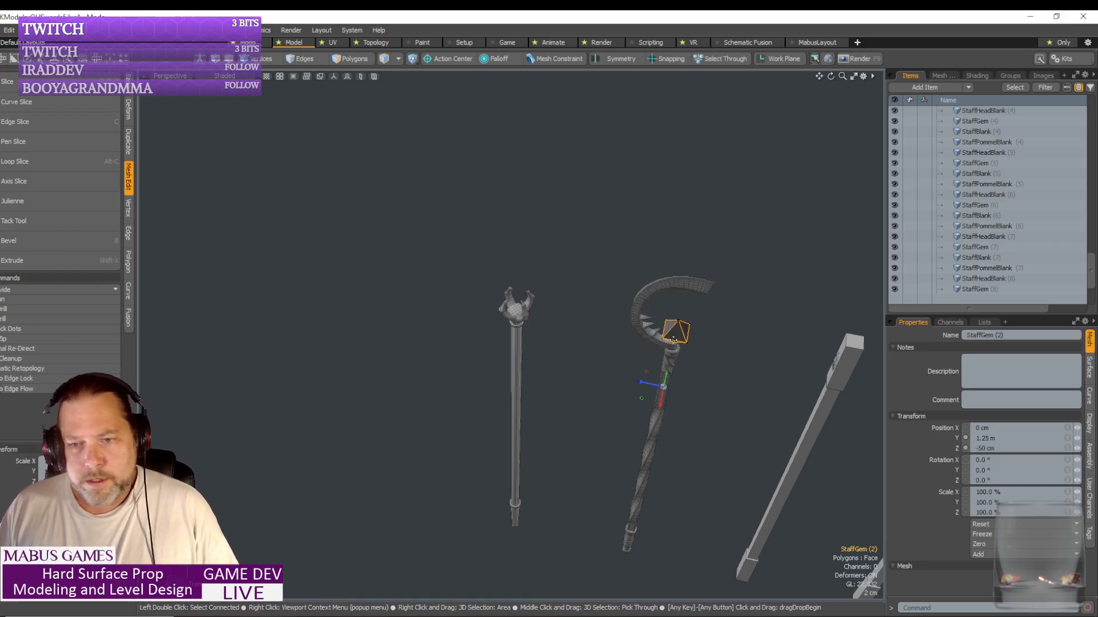
# - Select all vertices of StaffGem (2) and rotate them about the vertical axis so the gem's corner points toward the curved head's spikes
pyautogui.press('space')
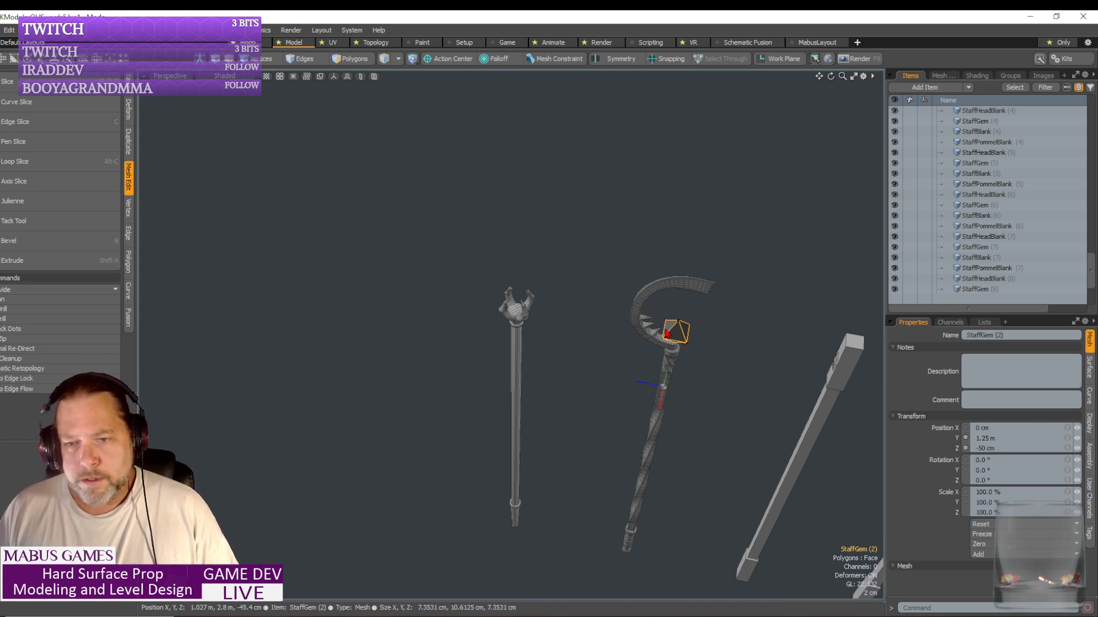
pyautogui.press('1')
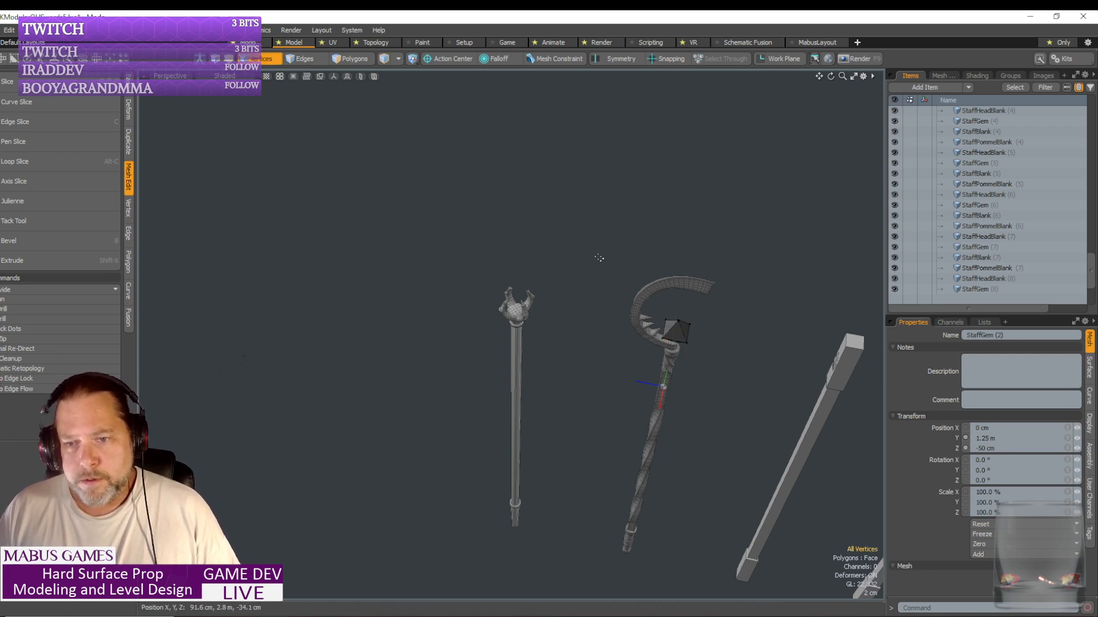
pyautogui.moveTo(596, 260); pyautogui.dragTo(722, 396, button='right')
pyautogui.keyDown('alt'); pyautogui.moveTo(778, 399); pyautogui.dragTo(759, 383); pyautogui.keyUp('alt')
pyautogui.press('r')
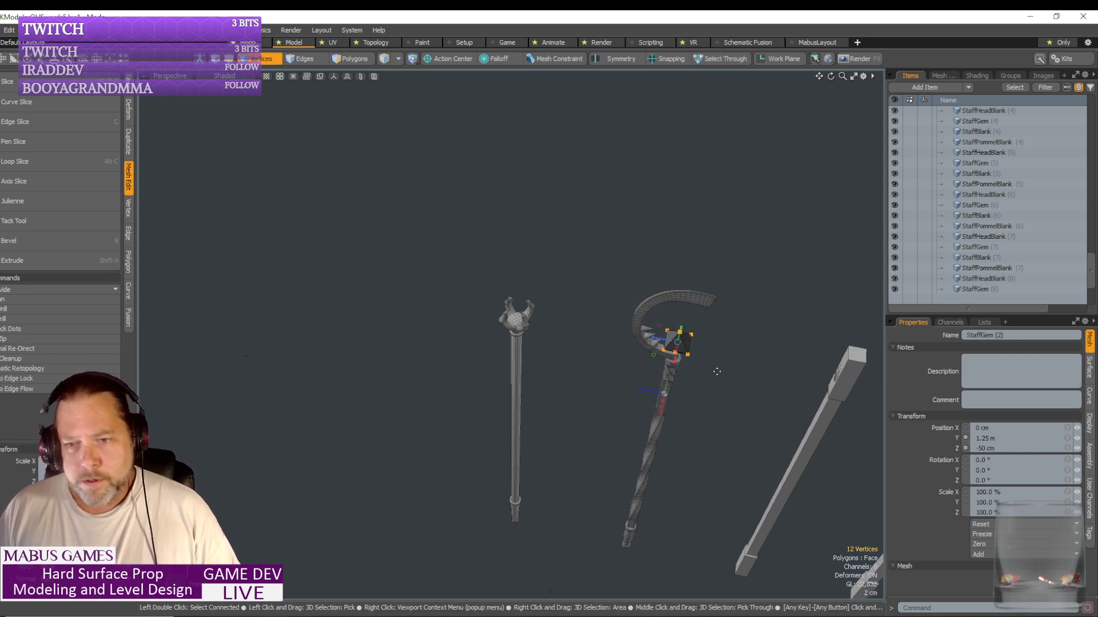
pyautogui.press('e')
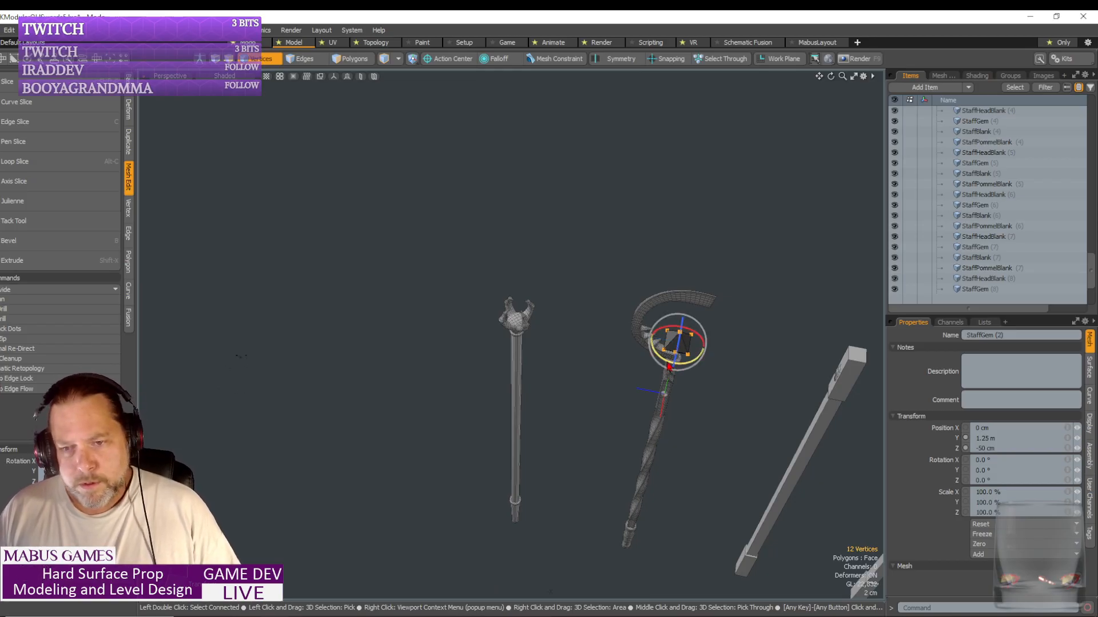
pyautogui.moveTo(668, 364); pyautogui.dragTo(692, 373)
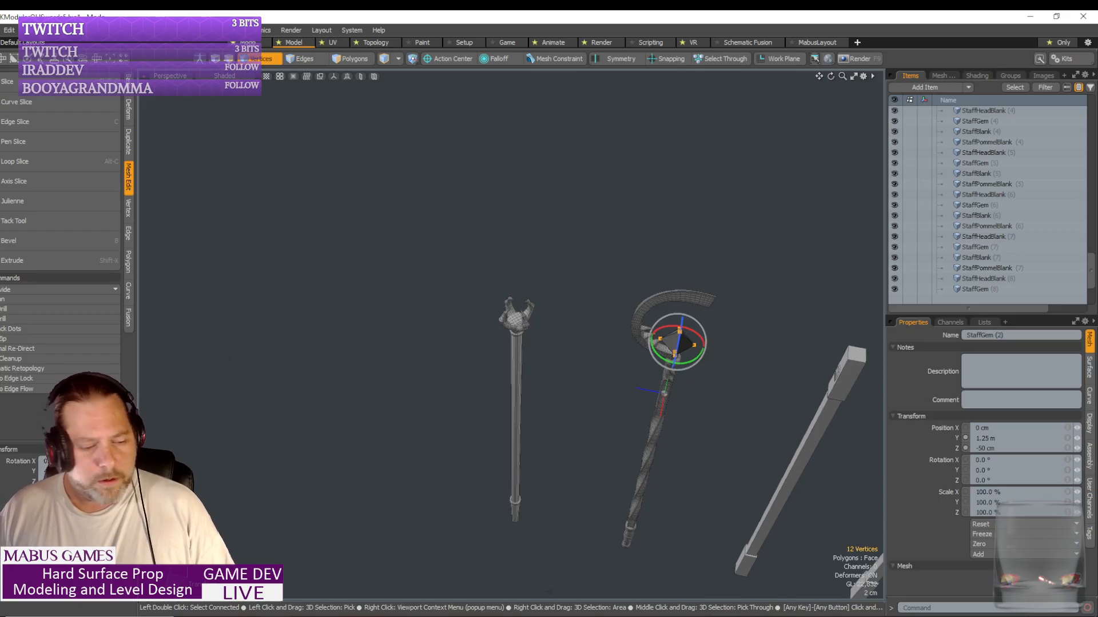
pyautogui.press('q')
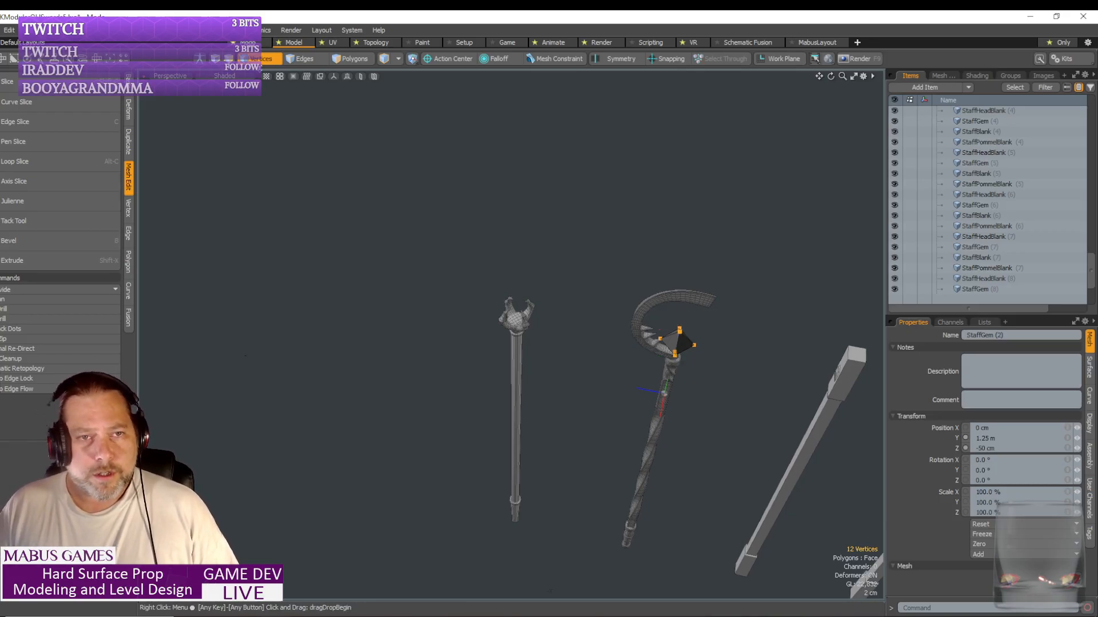
# - Move StaffGem (2) to a Z position of 0 cm, inspect it between the first staff's claws, and undo the move
pyautogui.click(267, 59)
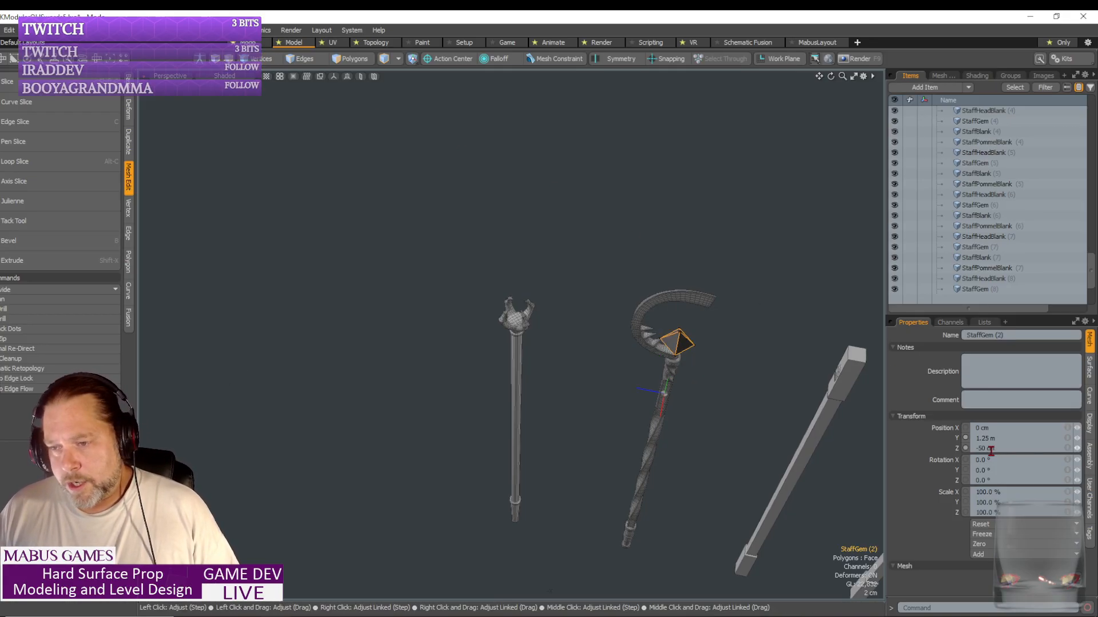
pyautogui.click(984, 449)
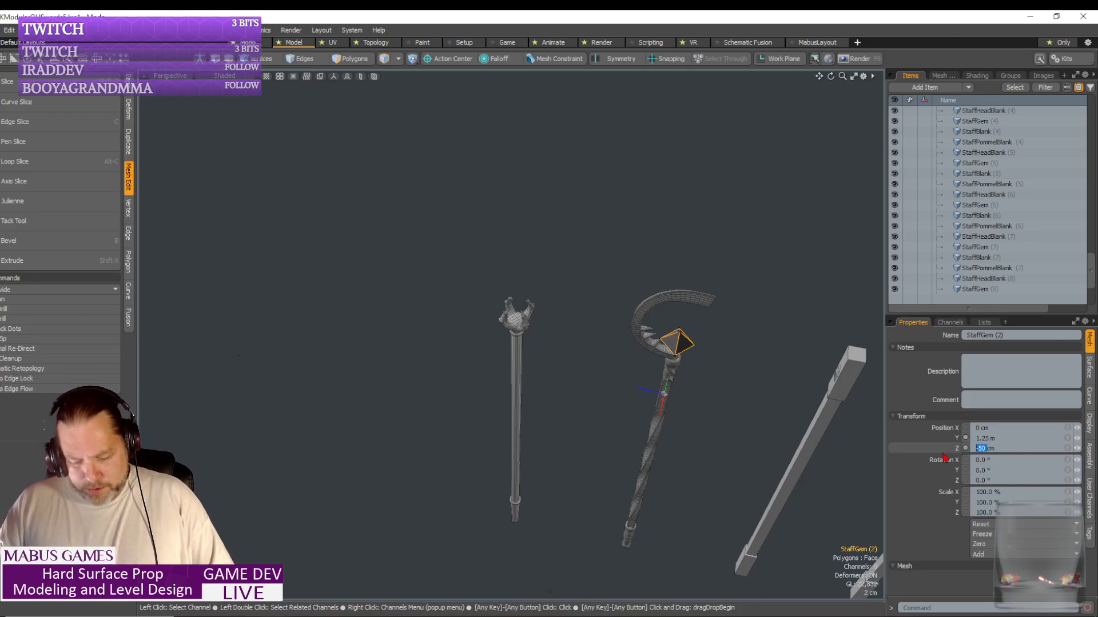
pyautogui.write('0')
pyautogui.press('Return')
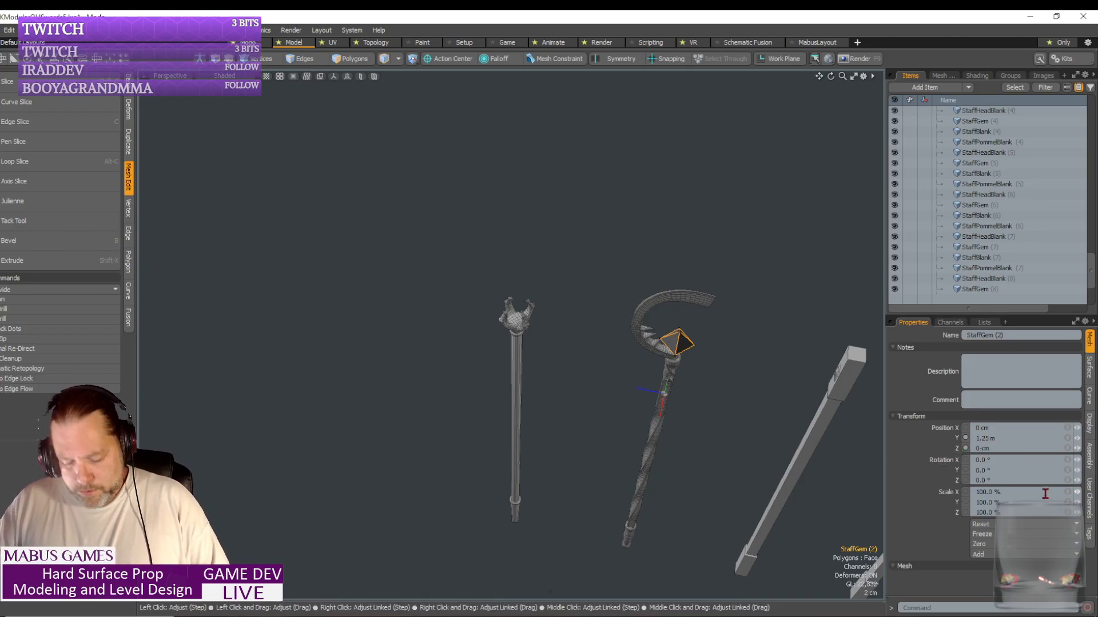
pyautogui.press('Return')
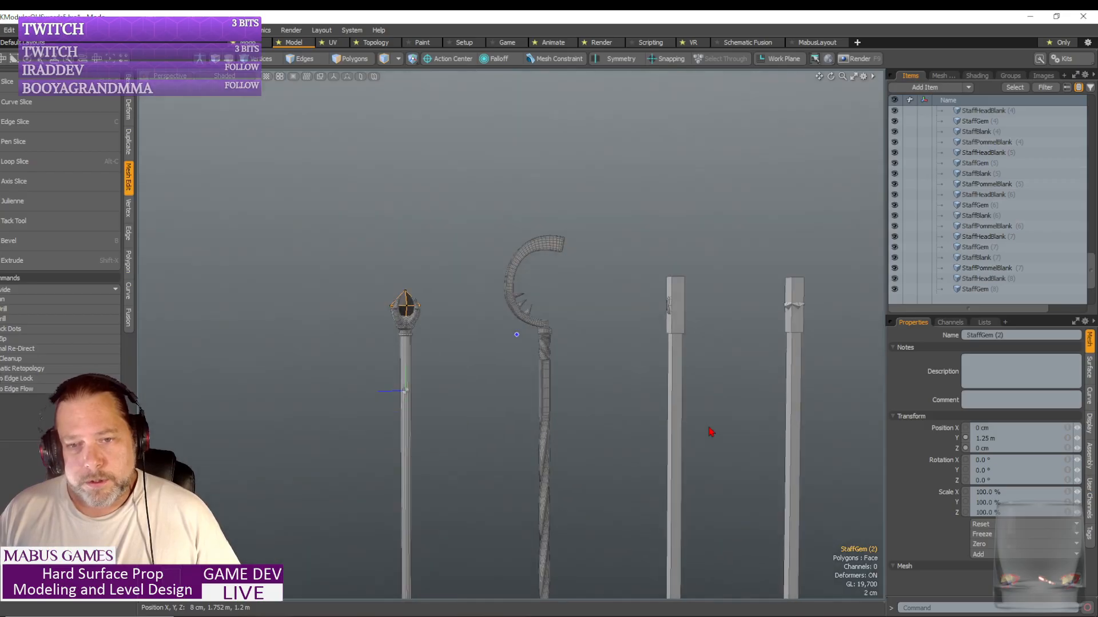
pyautogui.hotkey('ctrl', 'z')
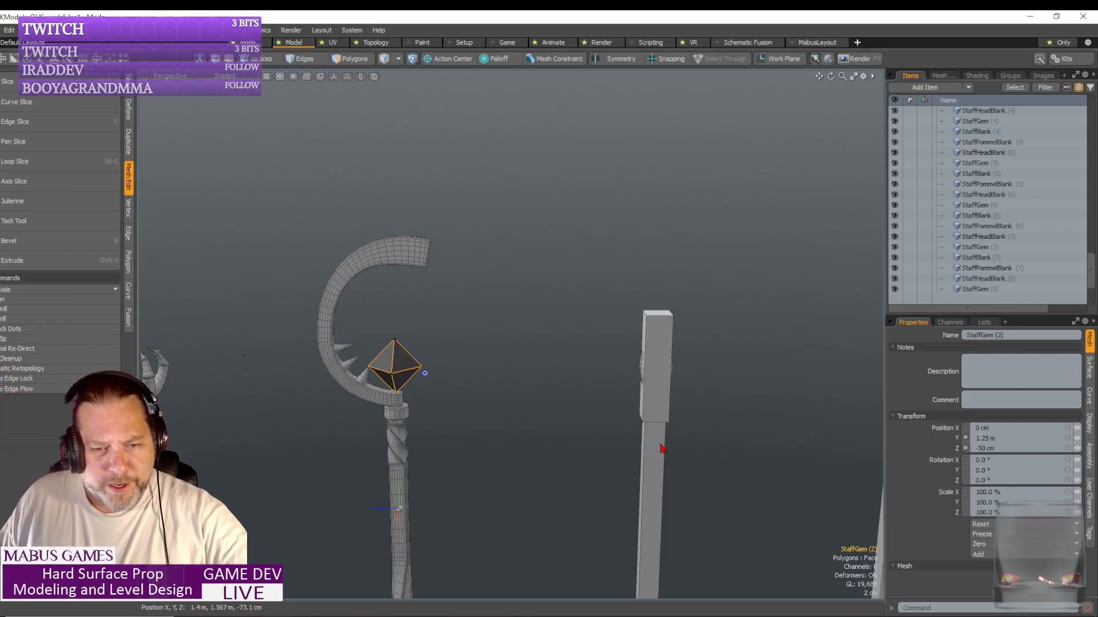
# - Scale all vertices of StaffGem (2) down uniformly to about 88% so the gem clears the curved head's lowest spike
pyautogui.hotkey('shift', 'a')
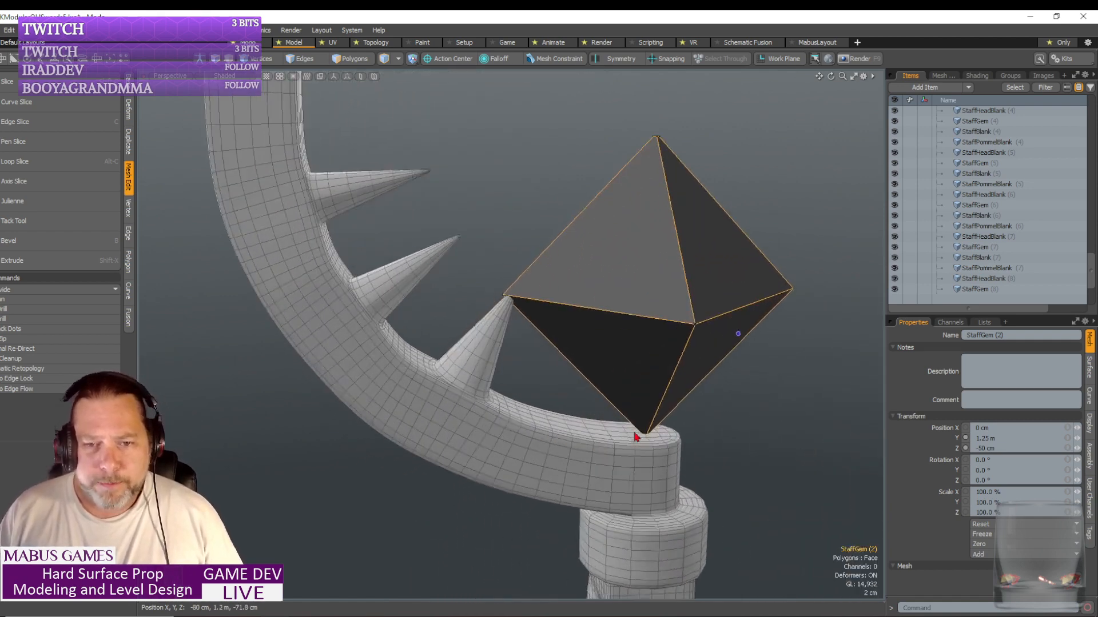
pyautogui.scroll(-10, 636, 438)
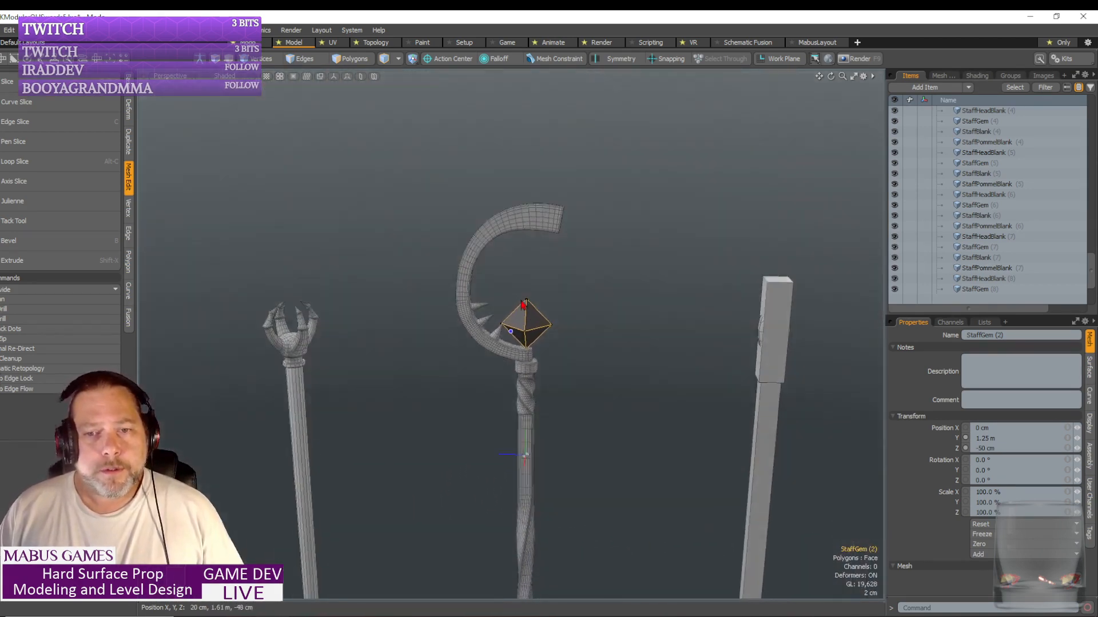
pyautogui.keyDown('alt'); pyautogui.moveTo(523, 306); pyautogui.dragTo(501, 282); pyautogui.keyUp('alt')
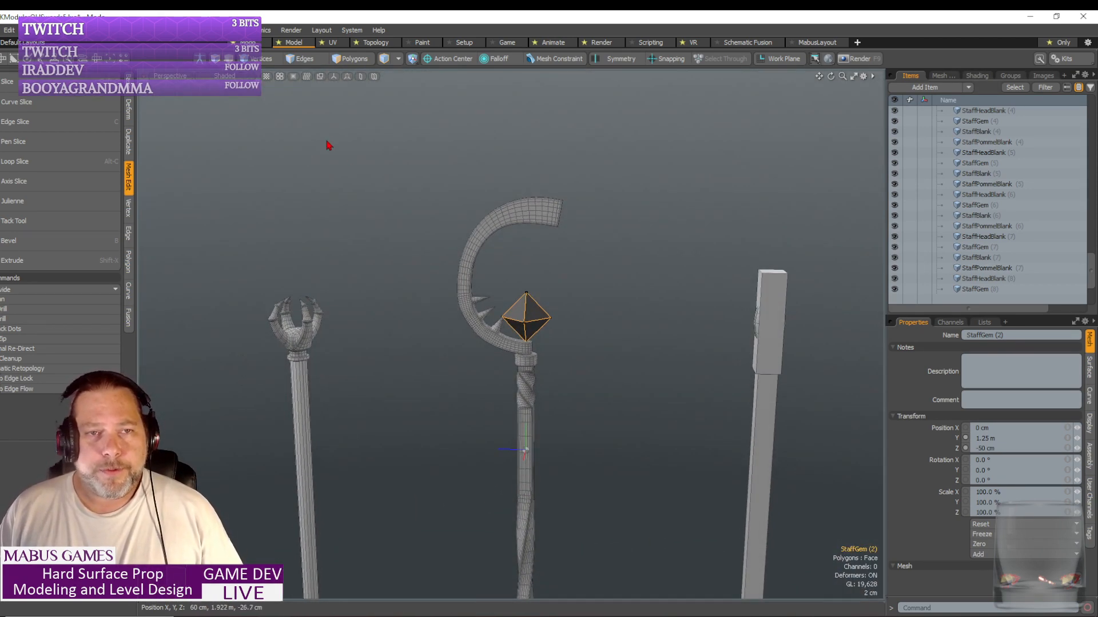
pyautogui.keyDown('alt'); pyautogui.moveTo(328, 145); pyautogui.dragTo(366, 166); pyautogui.keyUp('alt')
pyautogui.press('1')
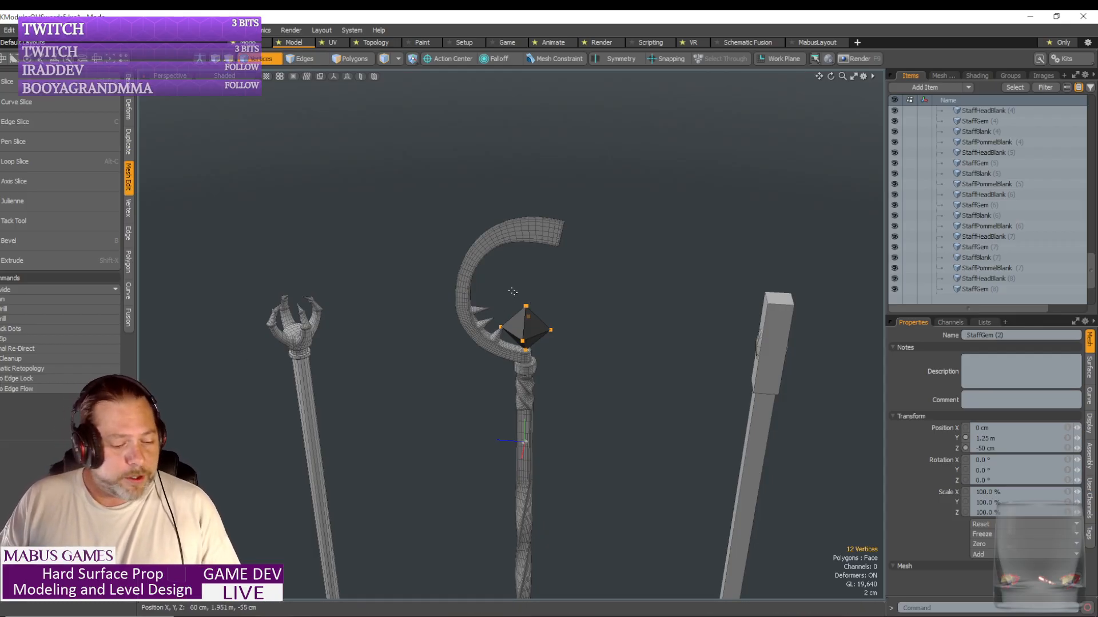
pyautogui.press('r')
pyautogui.scroll(2, 530, 310)
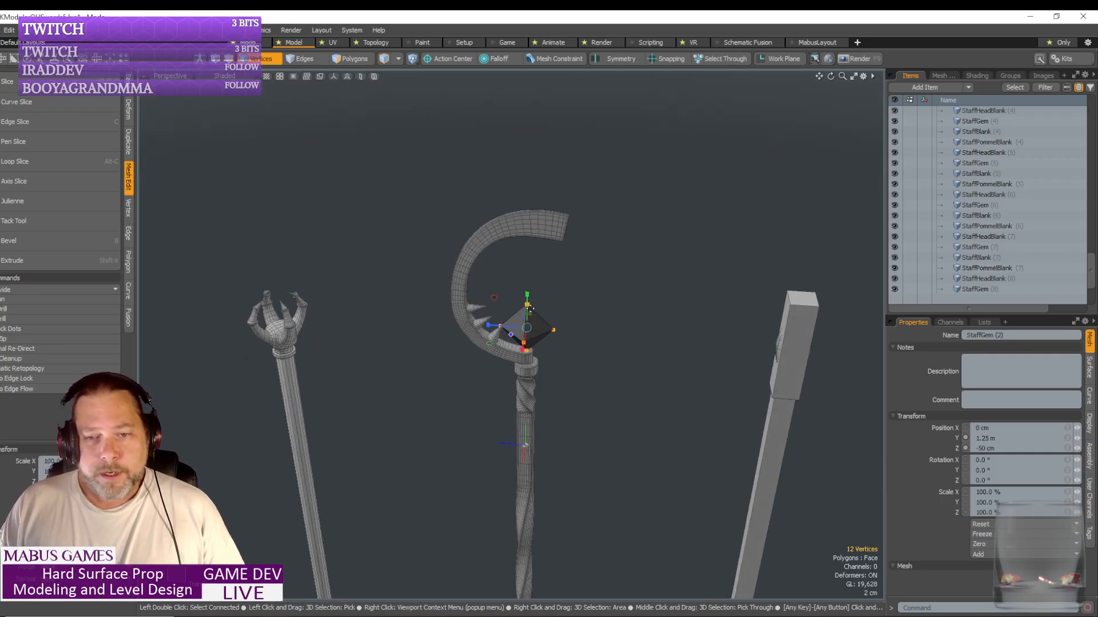
pyautogui.scroll(4, 530, 309)
pyautogui.moveTo(543, 321); pyautogui.dragTo(531, 321)
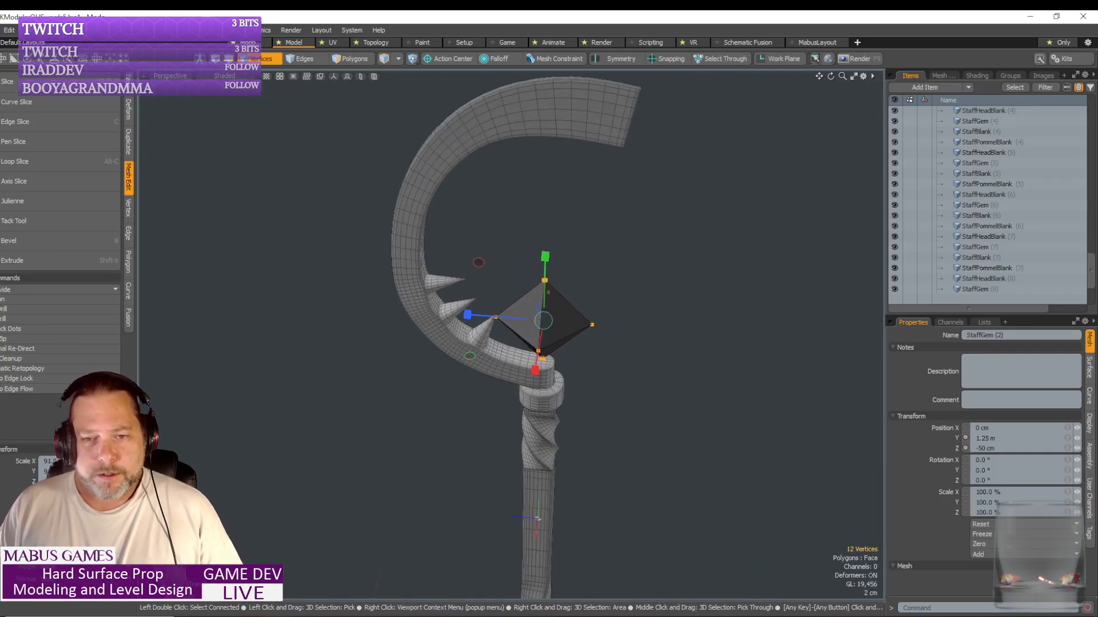
pyautogui.scroll(6, 543, 318)
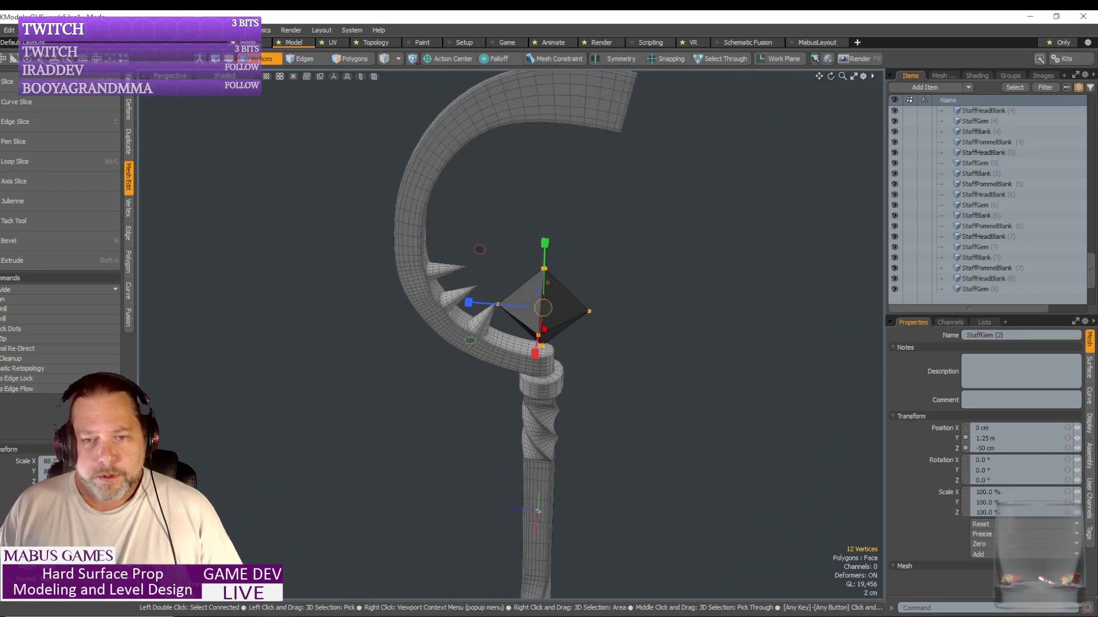
pyautogui.scroll(-8, 542, 318)
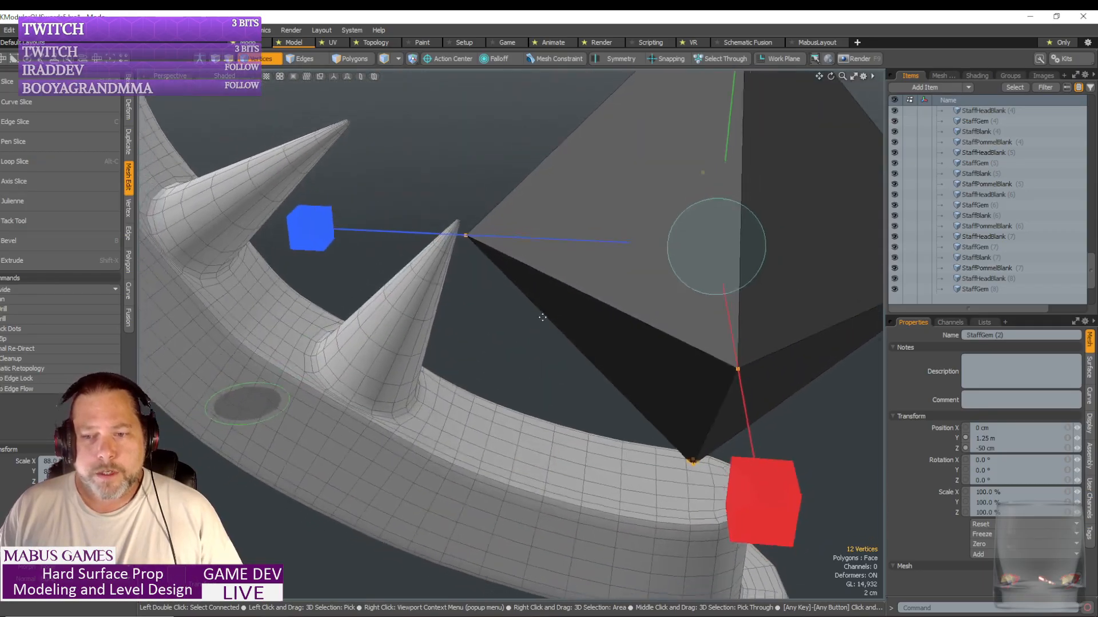
pyautogui.scroll(-3, 543, 316)
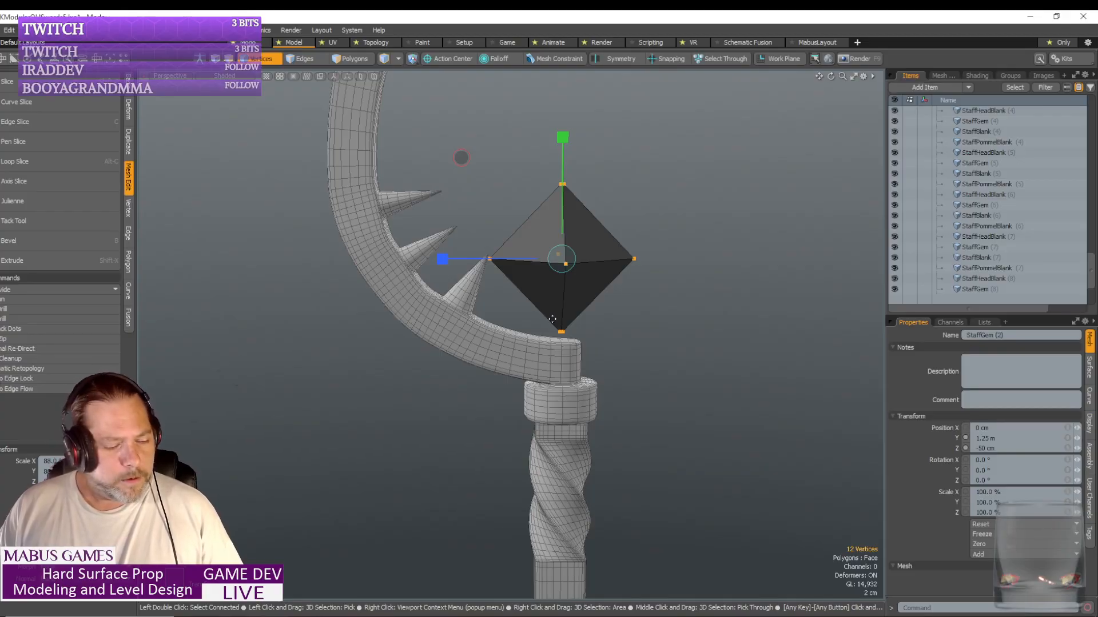
pyautogui.press('q')
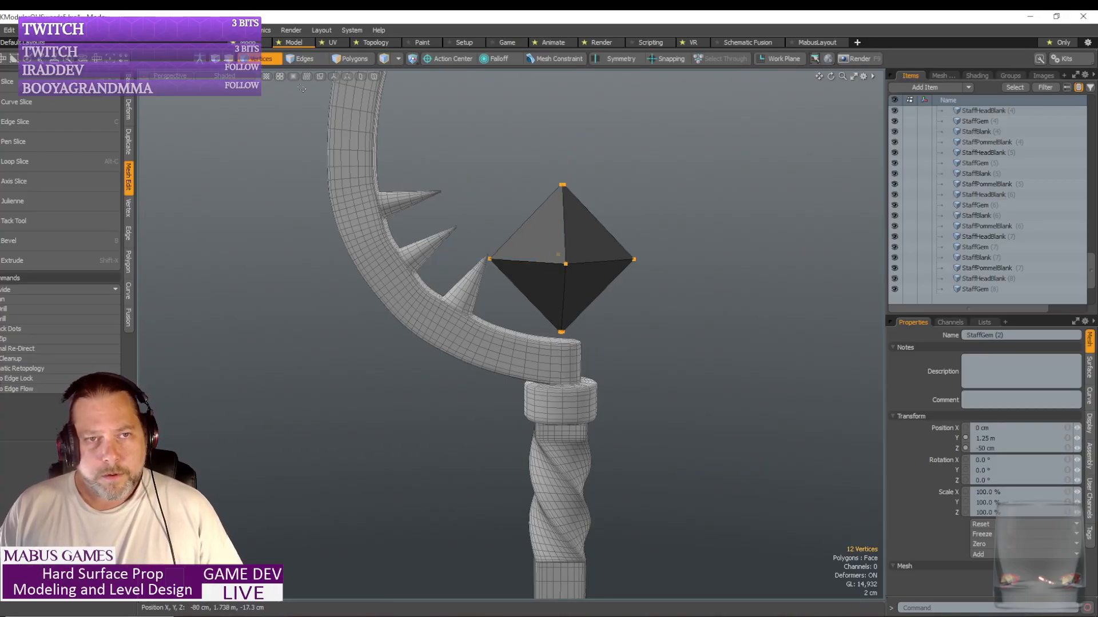
pyautogui.press('5')
# - Examine the resized gem in the curved head, the neighbouring staffs, and the shafts and pommels down to their lower ends
pyautogui.scroll(-6, 457, 189)
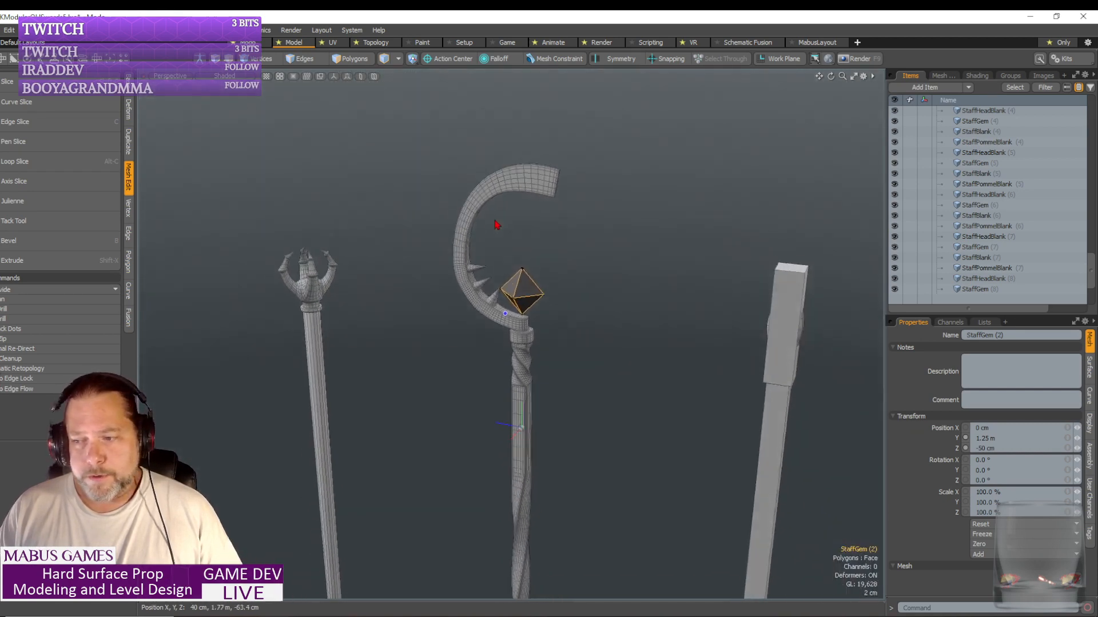
pyautogui.keyDown('alt'); pyautogui.moveTo(495, 220); pyautogui.dragTo(501, 230); pyautogui.keyUp('alt')
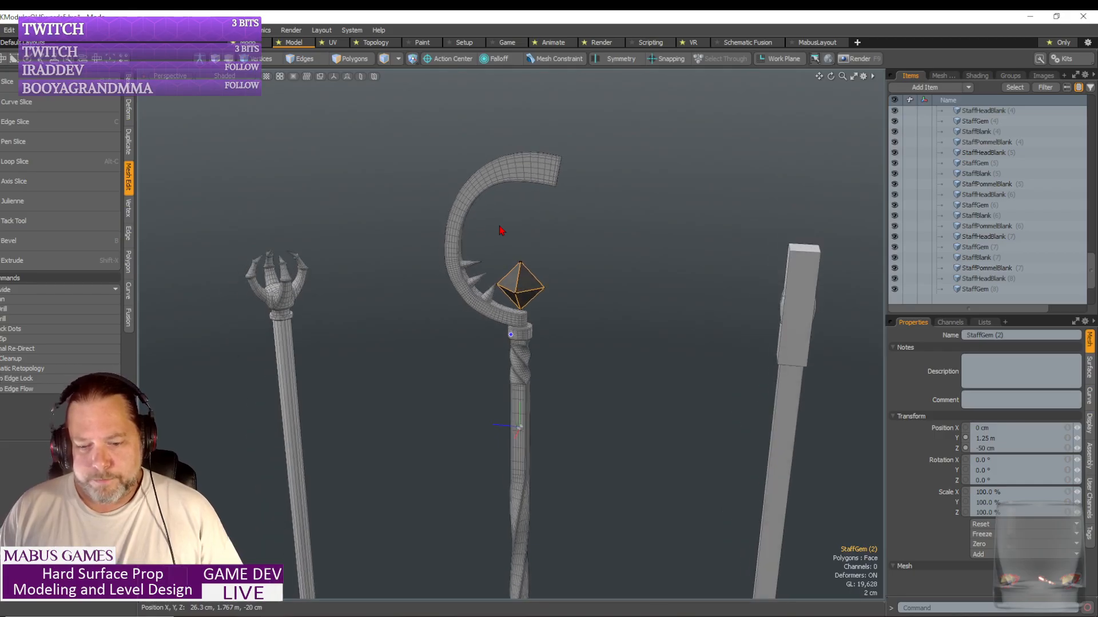
pyautogui.scroll(5, 531, 262)
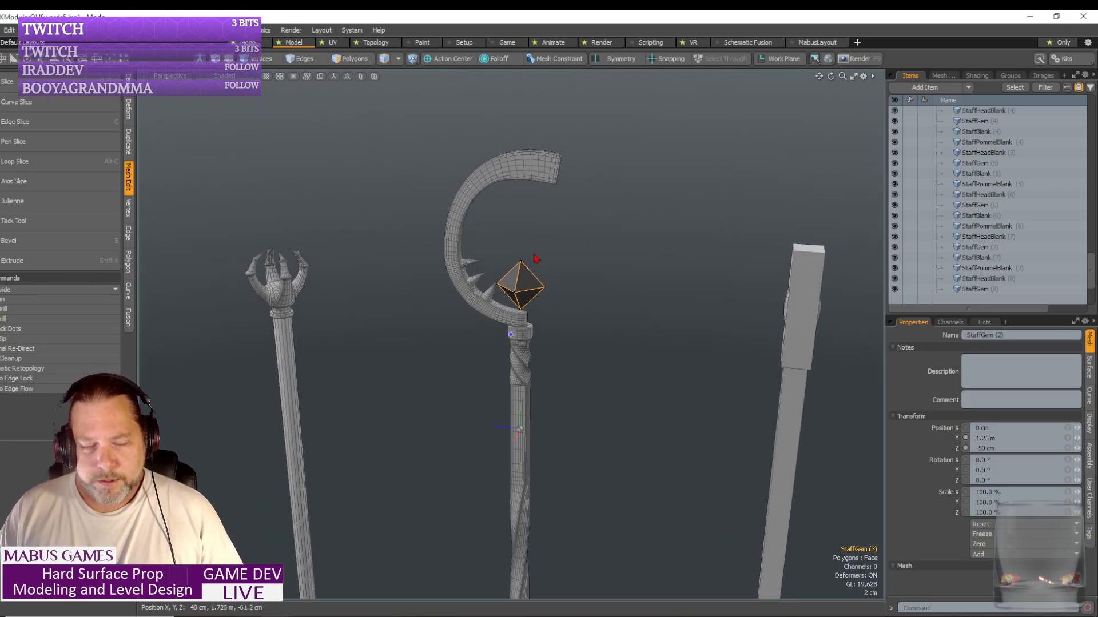
pyautogui.scroll(-10, 558, 267)
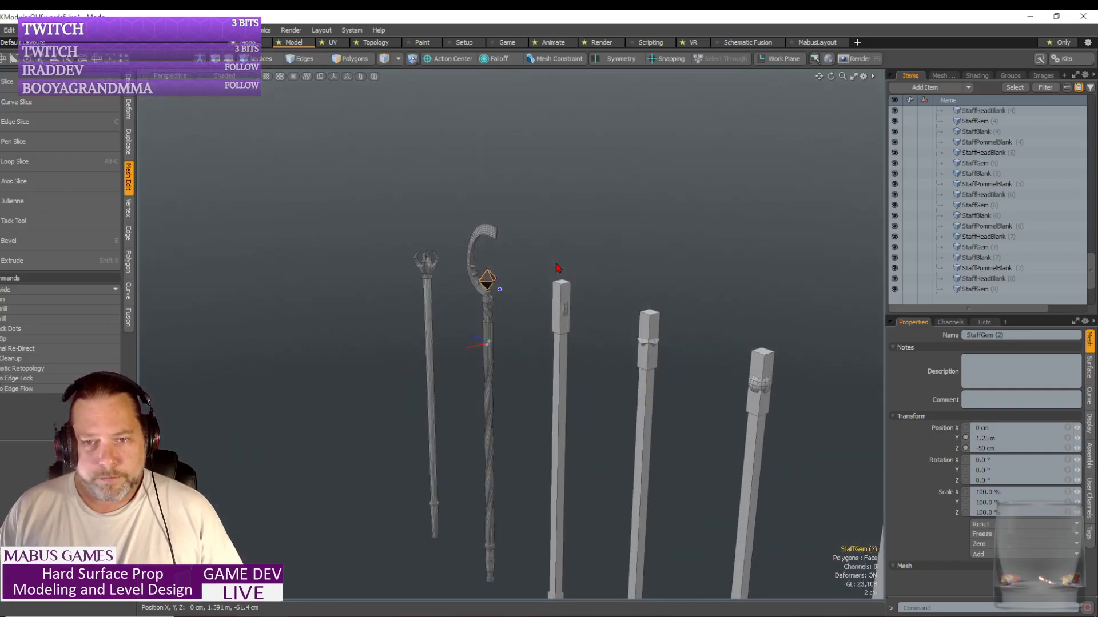
pyautogui.keyDown('alt'); pyautogui.moveTo(557, 267); pyautogui.dragTo(560, 269); pyautogui.keyUp('alt')
pyautogui.scroll(2, 561, 268)
pyautogui.scroll(5, 476, 238)
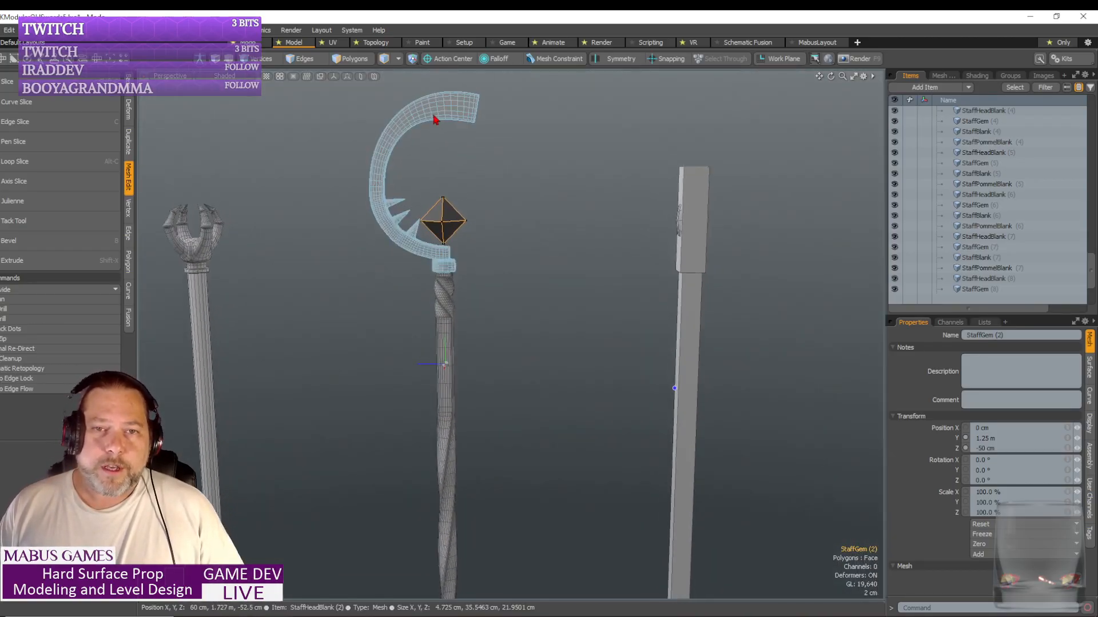
pyautogui.keyDown('alt'); pyautogui.moveTo(441, 110); pyautogui.dragTo(442, 493); pyautogui.keyUp('alt')
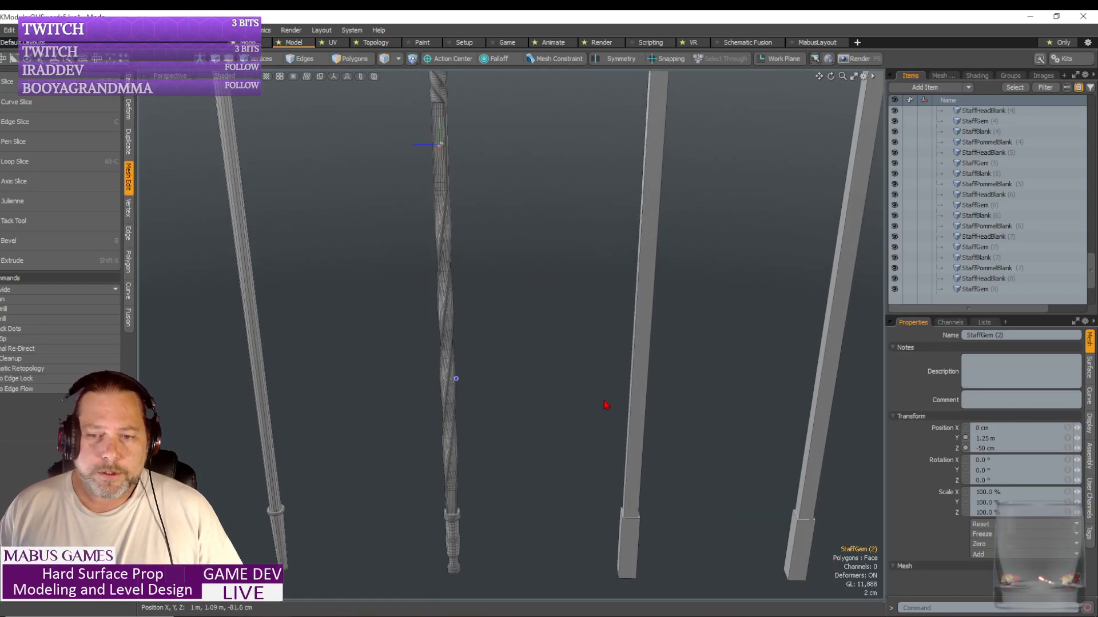
pyautogui.moveTo(604, 407)
pyautogui.keyDown('alt'); pyautogui.mouseDown()
pyautogui.moveTo(605, 375)
pyautogui.moveTo(595, 399)
pyautogui.mouseUp(); pyautogui.keyUp('alt')
pyautogui.scroll(8, 593, 406)
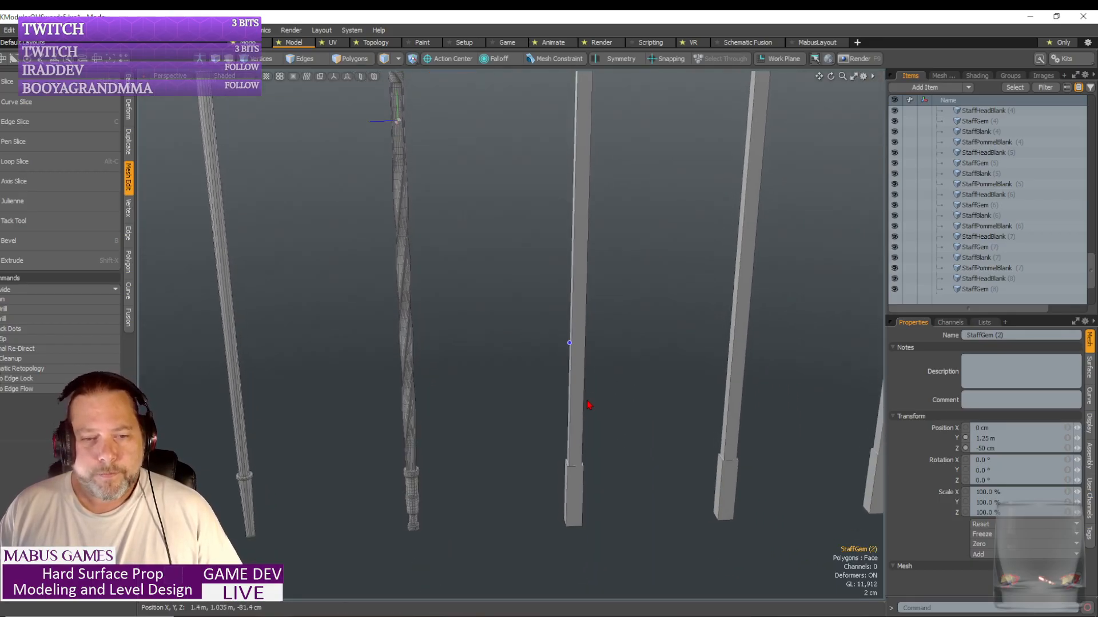
pyautogui.keyDown('alt'); pyautogui.moveTo(421, 449); pyautogui.dragTo(543, 435); pyautogui.keyUp('alt')
pyautogui.scroll(-8, 510, 400)
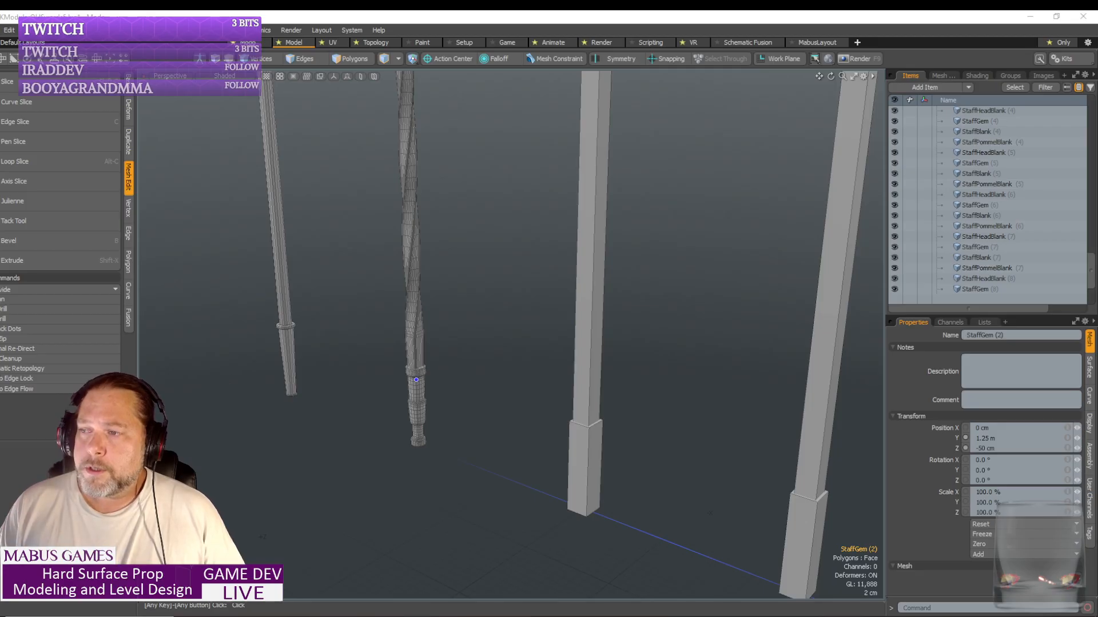
# - Switch to Chrome and search the Unreal Engine Marketplace for "a krojn kit"
pyautogui.hotkey('alt', 'Tab')
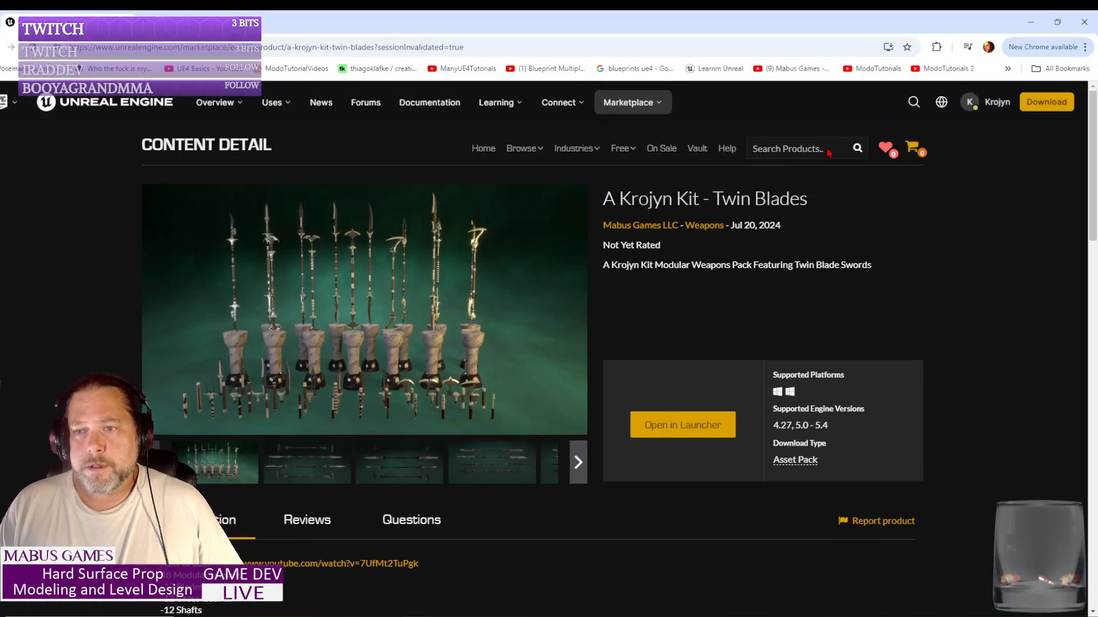
pyautogui.click(794, 146)
pyautogui.write('a')
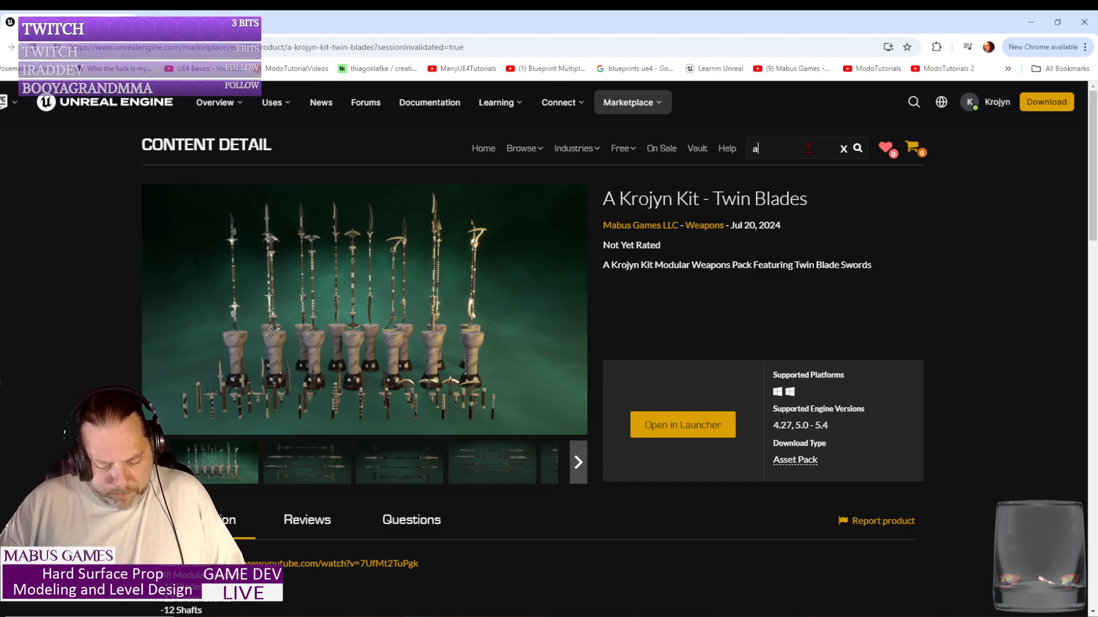
pyautogui.write(' krojn kit')
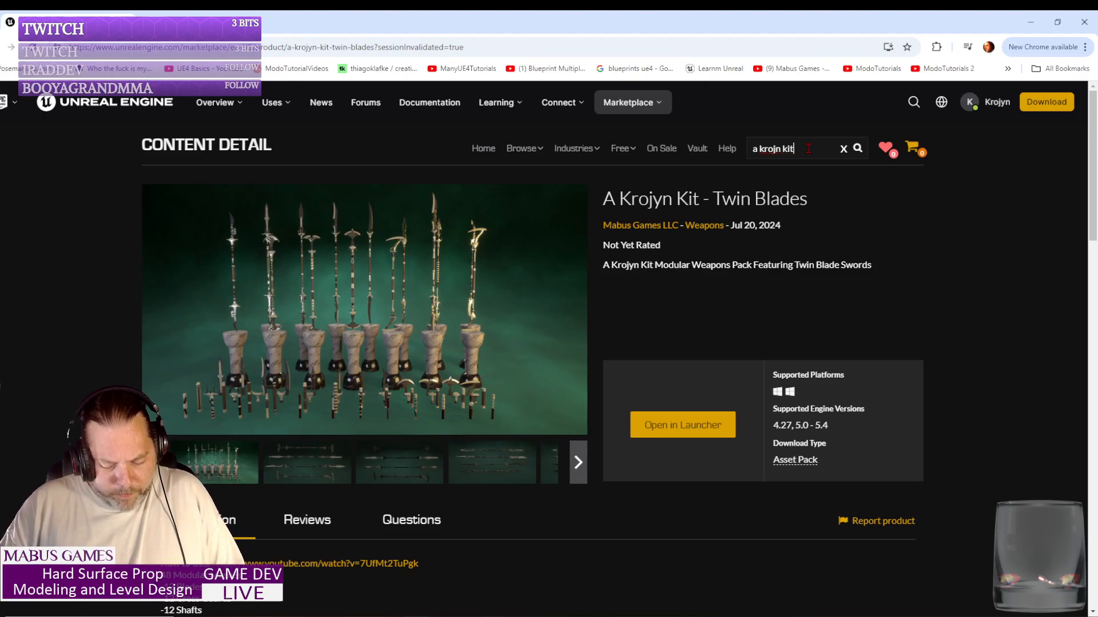
pyautogui.press('Return')
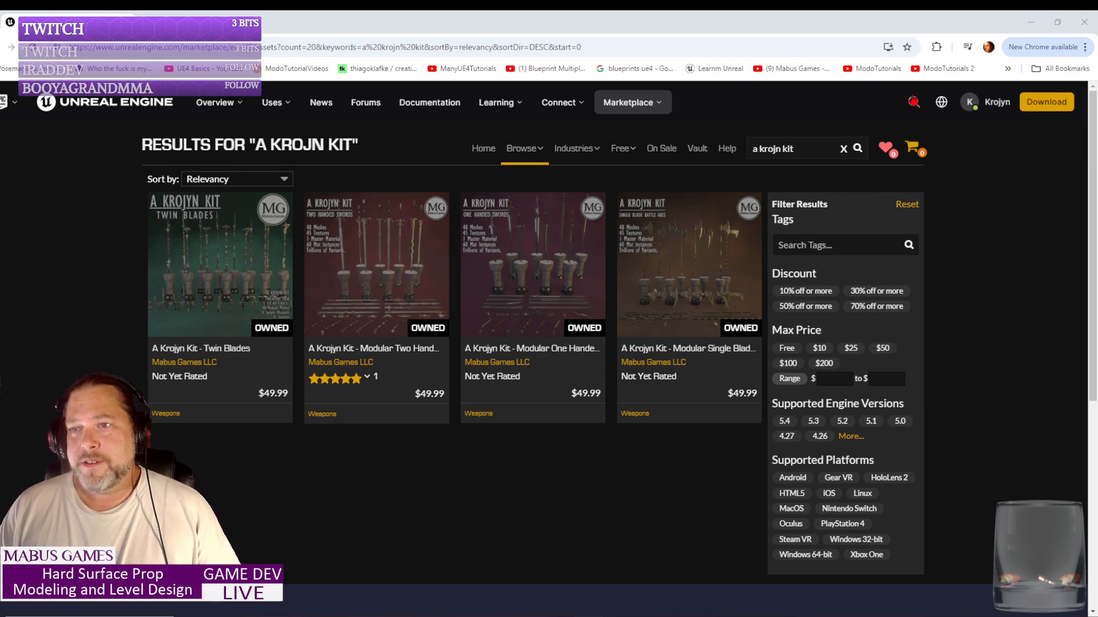
# - Move the marketplace window away and bring in the browser window with the publisher portal's sales report
pyautogui.moveTo(775, 25); pyautogui.dragTo(1097, 169)
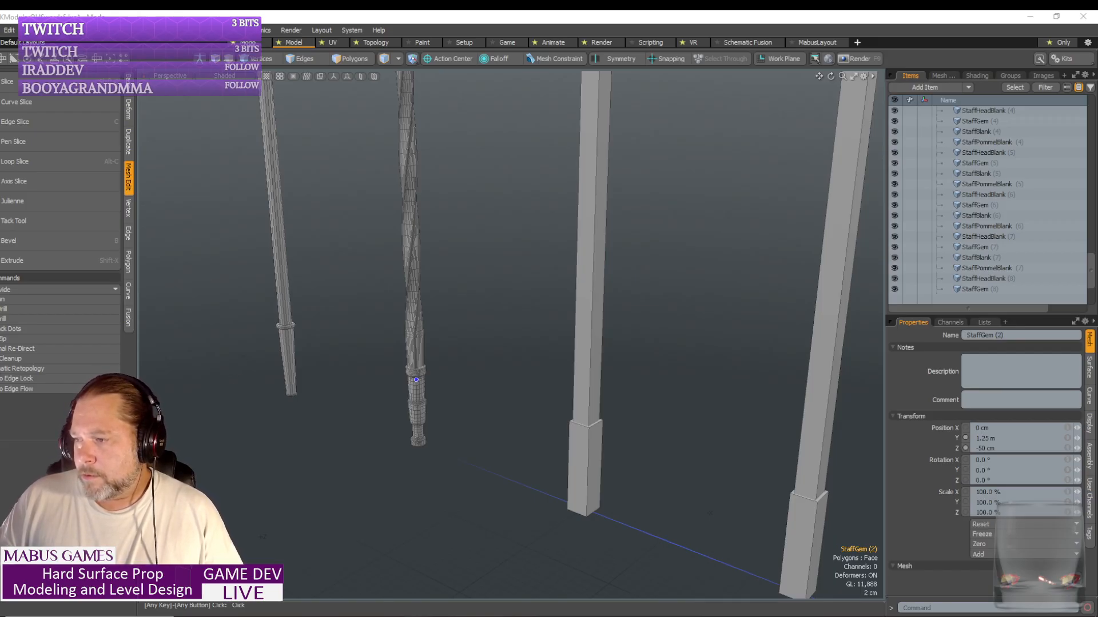
pyautogui.moveTo(1097, 41); pyautogui.dragTo(521, 15)
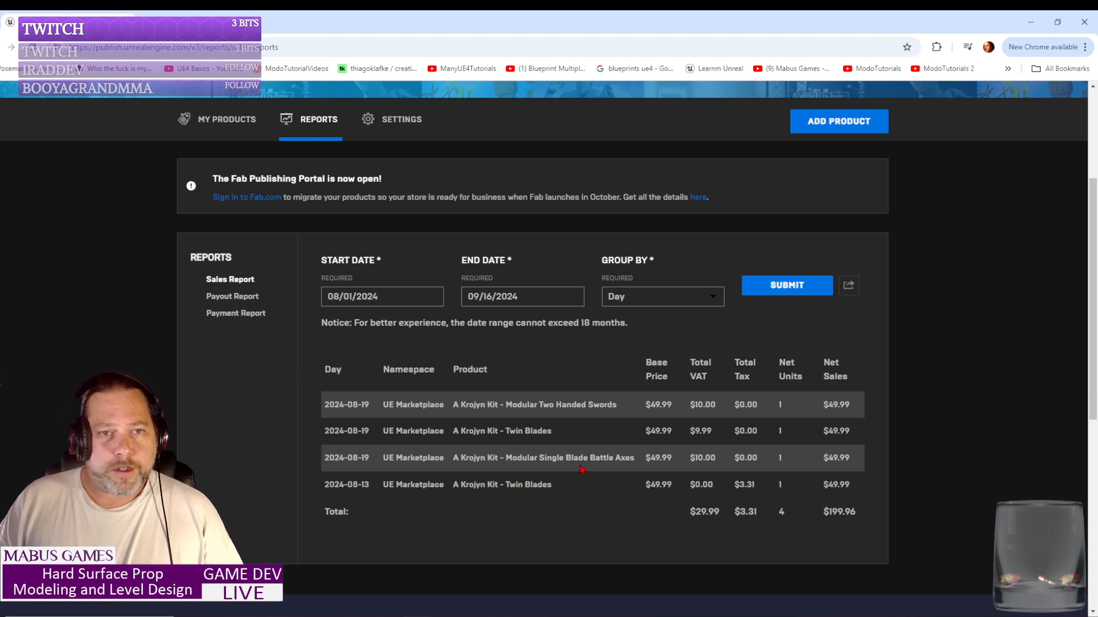
# - Open the payment report and look through its payment history of seller payouts
pyautogui.click(229, 314)
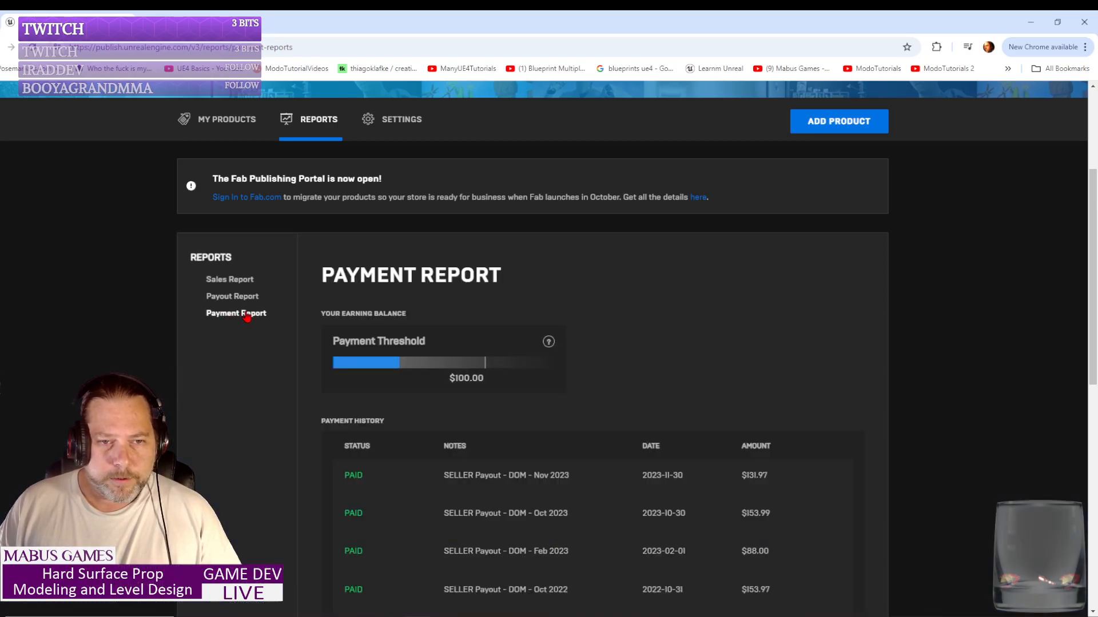
pyautogui.scroll(-3, 488, 387)
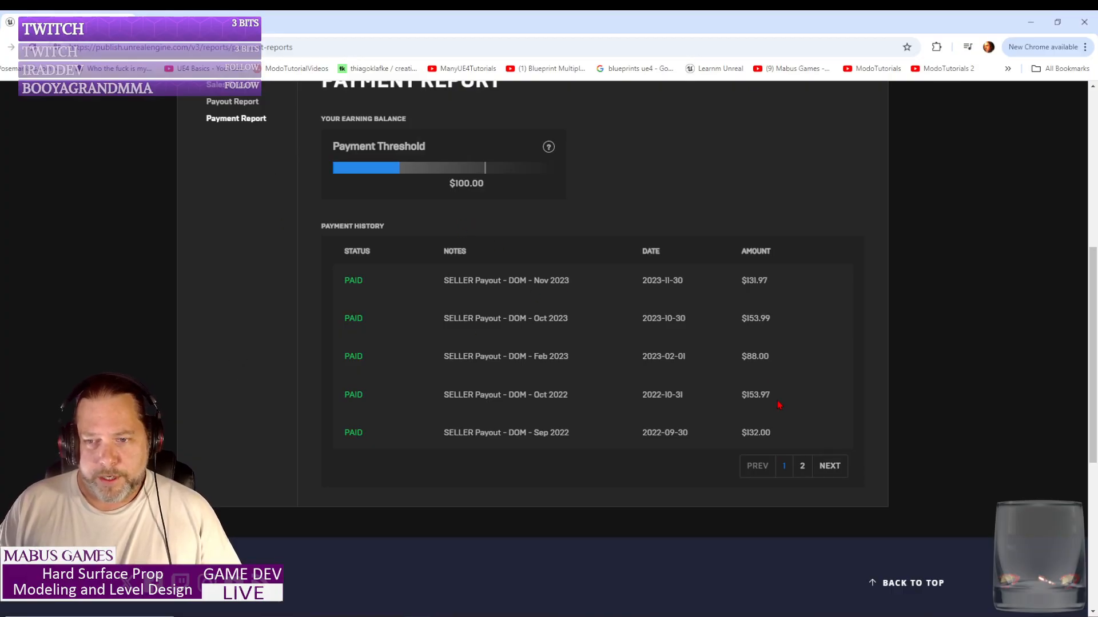
pyautogui.scroll(5, 450, 211)
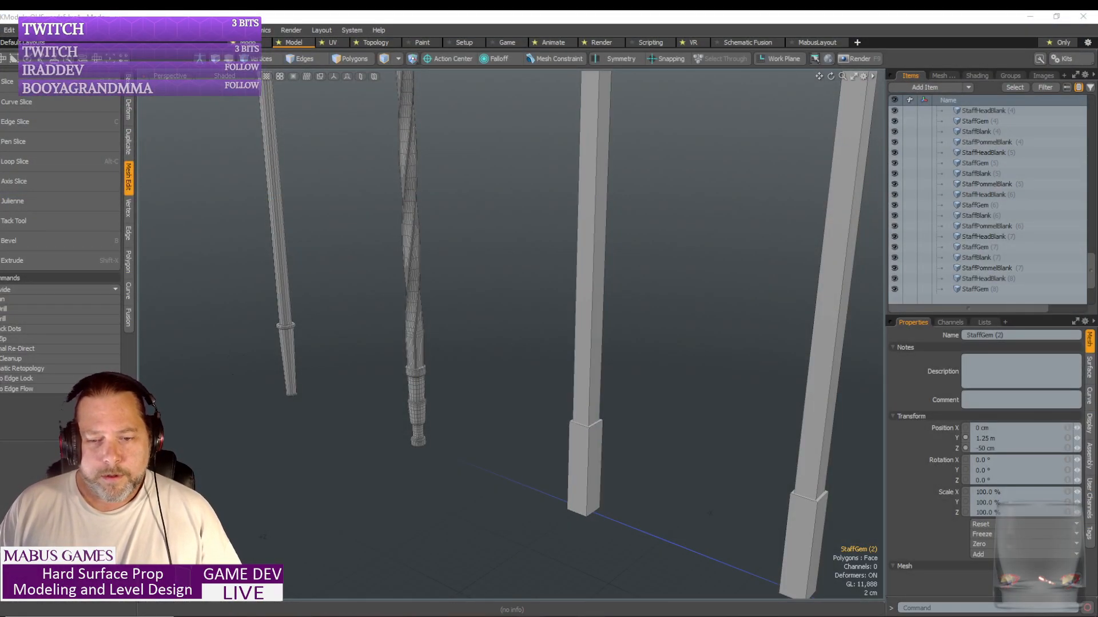
# - Switch to Unreal Editor and examine the AKKTwinBlades level's two assembled twin blades and the rows of modular parts from several angles
pyautogui.click(526, 616)
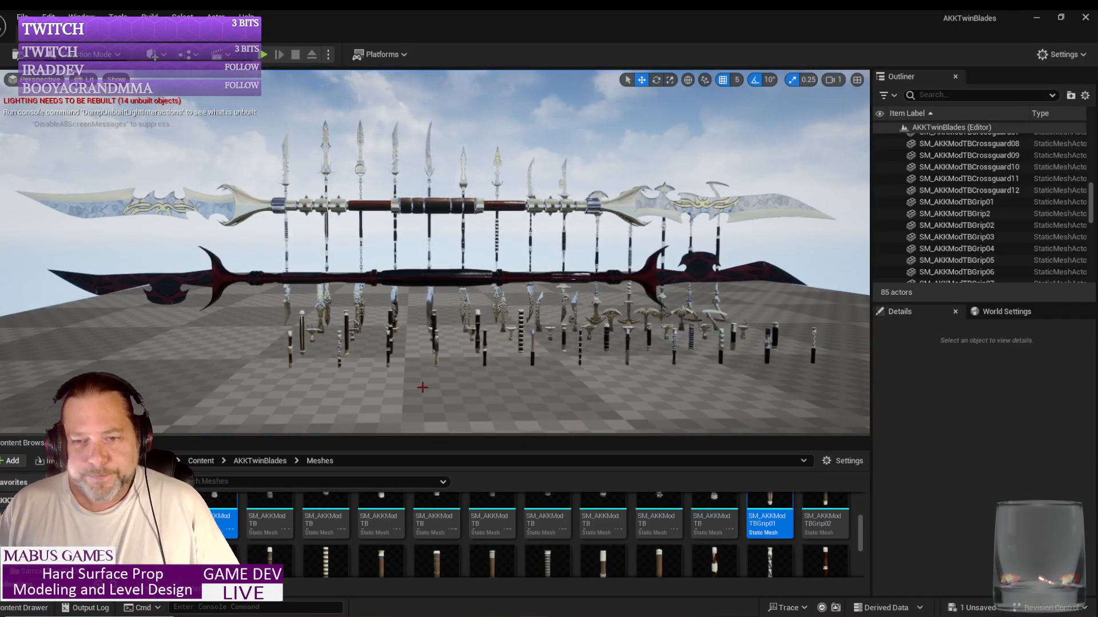
pyautogui.moveTo(423, 387); pyautogui.dragTo(432, 452)
pyautogui.press('w')
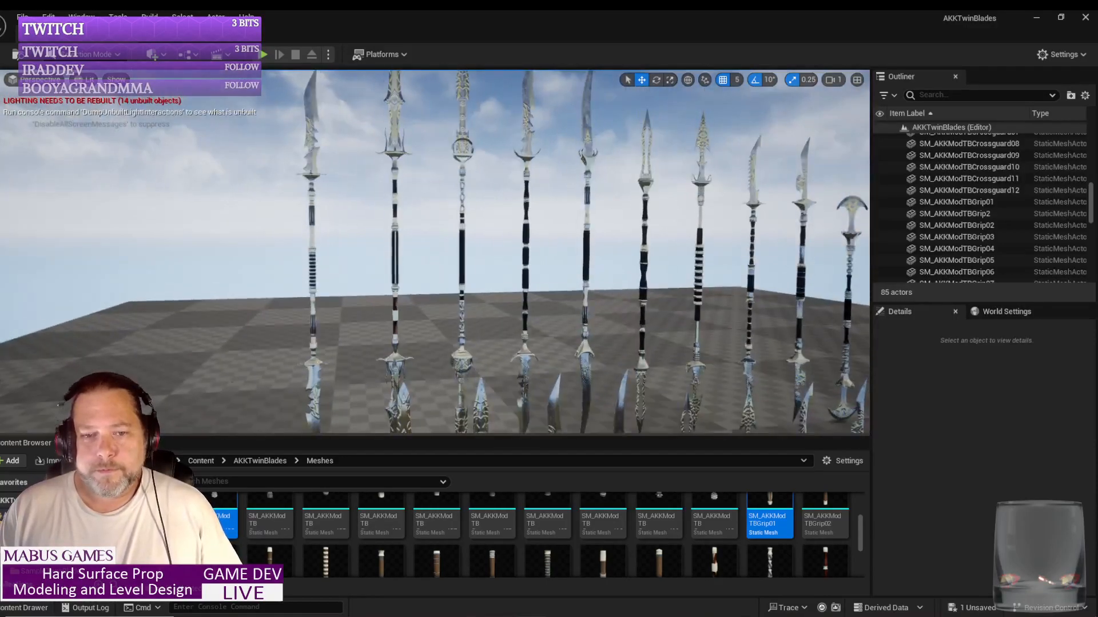
pyautogui.moveTo(423, 387); pyautogui.dragTo(446, 401, button='right')
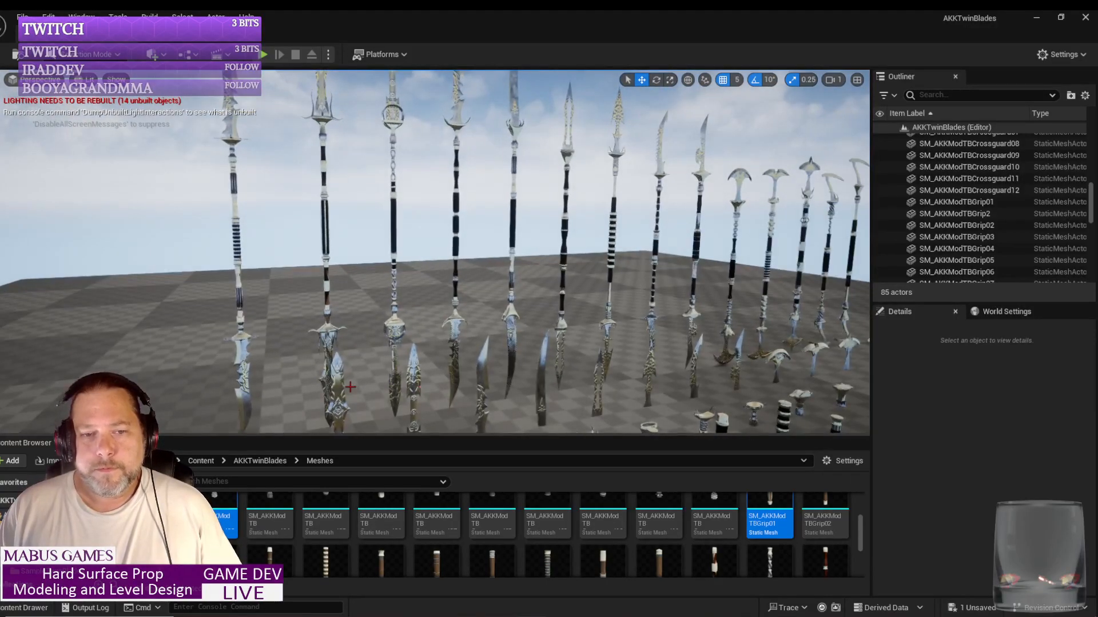
pyautogui.press('s')
pyautogui.moveTo(350, 387); pyautogui.dragTo(390, 387, button='right')
pyautogui.press('s')
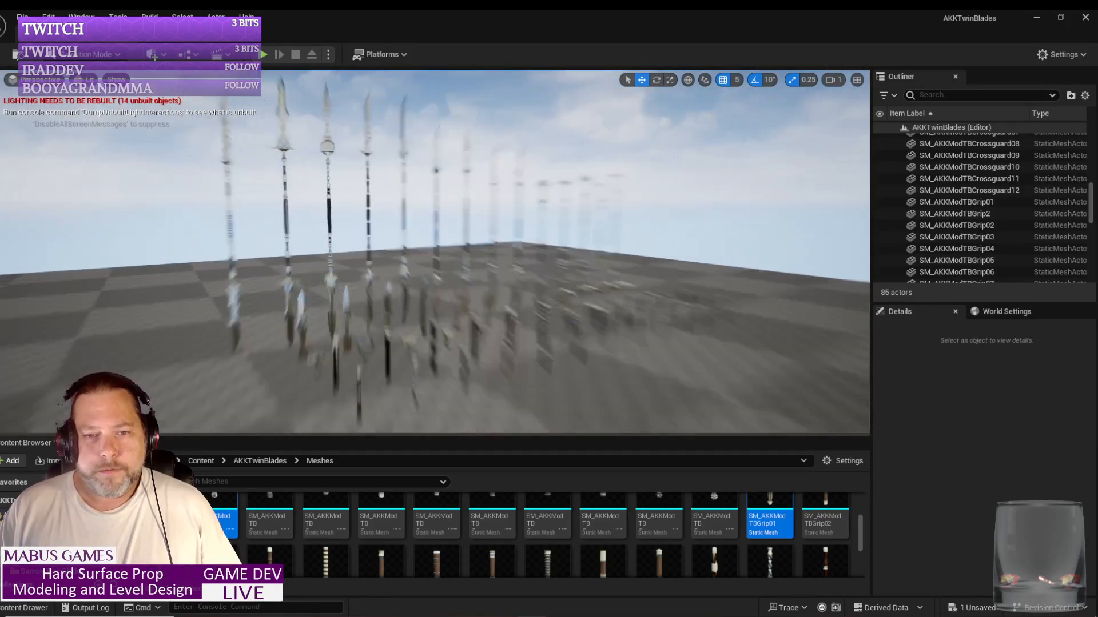
pyautogui.press('s')
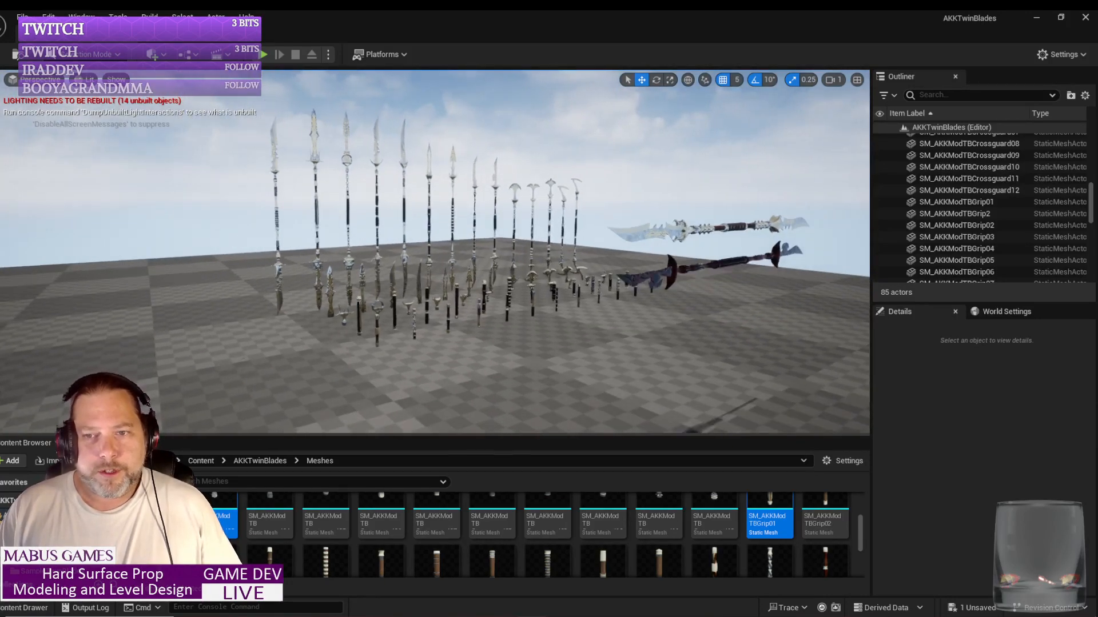
pyautogui.moveTo(371, 387); pyautogui.dragTo(320, 382, button='right')
pyautogui.press('w')
pyautogui.press('s')
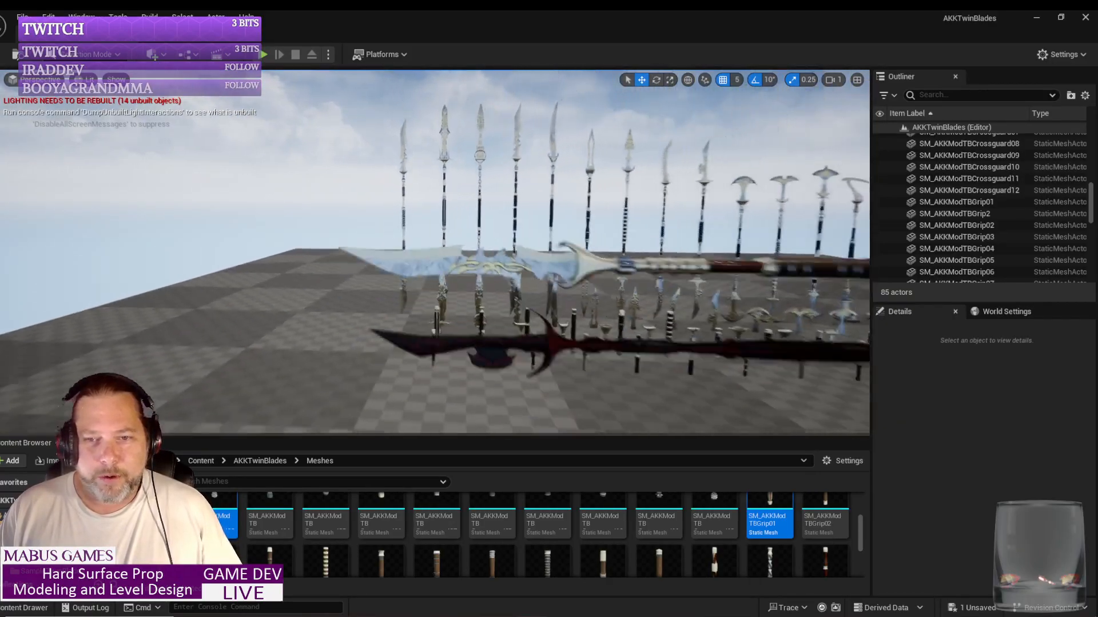
pyautogui.press('d')
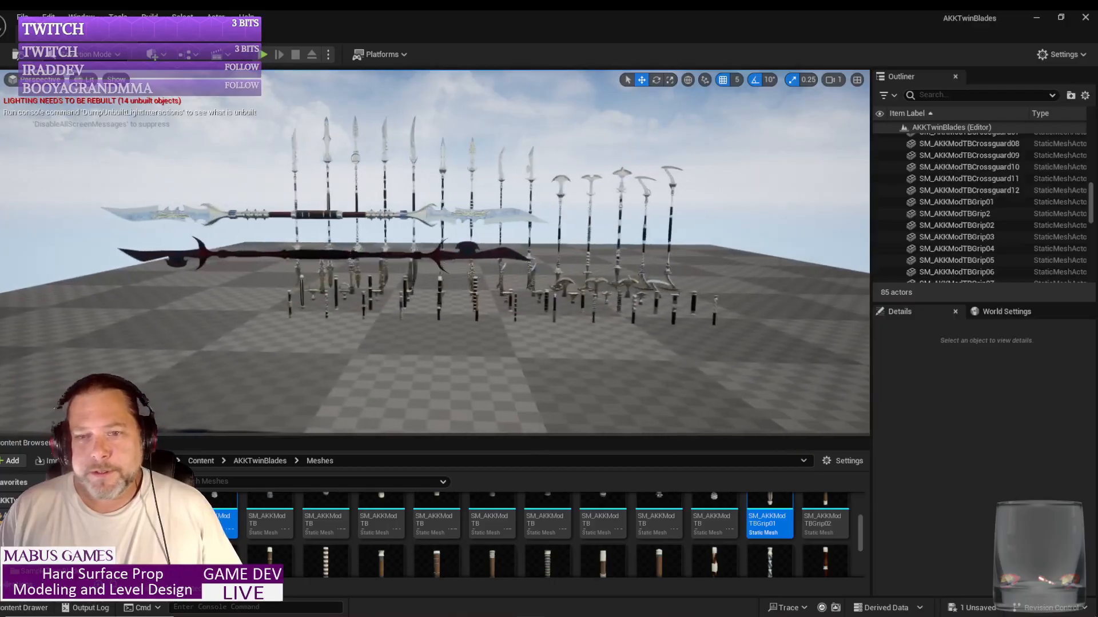
pyautogui.press('w')
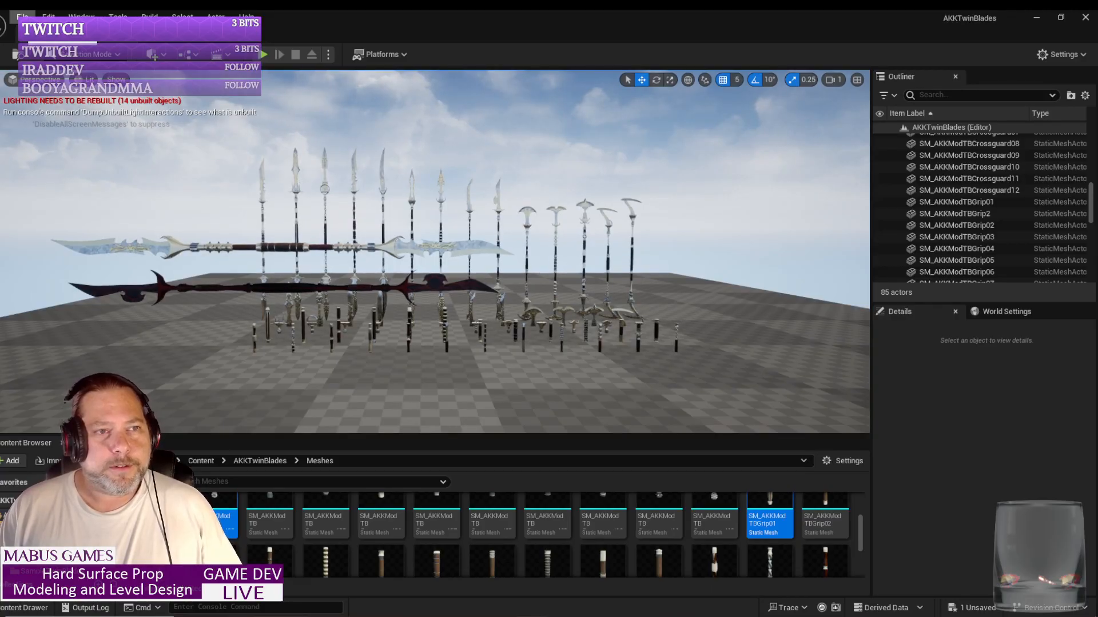
# - Close the AKKTwinBlades level's editor without saving the modified map
pyautogui.click(22, 16)
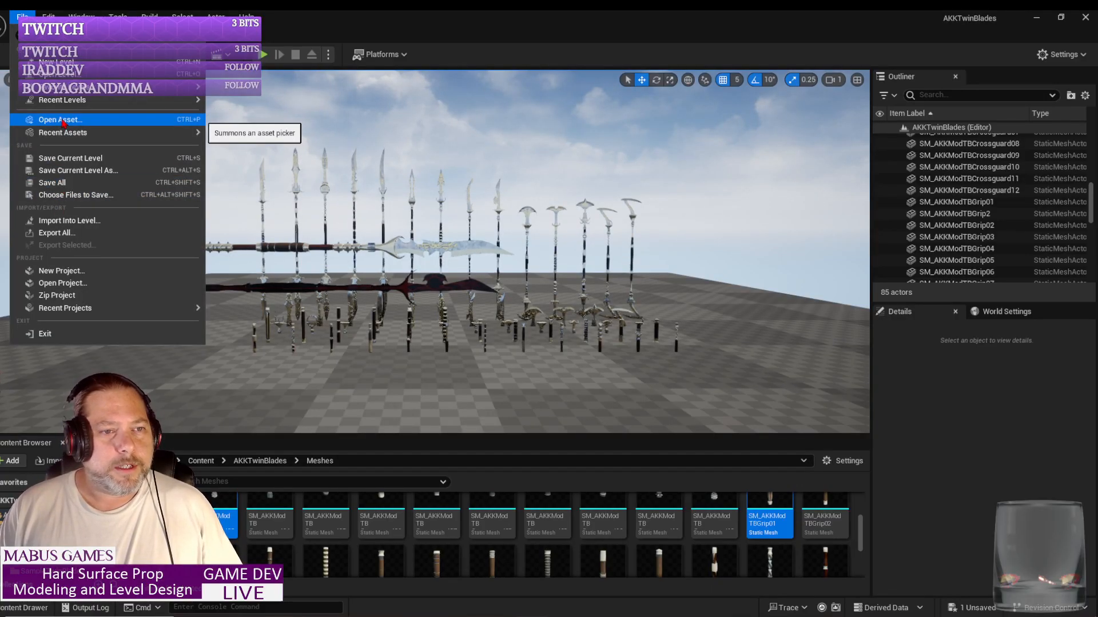
pyautogui.click(1085, 18)
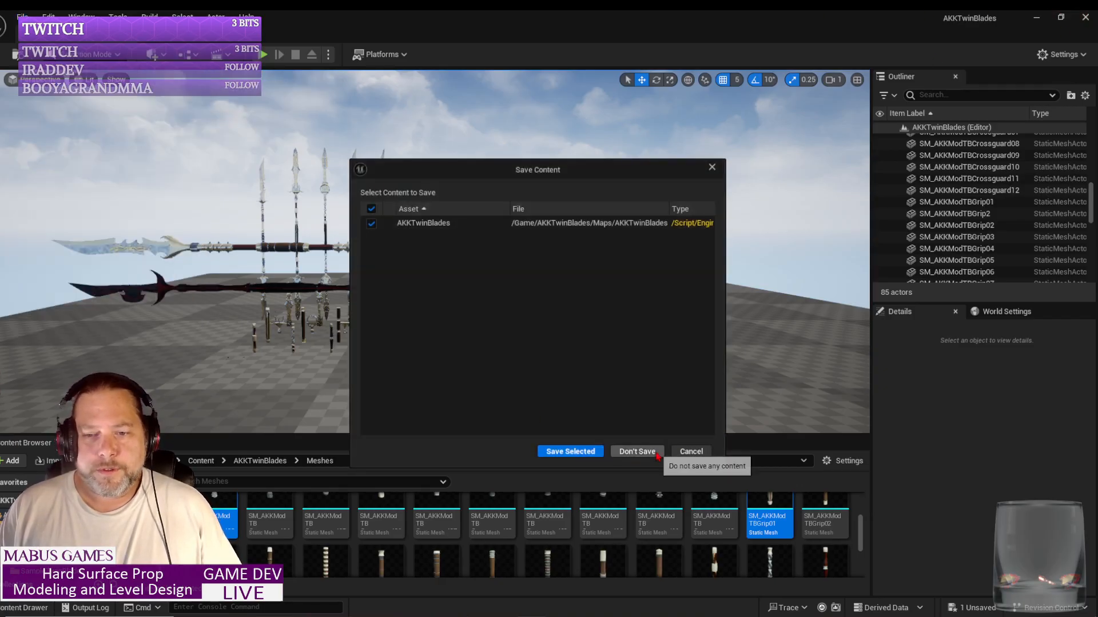
pyautogui.click(637, 451)
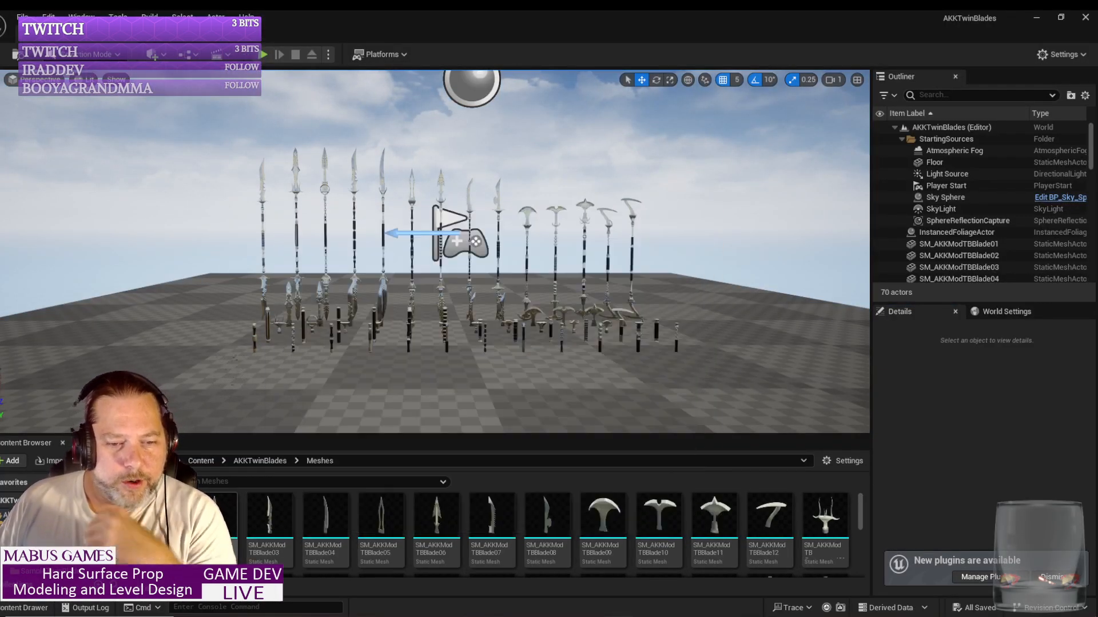
# - Place the Blade02, Crossguard06, Grip08 and Shaft12 meshes together in the level at location 45, -215, 100
pyautogui.scroll(-3, 400, 523)
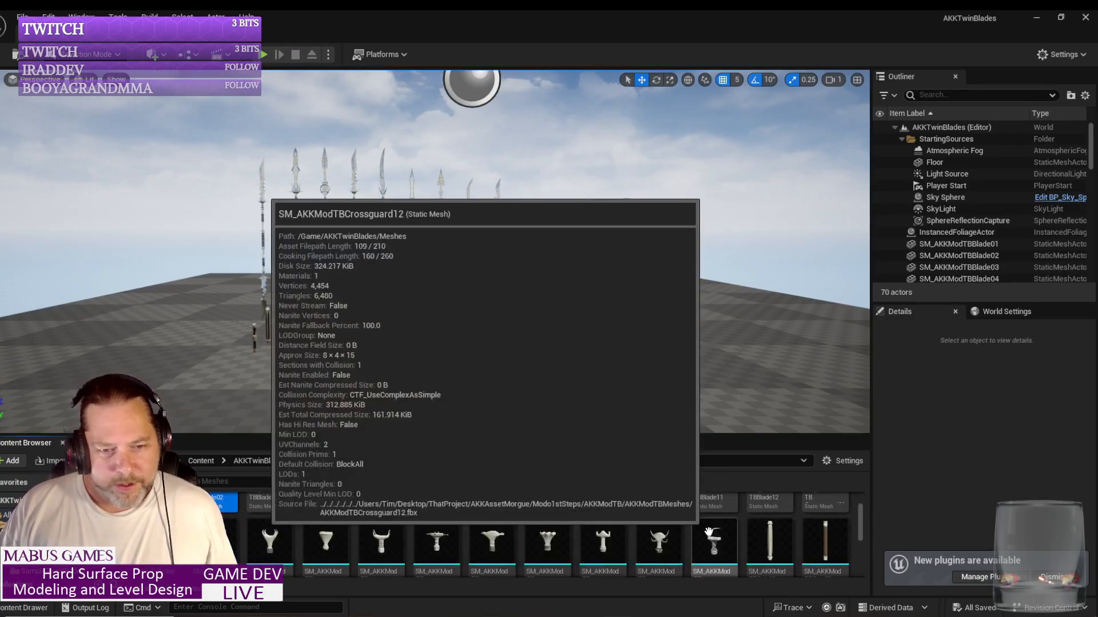
pyautogui.moveTo(310, 532)
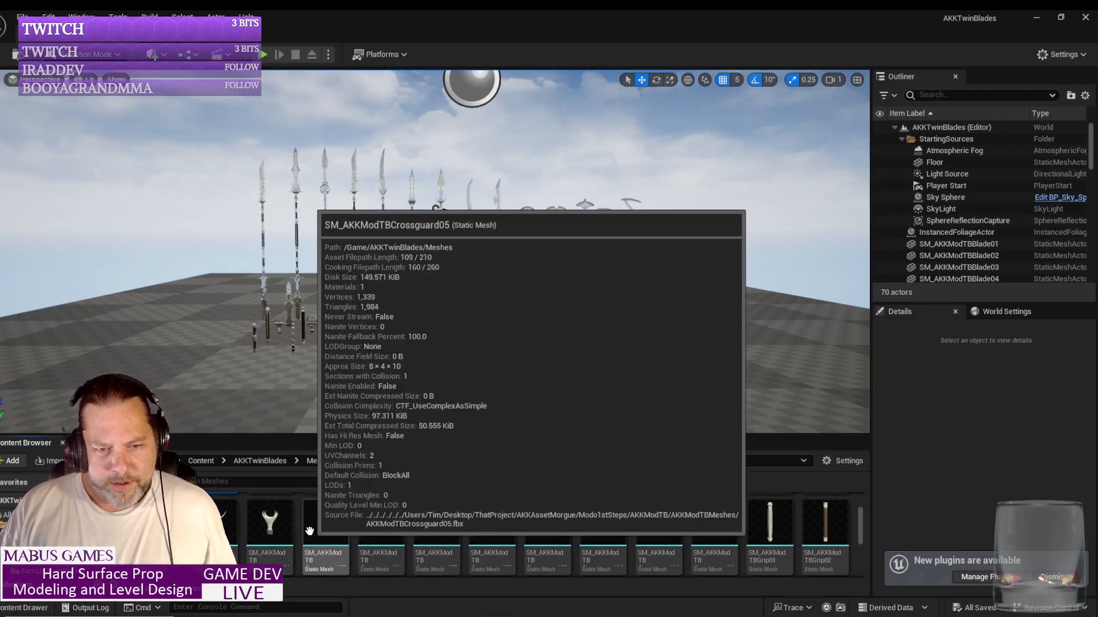
pyautogui.click(370, 527)
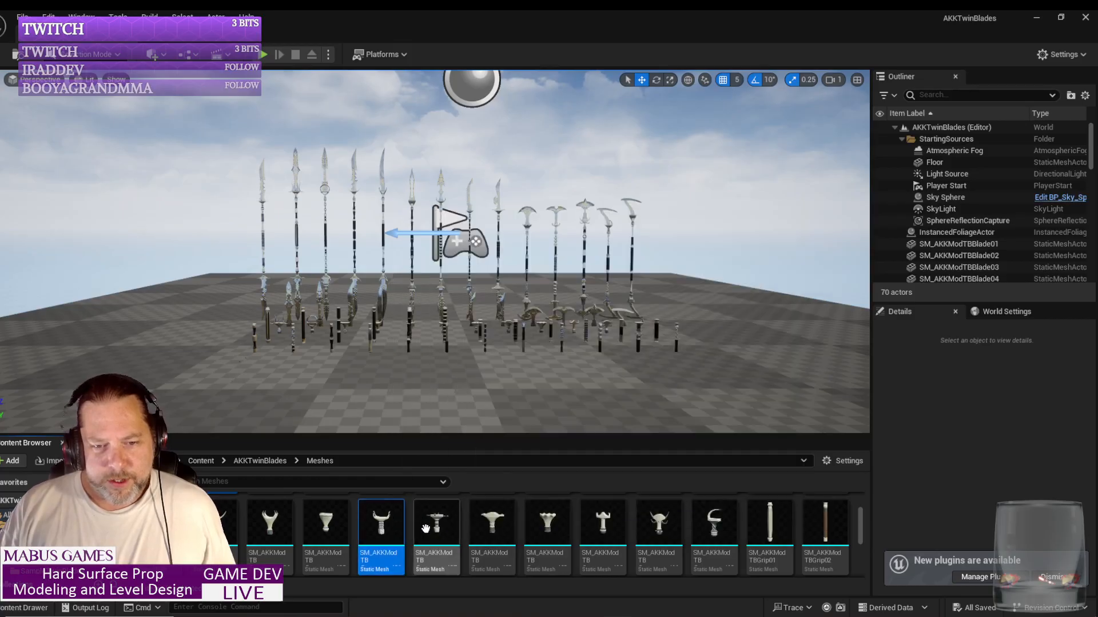
pyautogui.scroll(-2, 827, 529)
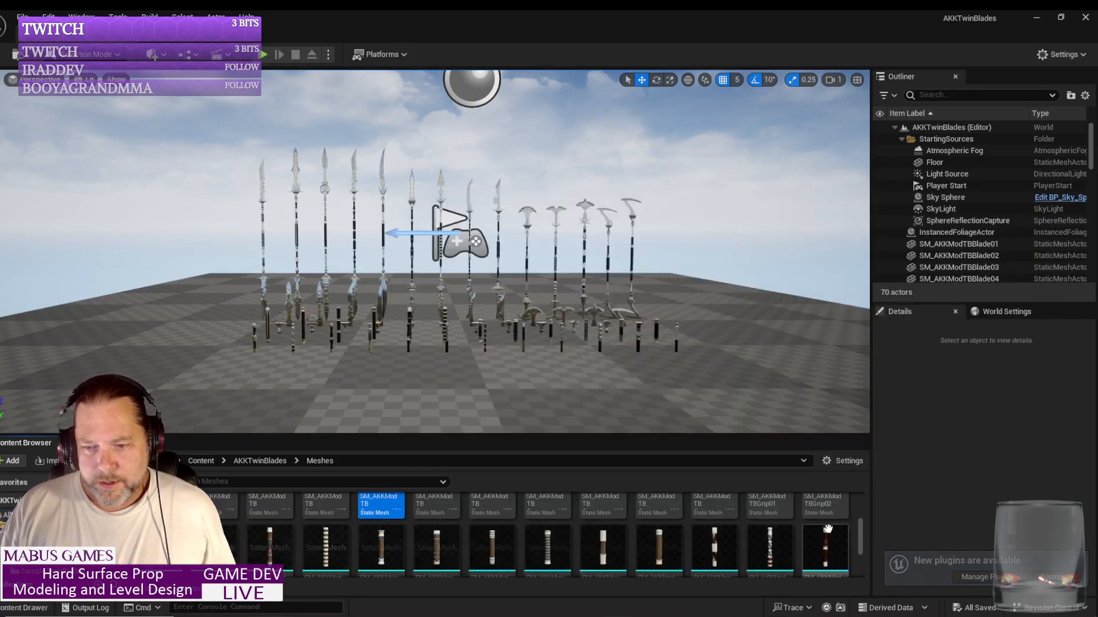
pyautogui.moveTo(827, 529)
pyautogui.scroll(-1, 828, 529)
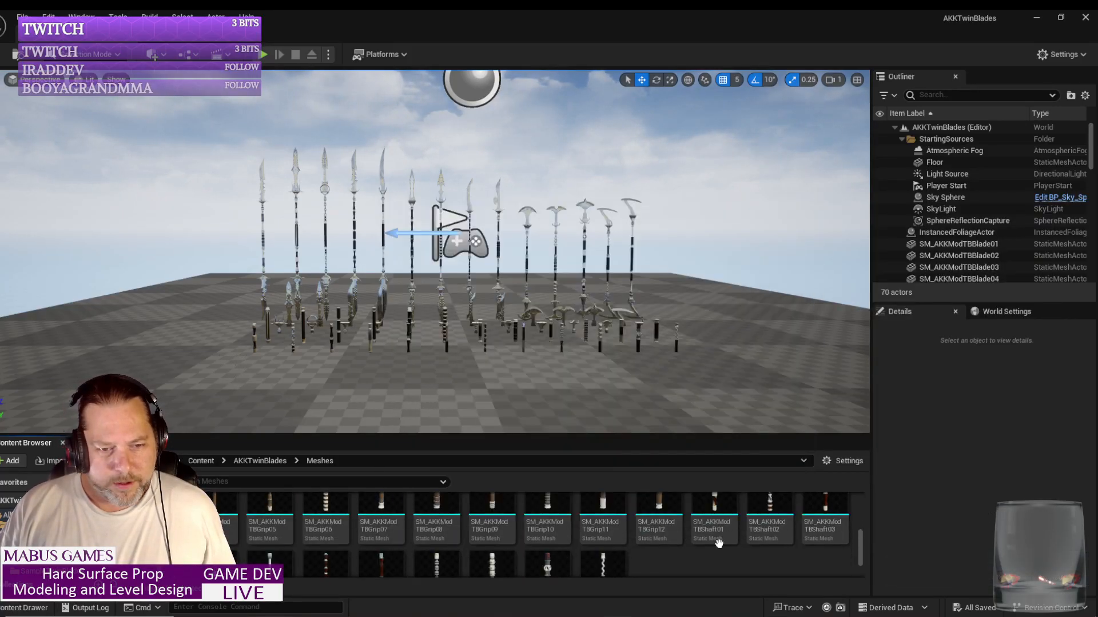
pyautogui.click(443, 516)
pyautogui.scroll(-1, 640, 541)
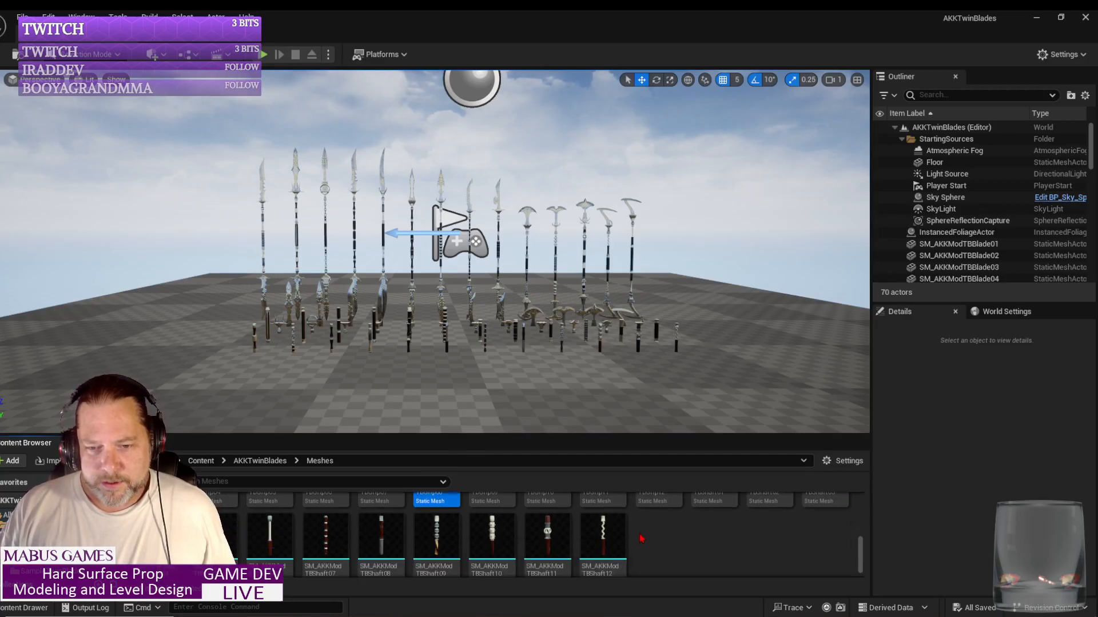
pyautogui.moveTo(602, 535); pyautogui.dragTo(394, 219)
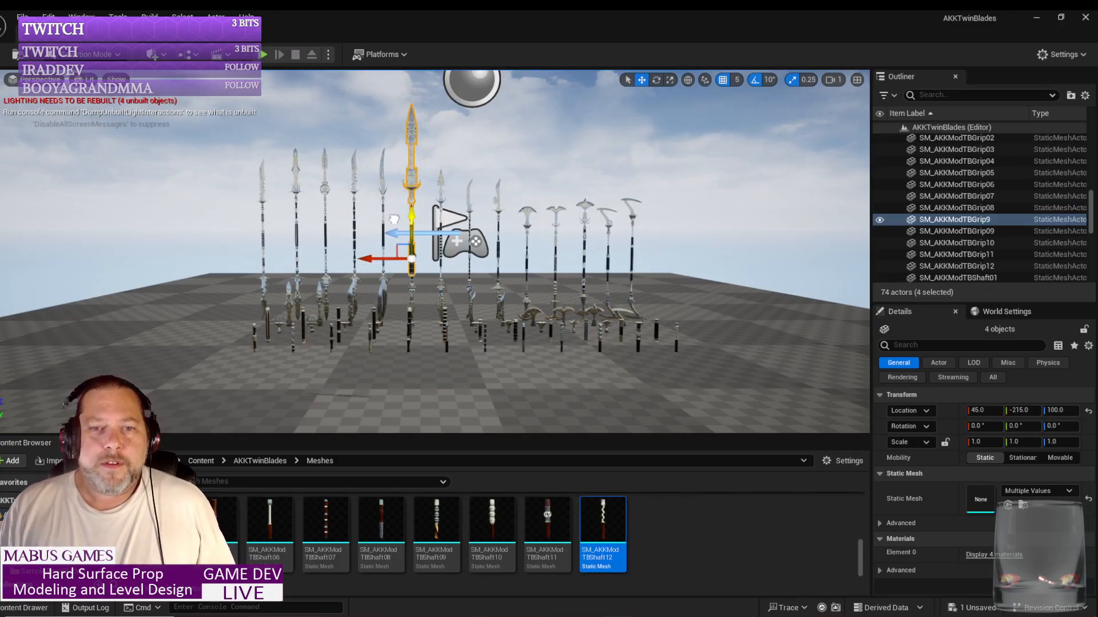
# - Exclude the grip from the selection and make a copy of the blade, crossguard and shaft rotated 180° to form the opposite end
pyautogui.moveTo(475, 351); pyautogui.dragTo(454, 357, button='right')
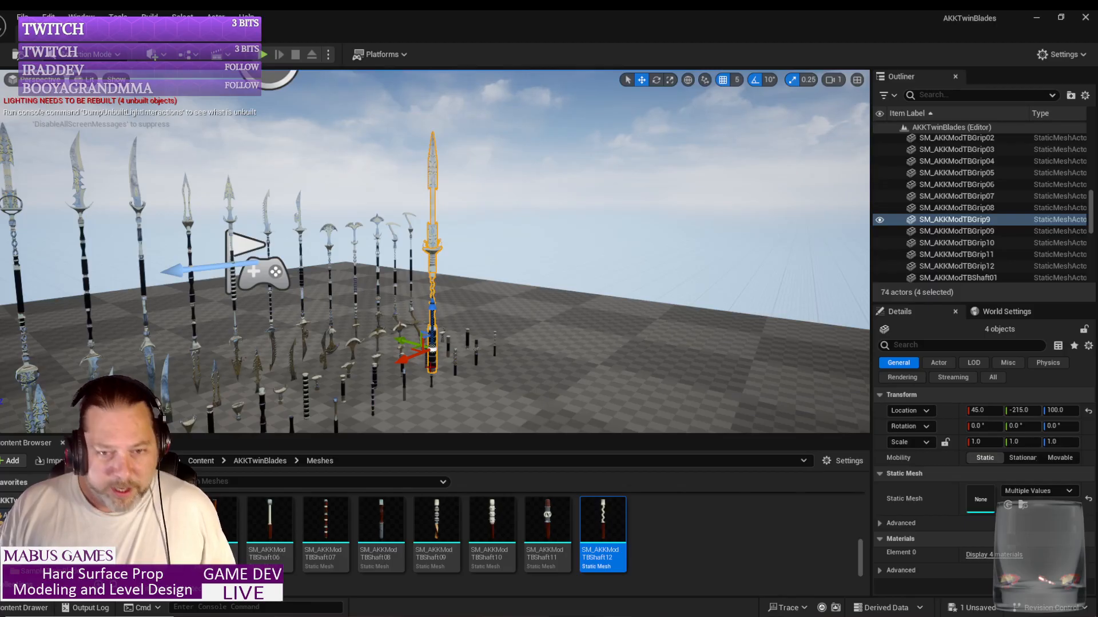
pyautogui.keyDown('ctrl'); pyautogui.click(433, 347); pyautogui.keyUp('ctrl')
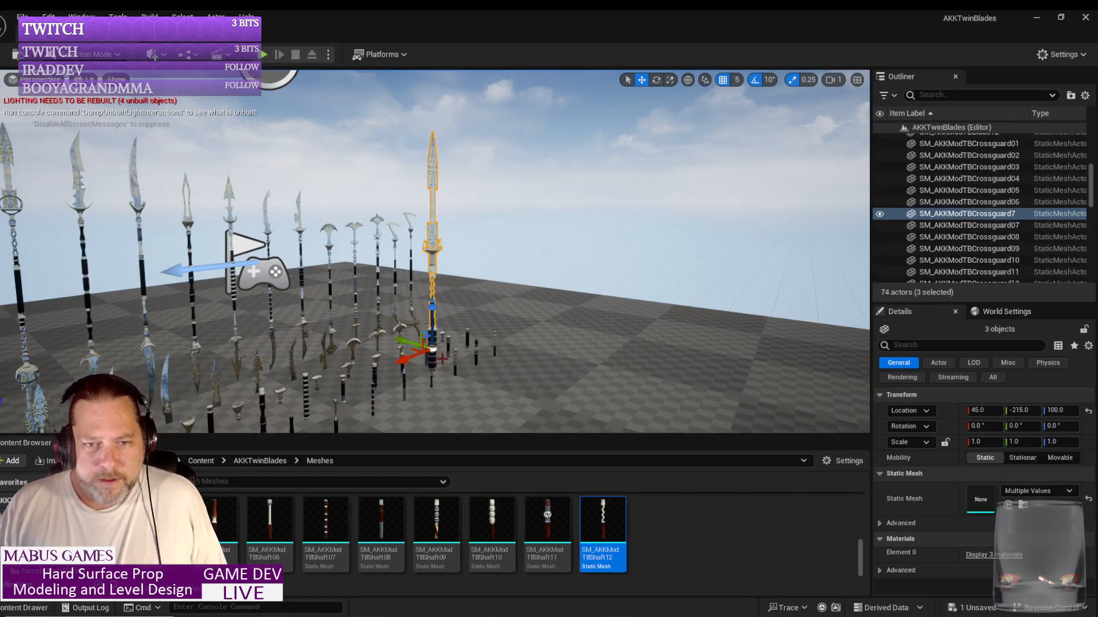
pyautogui.press('e')
pyautogui.keyDown('alt'); pyautogui.moveTo(395, 321); pyautogui.dragTo(468, 336); pyautogui.keyUp('alt')
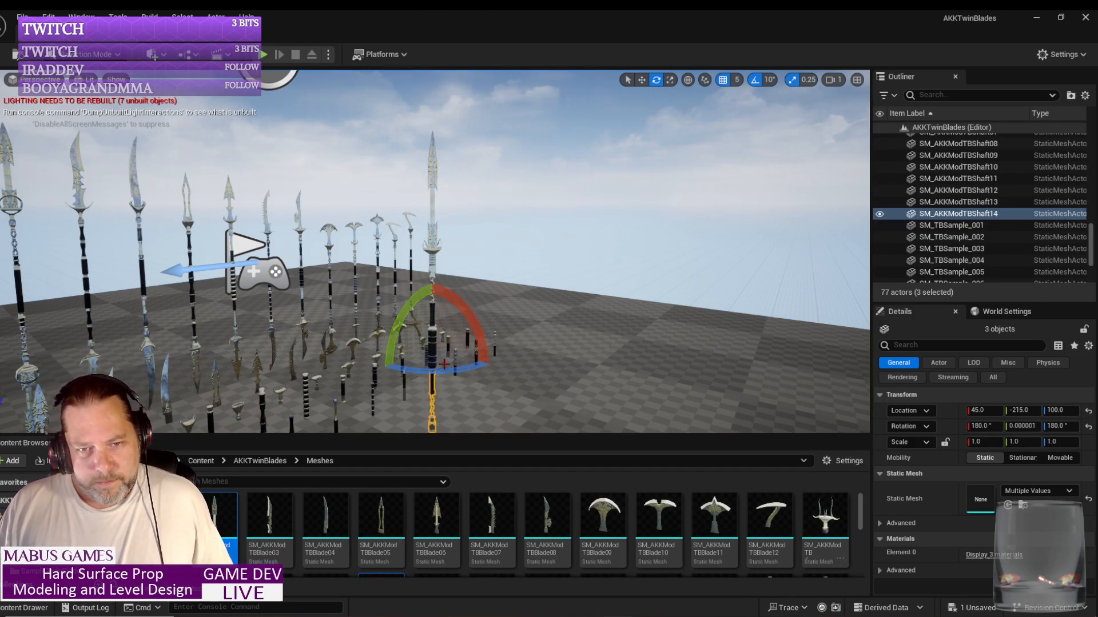
# - Group all seven pieces of the double-ended weapon and rotate the group so it lies horizontally
pyautogui.keyDown('ctrl'); pyautogui.click(433, 289); pyautogui.keyUp('ctrl')
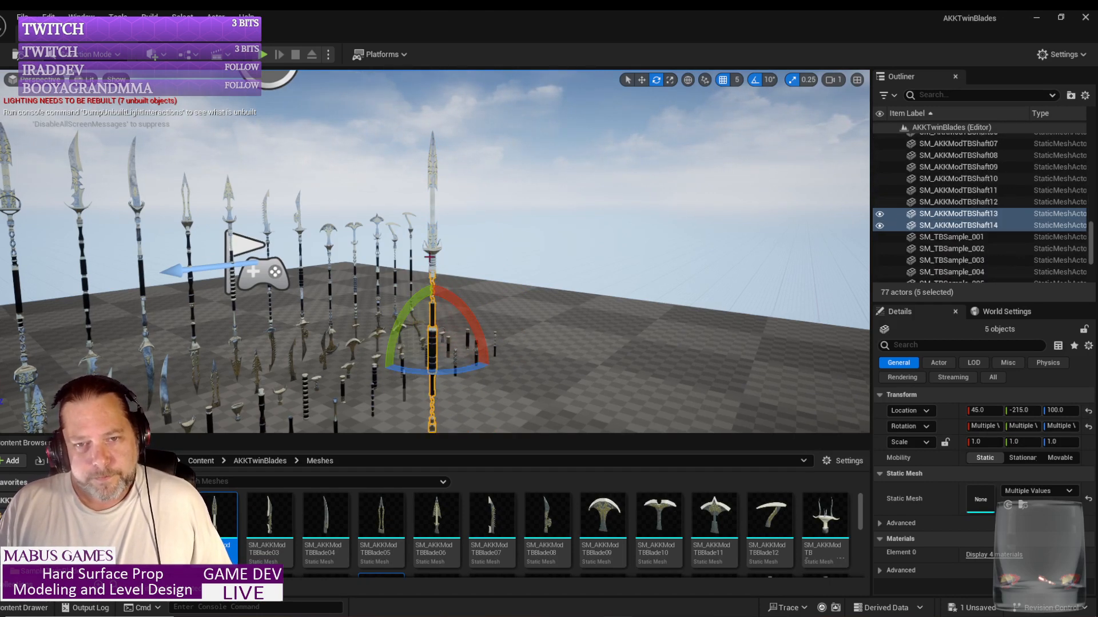
pyautogui.keyDown('ctrl'); pyautogui.click(428, 257); pyautogui.keyUp('ctrl')
pyautogui.keyDown('ctrl'); pyautogui.click(433, 235); pyautogui.keyUp('ctrl')
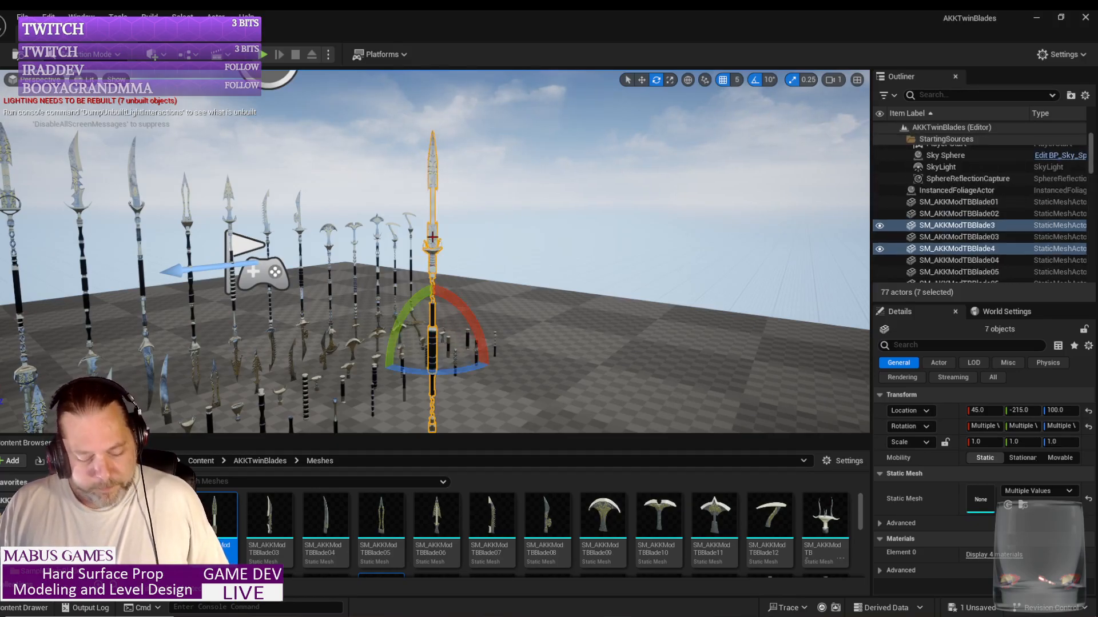
pyautogui.hotkey('ctrl', 'g')
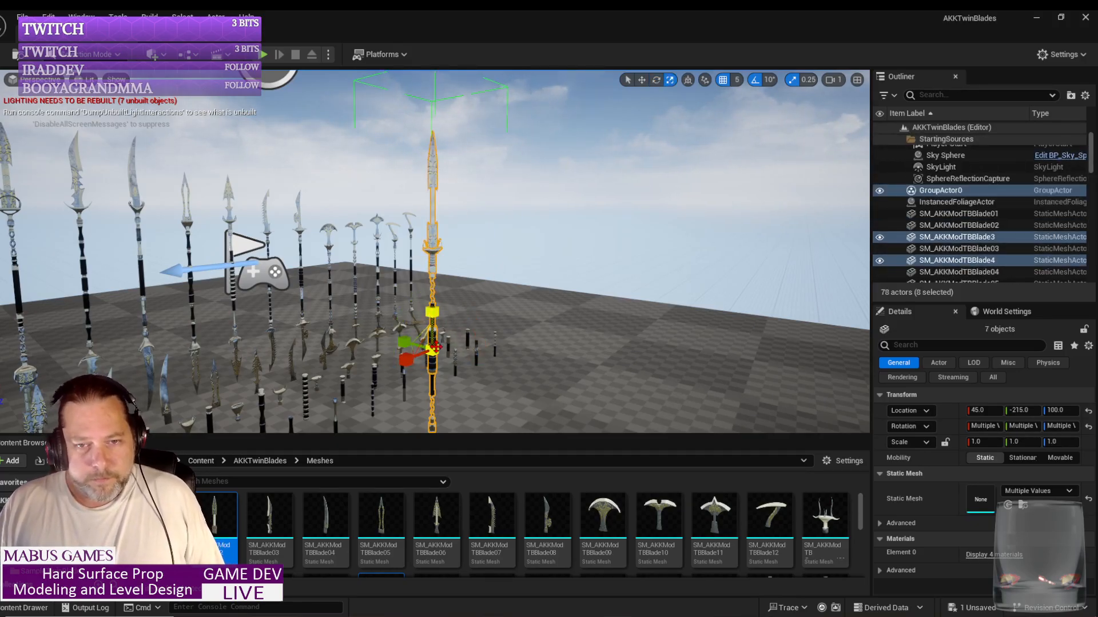
pyautogui.moveTo(405, 331)
pyautogui.mouseDown()
pyautogui.moveTo(400, 275)
pyautogui.moveTo(393, 334)
pyautogui.mouseUp()
pyautogui.press('d')
pyautogui.moveTo(406, 415); pyautogui.dragTo(446, 427, button='right')
pyautogui.press('Escape')
# - Examine the assembled horizontal twin blade in front of the rows of modular parts, ending with a view from above
pyautogui.press('w')
pyautogui.press('a')
pyautogui.press('d')
pyautogui.press('s')
pyautogui.press('w')
pyautogui.press('s')
pyautogui.press('w')
pyautogui.press('s')
pyautogui.press('e')
pyautogui.press('w')
pyautogui.press('e')
pyautogui.press('w')
pyautogui.press('s')
pyautogui.press('q')
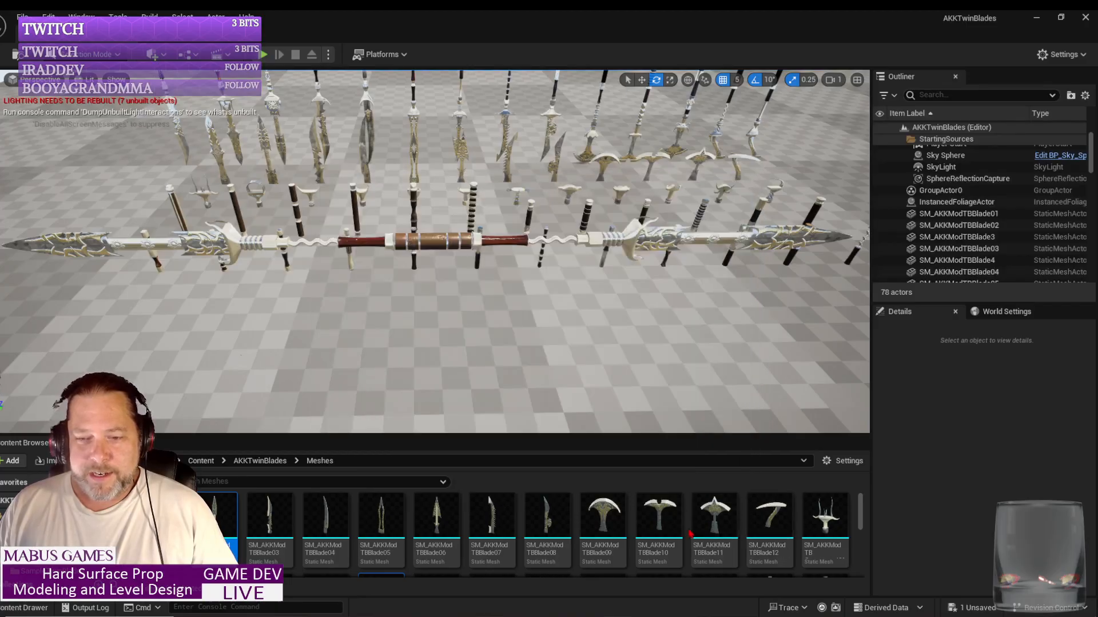
# - Add Blade10 to the mesh selection and place all five meshes in the level at location 30, -195, 20
pyautogui.moveTo(648, 524)
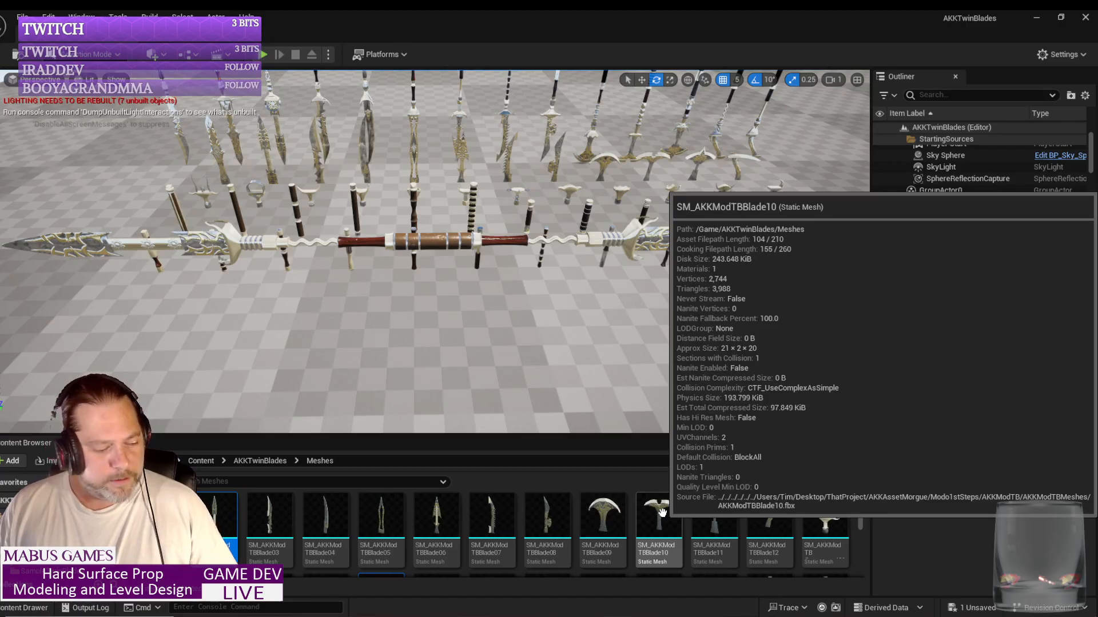
pyautogui.keyDown('ctrl'); pyautogui.click(663, 513); pyautogui.keyUp('ctrl')
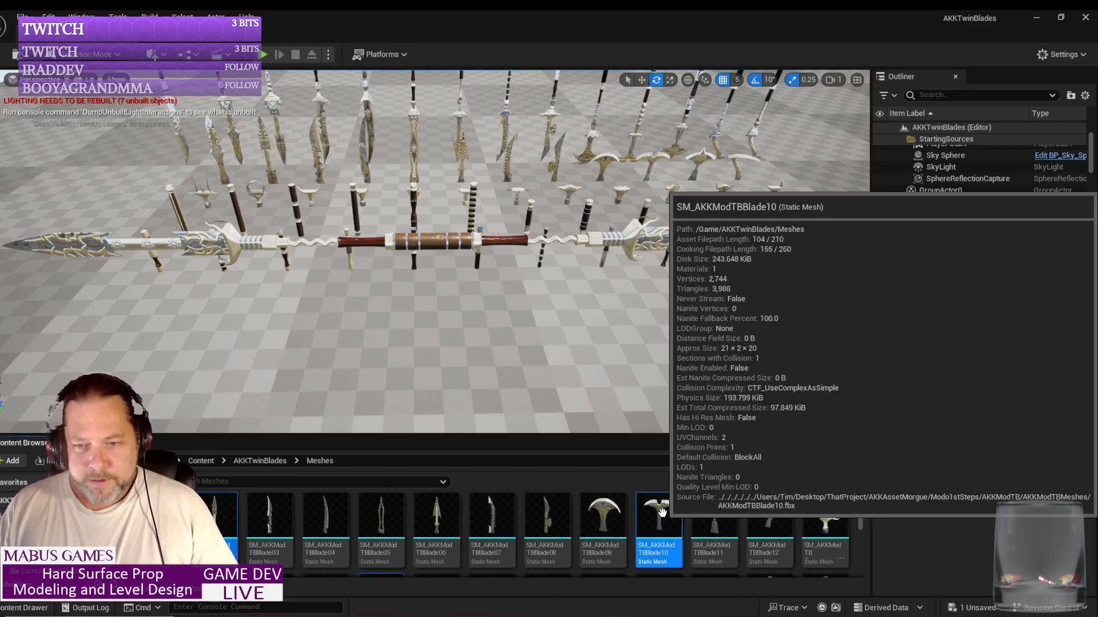
pyautogui.moveTo(657, 516); pyautogui.dragTo(473, 394)
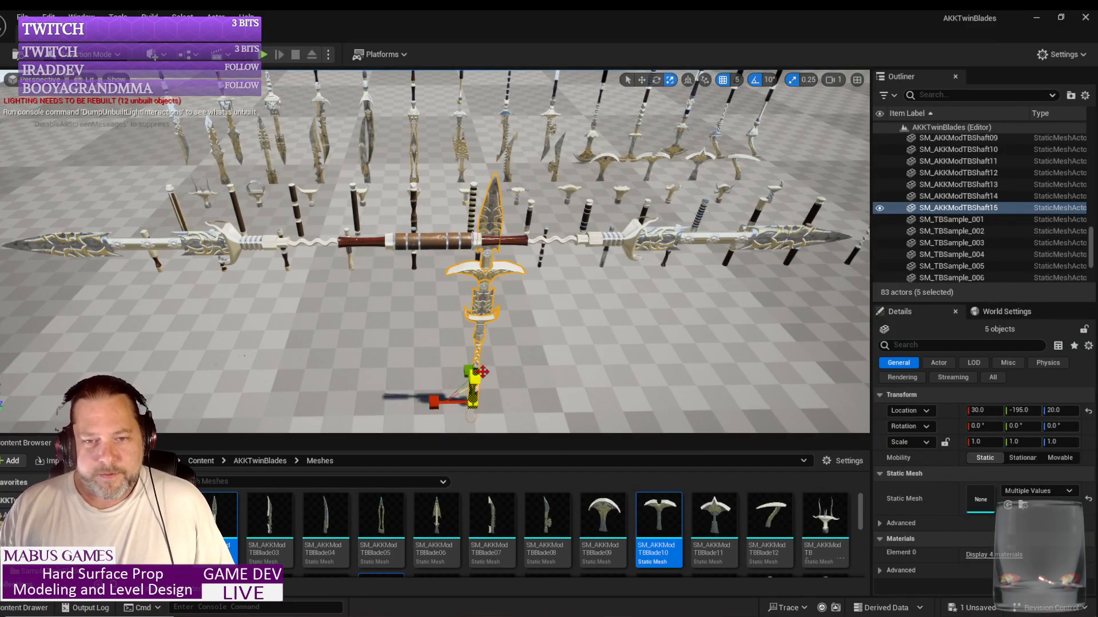
# - Raise the second set of weapon parts to Z 75 and move it clear of the horizontal twin blade to Y -240
pyautogui.press('w')
pyautogui.moveTo(478, 374); pyautogui.dragTo(474, 235)
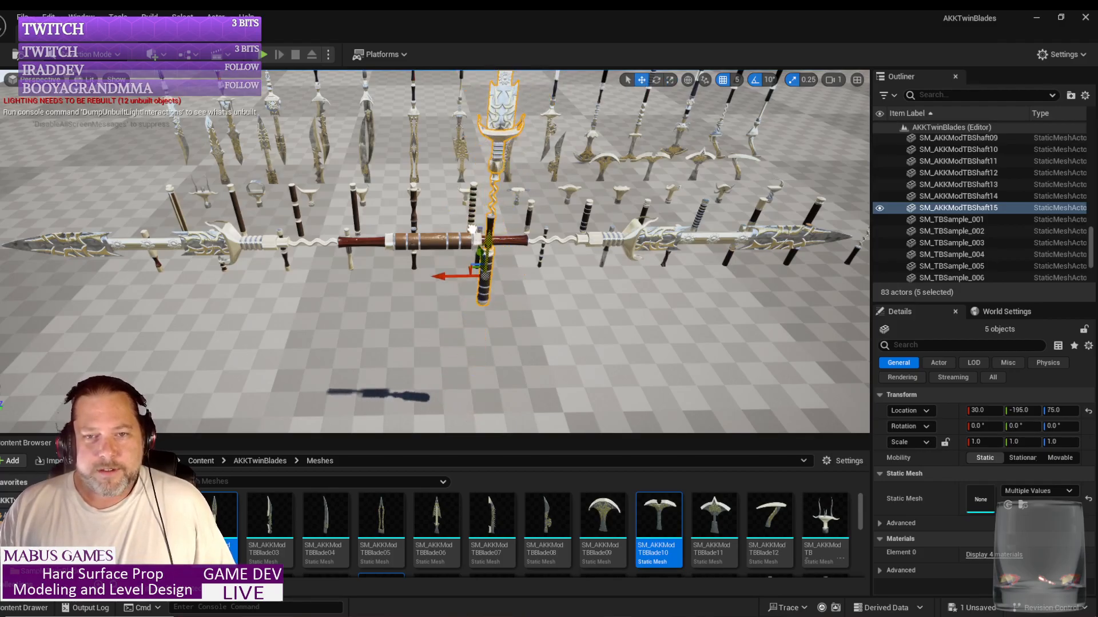
pyautogui.moveTo(506, 302); pyautogui.dragTo(572, 311, button='right')
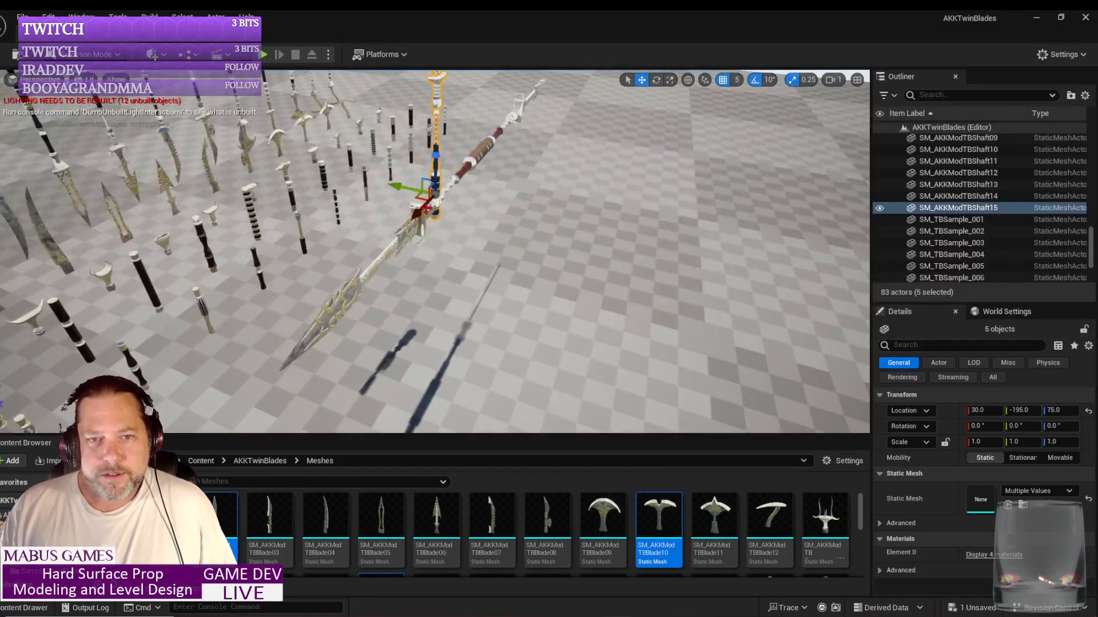
pyautogui.moveTo(407, 188); pyautogui.dragTo(542, 254)
pyautogui.press('d')
pyautogui.moveTo(537, 332)
pyautogui.mouseDown(button='right')
pyautogui.moveTo(600, 329)
pyautogui.moveTo(547, 323)
pyautogui.mouseUp(button='right')
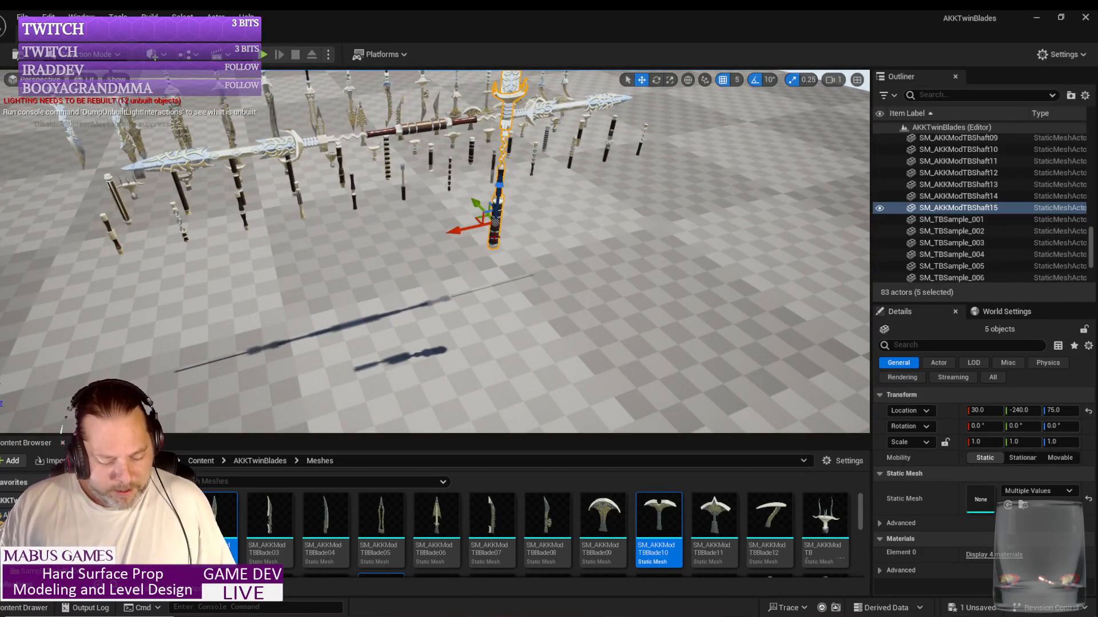
# - Duplicate the second weapon's axe blade, crossguard and shaft rotated 180° for its opposite end, and delete the original upper axe blade
pyautogui.keyDown('ctrl'); pyautogui.click(494, 238); pyautogui.keyUp('ctrl')
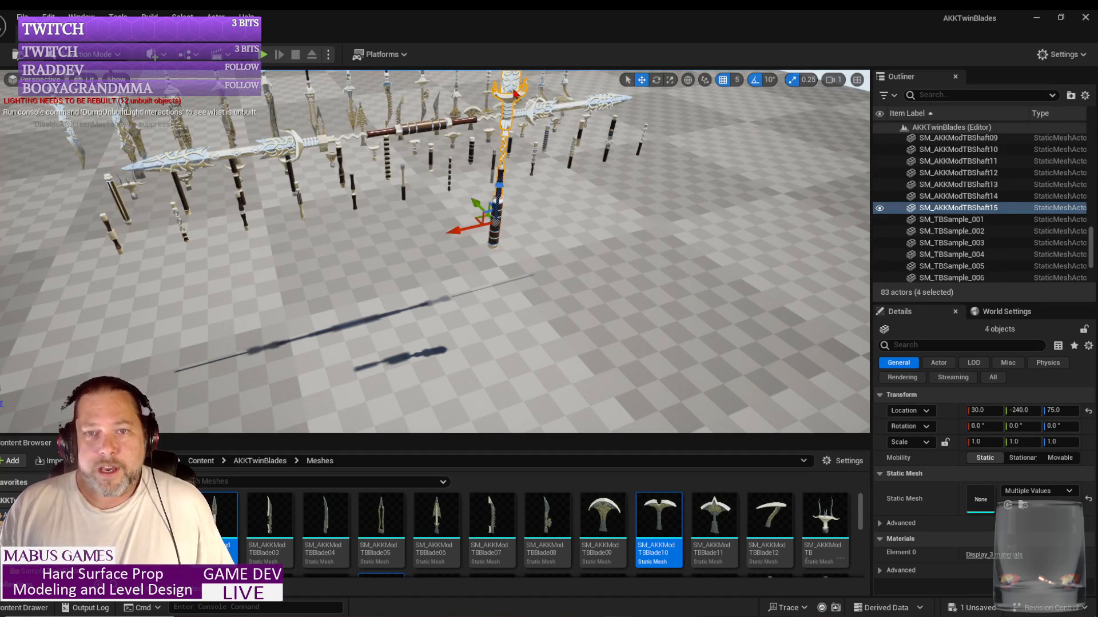
pyautogui.moveTo(533, 166); pyautogui.dragTo(527, 140, button='right')
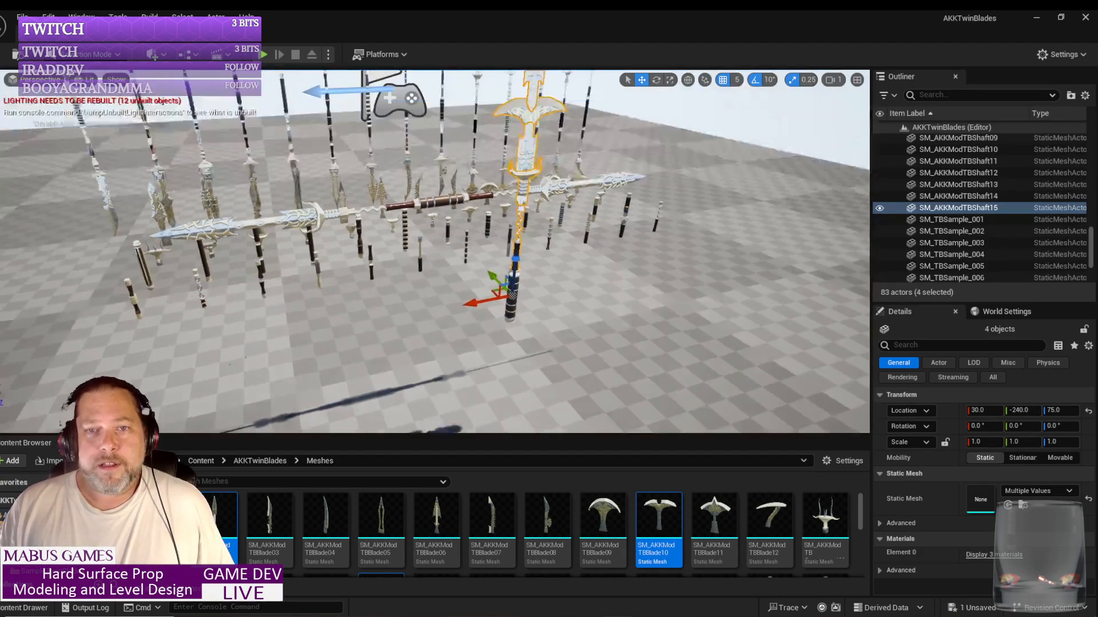
pyautogui.keyDown('ctrl'); pyautogui.click(537, 109); pyautogui.keyUp('ctrl')
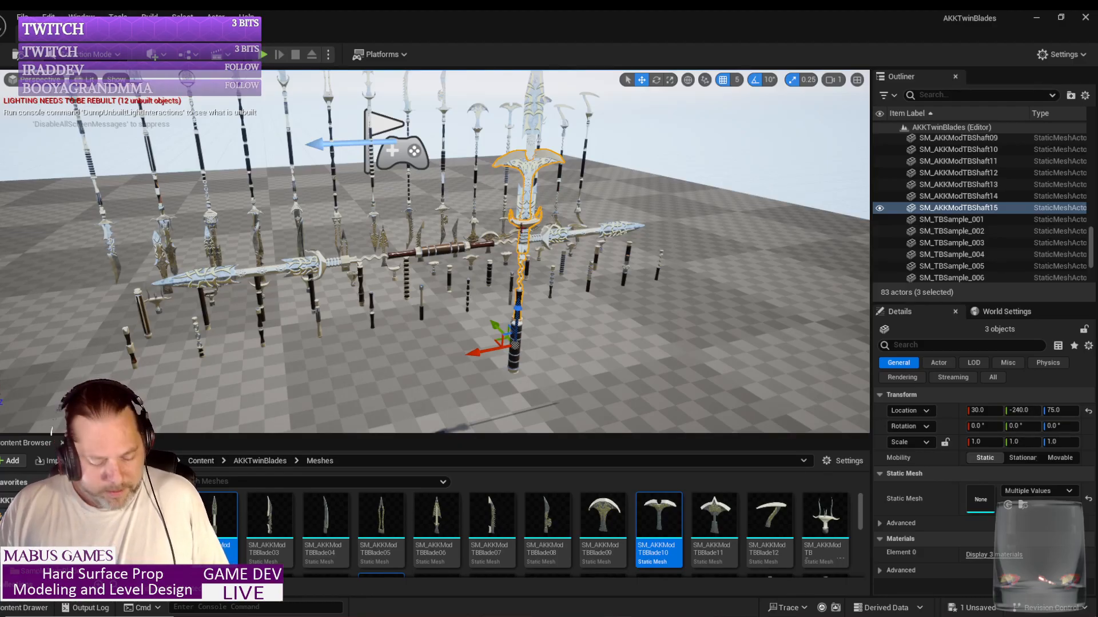
pyautogui.press('e')
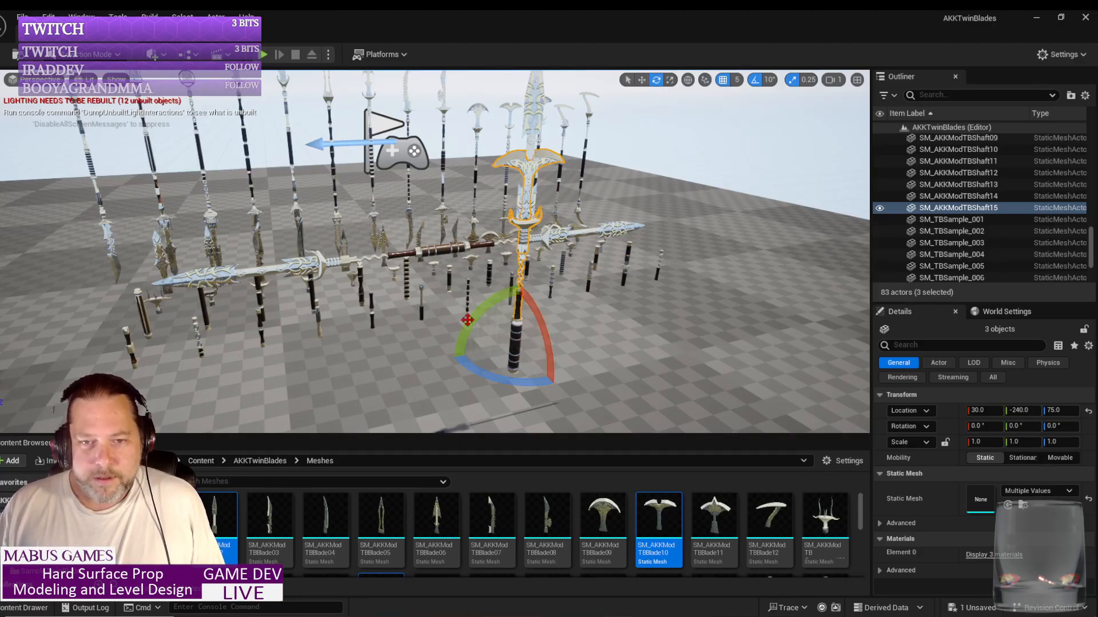
pyautogui.keyDown('alt'); pyautogui.moveTo(466, 320); pyautogui.dragTo(572, 350); pyautogui.keyUp('alt')
pyautogui.click(548, 158)
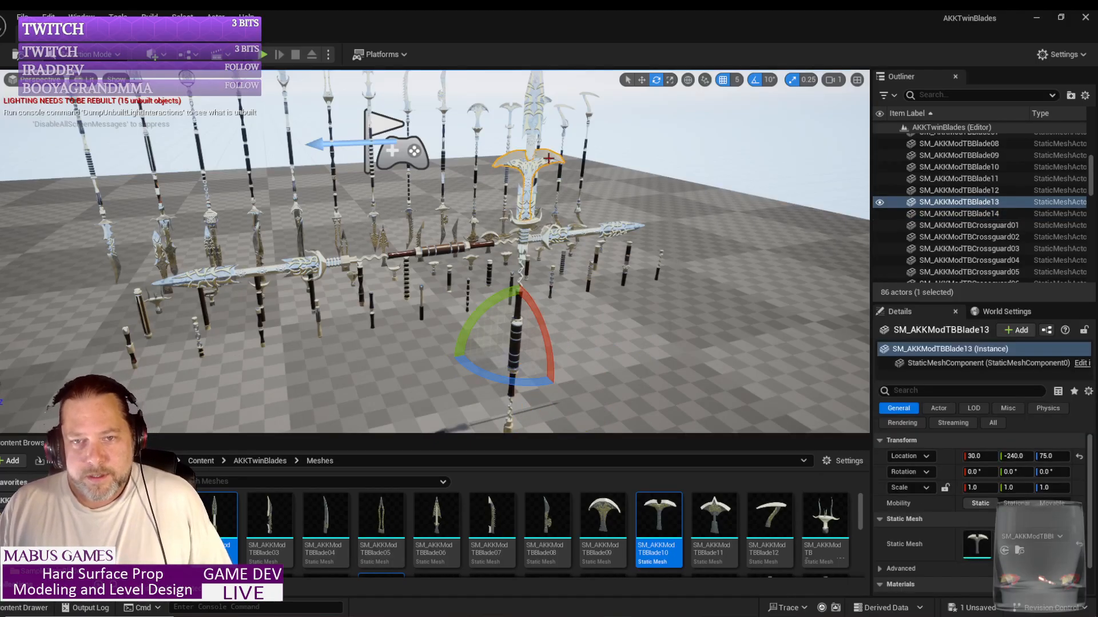
pyautogui.press('Delete')
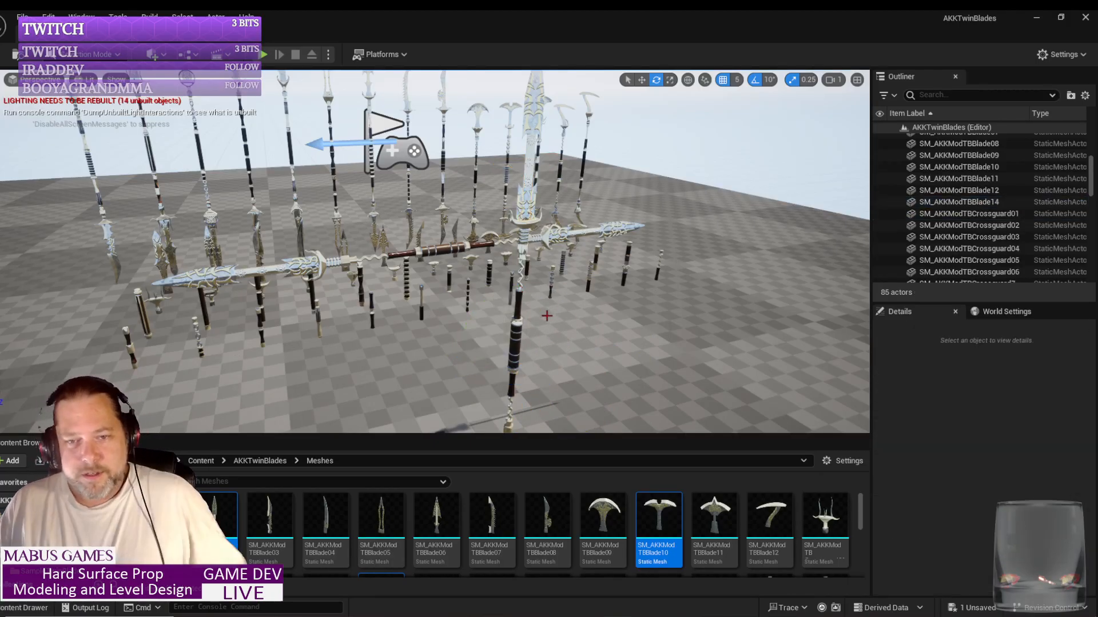
# - Group all seven pieces of the second double-ended weapon and rotate the group so it lies horizontally
pyautogui.moveTo(557, 299); pyautogui.dragTo(557, 343, button='right')
pyautogui.click(506, 346)
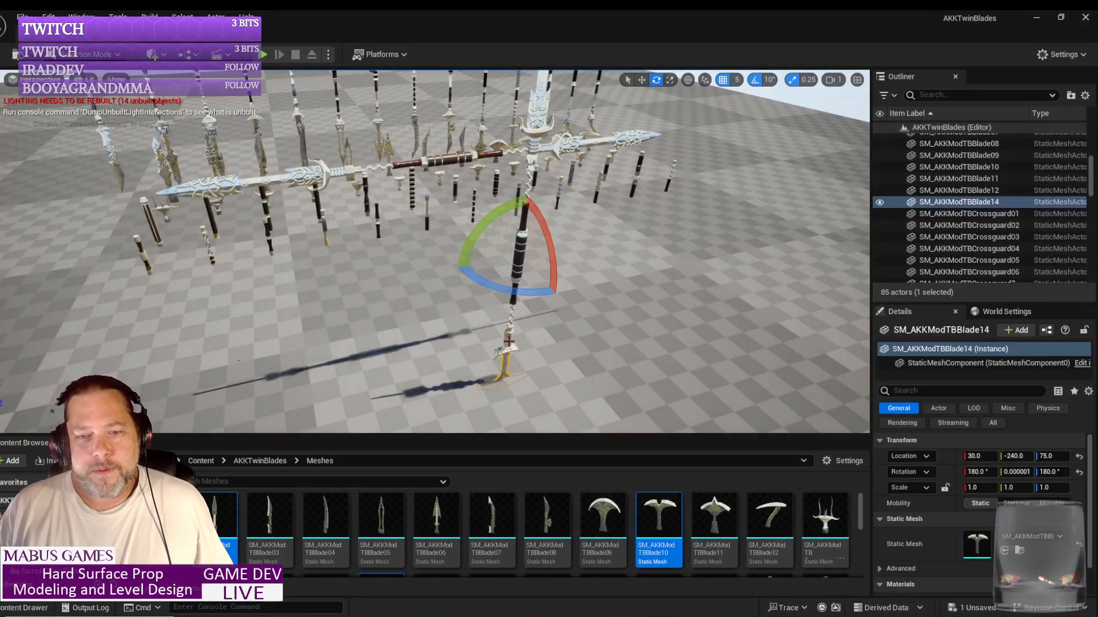
pyautogui.keyDown('ctrl'); pyautogui.click(521, 245); pyautogui.keyUp('ctrl')
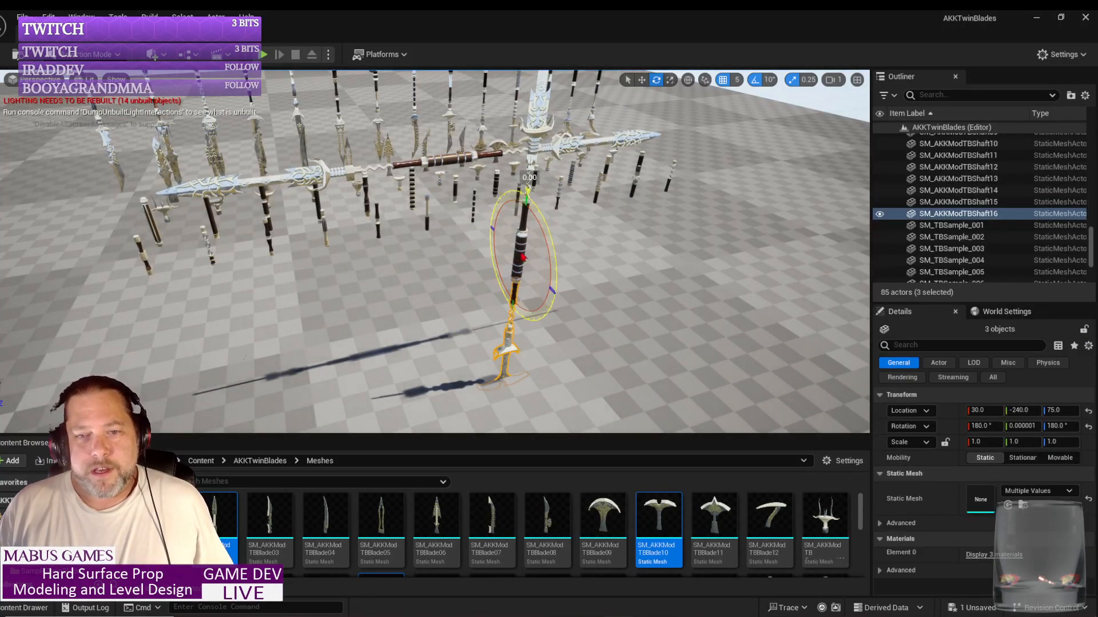
pyautogui.keyDown('ctrl'); pyautogui.click(532, 153); pyautogui.keyUp('ctrl')
pyautogui.keyDown('ctrl'); pyautogui.click(533, 150); pyautogui.keyUp('ctrl')
pyautogui.keyDown('ctrl'); pyautogui.click(537, 120); pyautogui.keyUp('ctrl')
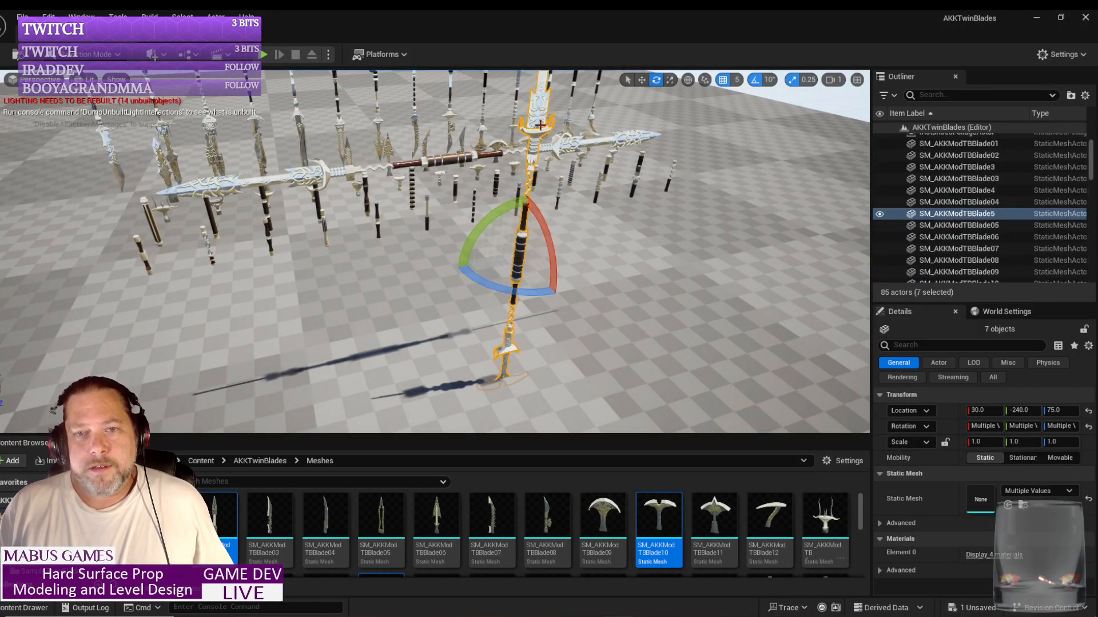
pyautogui.hotkey('ctrl', 'g')
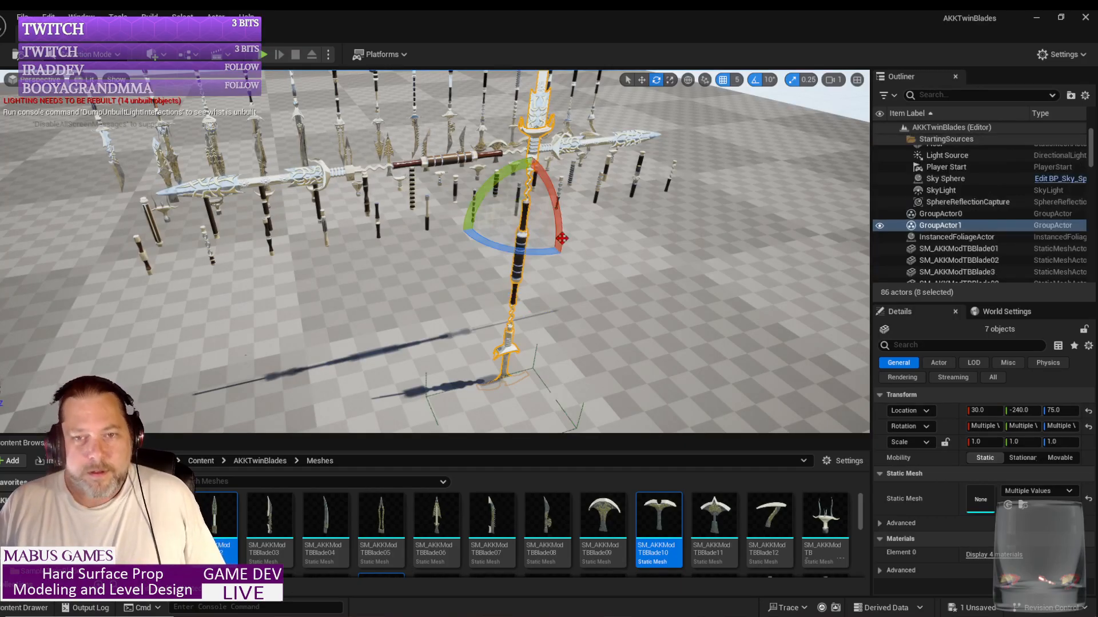
pyautogui.moveTo(498, 179); pyautogui.dragTo(518, 179)
# - Move the second twin blade to X about 47.28, position it alongside the first horizontal twin blade, and deselect it
pyautogui.press('w')
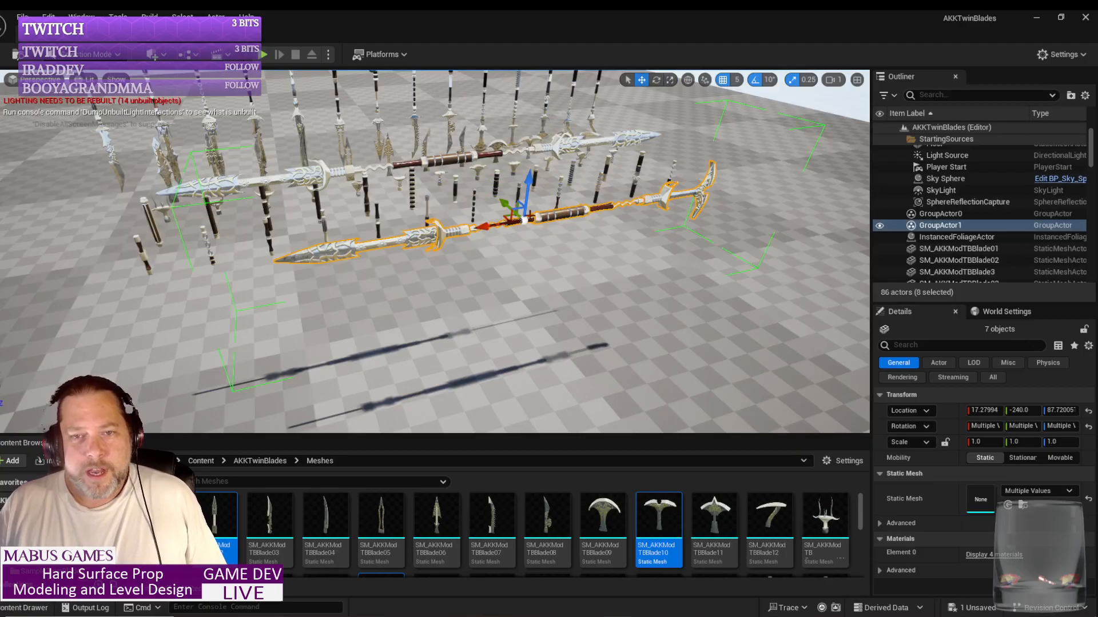
pyautogui.moveTo(496, 224); pyautogui.dragTo(398, 235)
pyautogui.moveTo(483, 299)
pyautogui.mouseDown(button='right')
pyautogui.moveTo(457, 291)
pyautogui.moveTo(555, 315)
pyautogui.moveTo(478, 298)
pyautogui.mouseUp(button='right')
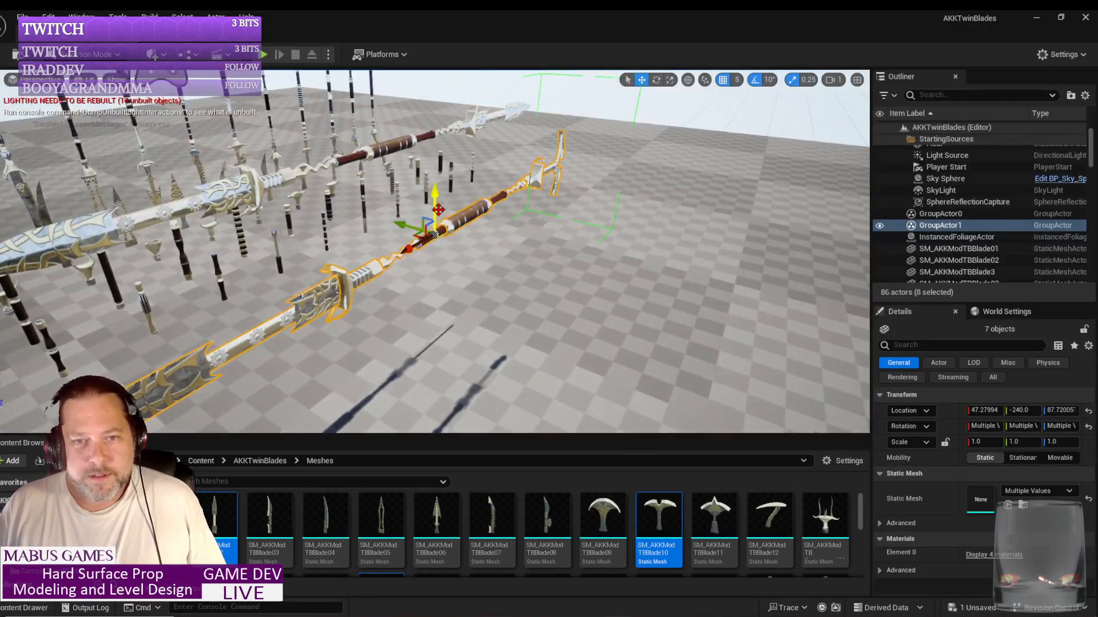
pyautogui.moveTo(437, 191); pyautogui.dragTo(361, 234)
pyautogui.moveTo(459, 292); pyautogui.dragTo(343, 304, button='right')
pyautogui.press('Escape')
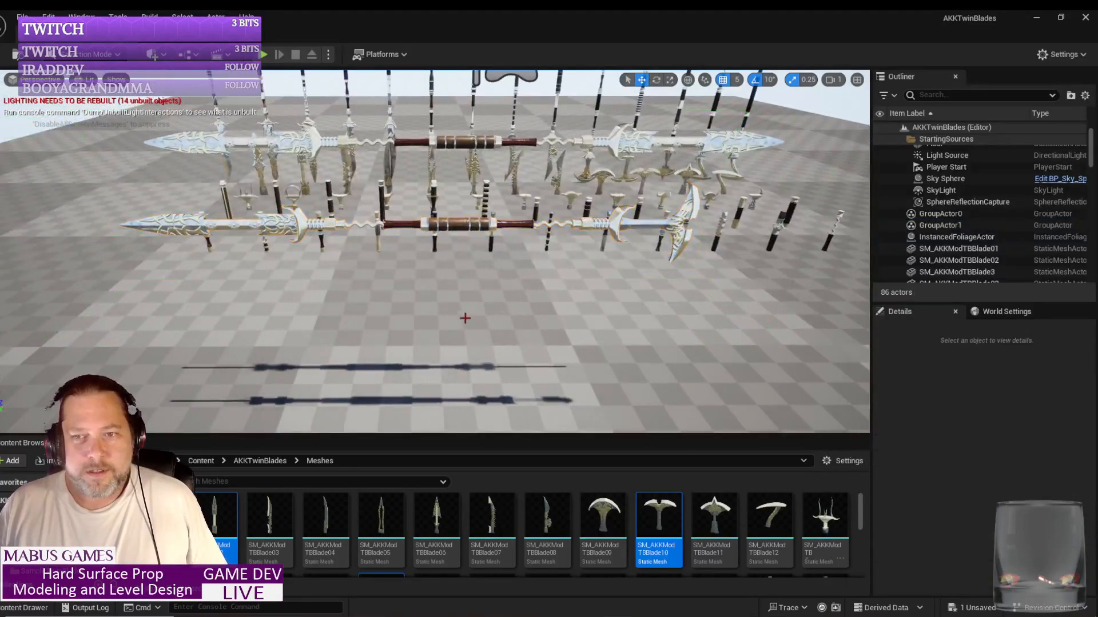
# - Examine the two assembled twin blades from the front and side together with the rows of modular parts
pyautogui.moveTo(482, 319); pyautogui.dragTo(474, 420)
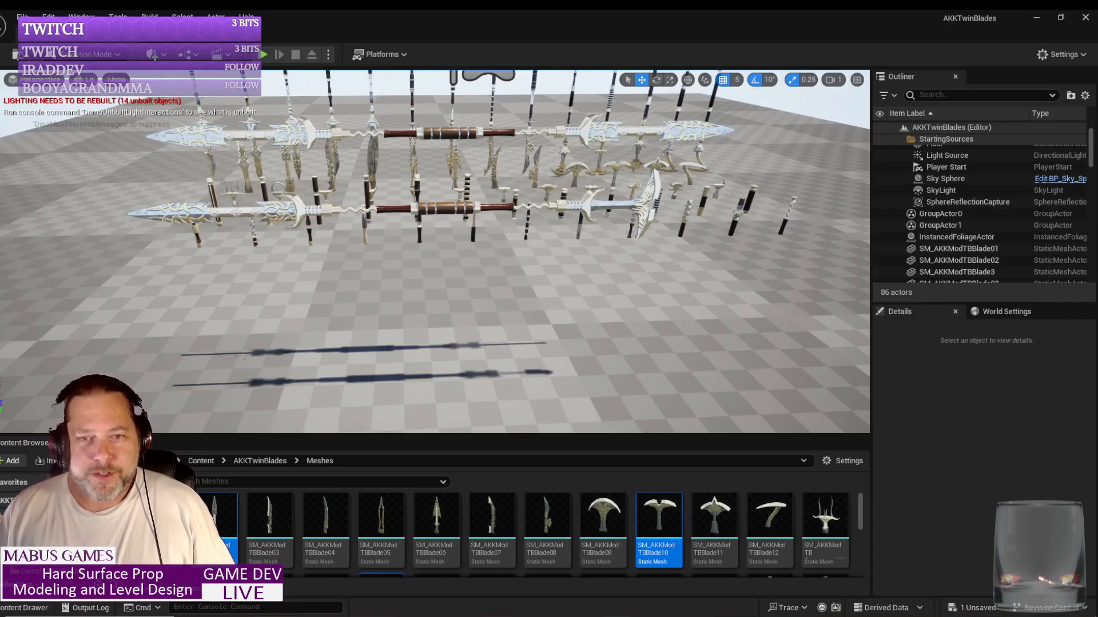
pyautogui.scroll(4, 382, 263)
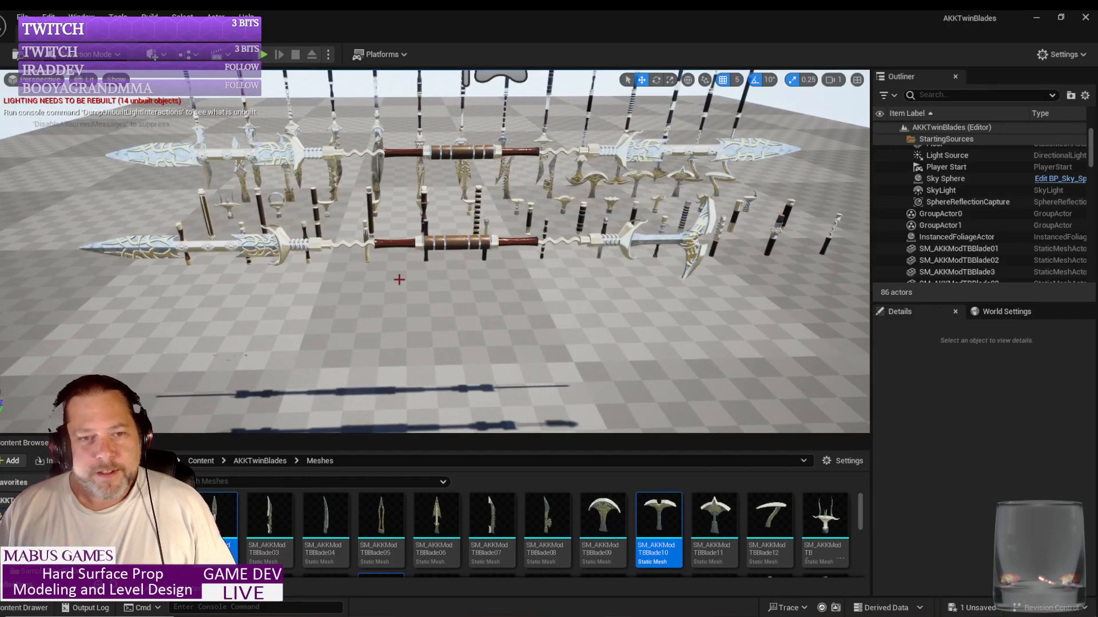
pyautogui.moveTo(399, 280); pyautogui.dragTo(463, 251)
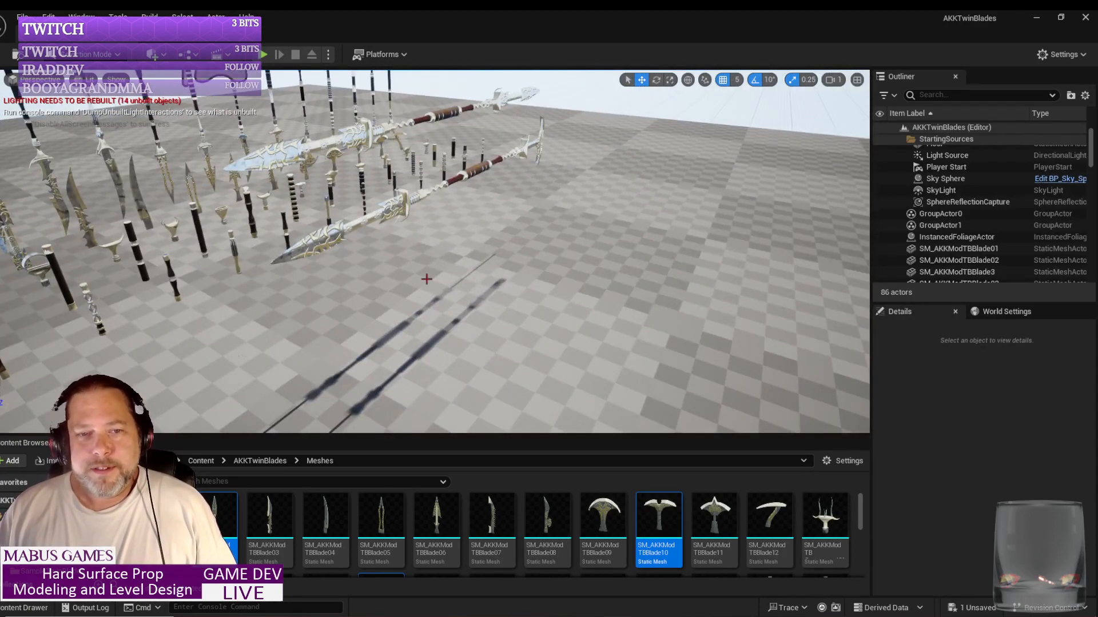
pyautogui.moveTo(426, 279); pyautogui.dragTo(421, 284, button='right')
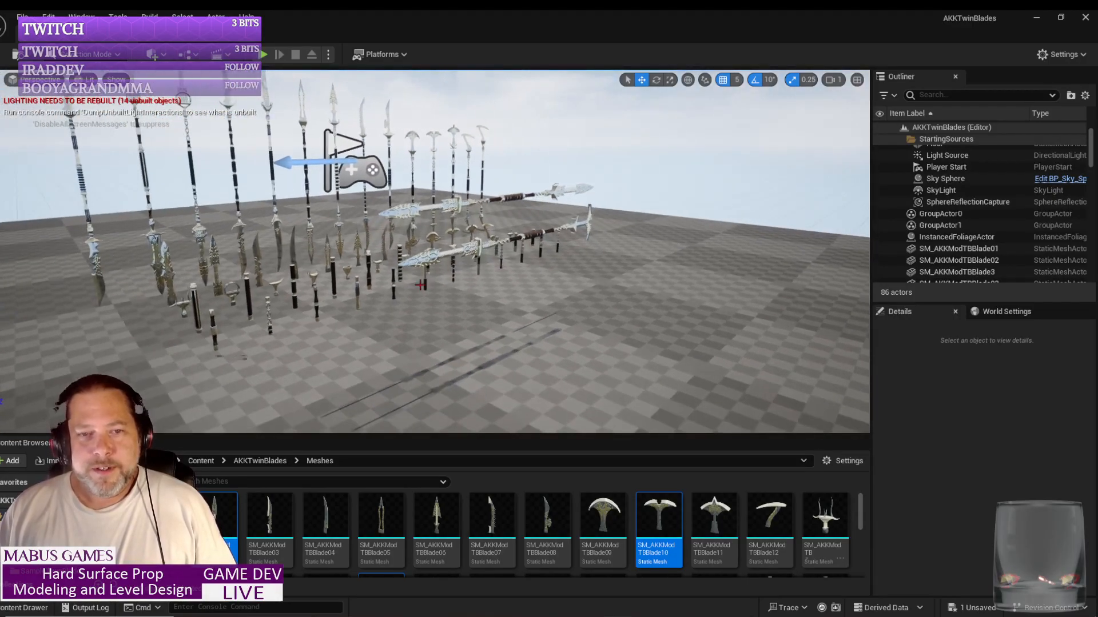
# - Switch to Modo and select the four lower-end vertices of the third staff's shaft
pyautogui.hotkey('alt', 'Tab')
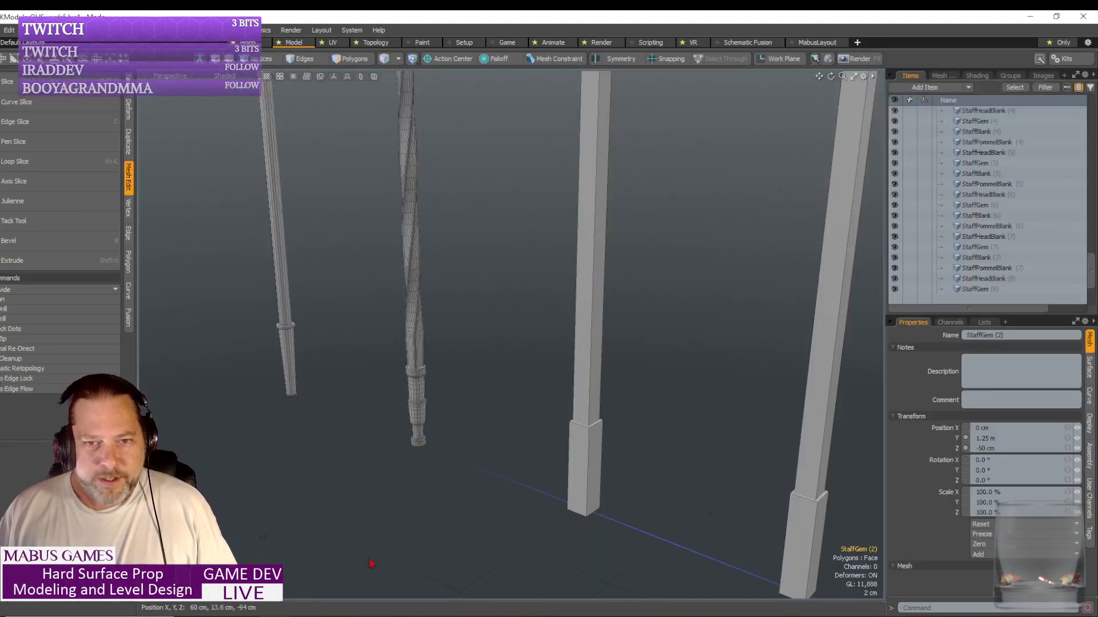
pyautogui.keyDown('alt'); pyautogui.moveTo(480, 358); pyautogui.dragTo(508, 327); pyautogui.keyUp('alt')
pyautogui.press('a')
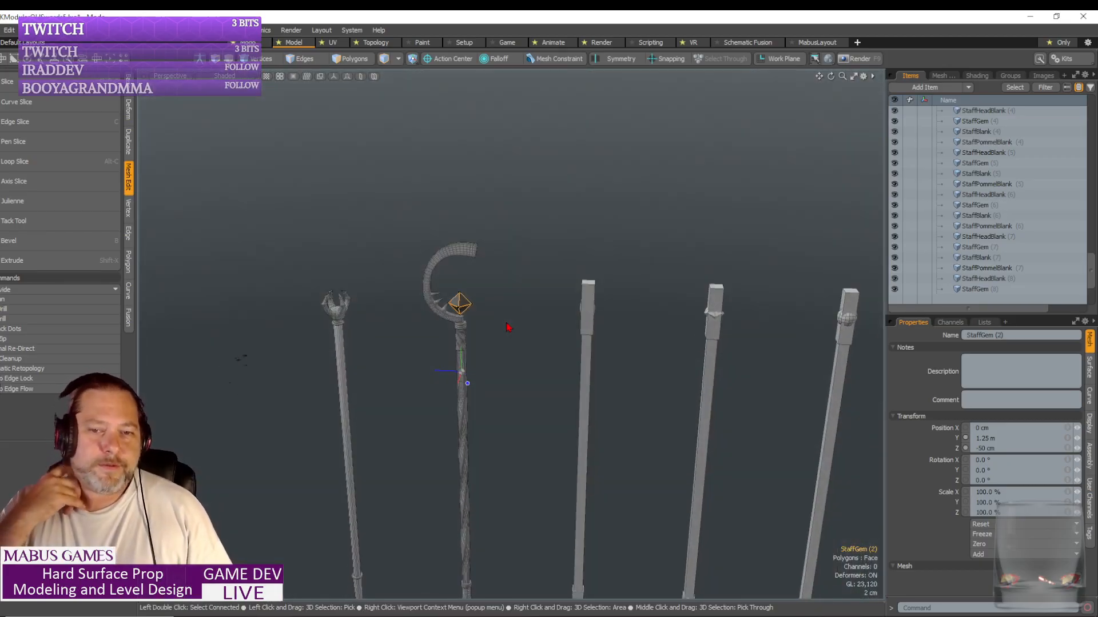
pyautogui.scroll(2, 508, 327)
pyautogui.keyDown('alt'); pyautogui.moveTo(508, 328); pyautogui.dragTo(571, 299); pyautogui.keyUp('alt')
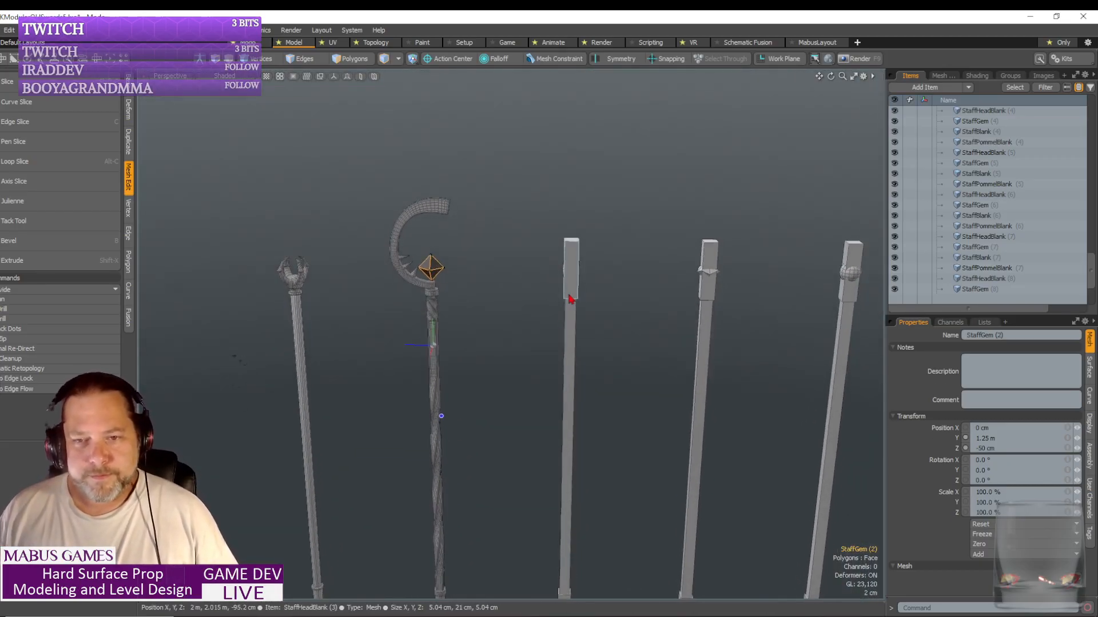
pyautogui.click(576, 295)
pyautogui.scroll(3, 578, 311)
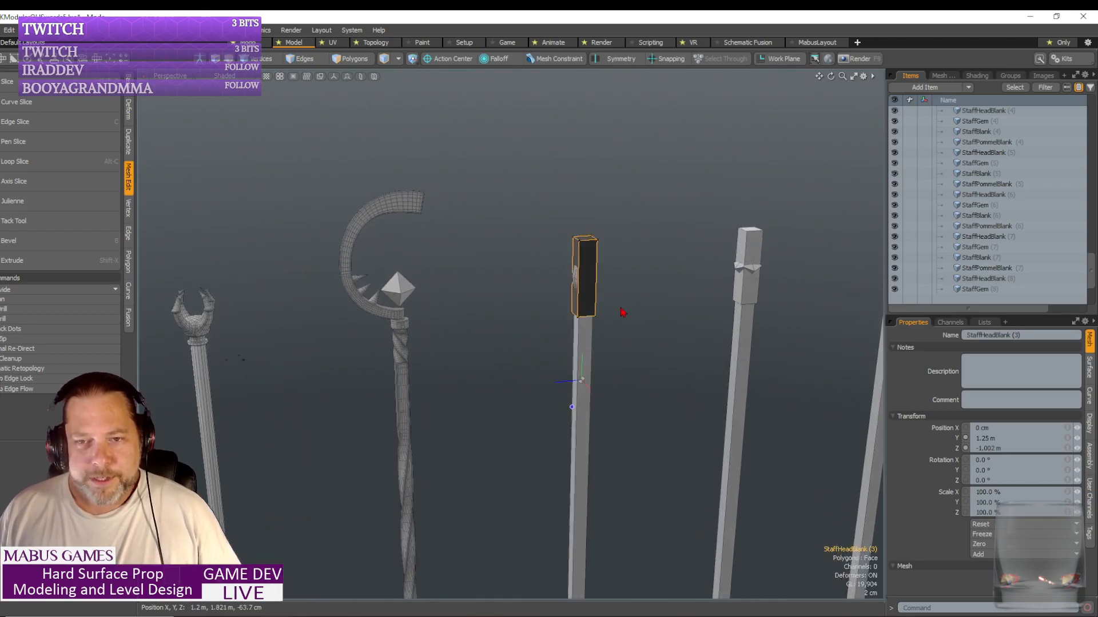
pyautogui.keyDown('alt'); pyautogui.moveTo(626, 309); pyautogui.dragTo(607, 322); pyautogui.keyUp('alt')
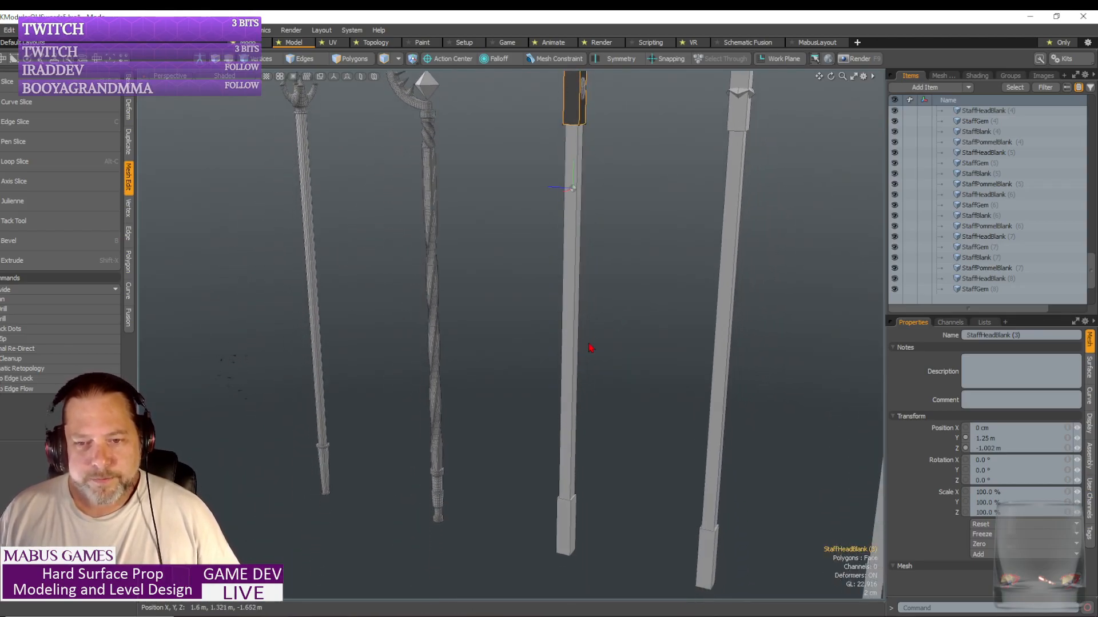
pyautogui.click(566, 394)
pyautogui.click(267, 58)
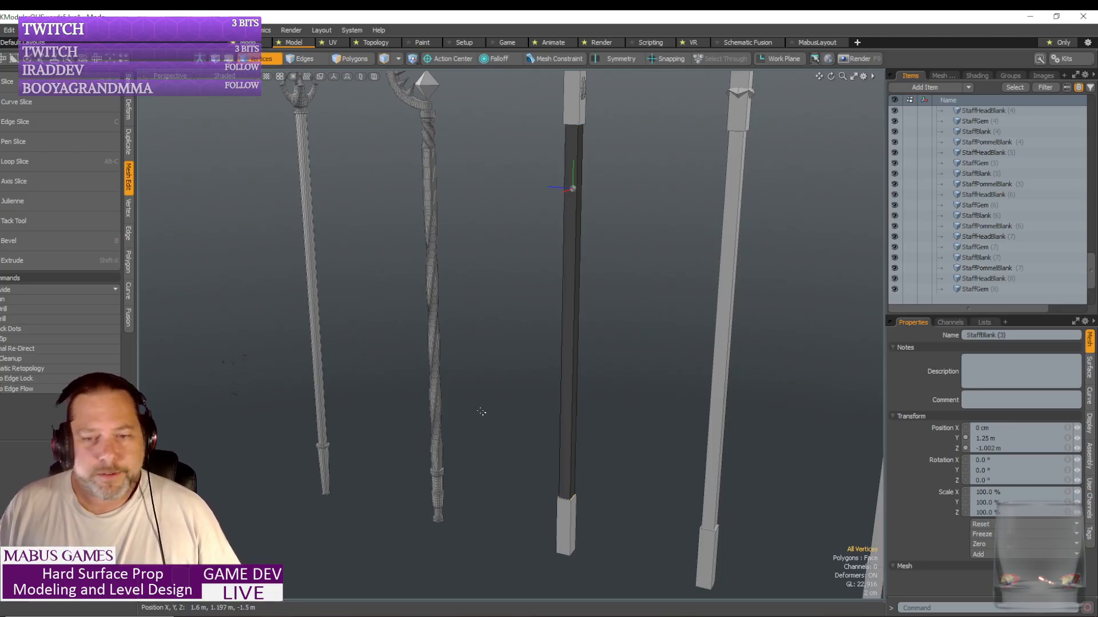
pyautogui.moveTo(508, 442); pyautogui.dragTo(629, 537, button='middle')
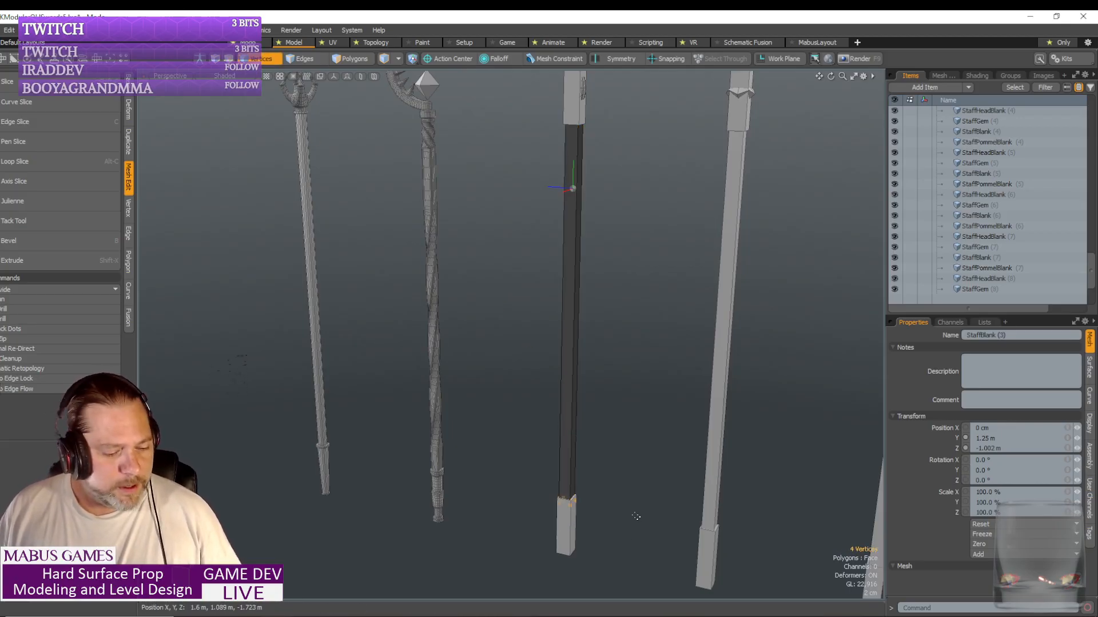
# - Scale the four lower-end vertices of the third staff's shaft to 75% in X
pyautogui.press('r')
pyautogui.keyDown('alt'); pyautogui.moveTo(639, 523); pyautogui.dragTo(621, 484); pyautogui.keyUp('alt')
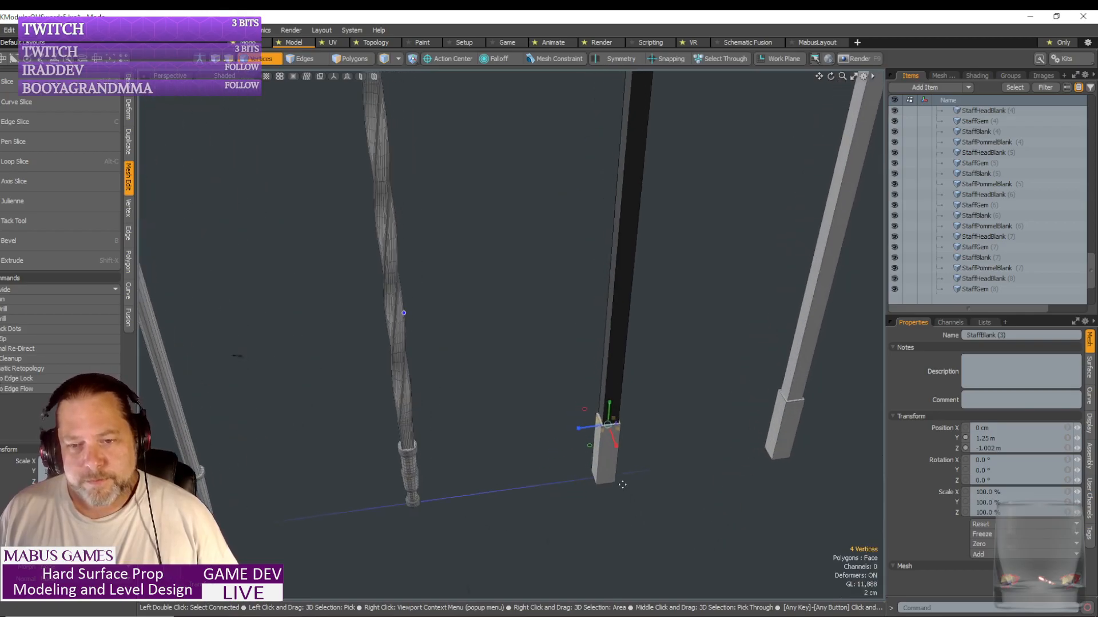
pyautogui.scroll(3, 621, 483)
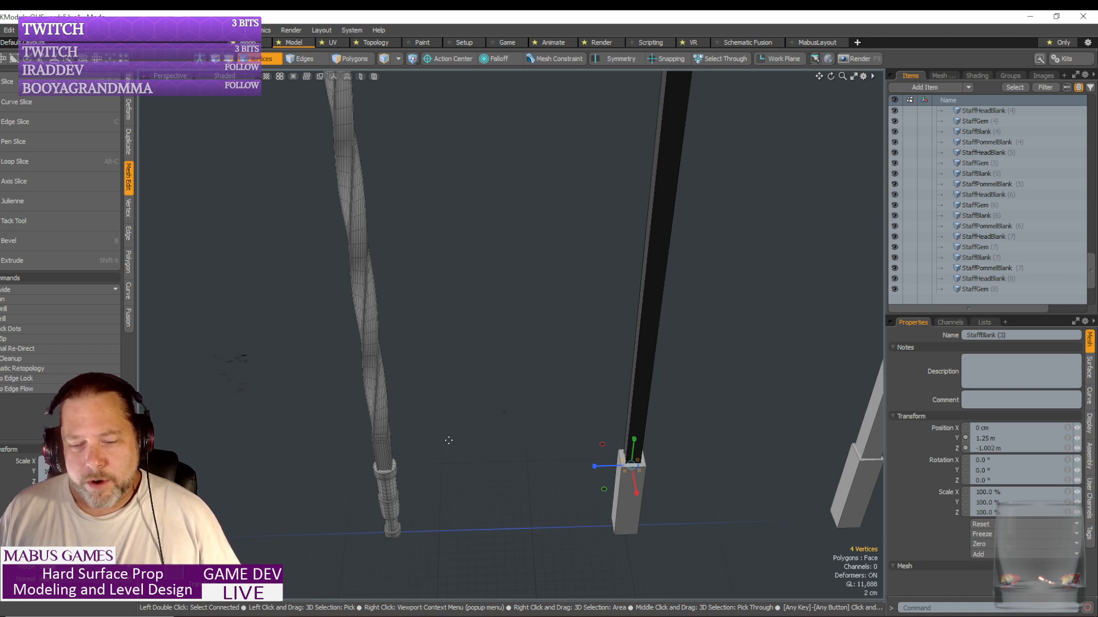
pyautogui.hotkey('shift', 'a')
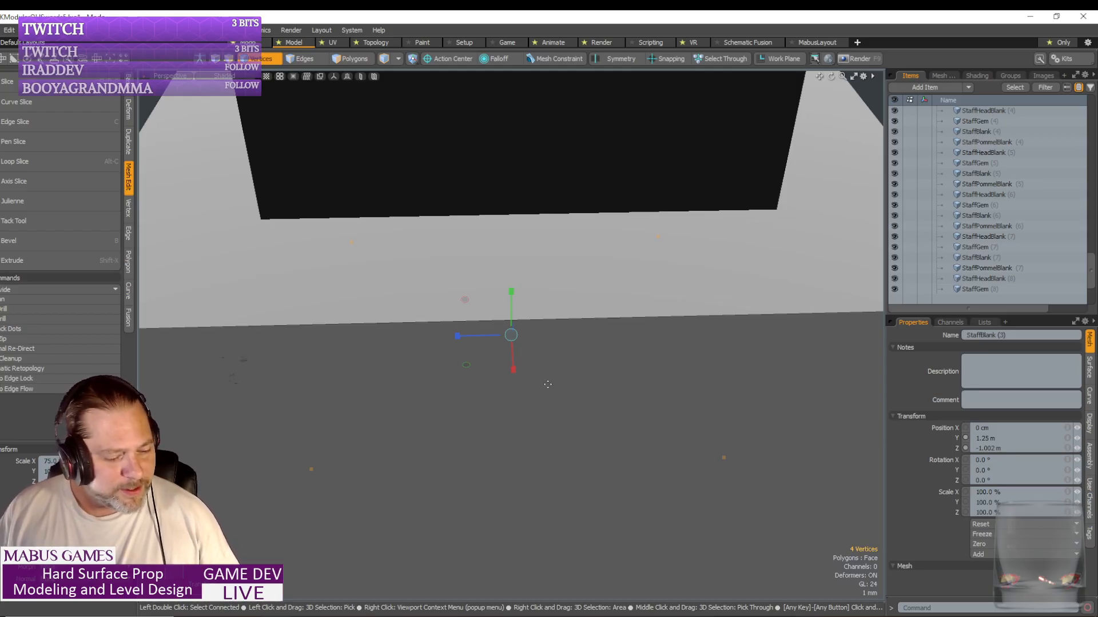
pyautogui.scroll(-10, 548, 384)
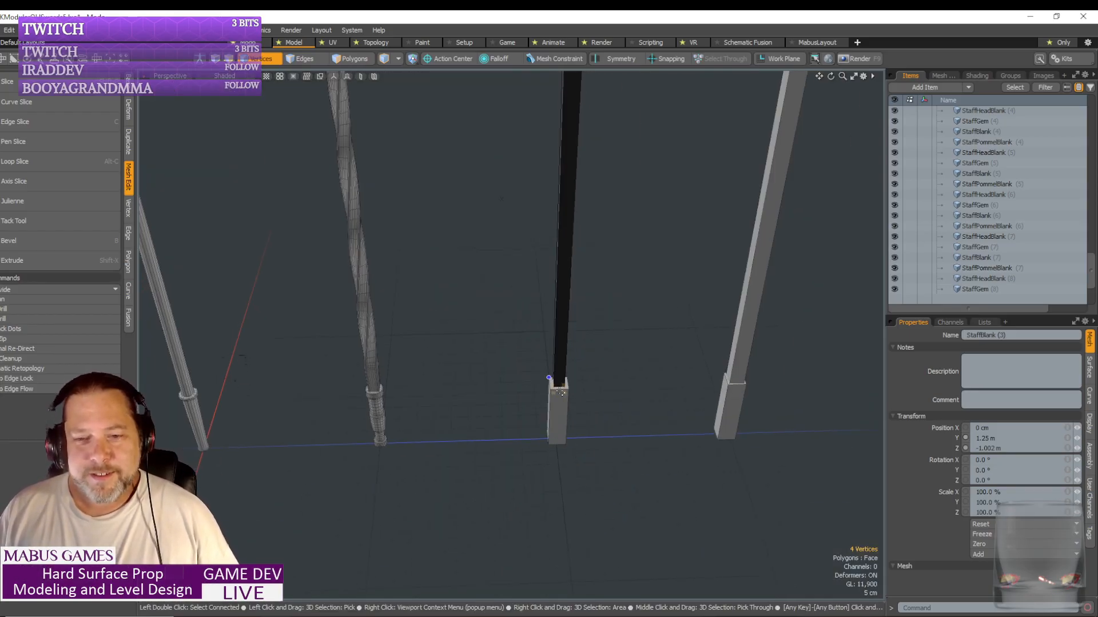
# - Examine the third staff's shaft end and pommel blank against the neighbouring staffs
pyautogui.scroll(-6, 561, 394)
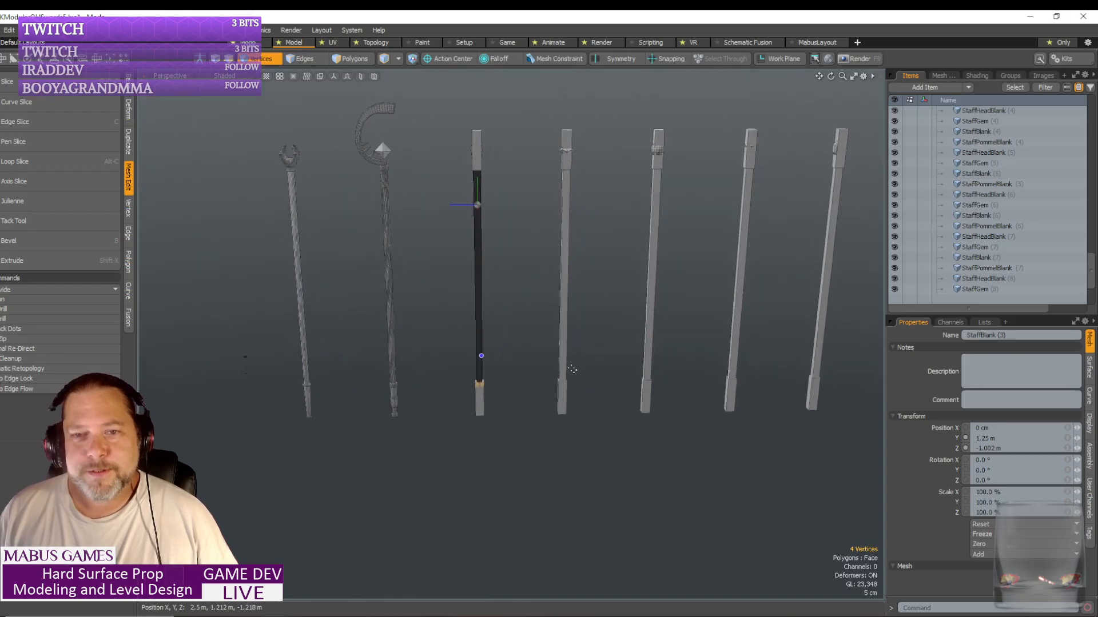
pyautogui.scroll(8, 571, 370)
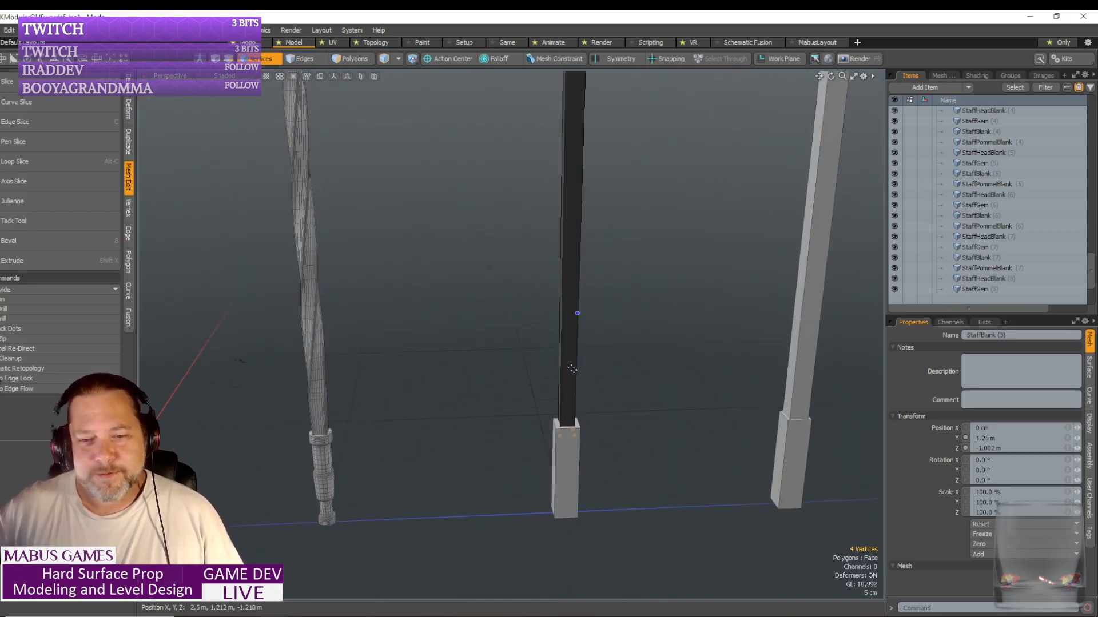
pyautogui.scroll(6, 572, 369)
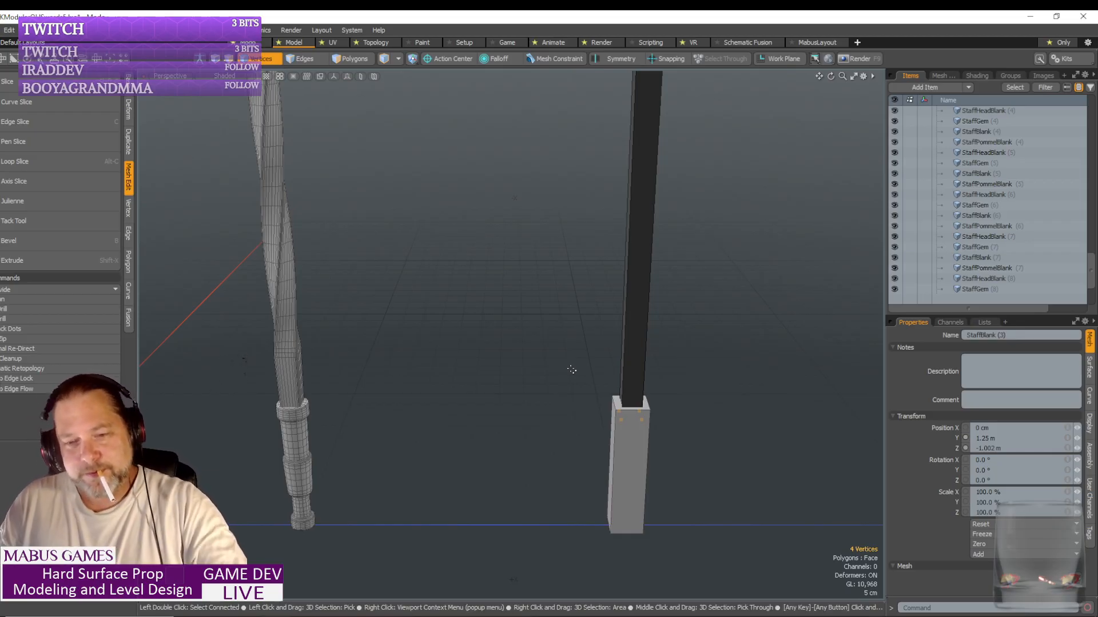
pyautogui.keyDown('alt'); pyautogui.moveTo(572, 370); pyautogui.dragTo(711, 419); pyautogui.keyUp('alt')
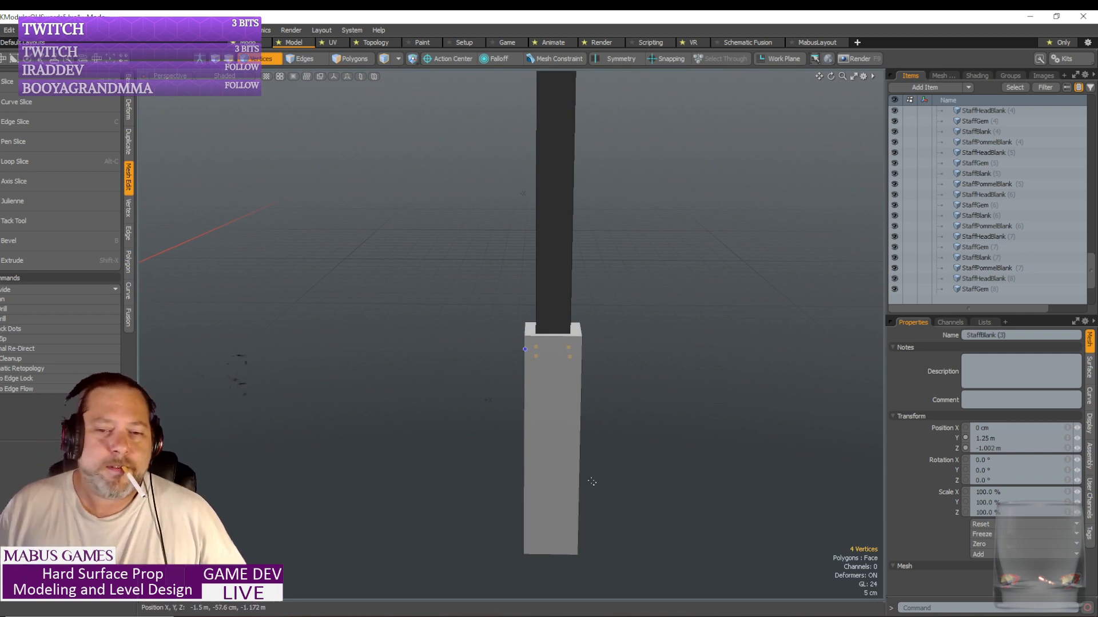
pyautogui.keyDown('alt'); pyautogui.moveTo(590, 480); pyautogui.dragTo(523, 324); pyautogui.keyUp('alt')
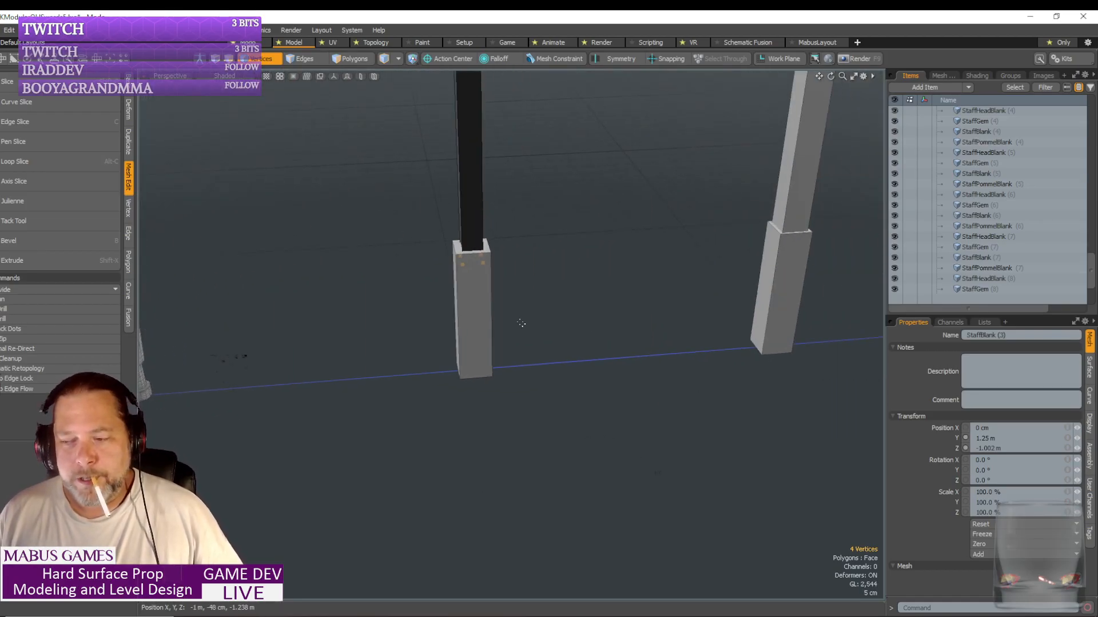
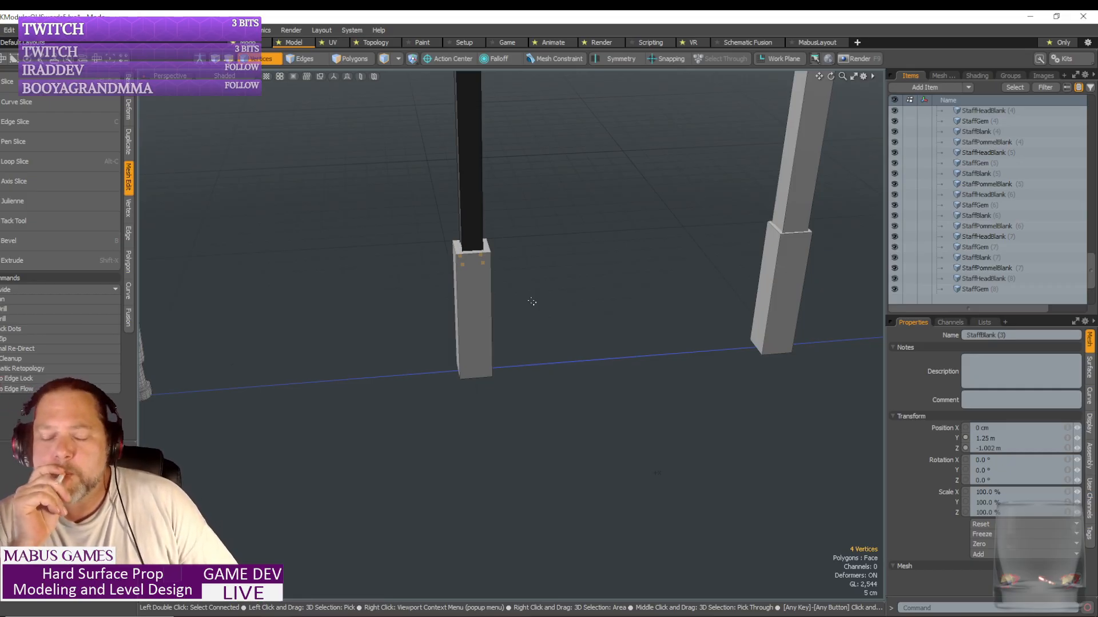
pyautogui.keyDown('alt'); pyautogui.moveTo(532, 302); pyautogui.dragTo(527, 303); pyautogui.keyUp('alt')
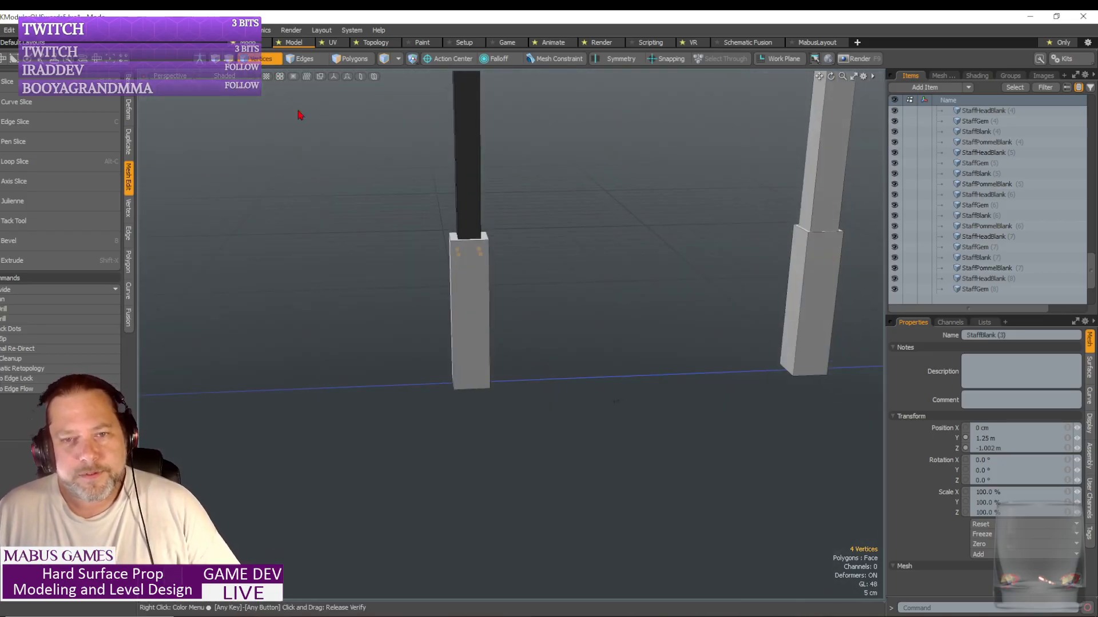
# - Select the third staff's pommel blank and pick the two vertices on one side of its upper end
pyautogui.press('5')
pyautogui.click(479, 299)
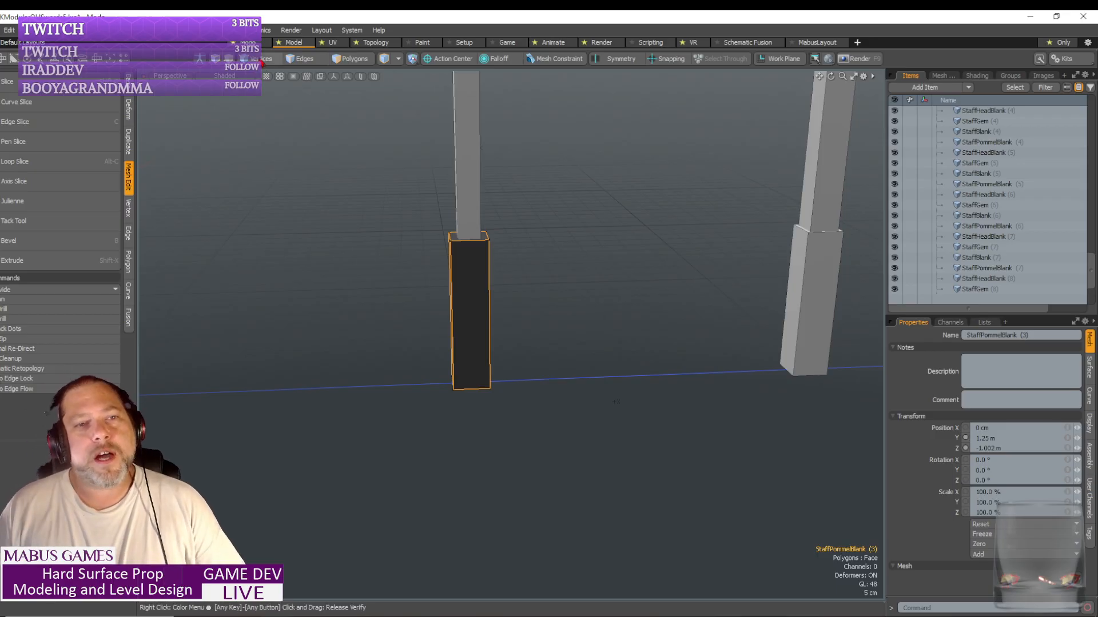
pyautogui.press('1')
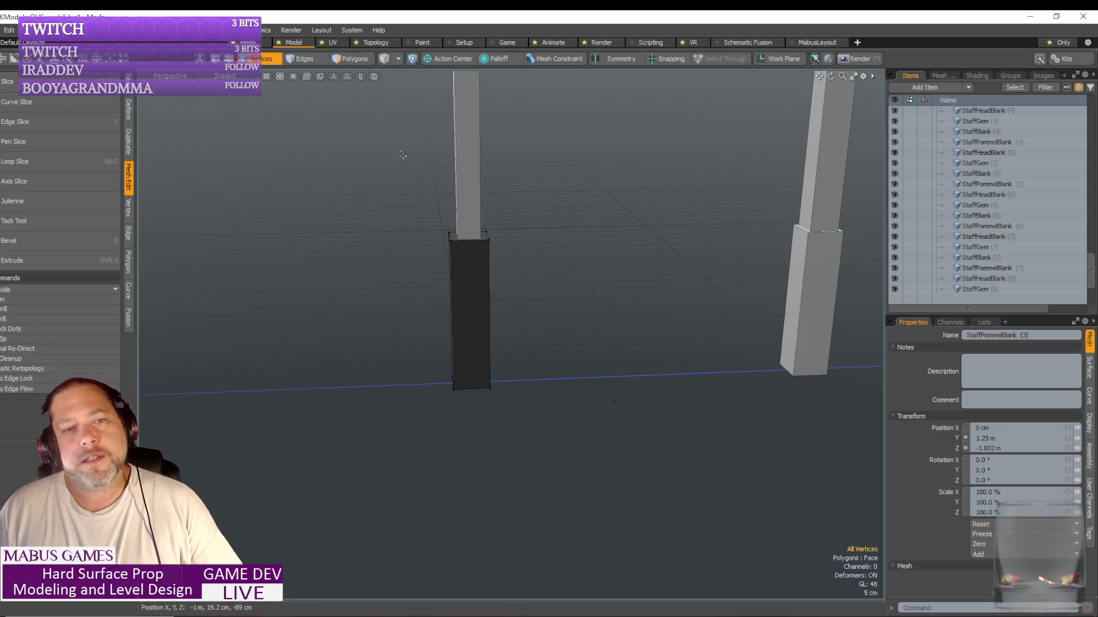
pyautogui.moveTo(462, 189); pyautogui.dragTo(511, 280)
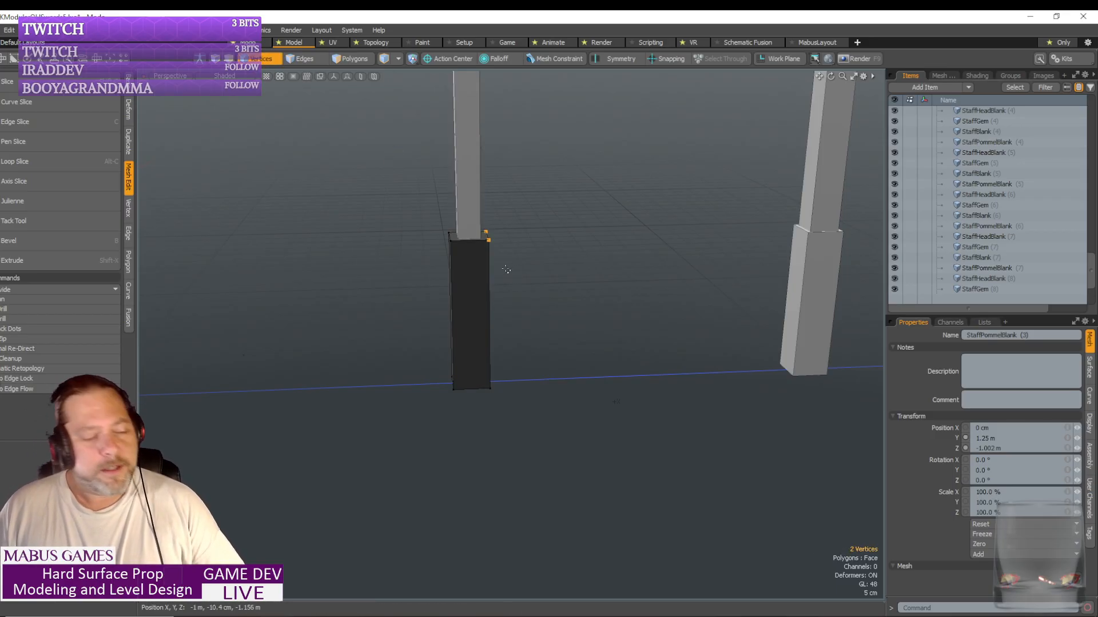
# - Try to raise the two selected upper vertices vertically to give the pommel blank a sloped upper end
pyautogui.press('w')
pyautogui.moveTo(387, 143); pyautogui.dragTo(390, 107)
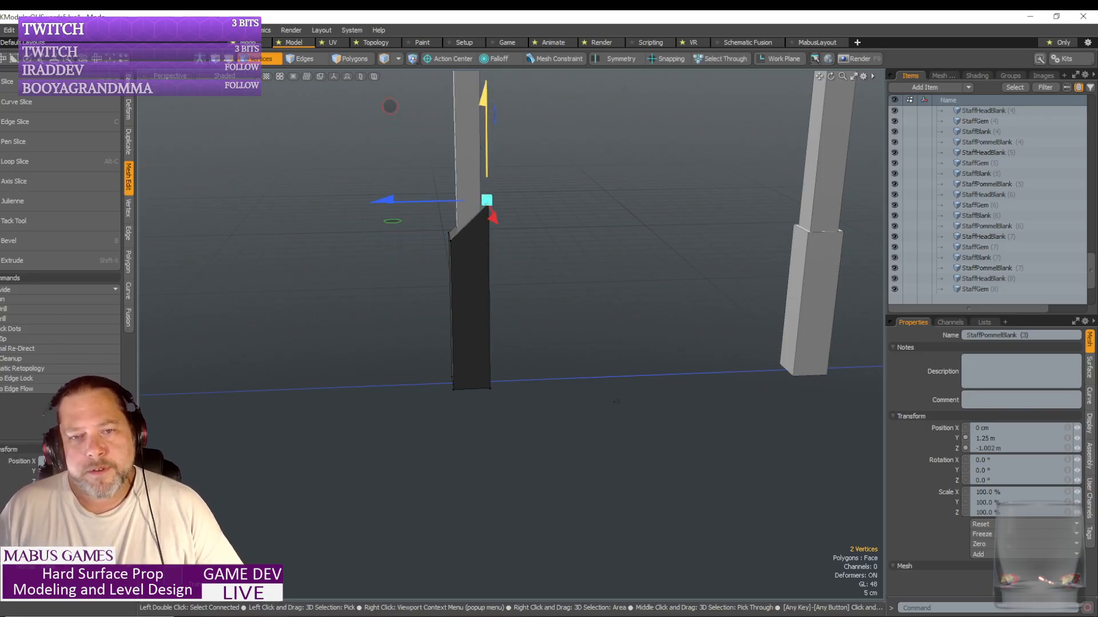
pyautogui.keyDown('alt'); pyautogui.keyDown('shift'); pyautogui.moveTo(496, 85); pyautogui.dragTo(498, 178); pyautogui.keyUp('shift'); pyautogui.keyUp('alt')
pyautogui.scroll(4, 499, 177)
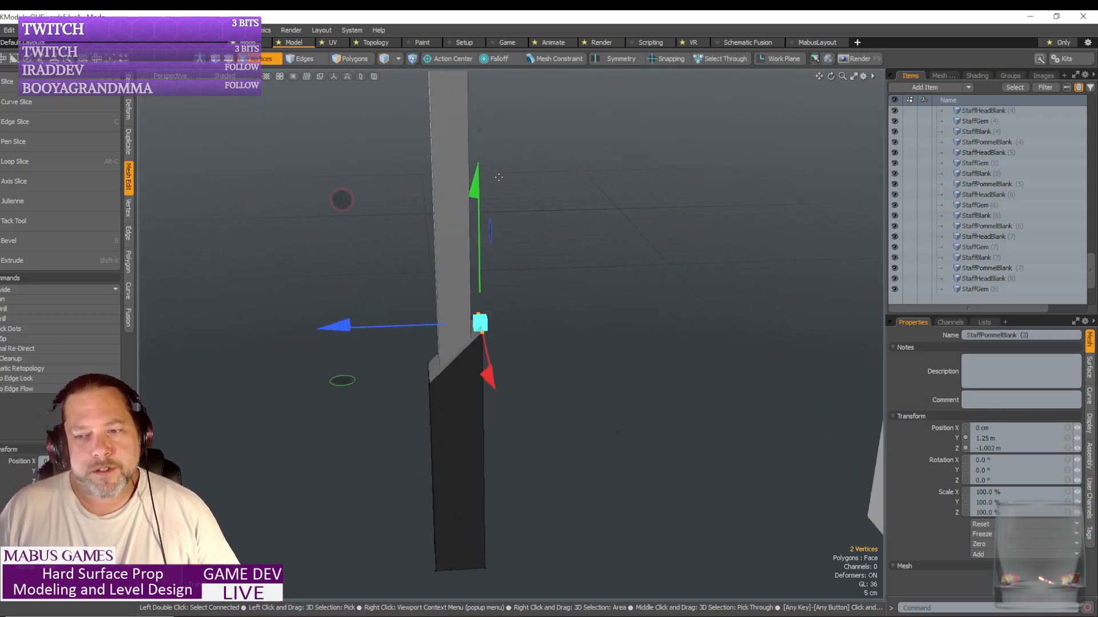
pyautogui.scroll(-5, 499, 178)
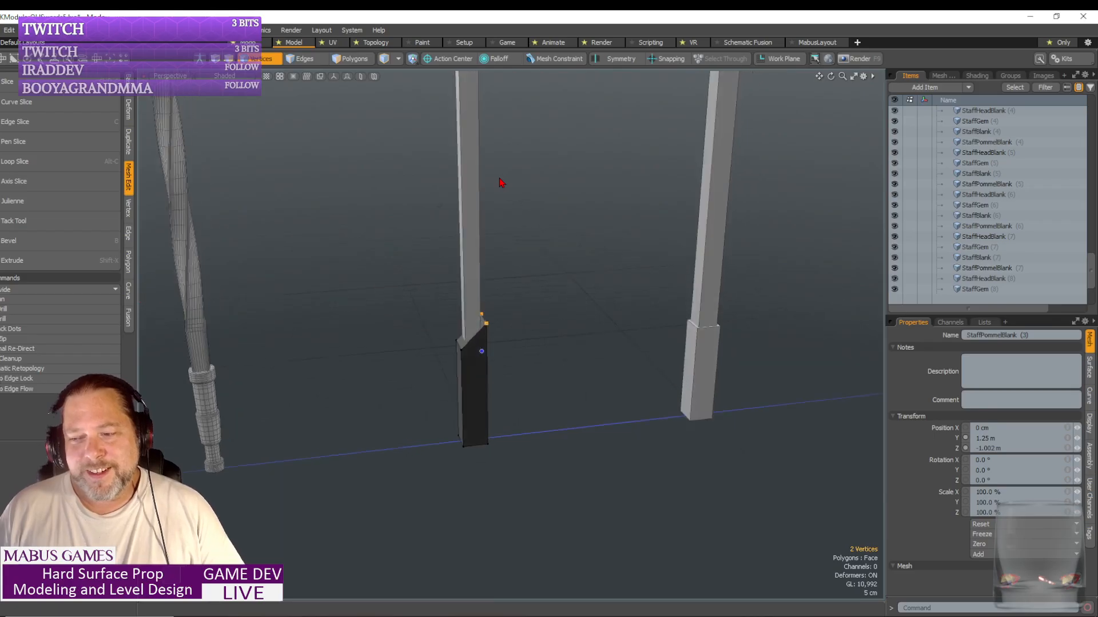
pyautogui.scroll(5, 488, 174)
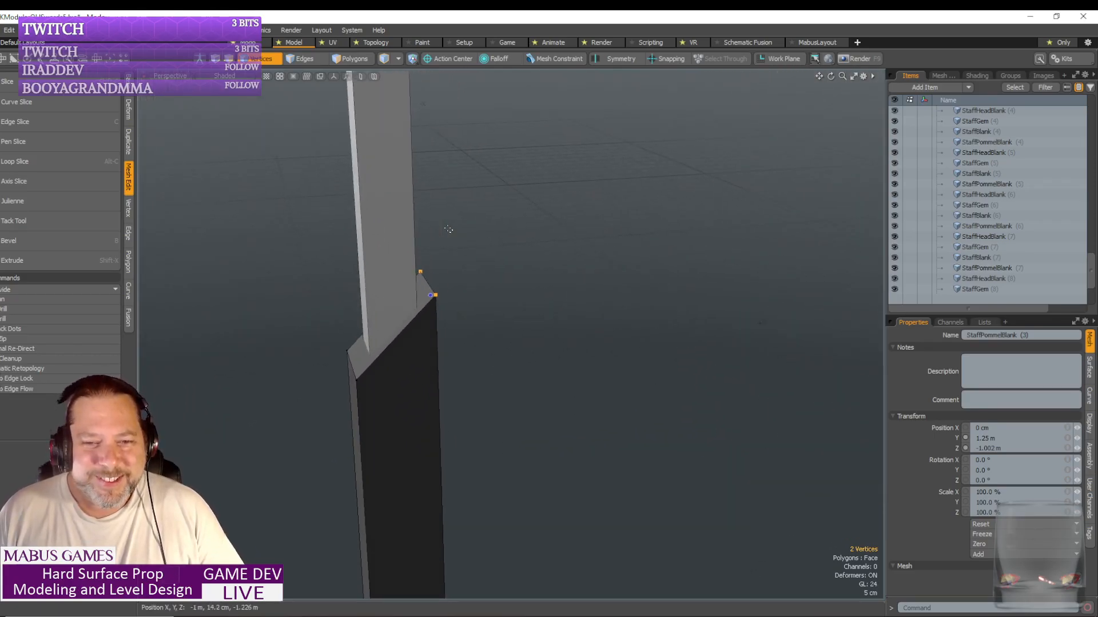
pyautogui.keyDown('alt'); pyautogui.moveTo(448, 231); pyautogui.dragTo(404, 415); pyautogui.keyUp('alt')
pyautogui.scroll(-5, 440, 235)
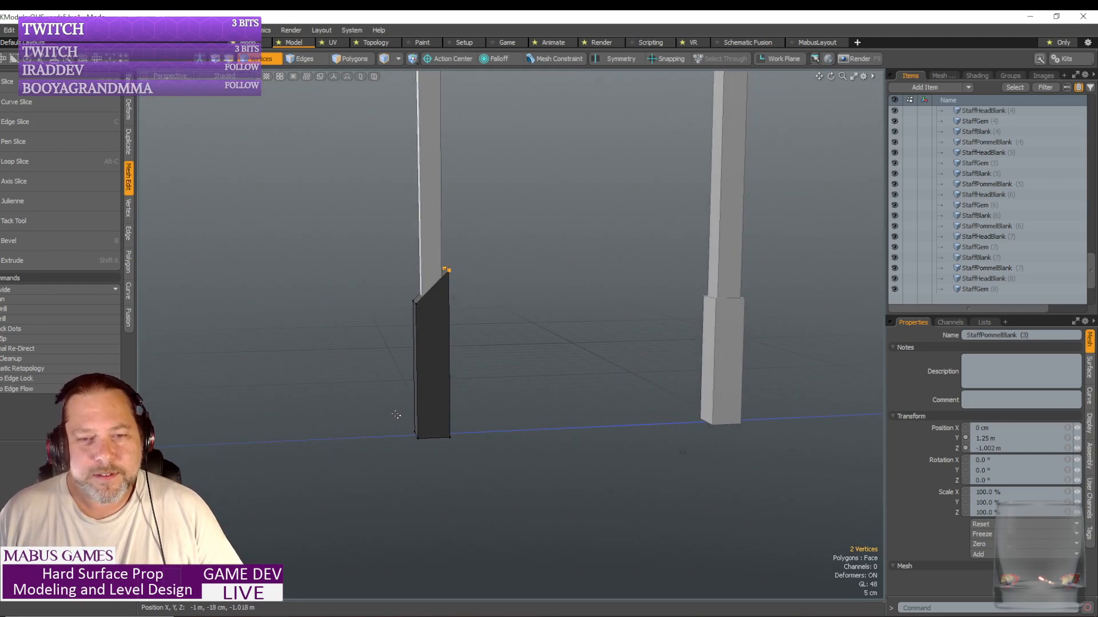
# - Select the four lower-end vertices of the pommel blank and scale them inward in X and Z to taper it
pyautogui.moveTo(387, 414); pyautogui.dragTo(502, 487, button='right')
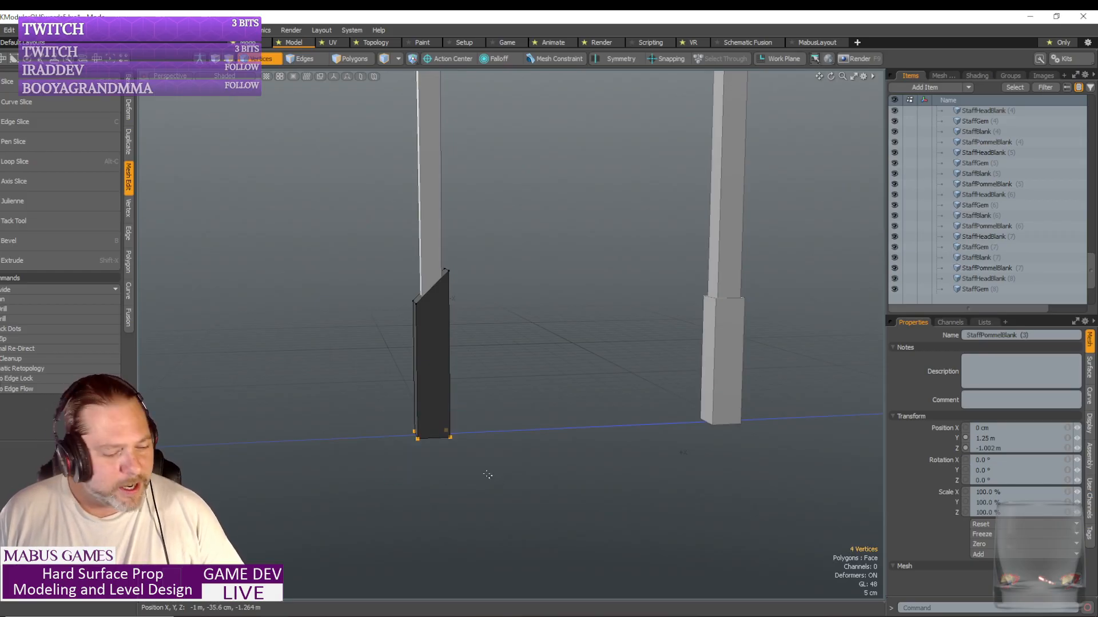
pyautogui.press('r')
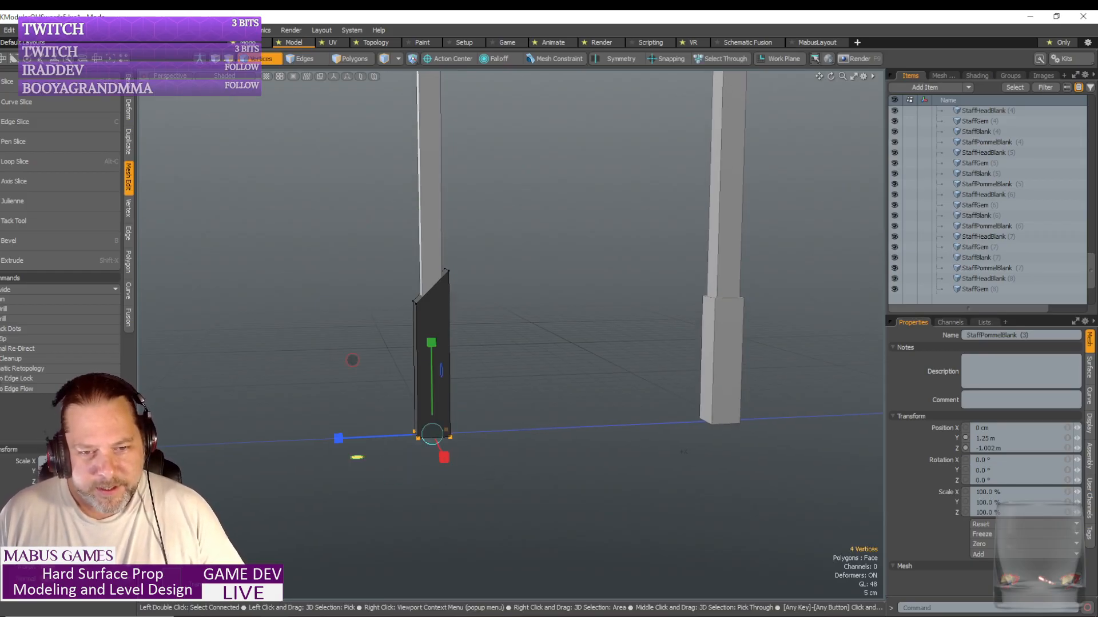
pyautogui.moveTo(357, 457); pyautogui.dragTo(343, 457)
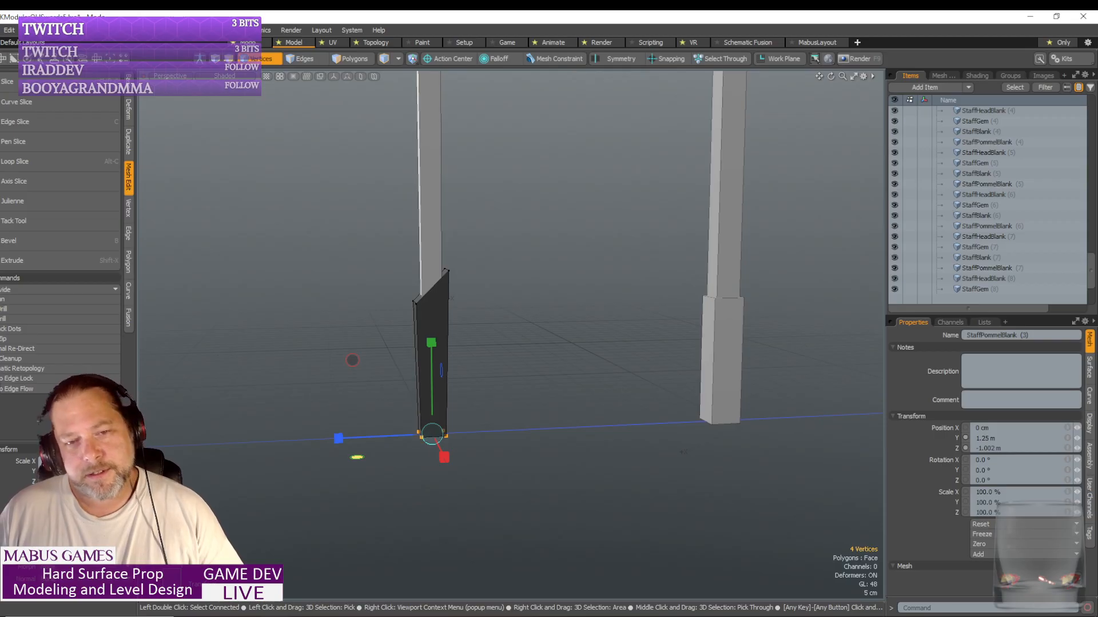
pyautogui.keyDown('ctrl'); pyautogui.keyDown('alt'); pyautogui.moveTo(358, 462); pyautogui.dragTo(367, 443); pyautogui.keyUp('alt'); pyautogui.keyUp('ctrl')
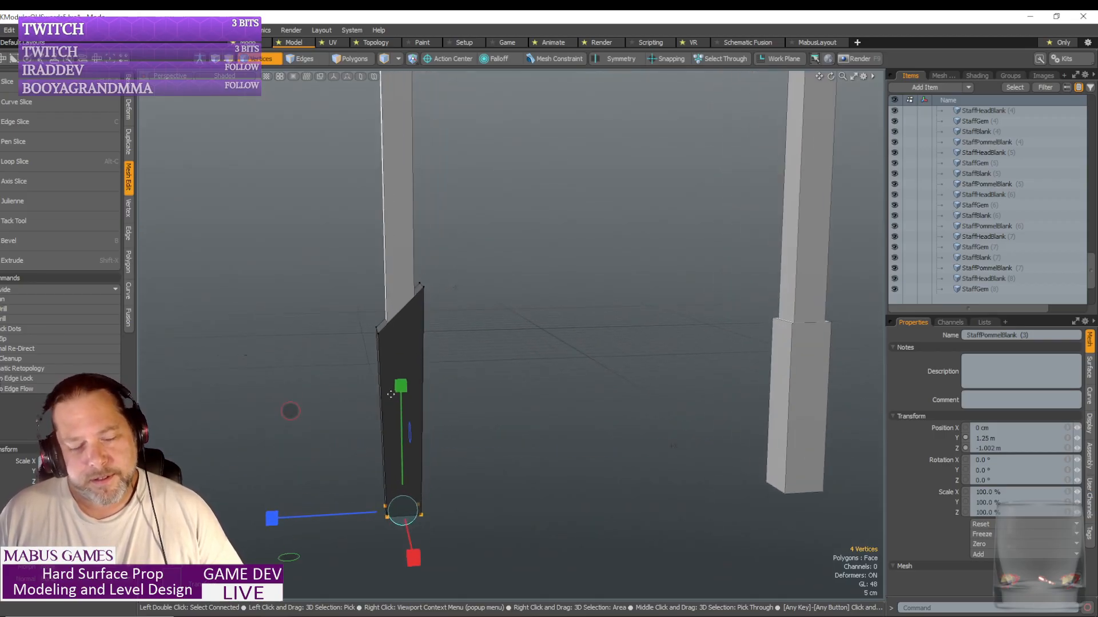
pyautogui.keyDown('ctrl'); pyautogui.keyDown('alt'); pyautogui.moveTo(391, 394); pyautogui.dragTo(410, 316); pyautogui.keyUp('alt'); pyautogui.keyUp('ctrl')
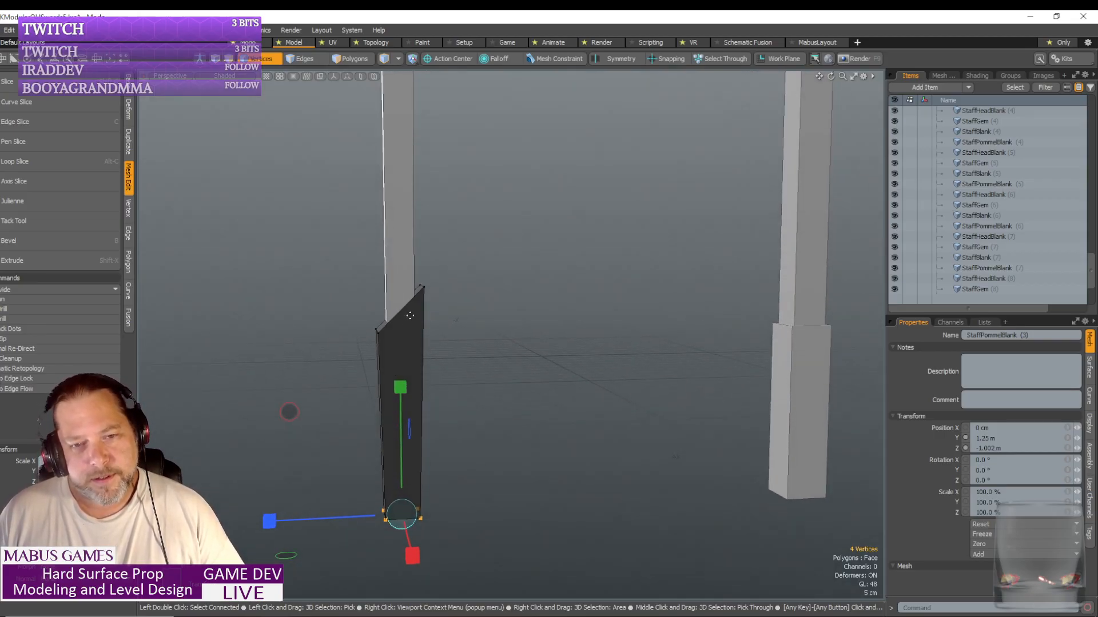
# - Select the pommel blank's four long edges and loop-slice them near the sloped end at 91.5%
pyautogui.click(302, 60)
pyautogui.click(381, 375)
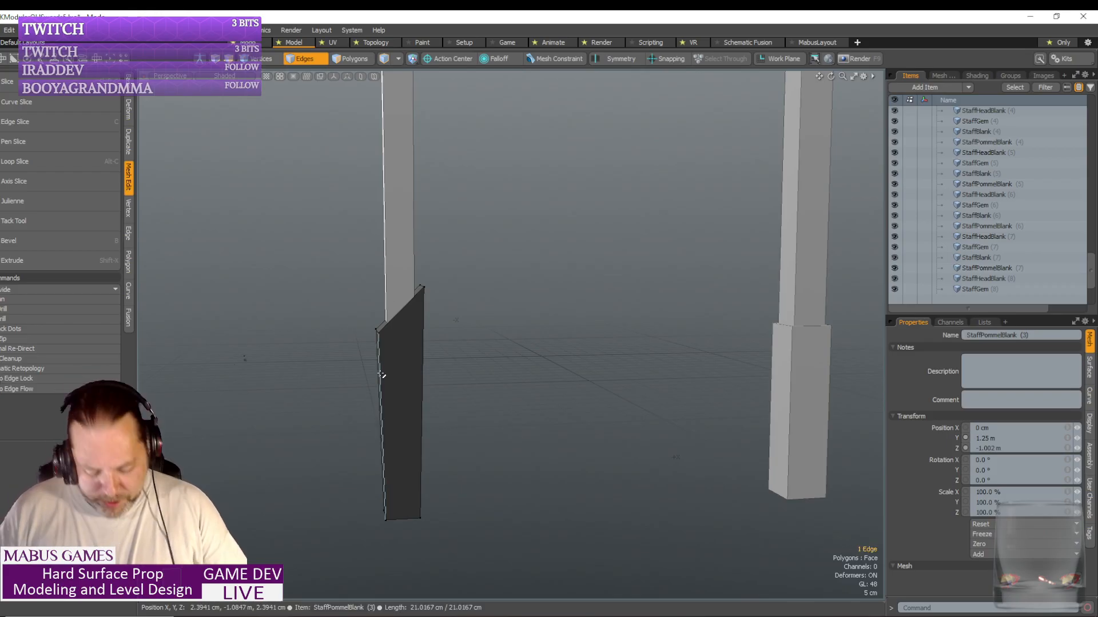
pyautogui.doubleClick(382, 375)
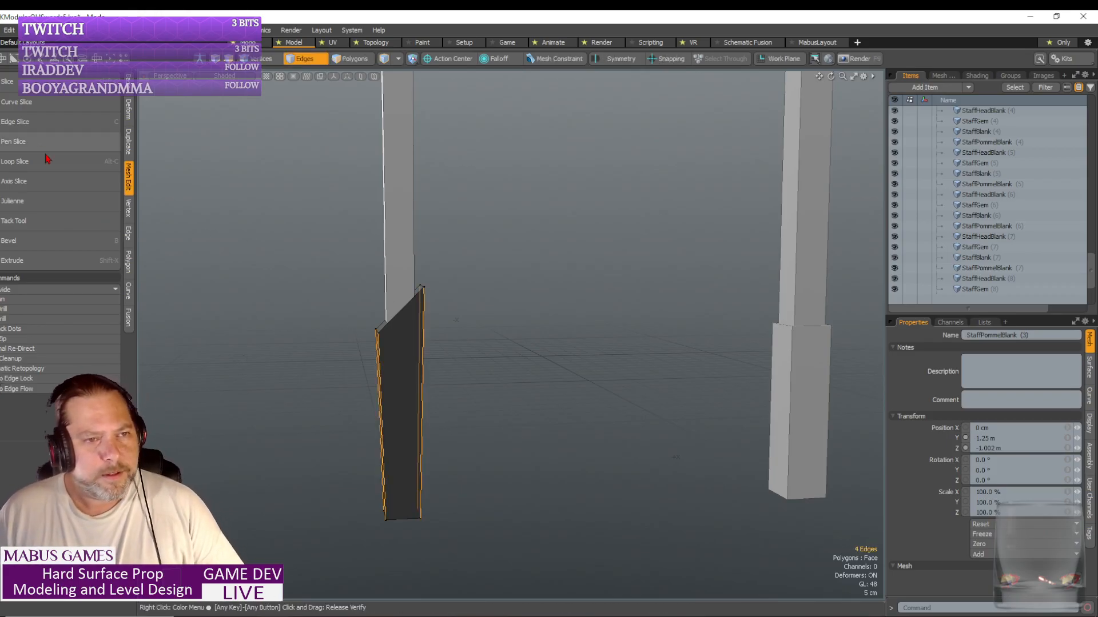
pyautogui.click(55, 166)
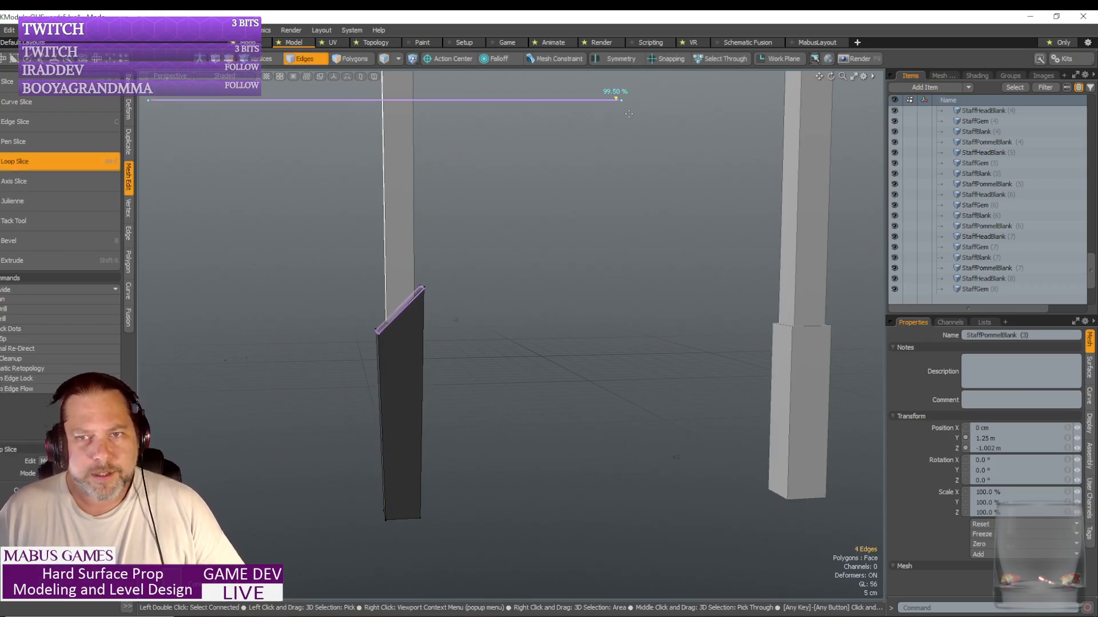
pyautogui.moveTo(617, 101); pyautogui.dragTo(579, 102)
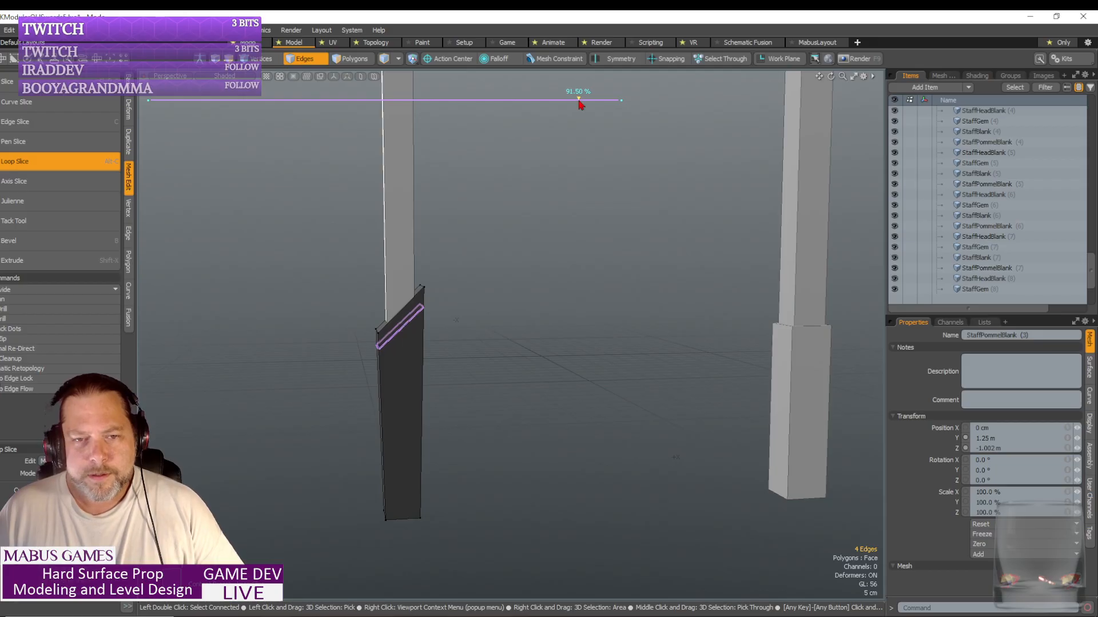
pyautogui.click(65, 163)
# - Select the four side polygons of the sloped upper band and bevel them outward into a collar
pyautogui.keyDown('ctrl'); pyautogui.keyDown('alt'); pyautogui.moveTo(303, 110); pyautogui.dragTo(339, 109); pyautogui.keyUp('alt'); pyautogui.keyUp('ctrl')
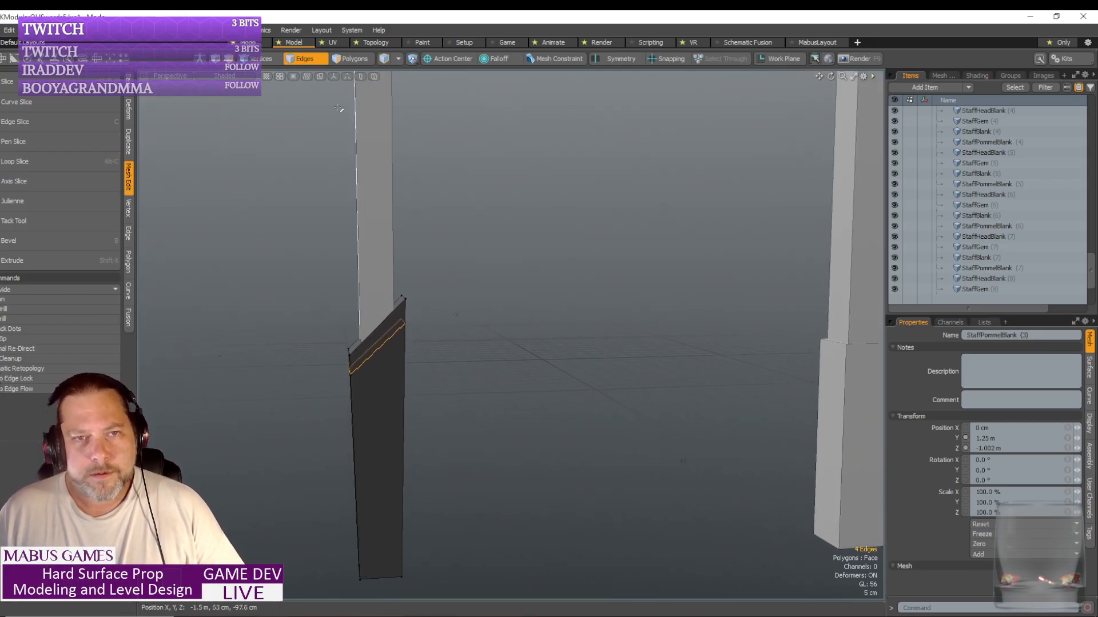
pyautogui.click(352, 59)
pyautogui.click(373, 337)
pyautogui.keyDown('alt'); pyautogui.moveTo(368, 363); pyautogui.dragTo(371, 370); pyautogui.keyUp('alt')
pyautogui.keyDown('shift'); pyautogui.click(355, 369); pyautogui.keyUp('shift')
pyautogui.scroll(3, 354, 369)
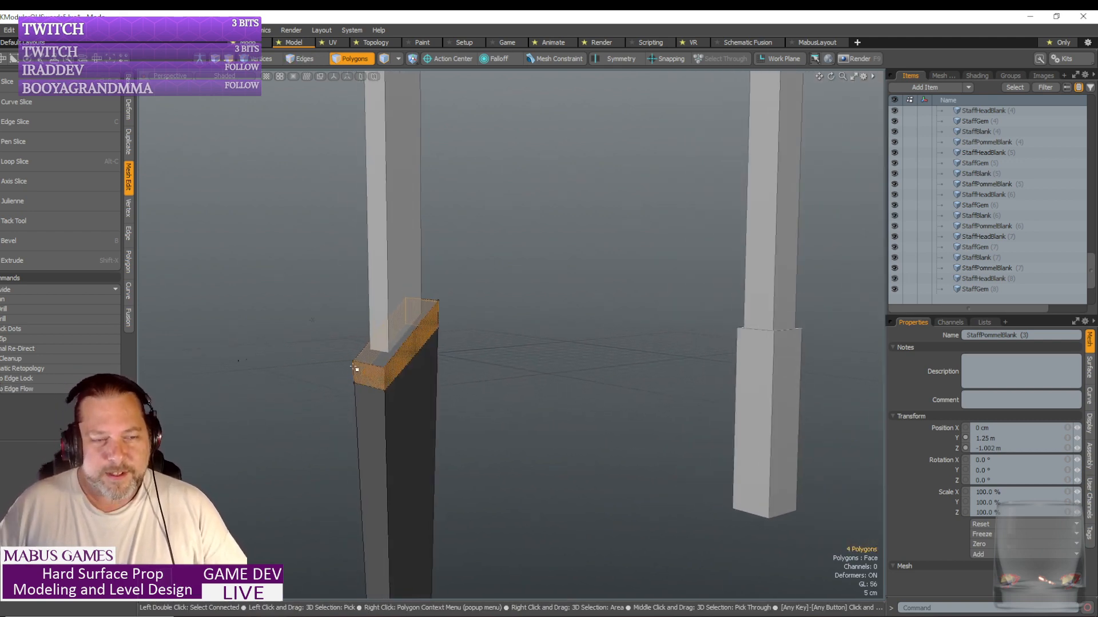
pyautogui.click(44, 241)
pyautogui.click(412, 229)
pyautogui.keyDown('alt'); pyautogui.moveTo(413, 229); pyautogui.dragTo(449, 385); pyautogui.keyUp('alt')
pyautogui.moveTo(552, 475); pyautogui.dragTo(566, 488)
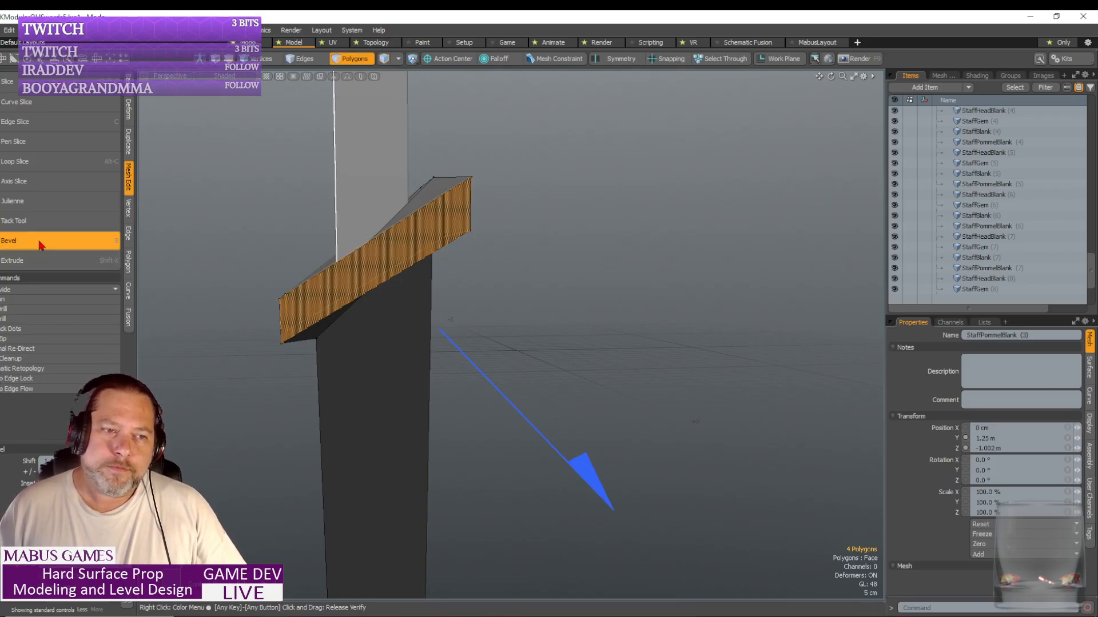
pyautogui.click(57, 241)
# - Undo the bevel, loop slice, lower-end taper and raised vertices of the pommel blank
pyautogui.hotkey('ctrl', 'z')
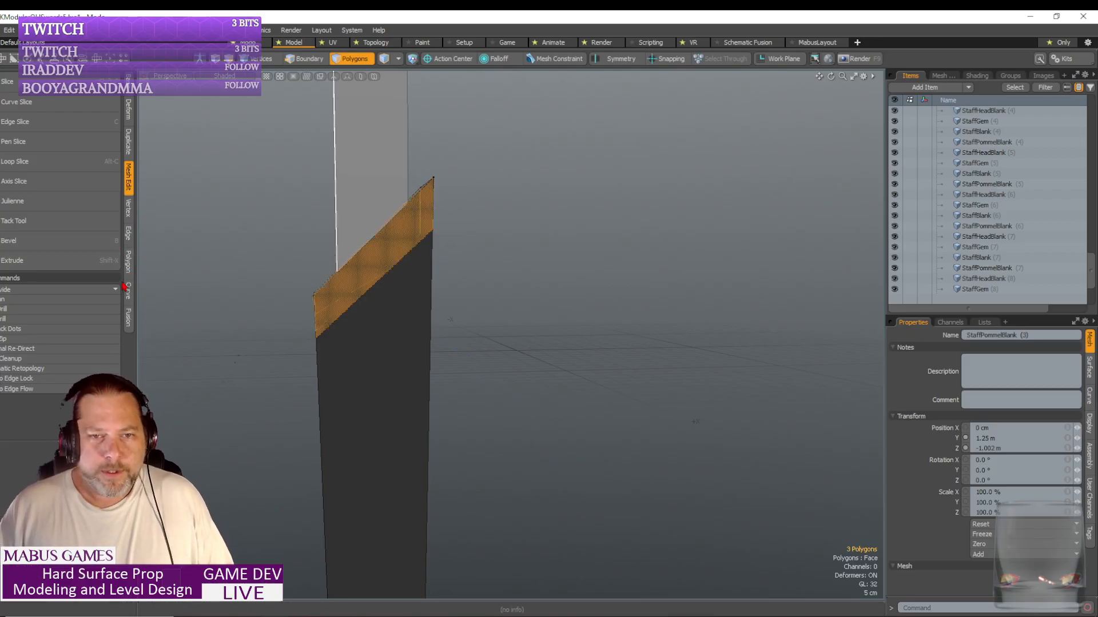
pyautogui.hotkey('ctrl', 'z')
pyautogui.hotkey('ctrl', 'z')
pyautogui.hotkey('ctrl', 'z')
pyautogui.hotkey('ctrl', 'z')
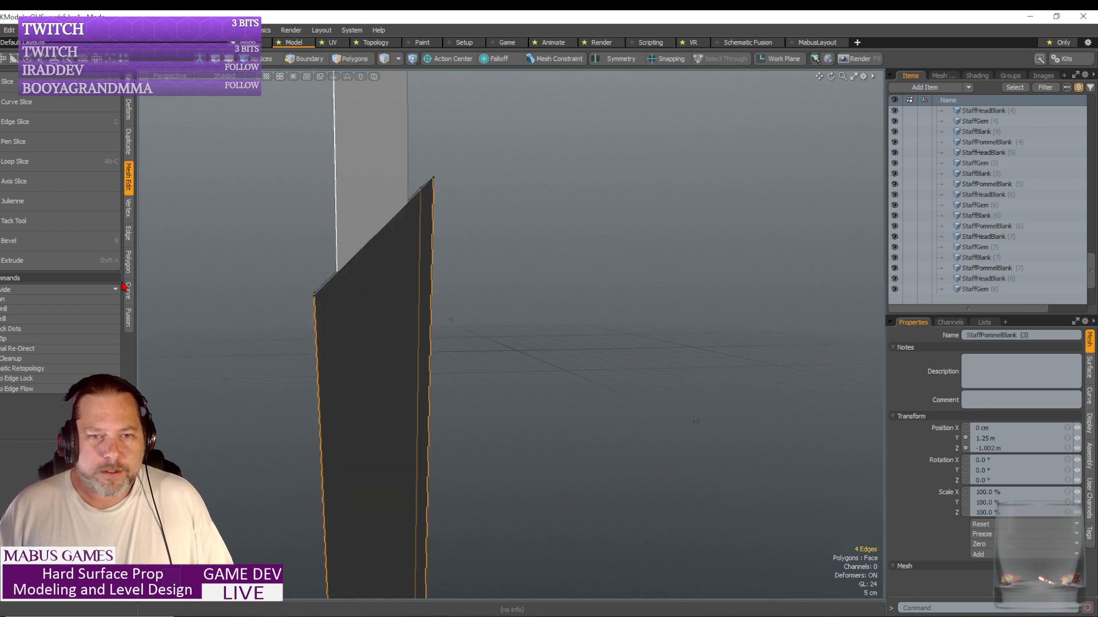
pyautogui.hotkey('ctrl', 'z')
pyautogui.hotkey('ctrl', 'z')
pyautogui.hotkey('ctrl', 'z')
pyautogui.hotkey('ctrl', 'z')
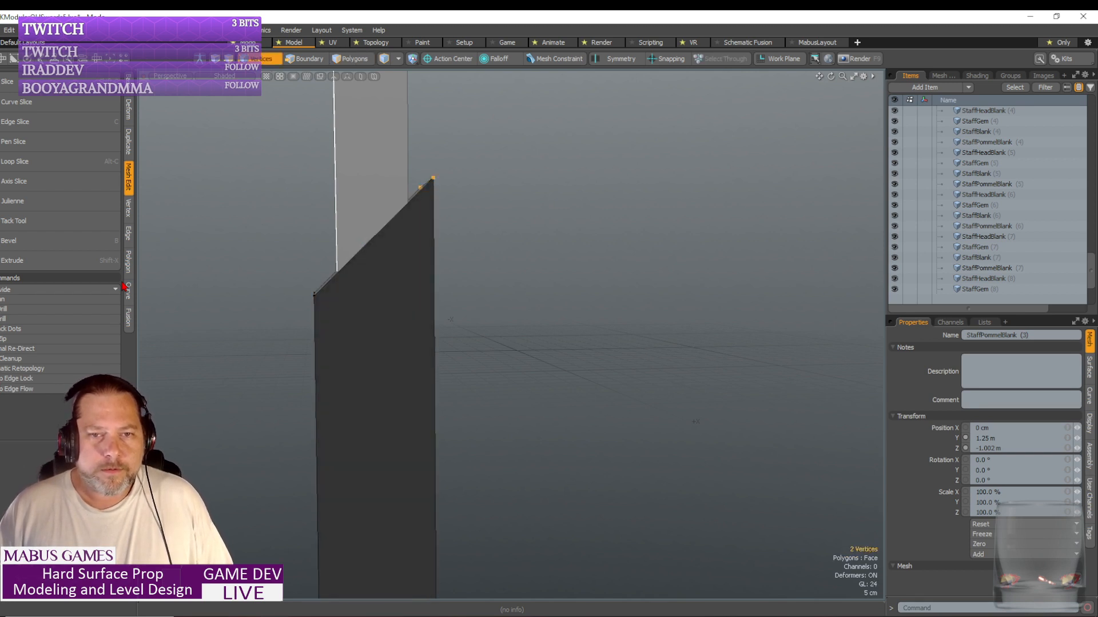
pyautogui.hotkey('ctrl', 'z')
pyautogui.hotkey('ctrl', 'z')
pyautogui.hotkey('ctrl', 'z')
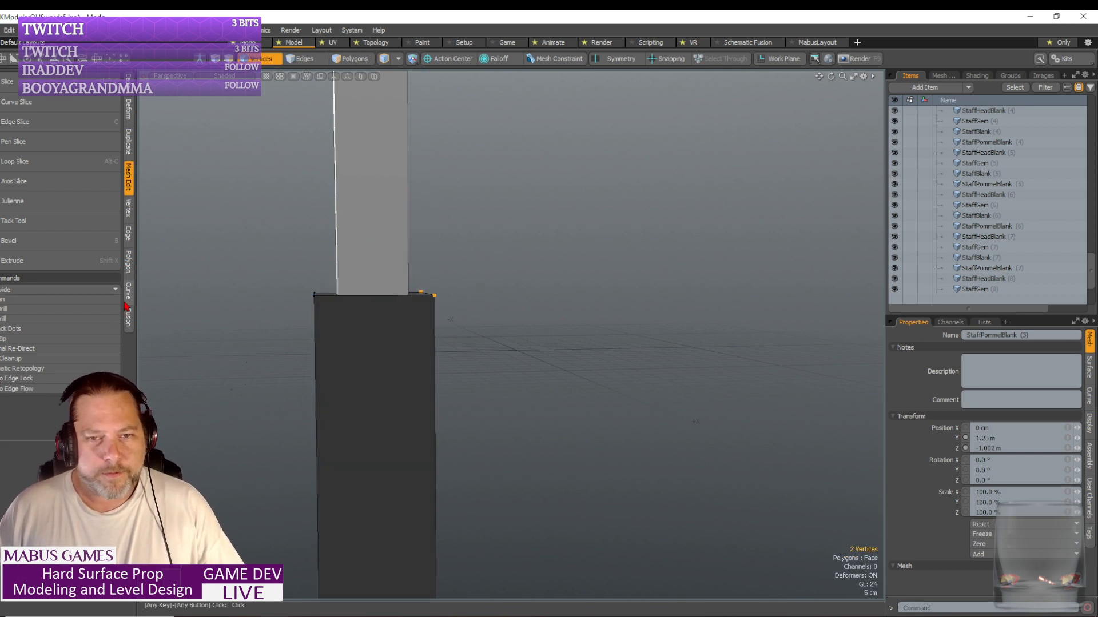
# - Select the four long vertical edges of the third staff's pommel blank
pyautogui.keyDown('alt'); pyautogui.moveTo(255, 333); pyautogui.dragTo(261, 305); pyautogui.keyUp('alt')
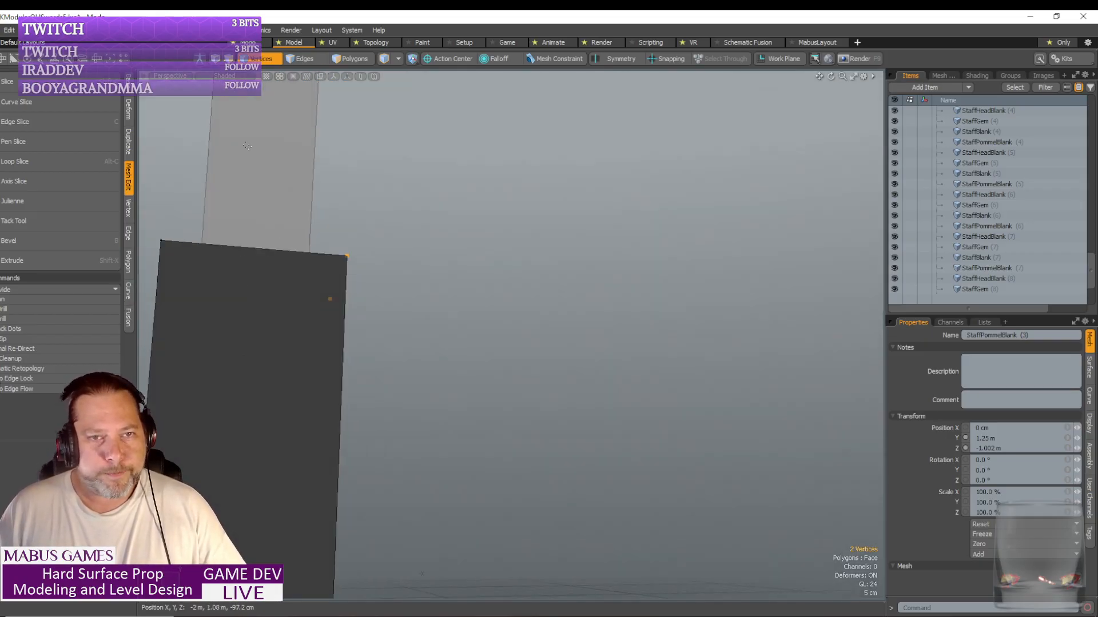
pyautogui.press('2')
pyautogui.click(156, 311)
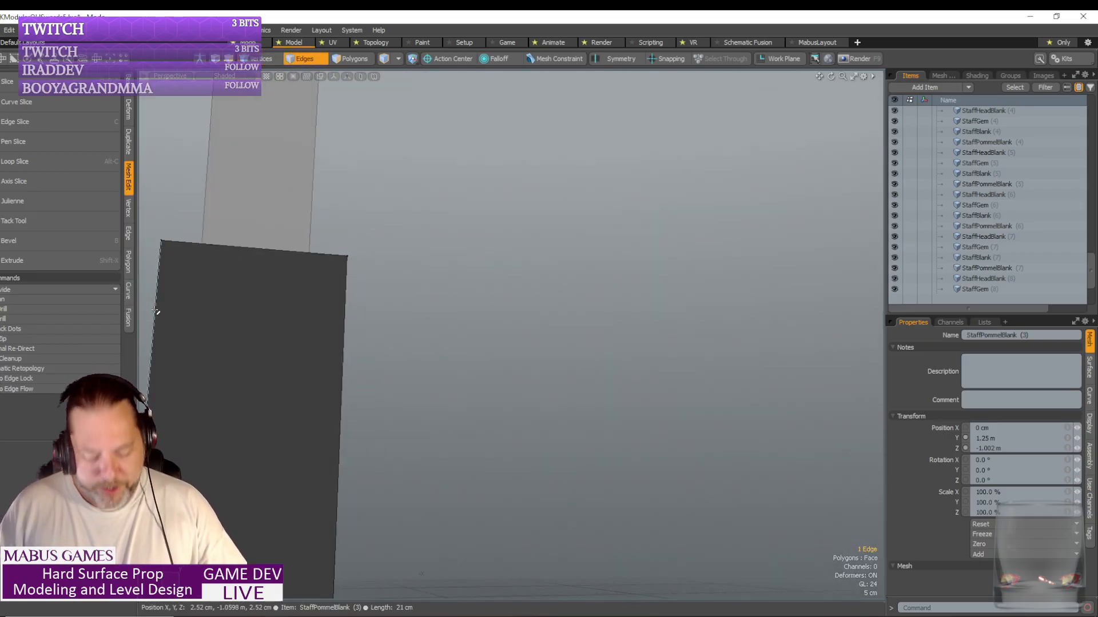
pyautogui.hotkey('alt', 'l')
# - Change the navigation style in the 3D mouse settings
pyautogui.press('b')
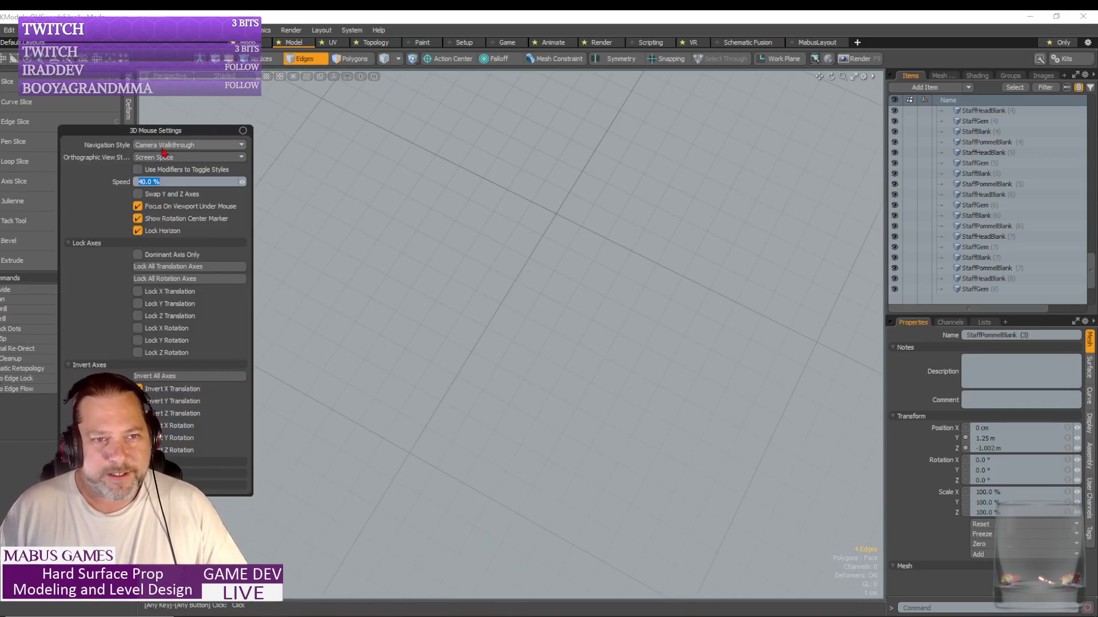
pyautogui.click(168, 146)
pyautogui.click(174, 135)
pyautogui.click(243, 131)
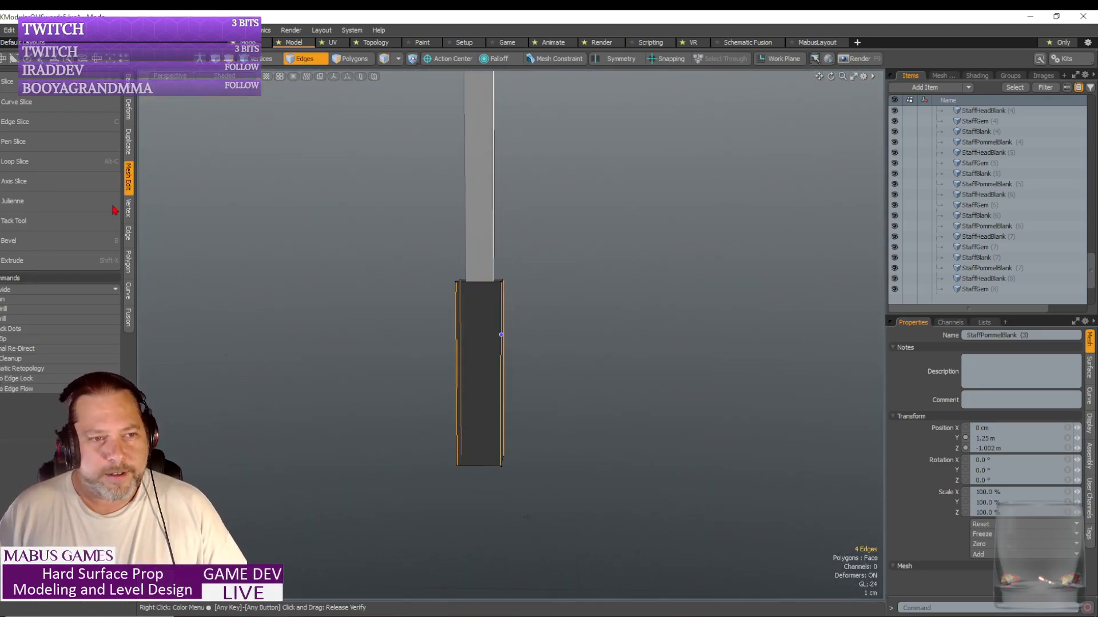
# - Loop-slice the pommel blank's vertical edges twice, at 92% near the upper end and about 5% near the lower end
pyautogui.click(44, 163)
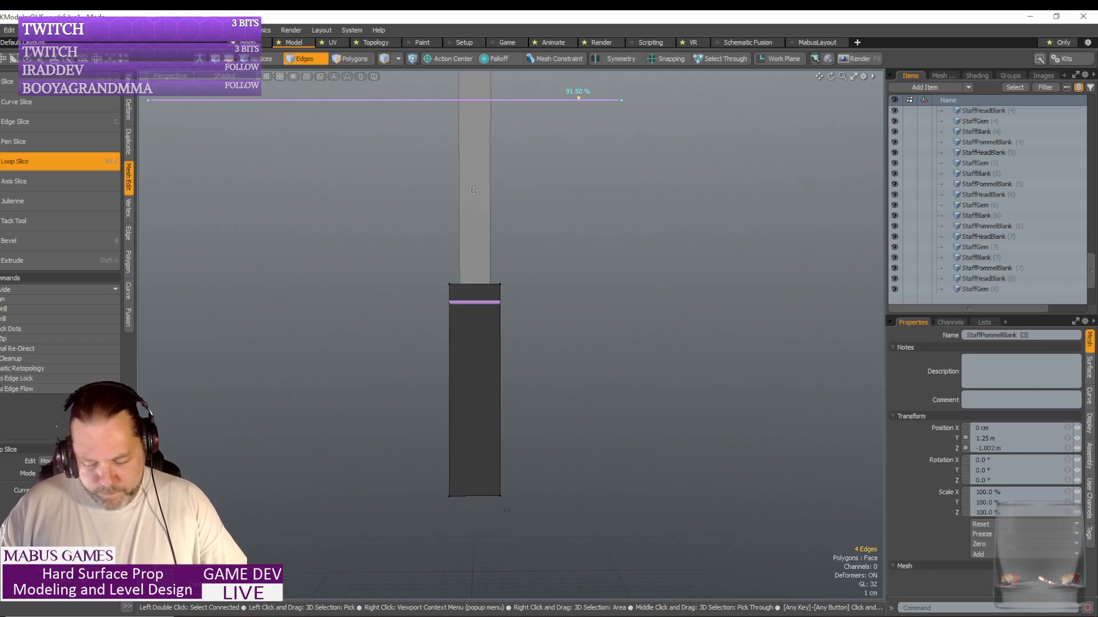
pyautogui.click(474, 190)
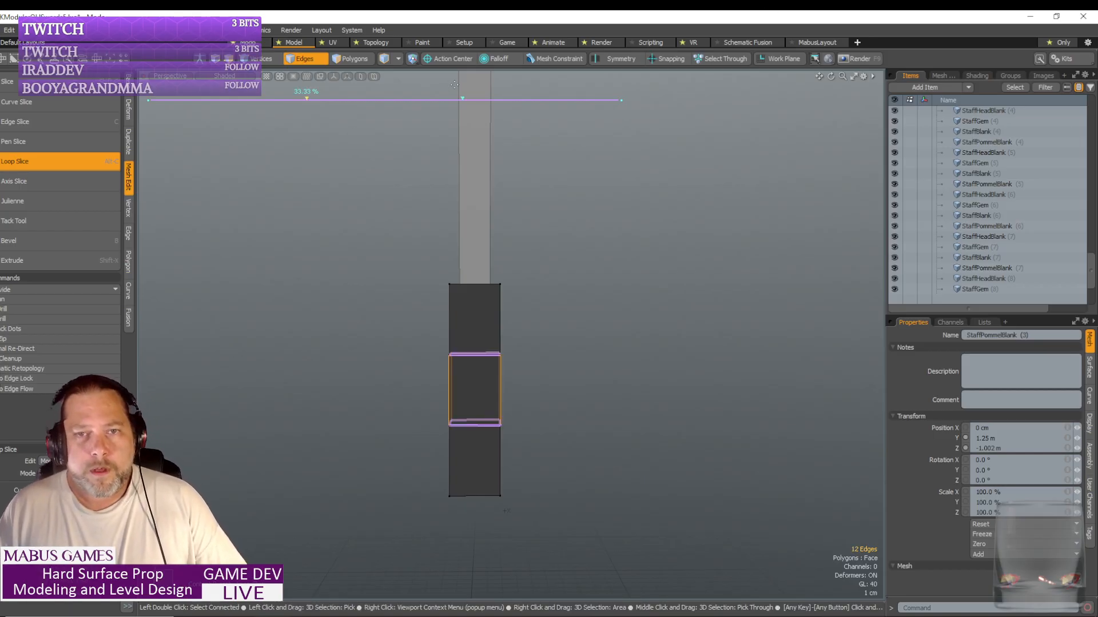
pyautogui.moveTo(464, 103); pyautogui.dragTo(581, 100)
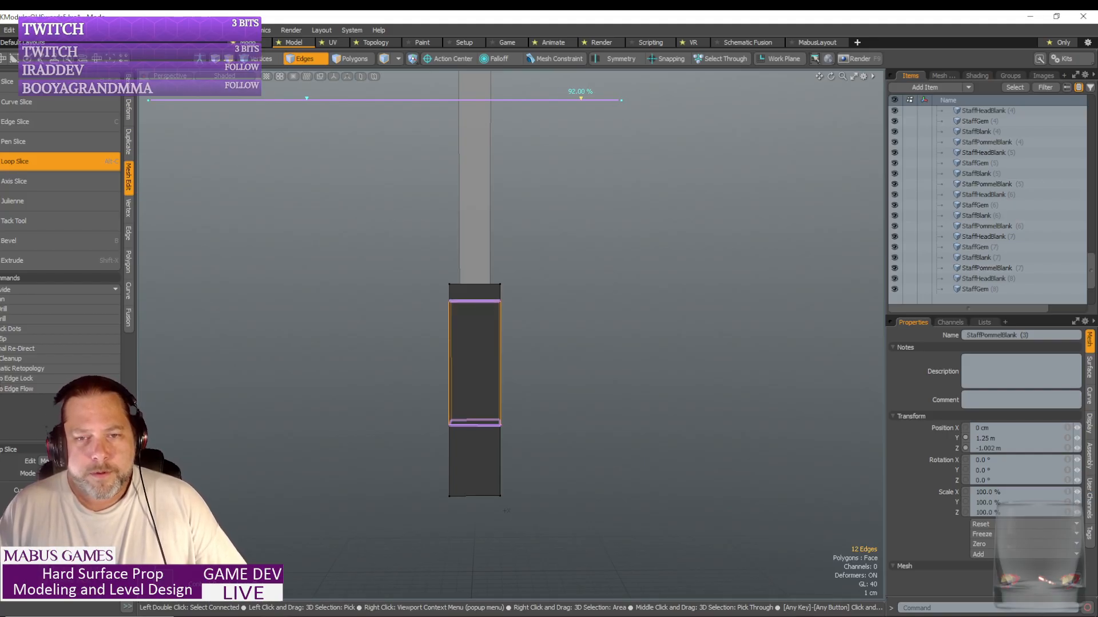
pyautogui.moveTo(307, 100); pyautogui.dragTo(174, 100)
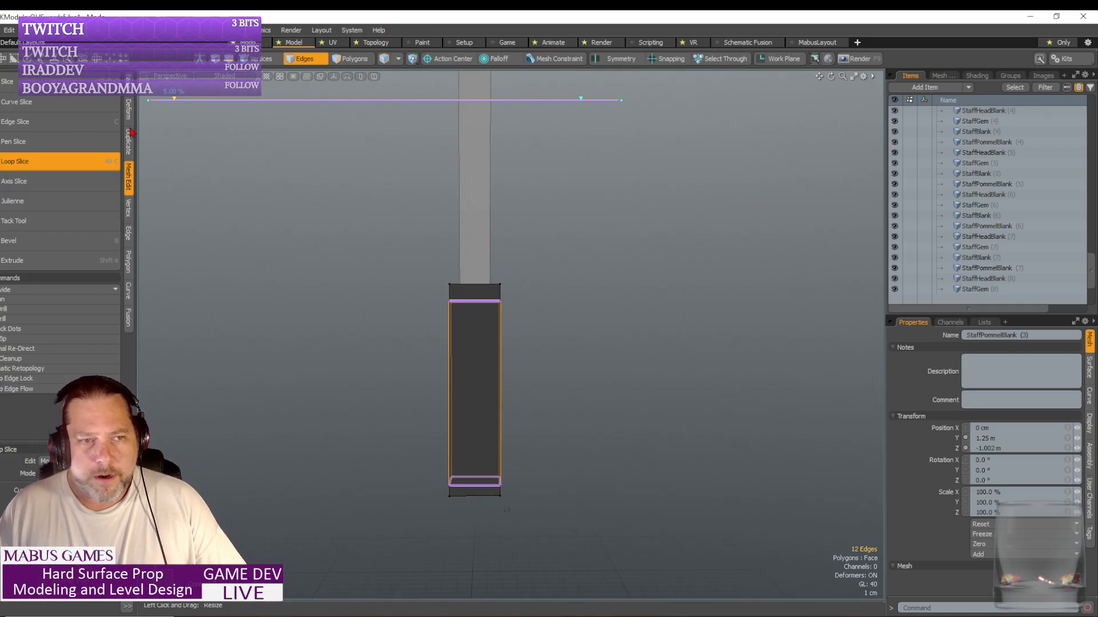
pyautogui.click(57, 161)
# - Select the four side polygons of the pommel blank's upper band and bevel them outward into a protruding collar
pyautogui.keyDown('alt'); pyautogui.moveTo(414, 199); pyautogui.dragTo(553, 285); pyautogui.keyUp('alt')
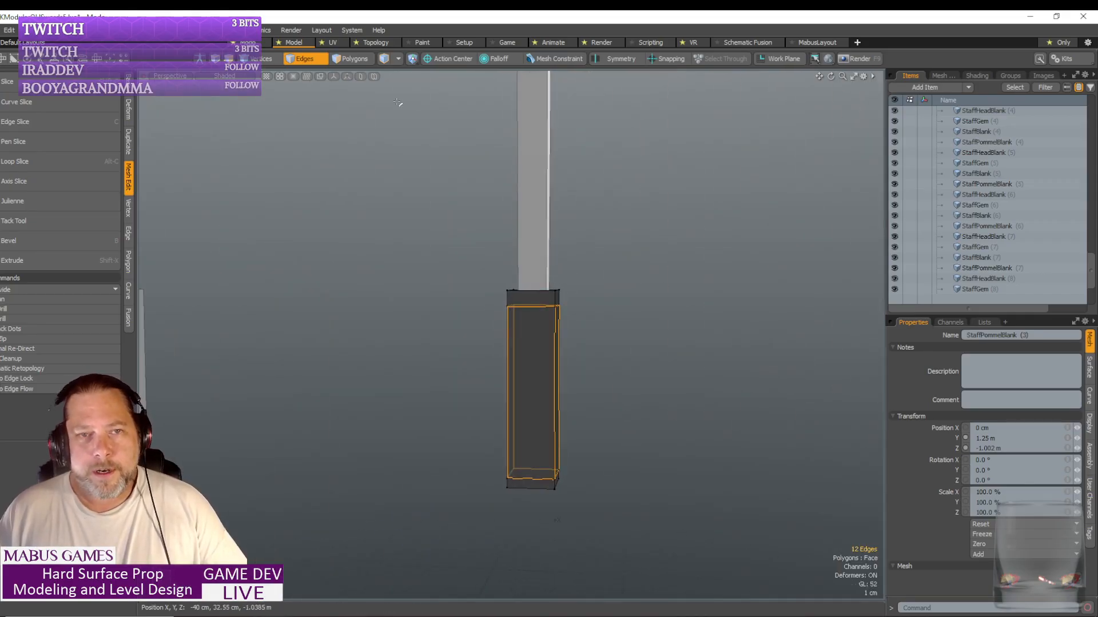
pyautogui.press('3')
pyautogui.click(543, 301)
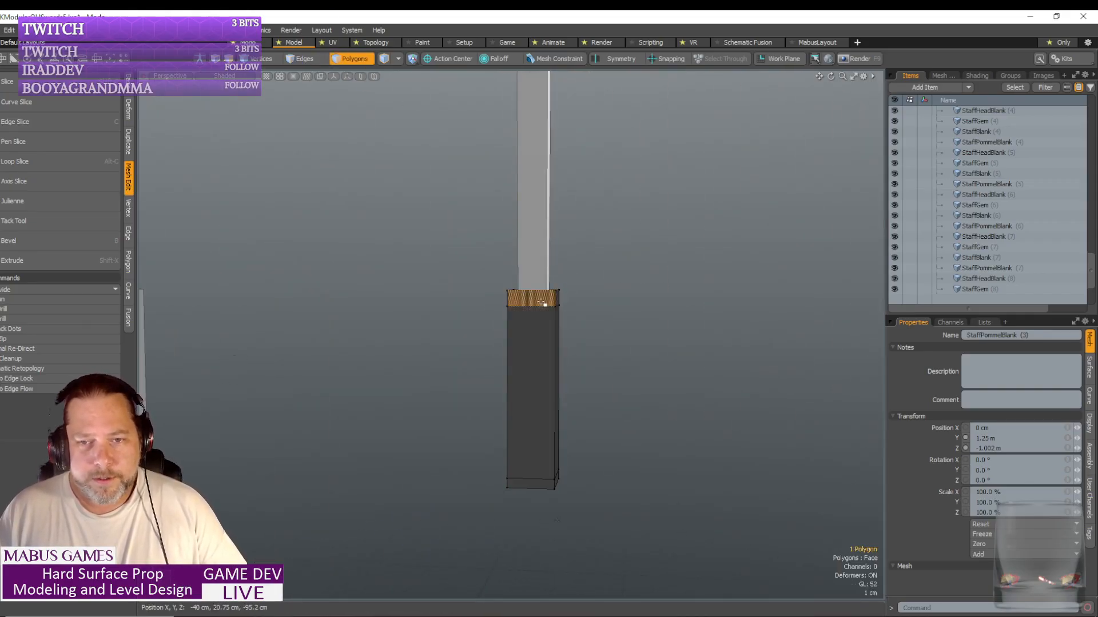
pyautogui.keyDown('alt'); pyautogui.moveTo(544, 301); pyautogui.dragTo(495, 299); pyautogui.keyUp('alt')
pyautogui.keyDown('shift'); pyautogui.click(499, 300); pyautogui.keyUp('shift')
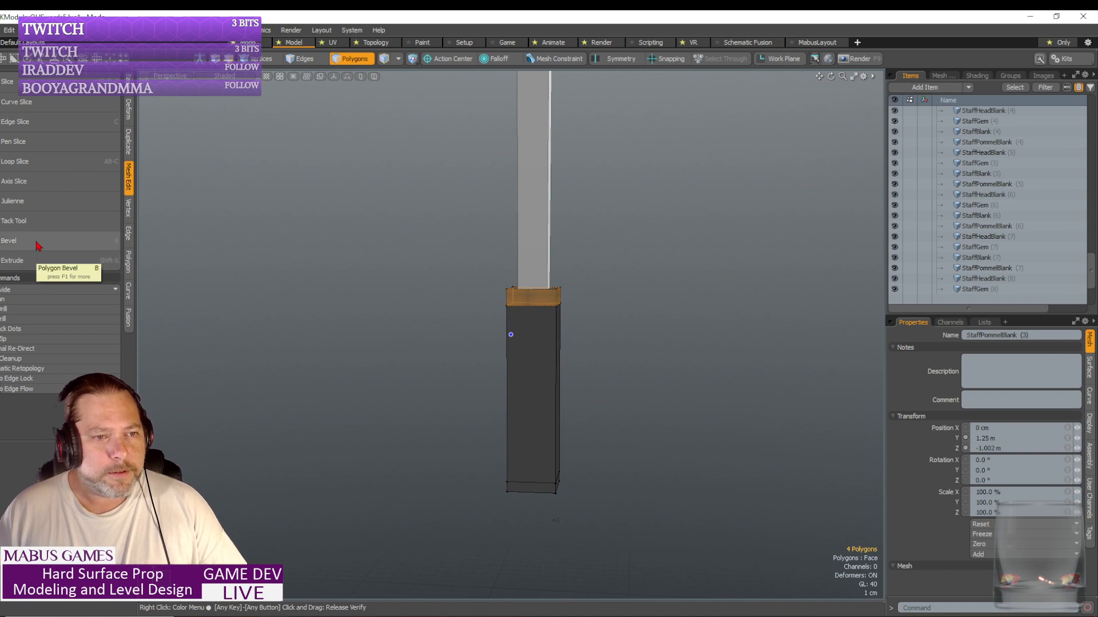
pyautogui.click(39, 245)
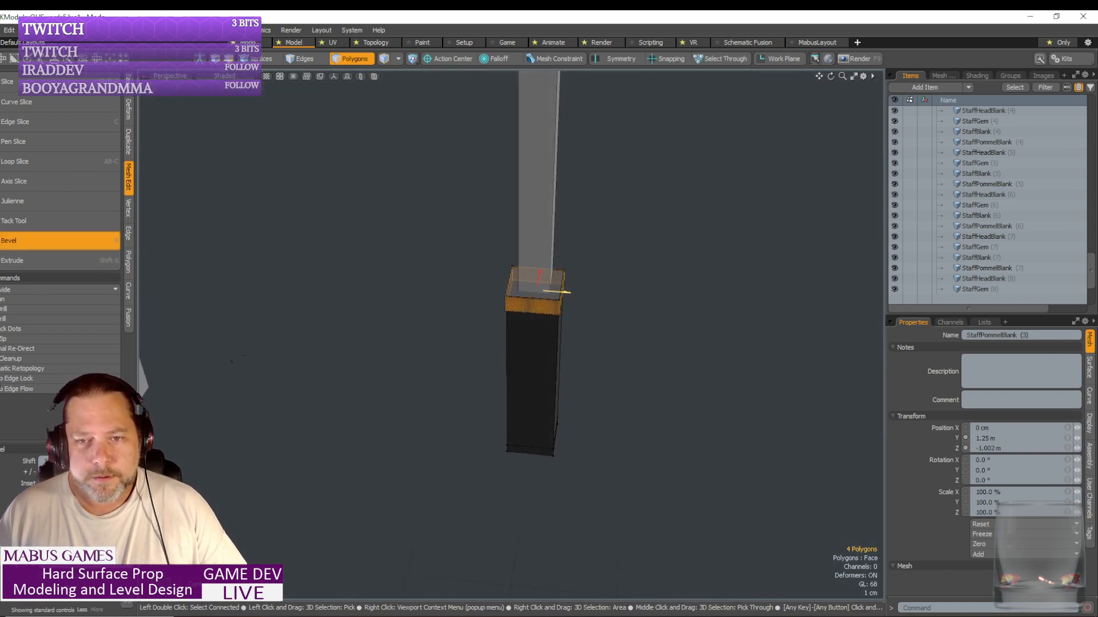
pyautogui.moveTo(566, 292); pyautogui.dragTo(573, 293)
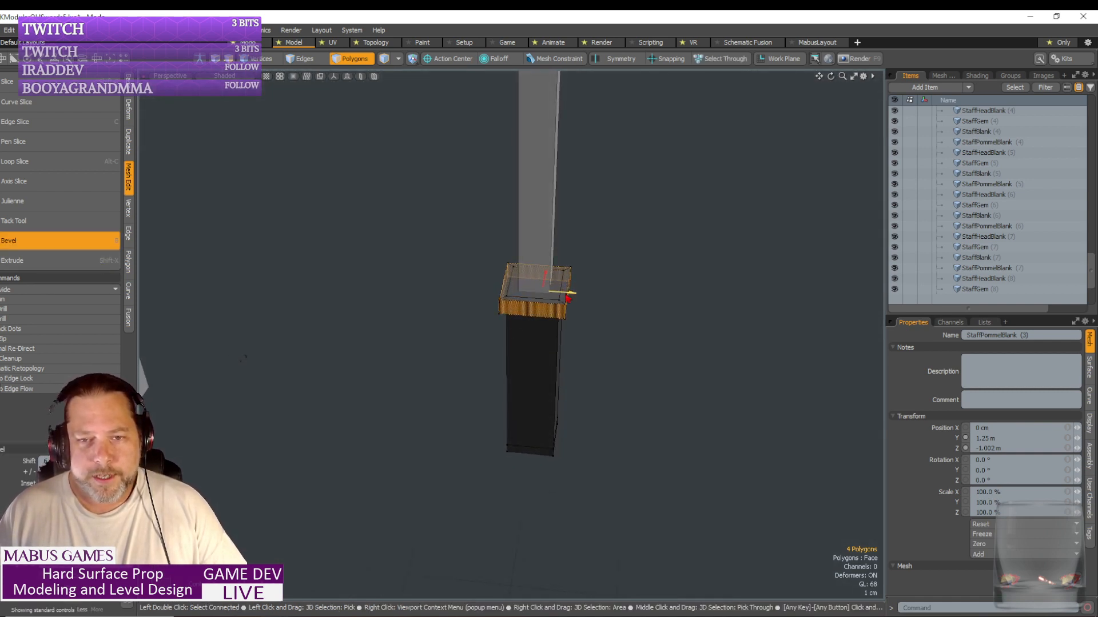
pyautogui.click(61, 243)
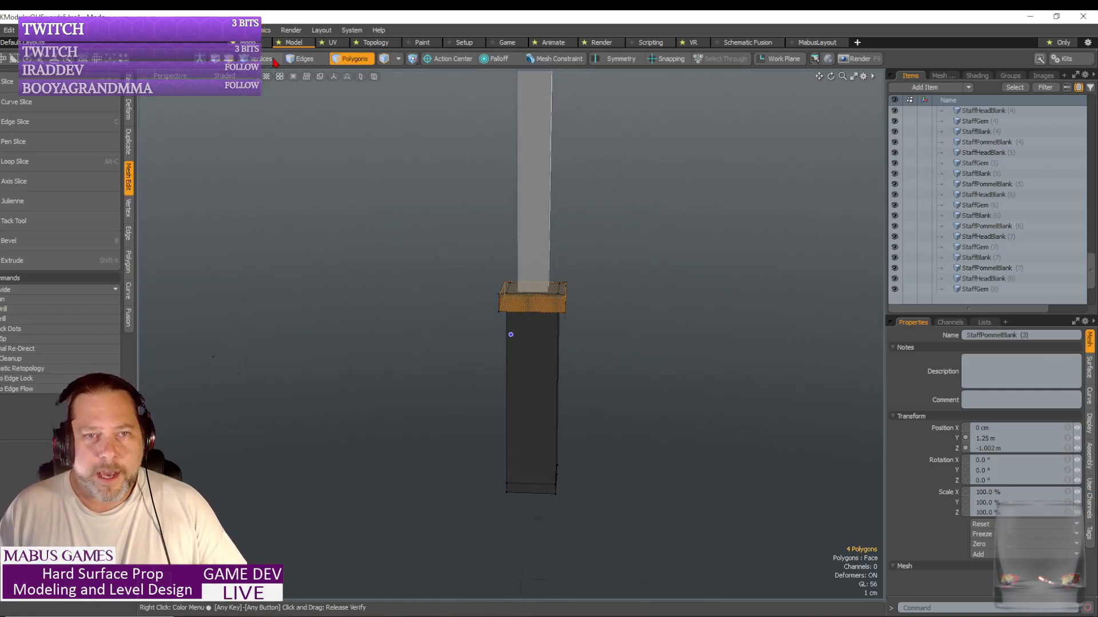
# - Try to raise the eight vertices on one side of the pommel collar
pyautogui.click(269, 60)
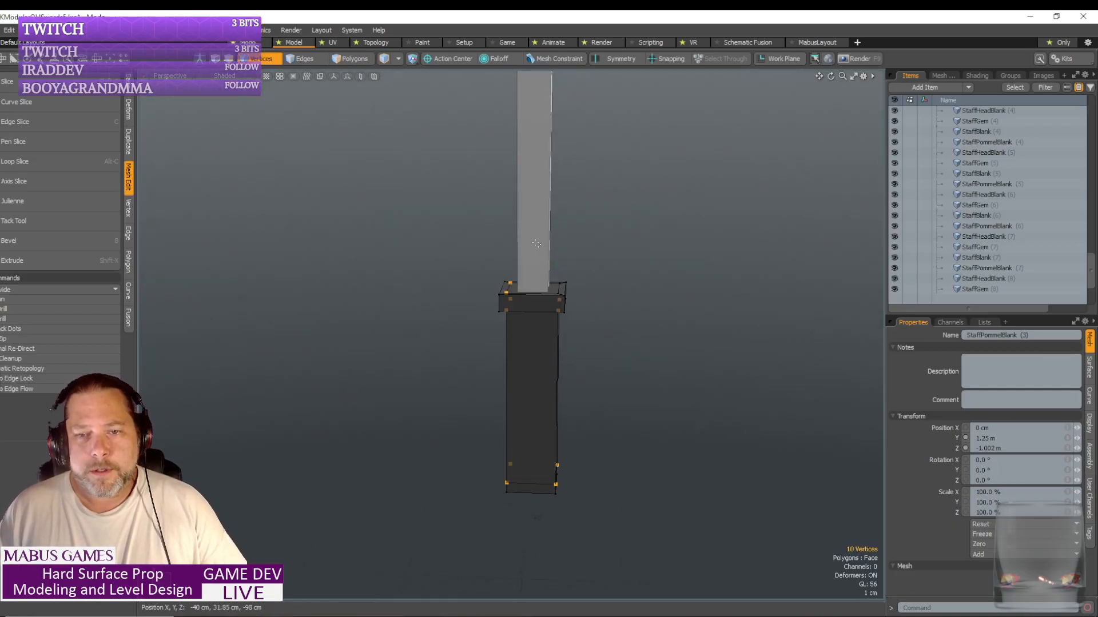
pyautogui.moveTo(537, 244); pyautogui.dragTo(603, 374)
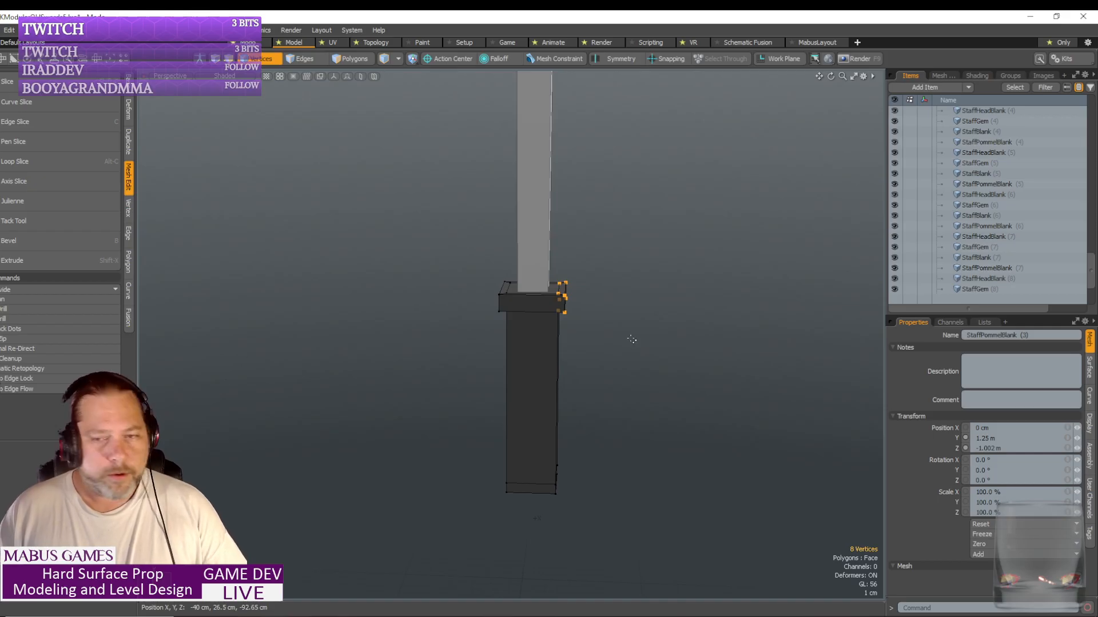
pyautogui.press('w')
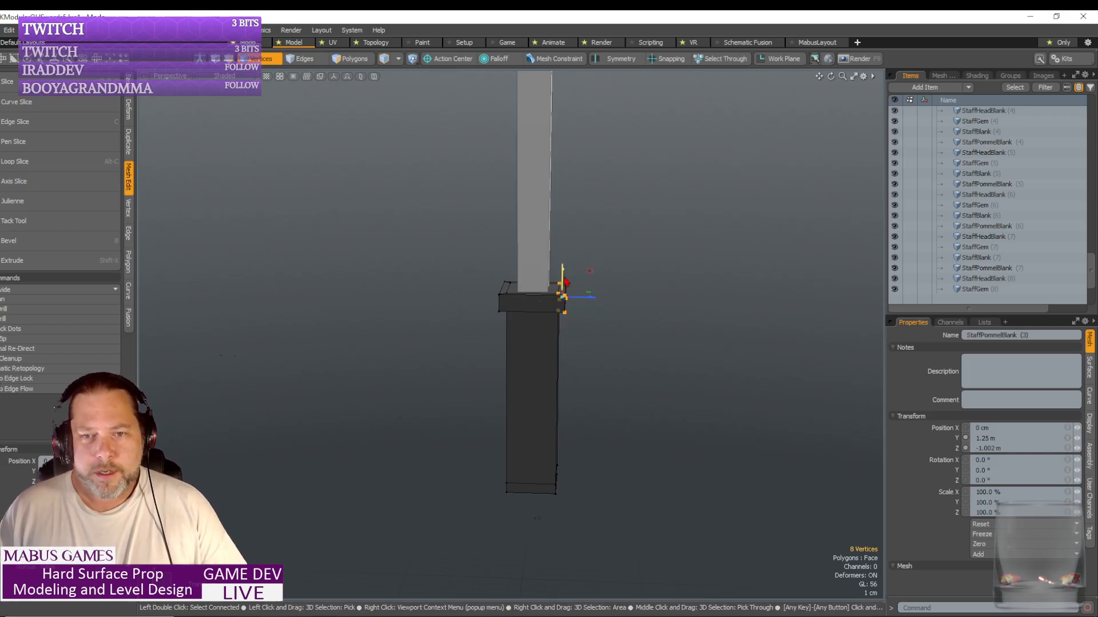
pyautogui.moveTo(562, 296); pyautogui.dragTo(562, 272)
pyautogui.hotkey('ctrl', 'z')
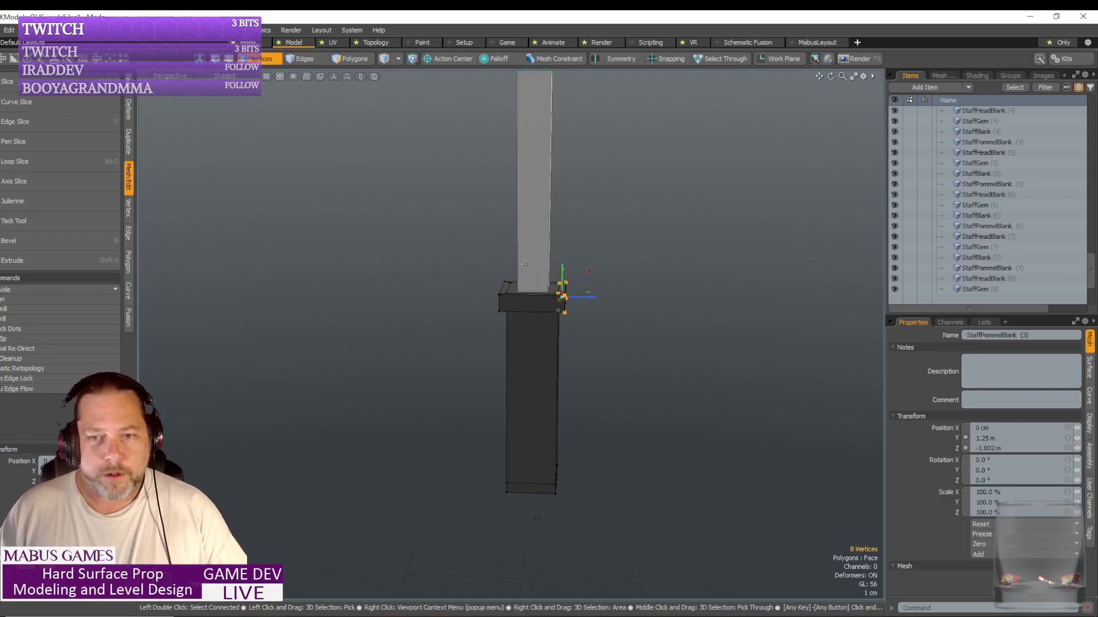
pyautogui.press('q')
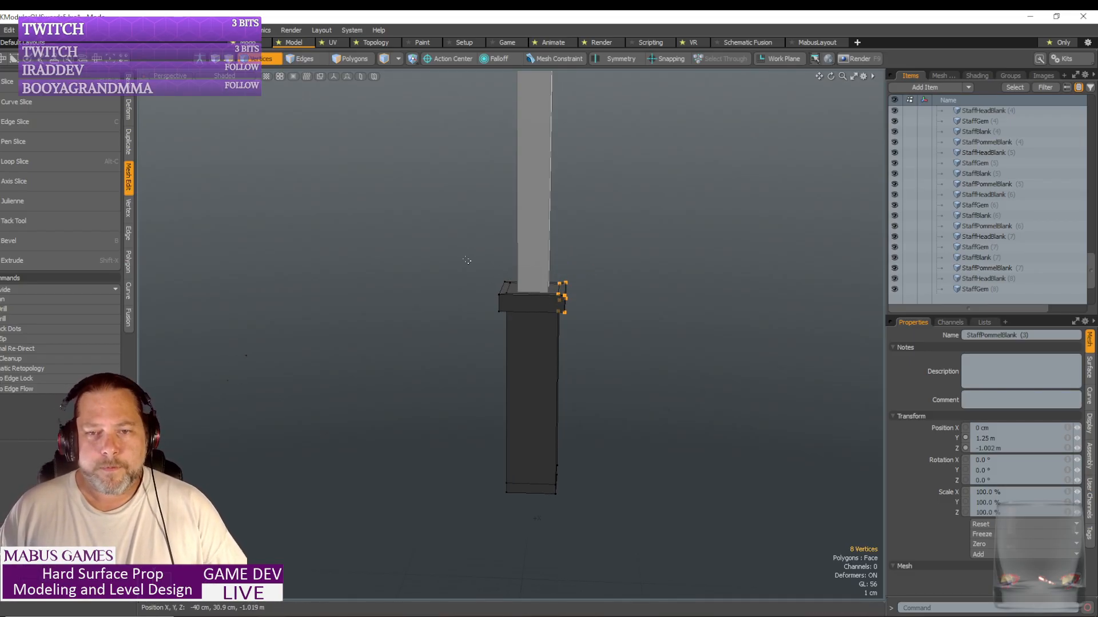
# - Try to tilt the whole pommel collar by selecting all its vertices and rotating them
pyautogui.moveTo(463, 252)
pyautogui.mouseDown(button='right')
pyautogui.moveTo(526, 294)
pyautogui.moveTo(692, 360)
pyautogui.mouseUp(button='right')
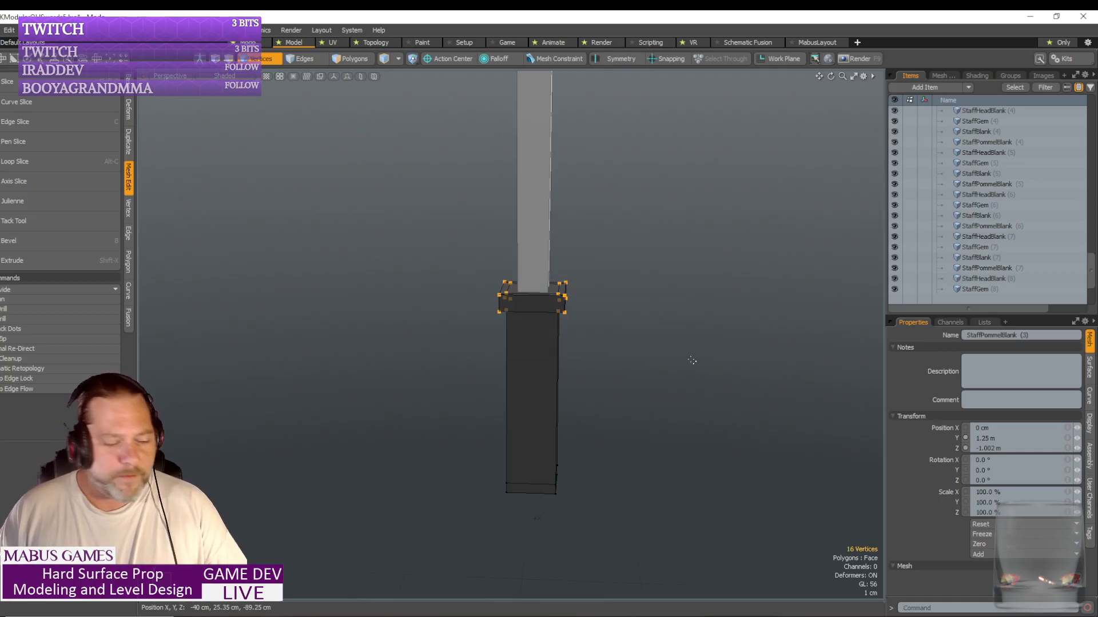
pyautogui.press('y')
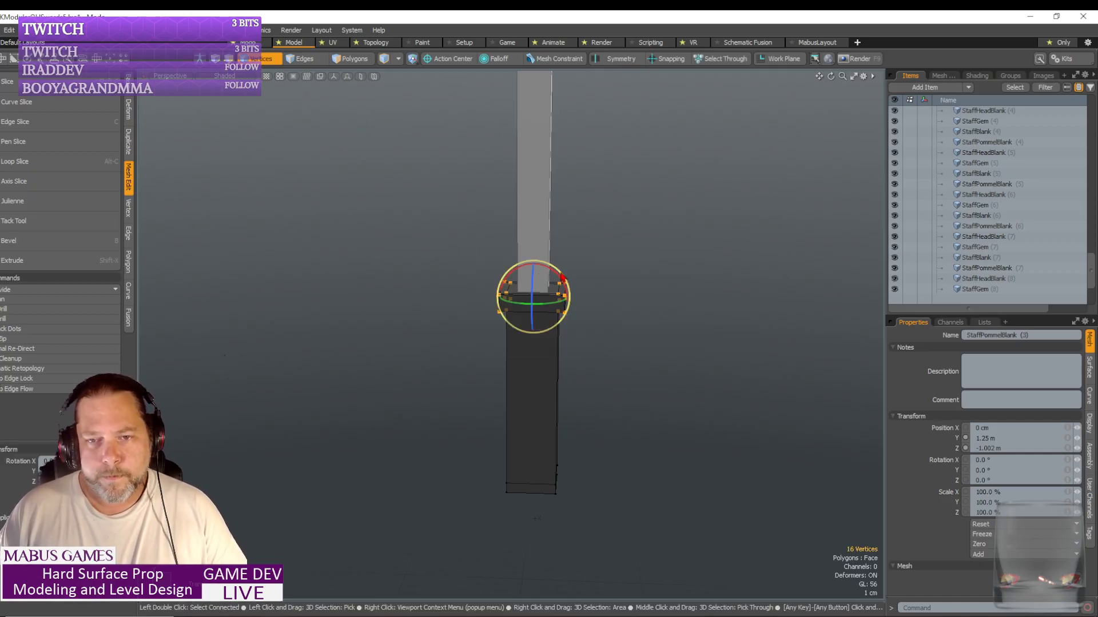
pyautogui.moveTo(555, 272); pyautogui.dragTo(598, 267)
pyautogui.hotkey('shift', 'a')
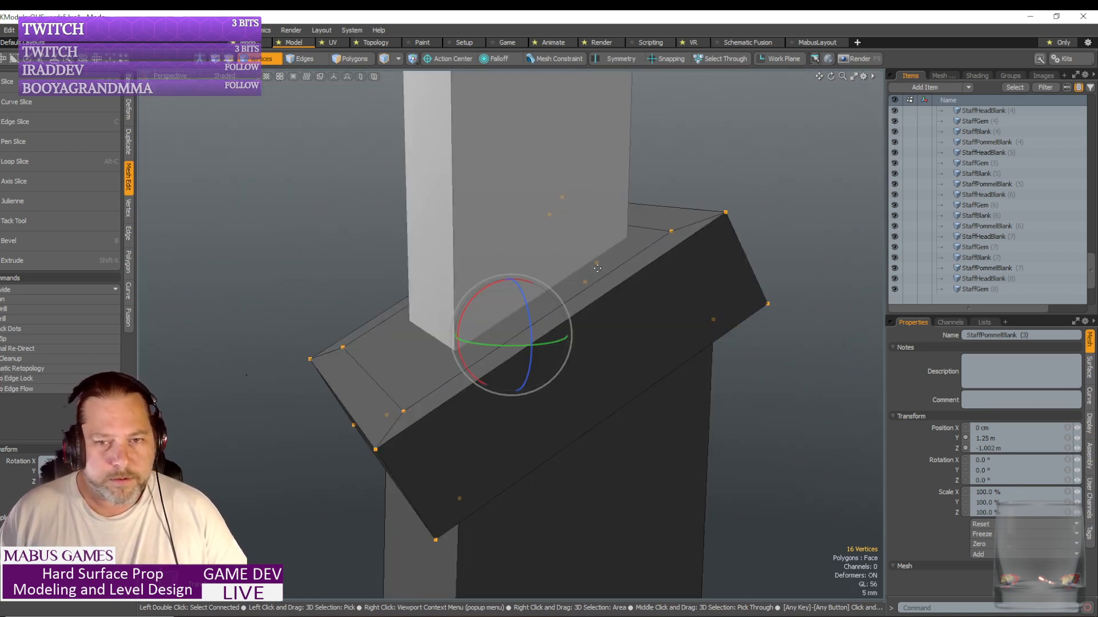
pyautogui.press('r')
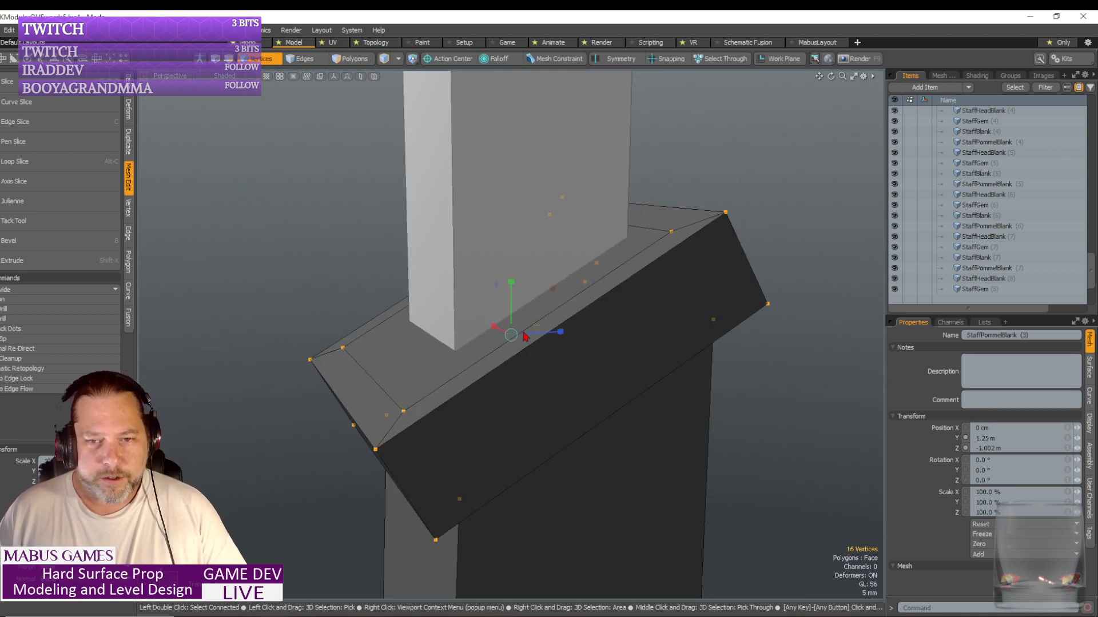
pyautogui.scroll(-3, 522, 344)
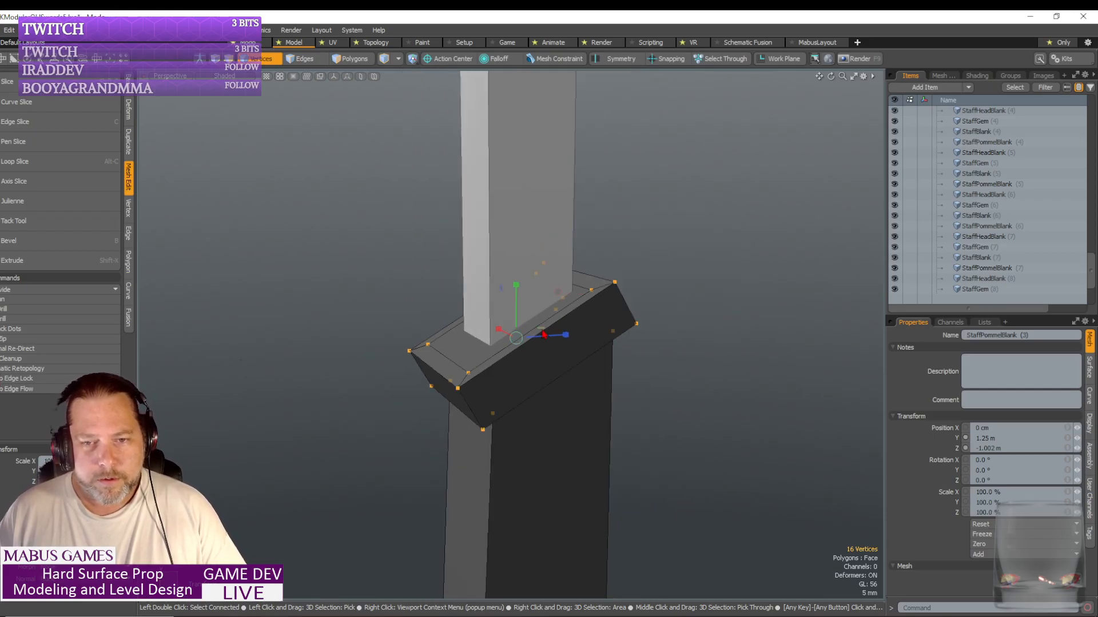
pyautogui.moveTo(542, 333); pyautogui.dragTo(544, 368)
pyautogui.scroll(3, 542, 333)
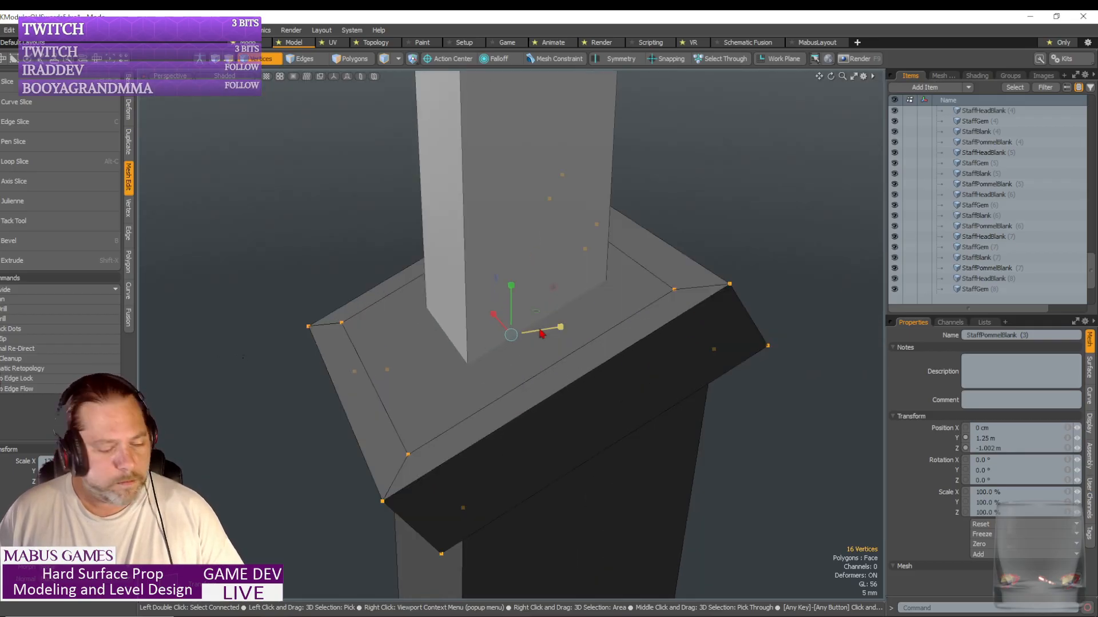
# - Set the 3D mouse navigation style to Orbit Object and close the settings
pyautogui.click(562, 163)
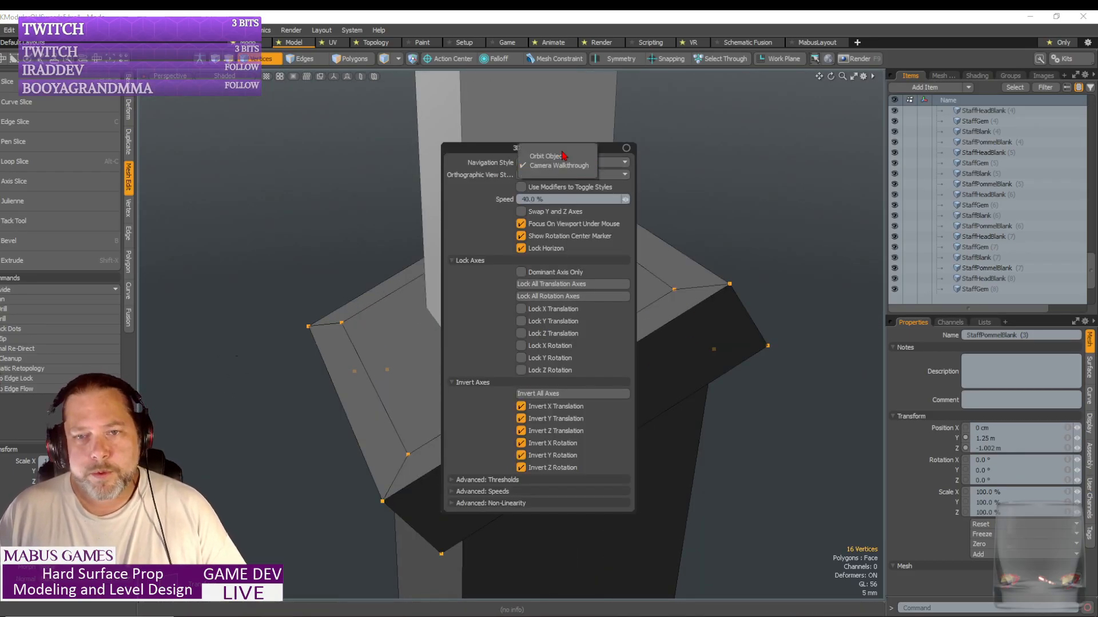
pyautogui.click(562, 153)
pyautogui.click(565, 162)
pyautogui.click(567, 152)
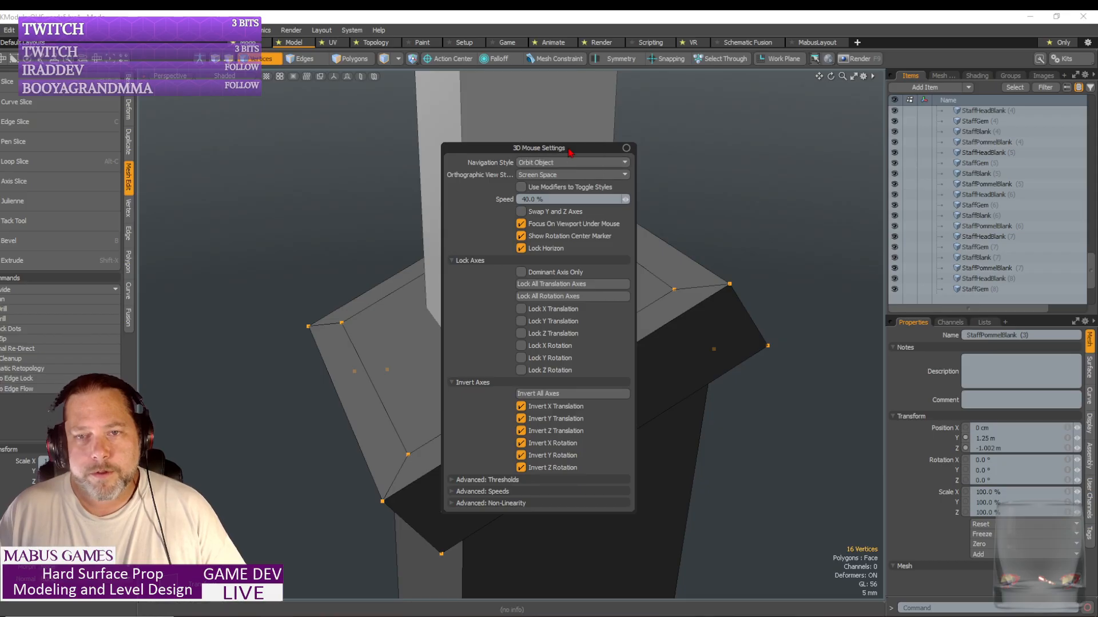
pyautogui.click(626, 148)
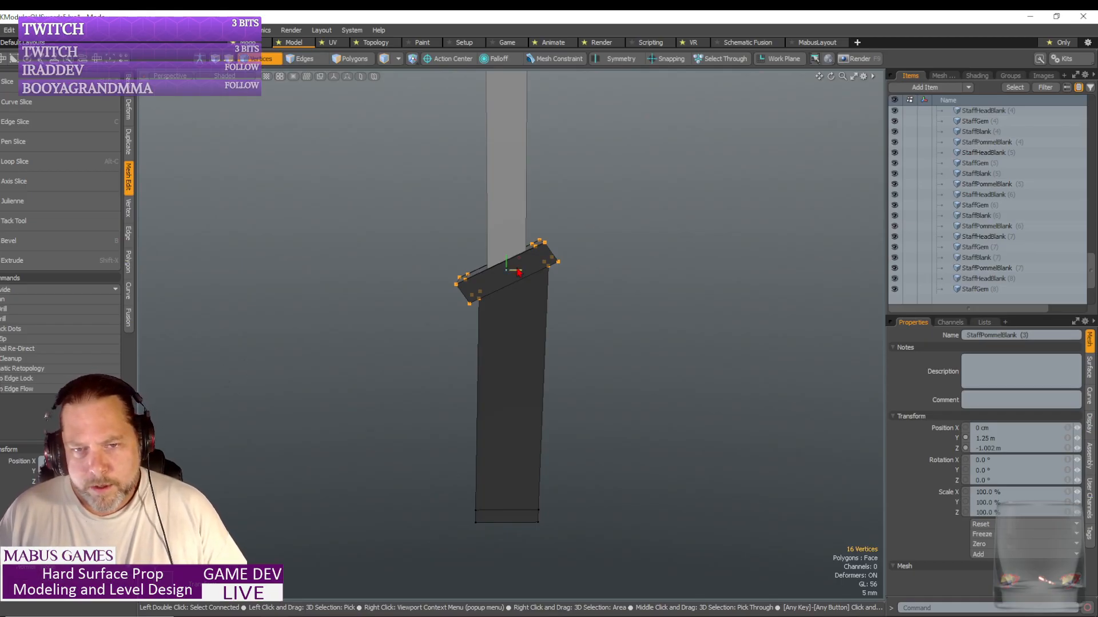
# - Nudge the tilted collar sideways, then undo both the shift and the rotation
pyautogui.moveTo(519, 274); pyautogui.dragTo(518, 273)
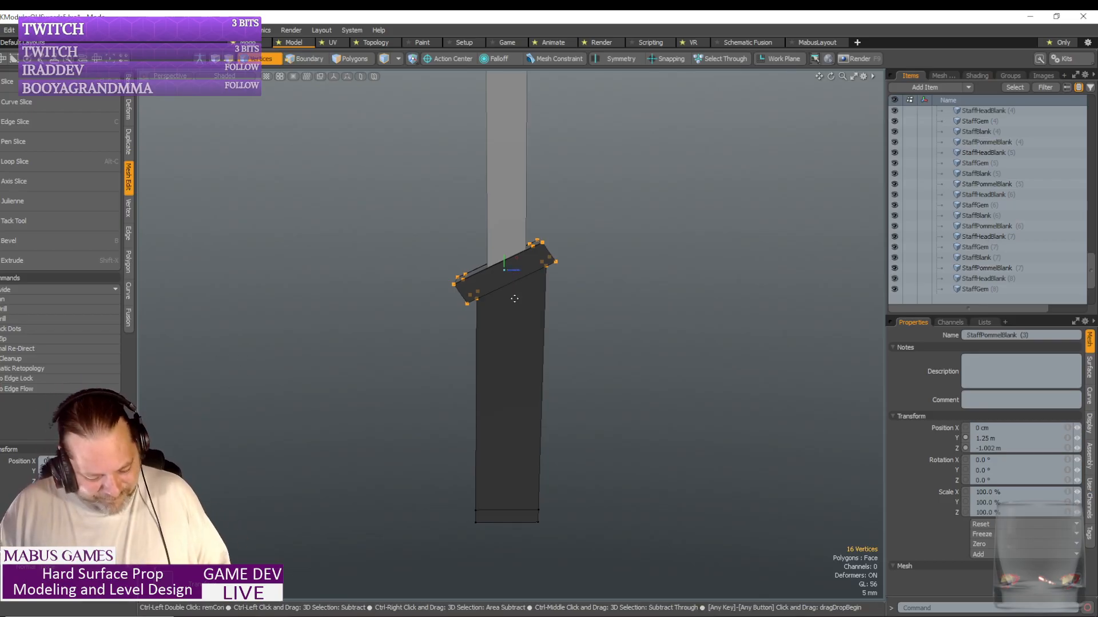
pyautogui.hotkey('ctrl', 'z')
pyautogui.hotkey('ctrl', 'z')
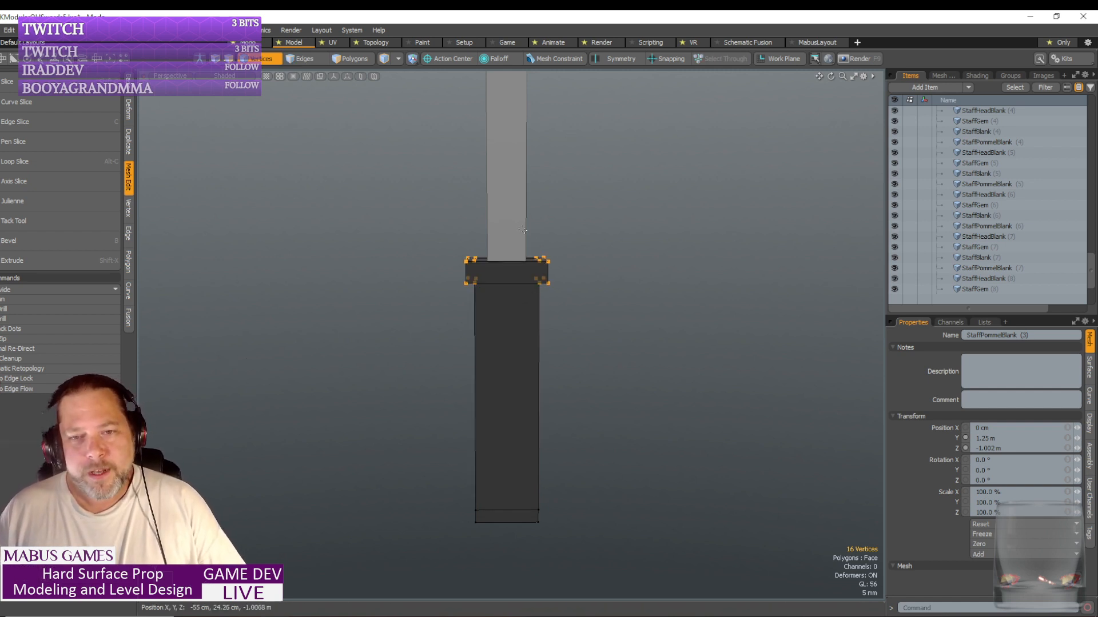
# - Select the eight vertices on one side of the pommel collar and raise them to give the collar a diagonal slope
pyautogui.moveTo(516, 223); pyautogui.dragTo(566, 332, button='right')
pyautogui.press('w')
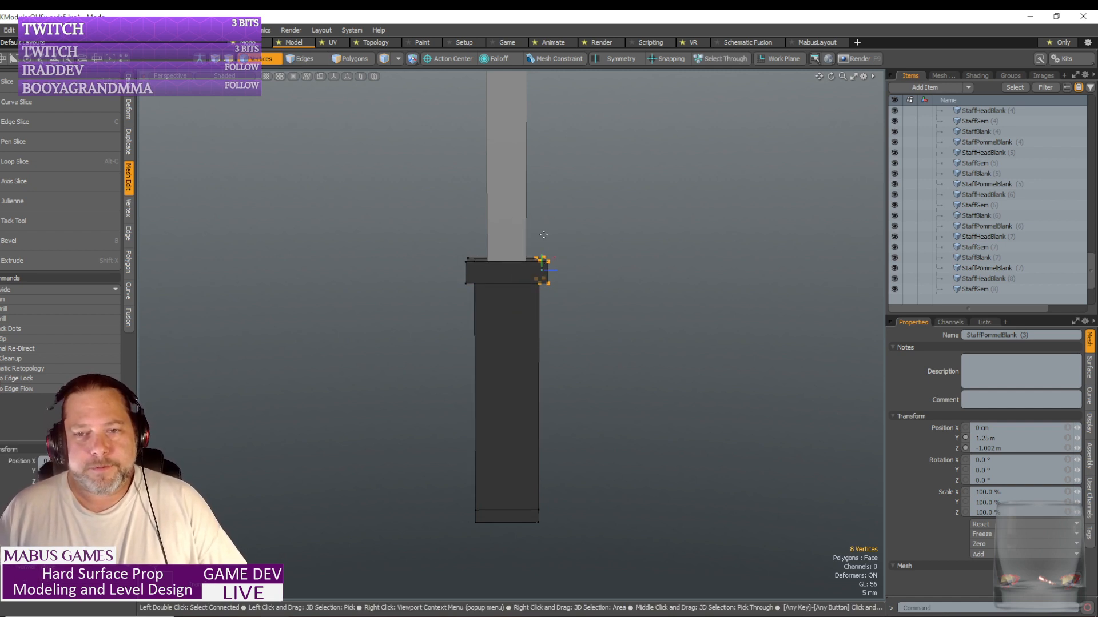
pyautogui.moveTo(543, 260); pyautogui.dragTo(541, 217)
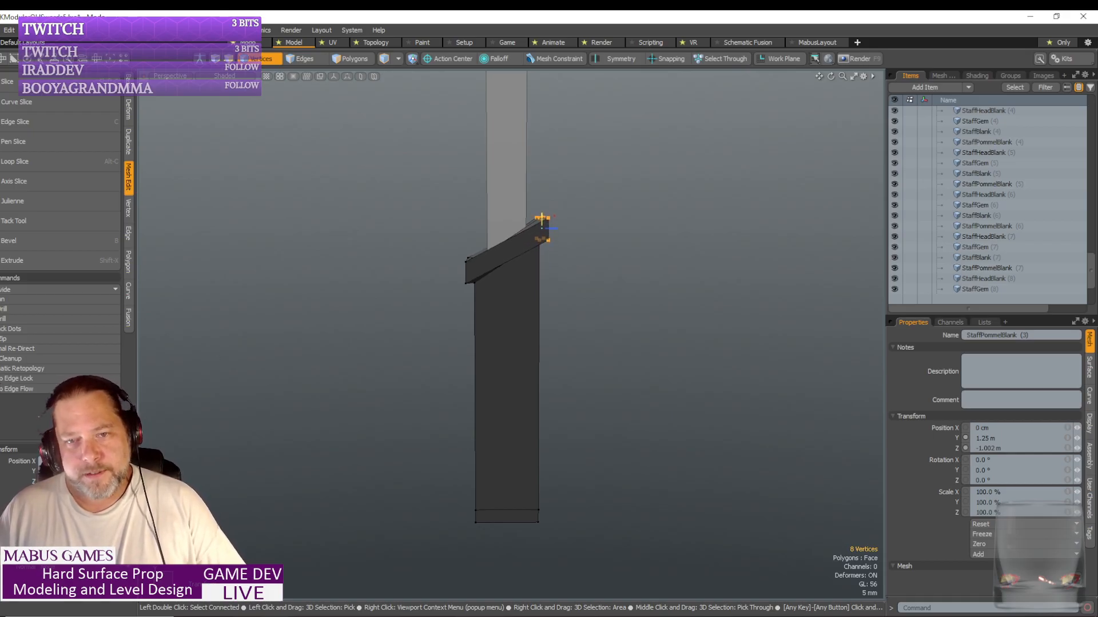
pyautogui.press('space')
# - In the Left view, raise the four outermost vertices at the collar's high end slightly to line up with the slope
pyautogui.keyDown('alt'); pyautogui.keyDown('shift'); pyautogui.moveTo(561, 278); pyautogui.dragTo(337, 279); pyautogui.keyUp('shift'); pyautogui.keyUp('alt')
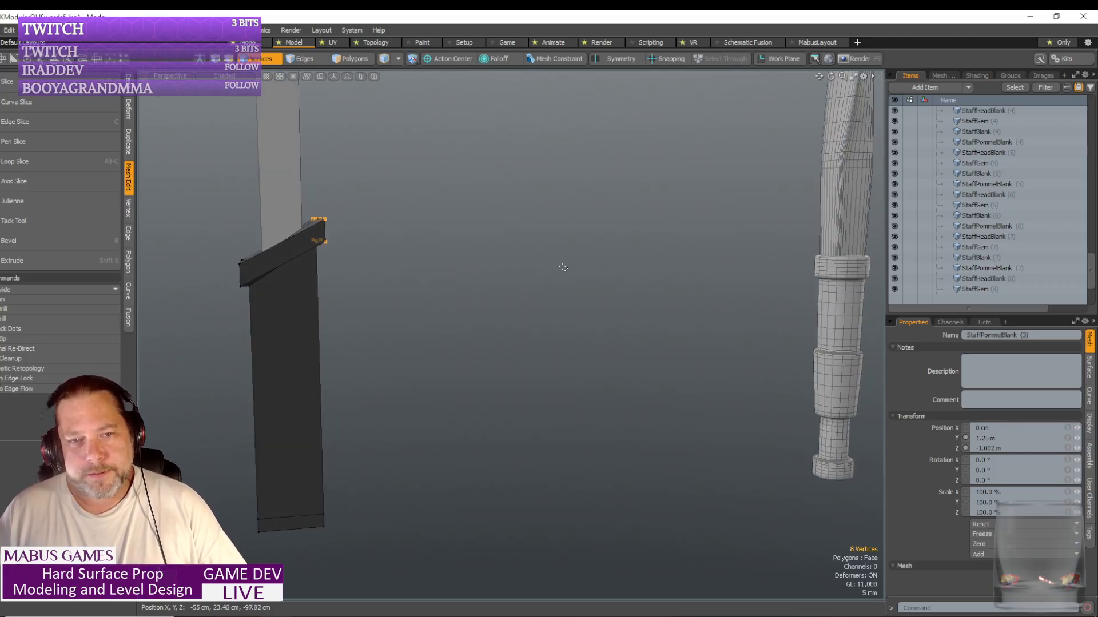
pyautogui.click(179, 78)
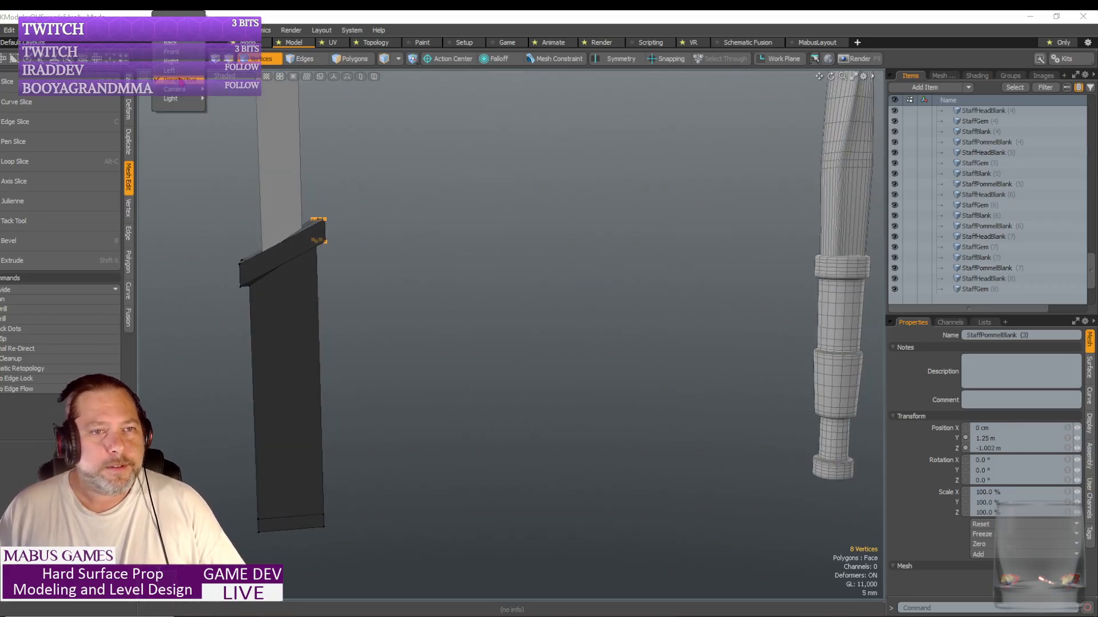
pyautogui.click(171, 52)
pyautogui.hotkey('shift', 'a')
pyautogui.scroll(-5, 656, 371)
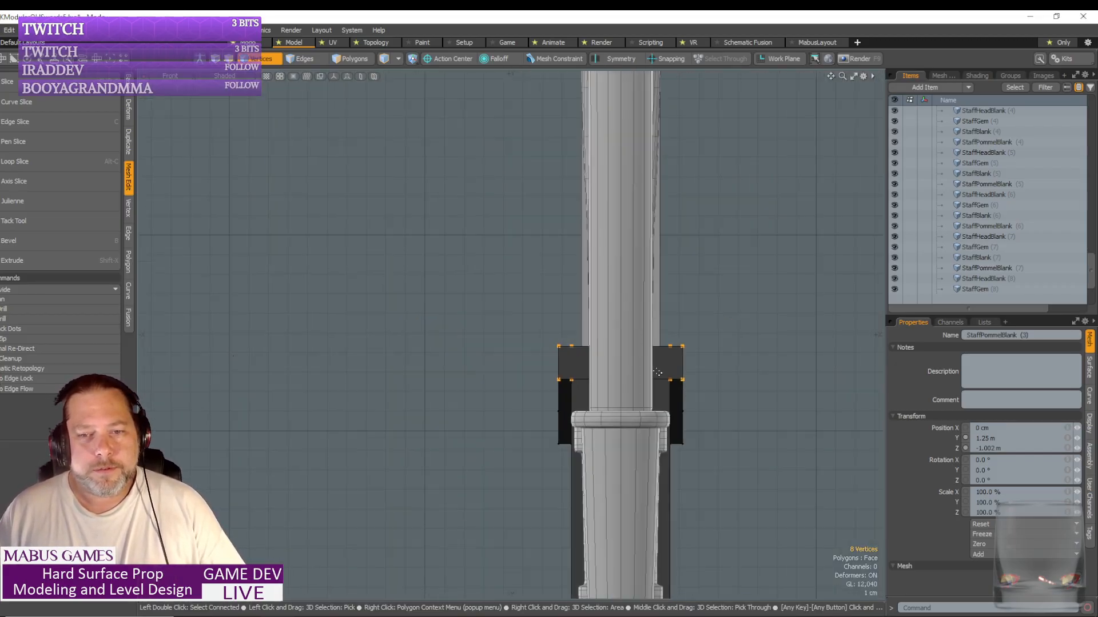
pyautogui.click(171, 80)
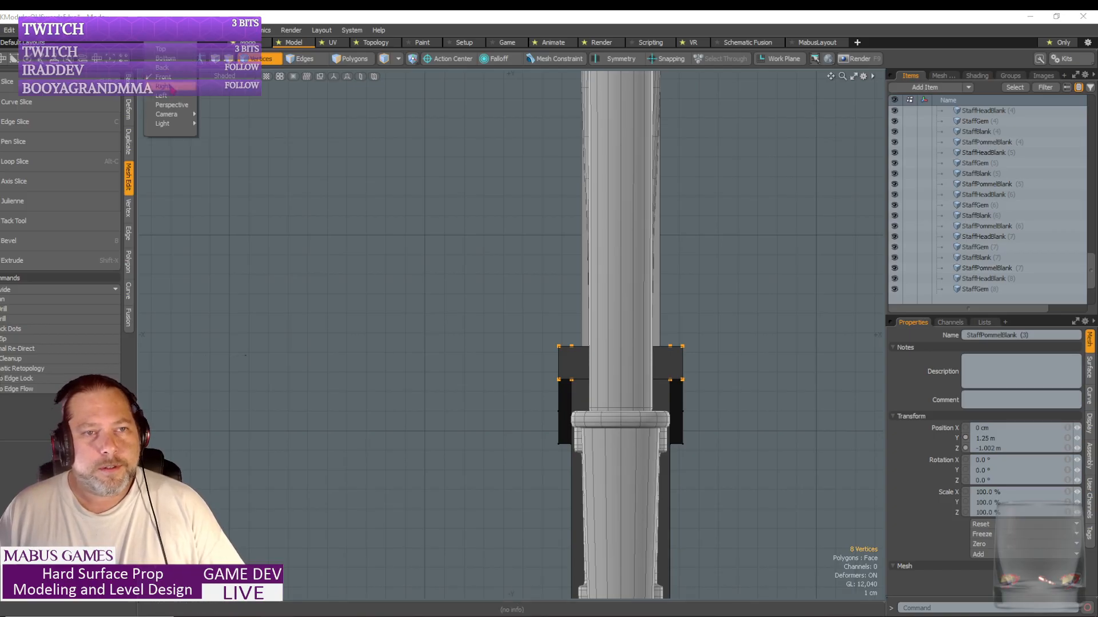
pyautogui.click(171, 100)
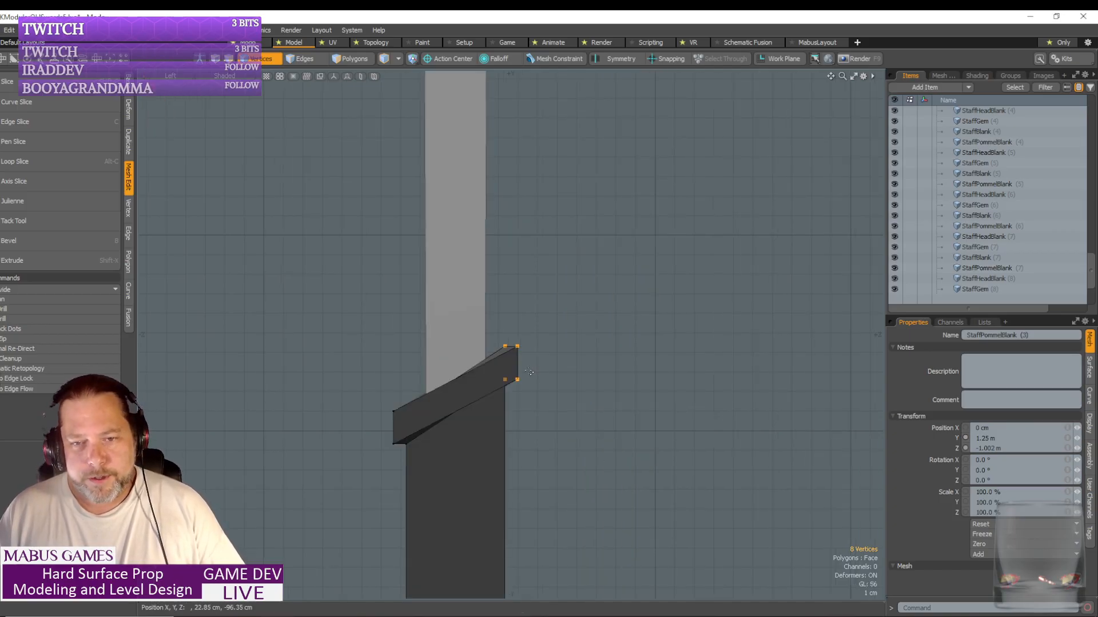
pyautogui.moveTo(509, 326); pyautogui.dragTo(529, 377)
pyautogui.press('w')
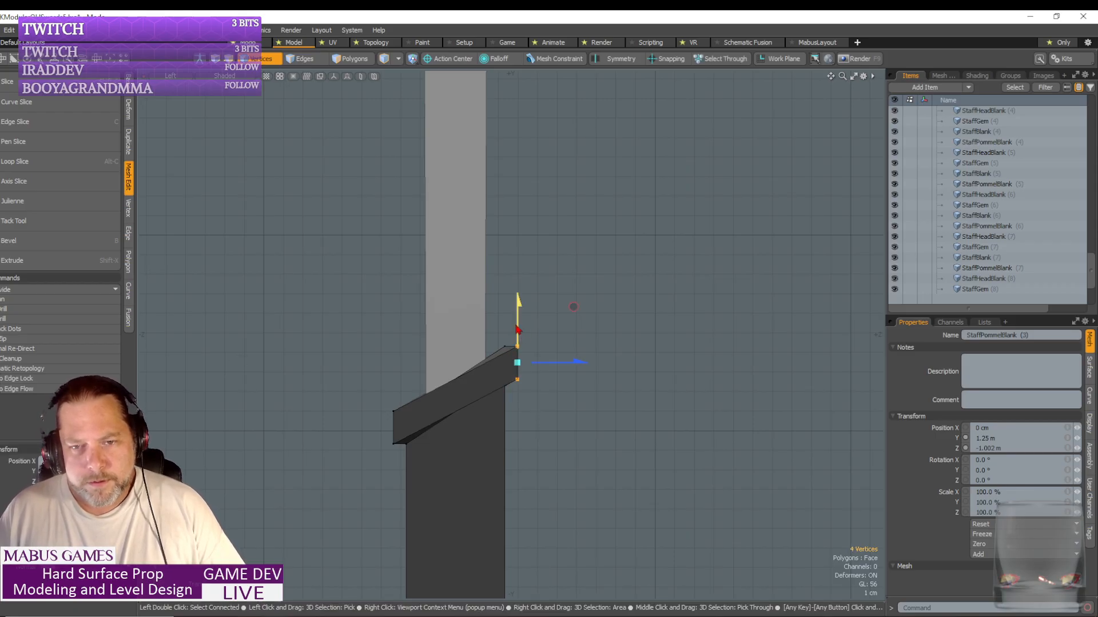
pyautogui.moveTo(520, 324); pyautogui.dragTo(521, 317)
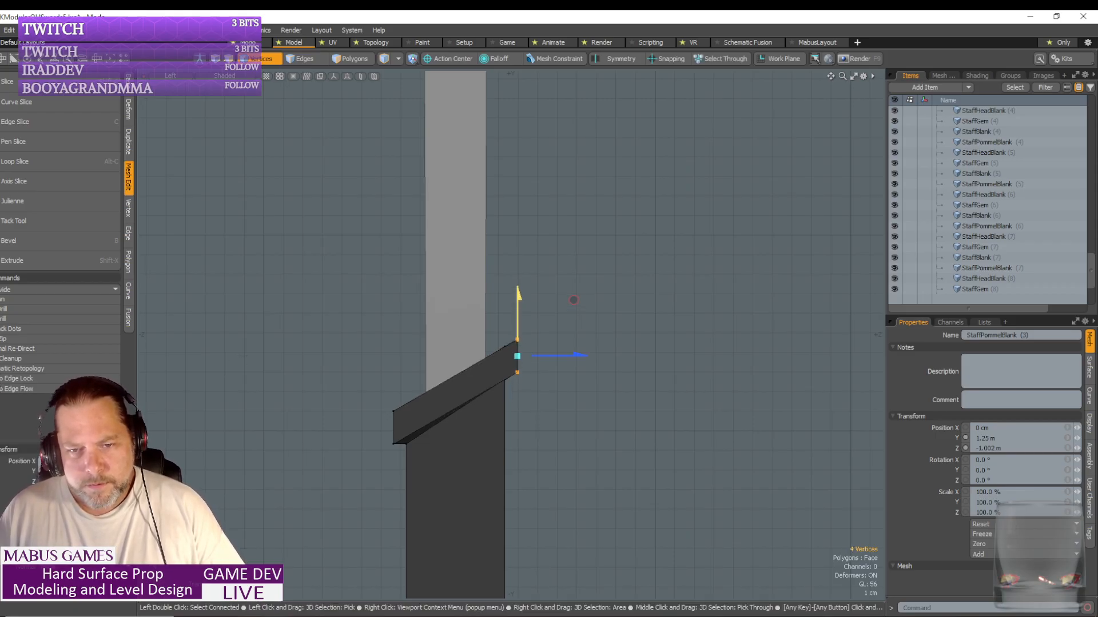
pyautogui.scroll(3, 515, 362)
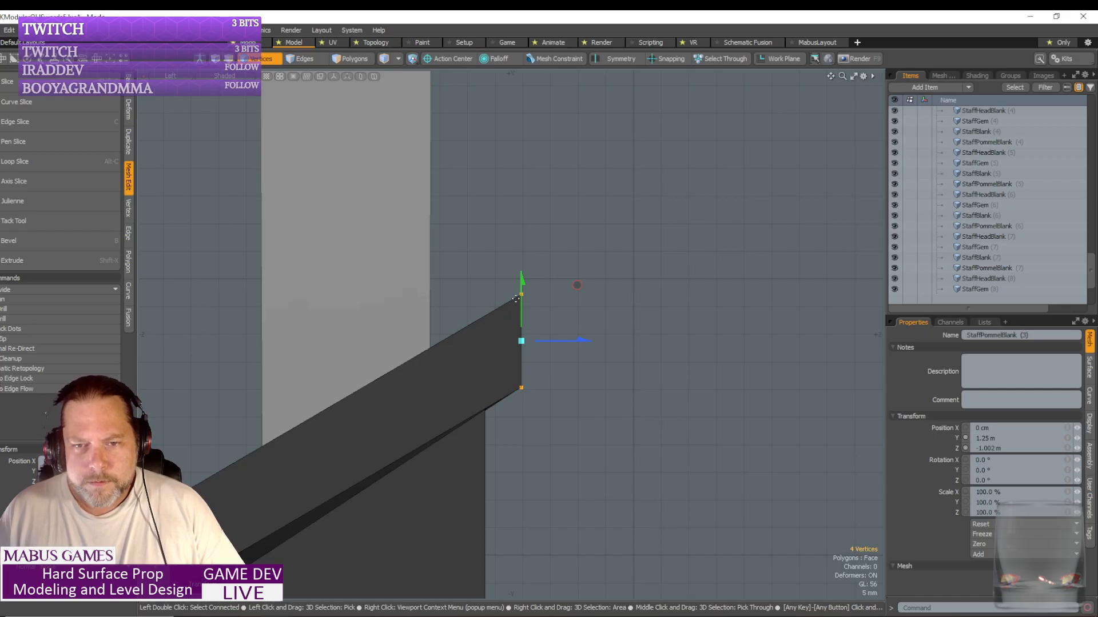
pyautogui.moveTo(521, 311); pyautogui.dragTo(521, 312)
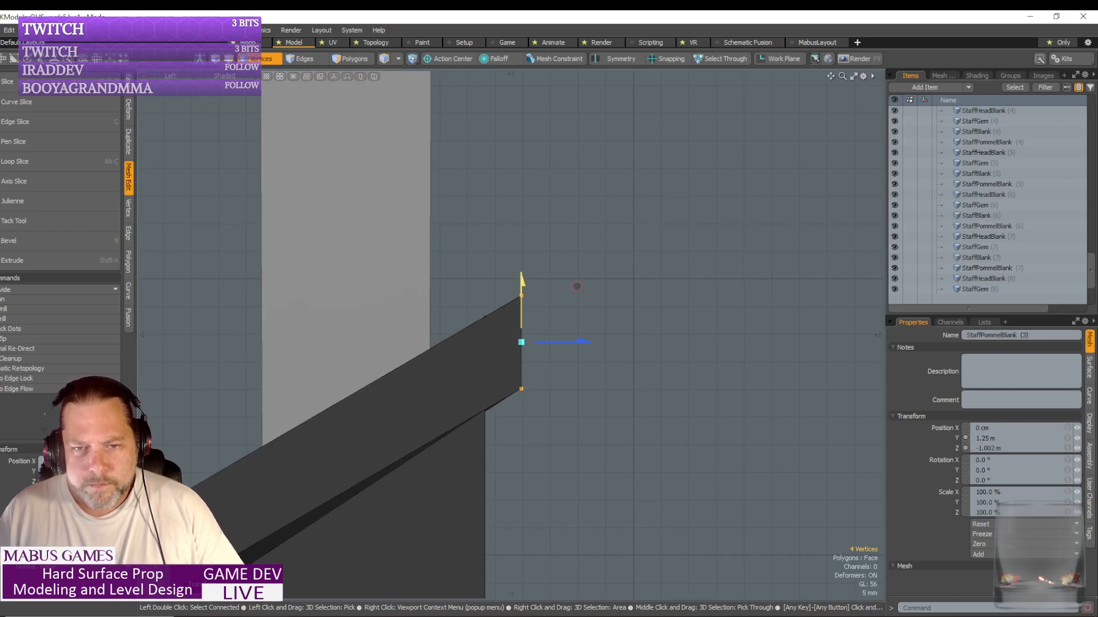
# - Select the four outermost vertices at the collar's low end and lower them to continue the diagonal slope
pyautogui.scroll(-3, 539, 326)
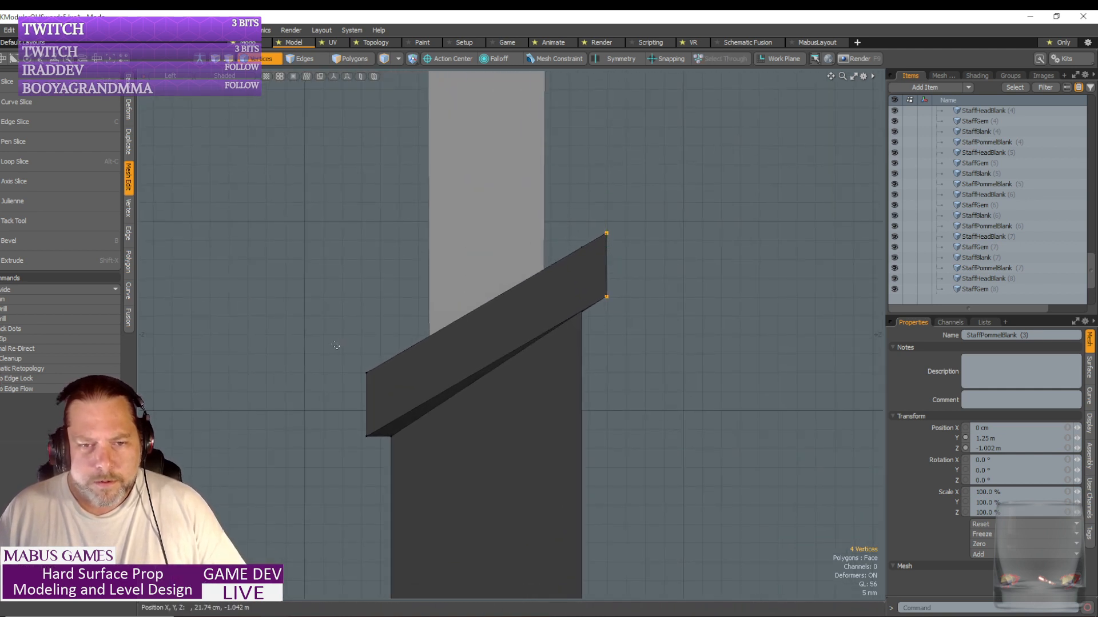
pyautogui.moveTo(327, 338); pyautogui.dragTo(375, 523, button='right')
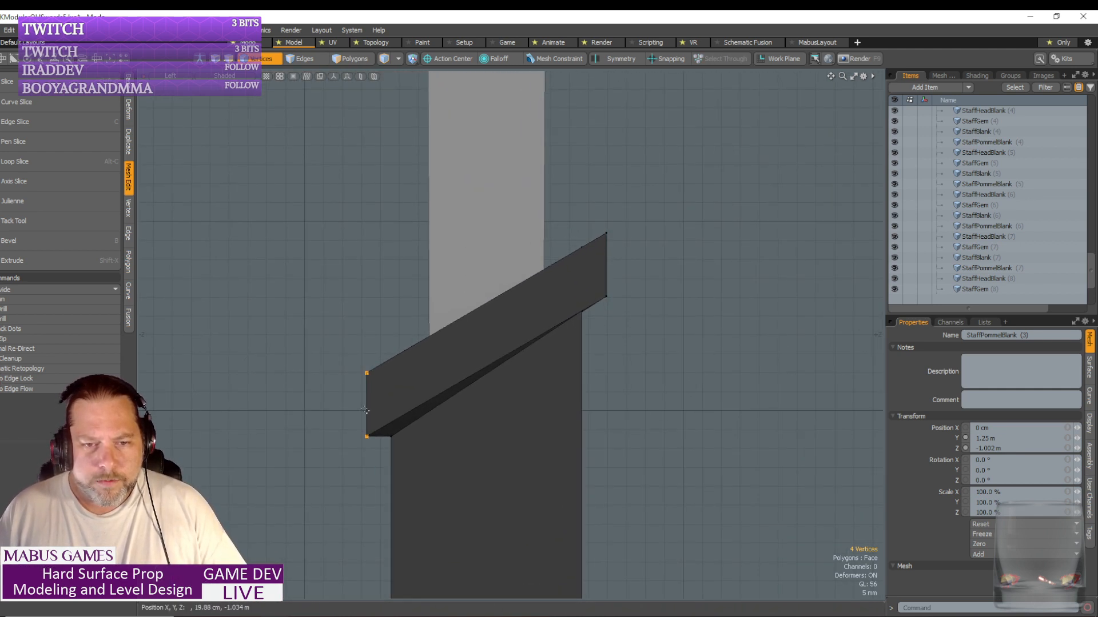
pyautogui.press('w')
pyautogui.moveTo(369, 363); pyautogui.dragTo(368, 379)
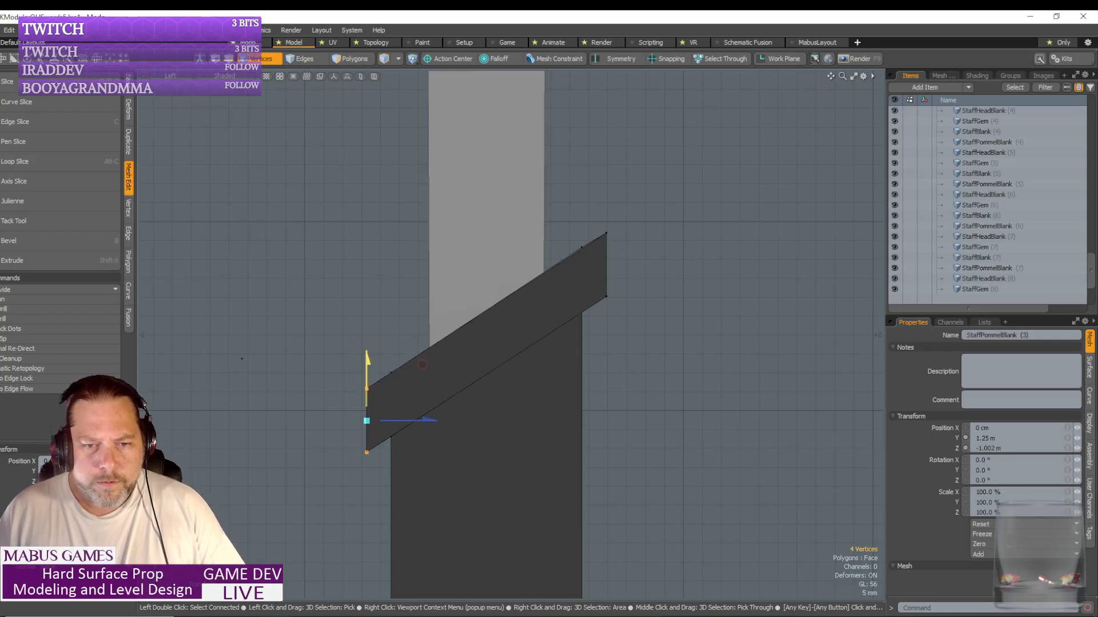
pyautogui.moveTo(366, 373); pyautogui.dragTo(366, 373)
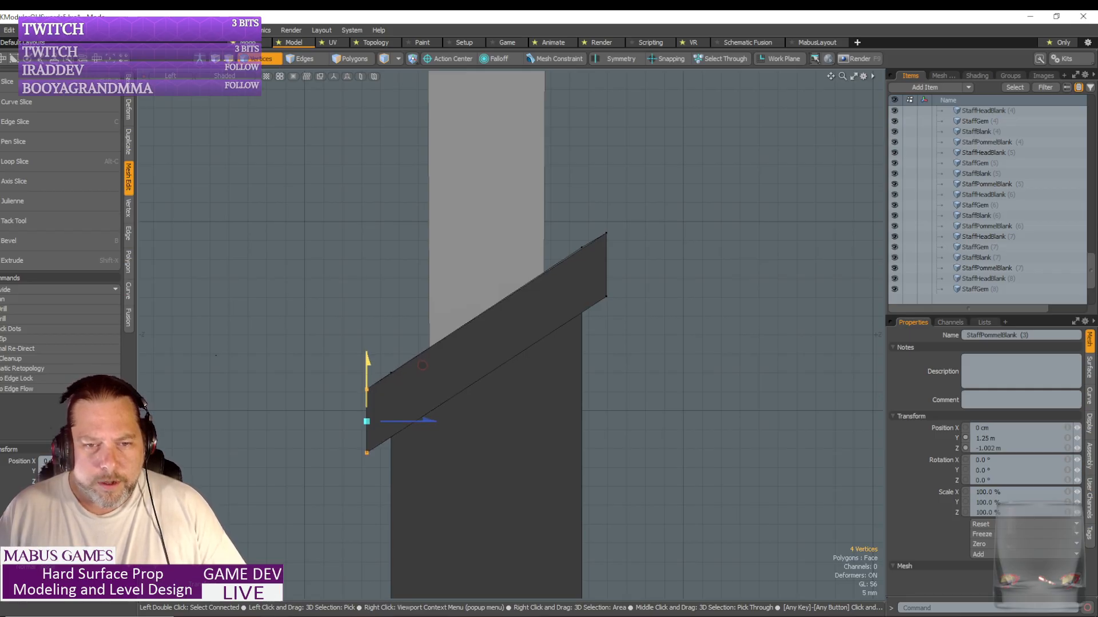
pyautogui.moveTo(366, 372); pyautogui.dragTo(368, 374)
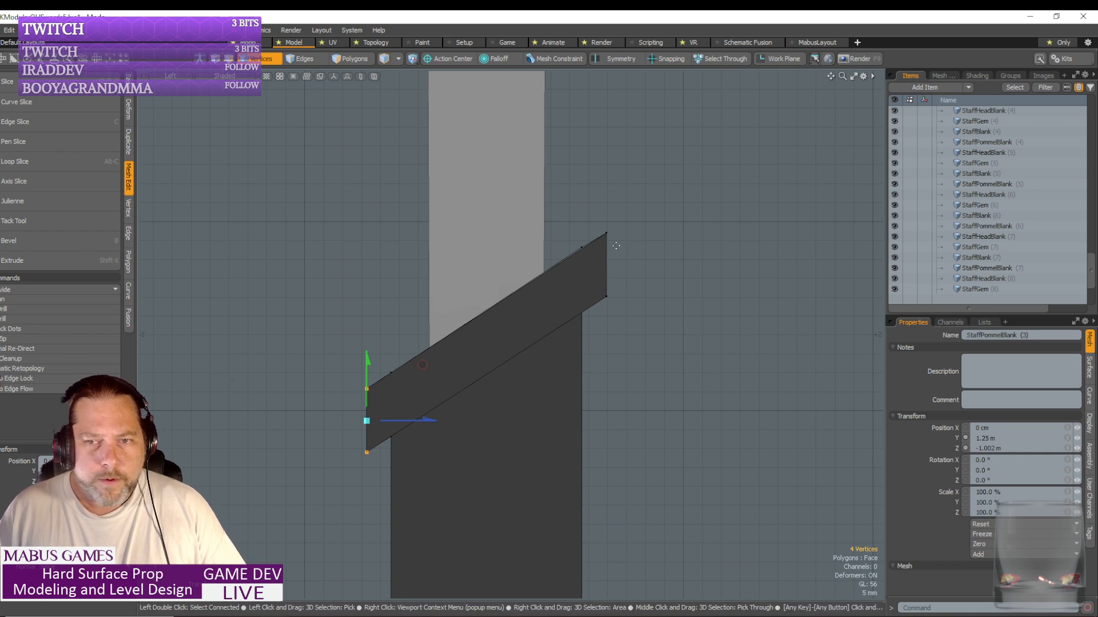
# - Select the four outermost vertices at the collar's high end and raise them slightly to straighten the slope
pyautogui.press('q')
pyautogui.moveTo(596, 215); pyautogui.dragTo(639, 356, button='right')
pyautogui.press('w')
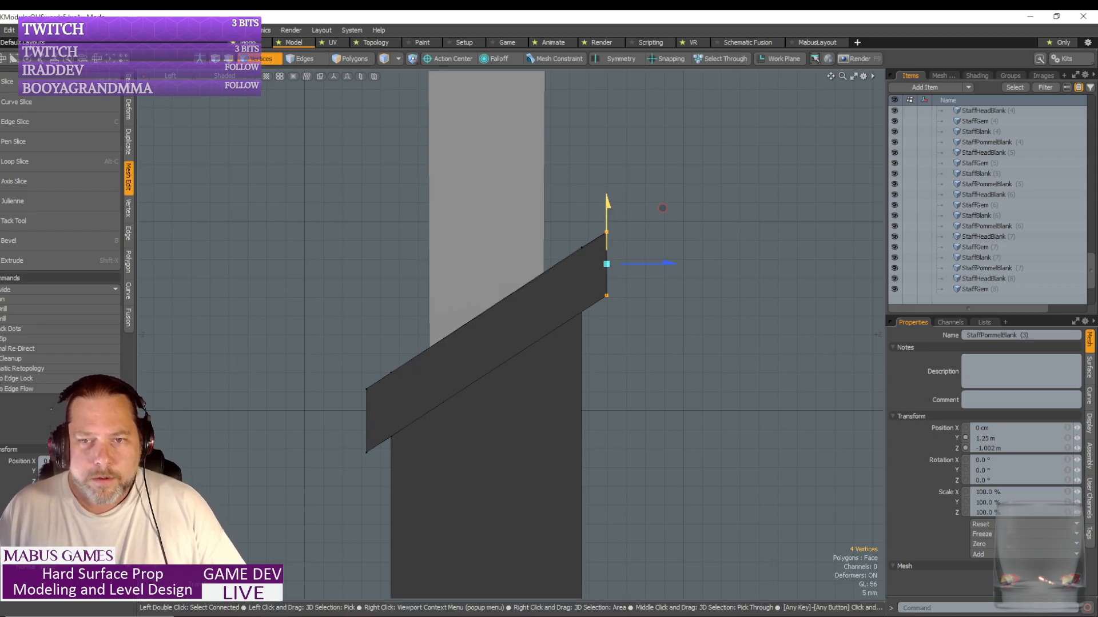
pyautogui.moveTo(609, 216); pyautogui.dragTo(609, 214)
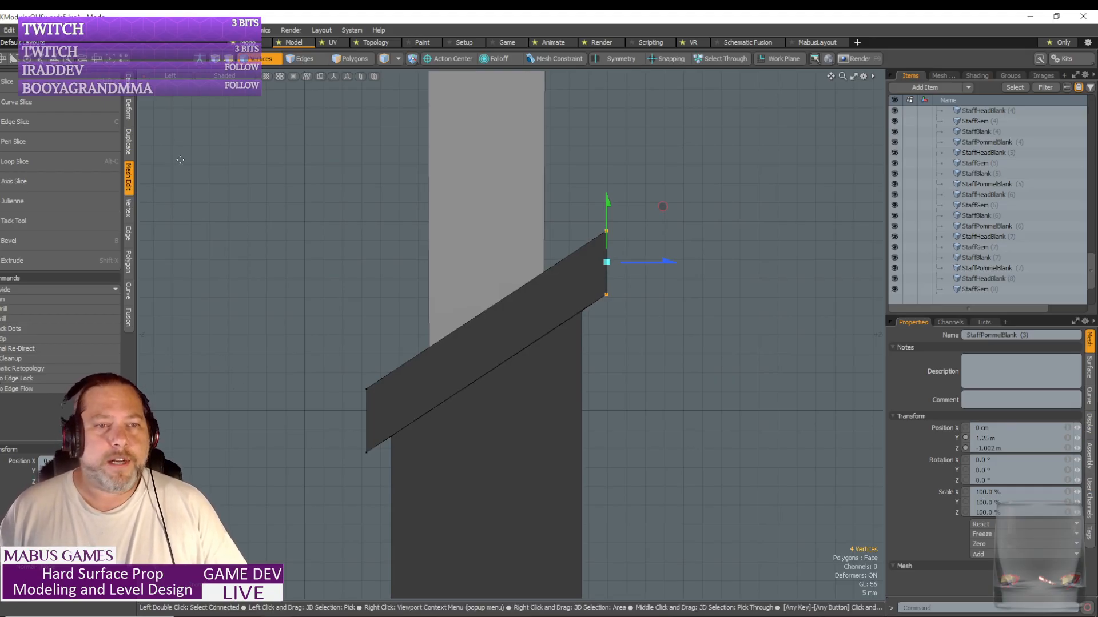
pyautogui.press('space')
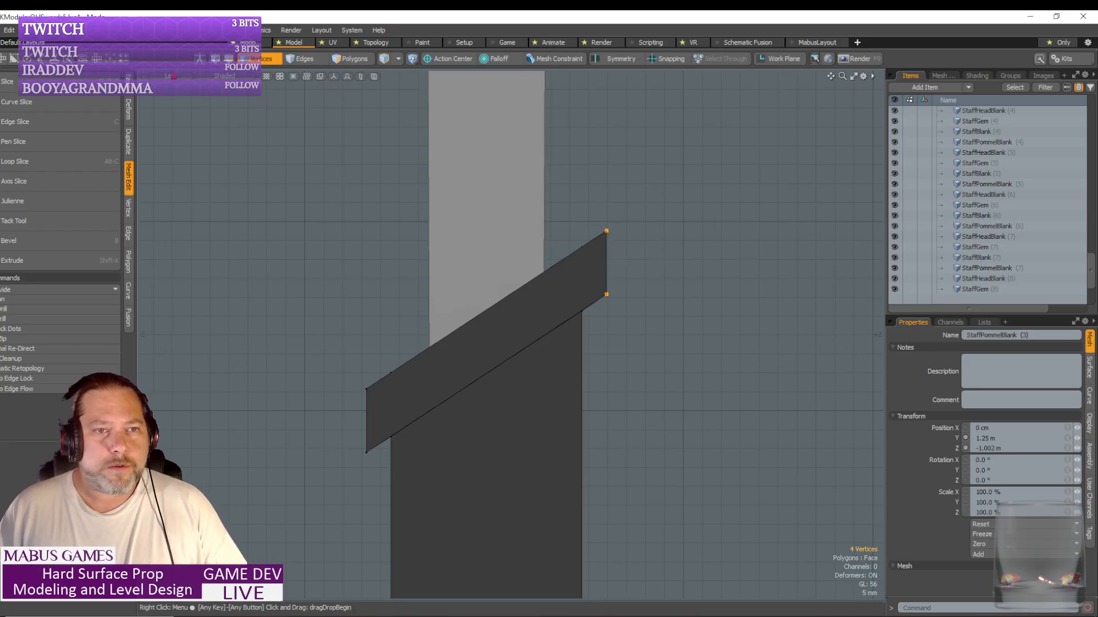
# - Switch the viewport to Perspective and set the 3D mouse navigation style to Orbit Object
pyautogui.click(170, 76)
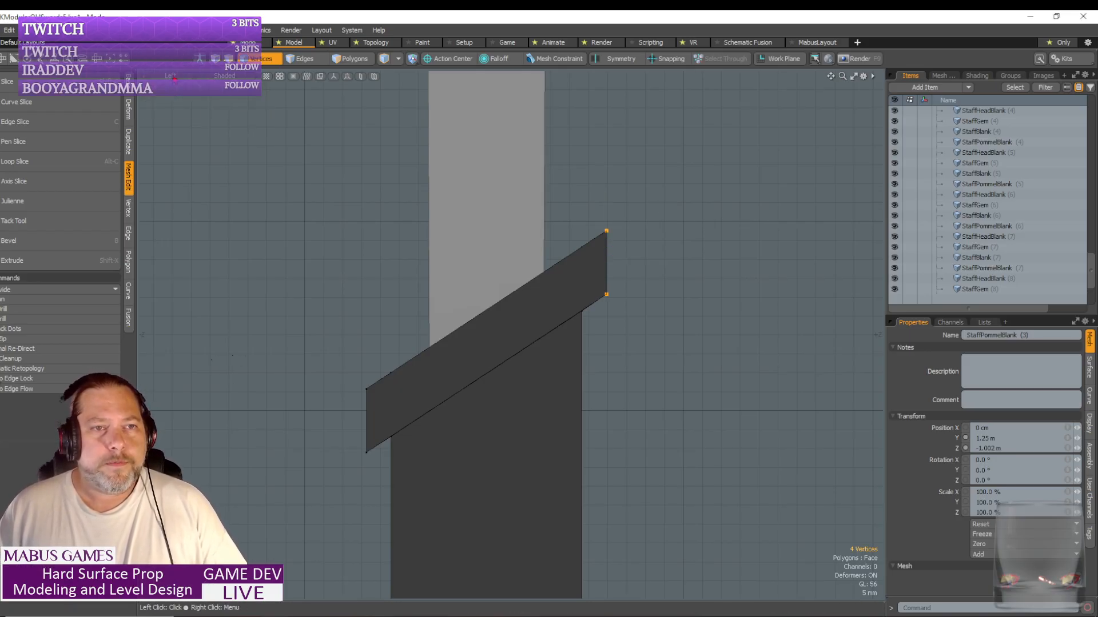
pyautogui.click(172, 84)
pyautogui.hotkey('shift', 'a')
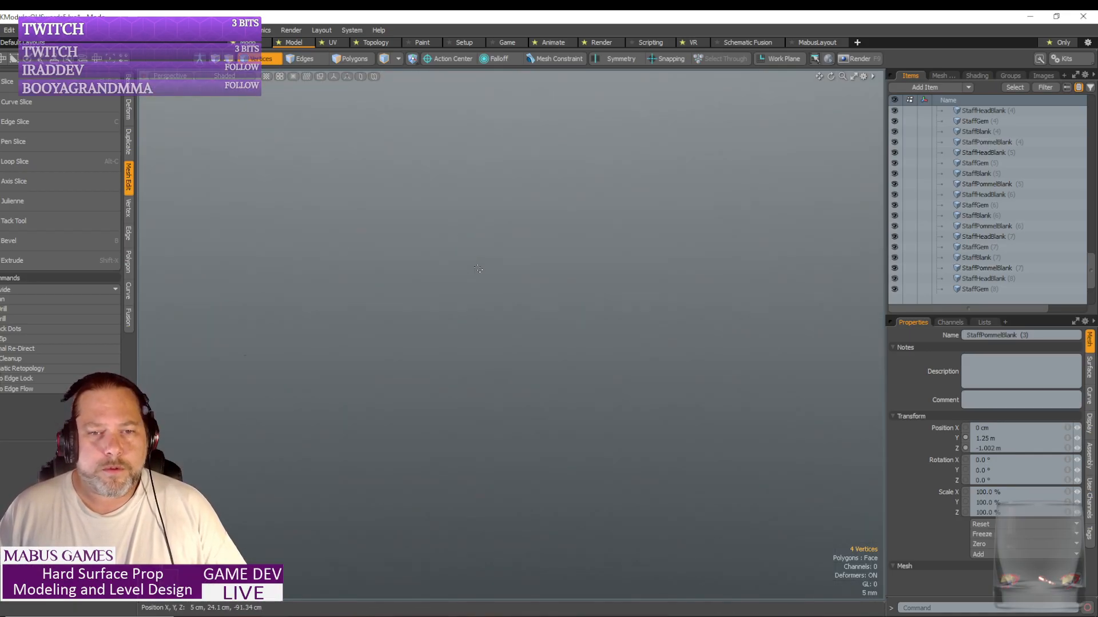
pyautogui.scroll(-10, 479, 281)
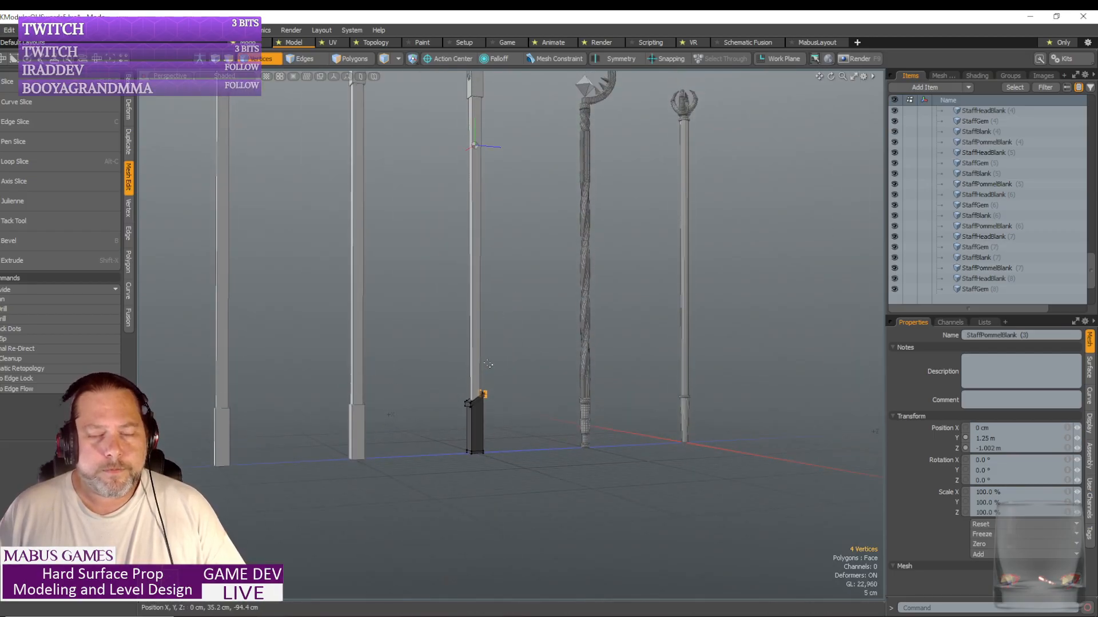
pyautogui.press('Menu')
pyautogui.click(520, 198)
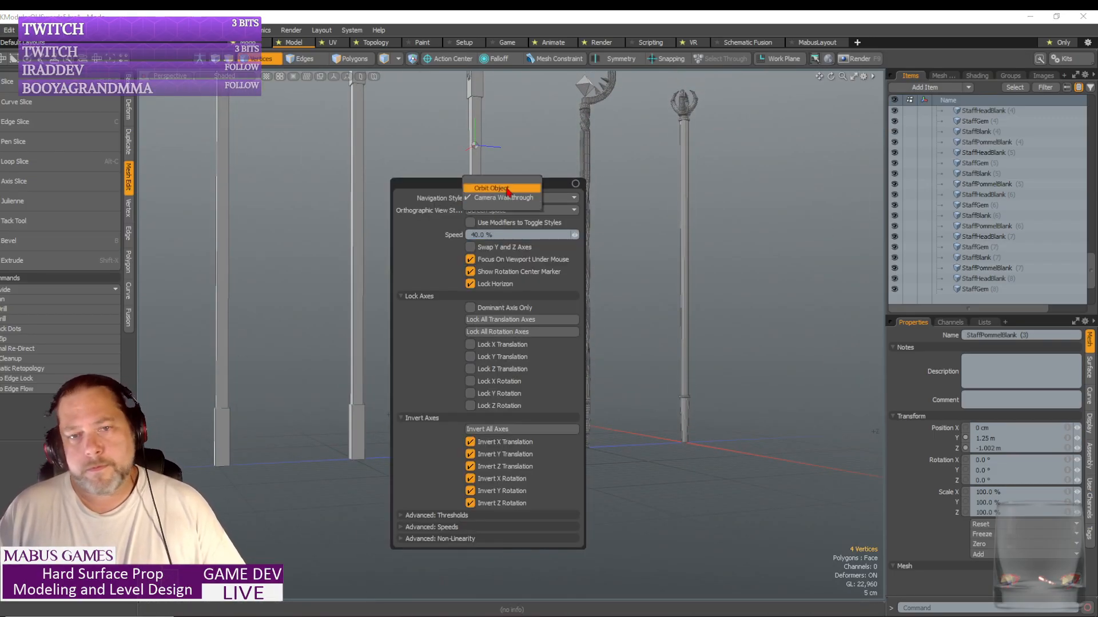
pyautogui.click(503, 188)
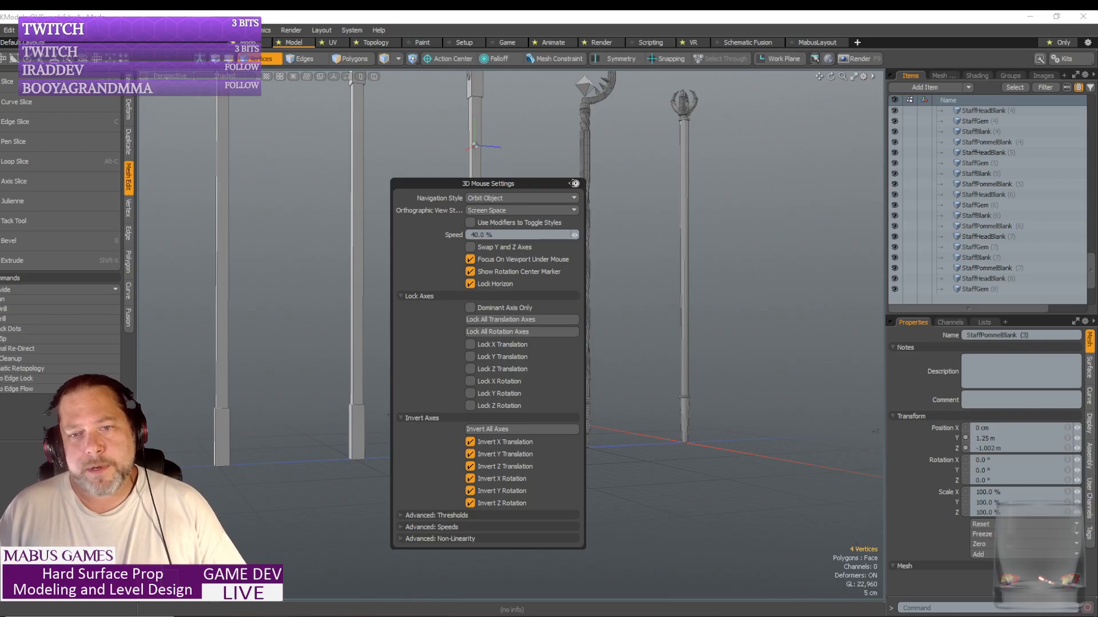
pyautogui.click(575, 183)
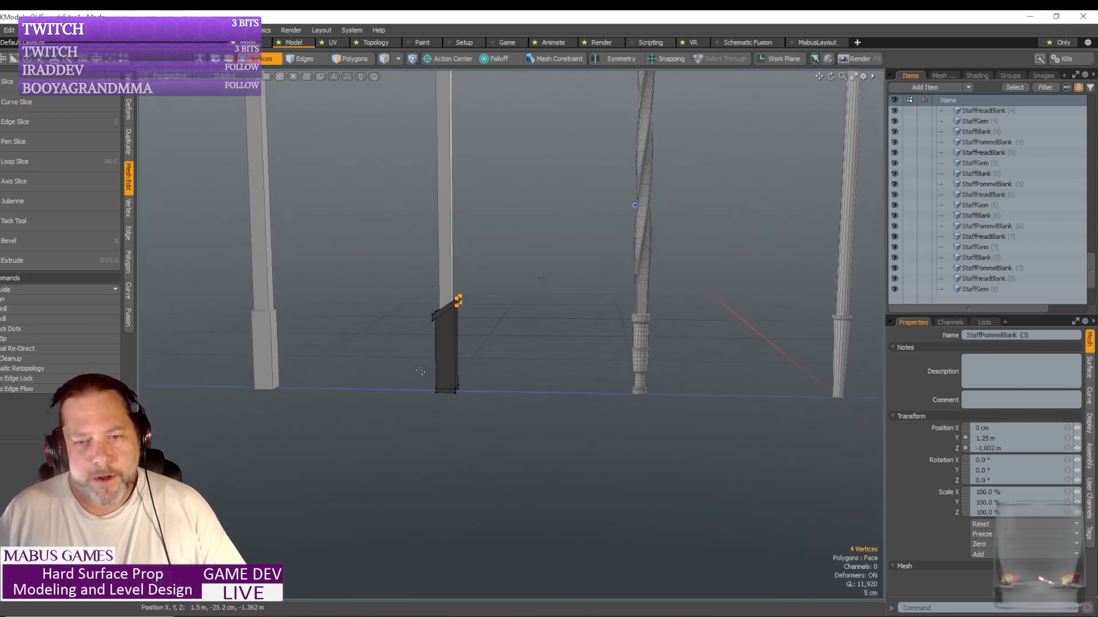
# - Select the eight vertices at the pommel's base and scale them inward horizontally to taper the body
pyautogui.moveTo(416, 365); pyautogui.dragTo(478, 444, button='right')
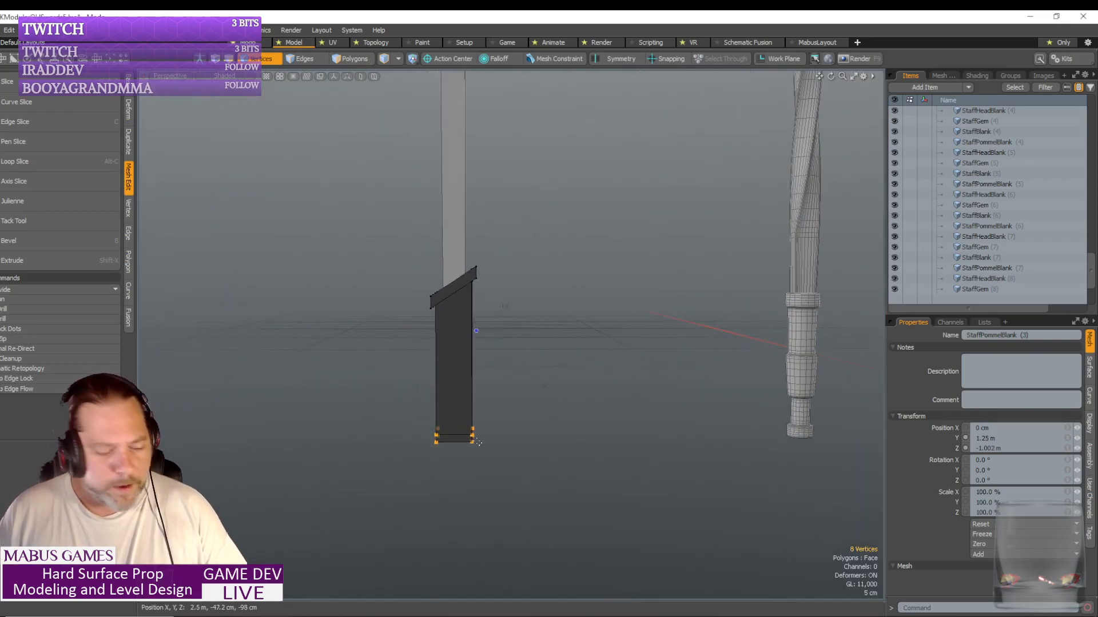
pyautogui.press('y')
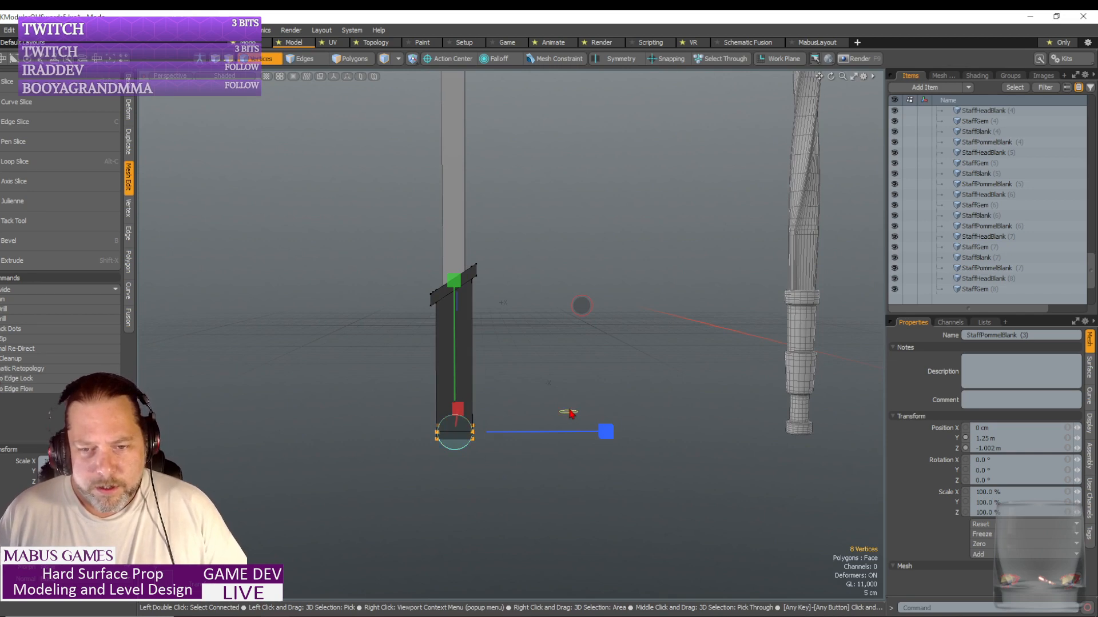
pyautogui.moveTo(566, 412); pyautogui.dragTo(431, 227)
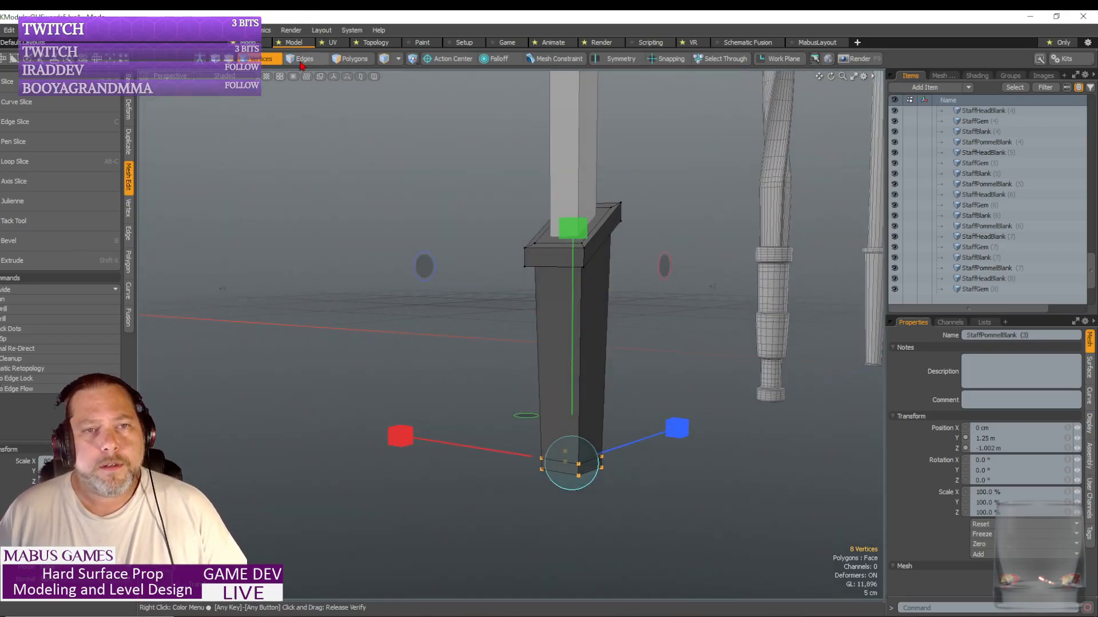
# - Select the four side polygons of the narrow band at the pommel's base and bevel them outward into a protruding foot
pyautogui.click(351, 58)
pyautogui.keyDown('alt'); pyautogui.moveTo(549, 366); pyautogui.dragTo(489, 355); pyautogui.keyUp('alt')
pyautogui.click(467, 353)
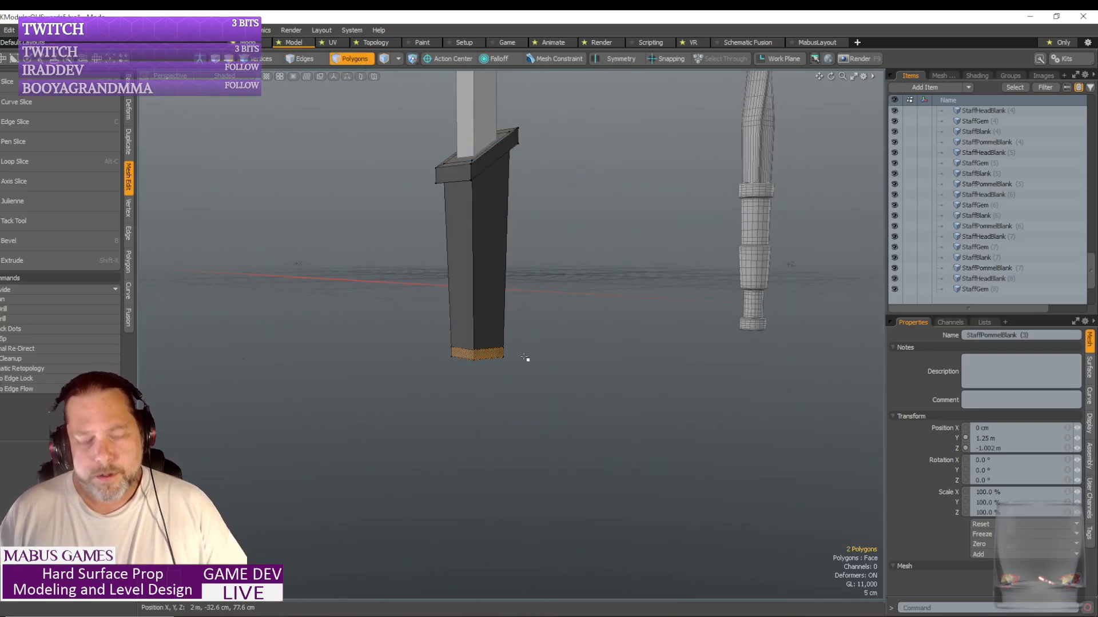
pyautogui.press('Up')
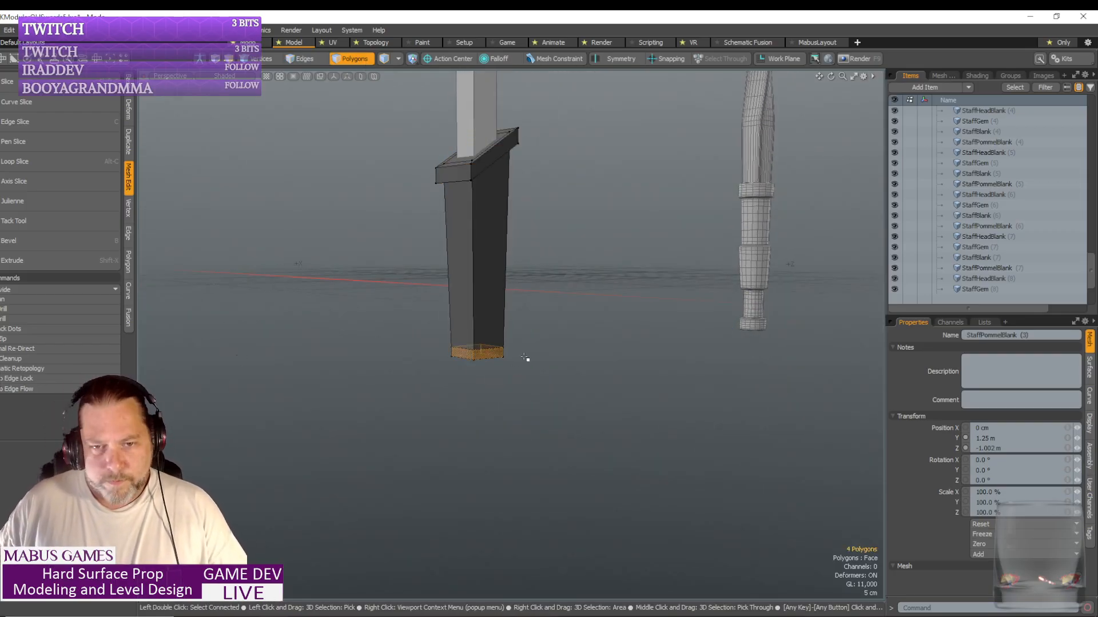
pyautogui.click(41, 246)
pyautogui.keyDown('alt'); pyautogui.moveTo(286, 269); pyautogui.dragTo(509, 188); pyautogui.keyUp('alt')
pyautogui.keyDown('ctrl'); pyautogui.keyDown('alt'); pyautogui.moveTo(366, 318); pyautogui.dragTo(463, 319); pyautogui.keyUp('alt'); pyautogui.keyUp('ctrl')
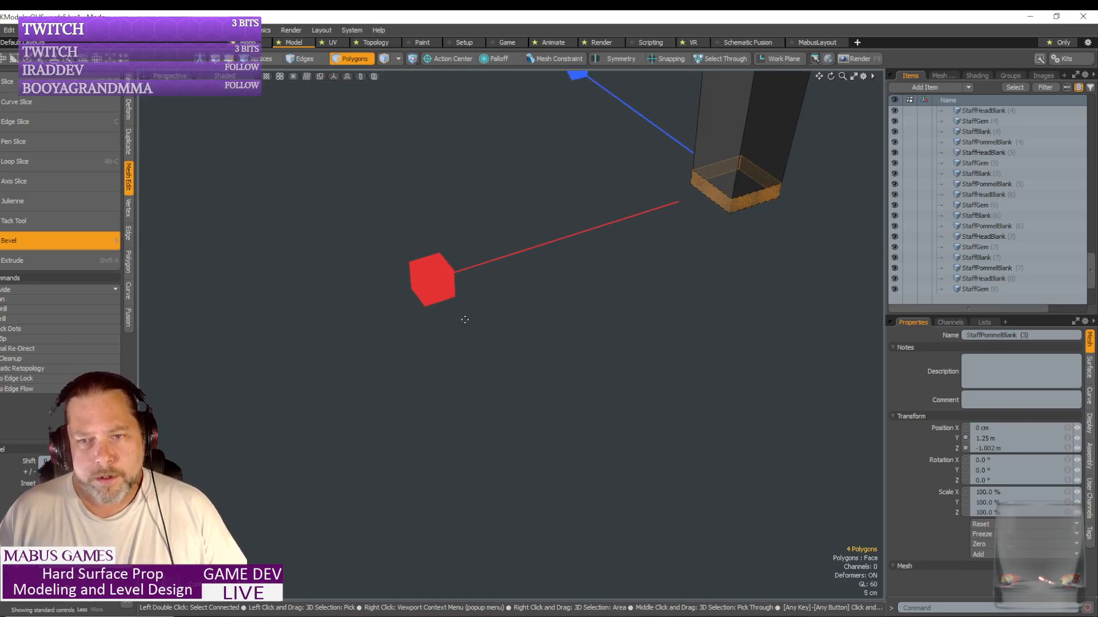
pyautogui.keyDown('alt'); pyautogui.moveTo(646, 275); pyautogui.dragTo(557, 303); pyautogui.keyUp('alt')
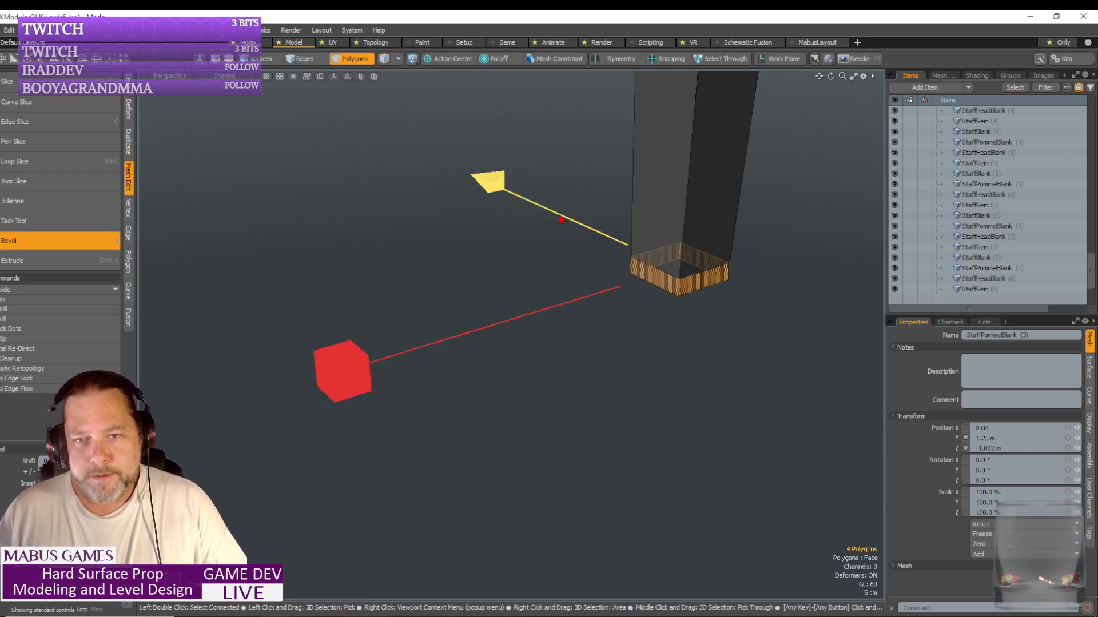
pyautogui.moveTo(560, 219); pyautogui.dragTo(556, 217)
pyautogui.click(63, 241)
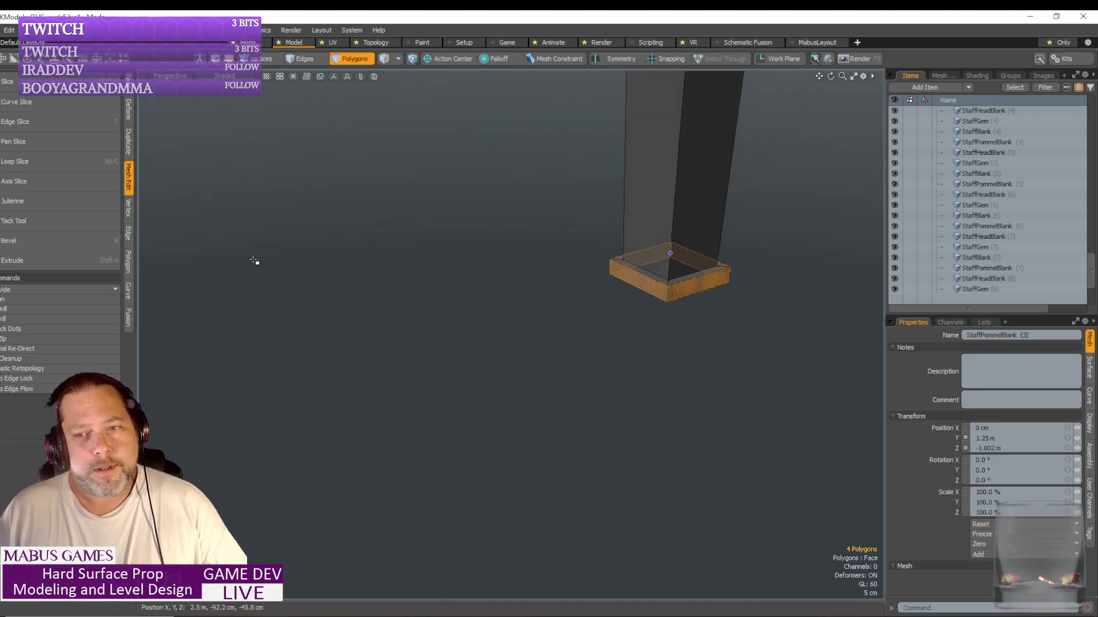
# - Select the collar's four outer vertical edges and loop-slice the collar at 20% and 80% of its height
pyautogui.scroll(-6, 544, 289)
pyautogui.keyDown('alt'); pyautogui.moveTo(544, 289); pyautogui.dragTo(540, 360); pyautogui.keyUp('alt')
pyautogui.scroll(4, 537, 276)
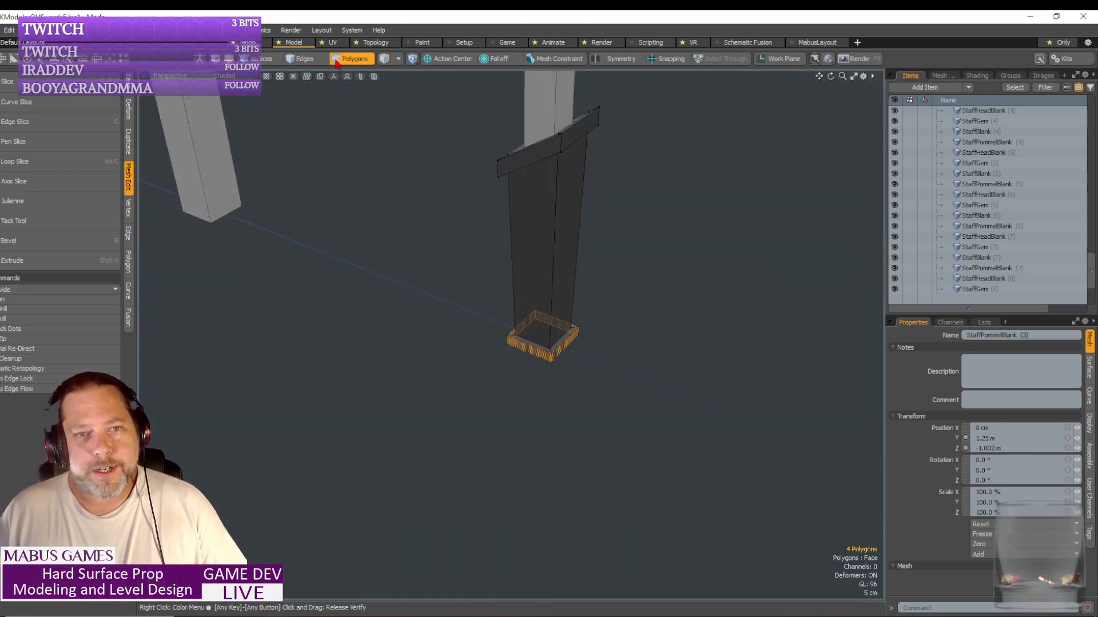
pyautogui.click(309, 61)
pyautogui.keyDown('alt'); pyautogui.moveTo(551, 166); pyautogui.dragTo(606, 142); pyautogui.keyUp('alt')
pyautogui.click(579, 116)
pyautogui.scroll(3, 606, 142)
pyautogui.scroll(-3, 605, 142)
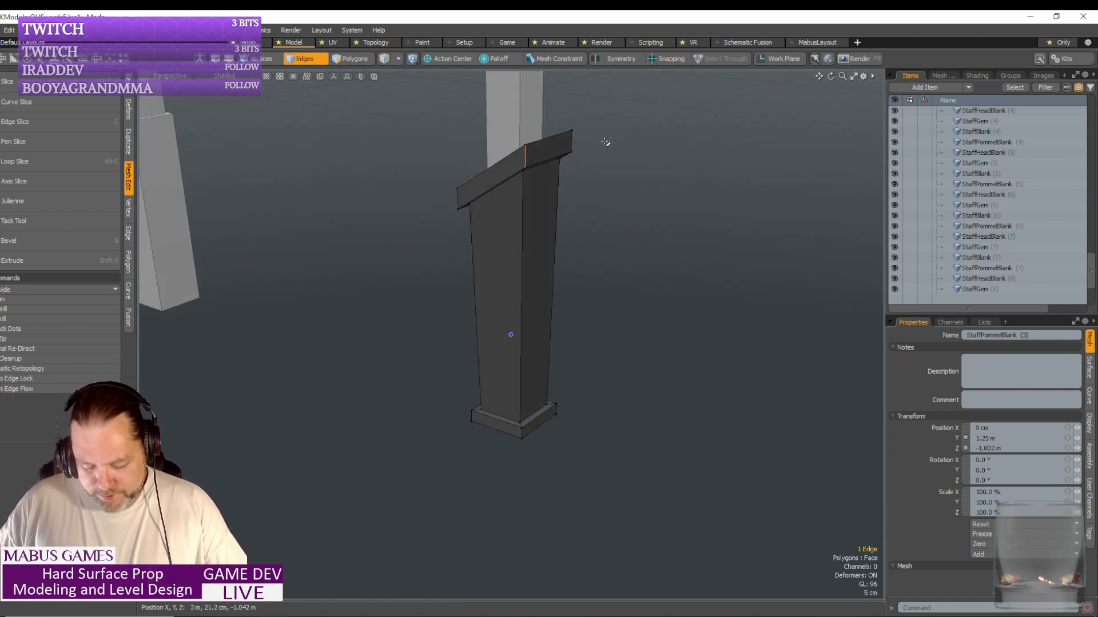
pyautogui.hotkey('alt', 'l')
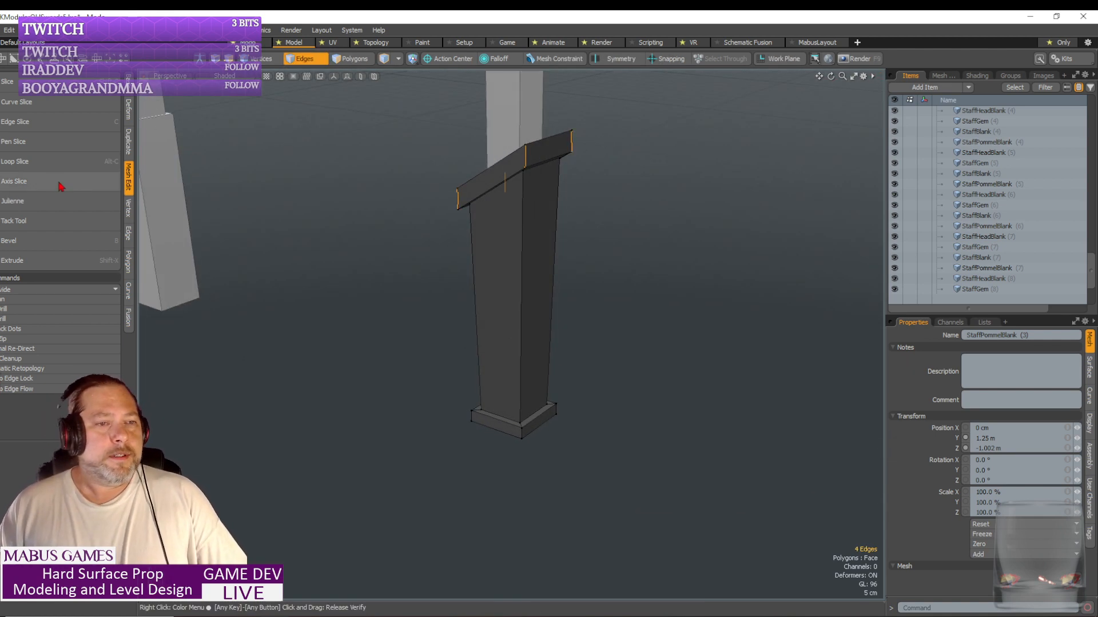
pyautogui.click(44, 166)
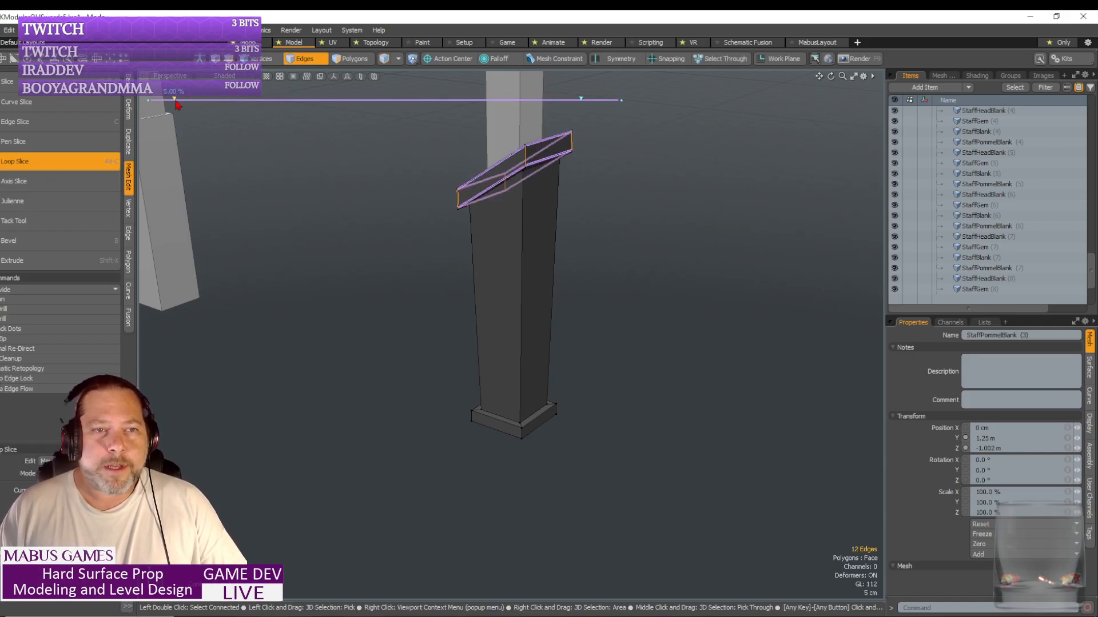
pyautogui.moveTo(176, 102); pyautogui.dragTo(245, 101)
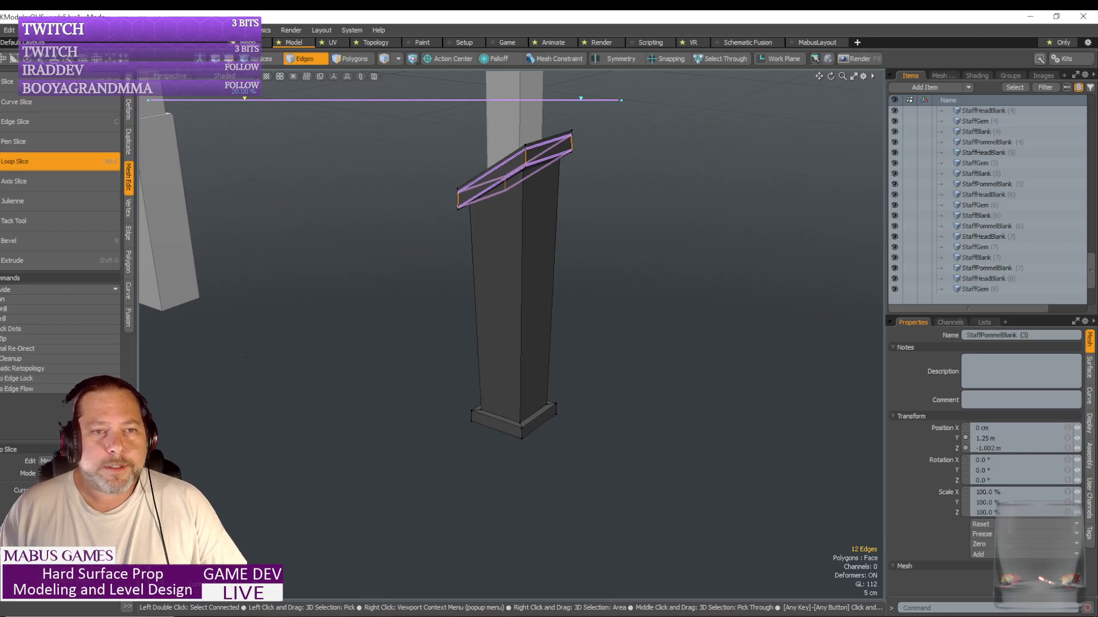
pyautogui.moveTo(582, 100); pyautogui.dragTo(530, 101)
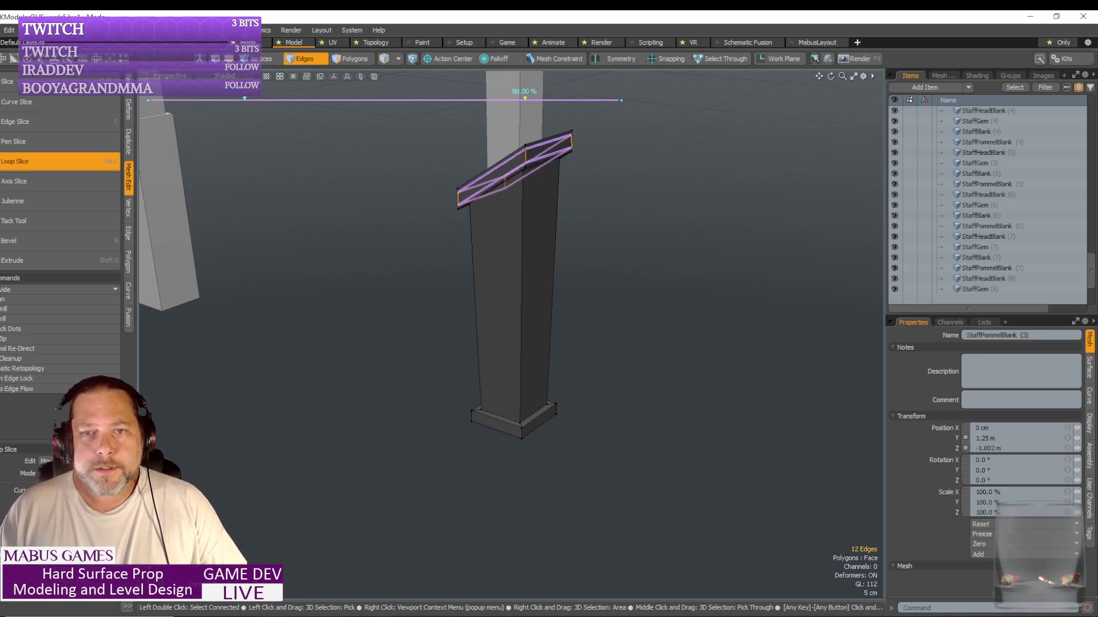
pyautogui.click(52, 167)
# - Select the four outer vertical edges of the pommel's foot and loop-slice it at 20% and 80%
pyautogui.keyDown('alt'); pyautogui.moveTo(549, 375); pyautogui.dragTo(615, 297); pyautogui.keyUp('alt')
pyautogui.click(533, 421)
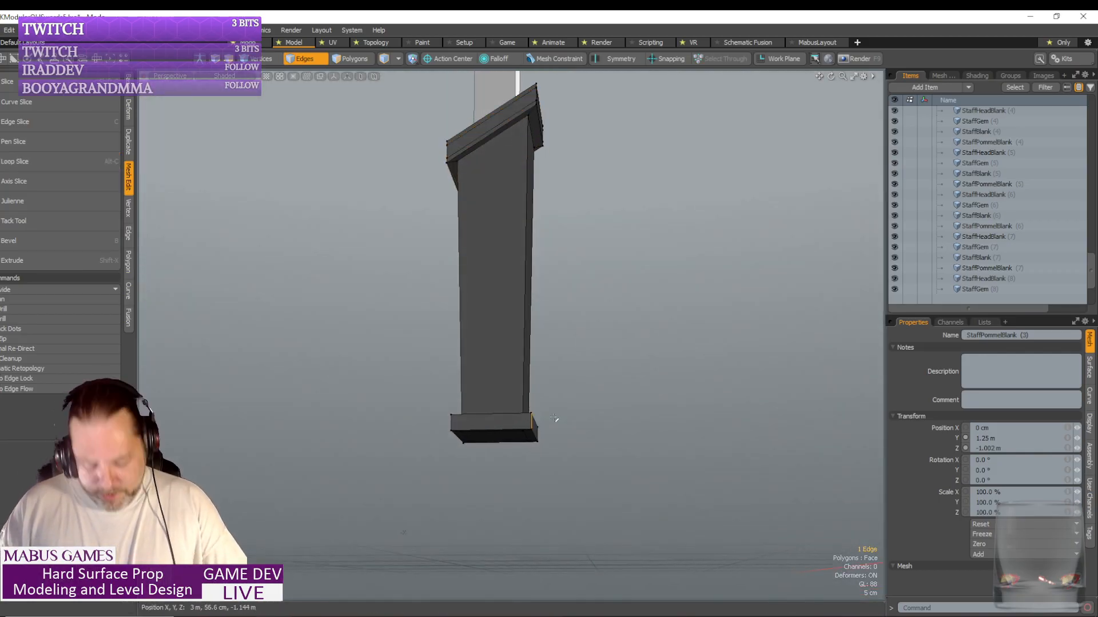
pyautogui.hotkey('alt', 'l')
pyautogui.keyDown('alt'); pyautogui.moveTo(557, 421); pyautogui.dragTo(554, 419); pyautogui.keyUp('alt')
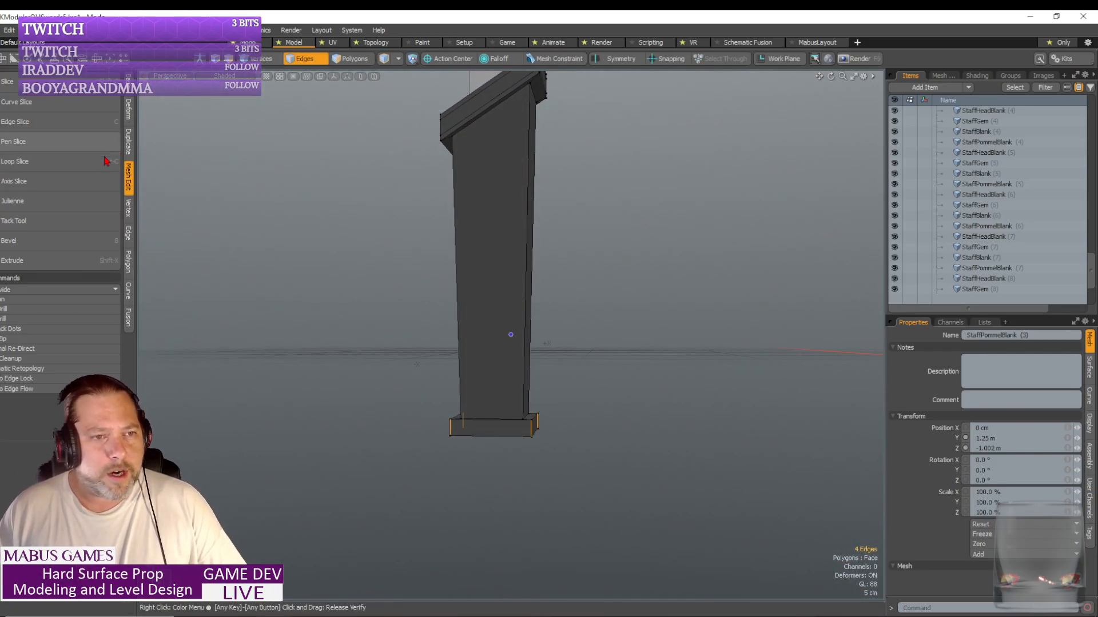
pyautogui.click(48, 162)
pyautogui.scroll(5, 524, 376)
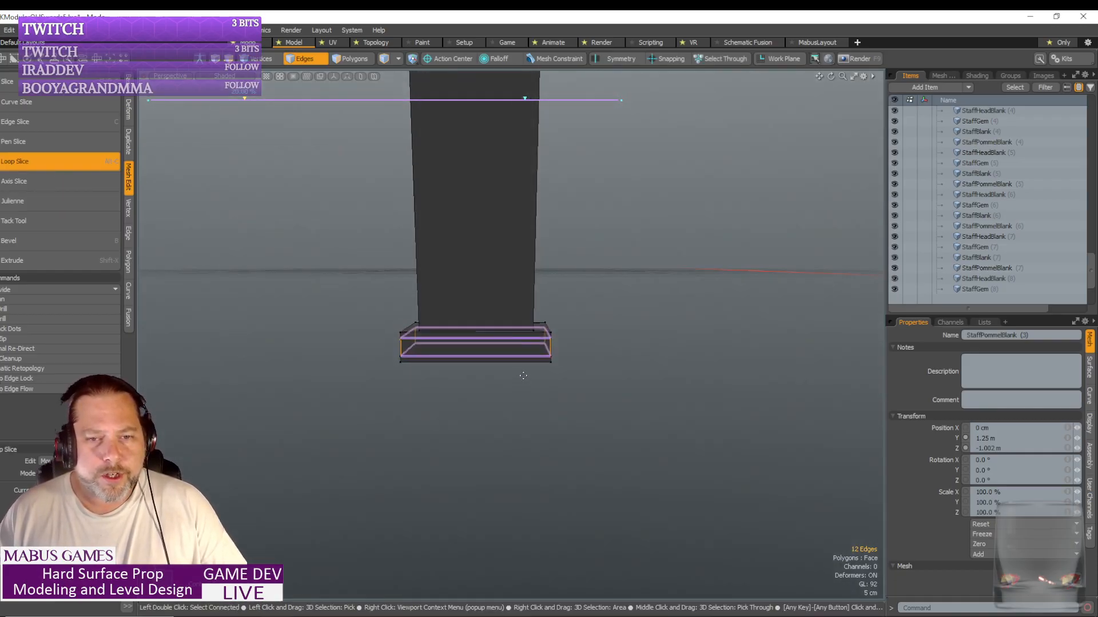
pyautogui.keyDown('alt'); pyautogui.moveTo(523, 376); pyautogui.dragTo(515, 360); pyautogui.keyUp('alt')
pyautogui.press('space')
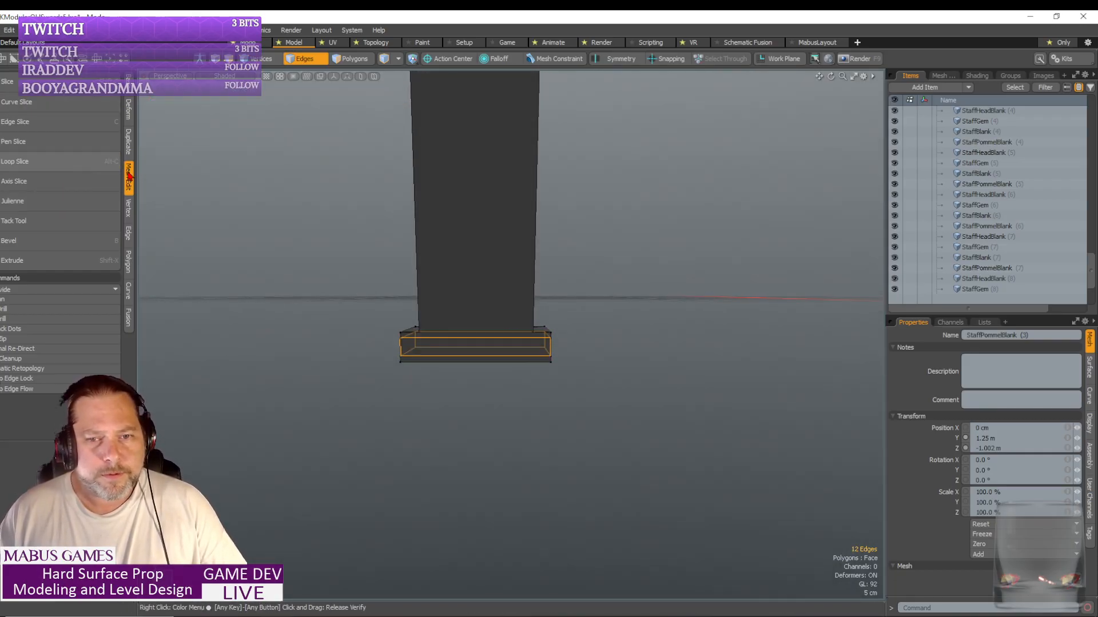
# - Select the four long vertical edges of the pommel's tapered body and loop-slice it close to both ends
pyautogui.click(416, 251)
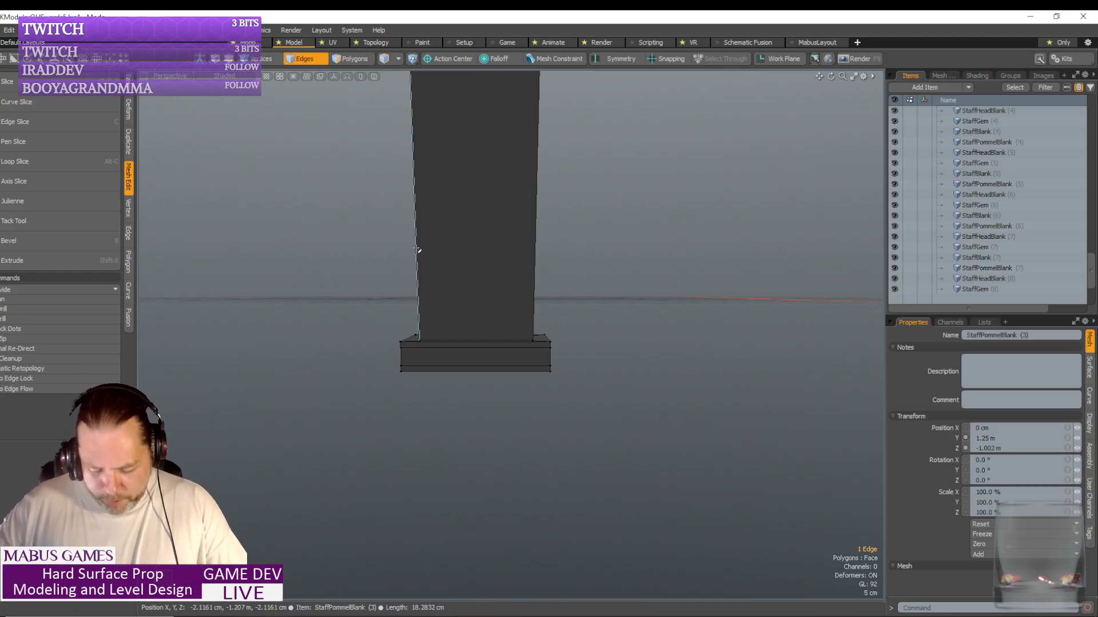
pyautogui.hotkey('alt', 'l')
pyautogui.scroll(-5, 416, 250)
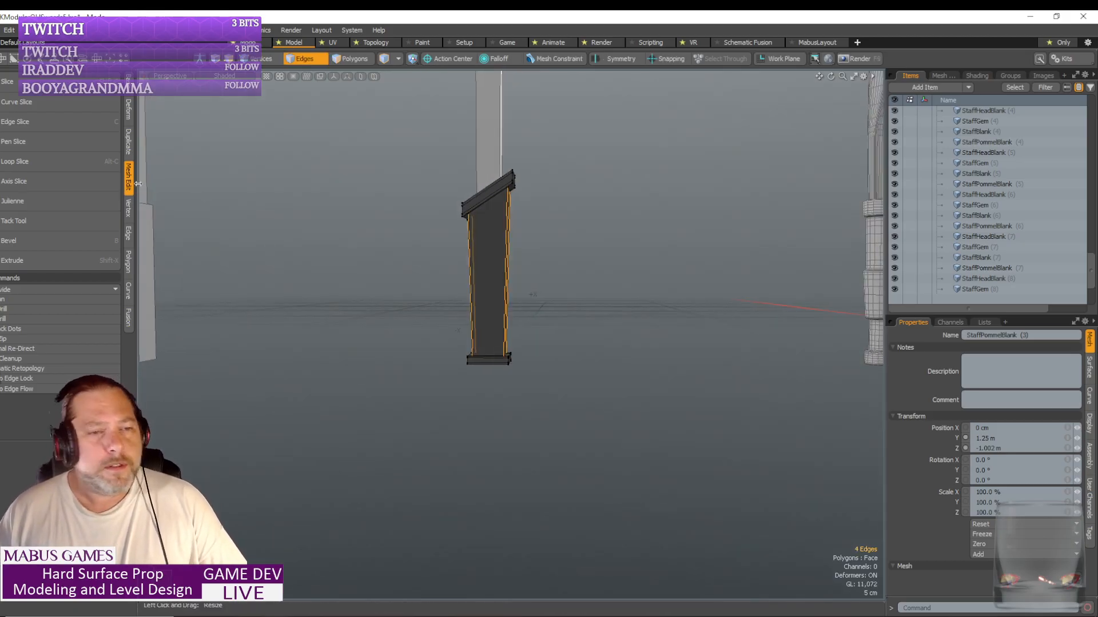
pyautogui.click(42, 164)
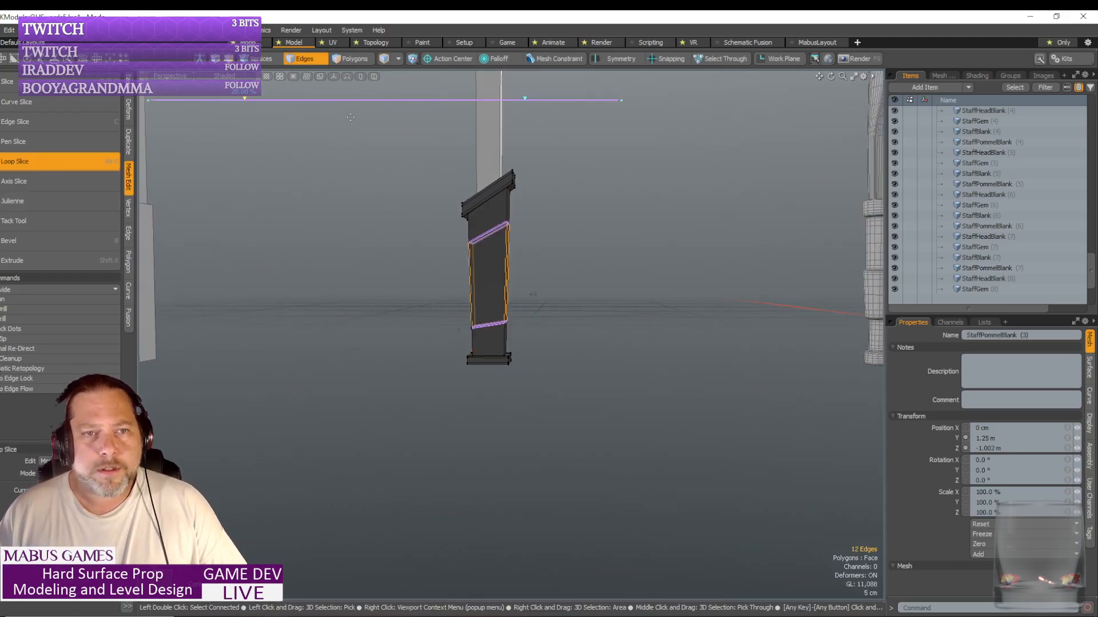
pyautogui.moveTo(245, 103); pyautogui.dragTo(154, 101)
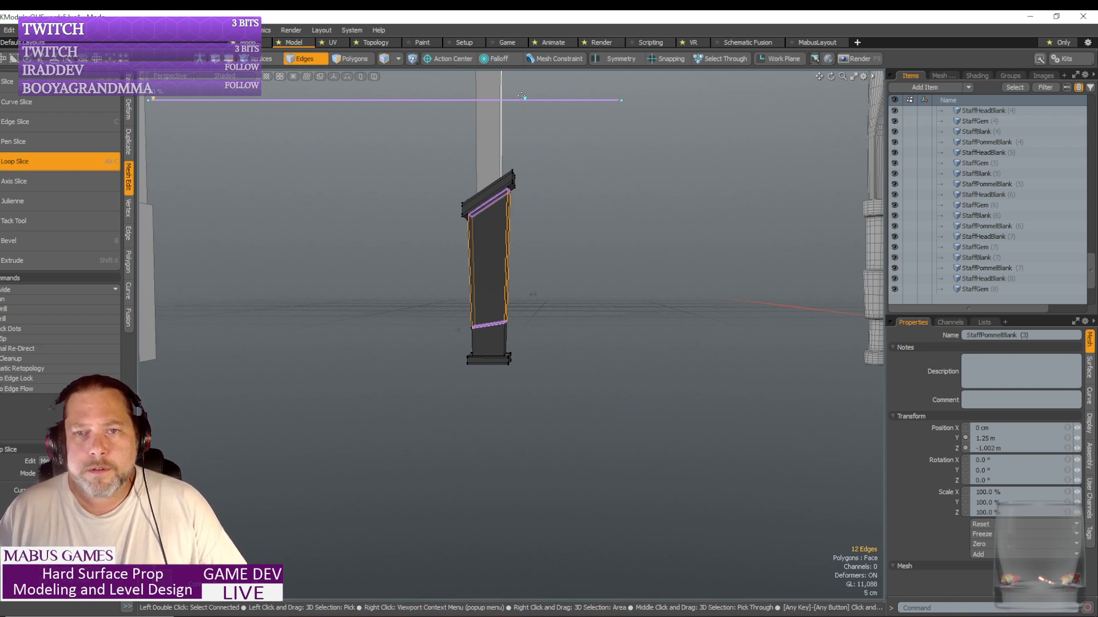
pyautogui.click(36, 163)
# - Apply SDS Subdivide twice to the whole third staff's pommel mesh
pyautogui.keyDown('alt'); pyautogui.moveTo(349, 137); pyautogui.dragTo(394, 177); pyautogui.keyUp('alt')
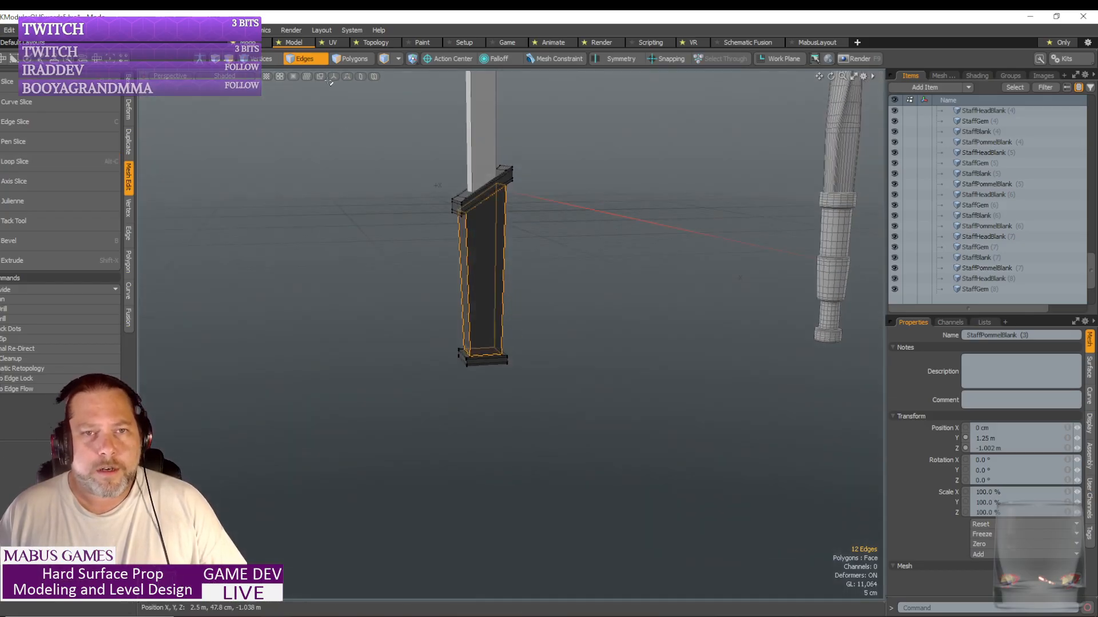
pyautogui.click(304, 59)
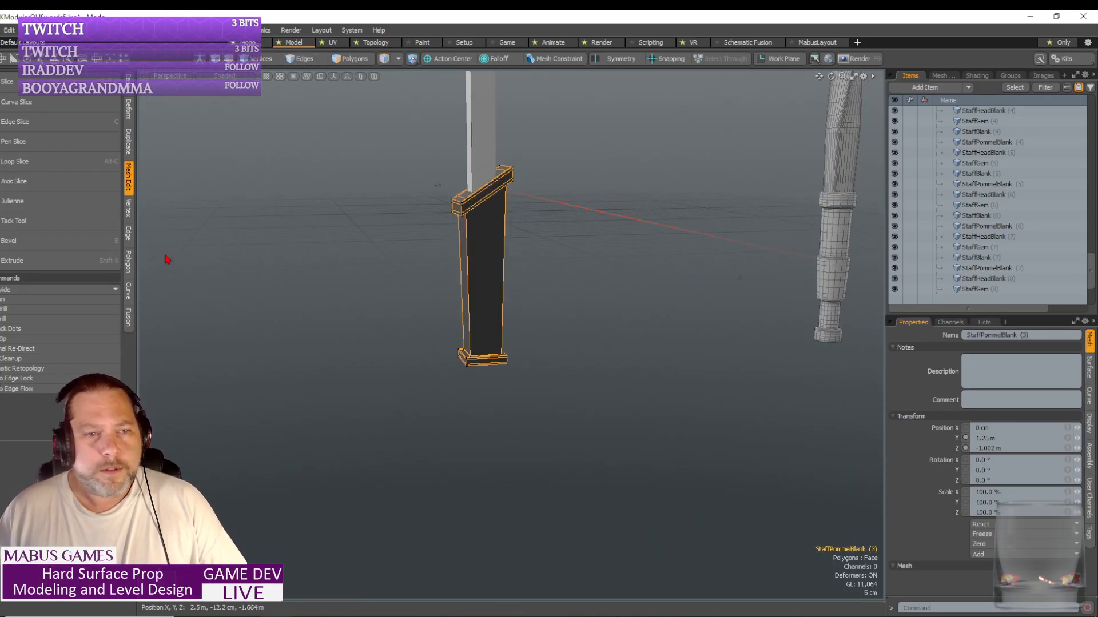
pyautogui.click(20, 289)
pyautogui.click(34, 303)
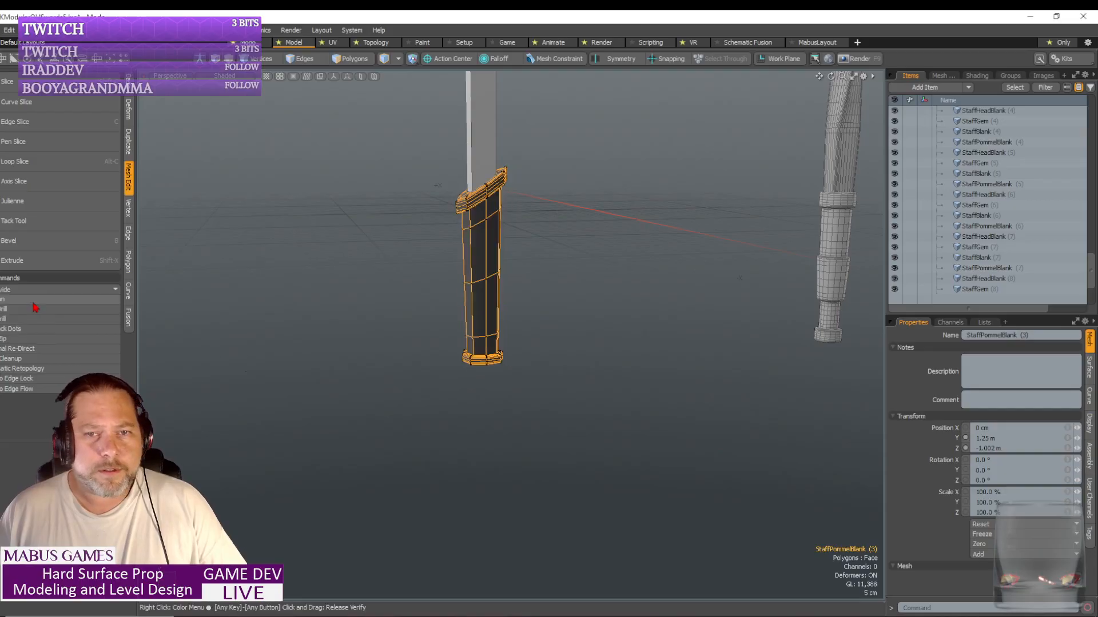
pyautogui.click(36, 293)
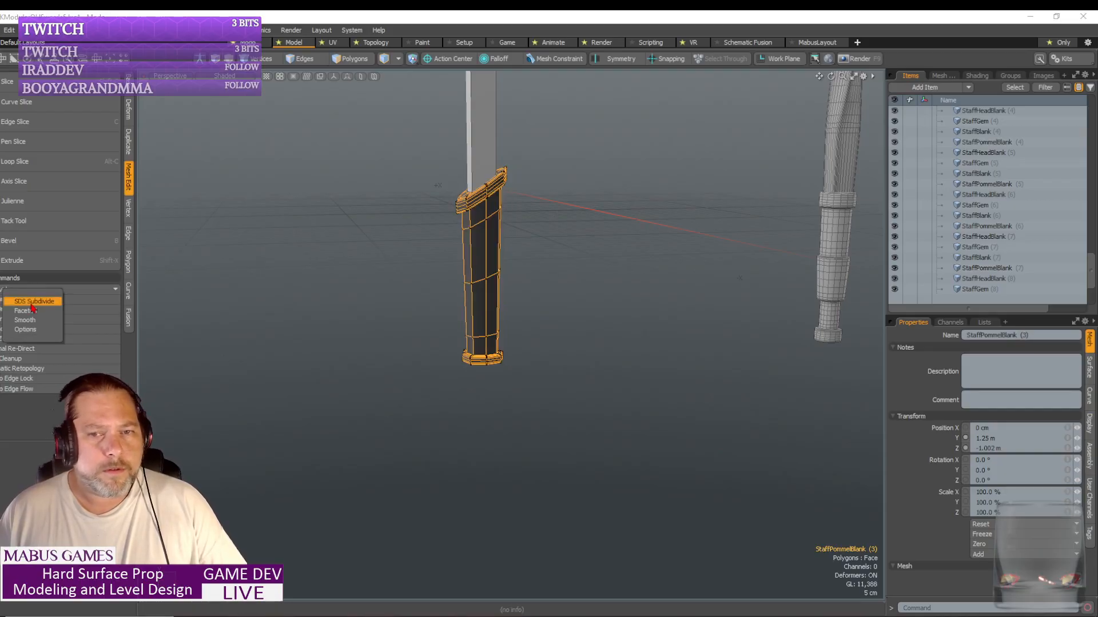
pyautogui.click(34, 308)
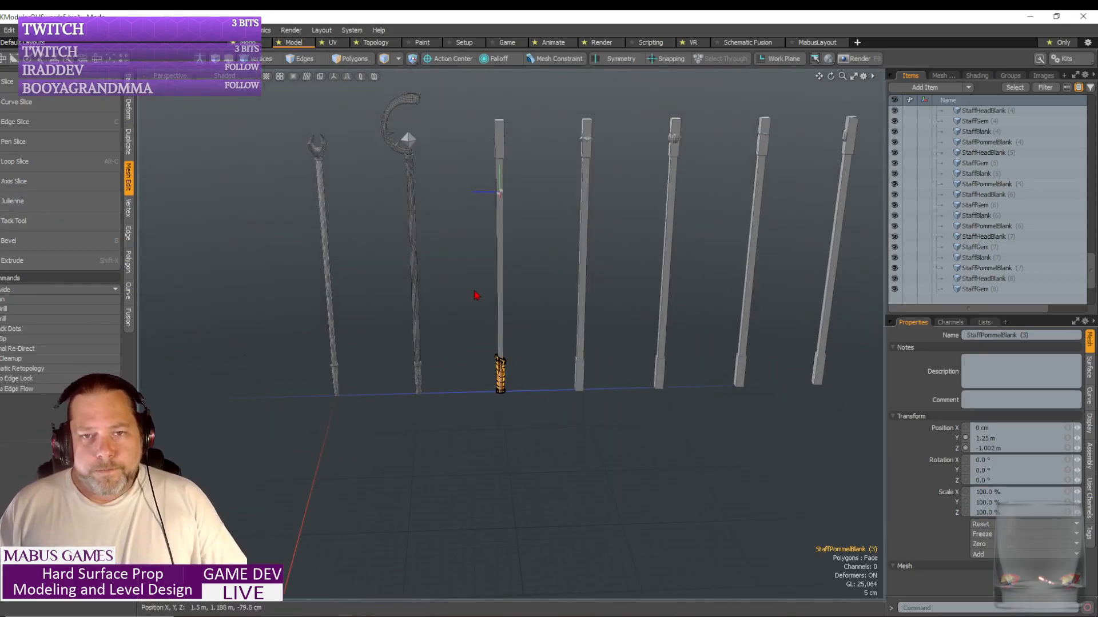
# - Select the third staff's shaft and loop-slice its four vertical edges near the bottom end and at 92%
pyautogui.click(502, 278)
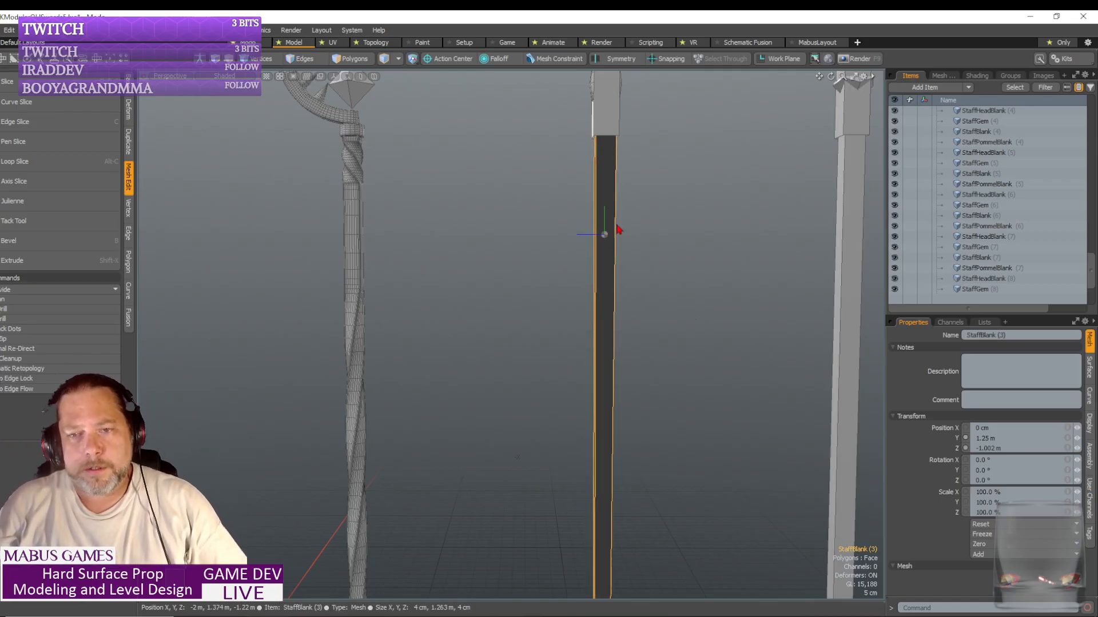
pyautogui.scroll(1, 612, 251)
pyautogui.keyDown('alt'); pyautogui.moveTo(611, 250); pyautogui.dragTo(679, 307); pyautogui.keyUp('alt')
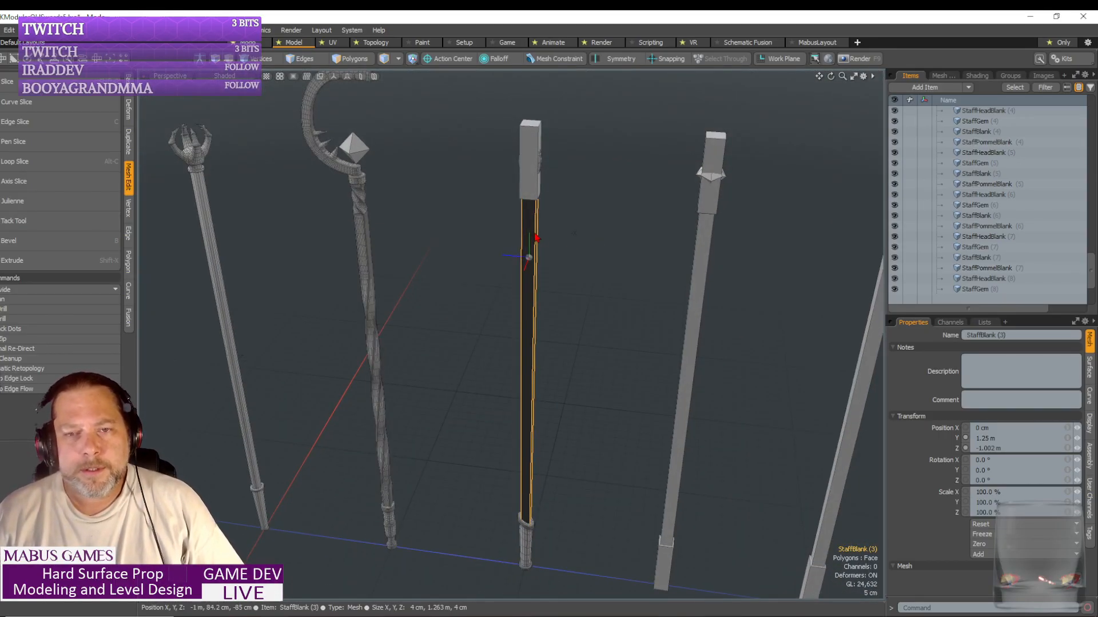
pyautogui.click(45, 162)
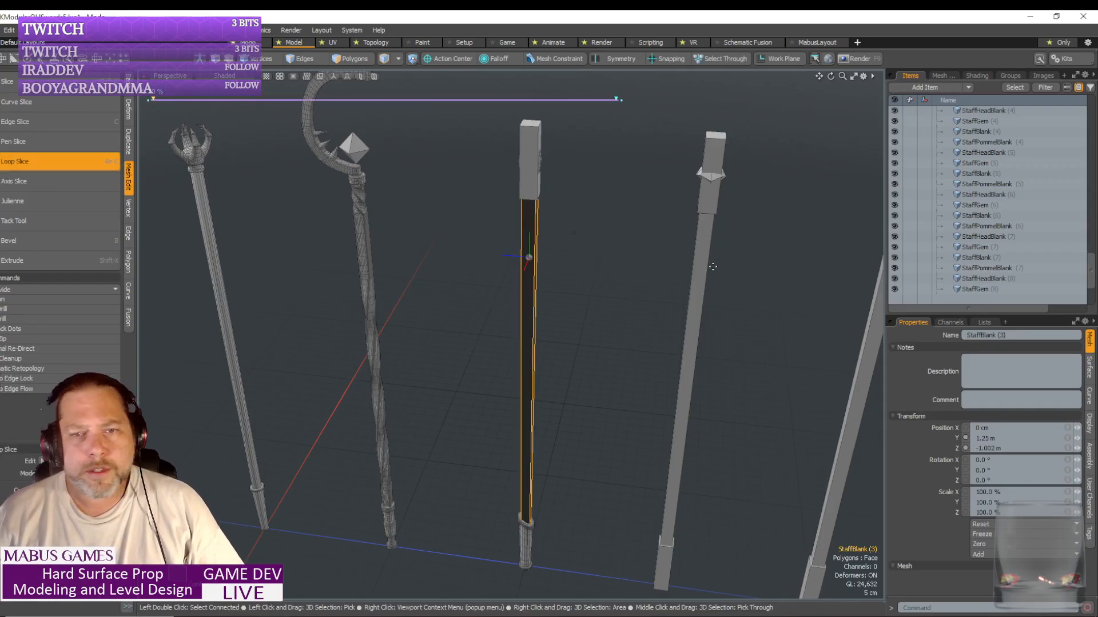
pyautogui.click(51, 163)
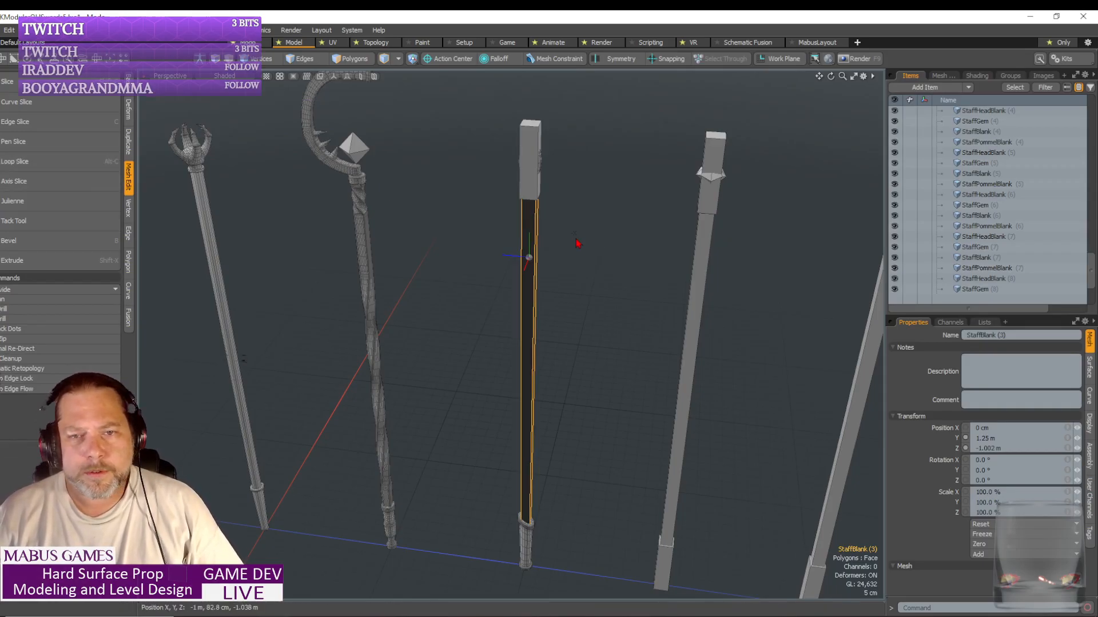
pyautogui.press('2')
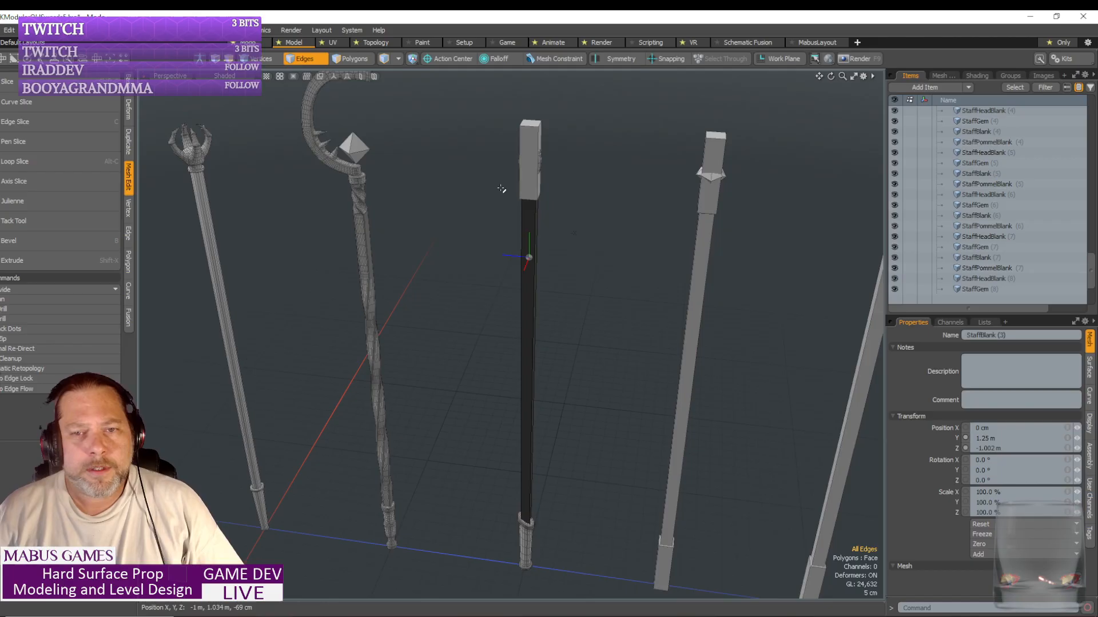
pyautogui.doubleClick(521, 229)
pyautogui.scroll(2, 521, 257)
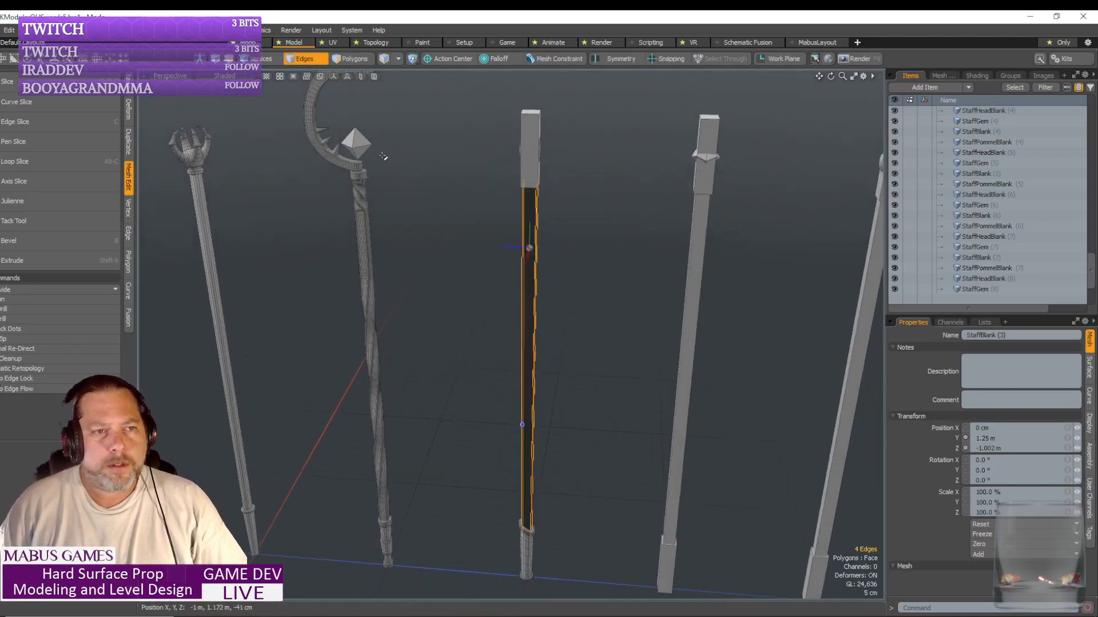
pyautogui.click(46, 165)
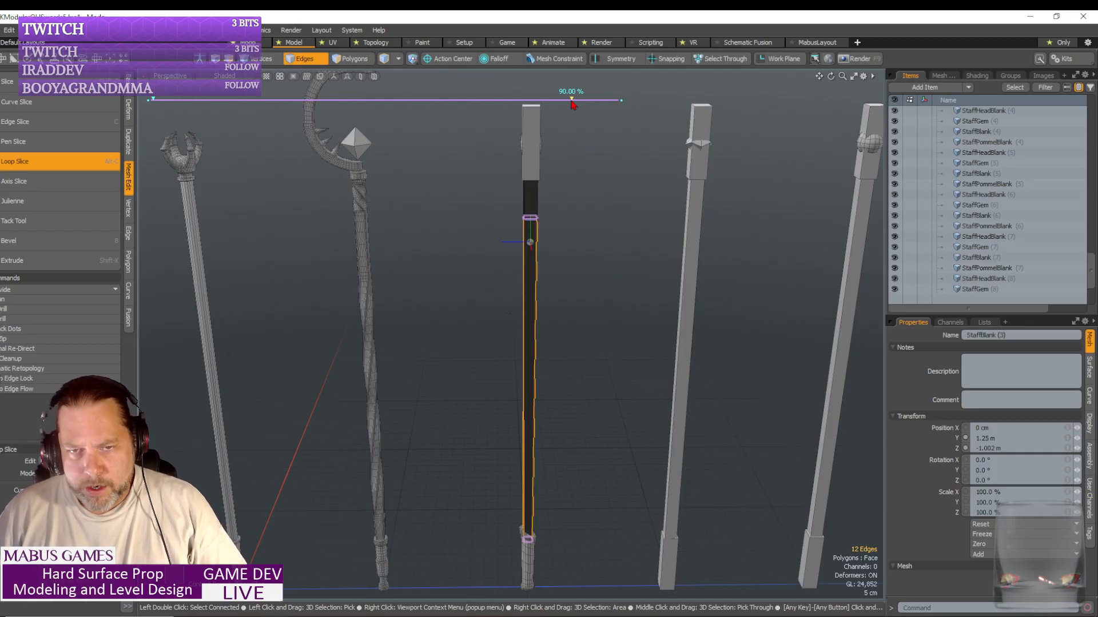
pyautogui.keyDown('alt'); pyautogui.moveTo(571, 101); pyautogui.dragTo(592, 67); pyautogui.keyUp('alt')
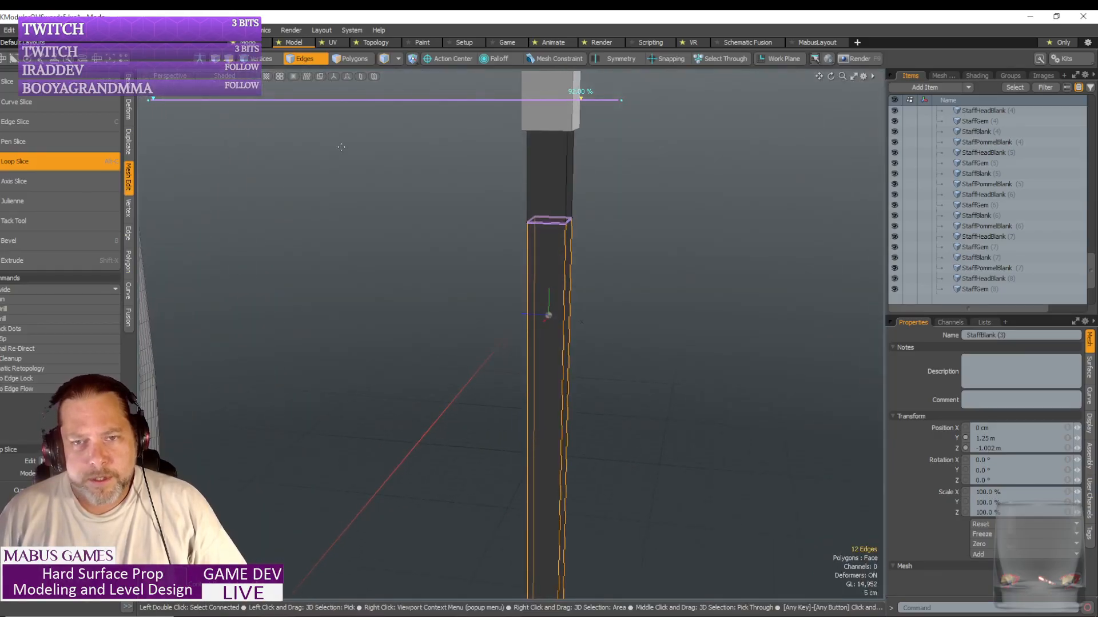
pyautogui.click(51, 162)
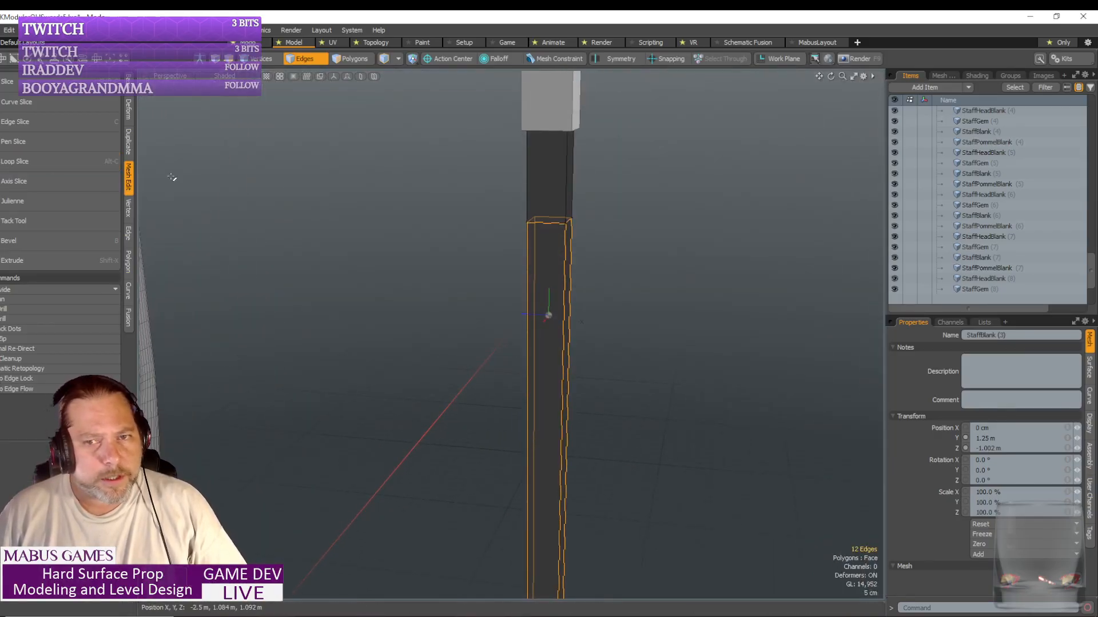
# - Select the four vertical edges of the shaft's uppermost section and add a single loop slice at 69.5%
pyautogui.click(565, 183)
pyautogui.keyDown('alt'); pyautogui.moveTo(564, 183); pyautogui.dragTo(685, 181); pyautogui.keyUp('alt')
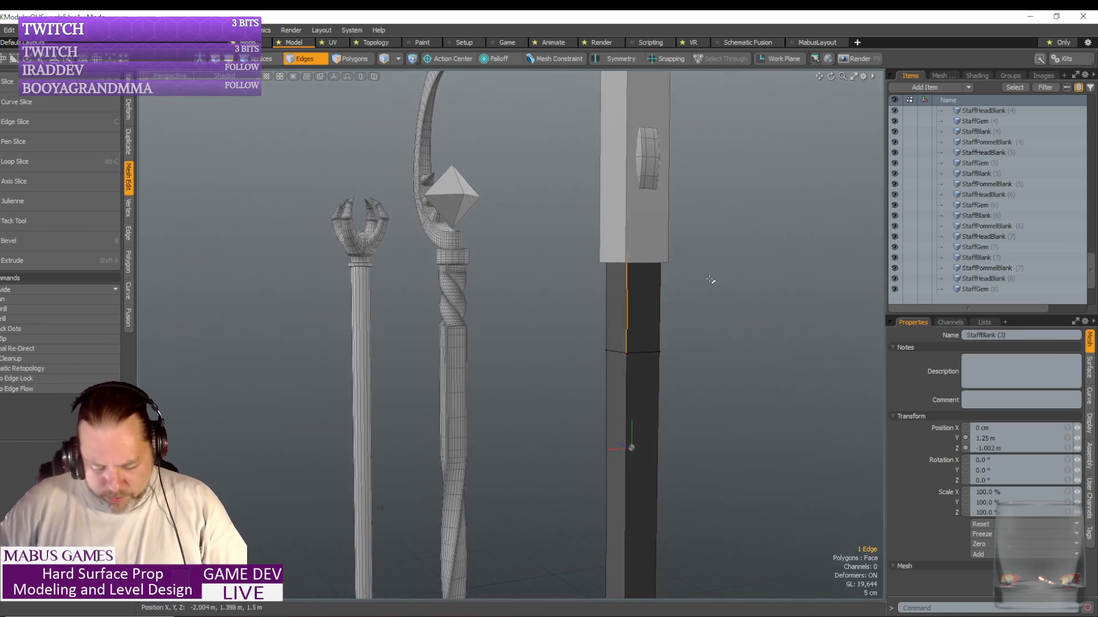
pyautogui.hotkey('alt', 'l')
pyautogui.click(49, 162)
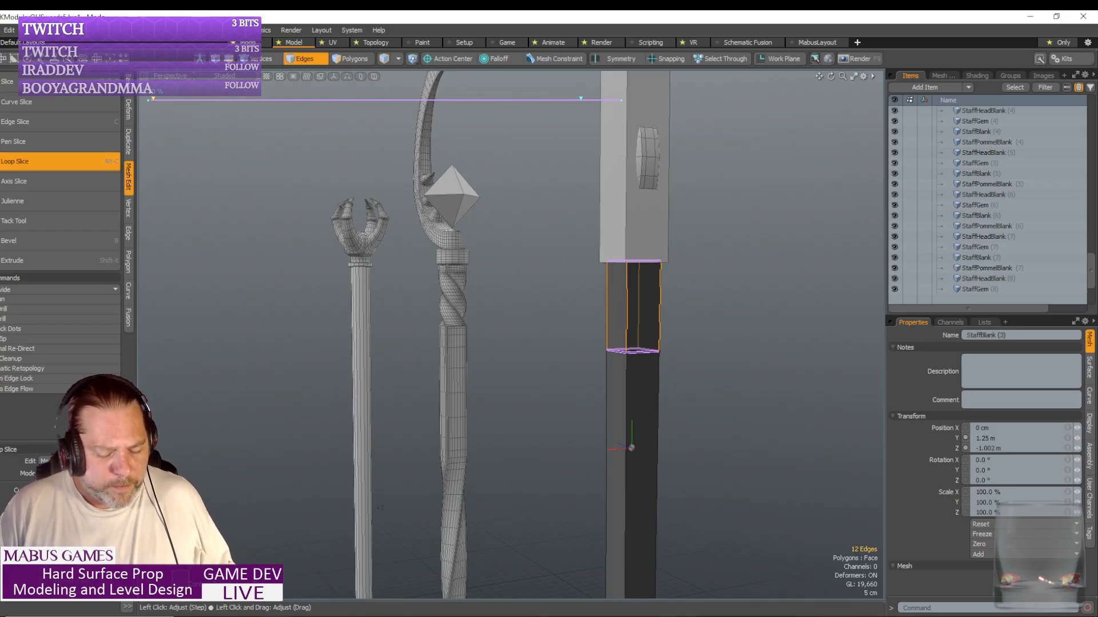
pyautogui.press('Return')
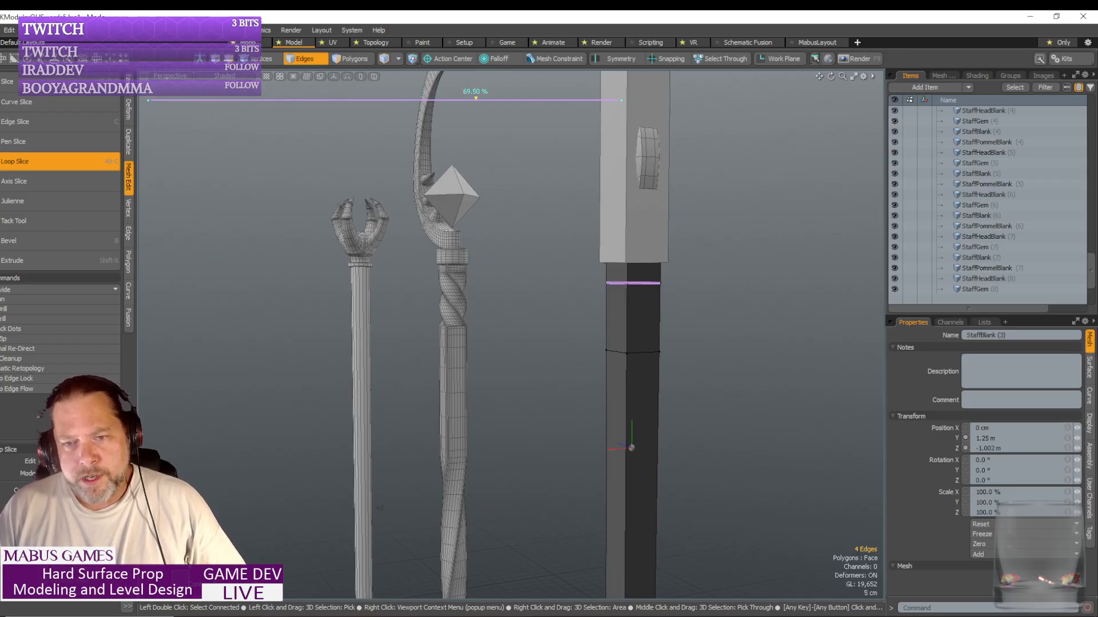
pyautogui.click(69, 167)
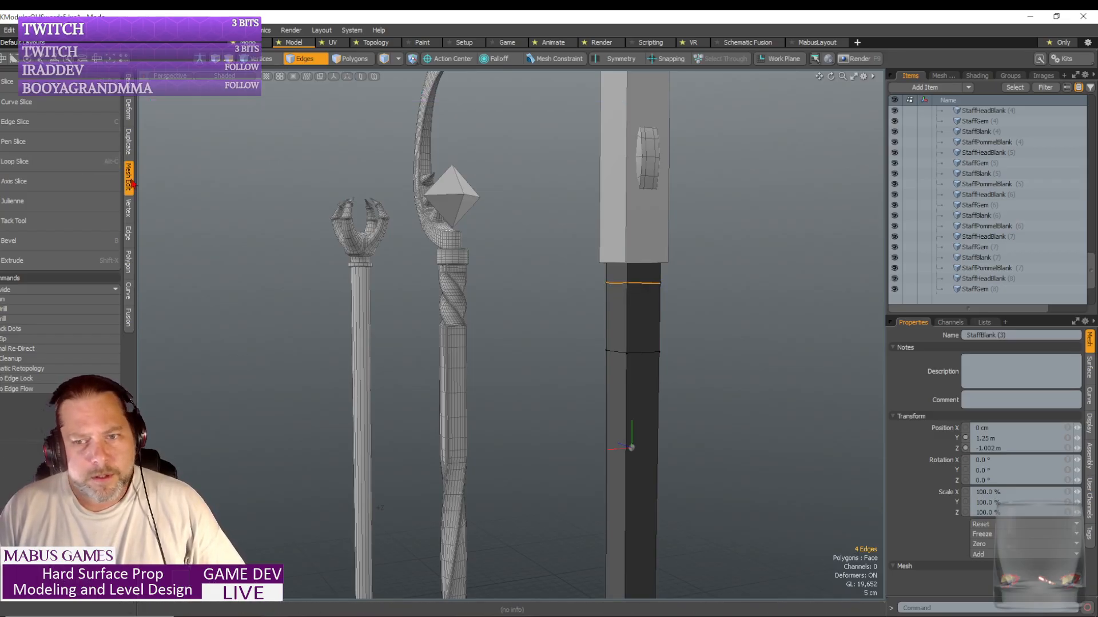
# - Select the four side polygons of the band just below the staff head and bevel them outward into a protruding block
pyautogui.keyDown('alt'); pyautogui.moveTo(372, 337); pyautogui.dragTo(374, 267); pyautogui.keyUp('alt')
pyautogui.click(360, 60)
pyautogui.hotkey('shift', 'a')
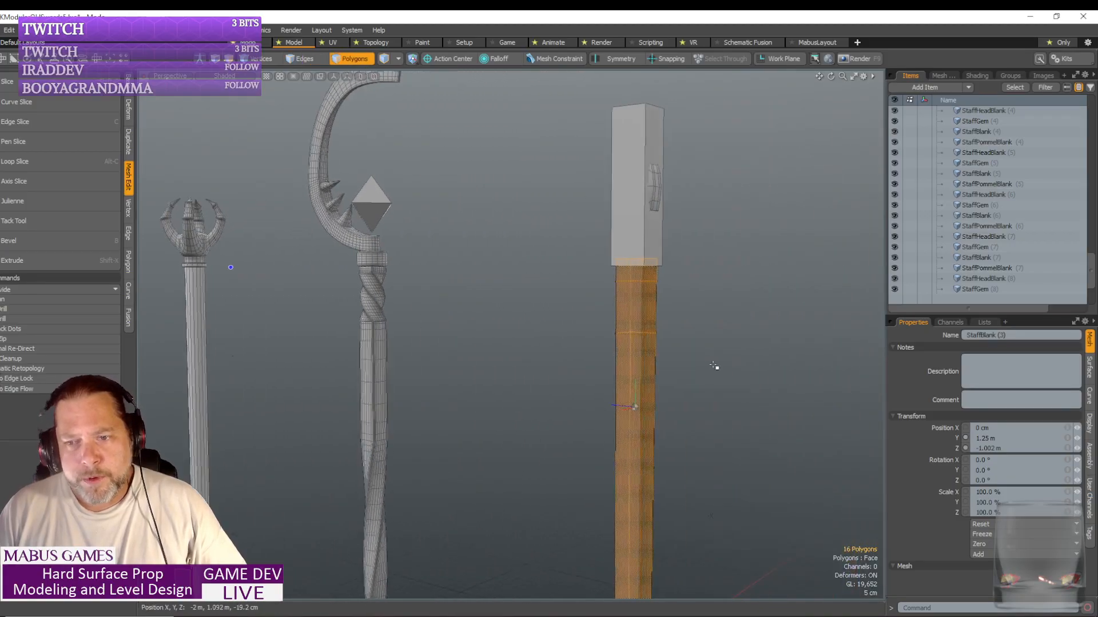
pyautogui.click(510, 308)
pyautogui.press('alt')
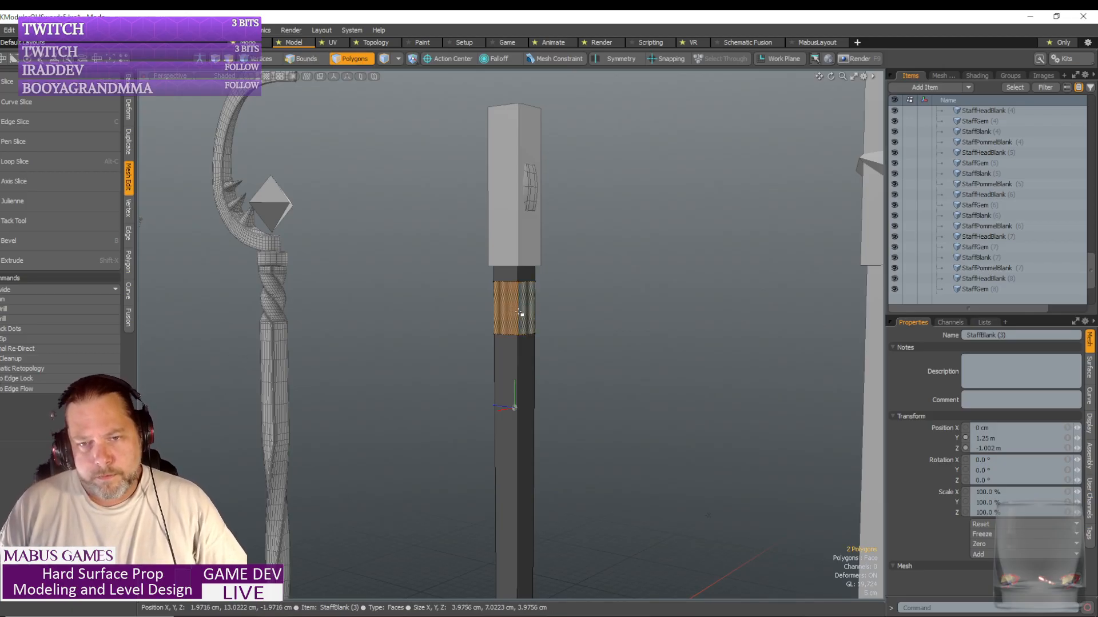
pyautogui.press('l')
pyautogui.keyDown('alt'); pyautogui.moveTo(518, 312); pyautogui.dragTo(438, 281); pyautogui.keyUp('alt')
pyautogui.click(43, 241)
pyautogui.keyDown('alt'); pyautogui.moveTo(491, 343); pyautogui.dragTo(510, 350); pyautogui.keyUp('alt')
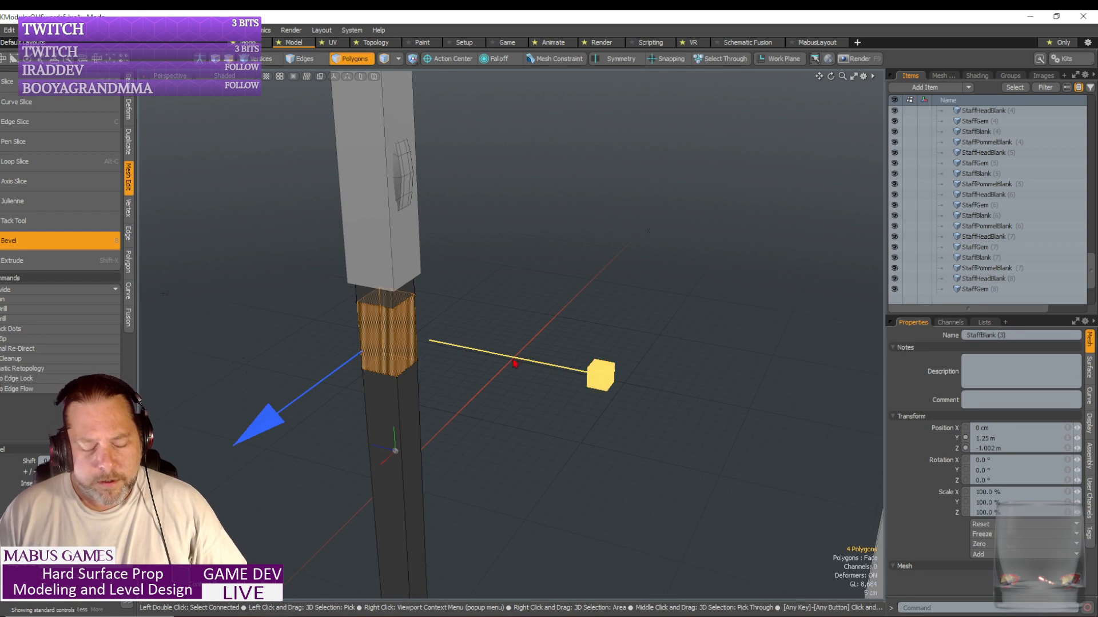
pyautogui.moveTo(266, 422); pyautogui.dragTo(250, 434)
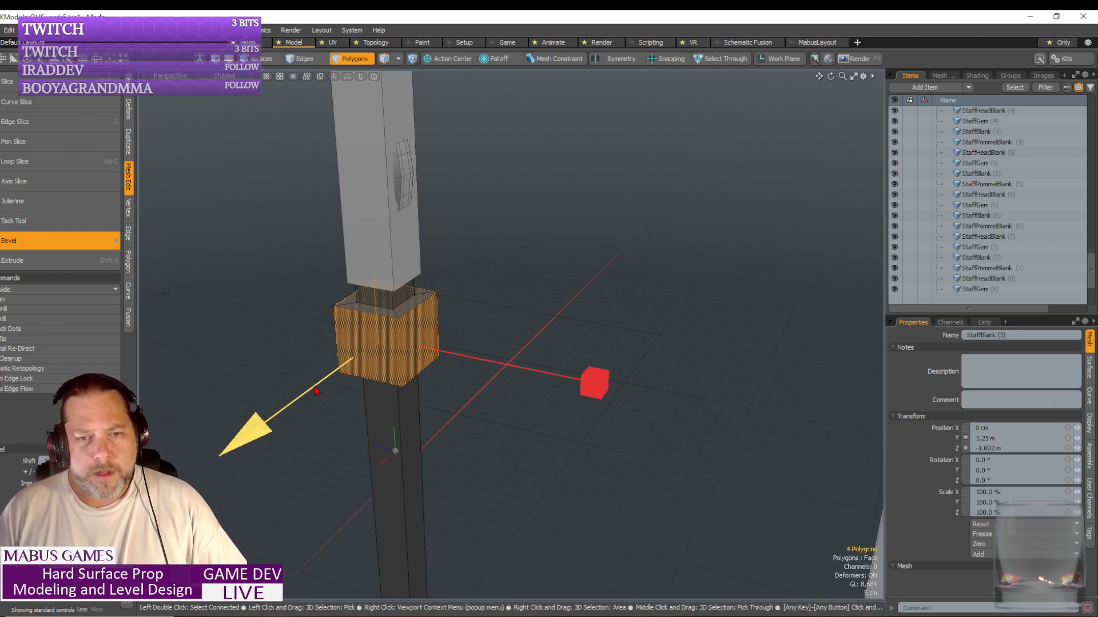
pyautogui.keyDown('alt'); pyautogui.moveTo(316, 391); pyautogui.dragTo(144, 241); pyautogui.keyUp('alt')
pyautogui.click(81, 245)
# - Bevel the block's four side polygons individually to inset a smaller face within each side
pyautogui.keyDown('alt'); pyautogui.moveTo(286, 203); pyautogui.dragTo(529, 287); pyautogui.keyUp('alt')
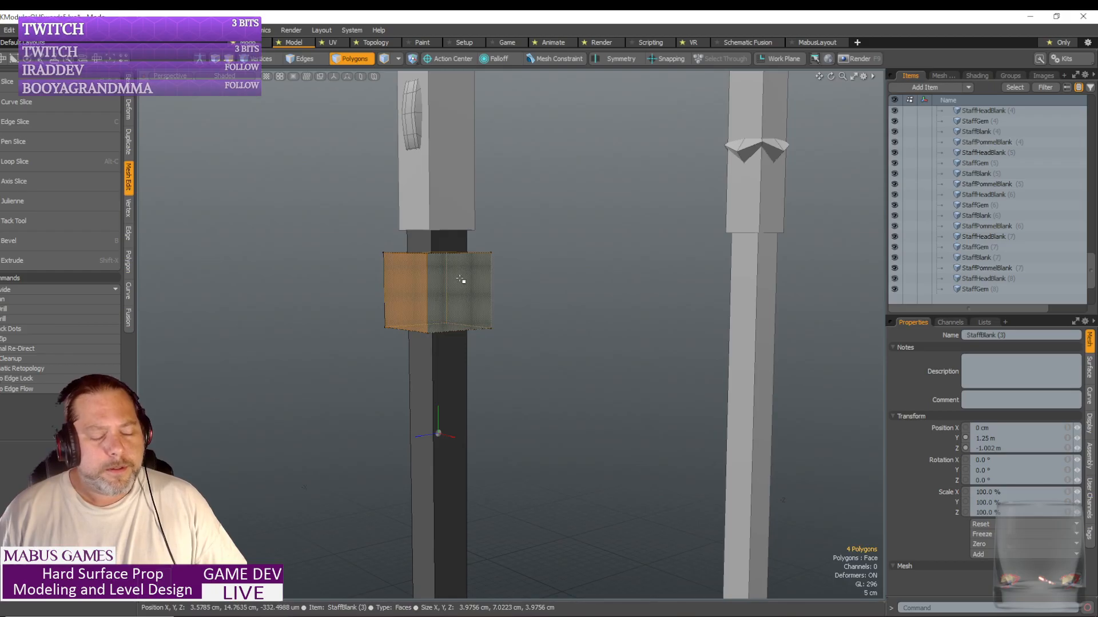
pyautogui.click(55, 241)
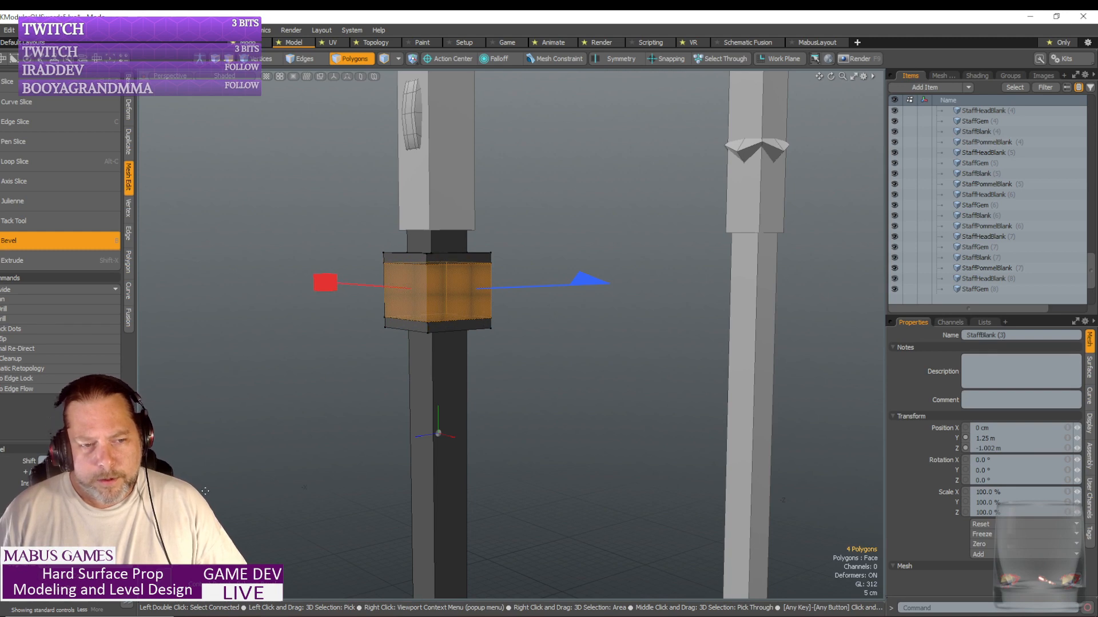
pyautogui.middleClick(503, 268)
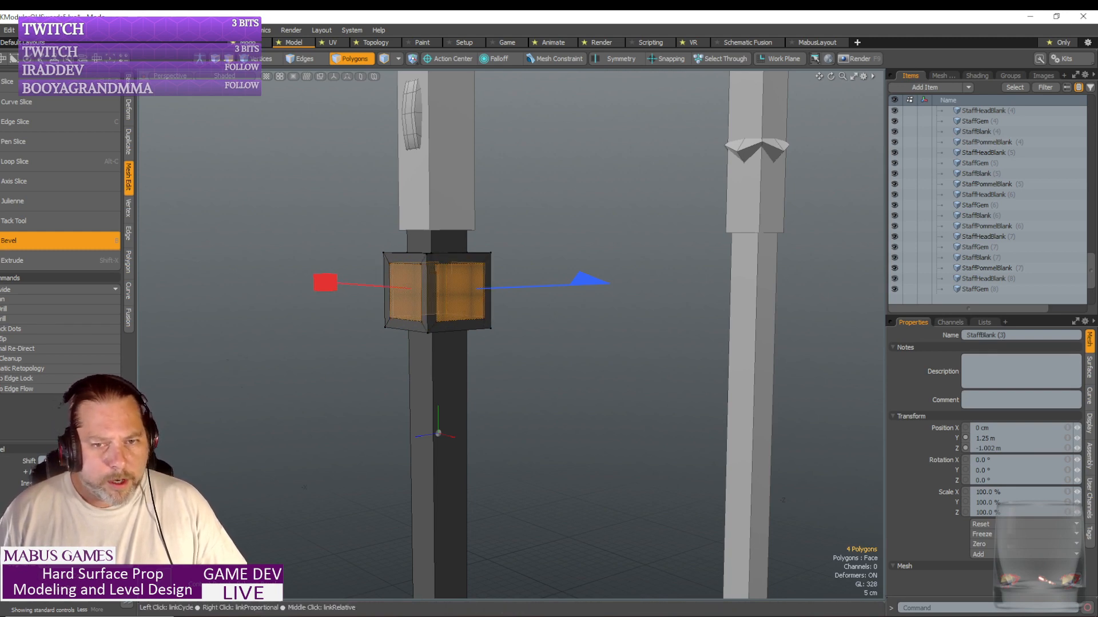
pyautogui.keyDown('alt'); pyautogui.moveTo(503, 269); pyautogui.dragTo(387, 297); pyautogui.keyUp('alt')
pyautogui.scroll(3, 474, 280)
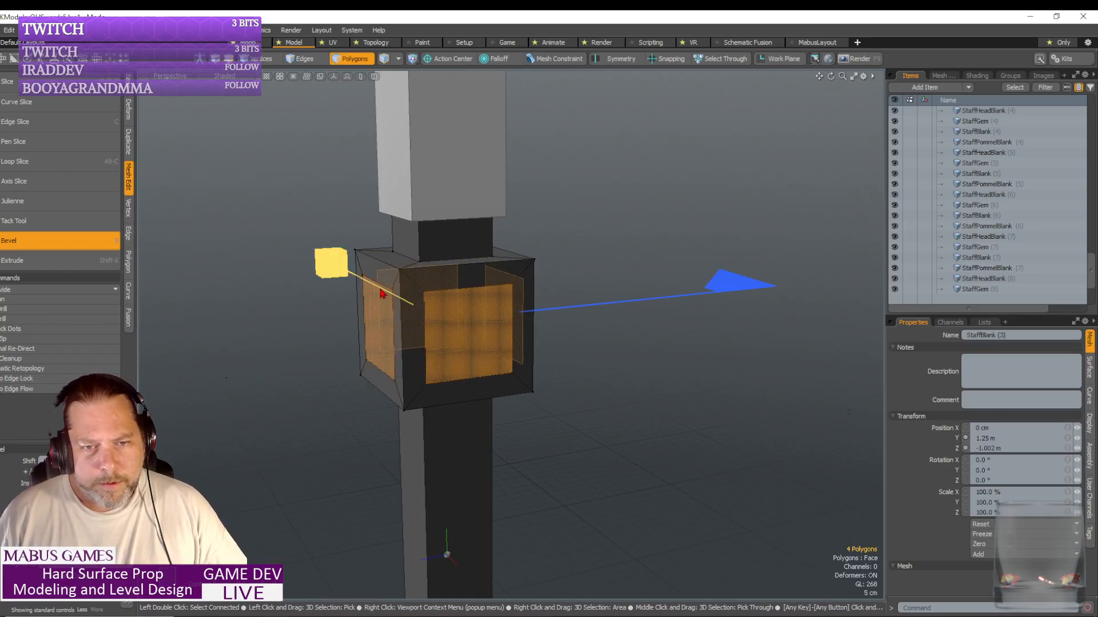
pyautogui.click(57, 240)
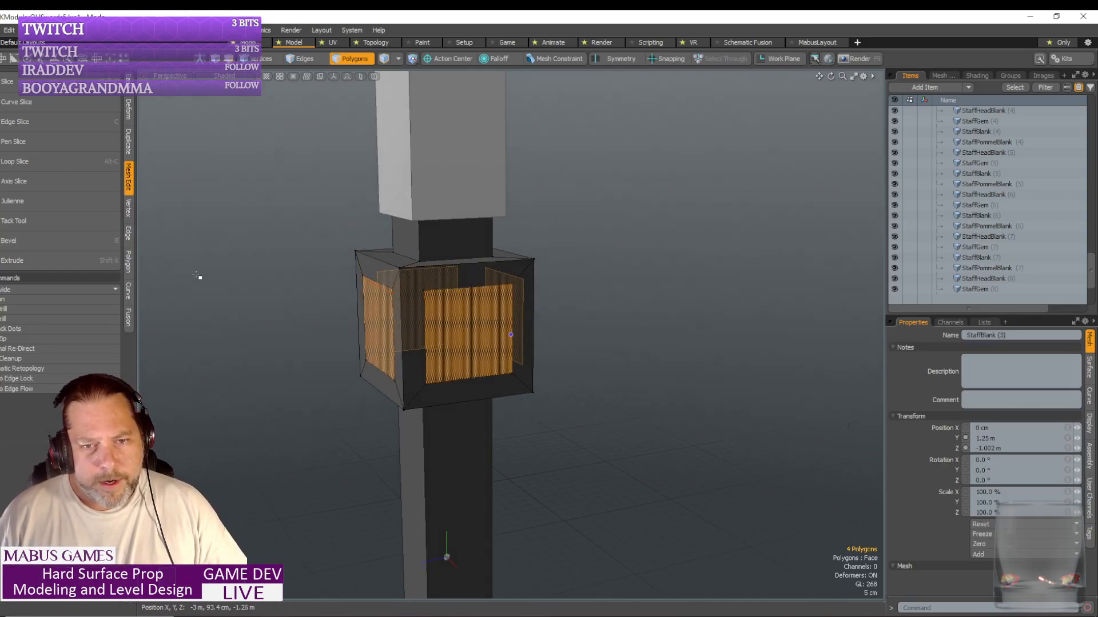
# - Start another bevel on the four inset side faces of the shaft's block
pyautogui.keyDown('alt'); pyautogui.moveTo(201, 275); pyautogui.dragTo(430, 303); pyautogui.keyUp('alt')
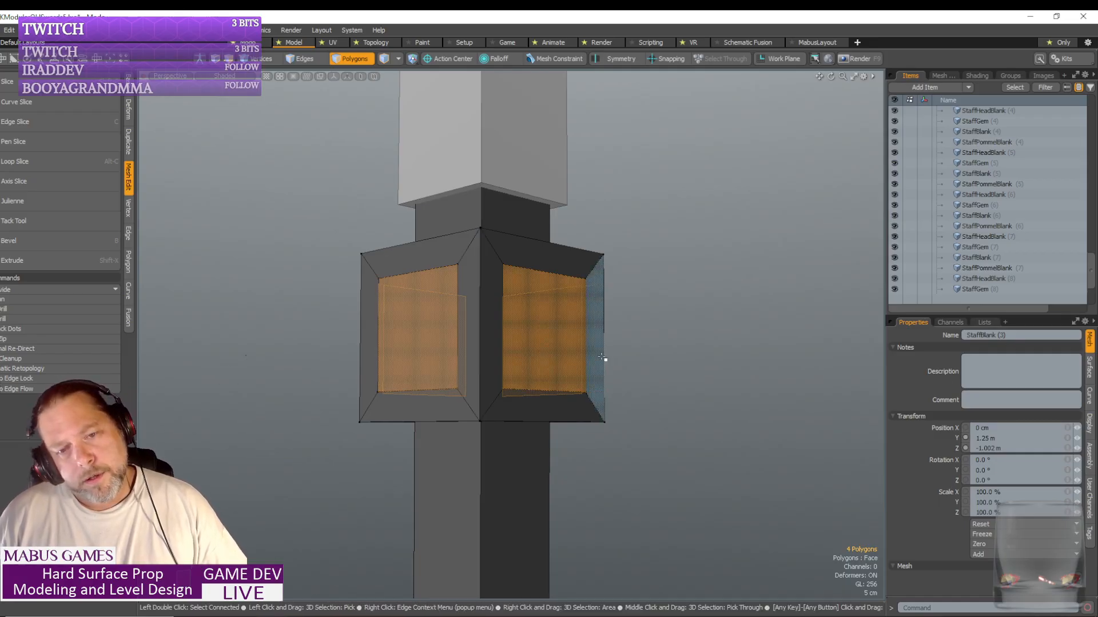
pyautogui.keyDown('alt'); pyautogui.moveTo(602, 357); pyautogui.dragTo(601, 357); pyautogui.keyUp('alt')
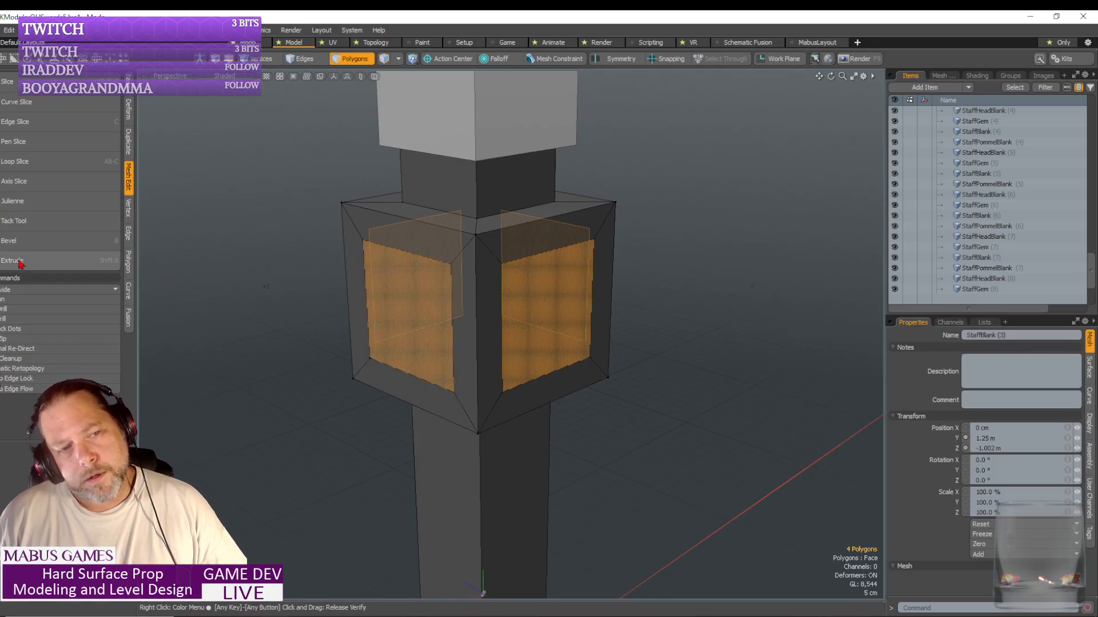
pyautogui.click(35, 245)
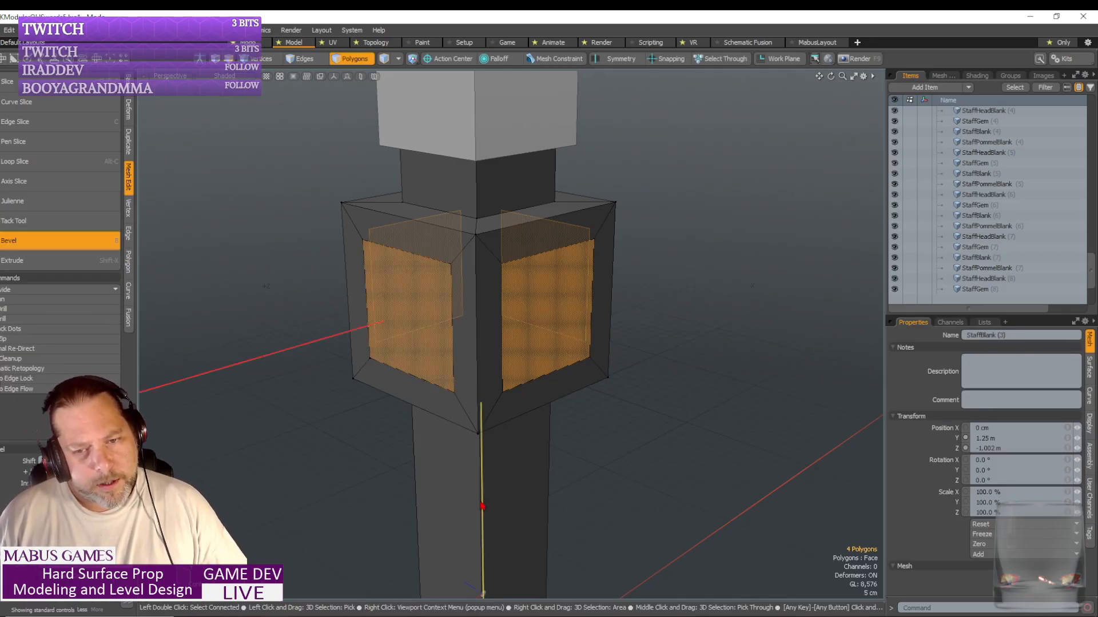
# - Bevel the four selected side faces of the block inward and delete them to open up a hollow frame
pyautogui.moveTo(482, 506); pyautogui.dragTo(481, 477)
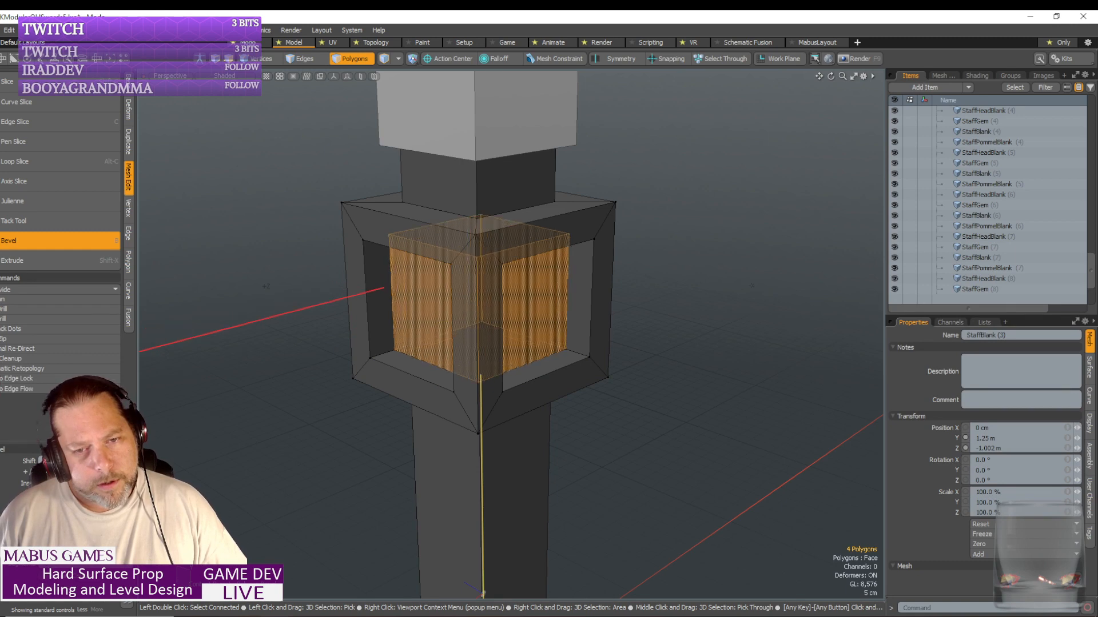
pyautogui.moveTo(482, 375); pyautogui.dragTo(481, 380)
pyautogui.moveTo(481, 495); pyautogui.dragTo(482, 485)
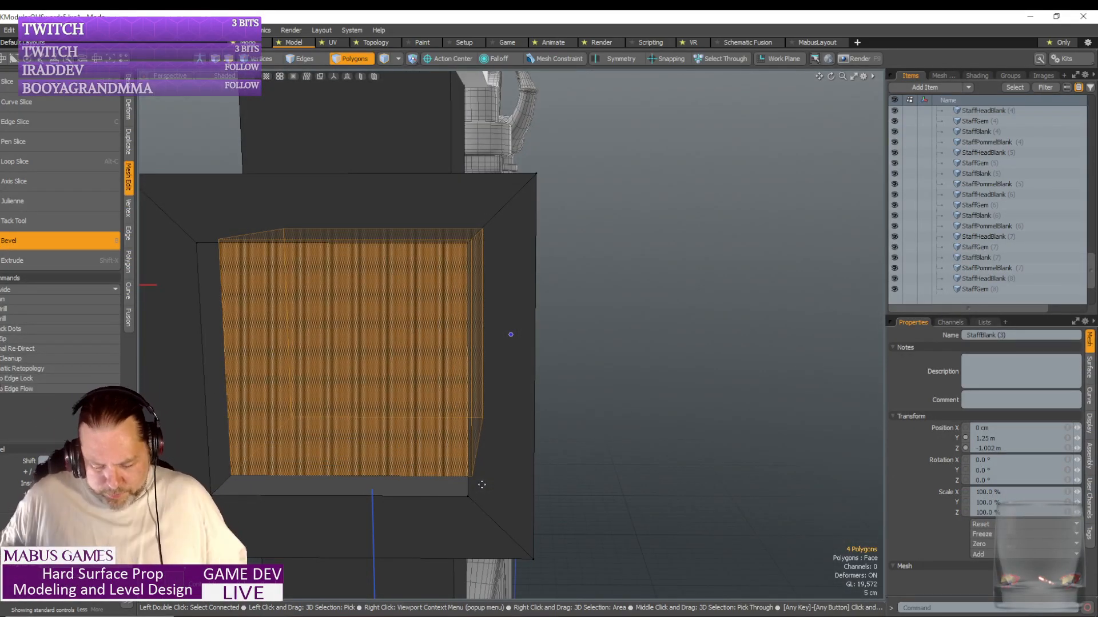
pyautogui.press('Delete')
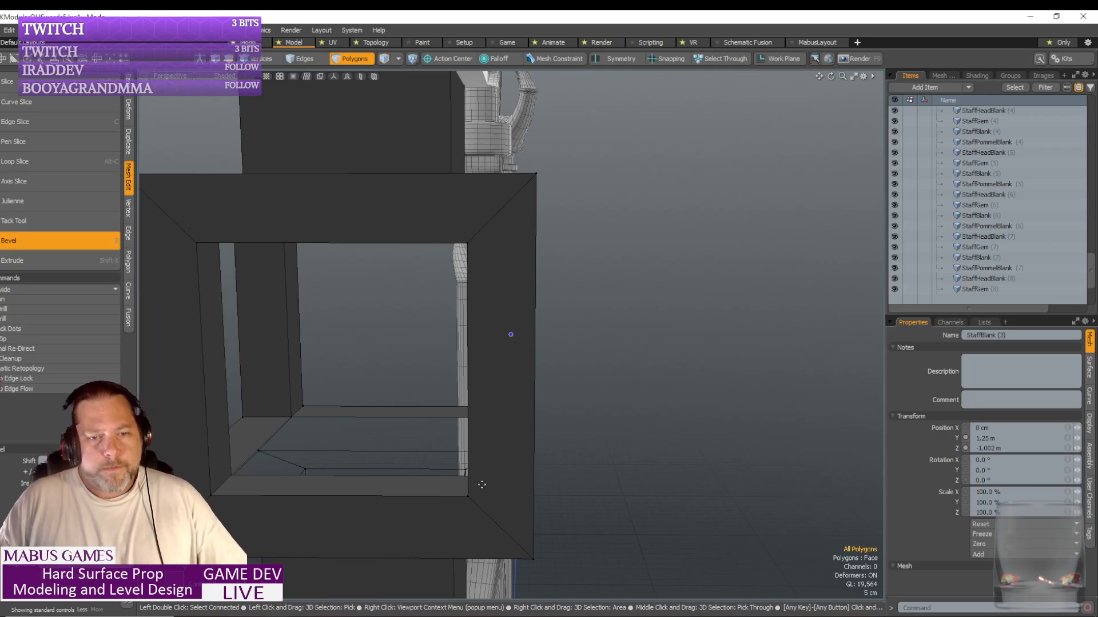
# - Bridge the two opposite inner edges at the top of the hollow frame to close its ceiling
pyautogui.keyDown('alt'); pyautogui.moveTo(482, 485); pyautogui.dragTo(317, 220); pyautogui.keyUp('alt')
pyautogui.click(309, 60)
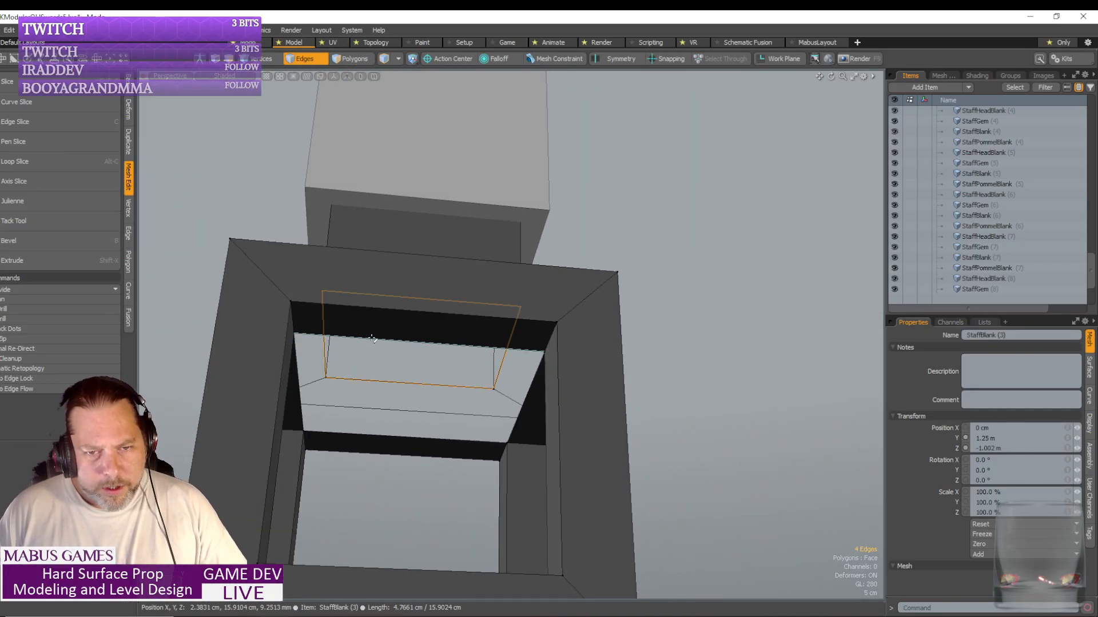
pyautogui.click(372, 338)
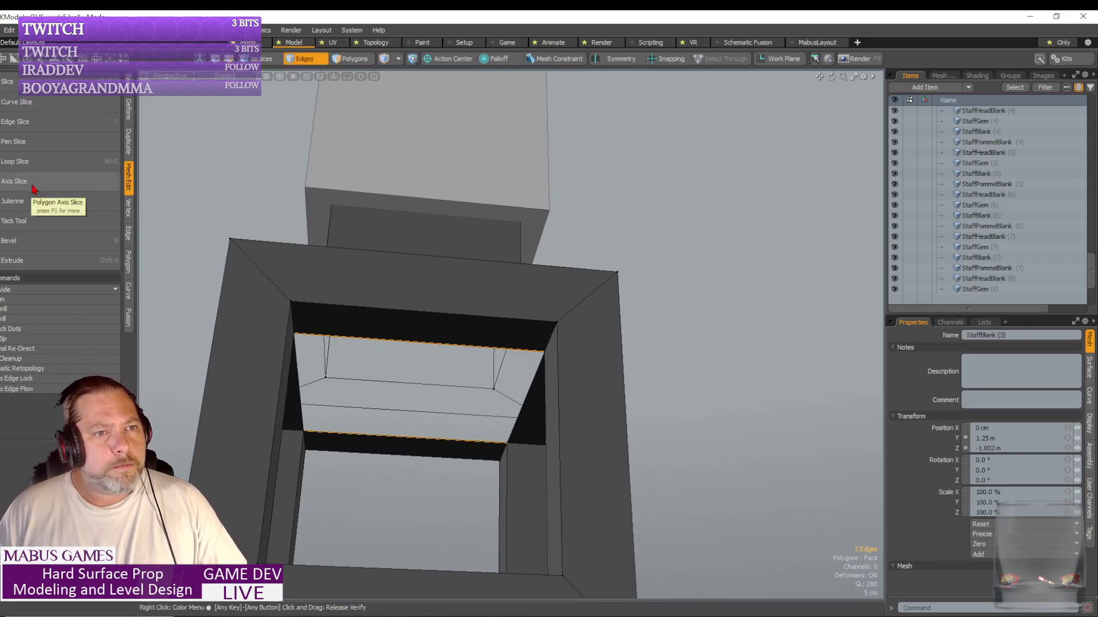
pyautogui.click(127, 254)
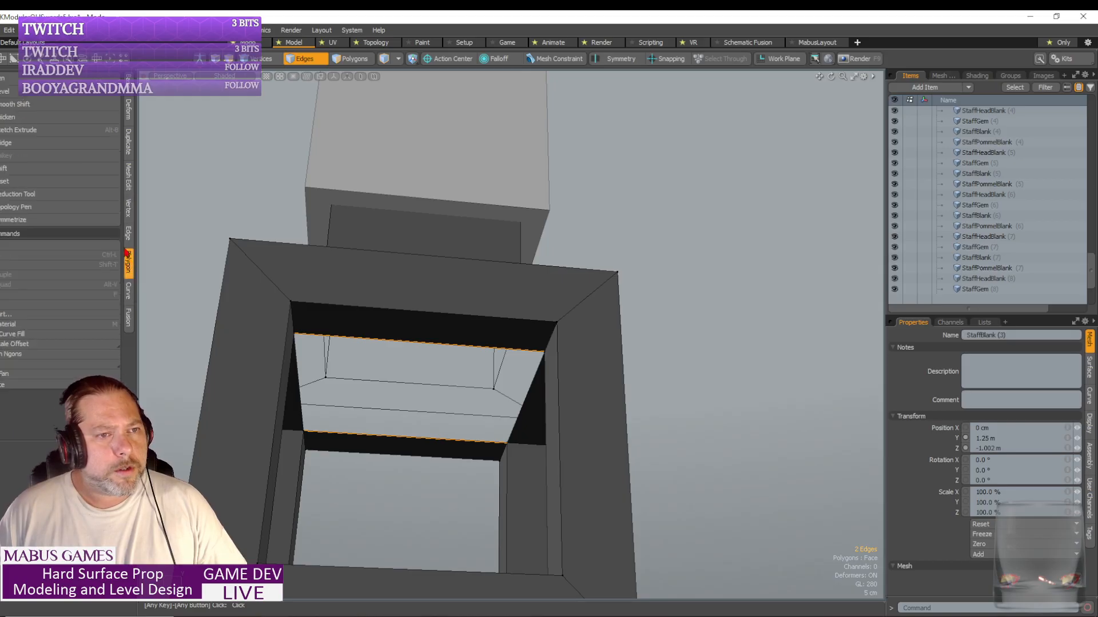
pyautogui.click(22, 142)
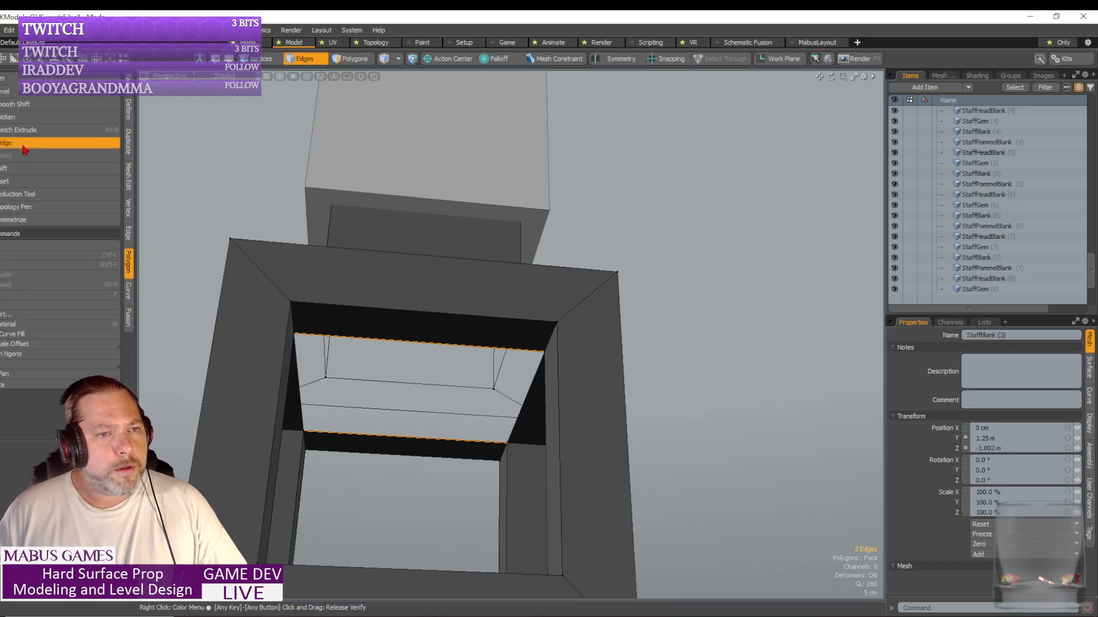
pyautogui.click(423, 372)
pyautogui.keyDown('alt'); pyautogui.moveTo(413, 367); pyautogui.dragTo(375, 384); pyautogui.keyUp('alt')
pyautogui.click(39, 143)
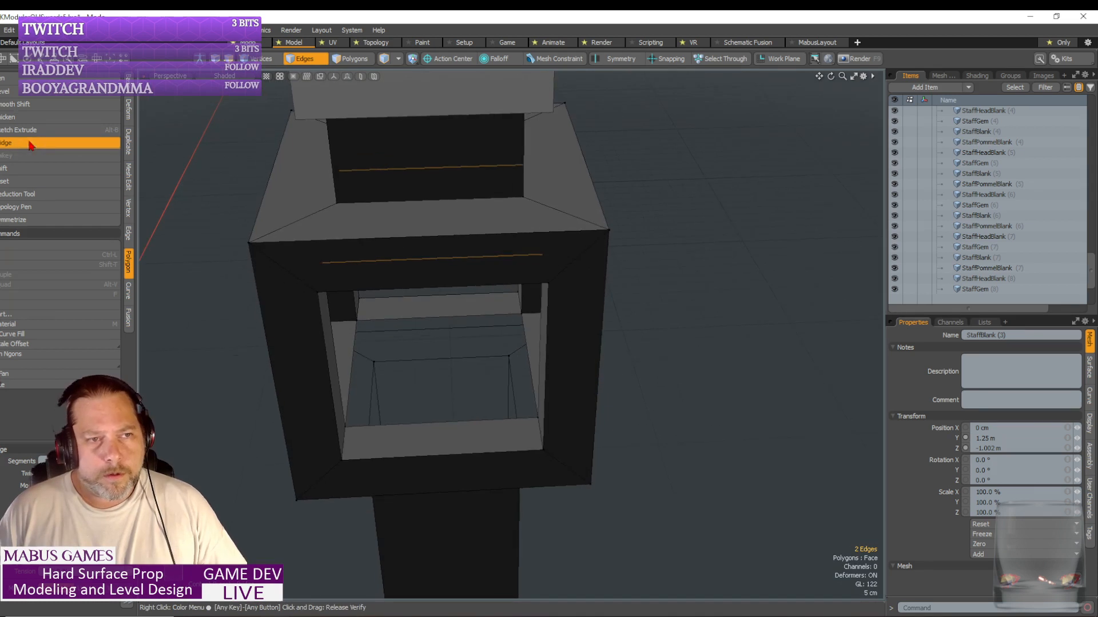
# - Try to bridge two opposite inner edges at the bottom of the hollow frame, undoing each attempt
pyautogui.click(441, 422)
pyautogui.press('2')
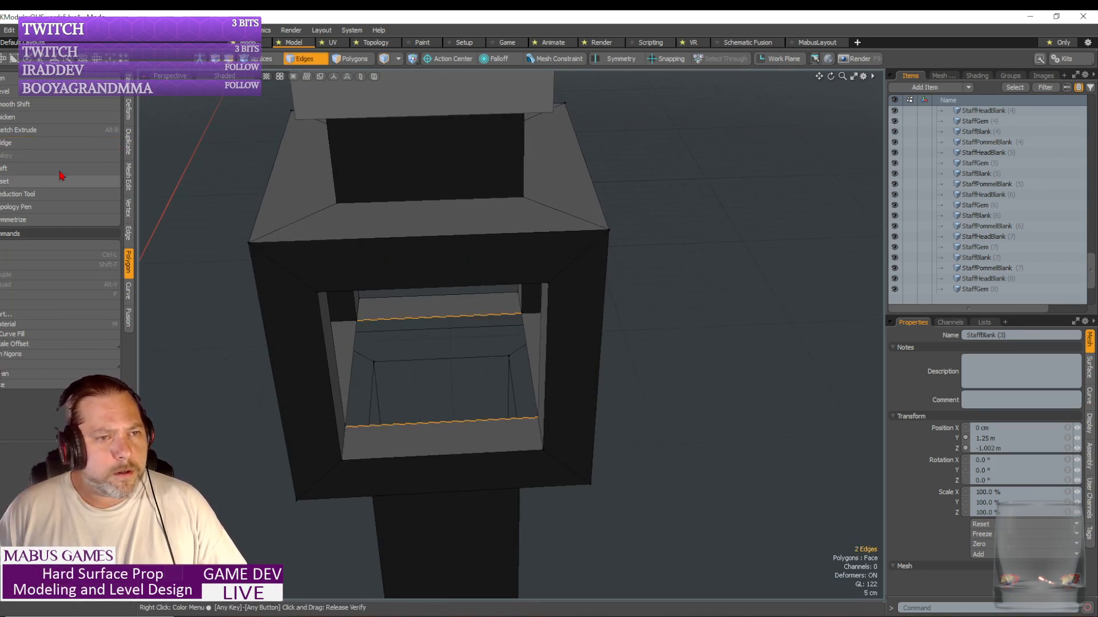
pyautogui.click(82, 144)
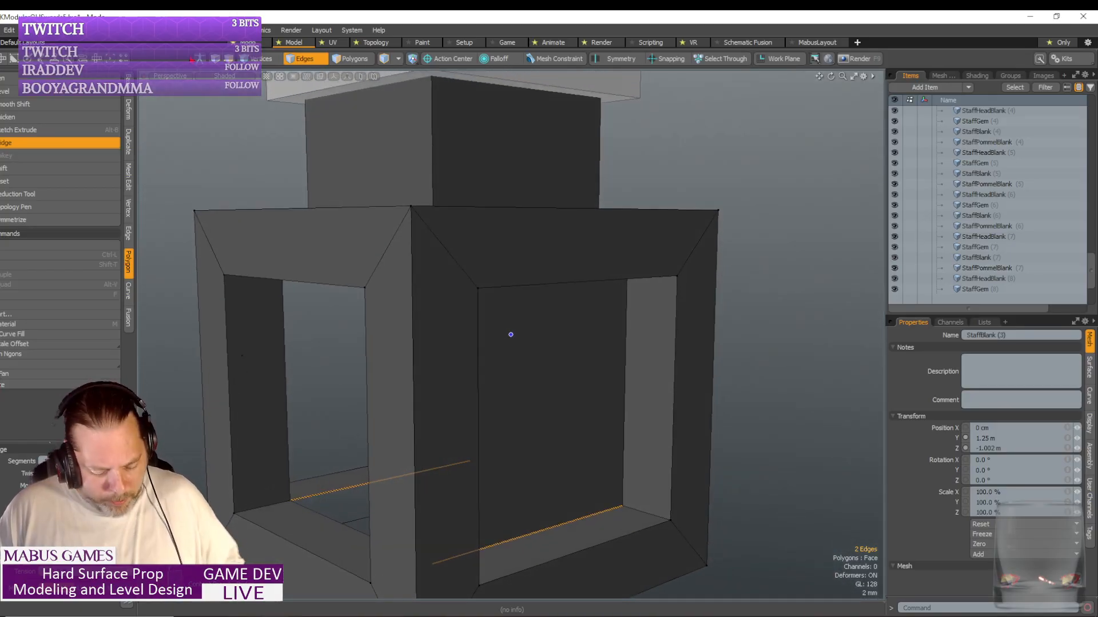
pyautogui.hotkey('ctrl', 'z')
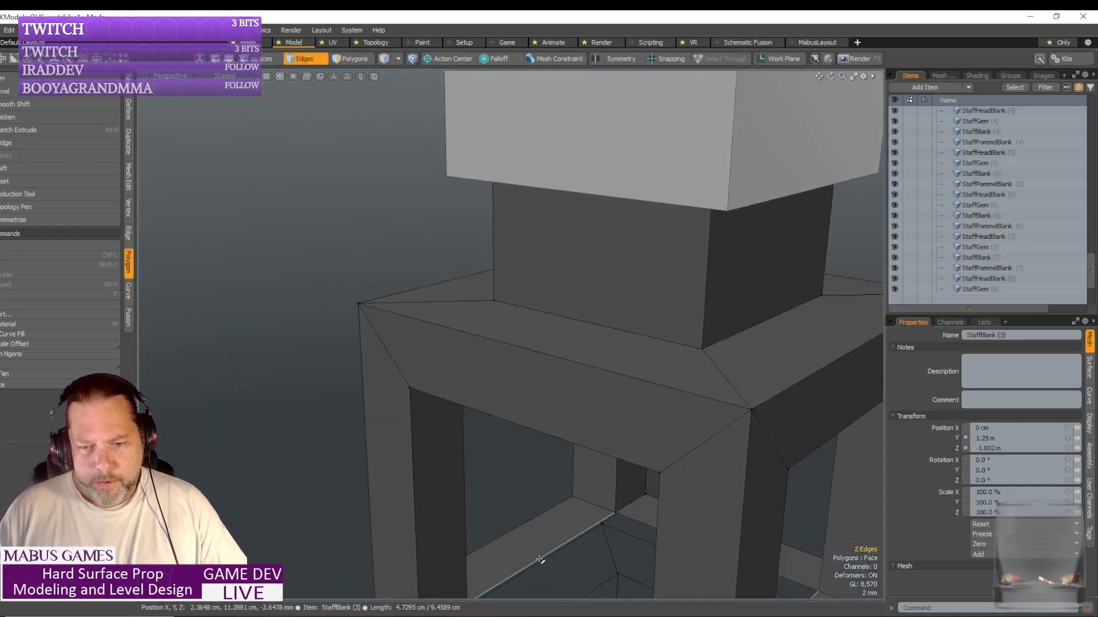
pyautogui.click(540, 560)
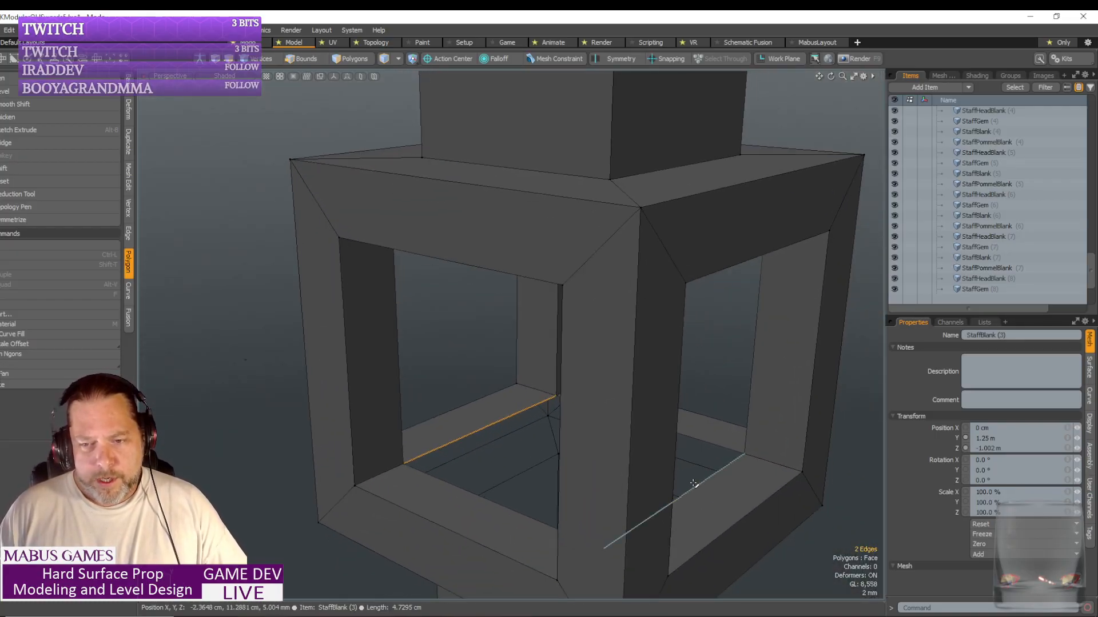
pyautogui.click(49, 143)
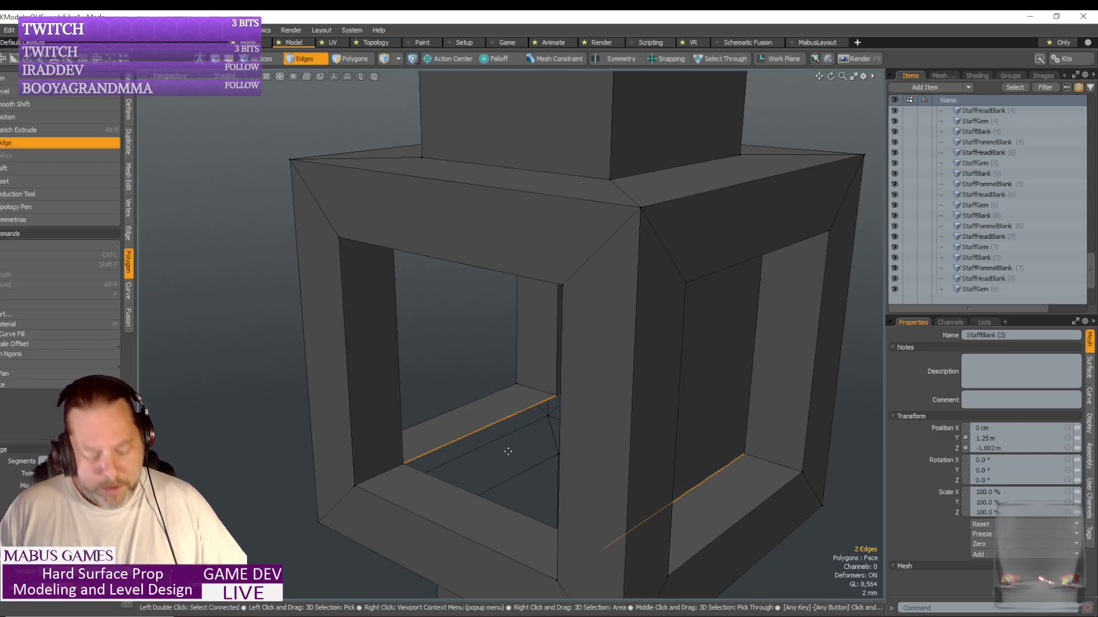
pyautogui.hotkey('ctrl', 'z')
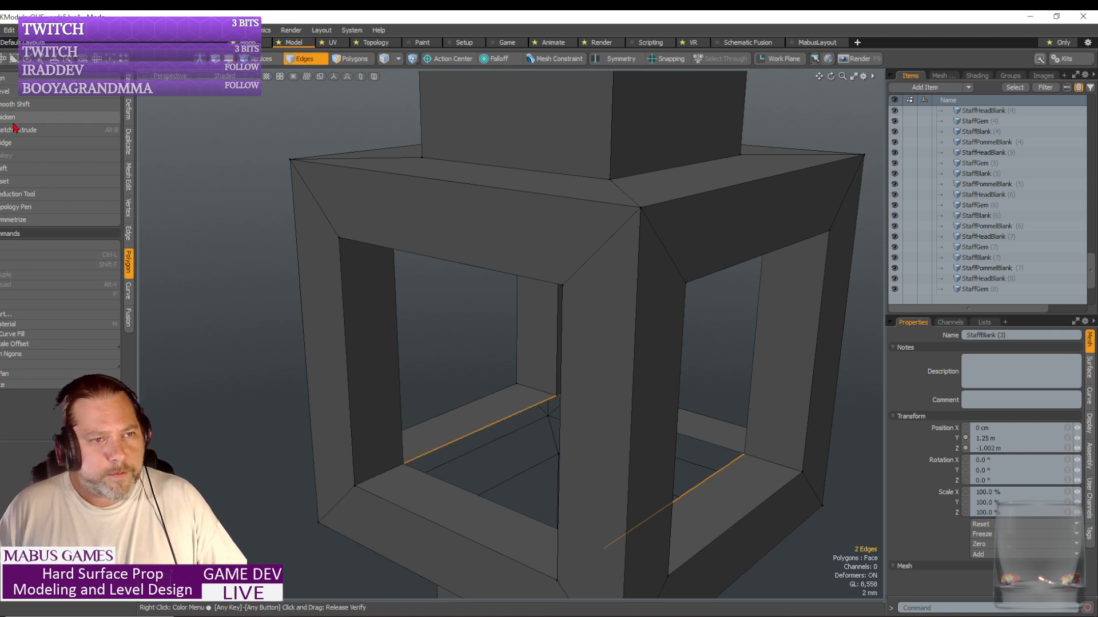
pyautogui.click(49, 143)
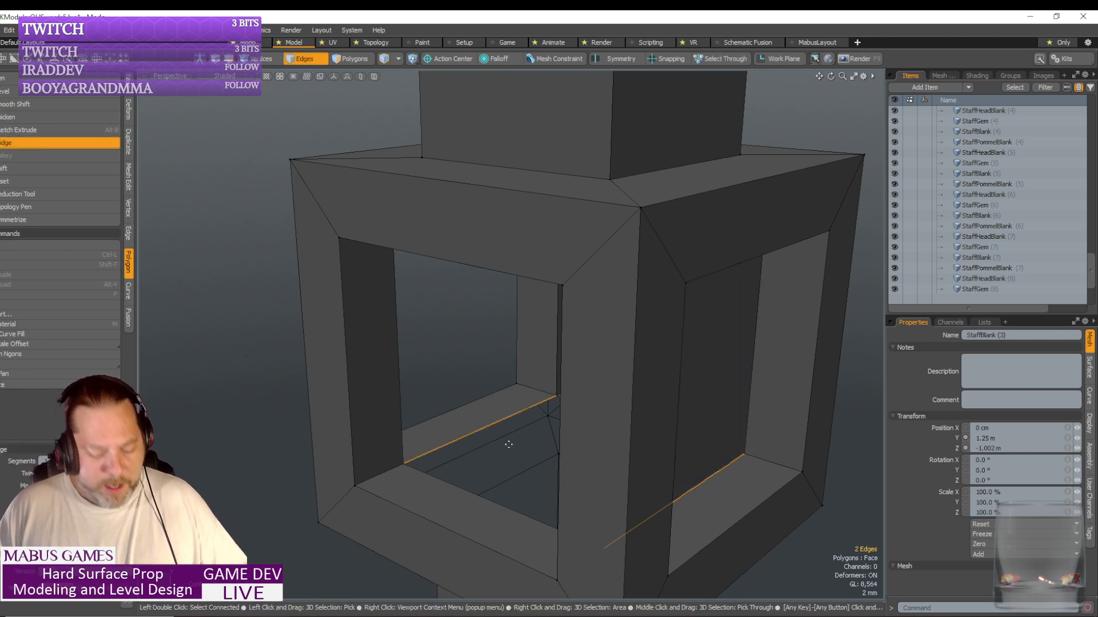
pyautogui.hotkey('ctrl', 'z')
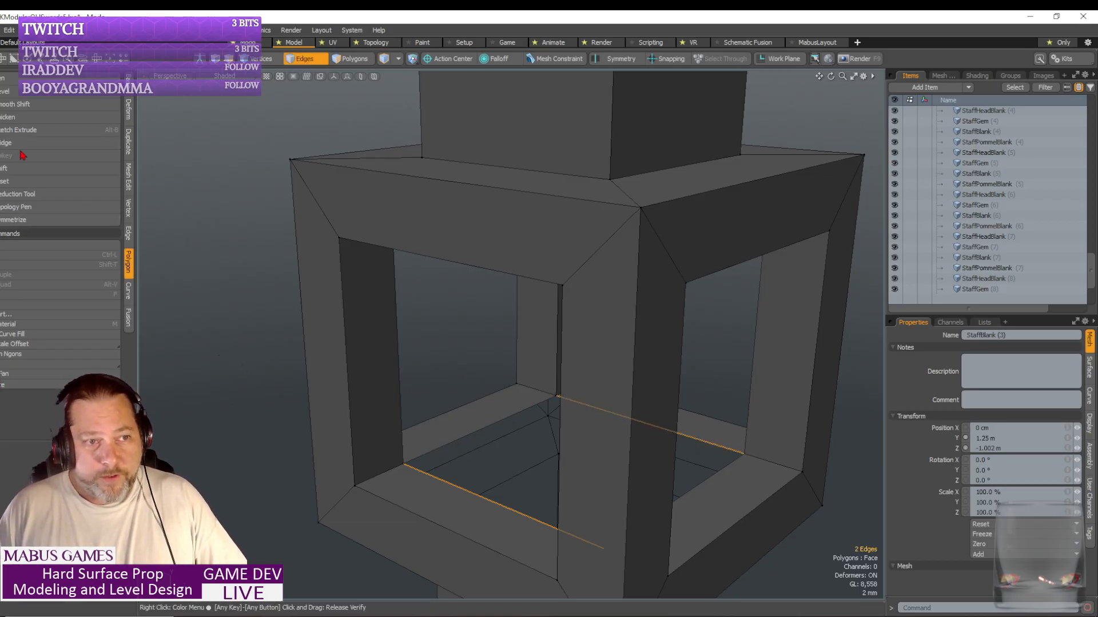
# - Bridge the other pair of opposite inner edges at the bottom of the frame to close its floor
pyautogui.click(502, 453)
pyautogui.keyDown('alt'); pyautogui.moveTo(477, 436); pyautogui.dragTo(199, 326); pyautogui.keyUp('alt')
pyautogui.scroll(-3, 198, 332)
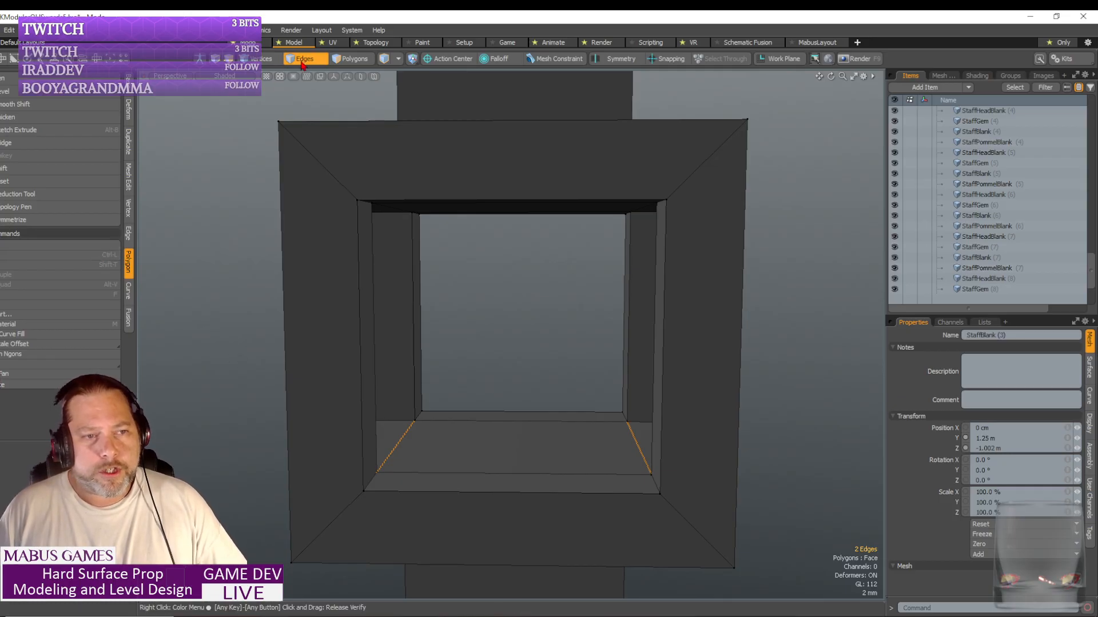
# - Try SDS Subdivide three times on the staff mesh, inspect the rounded frame, and undo all the subdivisions
pyautogui.click(130, 178)
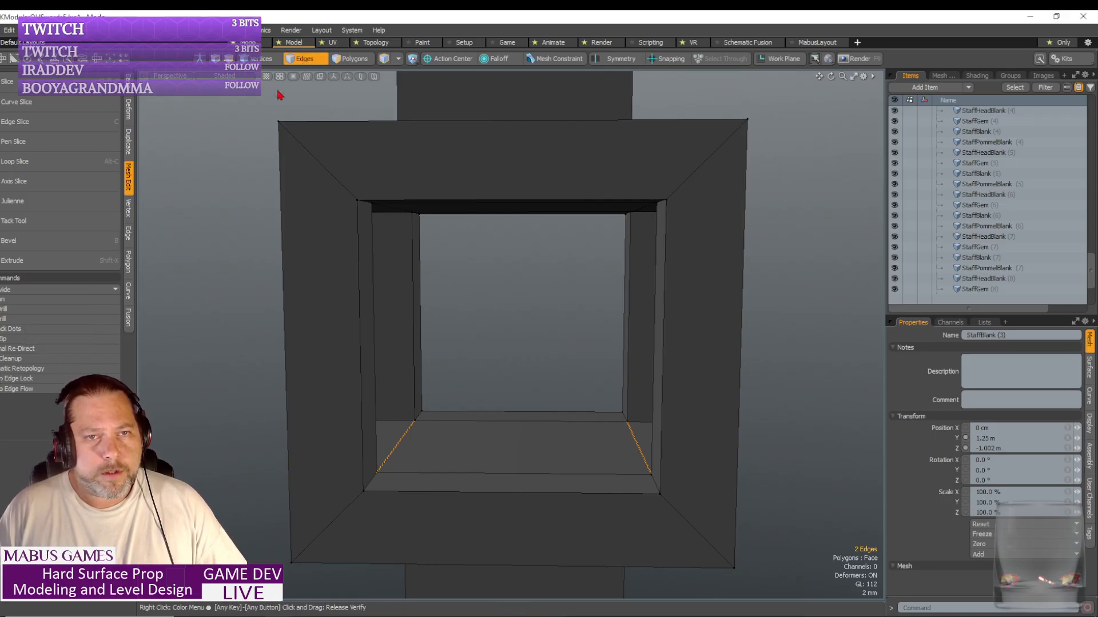
pyautogui.press('5')
pyautogui.click(34, 301)
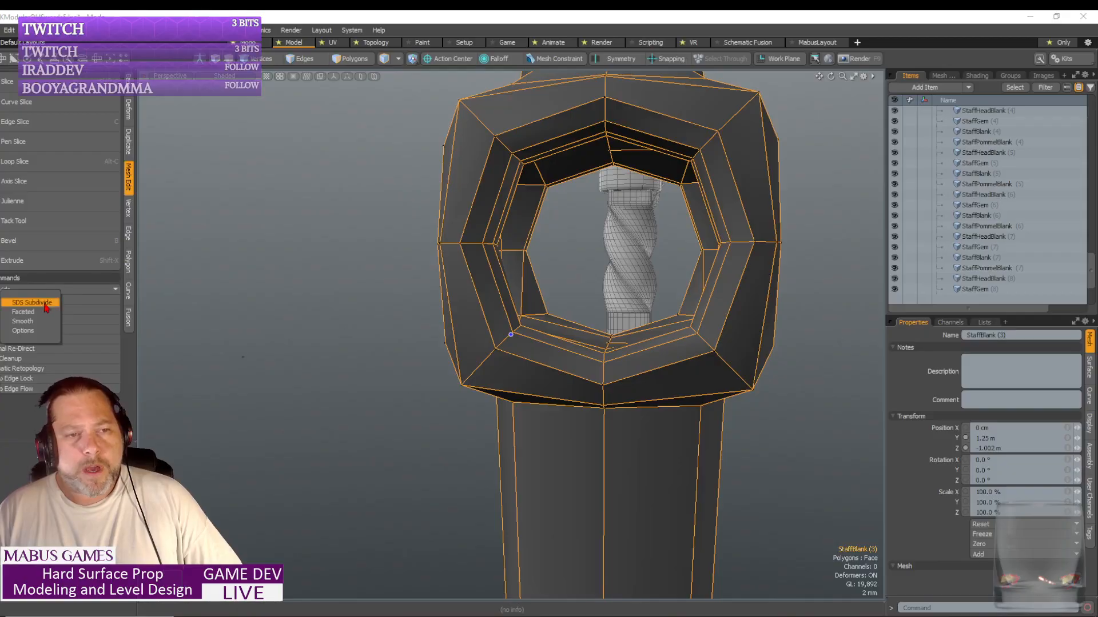
pyautogui.click(46, 308)
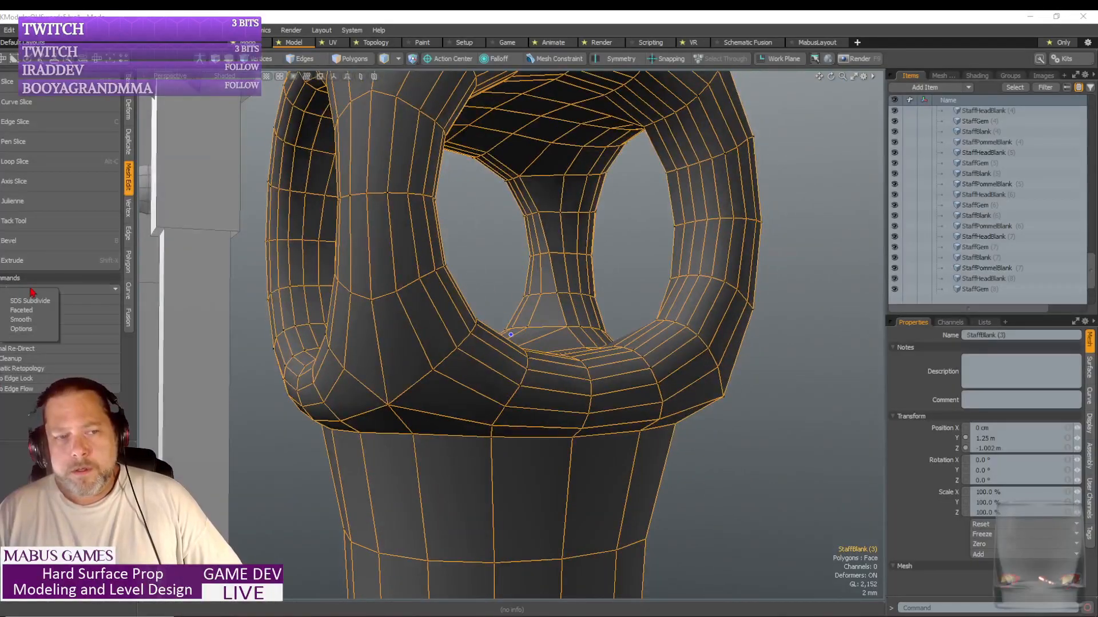
pyautogui.click(45, 306)
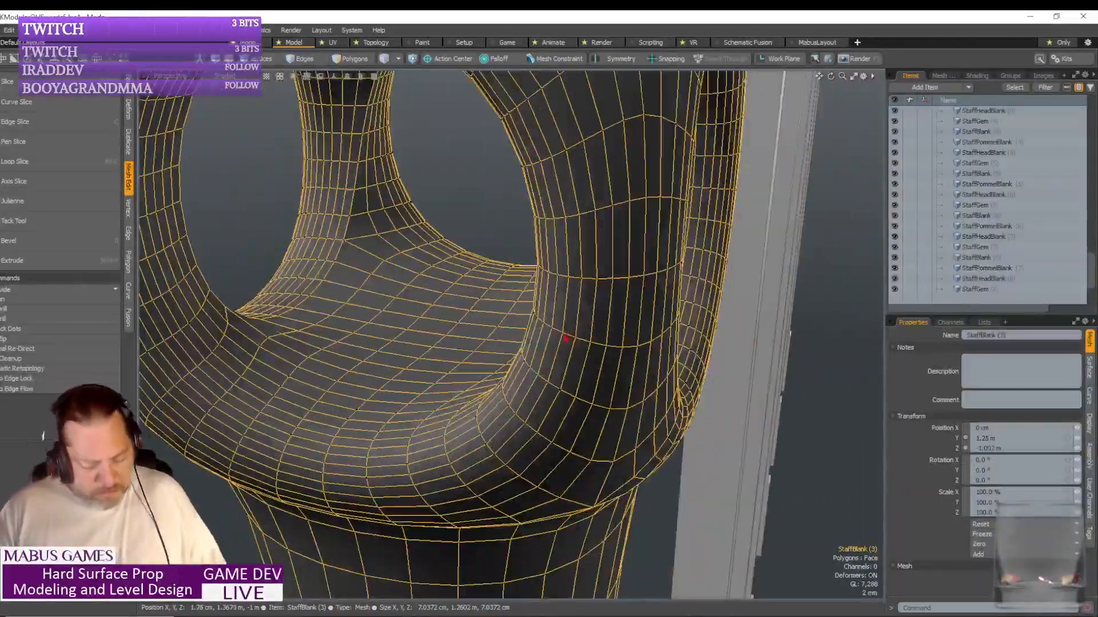
pyautogui.hotkey('ctrl', 'z')
pyautogui.hotkey('ctrl', 'z')
pyautogui.hotkey('ctrl', 'z')
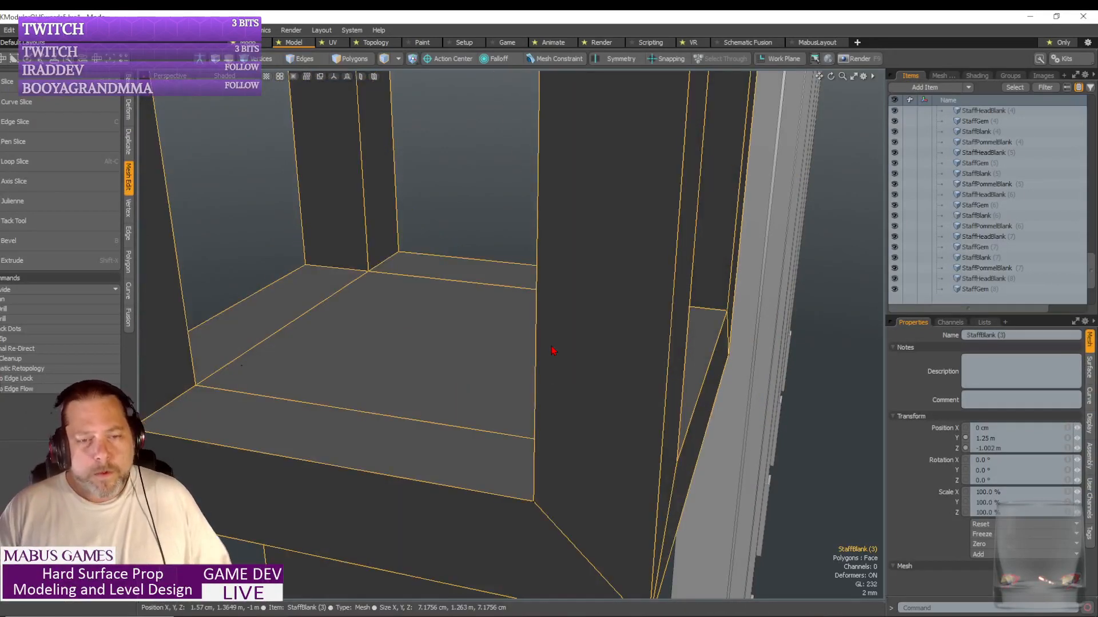
# - Loop Slice the vertical edges of the neck above the frame with two loops near its ends, at 99.50%
pyautogui.scroll(-10, 520, 333)
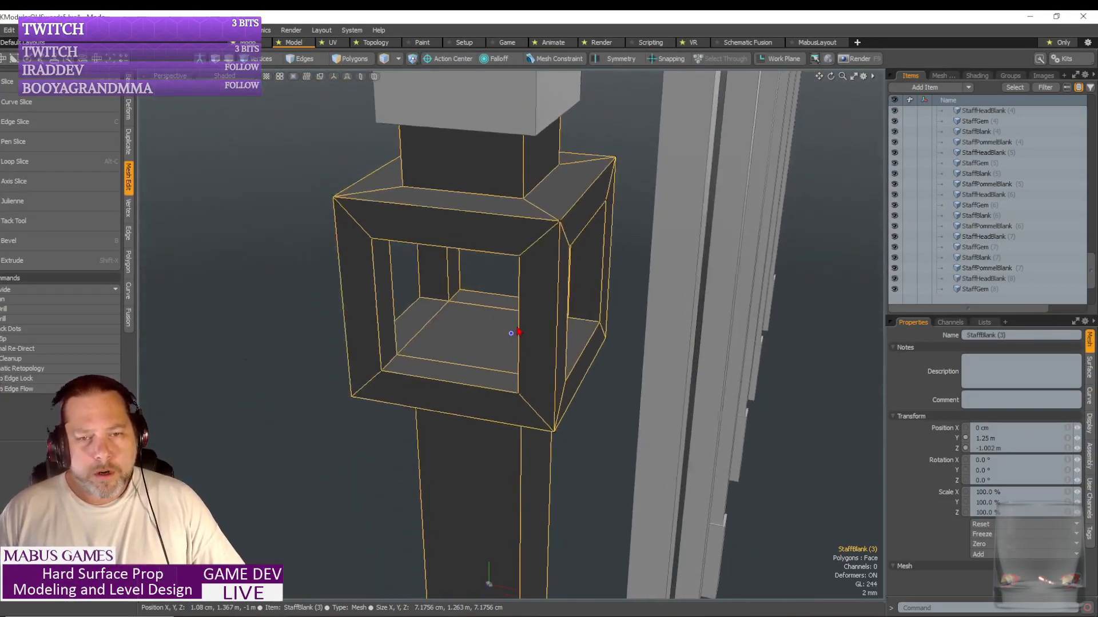
pyautogui.keyDown('alt'); pyautogui.moveTo(517, 332); pyautogui.dragTo(519, 332); pyautogui.keyUp('alt')
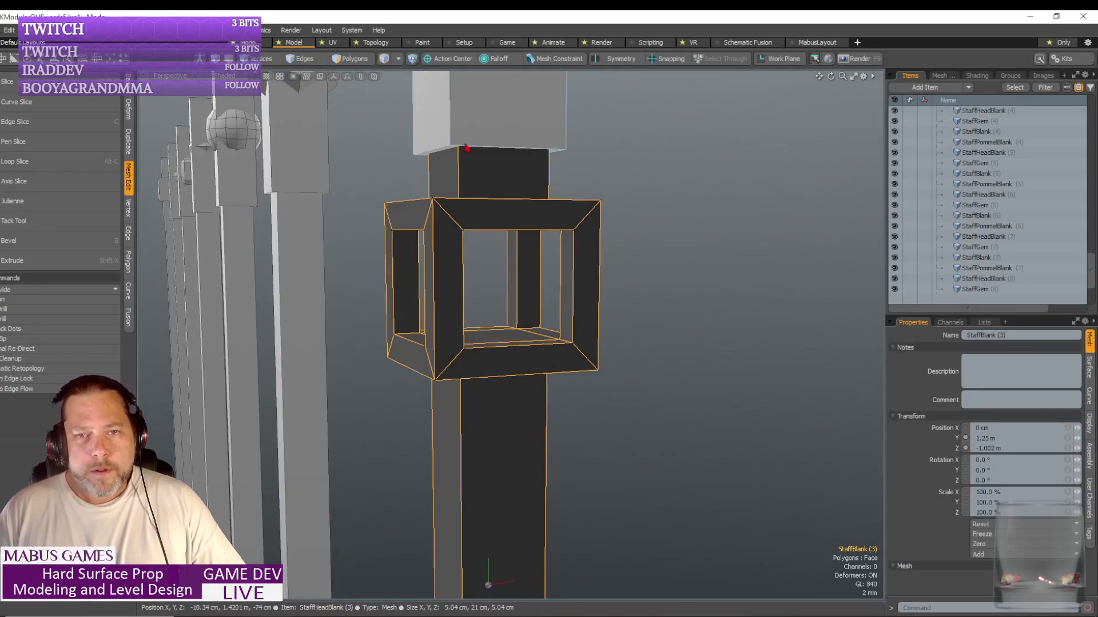
pyautogui.keyDown('alt'); pyautogui.moveTo(457, 173); pyautogui.dragTo(461, 192); pyautogui.keyUp('alt')
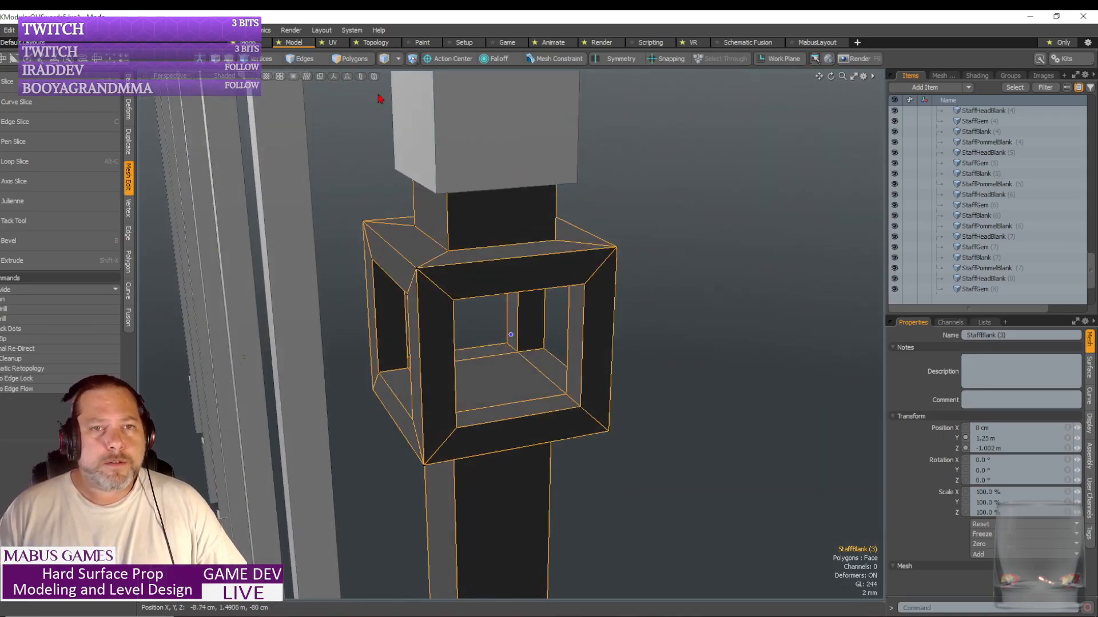
pyautogui.click(305, 60)
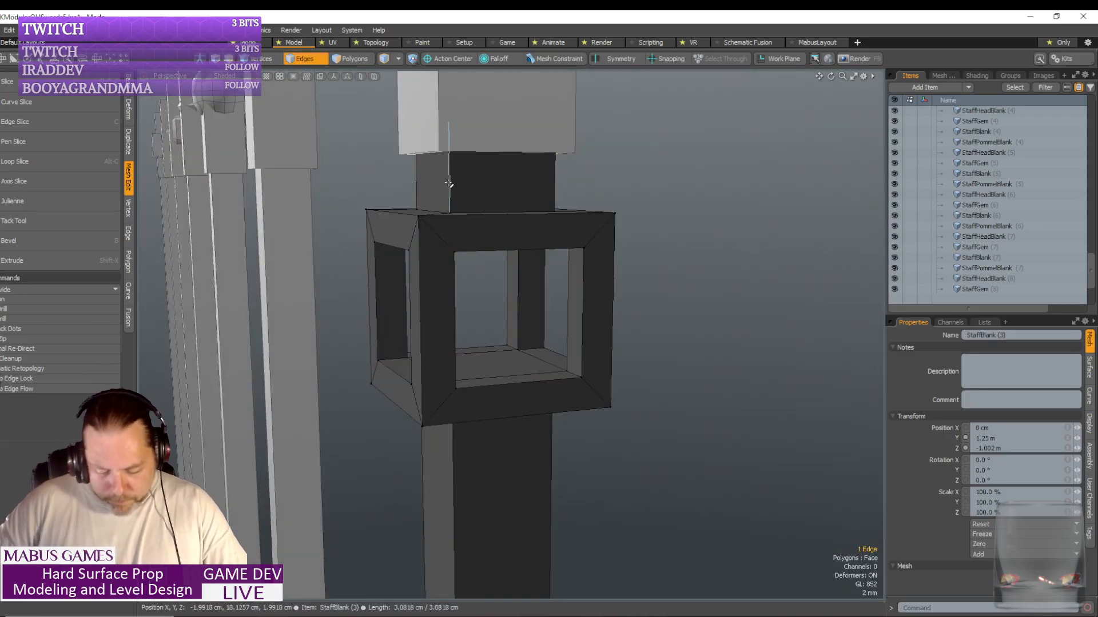
pyautogui.hotkey('alt', 'l')
pyautogui.hotkey('alt', 'c')
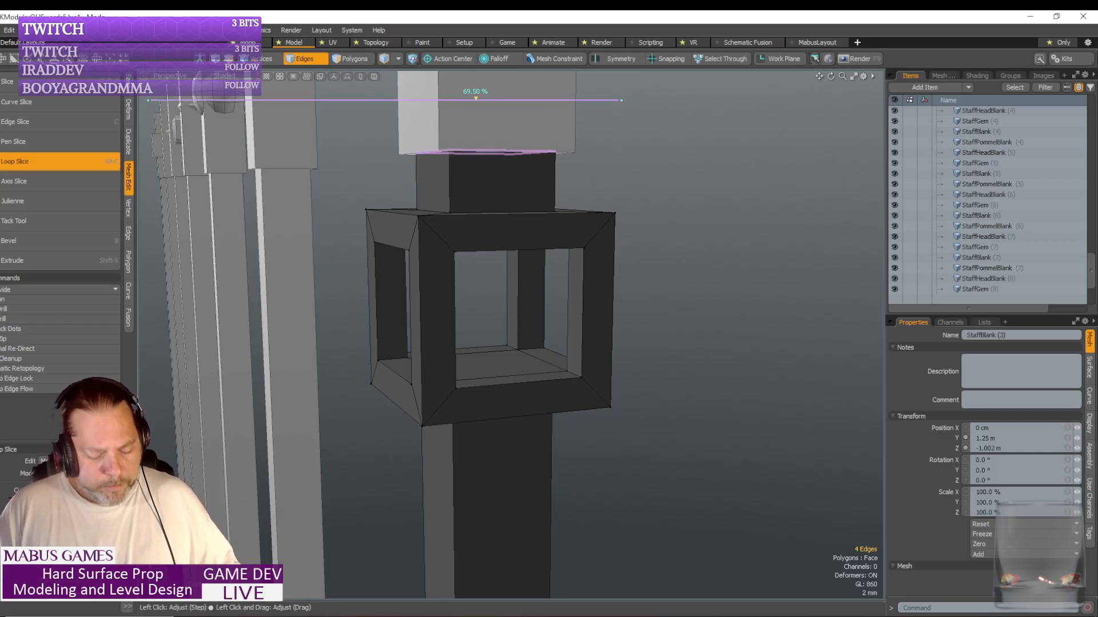
pyautogui.write('2')
pyautogui.press('Return')
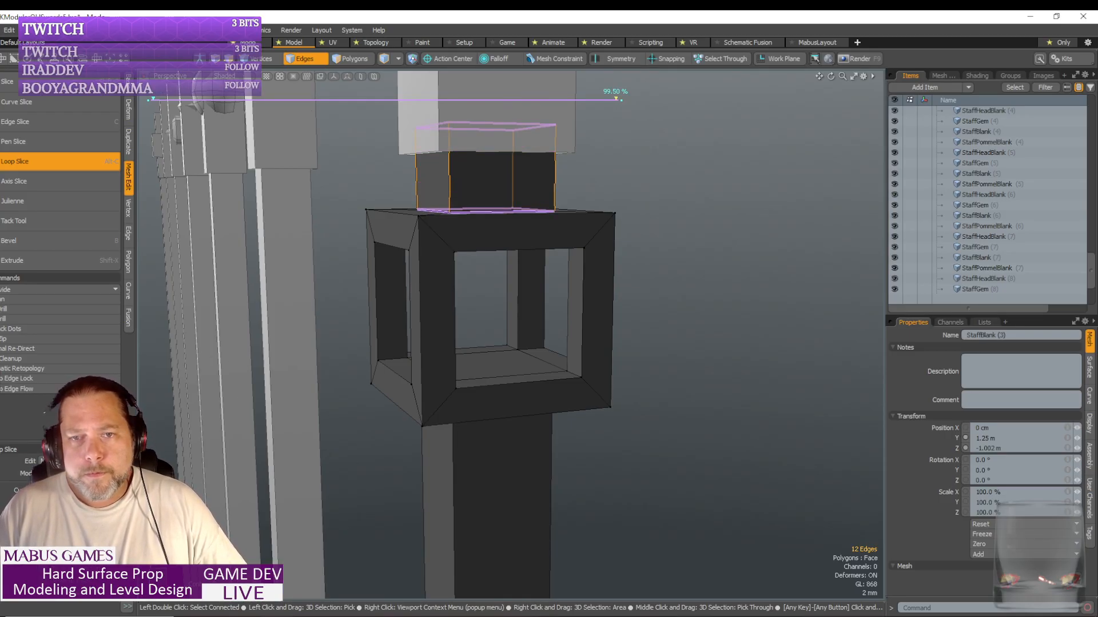
pyautogui.click(53, 164)
# - Loop Slice the long vertical edges of the staff's shaft with one loop near each end
pyautogui.keyDown('alt'); pyautogui.moveTo(452, 238); pyautogui.dragTo(506, 361); pyautogui.keyUp('alt')
pyautogui.doubleClick(506, 361)
pyautogui.scroll(-10, 486, 355)
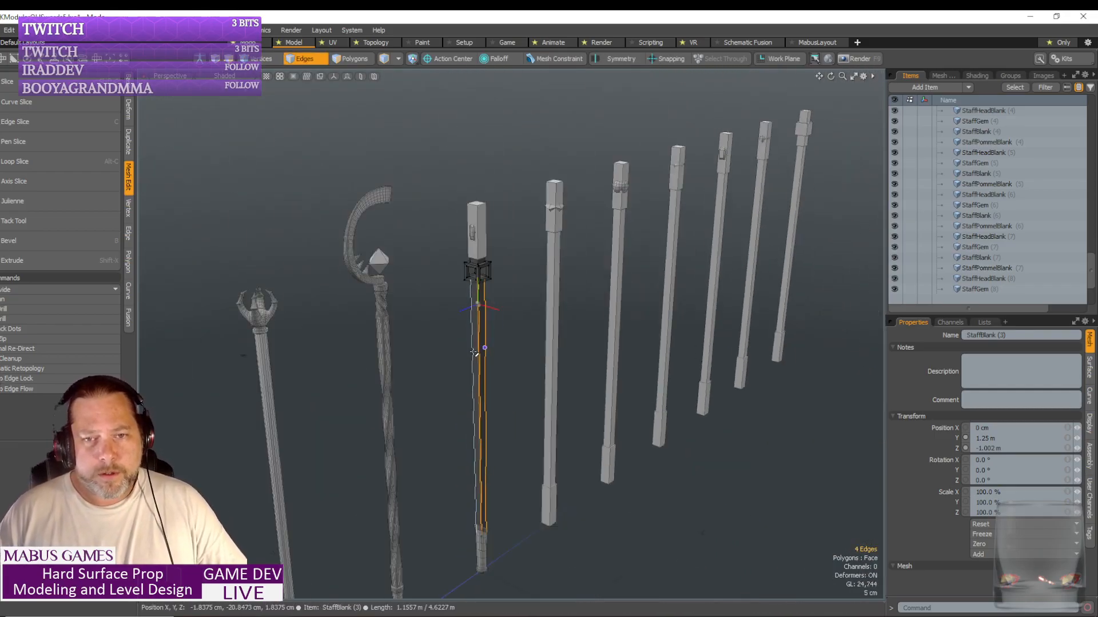
pyautogui.scroll(2, 474, 353)
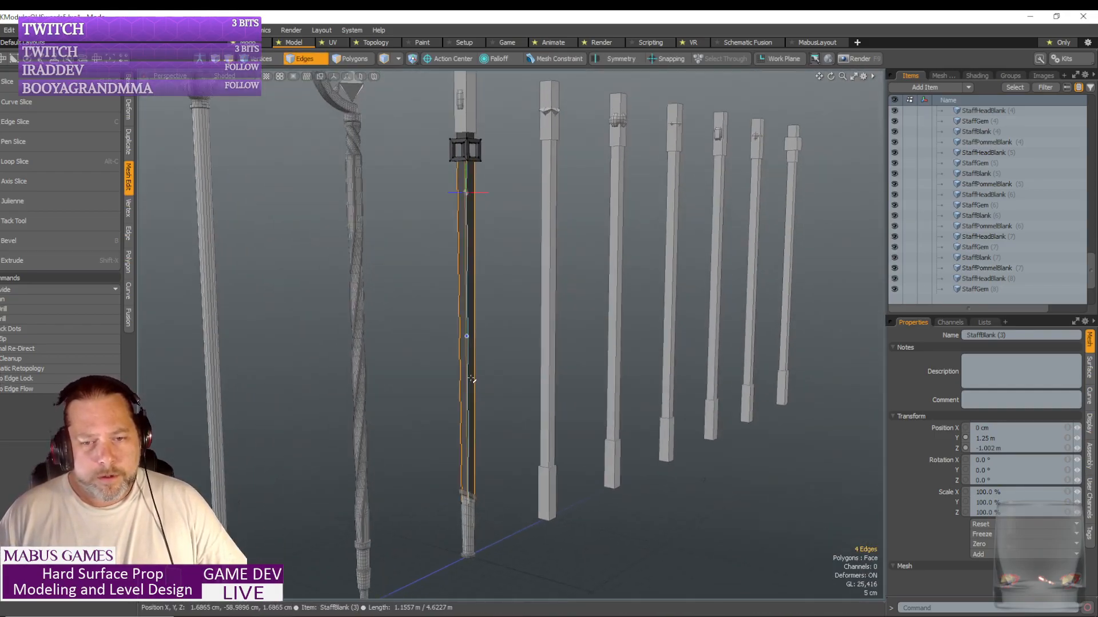
pyautogui.click(37, 166)
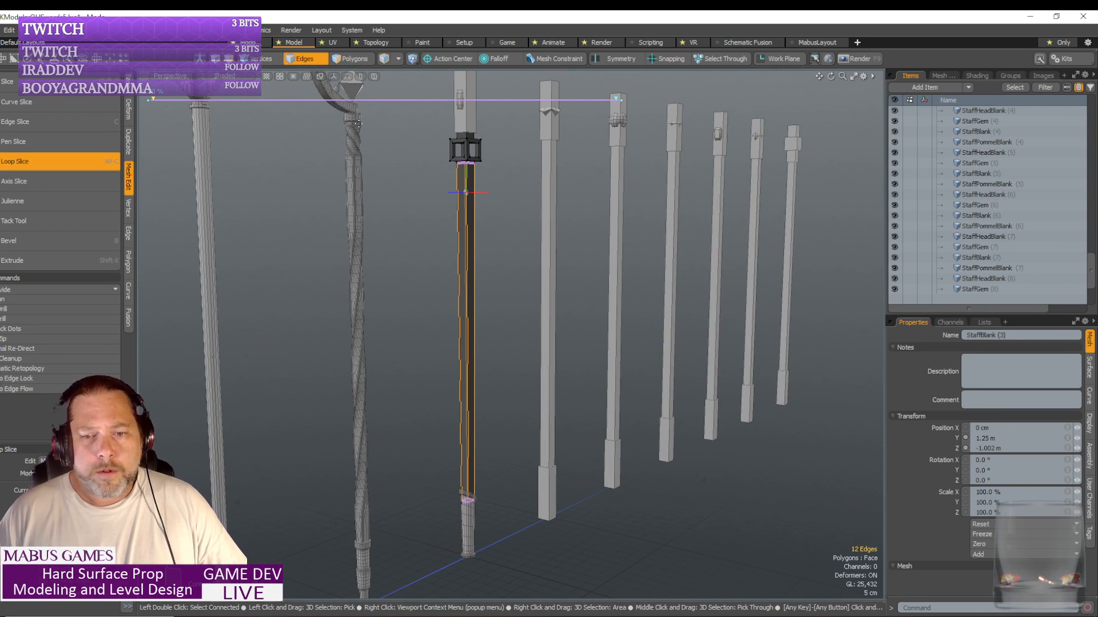
pyautogui.press('space')
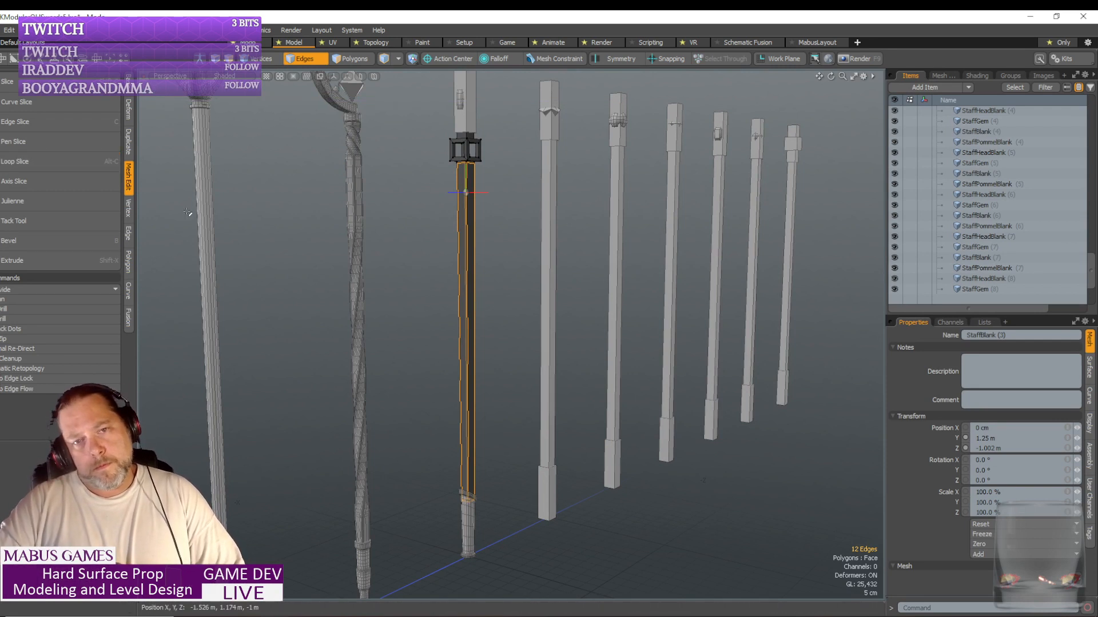
# - Move the four vertices of the shaft's uppermost loop up close to the underside of the hollow cube frame
pyautogui.keyDown('alt'); pyautogui.moveTo(187, 212); pyautogui.dragTo(189, 204); pyautogui.keyUp('alt')
pyautogui.keyDown('alt'); pyautogui.moveTo(355, 290); pyautogui.dragTo(351, 288); pyautogui.keyUp('alt')
pyautogui.scroll(5, 350, 289)
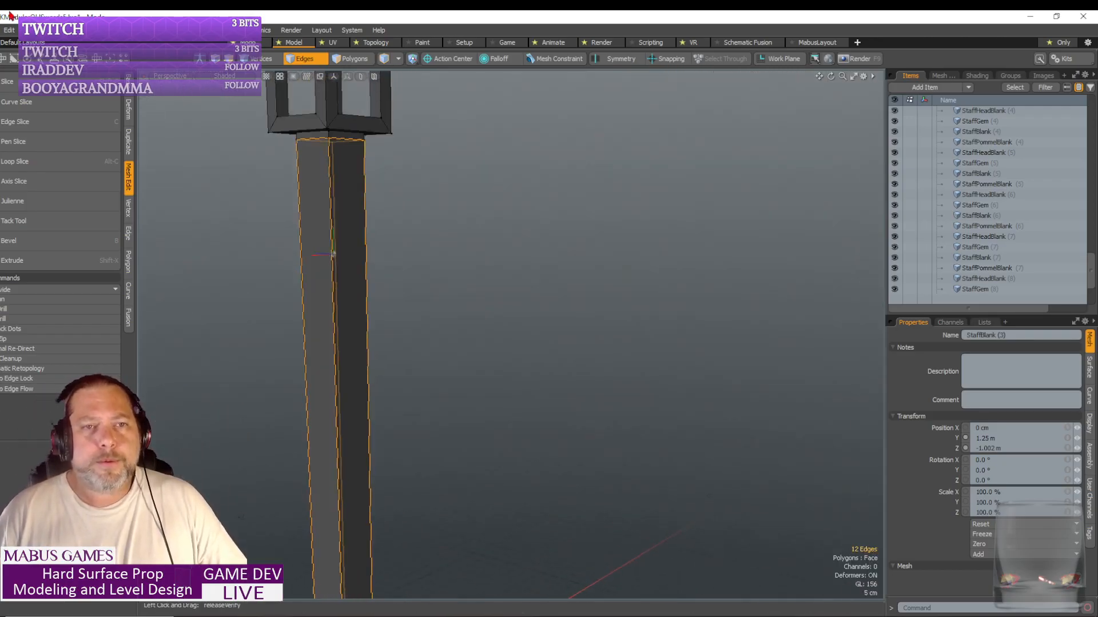
pyautogui.click(269, 63)
pyautogui.scroll(3, 456, 250)
pyautogui.keyDown('alt'); pyautogui.keyDown('shift'); pyautogui.moveTo(456, 250); pyautogui.dragTo(497, 288); pyautogui.keyUp('shift'); pyautogui.keyUp('alt')
pyautogui.moveTo(497, 289); pyautogui.dragTo(343, 246, button='right')
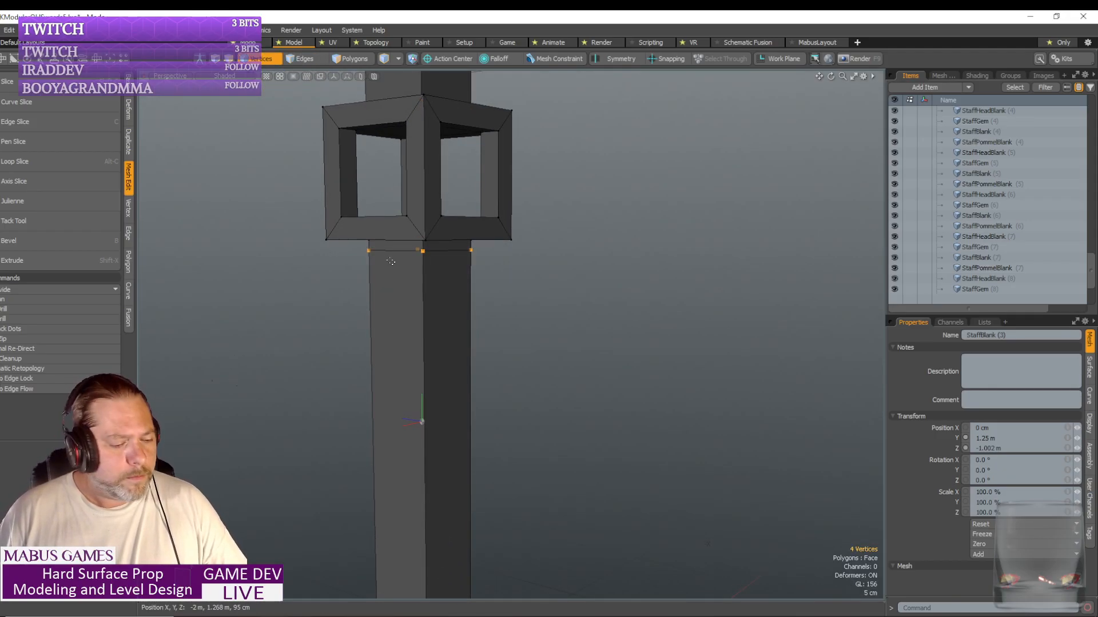
pyautogui.press('w')
pyautogui.hotkey('shift', 'a')
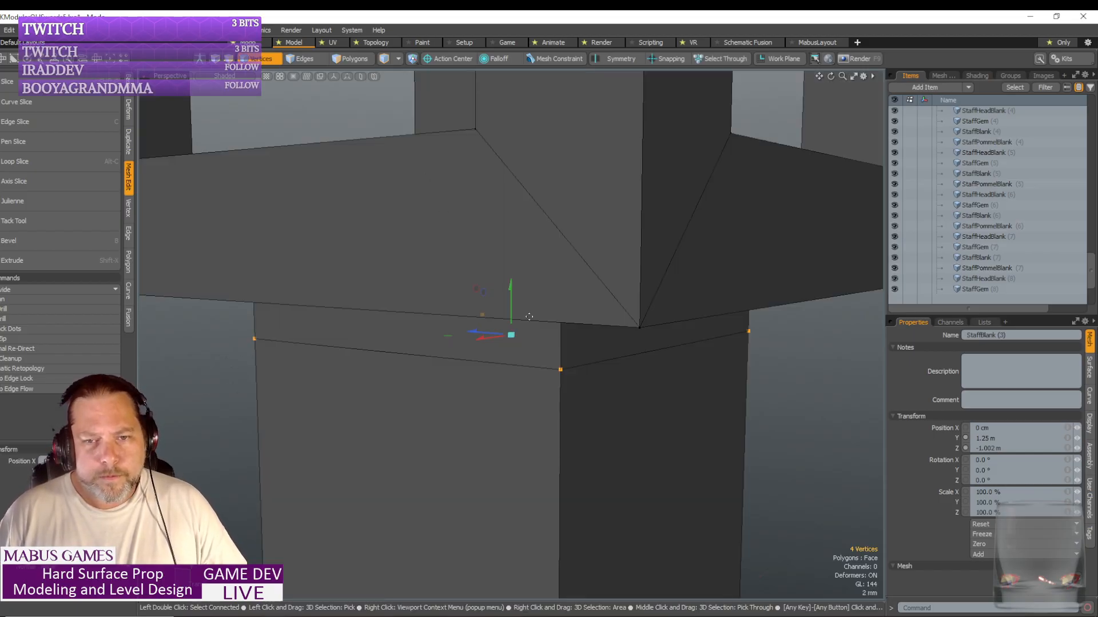
pyautogui.keyDown('alt'); pyautogui.moveTo(497, 298); pyautogui.dragTo(517, 295); pyautogui.keyUp('alt')
# - Set the 3D mouse navigation style to Orbit Object
pyautogui.press('Menu')
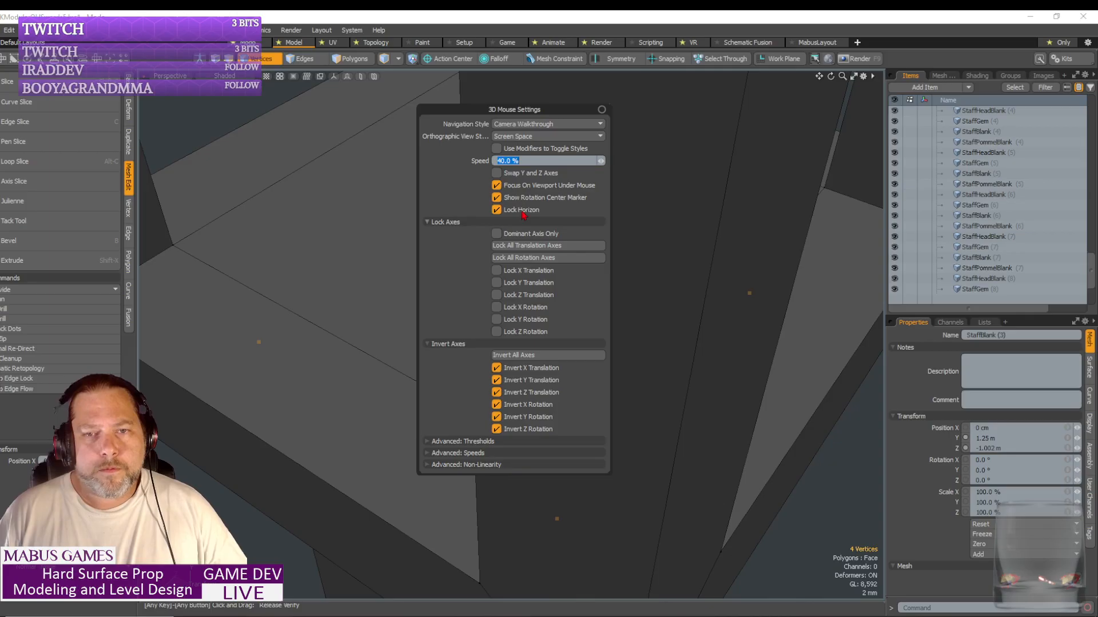
pyautogui.click(554, 124)
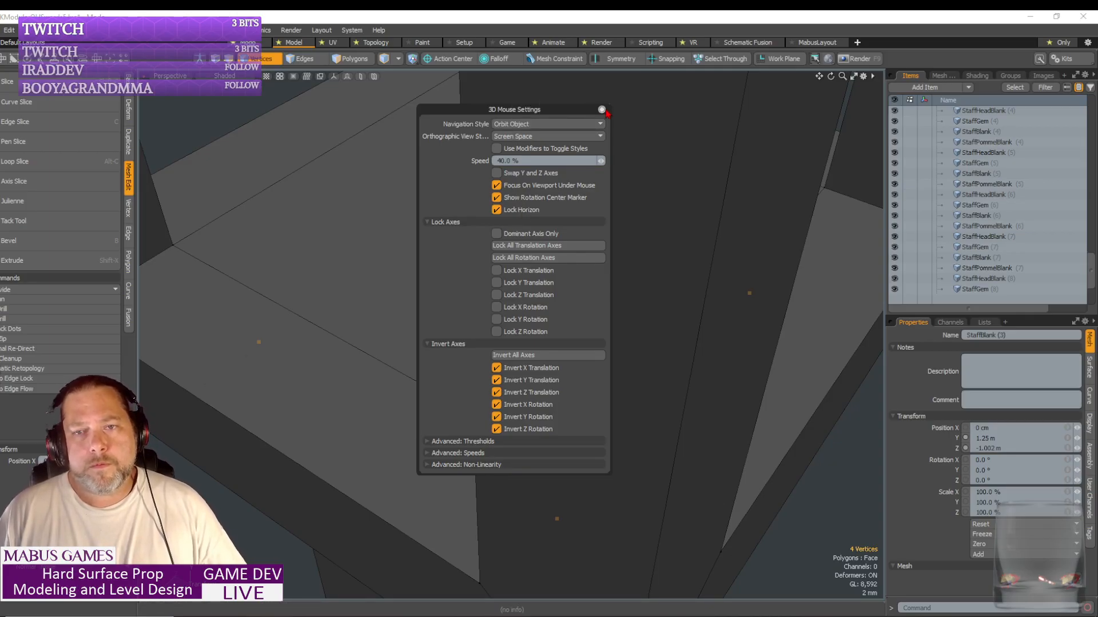
pyautogui.click(605, 110)
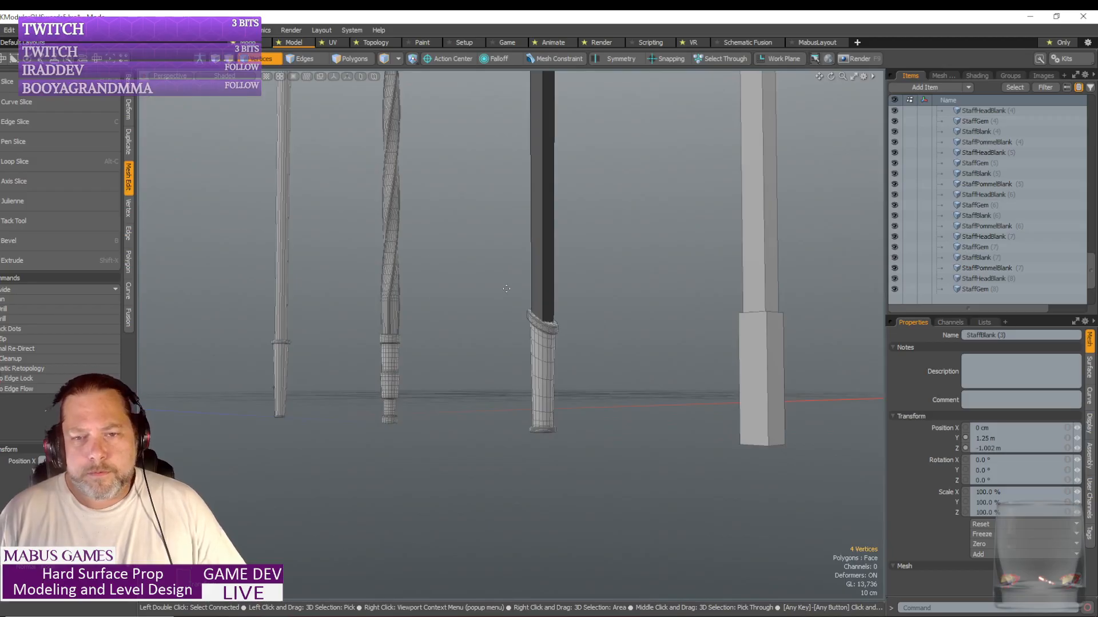
# - Select the vertices at the lower end of the staff's shaft, inside the pommel, and bring them into close view
pyautogui.moveTo(506, 288); pyautogui.dragTo(553, 338)
pyautogui.hotkey('ctrl', 'z')
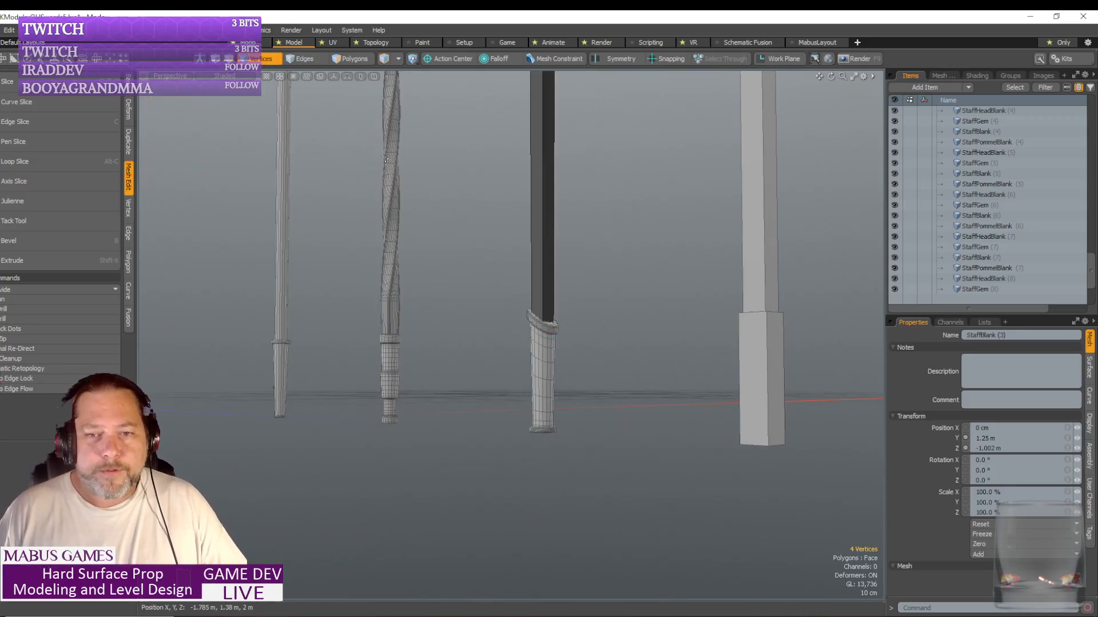
pyautogui.moveTo(489, 270); pyautogui.dragTo(617, 428, button='right')
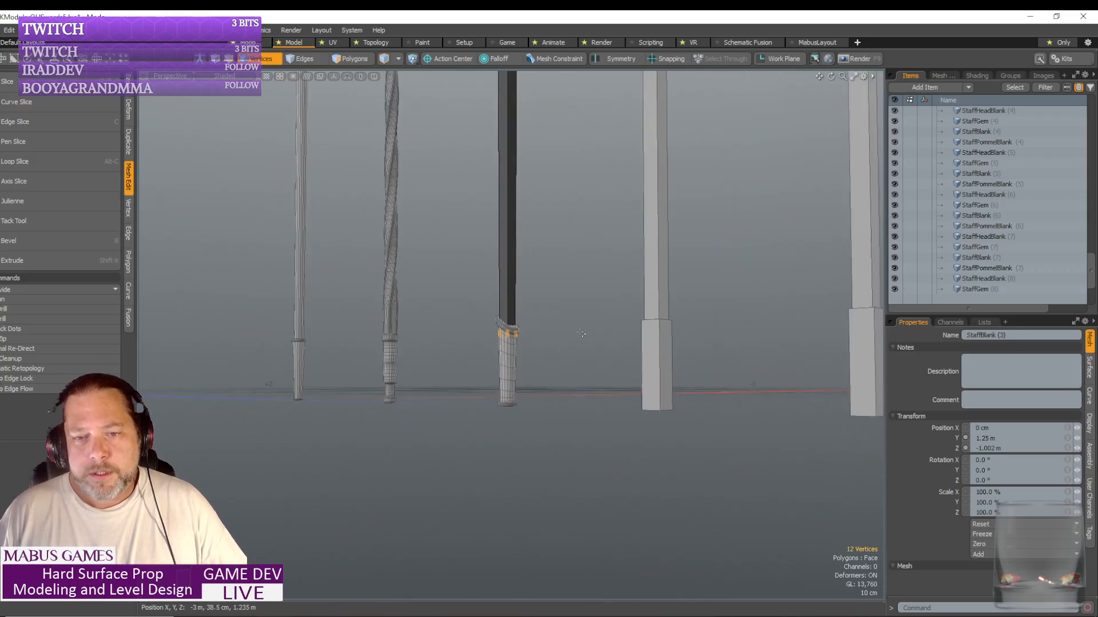
pyautogui.hotkey('shift', 'a')
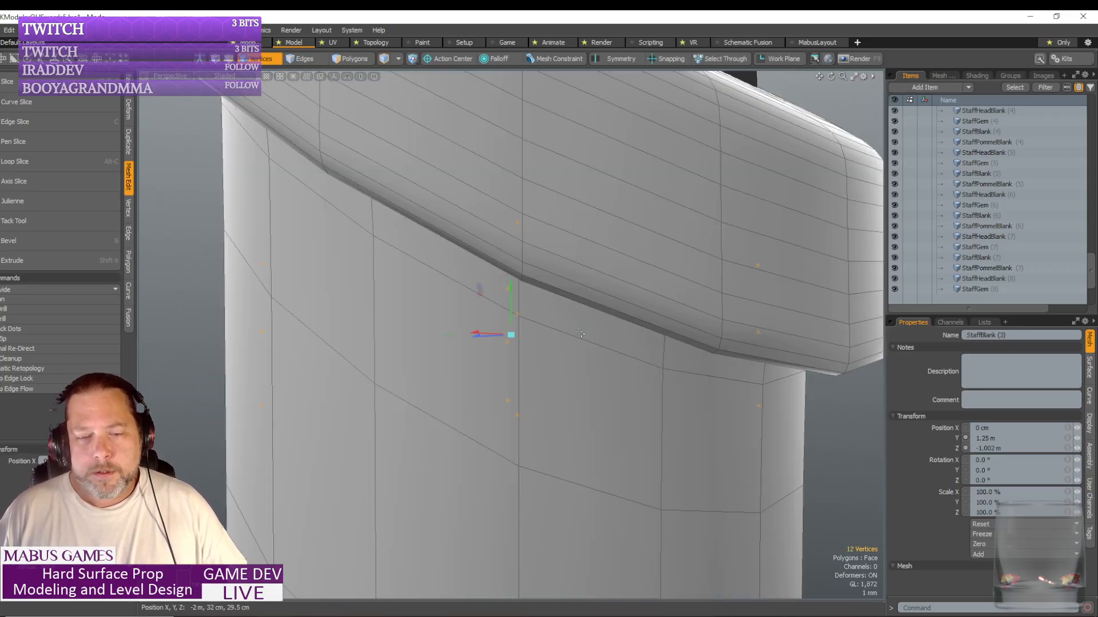
pyautogui.keyDown('alt'); pyautogui.moveTo(572, 394); pyautogui.dragTo(347, 207); pyautogui.keyUp('alt')
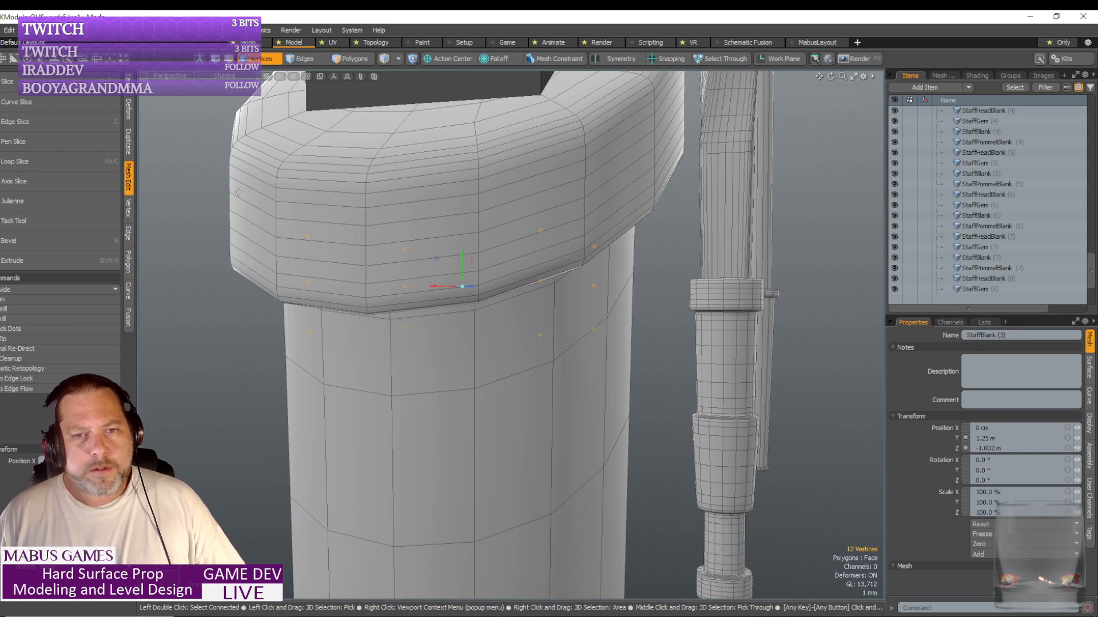
pyautogui.press('q')
pyautogui.keyDown('alt'); pyautogui.moveTo(239, 193); pyautogui.dragTo(238, 190); pyautogui.keyUp('alt')
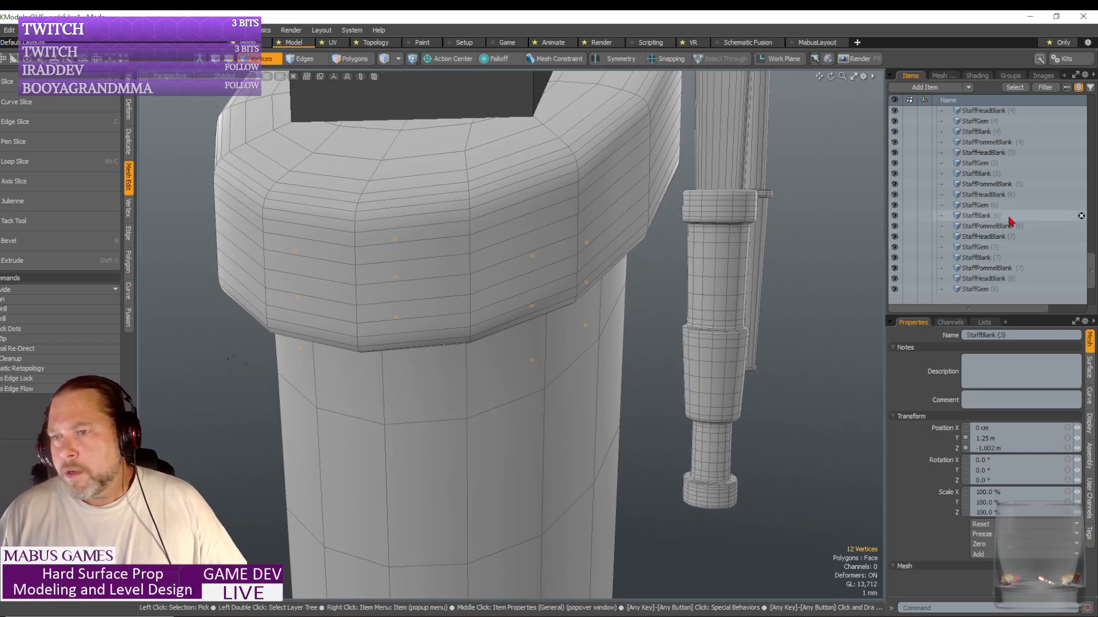
# - Hide StaffPommelBlank (3) to expose the shaft's lower end, keeping StaffPommelBlank (2) visible
pyautogui.scroll(5, 991, 197)
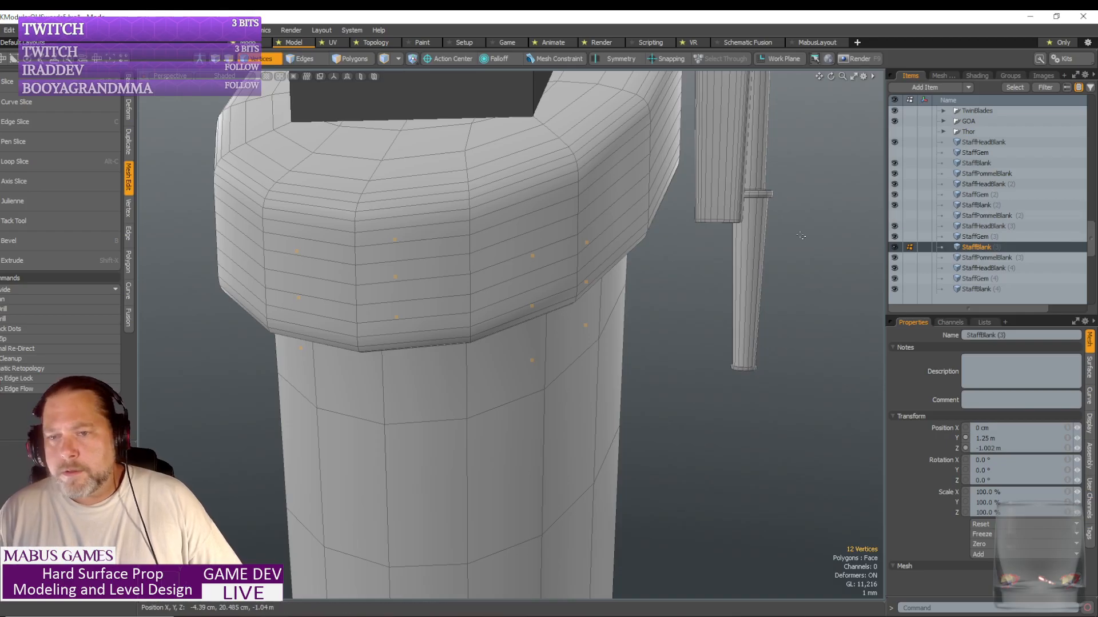
pyautogui.click(895, 217)
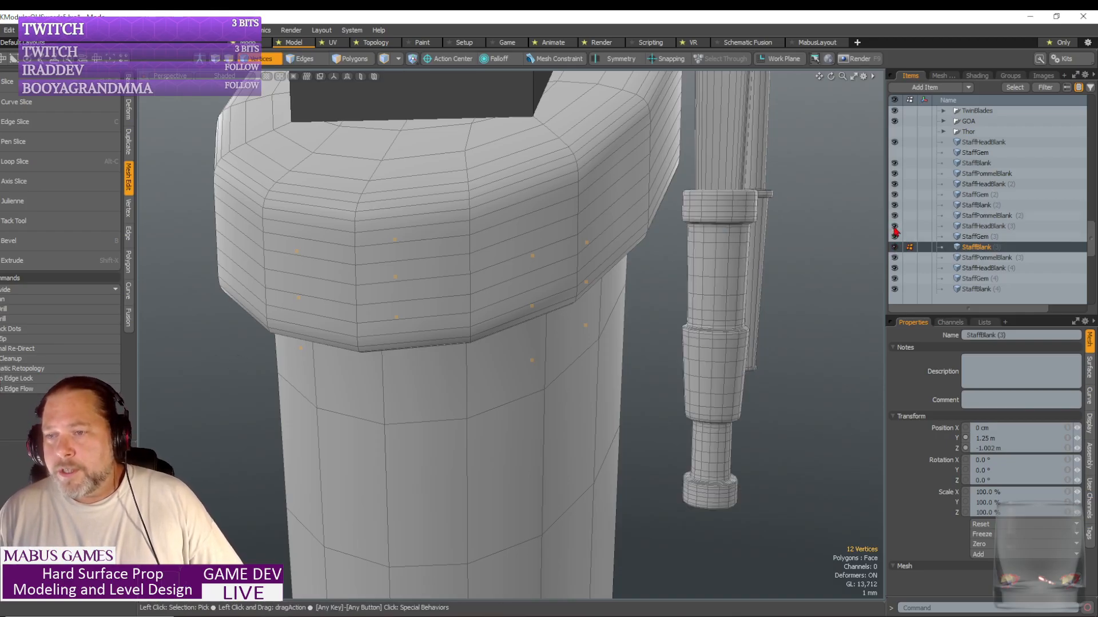
pyautogui.click(894, 258)
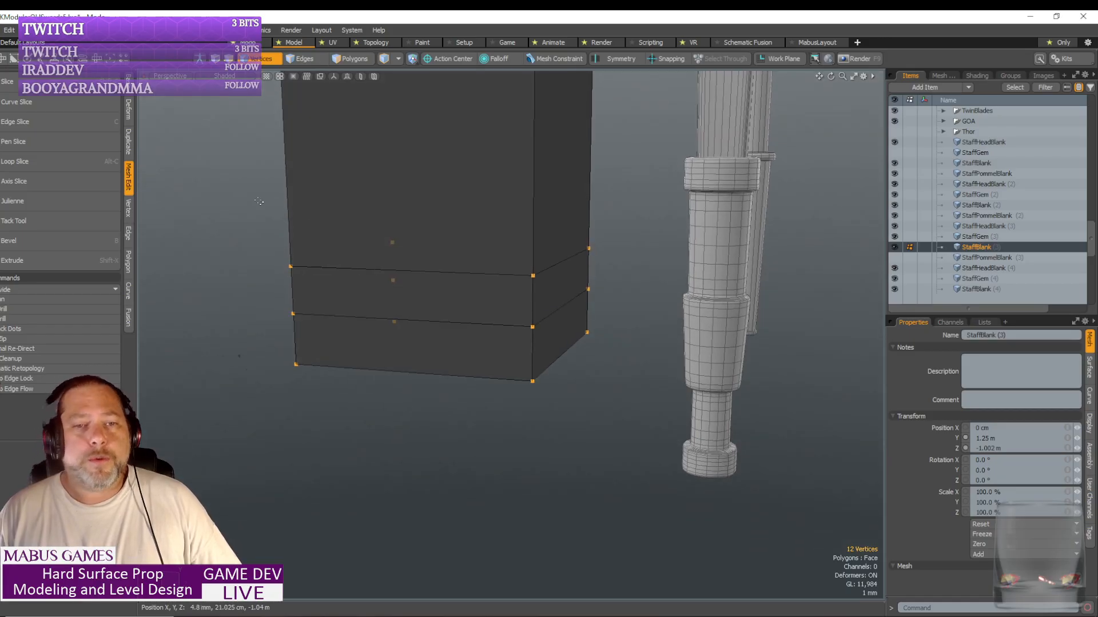
# - Select the four vertices of the upper loop near the shaft's bottom and switch 3D mouse navigation from Camera Walkthrough to Orbit Object
pyautogui.moveTo(241, 195); pyautogui.dragTo(664, 277)
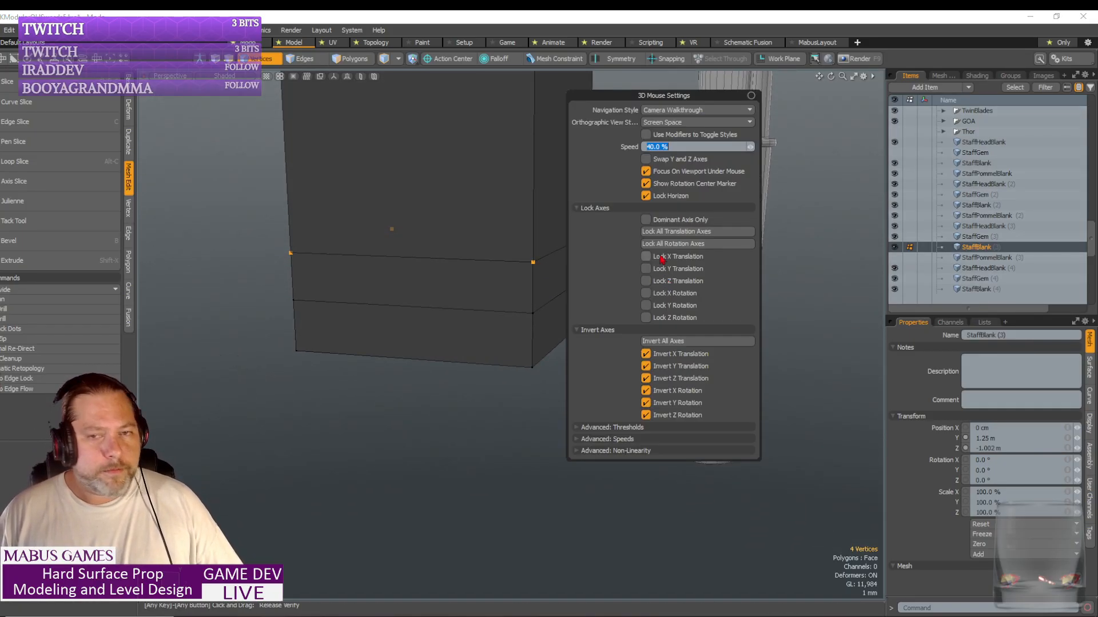
pyautogui.click(714, 111)
pyautogui.click(720, 101)
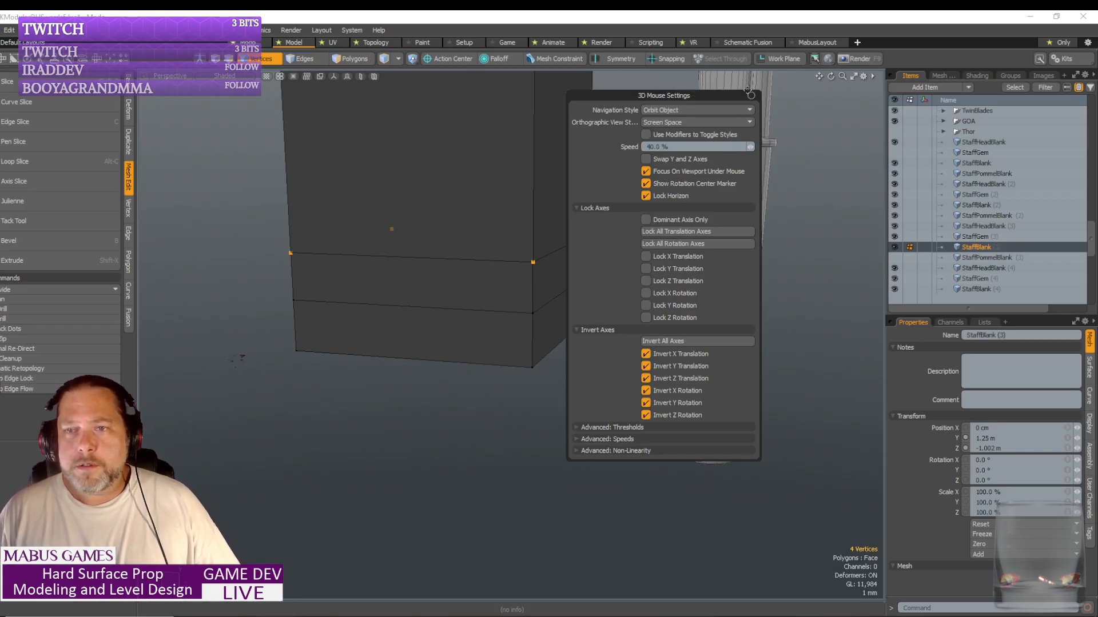
pyautogui.click(751, 96)
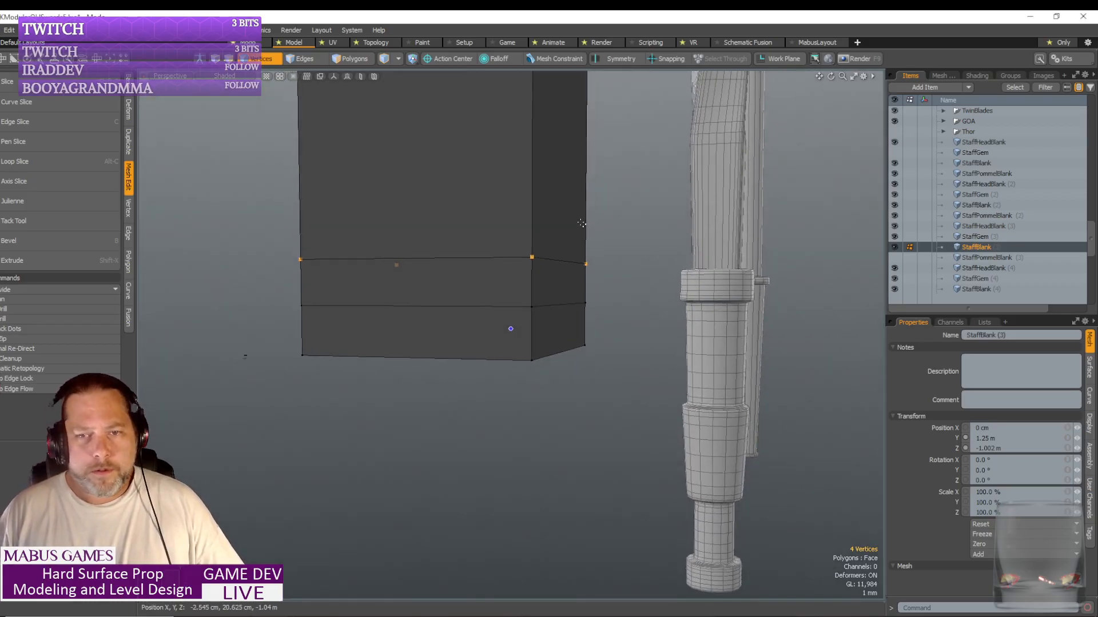
# - Remove the upper of the two edge loops near the shaft's bottom while preserving the surrounding faces
pyautogui.click(582, 224)
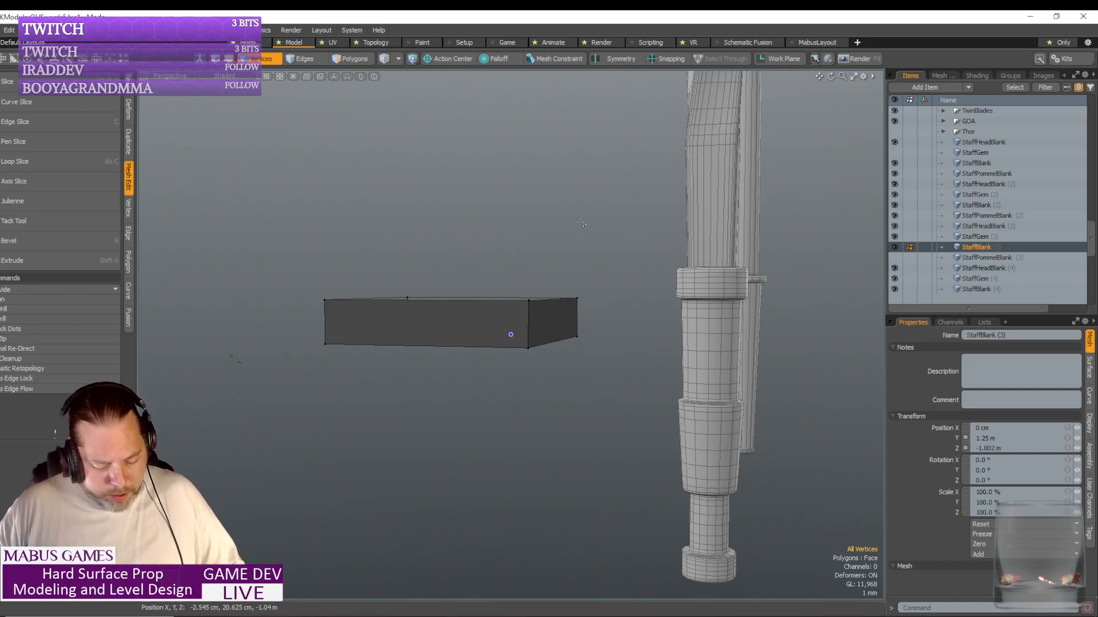
pyautogui.hotkey('ctrl', 'z')
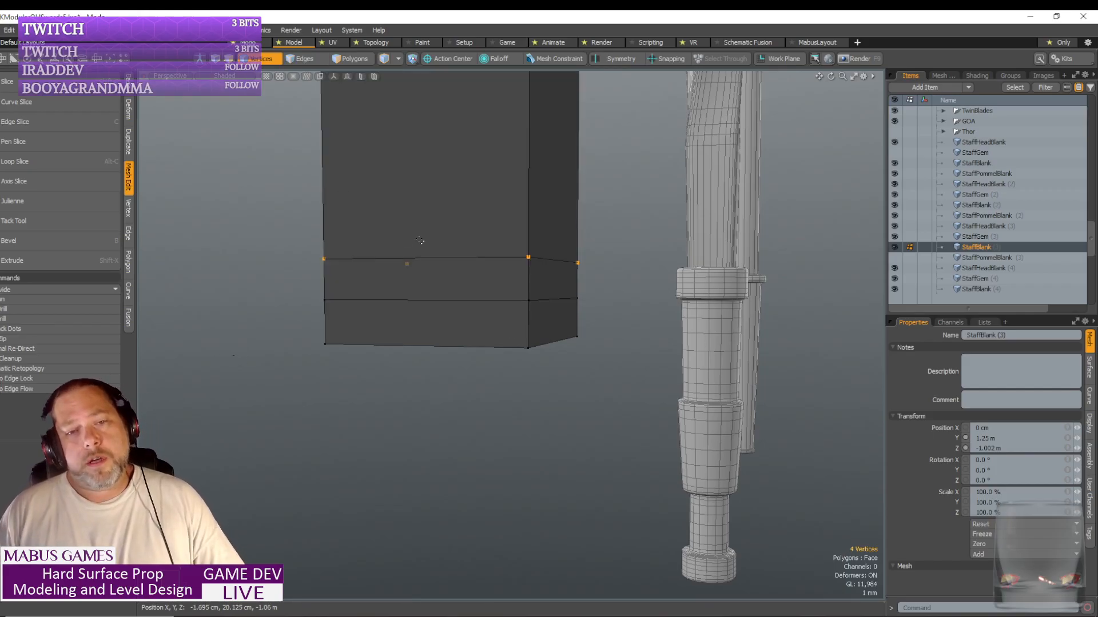
pyautogui.click(316, 59)
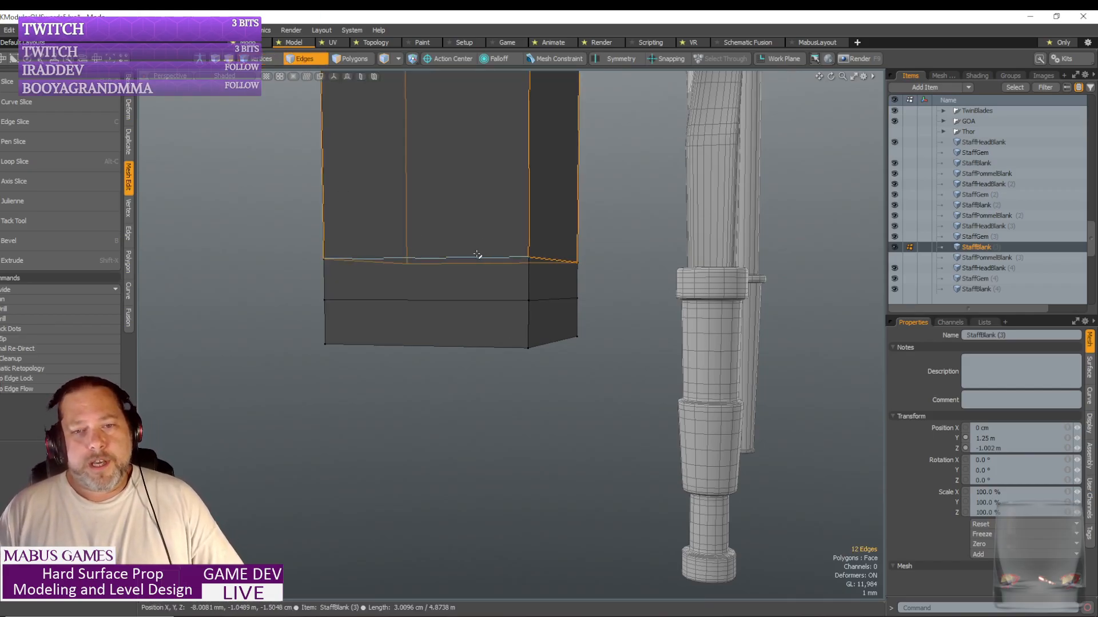
pyautogui.doubleClick(476, 257)
pyautogui.press('BackSpace')
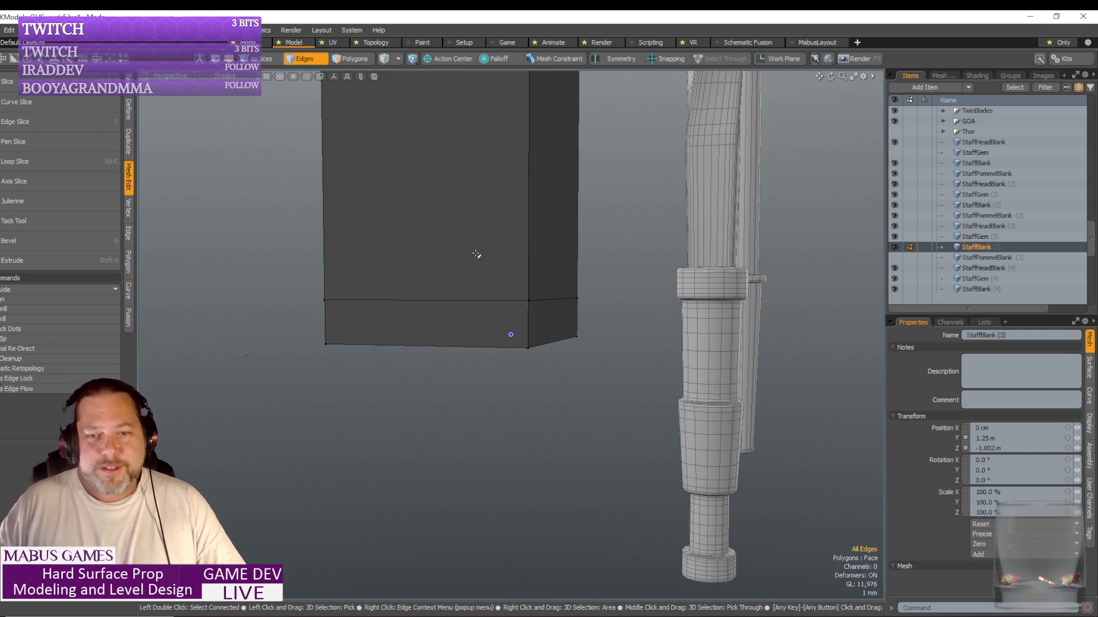
# - Move the four vertices of the remaining lower loop down close to the shaft's bottom edge
pyautogui.keyDown('alt'); pyautogui.moveTo(476, 254); pyautogui.dragTo(454, 256); pyautogui.keyUp('alt')
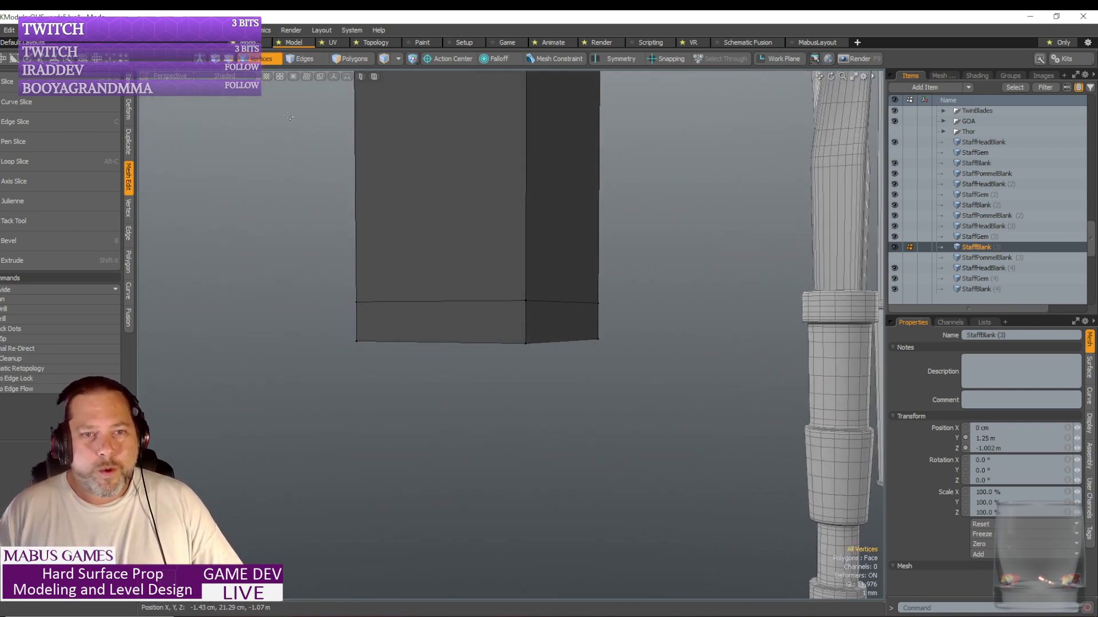
pyautogui.moveTo(287, 250); pyautogui.dragTo(672, 327, button='right')
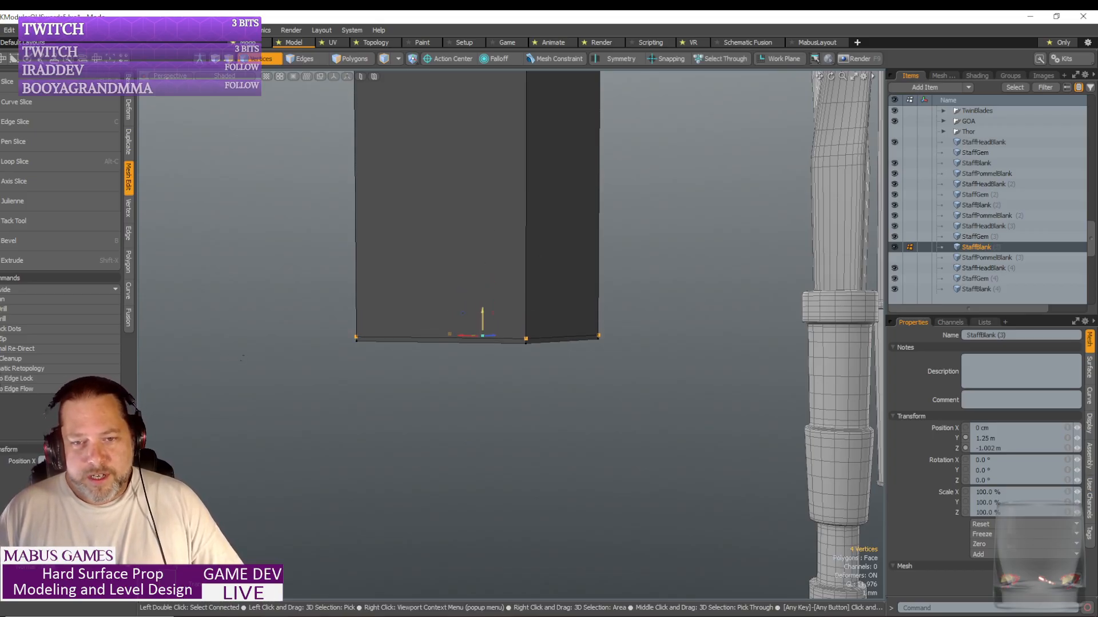
pyautogui.click(265, 64)
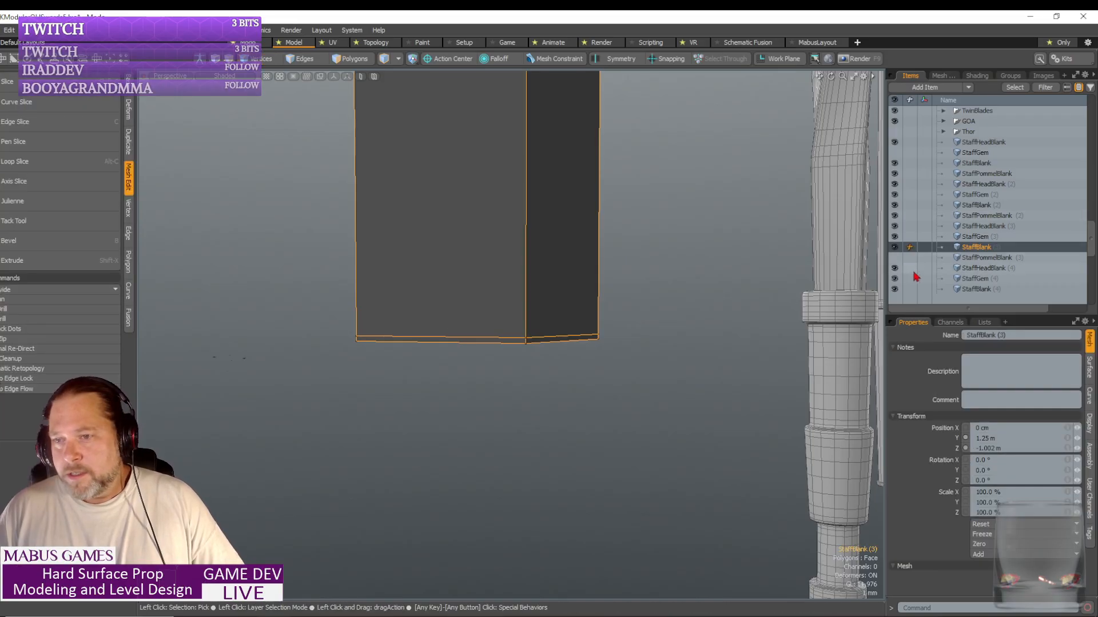
# - Try an SDS Subdivide on the staff mesh to check how the cube frame and shaft round off
pyautogui.scroll(-12, 566, 289)
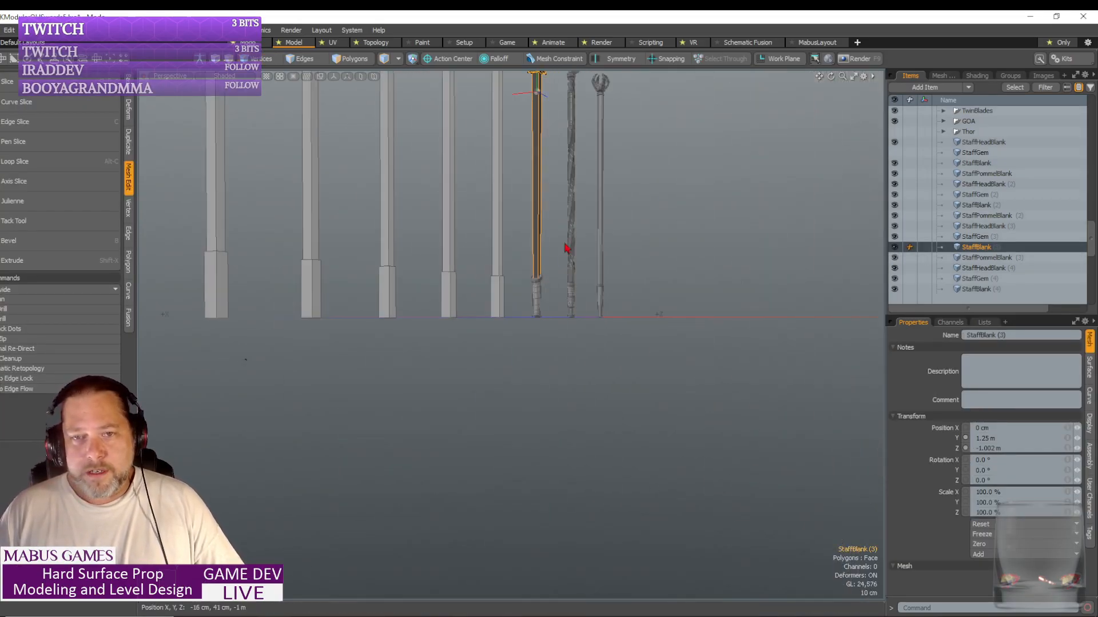
pyautogui.press('a')
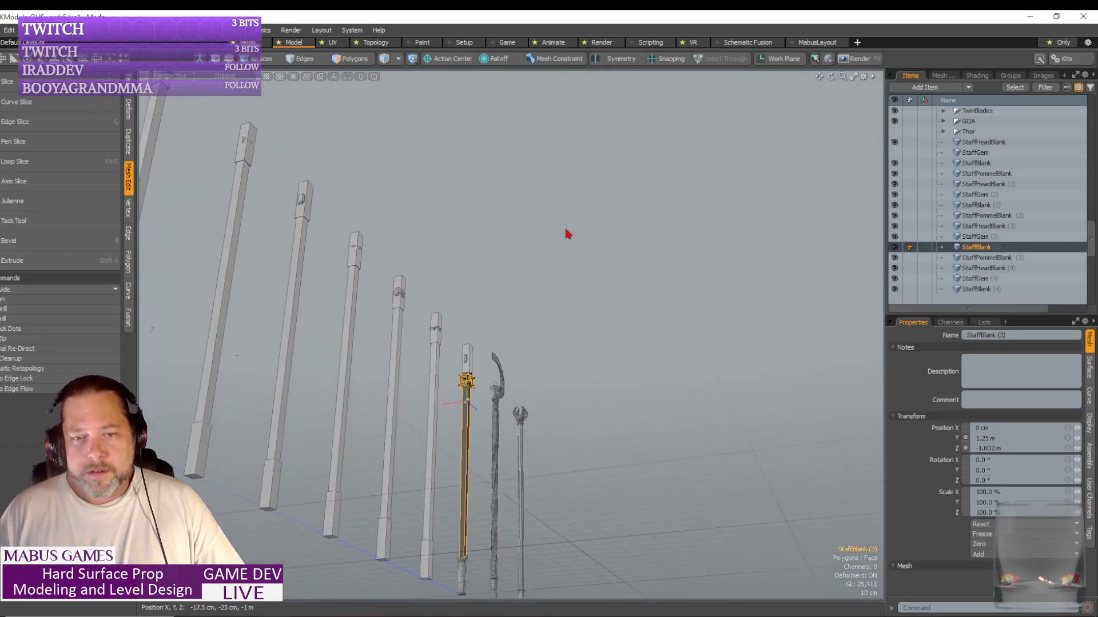
pyautogui.press('w')
pyautogui.hotkey('shift', 'a')
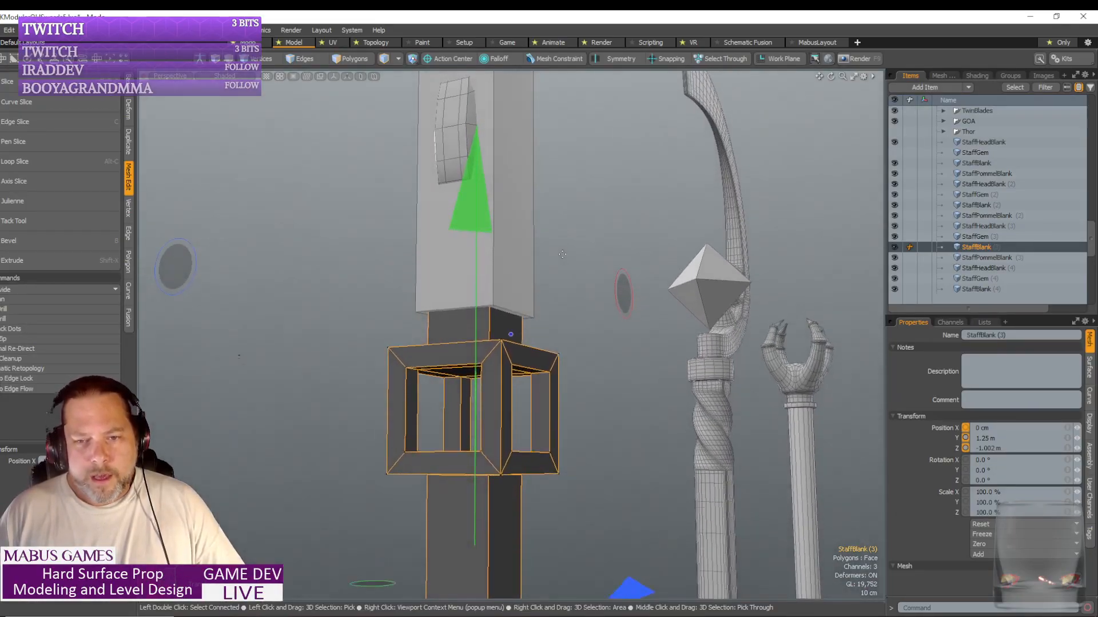
pyautogui.keyDown('alt'); pyautogui.moveTo(562, 253); pyautogui.dragTo(595, 322); pyautogui.keyUp('alt')
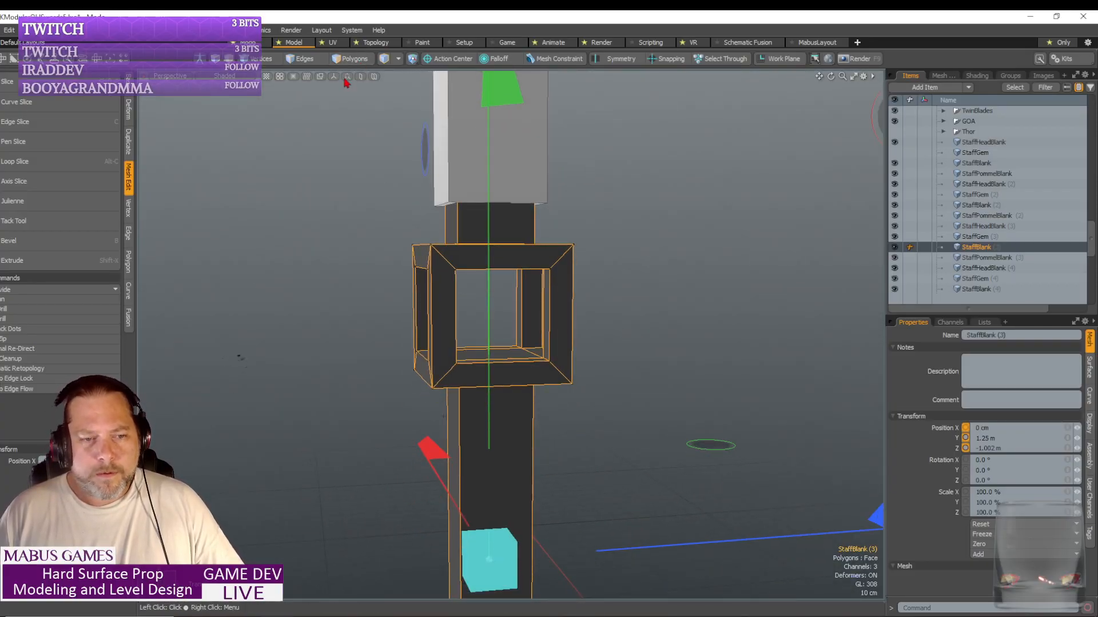
pyautogui.press('space')
pyautogui.click(20, 290)
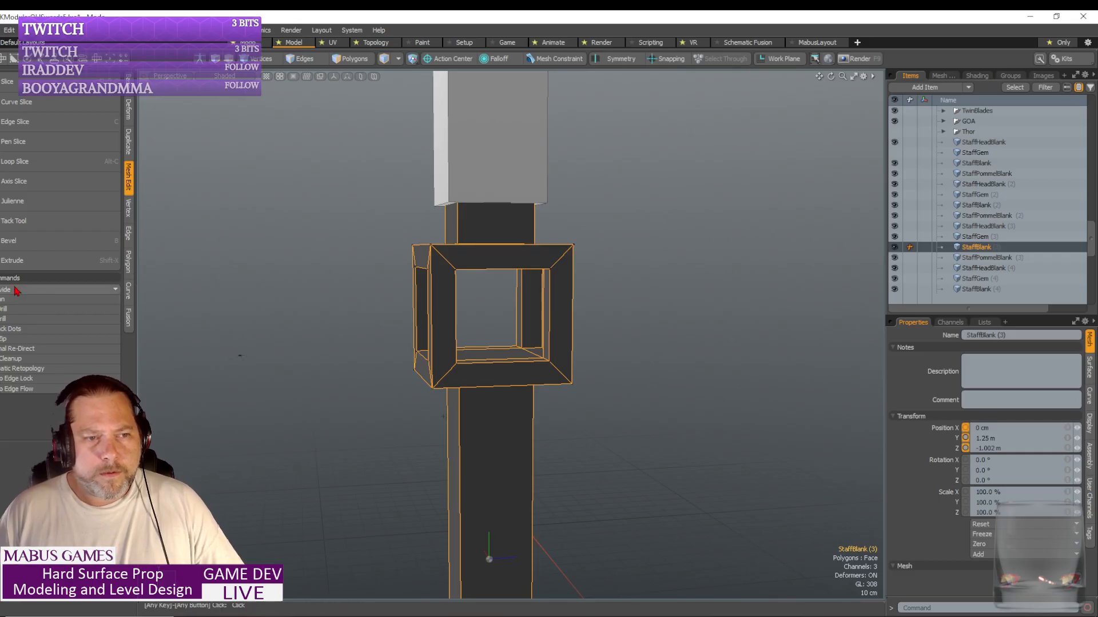
pyautogui.click(15, 304)
pyautogui.scroll(3, 22, 293)
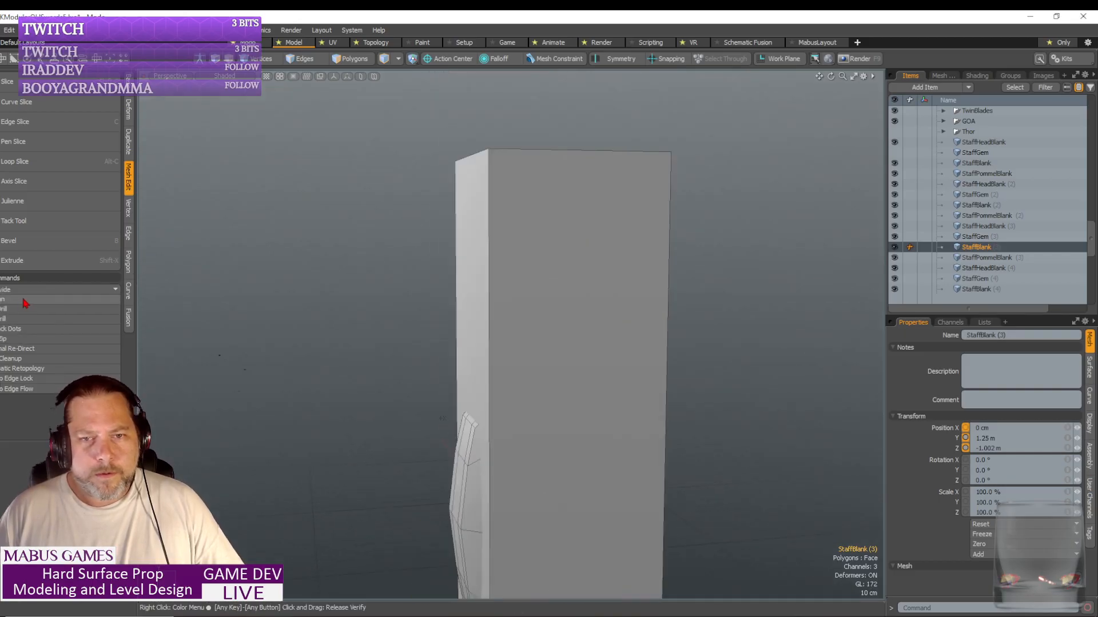
# - Fit the staffs in view and restore the 3D mouse's Orbit Object navigation style
pyautogui.press('a')
pyautogui.scroll(-3, 507, 326)
pyautogui.keyDown('alt'); pyautogui.moveTo(532, 318); pyautogui.dragTo(546, 309); pyautogui.keyUp('alt')
pyautogui.click(560, 142)
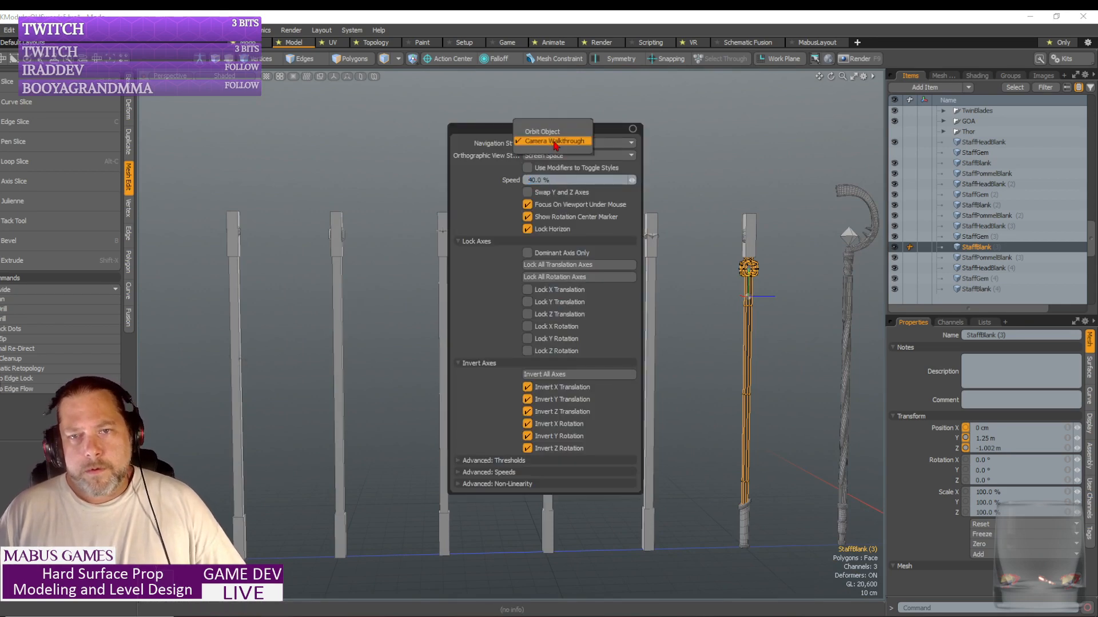
pyautogui.click(559, 133)
pyautogui.click(632, 129)
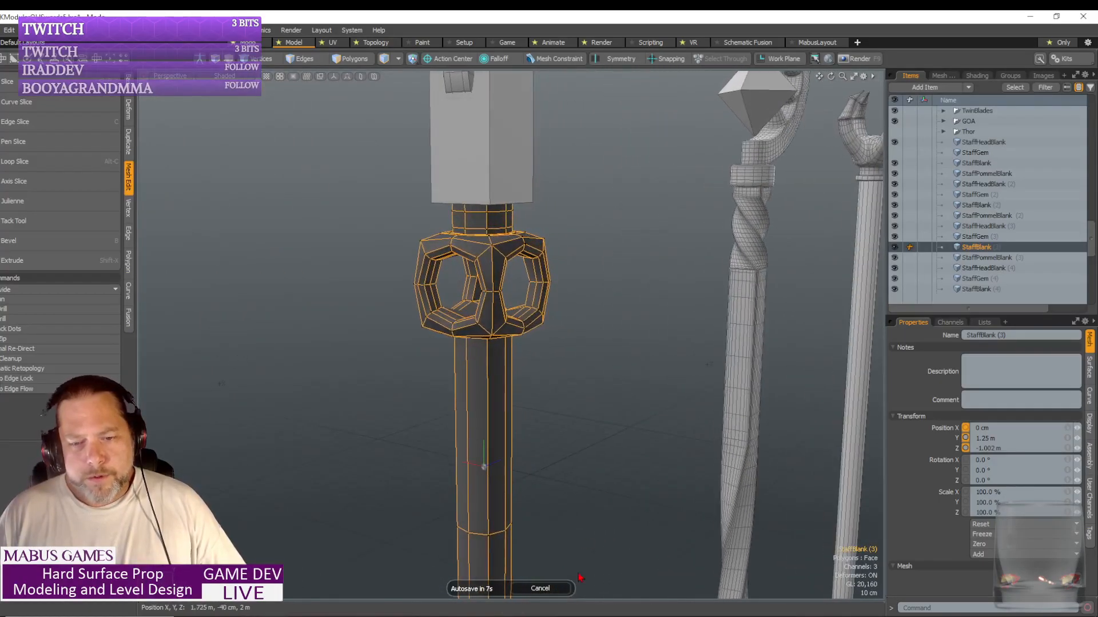
# - Undo the staff's subdivision and save the scene as an incremental version instead of letting the autosave run
pyautogui.click(547, 592)
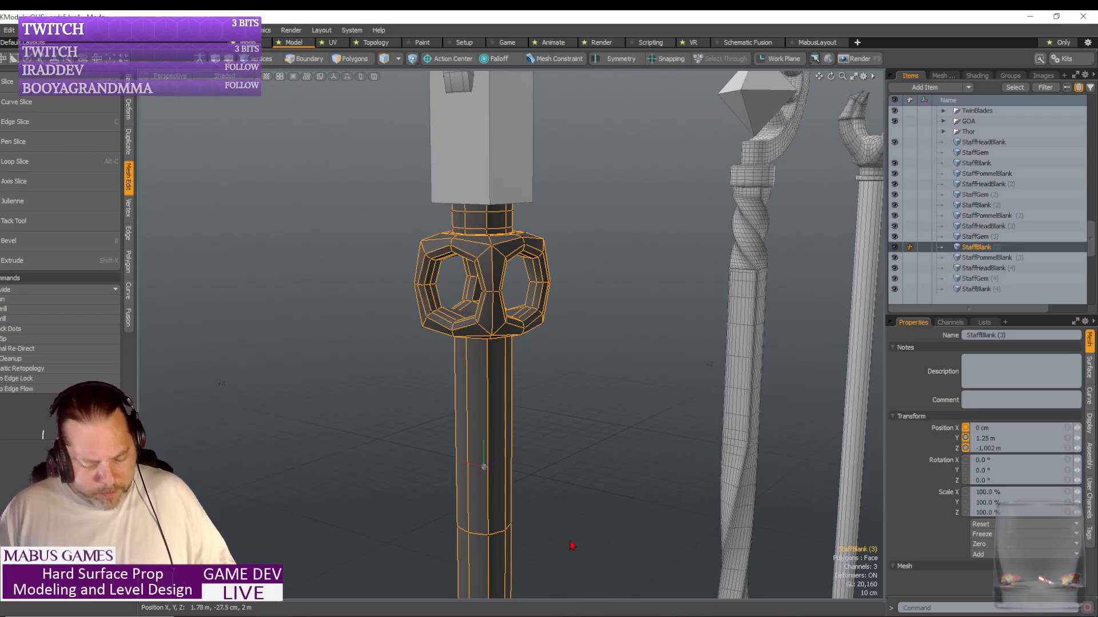
pyautogui.press('Tab')
pyautogui.click(1, 30)
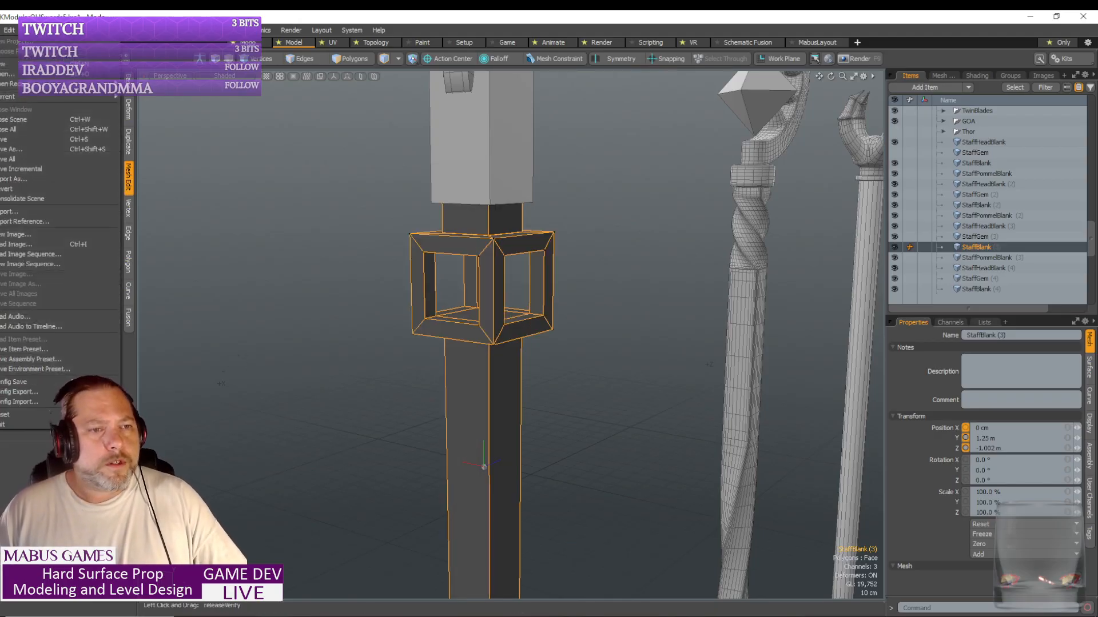
pyautogui.click(9, 170)
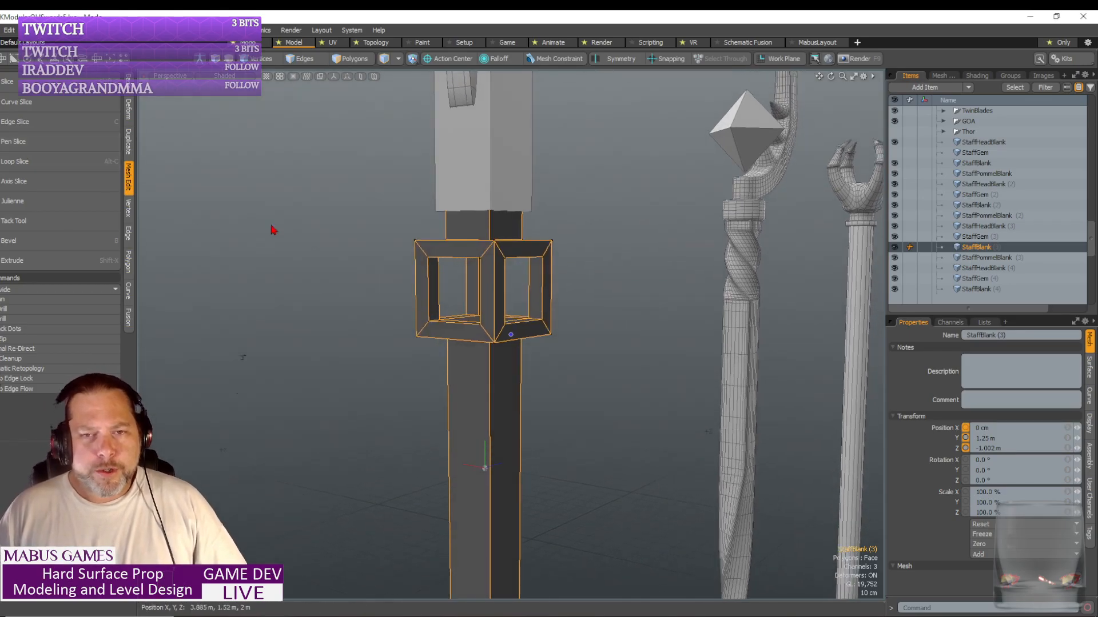
# - Select the outer and inner corner vertices around the upper half of the staff's hollow cube frame
pyautogui.keyDown('alt'); pyautogui.moveTo(460, 292); pyautogui.dragTo(471, 289); pyautogui.keyUp('alt')
pyautogui.scroll(4, 470, 289)
pyautogui.keyDown('alt'); pyautogui.moveTo(464, 233); pyautogui.dragTo(449, 184); pyautogui.keyUp('alt')
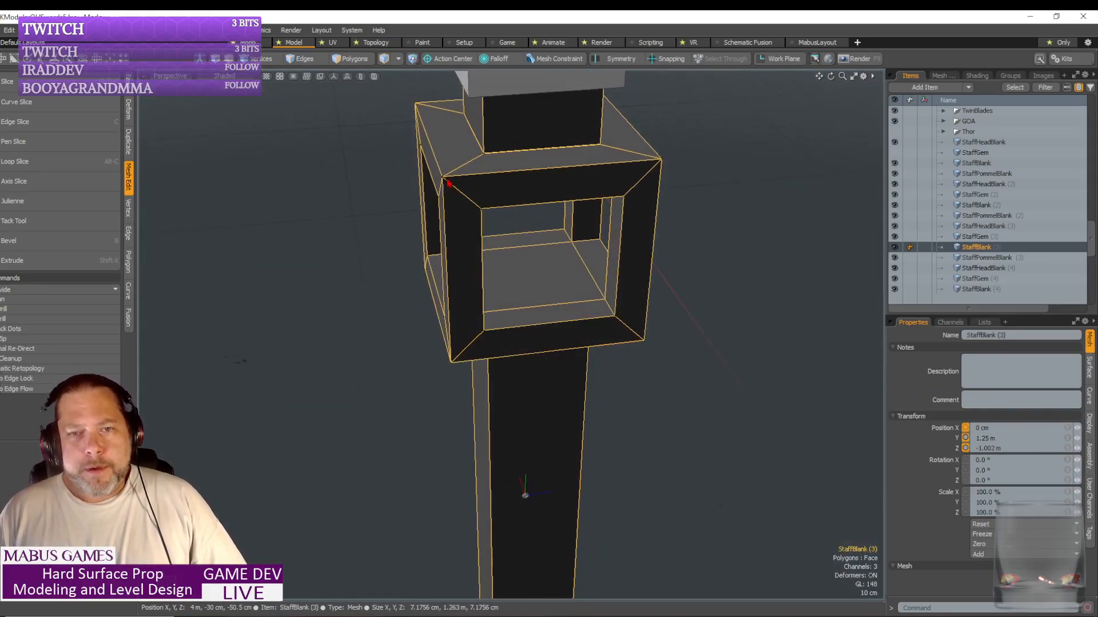
pyautogui.click(265, 59)
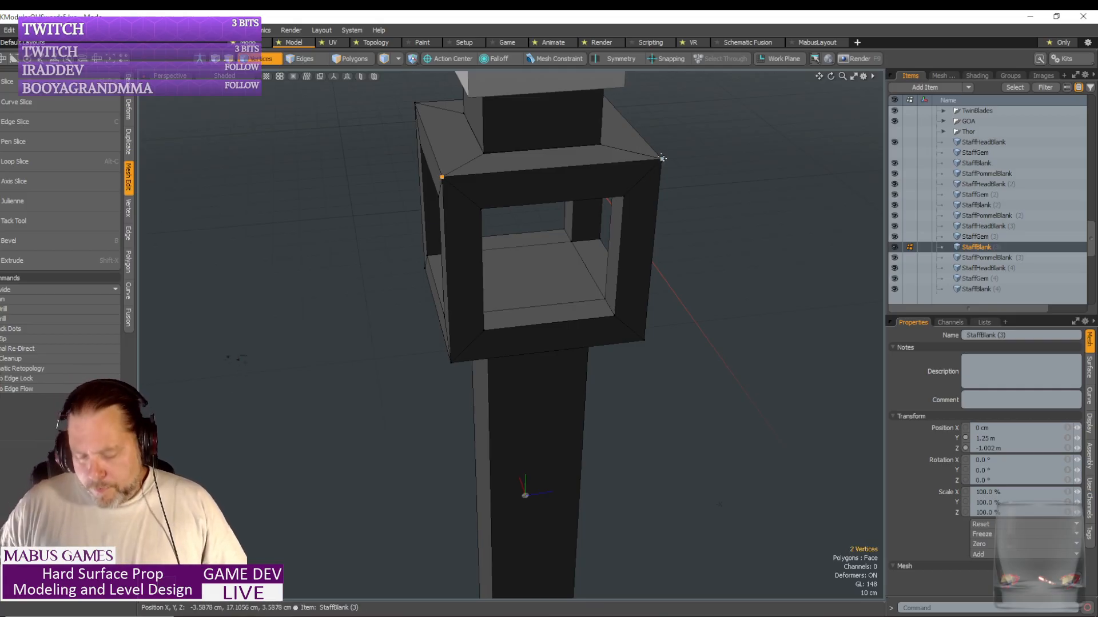
pyautogui.keyDown('shift'); pyautogui.click(662, 159); pyautogui.keyUp('shift')
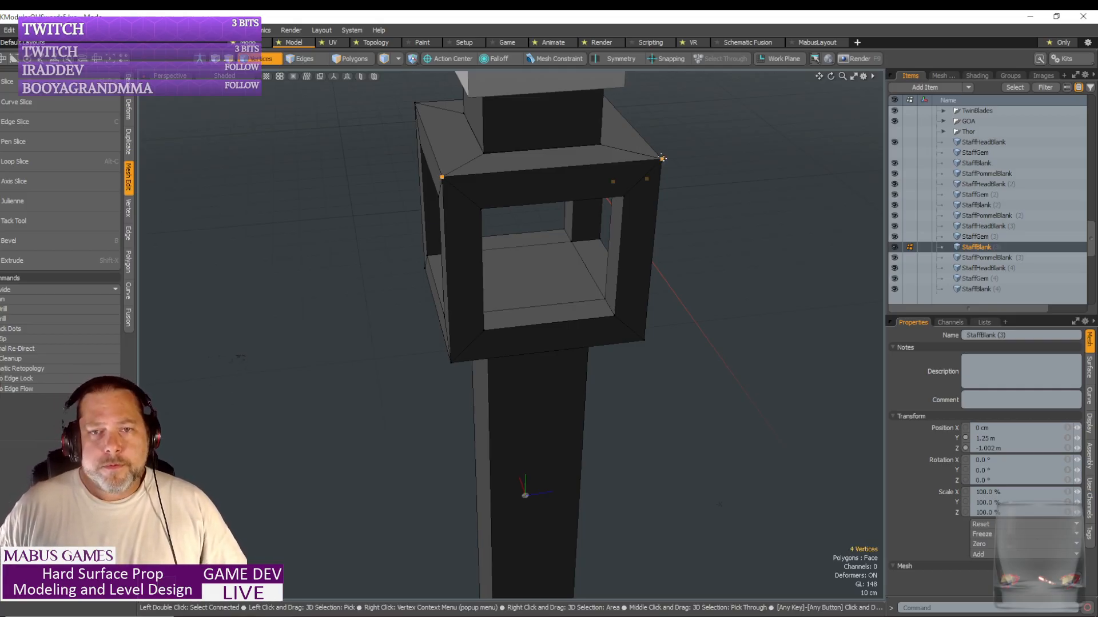
pyautogui.keyDown('alt'); pyautogui.moveTo(662, 158); pyautogui.dragTo(480, 176); pyautogui.keyUp('alt')
pyautogui.scroll(3, 423, 166)
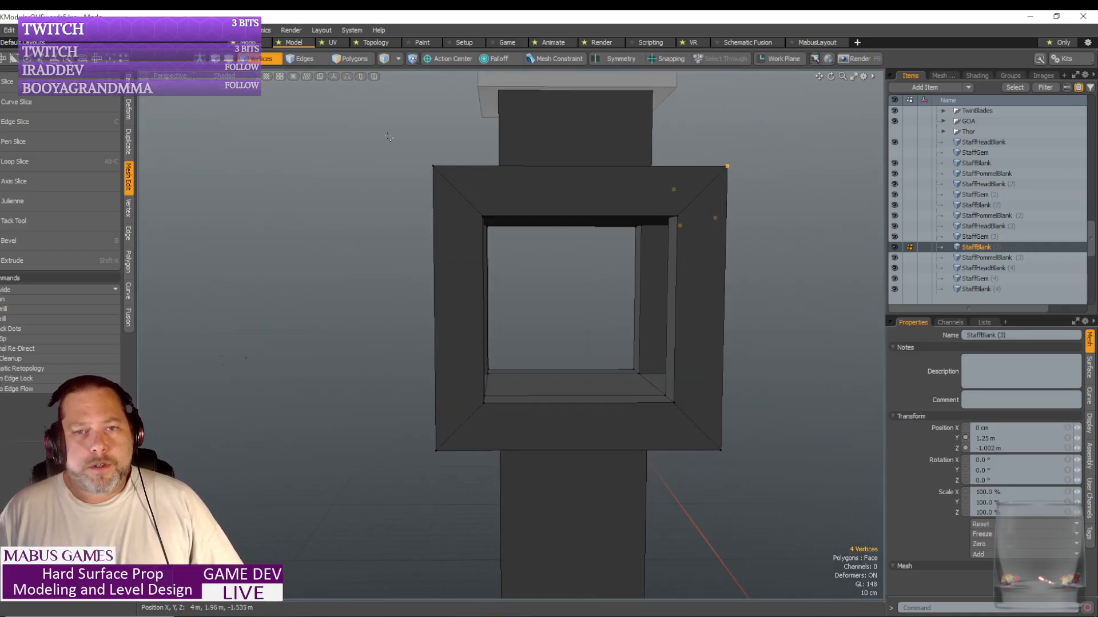
pyautogui.keyDown('shift'); pyautogui.moveTo(378, 126); pyautogui.dragTo(456, 252, button='middle'); pyautogui.keyUp('shift')
pyautogui.scroll(-3, 457, 253)
pyautogui.keyDown('alt'); pyautogui.moveTo(606, 276); pyautogui.dragTo(457, 251); pyautogui.keyUp('alt')
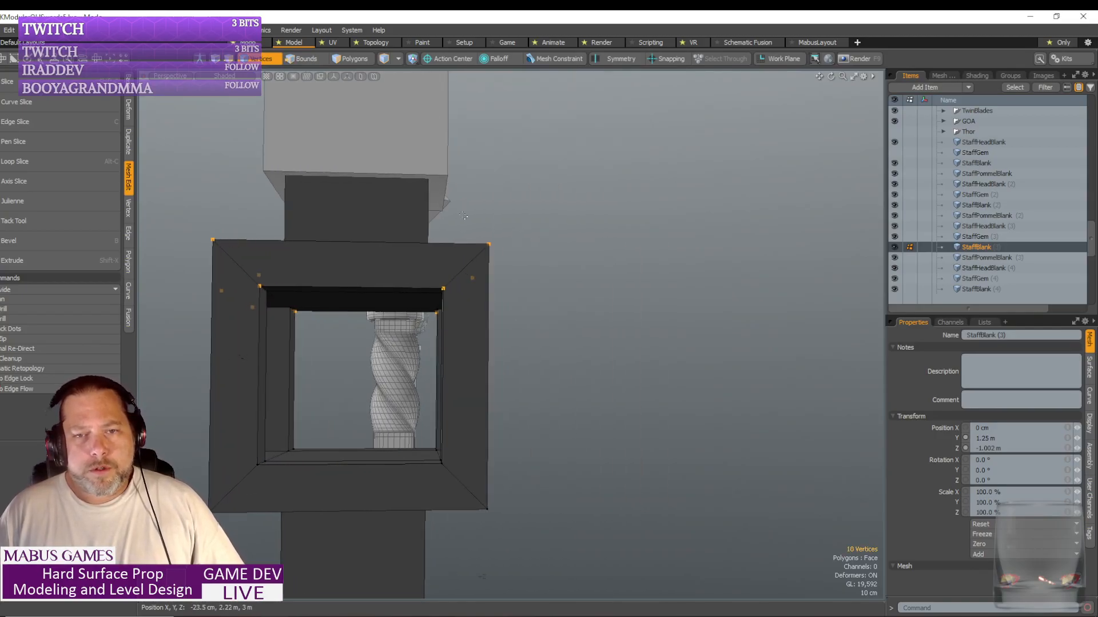
pyautogui.moveTo(478, 291); pyautogui.dragTo(501, 337)
# - Add the cube frame's lower outer and inner corner vertices to the selection and scale the frame down vertically
pyautogui.keyDown('alt'); pyautogui.moveTo(543, 382); pyautogui.dragTo(504, 405); pyautogui.keyUp('alt')
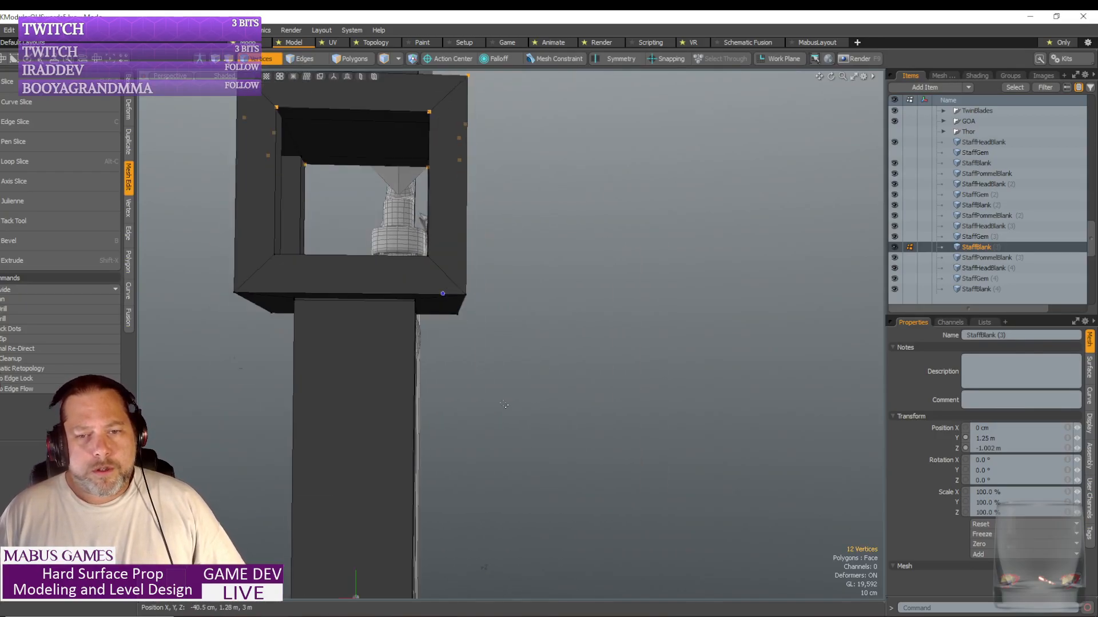
pyautogui.moveTo(446, 254); pyautogui.dragTo(479, 345)
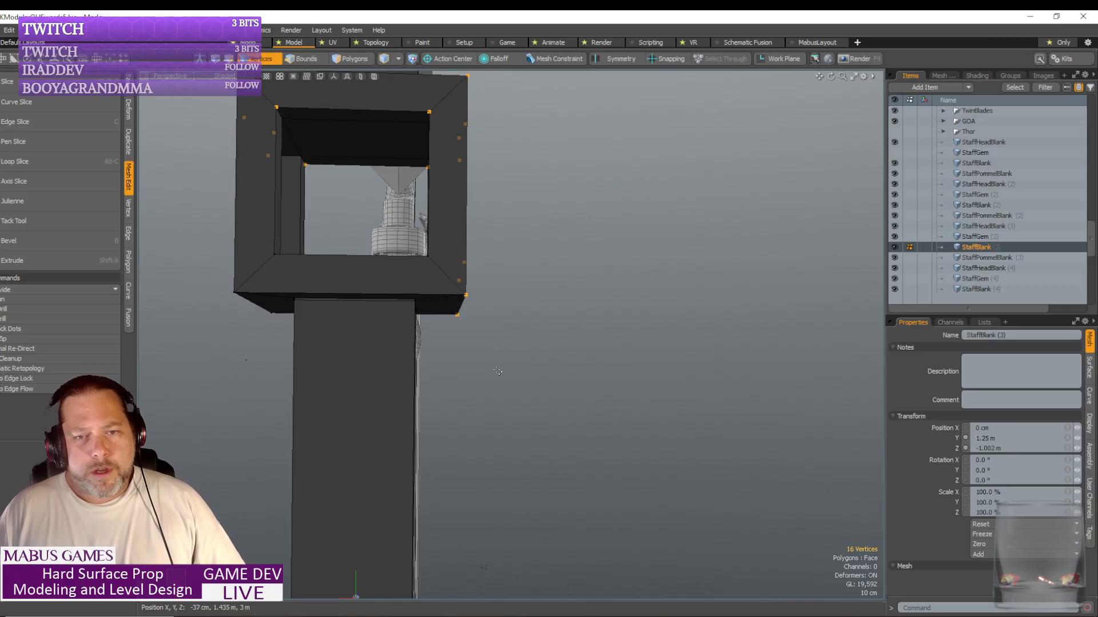
pyautogui.moveTo(207, 259); pyautogui.dragTo(285, 372)
pyautogui.hotkey('shift', 'a')
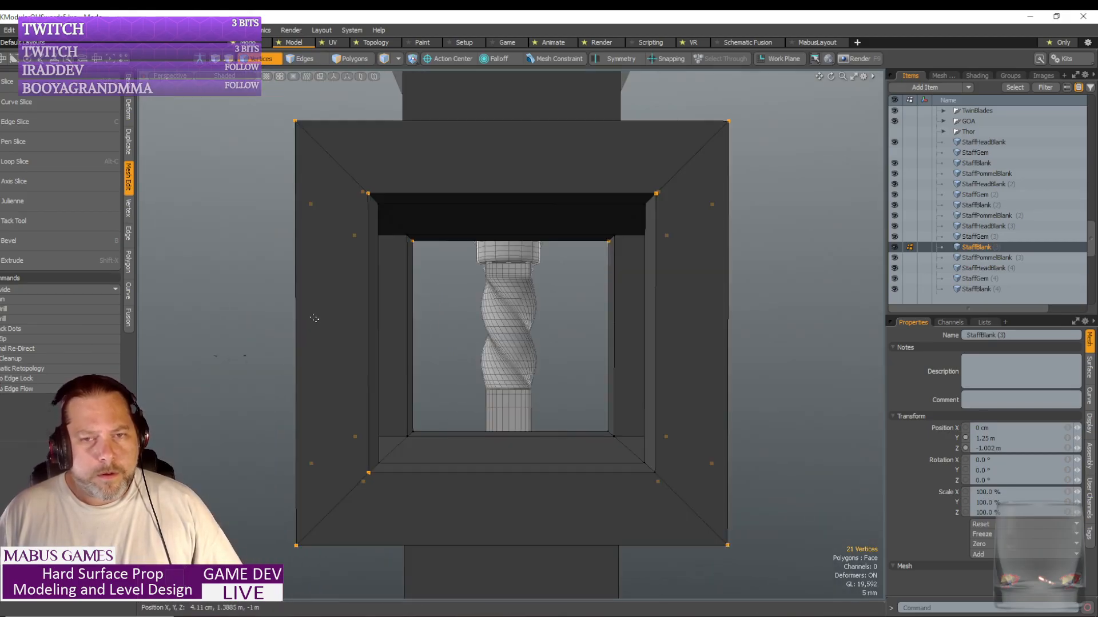
pyautogui.press('Menu')
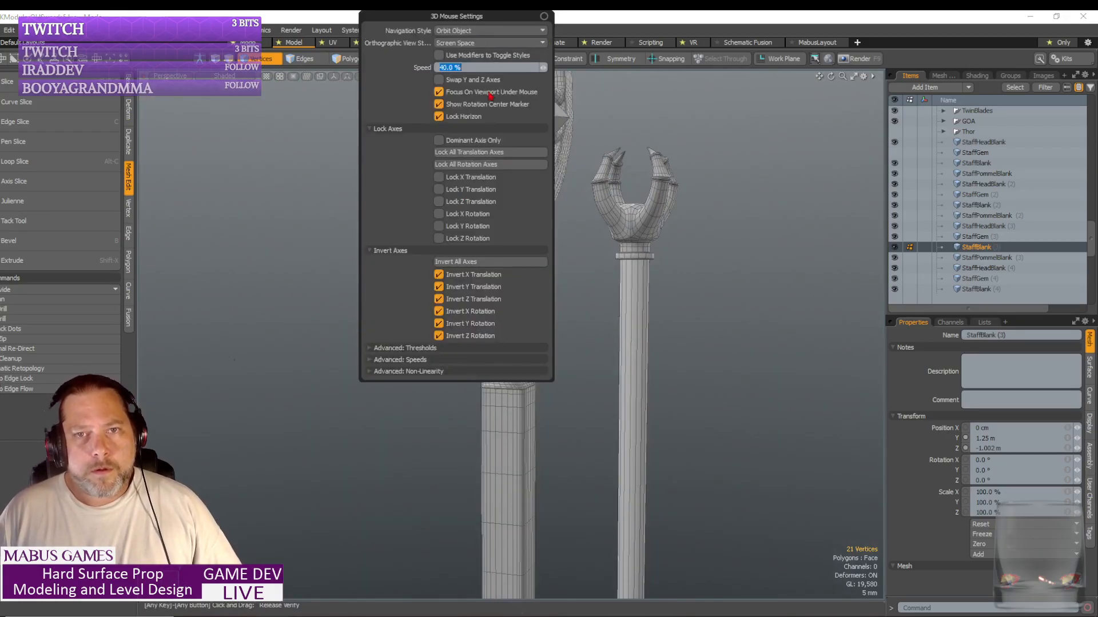
pyautogui.click(543, 16)
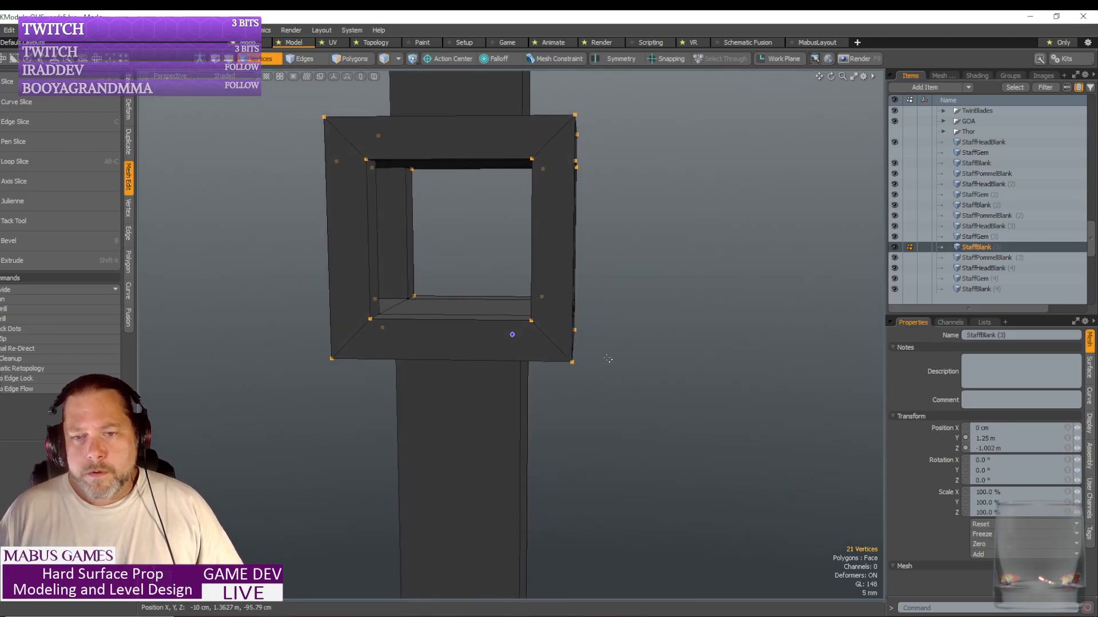
pyautogui.keyDown('shift'); pyautogui.moveTo(584, 345); pyautogui.dragTo(562, 283, button='right'); pyautogui.keyUp('shift')
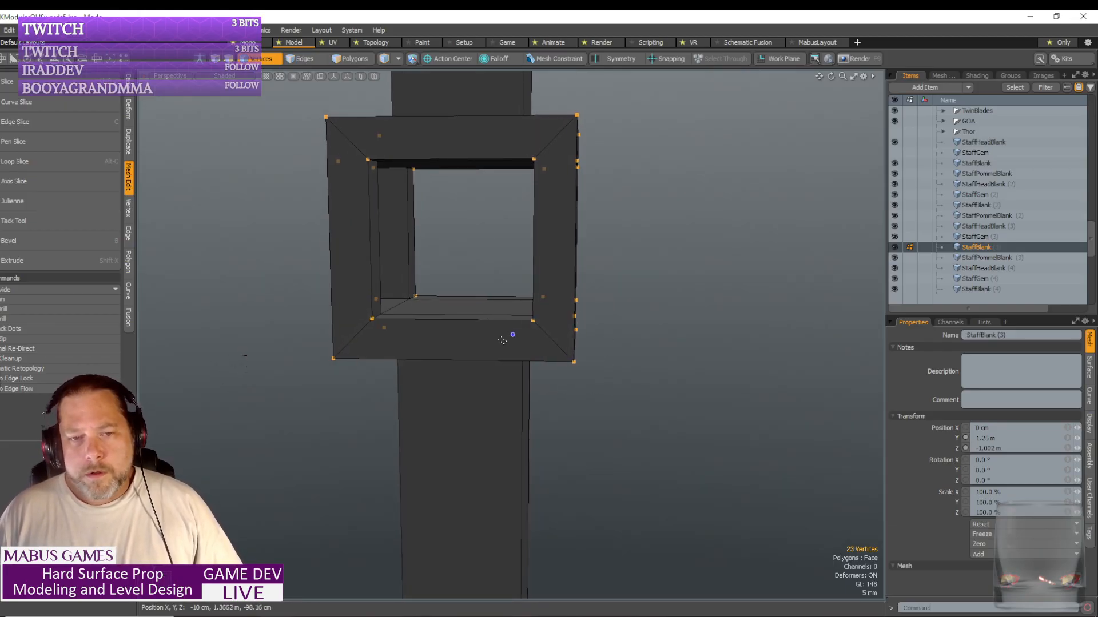
pyautogui.keyDown('shift'); pyautogui.moveTo(475, 384); pyautogui.dragTo(475, 383, button='right'); pyautogui.keyUp('shift')
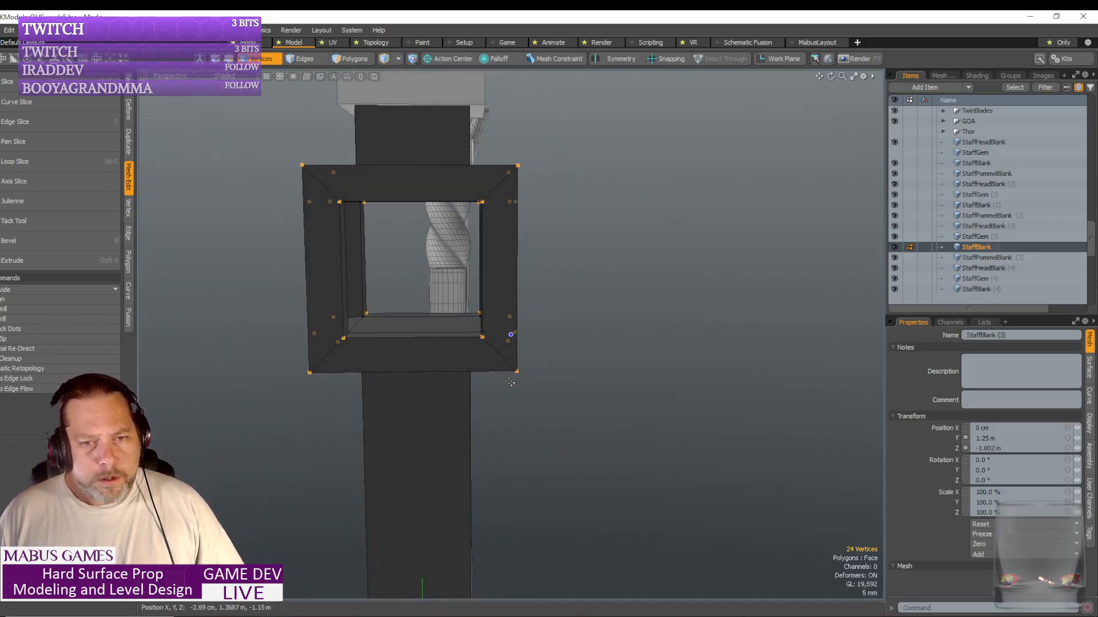
pyautogui.press('r')
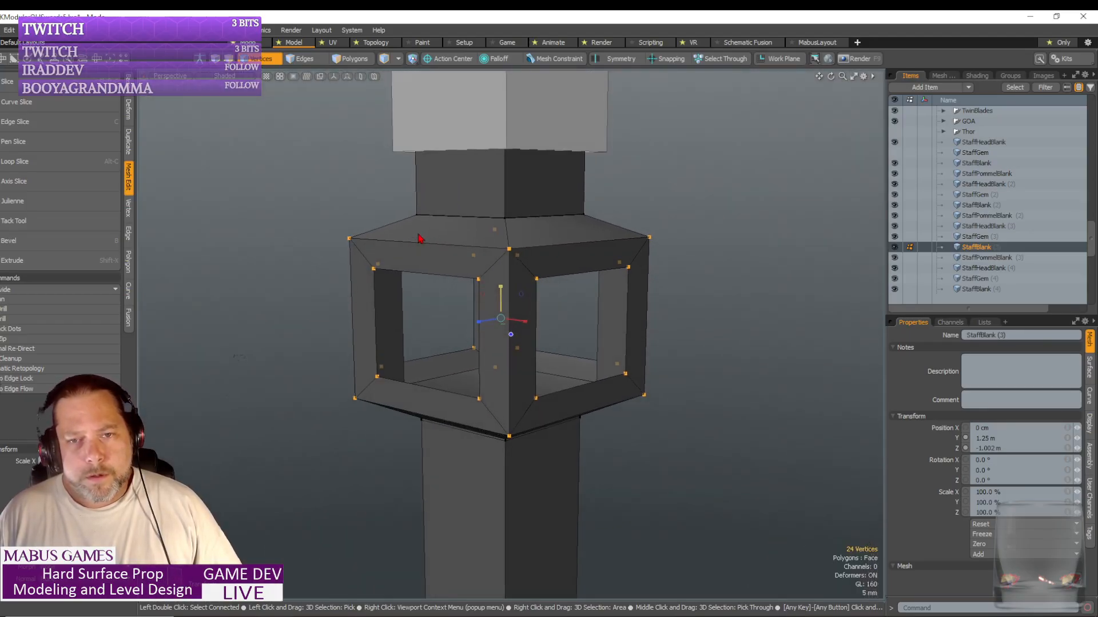
# - Try an SDS Subdivide on the staff mesh to check the rounding of the flattened frame, and undo it
pyautogui.click(273, 61)
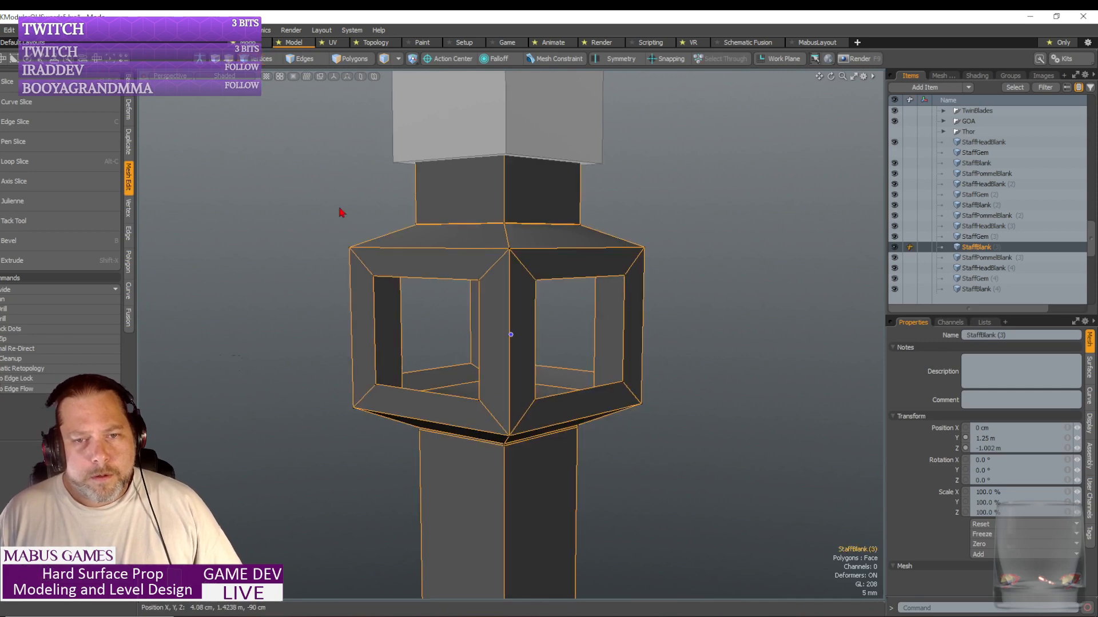
pyautogui.click(20, 291)
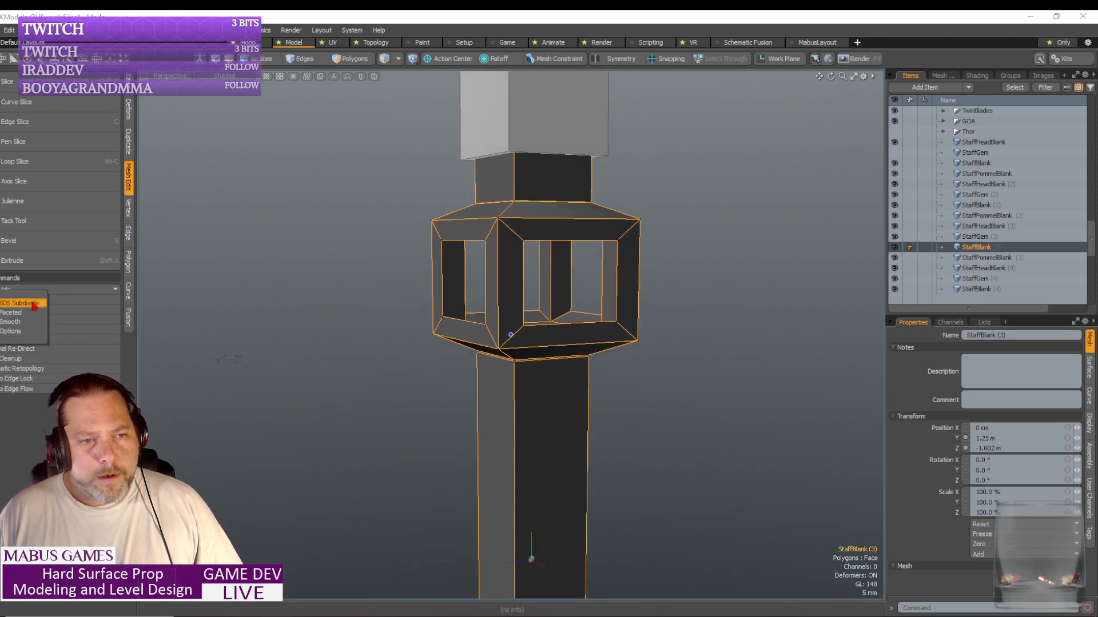
pyautogui.click(22, 303)
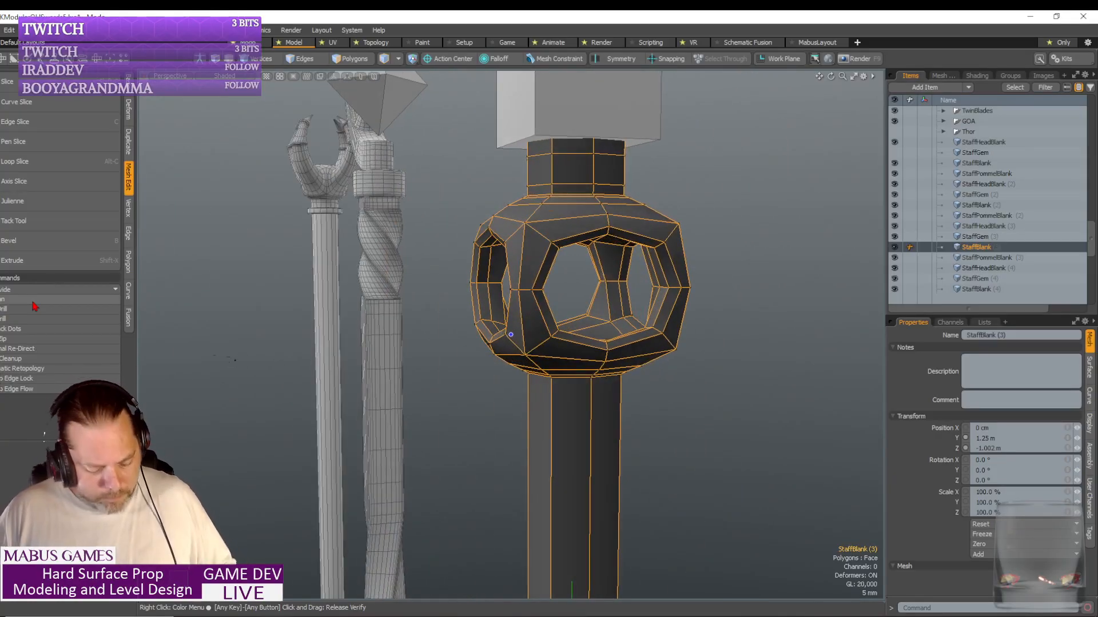
pyautogui.press('Tab')
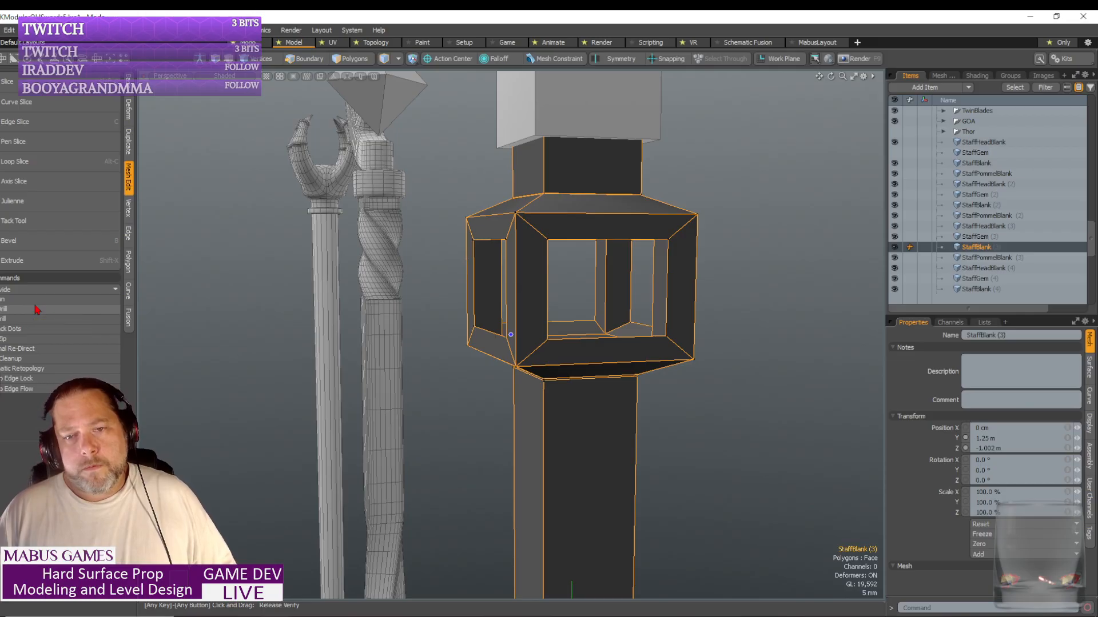
# - Return to the cube frame's selected corner vertices and slightly adjust their scale
pyautogui.press('1')
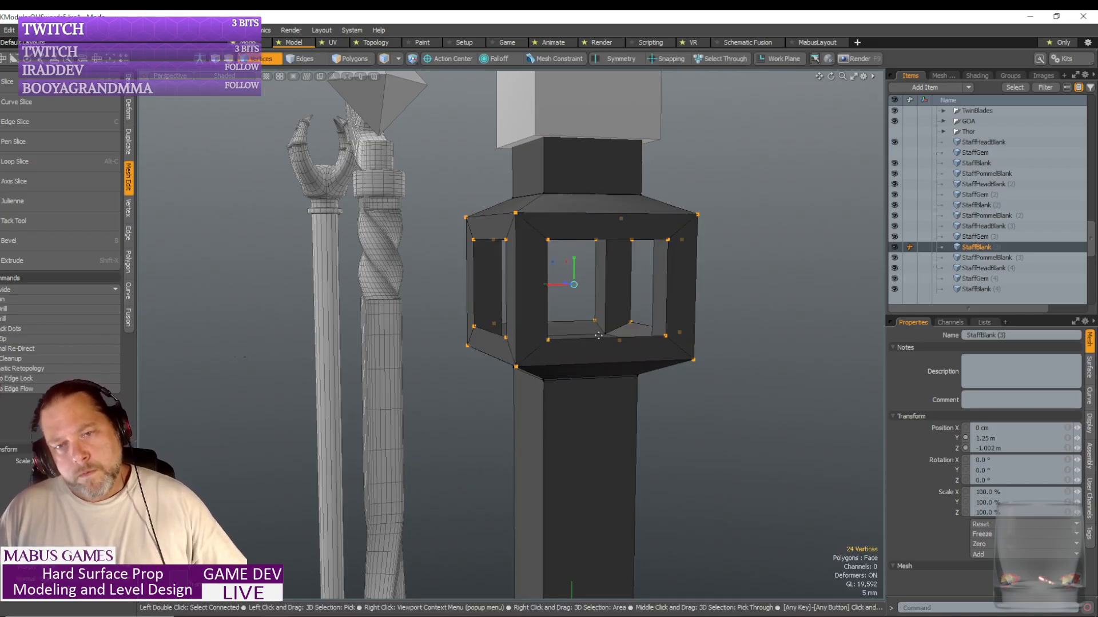
pyautogui.keyDown('alt'); pyautogui.moveTo(598, 335); pyautogui.dragTo(582, 281); pyautogui.keyUp('alt')
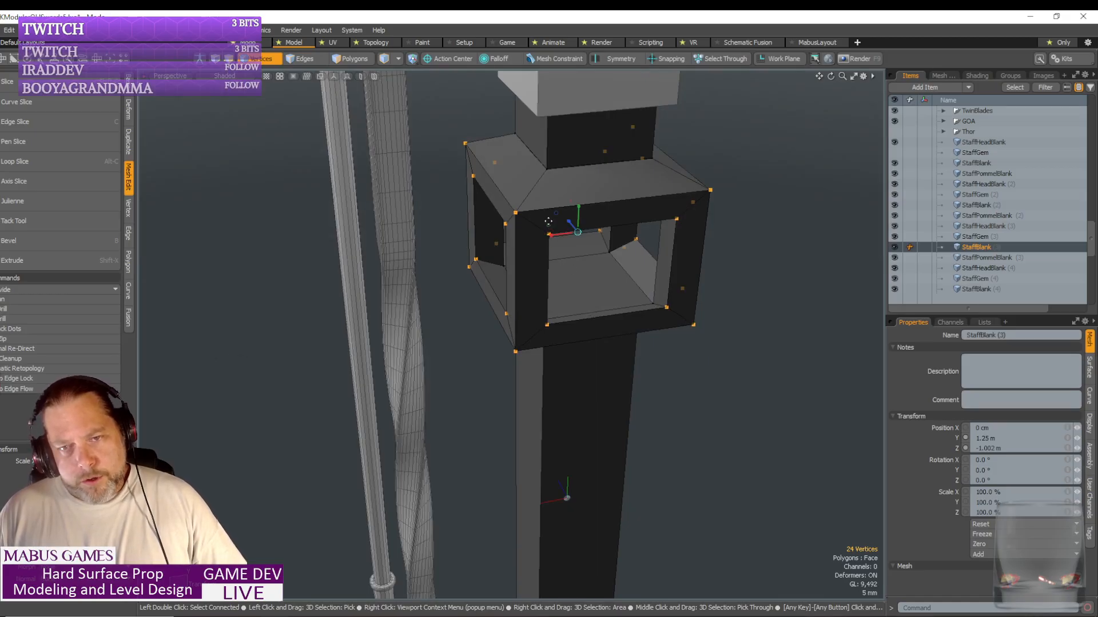
pyautogui.moveTo(549, 227)
pyautogui.mouseDown()
pyautogui.moveTo(554, 236)
pyautogui.moveTo(548, 225)
pyautogui.mouseUp()
pyautogui.hotkey('shift', 'a')
pyautogui.press('Menu')
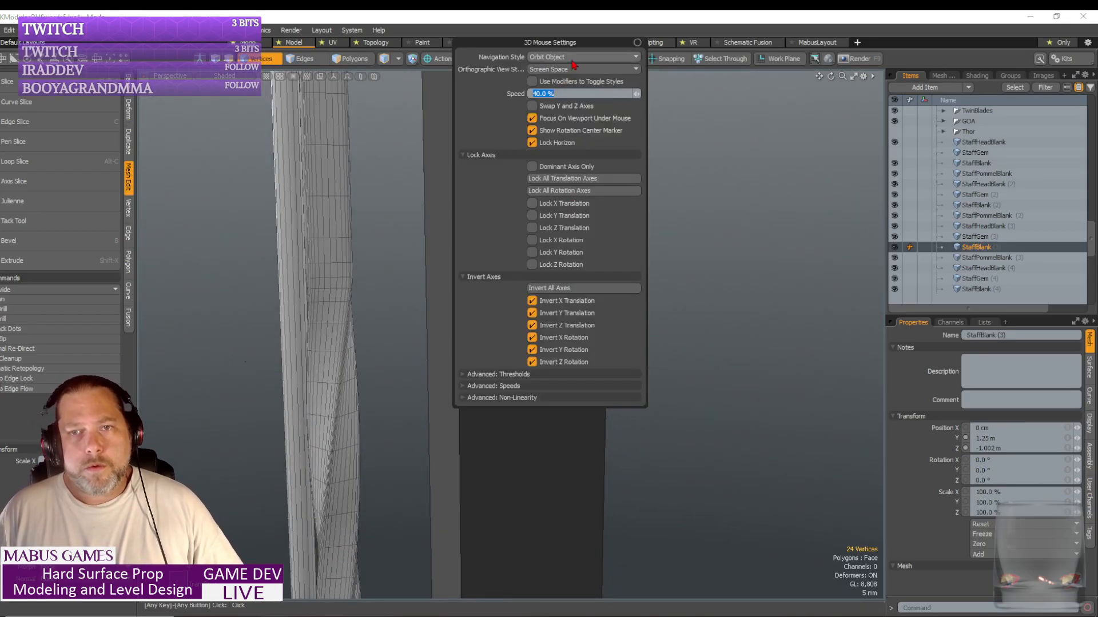
pyautogui.click(638, 44)
pyautogui.hotkey('shift', 'a')
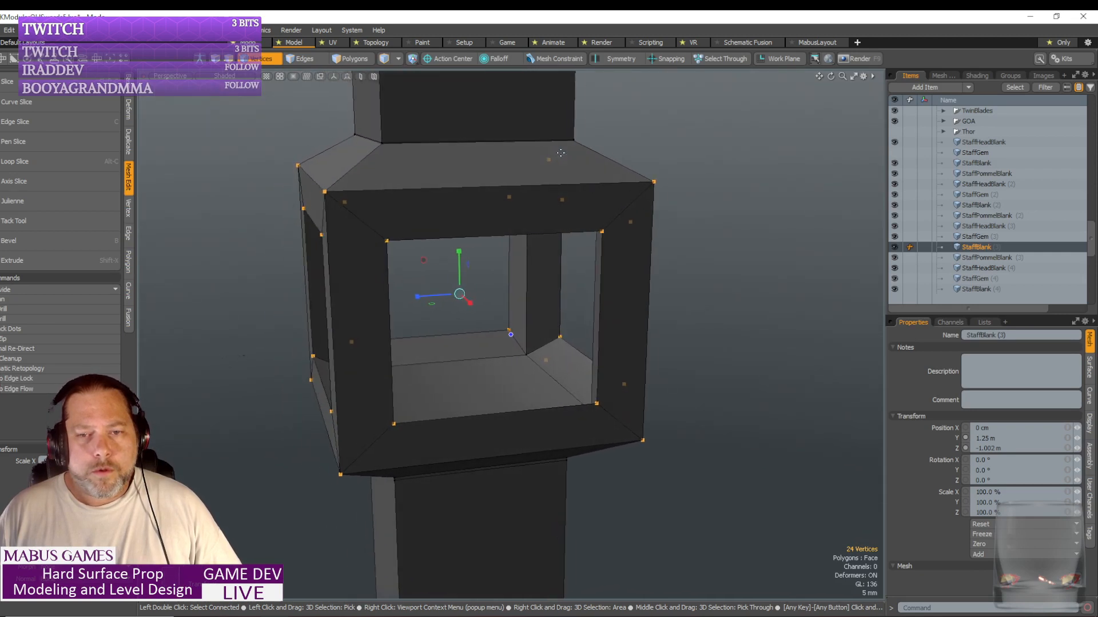
# - Apply SDS Subdivide three times to the whole staff mesh to round the cube frame and shaft
pyautogui.click(263, 62)
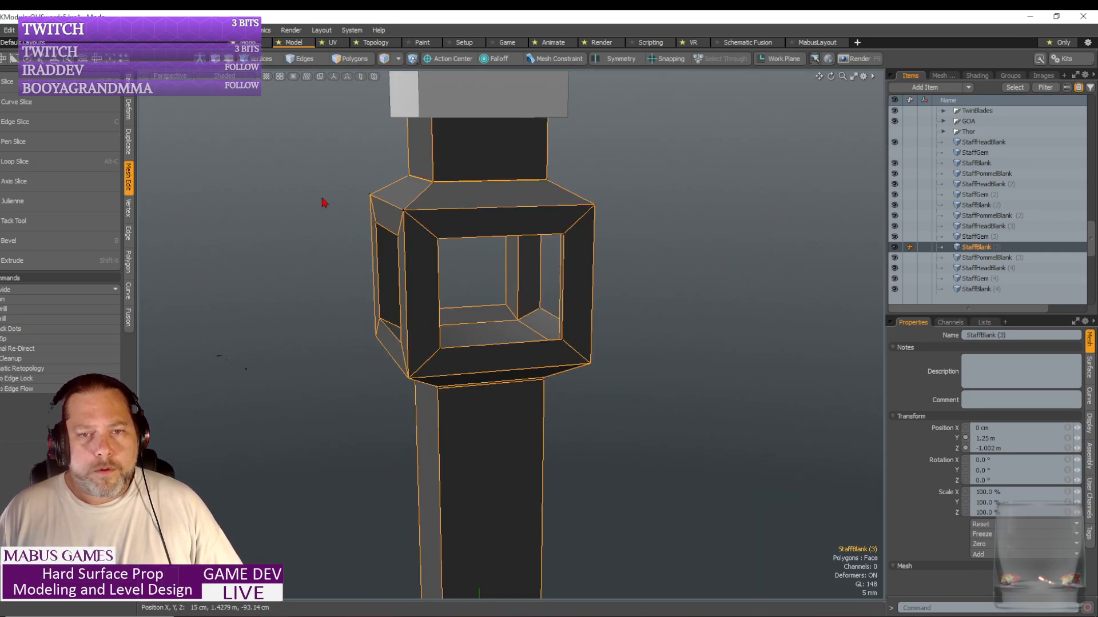
pyautogui.click(27, 289)
pyautogui.click(33, 302)
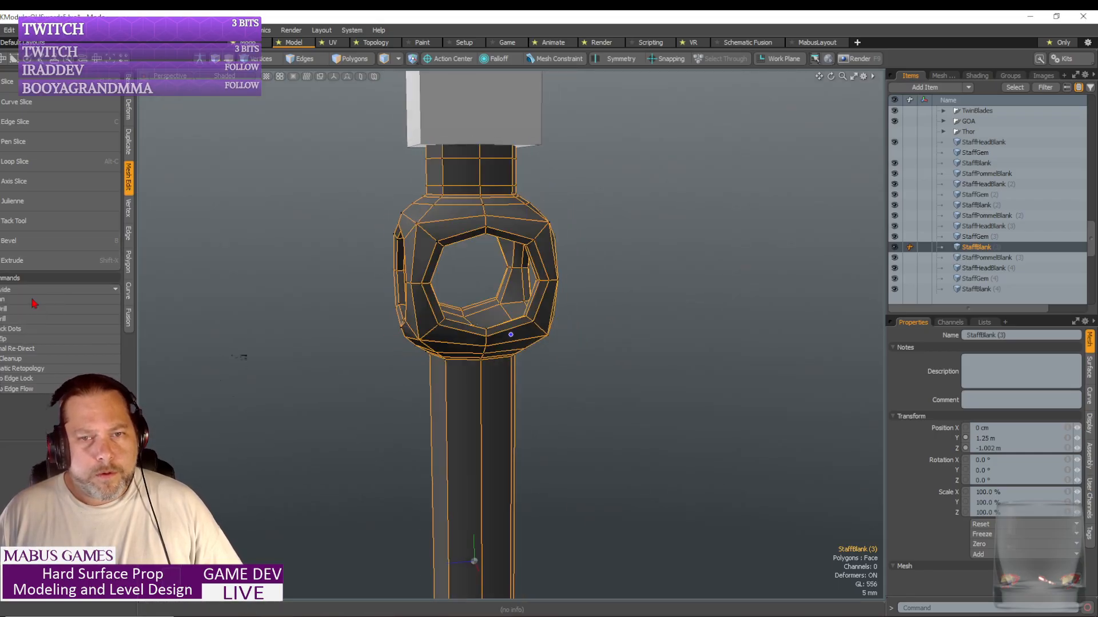
pyautogui.click(37, 290)
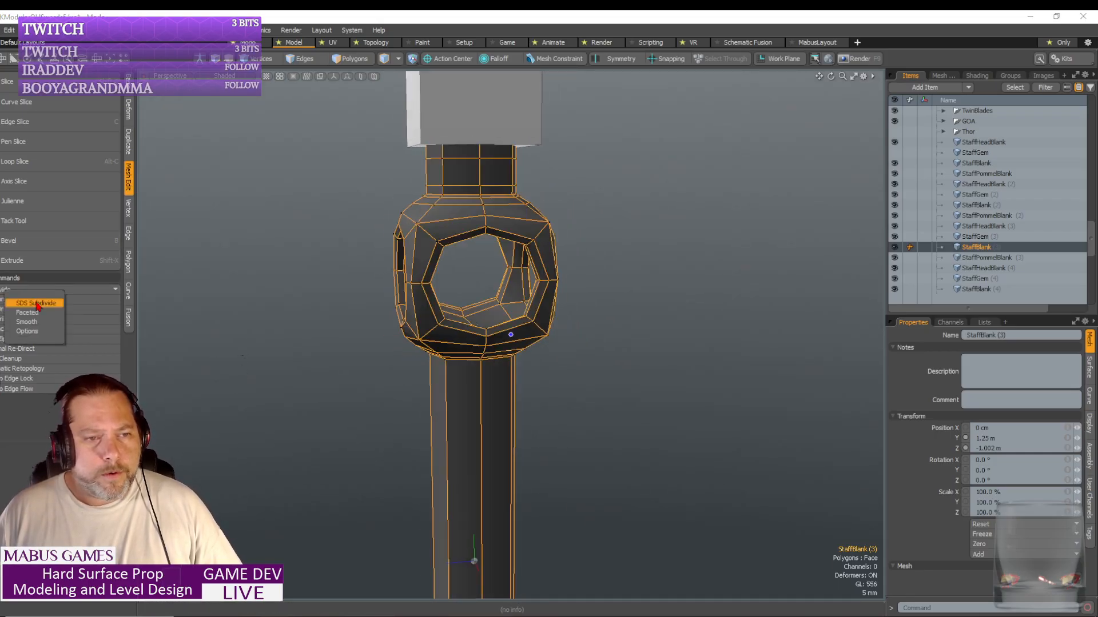
pyautogui.click(35, 303)
pyautogui.click(47, 294)
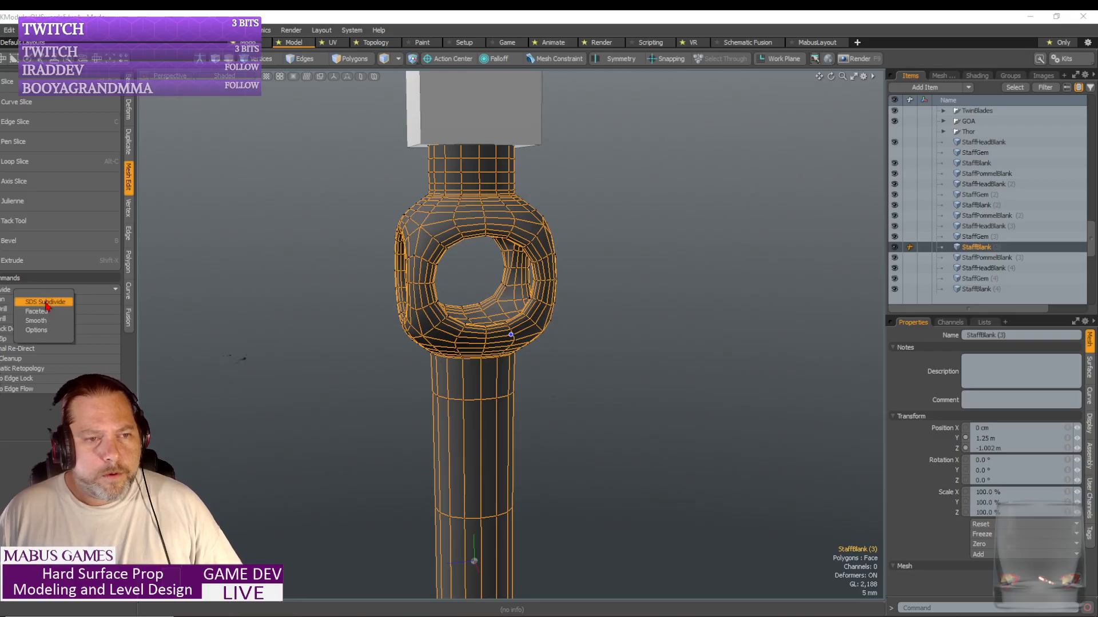
pyautogui.click(48, 303)
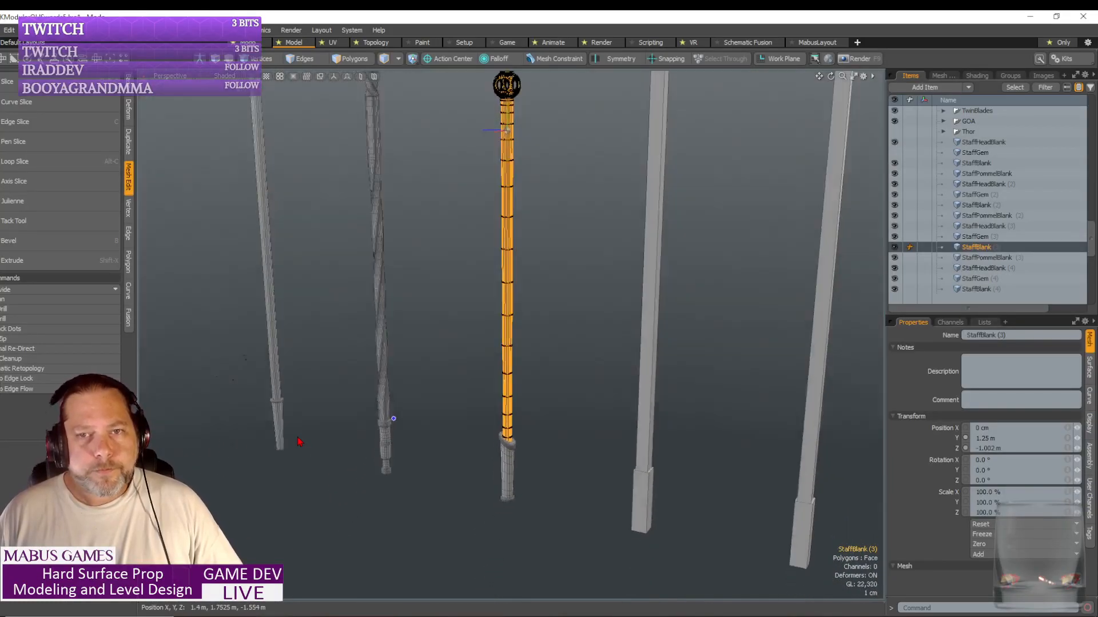
# - Select the head block StaffHeadBlank (3) above the staff's rounded hollow frame and face one of its sides
pyautogui.scroll(5, 502, 140)
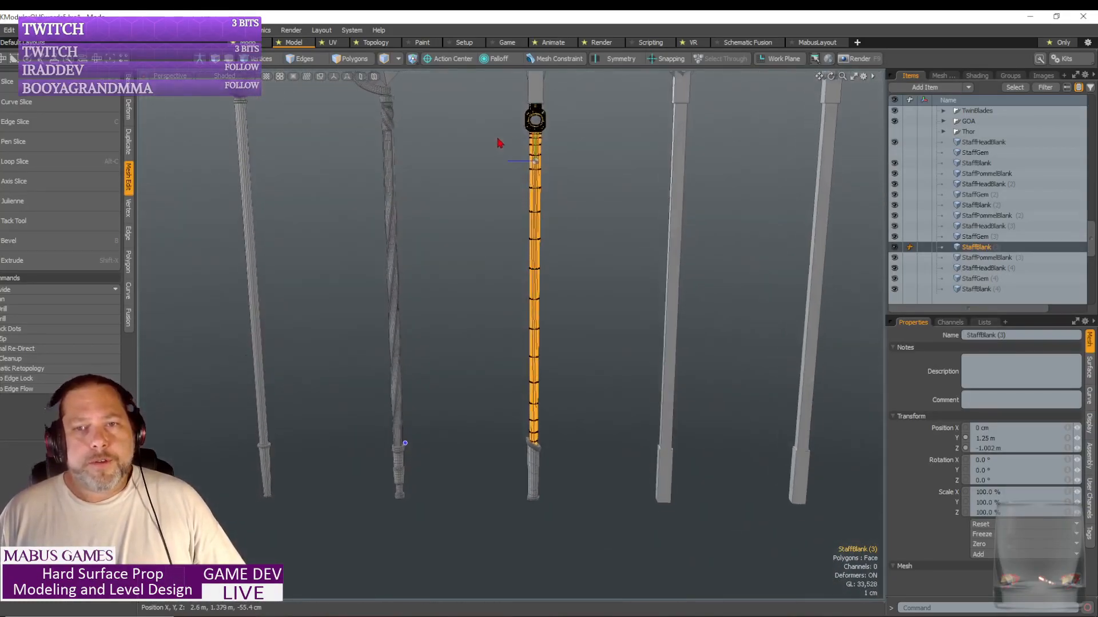
pyautogui.scroll(5, 538, 164)
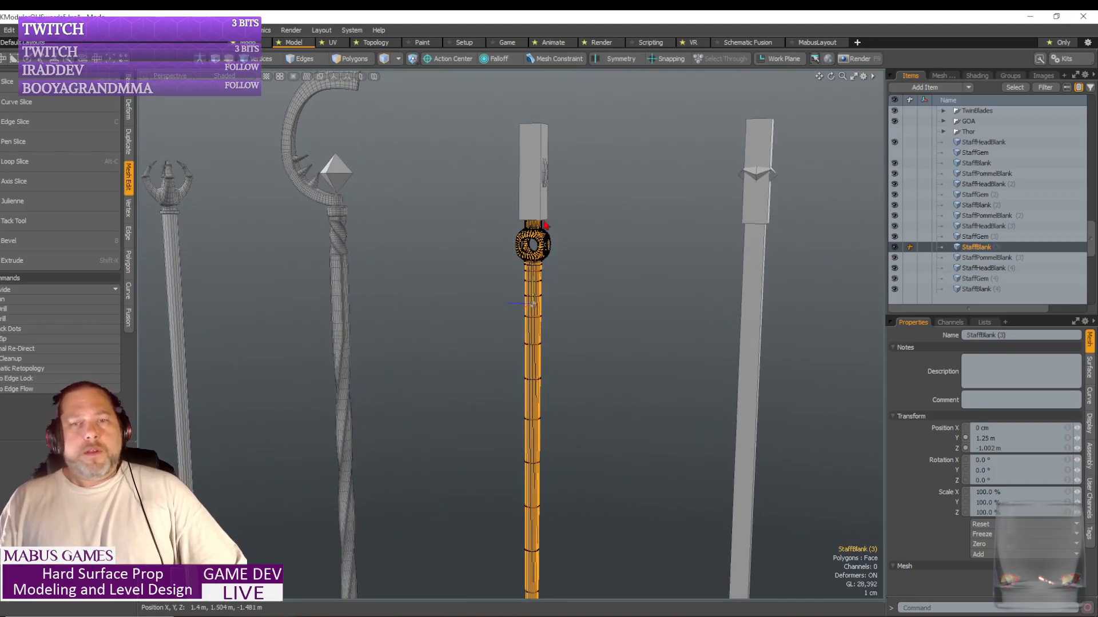
pyautogui.click(532, 197)
pyautogui.keyDown('alt'); pyautogui.moveTo(641, 263); pyautogui.dragTo(647, 263); pyautogui.keyUp('alt')
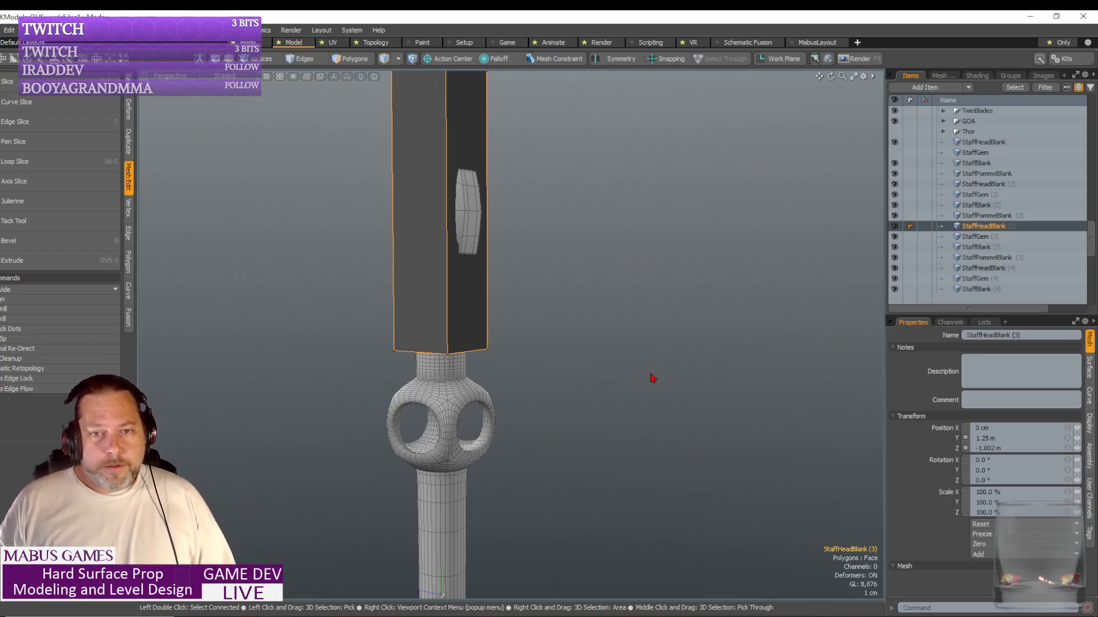
pyautogui.keyDown('alt'); pyautogui.moveTo(649, 375); pyautogui.dragTo(550, 224); pyautogui.keyUp('alt')
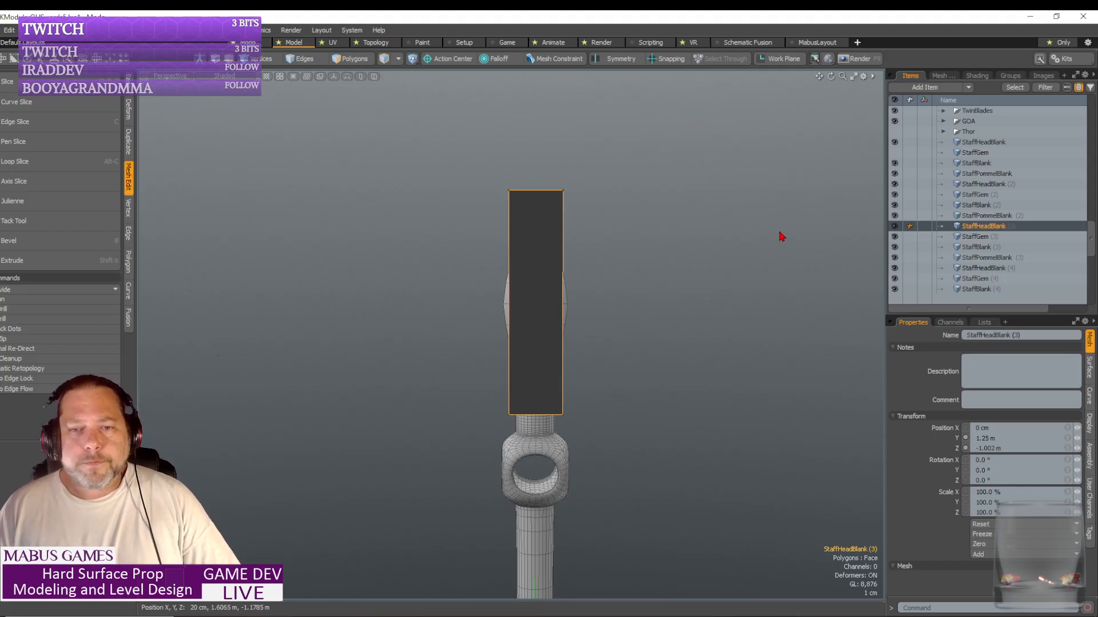
pyautogui.keyDown('alt'); pyautogui.moveTo(779, 232); pyautogui.dragTo(779, 232); pyautogui.keyUp('alt')
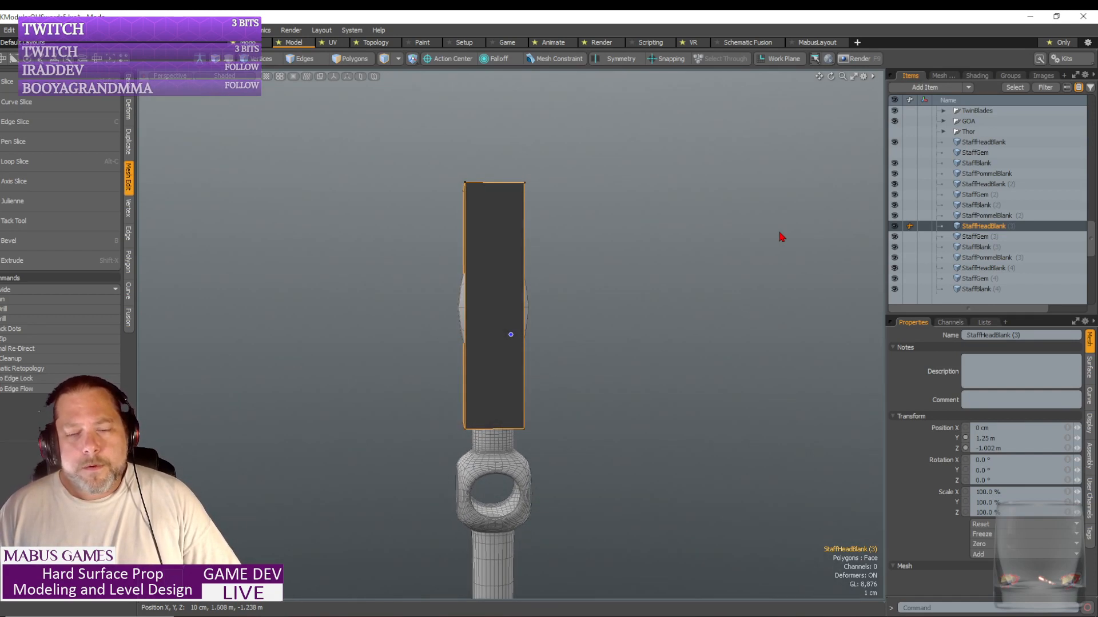
pyautogui.keyDown('alt'); pyautogui.moveTo(779, 232); pyautogui.dragTo(496, 338); pyautogui.keyUp('alt')
pyautogui.keyDown('alt'); pyautogui.moveTo(329, 81); pyautogui.dragTo(280, 63); pyautogui.keyUp('alt')
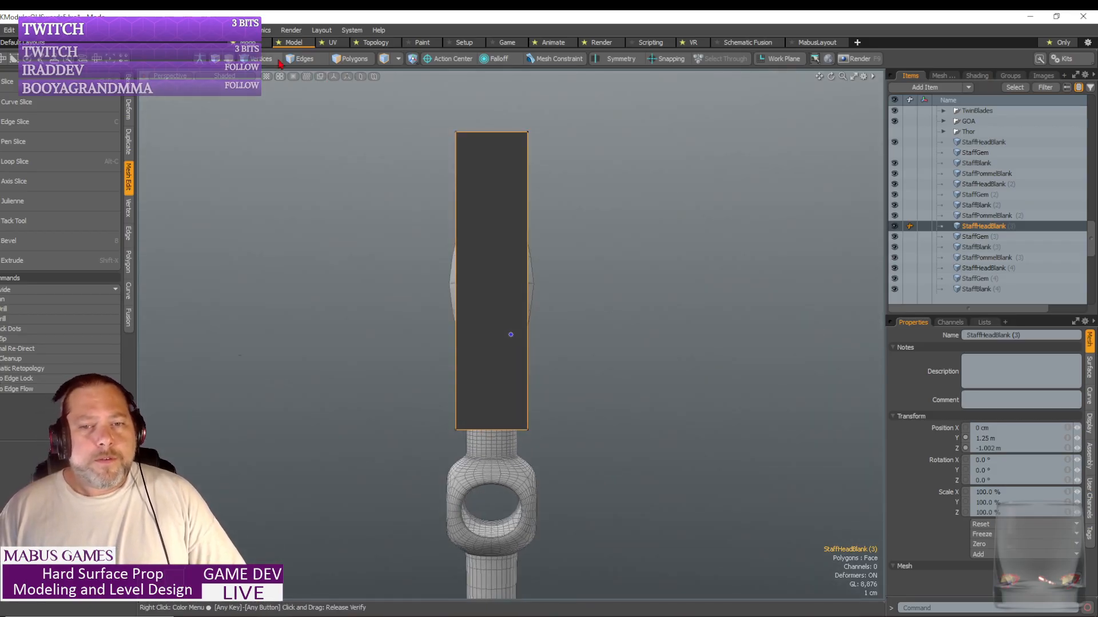
pyautogui.click(456, 405)
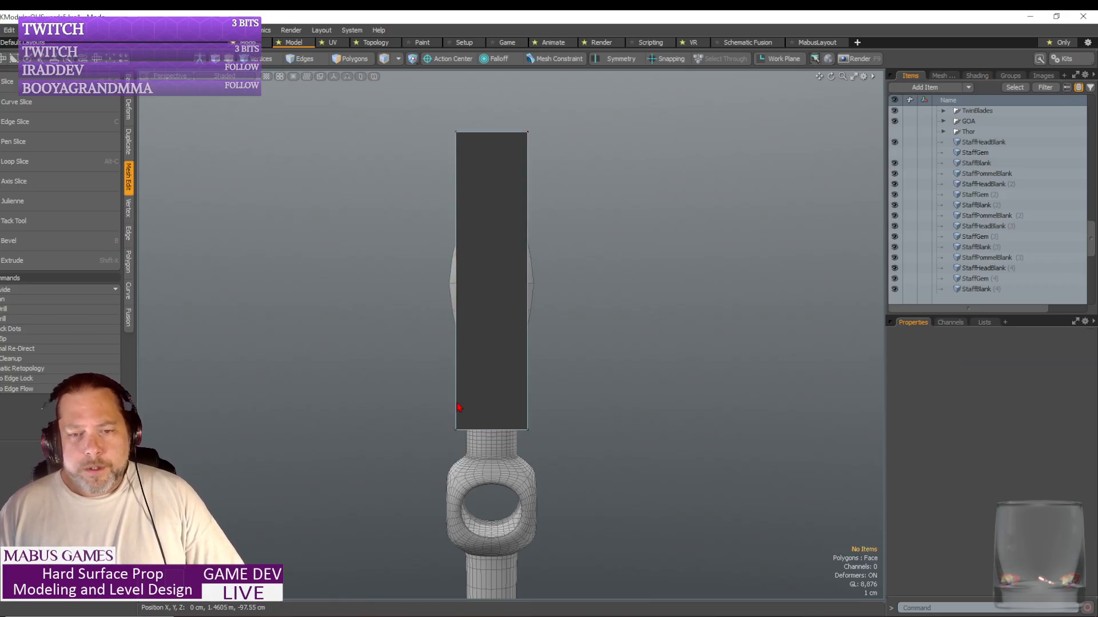
pyautogui.click(462, 424)
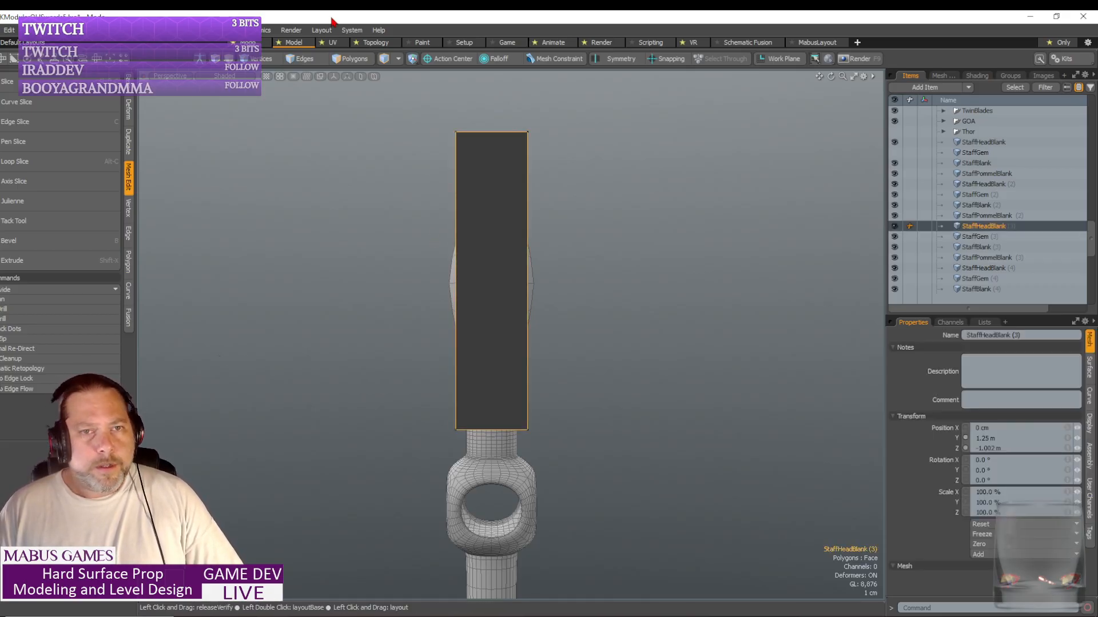
# - Lower the head block's four top vertices to shorten it into a squat base just above the staff's neck
pyautogui.click(258, 59)
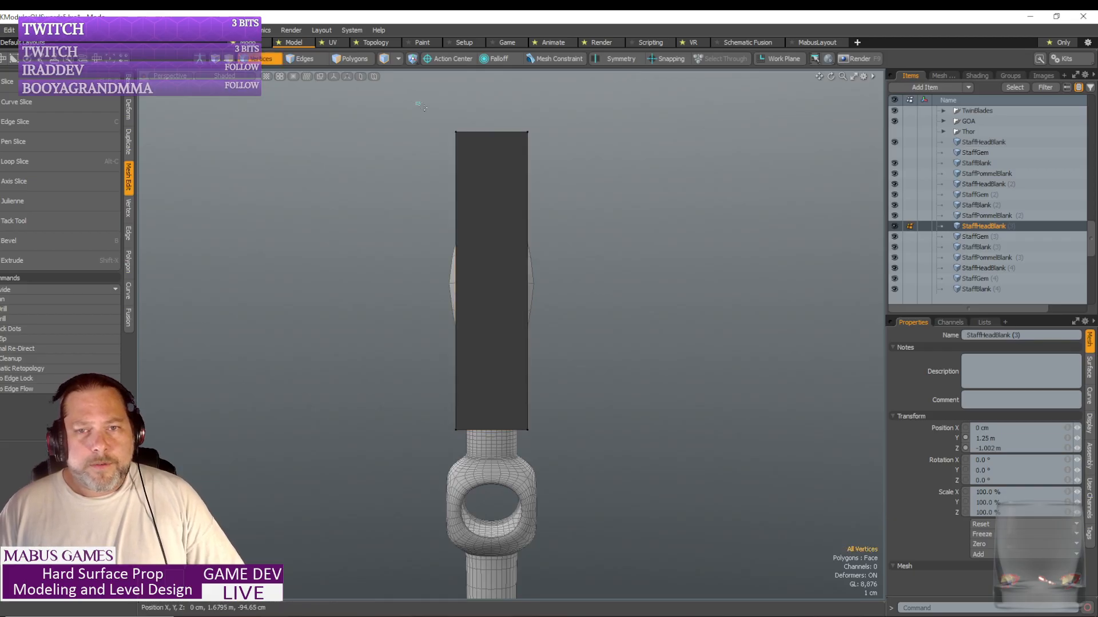
pyautogui.moveTo(418, 103); pyautogui.dragTo(579, 194, button='right')
pyautogui.press('w')
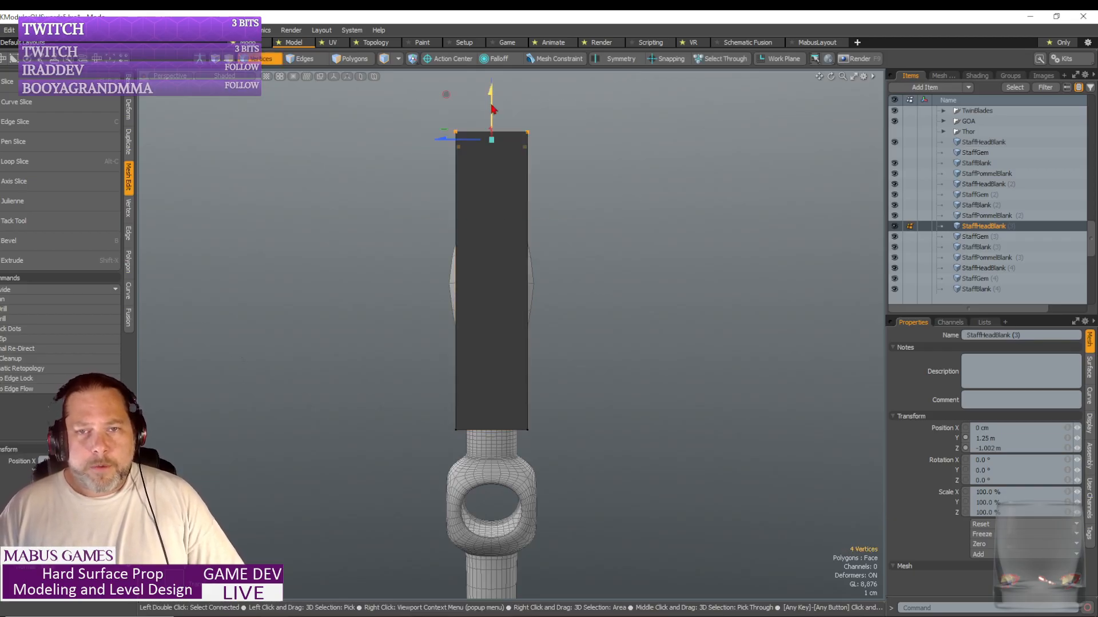
pyautogui.moveTo(493, 108); pyautogui.dragTo(596, 366)
pyautogui.press('q')
pyautogui.hotkey('shift', 'a')
# - Select the shortened block's top face and scale it slightly outward so the sides taper toward the bottom
pyautogui.press('r')
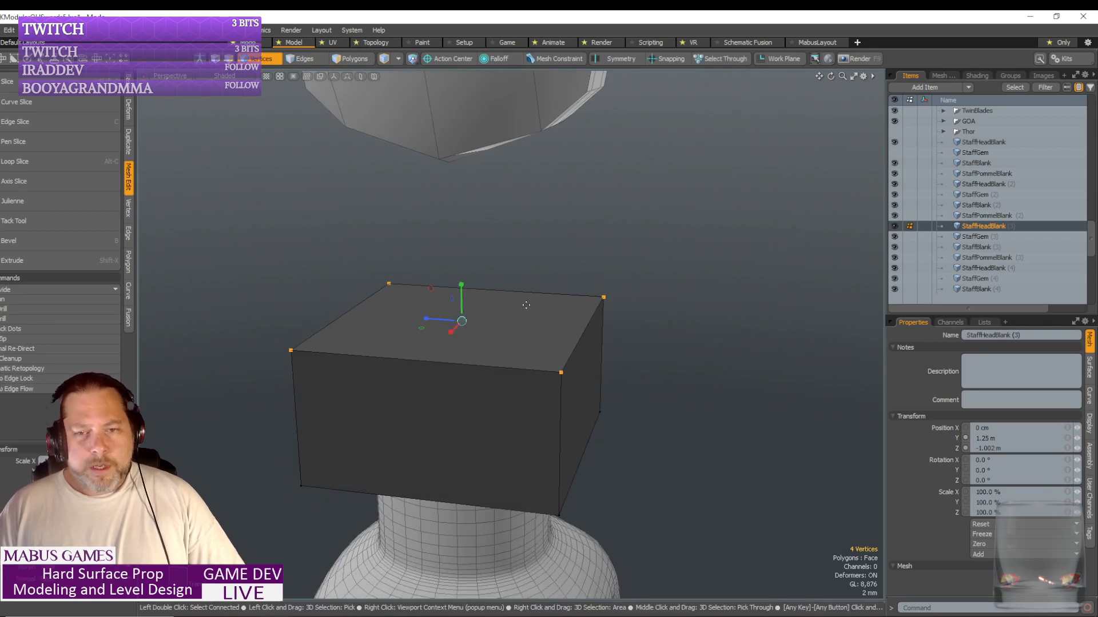
pyautogui.keyDown('alt'); pyautogui.moveTo(531, 323); pyautogui.dragTo(479, 292); pyautogui.keyUp('alt')
pyautogui.press('3')
pyautogui.click(479, 291)
pyautogui.click(492, 290)
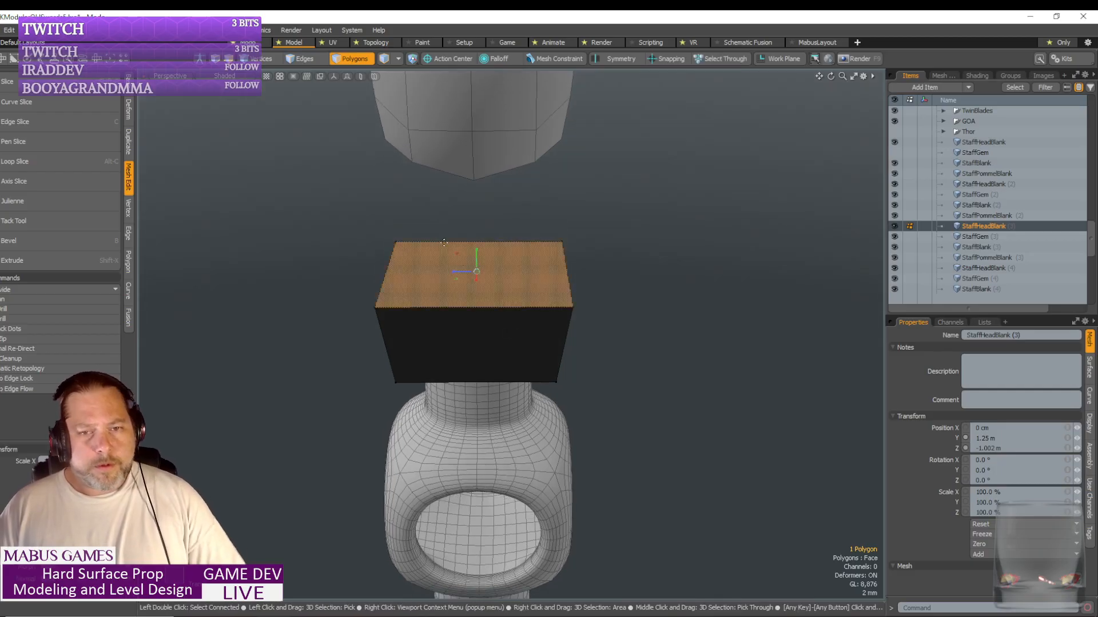
# - Bevel the block's top face slightly upward and outward to form a flared rim
pyautogui.press('space')
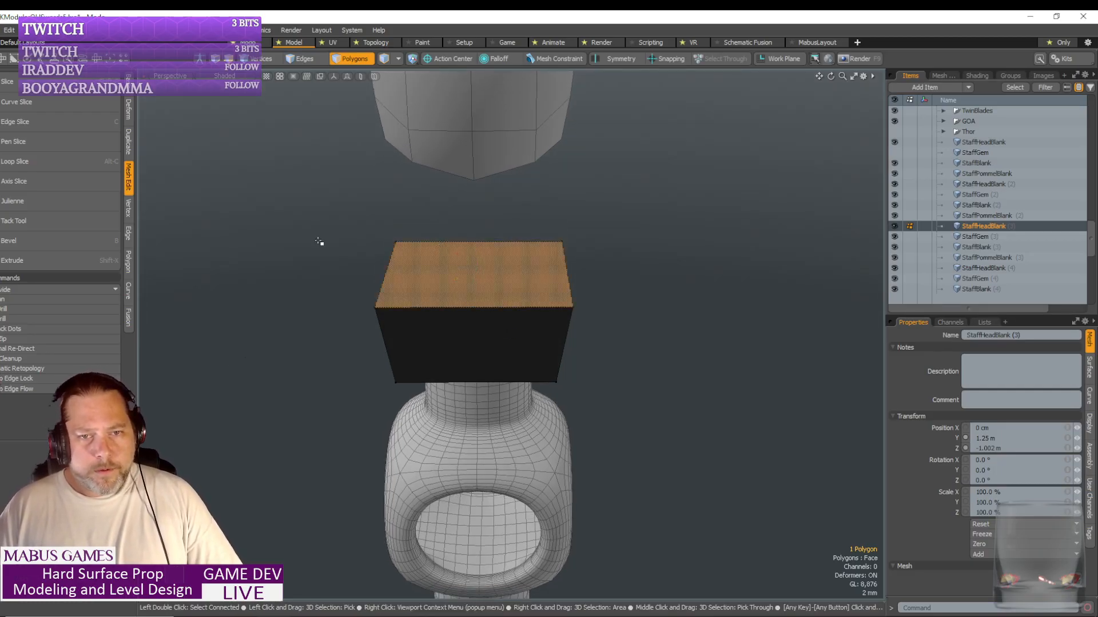
pyautogui.click(54, 242)
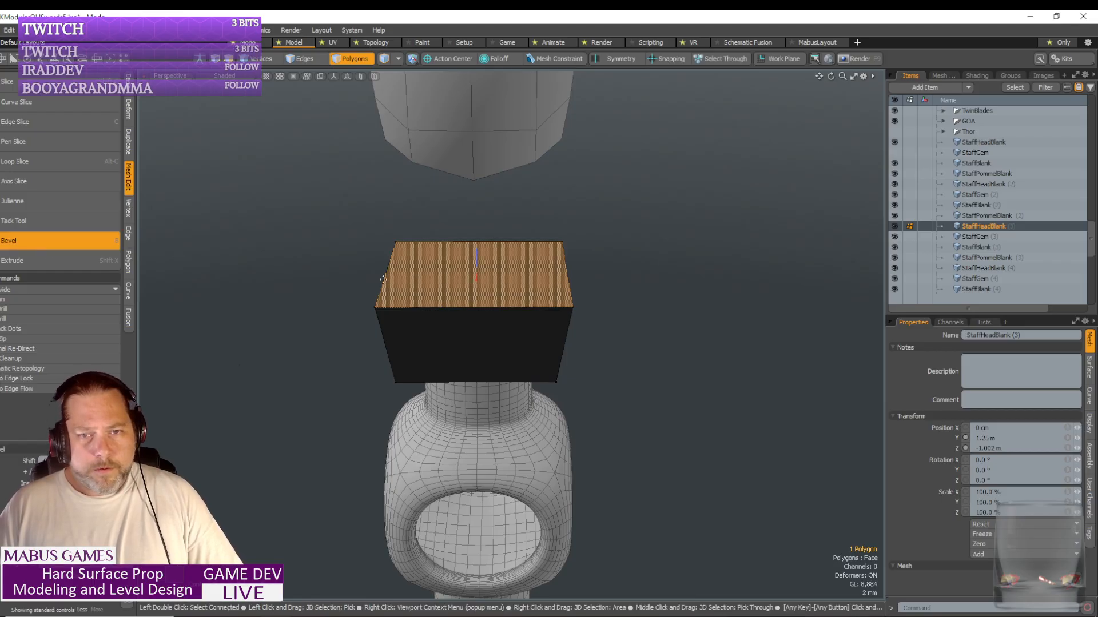
pyautogui.moveTo(478, 259)
pyautogui.mouseDown()
pyautogui.moveTo(479, 247)
pyautogui.moveTo(475, 272)
pyautogui.mouseUp()
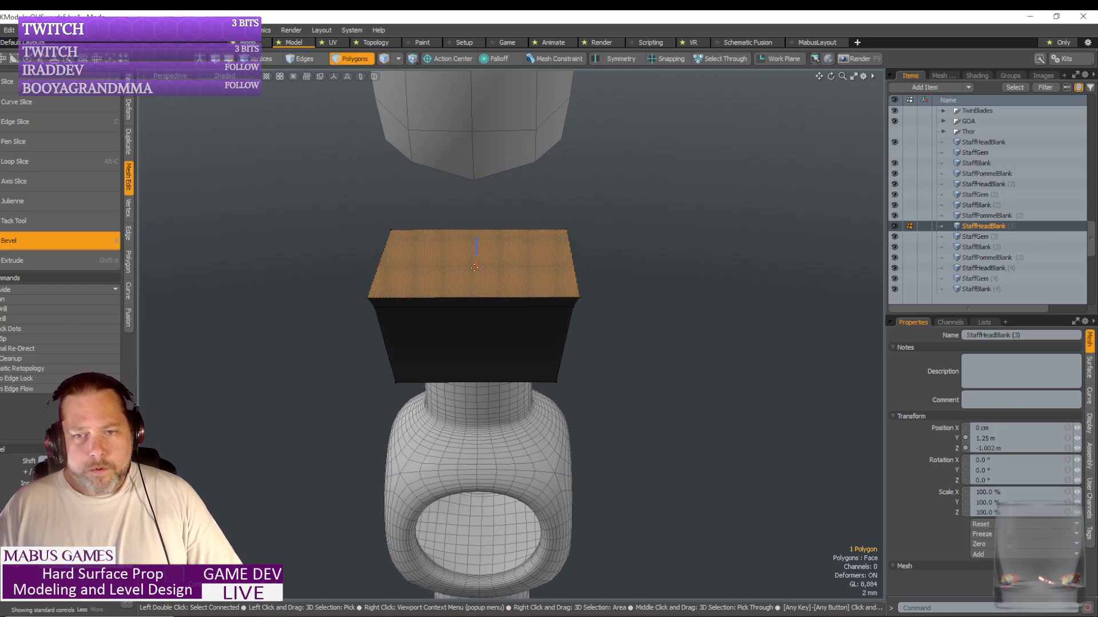
# - Inset the rim's top face with a second Bevel, then raise the inset face with another Bevel into a narrow post
pyautogui.keyDown('alt'); pyautogui.moveTo(511, 334); pyautogui.dragTo(221, 248); pyautogui.keyUp('alt')
pyautogui.click(82, 245)
pyautogui.click(82, 245)
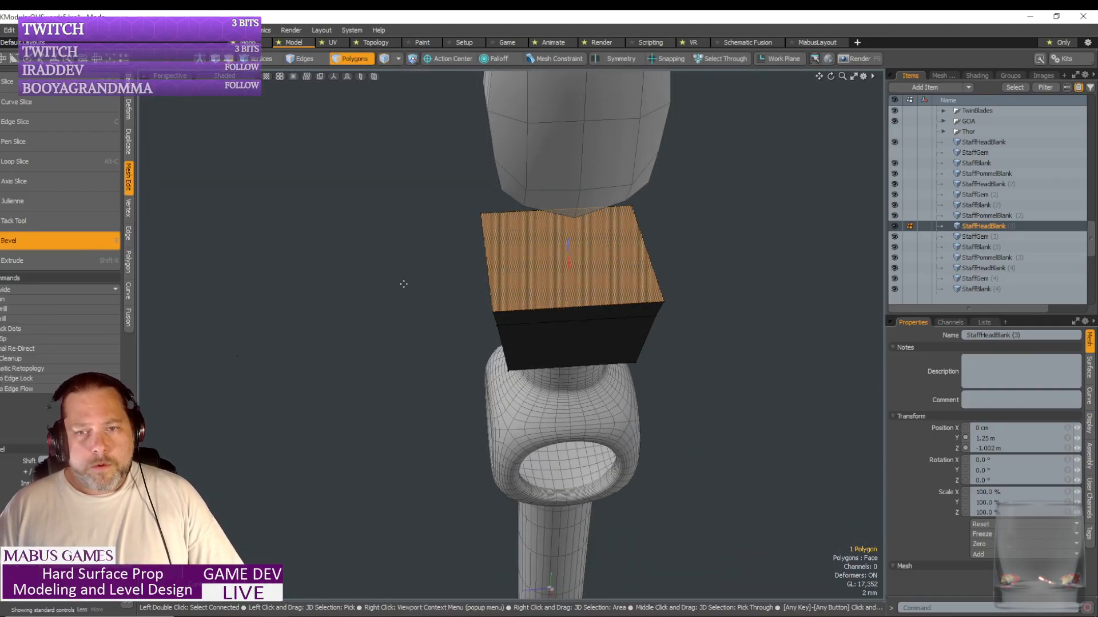
pyautogui.moveTo(570, 265)
pyautogui.mouseDown()
pyautogui.moveTo(578, 302)
pyautogui.moveTo(578, 266)
pyautogui.mouseUp()
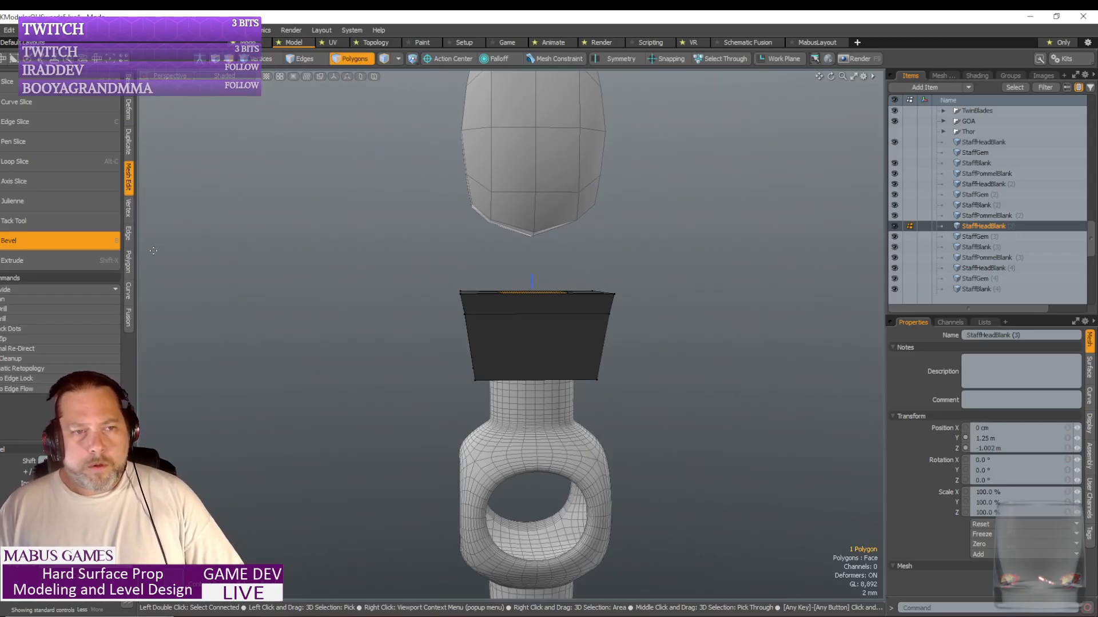
pyautogui.click(67, 244)
pyautogui.click(67, 244)
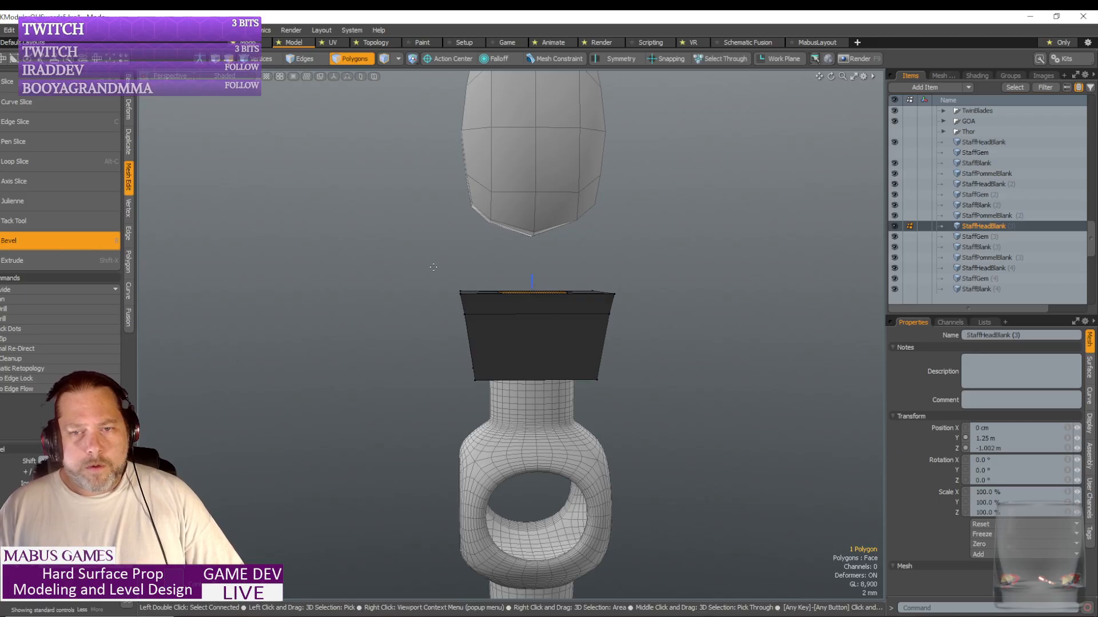
pyautogui.moveTo(536, 286); pyautogui.dragTo(534, 221)
pyautogui.press('r')
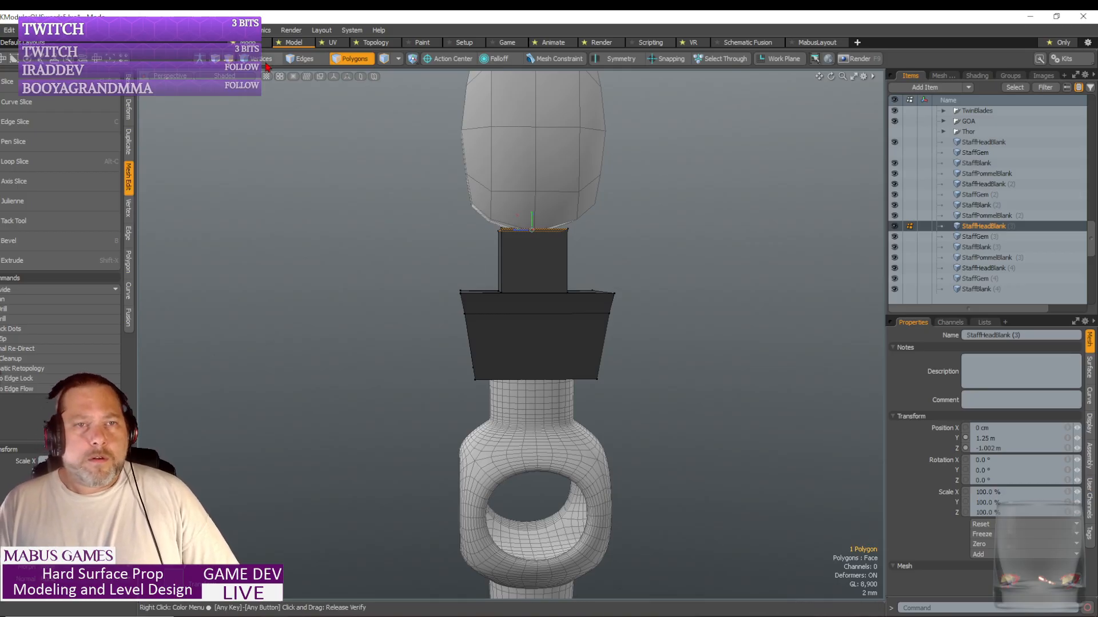
# - Select all head vertices from the rim's lower ring up to the post's top and move them down slightly
pyautogui.press('1')
pyautogui.moveTo(400, 187); pyautogui.dragTo(679, 345, button='right')
pyautogui.moveTo(535, 264); pyautogui.dragTo(535, 282)
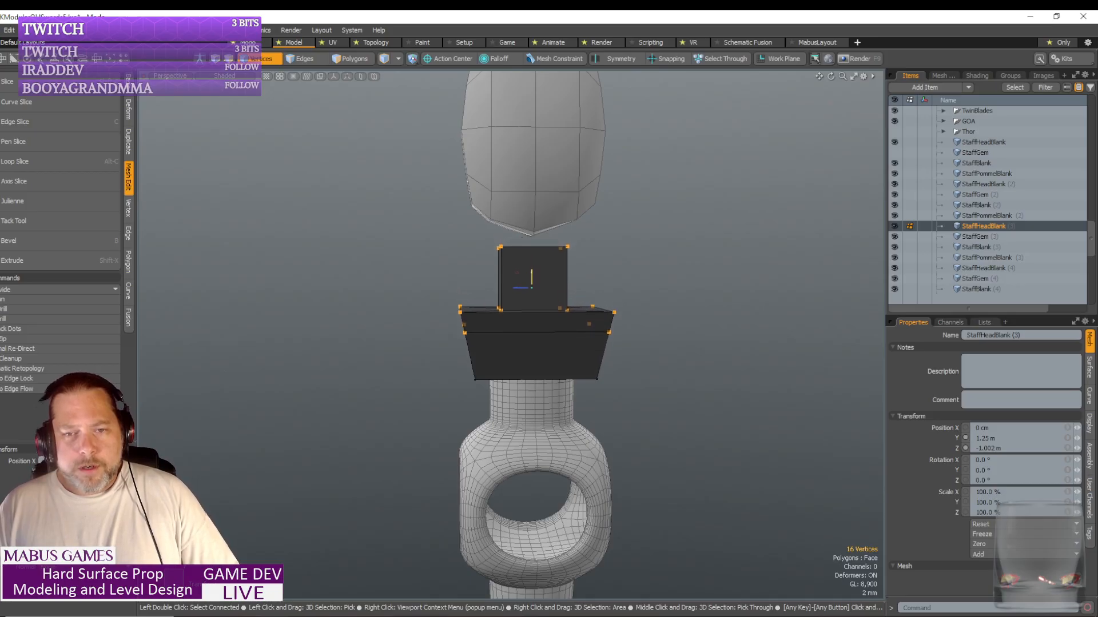
# - Select the four vertices of the ring below the flared rim and scale them inward
pyautogui.keyDown('alt'); pyautogui.keyDown('shift'); pyautogui.moveTo(489, 328); pyautogui.dragTo(450, 227); pyautogui.keyUp('shift'); pyautogui.keyUp('alt')
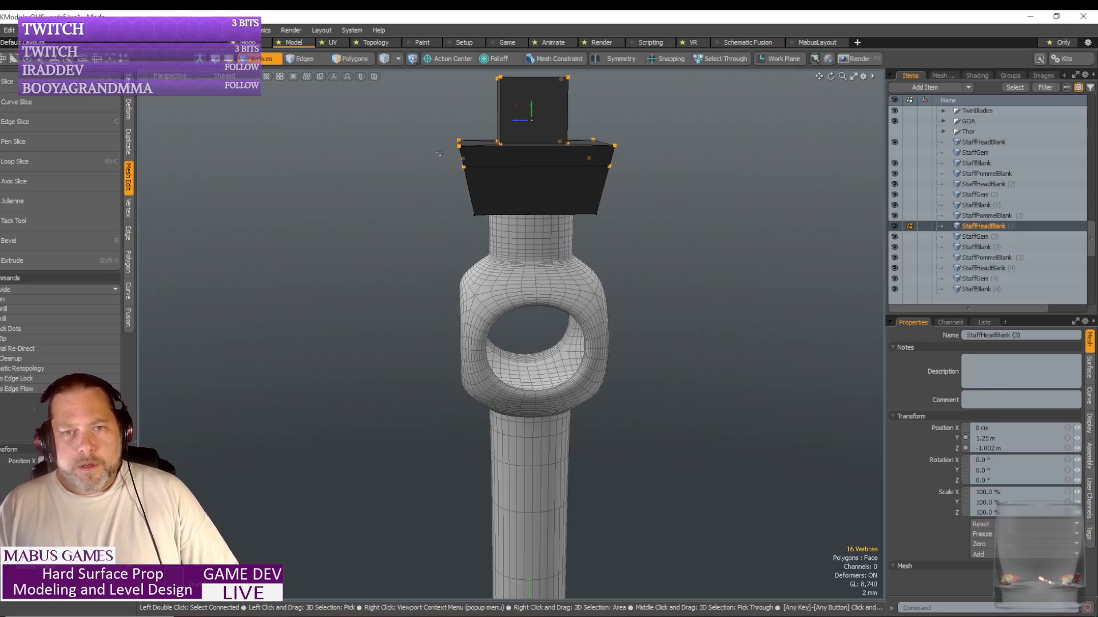
pyautogui.moveTo(440, 153); pyautogui.dragTo(634, 185, button='right')
pyautogui.keyDown('alt'); pyautogui.moveTo(634, 183); pyautogui.dragTo(477, 246); pyautogui.keyUp('alt')
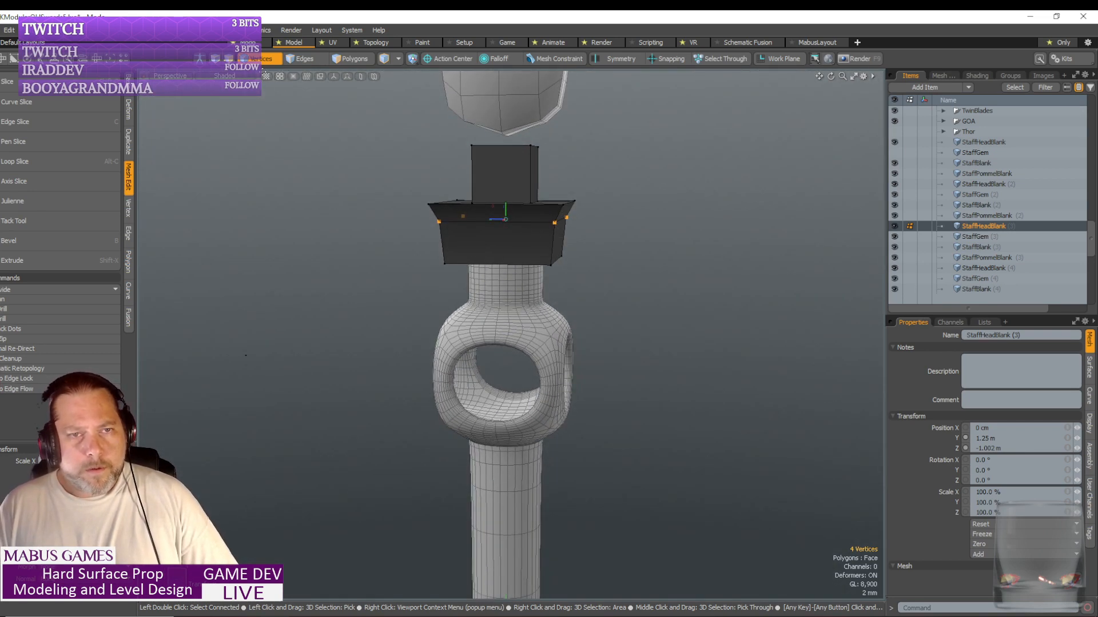
# - Loop Slice the base section's four vertical edges with two loops near its ends, and return to the vertical edge selection
pyautogui.click(305, 59)
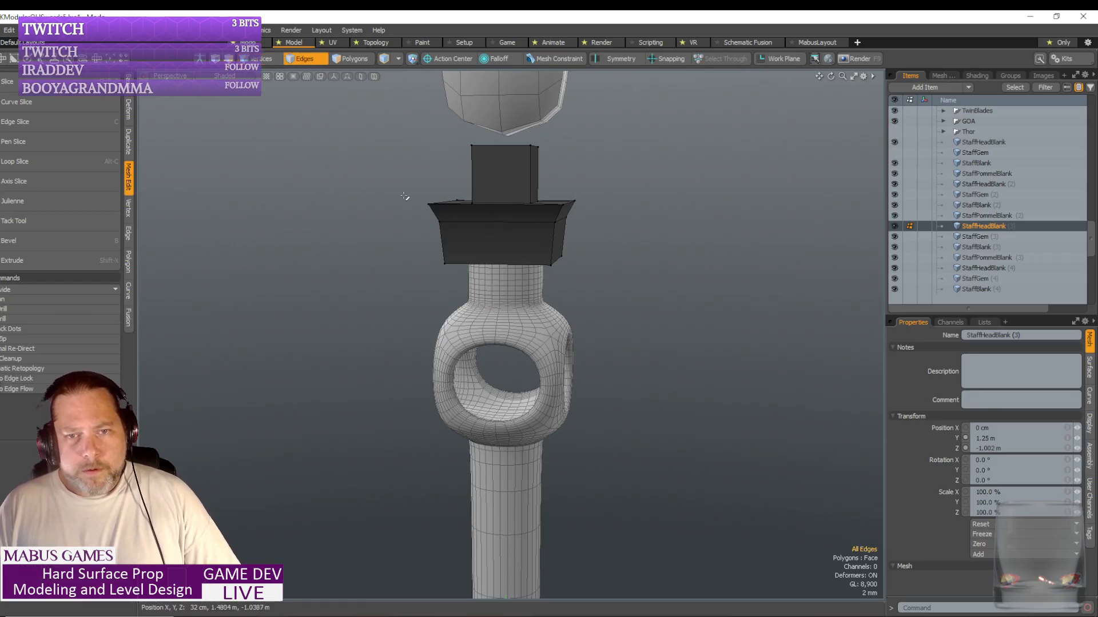
pyautogui.click(441, 241)
pyautogui.hotkey('alt', 'l')
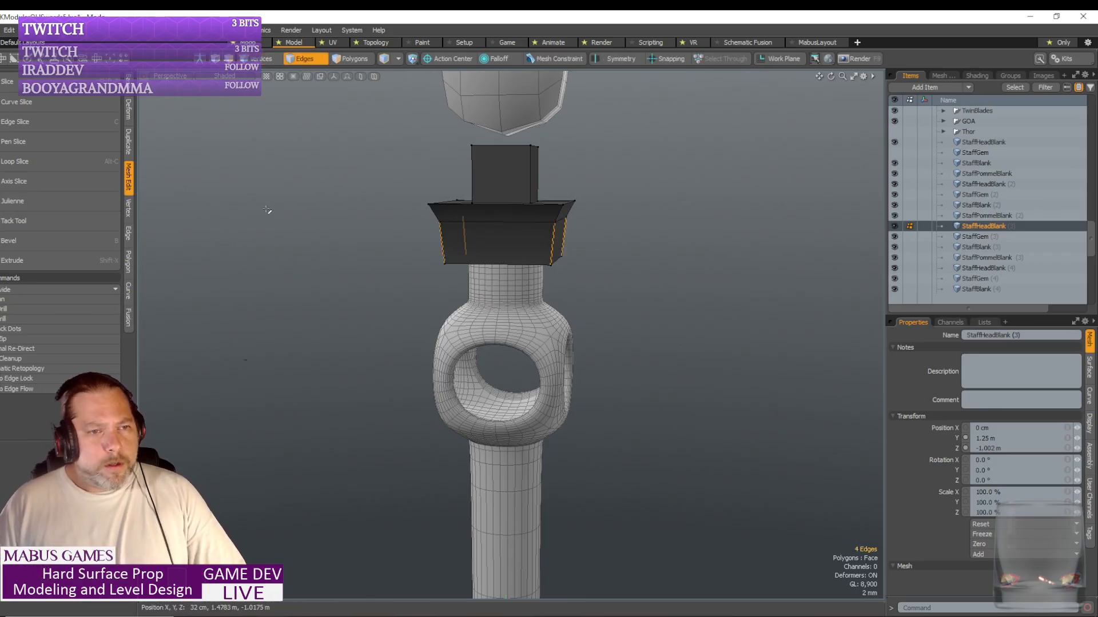
pyautogui.click(49, 163)
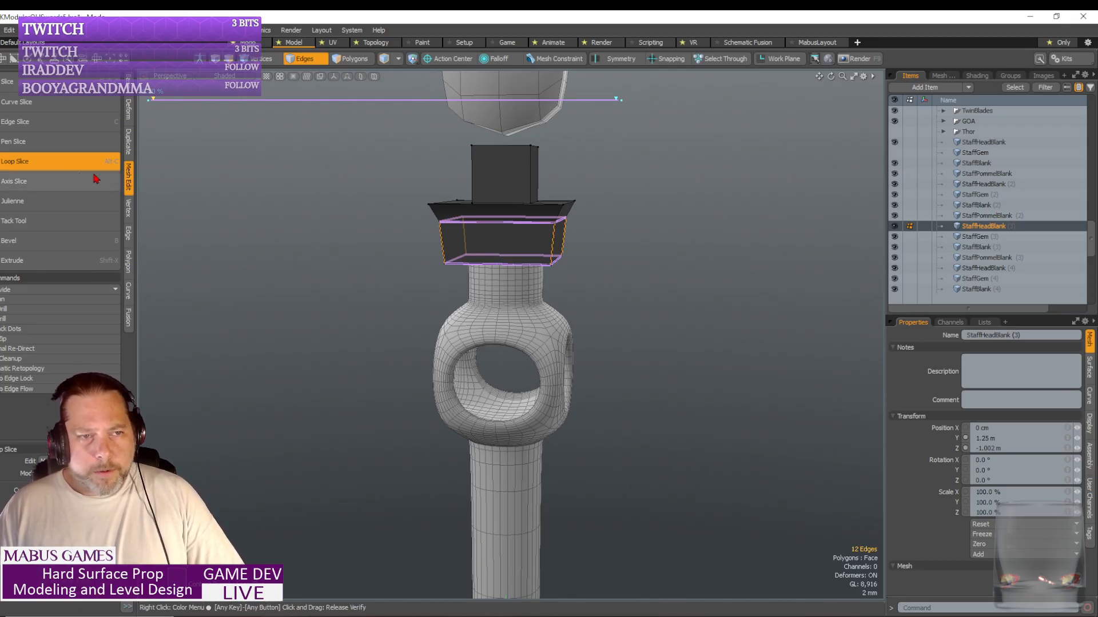
pyautogui.click(71, 164)
pyautogui.hotkey('ctrl', 'z')
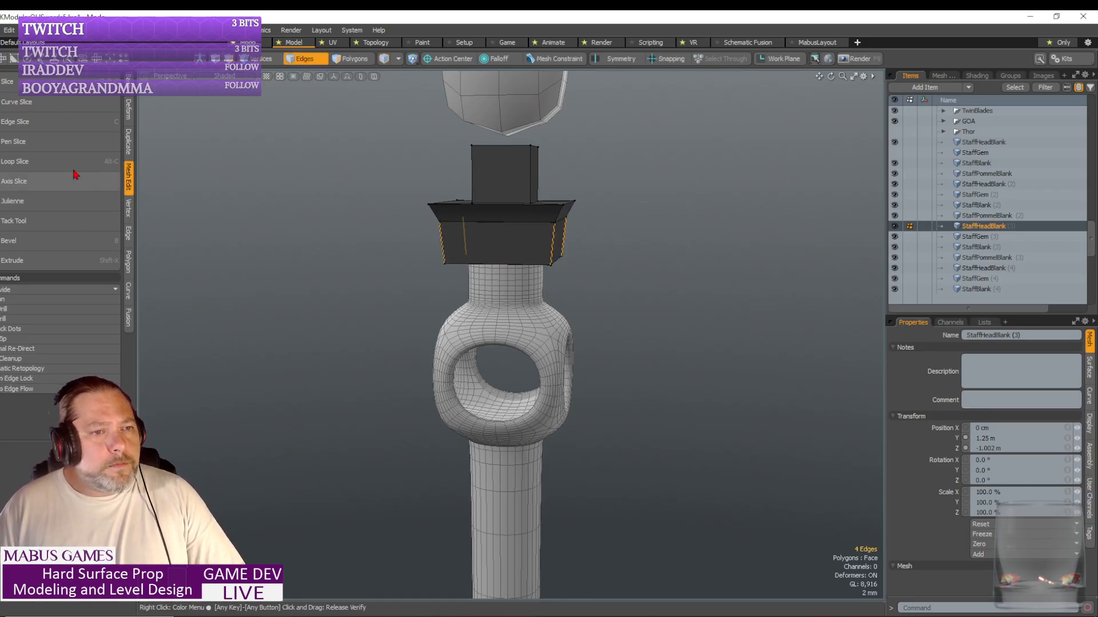
# - Apply Loop Slice to the base section's vertical edges again and set the count to 1 for a single loop at 50%
pyautogui.click(58, 162)
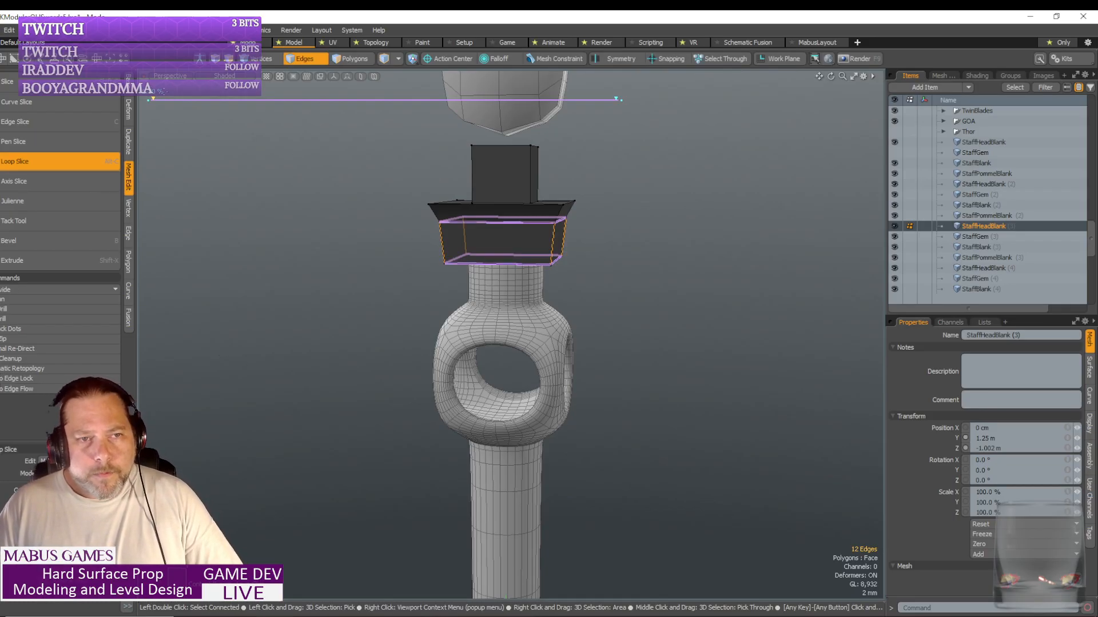
pyautogui.moveTo(153, 101); pyautogui.dragTo(269, 99)
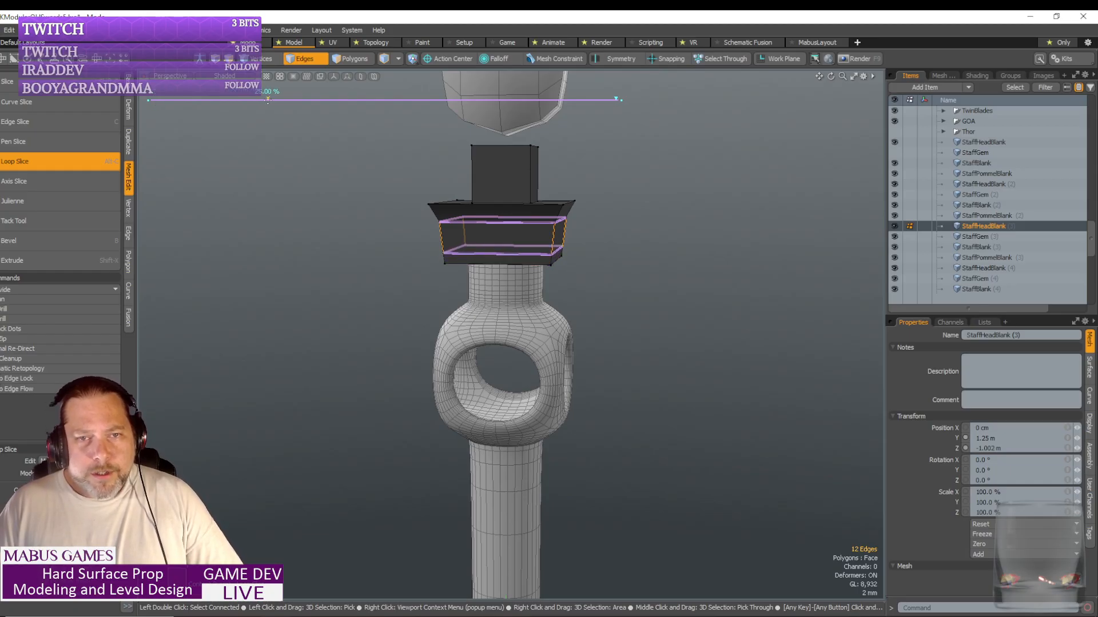
pyautogui.moveTo(616, 102); pyautogui.dragTo(518, 100)
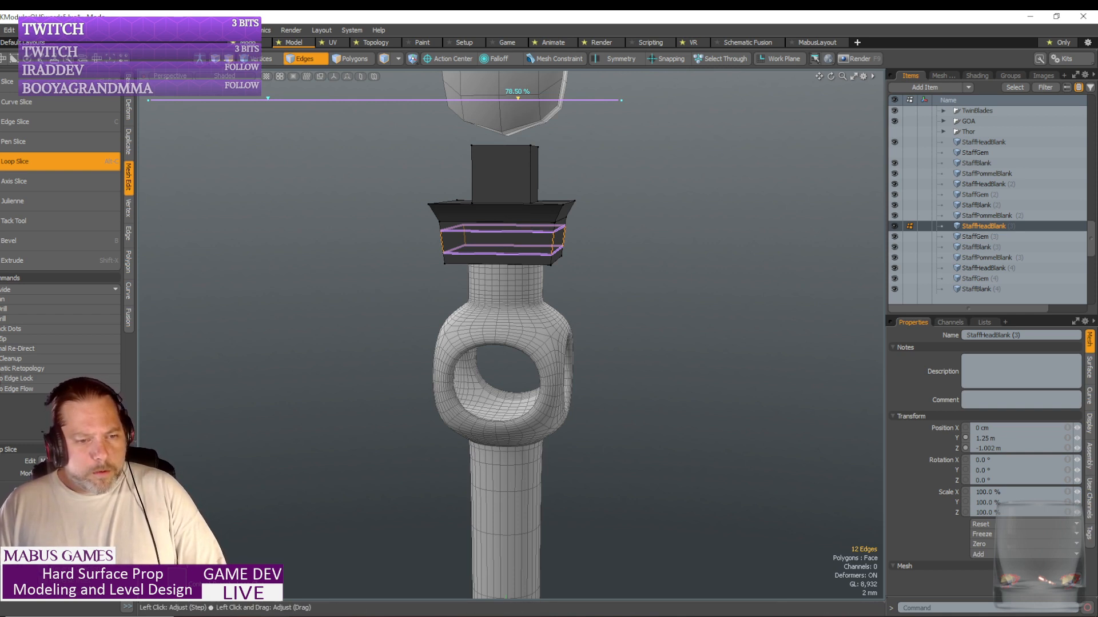
pyautogui.write('1')
pyautogui.press('Return')
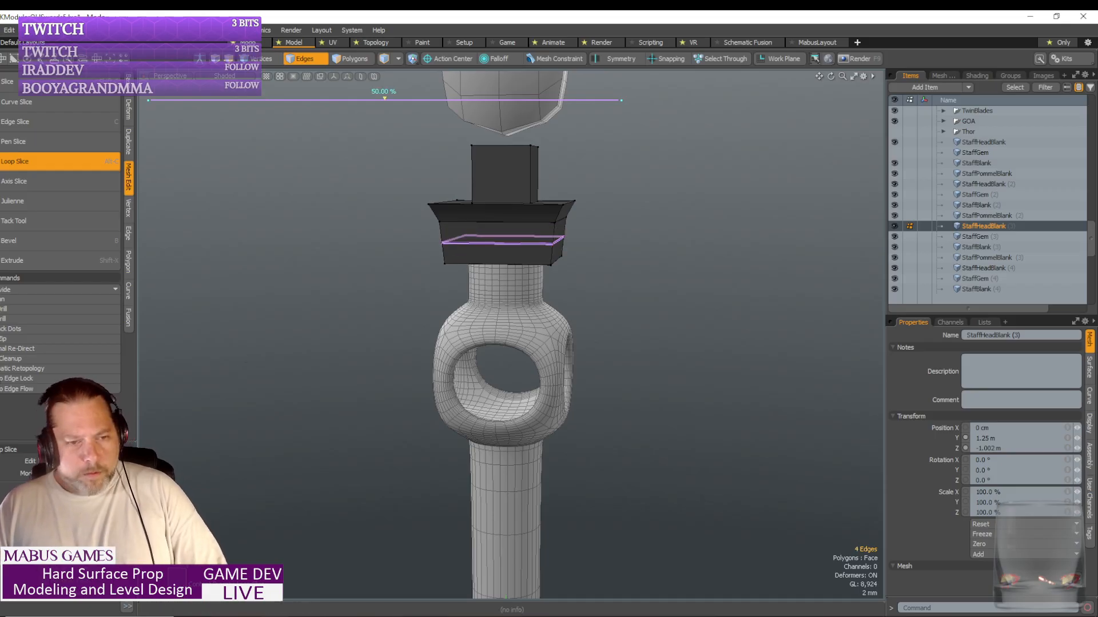
# - Shift the single loop slice to 44.5% along the base section and finish the slice
pyautogui.keyDown('alt'); pyautogui.moveTo(299, 255); pyautogui.dragTo(369, 135); pyautogui.keyUp('alt')
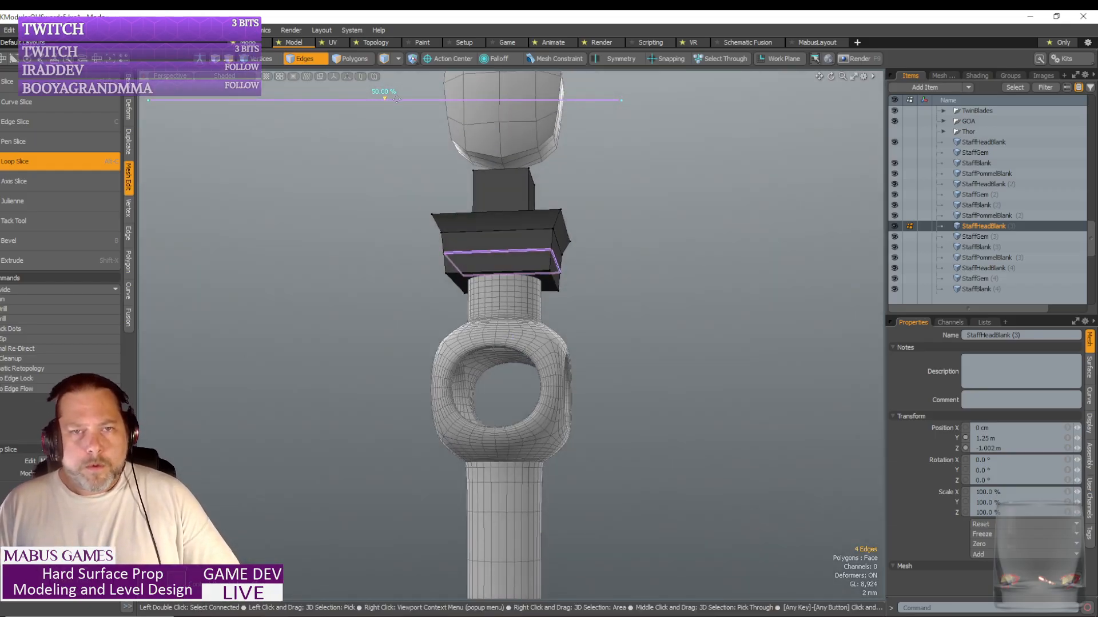
pyautogui.keyDown('alt'); pyautogui.moveTo(390, 99); pyautogui.dragTo(358, 101); pyautogui.keyUp('alt')
pyautogui.scroll(10, 549, 191)
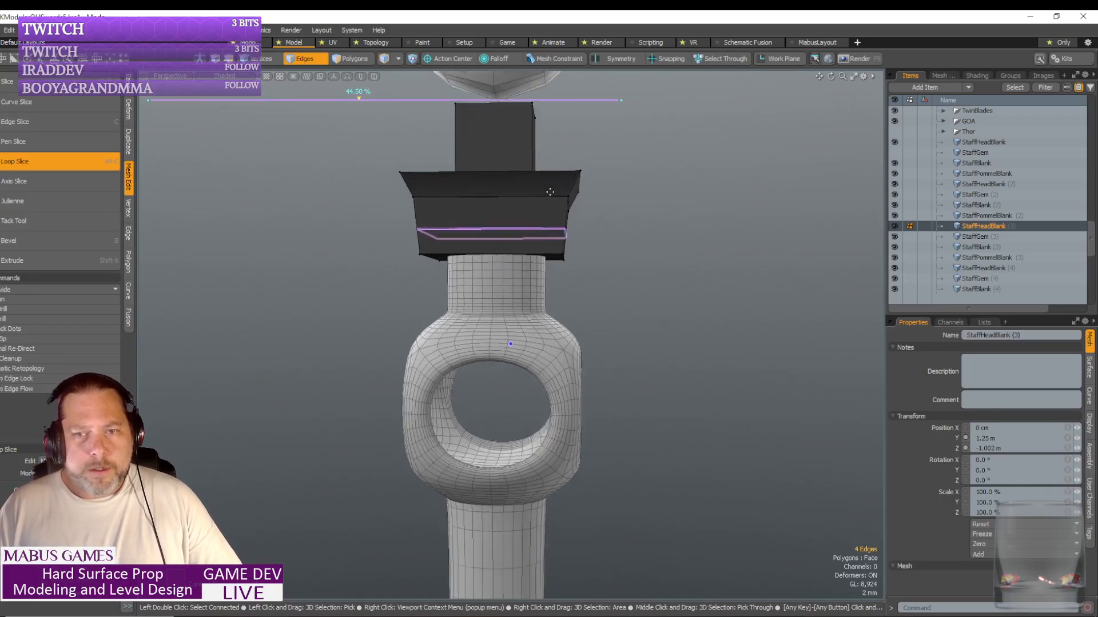
pyautogui.scroll(3, 549, 193)
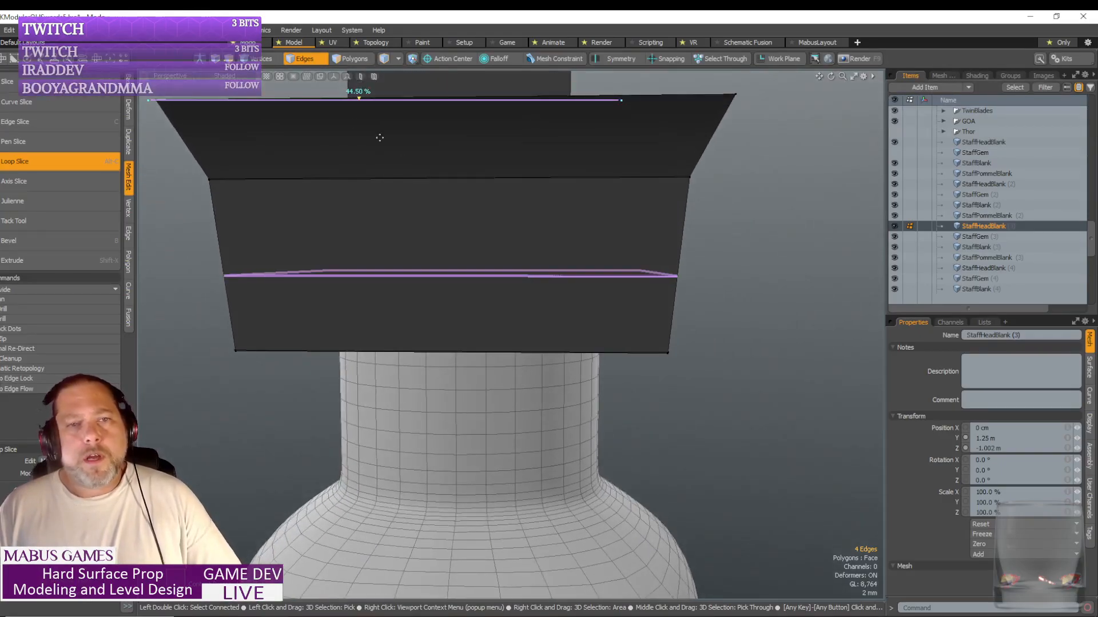
pyautogui.click(74, 162)
# - Move the four-edge loop at the flared rim's lower edge slightly down the base section
pyautogui.scroll(5, 228, 185)
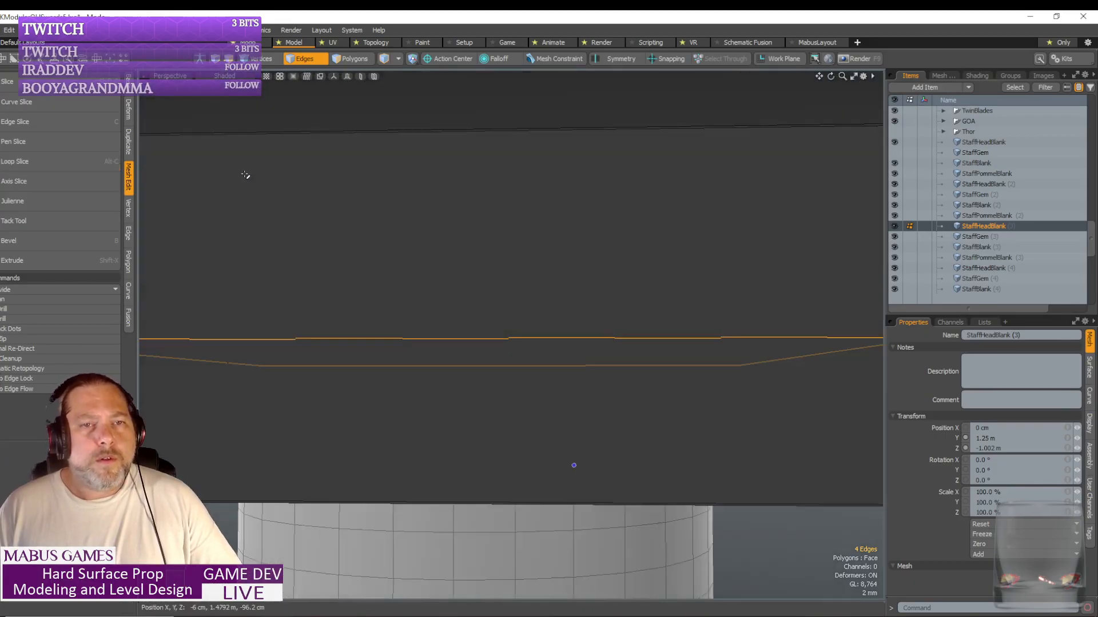
pyautogui.scroll(-6, 268, 215)
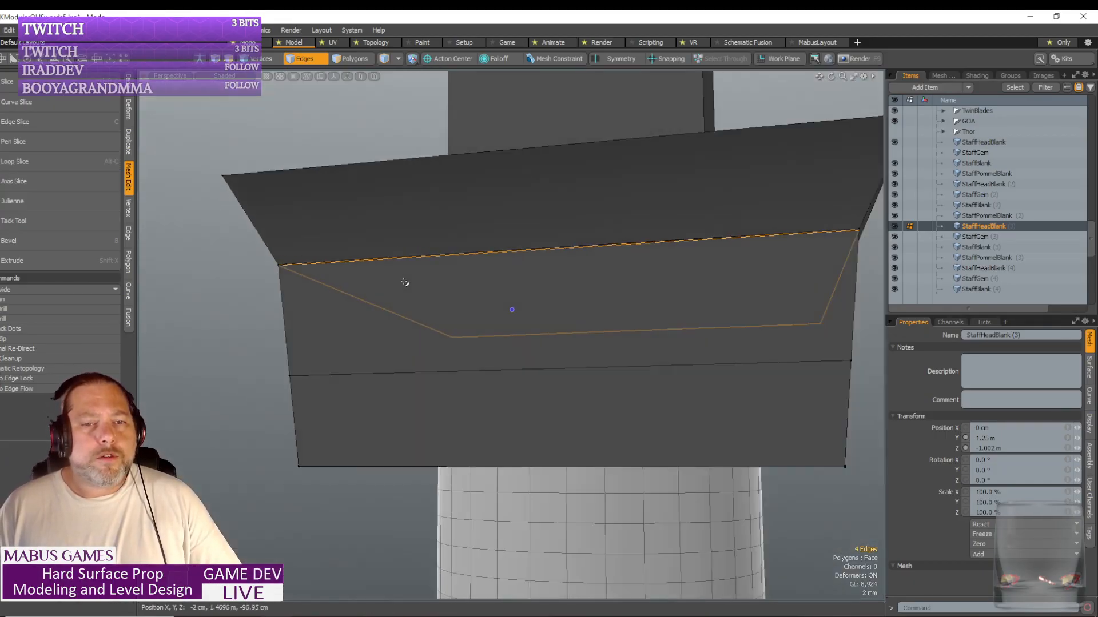
pyautogui.scroll(-3, 412, 288)
pyautogui.press('w')
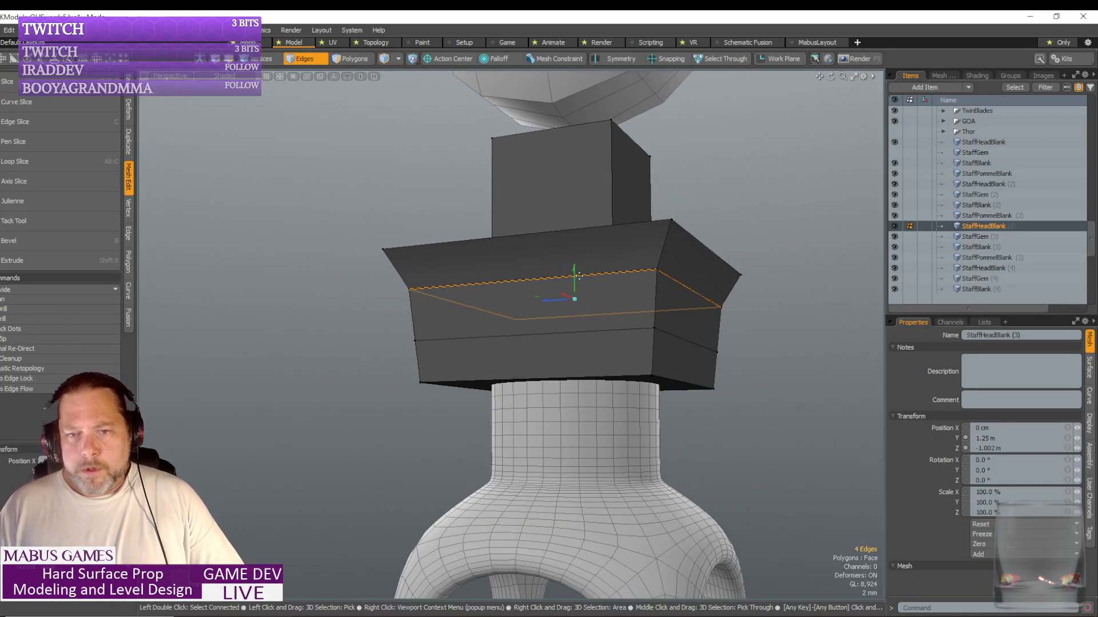
pyautogui.moveTo(579, 276); pyautogui.dragTo(579, 284)
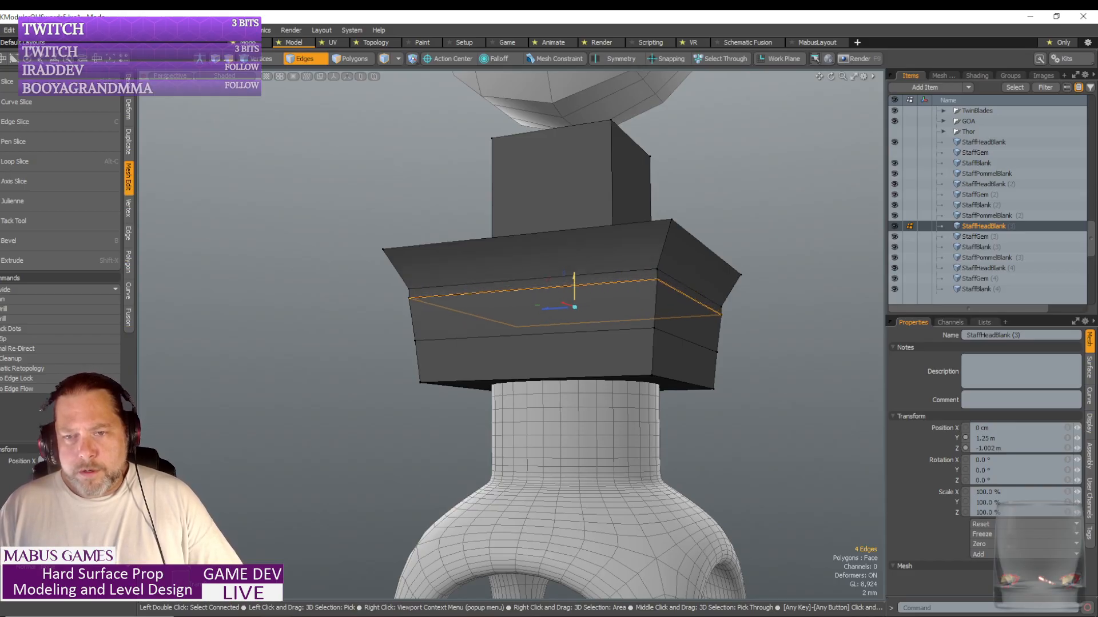
# - Select the base section's four middle-band polygons and bevel them inward to form a recessed groove around the base
pyautogui.click(355, 60)
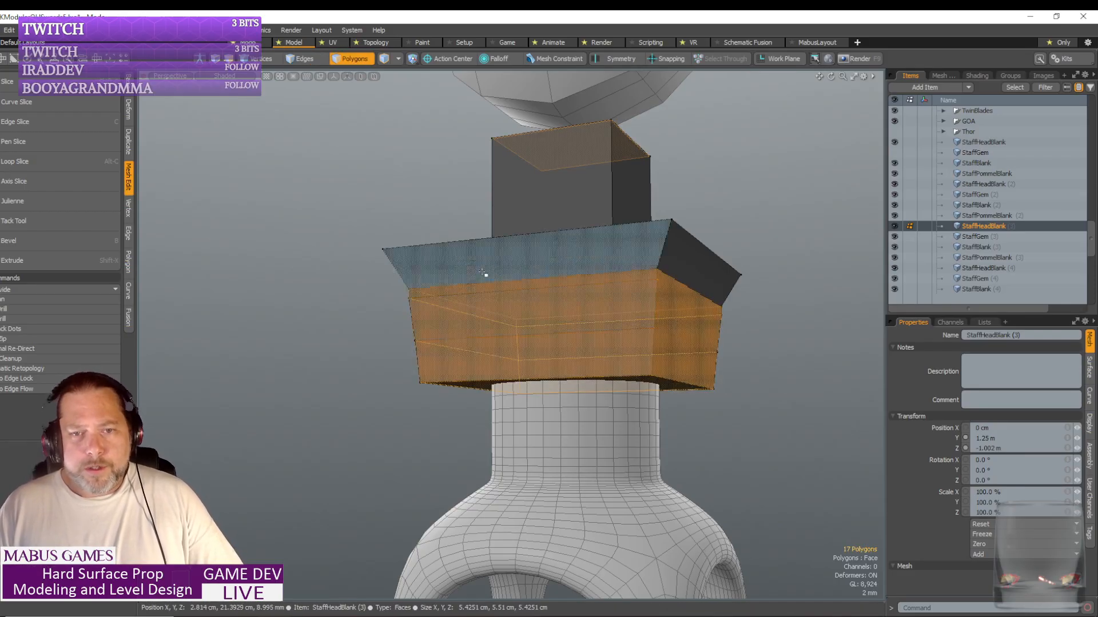
pyautogui.click(584, 324)
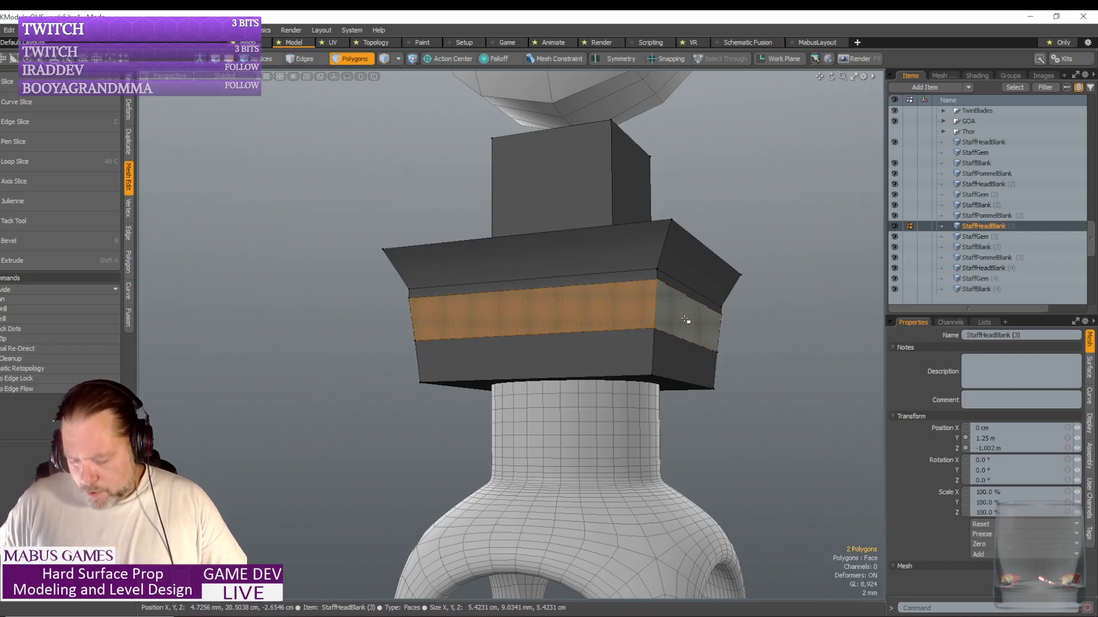
pyautogui.press('l')
pyautogui.keyDown('alt'); pyautogui.keyDown('shift'); pyautogui.moveTo(685, 320); pyautogui.dragTo(686, 448); pyautogui.keyUp('shift'); pyautogui.keyUp('alt')
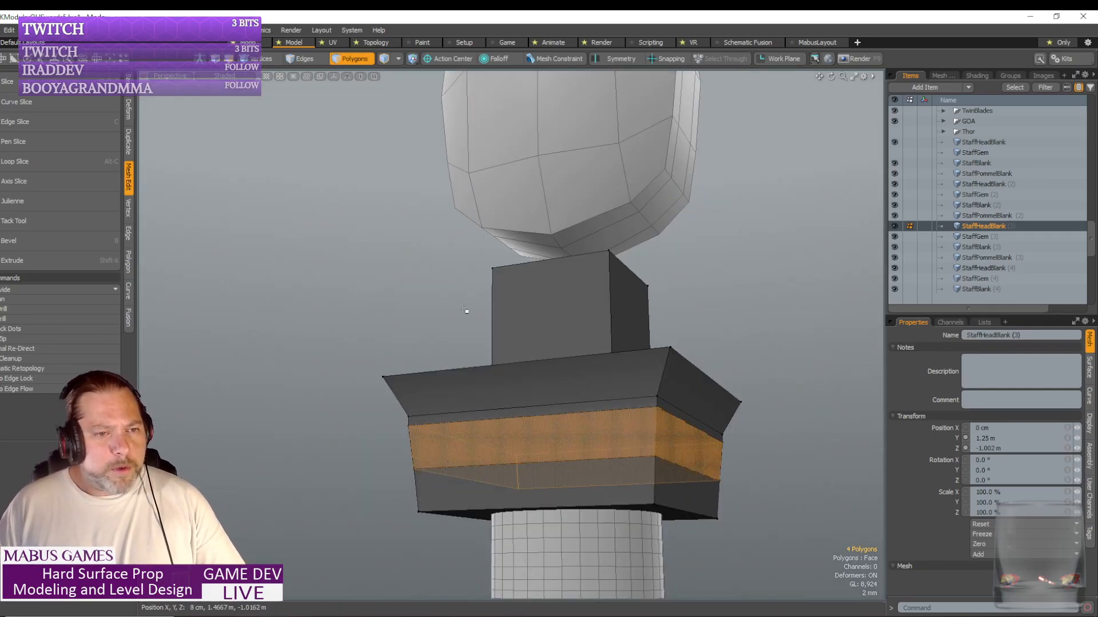
pyautogui.press('b')
pyautogui.keyDown('alt'); pyautogui.keyDown('shift'); pyautogui.moveTo(464, 309); pyautogui.dragTo(510, 401); pyautogui.keyUp('shift'); pyautogui.keyUp('alt')
pyautogui.hotkey('shift', 'a')
pyautogui.click(75, 516)
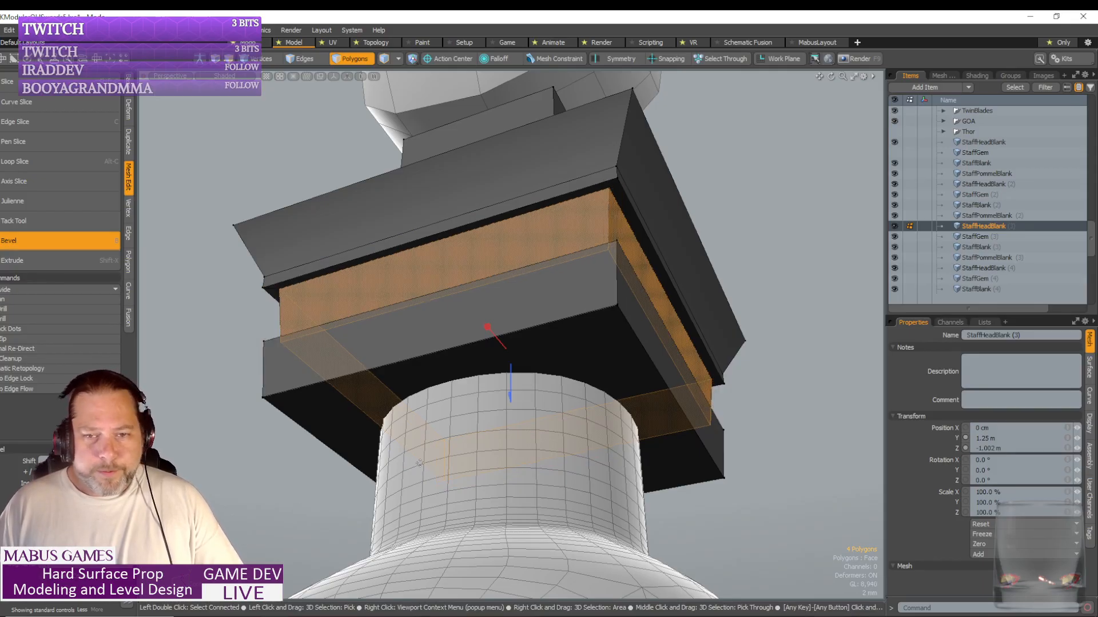
pyautogui.moveTo(511, 399); pyautogui.dragTo(510, 393)
pyautogui.scroll(-4, 509, 392)
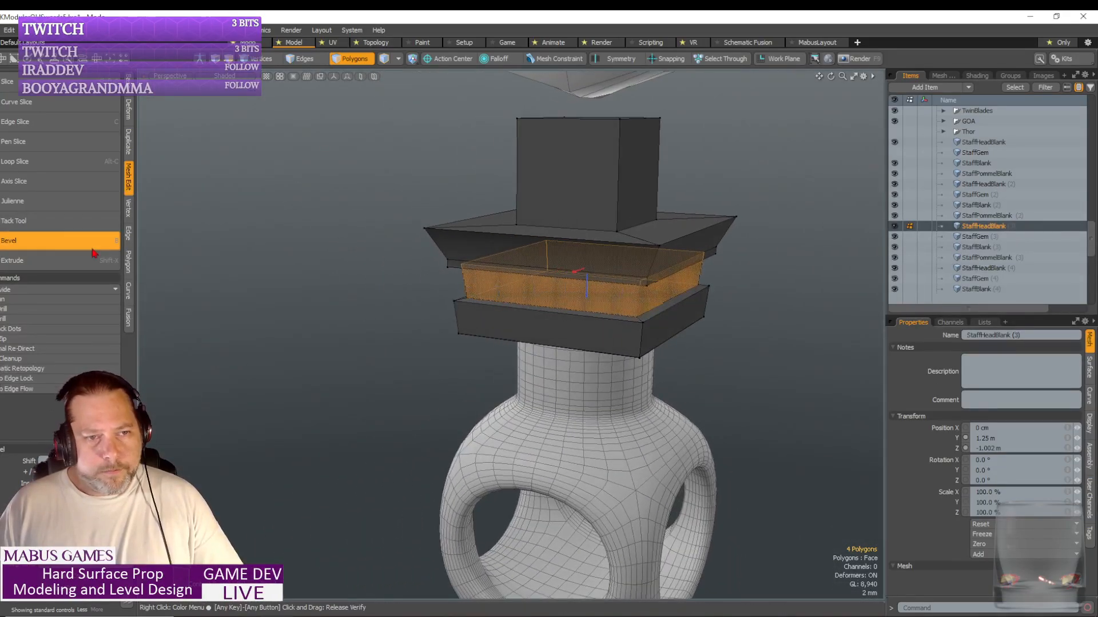
pyautogui.click(65, 246)
# - Change the 3D mouse navigation style to Orbit Object and close its settings
pyautogui.keyDown('alt'); pyautogui.keyDown('shift'); pyautogui.moveTo(280, 269); pyautogui.dragTo(282, 269); pyautogui.keyUp('shift'); pyautogui.keyUp('alt')
pyautogui.press('w')
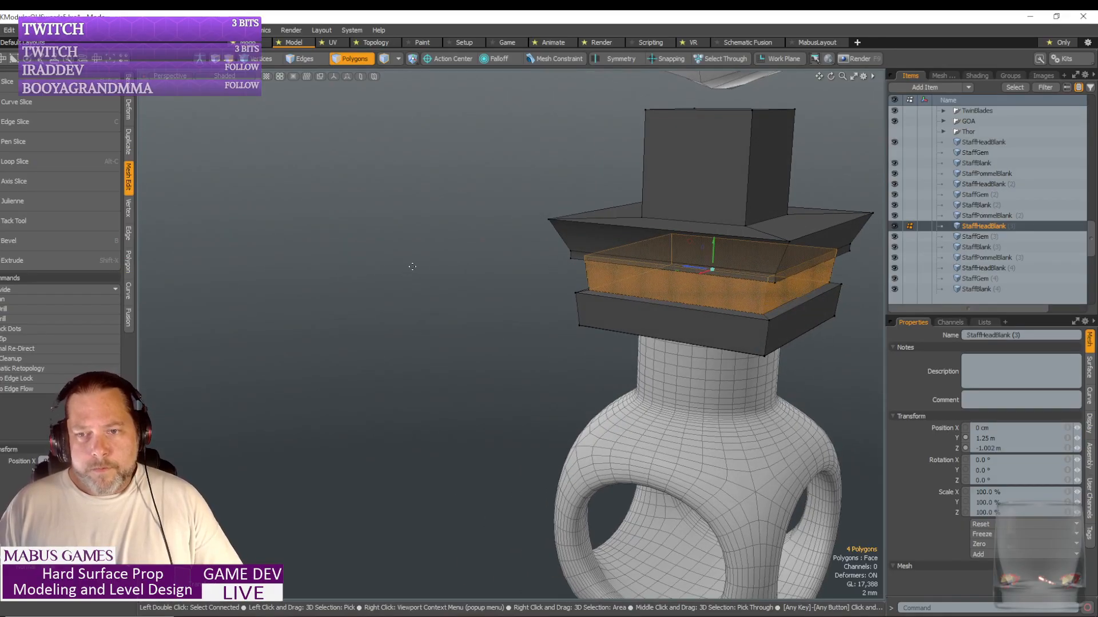
pyautogui.scroll(-3, 412, 266)
pyautogui.keyDown('alt'); pyautogui.keyDown('shift'); pyautogui.moveTo(412, 266); pyautogui.dragTo(420, 265); pyautogui.keyUp('shift'); pyautogui.keyUp('alt')
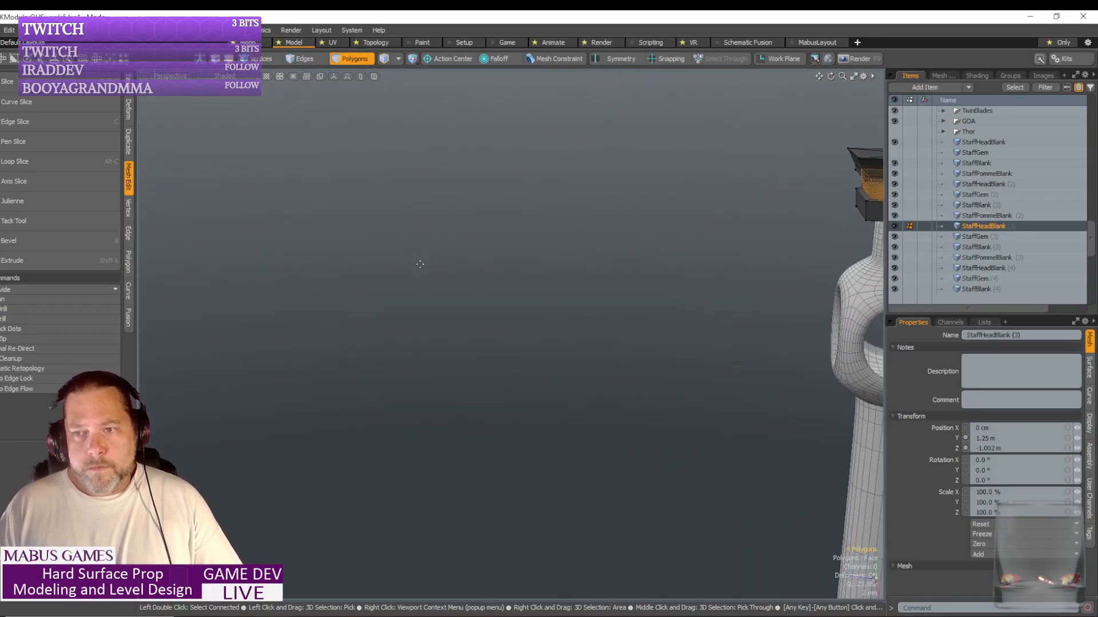
pyautogui.click(467, 103)
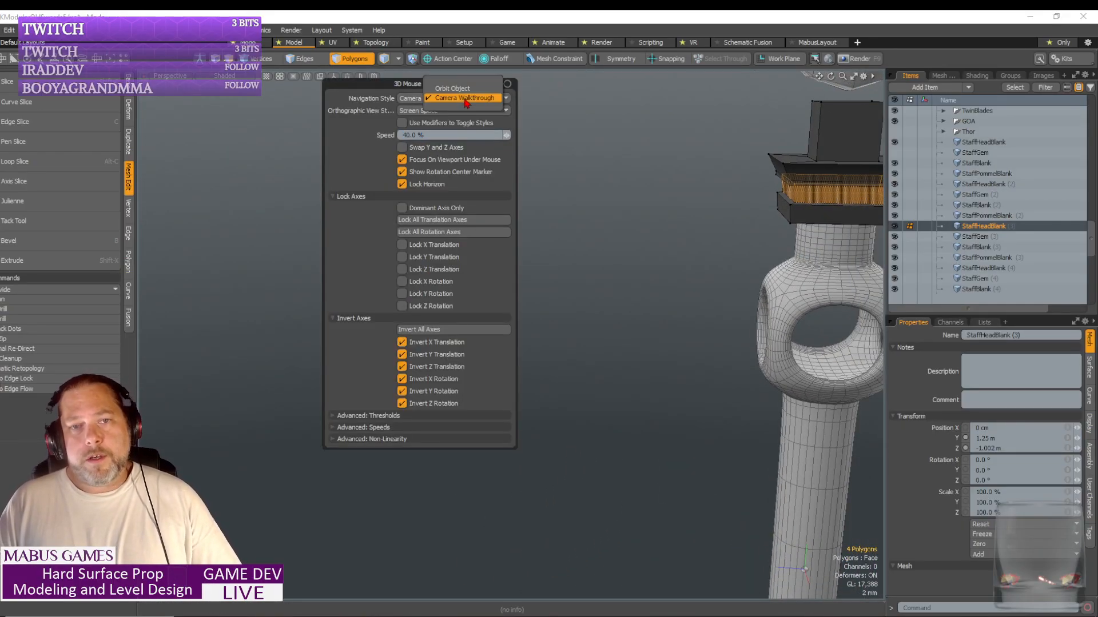
pyautogui.click(471, 89)
pyautogui.click(507, 84)
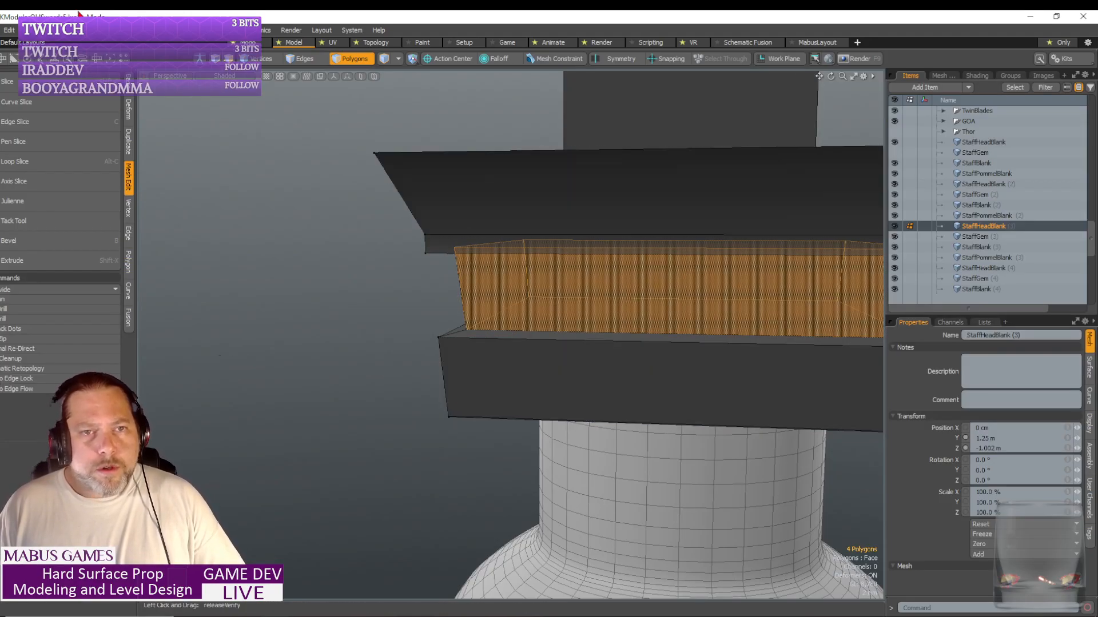
# - Loop Slice the lower block's four vertical edges with a loop at 99.5%, just below the groove
pyautogui.click(312, 59)
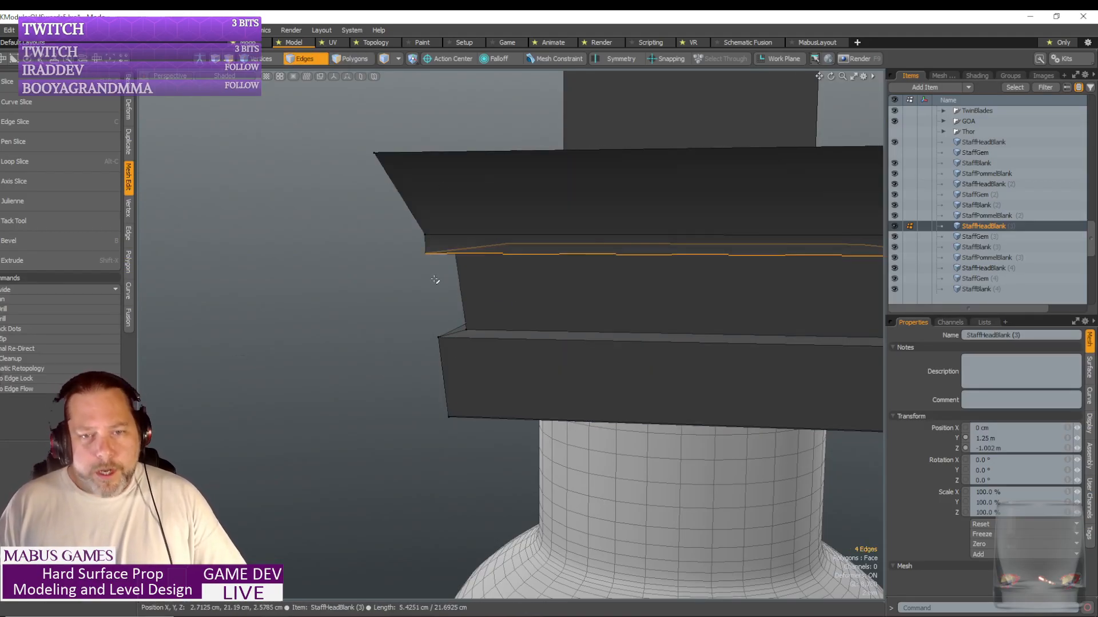
pyautogui.doubleClick(443, 375)
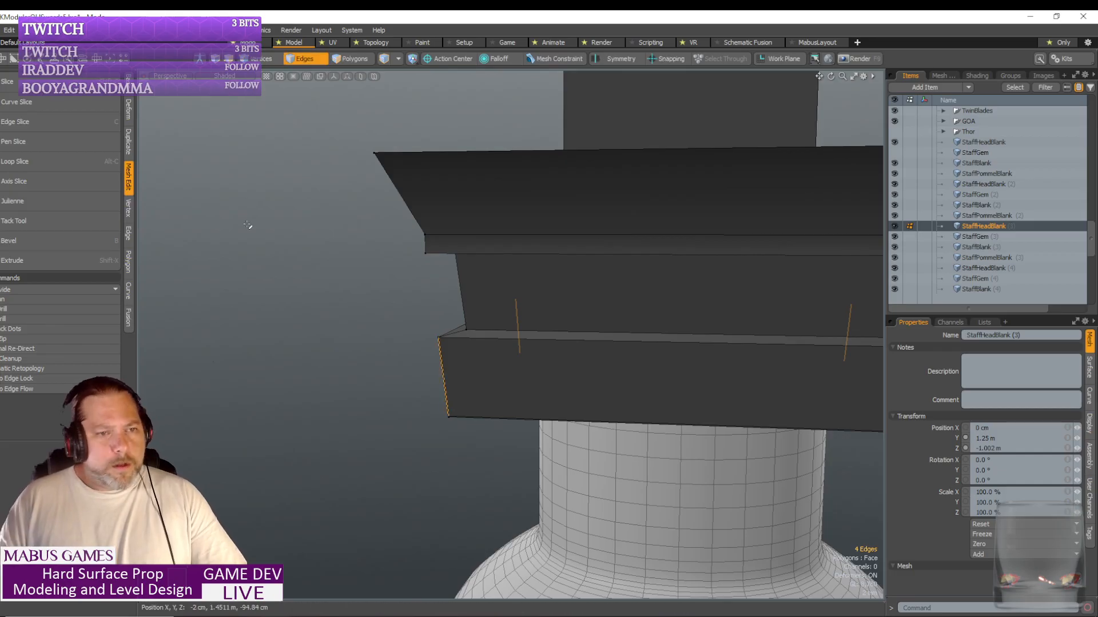
pyautogui.click(49, 162)
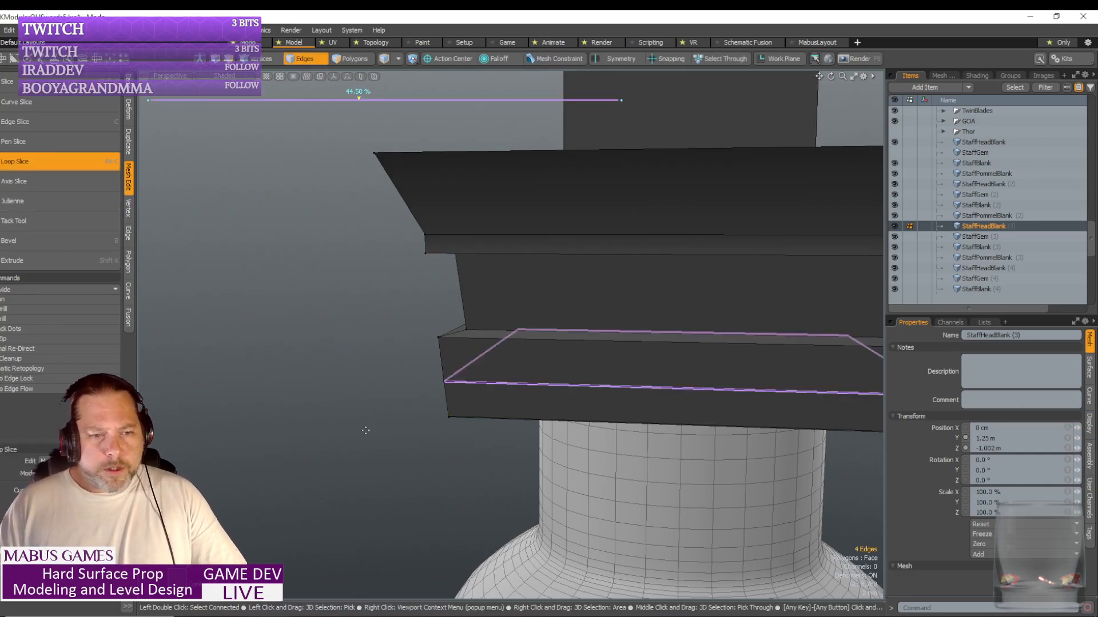
pyautogui.moveTo(360, 101); pyautogui.dragTo(606, 100)
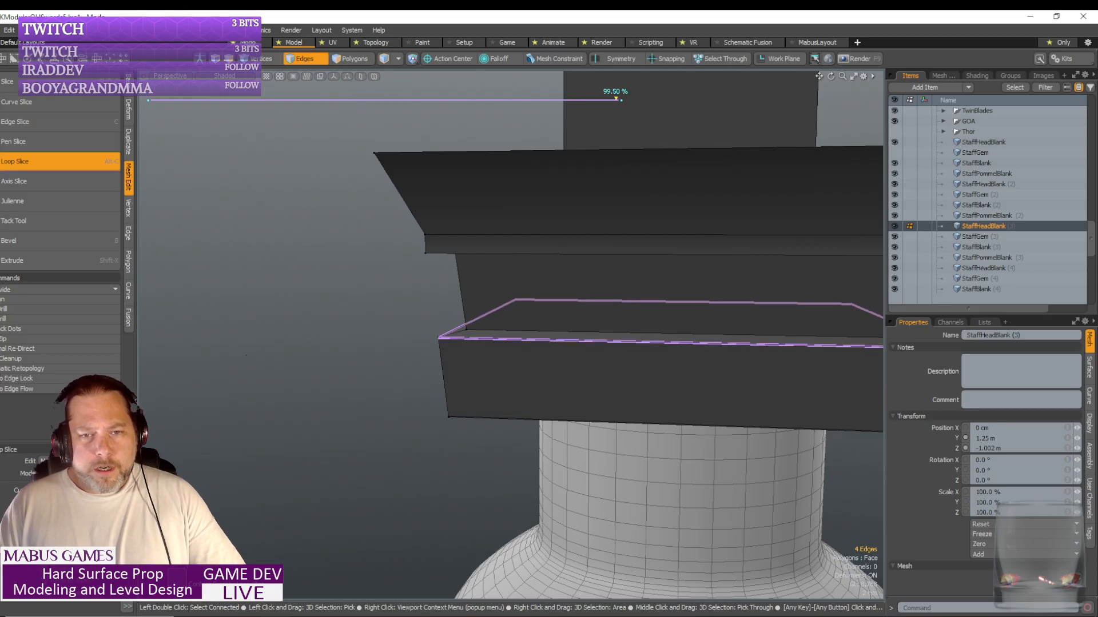
pyautogui.click(57, 162)
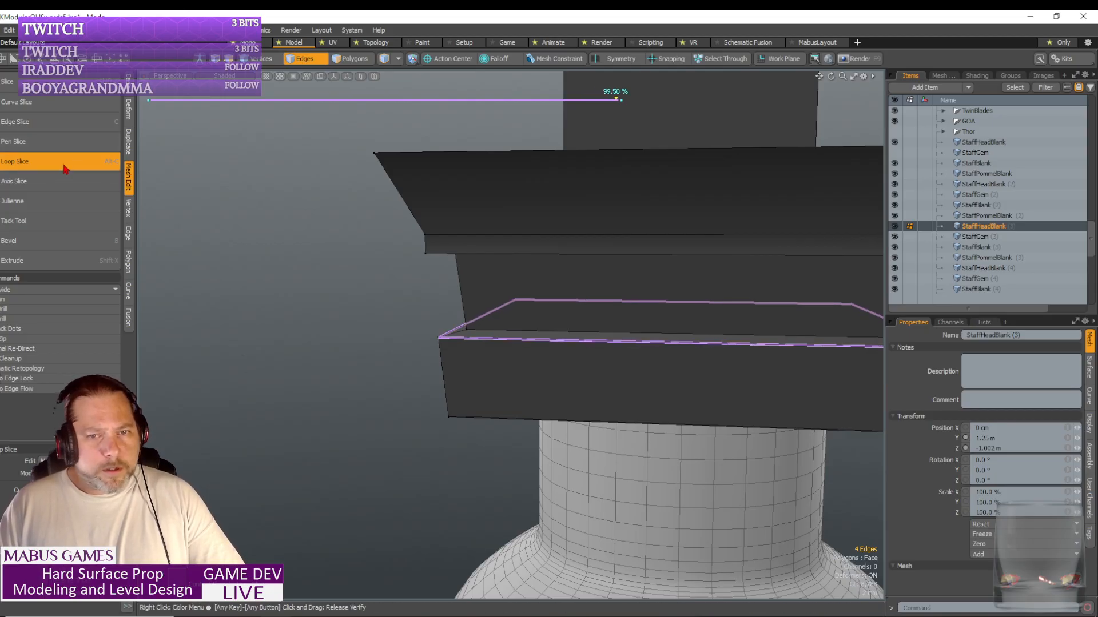
# - Loop Slice the flared rim's four corner edges with two loops, one at 90% and one close to the upper edge
pyautogui.click(399, 194)
pyautogui.hotkey('alt', 'l')
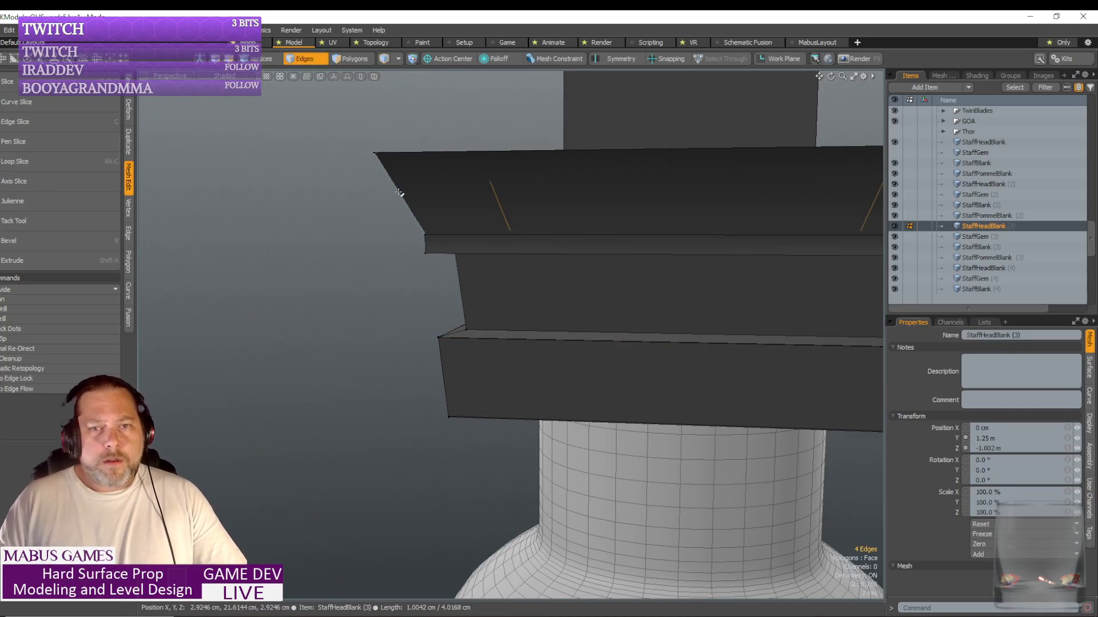
pyautogui.click(55, 162)
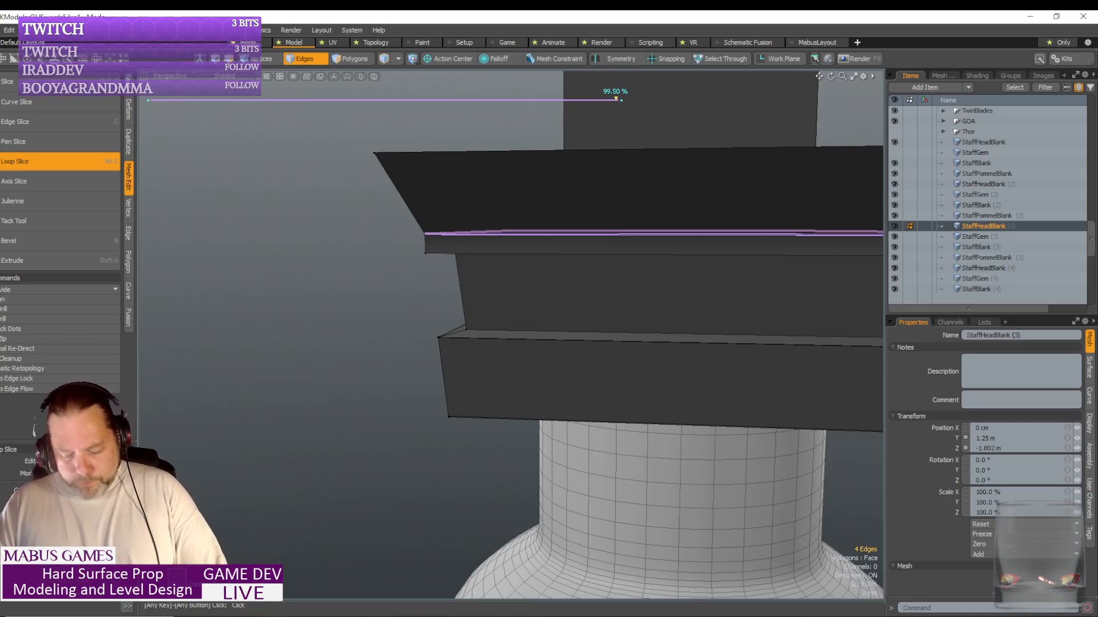
pyautogui.write('2')
pyautogui.press('Return')
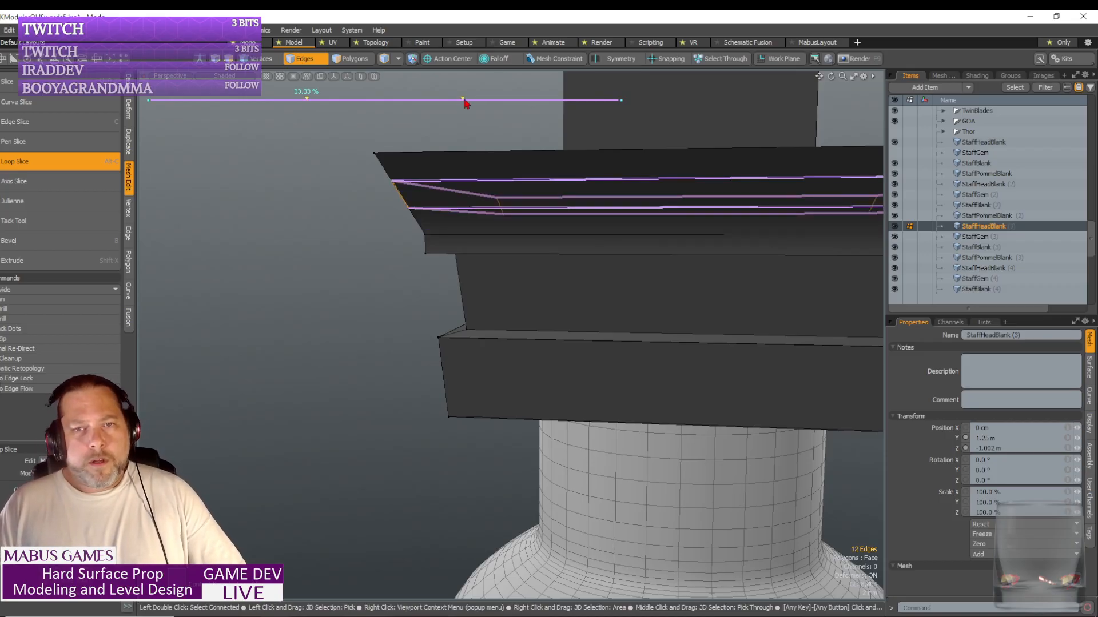
pyautogui.moveTo(464, 101); pyautogui.dragTo(571, 100)
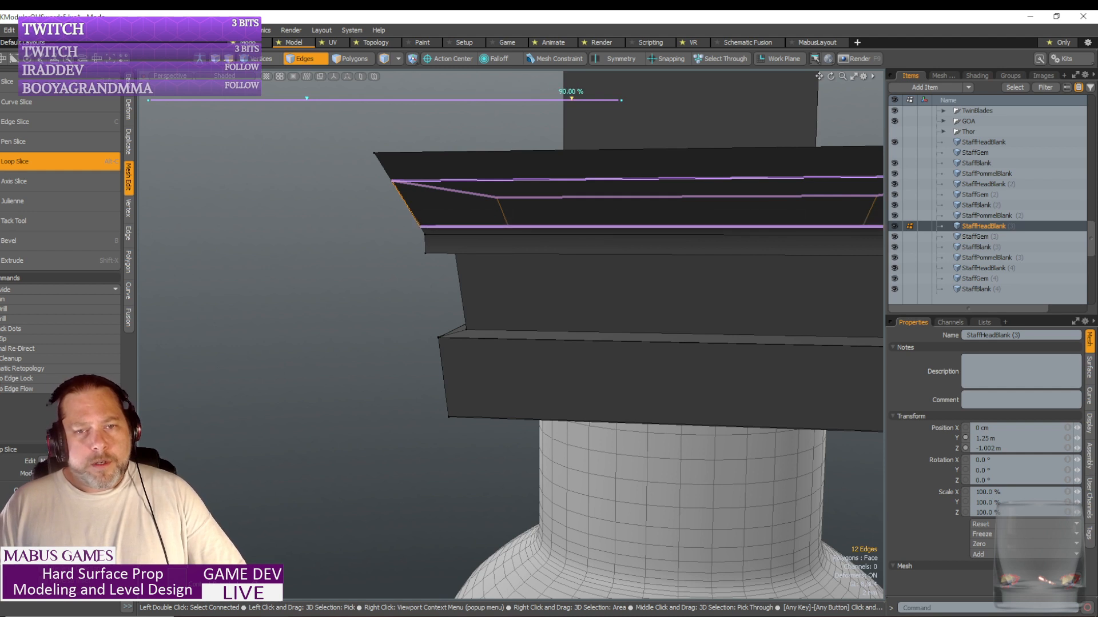
pyautogui.moveTo(308, 98); pyautogui.dragTo(153, 98)
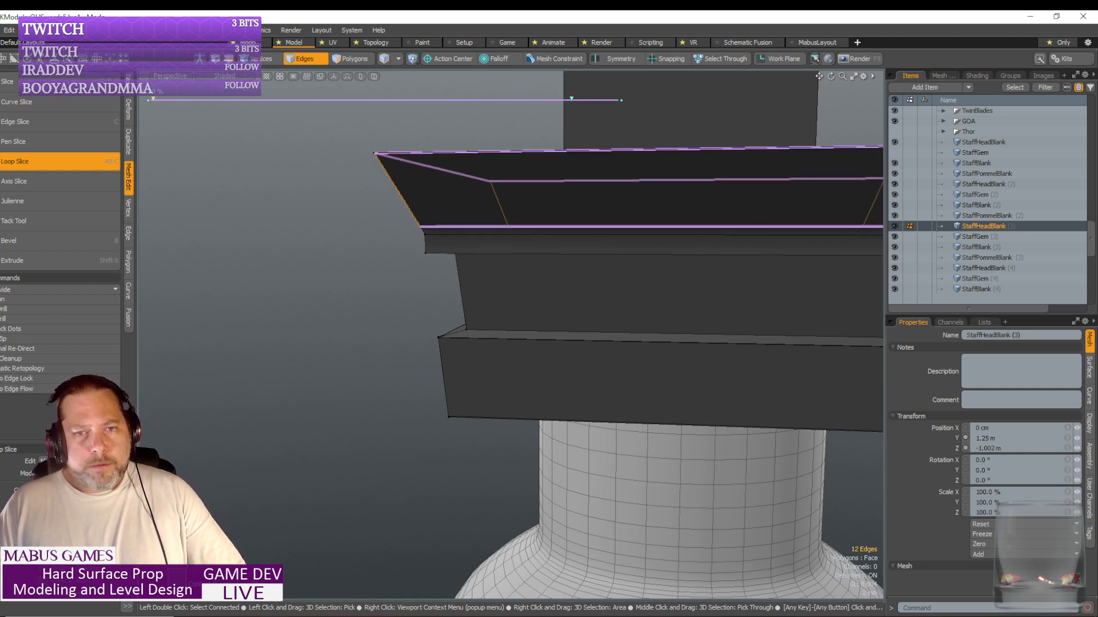
pyautogui.click(64, 165)
# - Loop Slice the post's four vertical edges with two loops, one at 4.5% near the top and one close to the base
pyautogui.keyDown('alt'); pyautogui.moveTo(495, 335); pyautogui.dragTo(486, 210); pyautogui.keyUp('alt')
pyautogui.click(486, 211)
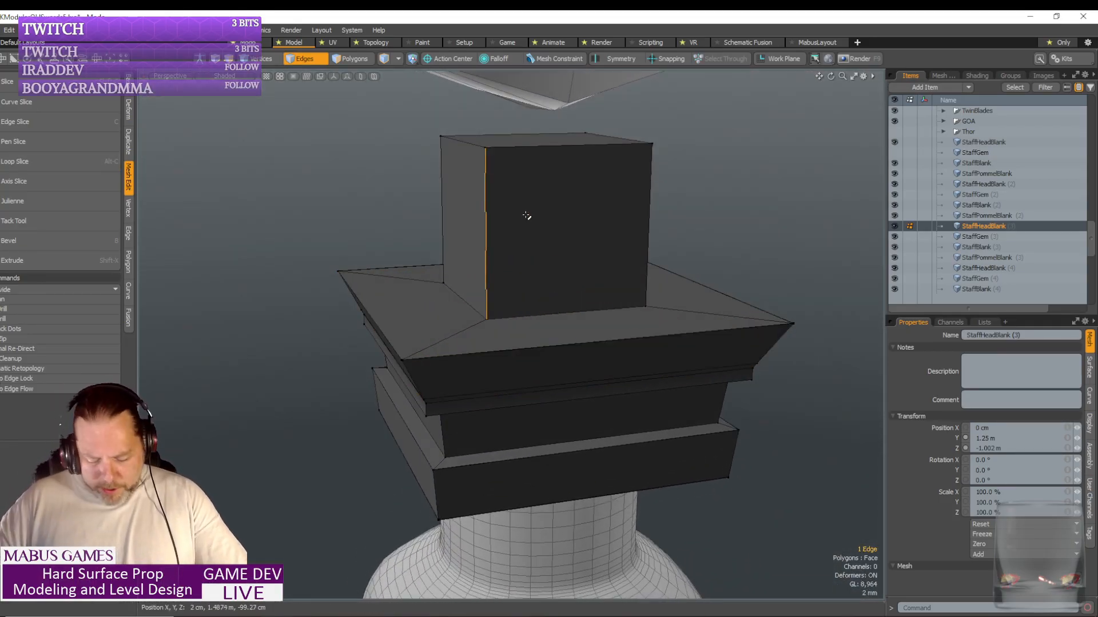
pyautogui.hotkey('alt', 'l')
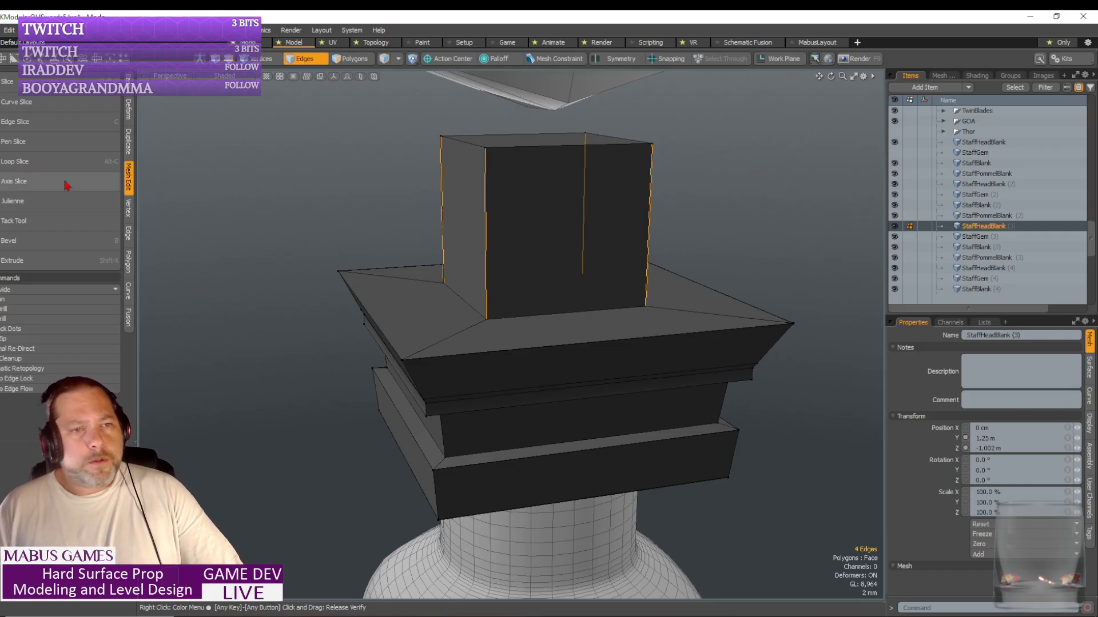
pyautogui.click(54, 163)
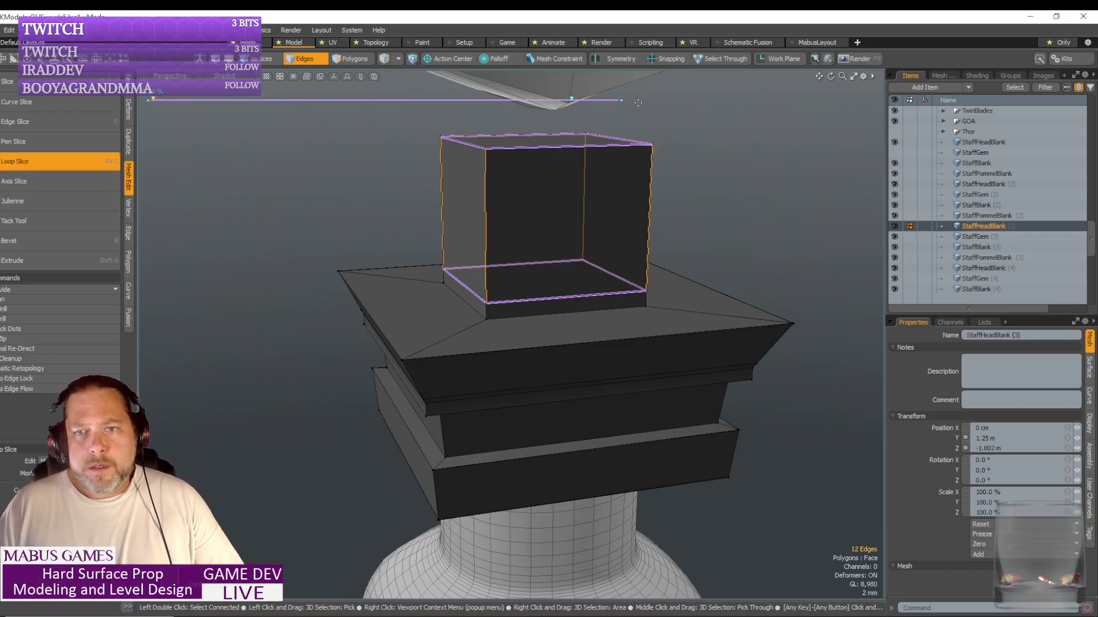
pyautogui.moveTo(573, 103); pyautogui.dragTo(595, 99)
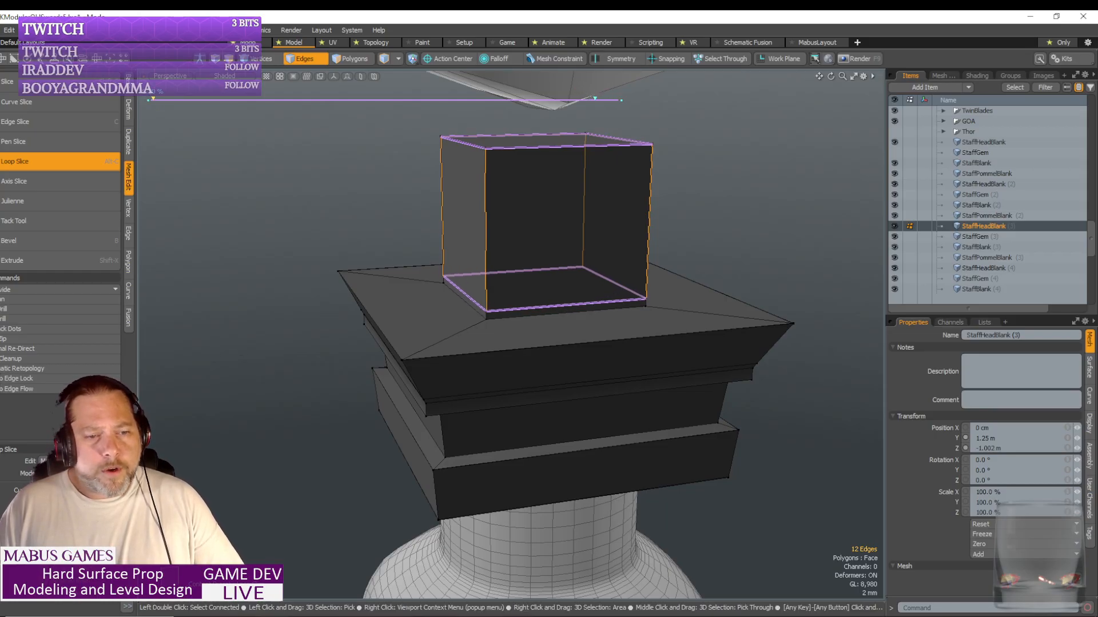
pyautogui.moveTo(152, 99); pyautogui.dragTo(175, 99)
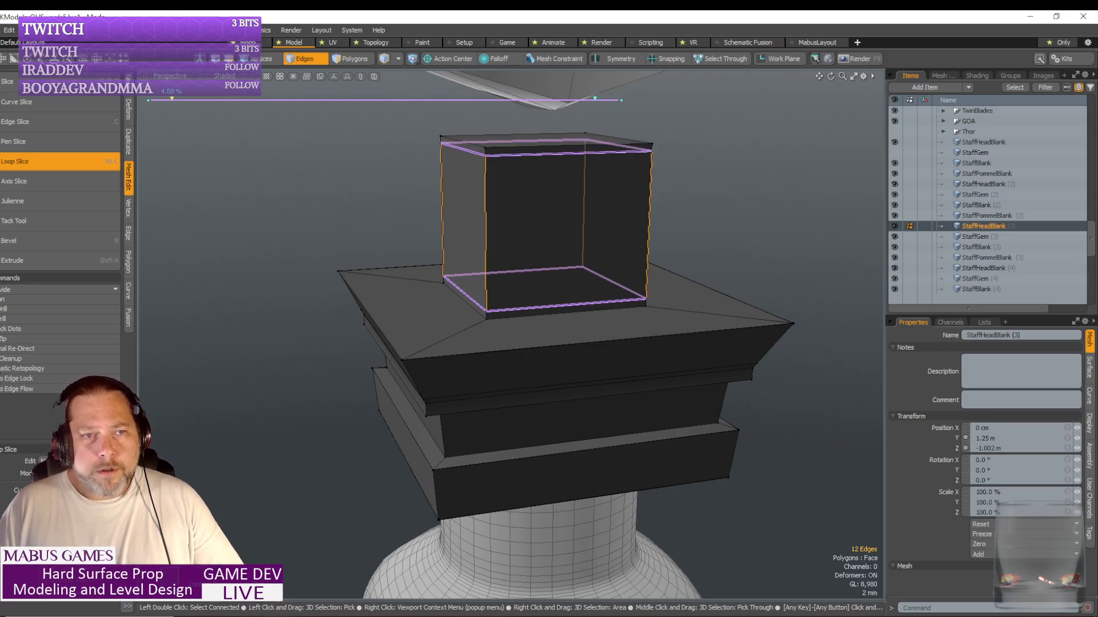
pyautogui.click(60, 163)
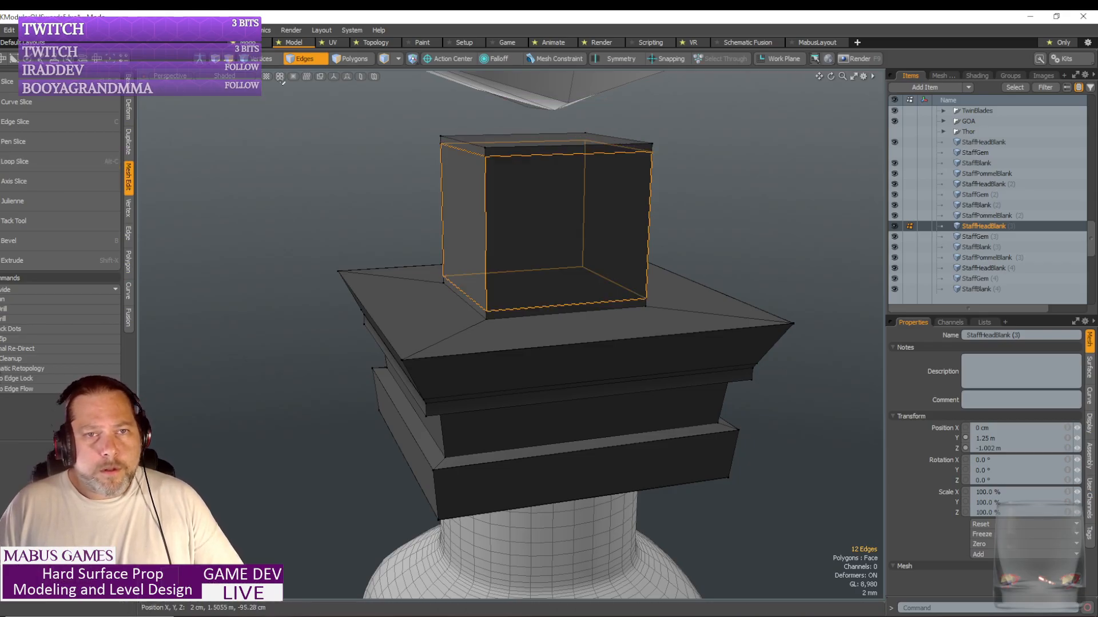
# - Subdivide the whole staff head mesh to smooth its blocky shape into a rounded form
pyautogui.click(305, 58)
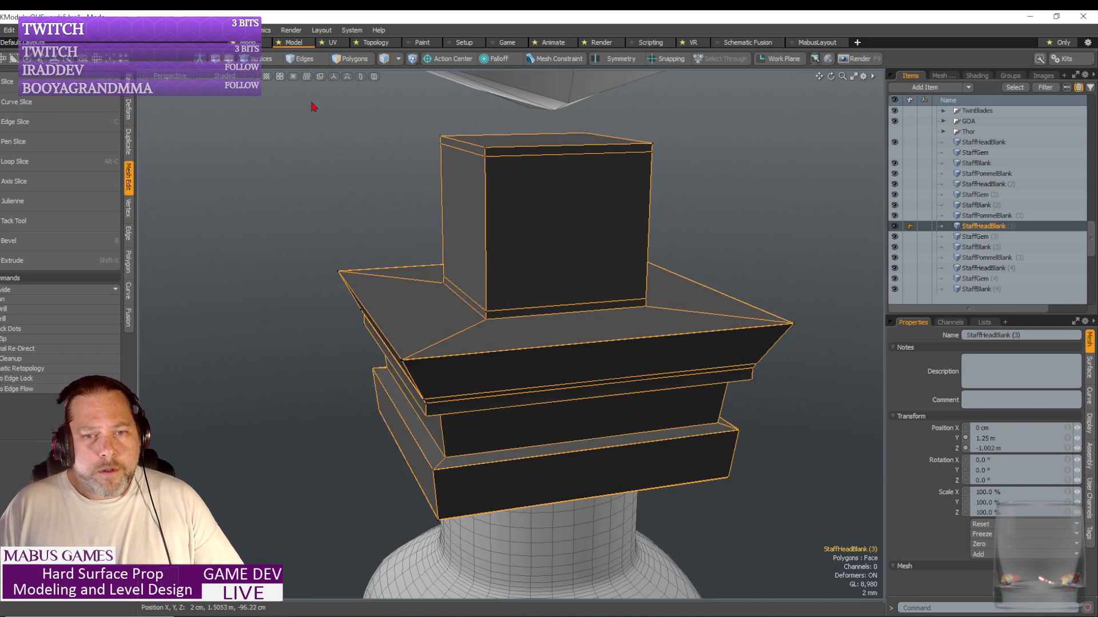
pyautogui.click(25, 290)
pyautogui.click(35, 302)
pyautogui.click(42, 306)
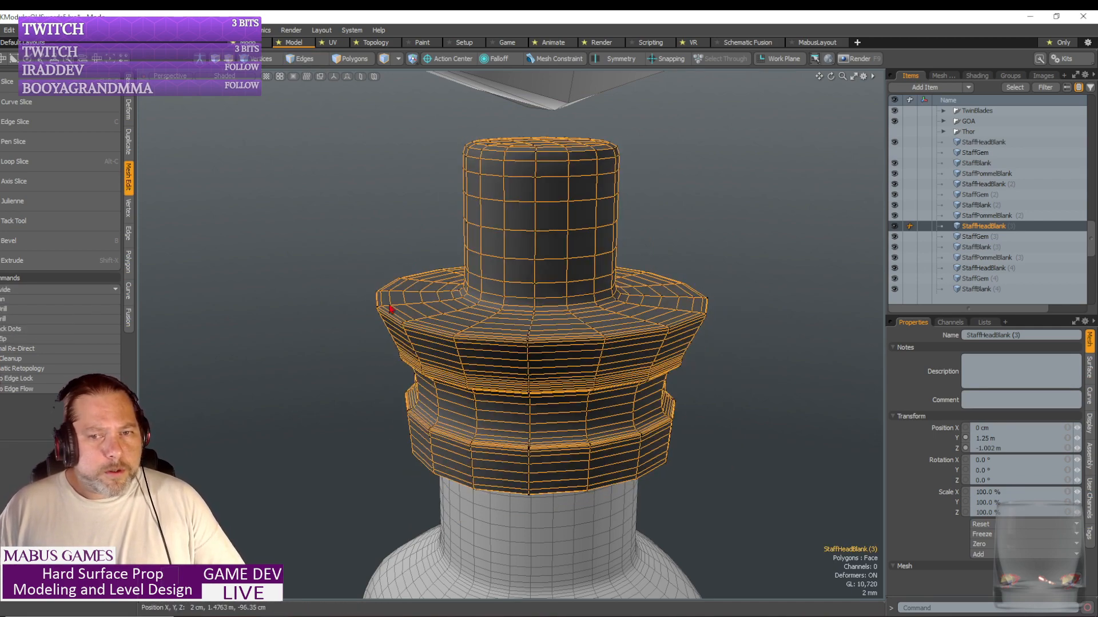
# - Examine the subdivided head from several angles and distances, alongside the frame below and the neighbouring staffs
pyautogui.scroll(-5, 633, 327)
pyautogui.keyDown('alt'); pyautogui.moveTo(631, 322); pyautogui.dragTo(631, 322); pyautogui.keyUp('alt')
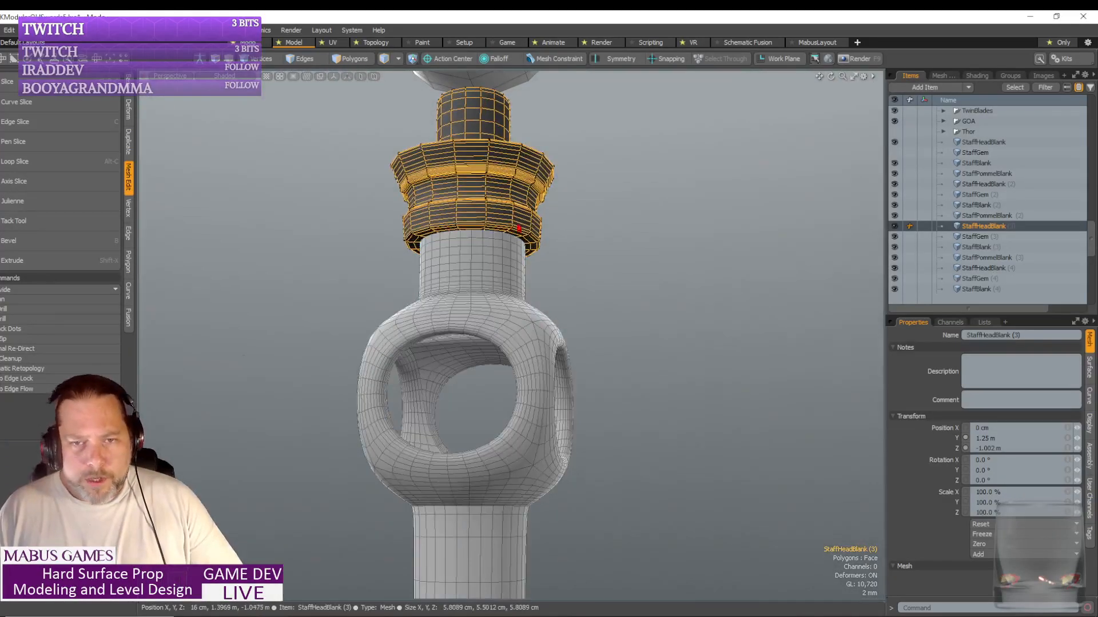
pyautogui.keyDown('alt'); pyautogui.moveTo(457, 276); pyautogui.dragTo(482, 169); pyautogui.keyUp('alt')
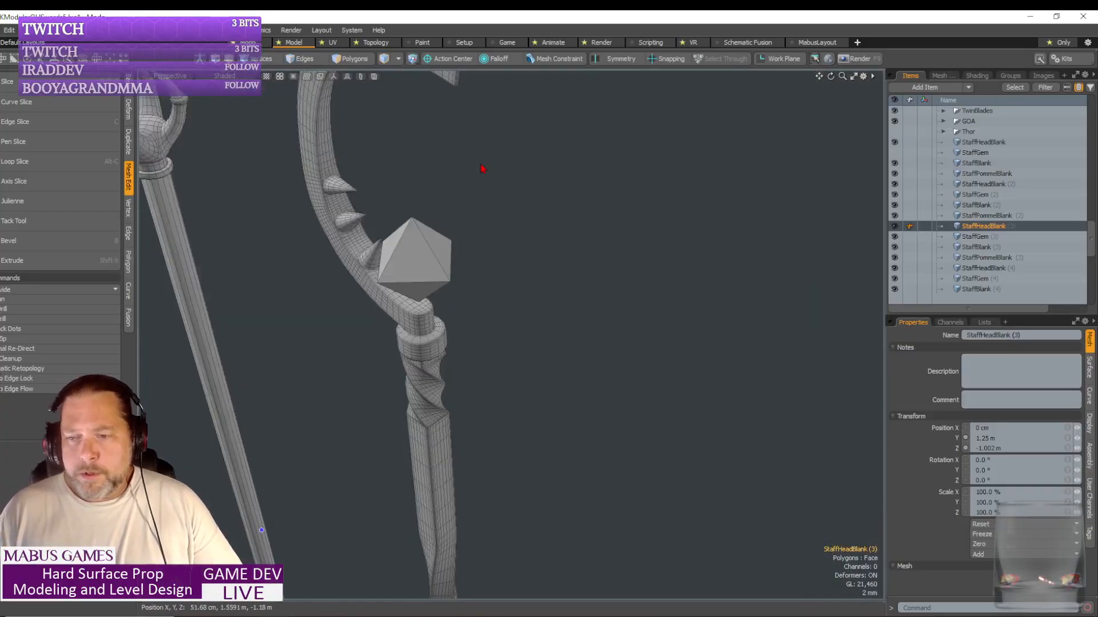
pyautogui.hotkey('shift', 'a')
pyautogui.keyDown('alt'); pyautogui.moveTo(607, 198); pyautogui.dragTo(429, 215); pyautogui.keyUp('alt')
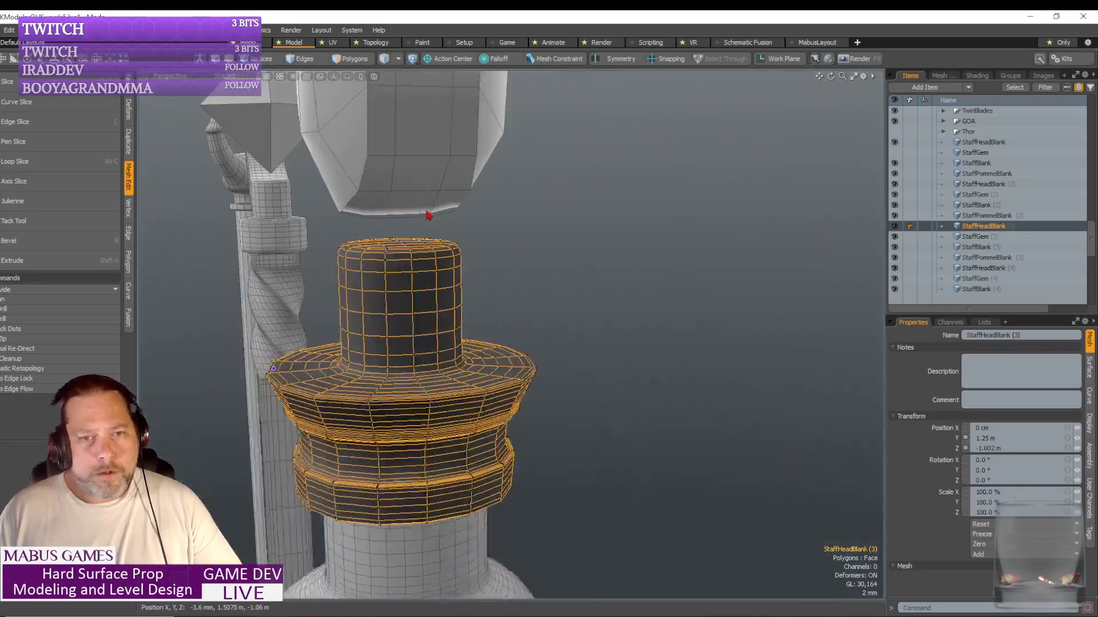
pyautogui.scroll(5, 429, 215)
pyautogui.hotkey('shift', 'a')
pyautogui.scroll(-6, 428, 215)
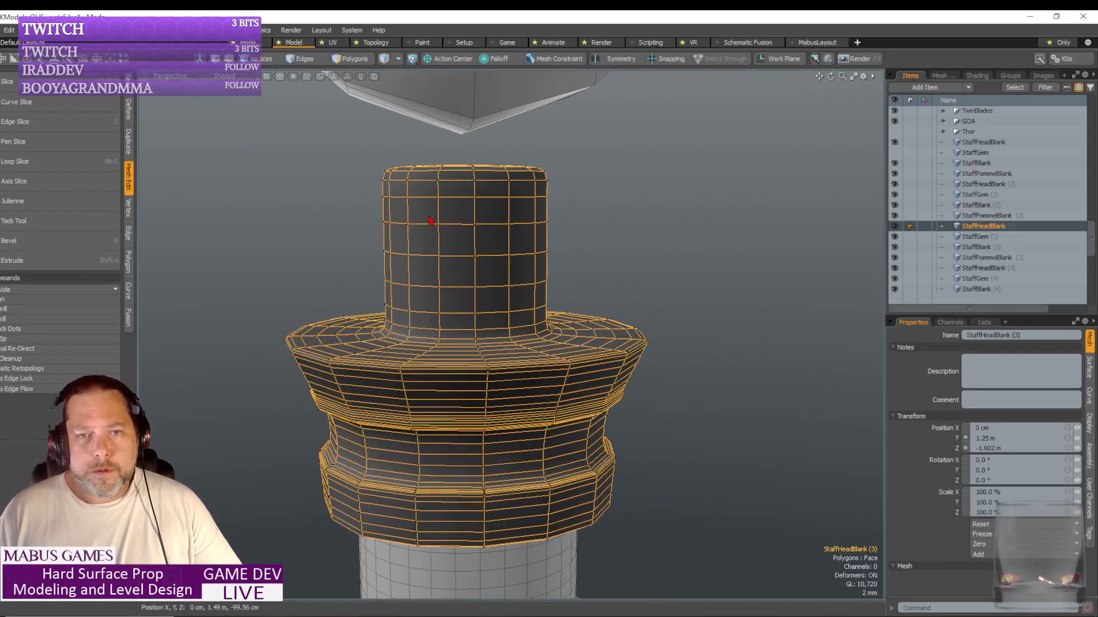
# - Add a cylinder primitive to the scene as a new mesh item
pyautogui.keyDown('alt'); pyautogui.moveTo(489, 271); pyautogui.dragTo(693, 317); pyautogui.keyUp('alt')
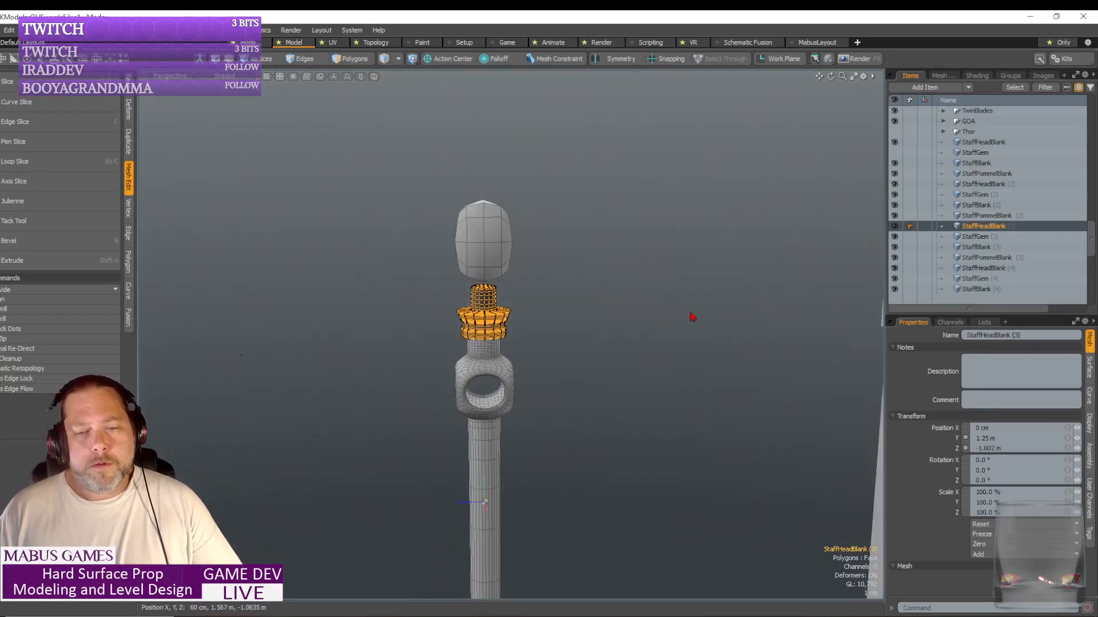
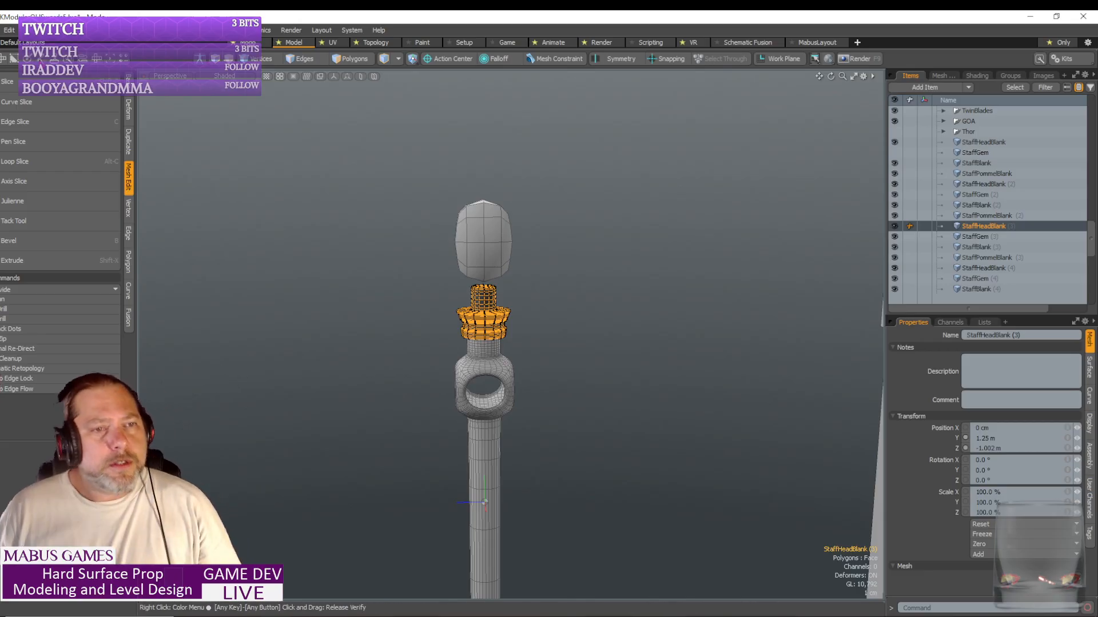
pyautogui.scroll(-1, 619, 299)
pyautogui.scroll(-5, 619, 298)
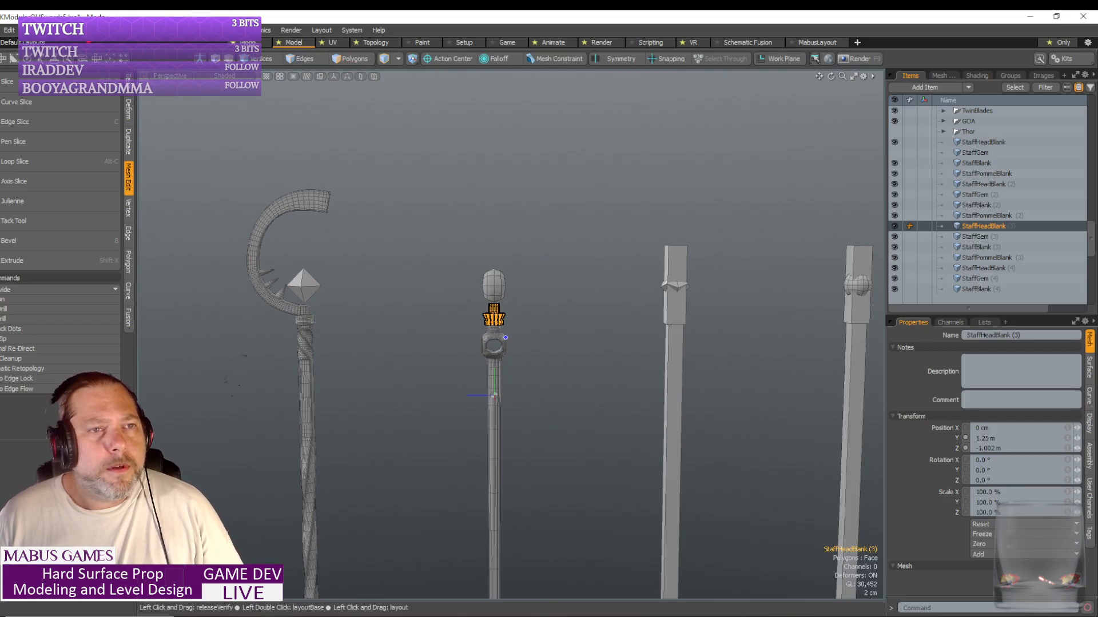
pyautogui.click(81, 29)
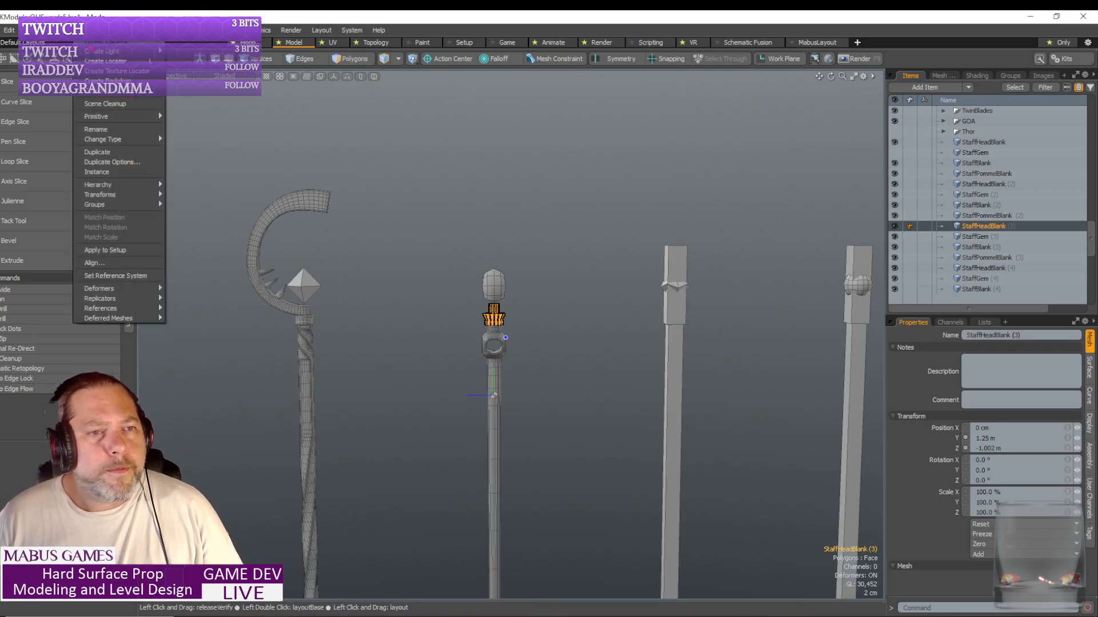
pyautogui.moveTo(106, 118)
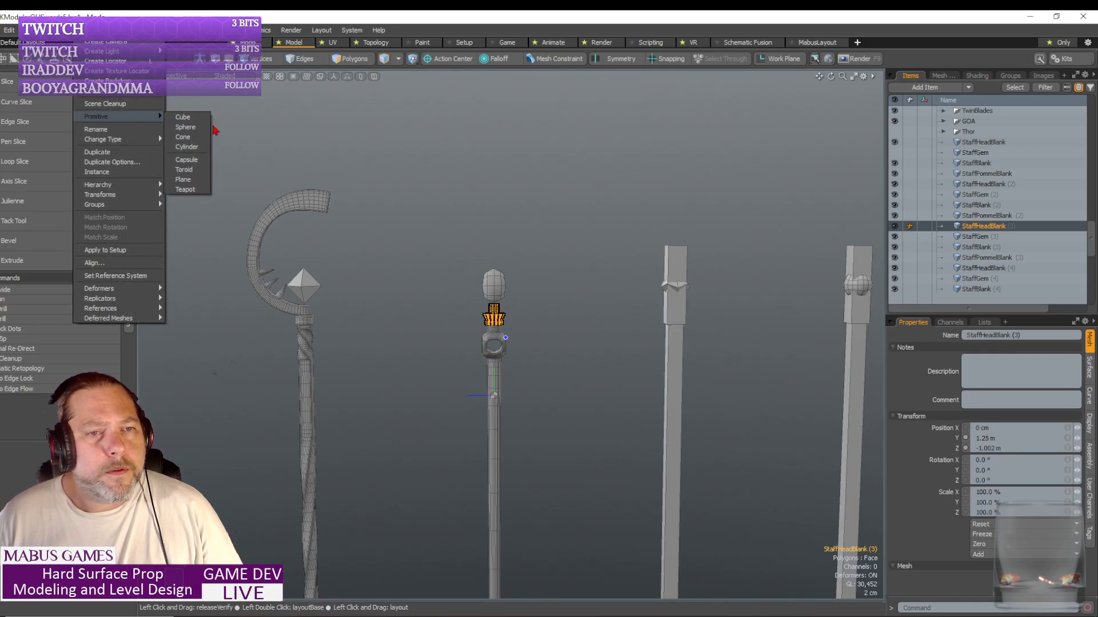
pyautogui.click(188, 148)
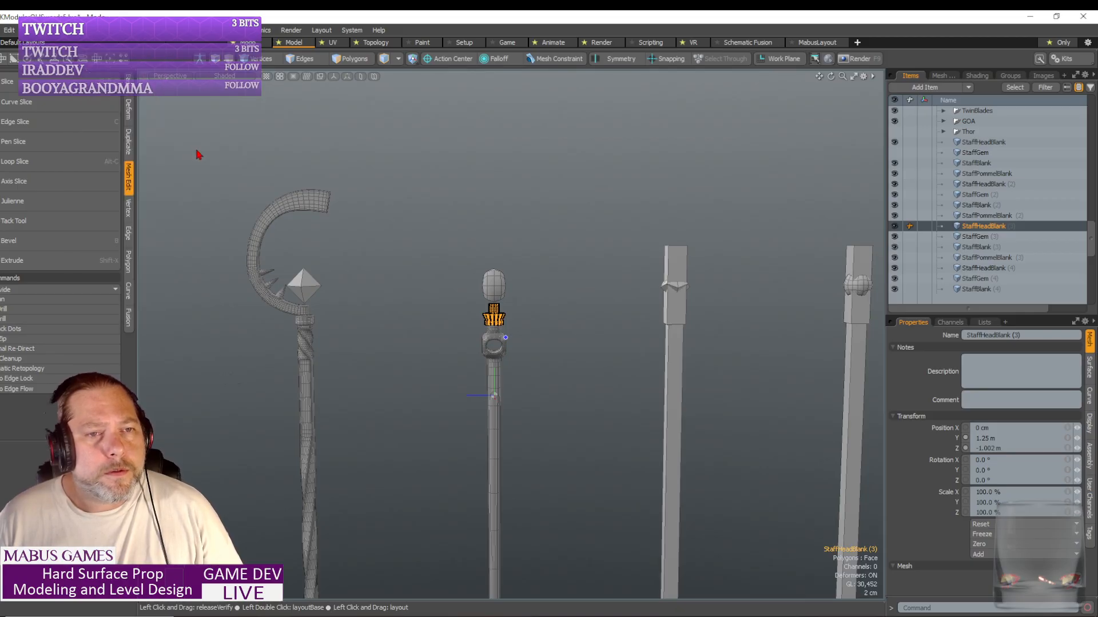
# - Try to line the cylinder up with the third staff by setting its Z position to -1.002 cm
pyautogui.scroll(-5, 385, 382)
pyautogui.keyDown('alt'); pyautogui.moveTo(385, 381); pyautogui.dragTo(455, 335); pyautogui.keyUp('alt')
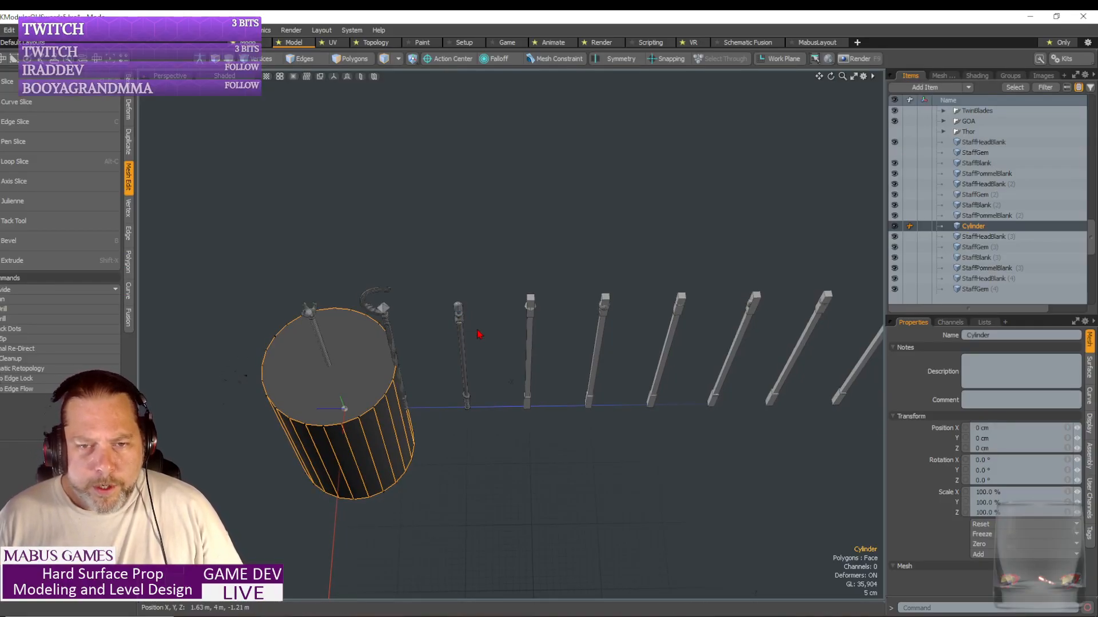
pyautogui.click(457, 312)
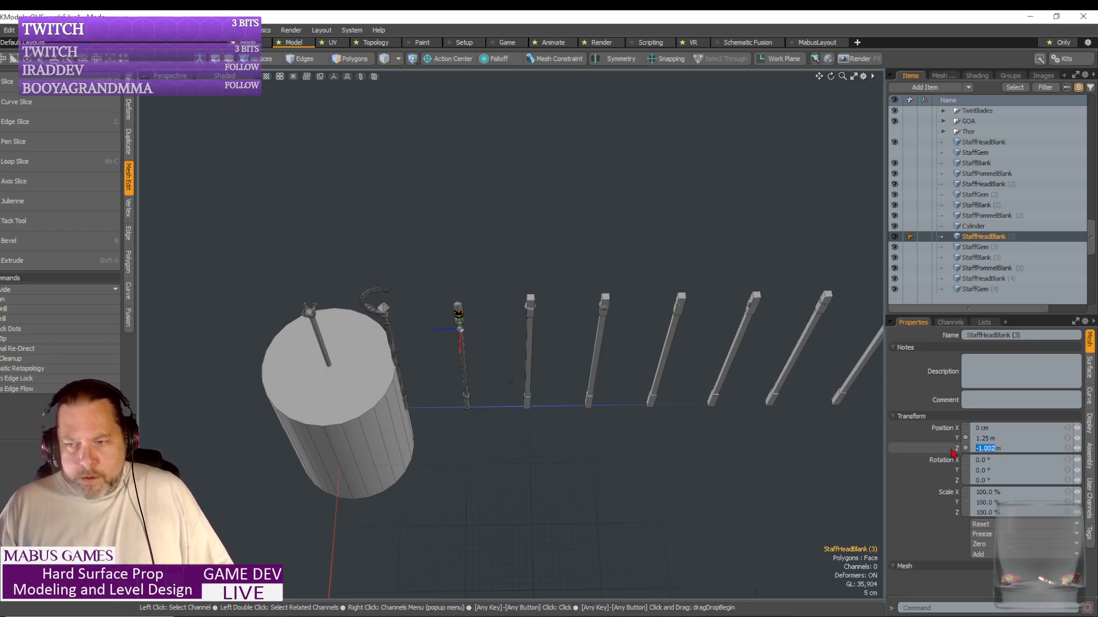
pyautogui.click(339, 436)
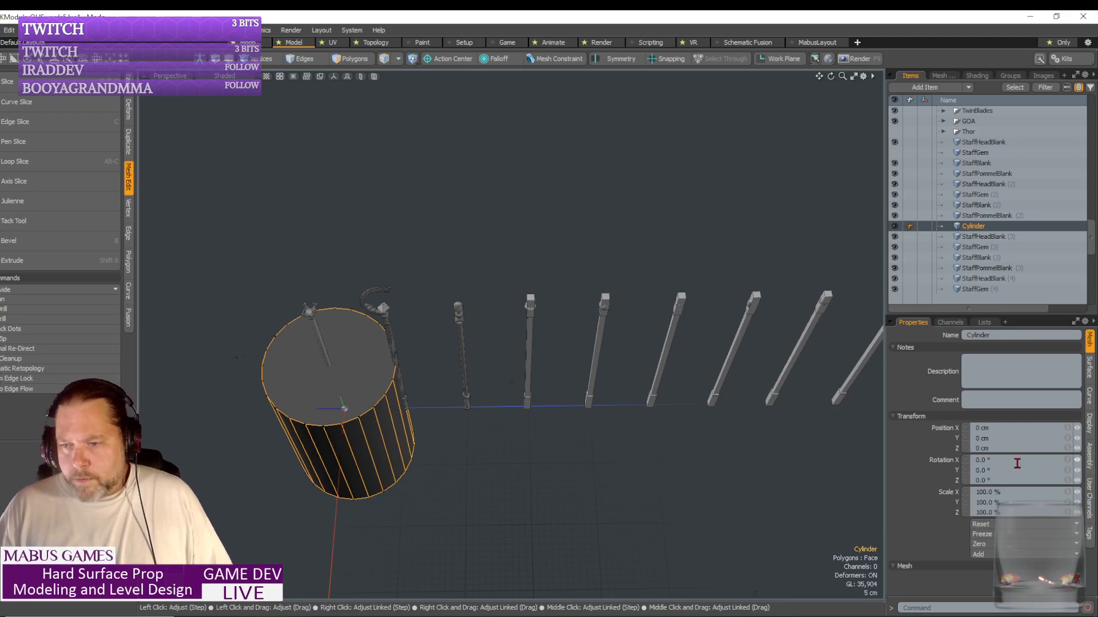
pyautogui.click(981, 448)
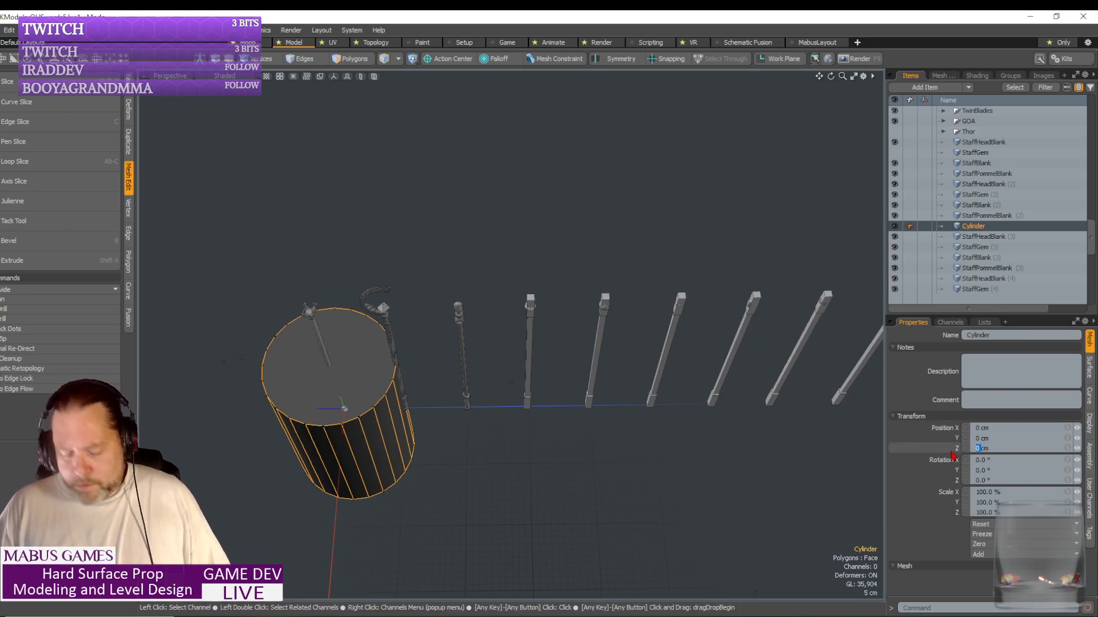
pyautogui.write('-1.002')
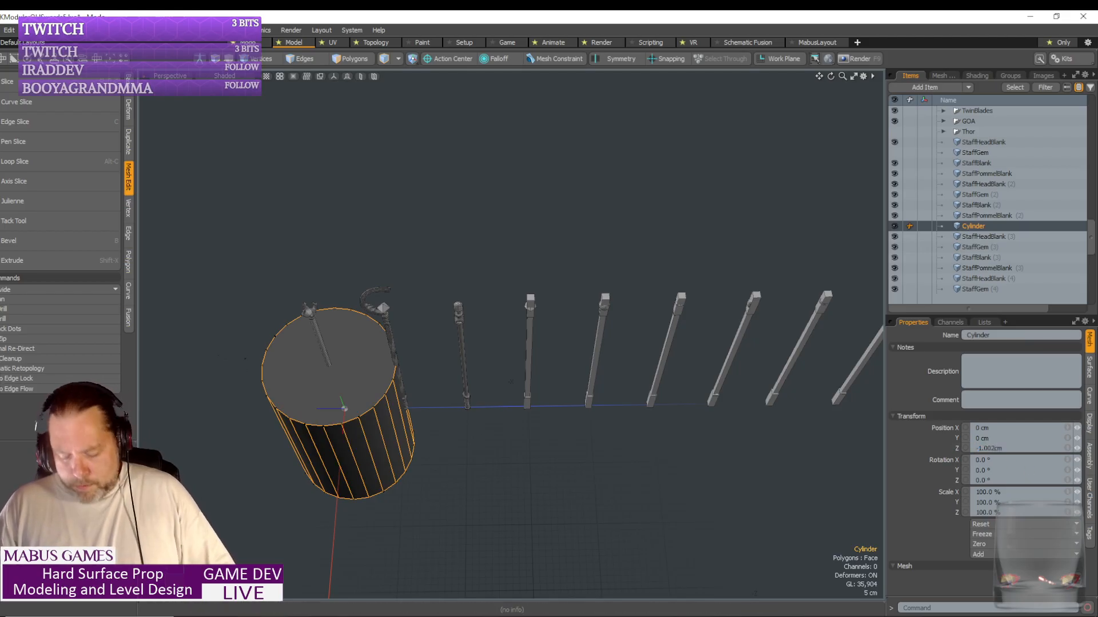
pyautogui.press('Return')
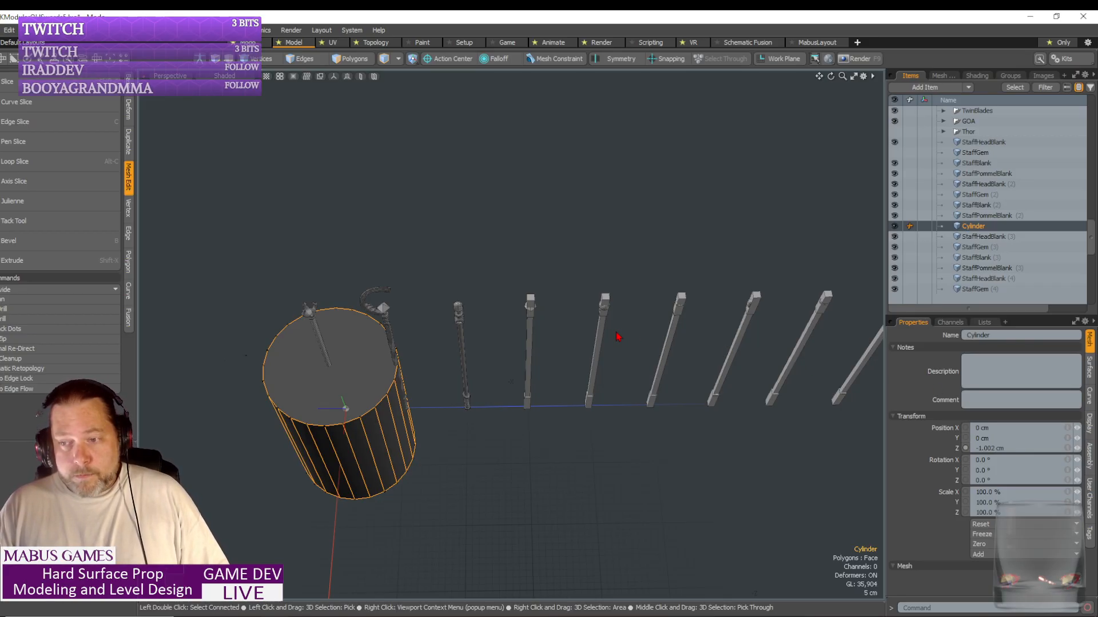
# - Match the cylinder's Z position to the third staff's head by setting it to -1.002 m
pyautogui.click(459, 314)
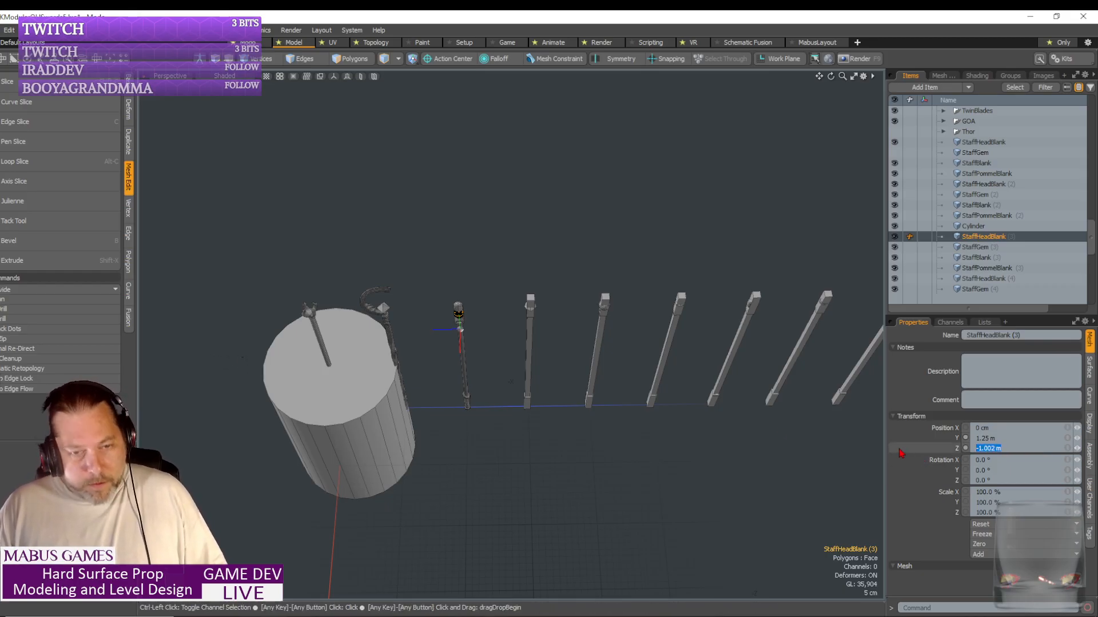
pyautogui.click(343, 434)
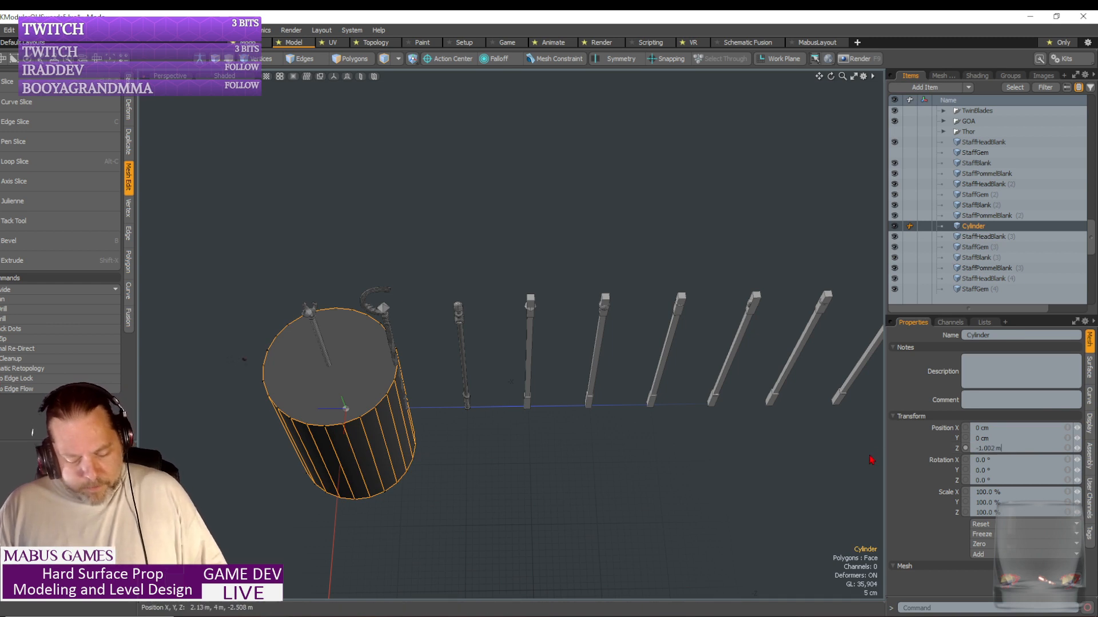
pyautogui.press('Return')
# - Select all the cylinder's vertices and scale them along the Y axis to flatten it into a thin disc
pyautogui.scroll(5, 657, 341)
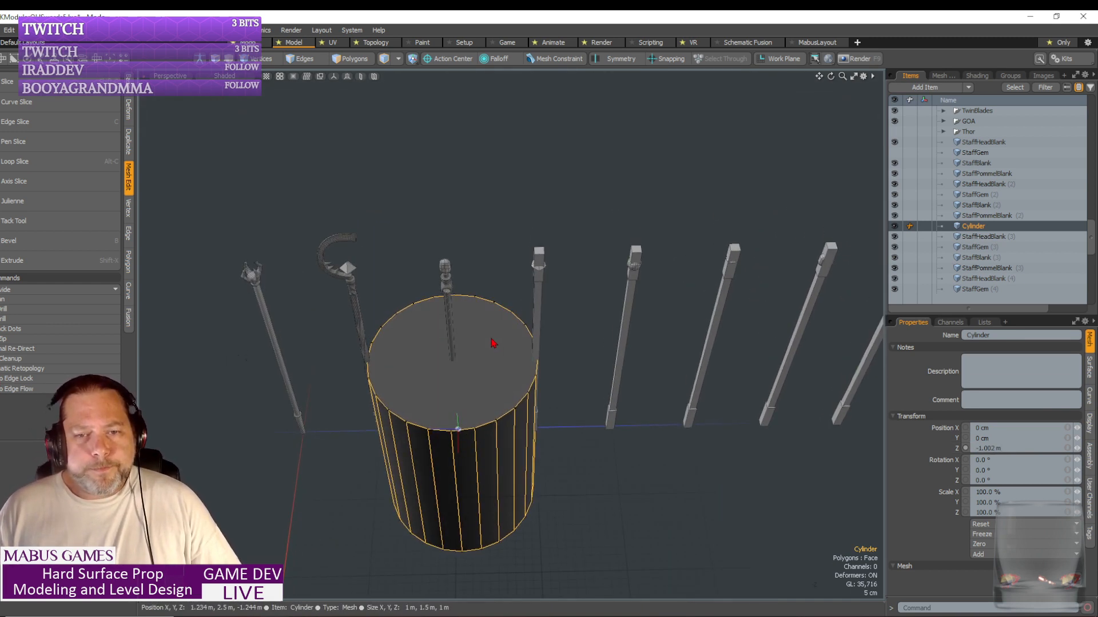
pyautogui.scroll(1, 493, 343)
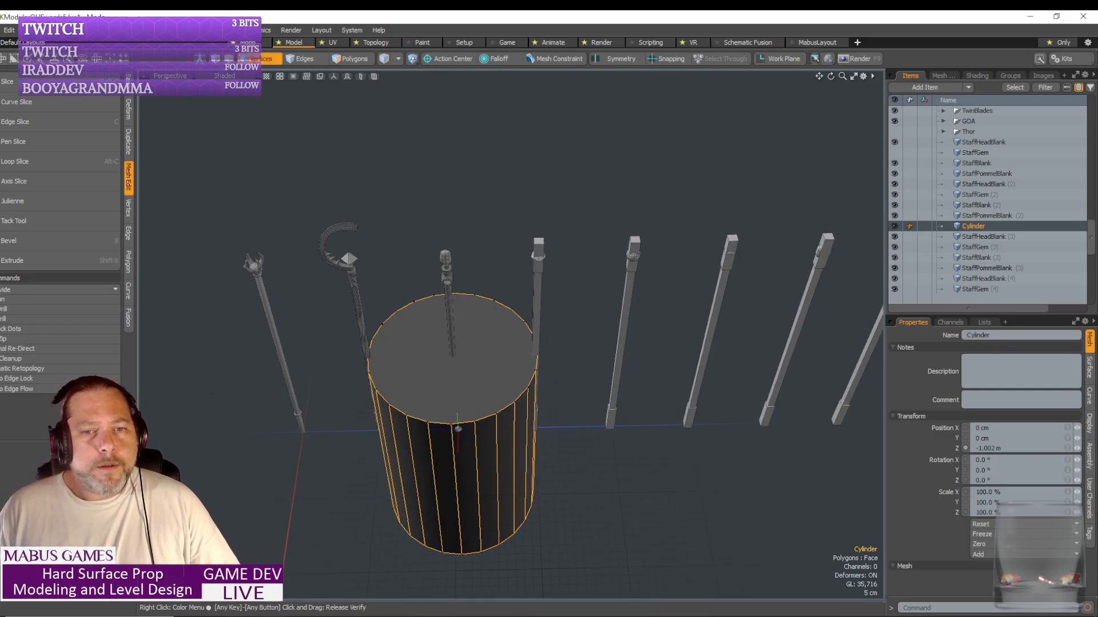
pyautogui.moveTo(266, 198); pyautogui.dragTo(623, 596, button='middle')
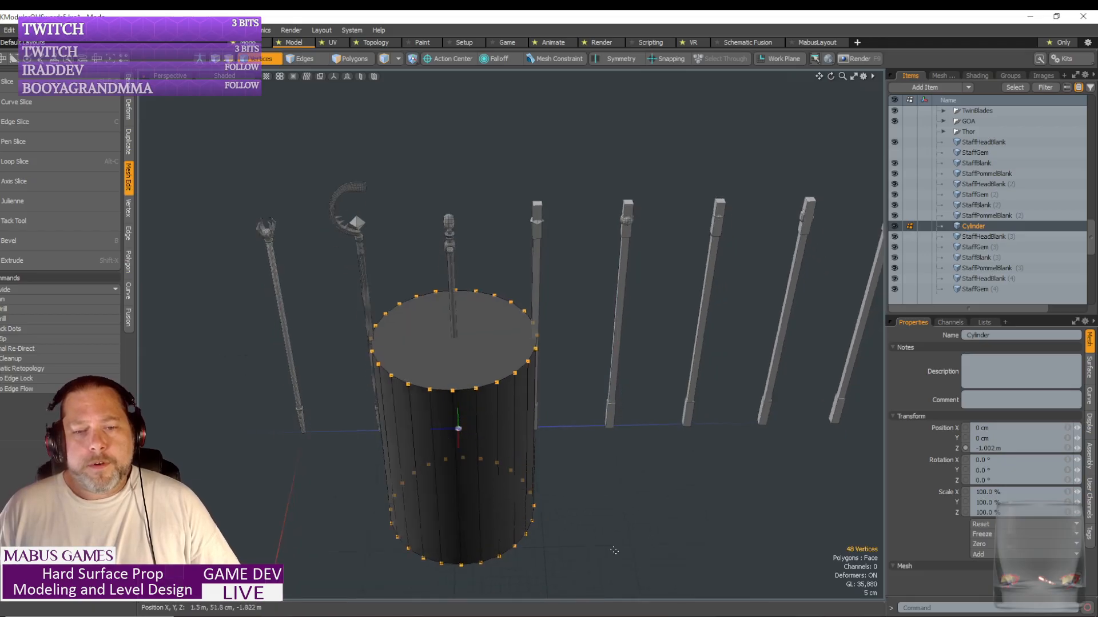
pyautogui.keyDown('alt'); pyautogui.moveTo(615, 551); pyautogui.dragTo(560, 507); pyautogui.keyUp('alt')
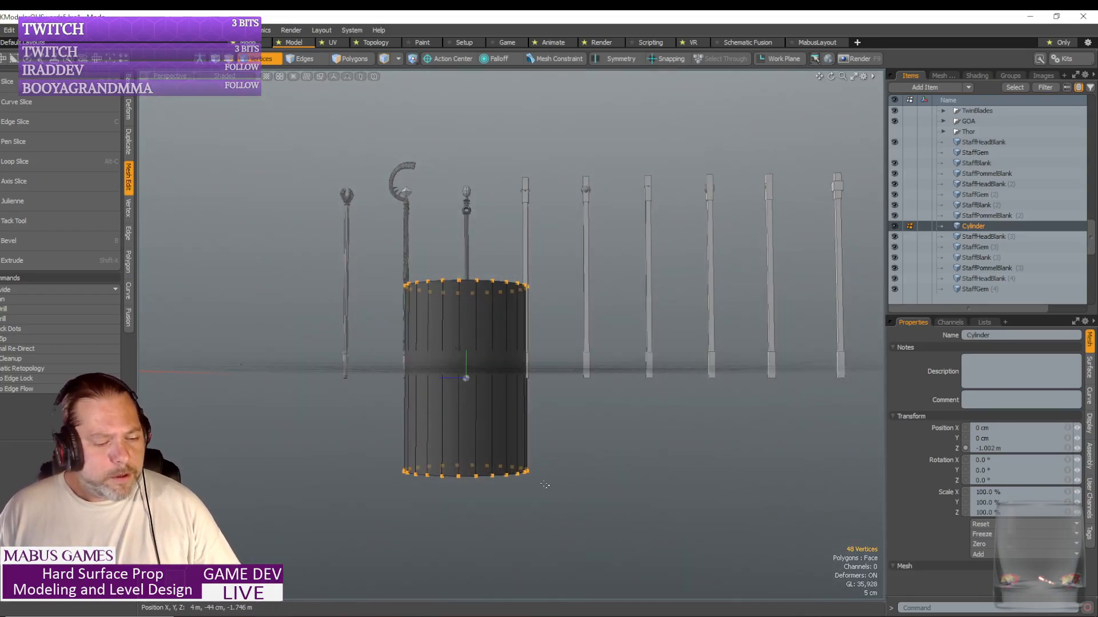
pyautogui.press('r')
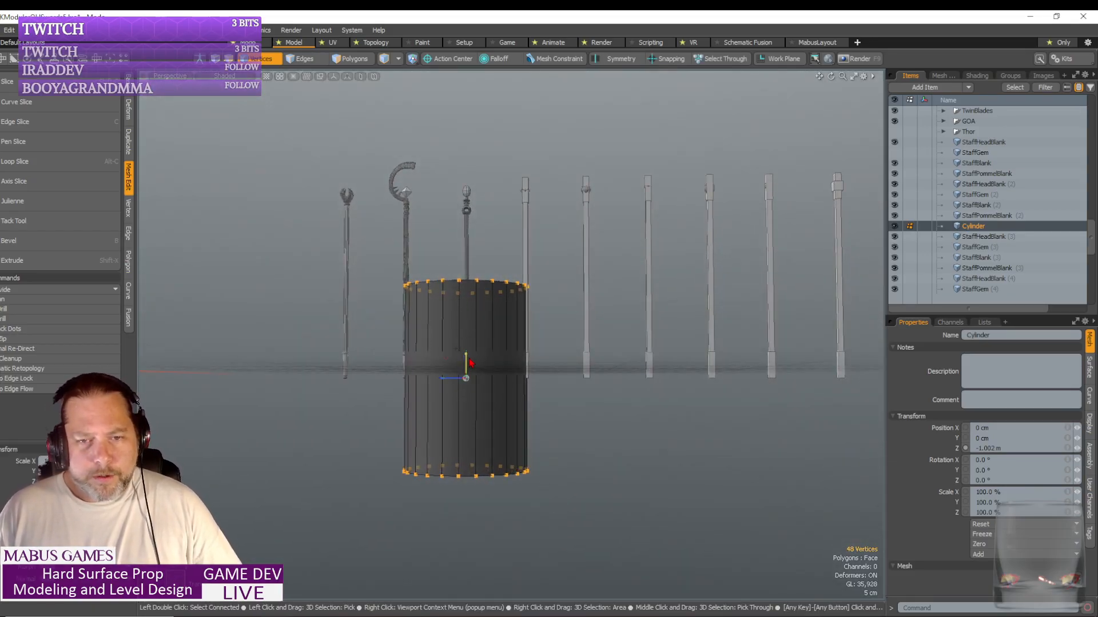
pyautogui.moveTo(469, 359); pyautogui.dragTo(469, 360)
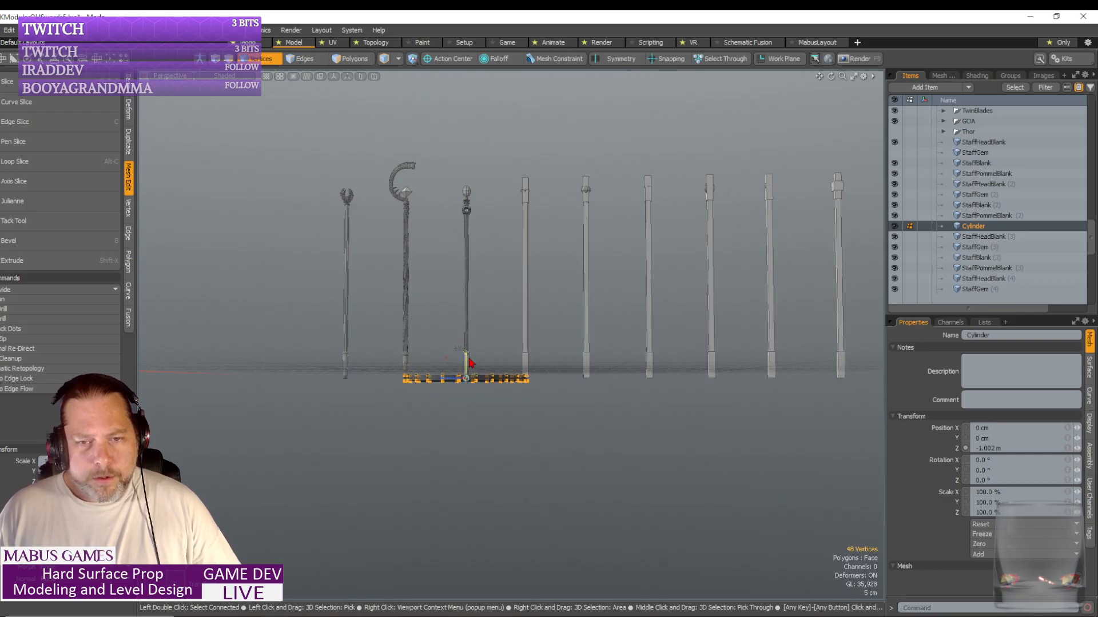
pyautogui.scroll(10, 469, 360)
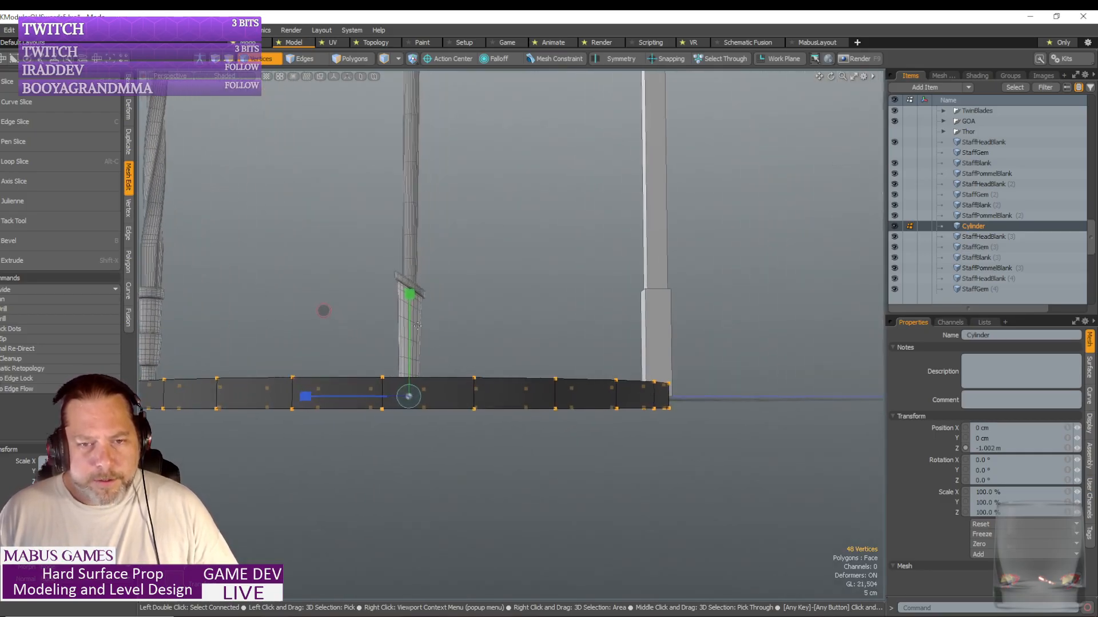
pyautogui.moveTo(411, 293); pyautogui.dragTo(412, 296)
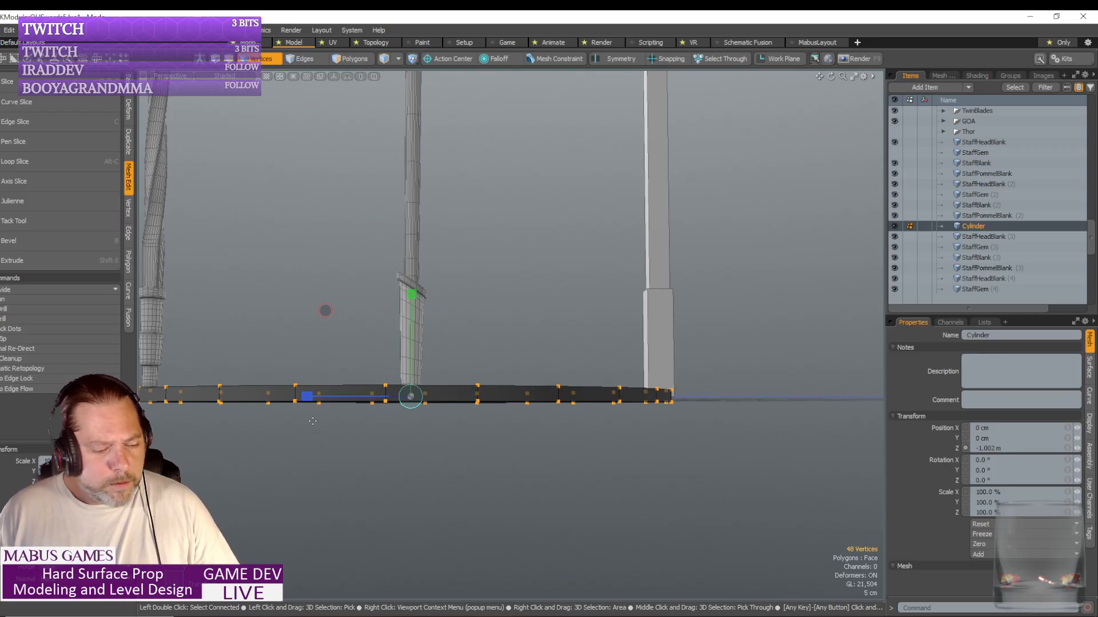
pyautogui.keyDown('alt'); pyautogui.moveTo(322, 416); pyautogui.dragTo(325, 413); pyautogui.keyUp('alt')
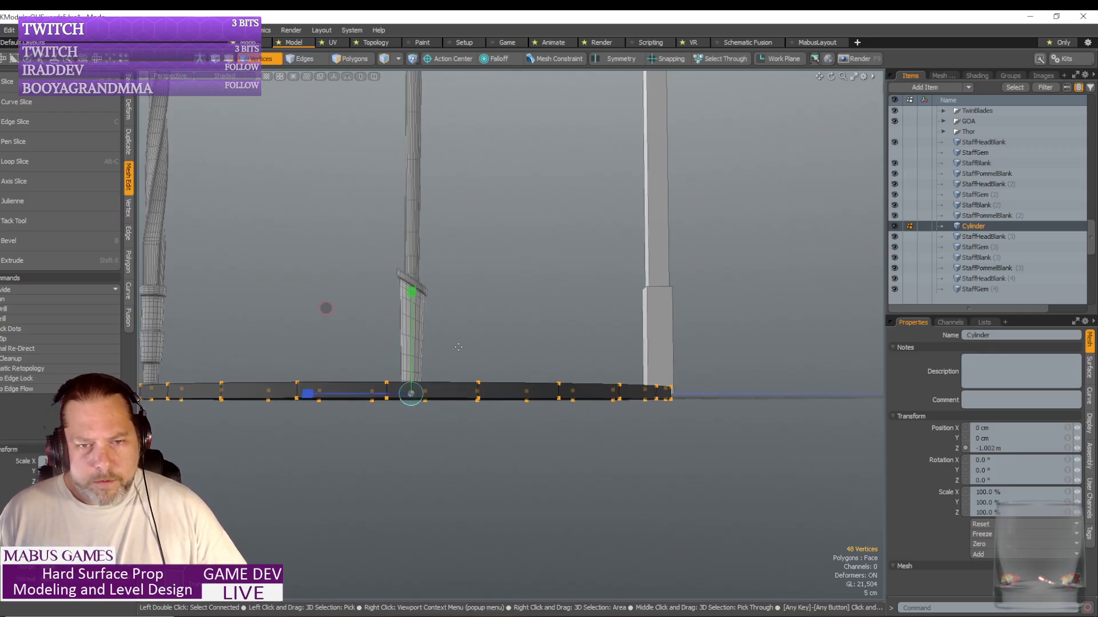
pyautogui.moveTo(411, 293); pyautogui.dragTo(444, 365)
pyautogui.press('space')
# - Scale the disc down uniformly to about 14.5 cm in diameter around the foot of the third staff
pyautogui.scroll(-5, 445, 290)
pyautogui.scroll(3, 445, 290)
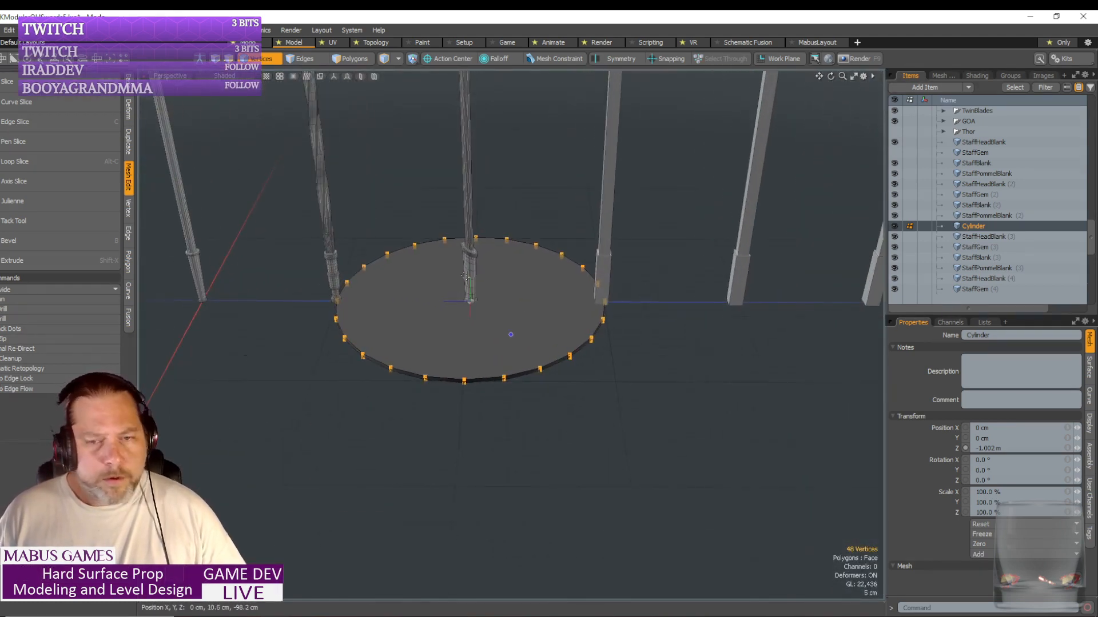
pyautogui.press('r')
pyautogui.moveTo(421, 327)
pyautogui.mouseDown()
pyautogui.moveTo(367, 328)
pyautogui.moveTo(426, 327)
pyautogui.mouseUp()
pyautogui.scroll(6, 426, 327)
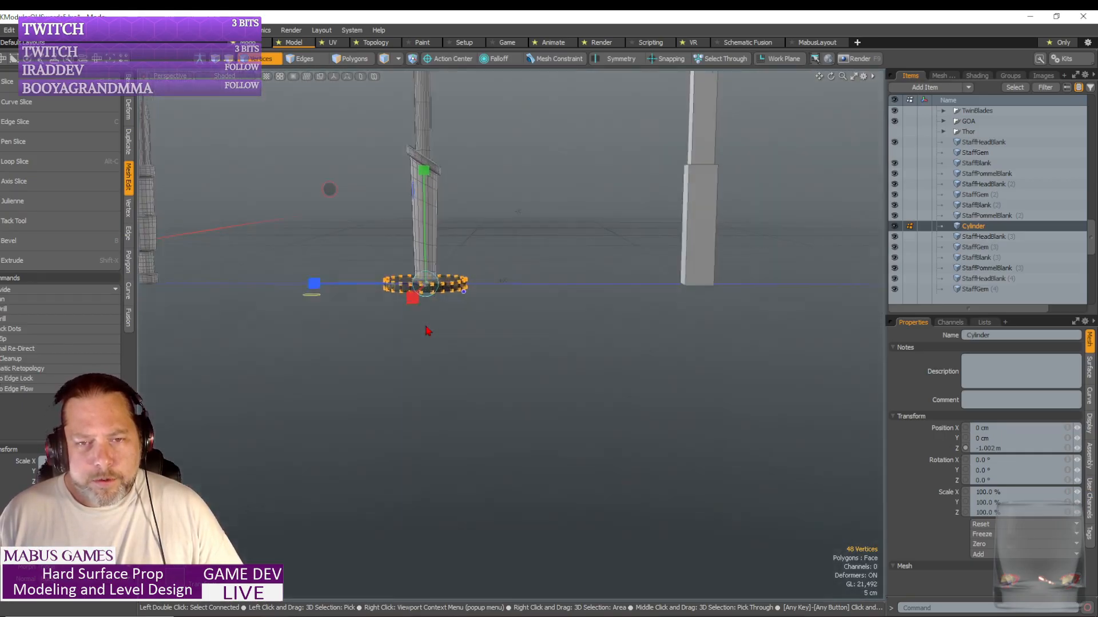
# - Rotate the disc about the Z axis so that it stands upright, facing along the X axis
pyautogui.scroll(-5, 426, 326)
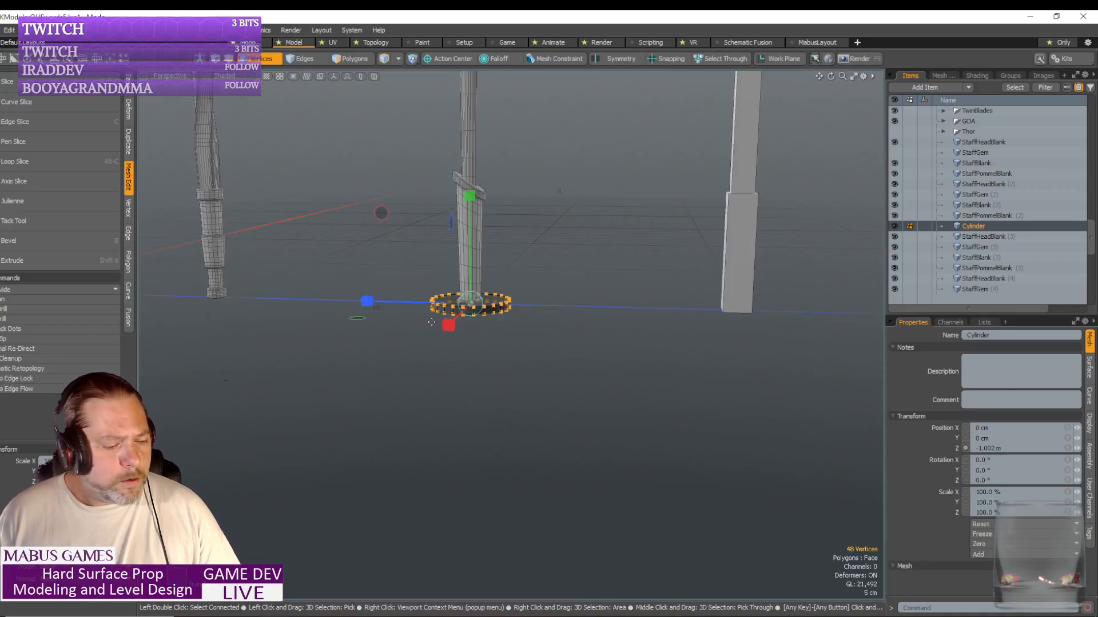
pyautogui.press('e')
pyautogui.moveTo(457, 224); pyautogui.dragTo(449, 416)
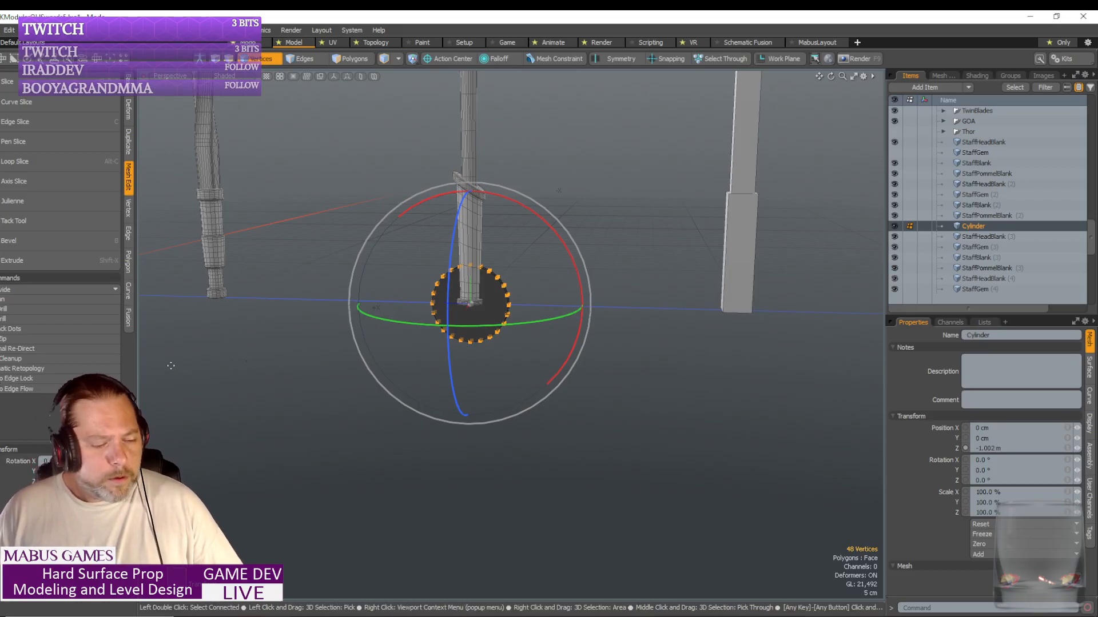
pyautogui.press('r')
# - Bevel both round faces of the disc with a narrow inset and delete them, opening the disc into a ring
pyautogui.keyDown('alt'); pyautogui.moveTo(171, 365); pyautogui.dragTo(223, 357); pyautogui.keyUp('alt')
pyautogui.press('3')
pyautogui.click(439, 293)
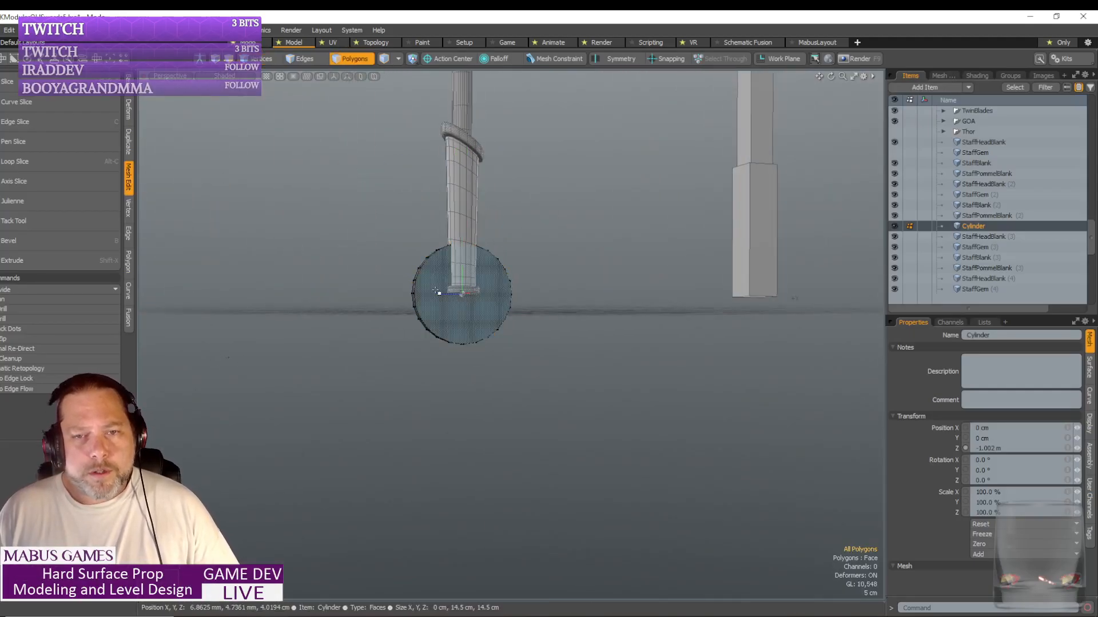
pyautogui.keyDown('alt'); pyautogui.moveTo(439, 293); pyautogui.dragTo(458, 292); pyautogui.keyUp('alt')
pyautogui.keyDown('shift'); pyautogui.click(437, 311); pyautogui.keyUp('shift')
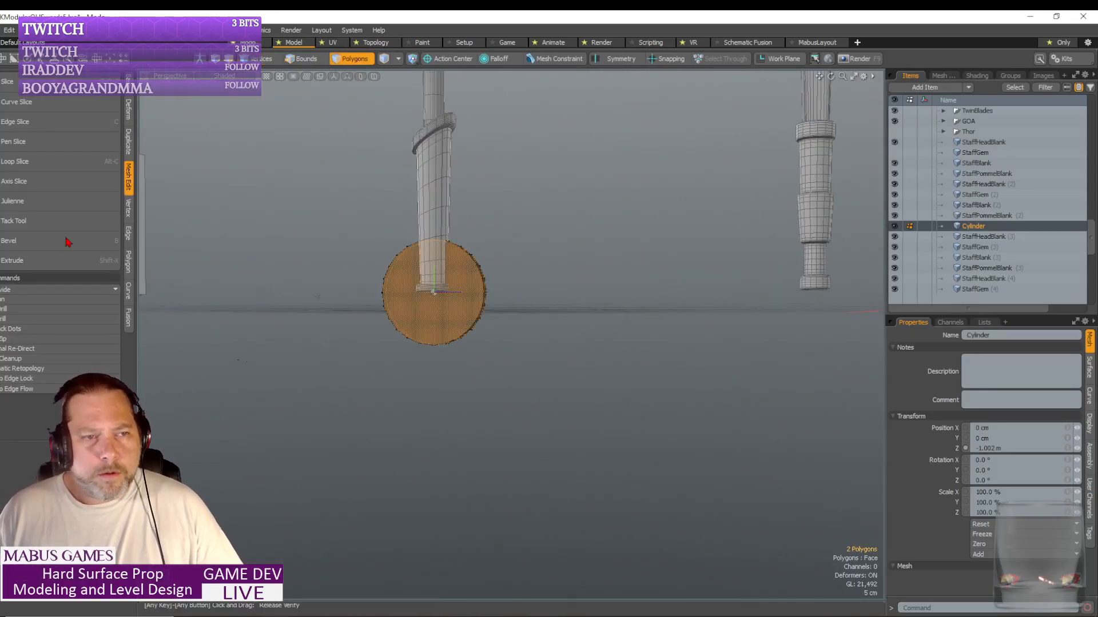
pyautogui.click(31, 241)
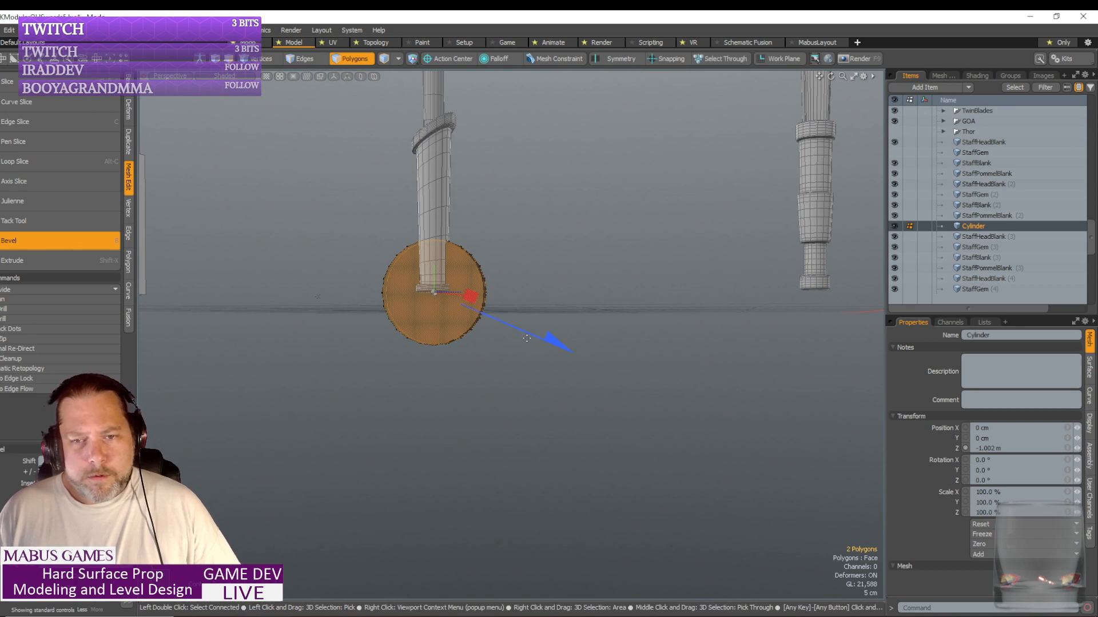
pyautogui.moveTo(571, 352); pyautogui.dragTo(455, 295)
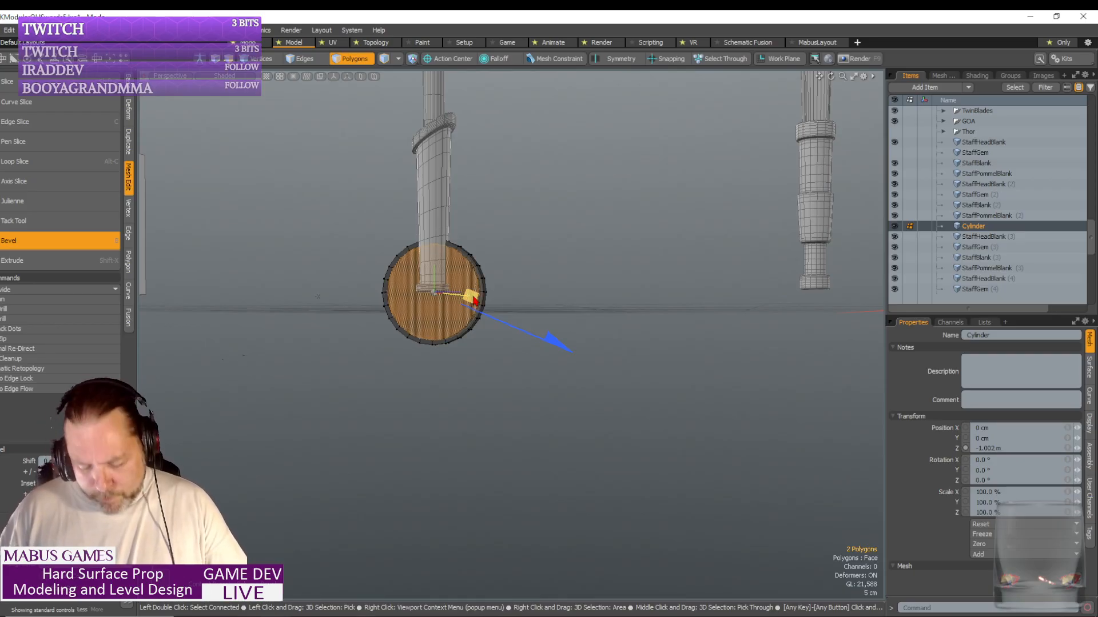
pyautogui.press('Delete')
# - Select the open inner edge loops of the ring and bridge them to close its inner wall
pyautogui.keyDown('alt'); pyautogui.moveTo(472, 297); pyautogui.dragTo(472, 296); pyautogui.keyUp('alt')
pyautogui.scroll(3, 472, 296)
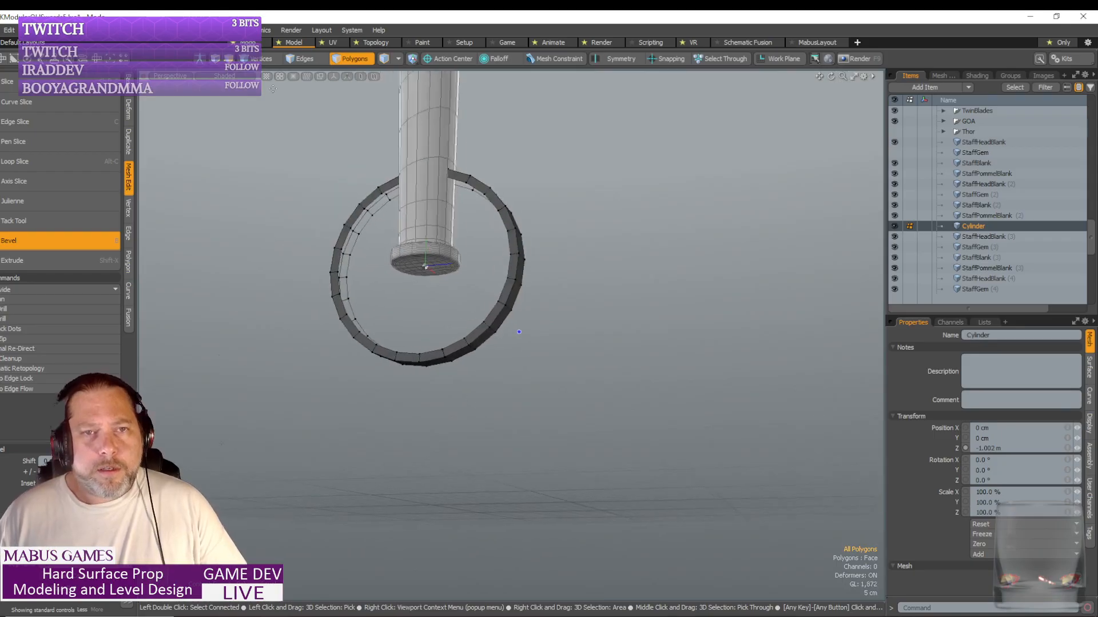
pyautogui.click(303, 58)
pyautogui.doubleClick(395, 214)
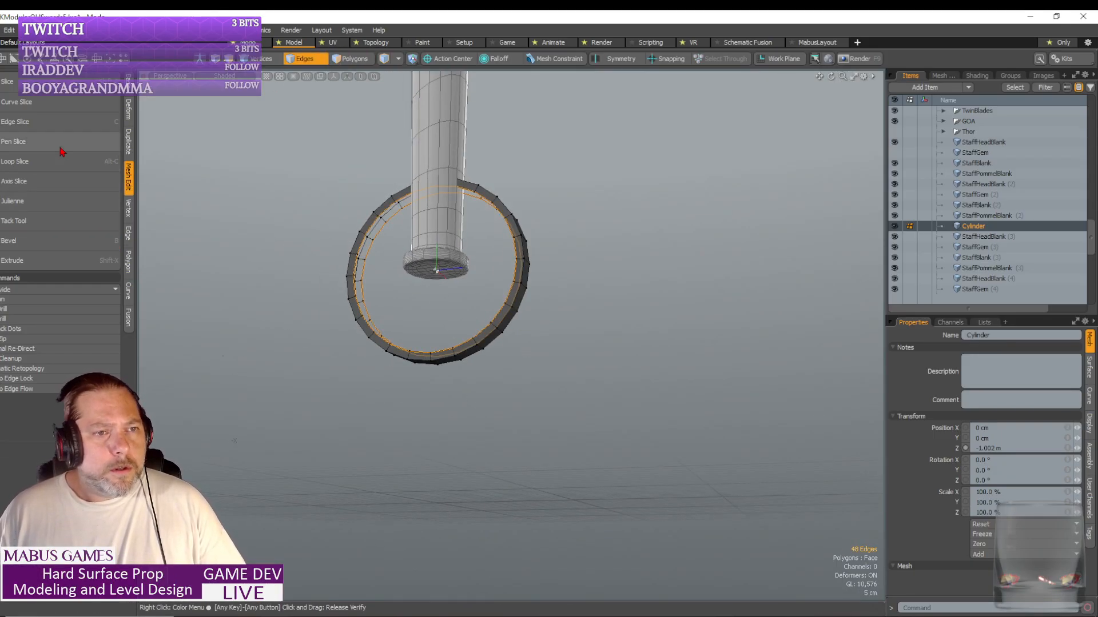
pyautogui.click(130, 262)
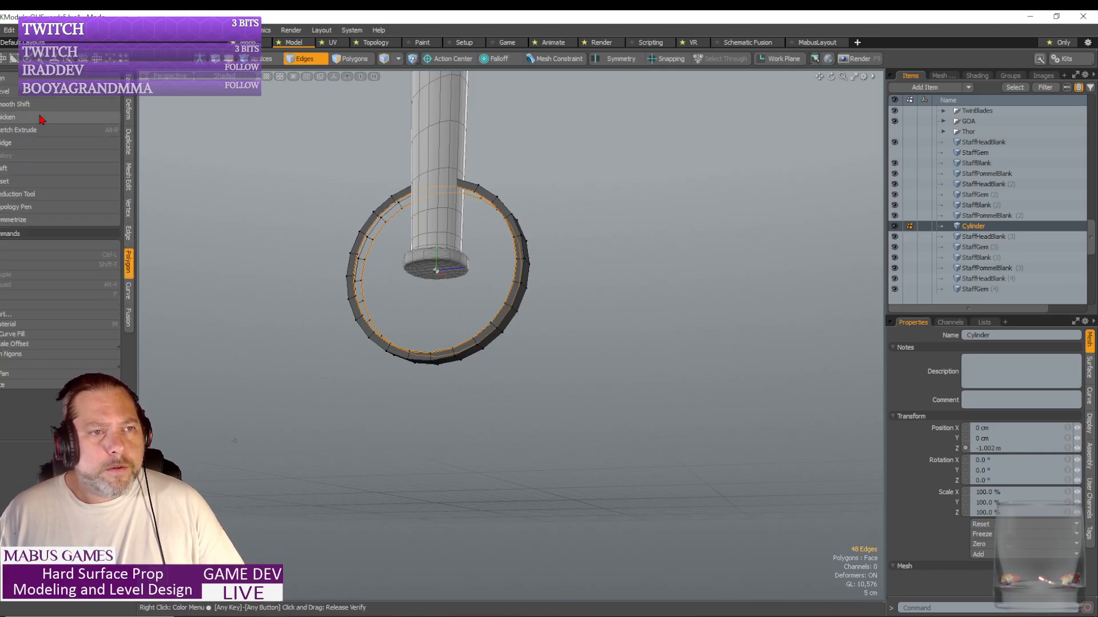
pyautogui.click(44, 143)
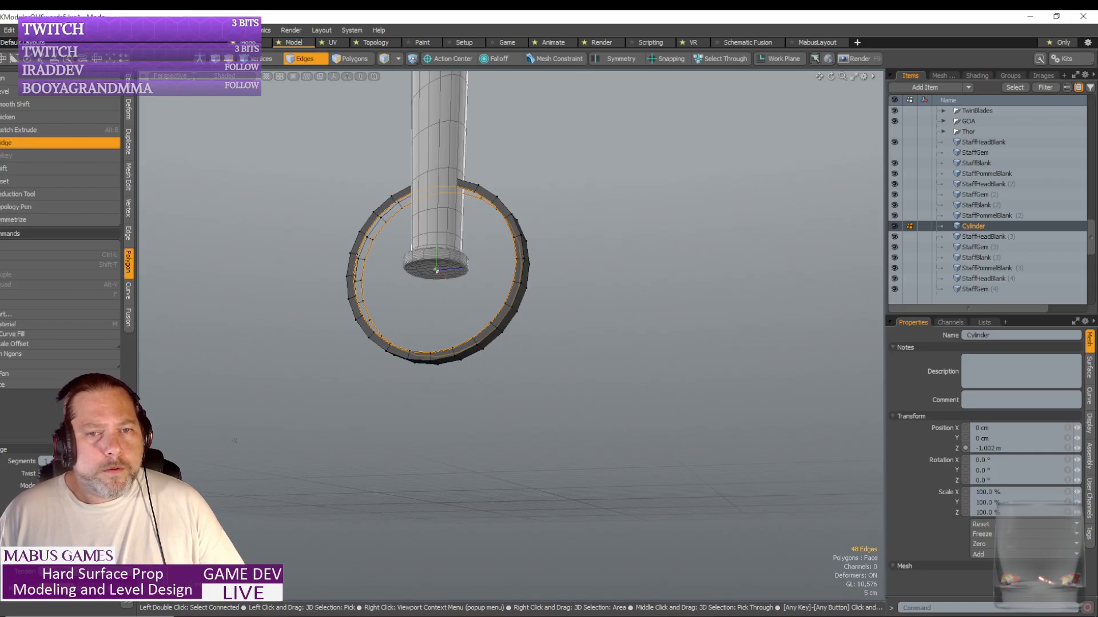
pyautogui.click(234, 441)
pyautogui.click(62, 146)
# - Move all the ring's vertices up along the Y axis to the staff's head so that the ring encircles the gem
pyautogui.keyDown('alt'); pyautogui.moveTo(394, 149); pyautogui.dragTo(468, 258); pyautogui.keyUp('alt')
pyautogui.scroll(-4, 401, 92)
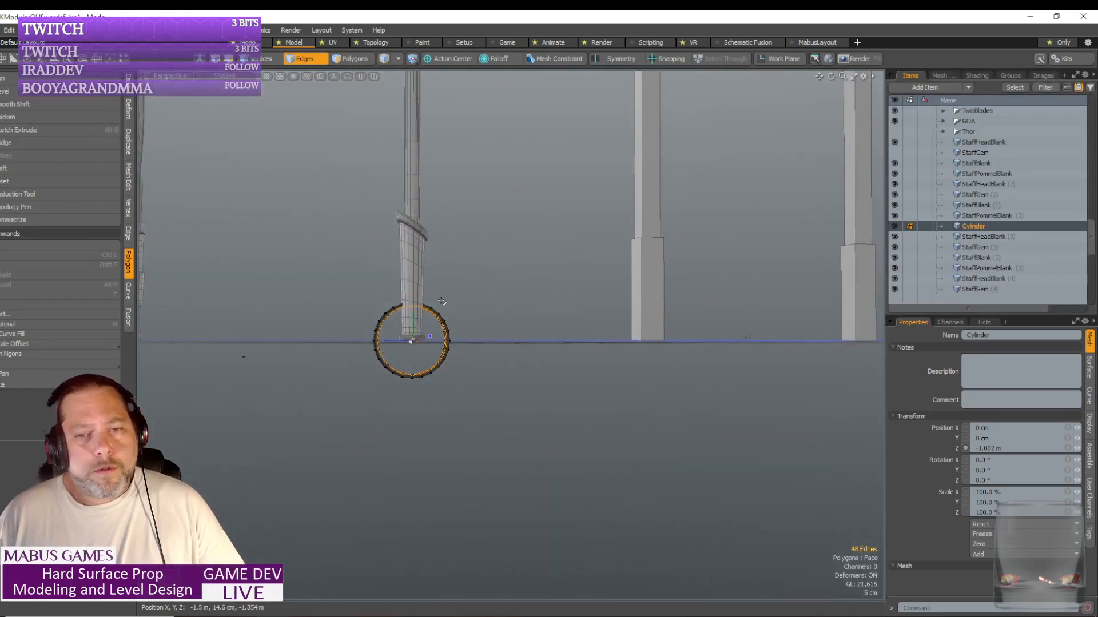
pyautogui.keyDown('alt'); pyautogui.moveTo(442, 302); pyautogui.dragTo(441, 301); pyautogui.keyUp('alt')
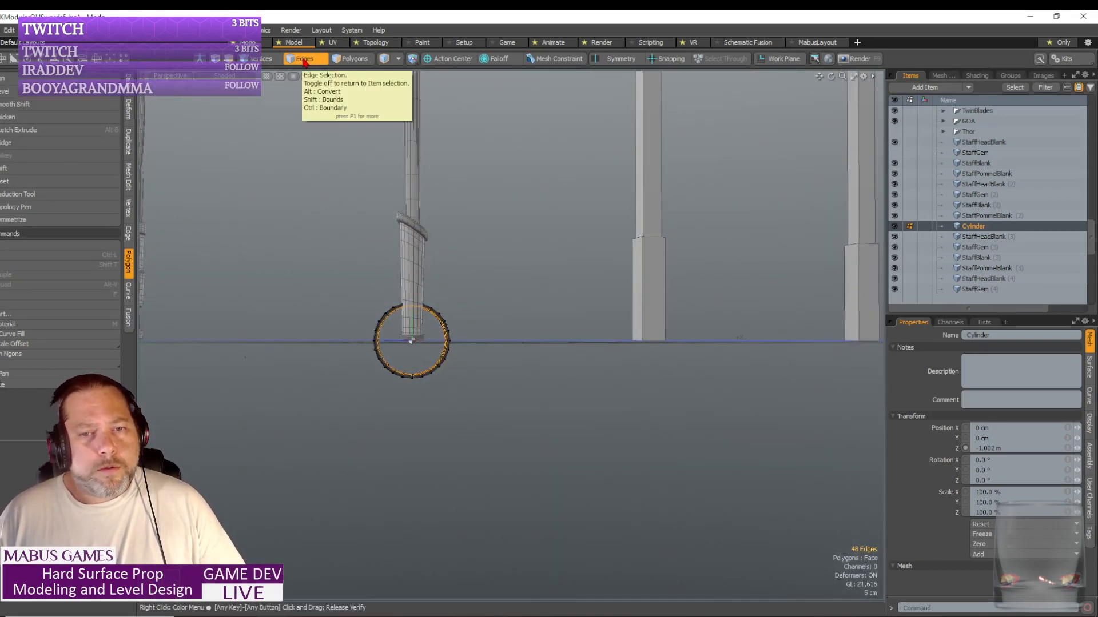
pyautogui.scroll(5, 357, 139)
pyautogui.keyDown('alt'); pyautogui.keyDown('shift'); pyautogui.moveTo(343, 337); pyautogui.dragTo(429, 301); pyautogui.keyUp('shift'); pyautogui.keyUp('alt')
pyautogui.scroll(-8, 430, 301)
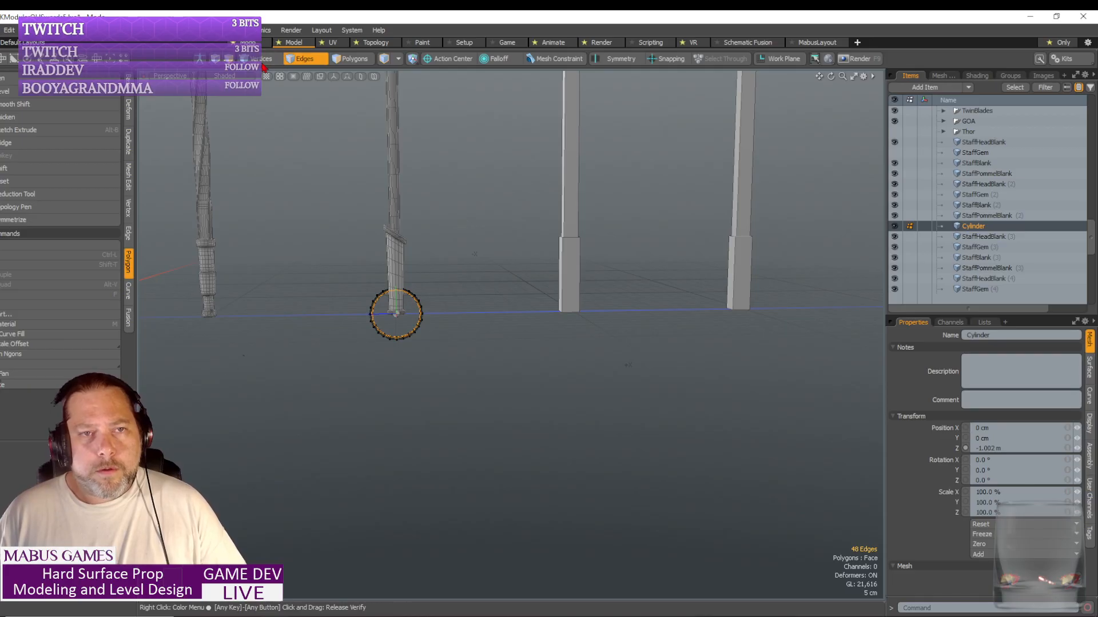
pyautogui.press('1')
pyautogui.scroll(-8, 524, 417)
pyautogui.moveTo(524, 417)
pyautogui.keyDown('alt'); pyautogui.mouseDown()
pyautogui.moveTo(524, 400)
pyautogui.moveTo(514, 401)
pyautogui.mouseUp(); pyautogui.keyUp('alt')
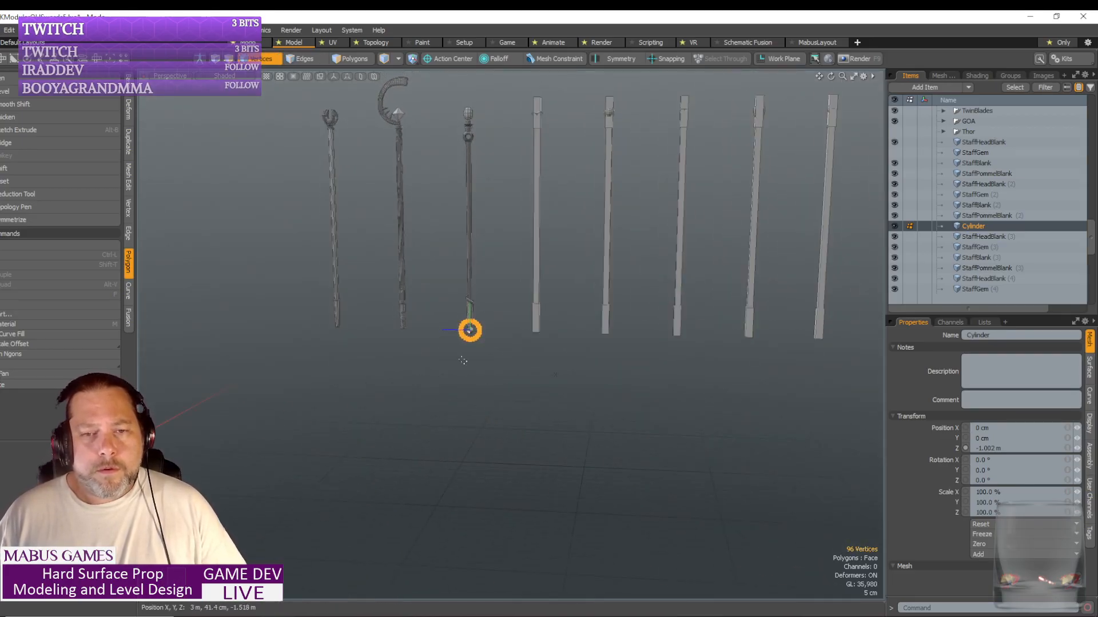
pyautogui.press('w')
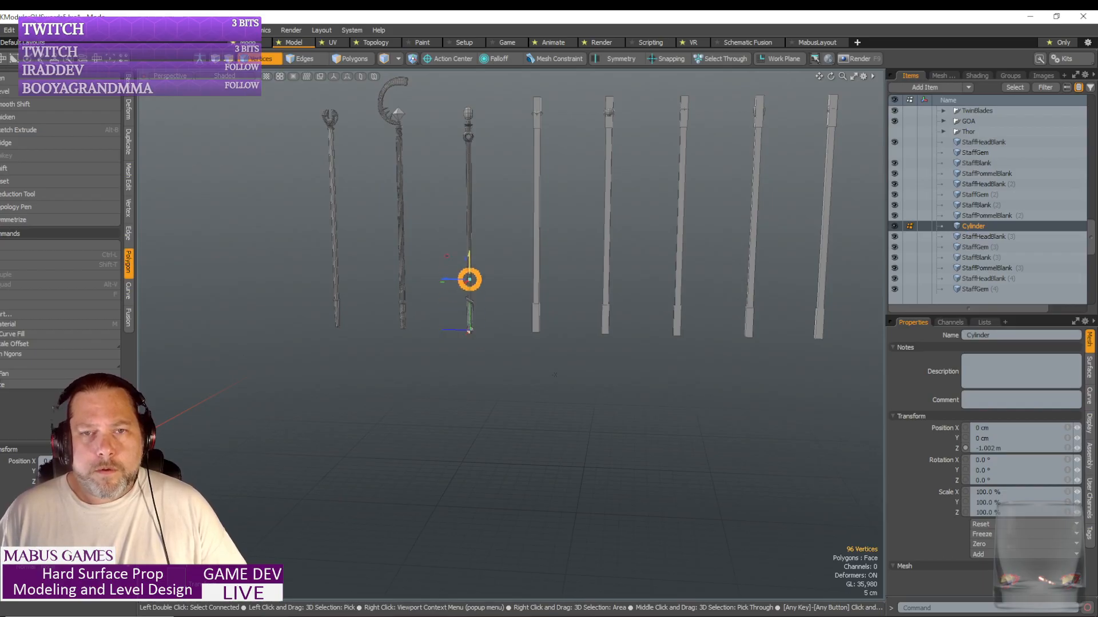
pyautogui.moveTo(468, 280); pyautogui.dragTo(468, 109)
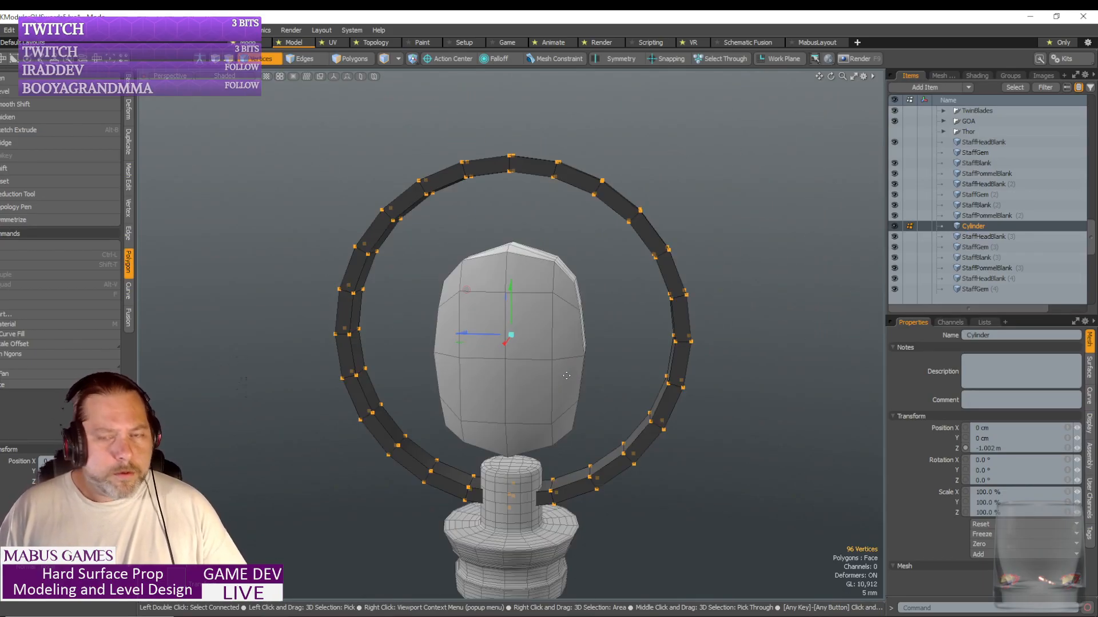
pyautogui.hotkey('shift', 'a')
pyautogui.press('space')
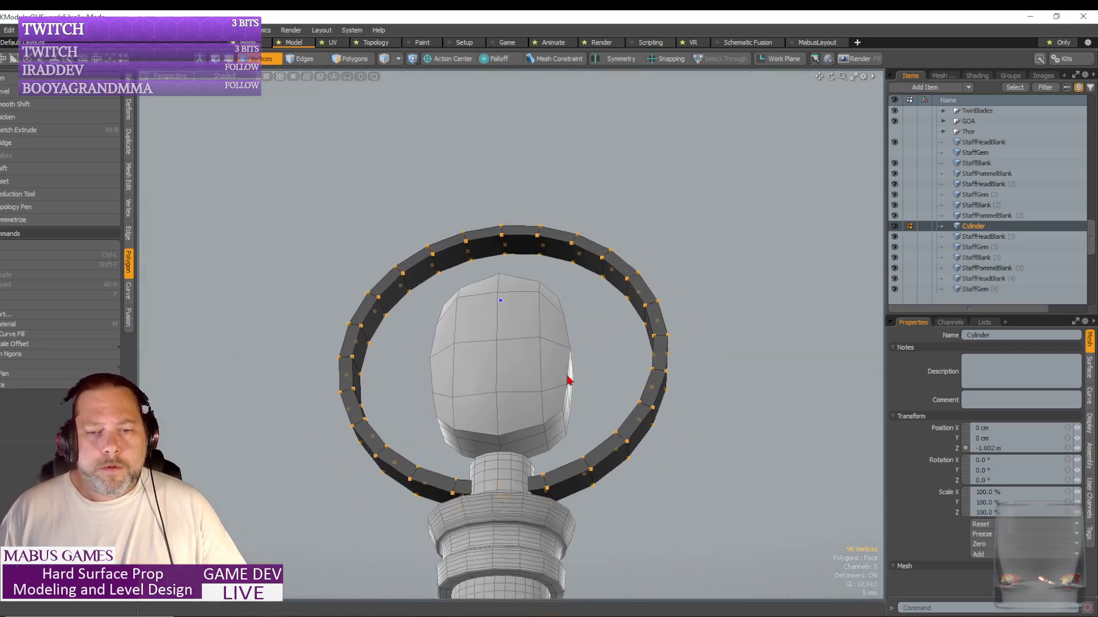
# - Select all the vertices of the ring's inner rim and scale them toward the centre in the ring's plane to thicken the band
pyautogui.keyDown('alt'); pyautogui.moveTo(567, 376); pyautogui.dragTo(504, 356); pyautogui.keyUp('alt')
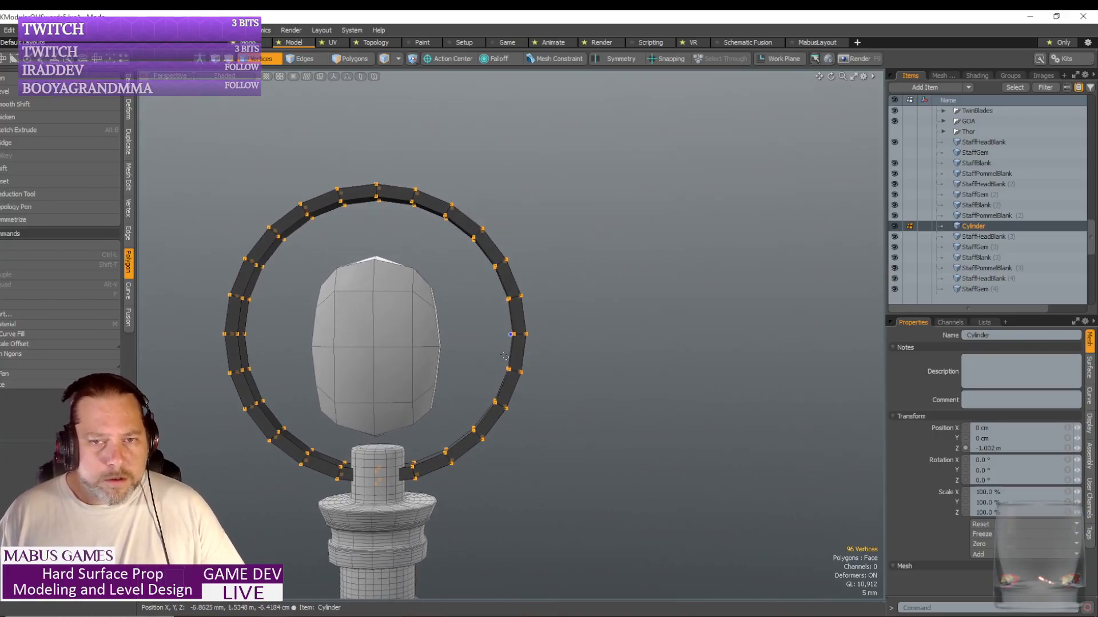
pyautogui.click(472, 236)
pyautogui.keyDown('shift'); pyautogui.click(497, 266); pyautogui.keyUp('shift')
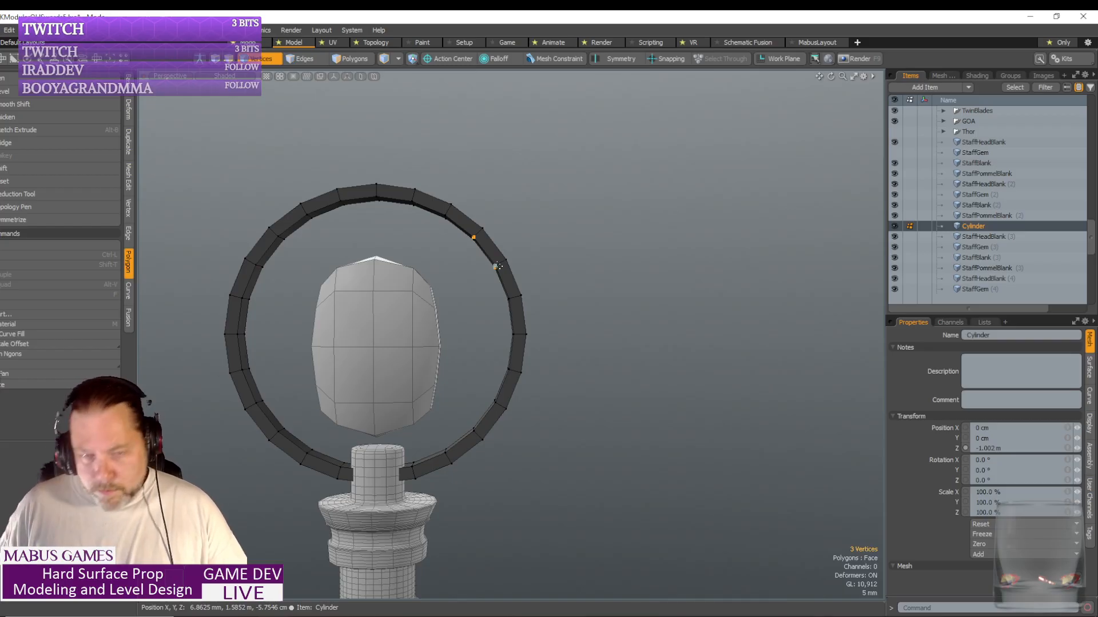
pyautogui.keyDown('alt'); pyautogui.moveTo(498, 266); pyautogui.dragTo(478, 228); pyautogui.keyUp('alt')
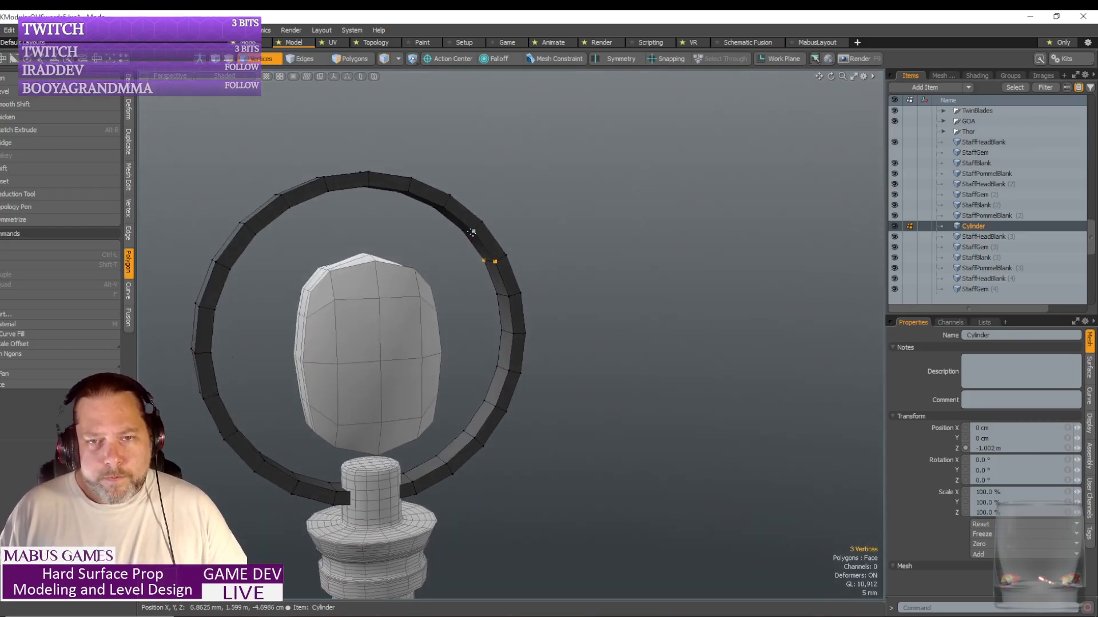
pyautogui.click(472, 232)
pyautogui.keyDown('shift'); pyautogui.click(495, 263); pyautogui.keyUp('shift')
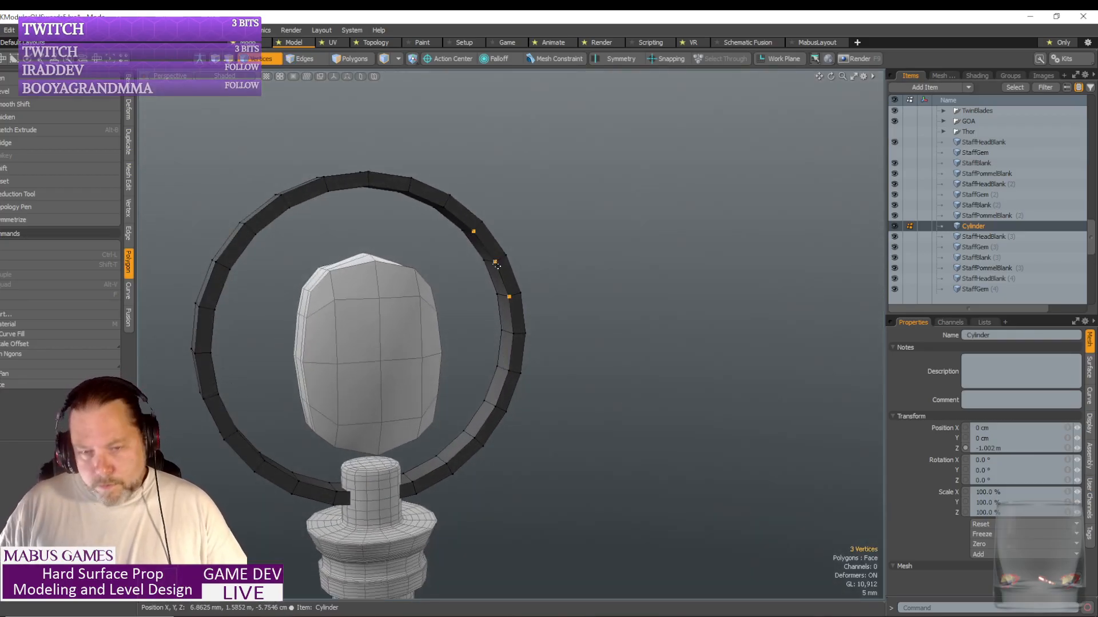
pyautogui.press('Up')
pyautogui.press('Up')
pyautogui.press('Up')
pyautogui.press('Up')
pyautogui.keyDown('alt'); pyautogui.moveTo(497, 266); pyautogui.dragTo(539, 253); pyautogui.keyUp('alt')
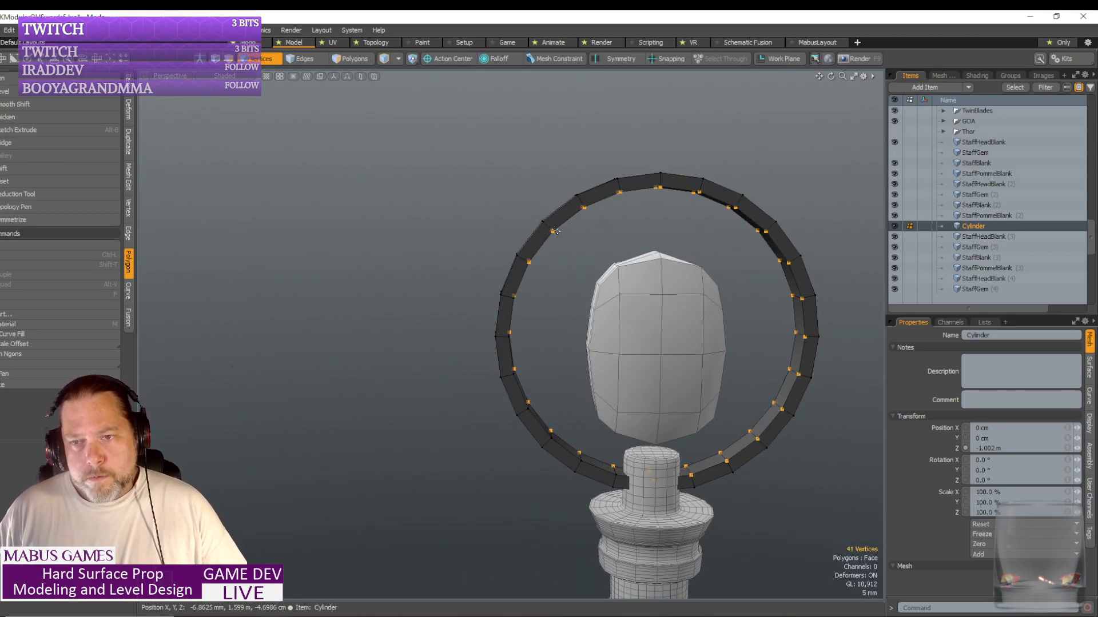
pyautogui.press('Up')
pyautogui.press('Up')
pyautogui.press('Up')
pyautogui.press('Up')
pyautogui.press('Up')
pyautogui.press('Up')
pyautogui.press('Up')
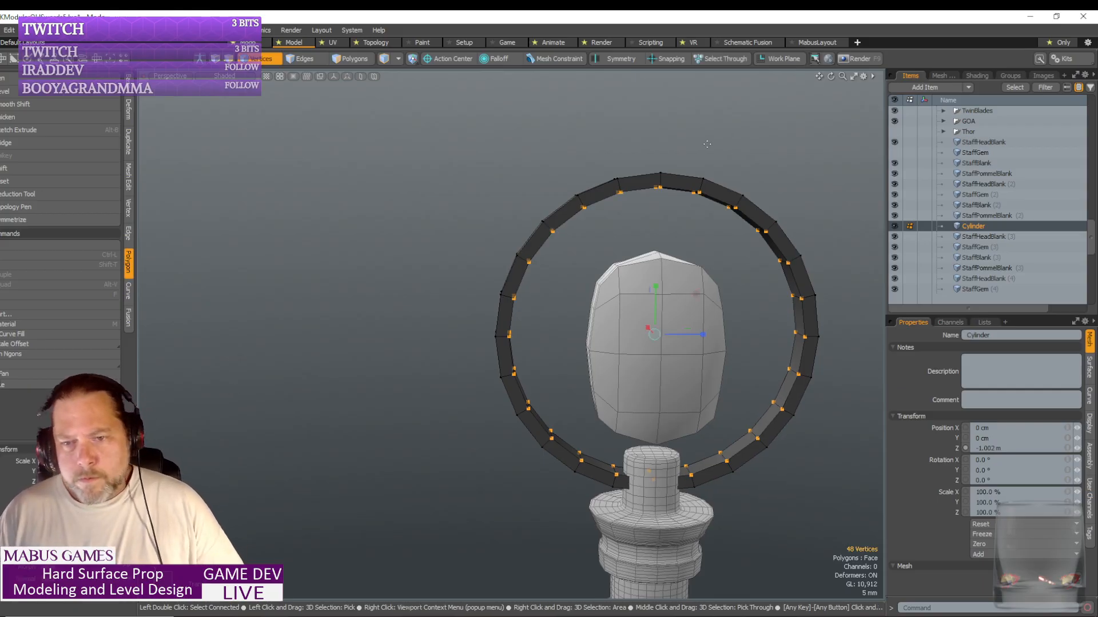
pyautogui.moveTo(696, 295); pyautogui.dragTo(634, 303)
pyautogui.scroll(-2, 634, 303)
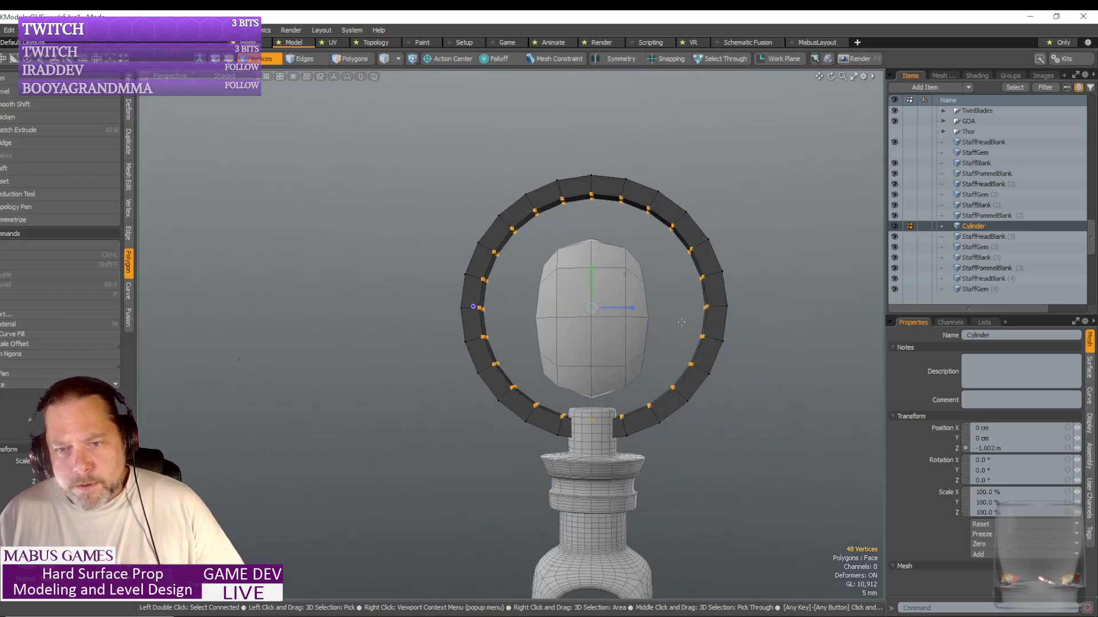
# - Select every second set of cross edges around the ring and remove them, reducing it to twelve segments
pyautogui.keyDown('alt'); pyautogui.keyDown('shift'); pyautogui.moveTo(606, 404); pyautogui.dragTo(813, 499); pyautogui.keyUp('shift'); pyautogui.keyUp('alt')
pyautogui.press('5')
pyautogui.scroll(-2, 564, 371)
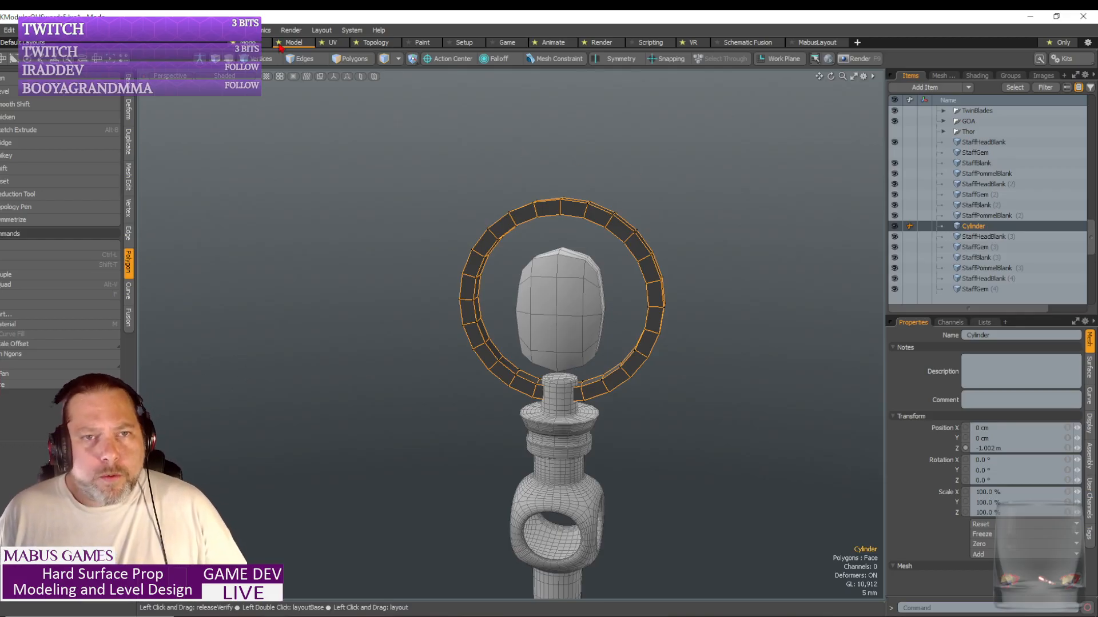
pyautogui.press('2')
pyautogui.doubleClick(568, 213)
pyautogui.click(562, 207)
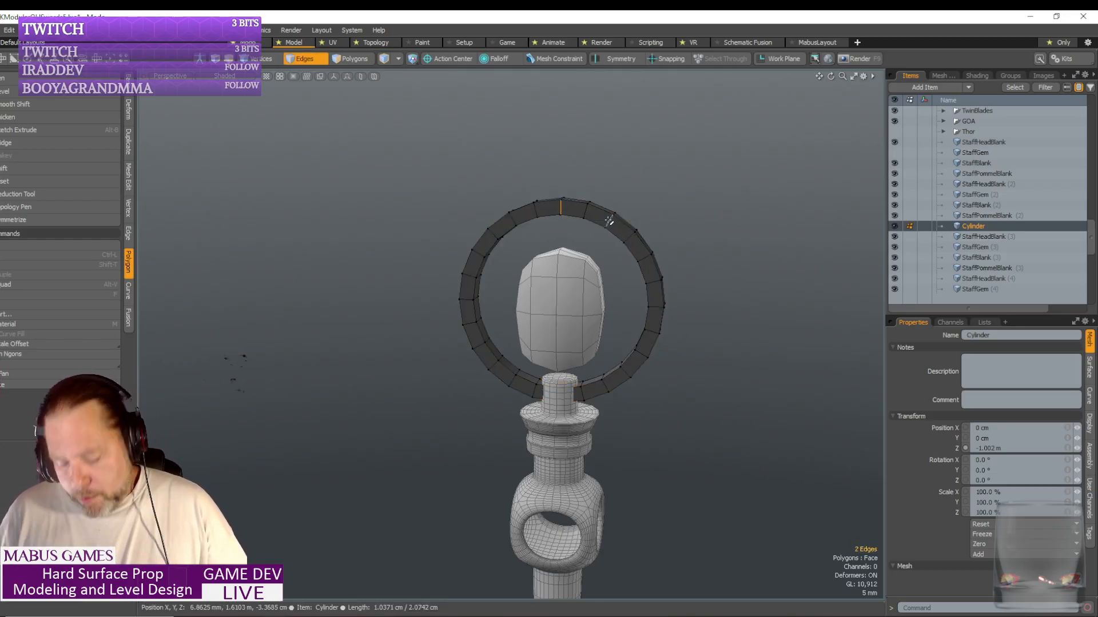
pyautogui.press('Up')
pyautogui.press('Up')
pyautogui.press('Up')
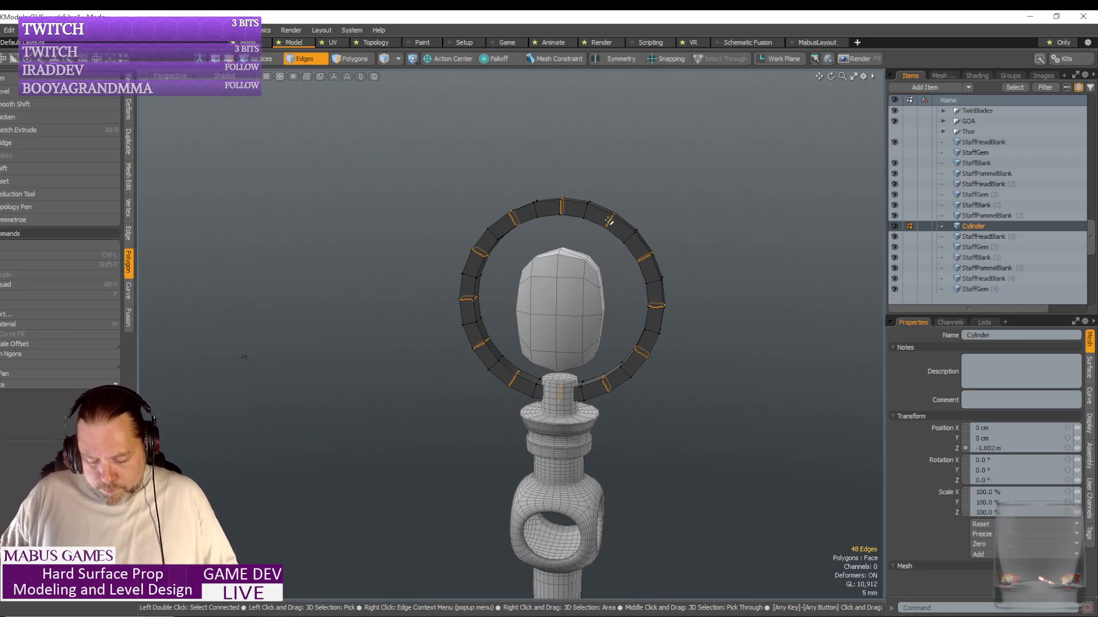
pyautogui.press('Delete')
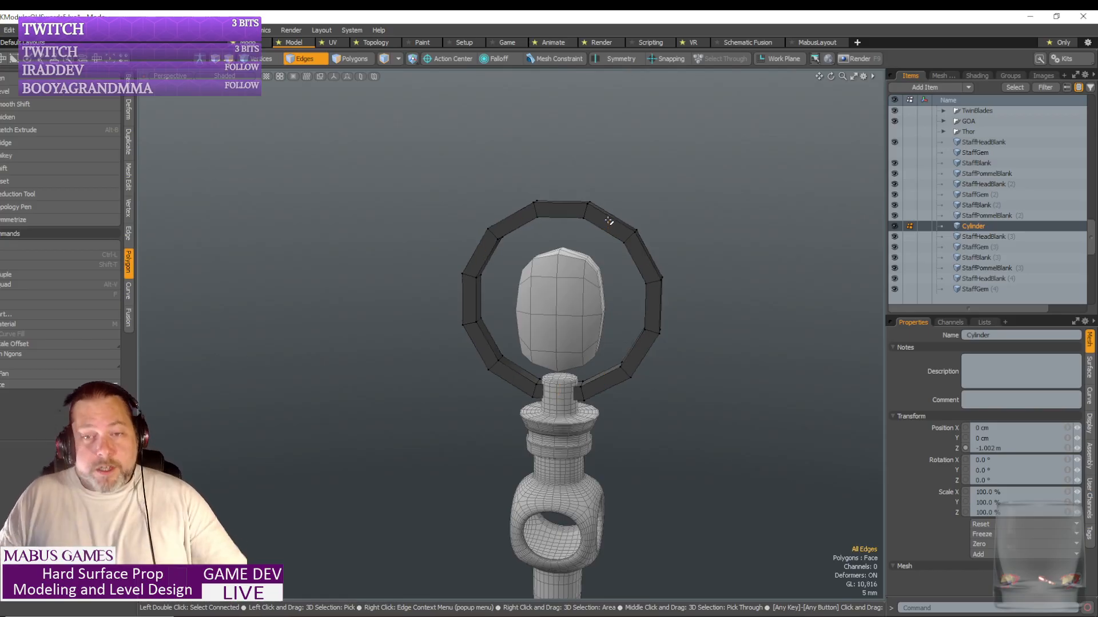
# - Select the ring's outer faces at the top and on both sides and bevel them with a narrow inset
pyautogui.keyDown('alt'); pyautogui.moveTo(609, 220); pyautogui.dragTo(771, 336); pyautogui.keyUp('alt')
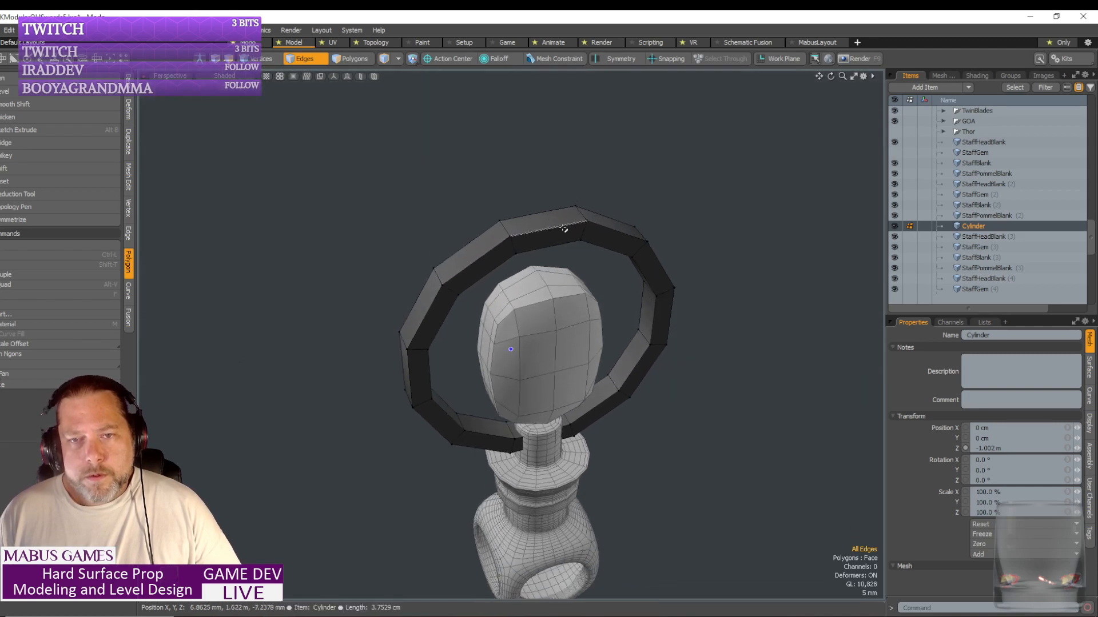
pyautogui.press('3')
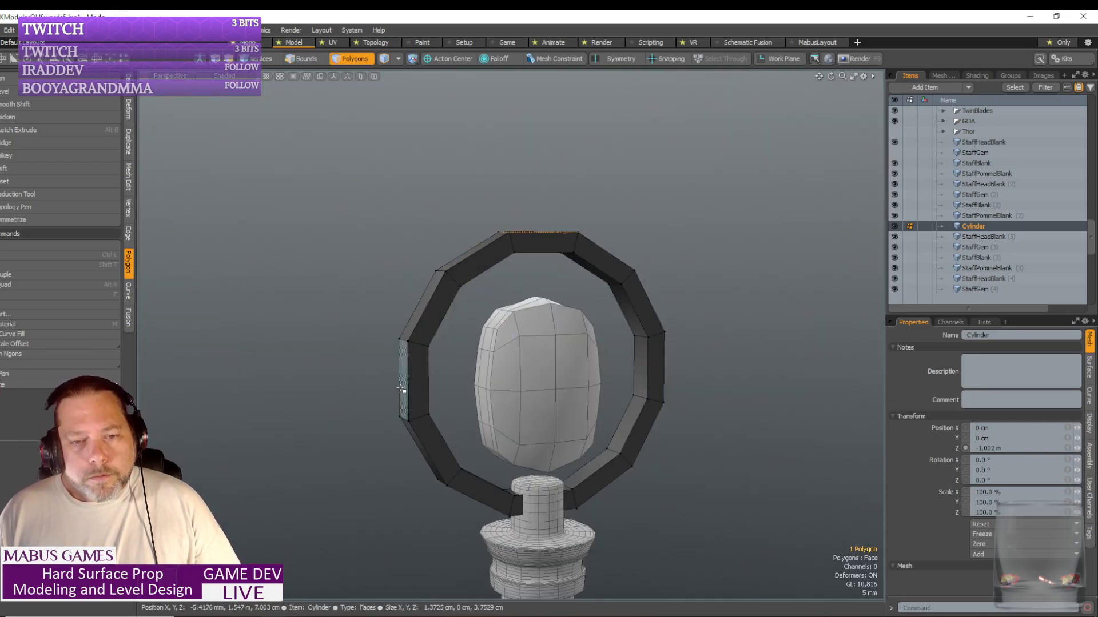
pyautogui.keyDown('shift'); pyautogui.click(401, 389); pyautogui.keyUp('shift')
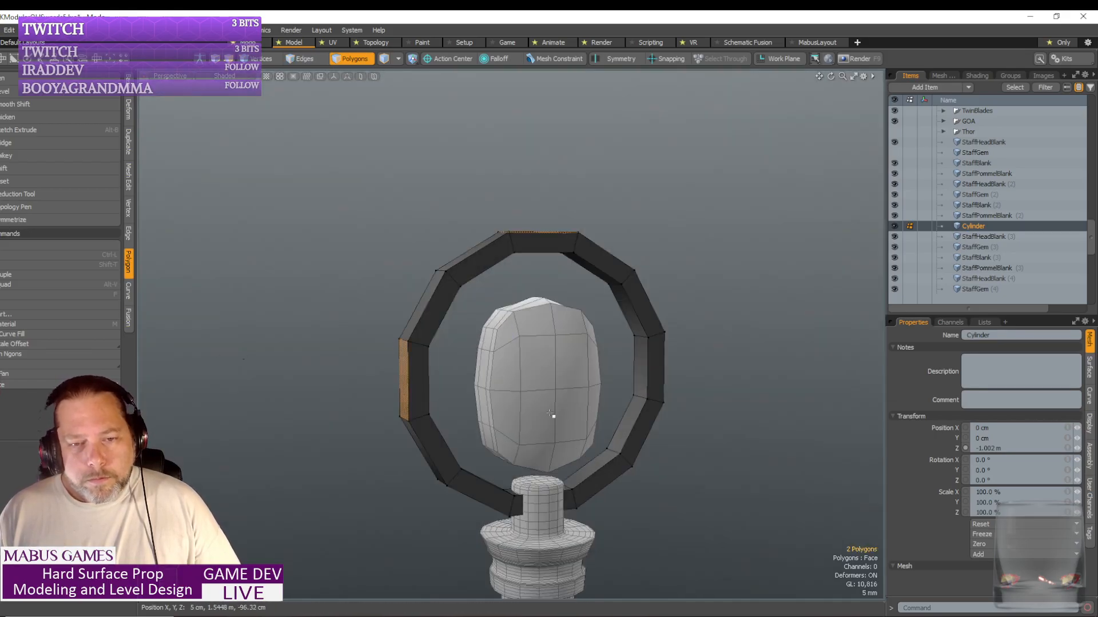
pyautogui.keyDown('alt'); pyautogui.moveTo(789, 444); pyautogui.dragTo(566, 406); pyautogui.keyUp('alt')
pyautogui.keyDown('shift'); pyautogui.click(556, 403); pyautogui.keyUp('shift')
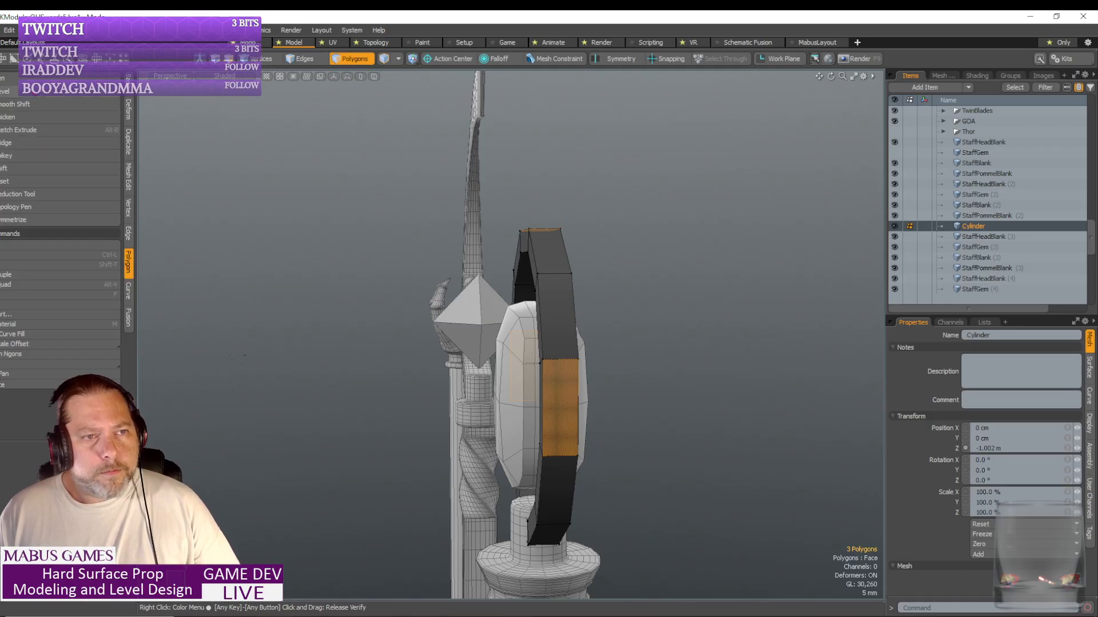
pyautogui.click(47, 93)
pyautogui.click(394, 286)
pyautogui.keyDown('alt'); pyautogui.moveTo(395, 286); pyautogui.dragTo(473, 322); pyautogui.keyUp('alt')
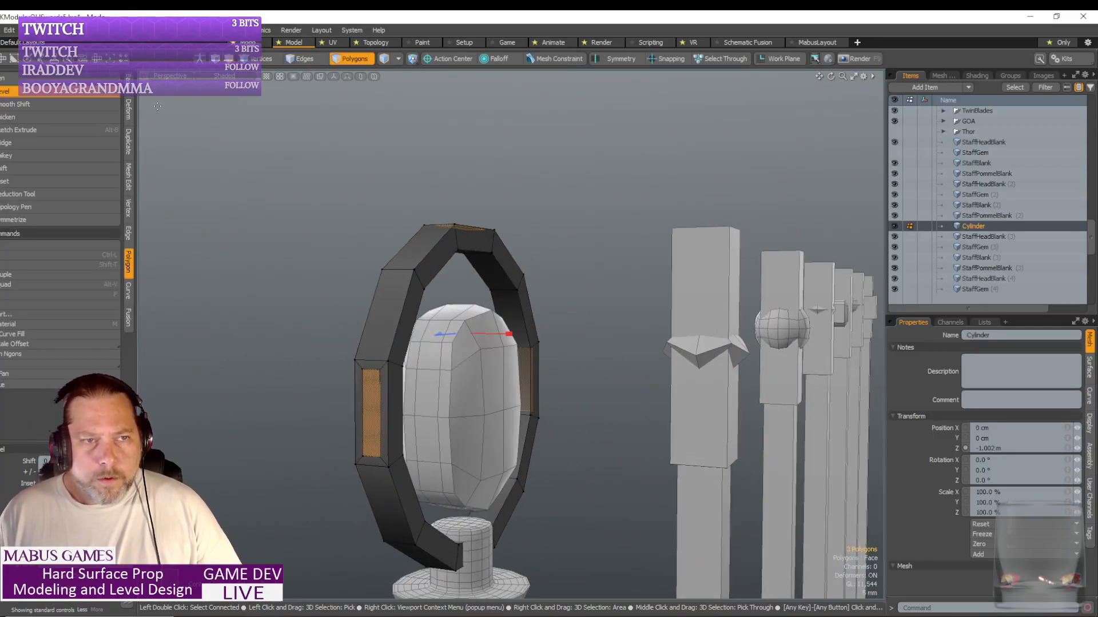
pyautogui.click(54, 95)
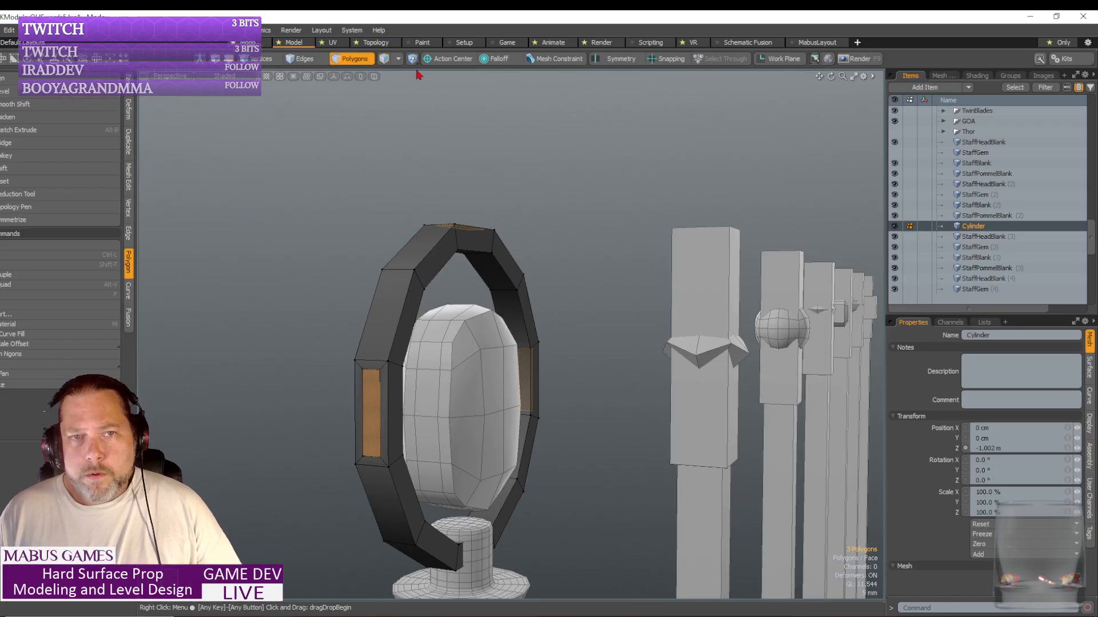
# - With X symmetry on, select the corner vertices of both side insets and scale them along the Y axis to make the insets roughly square
pyautogui.press('1')
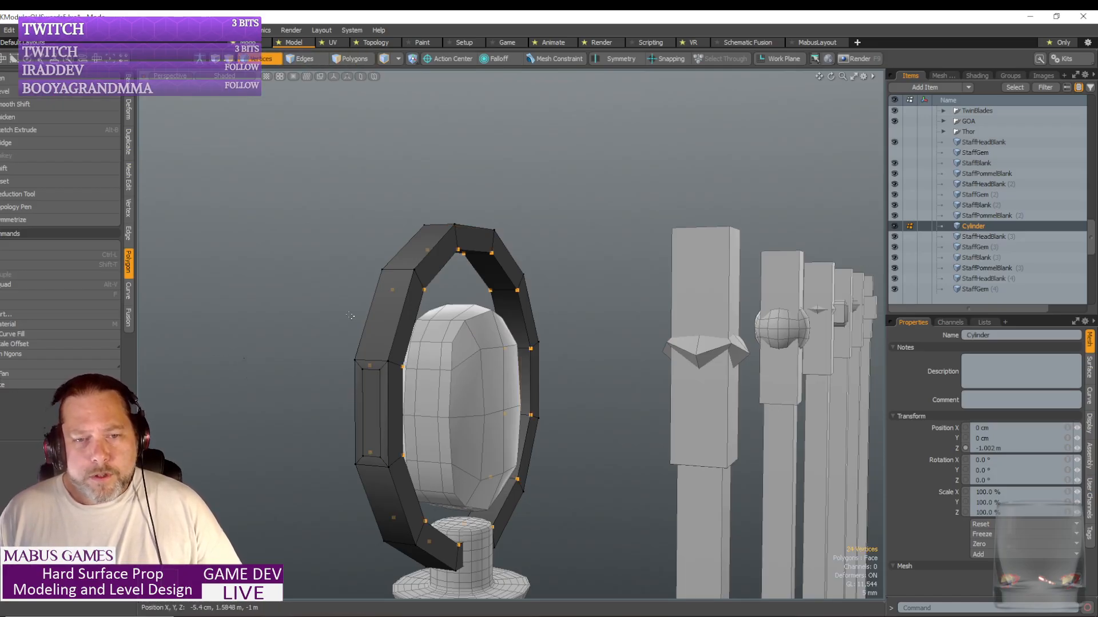
pyautogui.click(622, 61)
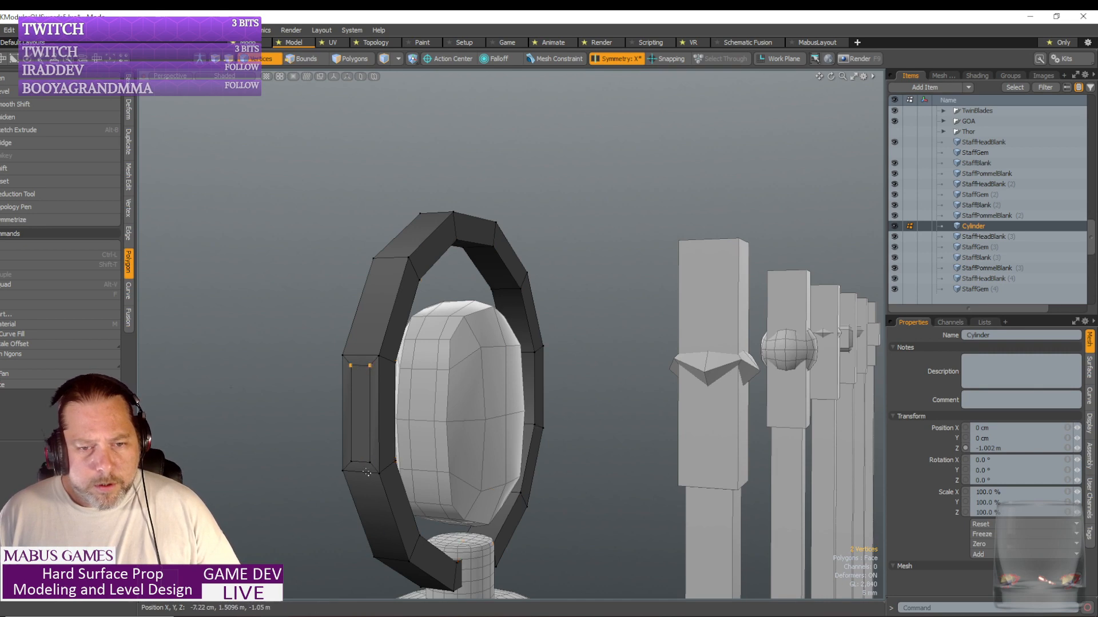
pyautogui.keyDown('alt'); pyautogui.moveTo(371, 367); pyautogui.dragTo(634, 430); pyautogui.keyUp('alt')
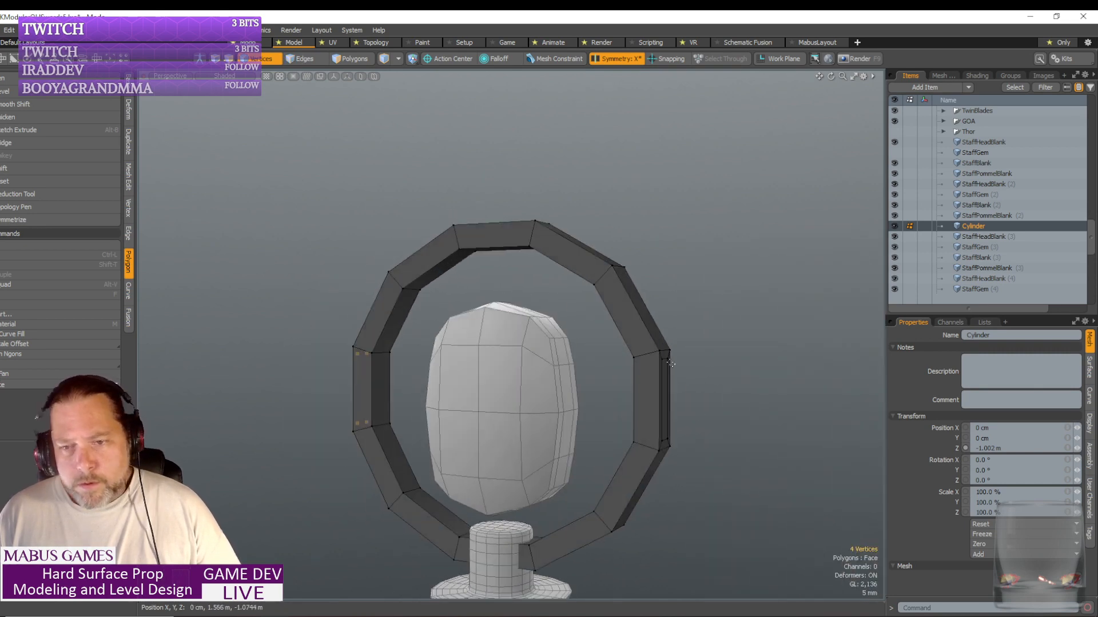
pyautogui.keyDown('shift'); pyautogui.click(663, 359); pyautogui.keyUp('shift')
pyautogui.keyDown('shift'); pyautogui.click(663, 439); pyautogui.keyUp('shift')
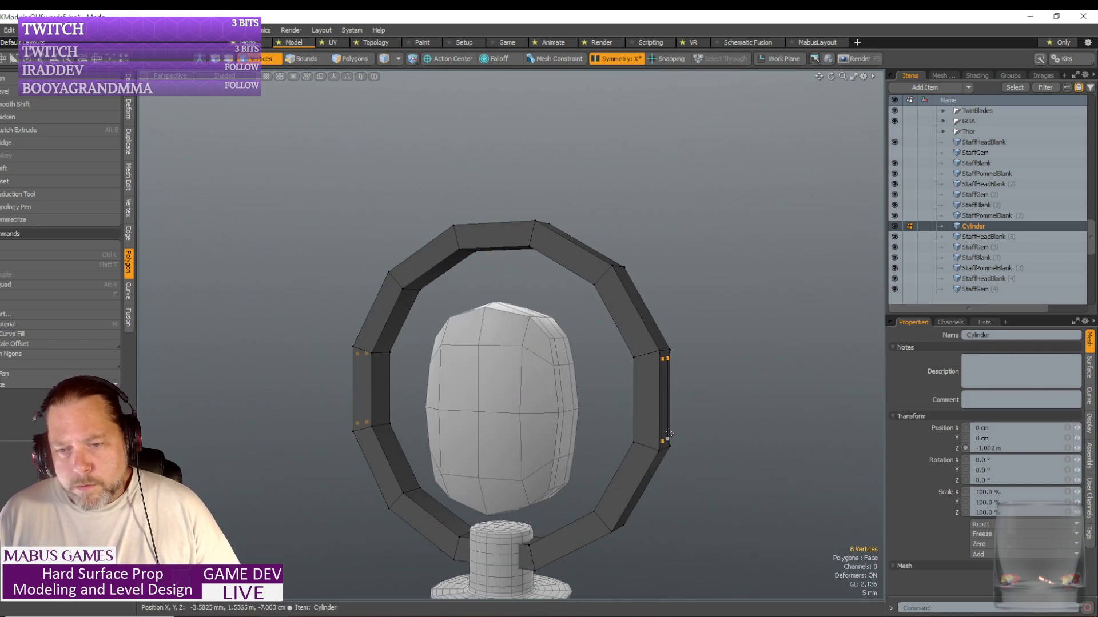
pyautogui.keyDown('alt'); pyautogui.moveTo(663, 439); pyautogui.dragTo(709, 409); pyautogui.keyUp('alt')
pyautogui.press('r')
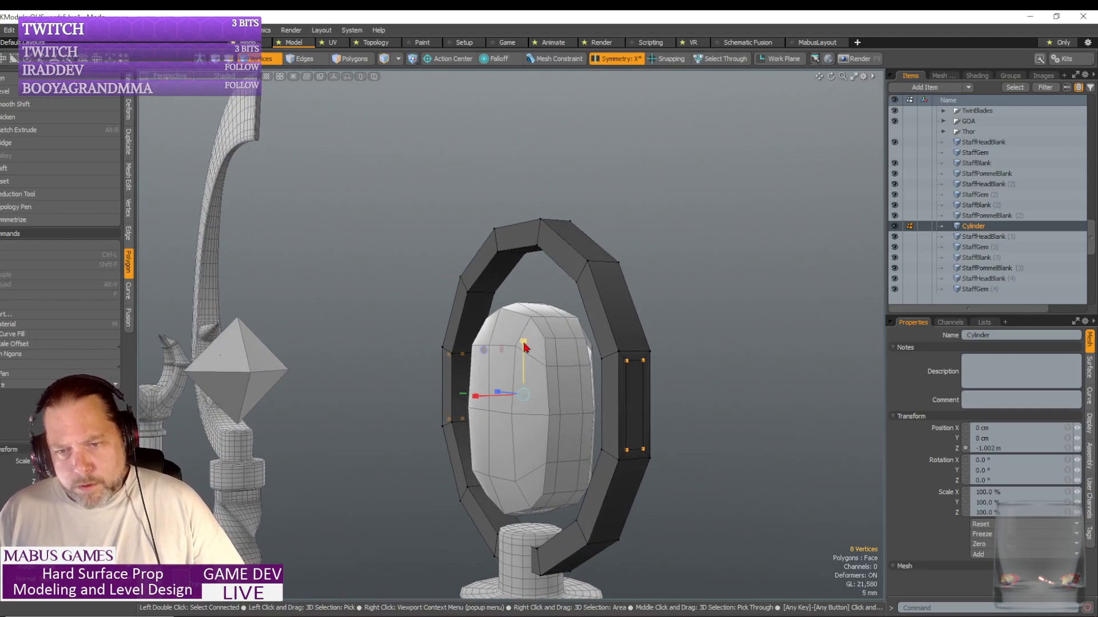
pyautogui.moveTo(524, 347); pyautogui.dragTo(523, 378)
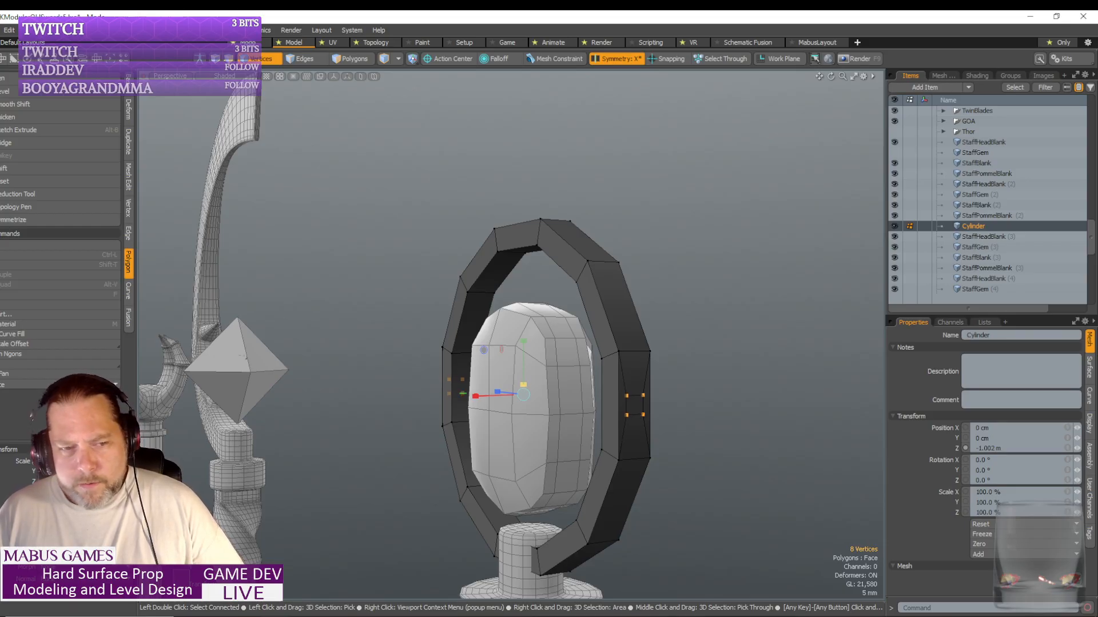
pyautogui.keyDown('alt'); pyautogui.moveTo(524, 346); pyautogui.dragTo(521, 335); pyautogui.keyUp('alt')
pyautogui.scroll(4, 521, 344)
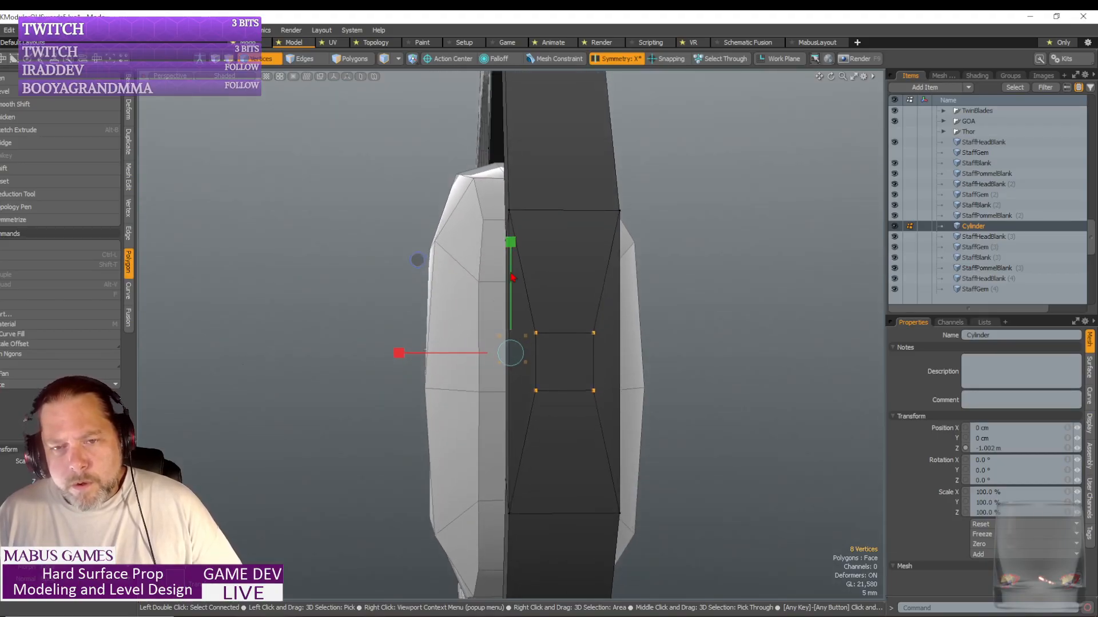
# - Fine-tune the Y-axis scale of both side insets' corner vertices so the insets are square
pyautogui.moveTo(510, 242); pyautogui.dragTo(510, 237)
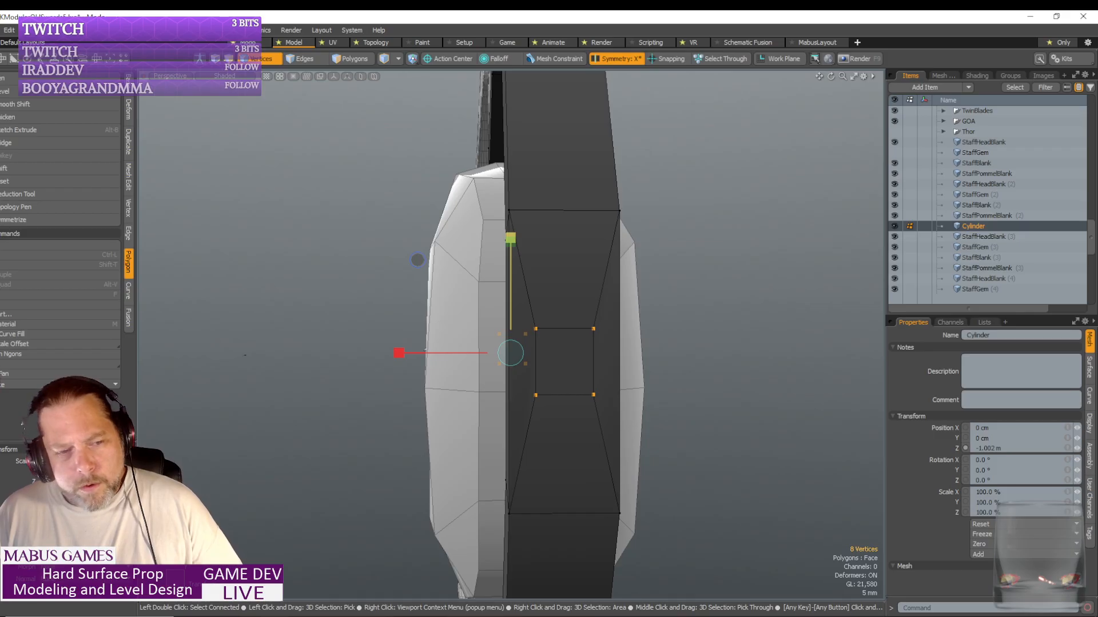
pyautogui.moveTo(510, 238); pyautogui.dragTo(510, 241)
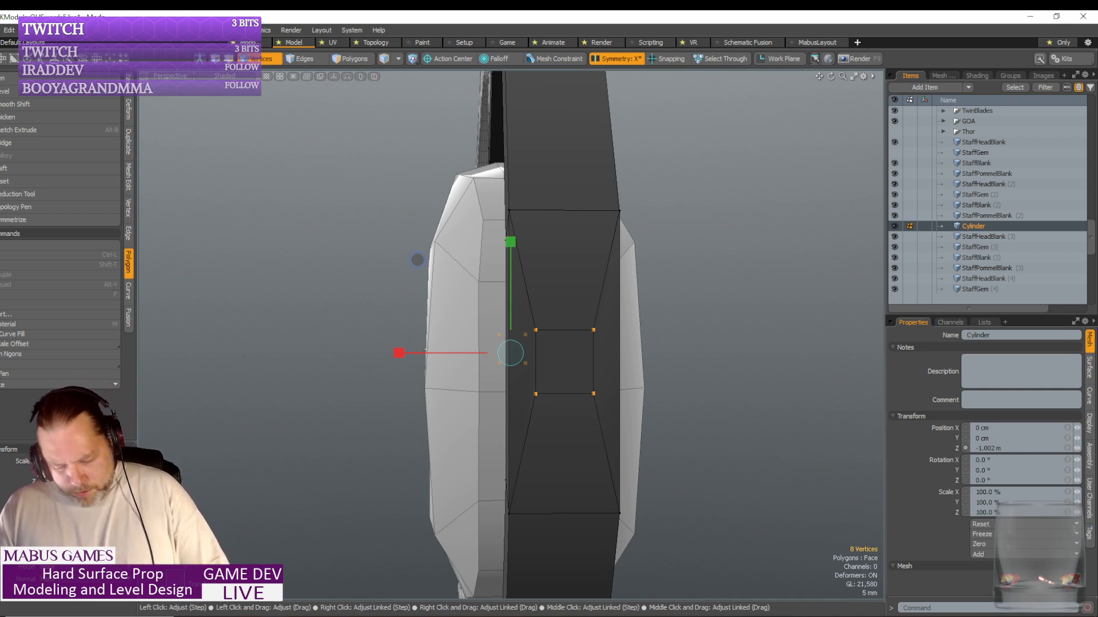
pyautogui.keyDown('alt'); pyautogui.moveTo(468, 308); pyautogui.dragTo(505, 228); pyautogui.keyUp('alt')
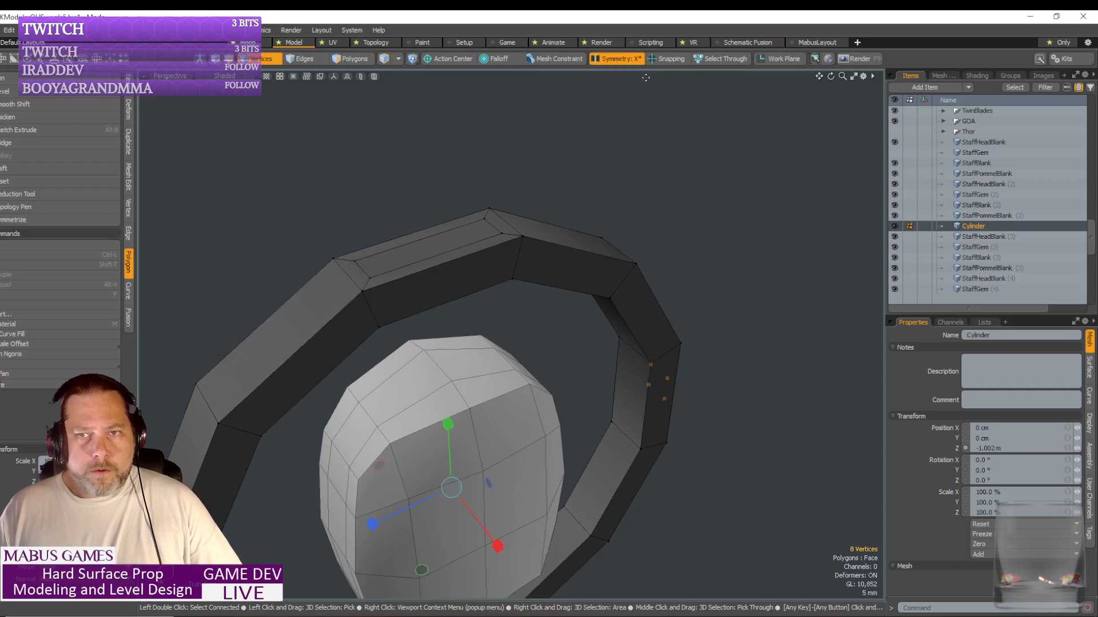
# - Turn symmetry off, select the top inset's four corner vertices and scale them along the Z axis to make the inset roughly square
pyautogui.click(619, 59)
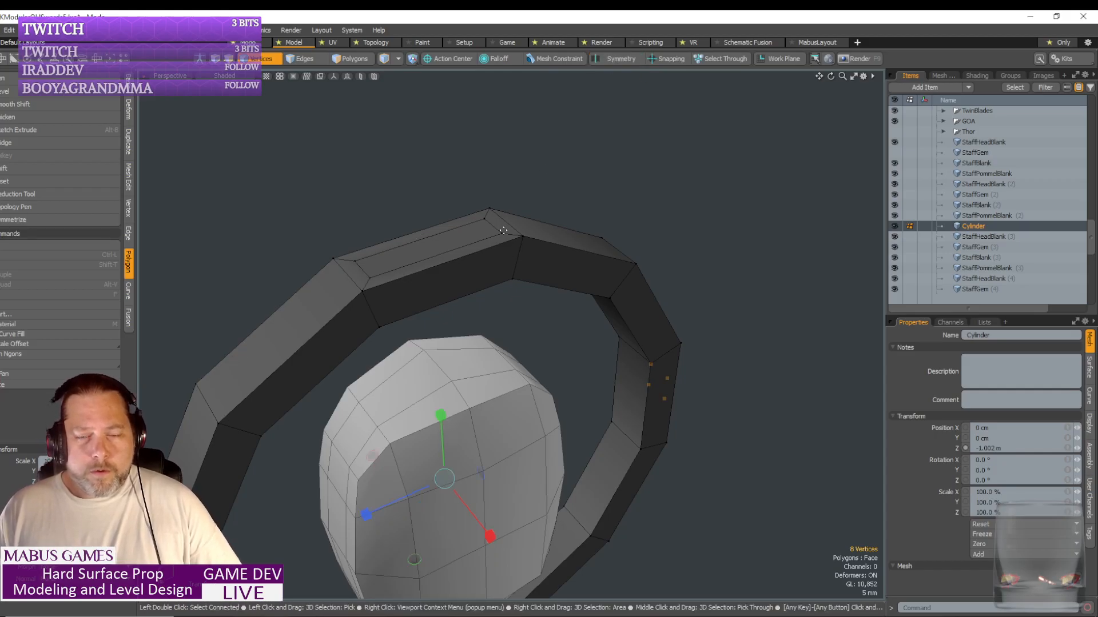
pyautogui.press('space')
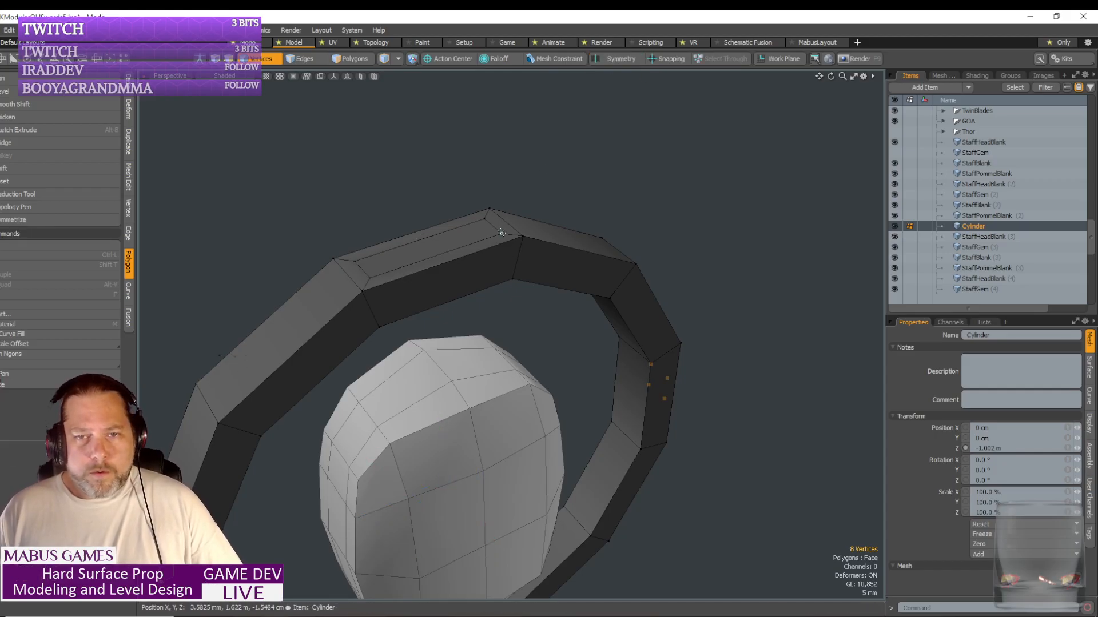
pyautogui.keyDown('shift'); pyautogui.click(484, 218); pyautogui.keyUp('shift')
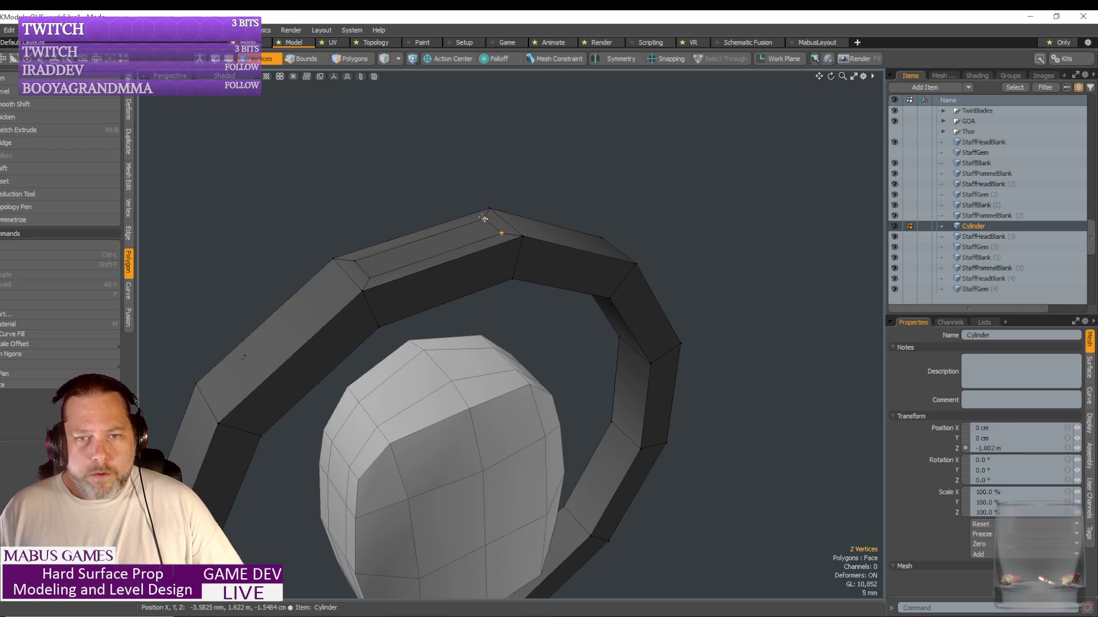
pyautogui.keyDown('shift'); pyautogui.click(355, 261); pyautogui.keyUp('shift')
pyautogui.keyDown('shift'); pyautogui.click(372, 277); pyautogui.keyUp('shift')
pyautogui.press('y')
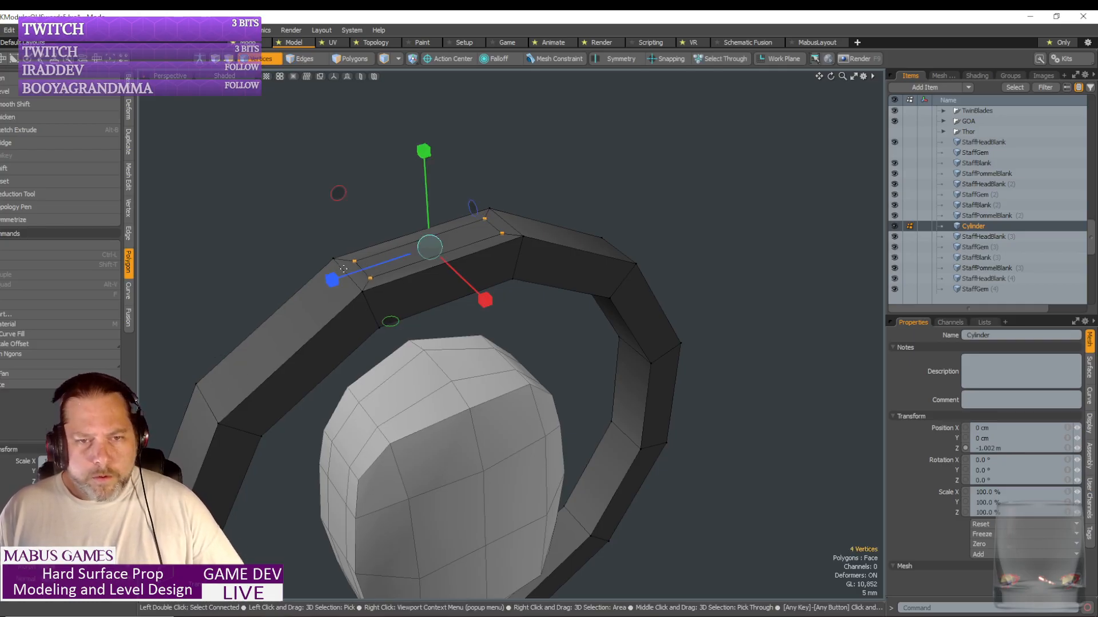
pyautogui.moveTo(331, 280); pyautogui.dragTo(391, 259)
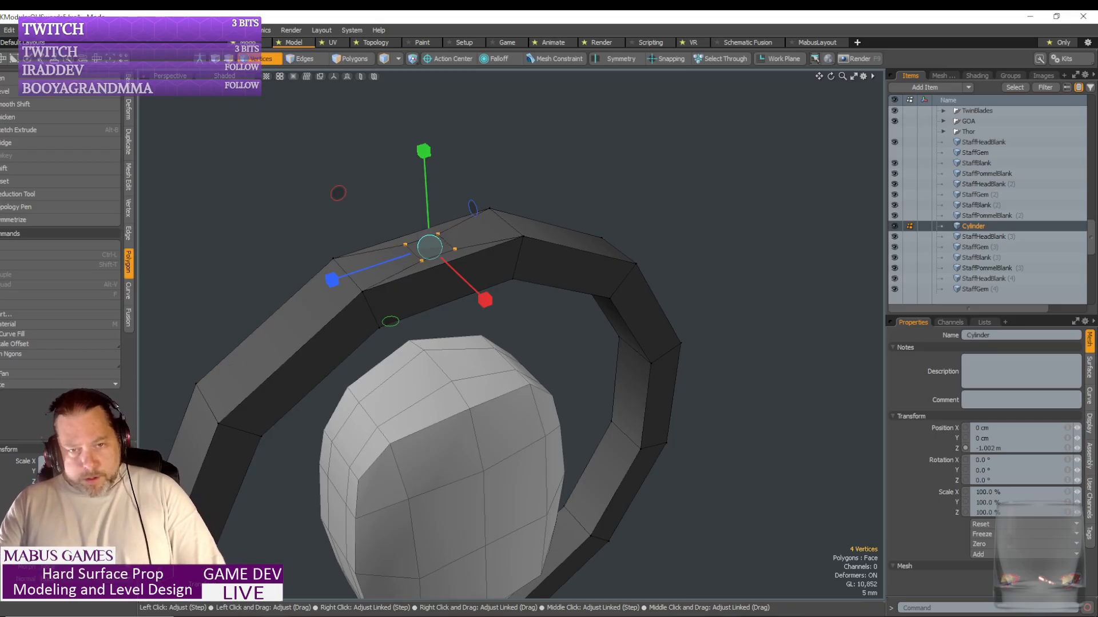
# - Bevel the three inset faces on the ring, shifting them outward and insetting the ends to form pointed spikes
pyautogui.click(334, 60)
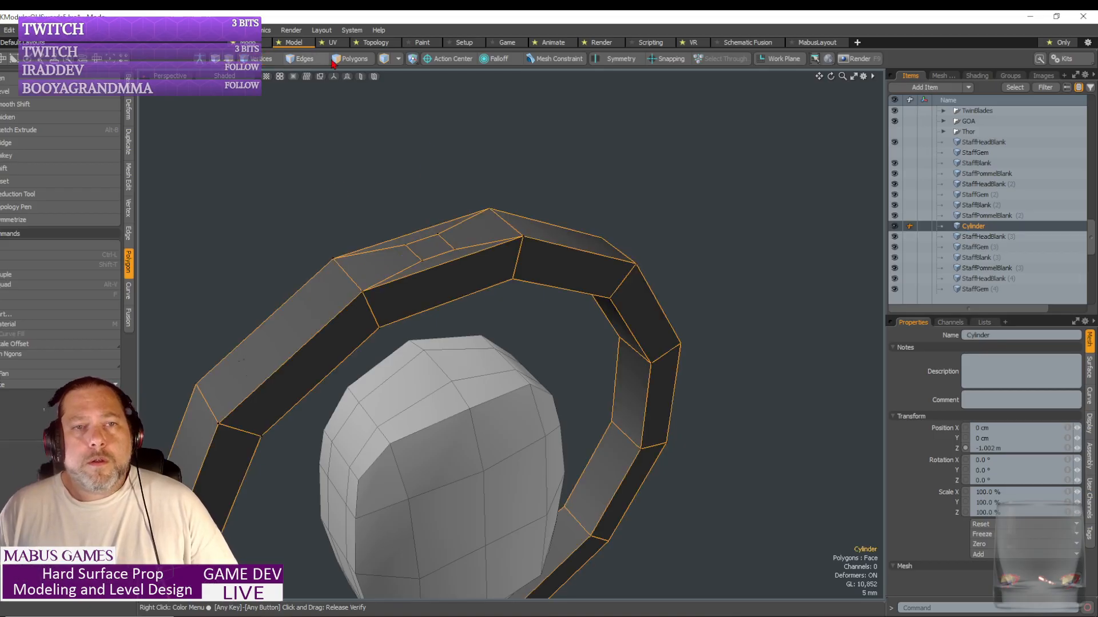
pyautogui.click(358, 62)
pyautogui.scroll(-3, 436, 248)
pyautogui.keyDown('alt'); pyautogui.moveTo(437, 247); pyautogui.dragTo(511, 335); pyautogui.keyUp('alt')
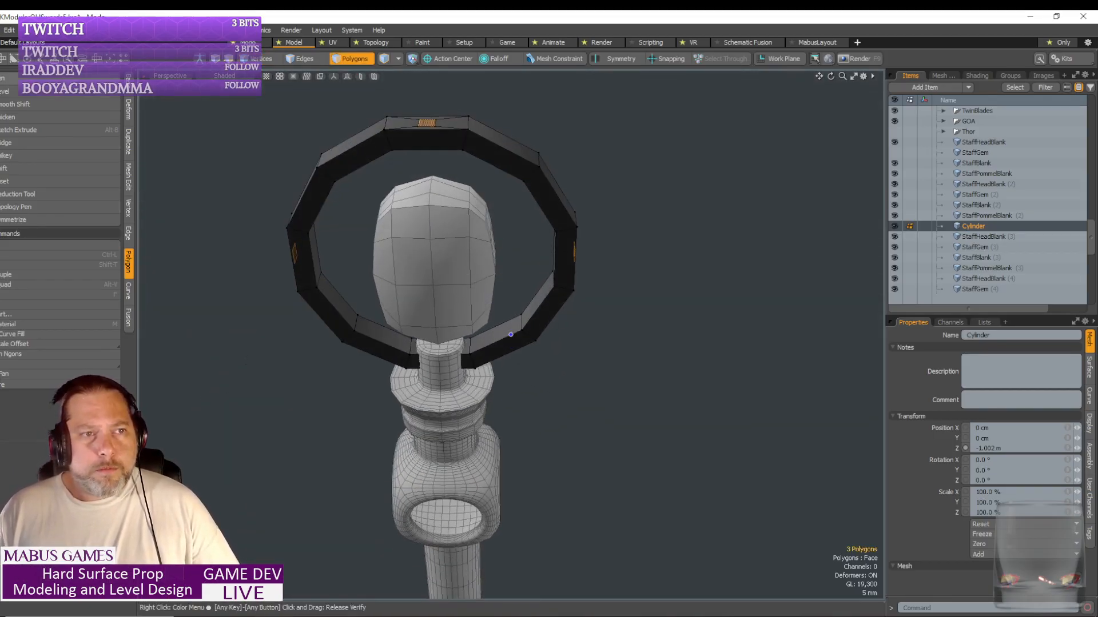
pyautogui.click(63, 92)
pyautogui.click(433, 243)
pyautogui.keyDown('alt'); pyautogui.moveTo(432, 243); pyautogui.dragTo(409, 378); pyautogui.keyUp('alt')
pyautogui.scroll(2, 433, 180)
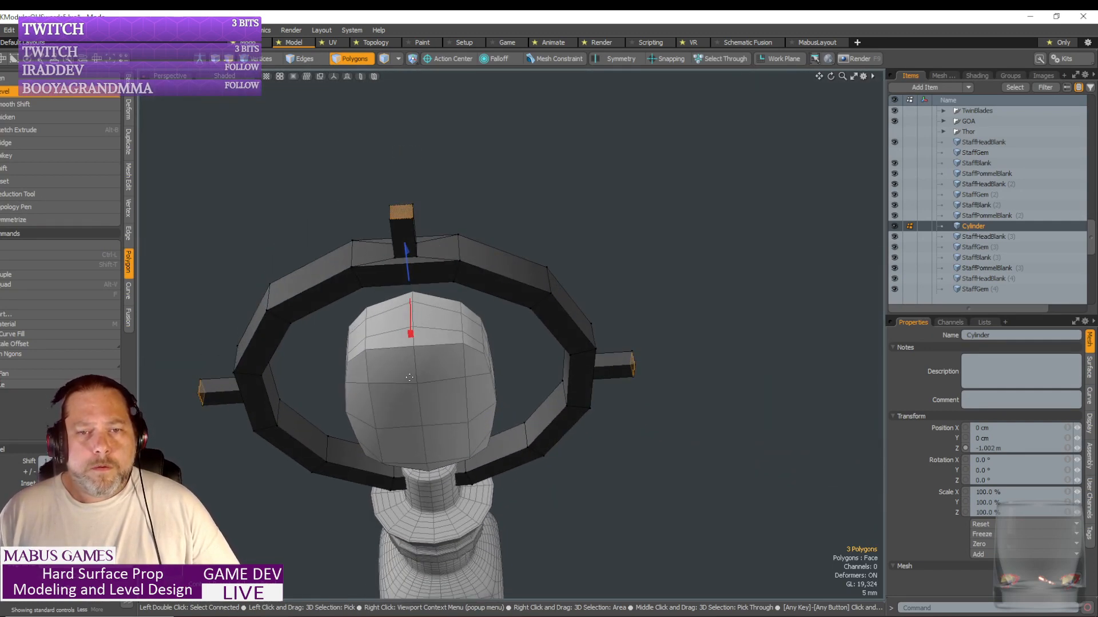
pyautogui.moveTo(410, 333); pyautogui.dragTo(404, 339)
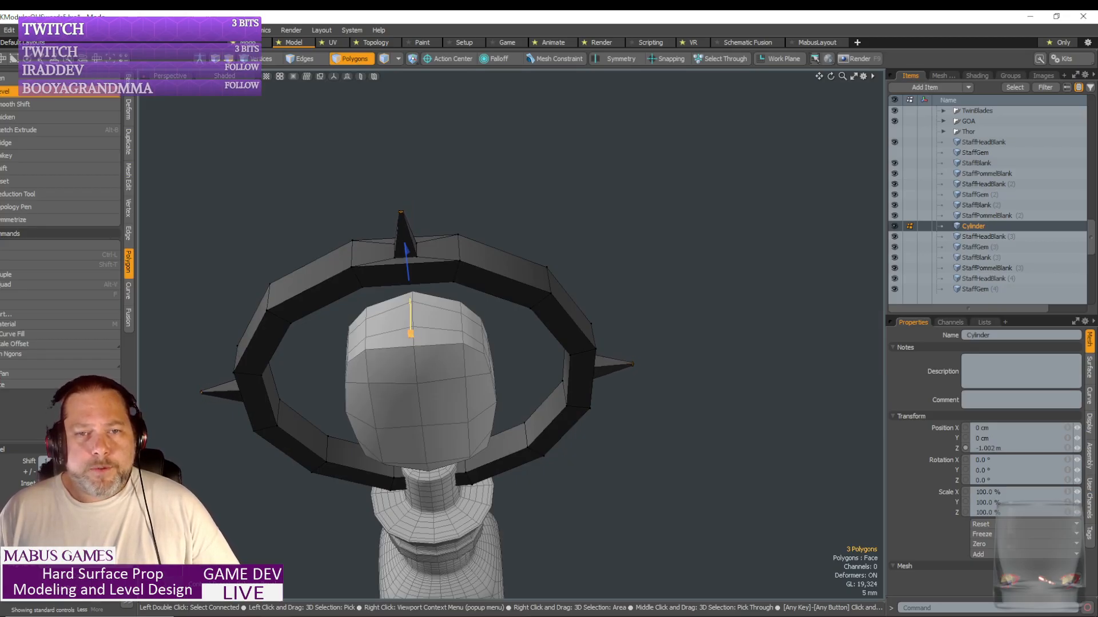
pyautogui.keyDown('alt'); pyautogui.moveTo(414, 339); pyautogui.dragTo(439, 356); pyautogui.keyUp('alt')
pyautogui.keyDown('alt'); pyautogui.moveTo(530, 336); pyautogui.dragTo(511, 334); pyautogui.keyUp('alt')
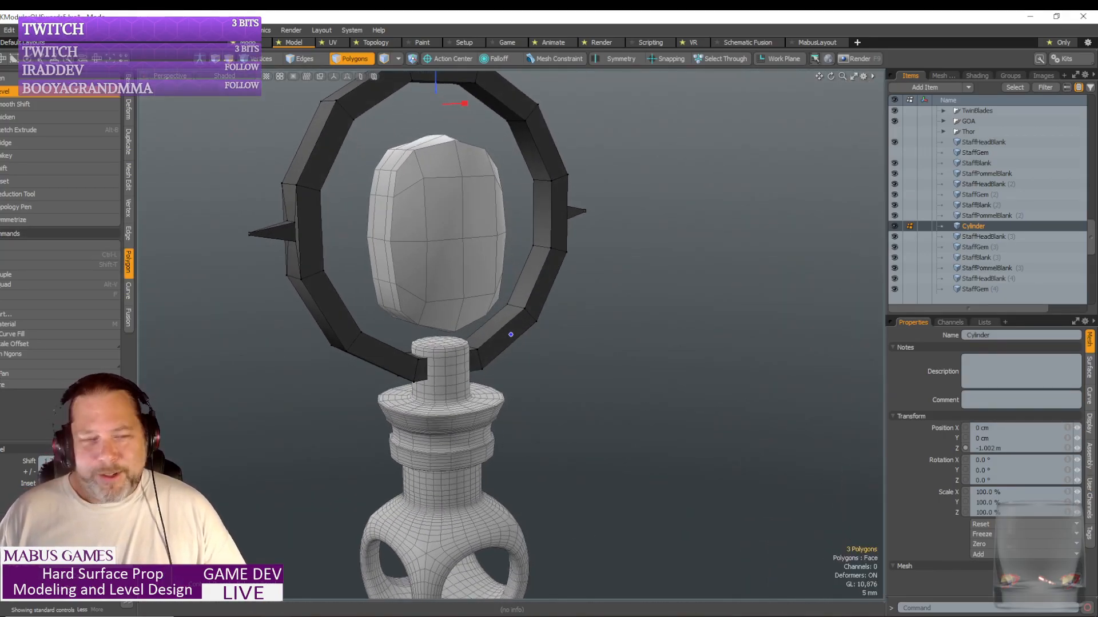
# - Save the scene
pyautogui.click(1, 30)
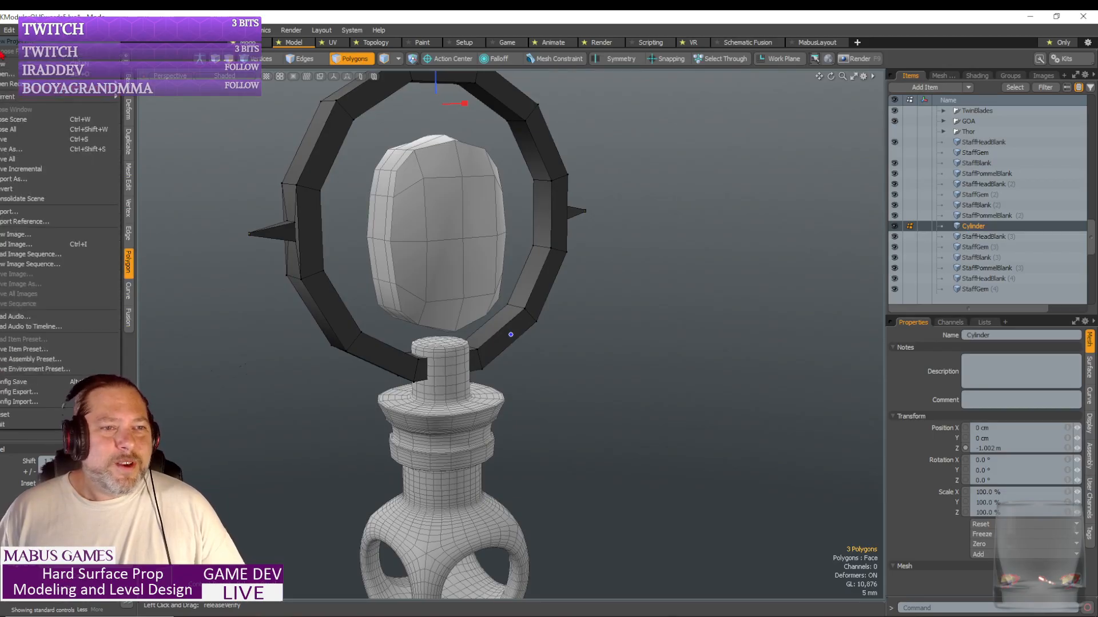
pyautogui.click(5, 140)
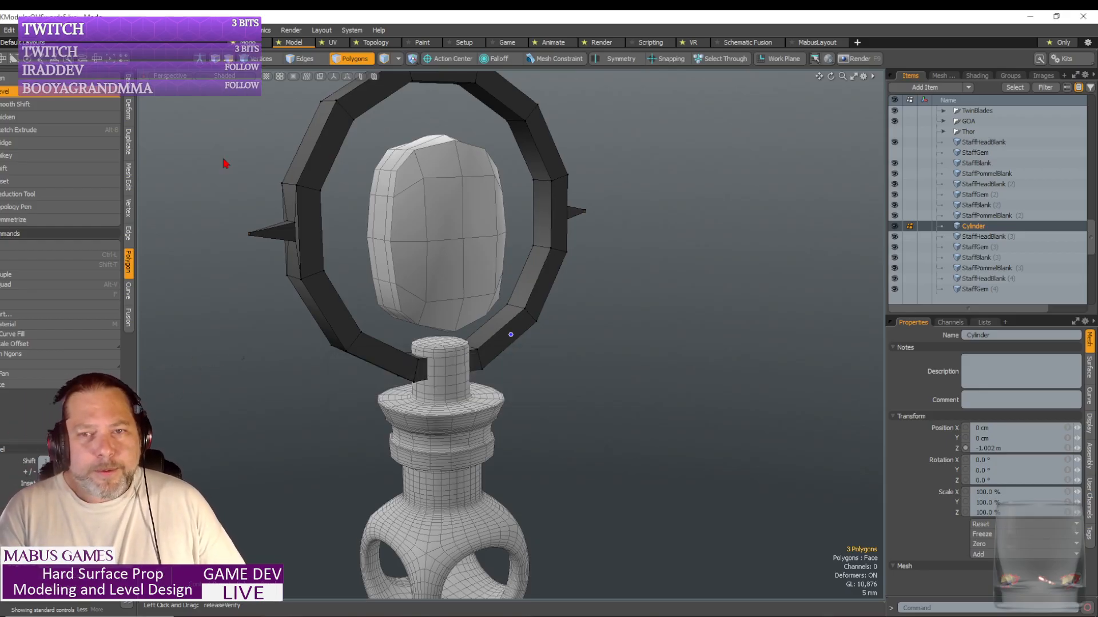
pyautogui.keyDown('alt'); pyautogui.moveTo(223, 159); pyautogui.dragTo(87, 113); pyautogui.keyUp('alt')
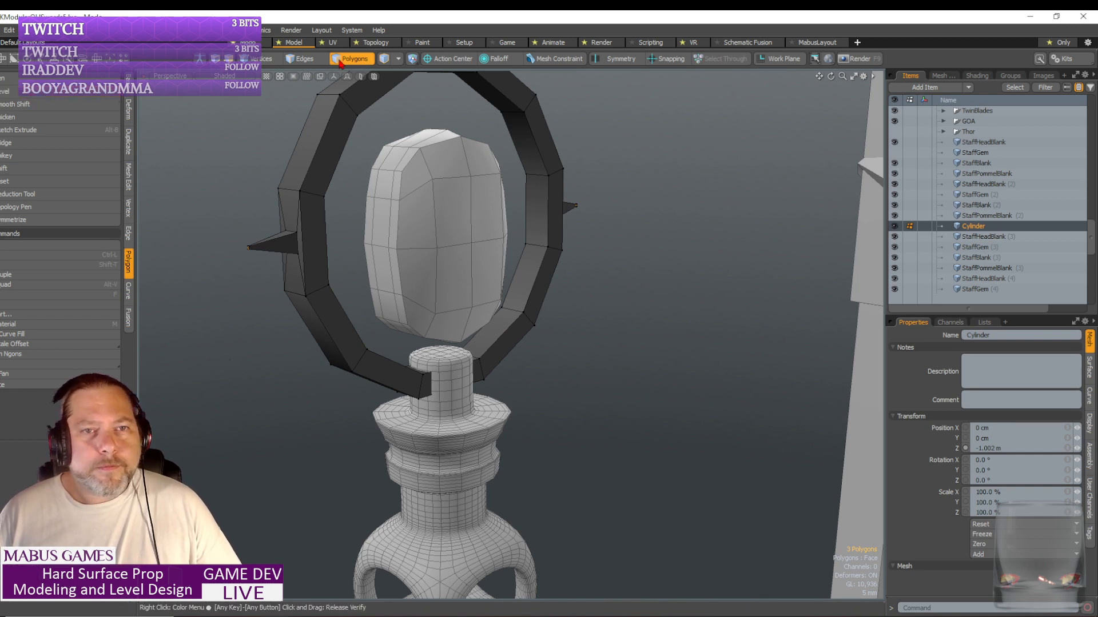
# - Select one lengthwise edge on each of the three spikes and extend the selection to all twelve lengthwise edges
pyautogui.click(302, 58)
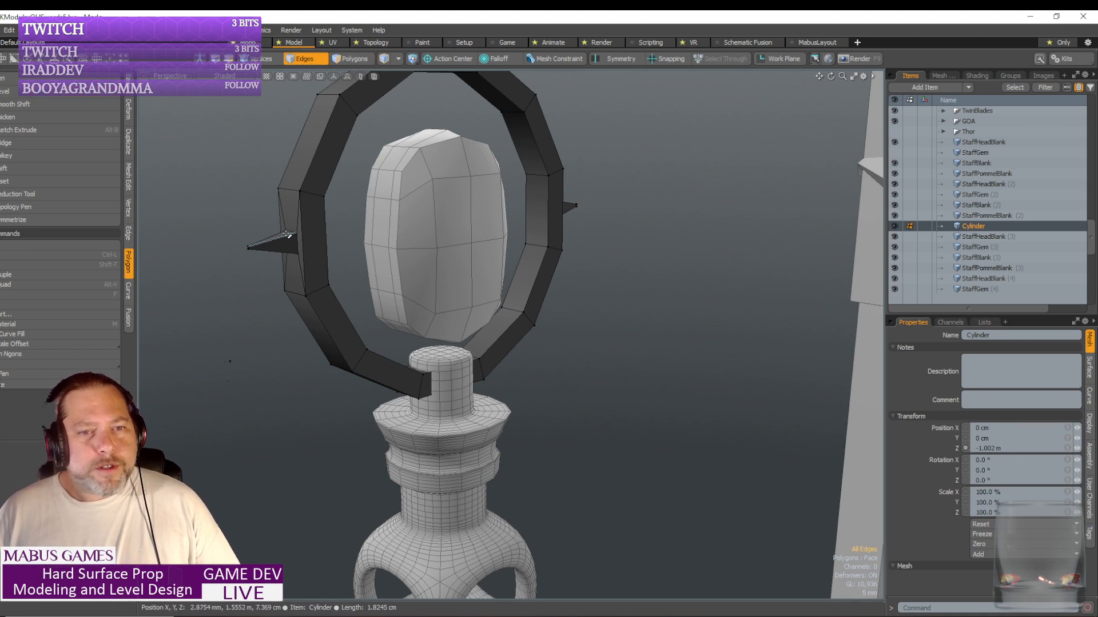
pyautogui.click(279, 239)
pyautogui.keyDown('alt'); pyautogui.moveTo(492, 335); pyautogui.dragTo(552, 257); pyautogui.keyUp('alt')
pyautogui.keyDown('shift'); pyautogui.click(553, 219); pyautogui.keyUp('shift')
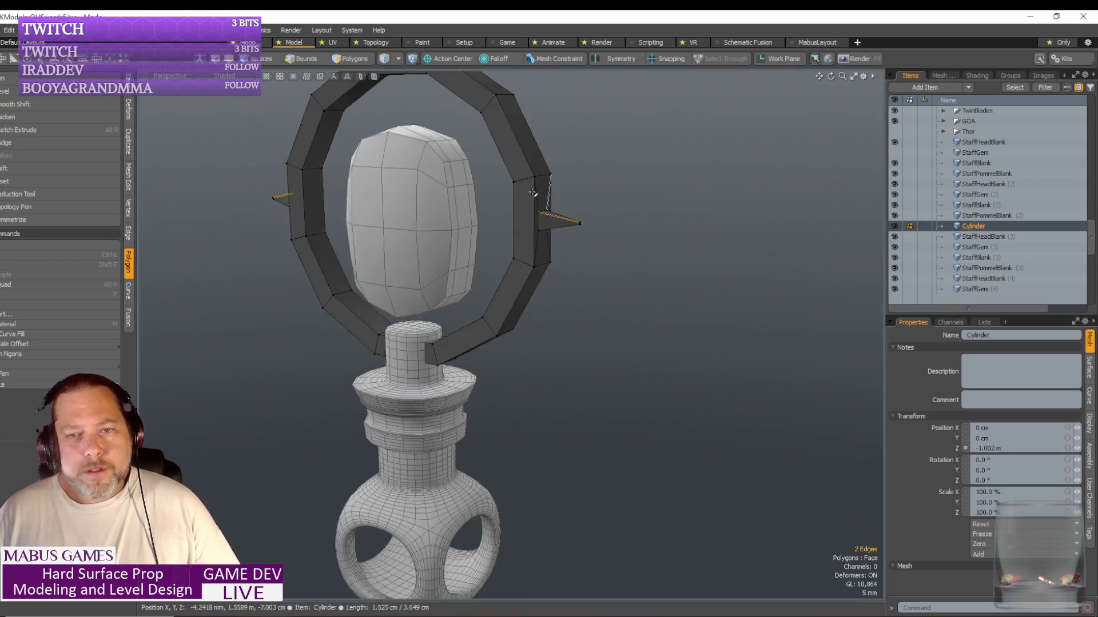
pyautogui.keyDown('alt'); pyautogui.moveTo(531, 154); pyautogui.dragTo(424, 220); pyautogui.keyUp('alt')
pyautogui.keyDown('shift'); pyautogui.click(426, 210); pyautogui.keyUp('shift')
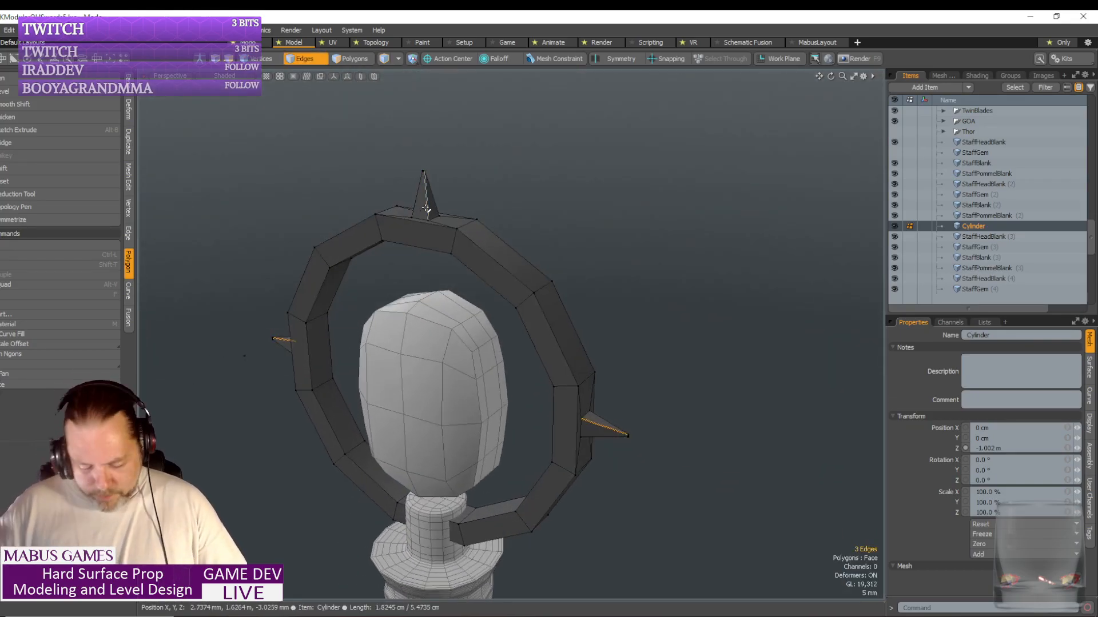
pyautogui.hotkey('alt', 'l')
# - Loop Slice the spikes with two loops, one close to the base and one at 99.50 % near the other end
pyautogui.click(130, 177)
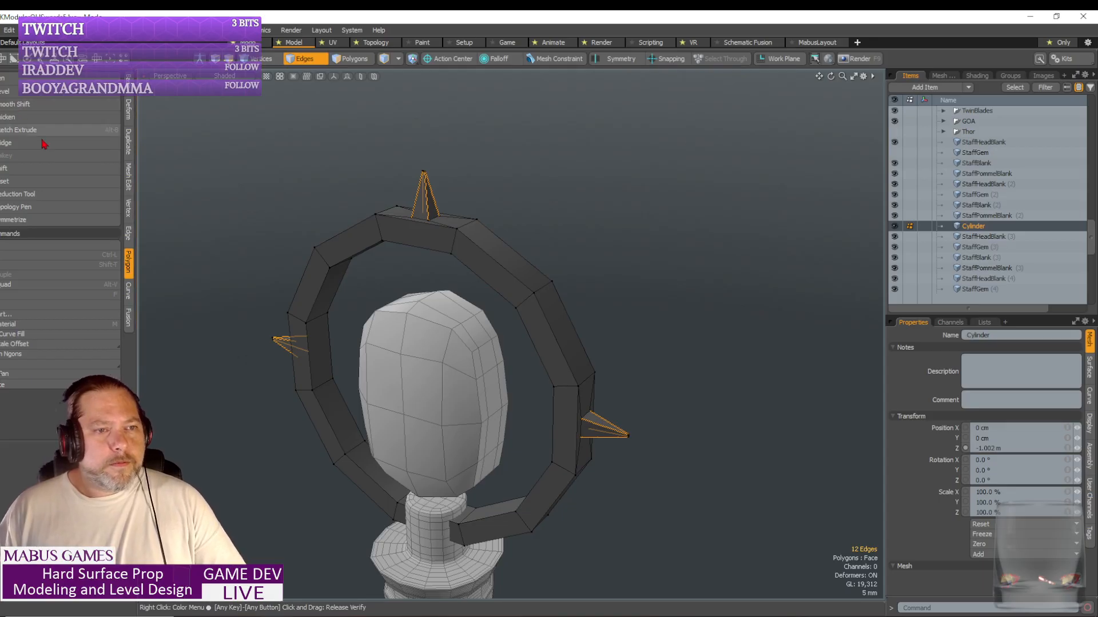
pyautogui.click(63, 162)
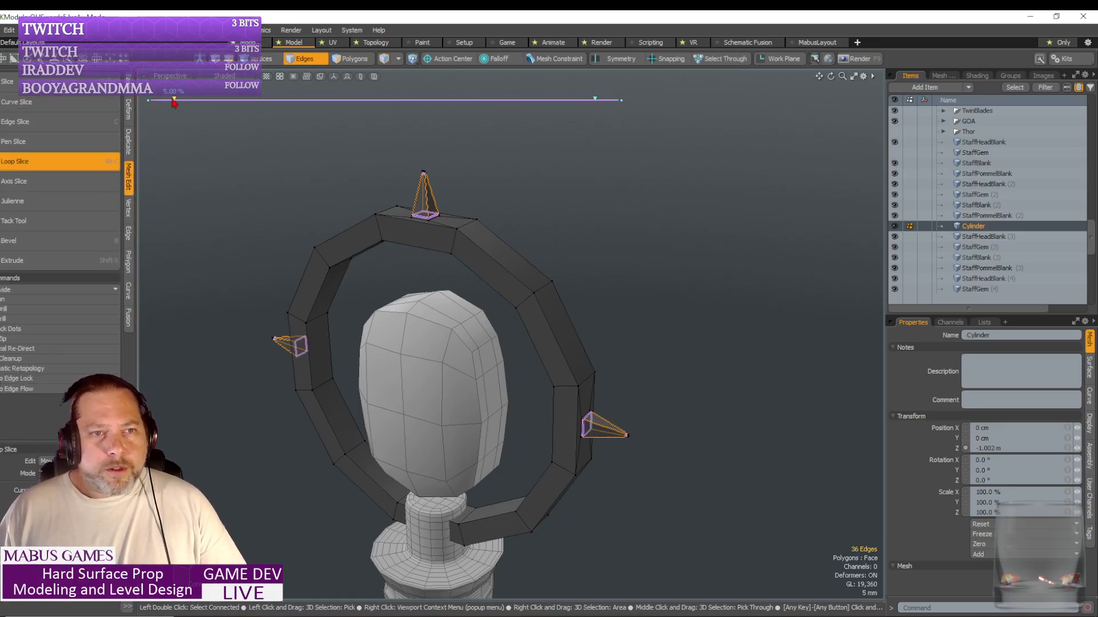
pyautogui.moveTo(175, 99); pyautogui.dragTo(153, 100)
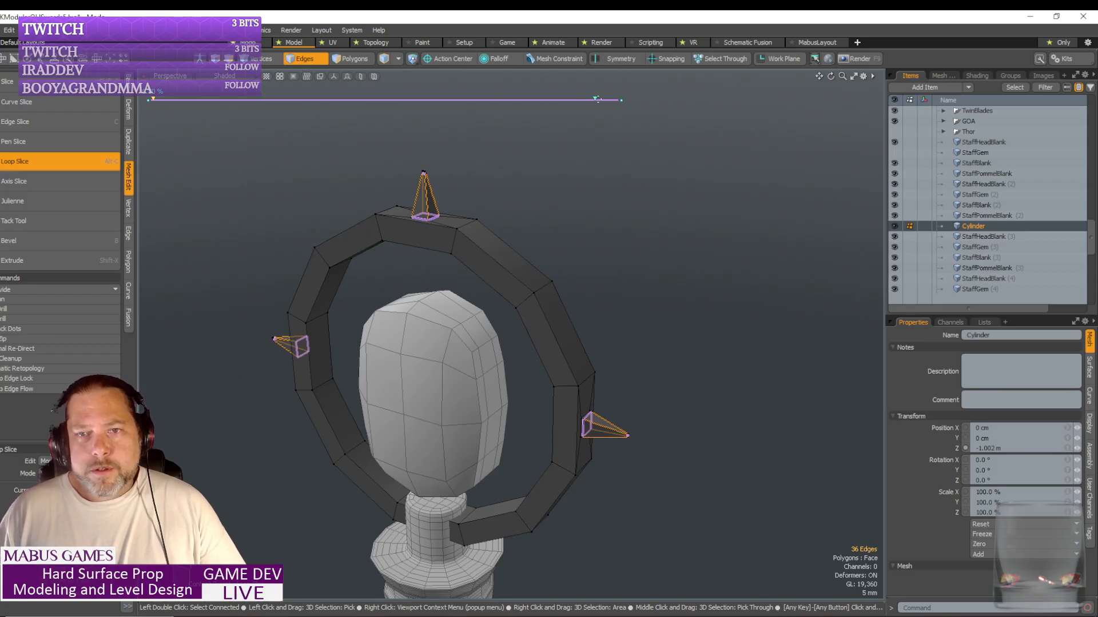
pyautogui.moveTo(595, 99); pyautogui.dragTo(612, 101)
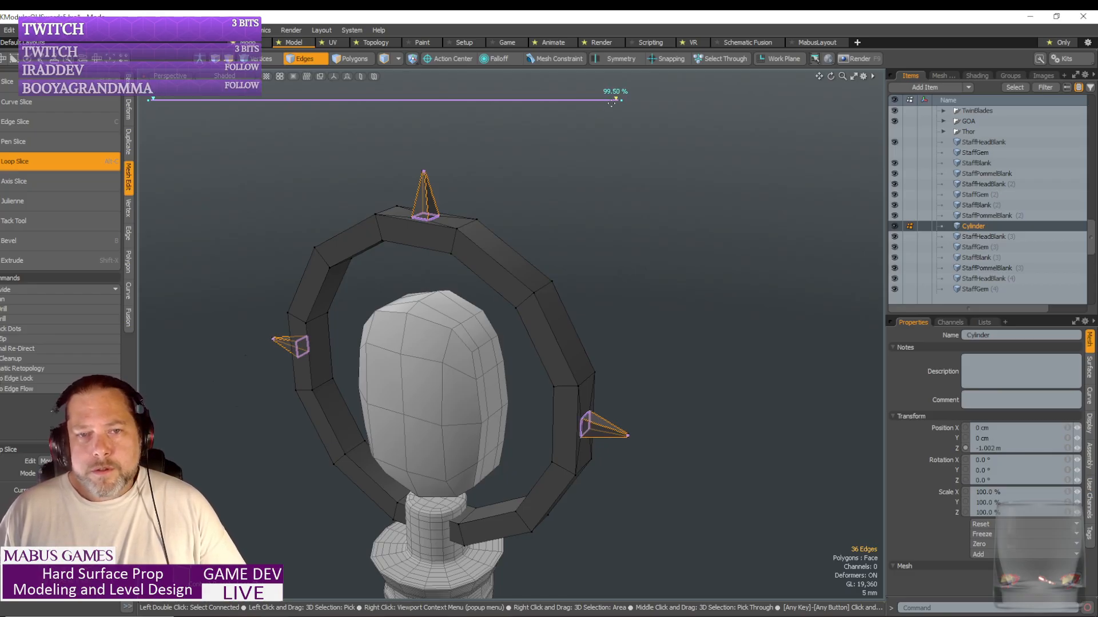
pyautogui.click(28, 164)
# - Select a lengthwise edge between the new loops on each spike and extend the selection around all three spikes
pyautogui.keyDown('alt'); pyautogui.moveTo(336, 225); pyautogui.dragTo(705, 296); pyautogui.keyUp('alt')
pyautogui.click(639, 286)
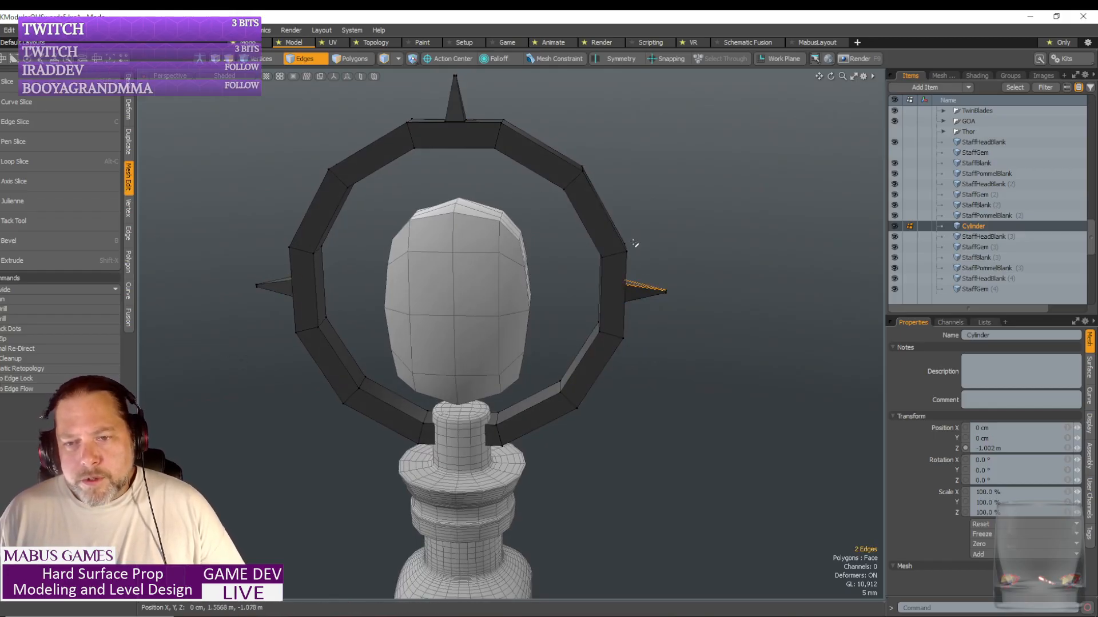
pyautogui.keyDown('shift'); pyautogui.click(458, 97); pyautogui.keyUp('shift')
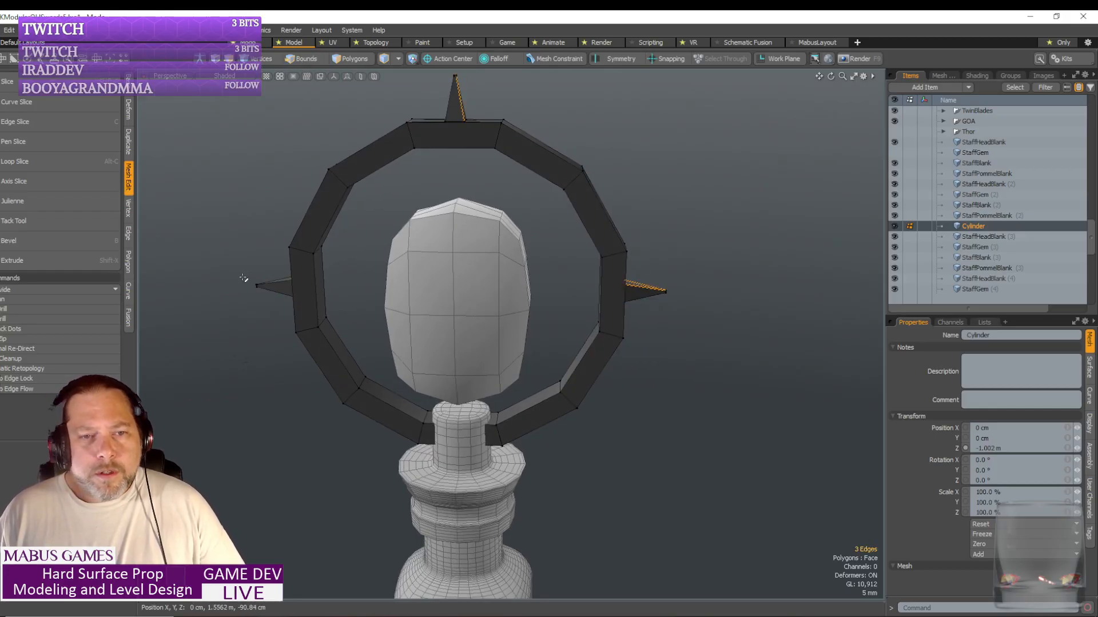
pyautogui.keyDown('shift'); pyautogui.click(275, 281); pyautogui.keyUp('shift')
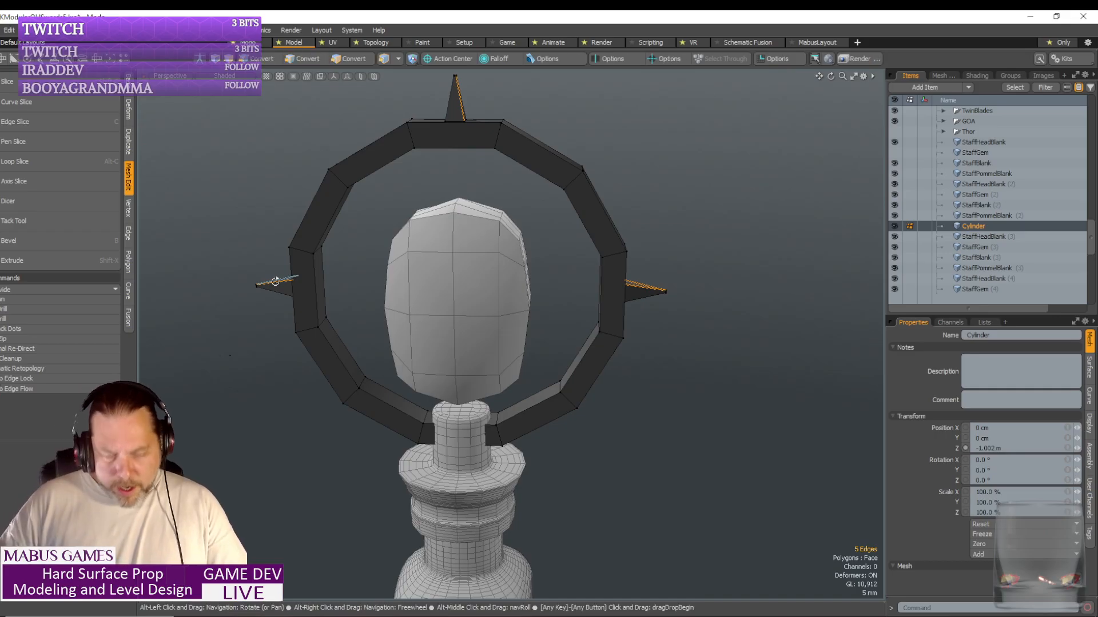
pyautogui.hotkey('shift', 'Up')
pyautogui.keyDown('alt'); pyautogui.moveTo(275, 280); pyautogui.dragTo(281, 288); pyautogui.keyUp('alt')
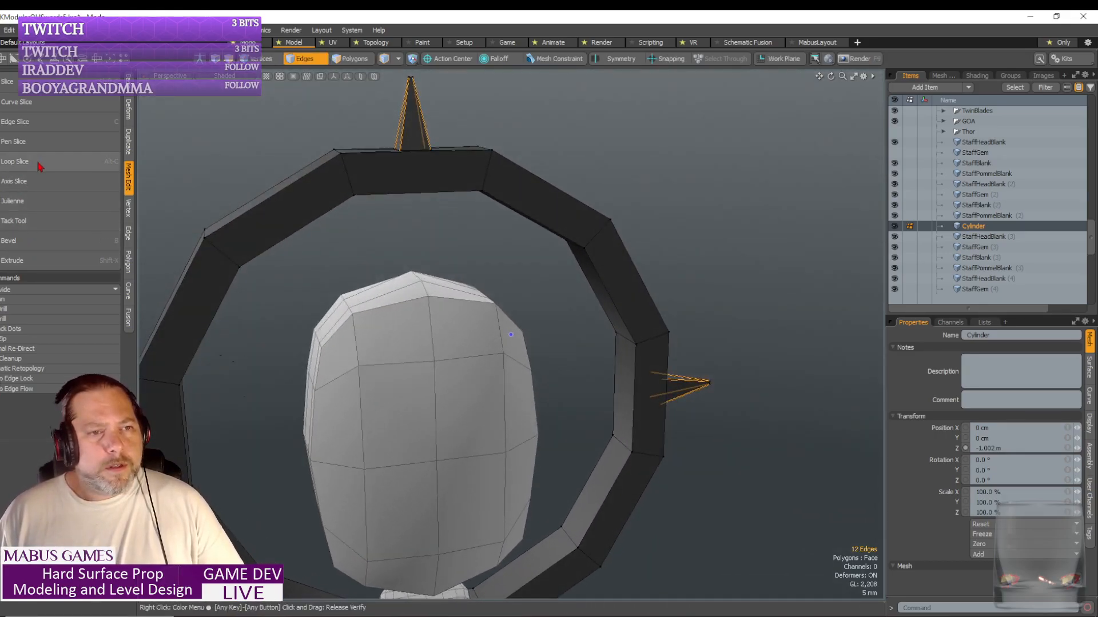
pyautogui.click(40, 163)
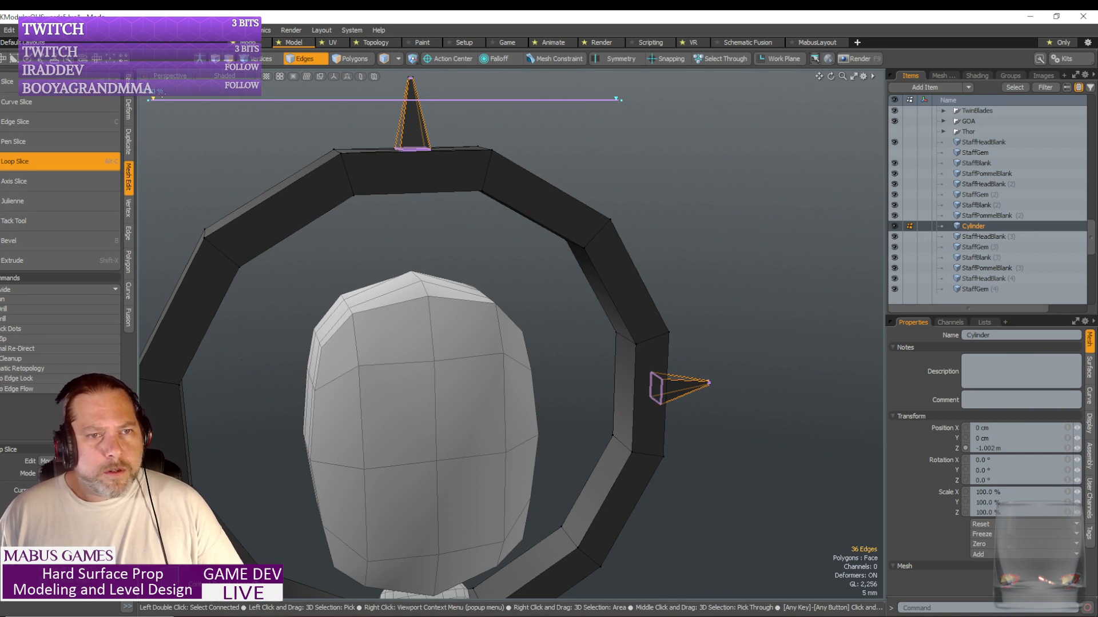
pyautogui.moveTo(154, 101); pyautogui.dragTo(314, 99)
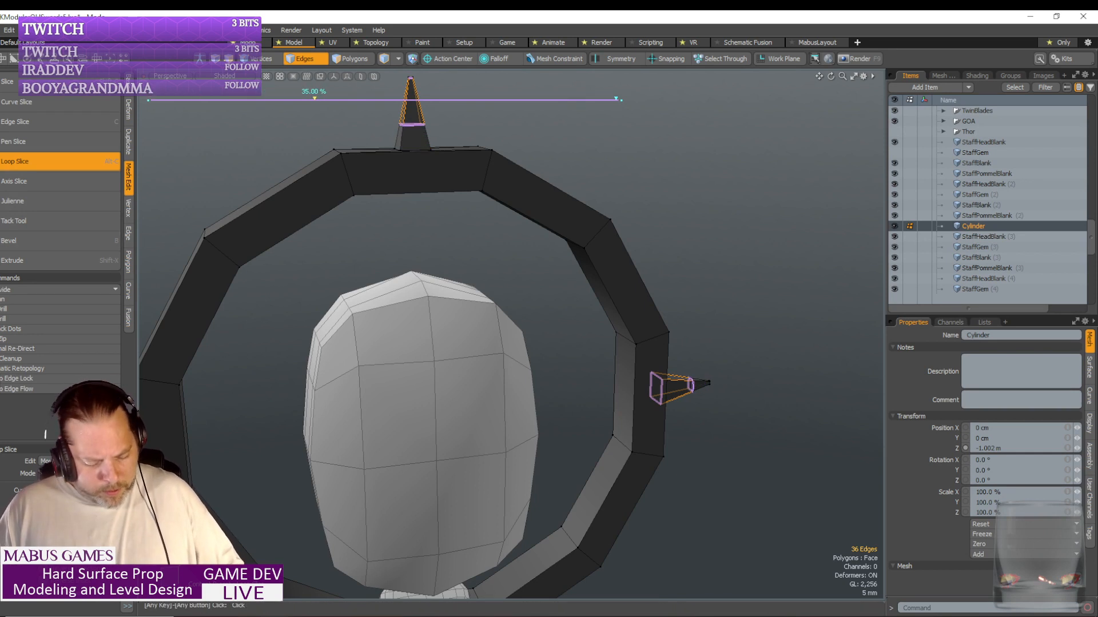
pyautogui.hotkey('ctrl', 'z')
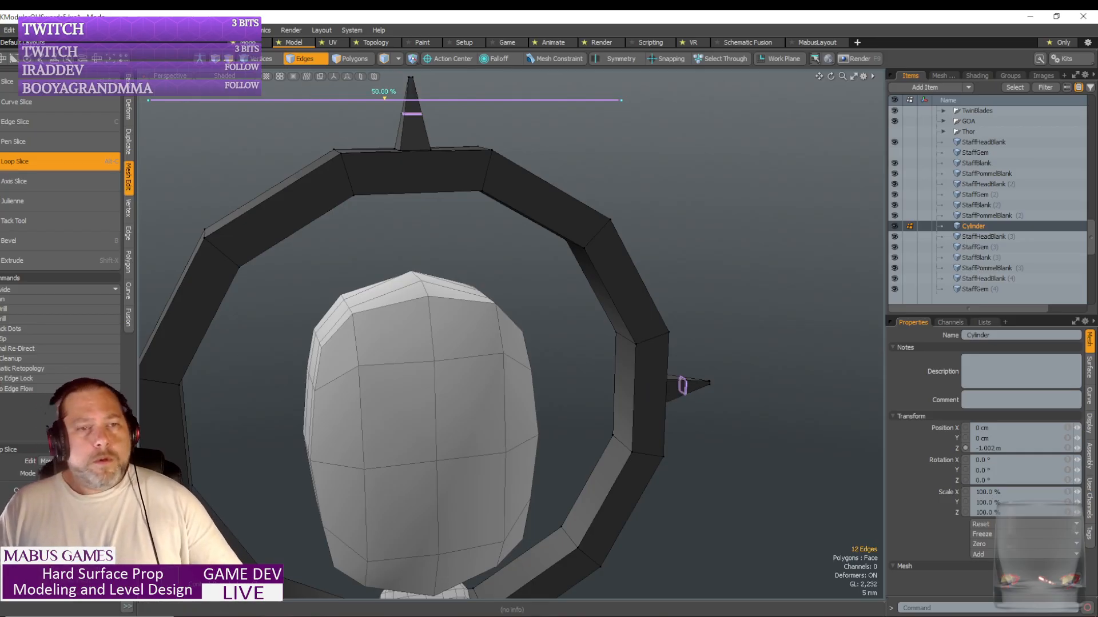
pyautogui.click(45, 167)
pyautogui.keyDown('alt'); pyautogui.moveTo(265, 162); pyautogui.dragTo(367, 175); pyautogui.keyUp('alt')
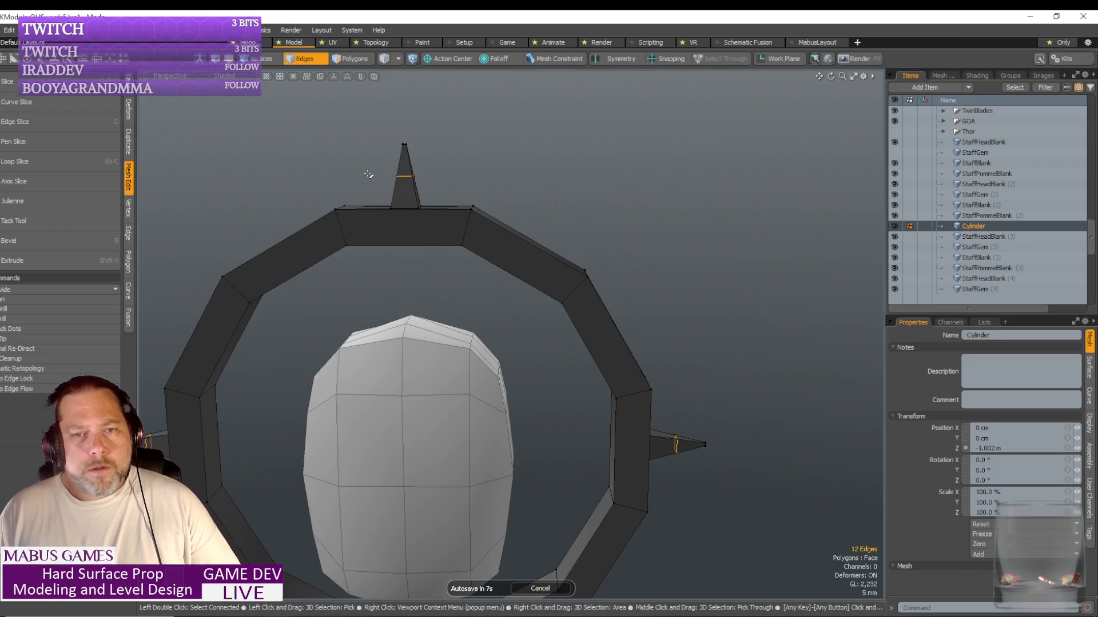
pyautogui.hotkey('ctrl', 'z')
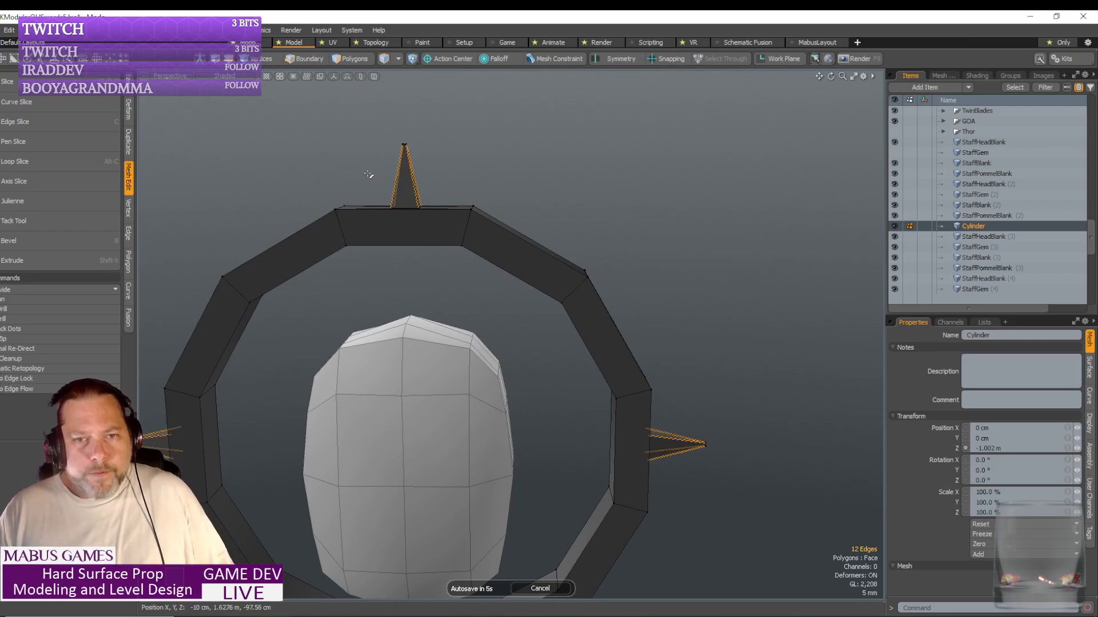
# - Loop Slice the spikes with 2 evenly spaced loops and convert the selection to all of the spikes' polygons
pyautogui.click(40, 164)
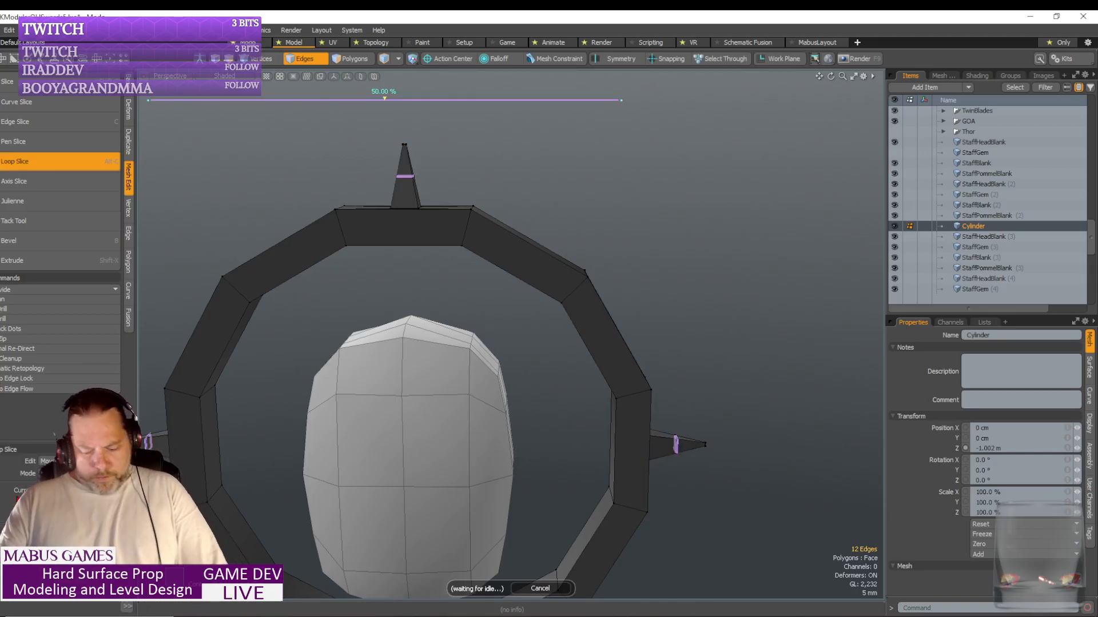
pyautogui.write('2')
pyautogui.press('Return')
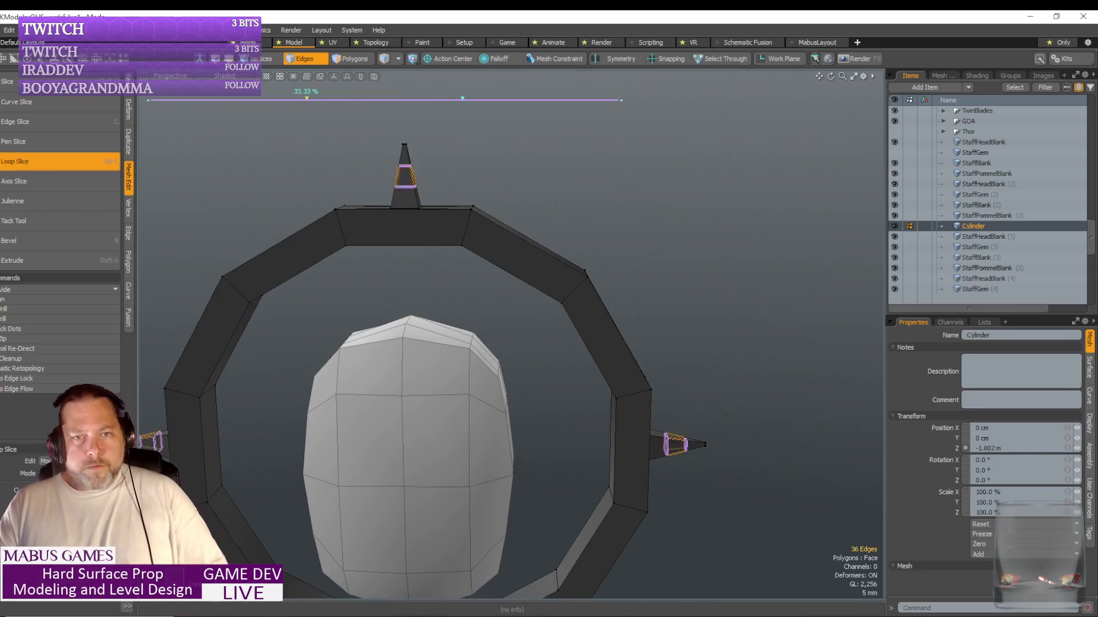
pyautogui.click(73, 167)
pyautogui.press('3')
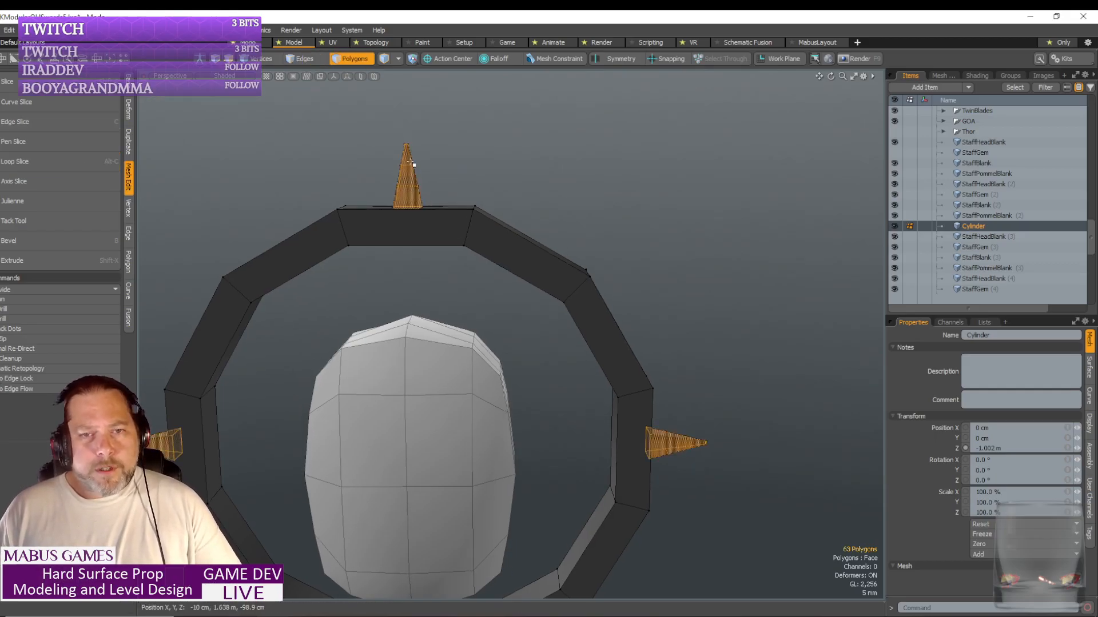
# - Select the loop of middle-segment polygons around the top spike and around one of the side spikes
pyautogui.click(407, 176)
pyautogui.keyDown('alt'); pyautogui.moveTo(470, 208); pyautogui.dragTo(427, 174); pyautogui.keyUp('alt')
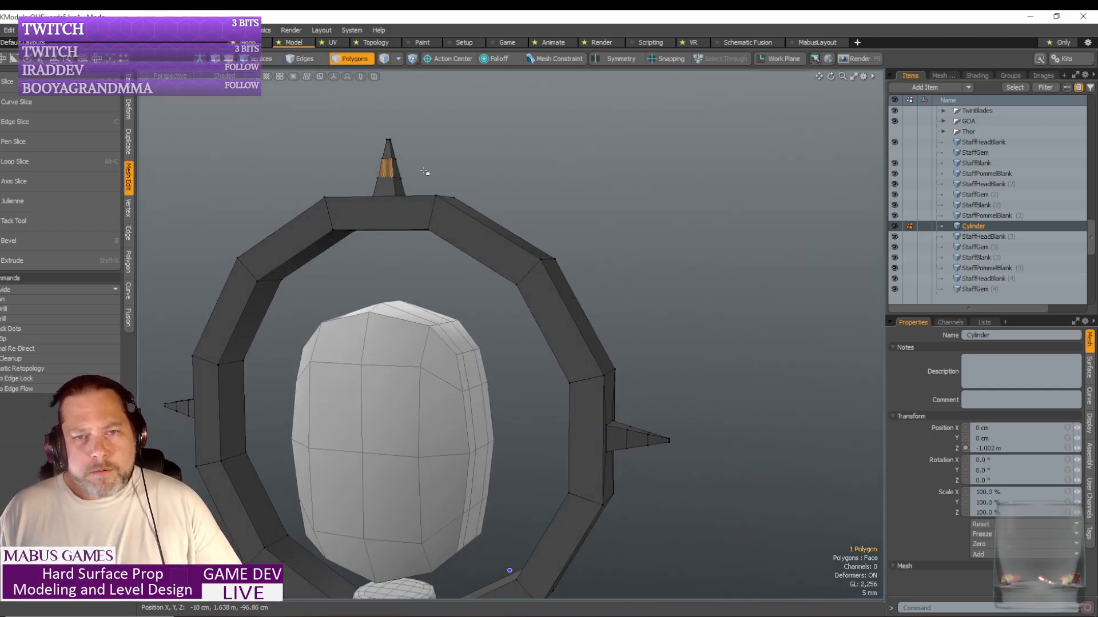
pyautogui.keyDown('shift'); pyautogui.click(395, 167); pyautogui.keyUp('shift')
pyautogui.press('l')
pyautogui.scroll(-2, 397, 169)
pyautogui.keyDown('alt'); pyautogui.moveTo(592, 314); pyautogui.dragTo(541, 280); pyautogui.keyUp('alt')
pyautogui.scroll(3, 541, 280)
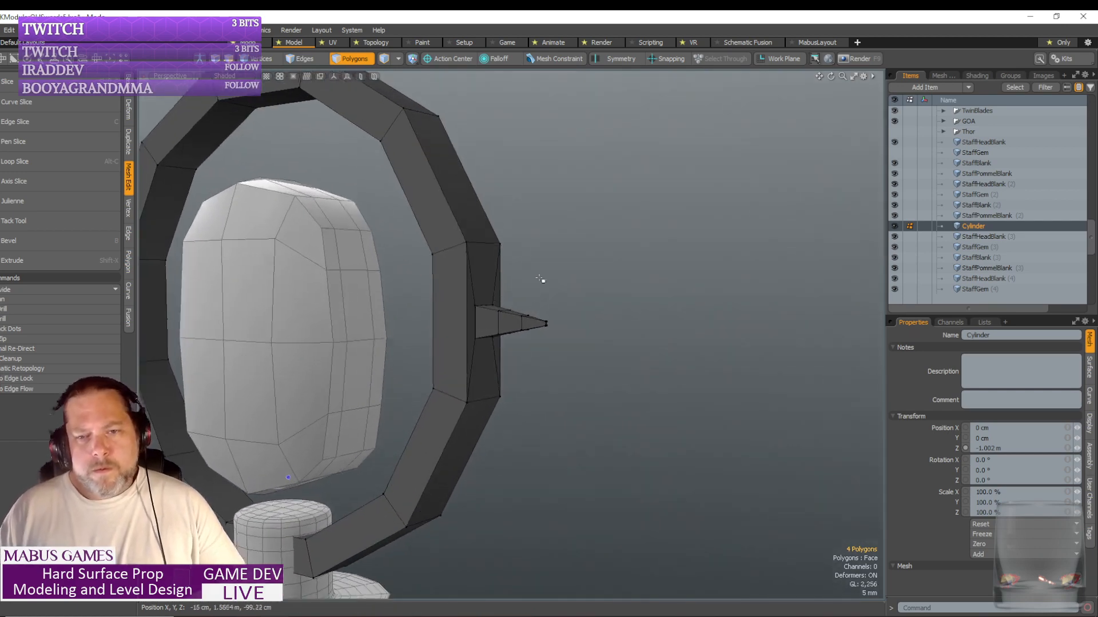
pyautogui.keyDown('shift'); pyautogui.click(510, 315); pyautogui.keyUp('shift')
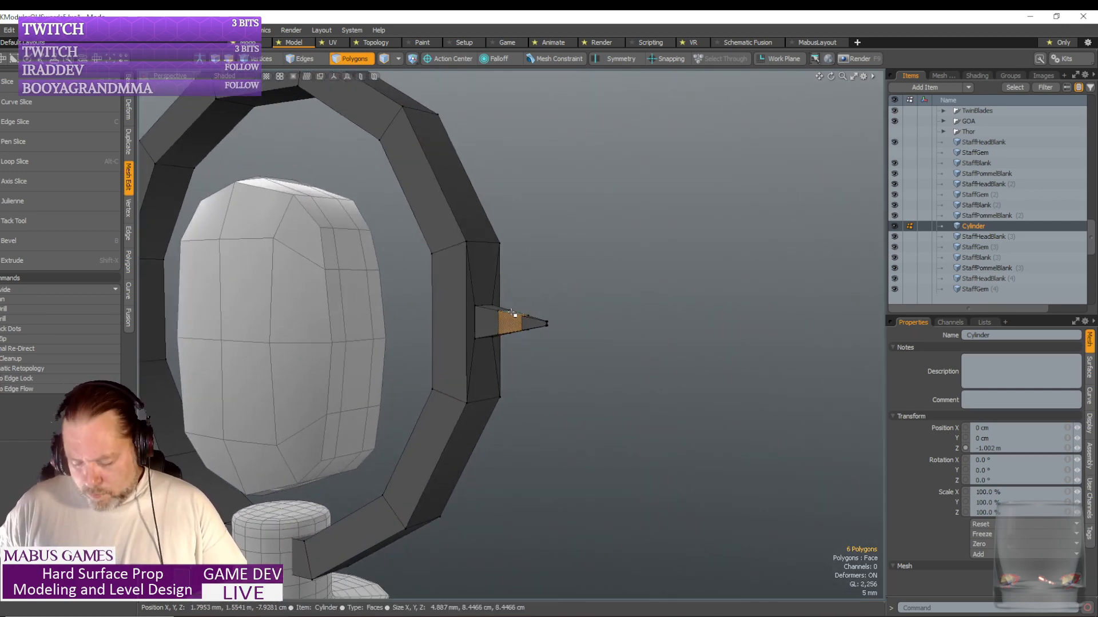
pyautogui.press('l')
# - Add the loop of middle-segment polygons around the opposite side spike to the selection
pyautogui.keyDown('alt'); pyautogui.moveTo(457, 318); pyautogui.dragTo(576, 331); pyautogui.keyUp('alt')
pyautogui.scroll(-4, 576, 331)
pyautogui.scroll(3, 589, 330)
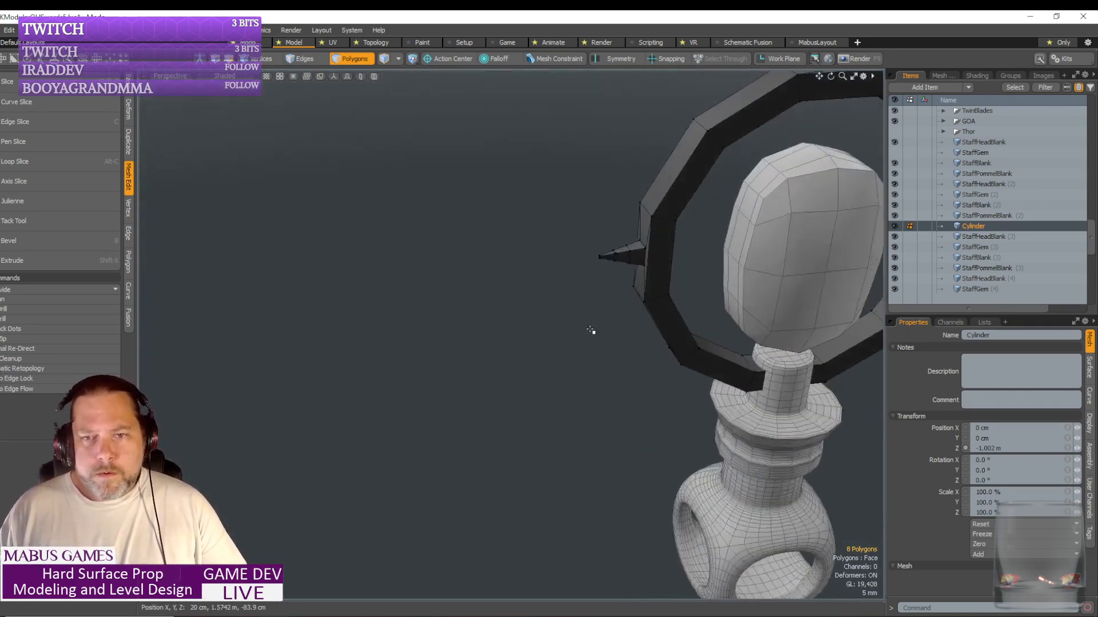
pyautogui.scroll(4, 595, 329)
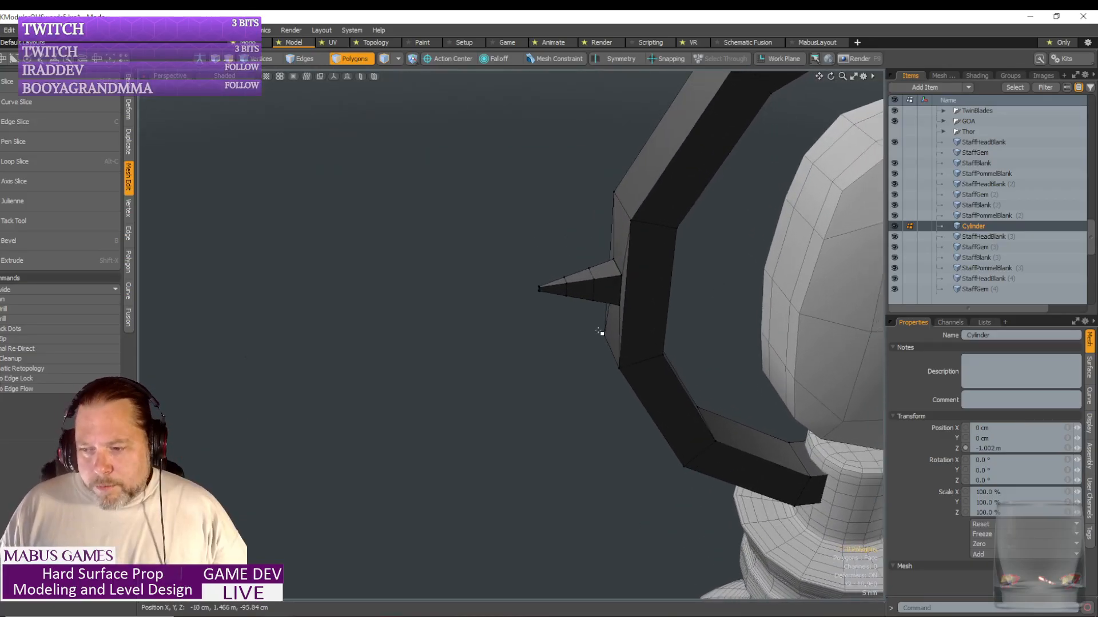
pyautogui.keyDown('alt'); pyautogui.keyDown('shift'); pyautogui.moveTo(628, 297); pyautogui.dragTo(575, 304); pyautogui.keyUp('shift'); pyautogui.keyUp('alt')
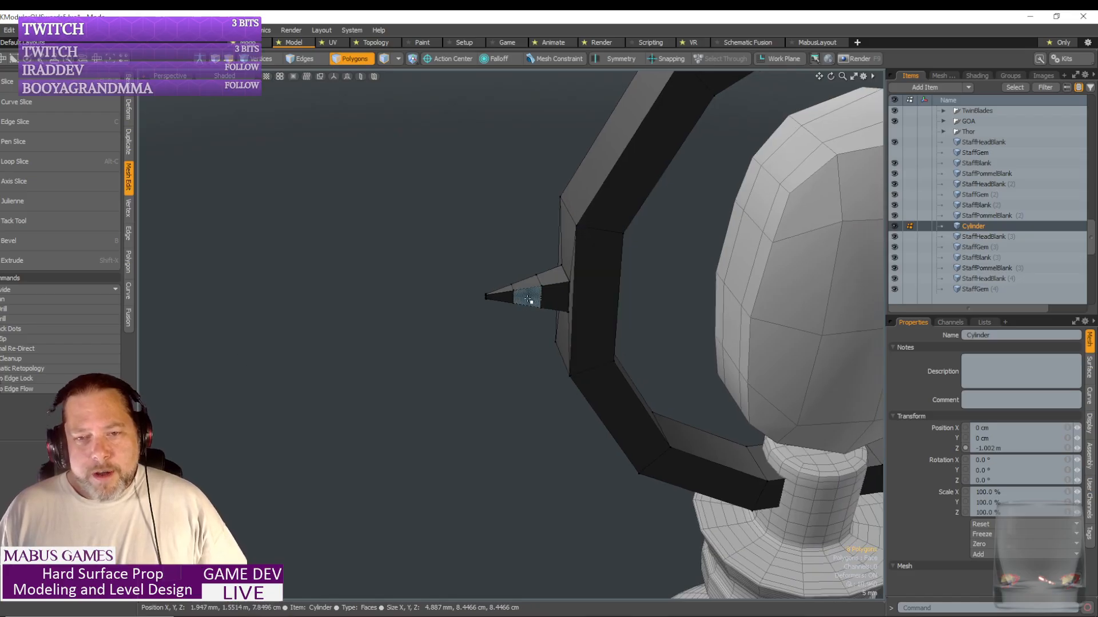
pyautogui.keyDown('shift'); pyautogui.click(526, 291); pyautogui.keyUp('shift')
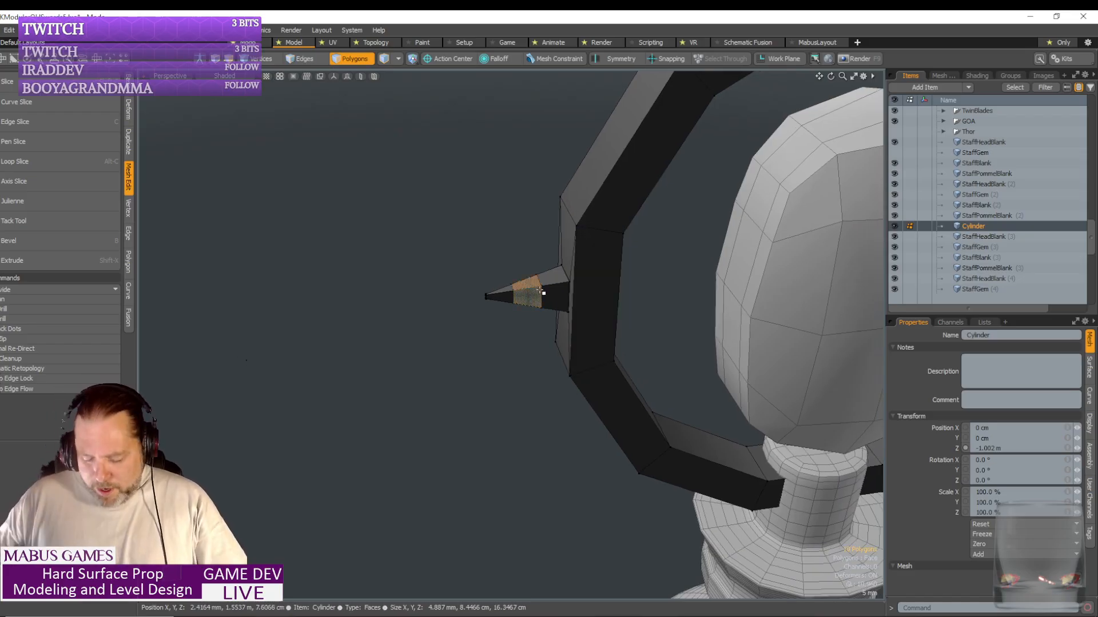
pyautogui.keyDown('alt'); pyautogui.moveTo(540, 291); pyautogui.dragTo(540, 291); pyautogui.keyUp('alt')
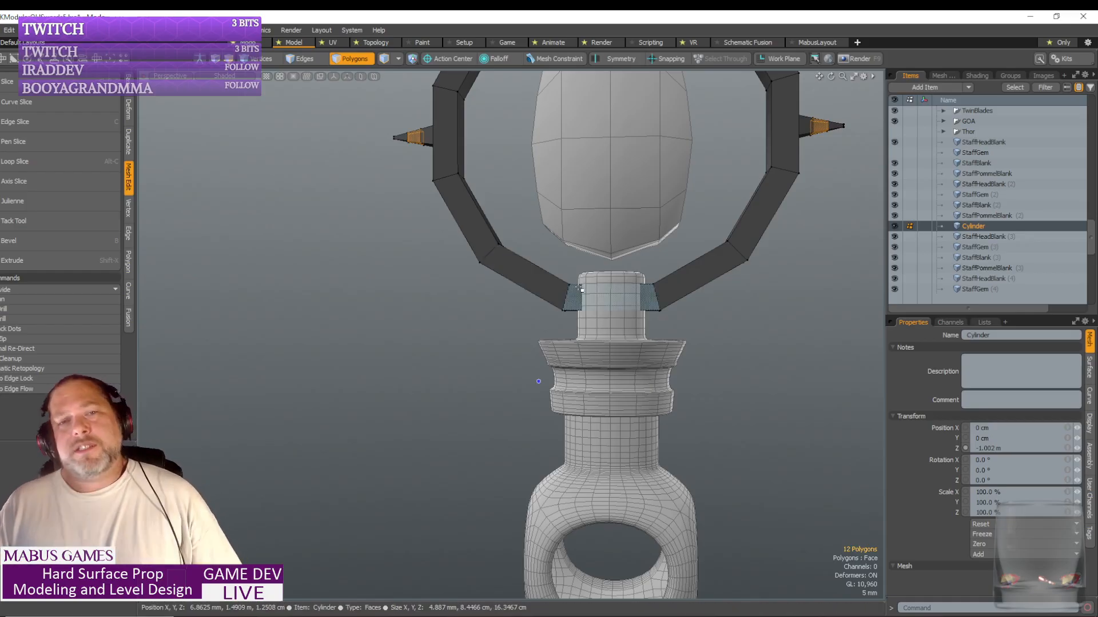
# - Bevel the selected middle segments inward so they sit recessed on all three spikes
pyautogui.moveTo(564, 289)
pyautogui.keyDown('alt'); pyautogui.mouseDown()
pyautogui.moveTo(568, 252)
pyautogui.moveTo(542, 287)
pyautogui.mouseUp(); pyautogui.keyUp('alt')
pyautogui.moveTo(614, 286)
pyautogui.keyDown('alt'); pyautogui.mouseDown()
pyautogui.moveTo(626, 270)
pyautogui.moveTo(616, 275)
pyautogui.moveTo(622, 288)
pyautogui.mouseUp(); pyautogui.keyUp('alt')
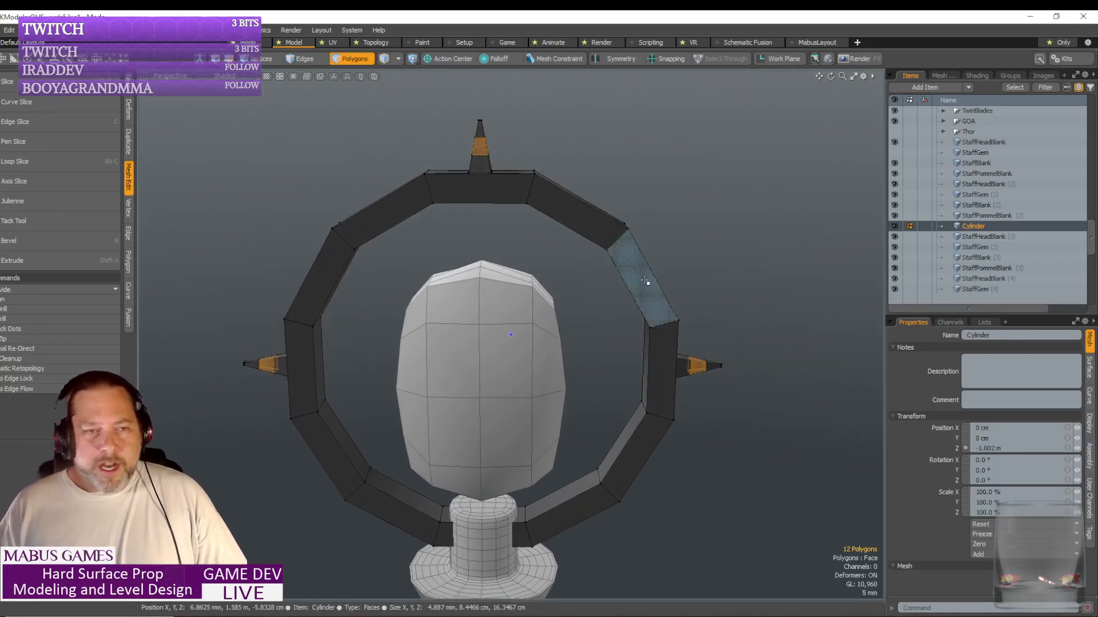
pyautogui.click(25, 245)
pyautogui.click(416, 246)
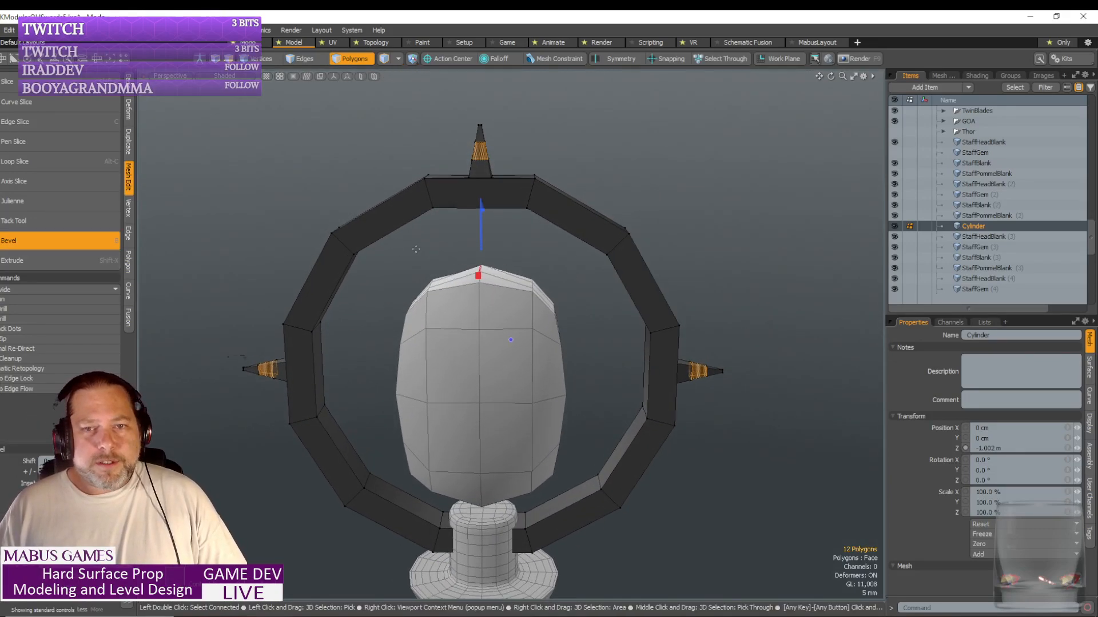
pyautogui.scroll(4, 465, 243)
pyautogui.moveTo(457, 246)
pyautogui.keyDown('alt'); pyautogui.mouseDown()
pyautogui.moveTo(466, 258)
pyautogui.moveTo(471, 250)
pyautogui.mouseUp(); pyautogui.keyUp('alt')
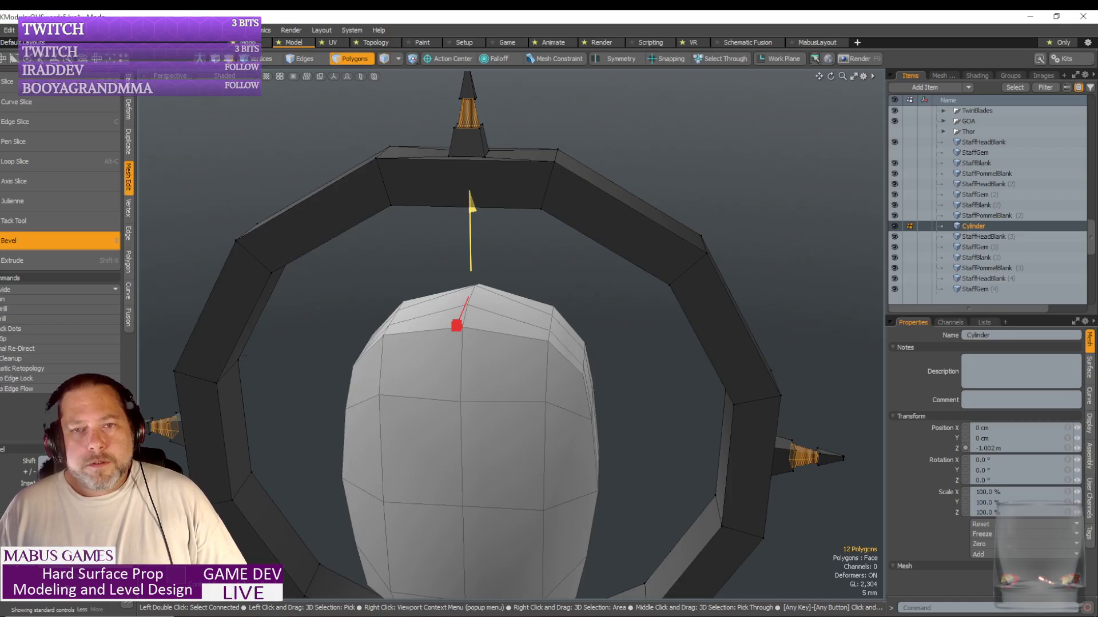
pyautogui.moveTo(471, 251); pyautogui.dragTo(470, 243)
pyautogui.press('space')
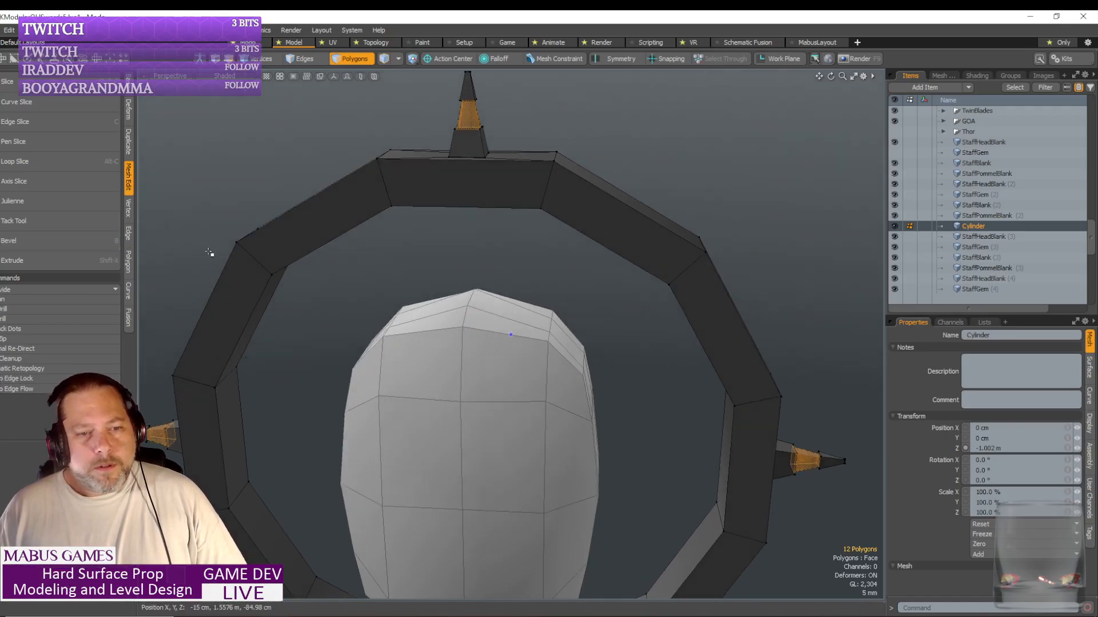
# - Select one lengthwise edge on the recessed middle segment of the top spike
pyautogui.keyDown('alt'); pyautogui.moveTo(178, 243); pyautogui.dragTo(694, 287); pyautogui.keyUp('alt')
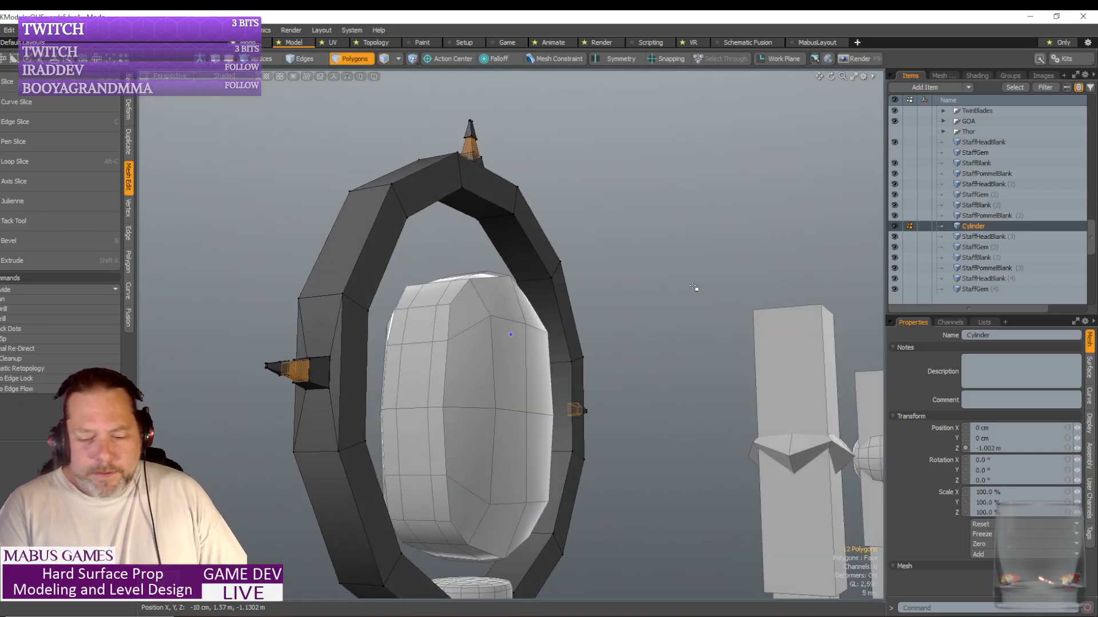
pyautogui.keyDown('alt'); pyautogui.moveTo(694, 287); pyautogui.dragTo(664, 279); pyautogui.keyUp('alt')
pyautogui.scroll(5, 663, 279)
pyautogui.keyDown('alt'); pyautogui.moveTo(574, 273); pyautogui.dragTo(483, 291); pyautogui.keyUp('alt')
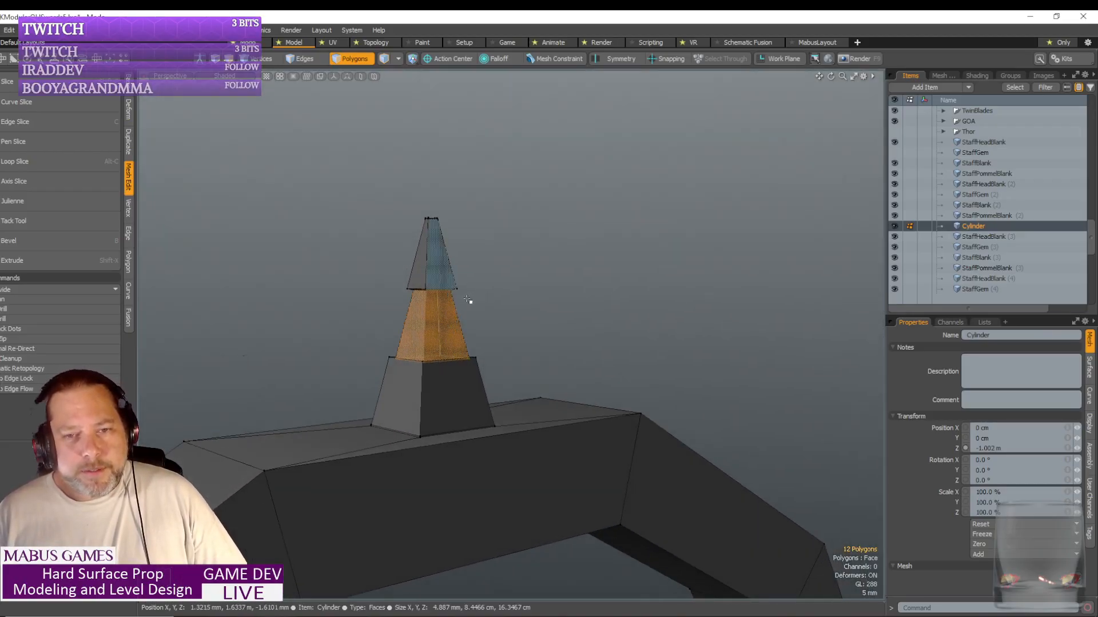
pyautogui.scroll(4, 467, 300)
pyautogui.scroll(-5, 468, 302)
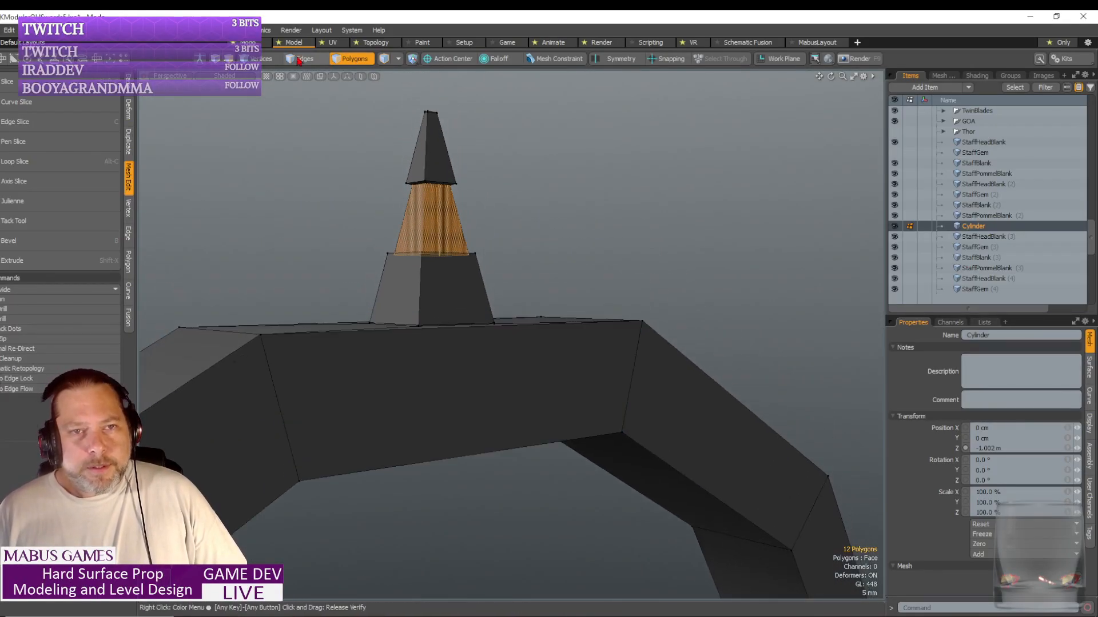
pyautogui.press('2')
pyautogui.click(426, 220)
# - Add matching lengthwise edges on both side spikes and extend the selection around all three recessed segments
pyautogui.scroll(-6, 498, 274)
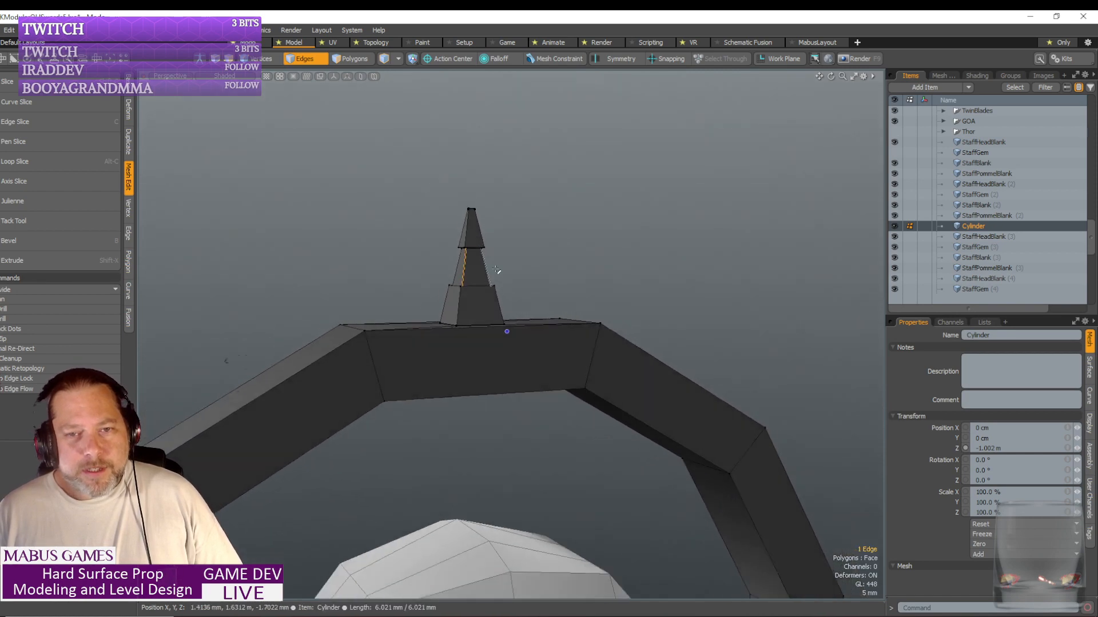
pyautogui.keyDown('alt'); pyautogui.moveTo(503, 280); pyautogui.dragTo(634, 348); pyautogui.keyUp('alt')
pyautogui.keyDown('shift'); pyautogui.click(491, 294); pyautogui.keyUp('shift')
pyautogui.keyDown('alt'); pyautogui.moveTo(490, 297); pyautogui.dragTo(509, 271); pyautogui.keyUp('alt')
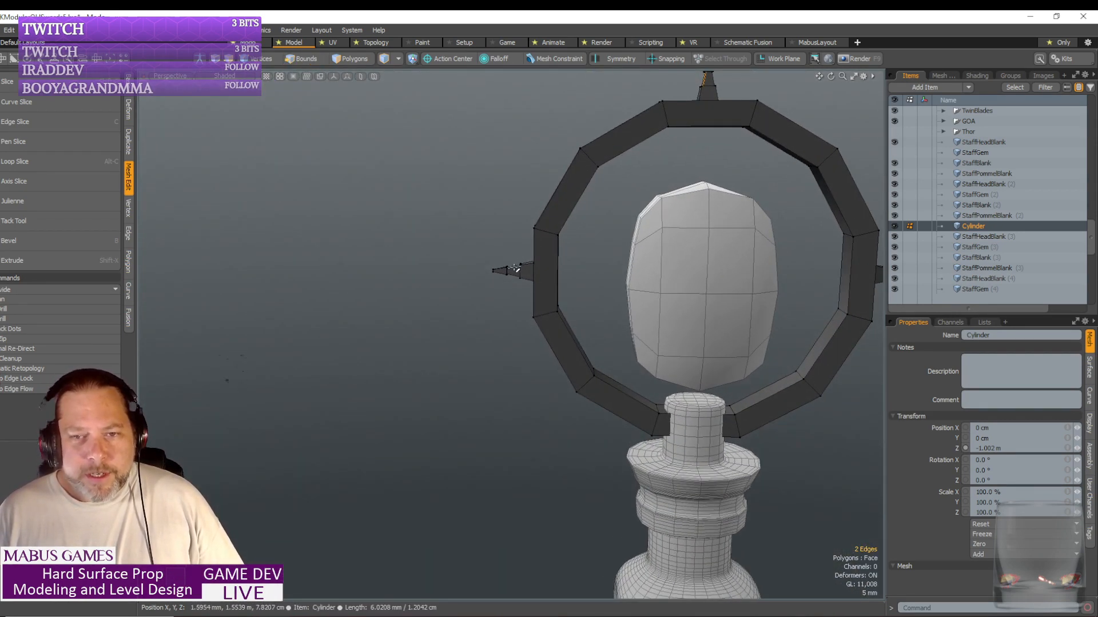
pyautogui.hotkey('alt', 'l')
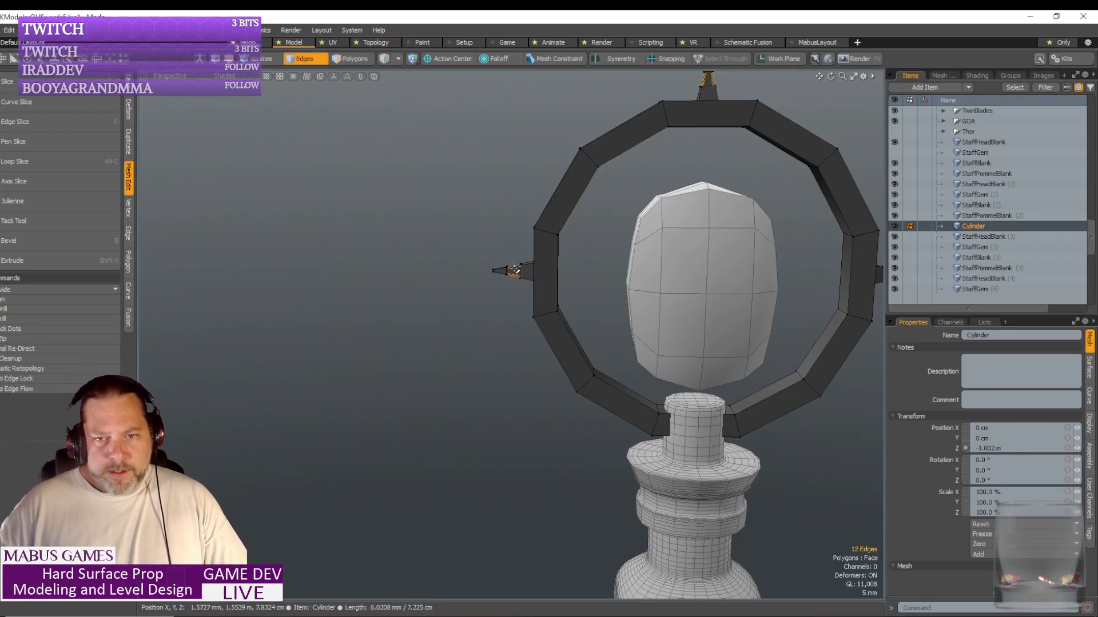
# - Loop Slice the recessed segments with two loops, one close to one end and one at 99.50 % near the other
pyautogui.keyDown('alt'); pyautogui.moveTo(515, 270); pyautogui.dragTo(499, 267); pyautogui.keyUp('alt')
pyautogui.scroll(8, 494, 274)
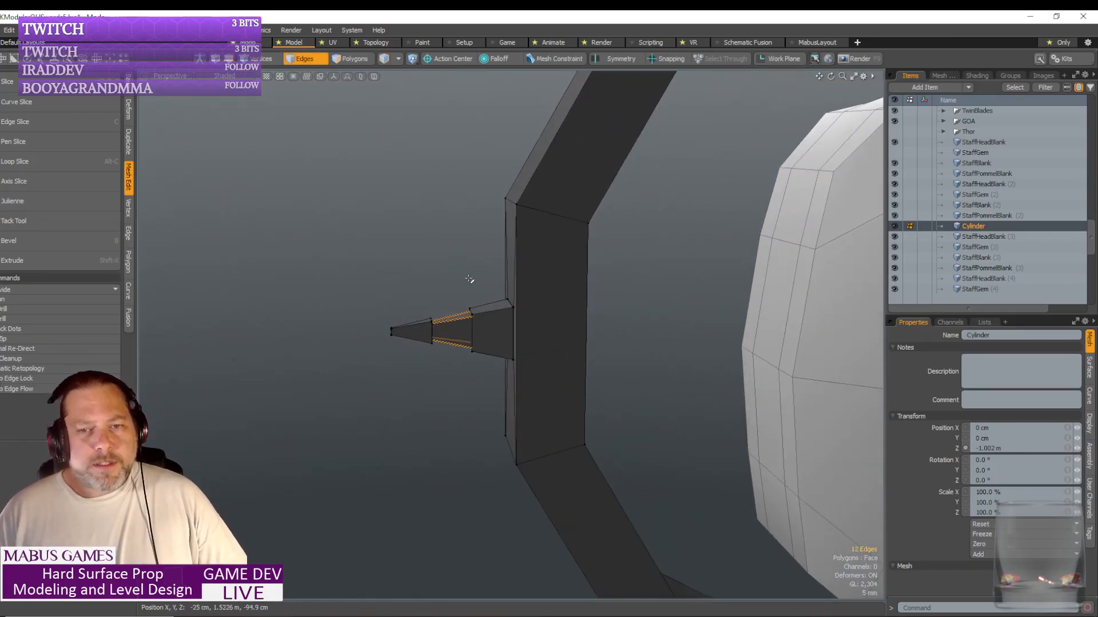
pyautogui.click(51, 162)
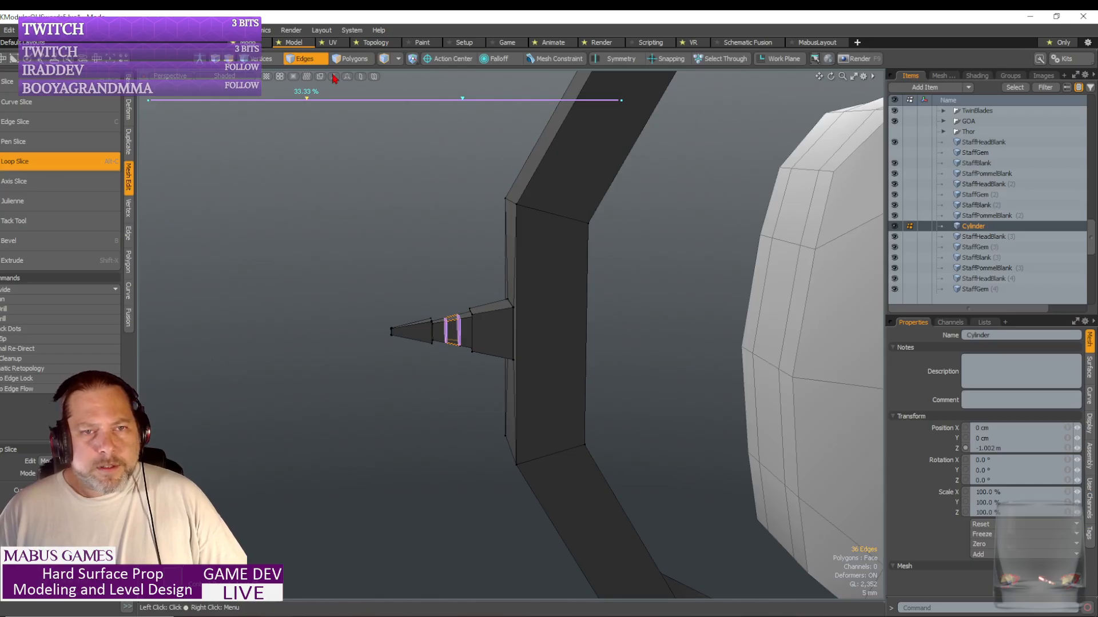
pyautogui.moveTo(307, 99); pyautogui.dragTo(154, 101)
pyautogui.moveTo(464, 101); pyautogui.dragTo(617, 101)
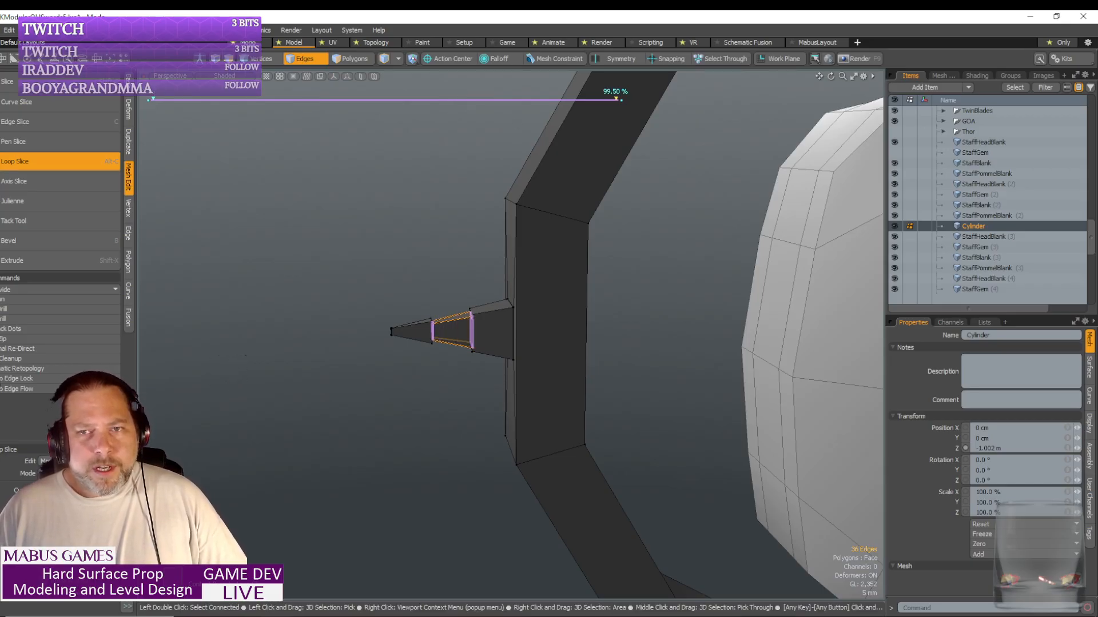
pyautogui.click(66, 161)
pyautogui.scroll(-1, 515, 280)
pyautogui.scroll(-8, 515, 280)
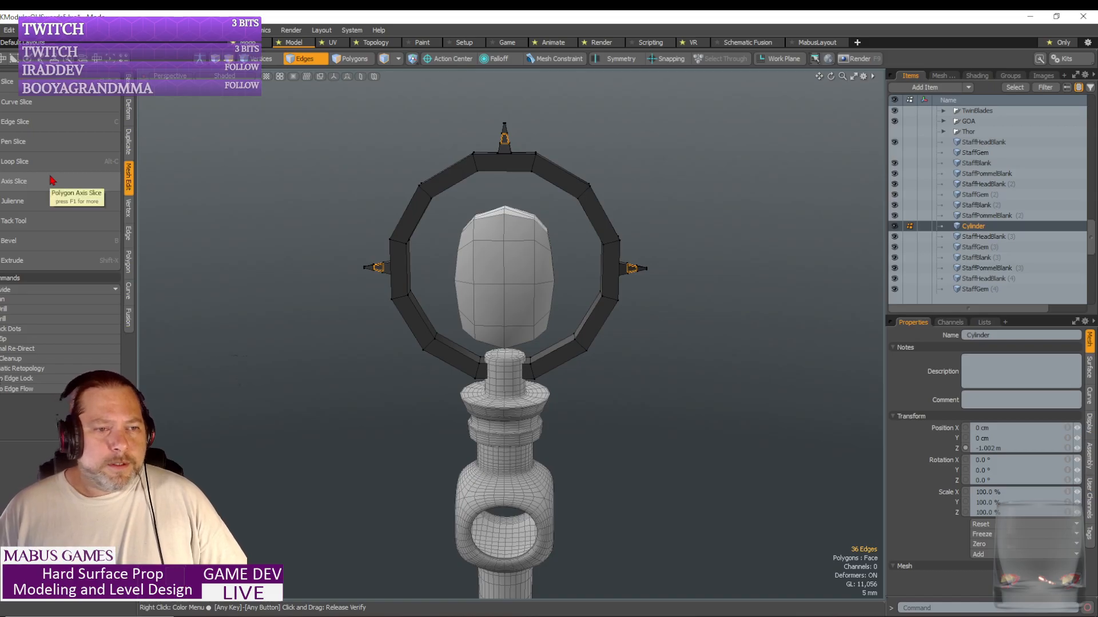
# - Subdivide the whole ring and spikes mesh twice with SDS Subdivide
pyautogui.click(303, 58)
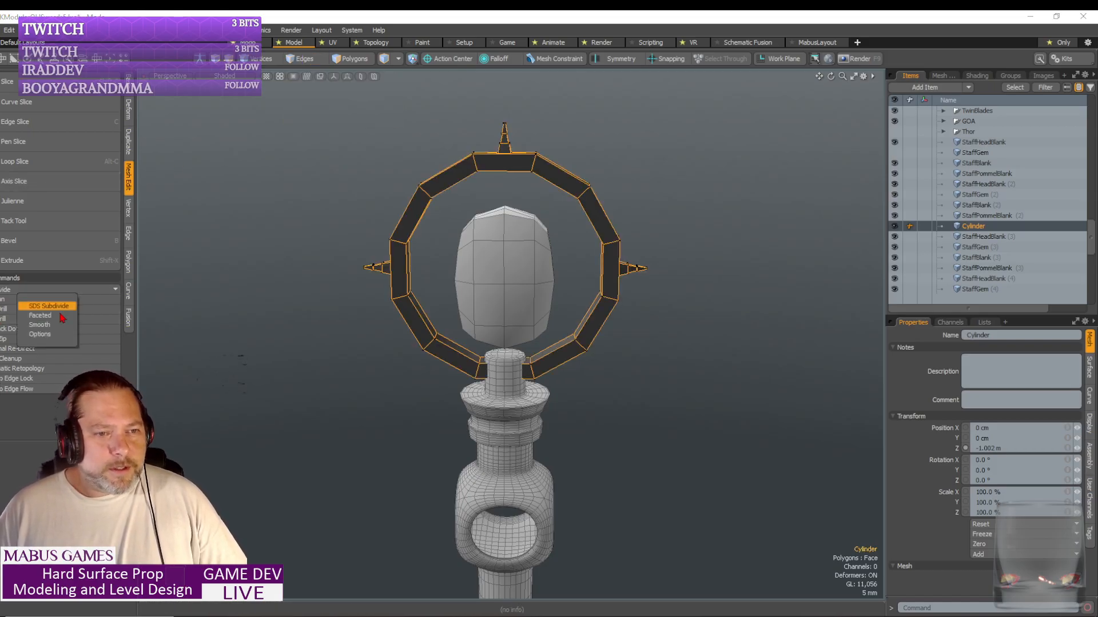
pyautogui.click(65, 309)
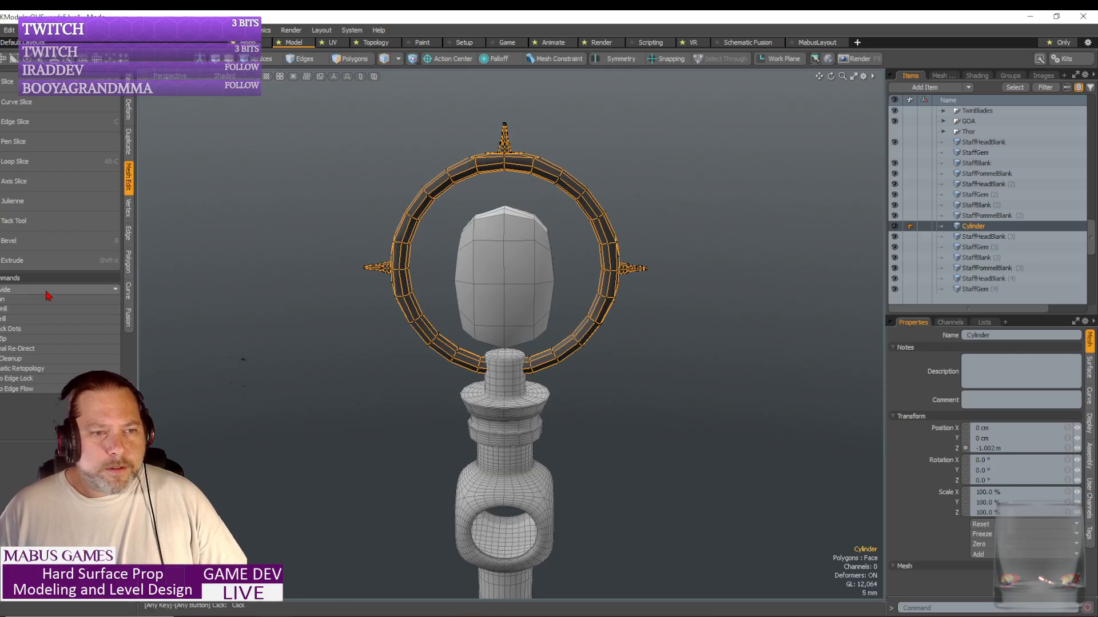
pyautogui.click(48, 289)
pyautogui.click(50, 305)
# - Examine the smoothed ring, the spike segments and their fit on the staff head from close up and from afar
pyautogui.keyDown('alt'); pyautogui.moveTo(235, 305); pyautogui.dragTo(235, 286); pyautogui.keyUp('alt')
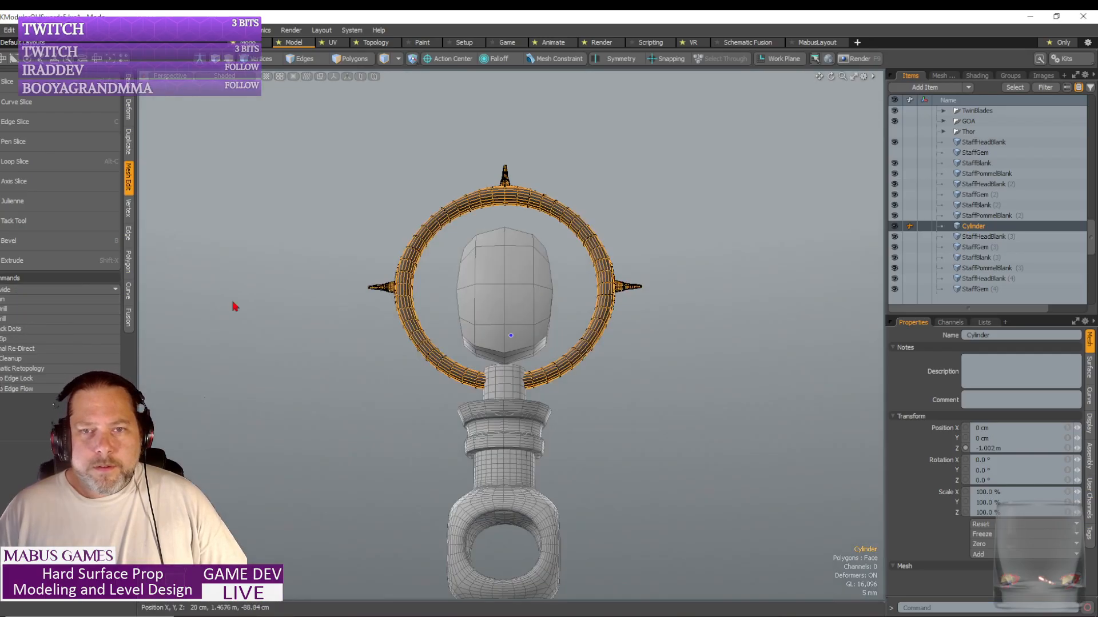
pyautogui.keyDown('alt'); pyautogui.moveTo(707, 371); pyautogui.dragTo(635, 367); pyautogui.keyUp('alt')
pyautogui.scroll(3, 680, 369)
pyautogui.scroll(3, 644, 372)
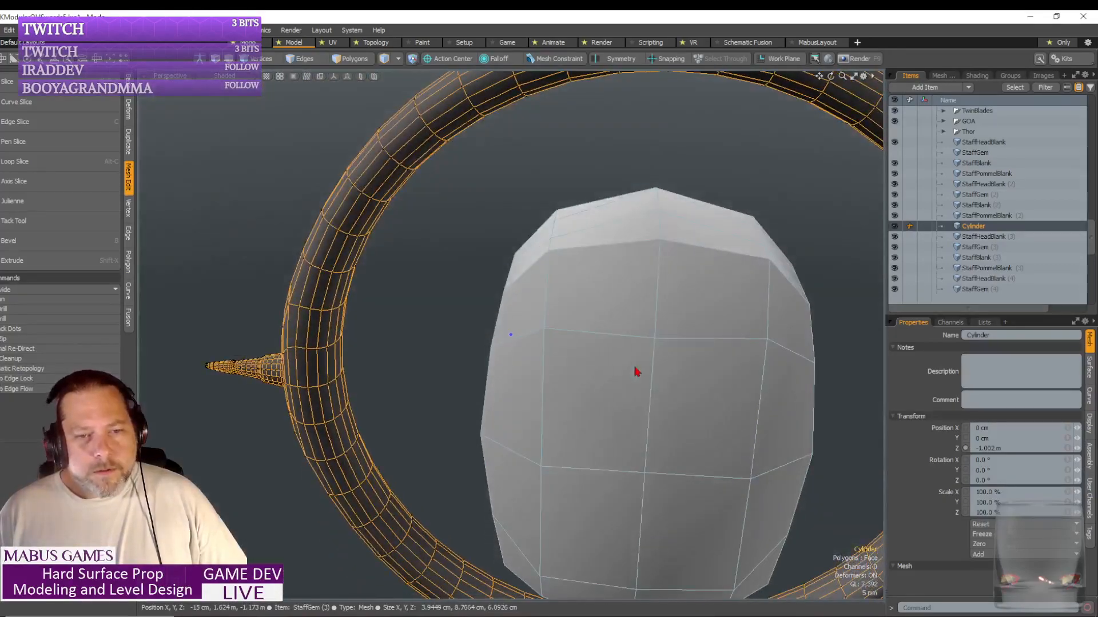
pyautogui.scroll(1, 634, 367)
pyautogui.scroll(6, 634, 367)
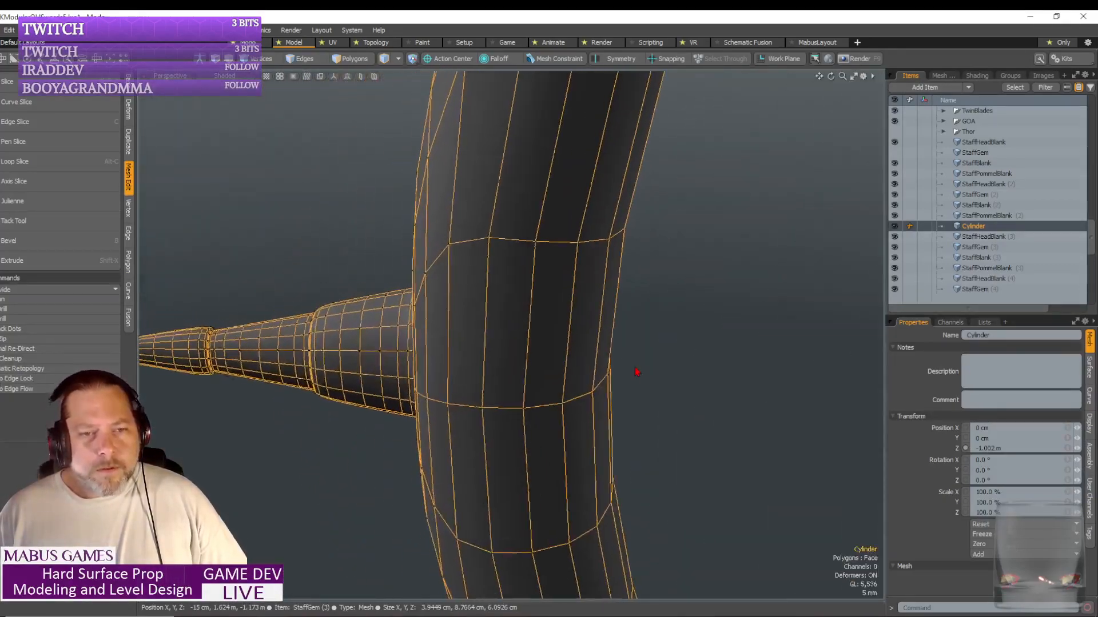
pyautogui.scroll(-2, 634, 367)
pyautogui.scroll(-6, 637, 373)
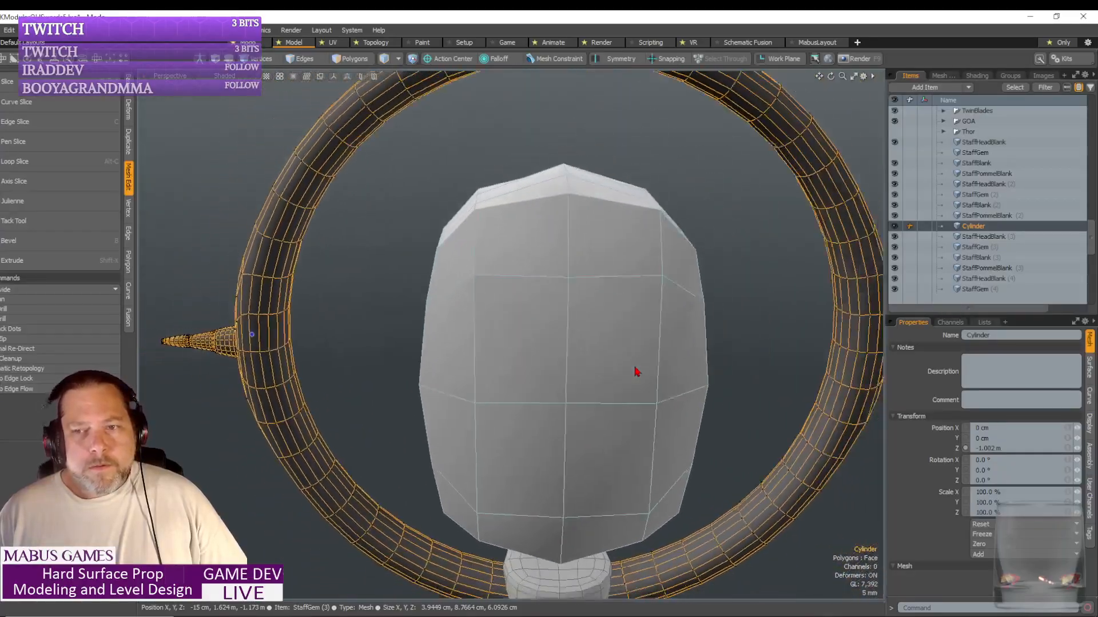
pyautogui.scroll(-6, 636, 373)
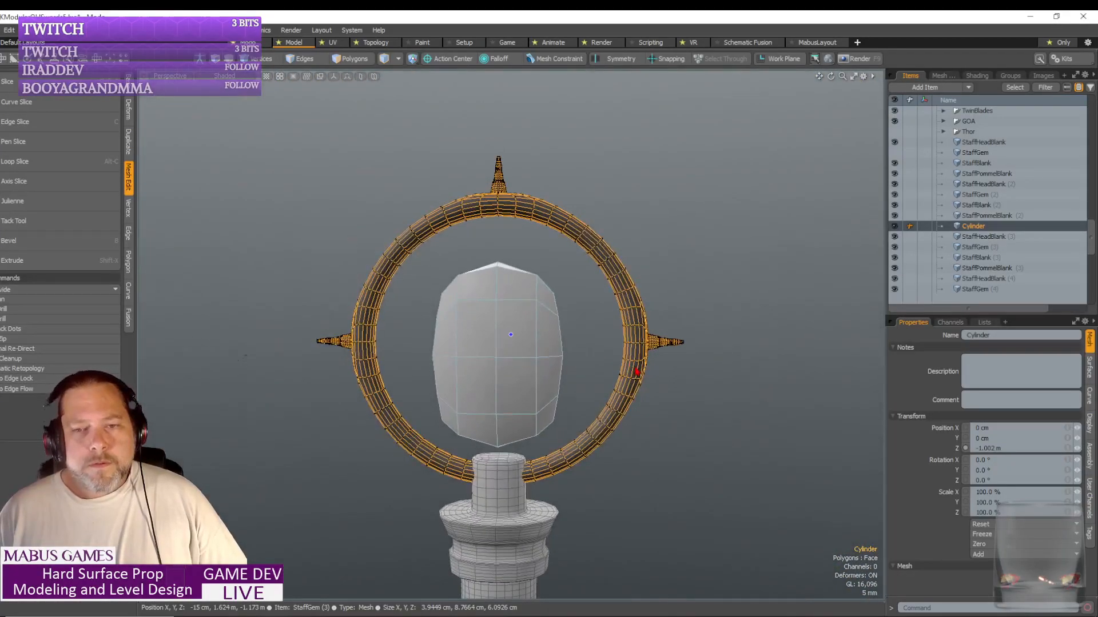
pyautogui.scroll(-2, 636, 372)
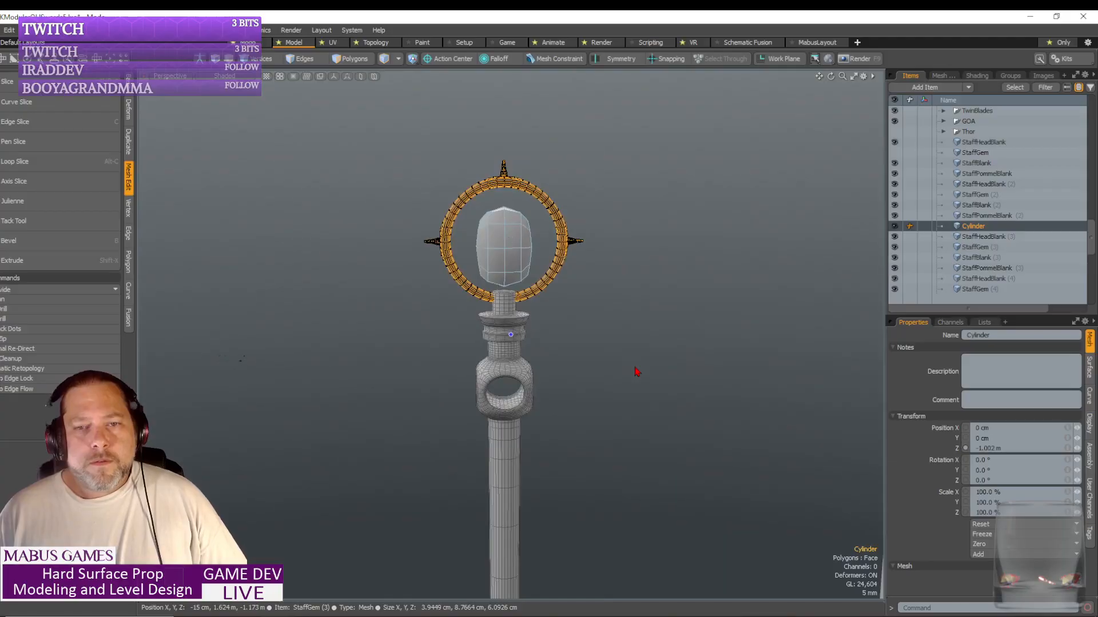
# - Select all parts of the three finished staffs and switch to the Render layout
pyautogui.press('w')
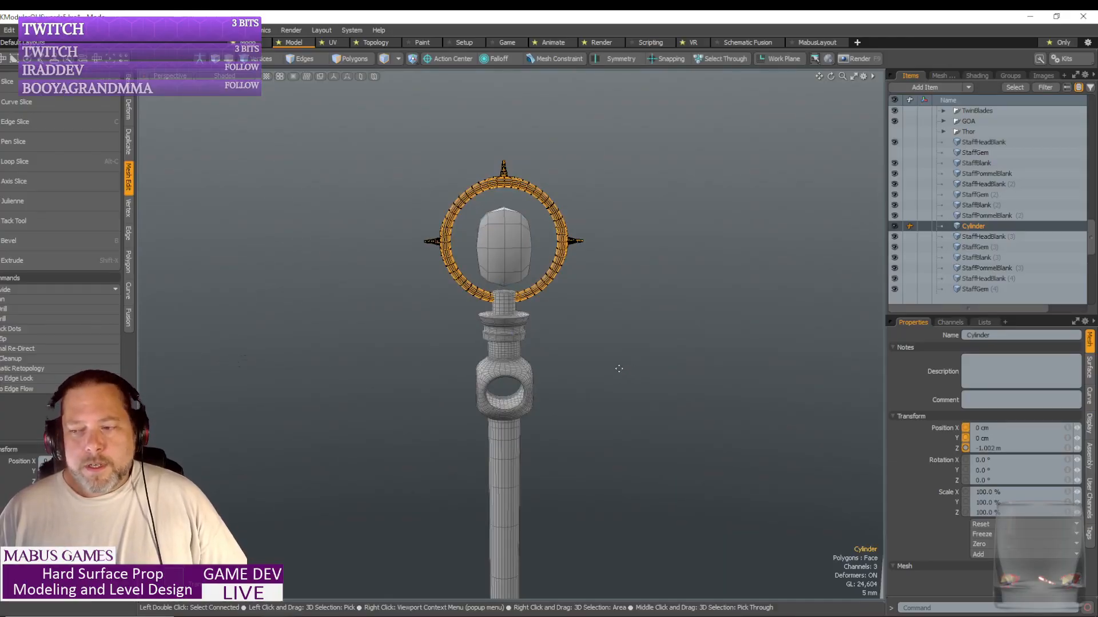
pyautogui.scroll(-4, 620, 372)
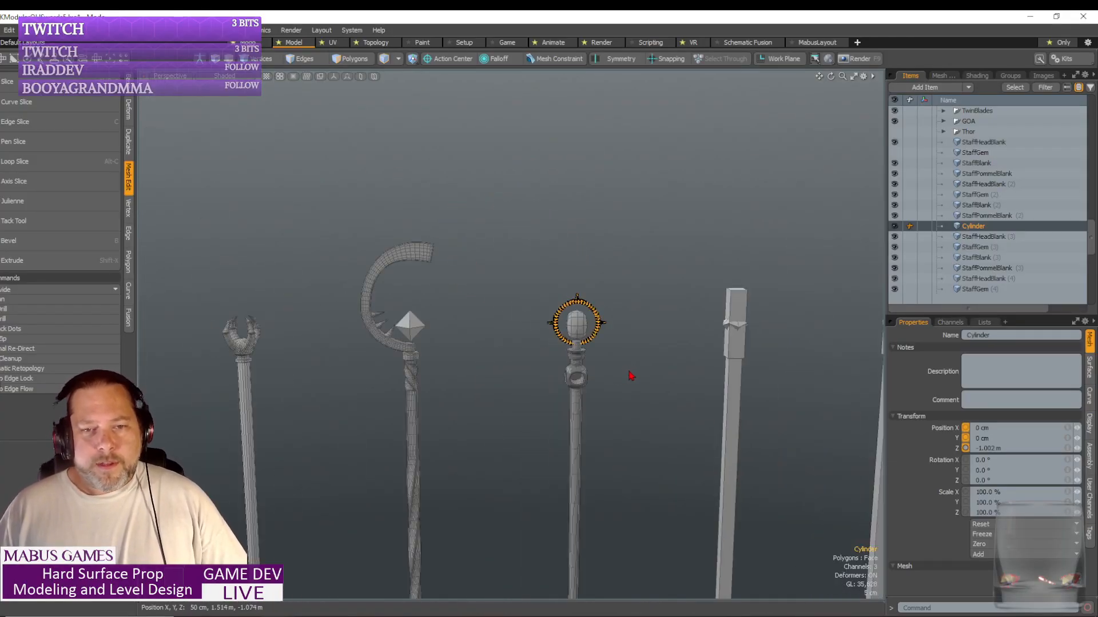
pyautogui.scroll(-2, 633, 376)
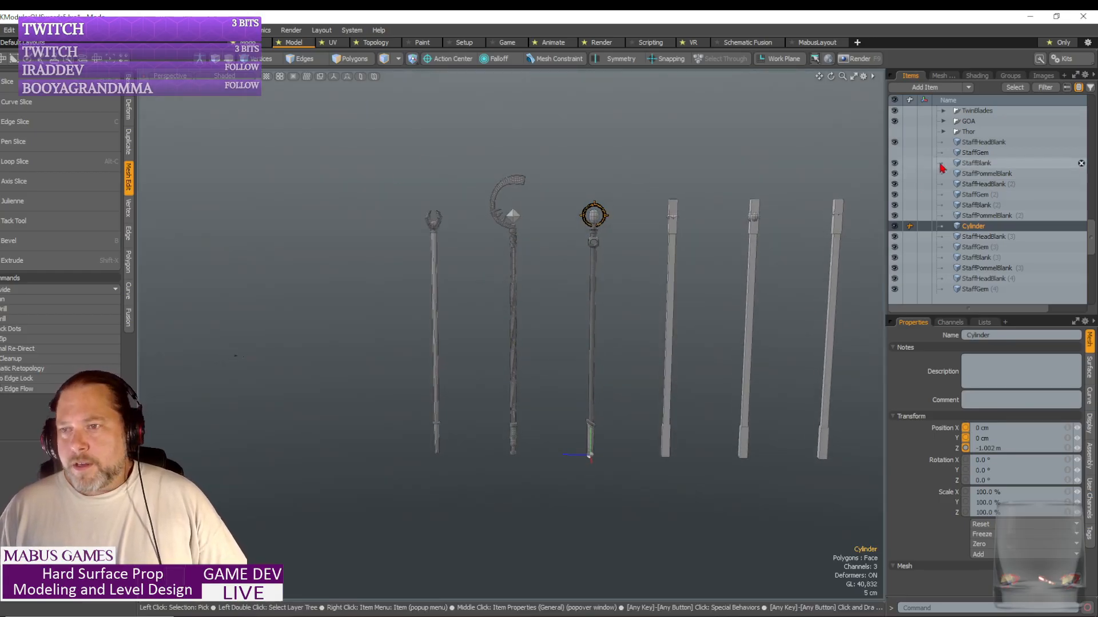
pyautogui.moveTo(367, 126); pyautogui.dragTo(646, 504)
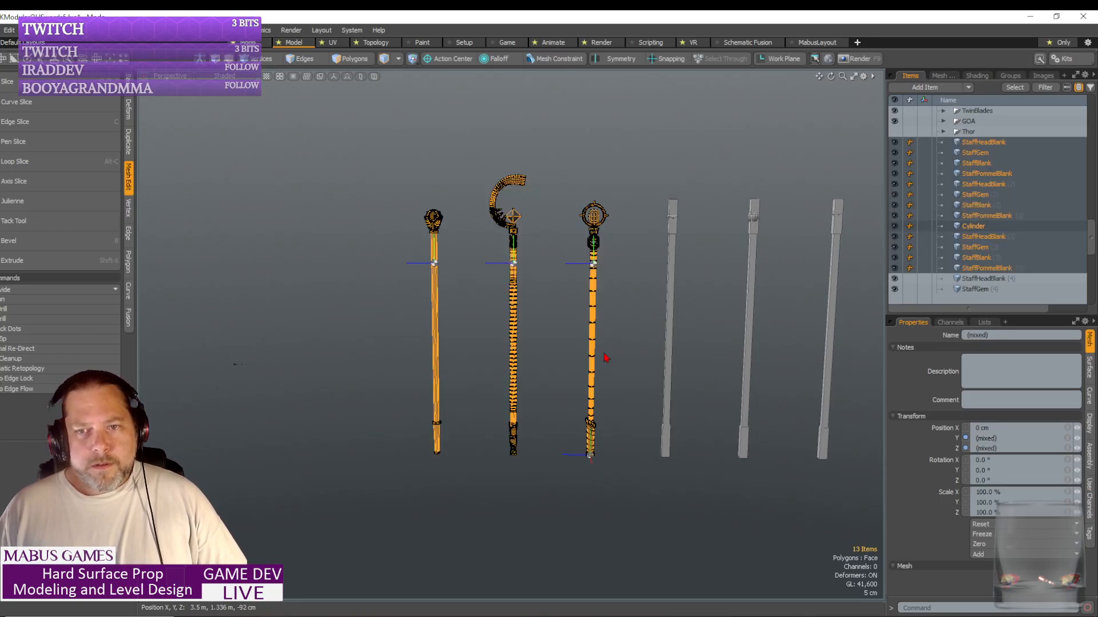
pyautogui.click(601, 42)
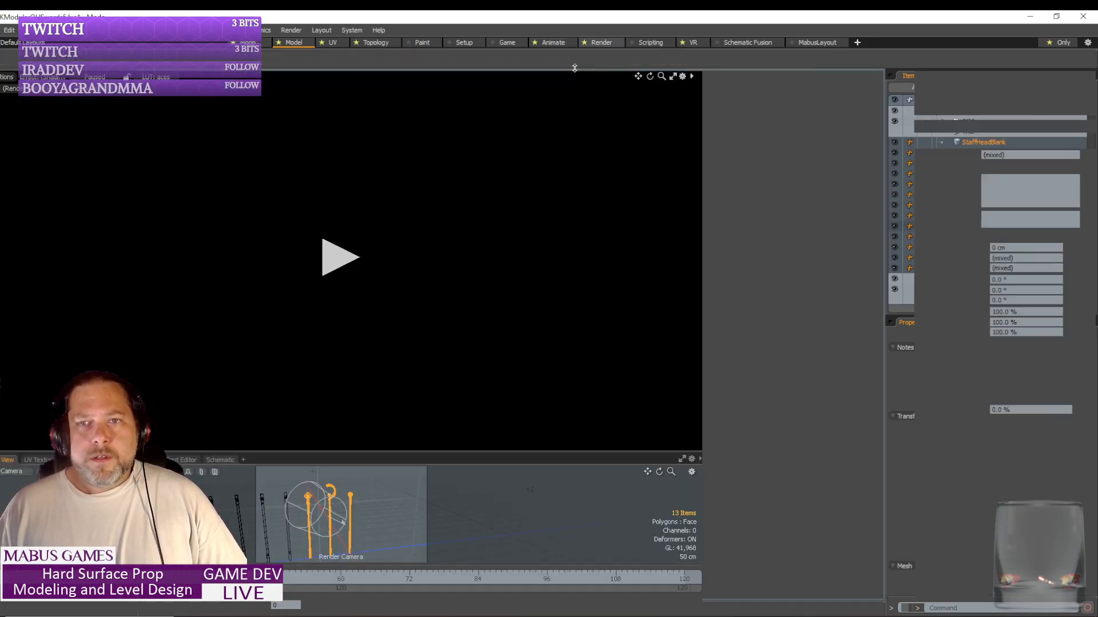
# - Run the render preview of the three selected staffs, view it up close and return to the Model layout
pyautogui.click(334, 265)
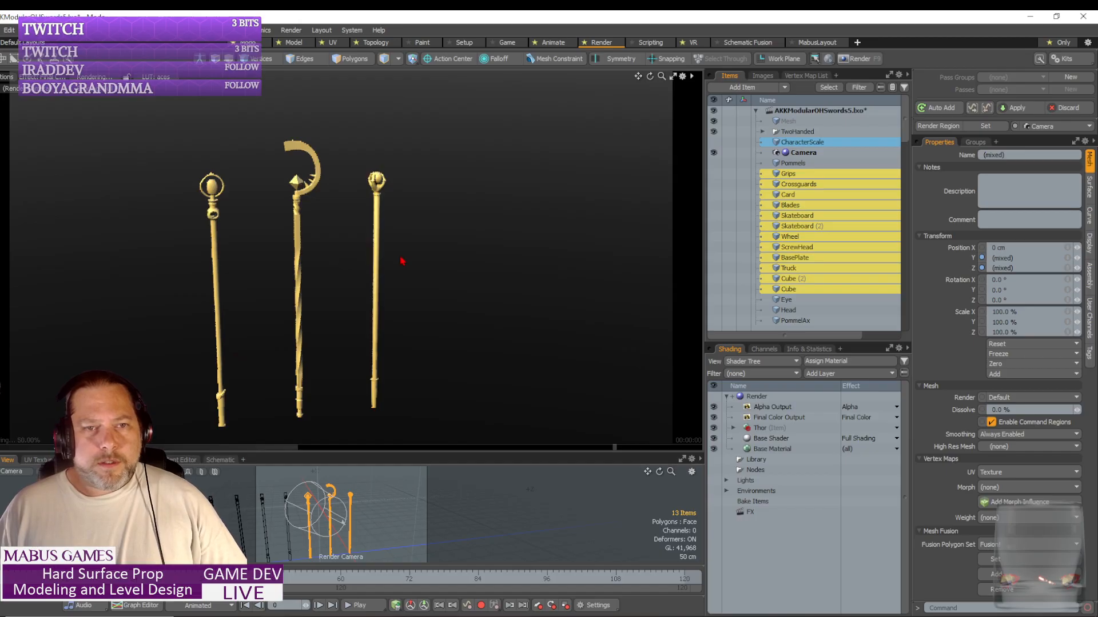
pyautogui.scroll(5, 402, 261)
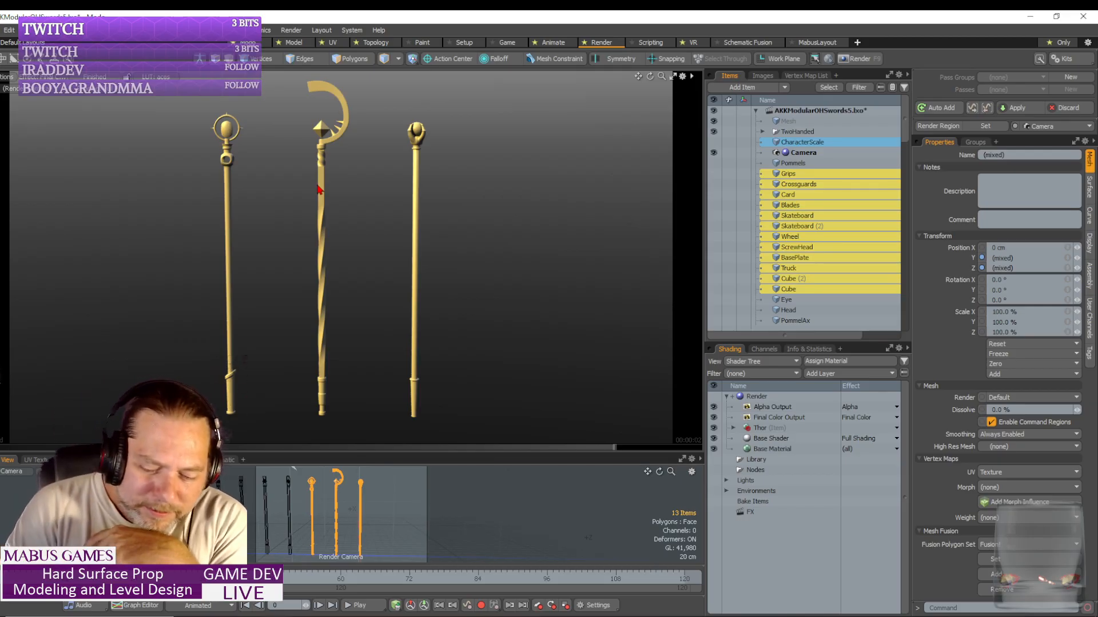
pyautogui.click(294, 43)
# - Examine the three finished staffs beside the remaining blank staffs, including the wireframe of the twisted and straight shafts
pyautogui.keyDown('alt'); pyautogui.keyDown('shift'); pyautogui.moveTo(781, 303); pyautogui.dragTo(768, 325); pyautogui.keyUp('shift'); pyautogui.keyUp('alt')
pyautogui.scroll(5, 768, 324)
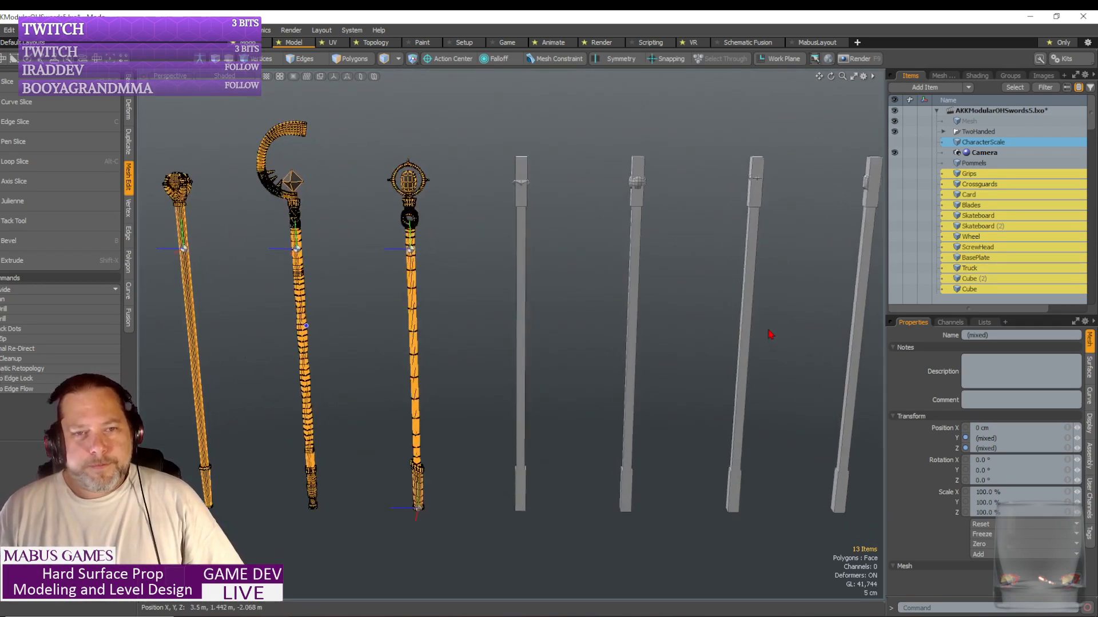
pyautogui.scroll(2, 768, 330)
pyautogui.keyDown('alt'); pyautogui.moveTo(768, 330); pyautogui.dragTo(768, 330); pyautogui.keyUp('alt')
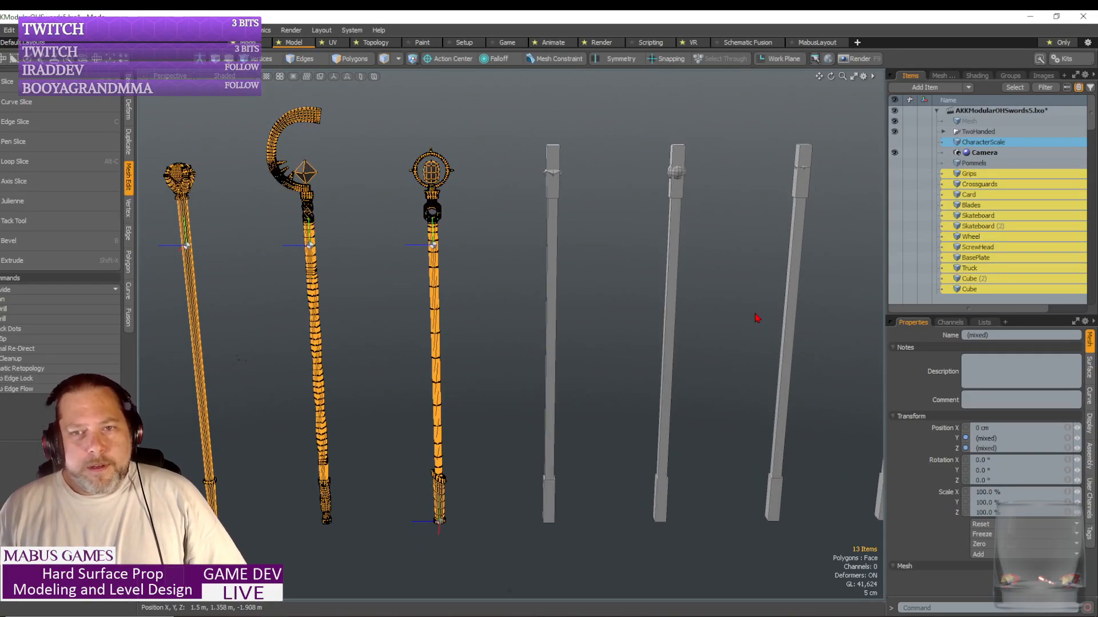
pyautogui.scroll(1, 753, 325)
pyautogui.scroll(4, 754, 324)
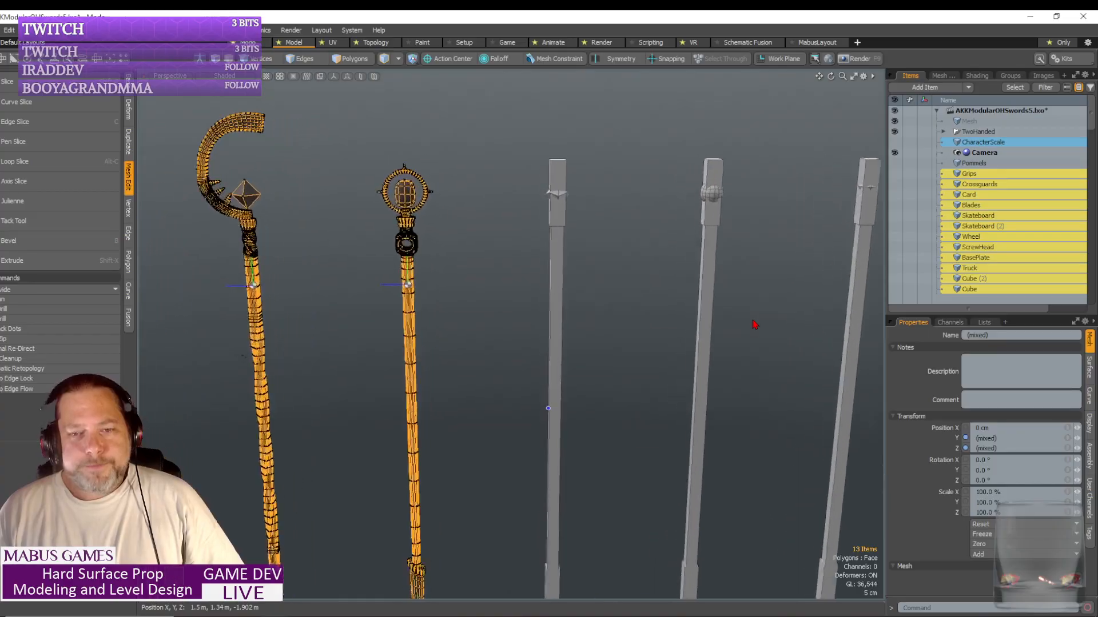
pyautogui.scroll(-2, 754, 325)
pyautogui.keyDown('alt'); pyautogui.moveTo(830, 300); pyautogui.dragTo(833, 297); pyautogui.keyUp('alt')
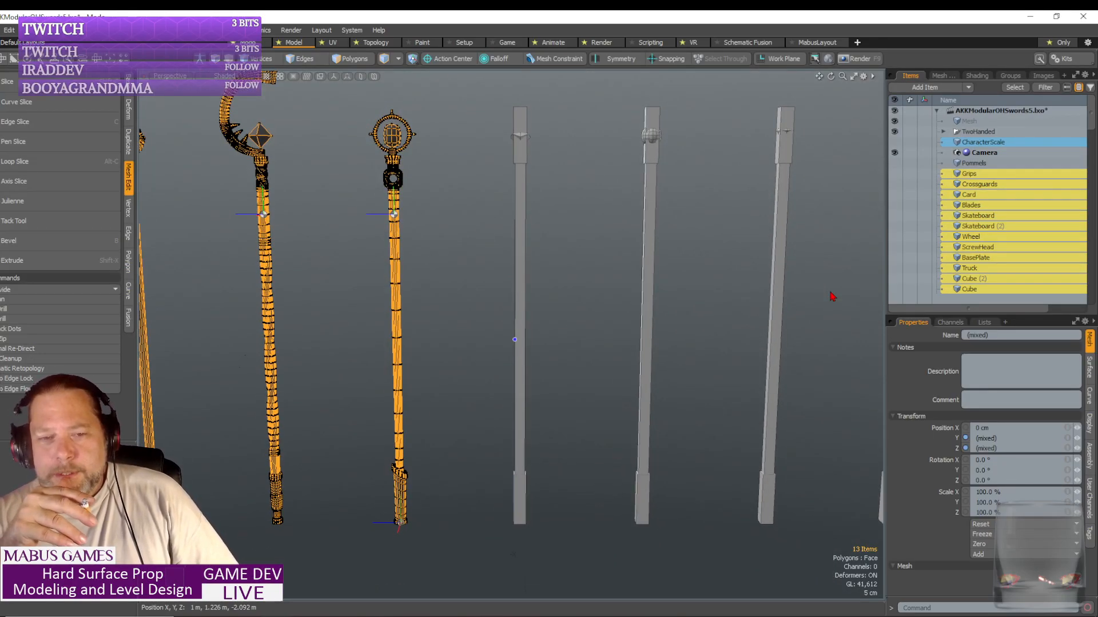
pyautogui.keyDown('alt'); pyautogui.moveTo(832, 297); pyautogui.dragTo(833, 296); pyautogui.keyUp('alt')
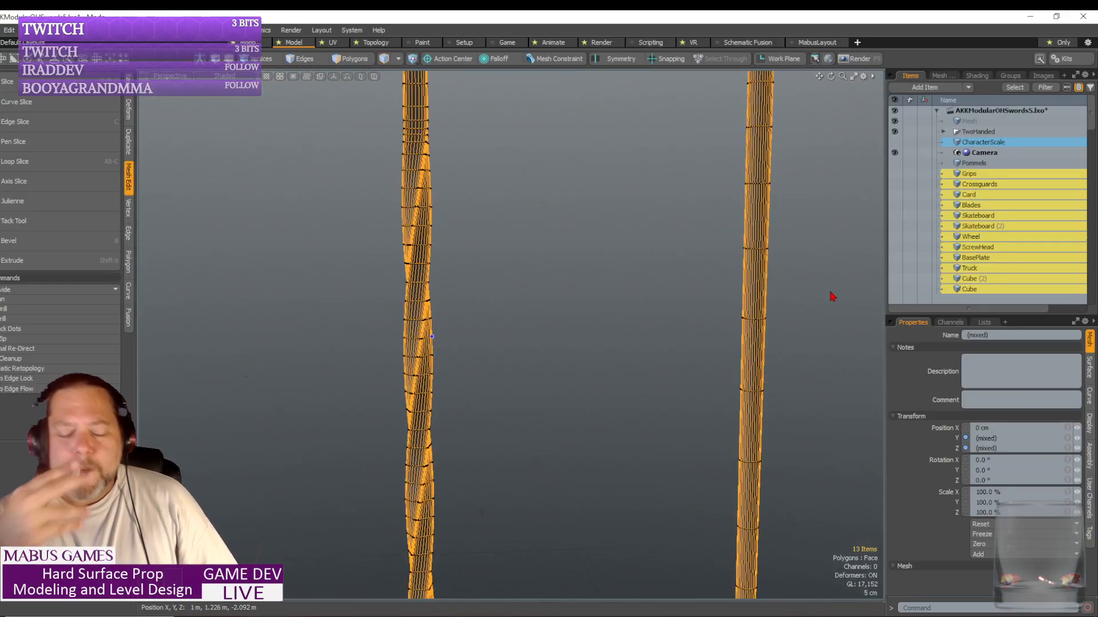
pyautogui.moveTo(832, 297)
pyautogui.keyDown('alt'); pyautogui.mouseDown()
pyautogui.moveTo(763, 278)
pyautogui.moveTo(835, 296)
pyautogui.mouseUp(); pyautogui.keyUp('alt')
# - Switch to the Unreal Editor and examine the existing twin-blade weapons and their twisted grips from close up and afar
pyautogui.hotkey('alt', 'Tab')
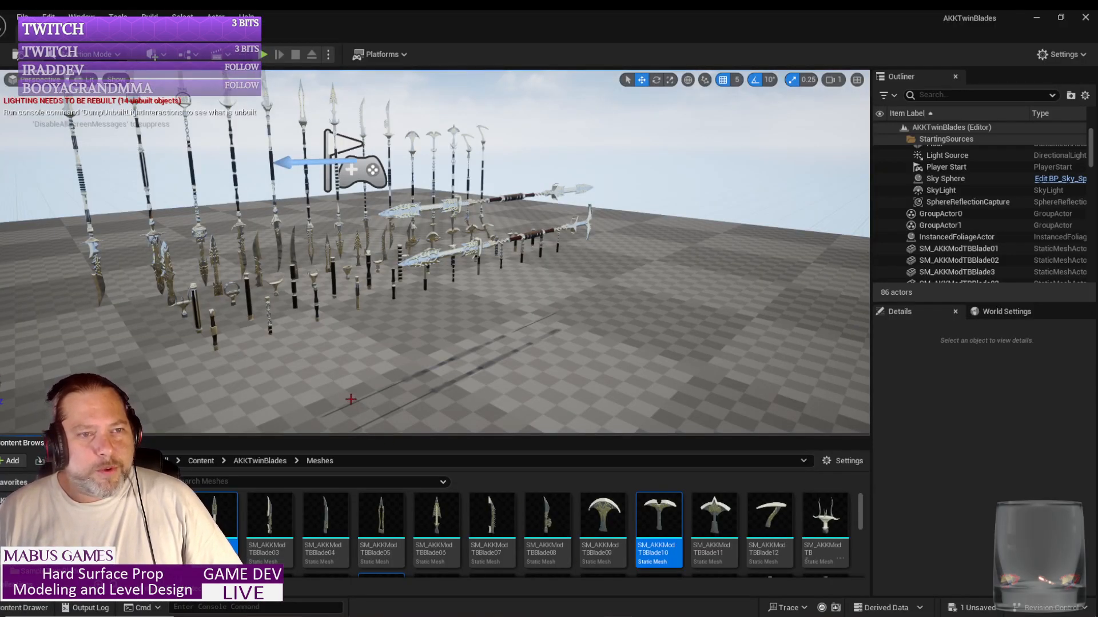
pyautogui.moveTo(338, 377); pyautogui.dragTo(409, 89)
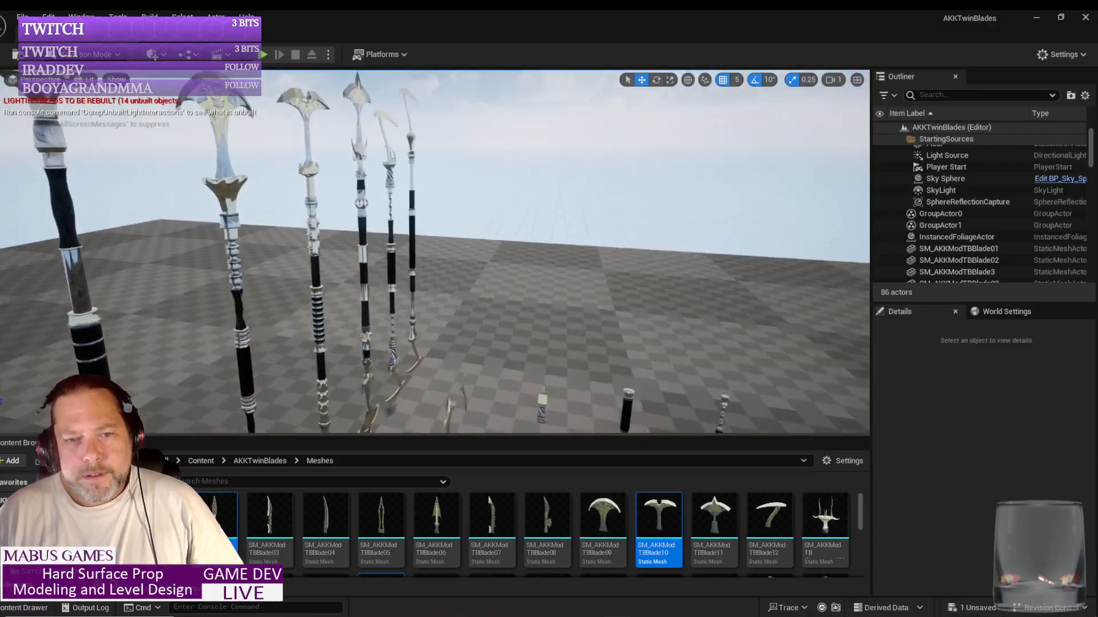
pyautogui.moveTo(409, 229); pyautogui.dragTo(354, 238, button='right')
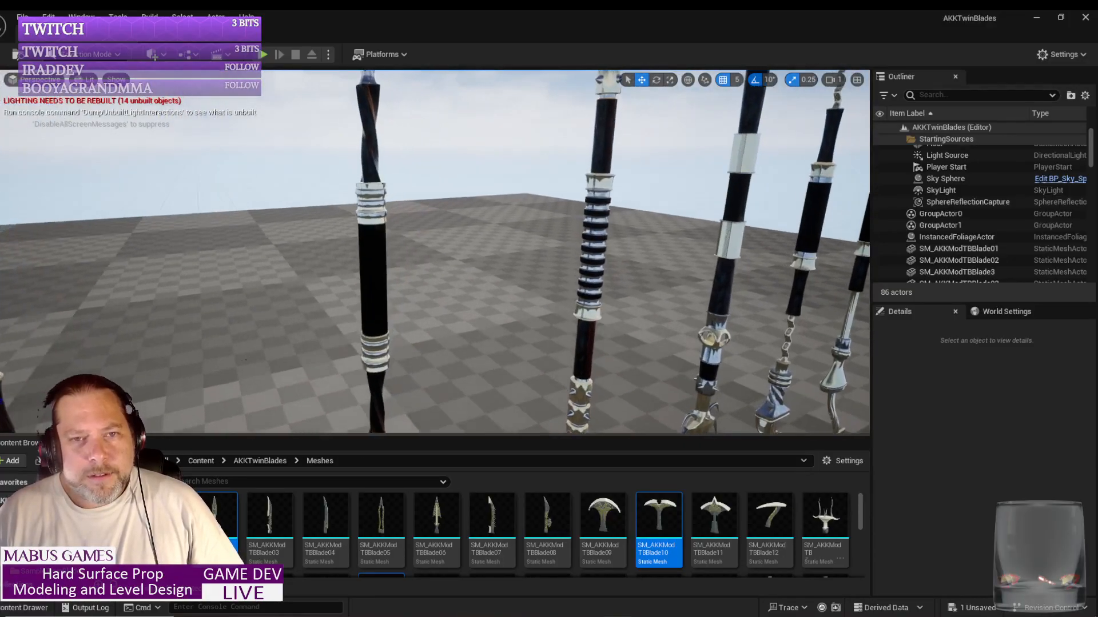
pyautogui.moveTo(409, 386); pyautogui.dragTo(394, 341, button='right')
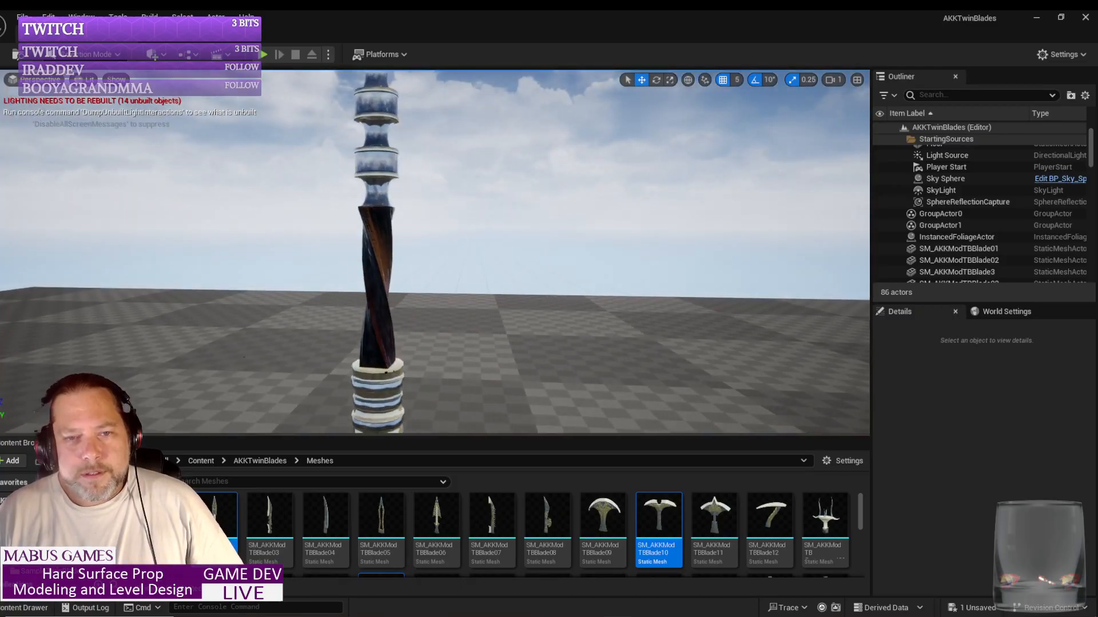
pyautogui.moveTo(394, 340); pyautogui.dragTo(412, 323, button='middle')
pyautogui.moveTo(412, 323); pyautogui.dragTo(354, 325, button='right')
pyautogui.press('s')
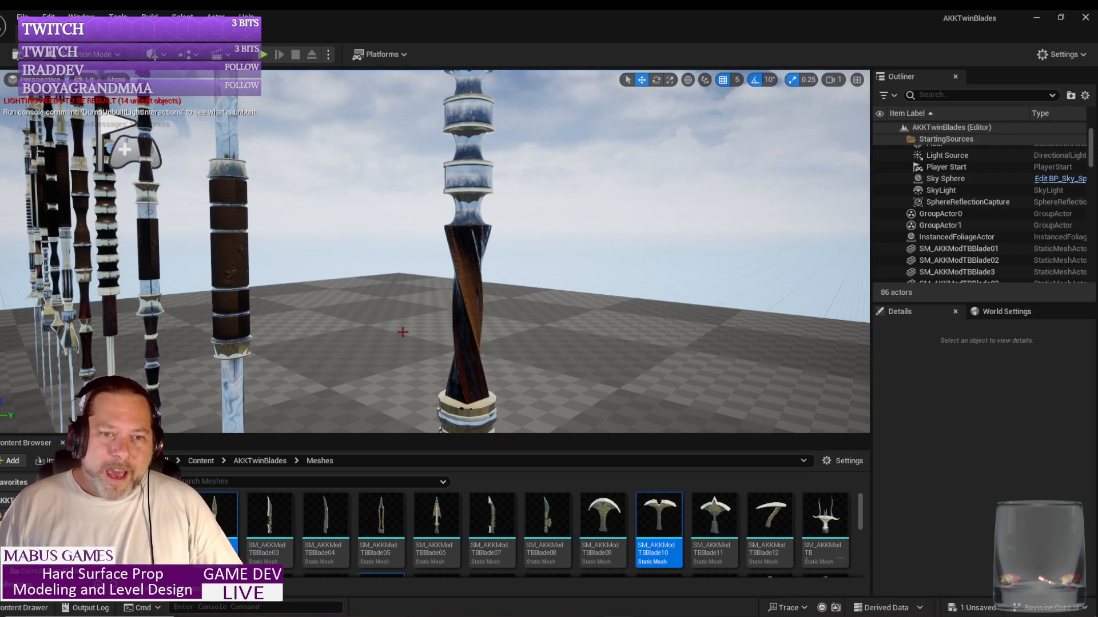
pyautogui.press('s')
pyautogui.moveTo(402, 331); pyautogui.dragTo(323, 333, button='right')
pyautogui.press('w')
pyautogui.press('s')
pyautogui.press('w')
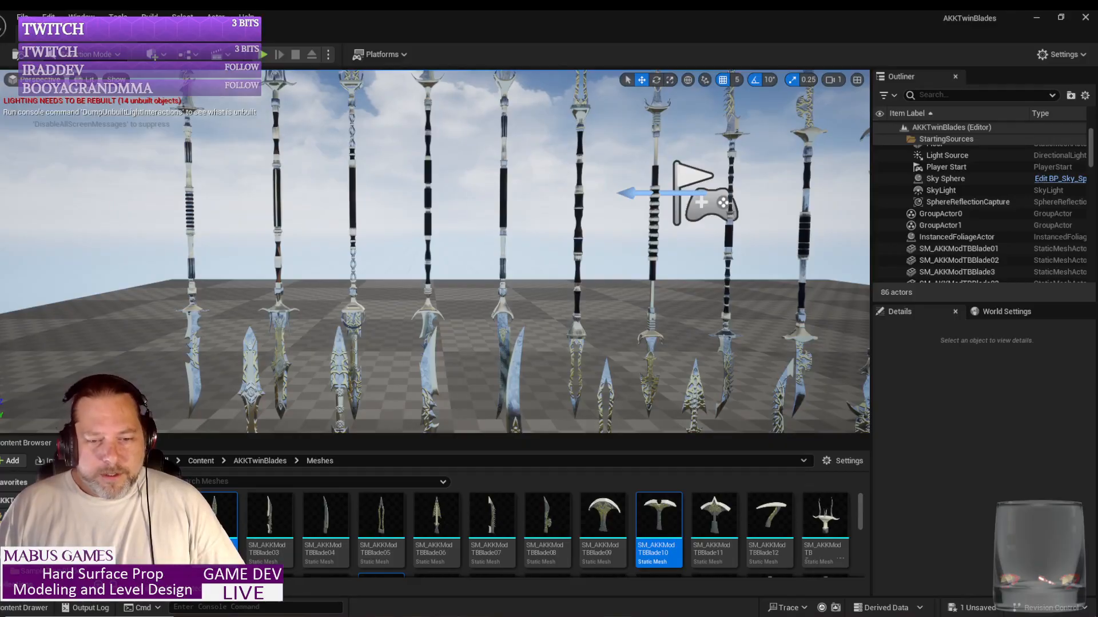
# - Switch back to Modo and examine the heads and shafts of the three finished staffs from several distances
pyautogui.moveTo(280, 616)
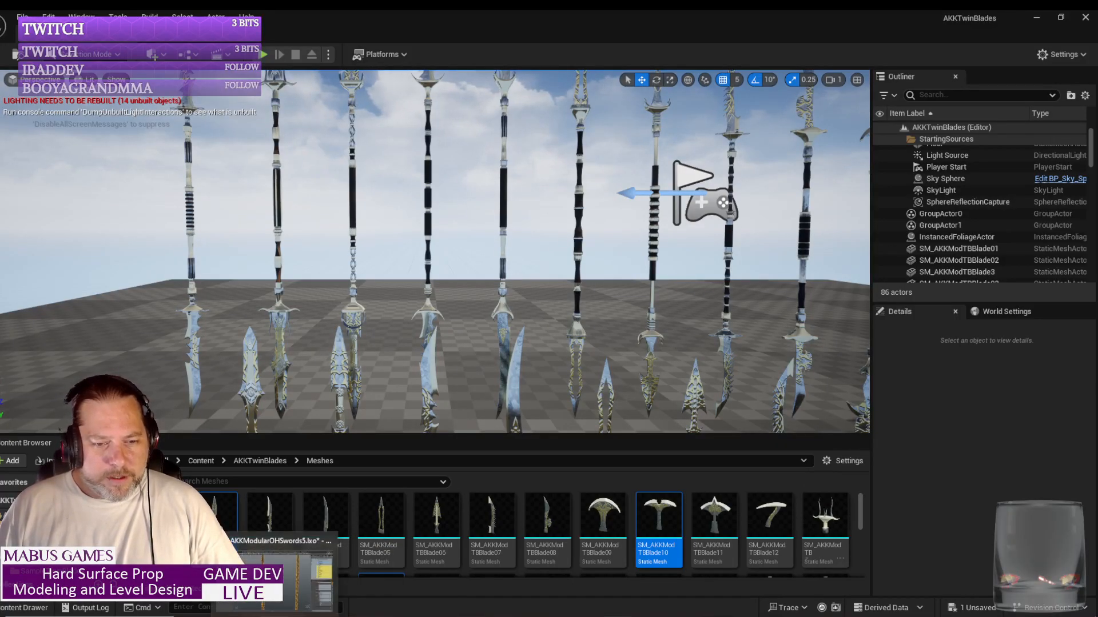
pyautogui.click(280, 577)
pyautogui.scroll(-6, 490, 388)
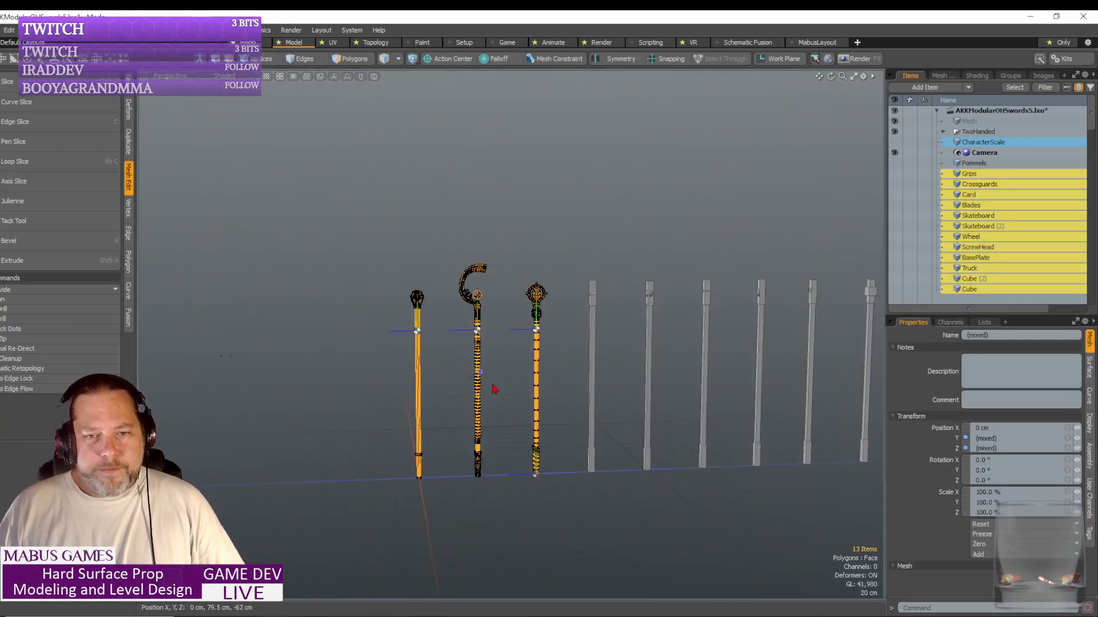
pyautogui.scroll(8, 494, 389)
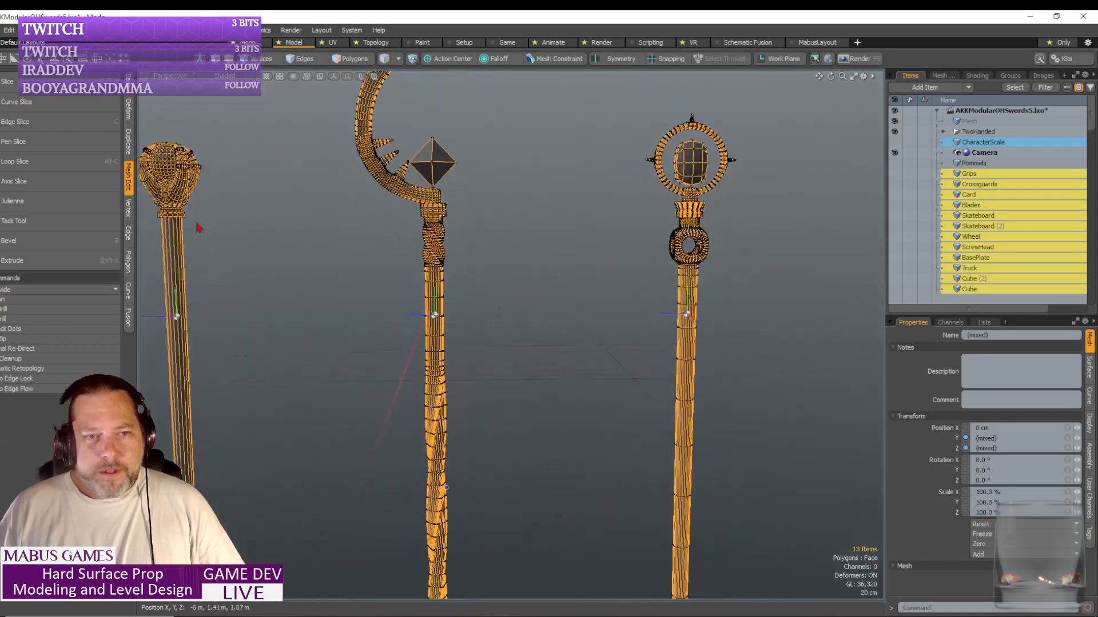
pyautogui.moveTo(197, 228); pyautogui.dragTo(585, 216, button='middle')
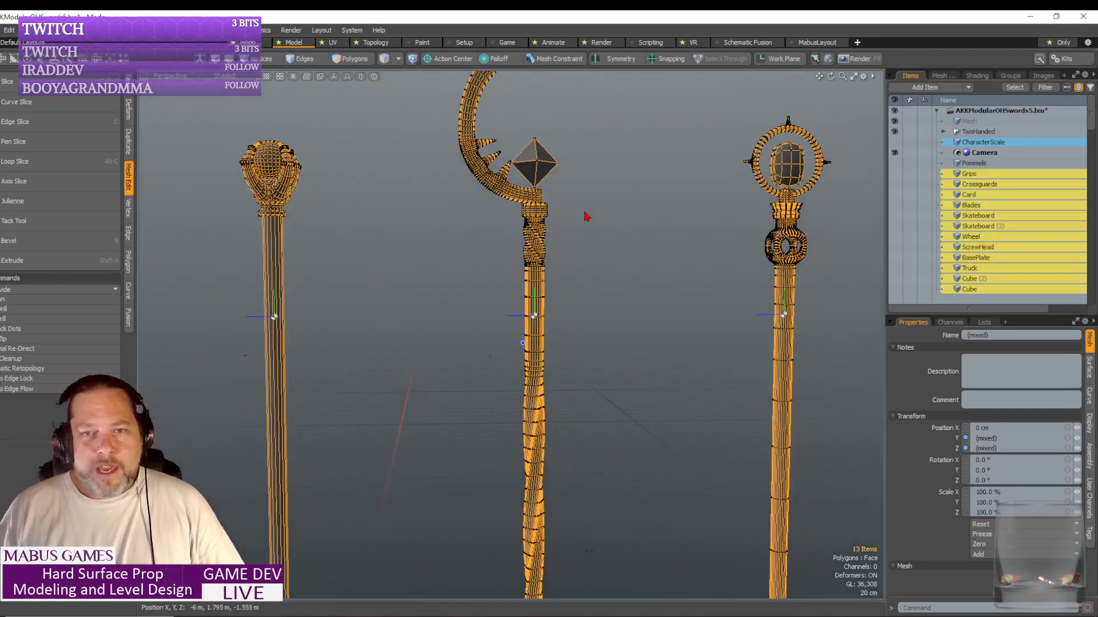
pyautogui.scroll(5, 587, 216)
pyautogui.keyDown('alt'); pyautogui.keyDown('shift'); pyautogui.moveTo(587, 217); pyautogui.dragTo(543, 195); pyautogui.keyUp('shift'); pyautogui.keyUp('alt')
pyautogui.scroll(-3, 543, 221)
pyautogui.keyDown('alt'); pyautogui.moveTo(502, 388); pyautogui.dragTo(576, 537); pyautogui.keyUp('alt')
pyautogui.scroll(5, 577, 536)
pyautogui.scroll(-7, 529, 589)
pyautogui.keyDown('alt'); pyautogui.keyDown('shift'); pyautogui.moveTo(529, 588); pyautogui.dragTo(607, 454); pyautogui.keyUp('shift'); pyautogui.keyUp('alt')
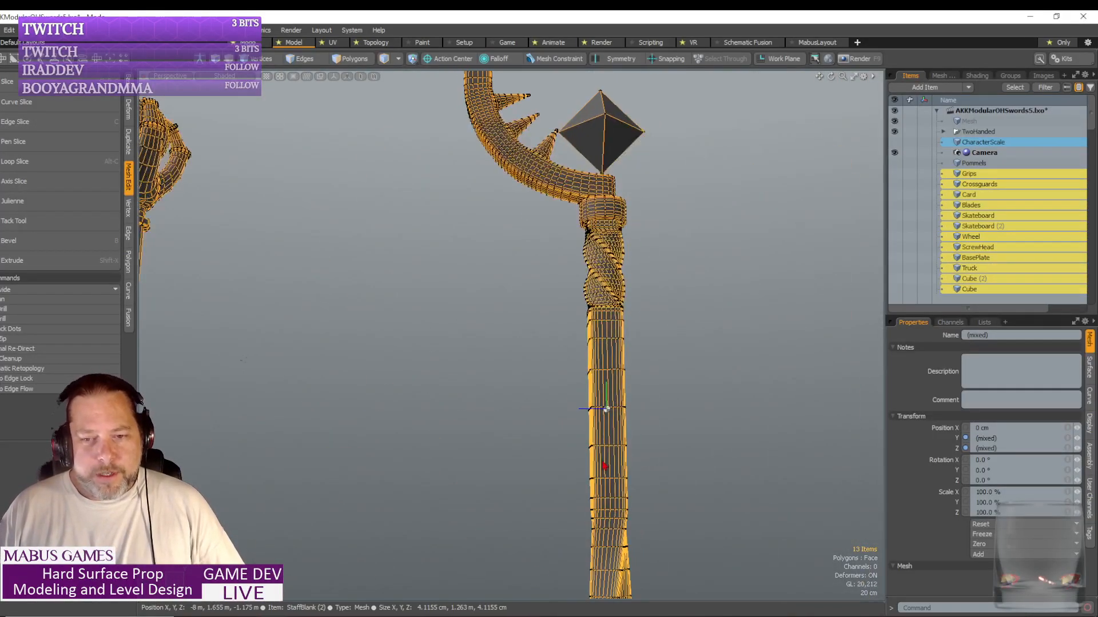
pyautogui.scroll(-3, 628, 414)
pyautogui.scroll(-1, 630, 417)
pyautogui.keyDown('alt'); pyautogui.moveTo(630, 417); pyautogui.dragTo(630, 418); pyautogui.keyUp('alt')
pyautogui.keyDown('alt'); pyautogui.keyDown('shift'); pyautogui.moveTo(403, 371); pyautogui.dragTo(480, 367); pyautogui.keyUp('shift'); pyautogui.keyUp('alt')
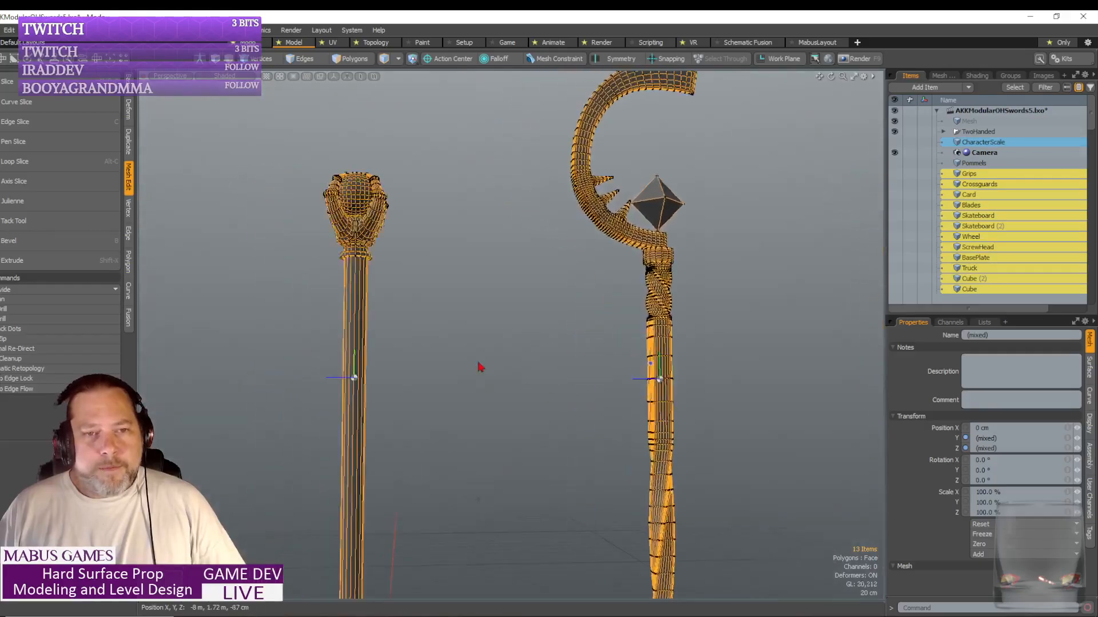
pyautogui.scroll(-5, 474, 343)
pyautogui.scroll(-3, 469, 325)
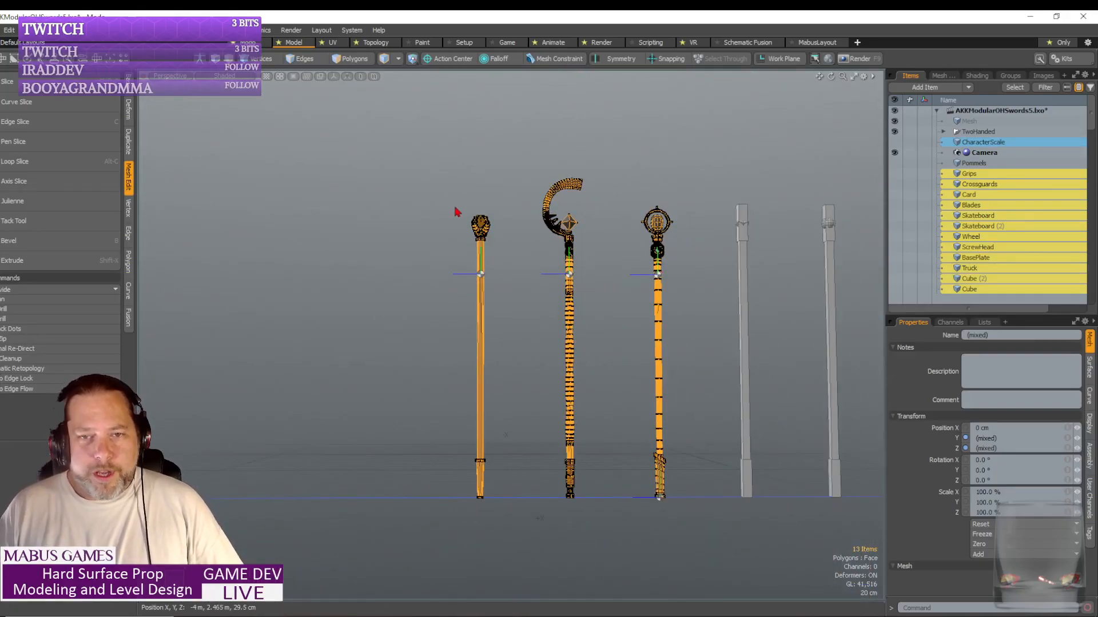
# - Open the mesh statistics and check the polygon counts of the orb-headed staff and the hooked staff separately
pyautogui.click(984, 324)
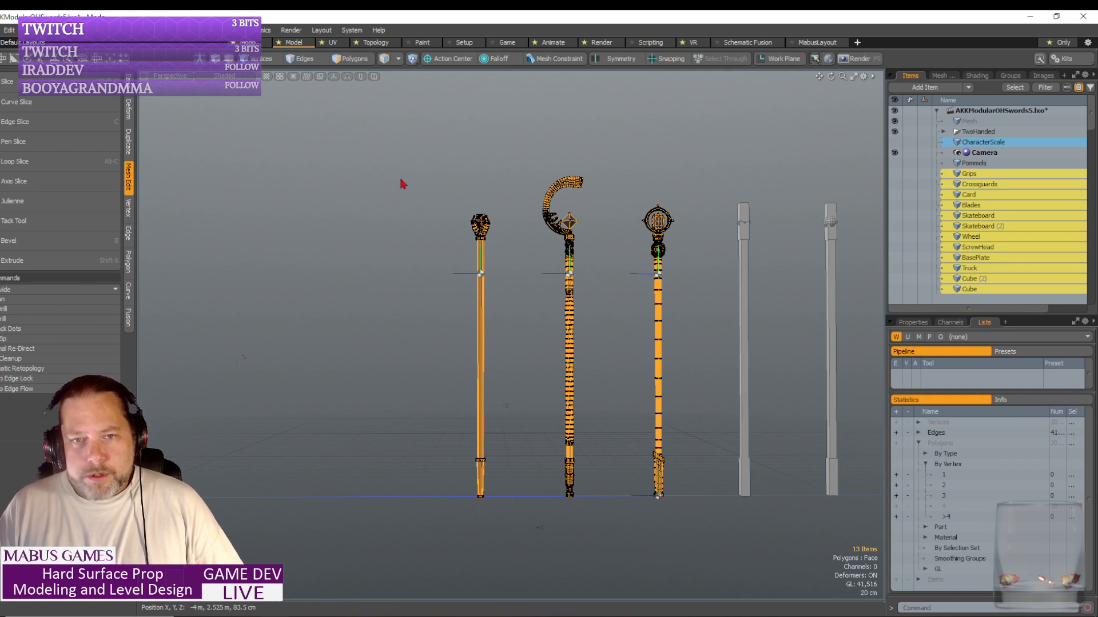
pyautogui.moveTo(400, 179); pyautogui.dragTo(503, 531, button='right')
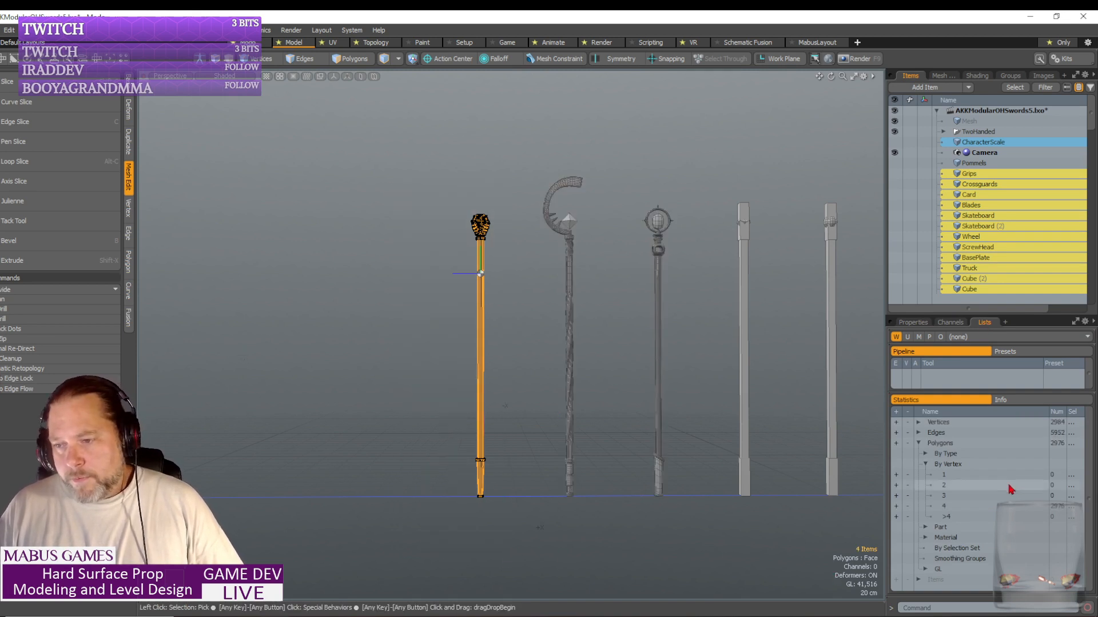
pyautogui.moveTo(1046, 411); pyautogui.dragTo(1038, 412)
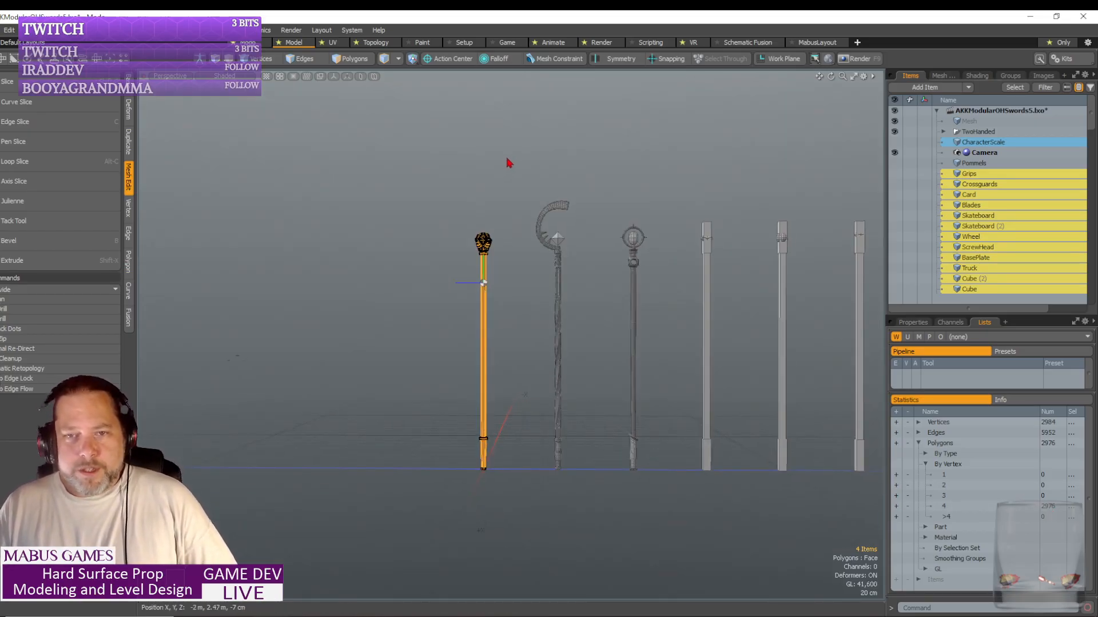
pyautogui.moveTo(518, 173); pyautogui.dragTo(603, 532)
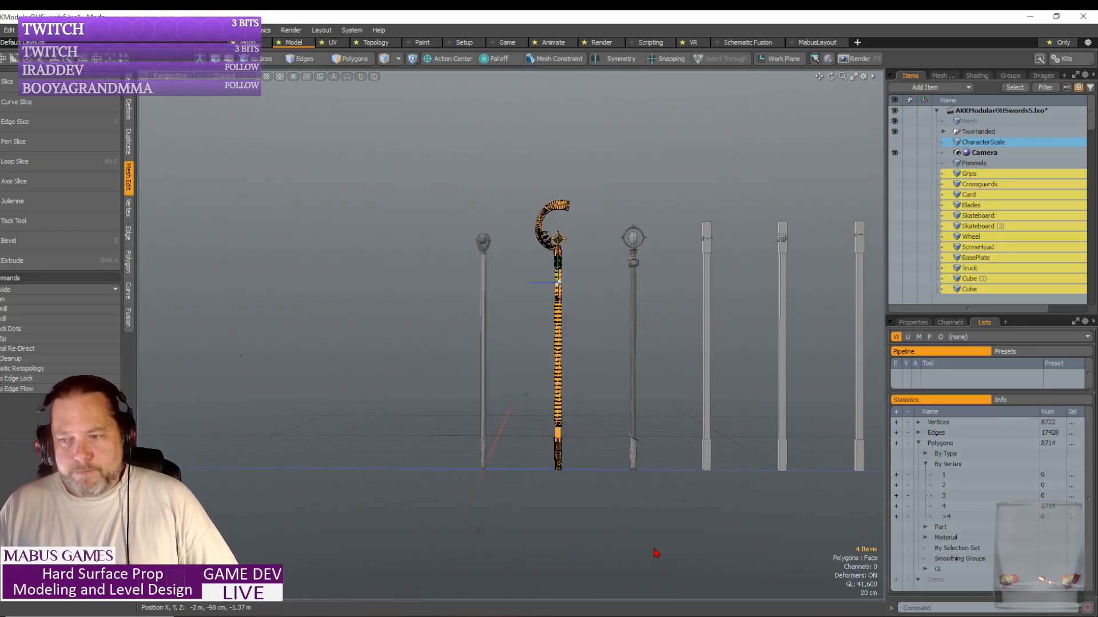
# - Examine the edge density on the lower shaft and pommel of the hooked staff
pyautogui.hotkey('shift', 'a')
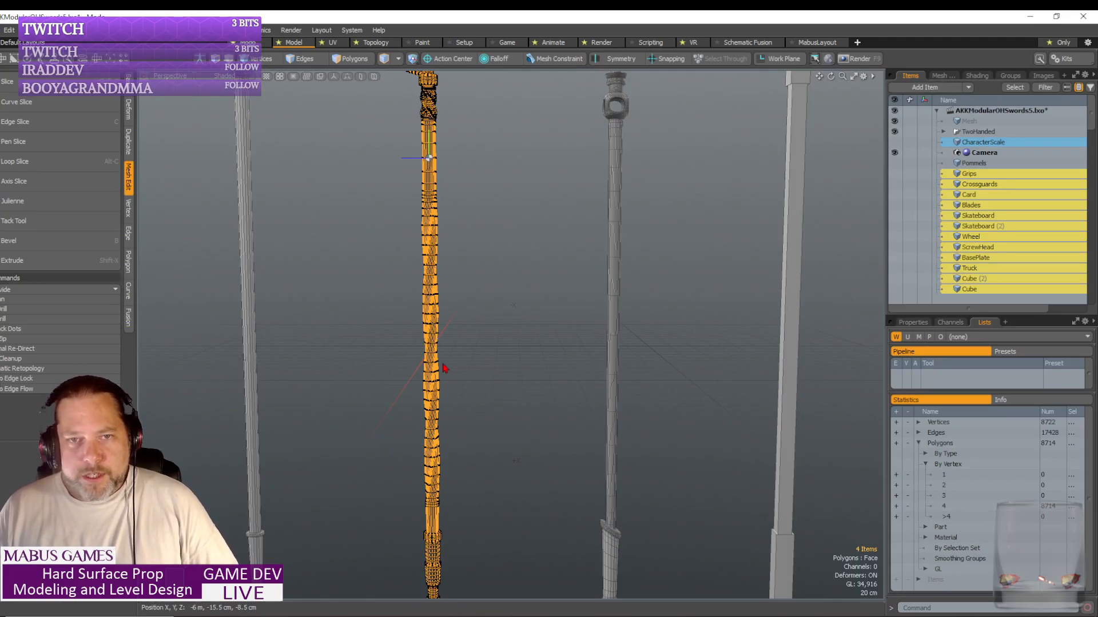
pyautogui.keyDown('ctrl'); pyautogui.keyDown('alt'); pyautogui.moveTo(444, 368); pyautogui.dragTo(404, 403); pyautogui.keyUp('alt'); pyautogui.keyUp('ctrl')
pyautogui.keyDown('alt'); pyautogui.keyDown('shift'); pyautogui.moveTo(405, 404); pyautogui.dragTo(486, 373); pyautogui.keyUp('shift'); pyautogui.keyUp('alt')
pyautogui.keyDown('ctrl'); pyautogui.keyDown('alt'); pyautogui.moveTo(581, 383); pyautogui.dragTo(583, 384); pyautogui.keyUp('alt'); pyautogui.keyUp('ctrl')
pyautogui.scroll(10, 584, 384)
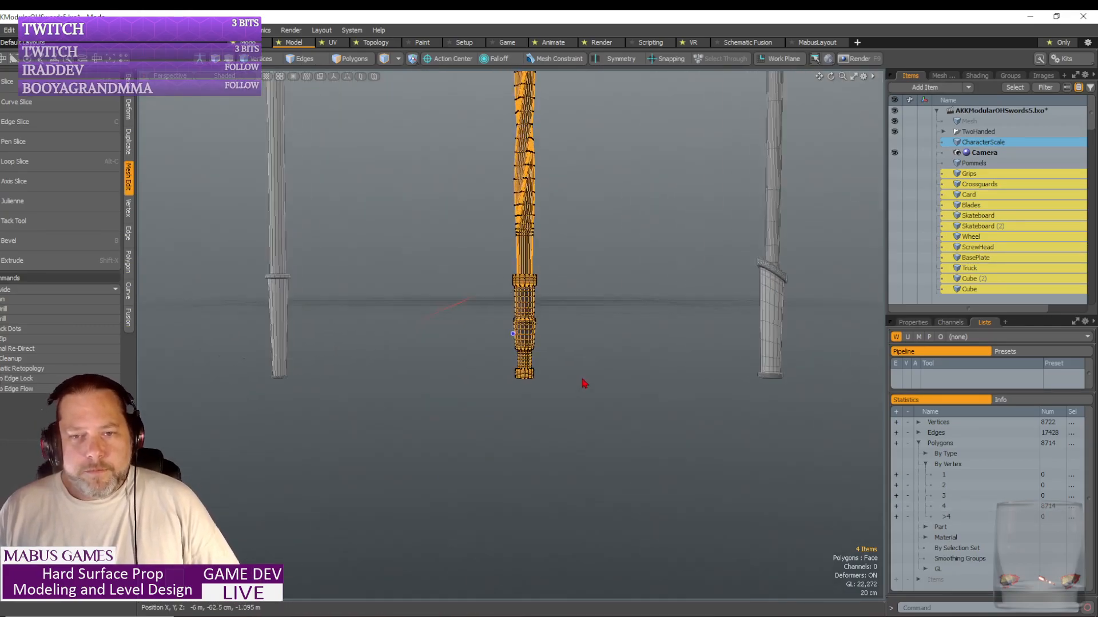
pyautogui.scroll(3, 589, 383)
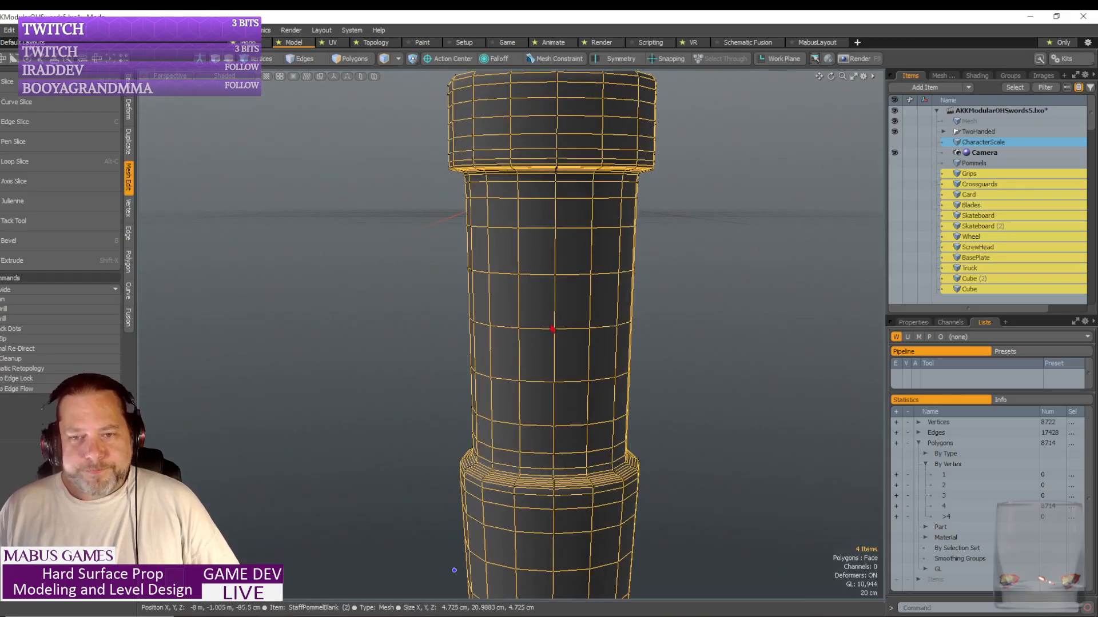
pyautogui.scroll(1, 492, 241)
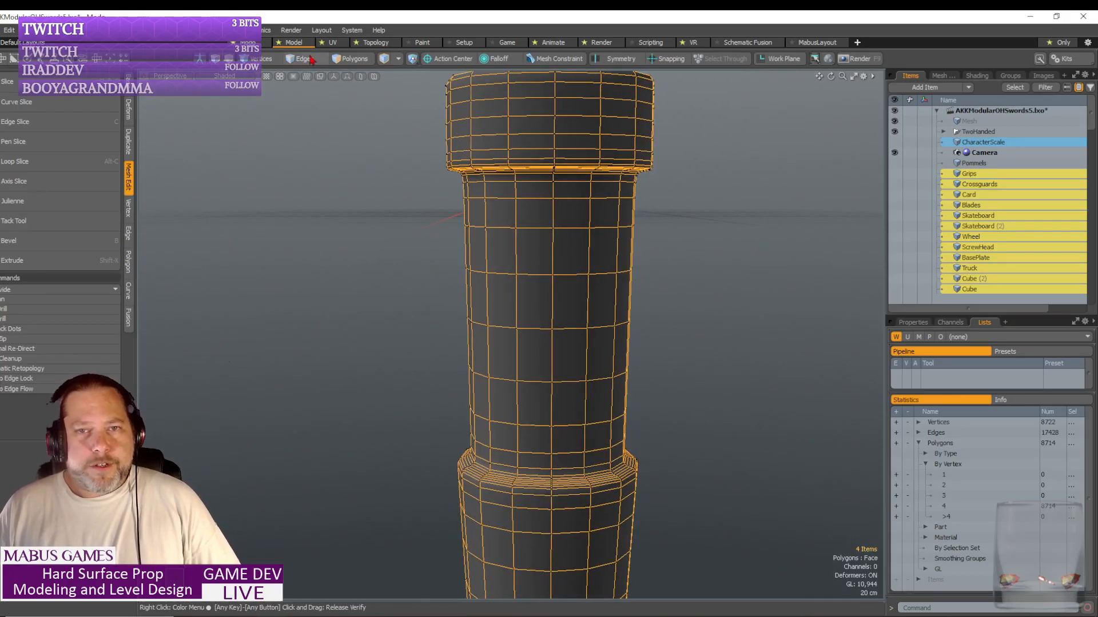
pyautogui.scroll(-3, 460, 135)
pyautogui.scroll(-5, 461, 134)
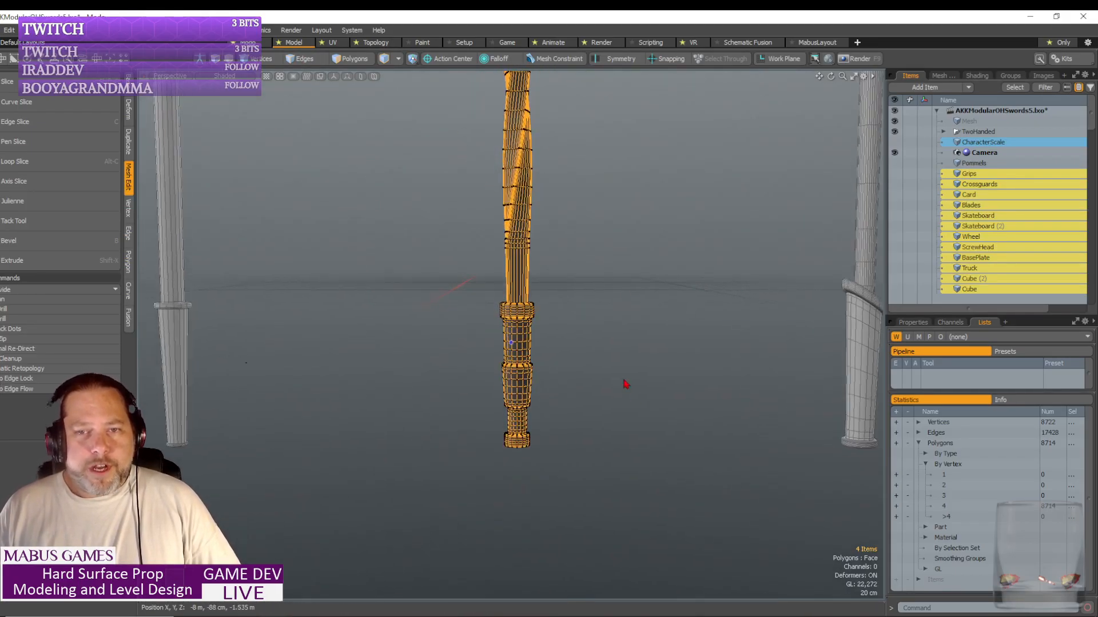
# - Select only the hooked staff's pommel mesh and switch to edge selection for its upper cylindrical section
pyautogui.click(627, 384)
pyautogui.click(530, 337)
pyautogui.scroll(1, 411, 176)
pyautogui.press('2')
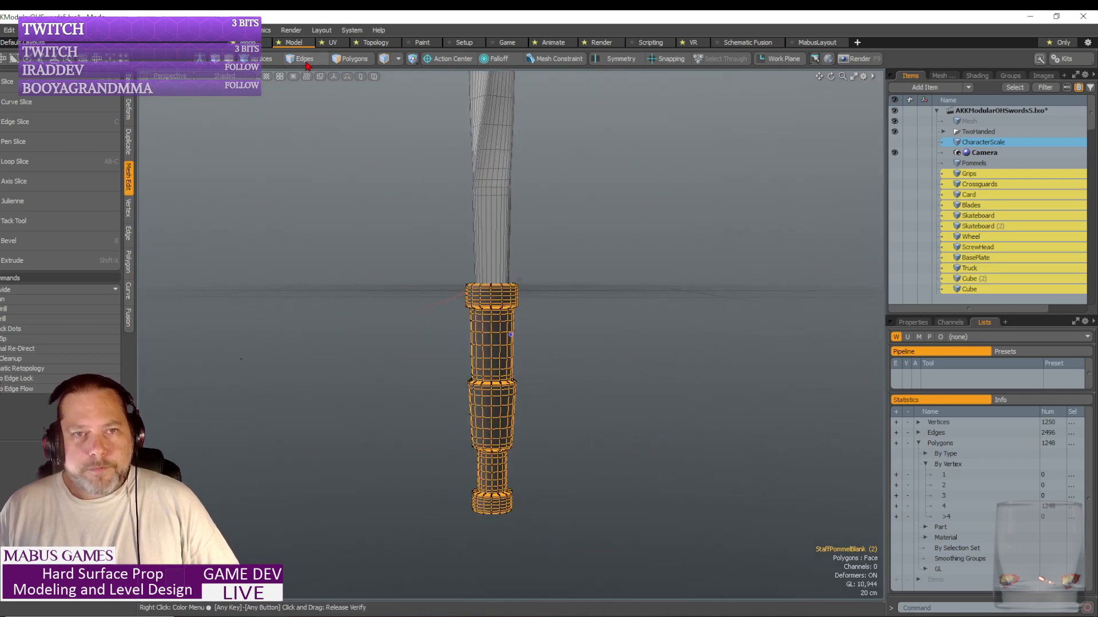
pyautogui.scroll(5, 454, 263)
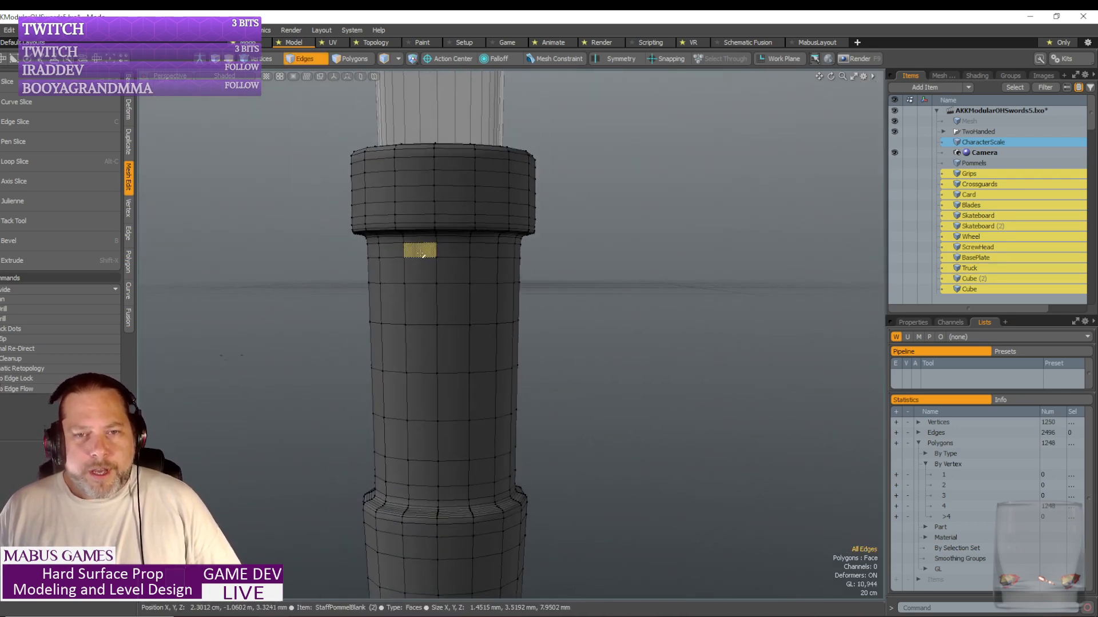
pyautogui.scroll(3, 392, 254)
pyautogui.keyDown('alt'); pyautogui.moveTo(392, 258); pyautogui.dragTo(384, 226); pyautogui.keyUp('alt')
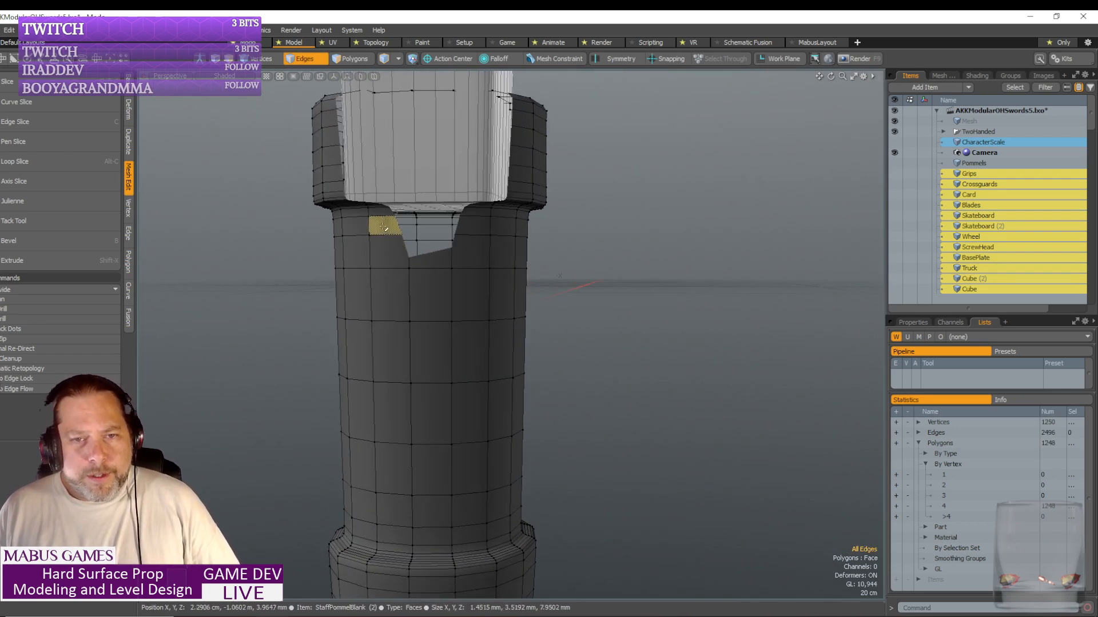
# - Select all intermediate horizontal edge loops on the pommel's upper cylindrical section, just below the collar, and remove them
pyautogui.click(402, 230)
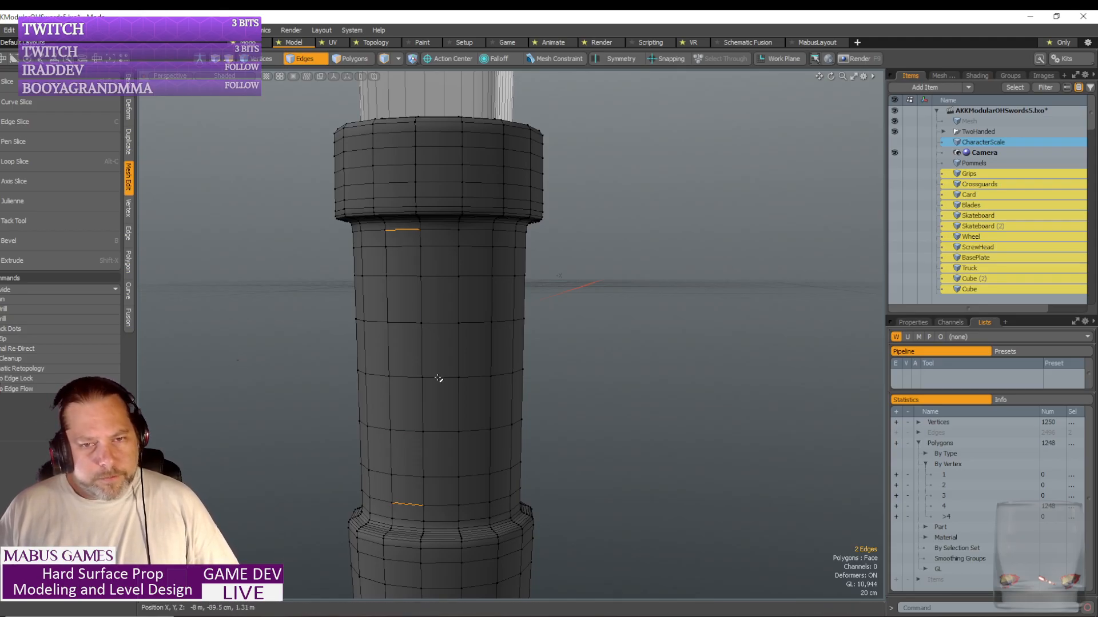
pyautogui.click(394, 229)
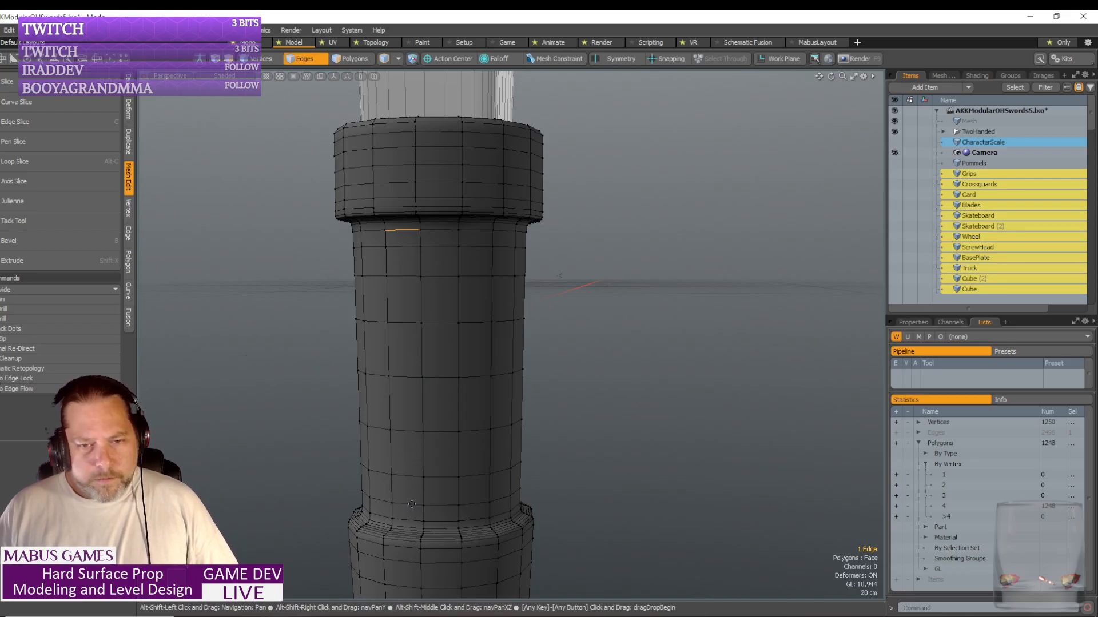
pyautogui.keyDown('alt'); pyautogui.keyDown('shift'); pyautogui.moveTo(412, 504); pyautogui.dragTo(412, 478); pyautogui.keyUp('shift'); pyautogui.keyUp('alt')
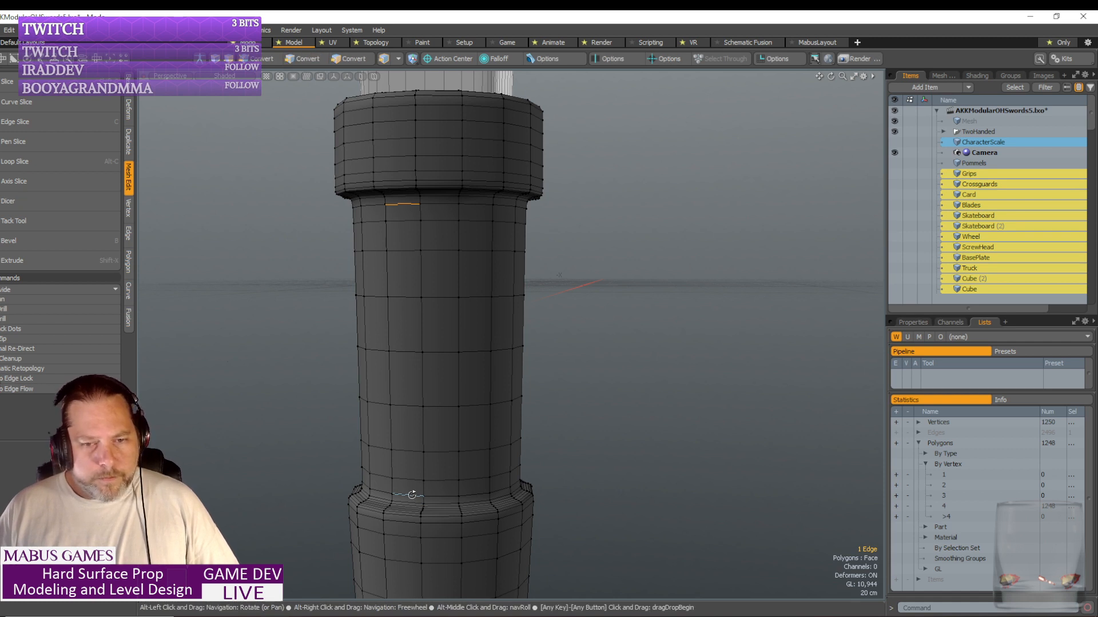
pyautogui.keyDown('shift'); pyautogui.click(412, 495); pyautogui.keyUp('shift')
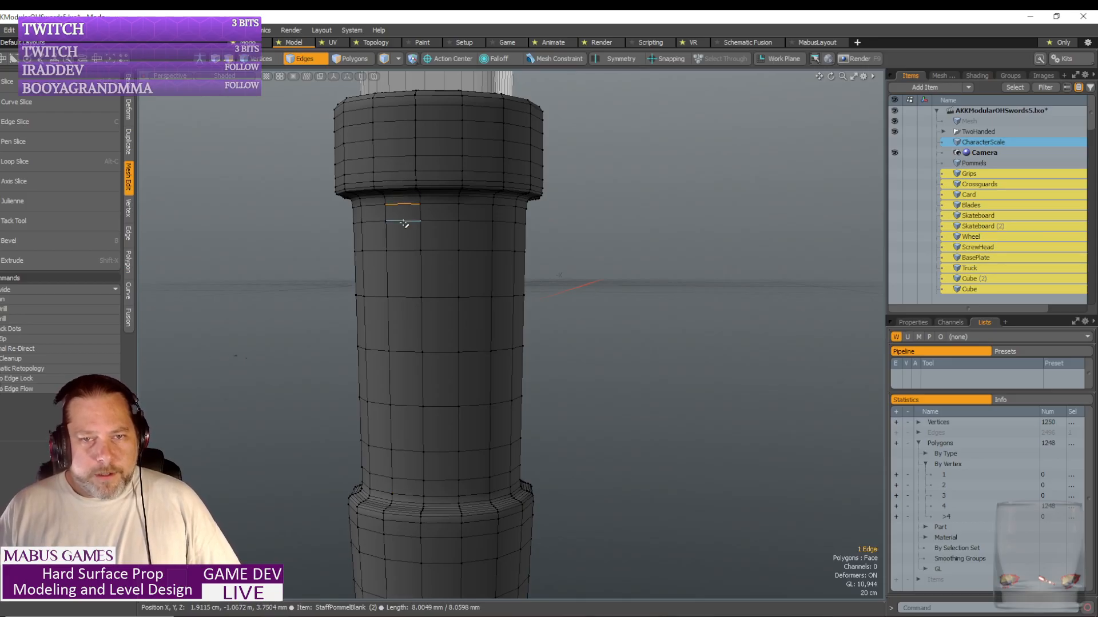
pyautogui.press('Up')
pyautogui.press('Up')
pyautogui.press('Up')
pyautogui.press('Up')
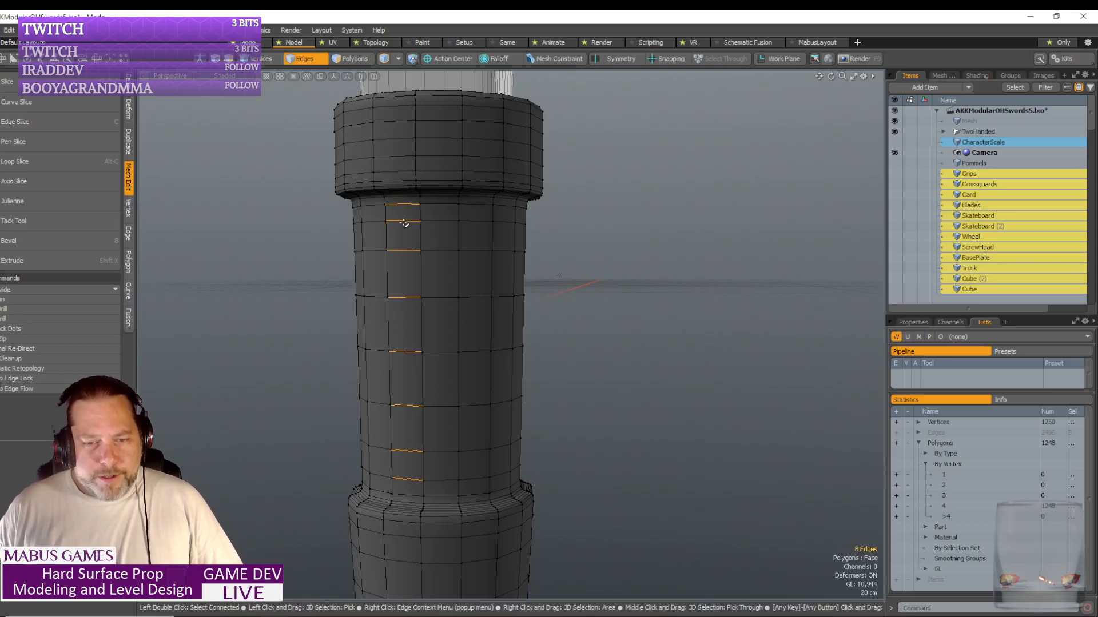
pyautogui.press('l')
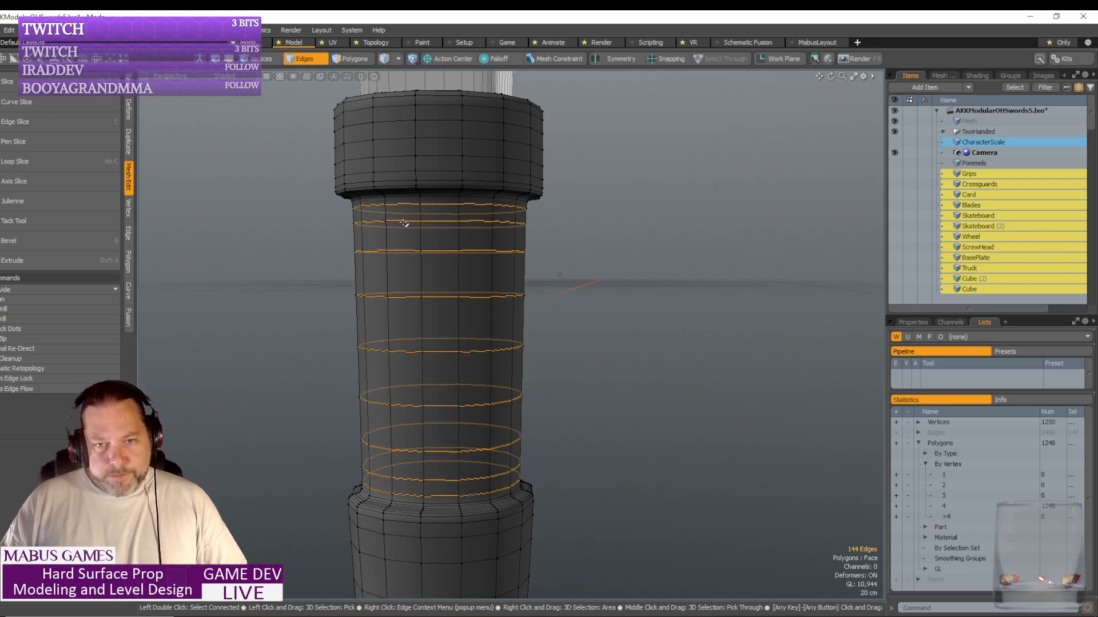
pyautogui.press('BackSpace')
# - Examine the remaining edge loops on the pommel's tapered middle section, narrow neck and lower end
pyautogui.scroll(-6, 404, 223)
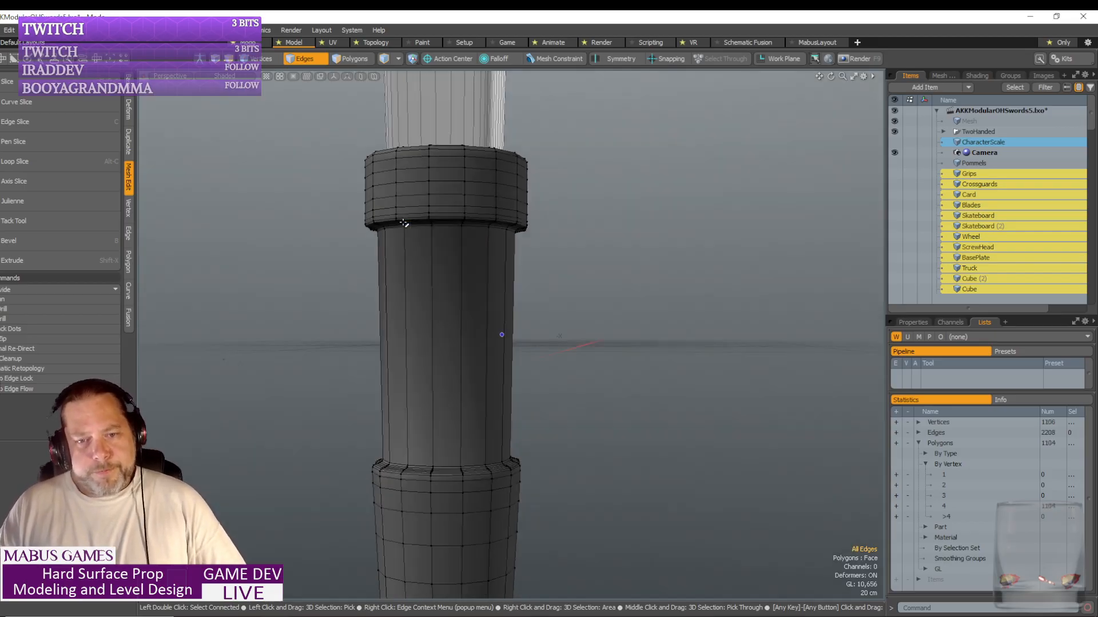
pyautogui.scroll(6, 403, 223)
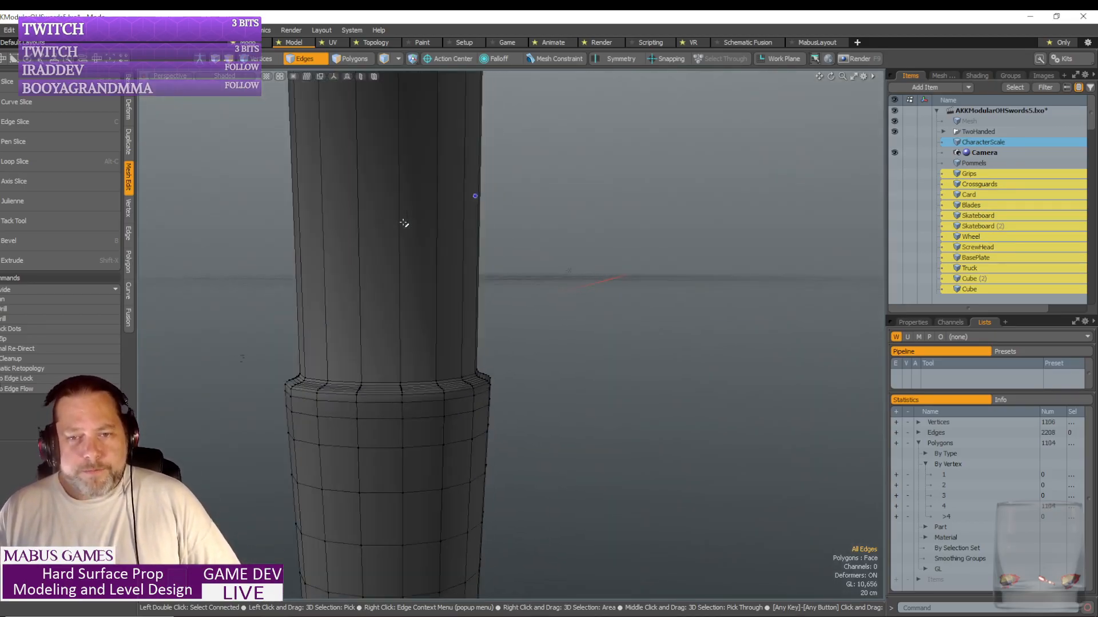
pyautogui.scroll(-2, 394, 281)
pyautogui.scroll(3, 414, 181)
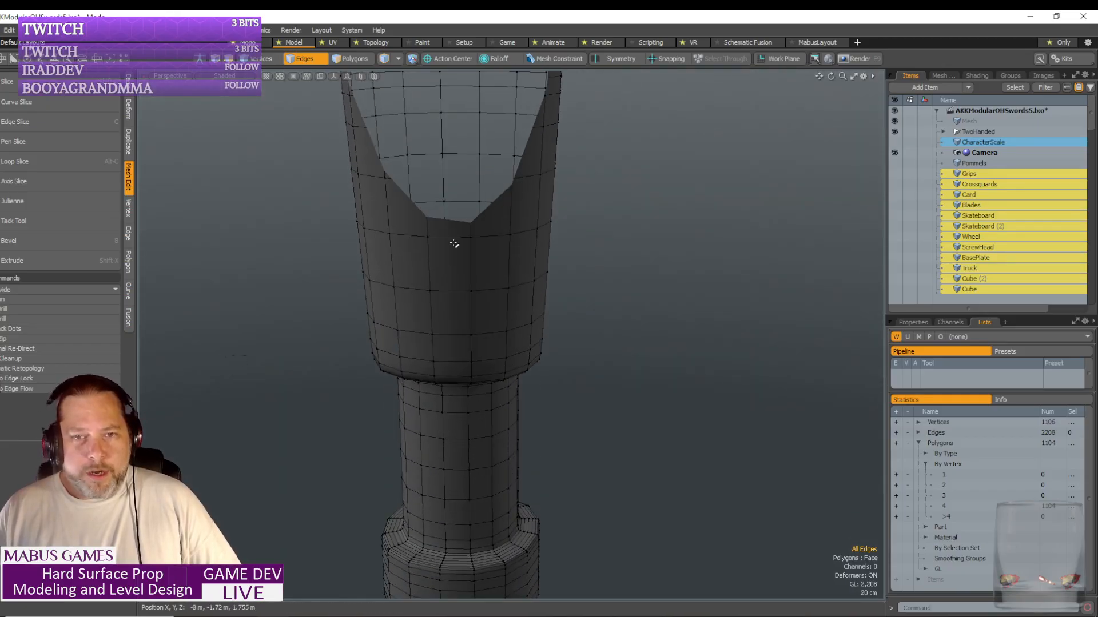
pyautogui.scroll(-5, 453, 245)
pyautogui.scroll(5, 498, 321)
pyautogui.scroll(-1, 487, 297)
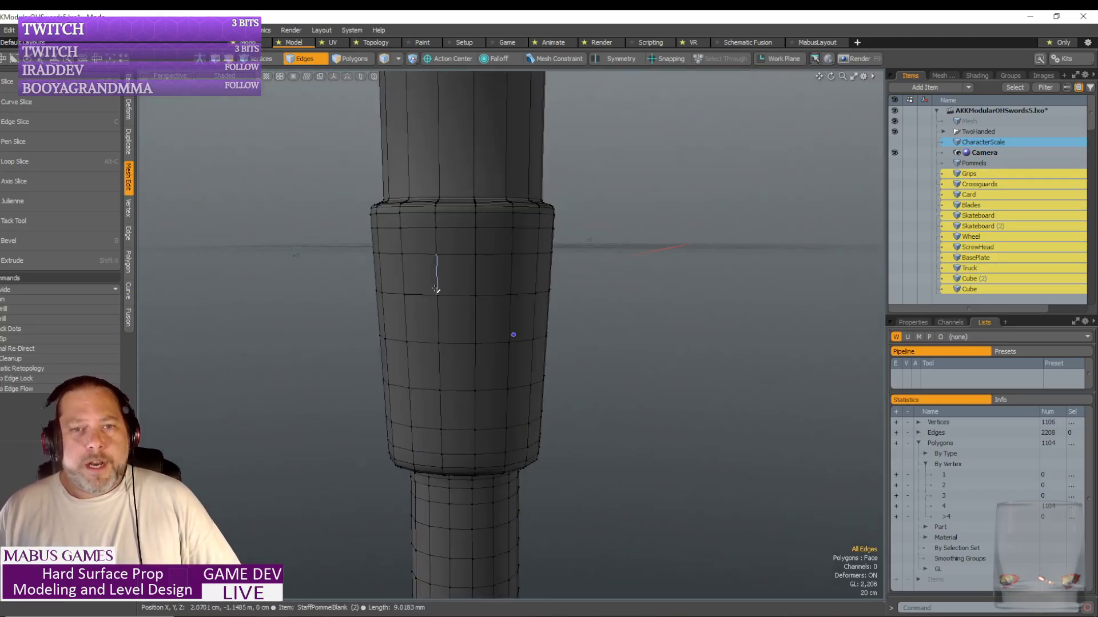
pyautogui.scroll(-3, 424, 183)
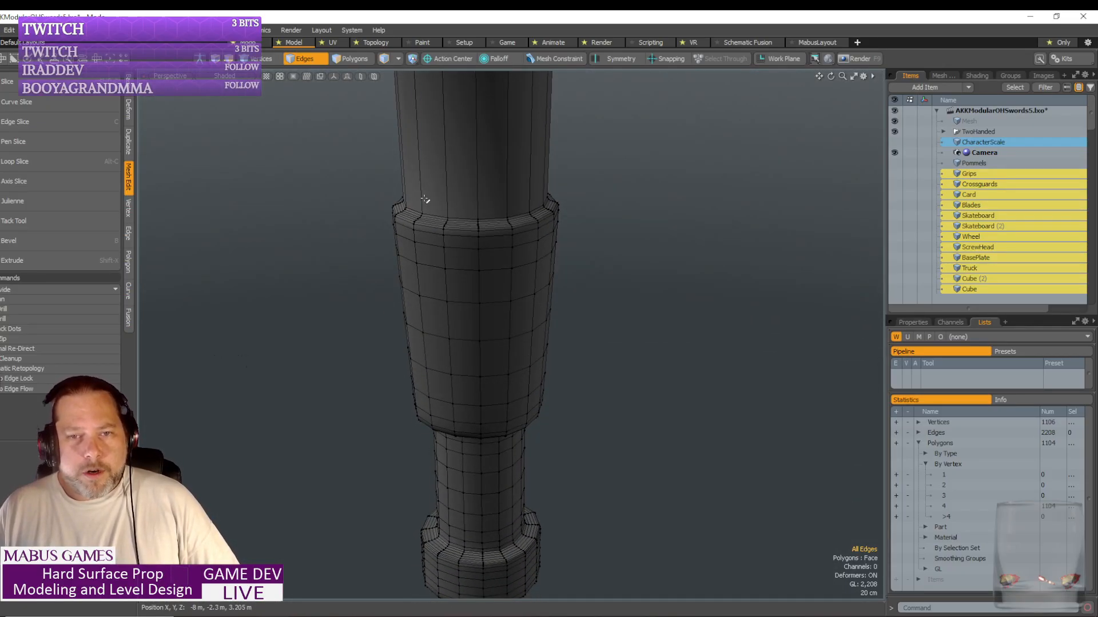
pyautogui.moveTo(438, 250); pyautogui.dragTo(441, 248, button='middle')
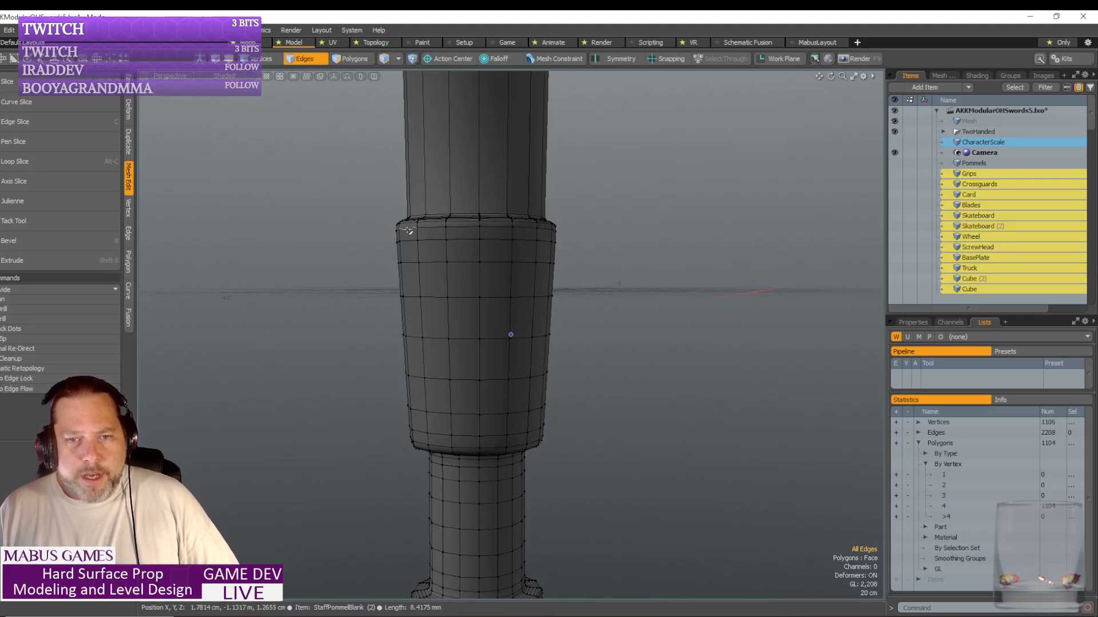
# - Remove all intermediate horizontal edge loops from the pommel's tapered middle section, keeping the bevelled ends
pyautogui.keyDown('alt'); pyautogui.moveTo(406, 232); pyautogui.dragTo(398, 319); pyautogui.keyUp('alt')
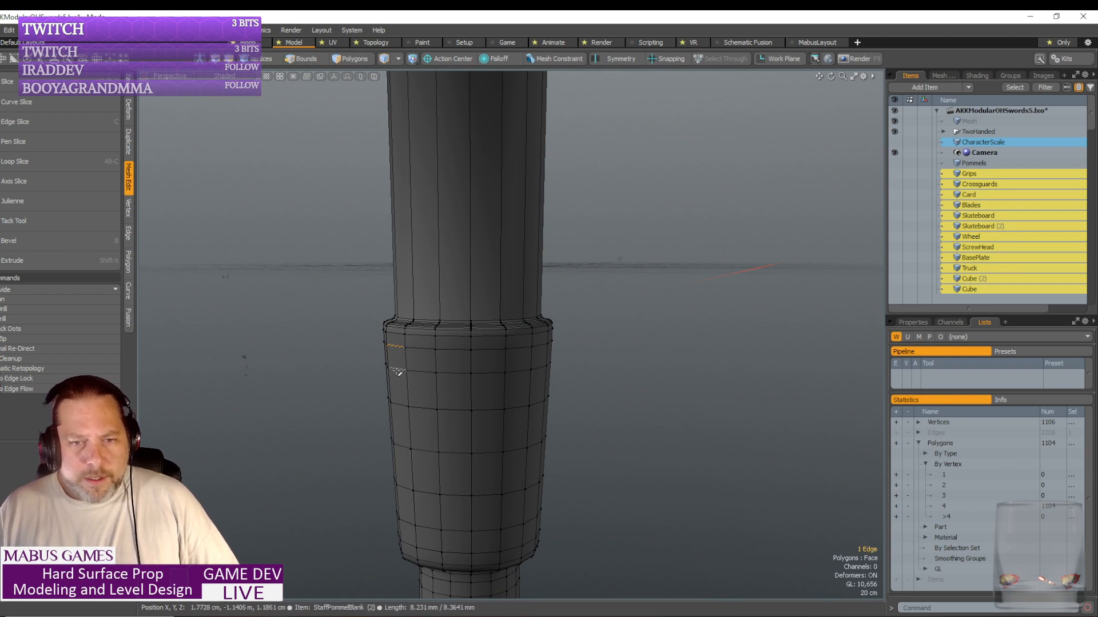
pyautogui.press('Up')
pyautogui.press('Up')
pyautogui.press('Up')
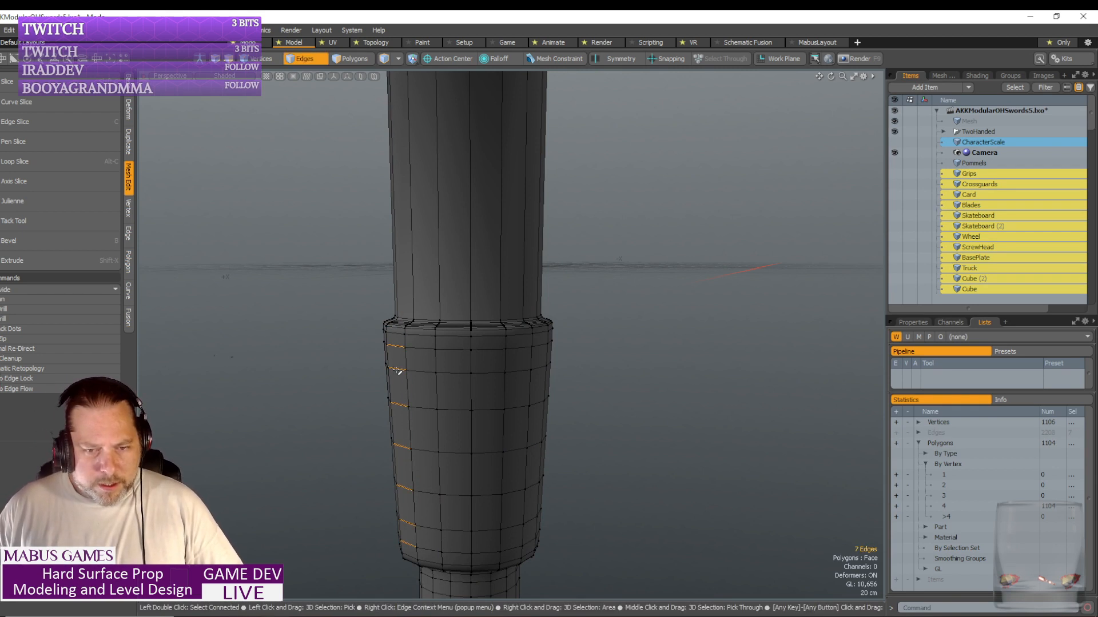
pyautogui.press('l')
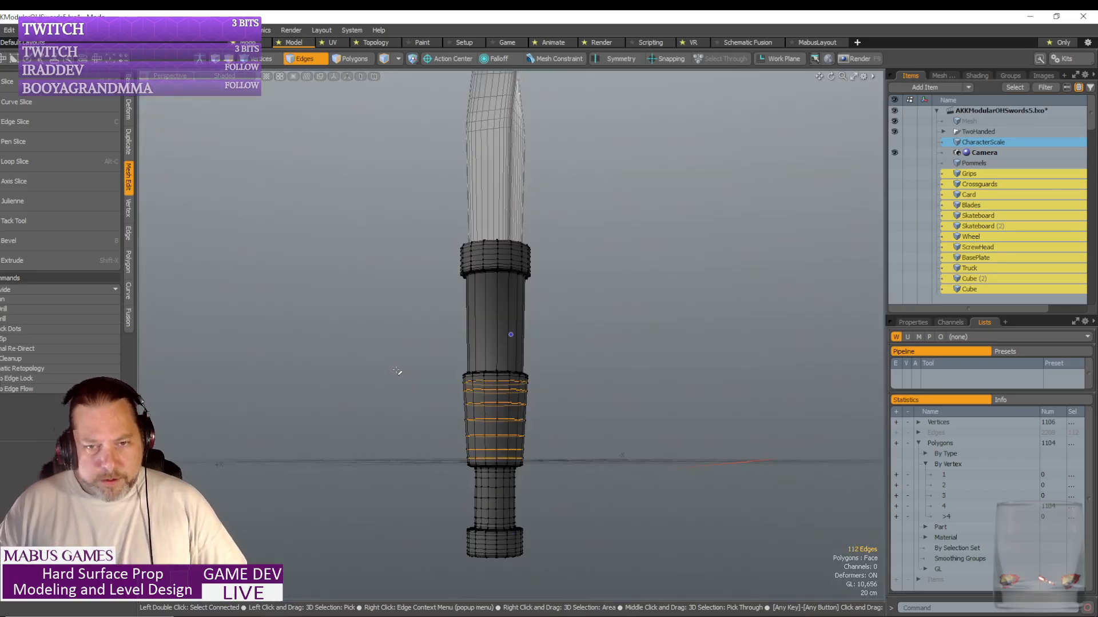
pyautogui.press('BackSpace')
# - Remove the intermediate horizontal edge loops from the narrow neck below the tapered section
pyautogui.scroll(5, 396, 372)
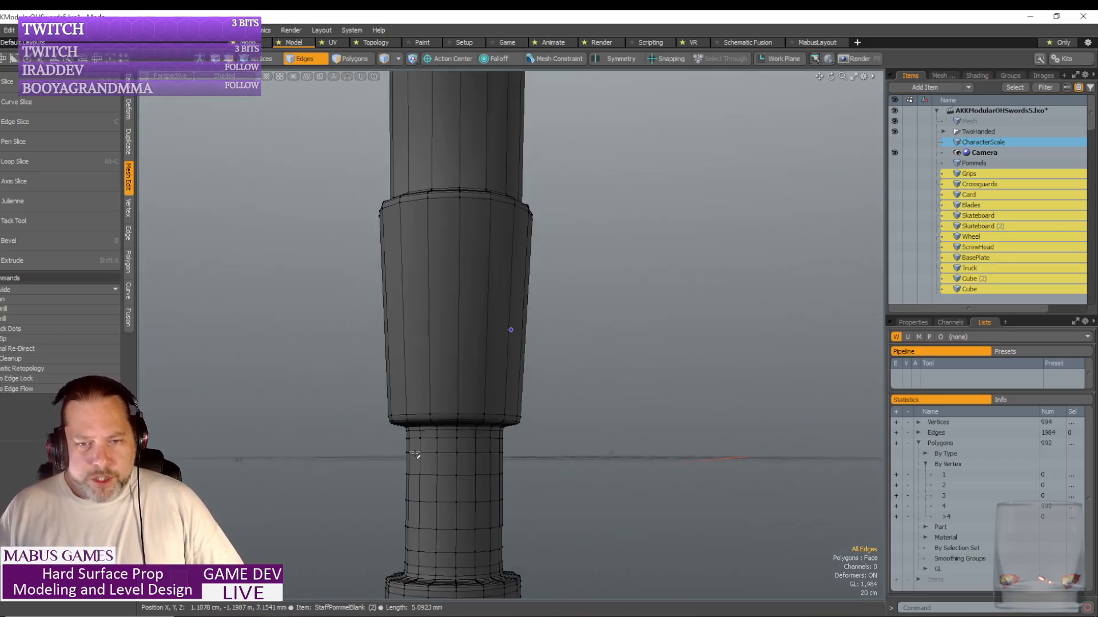
pyautogui.click(429, 414)
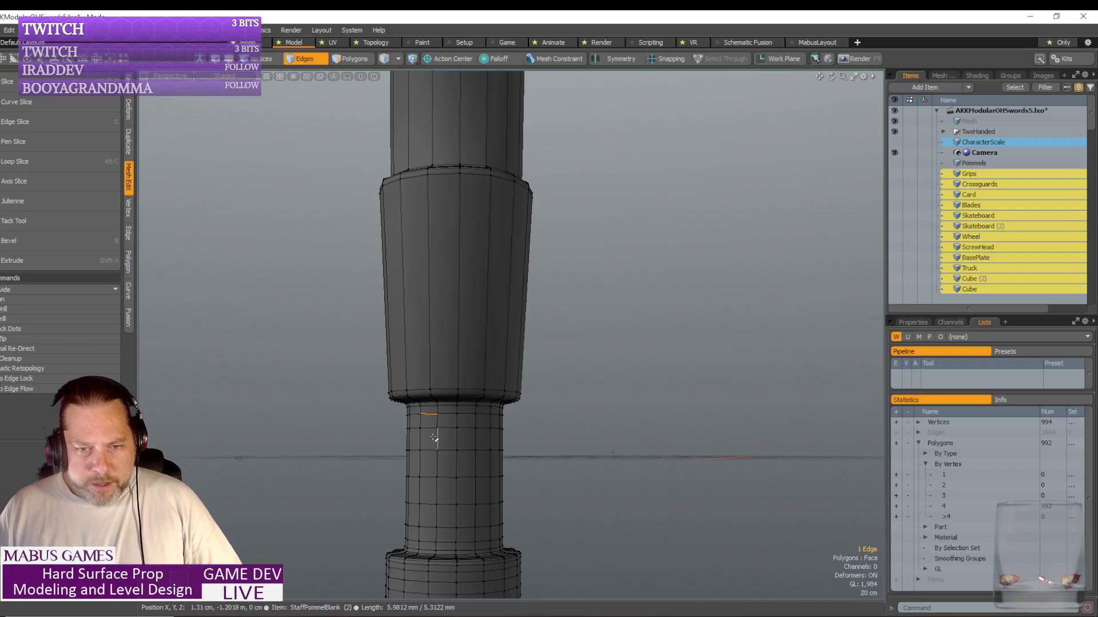
pyautogui.keyDown('shift'); pyautogui.click(429, 429); pyautogui.keyUp('shift')
pyautogui.press('Up')
pyautogui.press('Up')
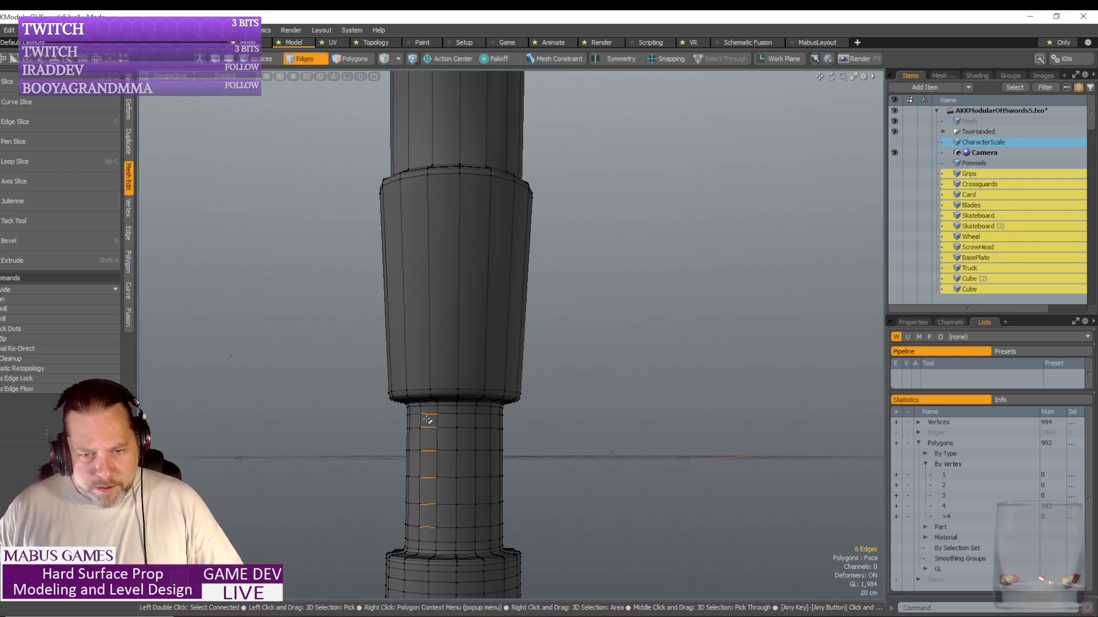
pyautogui.press('l')
pyautogui.press('BackSpace')
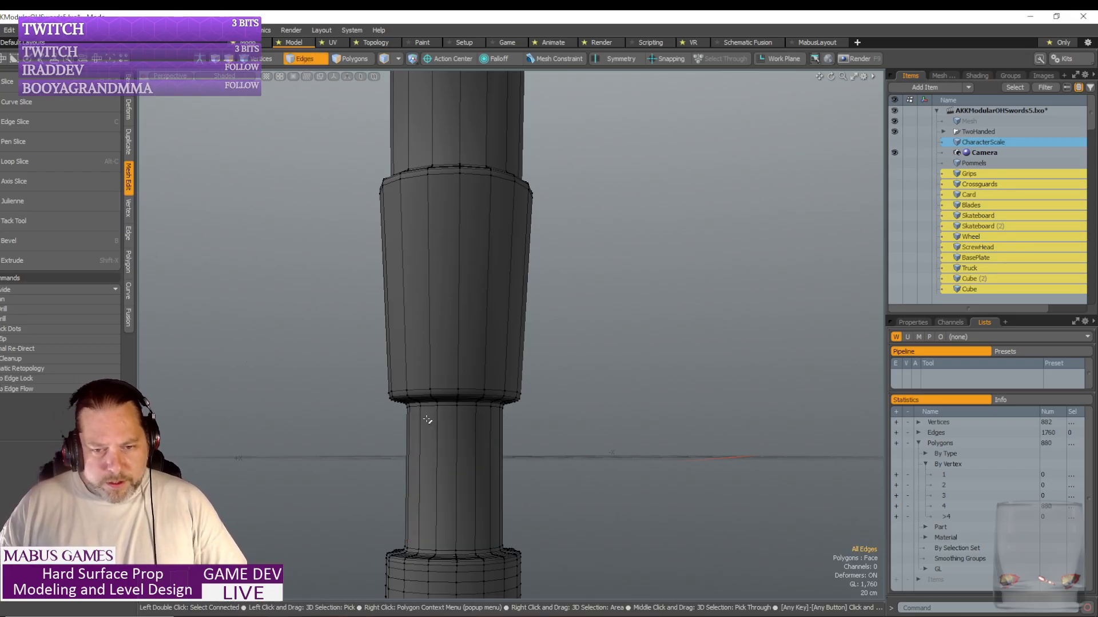
# - Remove the intermediate horizontal edge loops around the side of the pommel's bottom cap
pyautogui.keyDown('alt'); pyautogui.keyDown('shift'); pyautogui.moveTo(428, 420); pyautogui.dragTo(461, 424); pyautogui.keyUp('shift'); pyautogui.keyUp('alt')
pyautogui.scroll(3, 437, 414)
pyautogui.scroll(-5, 426, 427)
pyautogui.scroll(3, 467, 397)
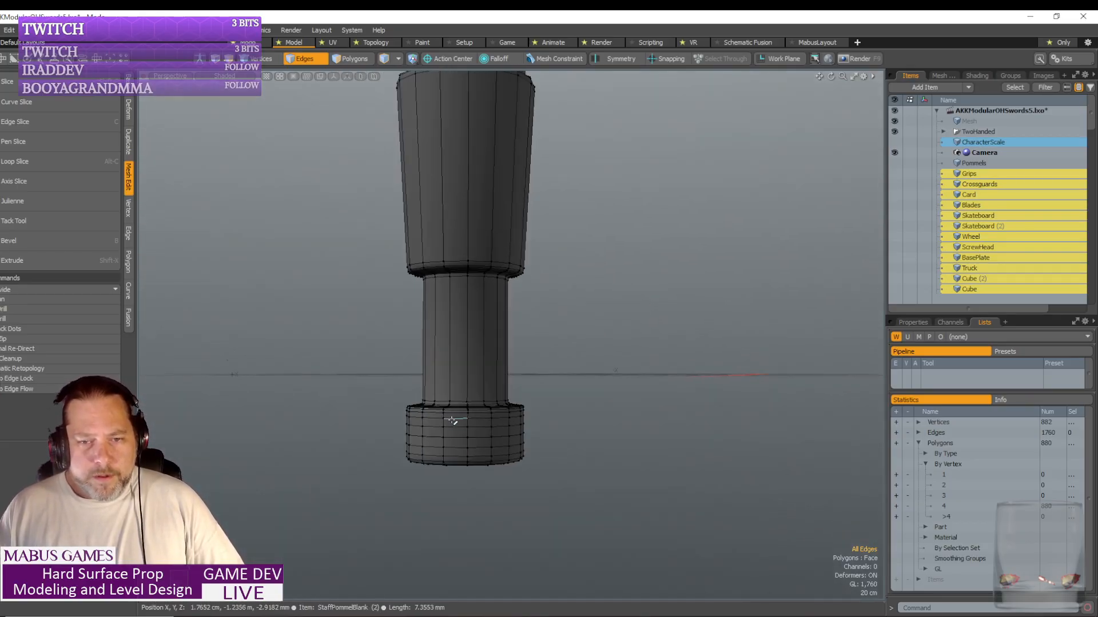
pyautogui.keyDown('shift'); pyautogui.click(455, 427); pyautogui.keyUp('shift')
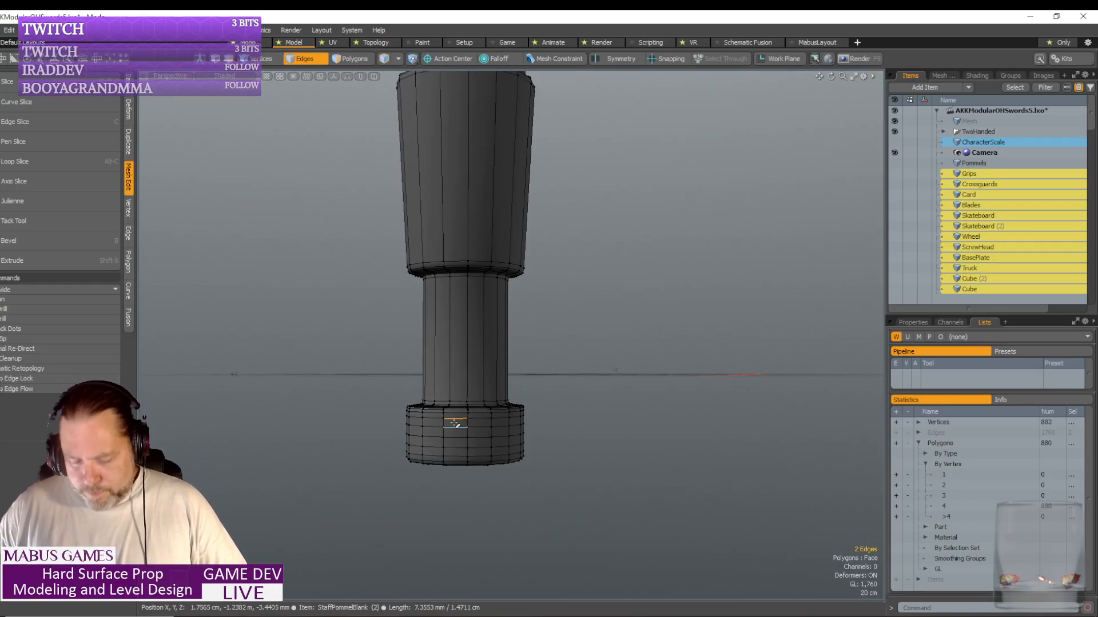
pyautogui.press('Up')
pyautogui.press('l')
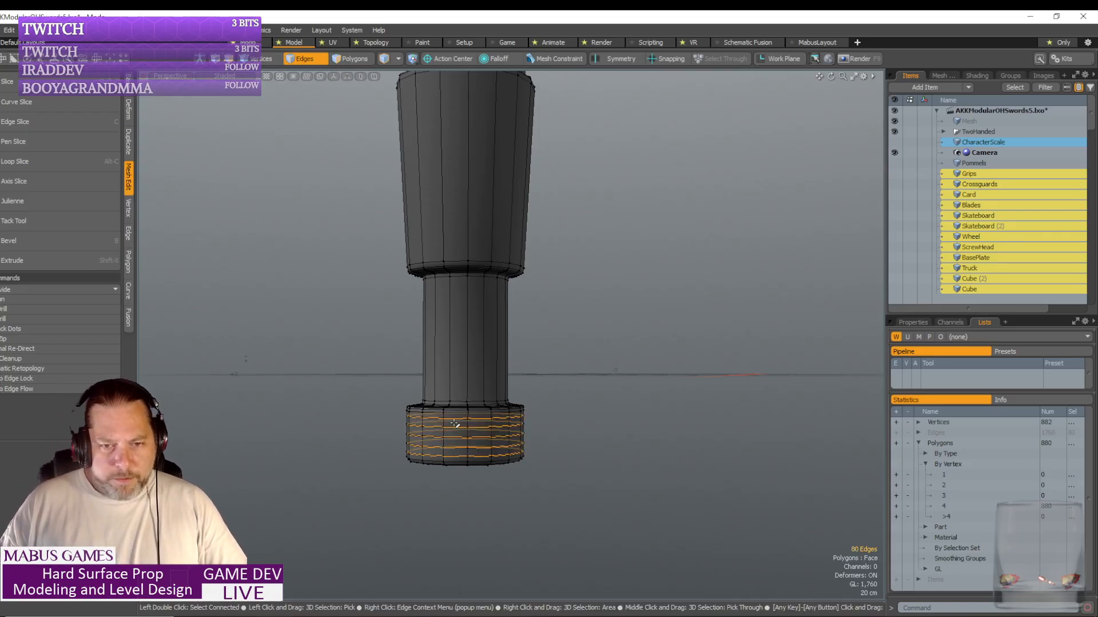
pyautogui.press('BackSpace')
# - Remove the intermediate horizontal edge loops around the side of the pommel's top collar
pyautogui.scroll(-3, 455, 425)
pyautogui.keyDown('alt'); pyautogui.moveTo(454, 424); pyautogui.dragTo(466, 382); pyautogui.keyUp('alt')
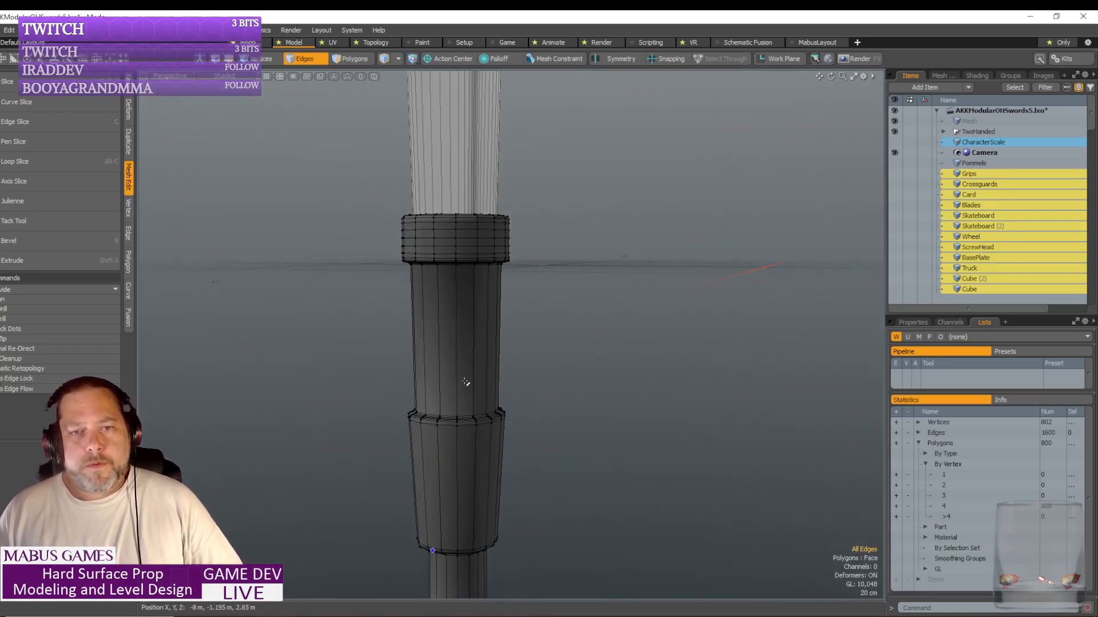
pyautogui.keyDown('alt'); pyautogui.keyDown('shift'); pyautogui.moveTo(471, 326); pyautogui.dragTo(466, 424); pyautogui.keyUp('shift'); pyautogui.keyUp('alt')
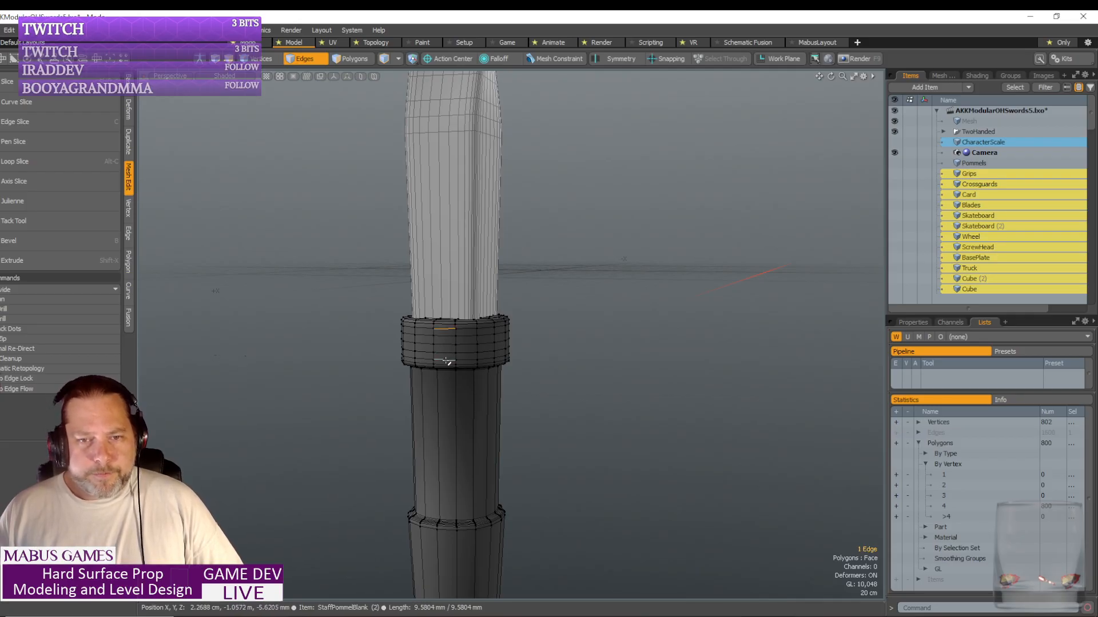
pyautogui.keyDown('shift'); pyautogui.click(447, 336); pyautogui.keyUp('shift')
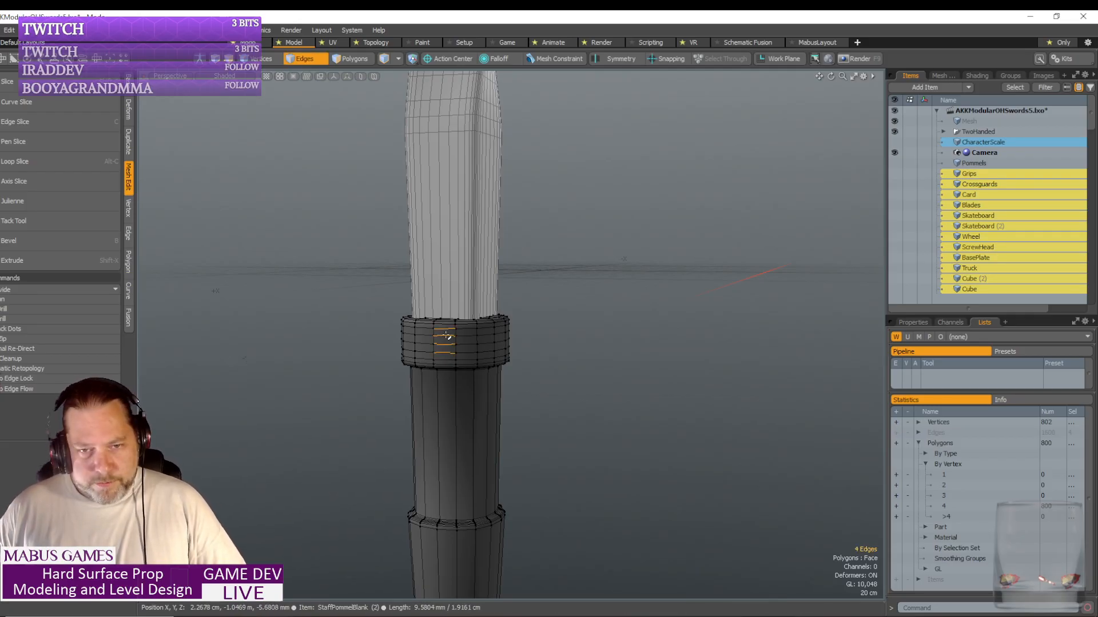
pyautogui.press('Up')
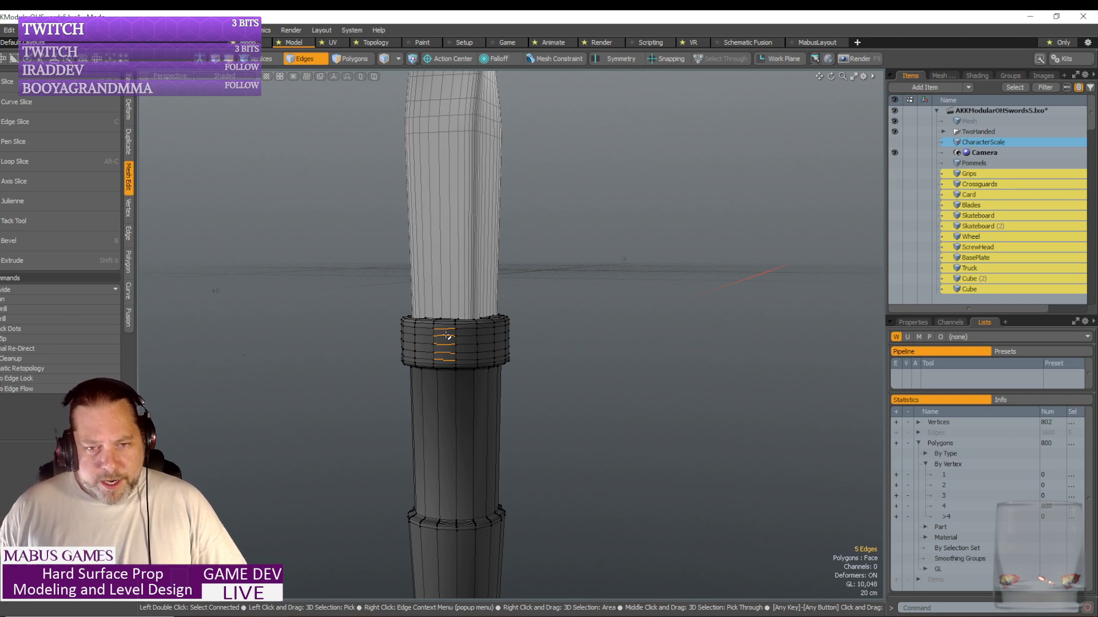
pyautogui.press('l')
pyautogui.press('BackSpace')
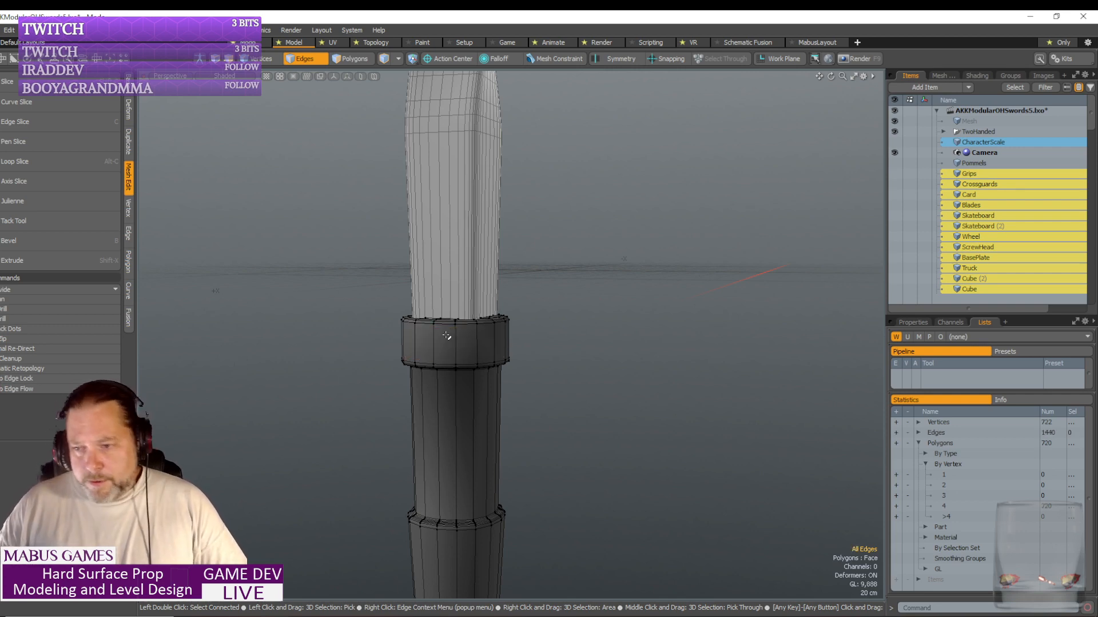
# - Thin out the edge loops on the sloped shoulder of the pommel's bottom cap by removing alternate loops and one more loop
pyautogui.keyDown('alt'); pyautogui.moveTo(446, 336); pyautogui.dragTo(446, 336); pyautogui.keyUp('alt')
pyautogui.keyDown('alt'); pyautogui.moveTo(464, 461); pyautogui.dragTo(463, 466); pyautogui.keyUp('alt')
pyautogui.scroll(6, 515, 411)
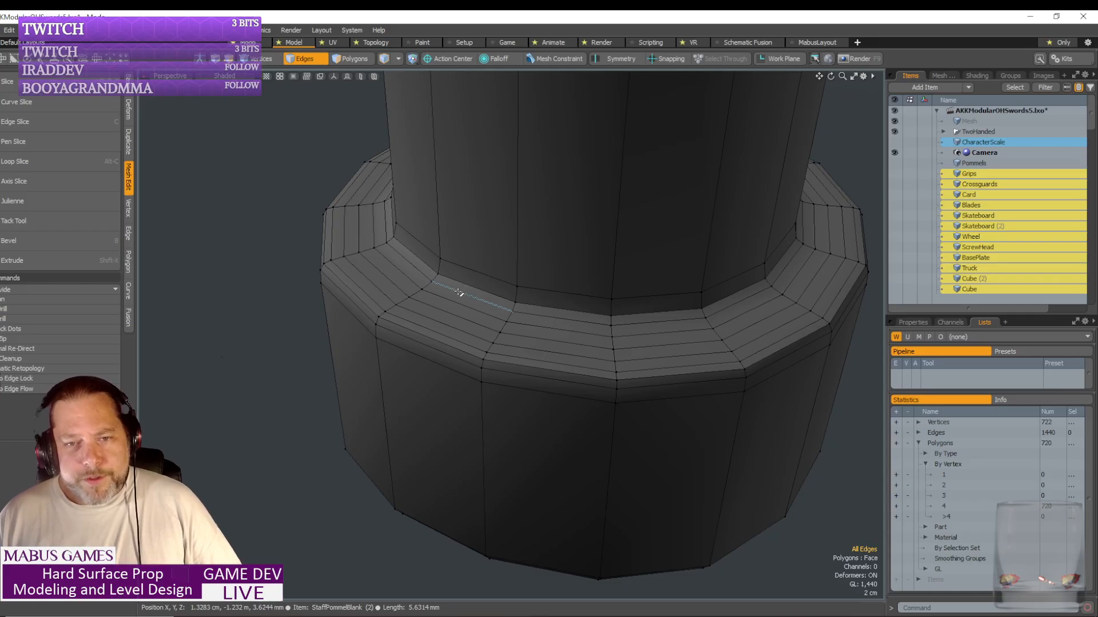
pyautogui.moveTo(459, 294); pyautogui.dragTo(443, 315)
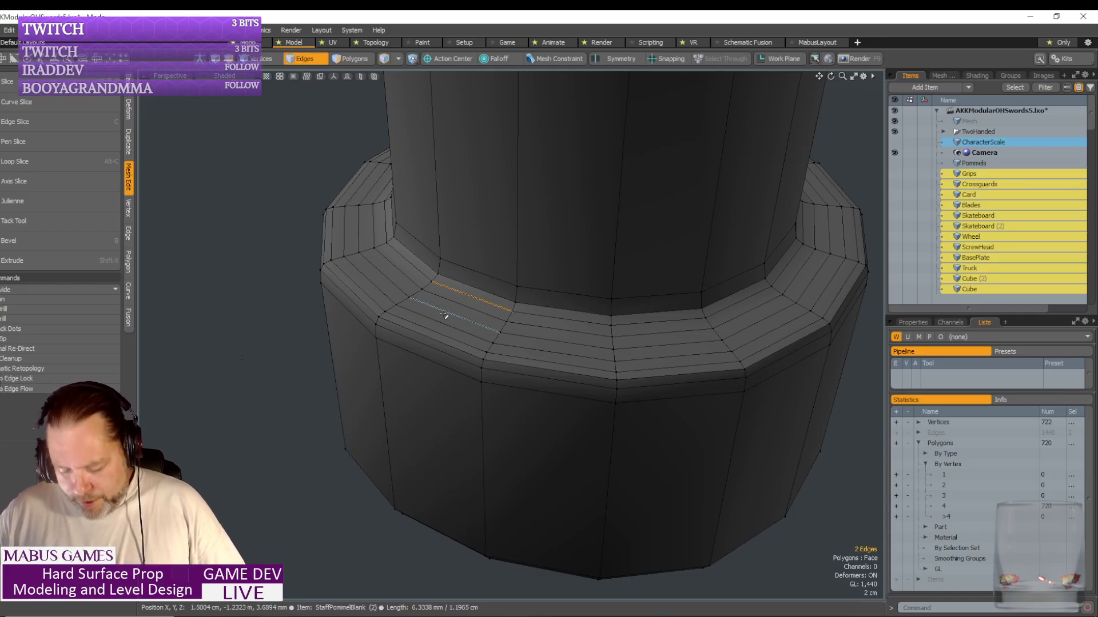
pyautogui.press('l')
pyautogui.press('BackSpace')
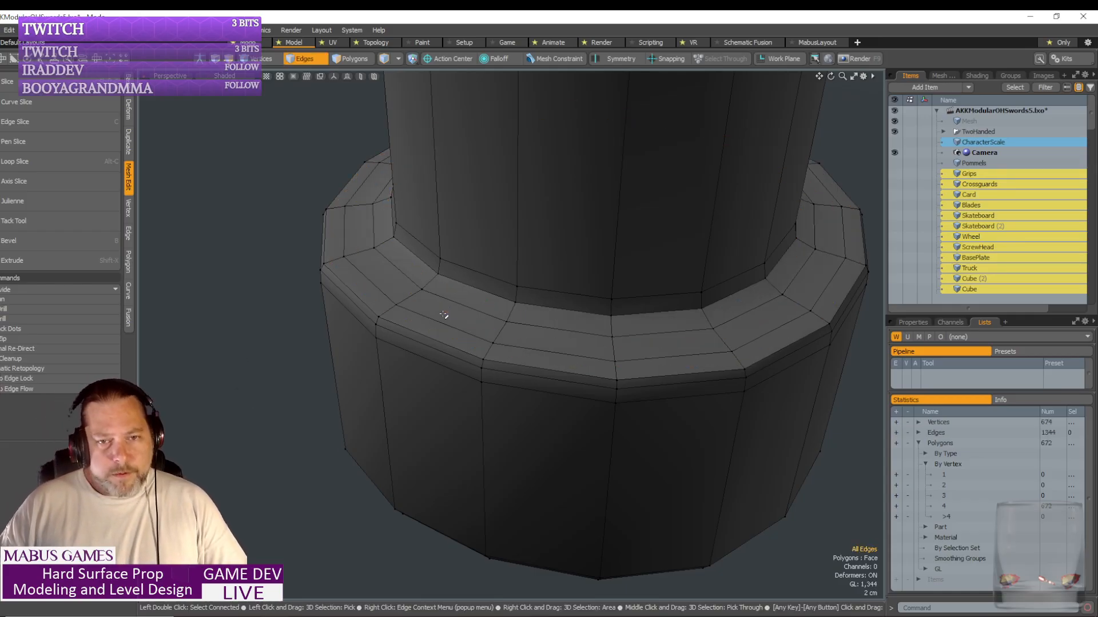
pyautogui.keyDown('alt'); pyautogui.moveTo(444, 315); pyautogui.dragTo(513, 502); pyautogui.keyUp('alt')
pyautogui.doubleClick(477, 383)
pyautogui.press('BackSpace')
# - Remove three alternate edge loops from the stepped underside of the tapered section, where it meets the narrow neck
pyautogui.click(514, 502)
pyautogui.keyDown('shift'); pyautogui.click(498, 489); pyautogui.keyUp('shift')
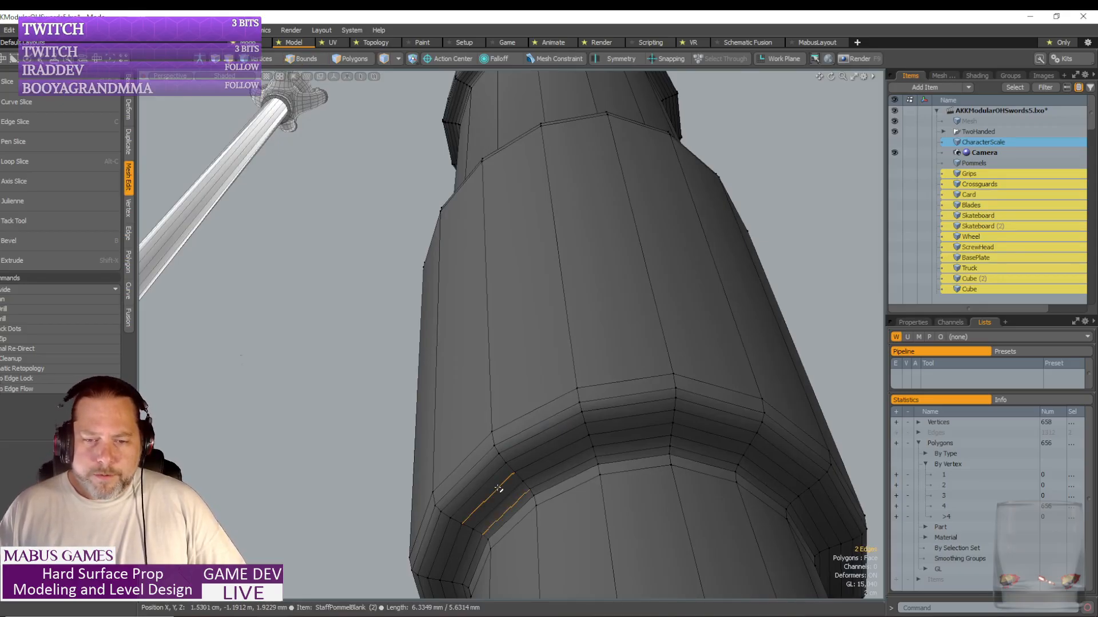
pyautogui.press('l')
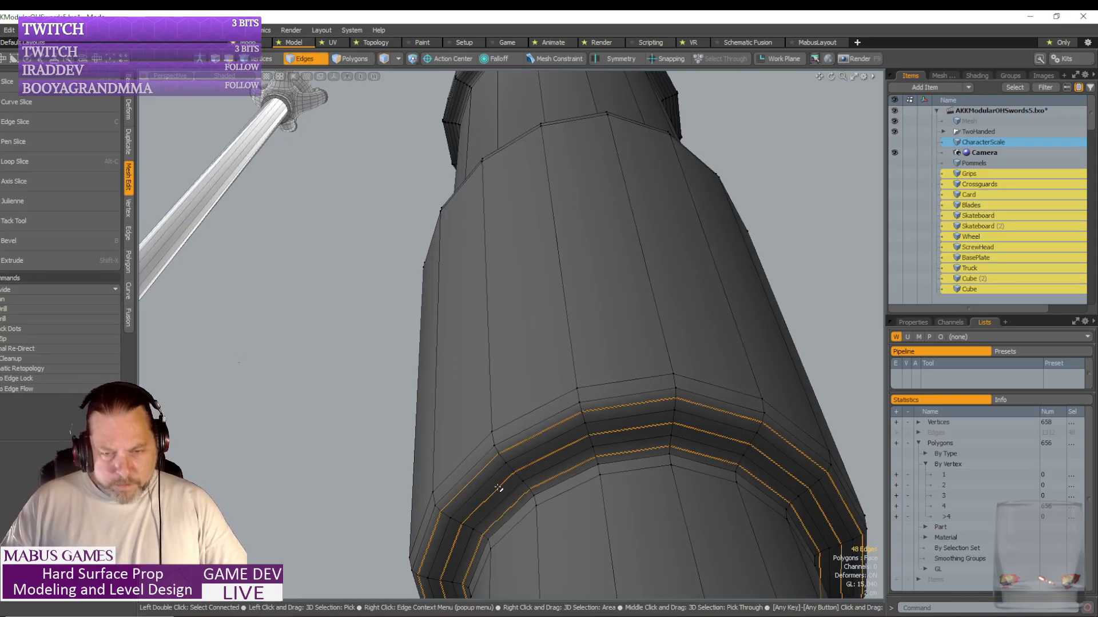
pyautogui.press('BackSpace')
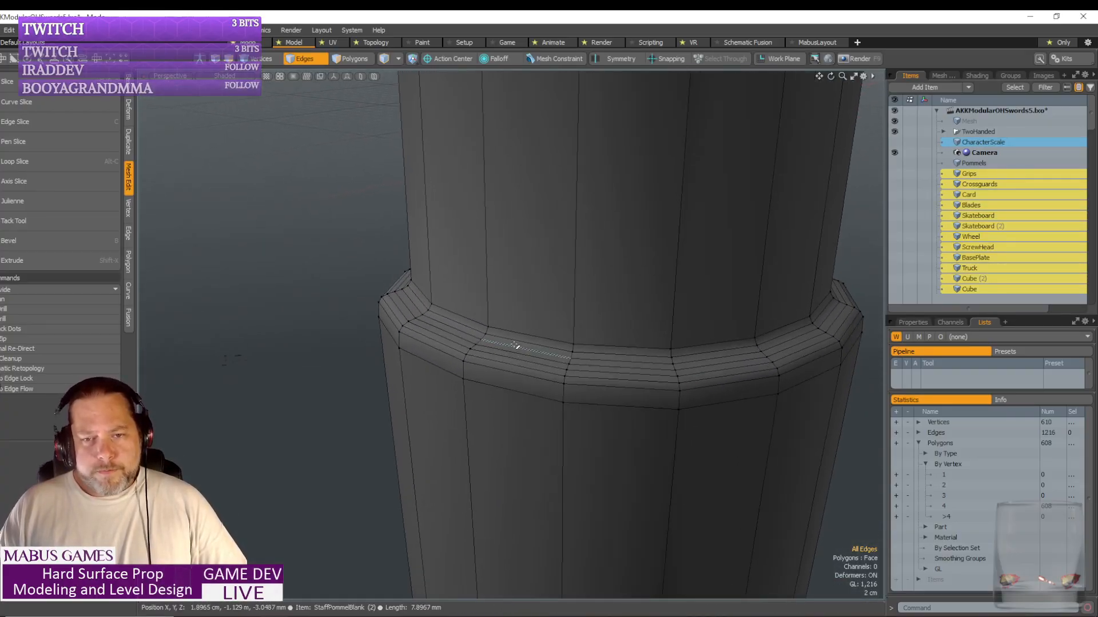
# - Remove alternate edge loops from the sloped shoulder at the upper rim of the tapered section
pyautogui.click(516, 341)
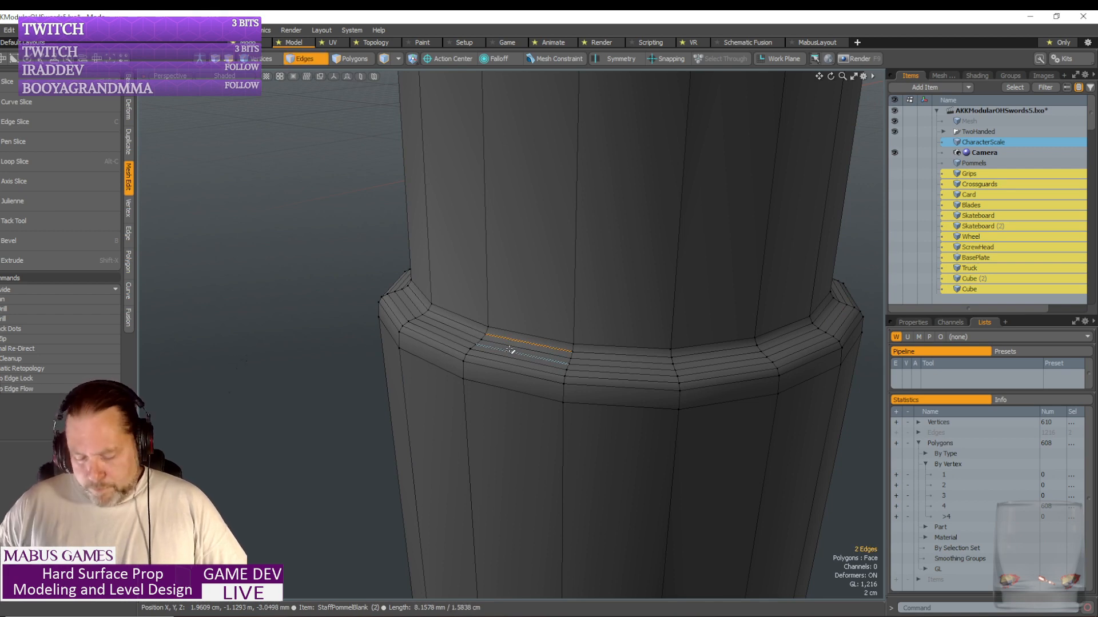
pyautogui.press('l')
pyautogui.press('Delete')
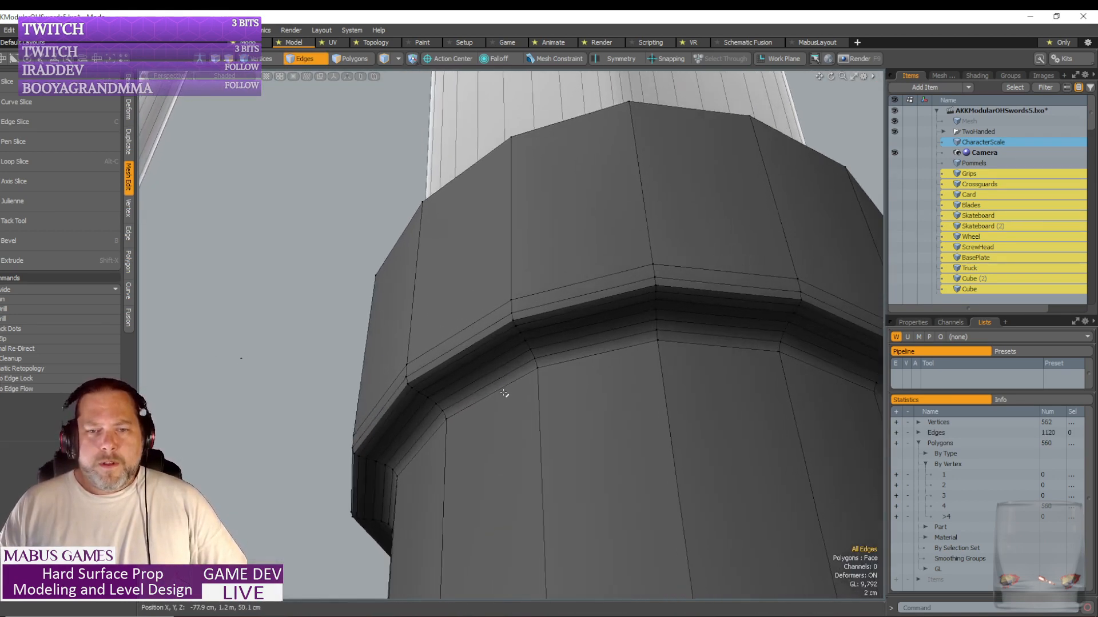
# - Remove three alternate edge loops from the recessed underside of the pommel's top collar
pyautogui.click(495, 386)
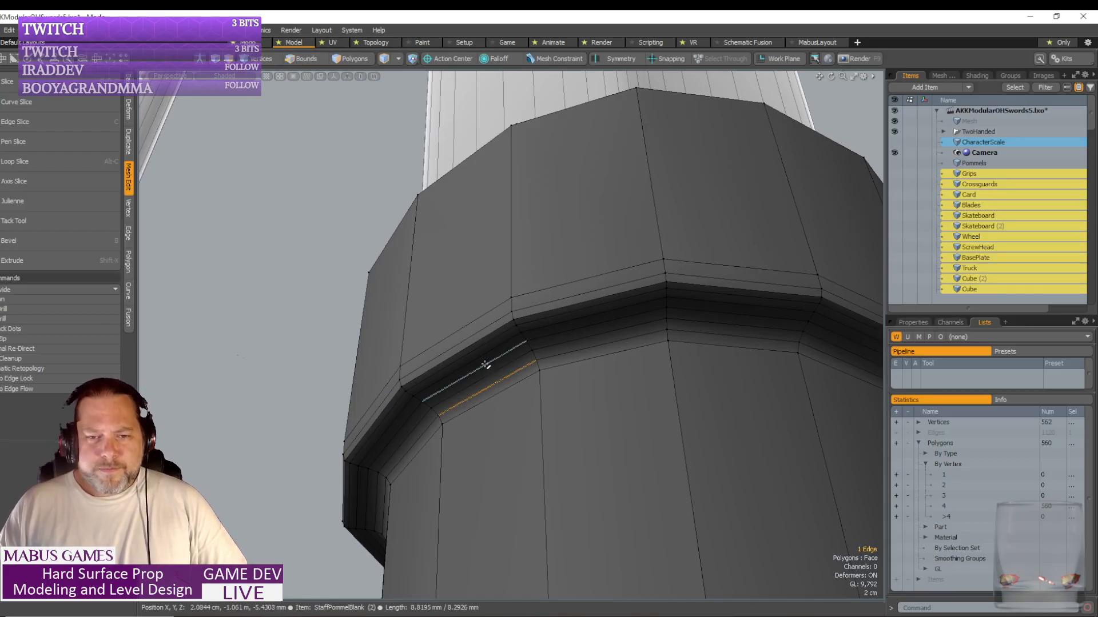
pyautogui.keyDown('shift'); pyautogui.click(484, 364); pyautogui.keyUp('shift')
pyautogui.press('l')
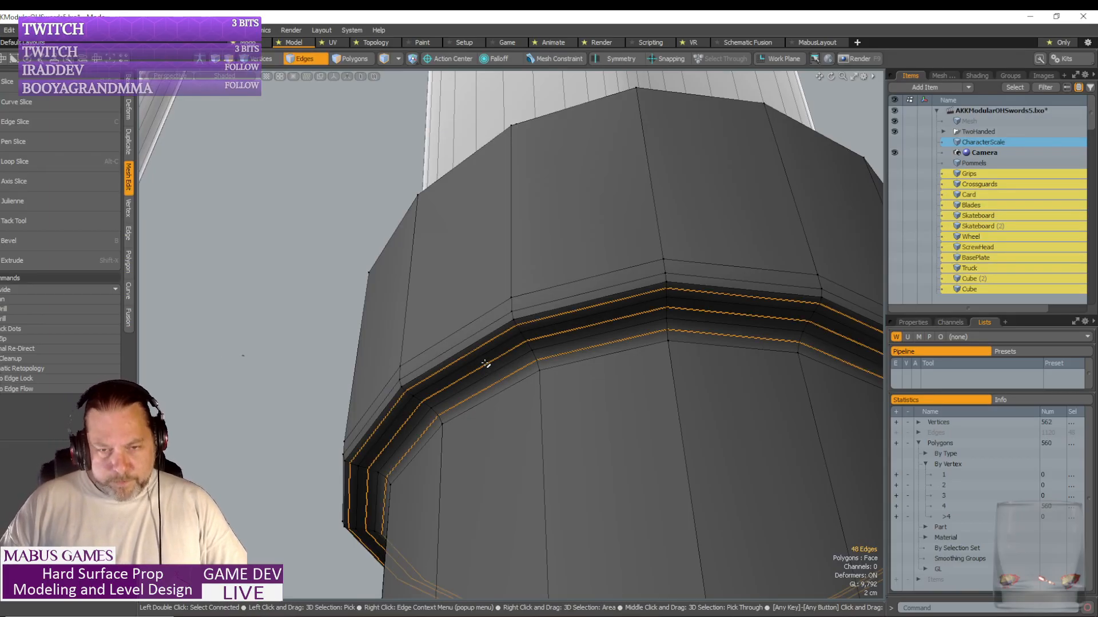
pyautogui.press('BackSpace')
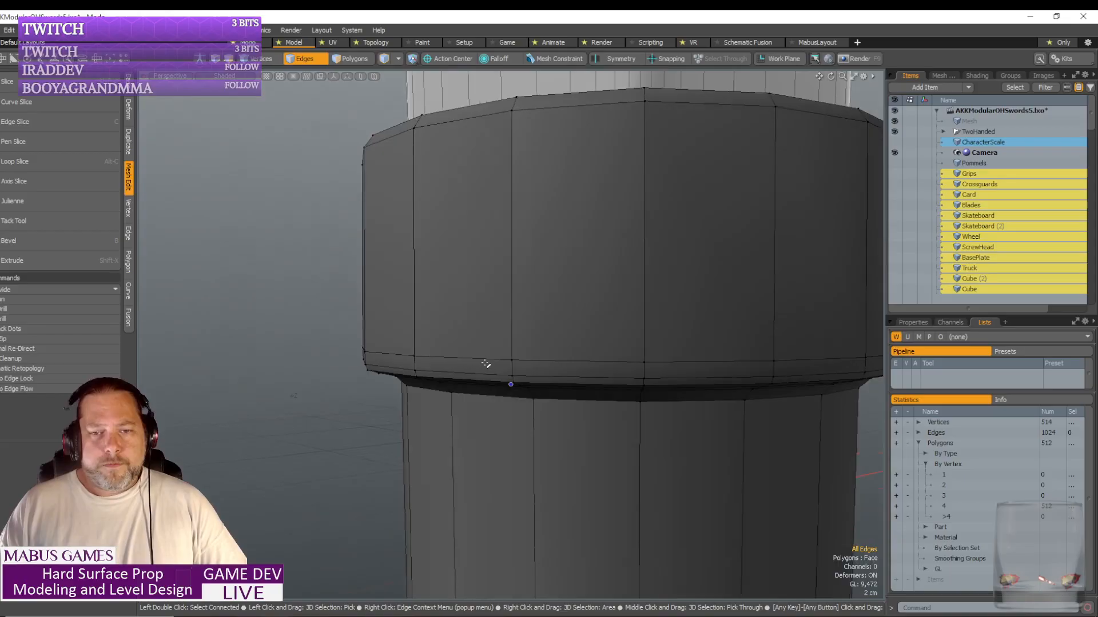
# - Check the top collar's upper rim and the whole simplified pommel, and return to item selection mode
pyautogui.keyDown('alt'); pyautogui.moveTo(485, 363); pyautogui.dragTo(477, 306); pyautogui.keyUp('alt')
pyautogui.doubleClick(505, 180)
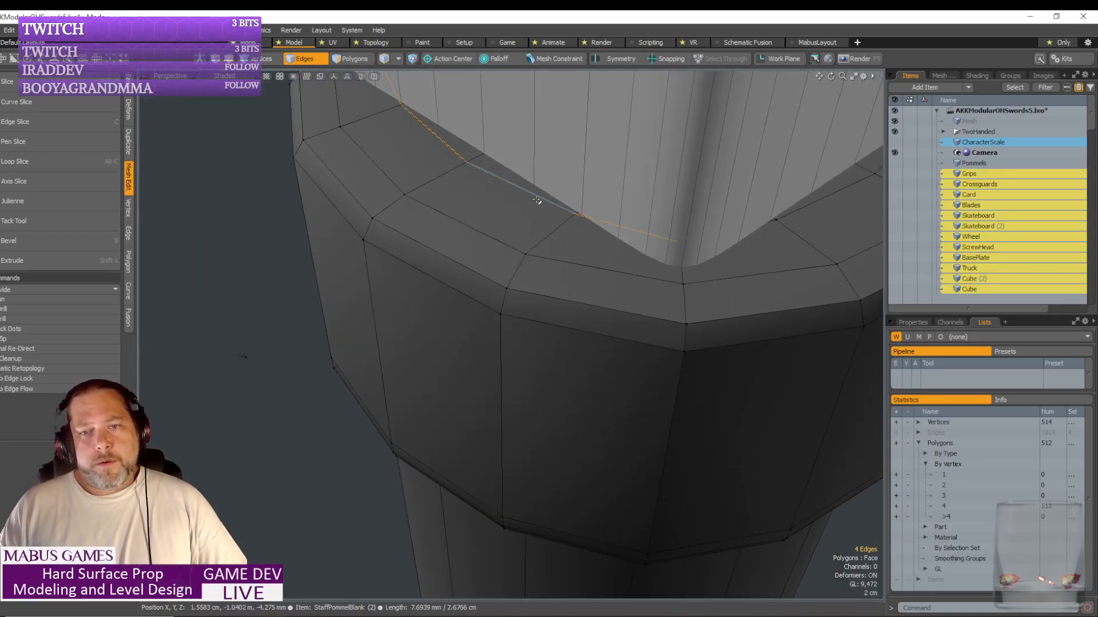
pyautogui.scroll(-5, 539, 200)
pyautogui.keyDown('alt'); pyautogui.moveTo(627, 303); pyautogui.dragTo(674, 392); pyautogui.keyUp('alt')
pyautogui.scroll(-3, 657, 364)
pyautogui.scroll(-6, 674, 393)
pyautogui.keyDown('alt'); pyautogui.keyDown('shift'); pyautogui.moveTo(672, 497); pyautogui.dragTo(634, 372); pyautogui.keyUp('shift'); pyautogui.keyUp('alt')
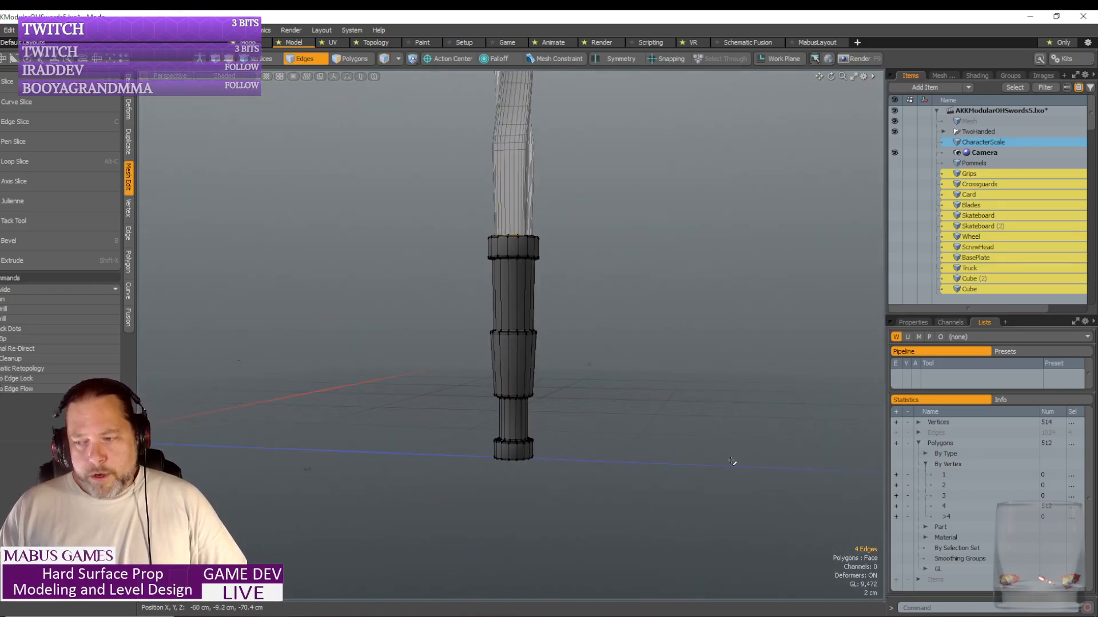
pyautogui.click(305, 58)
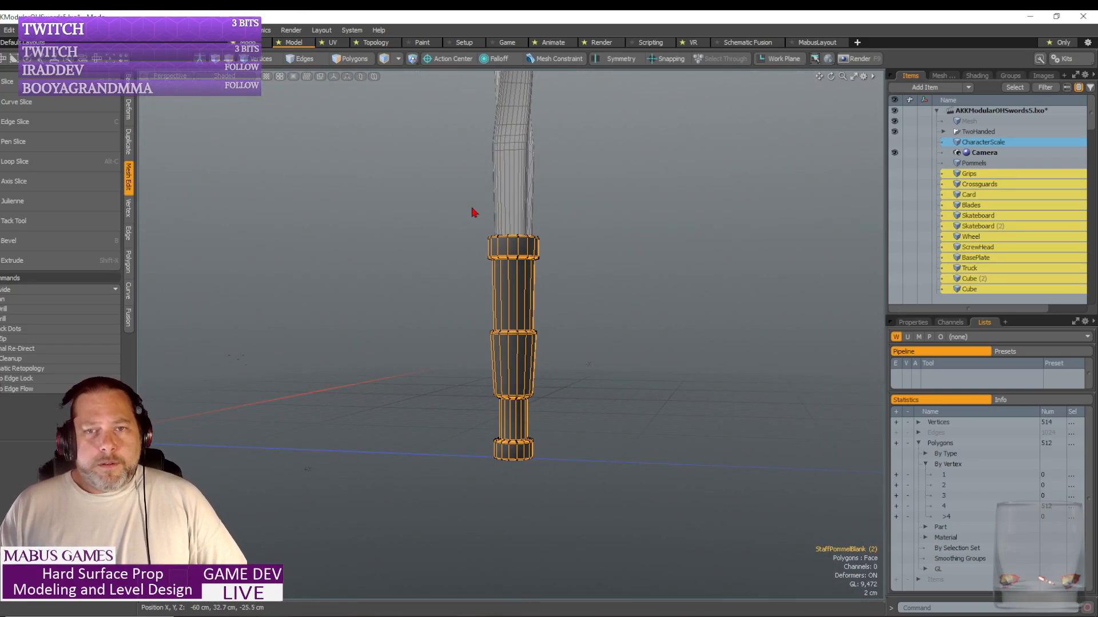
# - Make the twisted staff shaft StaffBlank (2) the active mesh and set the selection mode to edges
pyautogui.keyDown('alt'); pyautogui.moveTo(649, 240); pyautogui.dragTo(502, 404); pyautogui.keyUp('alt')
pyautogui.scroll(-8, 512, 353)
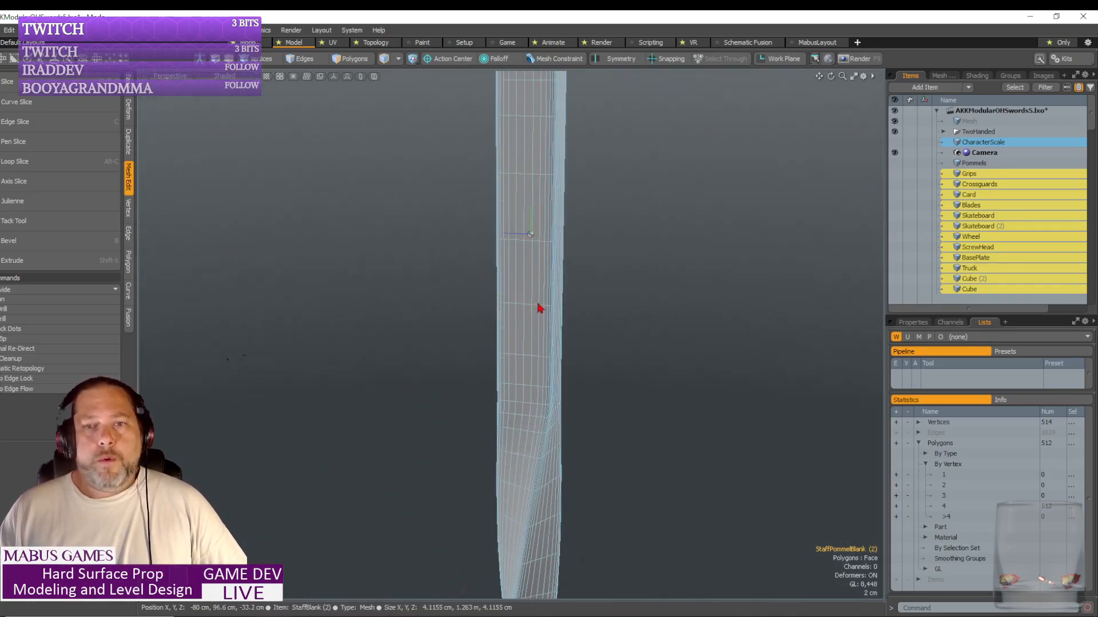
pyautogui.scroll(10, 546, 295)
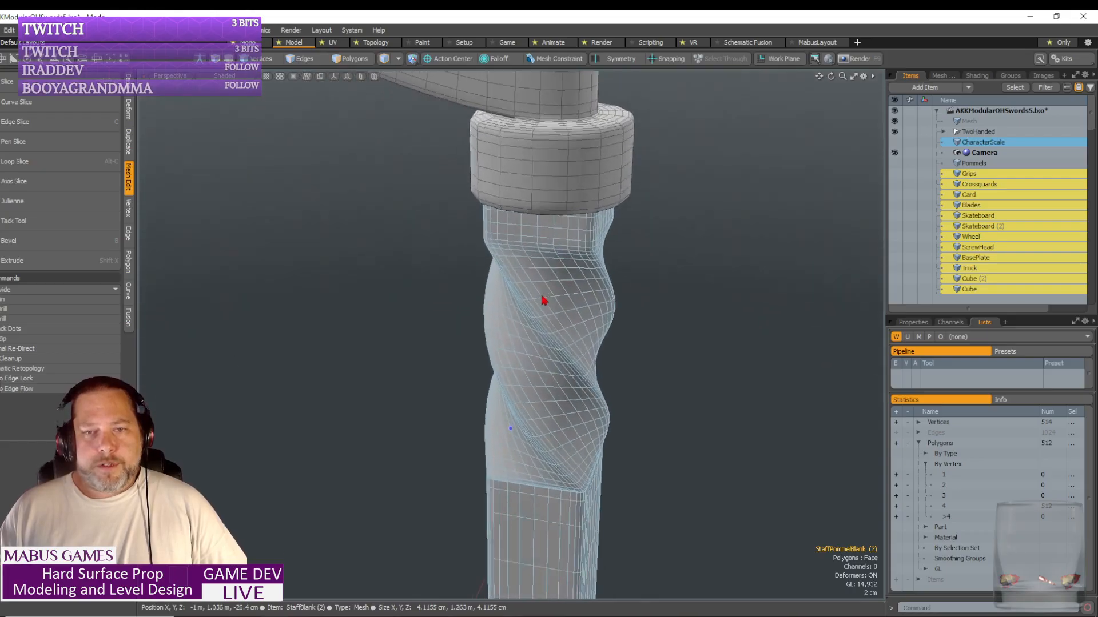
pyautogui.keyDown('alt'); pyautogui.moveTo(565, 342); pyautogui.dragTo(577, 324); pyautogui.keyUp('alt')
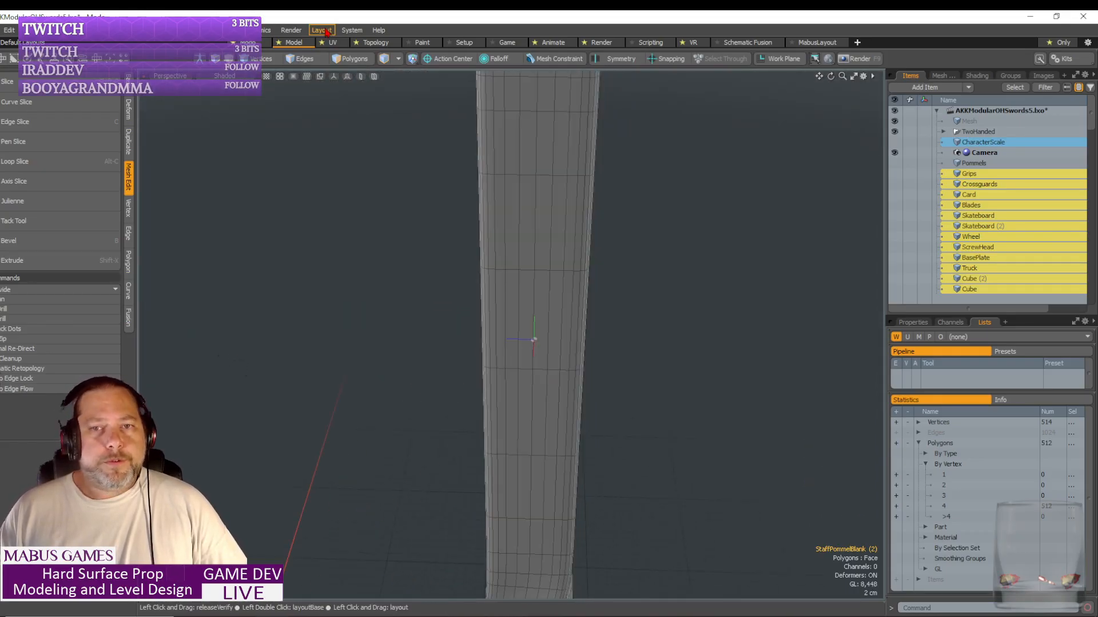
pyautogui.scroll(-5, 464, 197)
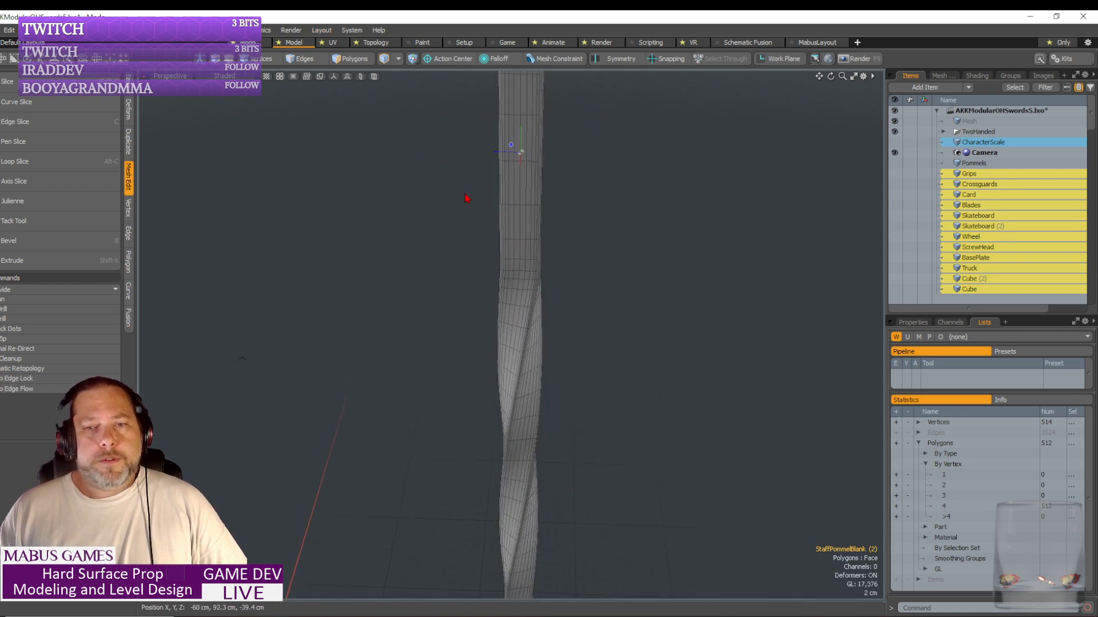
pyautogui.scroll(4, 517, 166)
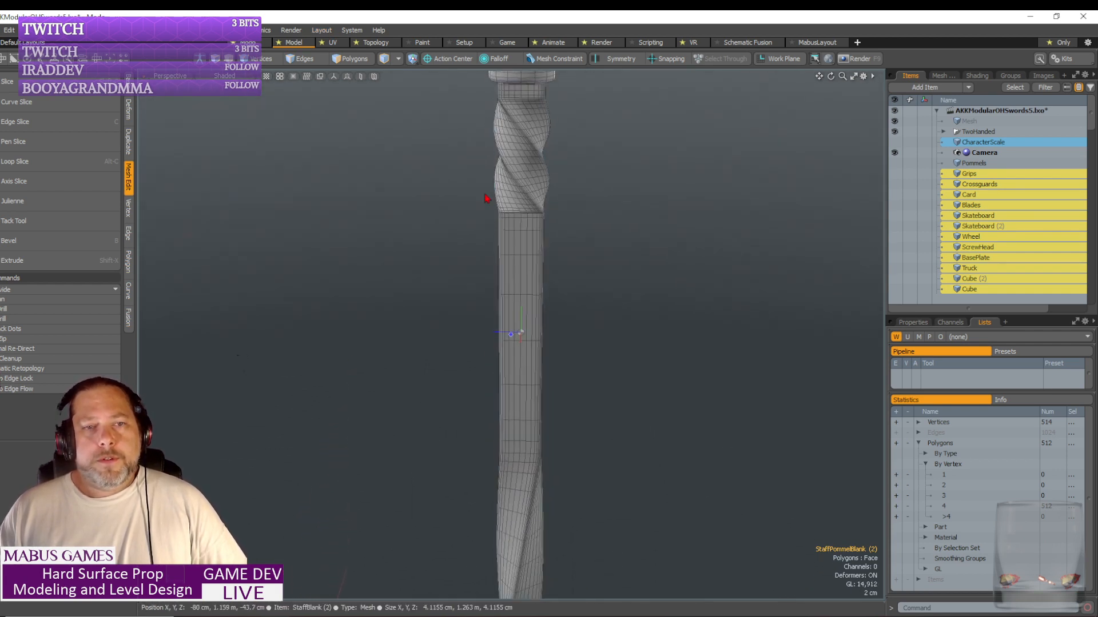
pyautogui.click(303, 58)
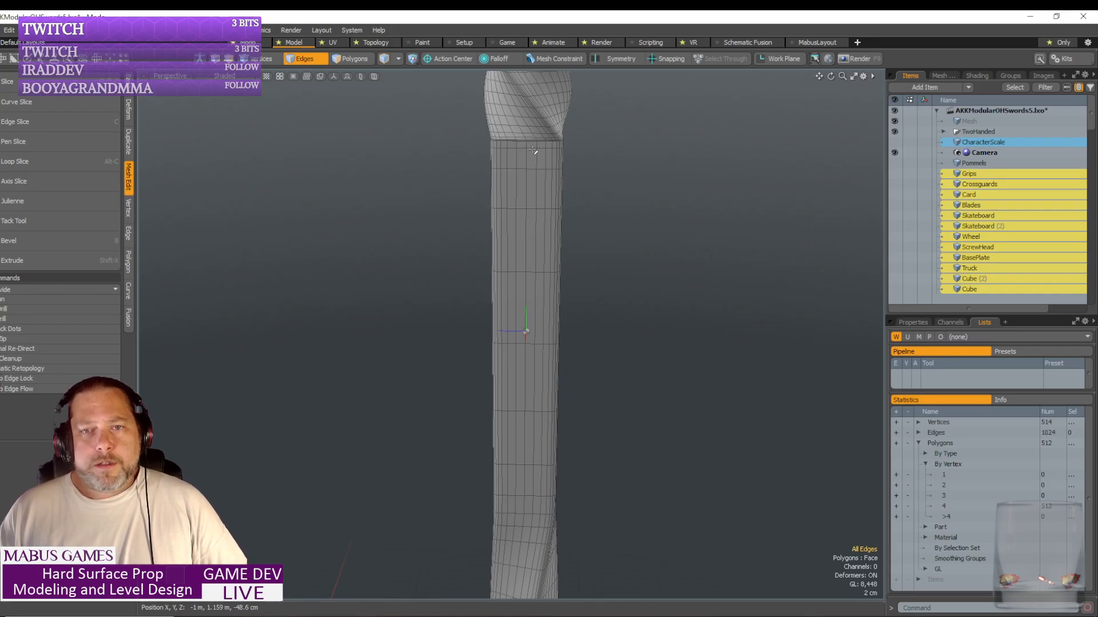
pyautogui.click(250, 43)
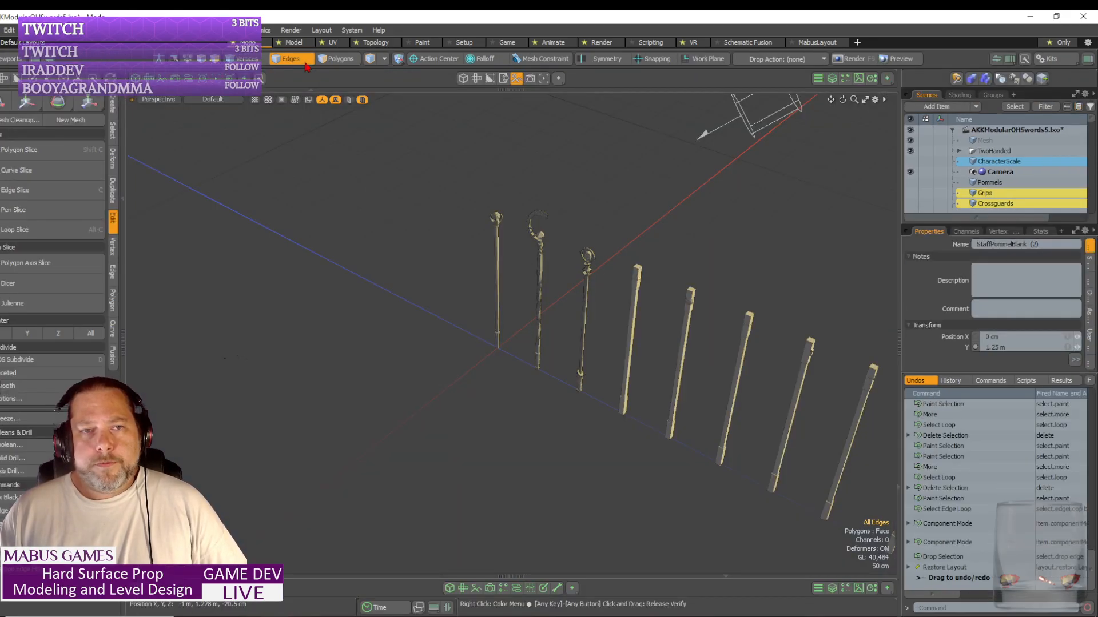
pyautogui.press('5')
pyautogui.click(539, 303)
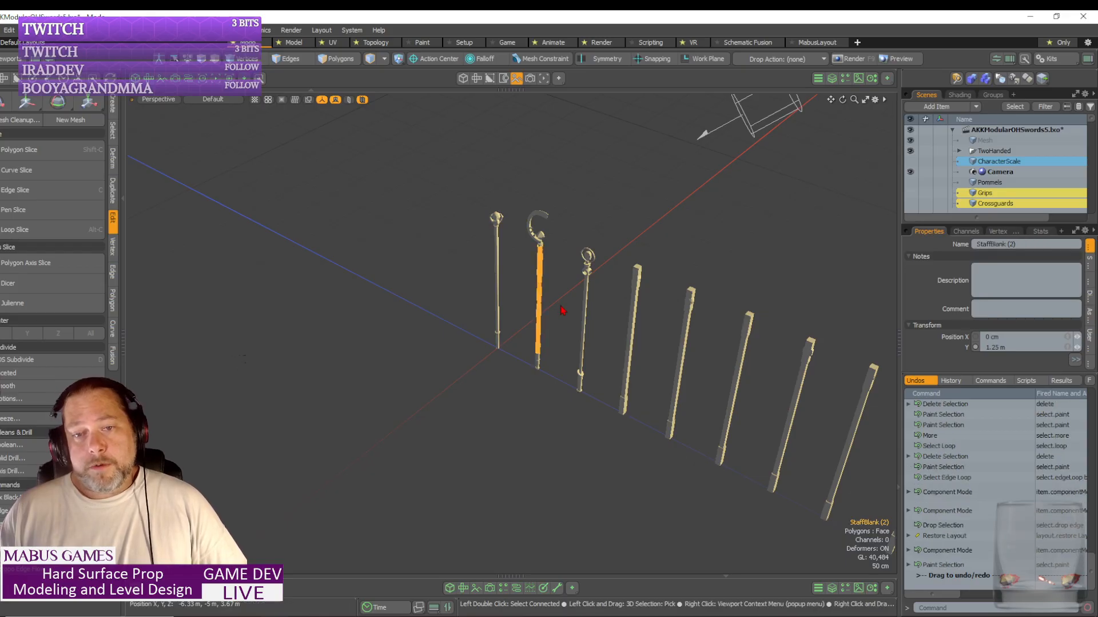
pyautogui.click(292, 43)
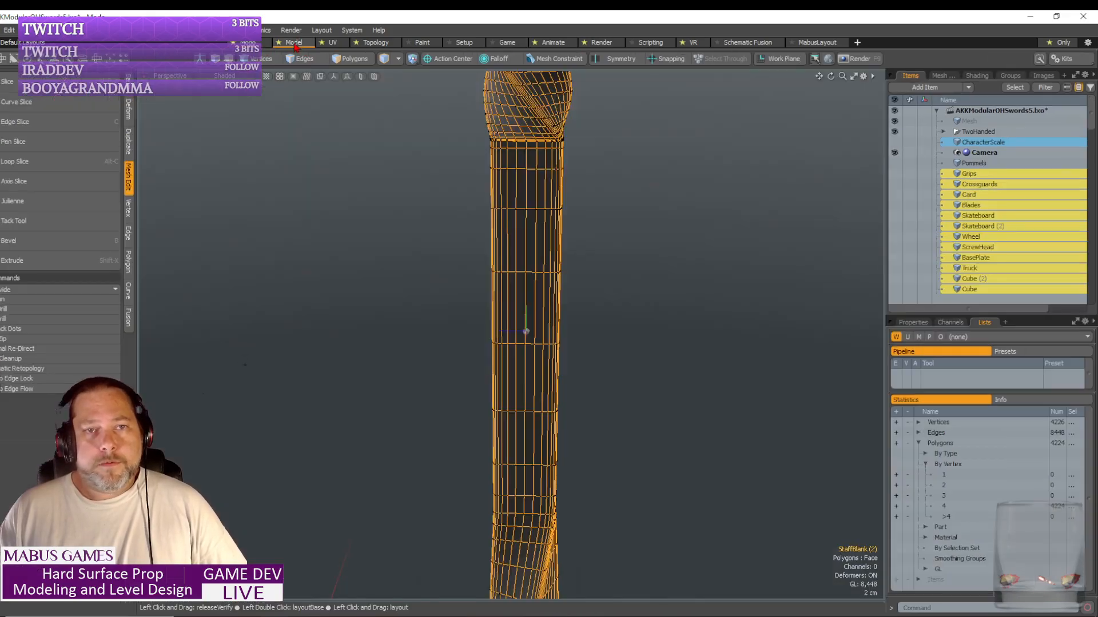
pyautogui.press('2')
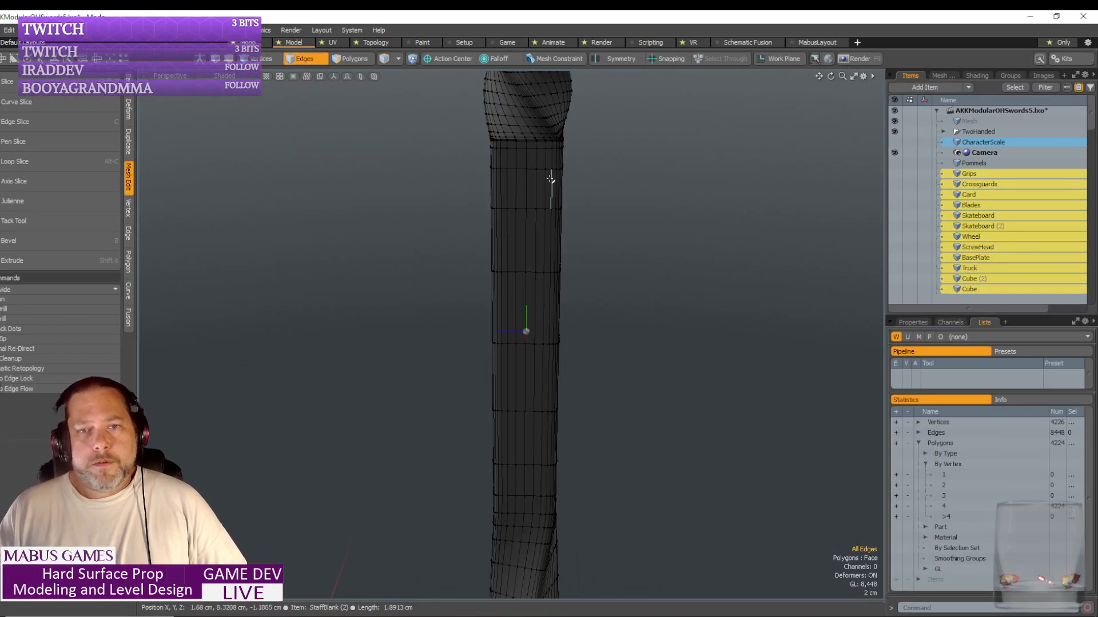
# - Remove the horizontal edge loops across the straight shaft section below the upper twist, leaving the bordering loops in place
pyautogui.click(530, 149)
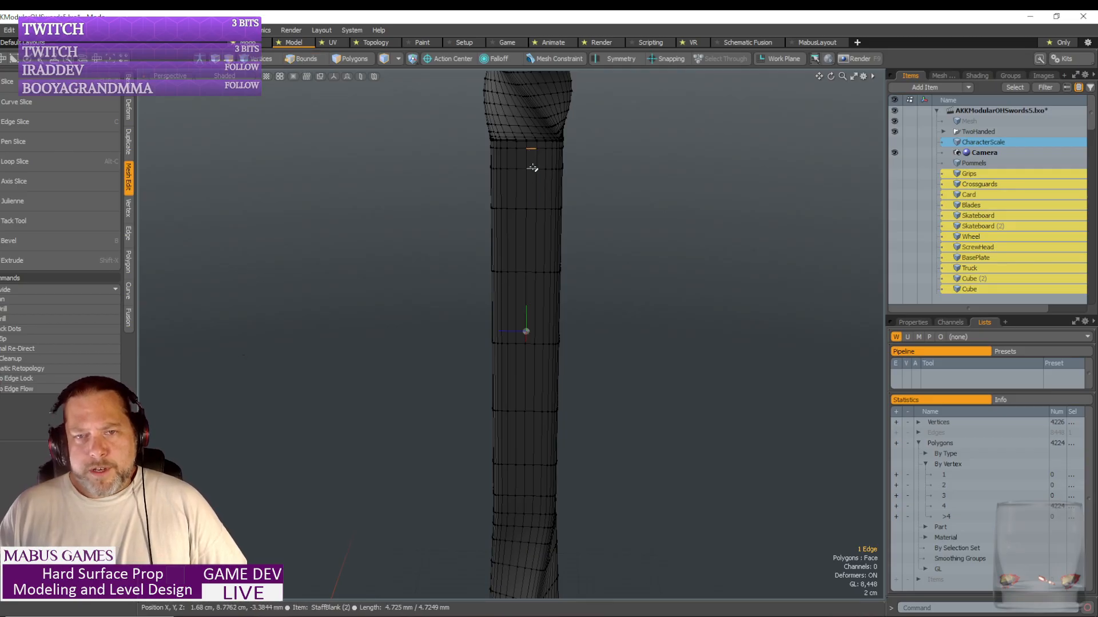
pyautogui.press('Up')
pyautogui.press('Up')
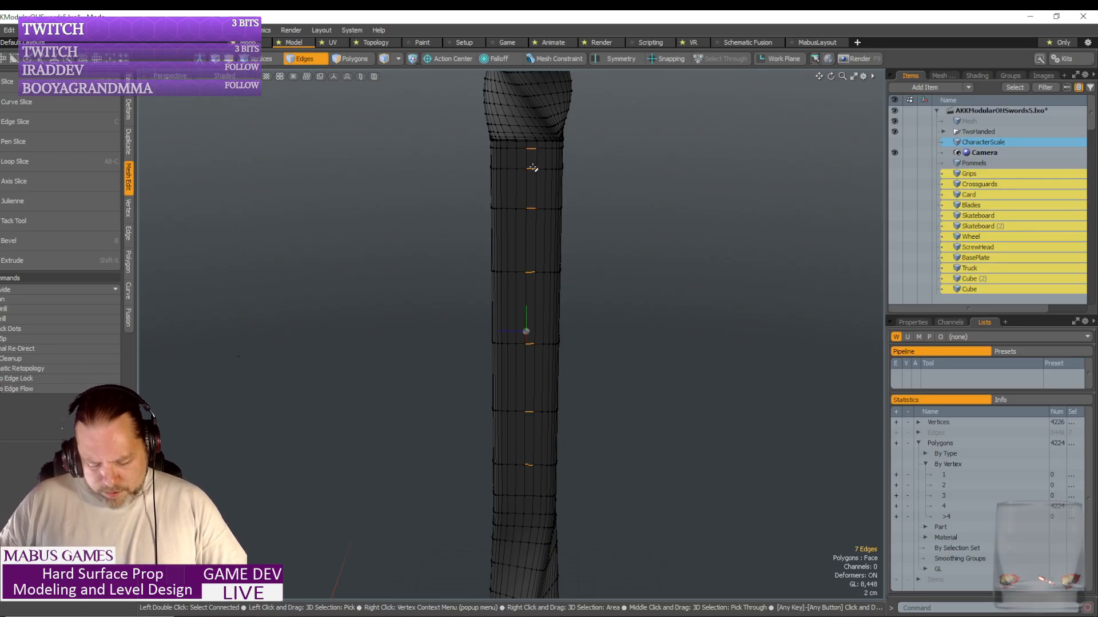
pyautogui.press('l')
pyautogui.press('BackSpace')
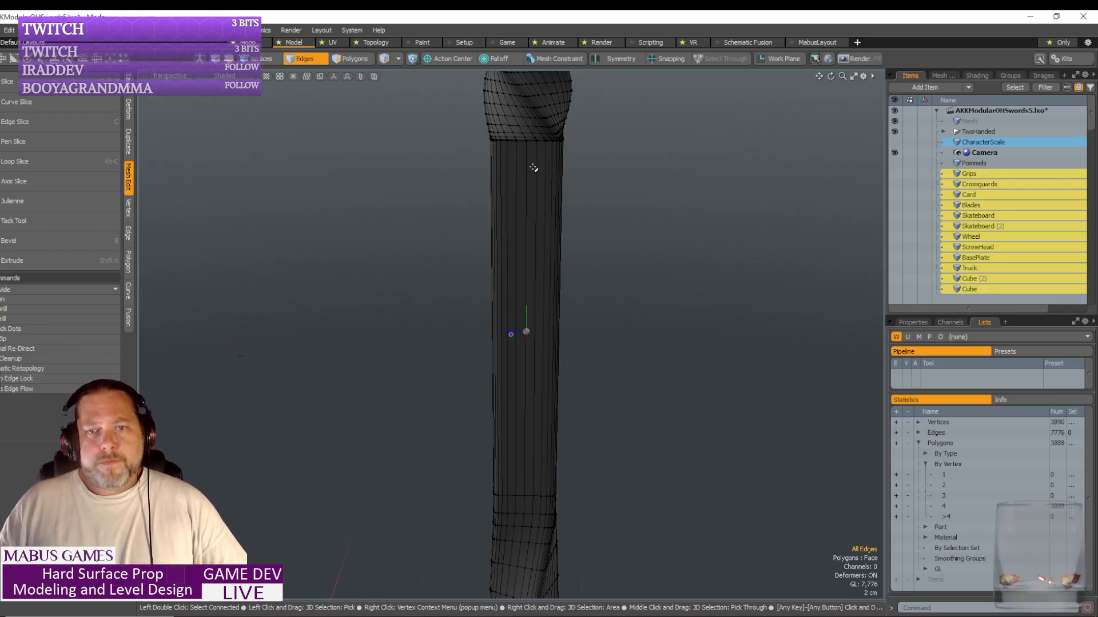
# - Remove the seven inner lengthwise edge loops on one flat face of the shaft, keeping the loops near its corners
pyautogui.keyDown('alt'); pyautogui.moveTo(533, 168); pyautogui.dragTo(559, 321); pyautogui.keyUp('alt')
pyautogui.scroll(5, 558, 320)
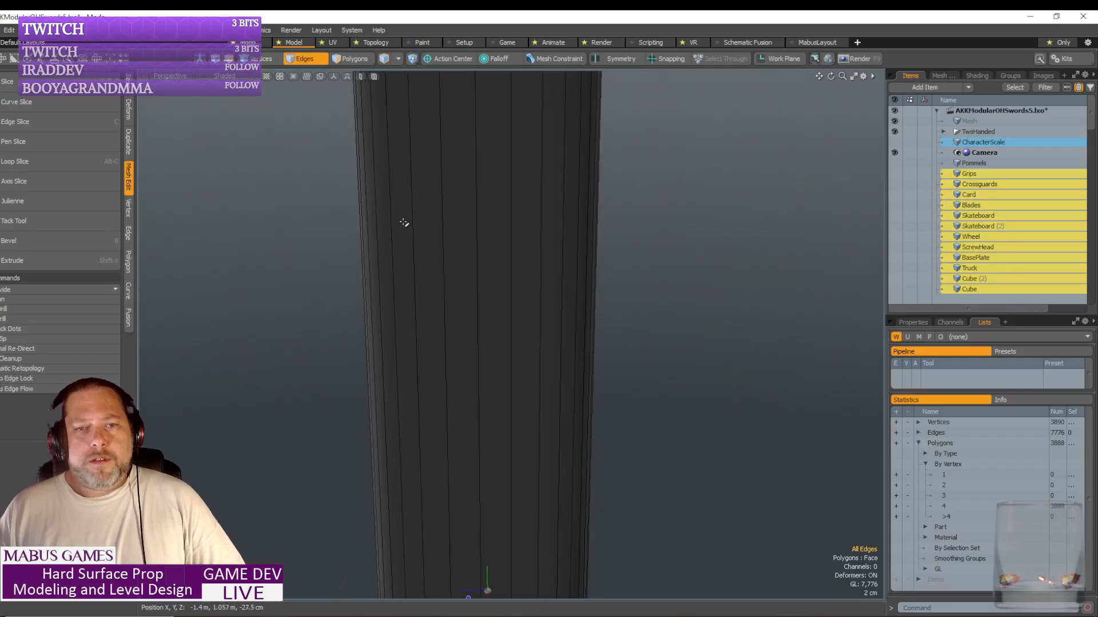
pyautogui.scroll(-5, 404, 223)
pyautogui.keyDown('alt'); pyautogui.moveTo(492, 250); pyautogui.dragTo(493, 250); pyautogui.keyUp('alt')
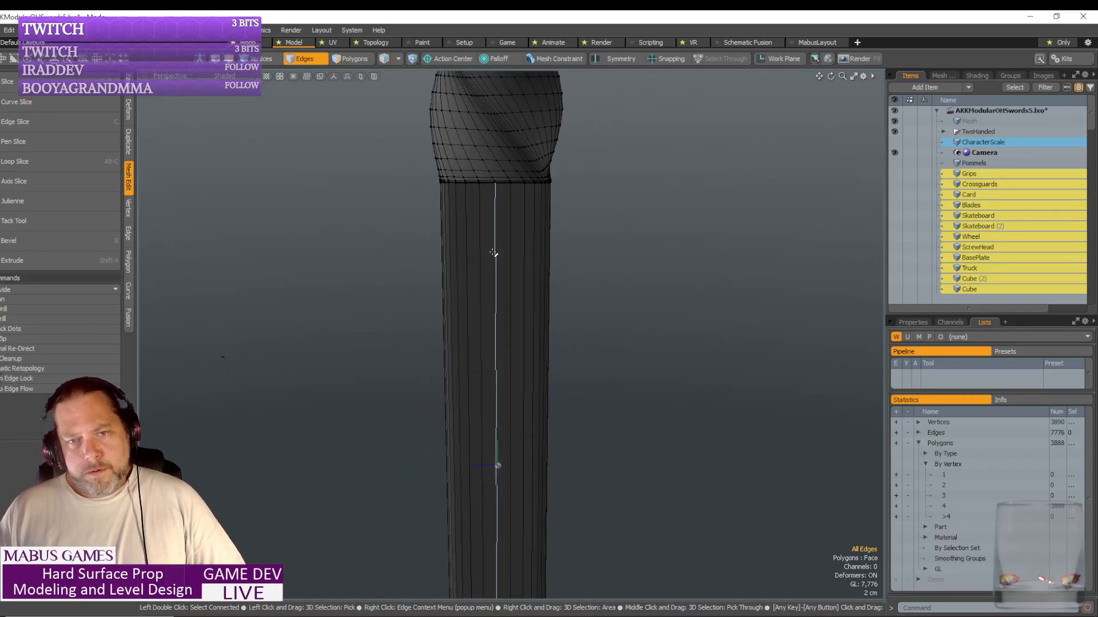
pyautogui.click(494, 252)
pyautogui.keyDown('shift'); pyautogui.click(510, 264); pyautogui.keyUp('shift')
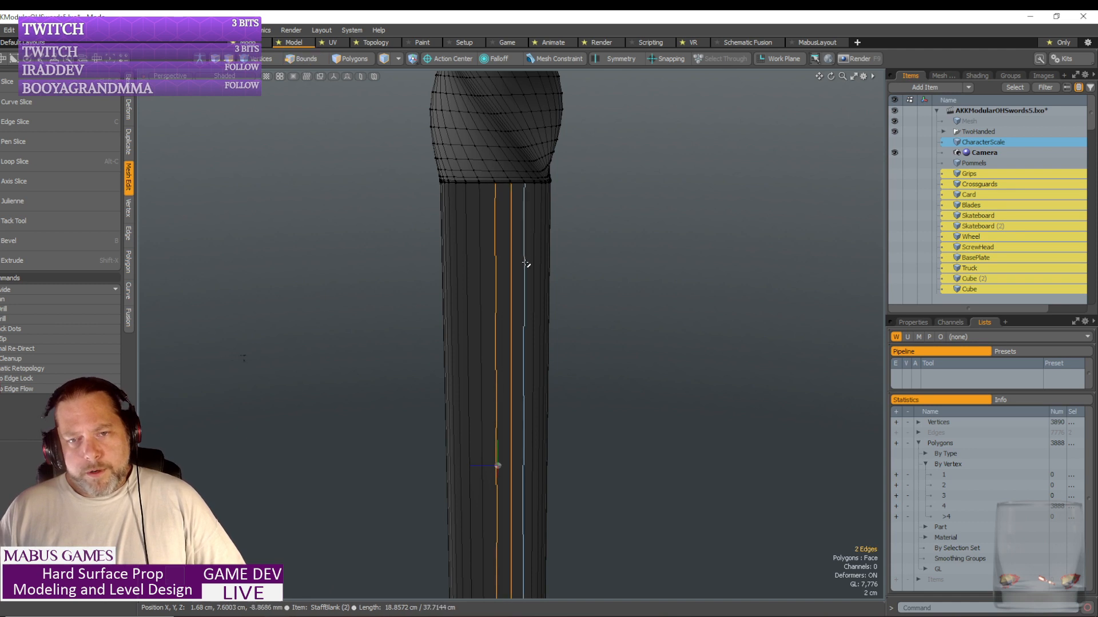
pyautogui.keyDown('shift'); pyautogui.click(524, 265); pyautogui.keyUp('shift')
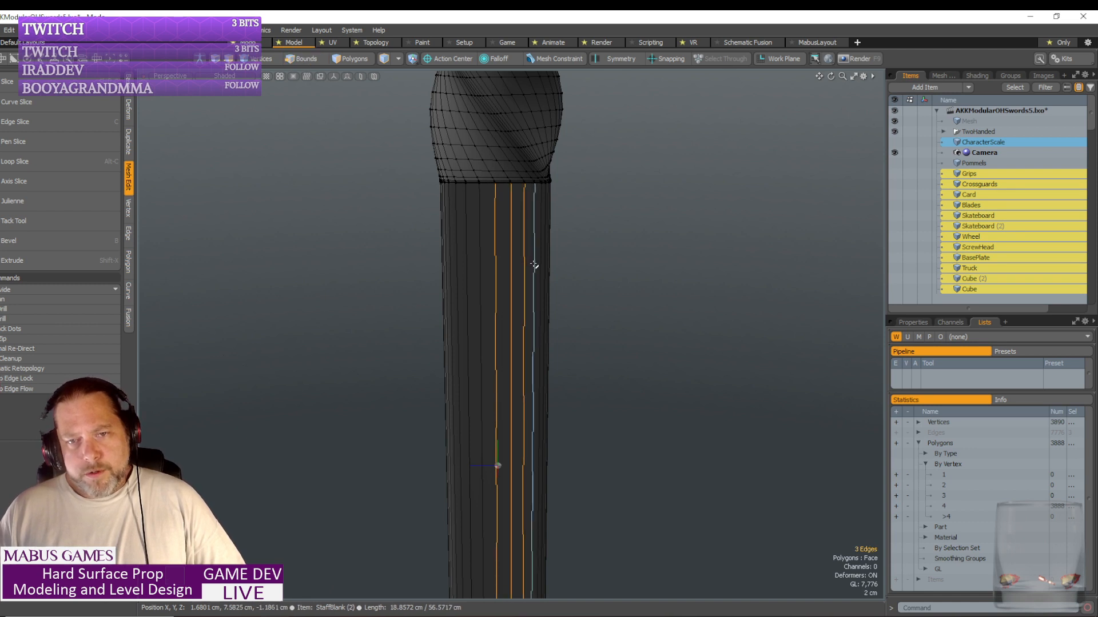
pyautogui.keyDown('shift'); pyautogui.click(479, 249); pyautogui.keyUp('shift')
pyautogui.keyDown('shift'); pyautogui.click(464, 248); pyautogui.keyUp('shift')
pyautogui.keyDown('shift'); pyautogui.click(456, 247); pyautogui.keyUp('shift')
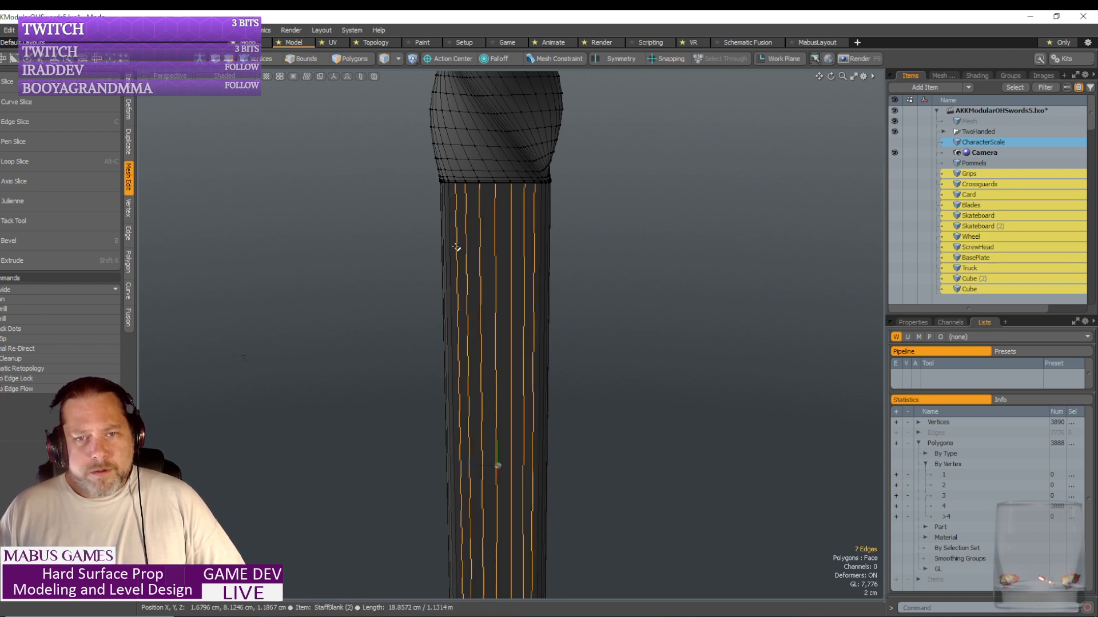
pyautogui.doubleClick(531, 275)
pyautogui.press('BackSpace')
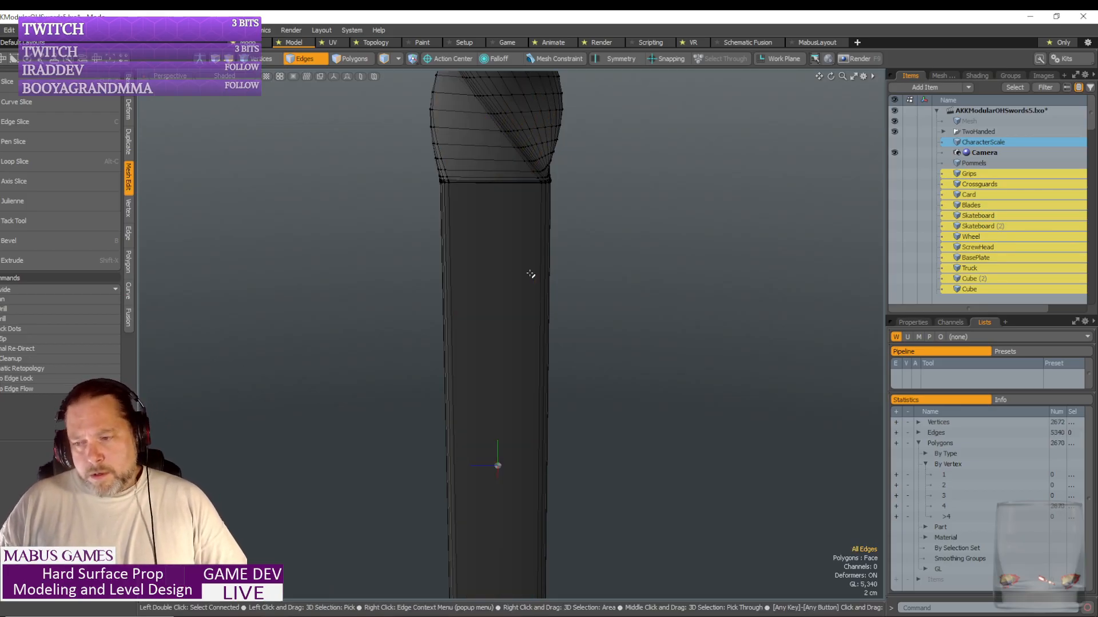
# - Remove the seven inner lengthwise edge loops on the adjacent flat face of the shaft, keeping the corner loops
pyautogui.keyDown('alt'); pyautogui.moveTo(531, 275); pyautogui.dragTo(532, 274); pyautogui.keyUp('alt')
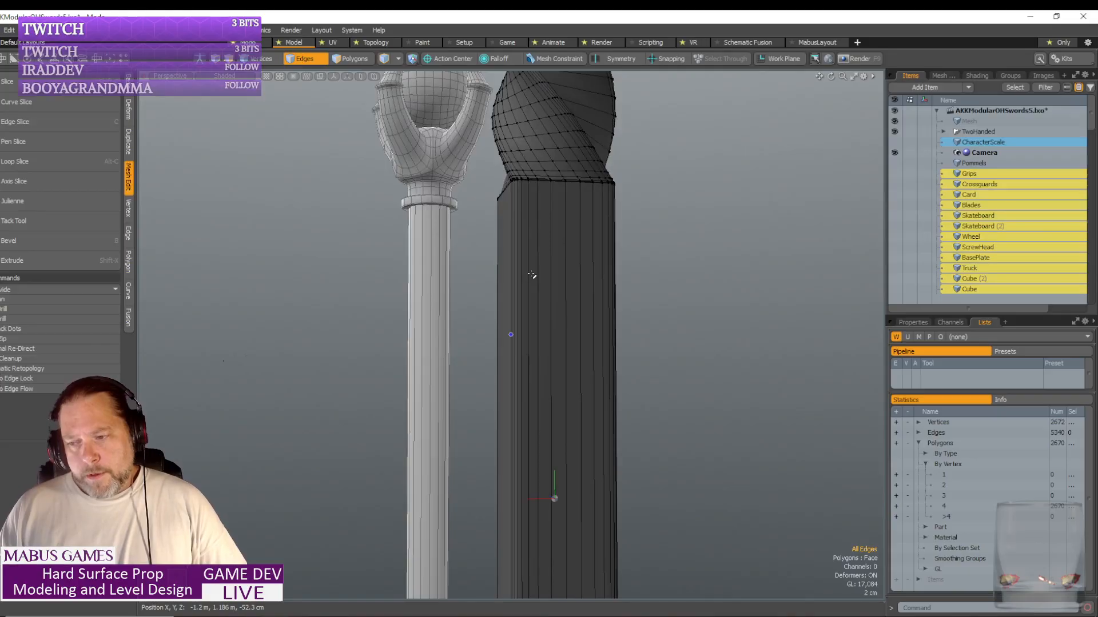
pyautogui.keyDown('alt'); pyautogui.moveTo(531, 275); pyautogui.dragTo(572, 294); pyautogui.keyUp('alt')
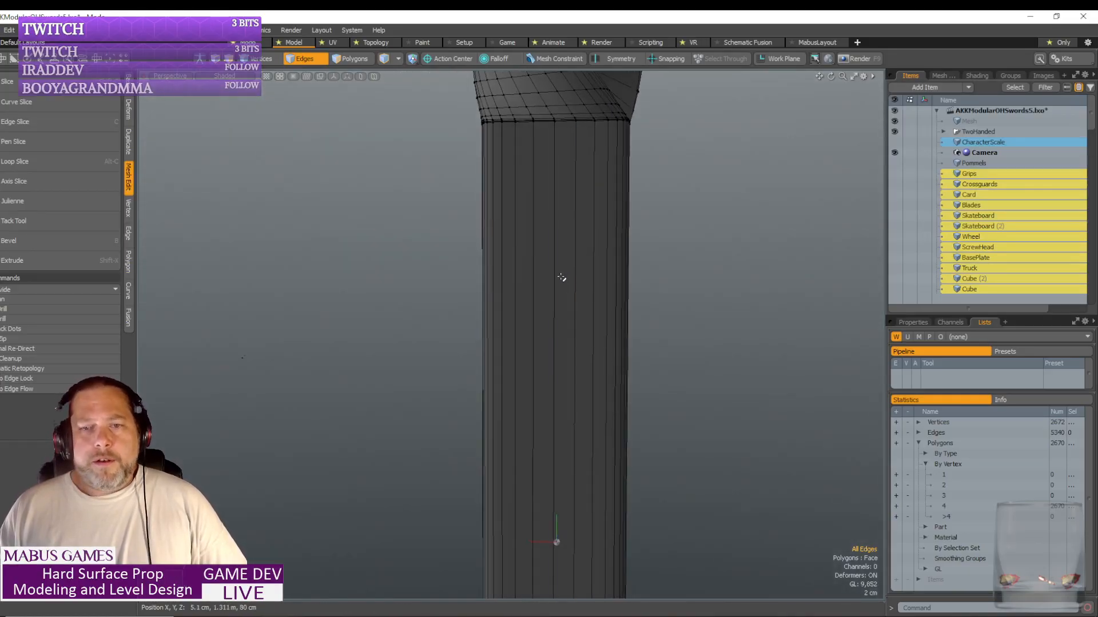
pyautogui.keyDown('shift'); pyautogui.click(575, 269); pyautogui.keyUp('shift')
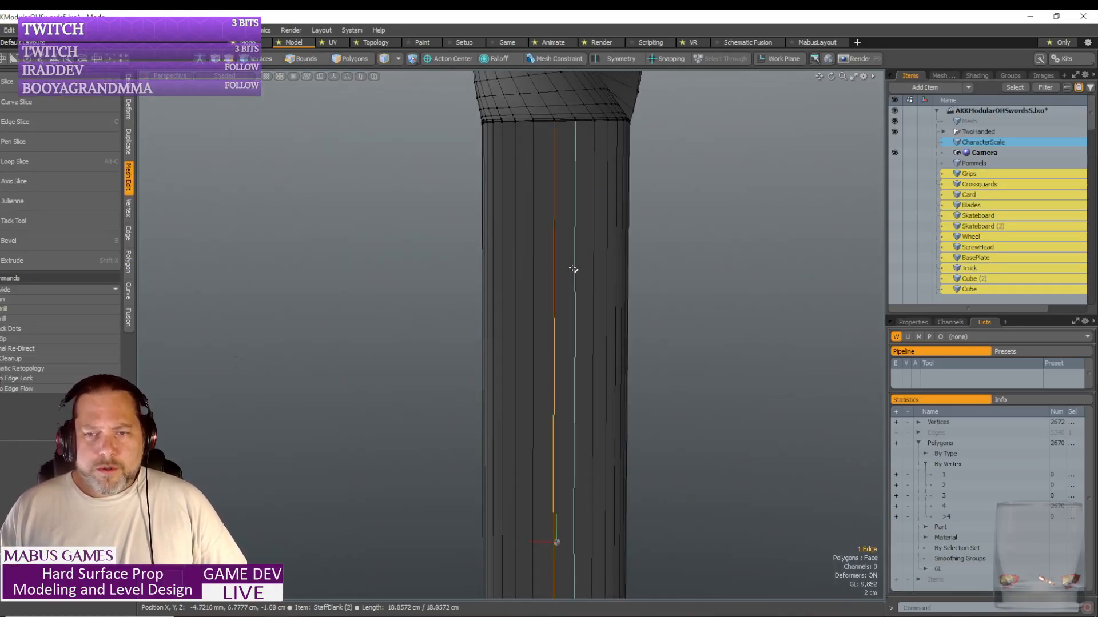
pyautogui.keyDown('shift'); pyautogui.click(595, 269); pyautogui.keyUp('shift')
pyautogui.keyDown('shift'); pyautogui.click(604, 270); pyautogui.keyUp('shift')
pyautogui.keyDown('shift'); pyautogui.click(533, 258); pyautogui.keyUp('shift')
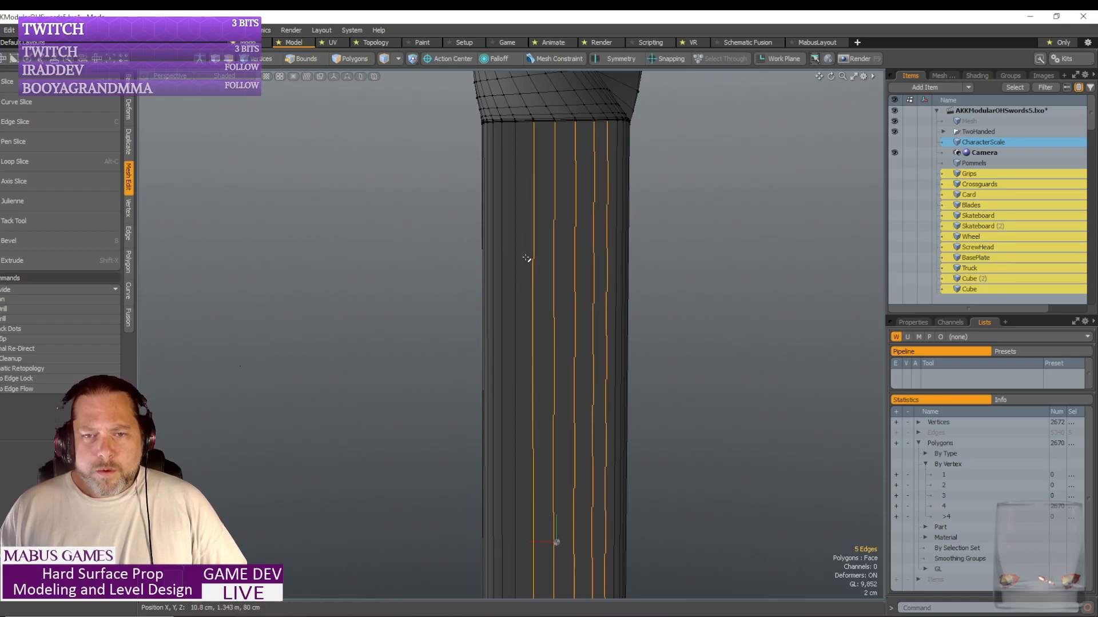
pyautogui.keyDown('shift'); pyautogui.click(514, 256); pyautogui.keyUp('shift')
pyautogui.keyDown('shift'); pyautogui.click(501, 258); pyautogui.keyUp('shift')
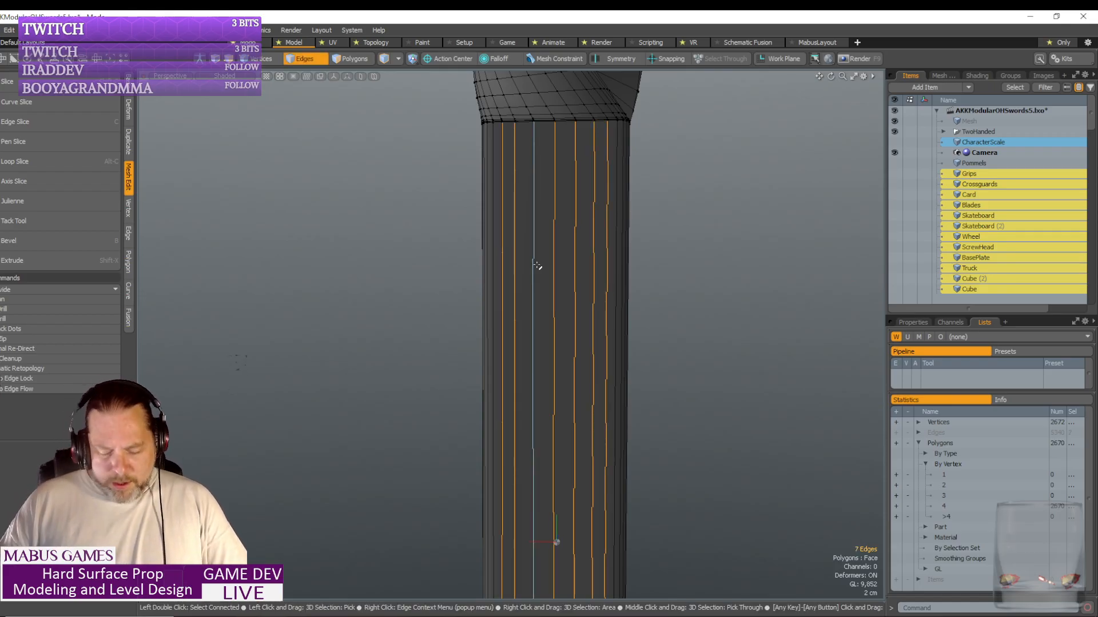
pyautogui.press('l')
pyautogui.scroll(-3, 531, 263)
pyautogui.keyDown('alt'); pyautogui.moveTo(532, 263); pyautogui.dragTo(590, 394); pyautogui.keyUp('alt')
pyautogui.press('Delete')
# - Remove the horizontal edge loops from the short straight section between the upper twist and the collar
pyautogui.scroll(-3, 595, 436)
pyautogui.keyDown('ctrl'); pyautogui.keyDown('alt'); pyautogui.moveTo(590, 394); pyautogui.dragTo(772, 370); pyautogui.keyUp('alt'); pyautogui.keyUp('ctrl')
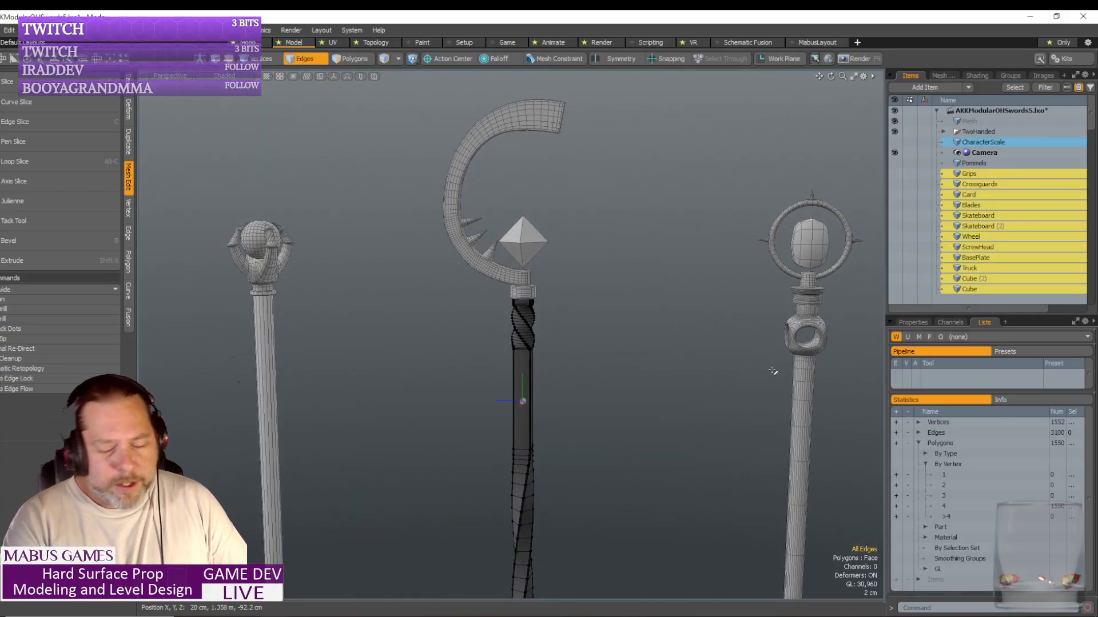
pyautogui.scroll(8, 773, 371)
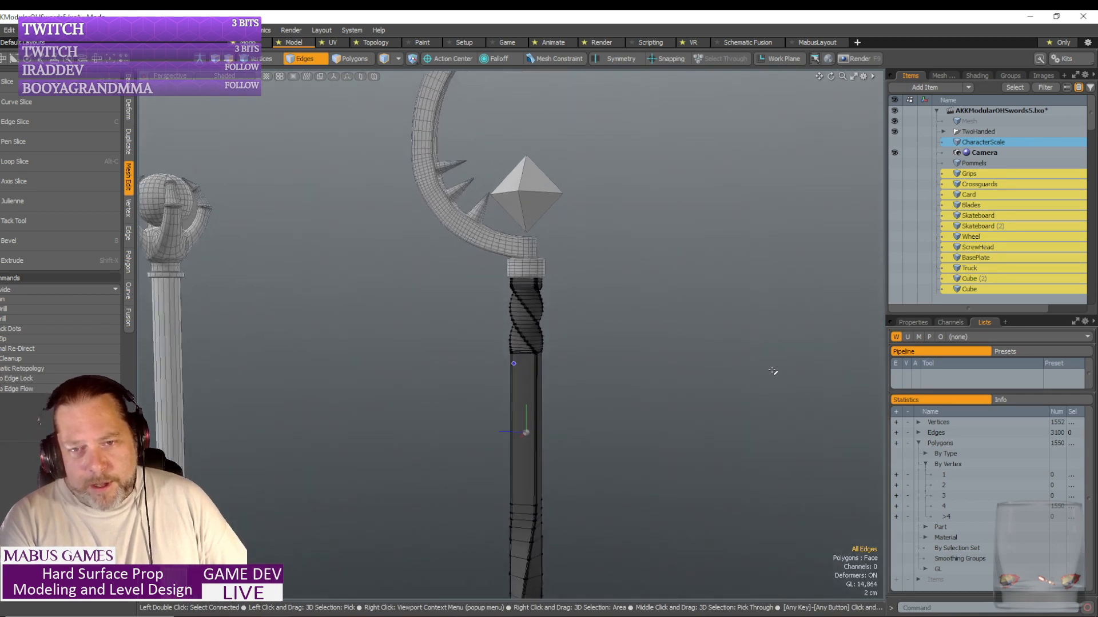
pyautogui.scroll(8, 773, 370)
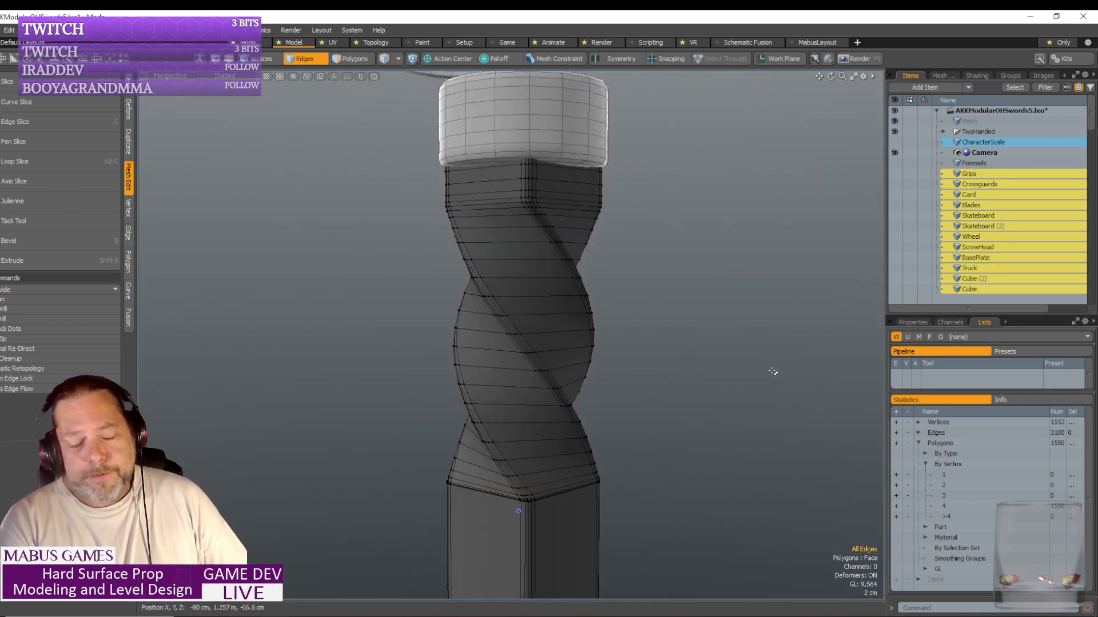
pyautogui.scroll(6, 772, 371)
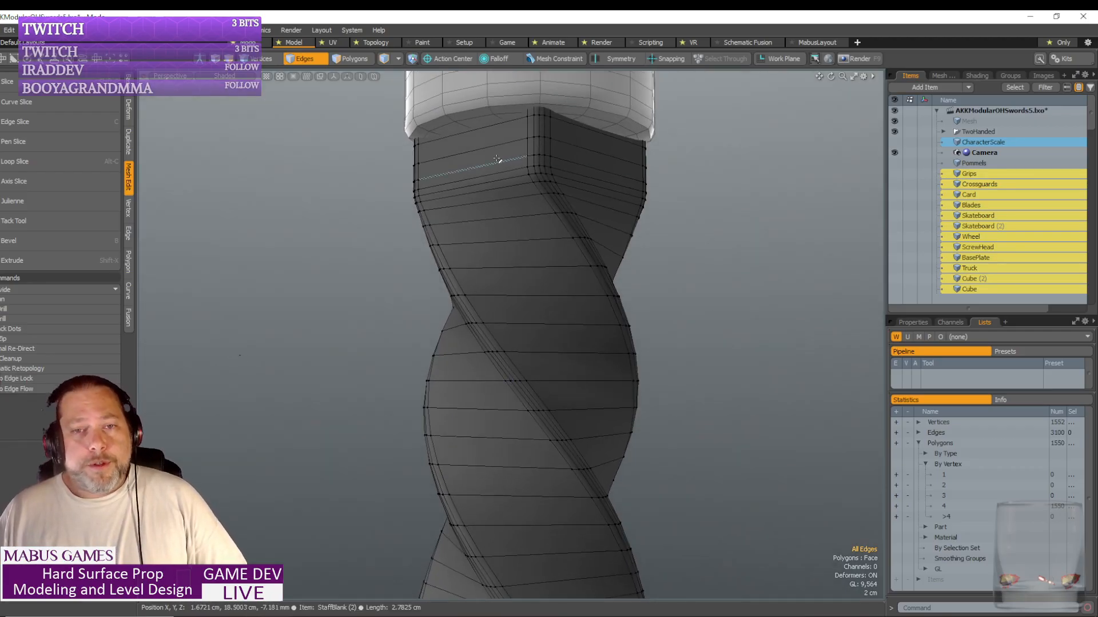
pyautogui.click(497, 159)
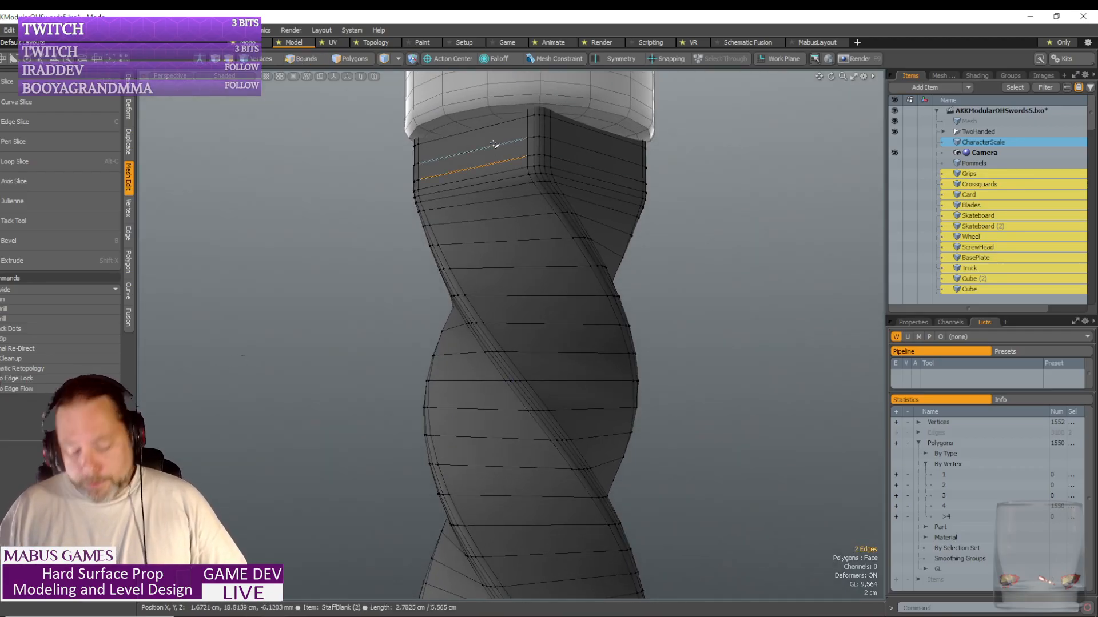
pyautogui.press('Up')
pyautogui.press('Up')
pyautogui.keyDown('alt'); pyautogui.moveTo(494, 144); pyautogui.dragTo(555, 144); pyautogui.keyUp('alt')
pyautogui.scroll(6, 495, 144)
pyautogui.press('Up')
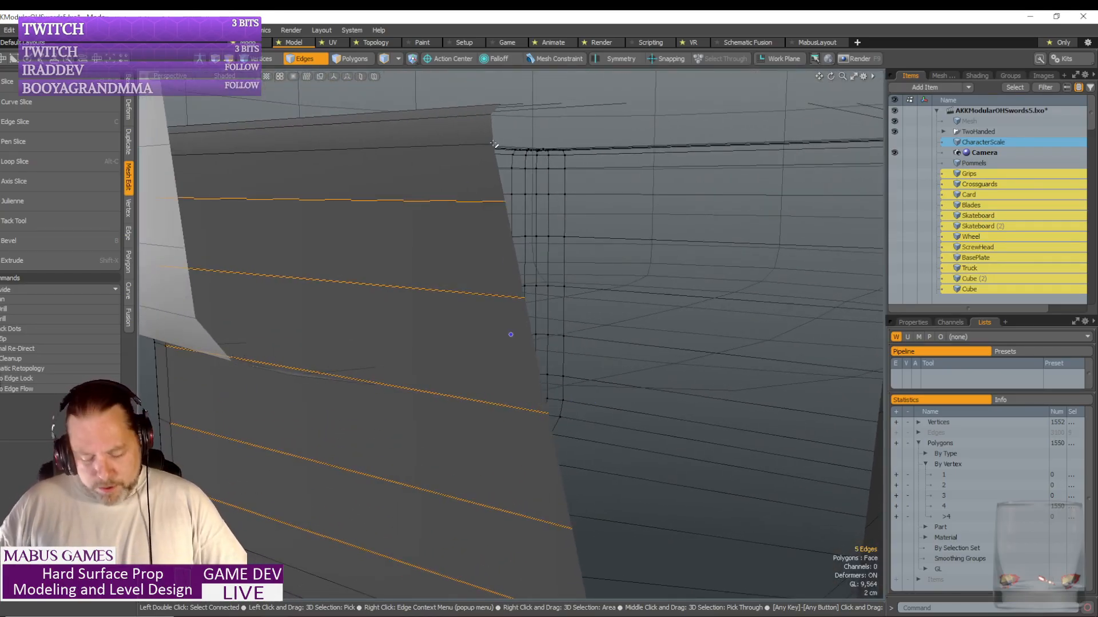
pyautogui.press('l')
pyautogui.press('BackSpace')
# - Try to remove every other horizontal edge loop around the upper twisted section of the shaft
pyautogui.keyDown('alt'); pyautogui.moveTo(495, 144); pyautogui.dragTo(433, 130); pyautogui.keyUp('alt')
pyautogui.scroll(-10, 495, 144)
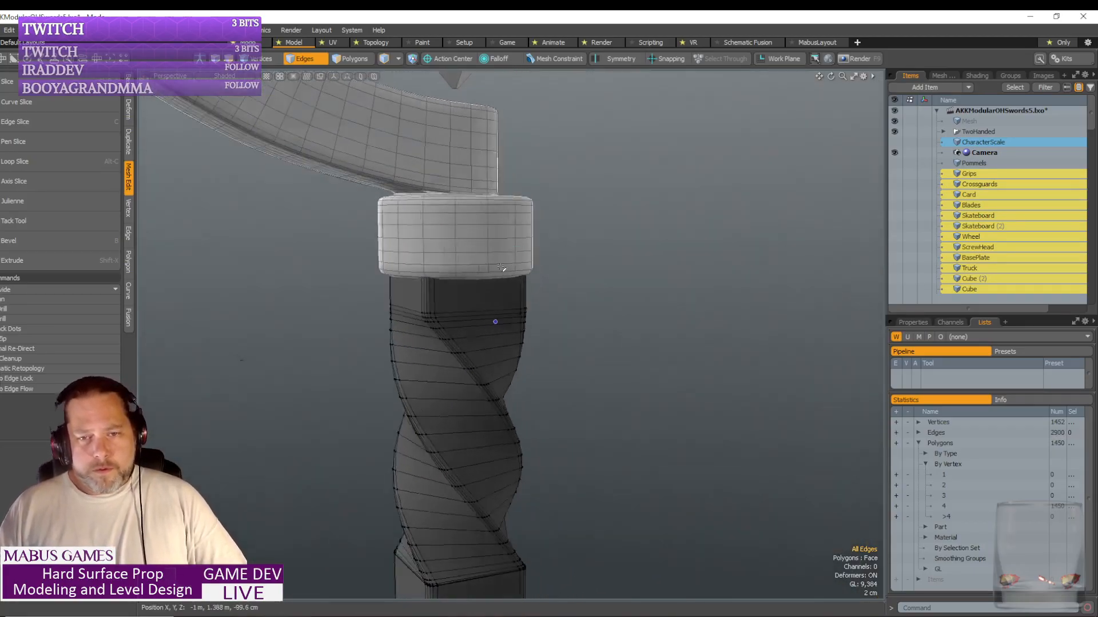
pyautogui.keyDown('alt'); pyautogui.moveTo(496, 323); pyautogui.dragTo(460, 233); pyautogui.keyUp('alt')
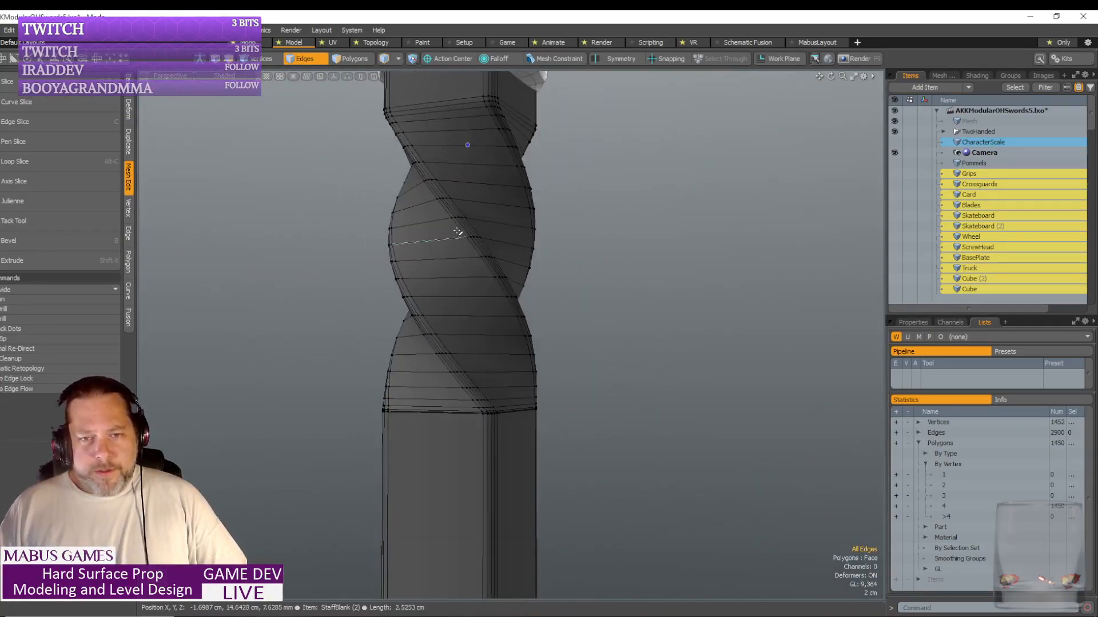
pyautogui.scroll(5, 457, 211)
pyautogui.keyDown('alt'); pyautogui.moveTo(422, 192); pyautogui.dragTo(366, 117); pyautogui.keyUp('alt')
pyautogui.scroll(-3, 366, 114)
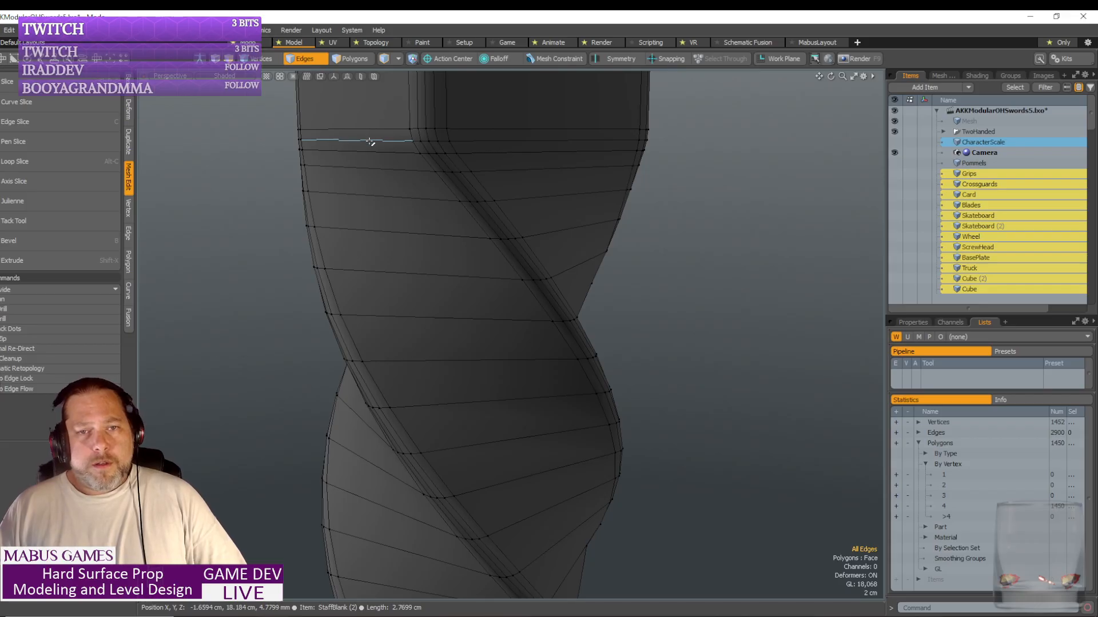
pyautogui.click(371, 150)
pyautogui.keyDown('shift'); pyautogui.click(366, 190); pyautogui.keyUp('shift')
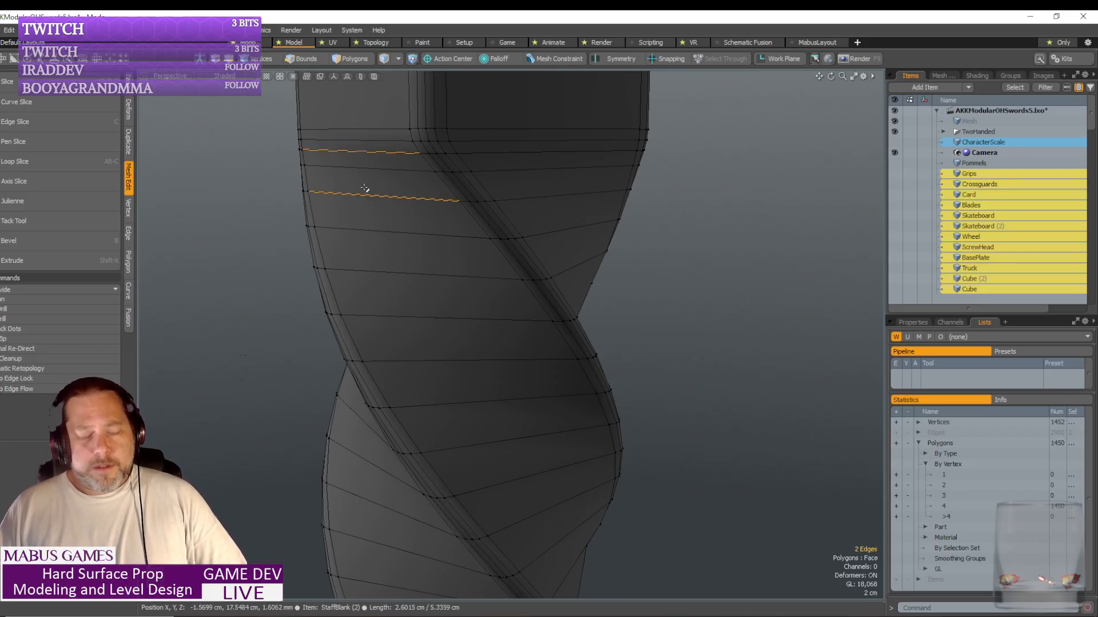
pyautogui.press('Up')
pyautogui.keyDown('alt'); pyautogui.moveTo(366, 189); pyautogui.dragTo(364, 188); pyautogui.keyUp('alt')
pyautogui.press('Up')
pyautogui.press('Up')
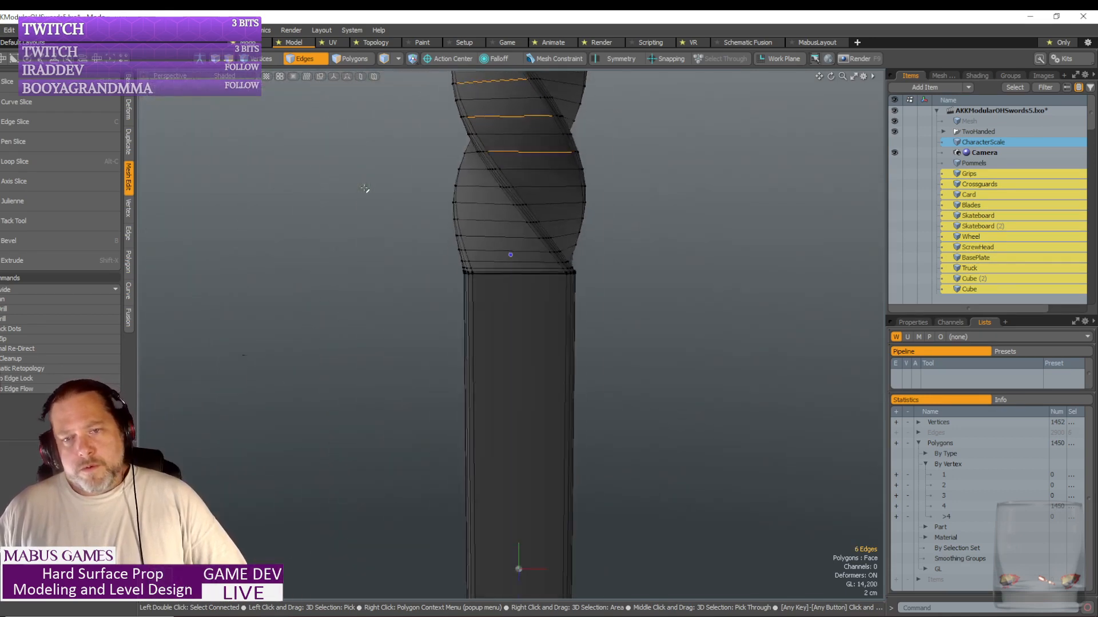
pyautogui.press('Up')
pyautogui.press('Up')
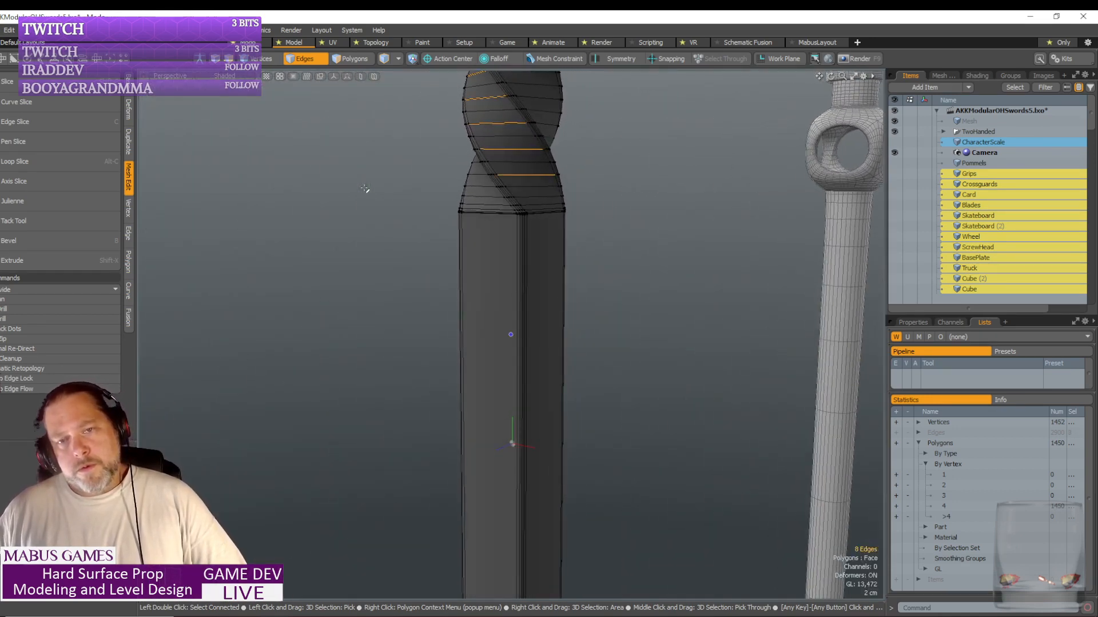
pyautogui.press('Up')
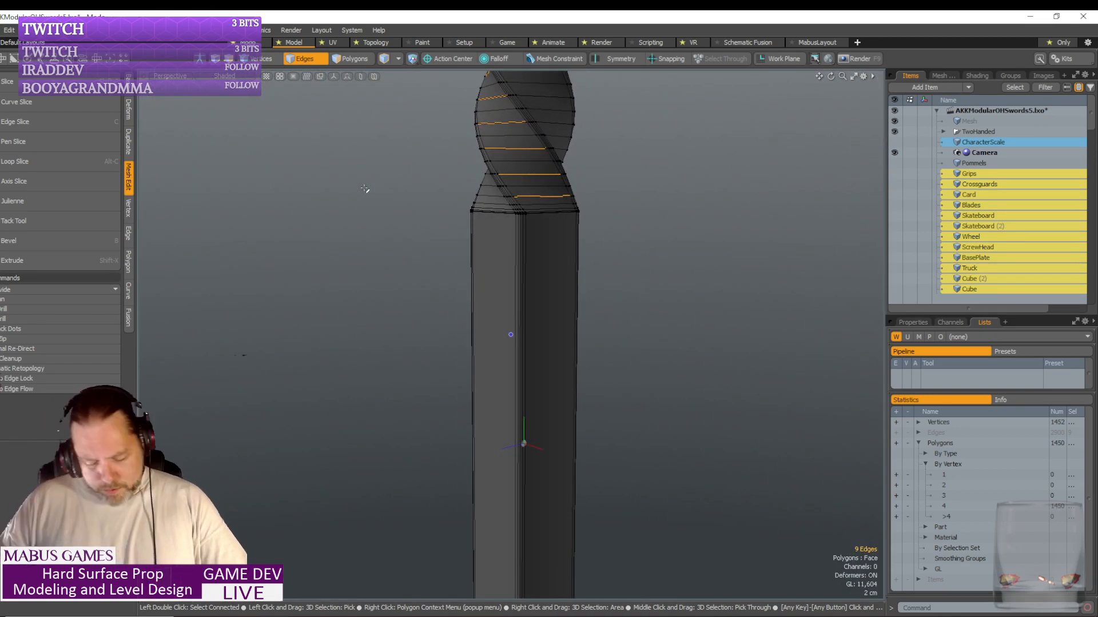
pyautogui.press('l')
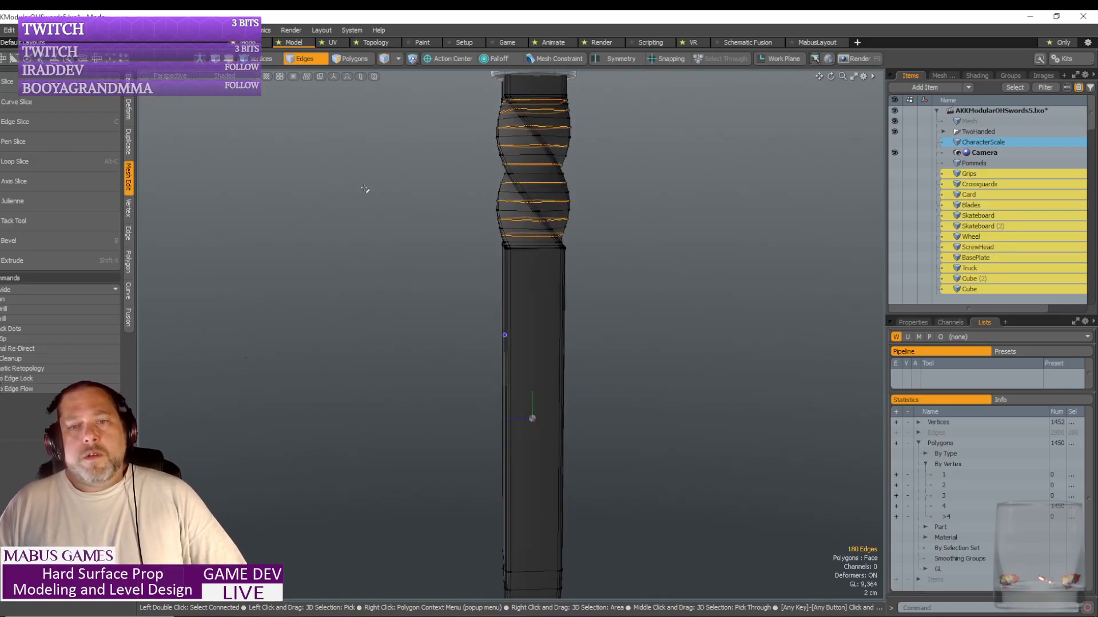
pyautogui.press('BackSpace')
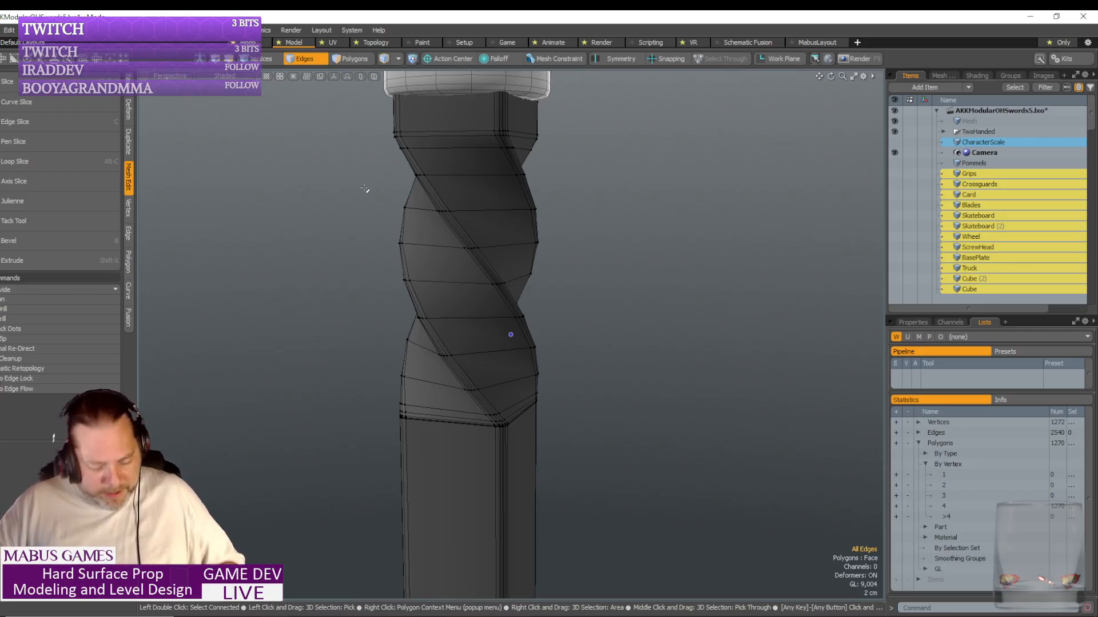
pyautogui.hotkey('ctrl', 'z')
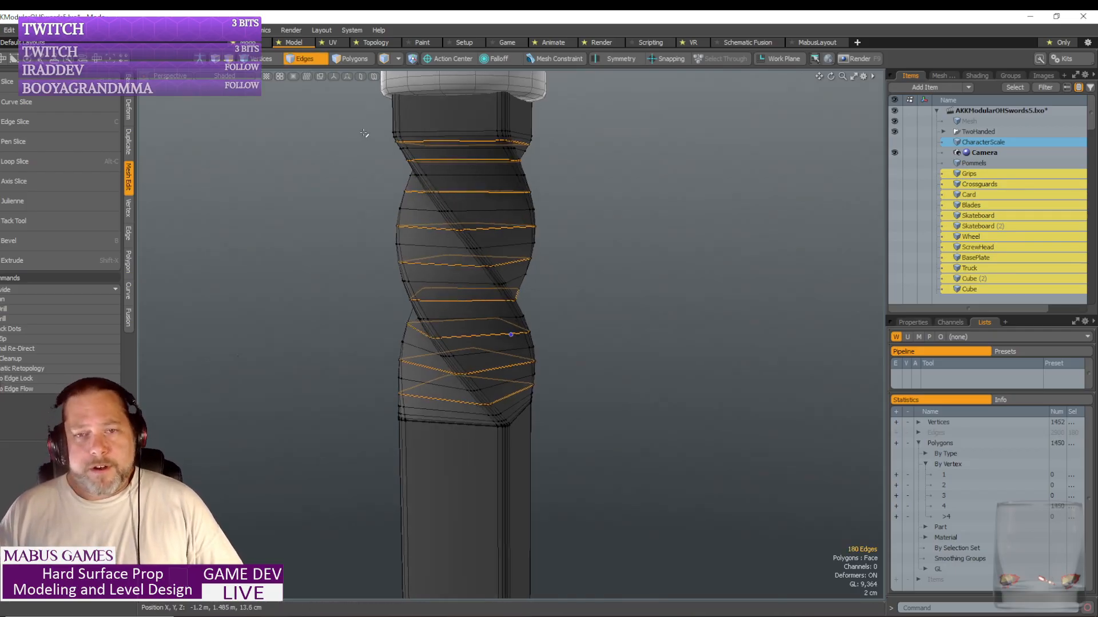
# - Leave edge selection and select the twisted shaft together with its lower end piece to check their combined polygon count
pyautogui.scroll(-10, 543, 362)
pyautogui.keyDown('alt'); pyautogui.moveTo(542, 364); pyautogui.dragTo(493, 102); pyautogui.keyUp('alt')
pyautogui.scroll(4, 531, 394)
pyautogui.scroll(-6, 612, 246)
pyautogui.click(303, 60)
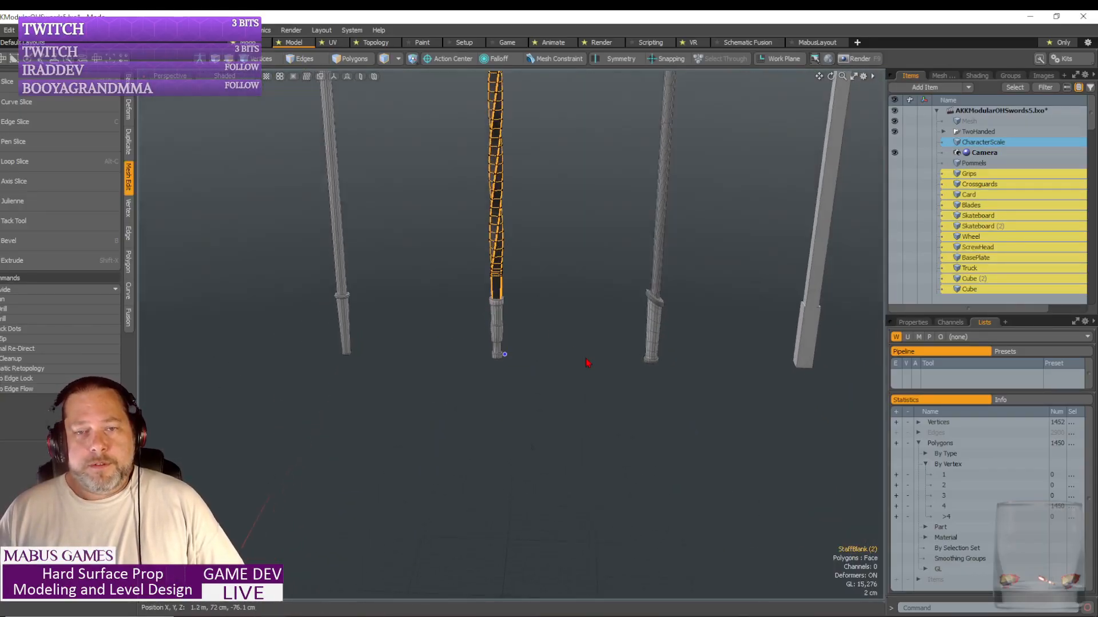
pyautogui.keyDown('alt'); pyautogui.moveTo(569, 377); pyautogui.dragTo(546, 380); pyautogui.keyUp('alt')
pyautogui.keyDown('shift'); pyautogui.click(502, 542); pyautogui.keyUp('shift')
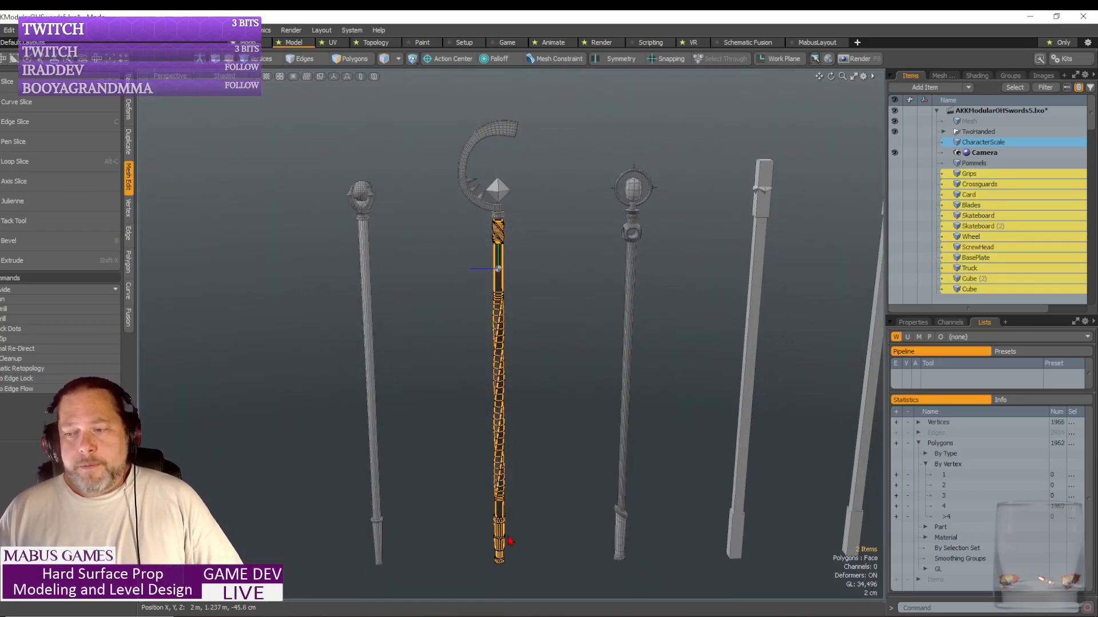
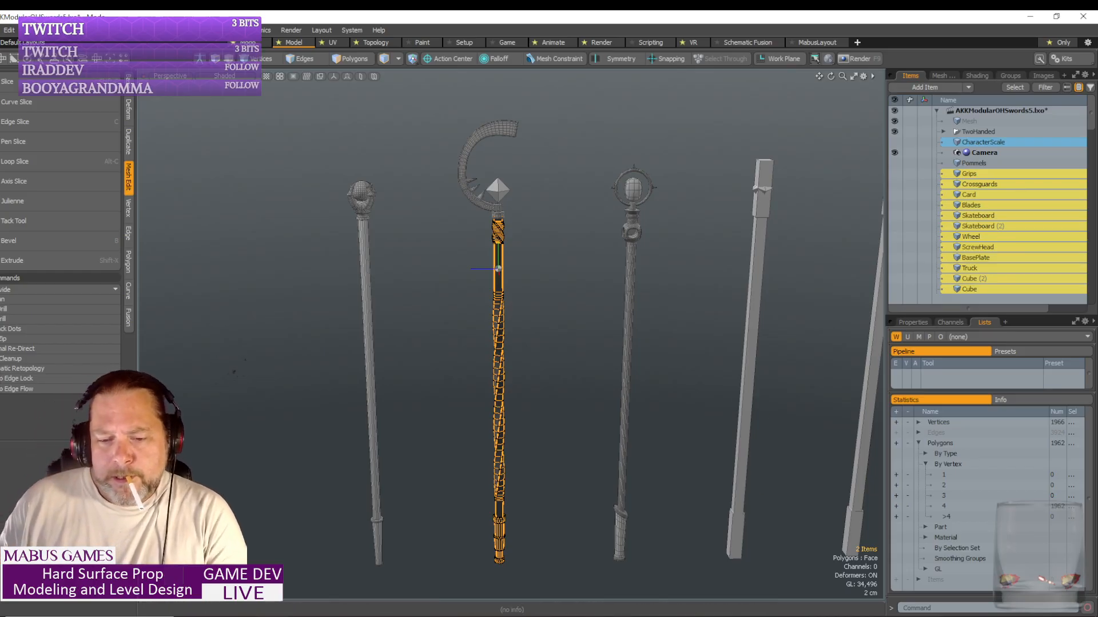
# - Switch to the Unreal Editor, enlarge the content browser, and look through the material instances in the AKKTwinBlades Materials folder
pyautogui.hotkey('alt', 'Tab')
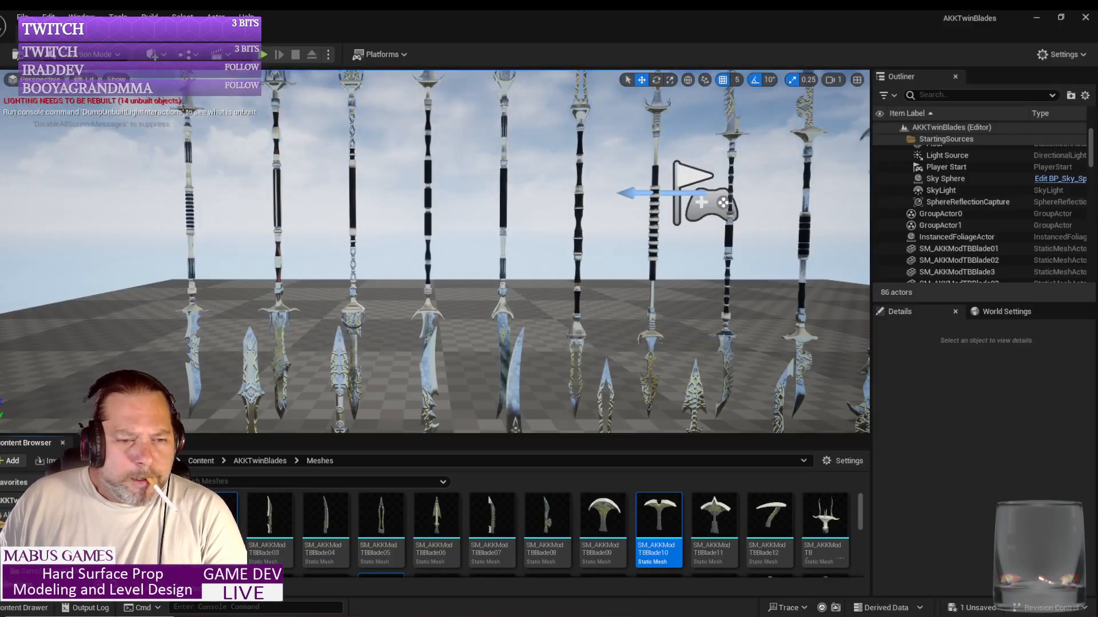
pyautogui.moveTo(334, 450); pyautogui.dragTo(335, 332)
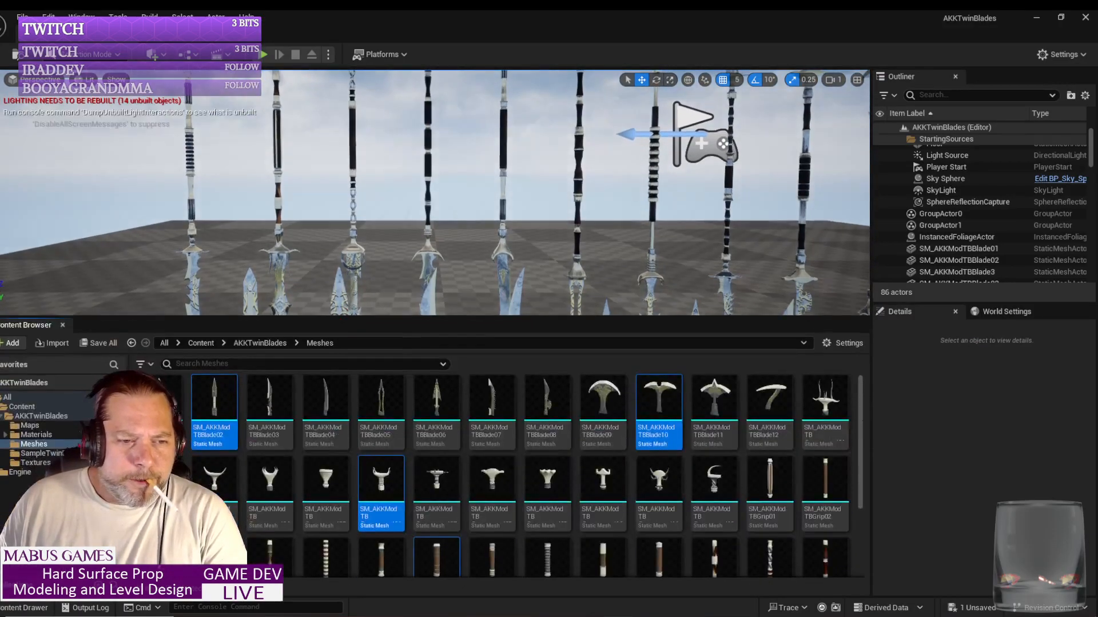
pyautogui.click(37, 435)
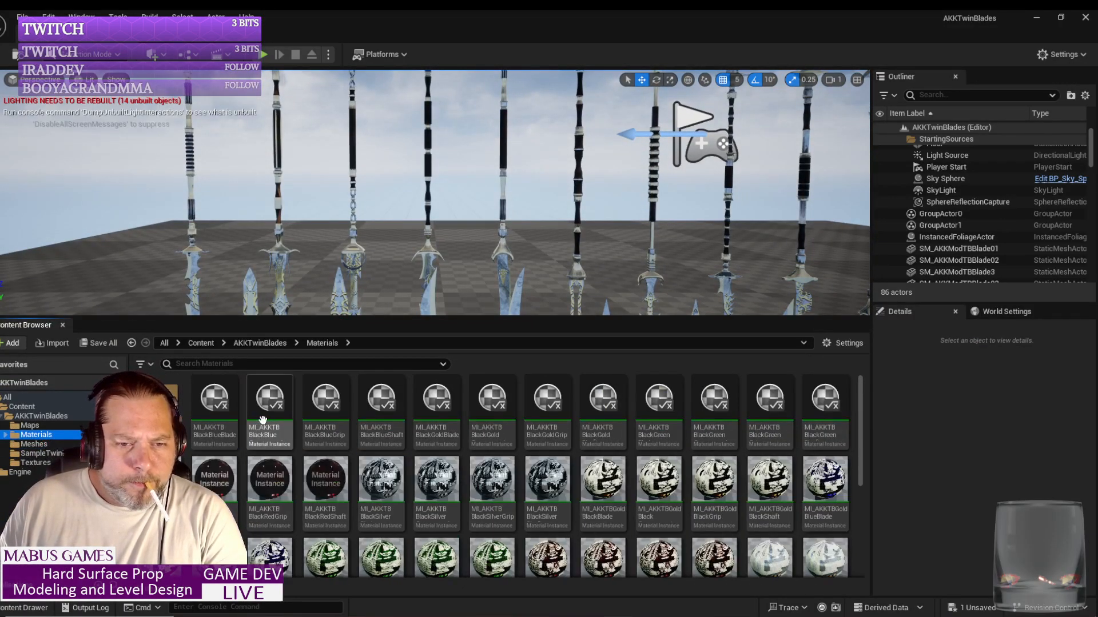
pyautogui.scroll(-4, 594, 461)
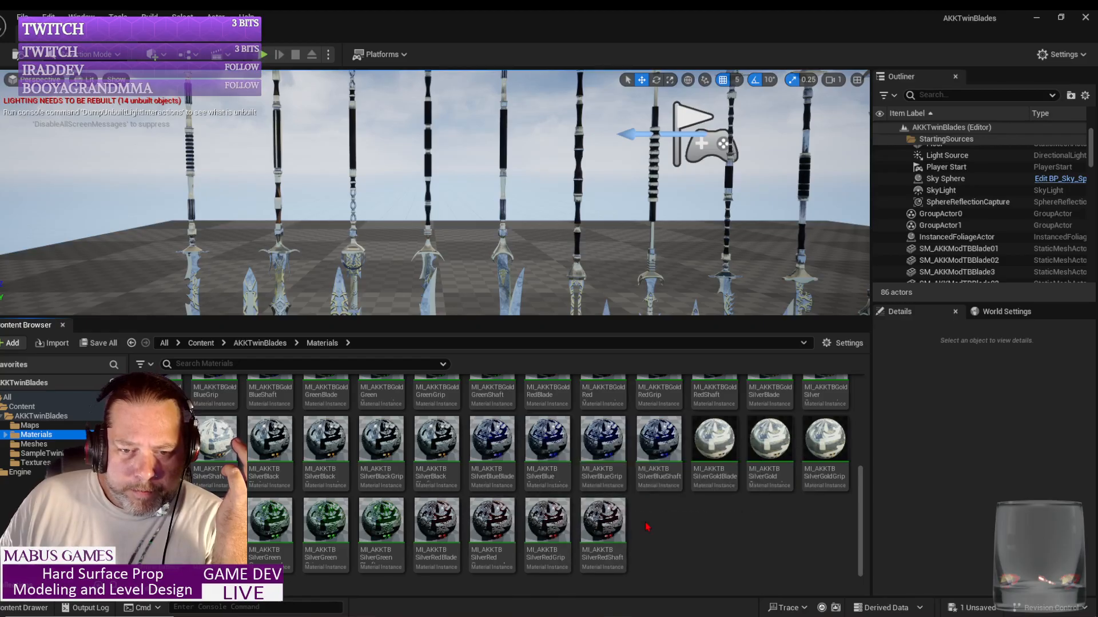
pyautogui.scroll(2, 382, 514)
pyautogui.scroll(3, 382, 514)
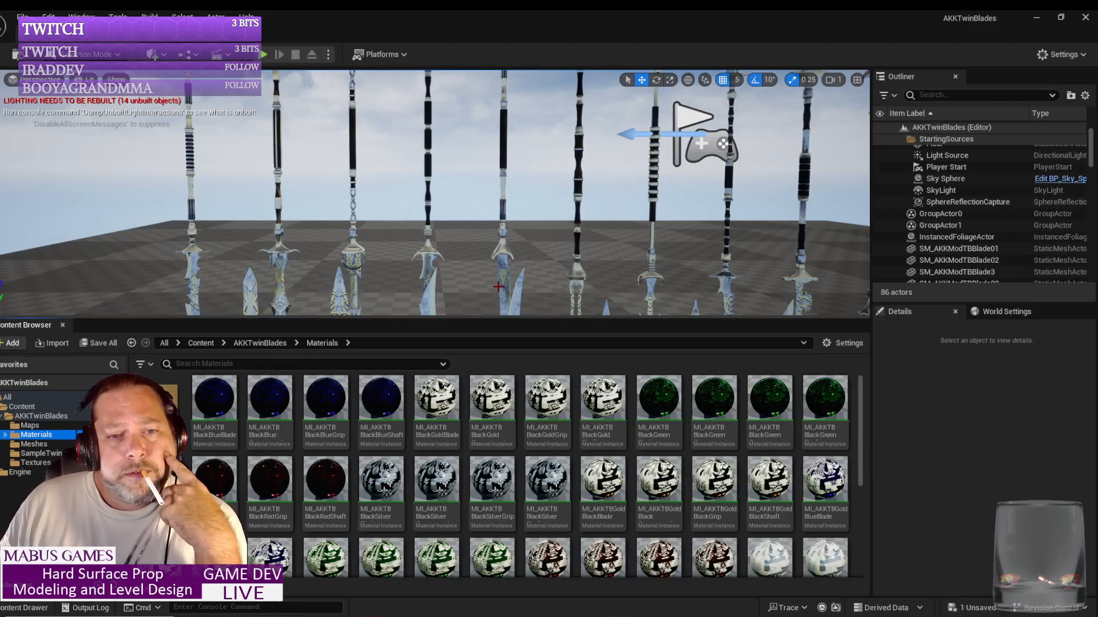
# - Select the SM_TBSample_003 weapon to view its material slots, and save all unsaved work
pyautogui.click(427, 155)
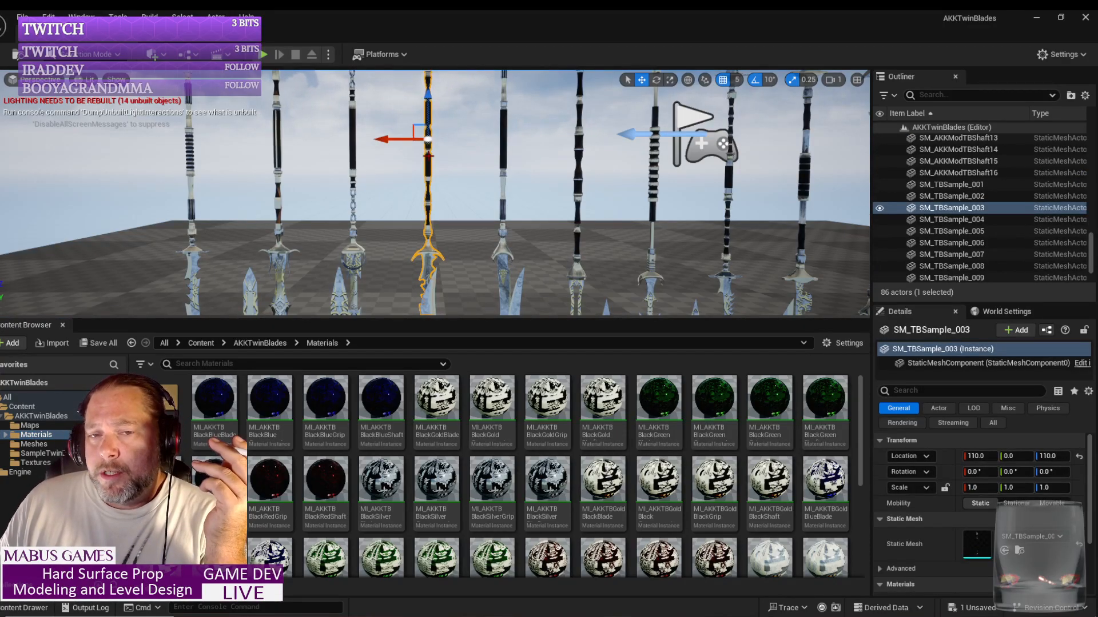
pyautogui.scroll(-5, 962, 535)
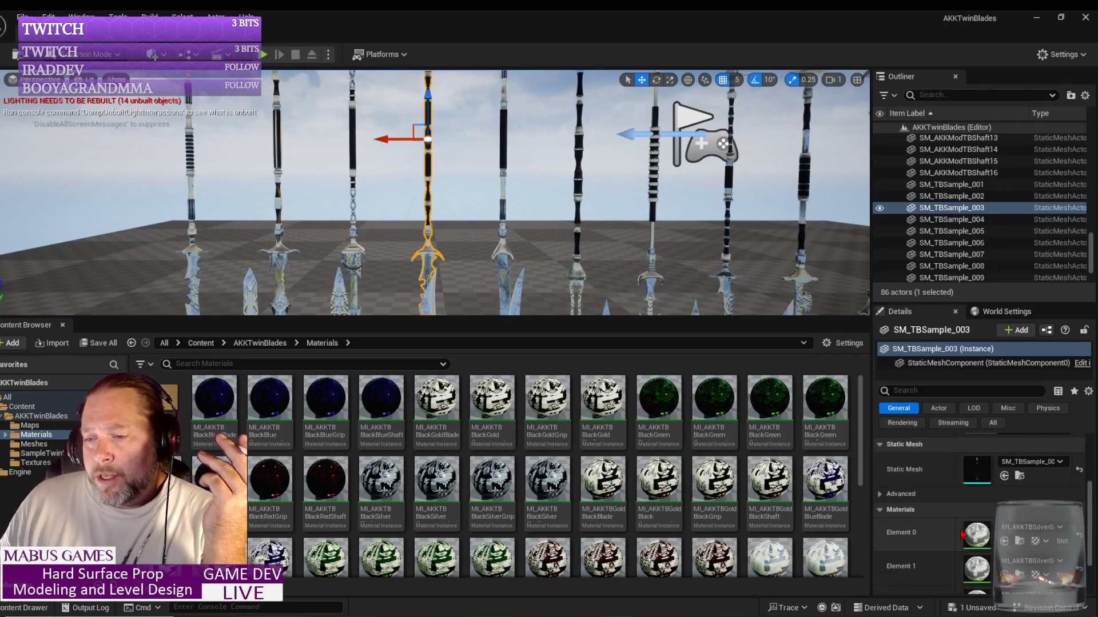
pyautogui.scroll(-1, 961, 534)
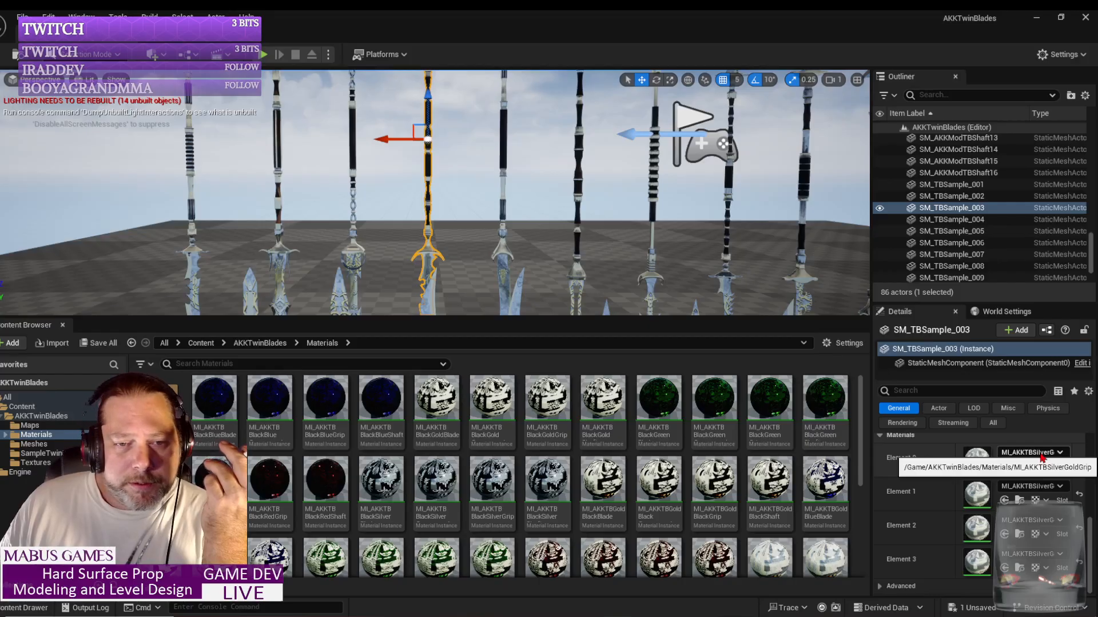
pyautogui.click(22, 16)
pyautogui.click(51, 182)
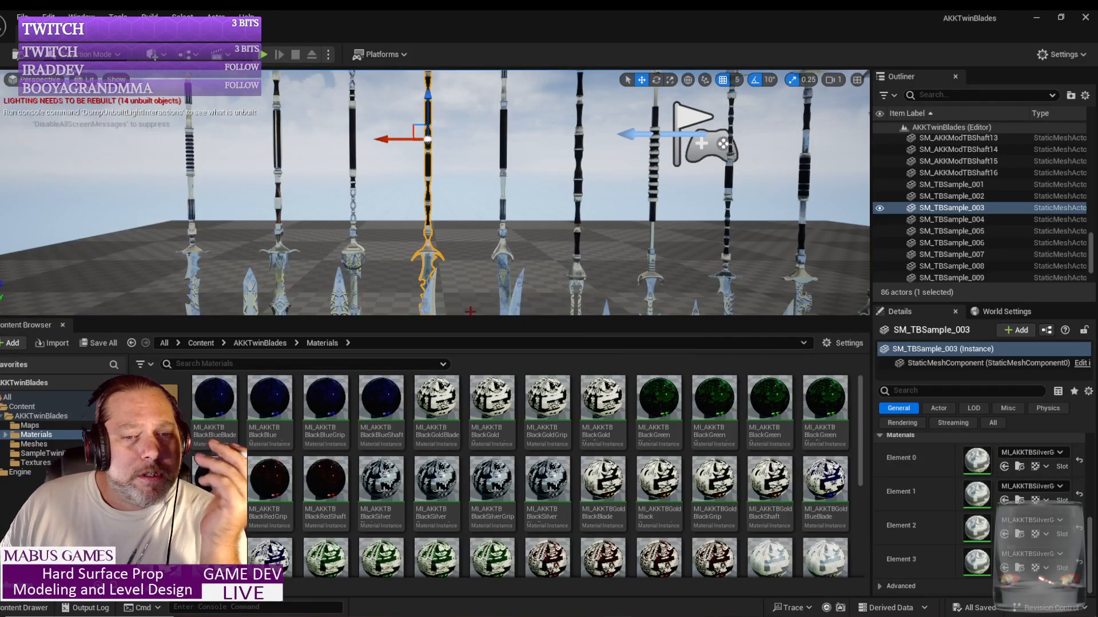
# - Assign the MI_AKKTBBlackSilverGrip material instance to Element 0 of the selected sample weapon
pyautogui.click(1061, 453)
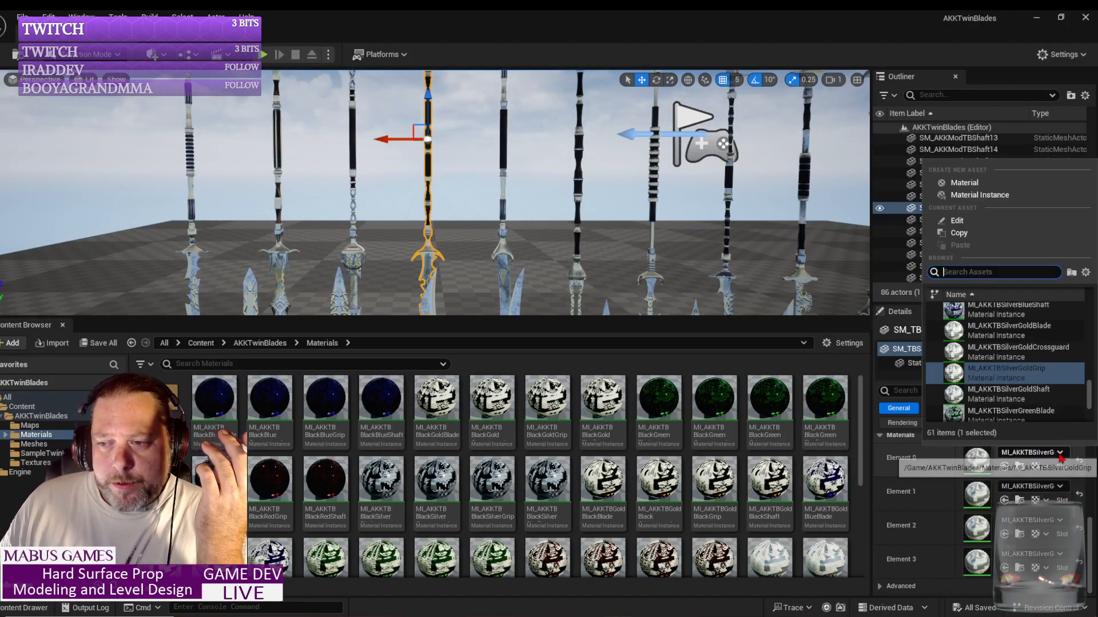
pyautogui.scroll(2, 1008, 362)
pyautogui.scroll(4, 1008, 362)
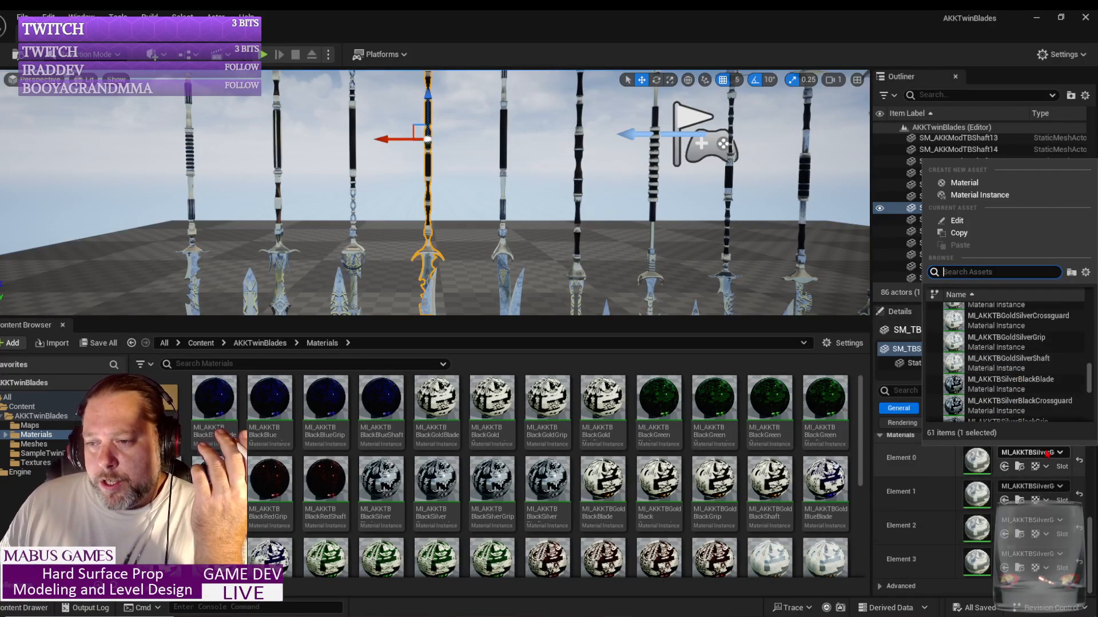
pyautogui.scroll(1, 1011, 359)
pyautogui.scroll(3, 1012, 359)
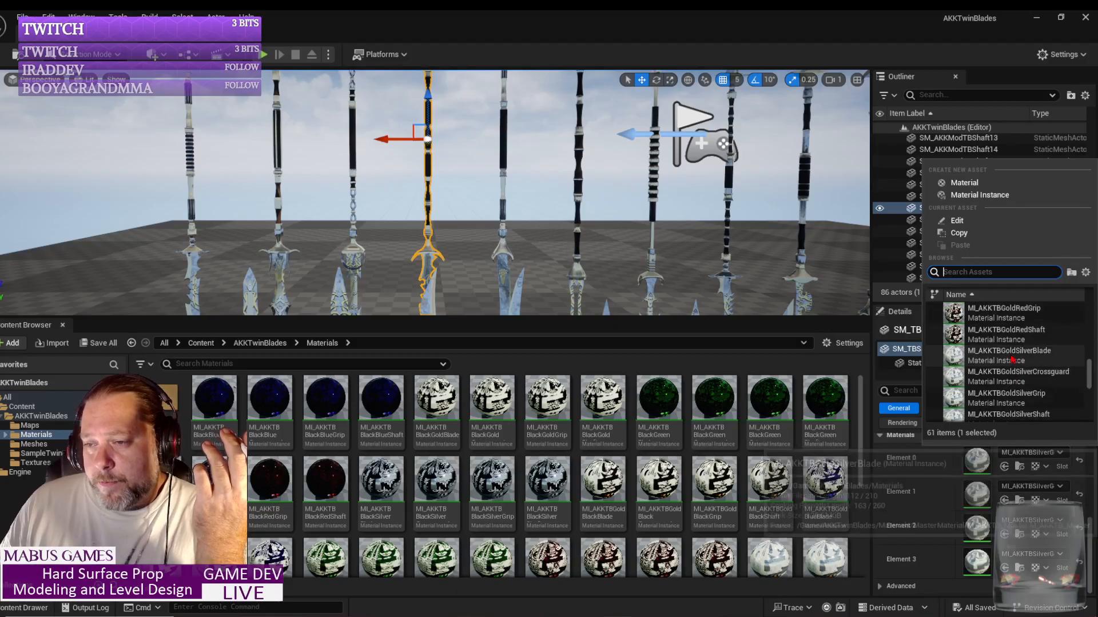
pyautogui.scroll(1, 1021, 364)
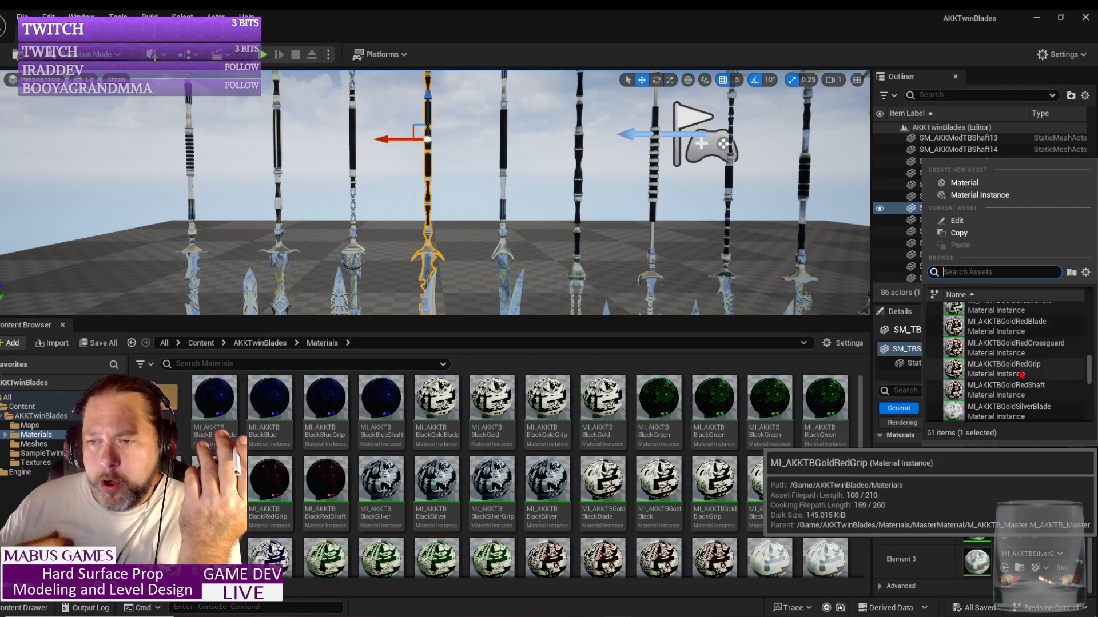
pyautogui.scroll(4, 1021, 375)
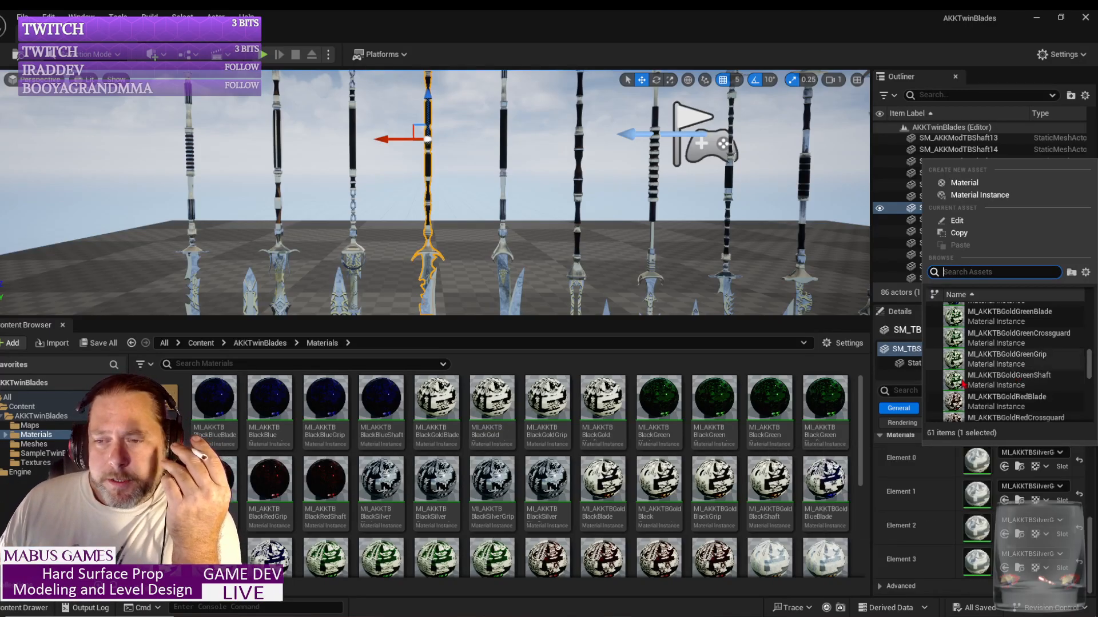
pyautogui.scroll(3, 1017, 378)
pyautogui.scroll(2, 1010, 366)
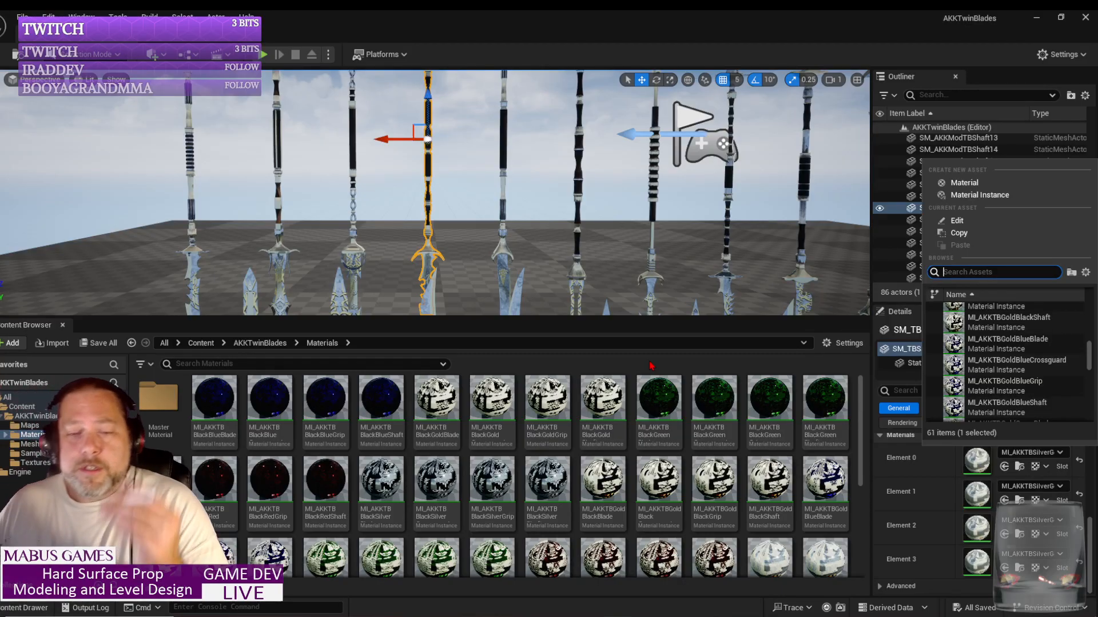
pyautogui.scroll(1, 1029, 361)
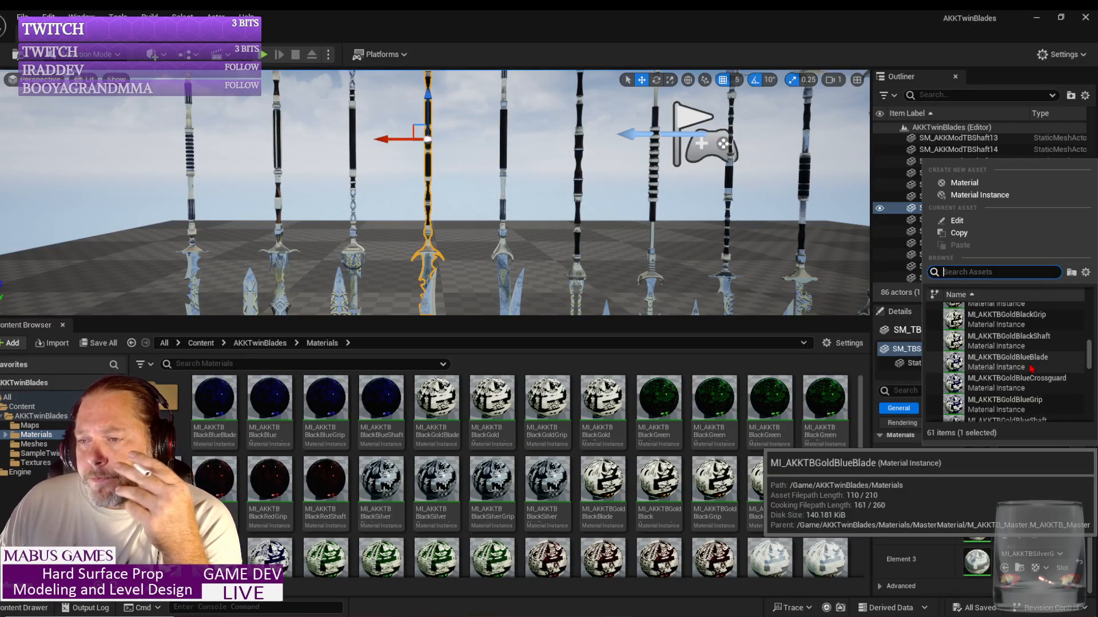
pyautogui.scroll(4, 1031, 369)
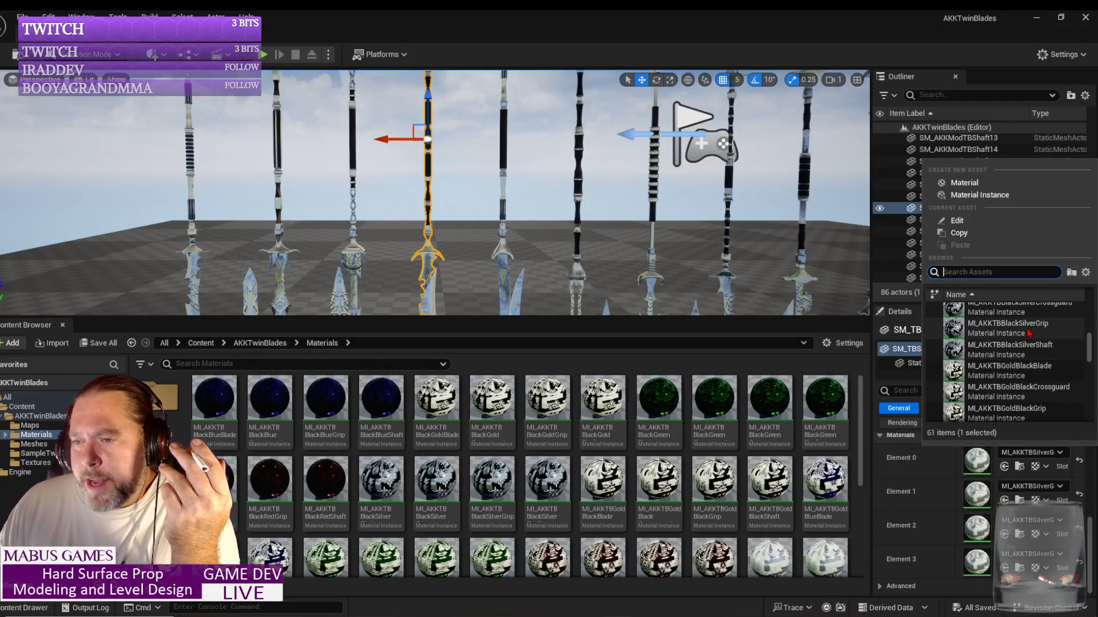
pyautogui.click(1020, 373)
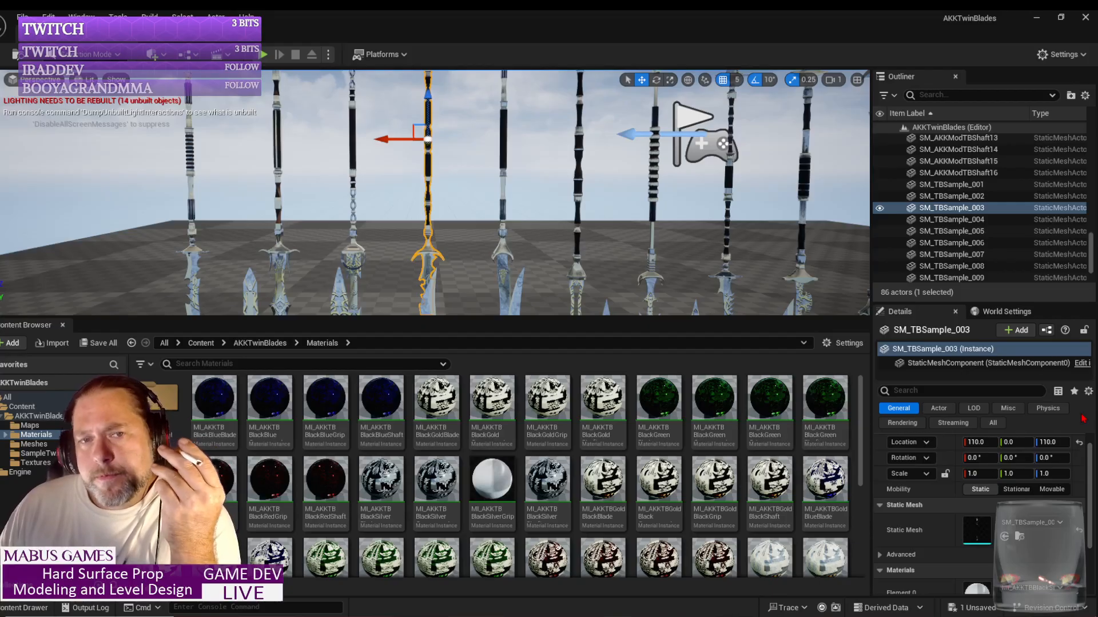
# - Assign the MI_AKKTBBlackSilverBlade material instance to Element 1 of the selected sample weapon
pyautogui.scroll(-3, 1055, 487)
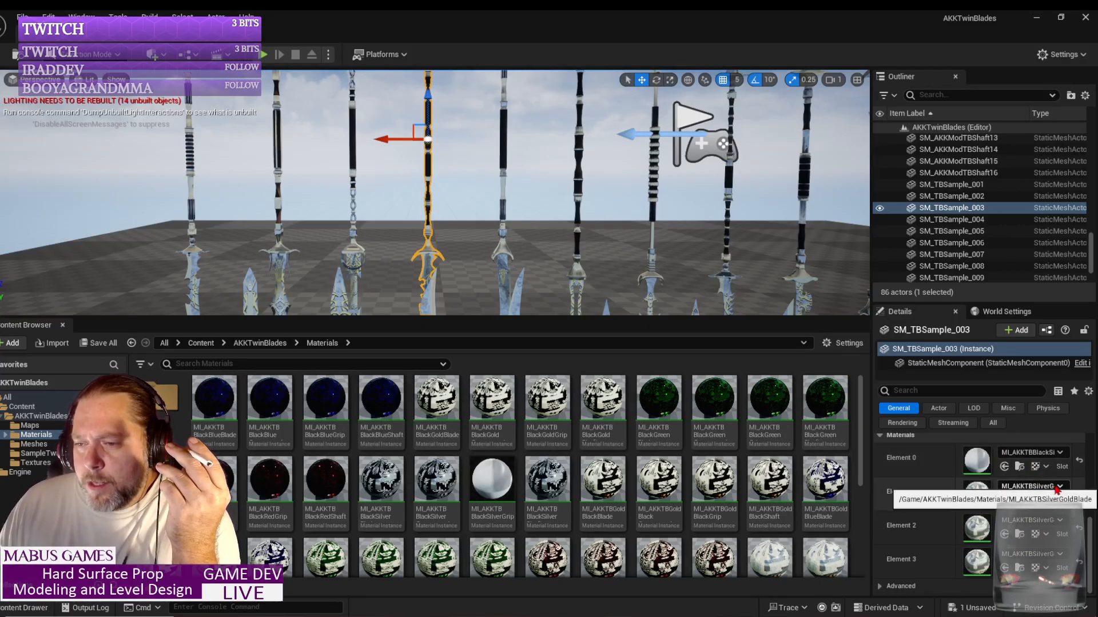
pyautogui.click(1060, 487)
pyautogui.scroll(3, 1033, 410)
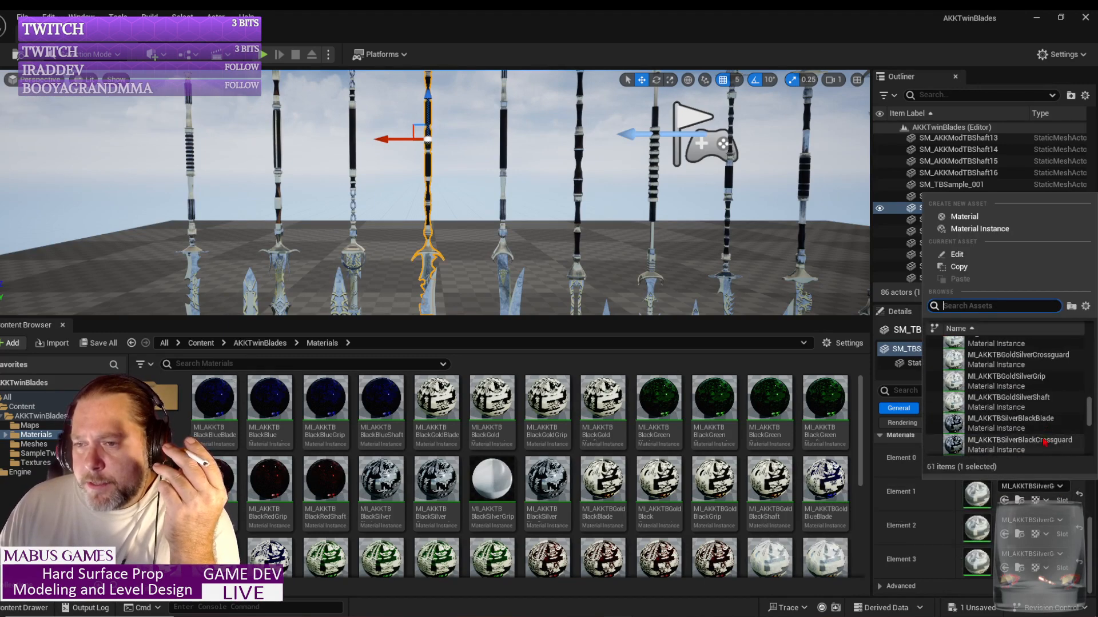
pyautogui.scroll(5, 1034, 410)
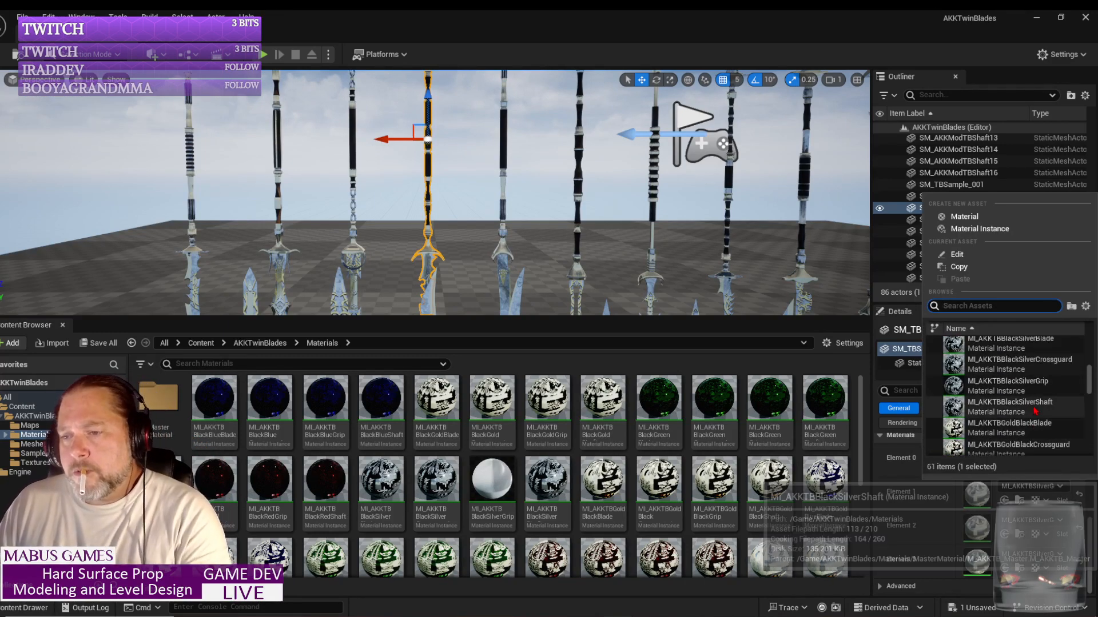
pyautogui.click(1036, 345)
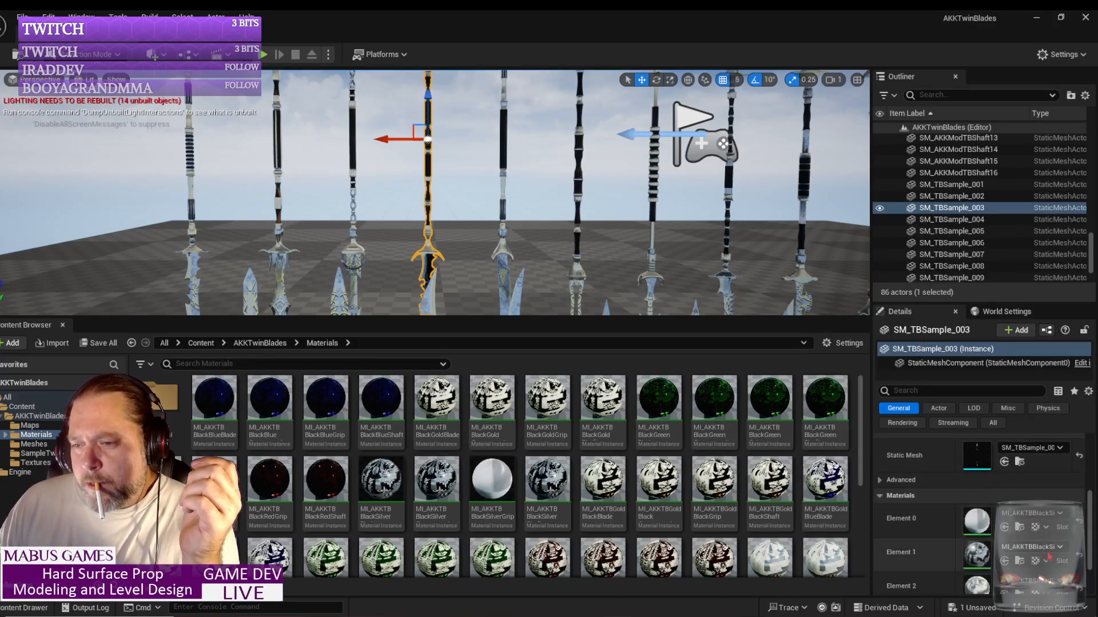
# - Assign a black-and-silver material instance to Element 2, the crossguard slot, of the SM_TBSample_003 weapon
pyautogui.scroll(-2, 1048, 557)
pyautogui.click(1059, 525)
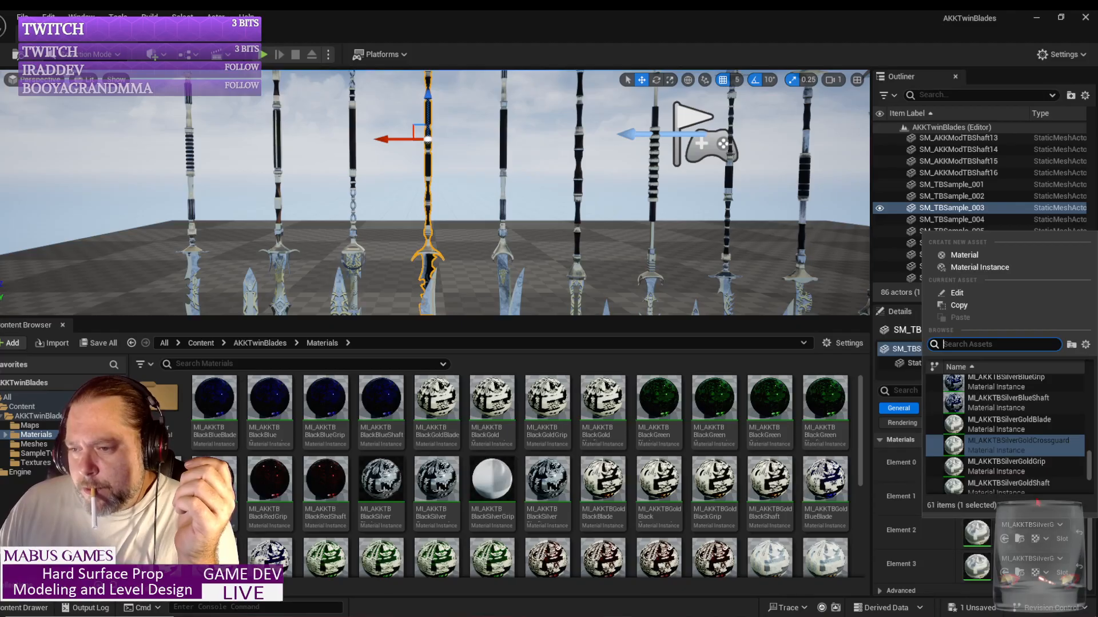
pyautogui.scroll(5, 1005, 456)
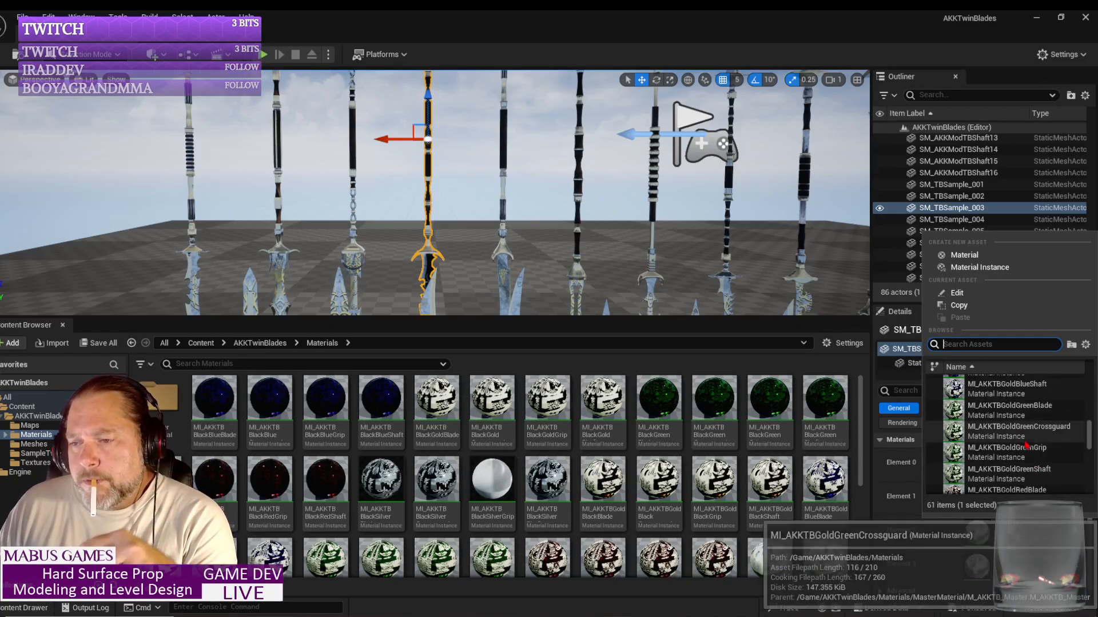
pyautogui.scroll(5, 1028, 440)
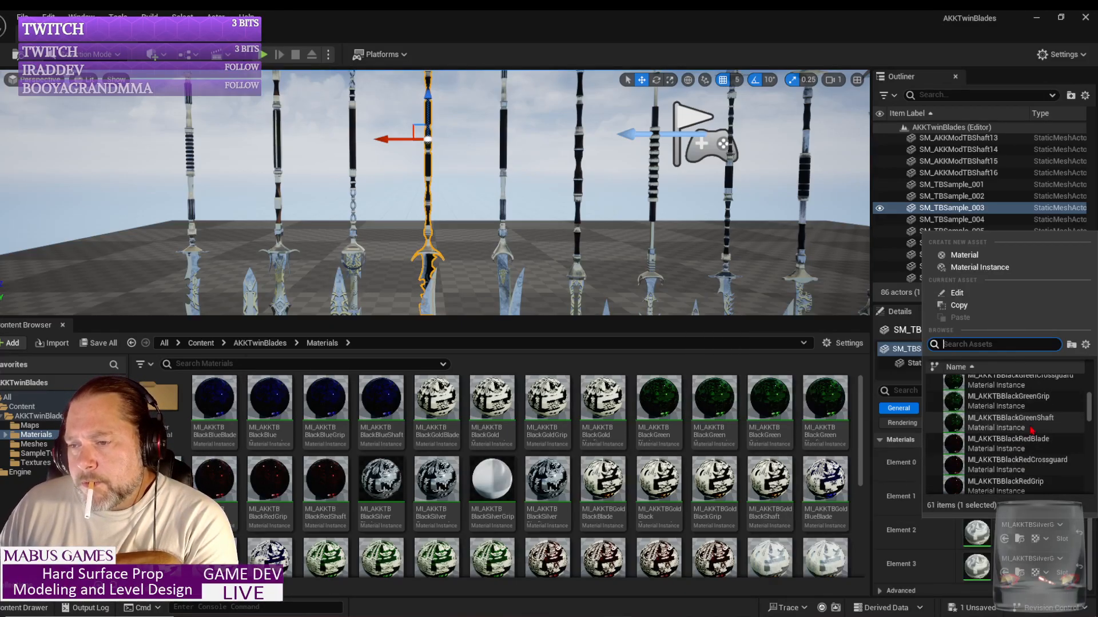
pyautogui.scroll(5, 1038, 417)
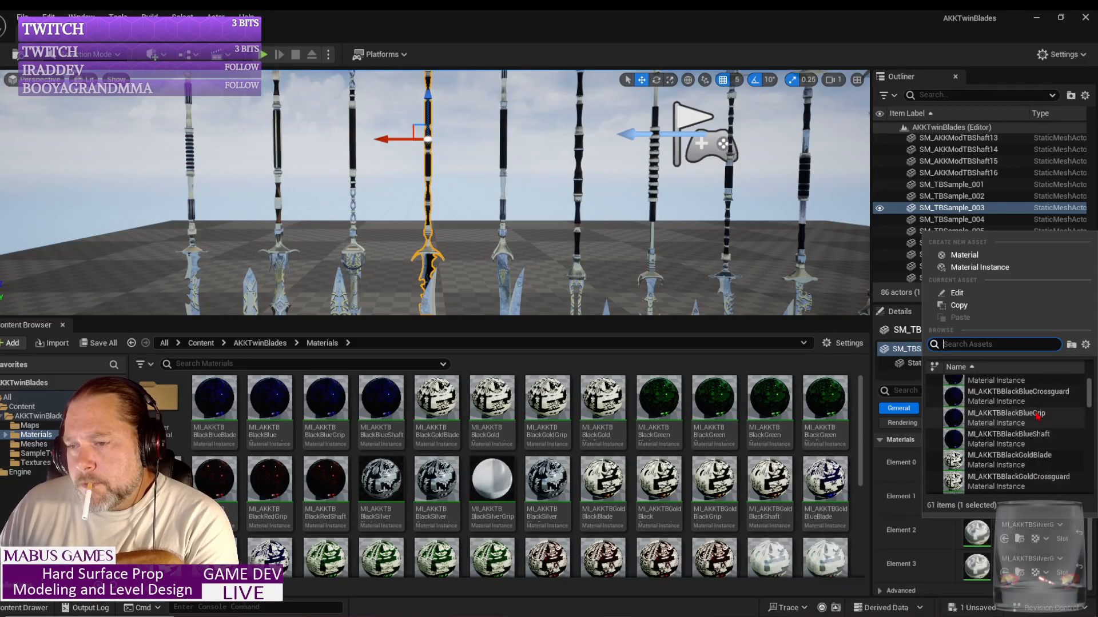
pyautogui.scroll(-3, 1037, 417)
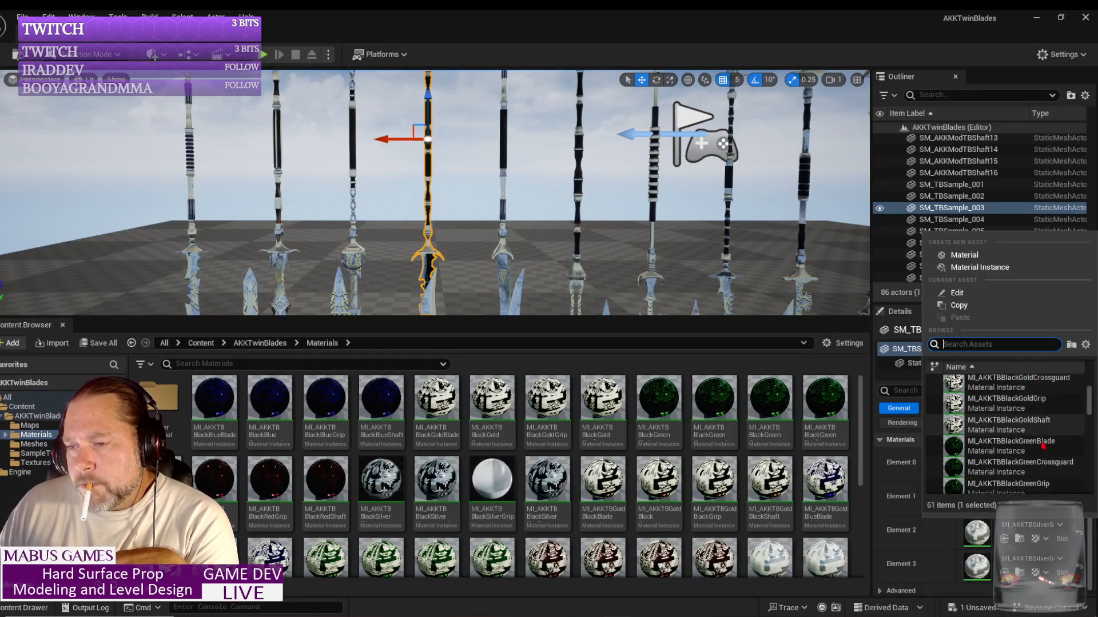
pyautogui.scroll(-3, 1040, 448)
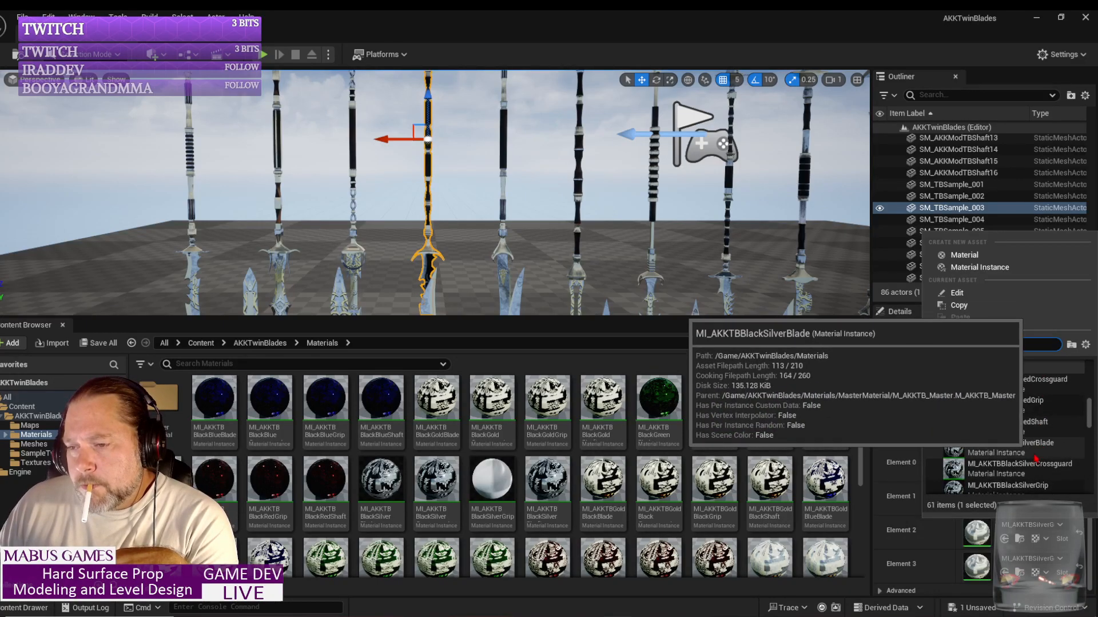
pyautogui.click(1038, 449)
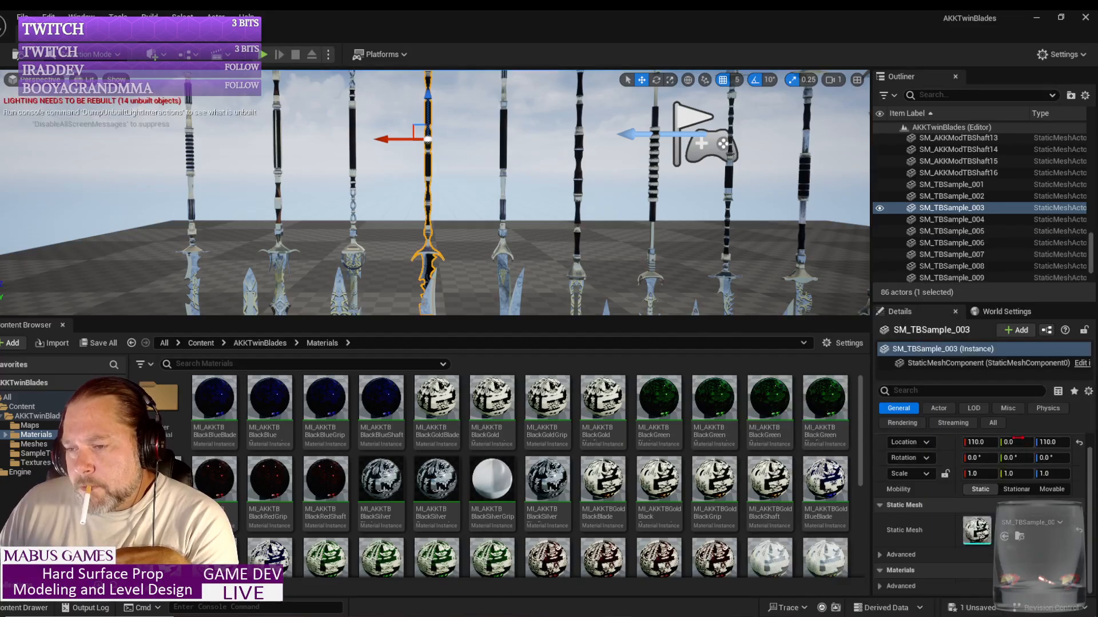
# - Assign the MI_AKKTBBlackRedShaft material instance to Element 3 of the SM_TBSample_003 weapon
pyautogui.scroll(-5, 1064, 553)
pyautogui.click(1059, 554)
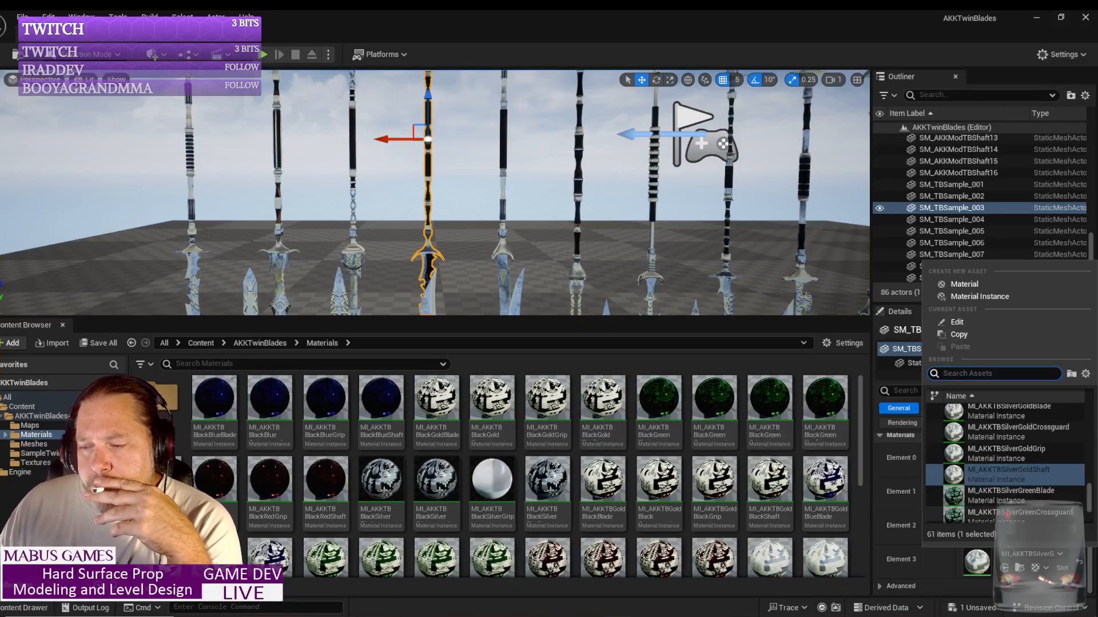
pyautogui.scroll(8, 1034, 464)
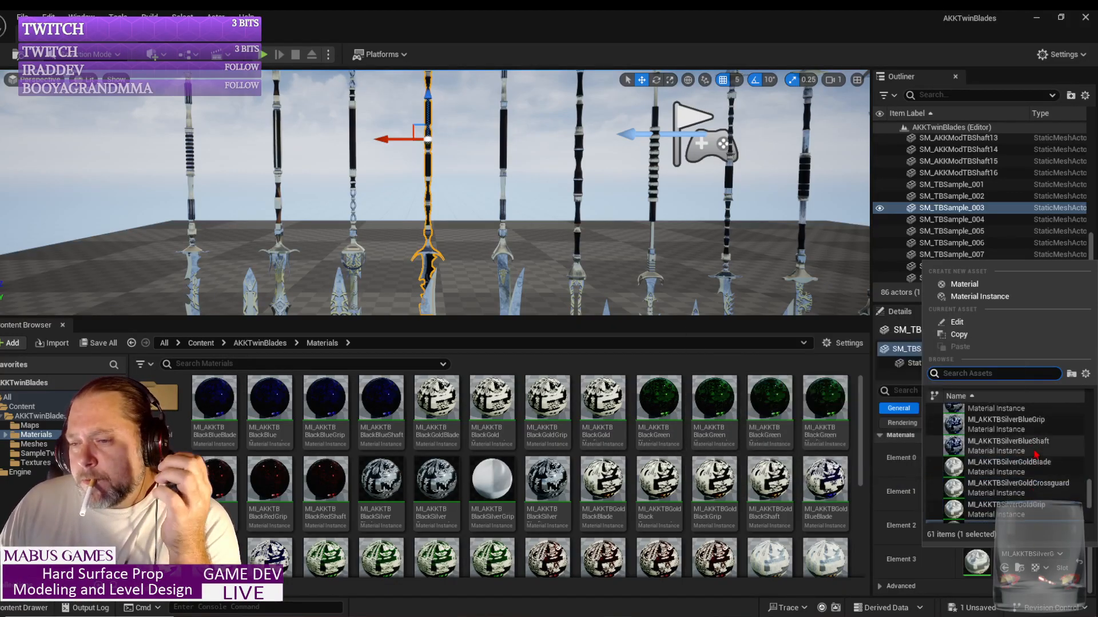
pyautogui.scroll(2, 1036, 461)
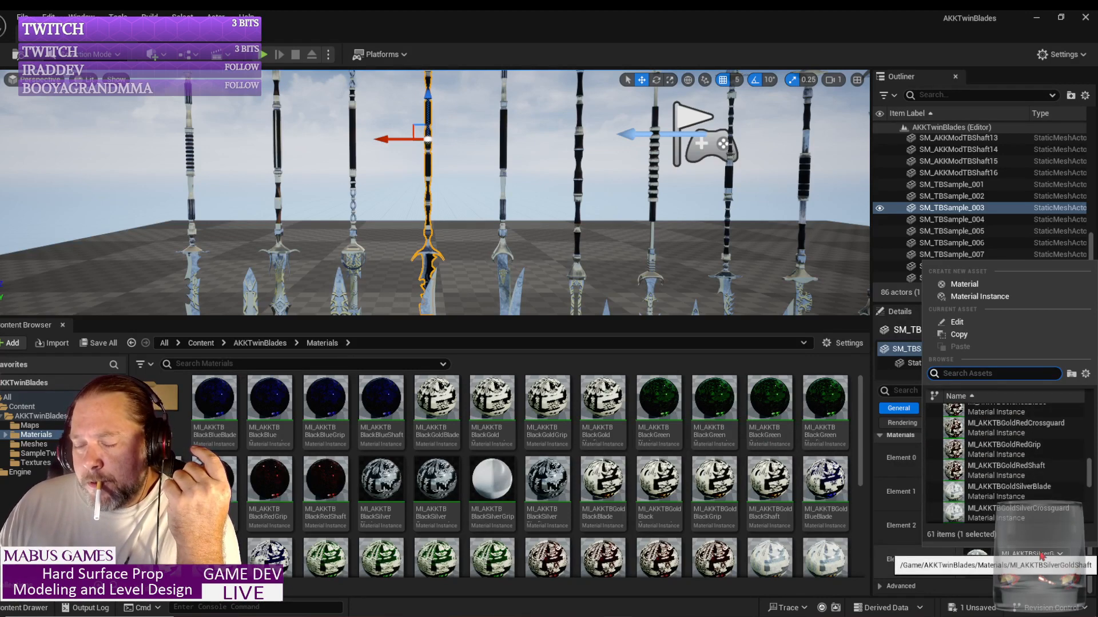
pyautogui.scroll(5, 1013, 492)
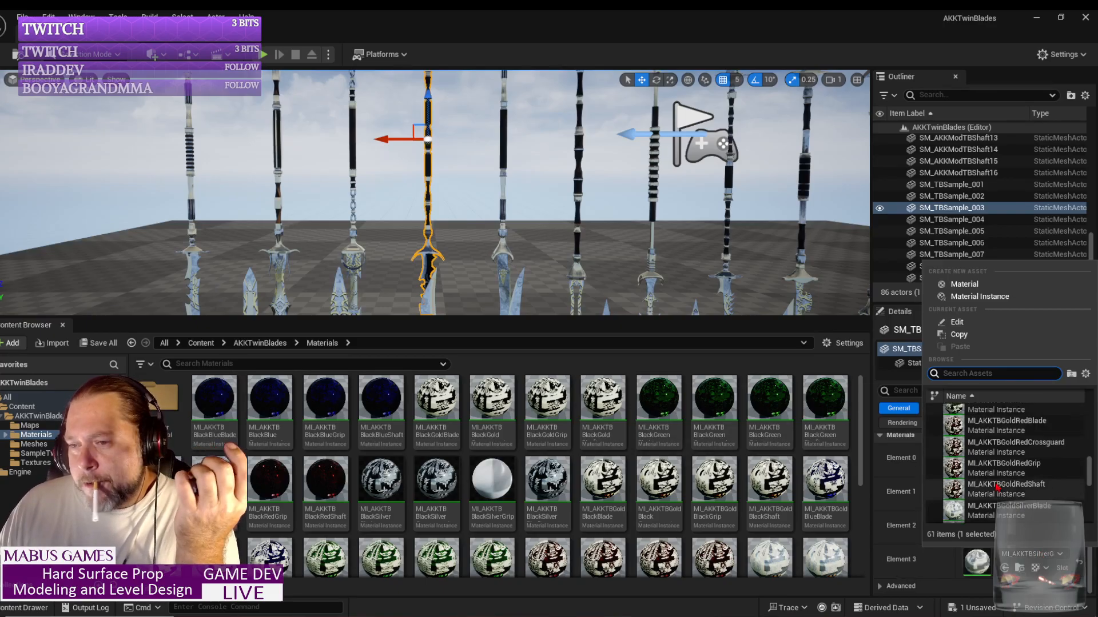
pyautogui.scroll(5, 1014, 493)
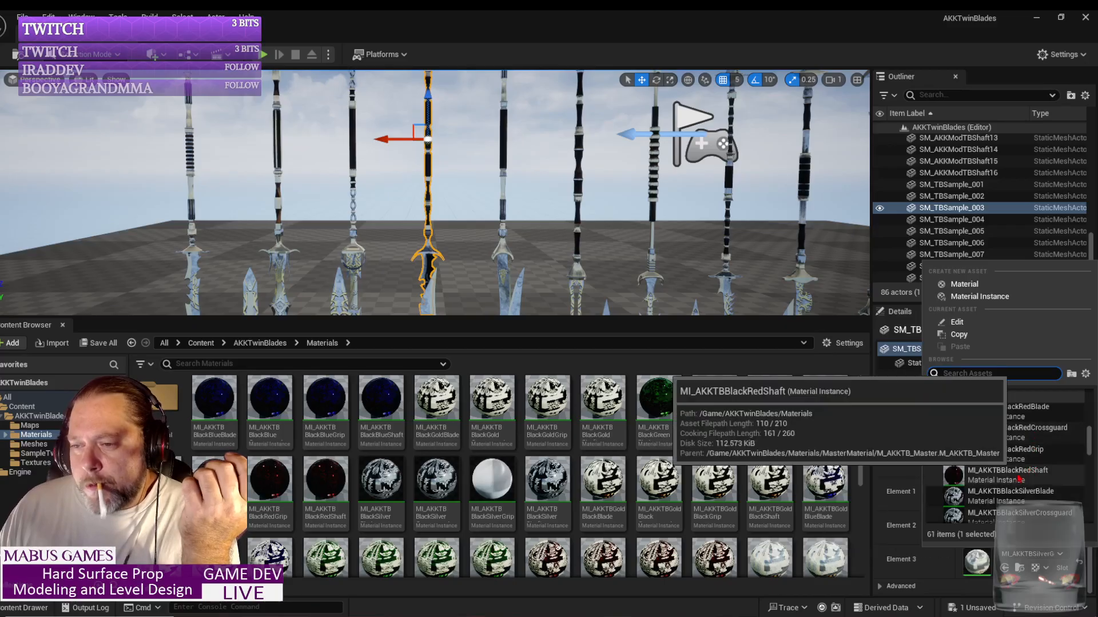
pyautogui.click(1034, 446)
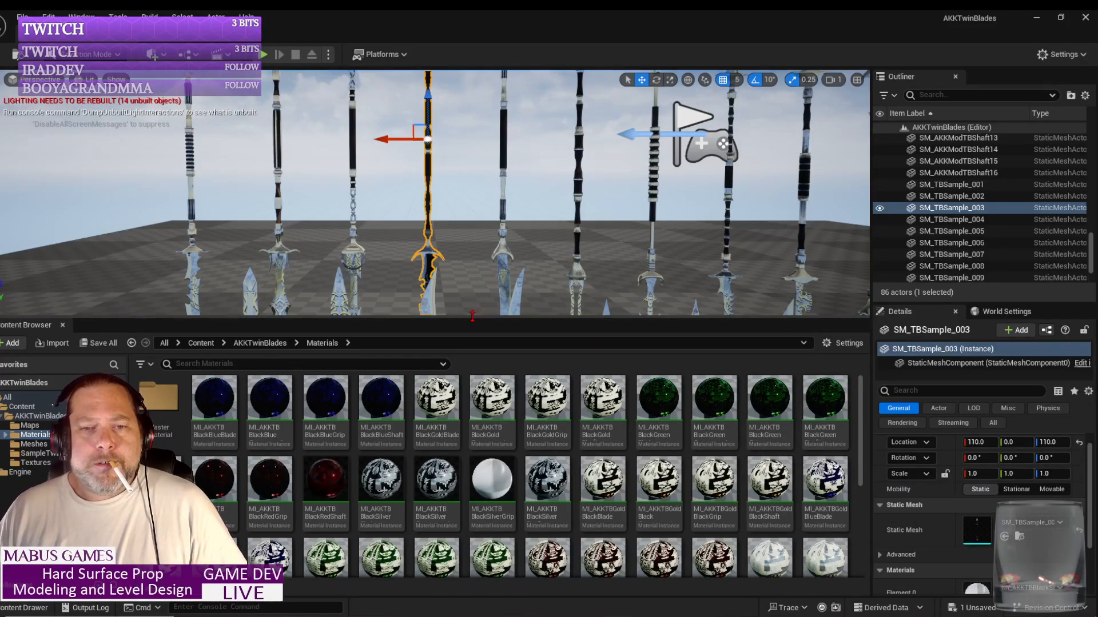
# - Shrink the content browser to enlarge the viewport, and clear the sample weapon's selection
pyautogui.moveTo(473, 316); pyautogui.dragTo(472, 520)
pyautogui.scroll(3, 472, 492)
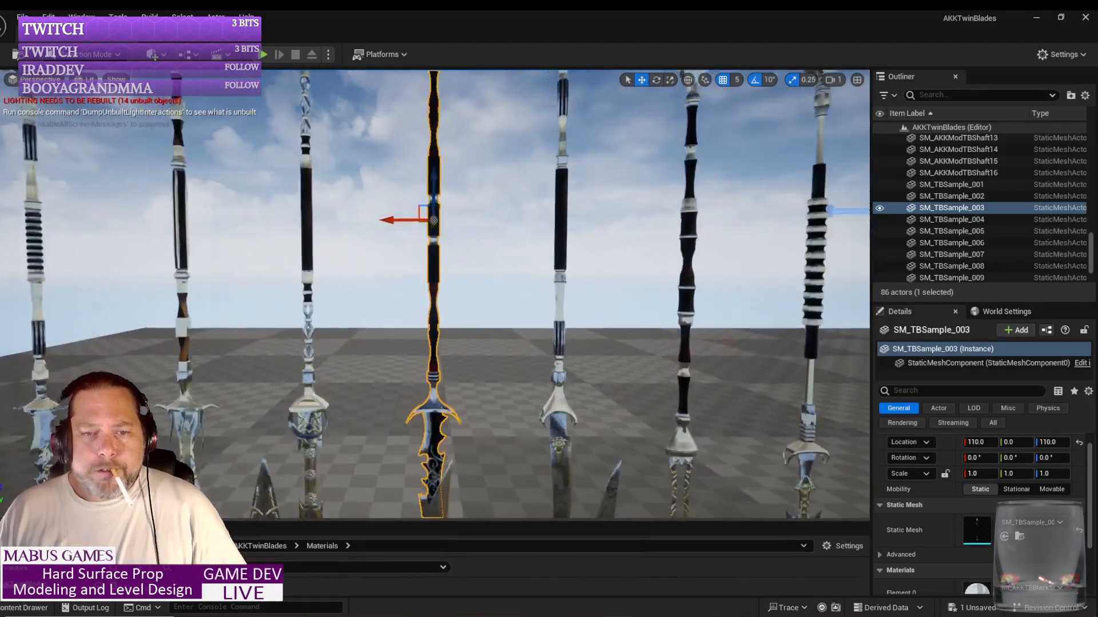
pyautogui.moveTo(472, 400); pyautogui.dragTo(473, 343)
pyautogui.press('Escape')
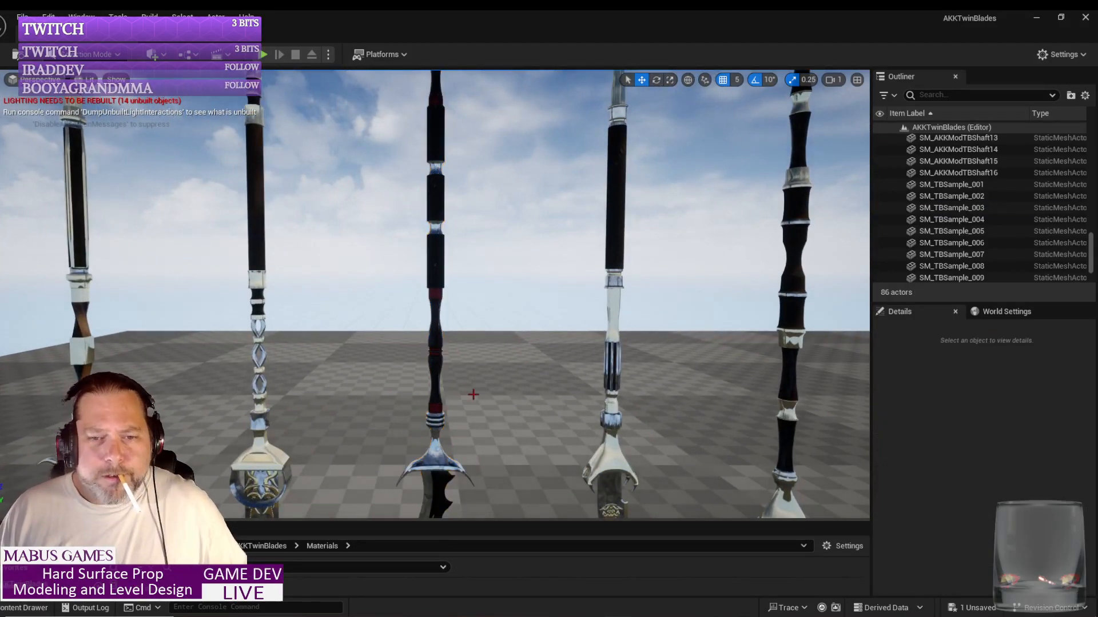
# - Examine the recoloured weapon's grip, shaft, crossguard and blade up close, and view the whole row of sample weapons
pyautogui.moveTo(473, 395); pyautogui.dragTo(471, 258)
pyautogui.moveTo(472, 257); pyautogui.dragTo(466, 200, button='middle')
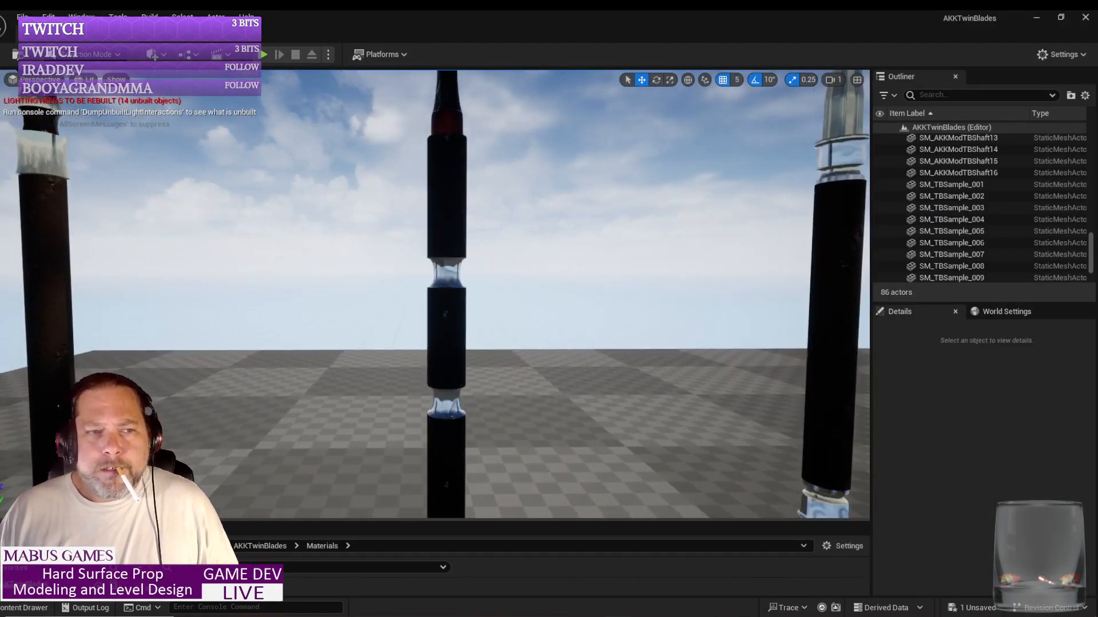
pyautogui.moveTo(488, 327); pyautogui.dragTo(516, 321)
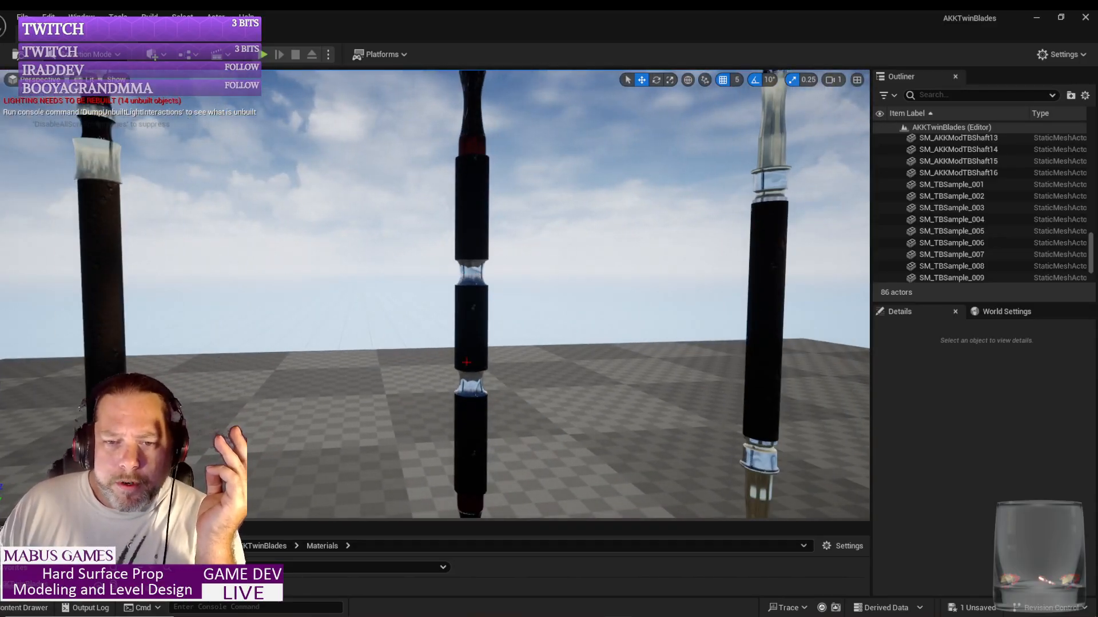
pyautogui.moveTo(488, 384); pyautogui.dragTo(494, 488, button='middle')
pyautogui.moveTo(495, 412); pyautogui.dragTo(500, 348)
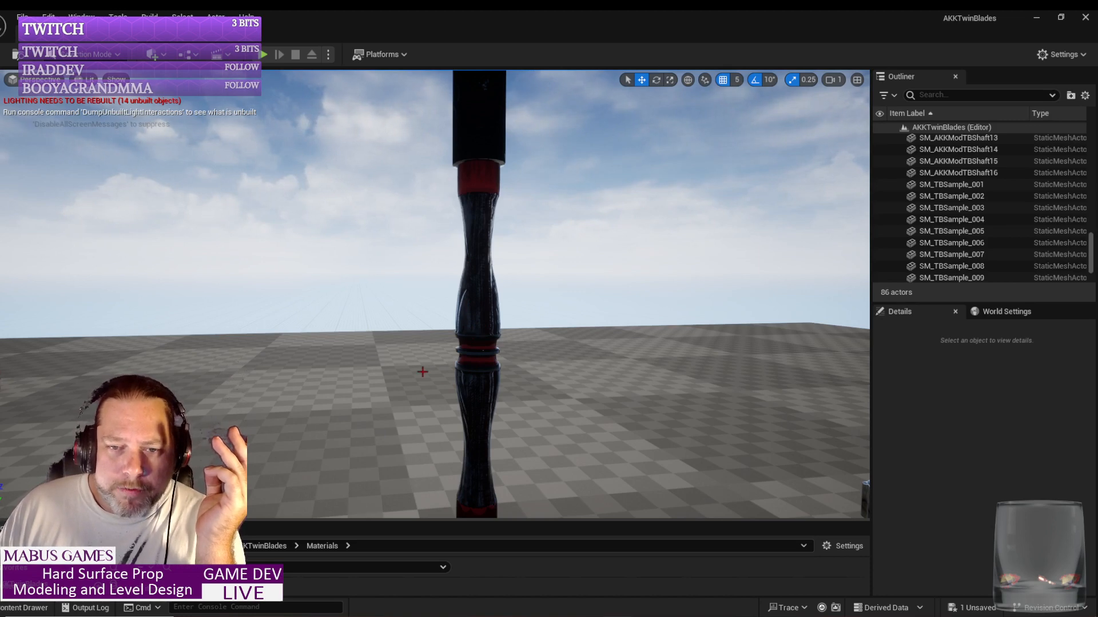
pyautogui.moveTo(519, 447); pyautogui.dragTo(522, 506, button='middle')
pyautogui.scroll(-4, 478, 442)
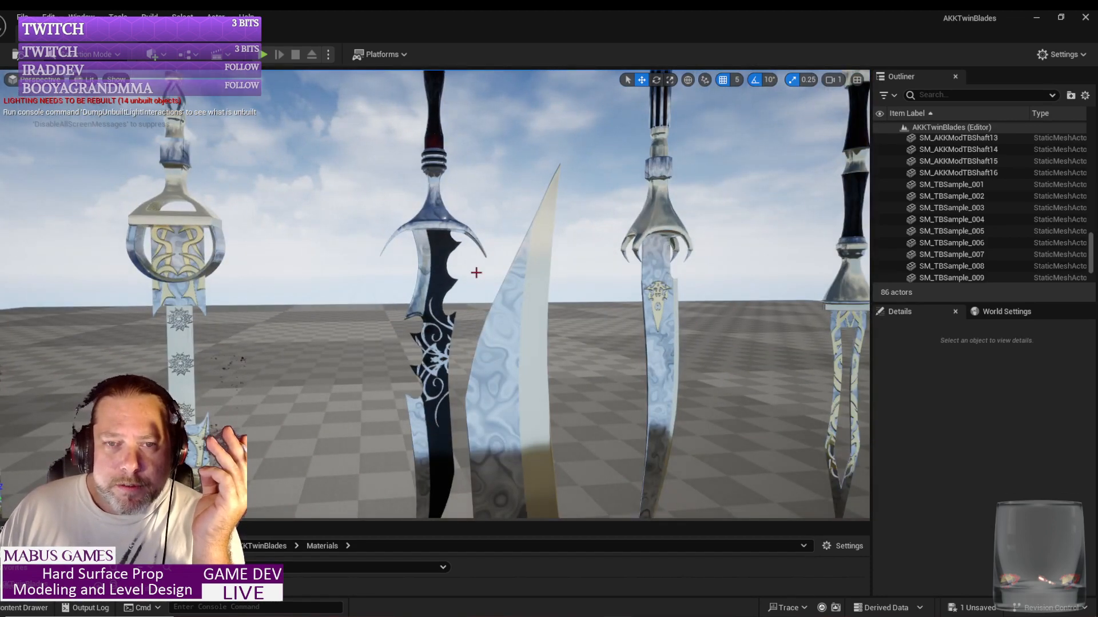
pyautogui.scroll(6, 477, 272)
pyautogui.moveTo(476, 273); pyautogui.dragTo(447, 122, button='middle')
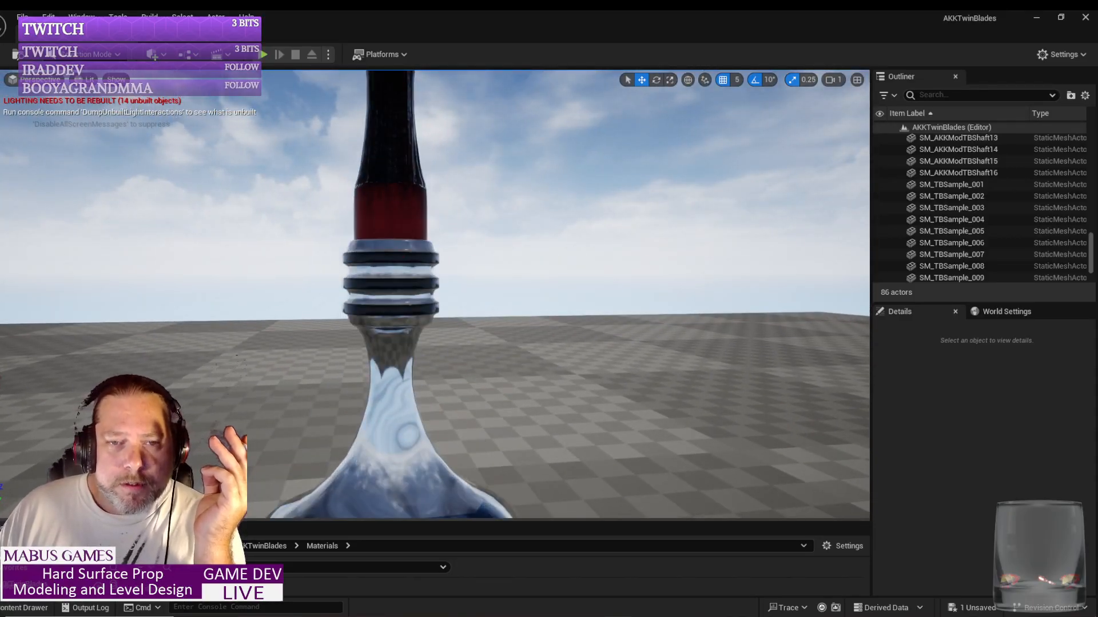
pyautogui.scroll(-5, 445, 225)
pyautogui.scroll(-10, 499, 364)
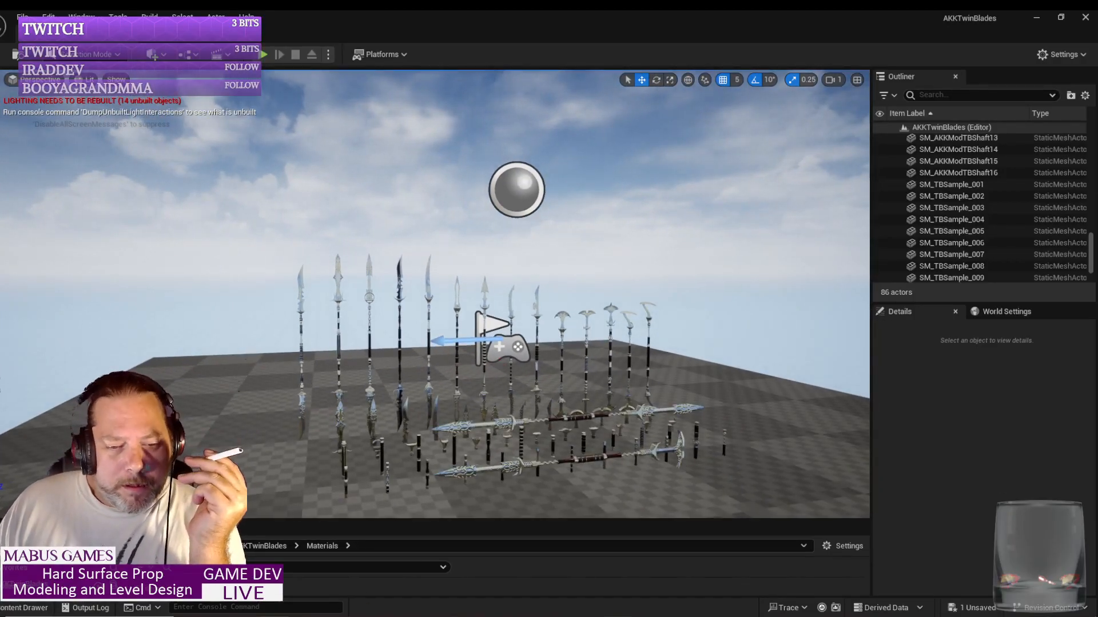
# - Examine the twisted wooden shaft section of the sample weapon at the end of the row from several sides
pyautogui.hotkey('alt', 'Tab')
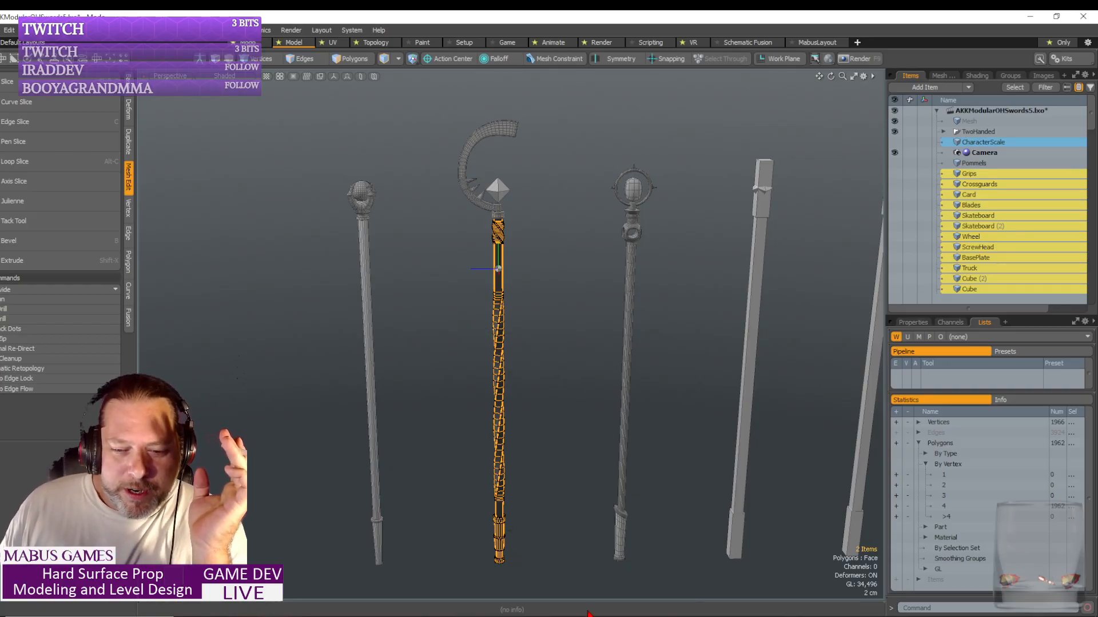
pyautogui.click(618, 605)
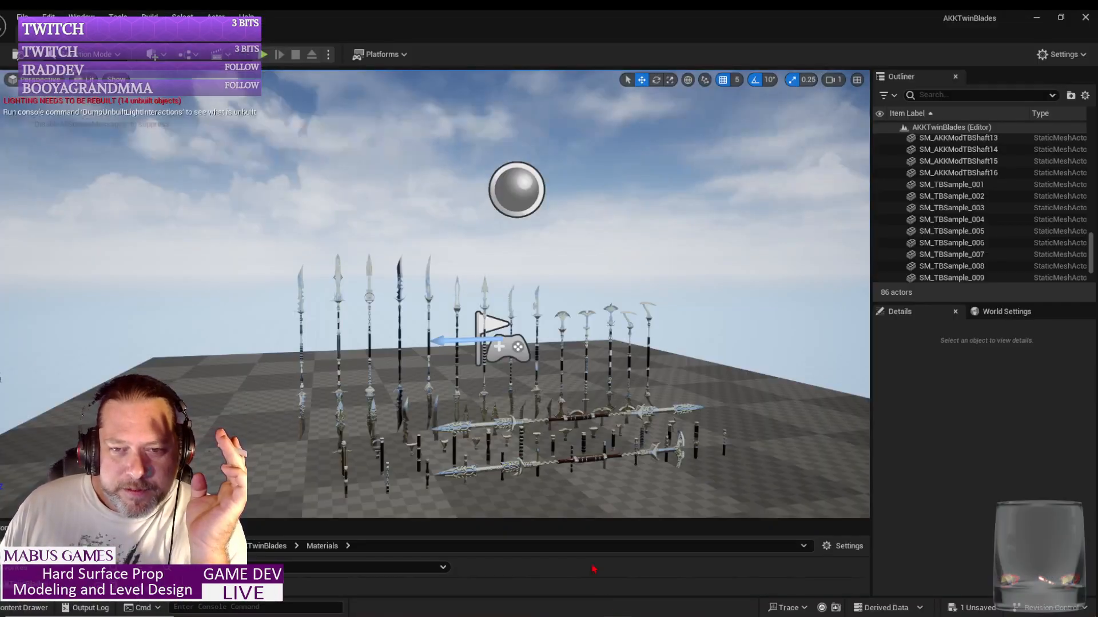
pyautogui.press('w')
pyautogui.moveTo(553, 413)
pyautogui.mouseDown(button='right')
pyautogui.moveTo(658, 417)
pyautogui.moveTo(523, 417)
pyautogui.moveTo(567, 420)
pyautogui.mouseUp(button='right')
pyautogui.press('w')
pyautogui.press('w')
pyautogui.press('s')
pyautogui.press('a')
pyautogui.press('w')
pyautogui.press('a')
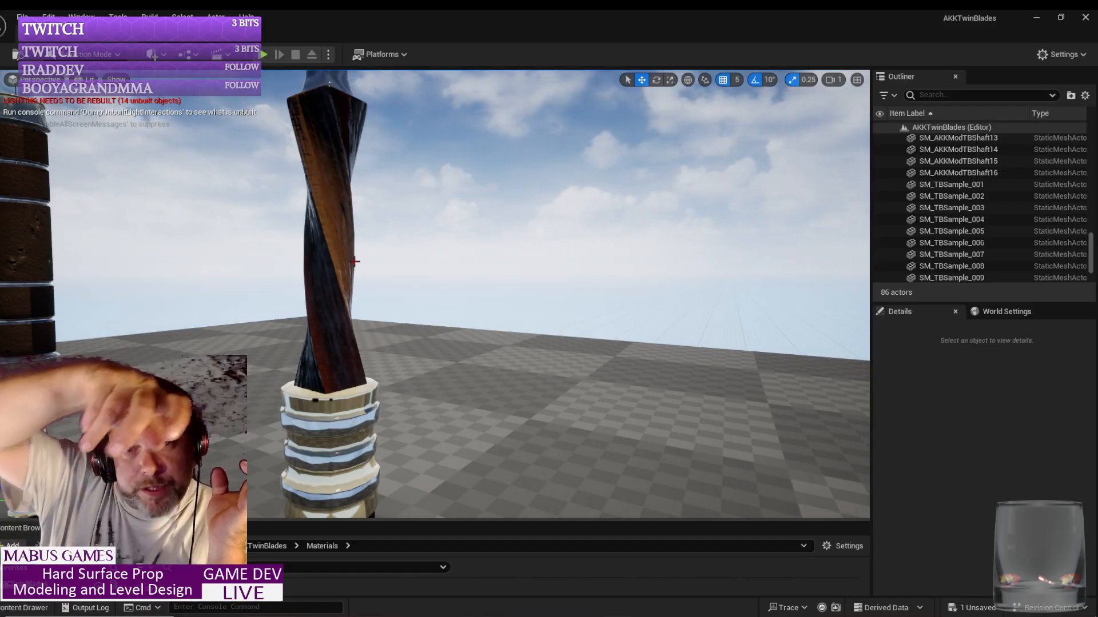
pyautogui.moveTo(318, 178); pyautogui.dragTo(369, 163, button='right')
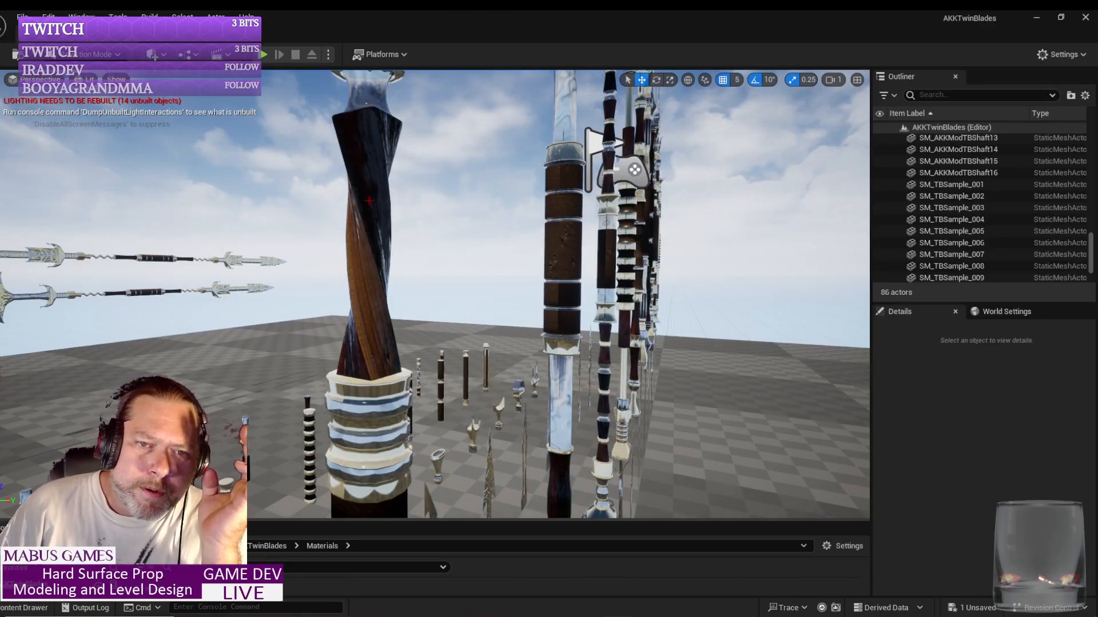
pyautogui.moveTo(369, 200); pyautogui.dragTo(445, 225, button='right')
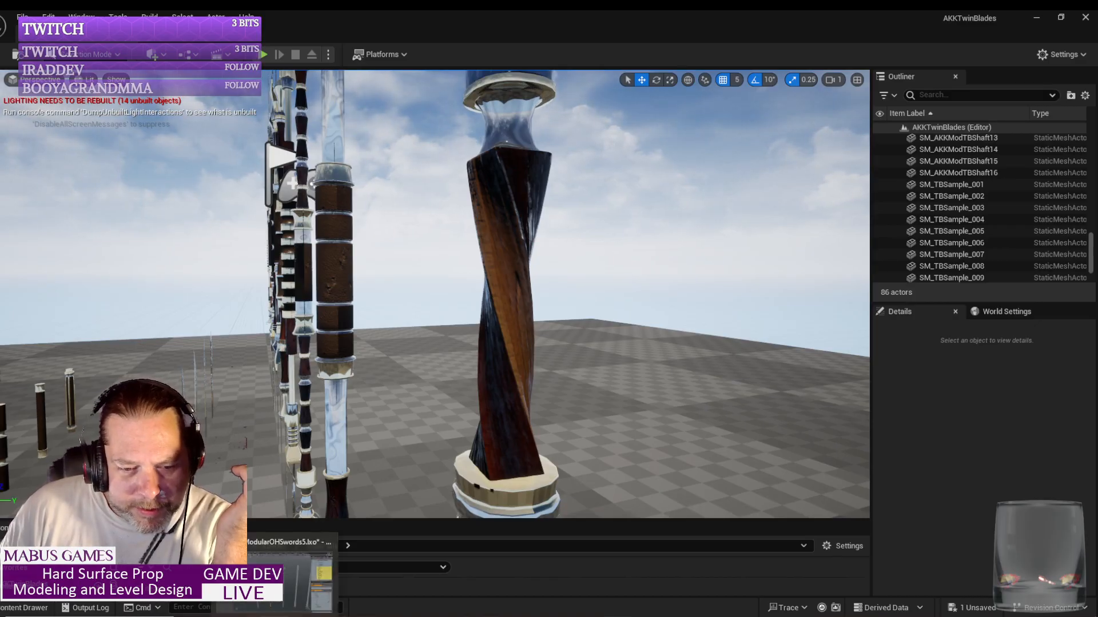
# - Switch to Modo and examine the corner bevels and edge loops along the selected twisted staff shaft from several angles
pyautogui.click(275, 615)
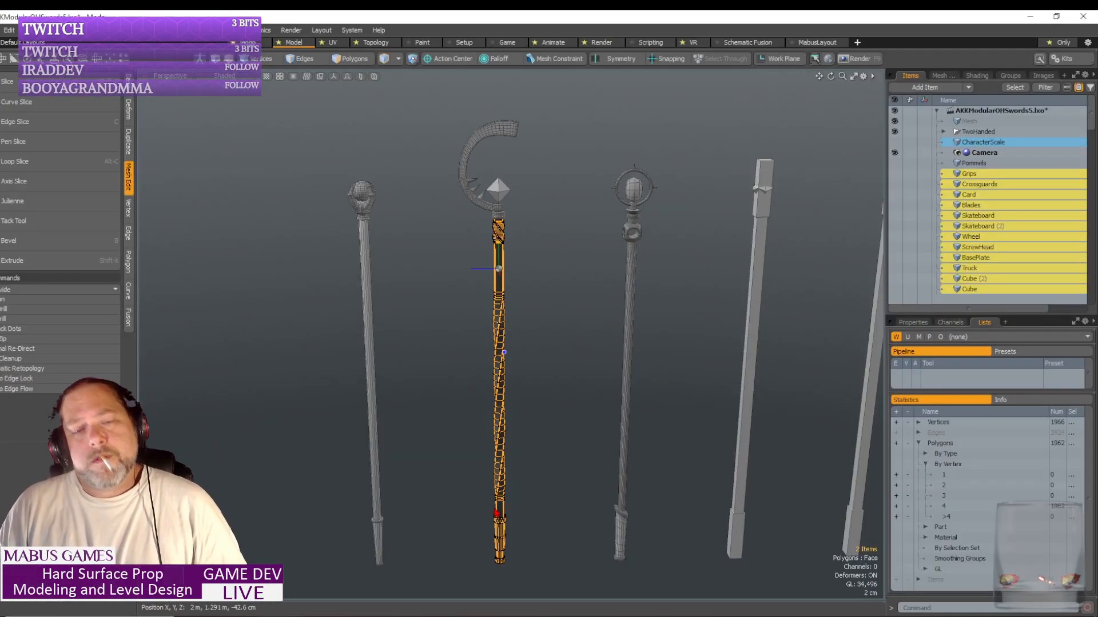
pyautogui.scroll(6, 480, 492)
pyautogui.scroll(-8, 507, 477)
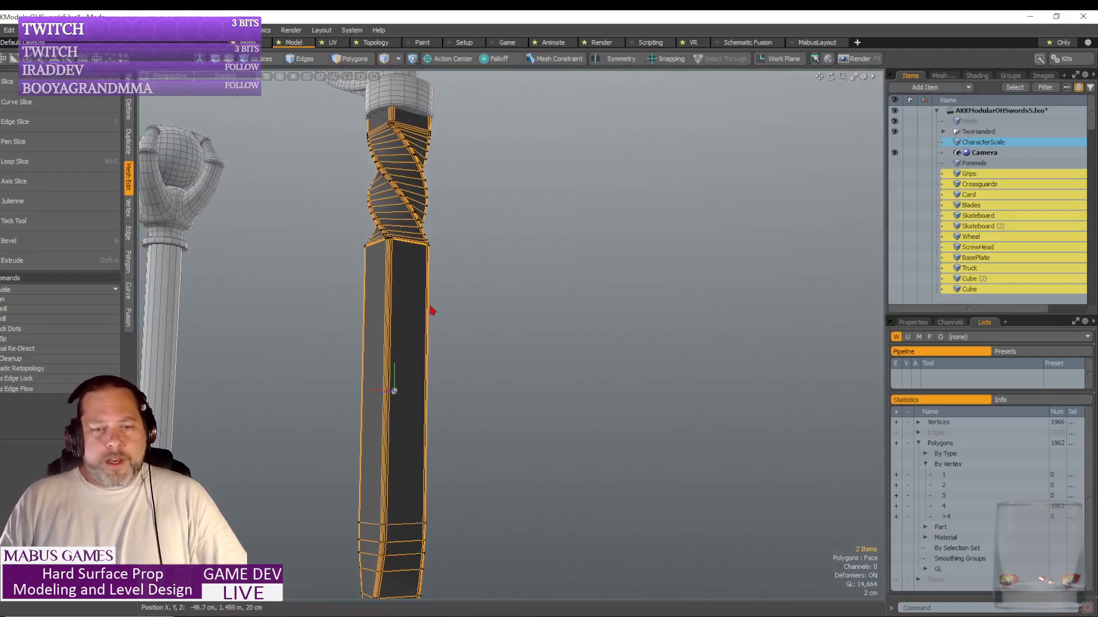
pyautogui.keyDown('alt'); pyautogui.moveTo(366, 419); pyautogui.dragTo(409, 421); pyautogui.keyUp('alt')
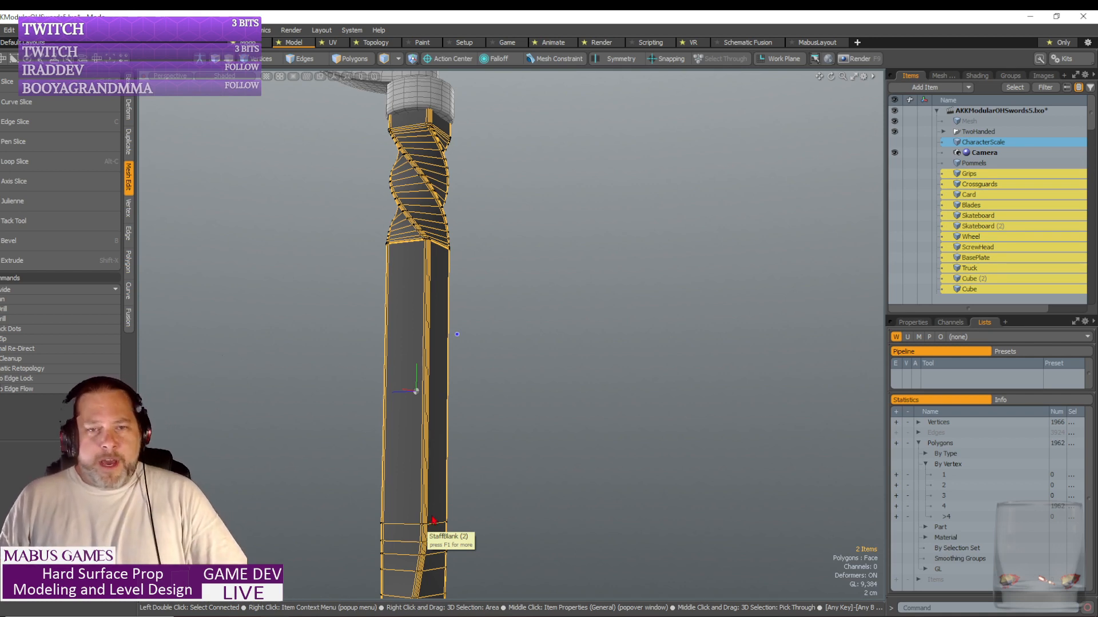
pyautogui.scroll(3, 435, 509)
pyautogui.keyDown('alt'); pyautogui.moveTo(435, 486); pyautogui.dragTo(379, 366); pyautogui.keyUp('alt')
pyautogui.scroll(5, 379, 363)
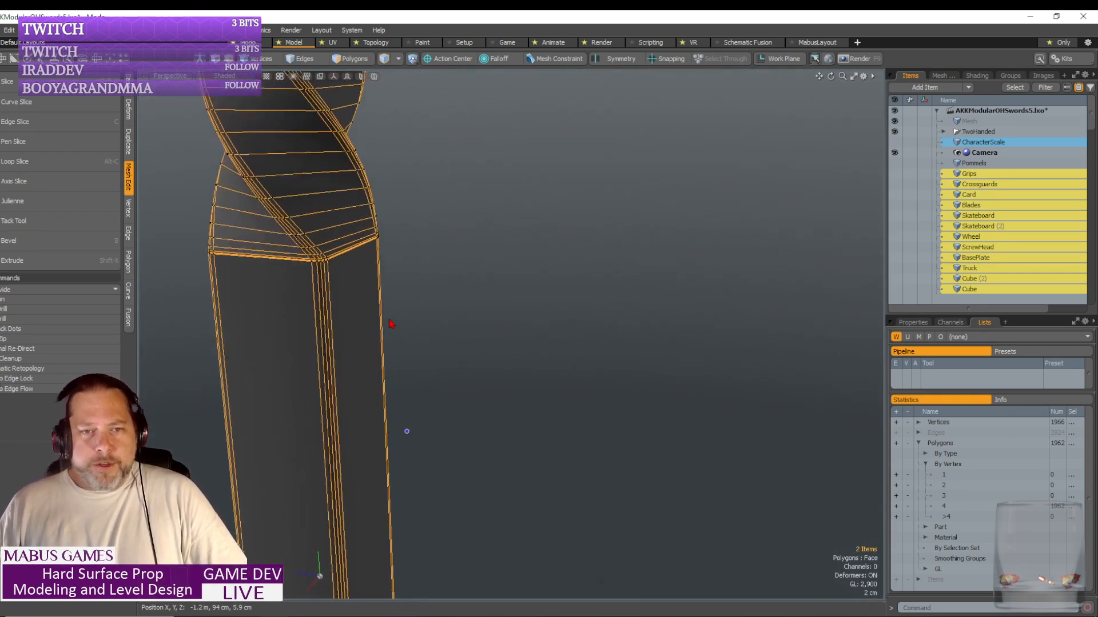
pyautogui.moveTo(389, 324)
pyautogui.keyDown('alt'); pyautogui.mouseDown()
pyautogui.moveTo(355, 252)
pyautogui.moveTo(375, 238)
pyautogui.moveTo(507, 336)
pyautogui.moveTo(487, 326)
pyautogui.moveTo(503, 288)
pyautogui.mouseUp(); pyautogui.keyUp('alt')
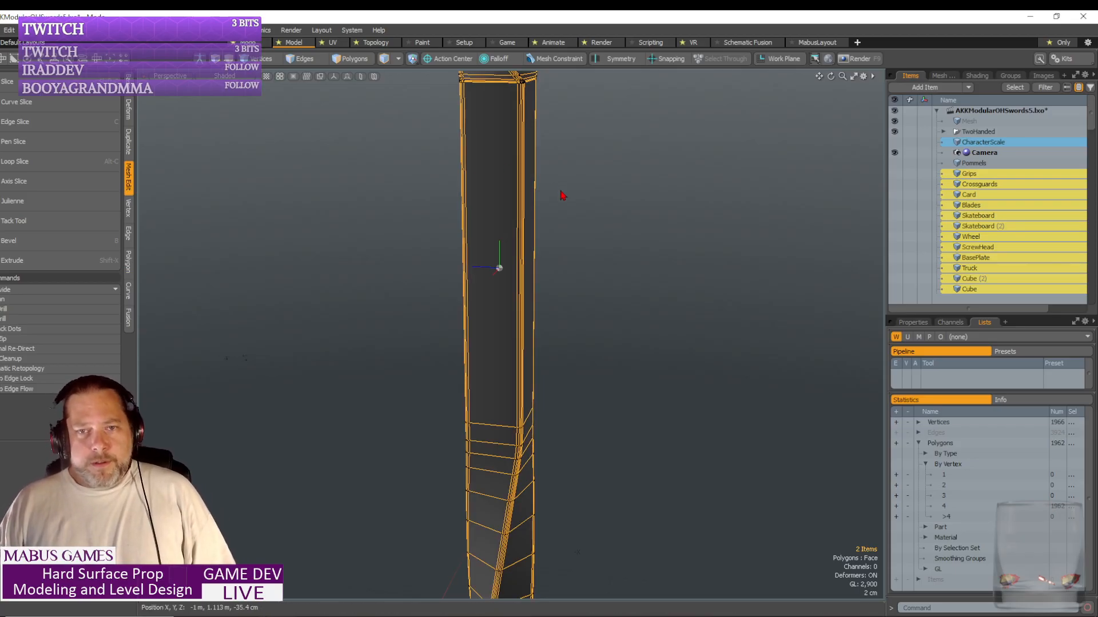
pyautogui.keyDown('alt'); pyautogui.moveTo(564, 295); pyautogui.dragTo(328, 205); pyautogui.keyUp('alt')
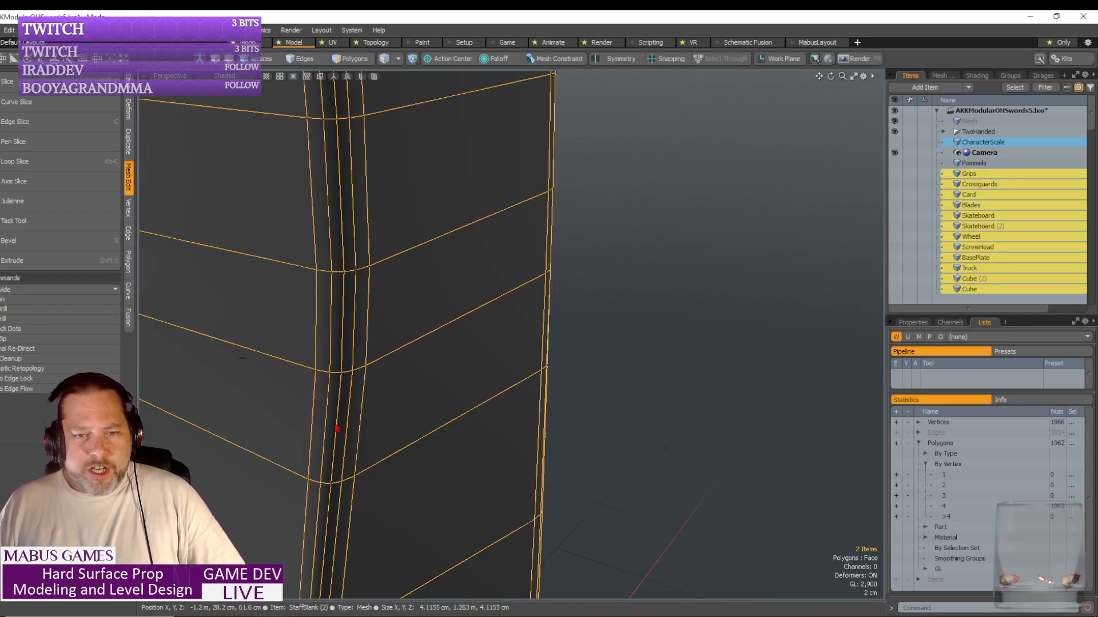
pyautogui.keyDown('alt'); pyautogui.moveTo(359, 413); pyautogui.dragTo(366, 137); pyautogui.keyUp('alt')
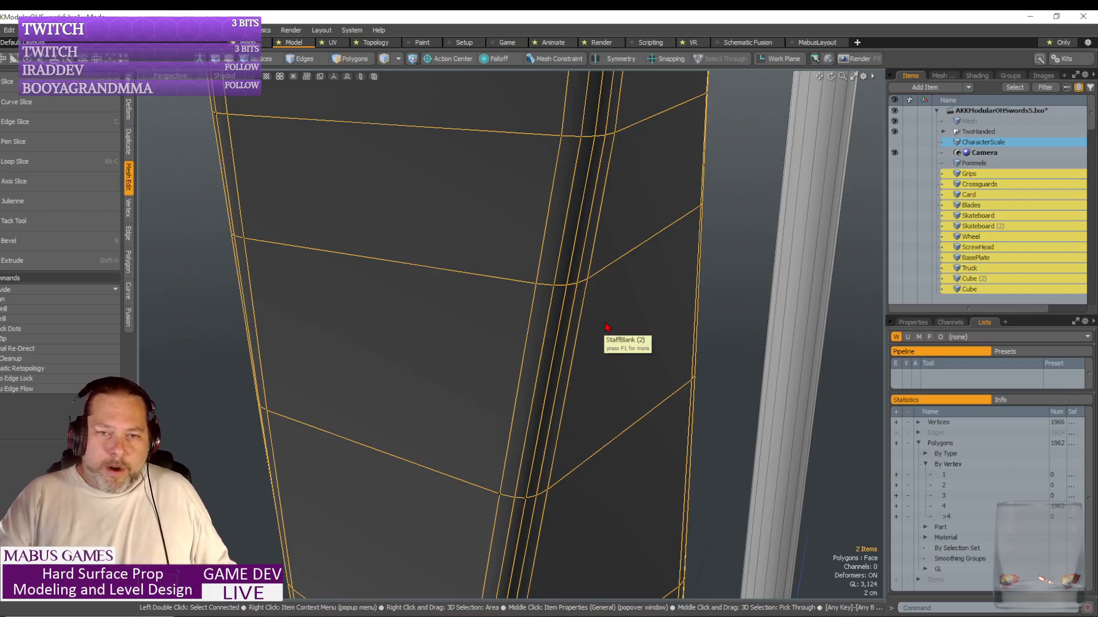
pyautogui.keyDown('alt'); pyautogui.moveTo(607, 327); pyautogui.dragTo(558, 323); pyautogui.keyUp('alt')
pyautogui.scroll(-8, 562, 328)
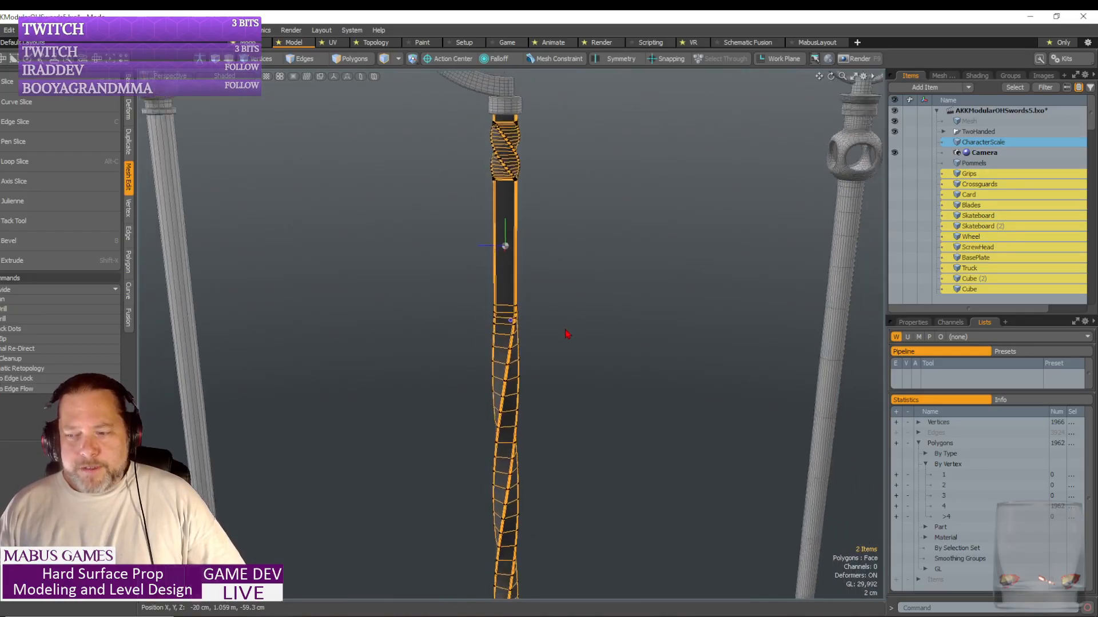
pyautogui.scroll(-4, 568, 337)
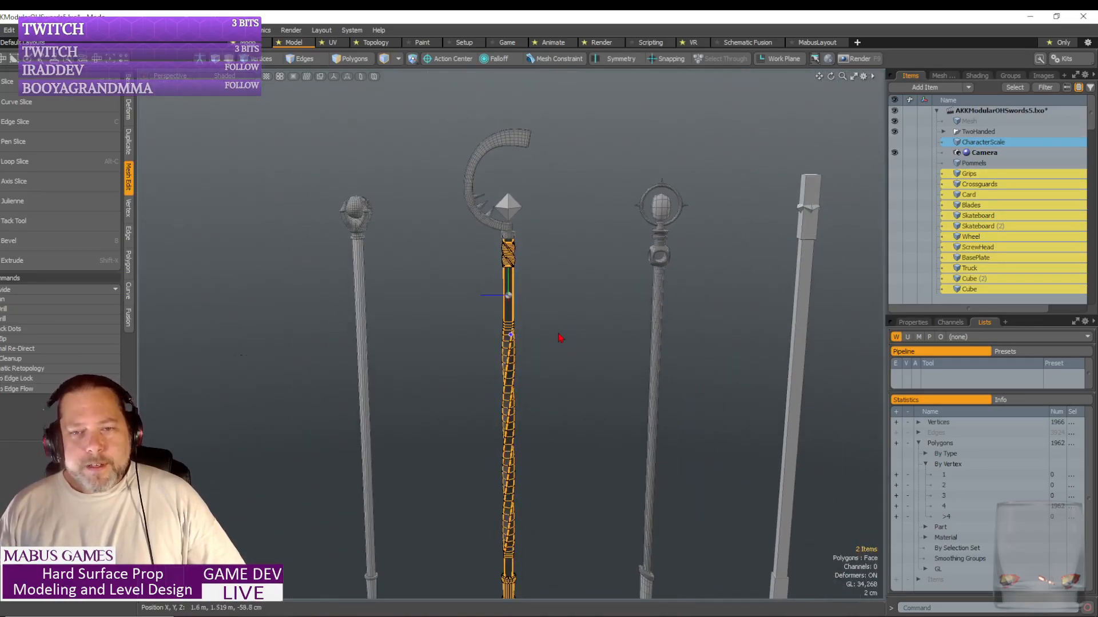
# - Select the crescent-shaped staff head mesh above the twisted shaft and bring its outer tip into close view
pyautogui.scroll(-5, 557, 335)
pyautogui.click(489, 220)
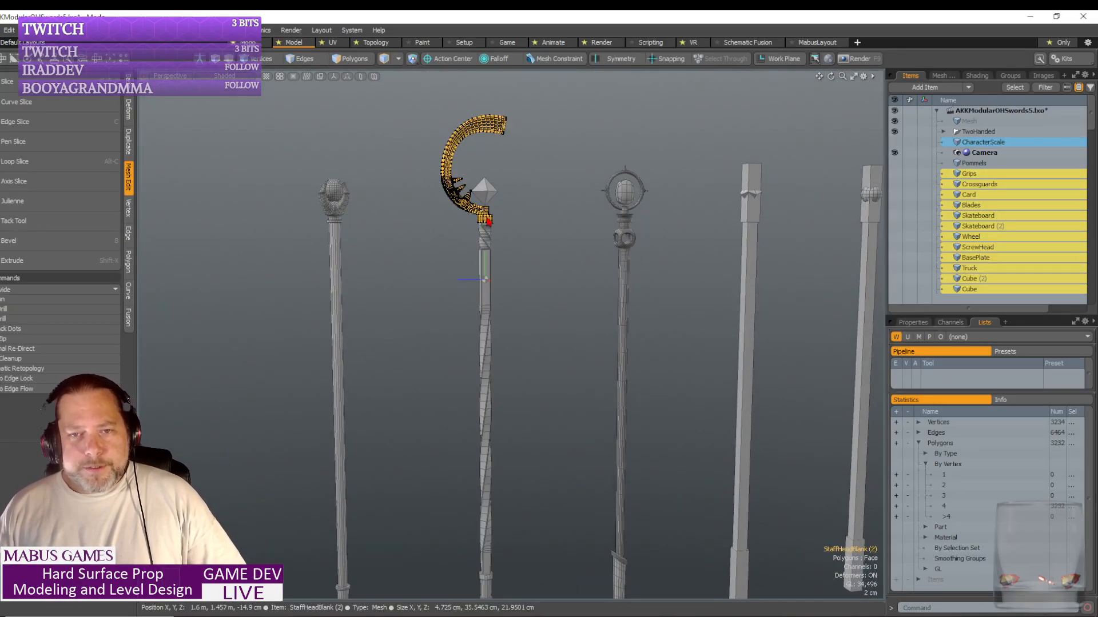
pyautogui.scroll(6, 571, 257)
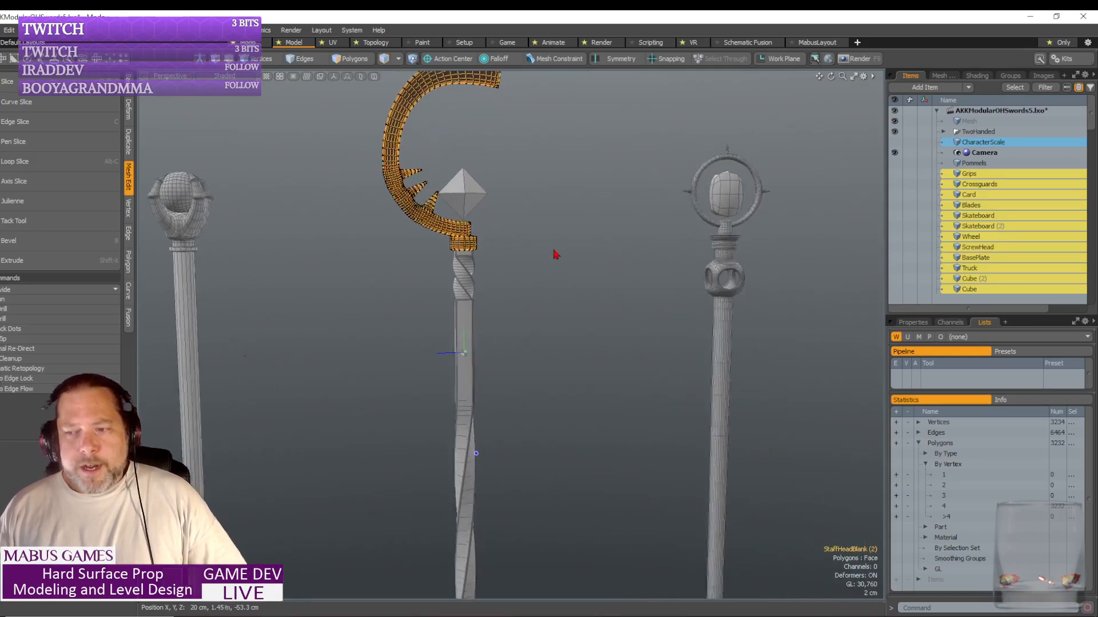
pyautogui.hotkey('shift', 'a')
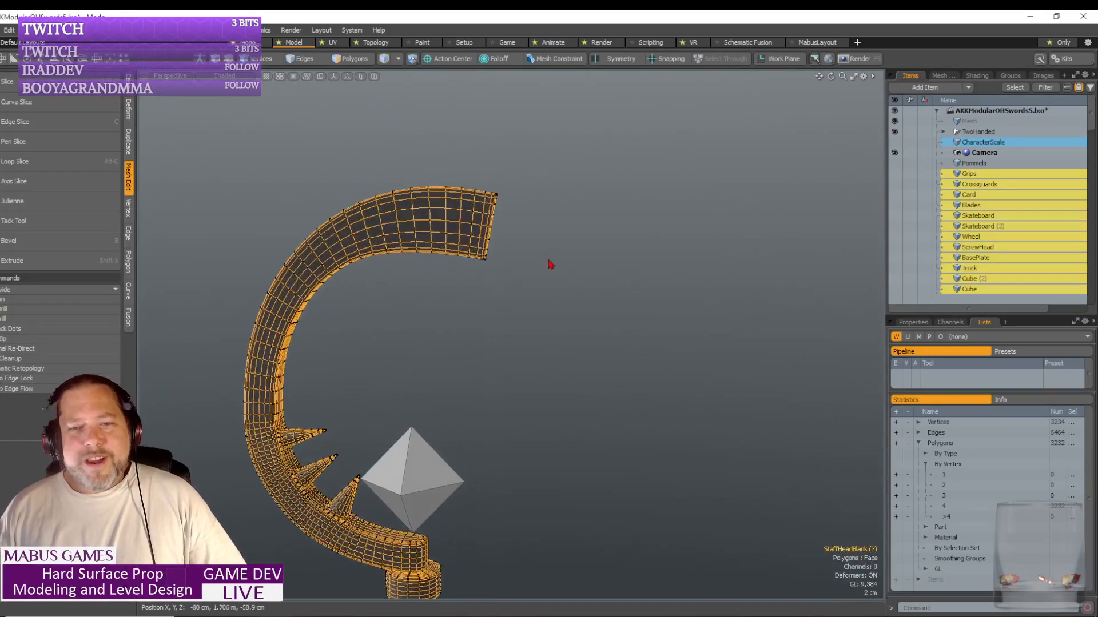
pyautogui.moveTo(548, 264); pyautogui.dragTo(582, 252, button='middle')
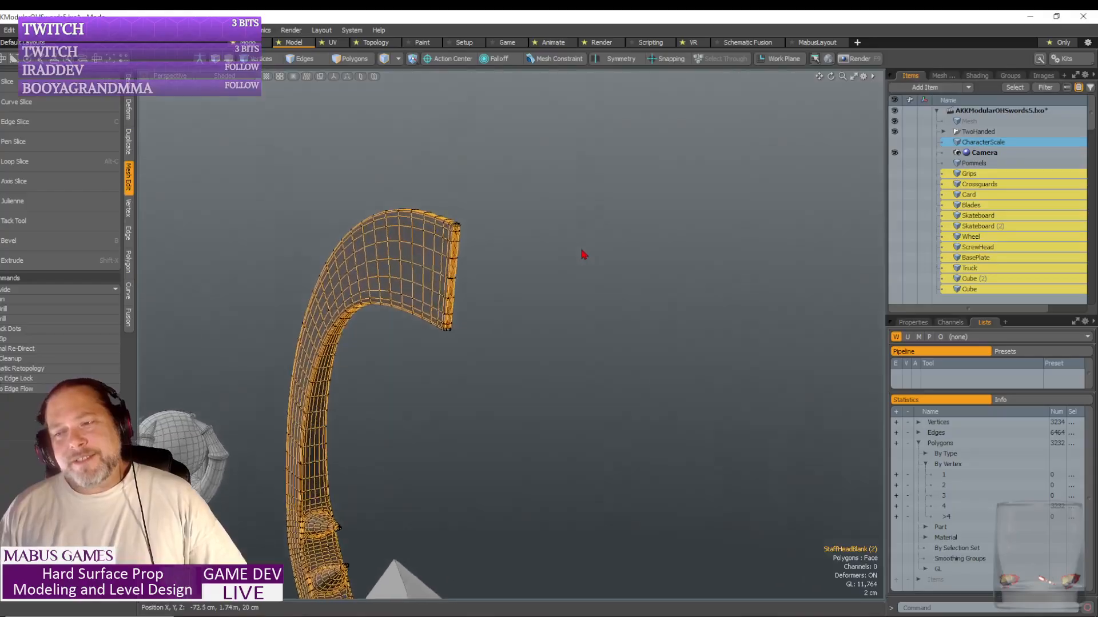
pyautogui.keyDown('alt'); pyautogui.moveTo(581, 250); pyautogui.dragTo(544, 225); pyautogui.keyUp('alt')
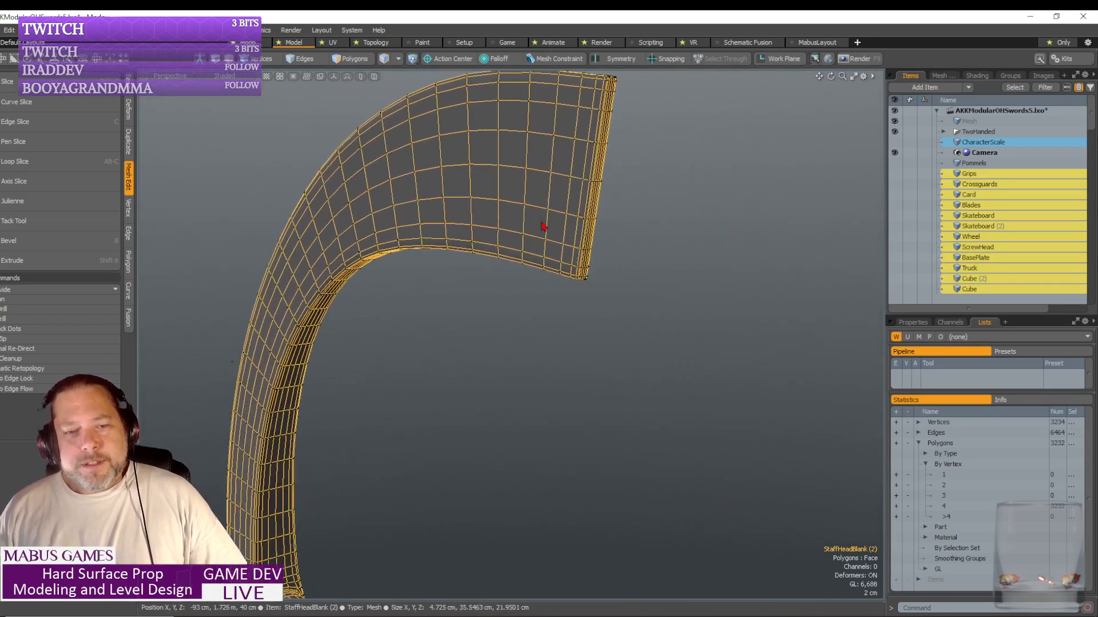
# - Select the parallel lengthwise edges across the crescent's flat side near its tip, extend them to full loops, and remove them
pyautogui.click(306, 58)
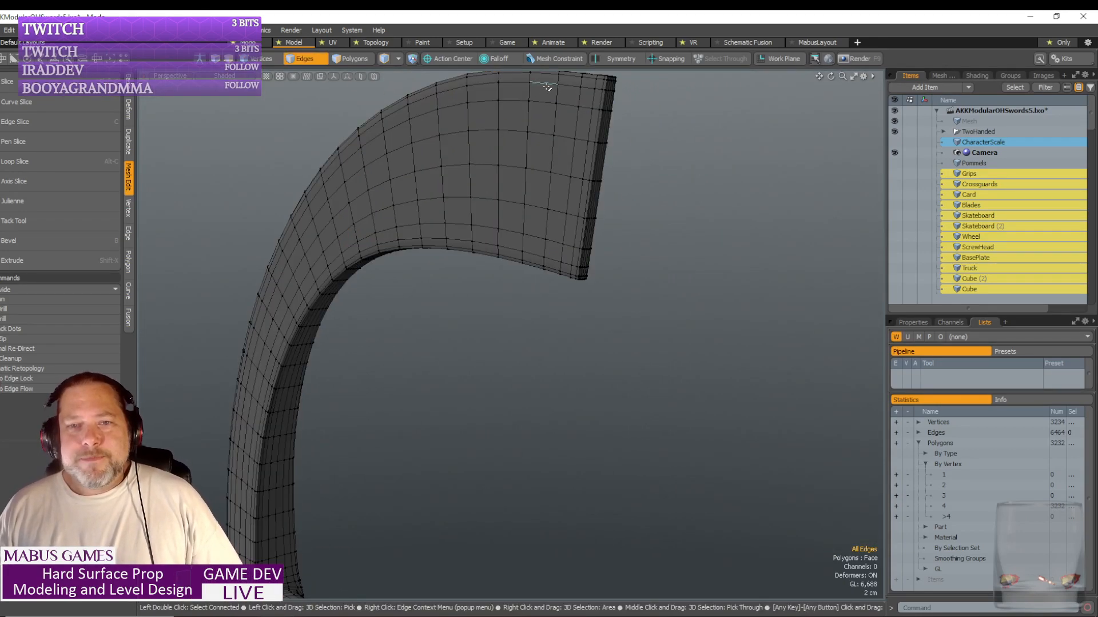
pyautogui.click(546, 87)
pyautogui.keyDown('shift'); pyautogui.click(544, 103); pyautogui.keyUp('shift')
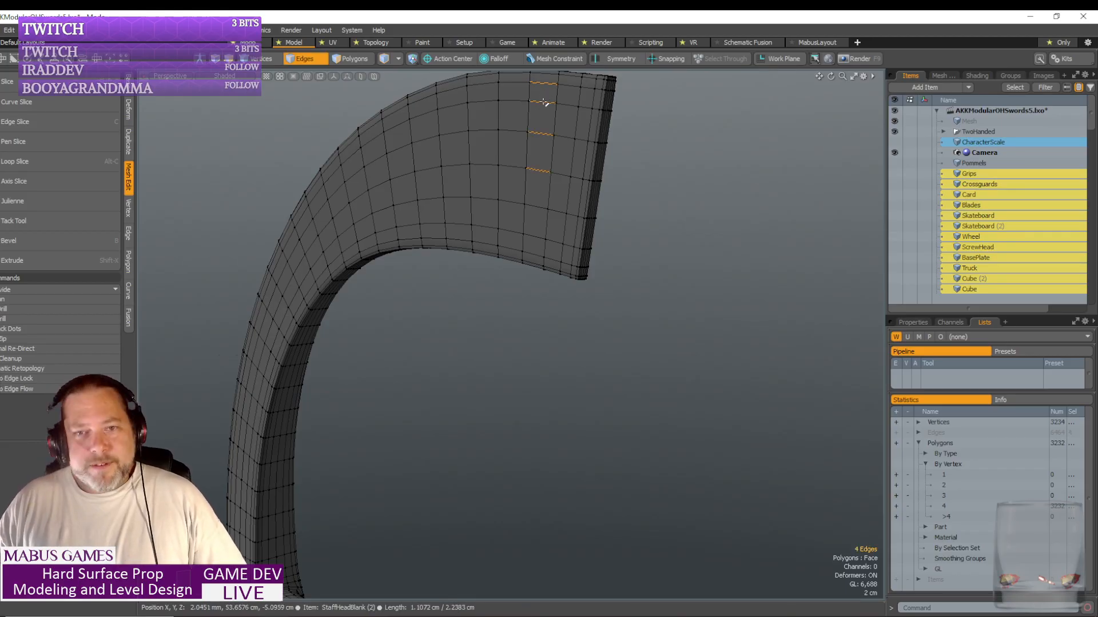
pyautogui.press('Up')
pyautogui.press('Up')
pyautogui.press('Up')
pyautogui.scroll(-5, 543, 102)
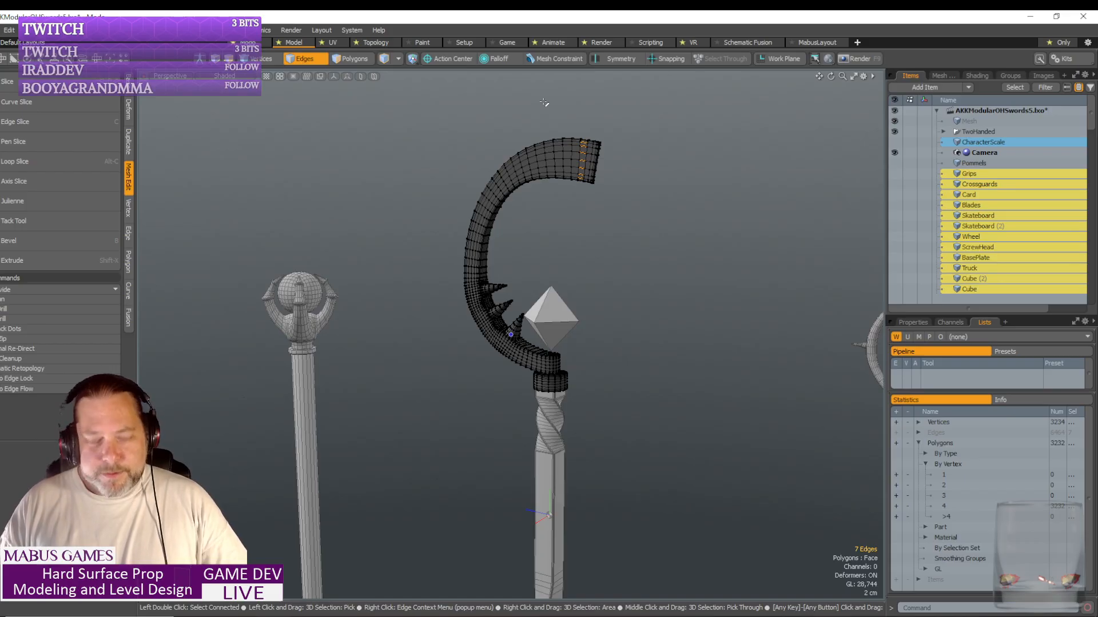
pyautogui.press(']')
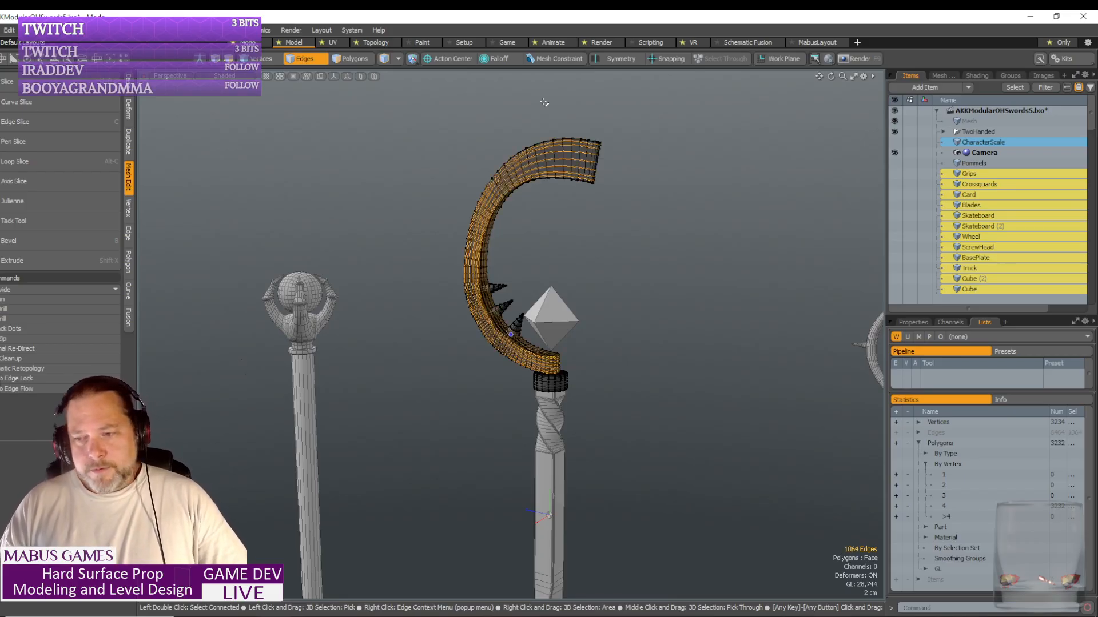
pyautogui.press('BackSpace')
# - Remove two edge loops from the top face of the round collar beneath the crescent
pyautogui.keyDown('alt'); pyautogui.moveTo(544, 102); pyautogui.dragTo(333, 237); pyautogui.keyUp('alt')
pyautogui.scroll(5, 479, 69)
pyautogui.scroll(5, 472, 108)
pyautogui.scroll(4, 172, 137)
pyautogui.scroll(1, 373, 289)
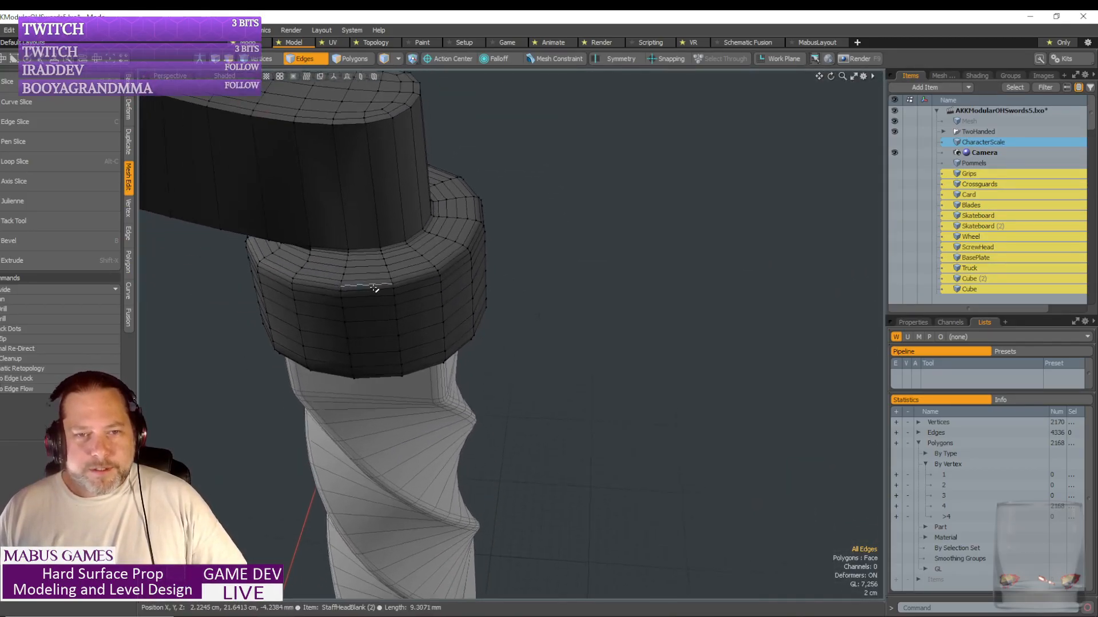
pyautogui.scroll(4, 373, 289)
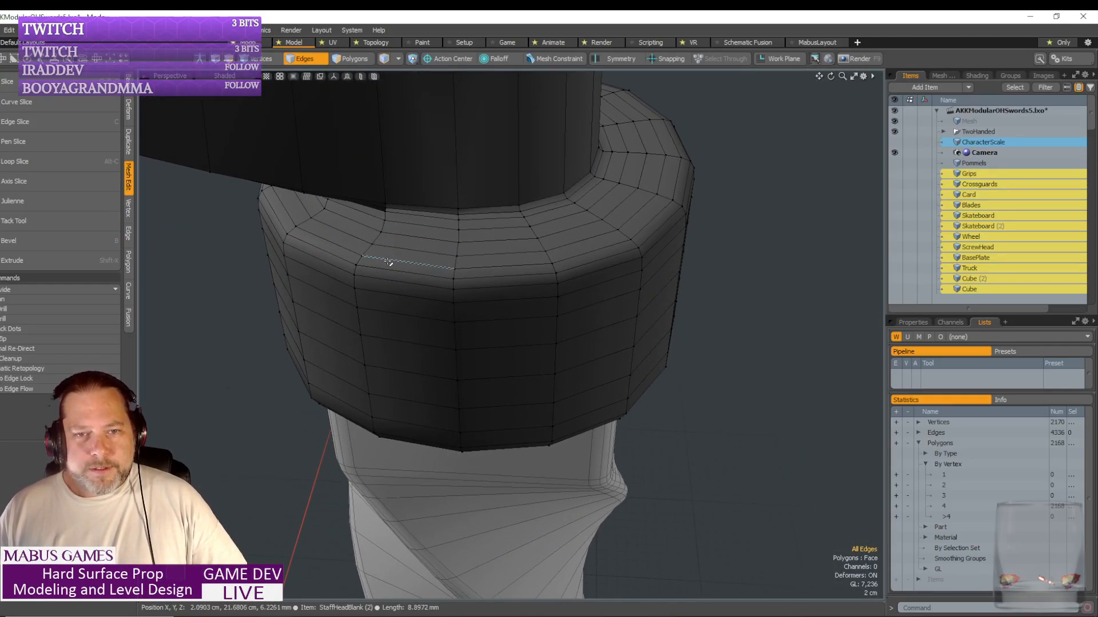
pyautogui.click(390, 261)
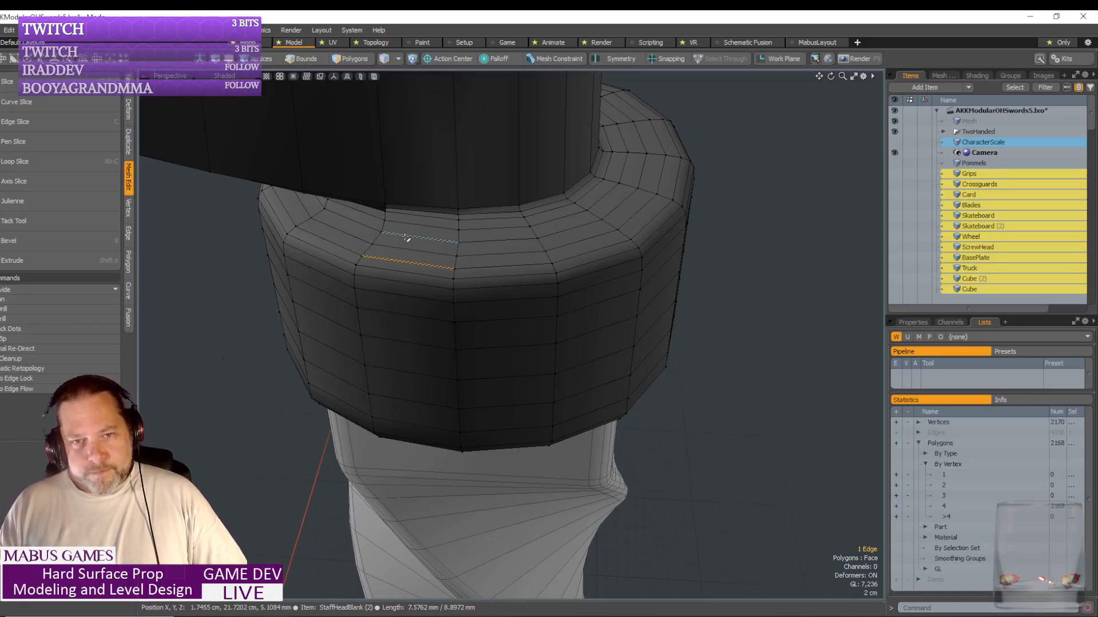
pyautogui.keyDown('alt'); pyautogui.moveTo(406, 233); pyautogui.dragTo(434, 255); pyautogui.keyUp('alt')
pyautogui.scroll(8, 434, 255)
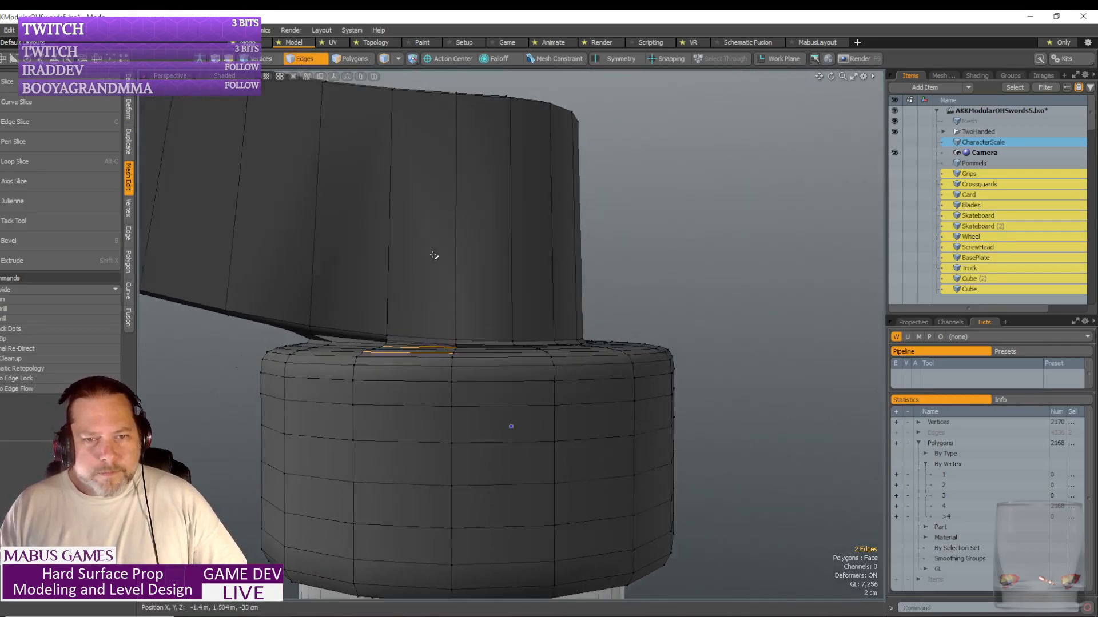
pyautogui.scroll(4, 429, 289)
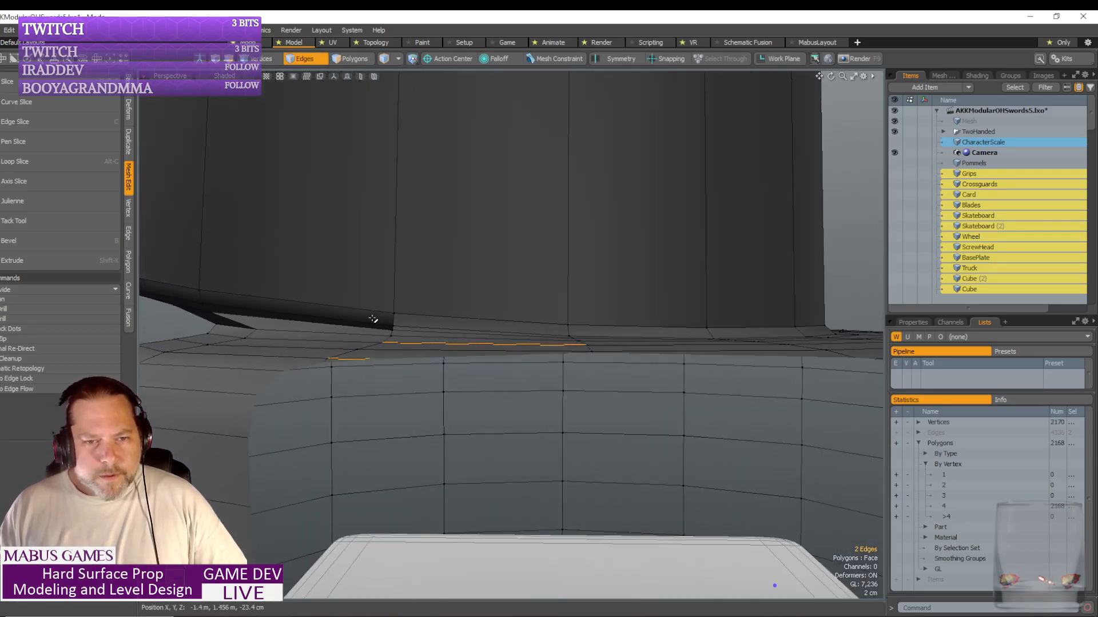
pyautogui.keyDown('alt'); pyautogui.moveTo(299, 316); pyautogui.dragTo(322, 339); pyautogui.keyUp('alt')
pyautogui.scroll(-2, 319, 347)
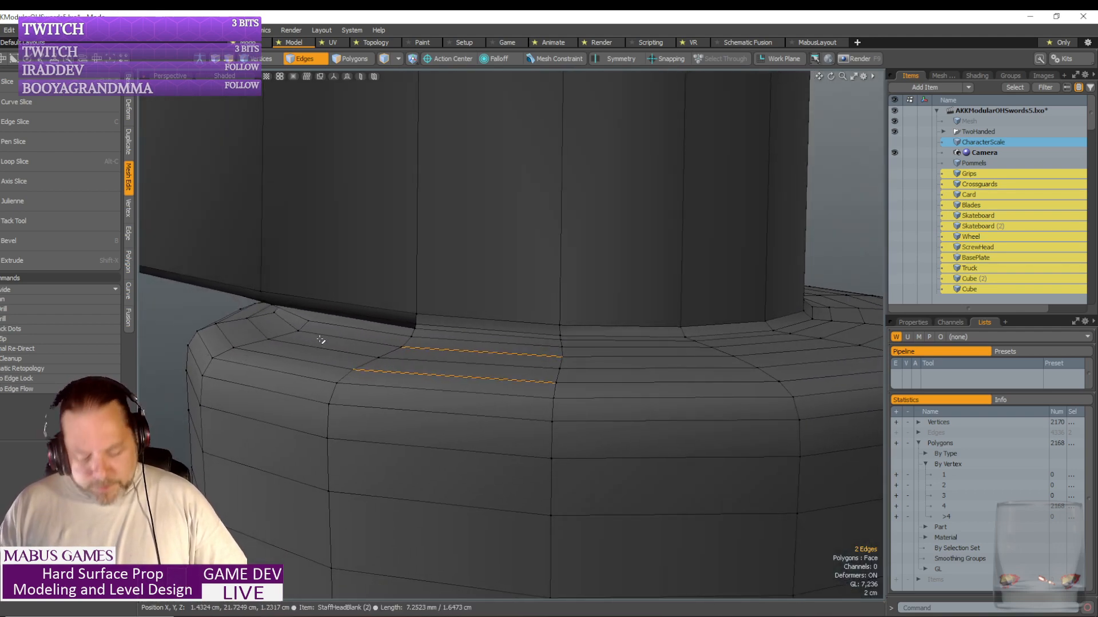
pyautogui.press('l')
pyautogui.press('Delete')
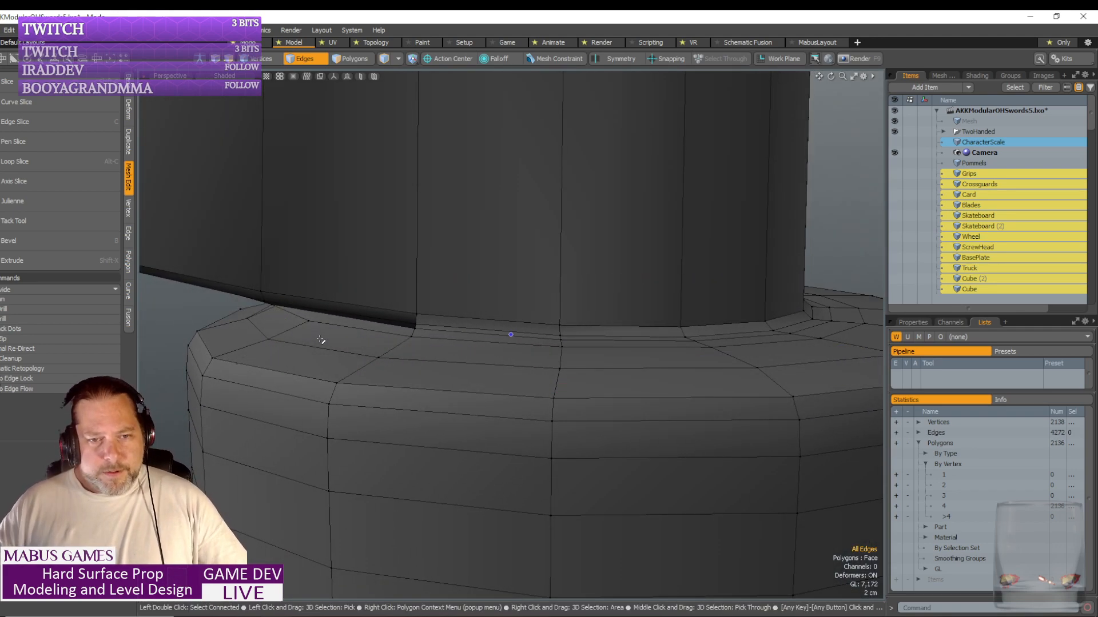
# - Select six stacked horizontal edges on the collar's outer wall, extend them to full loops, and remove them
pyautogui.keyDown('alt'); pyautogui.moveTo(321, 339); pyautogui.dragTo(441, 180); pyautogui.keyUp('alt')
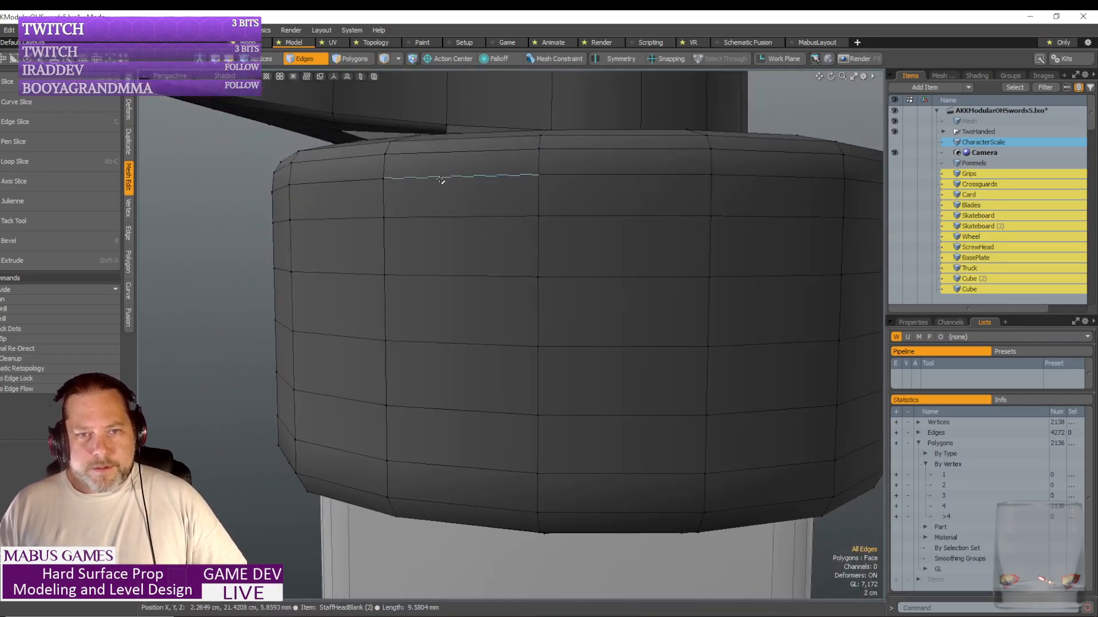
pyautogui.click(441, 180)
pyautogui.keyDown('shift'); pyautogui.click(441, 219); pyautogui.keyUp('shift')
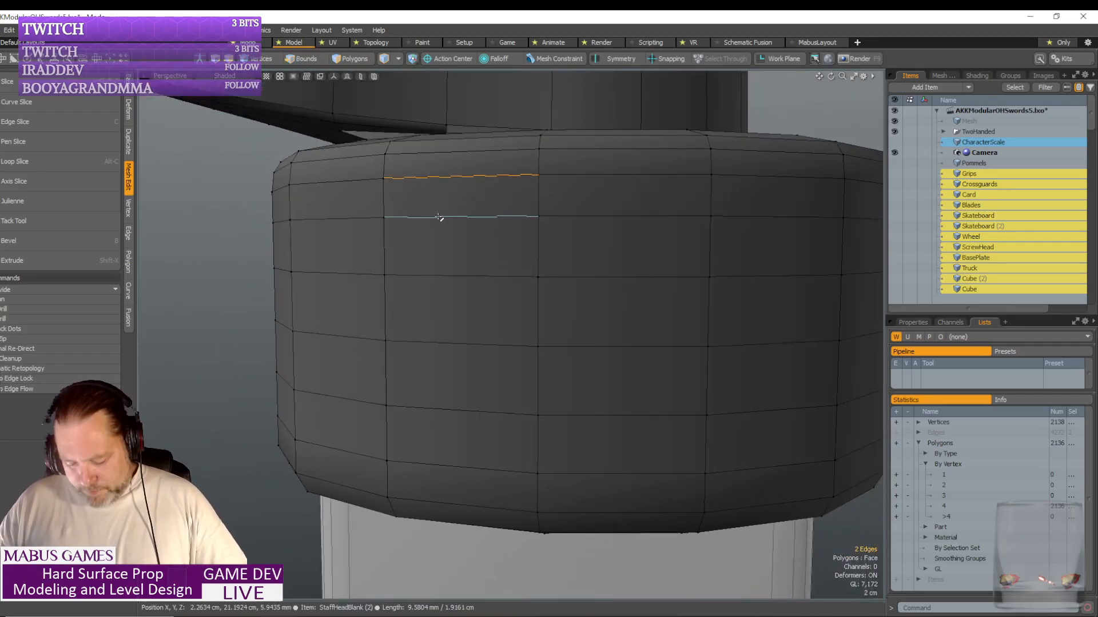
pyautogui.press('Up')
pyautogui.press('Up')
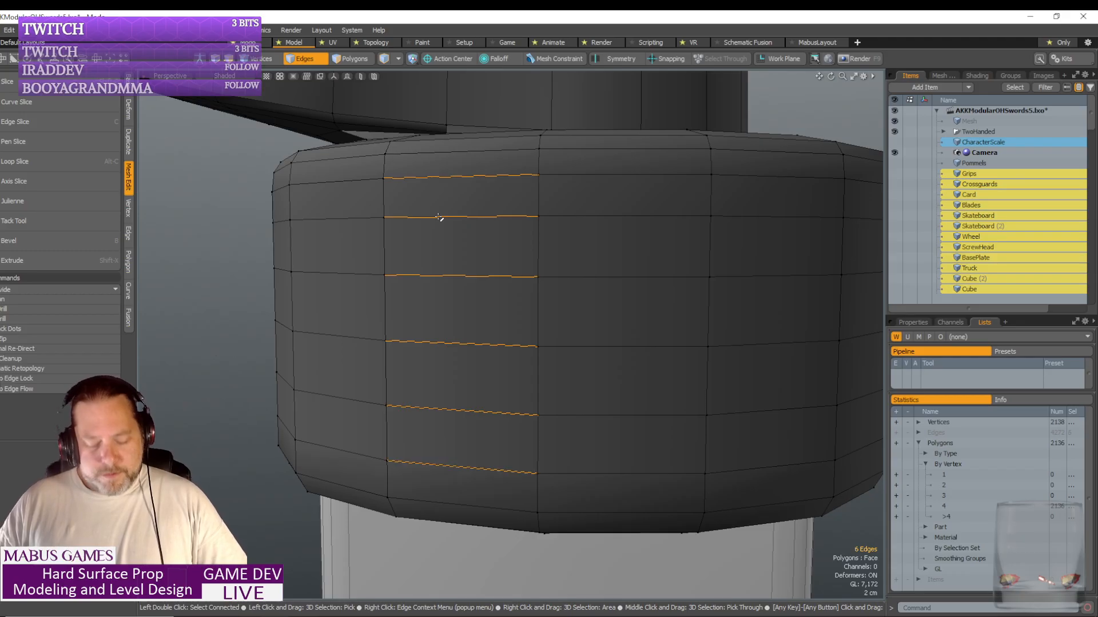
pyautogui.press('l')
pyautogui.press('BackSpace')
# - Remove the edge loop on the collar's underside around the twisted shaft
pyautogui.keyDown('alt'); pyautogui.moveTo(439, 218); pyautogui.dragTo(439, 234); pyautogui.keyUp('alt')
pyautogui.doubleClick(568, 405)
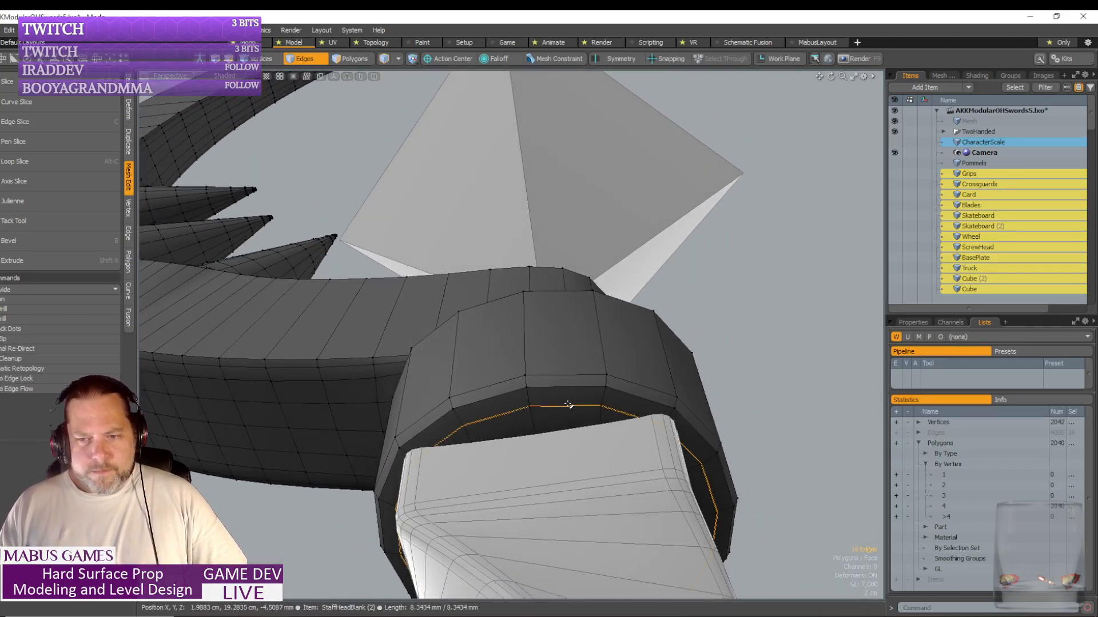
pyautogui.press('BackSpace')
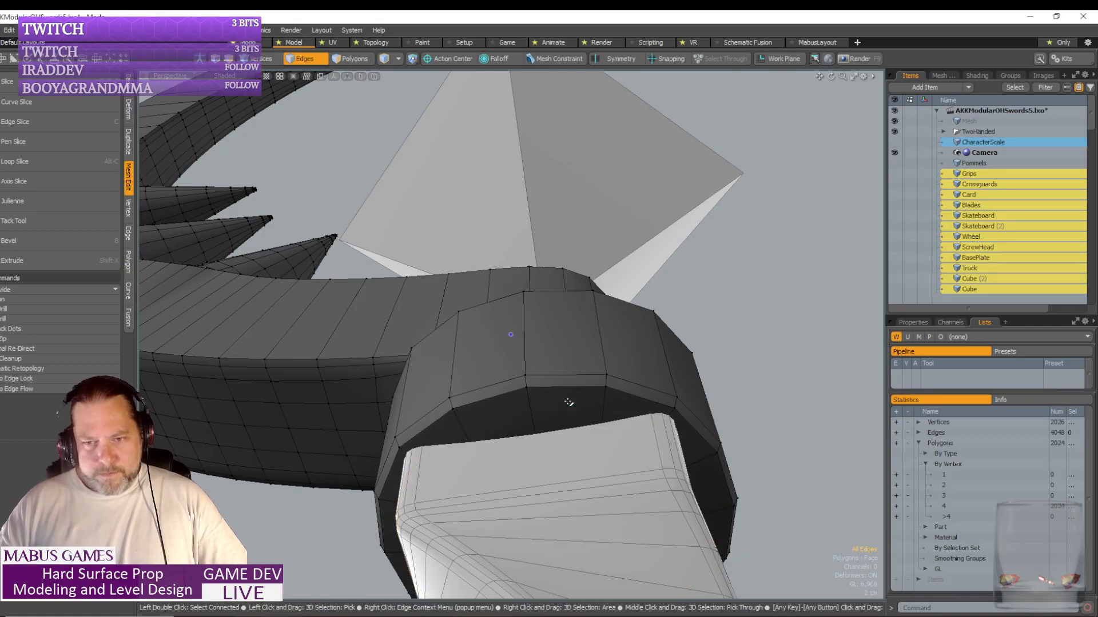
# - Select about every other crosswise edge along the crescent between and beyond the spikes up to its tip, and remove their edge loops
pyautogui.keyDown('alt'); pyautogui.moveTo(568, 402); pyautogui.dragTo(613, 429); pyautogui.keyUp('alt')
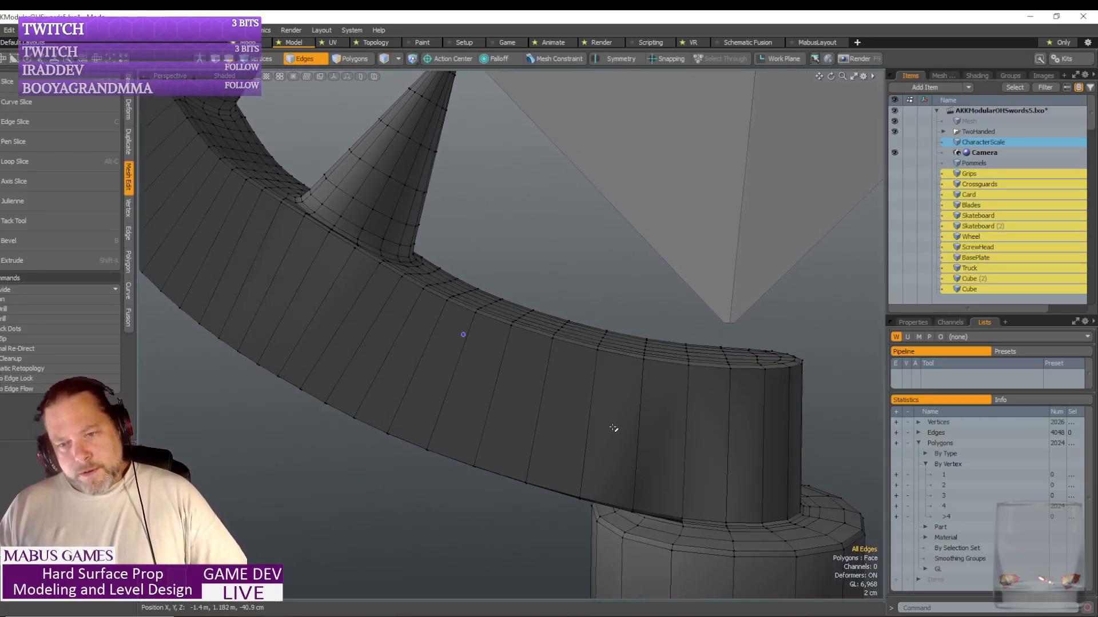
pyautogui.click(594, 423)
pyautogui.keyDown('shift'); pyautogui.click(498, 375); pyautogui.keyUp('shift')
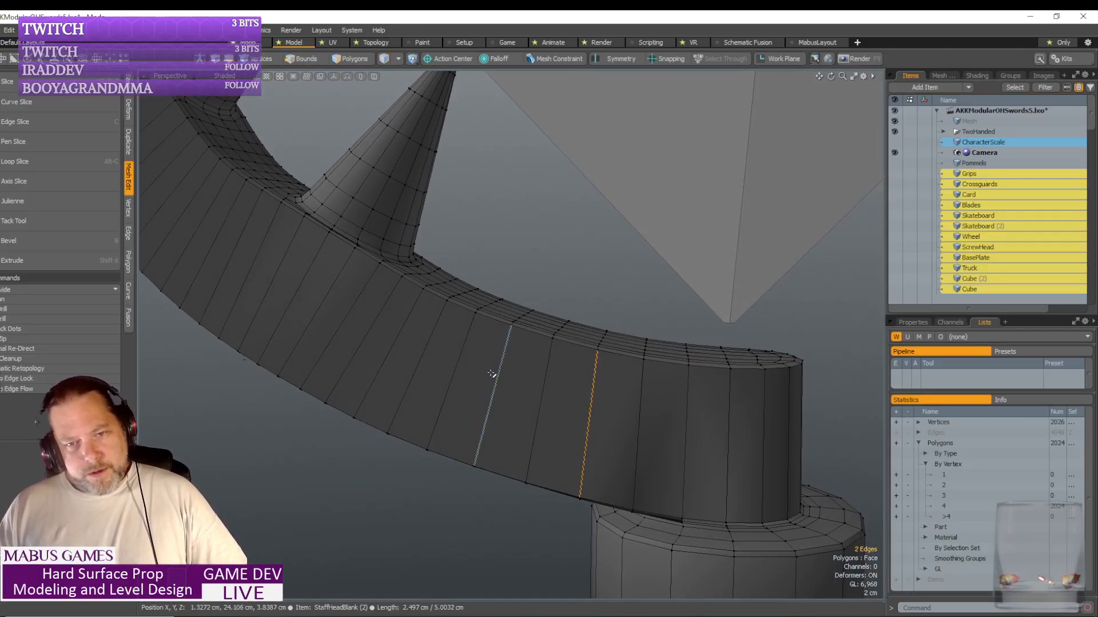
pyautogui.keyDown('alt'); pyautogui.moveTo(426, 343); pyautogui.dragTo(570, 394); pyautogui.keyUp('alt')
pyautogui.keyDown('shift'); pyautogui.click(542, 381); pyautogui.keyUp('shift')
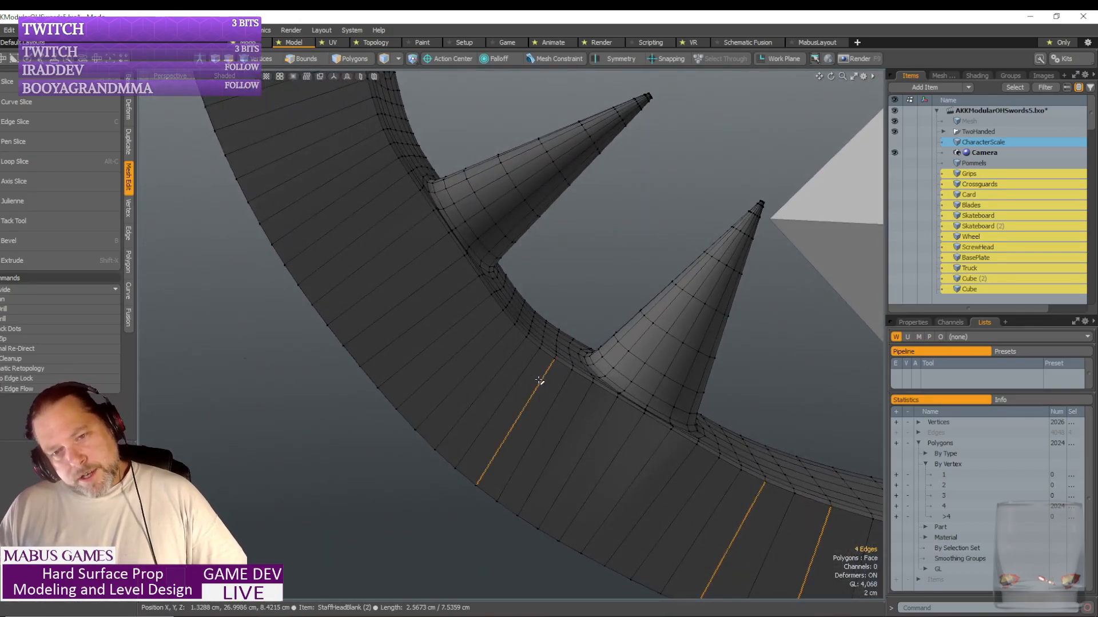
pyautogui.keyDown('shift'); pyautogui.click(507, 362); pyautogui.keyUp('shift')
pyautogui.keyDown('shift'); pyautogui.click(478, 334); pyautogui.keyUp('shift')
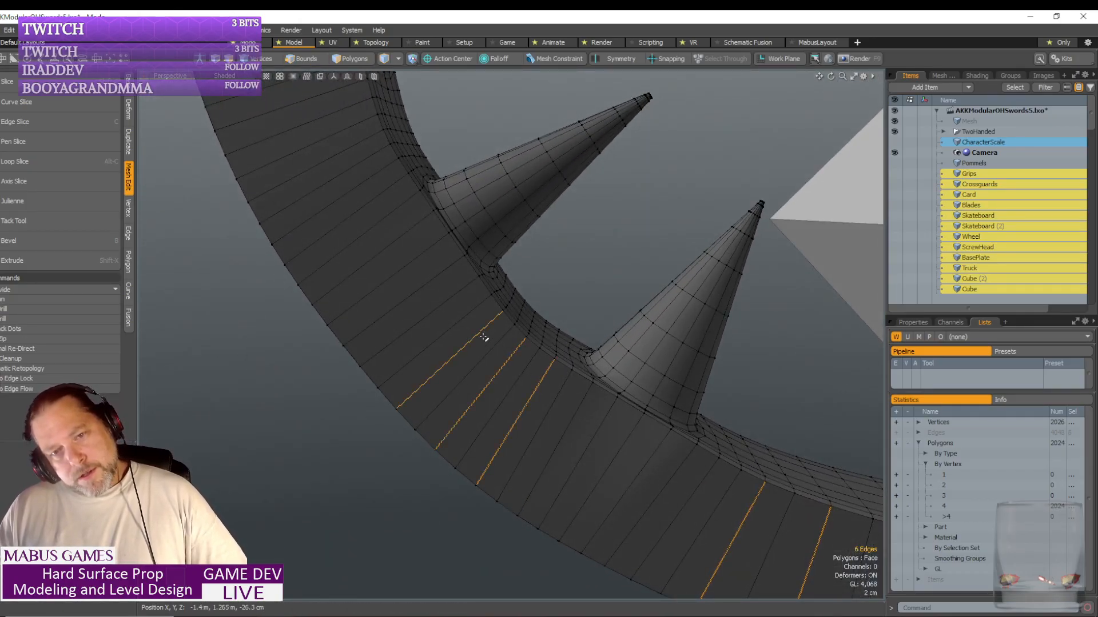
pyautogui.keyDown('alt'); pyautogui.moveTo(482, 336); pyautogui.dragTo(594, 388); pyautogui.keyUp('alt')
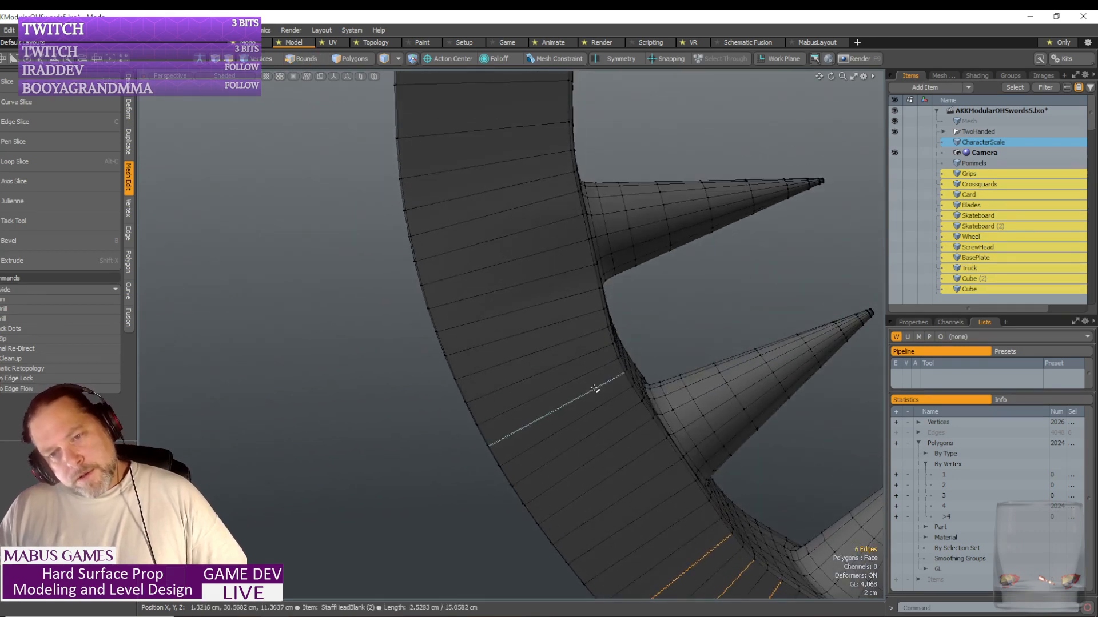
pyautogui.keyDown('shift'); pyautogui.click(578, 363); pyautogui.keyUp('shift')
pyautogui.keyDown('shift'); pyautogui.click(559, 325); pyautogui.keyUp('shift')
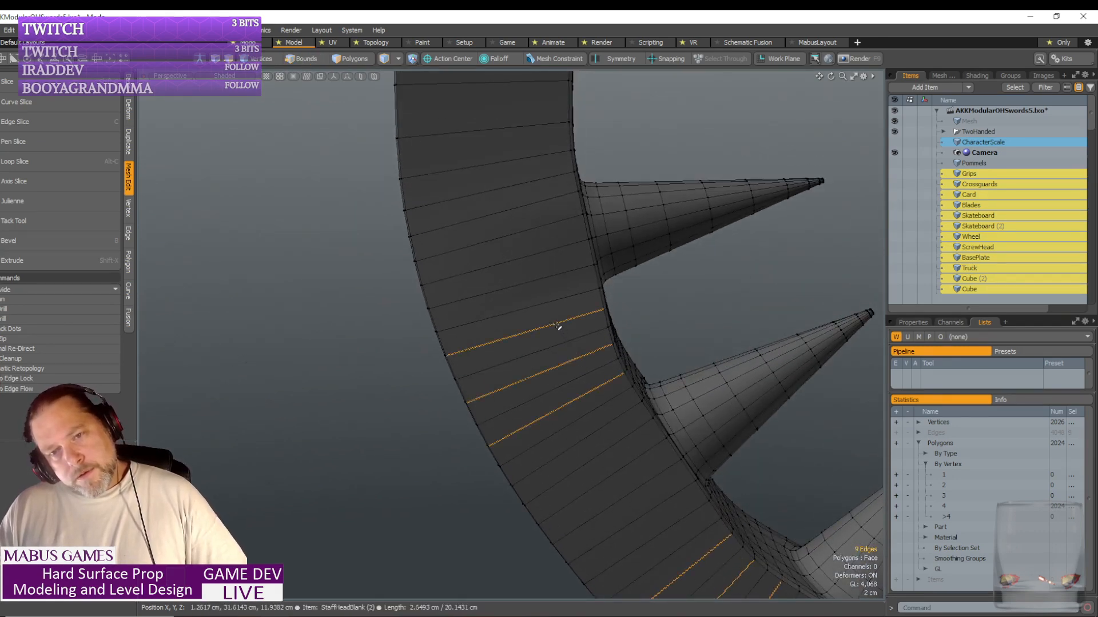
pyautogui.keyDown('alt'); pyautogui.moveTo(558, 325); pyautogui.dragTo(470, 370); pyautogui.keyUp('alt')
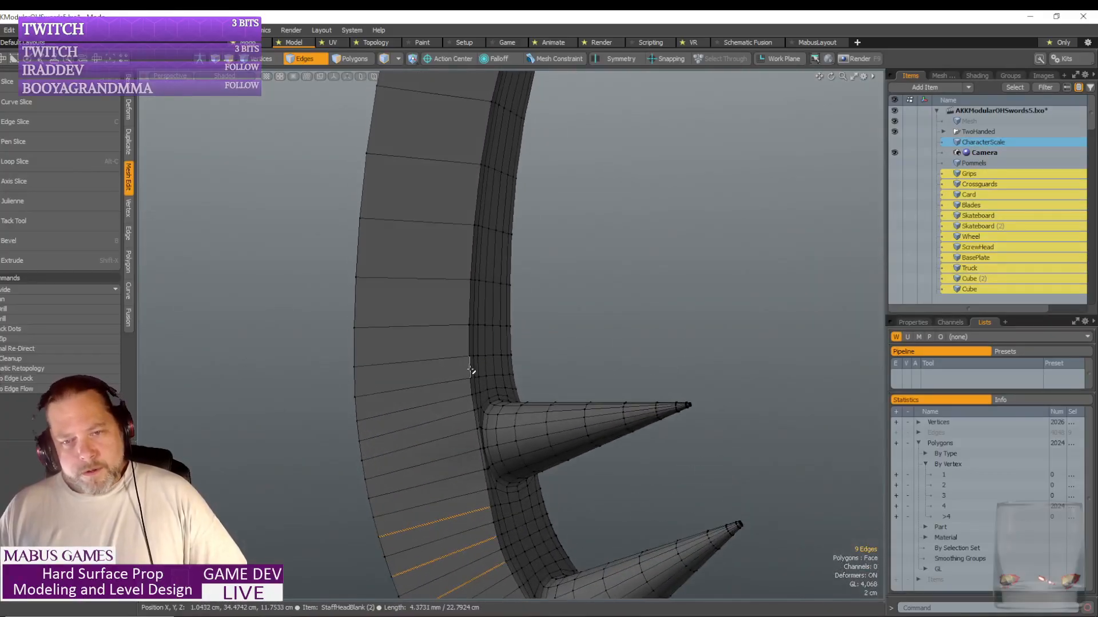
pyautogui.keyDown('shift'); pyautogui.click(430, 384); pyautogui.keyUp('shift')
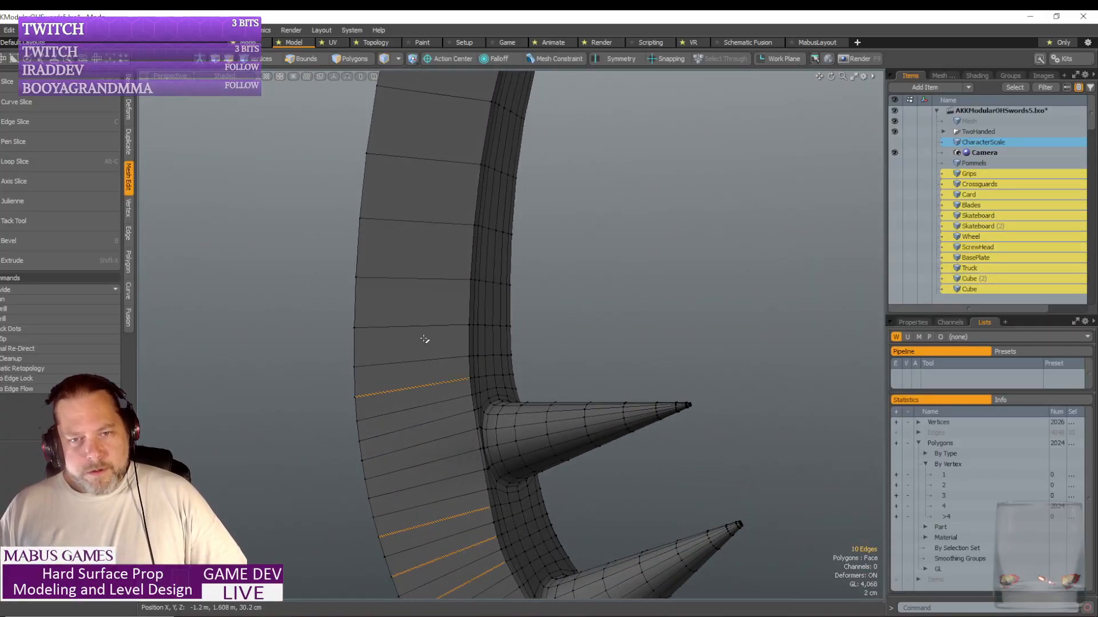
pyautogui.keyDown('shift'); pyautogui.click(425, 329); pyautogui.keyUp('shift')
pyautogui.scroll(-6, 615, 343)
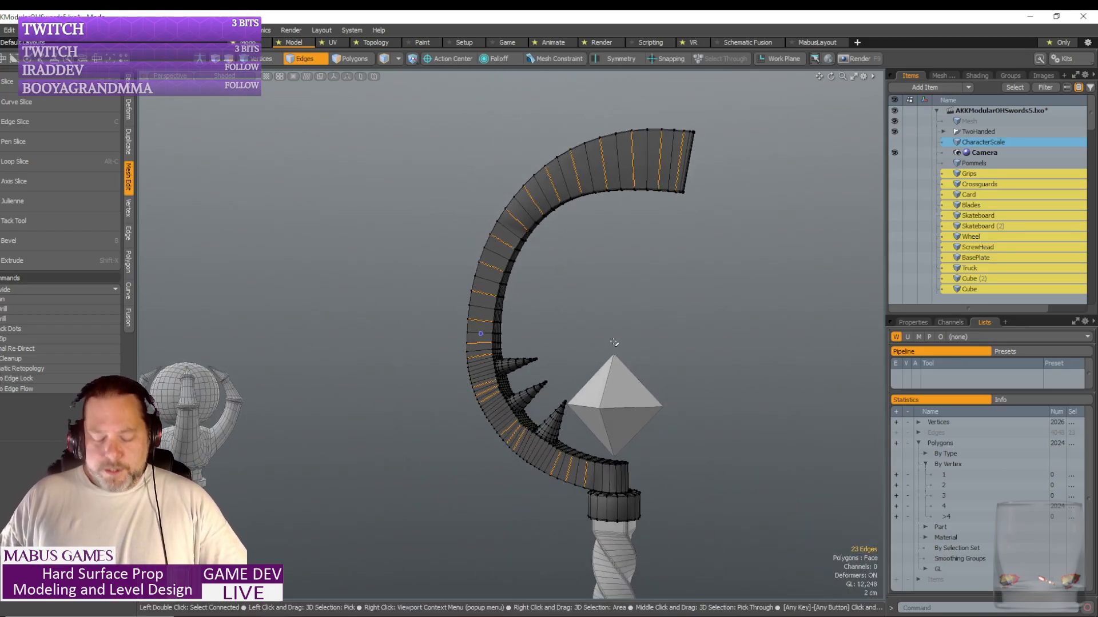
pyautogui.press('Delete')
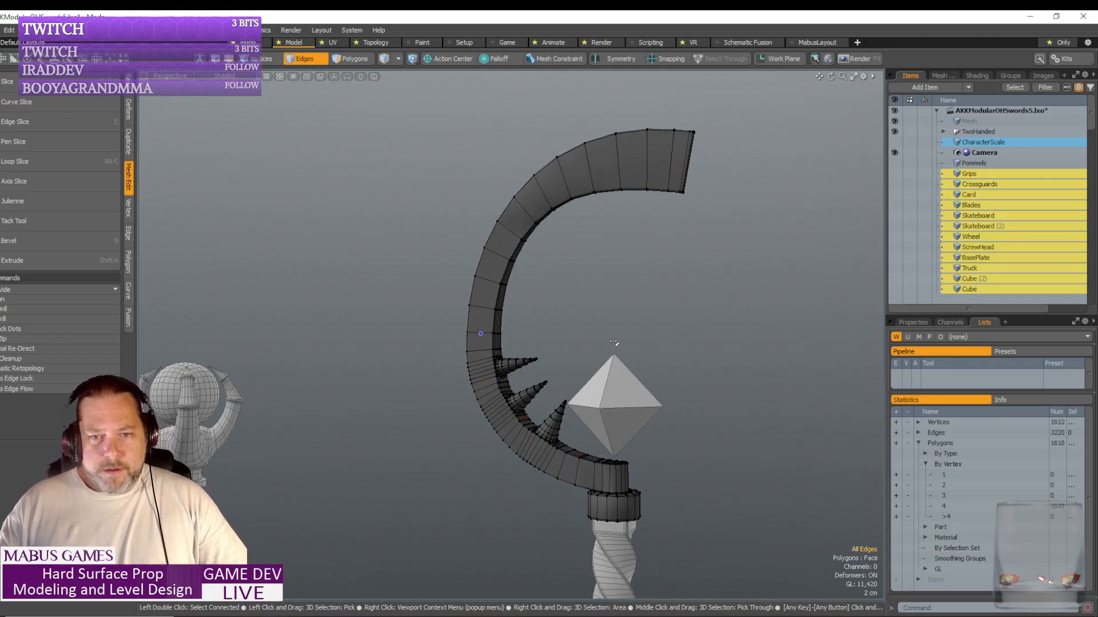
# - Select the stacked crosswise edges up the side of the lowest spike, from its base to near the tip
pyautogui.keyDown('alt'); pyautogui.moveTo(614, 342); pyautogui.dragTo(542, 369); pyautogui.keyUp('alt')
pyautogui.scroll(8, 661, 380)
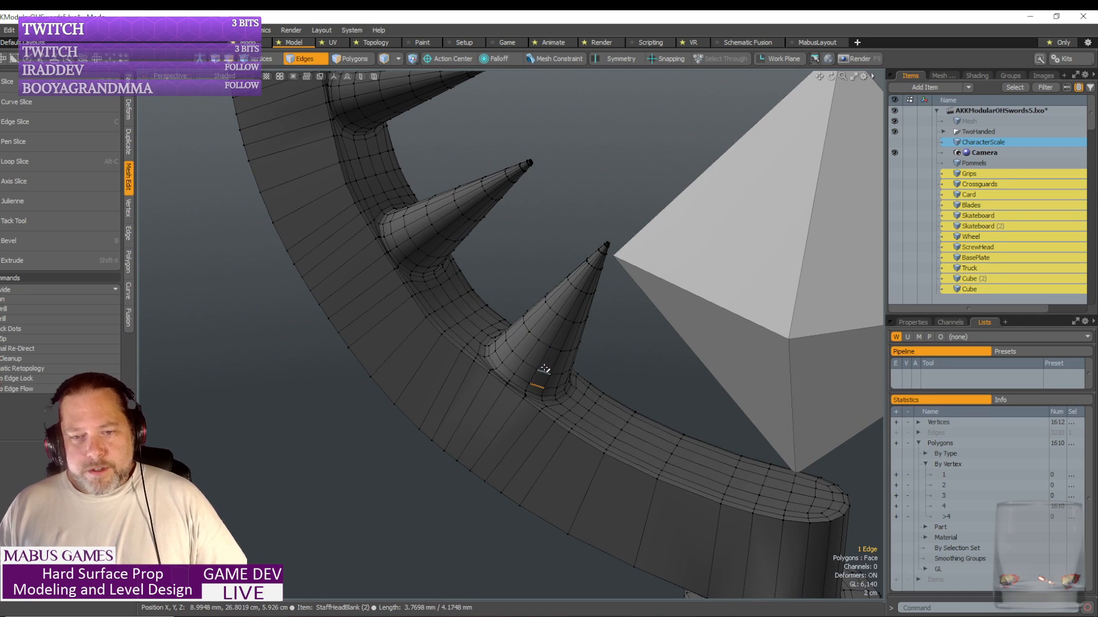
pyautogui.keyDown('shift'); pyautogui.click(543, 373); pyautogui.keyUp('shift')
pyautogui.keyDown('shift'); pyautogui.click(555, 349); pyautogui.keyUp('shift')
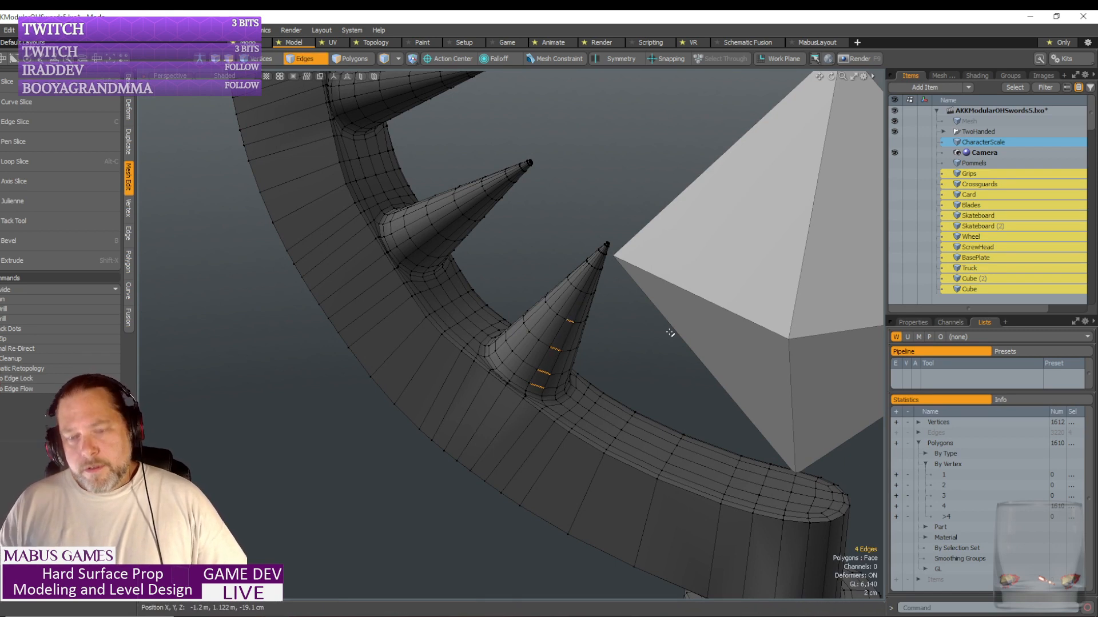
pyautogui.press('Up')
pyautogui.press('Up')
pyautogui.keyDown('alt'); pyautogui.moveTo(670, 333); pyautogui.dragTo(574, 321); pyautogui.keyUp('alt')
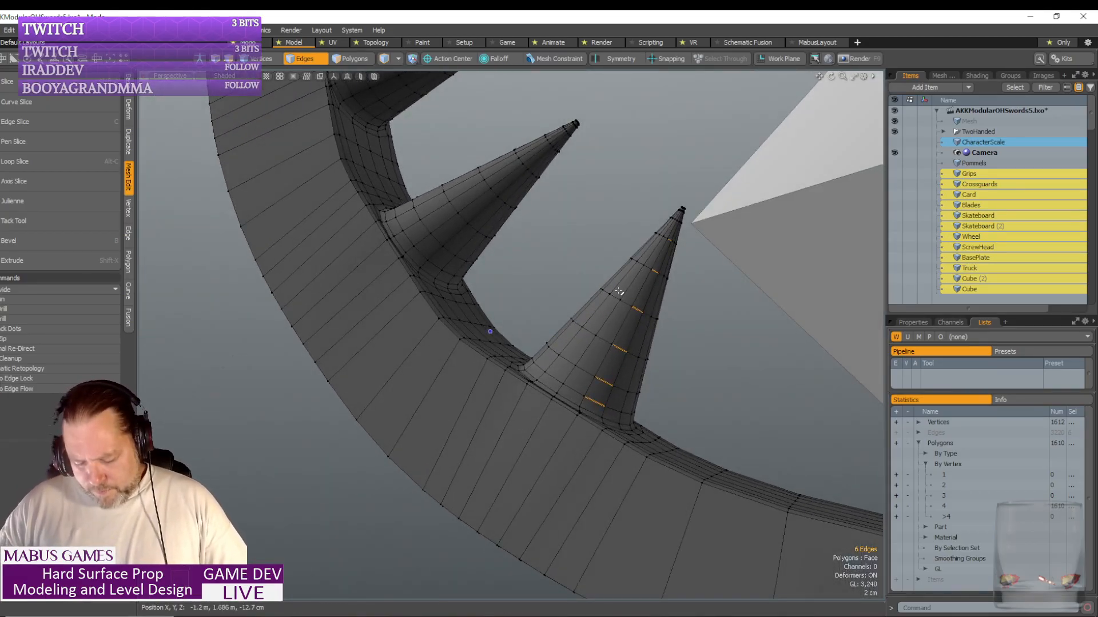
# - Add the stacked crosswise edges of the middle and upper spikes, extend the selection on all three spikes to full loops, and remove them
pyautogui.scroll(5, 464, 280)
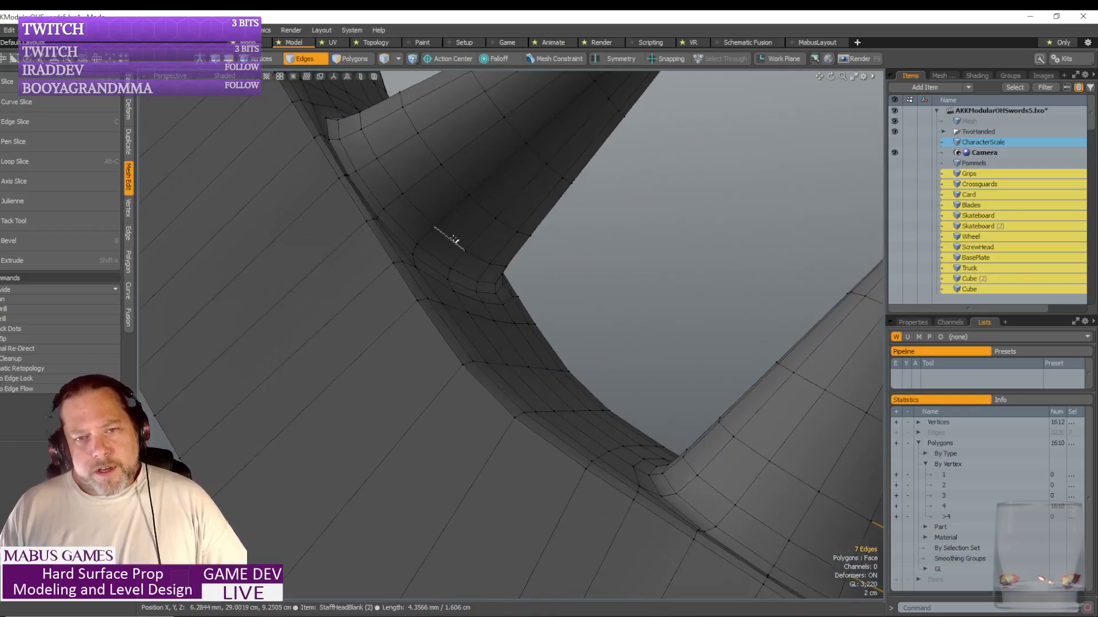
pyautogui.keyDown('shift'); pyautogui.click(426, 217); pyautogui.keyUp('shift')
pyautogui.keyDown('shift'); pyautogui.click(456, 183); pyautogui.keyUp('shift')
pyautogui.scroll(-6, 456, 184)
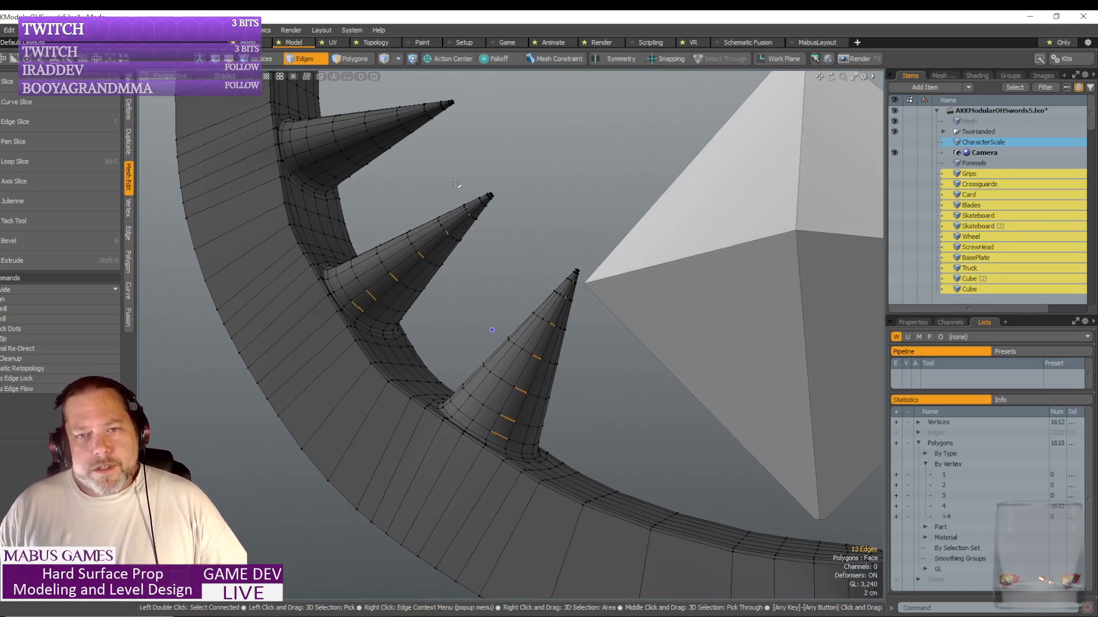
pyautogui.keyDown('alt'); pyautogui.keyDown('shift'); pyautogui.moveTo(456, 184); pyautogui.dragTo(540, 266); pyautogui.keyUp('shift'); pyautogui.keyUp('alt')
pyautogui.scroll(4, 380, 223)
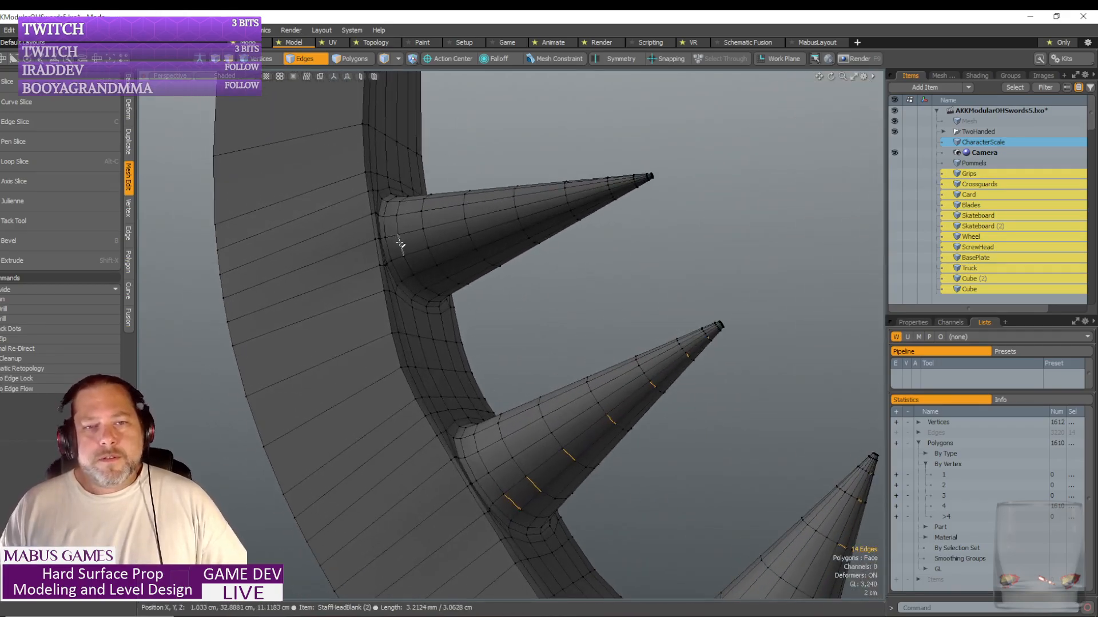
pyautogui.keyDown('shift'); pyautogui.click(402, 245); pyautogui.keyUp('shift')
pyautogui.keyDown('shift'); pyautogui.click(426, 235); pyautogui.keyUp('shift')
pyautogui.press('Up')
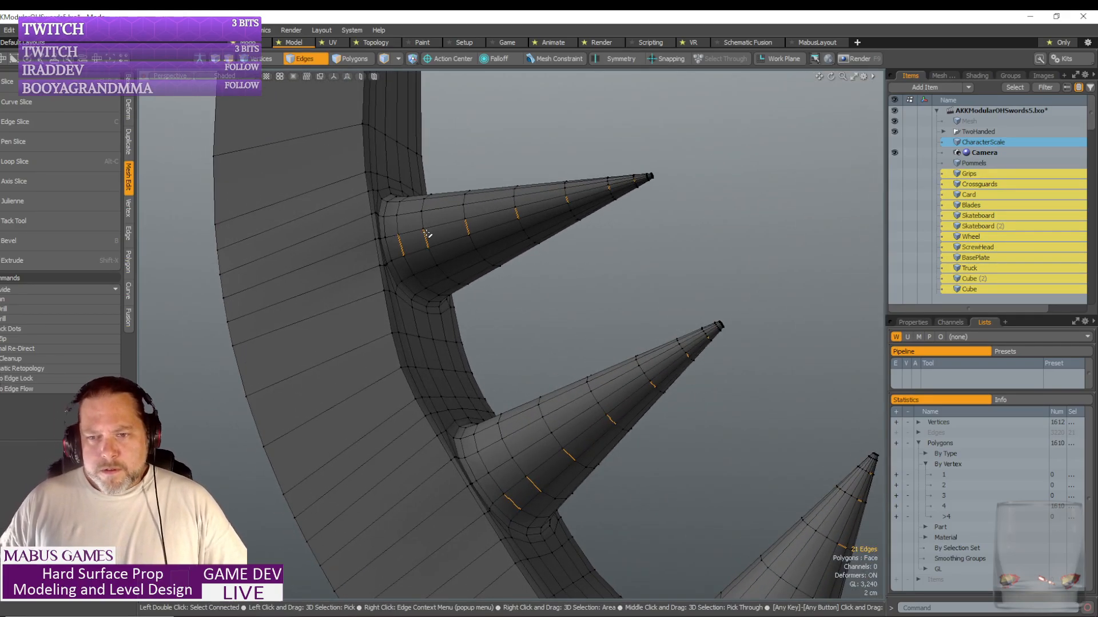
pyautogui.press('l')
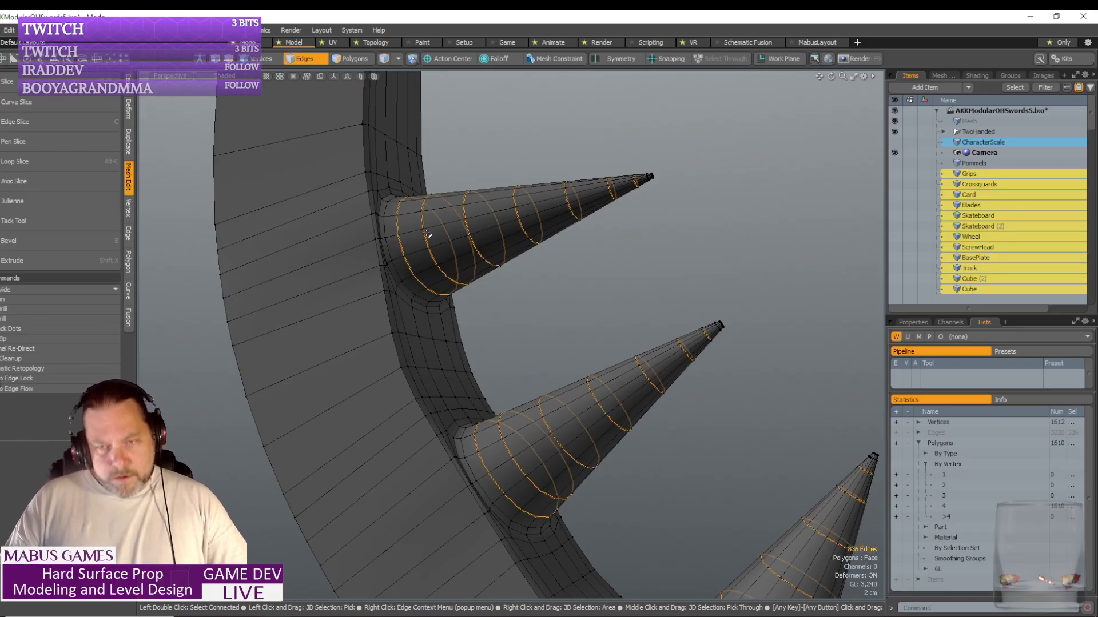
pyautogui.keyDown('alt'); pyautogui.moveTo(428, 234); pyautogui.dragTo(427, 235); pyautogui.keyUp('alt')
pyautogui.press('BackSpace')
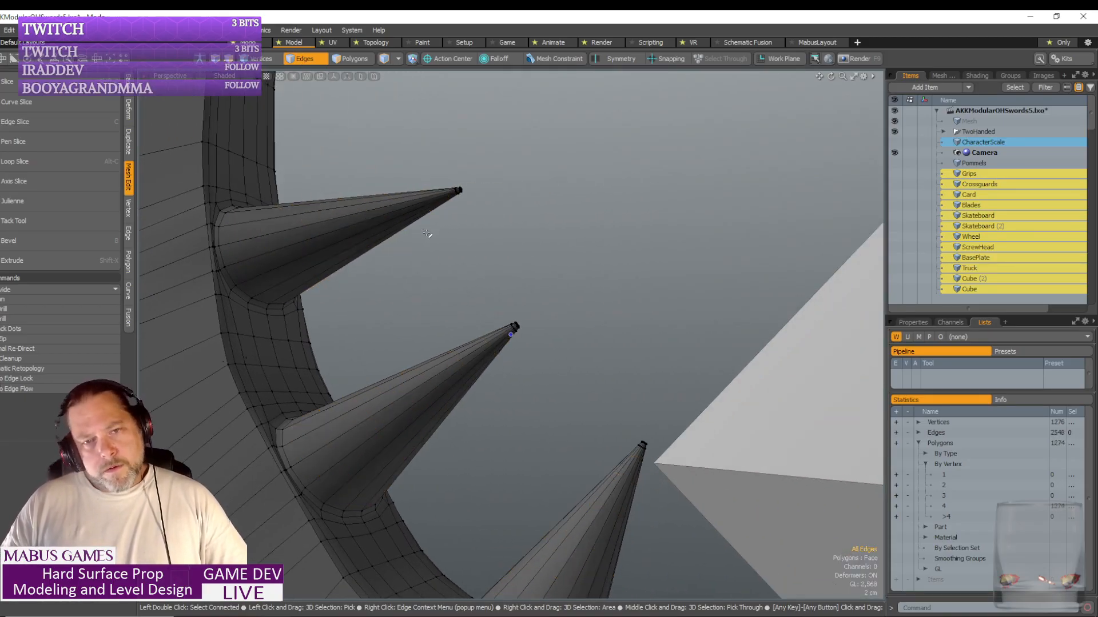
# - Switch to item selection and select all four parts of the crescent staff to check their combined polygon count
pyautogui.scroll(-15, 378, 257)
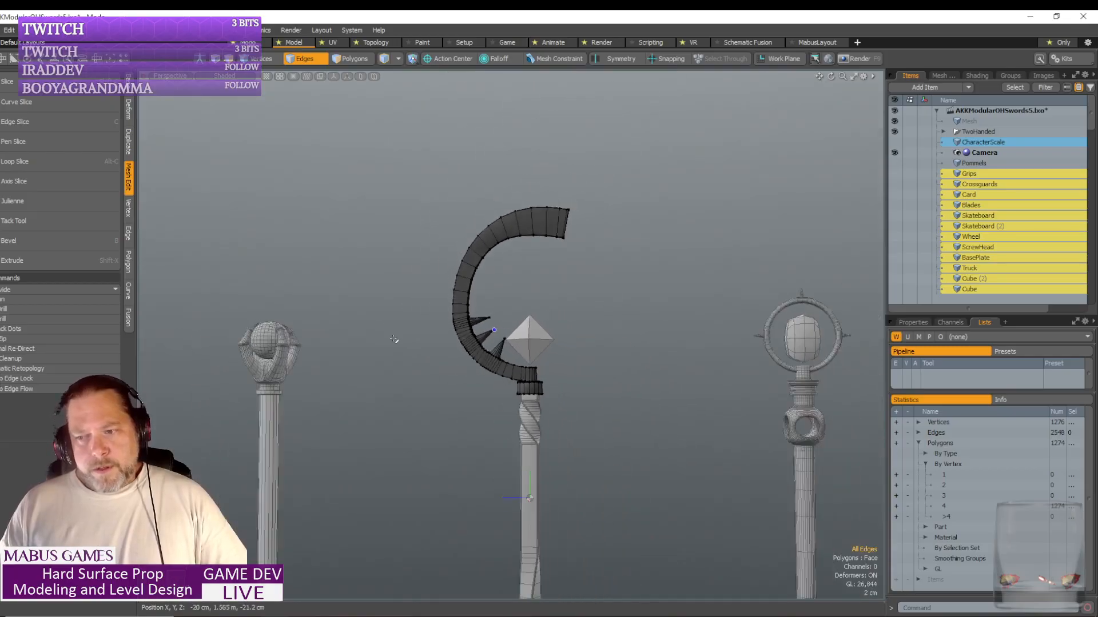
pyautogui.scroll(-8, 676, 448)
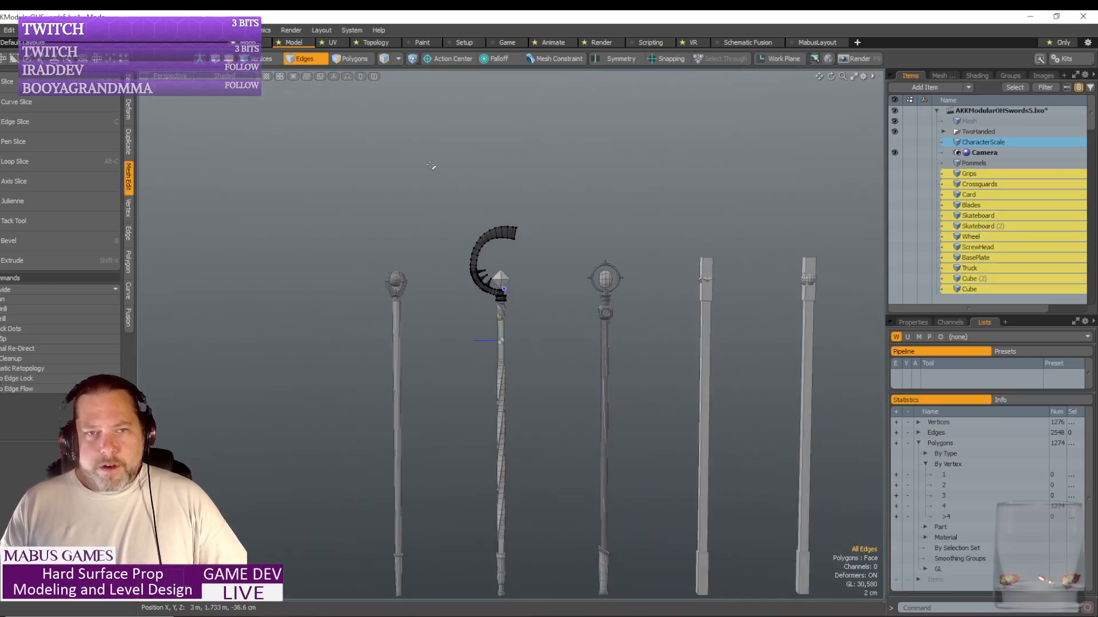
pyautogui.click(309, 61)
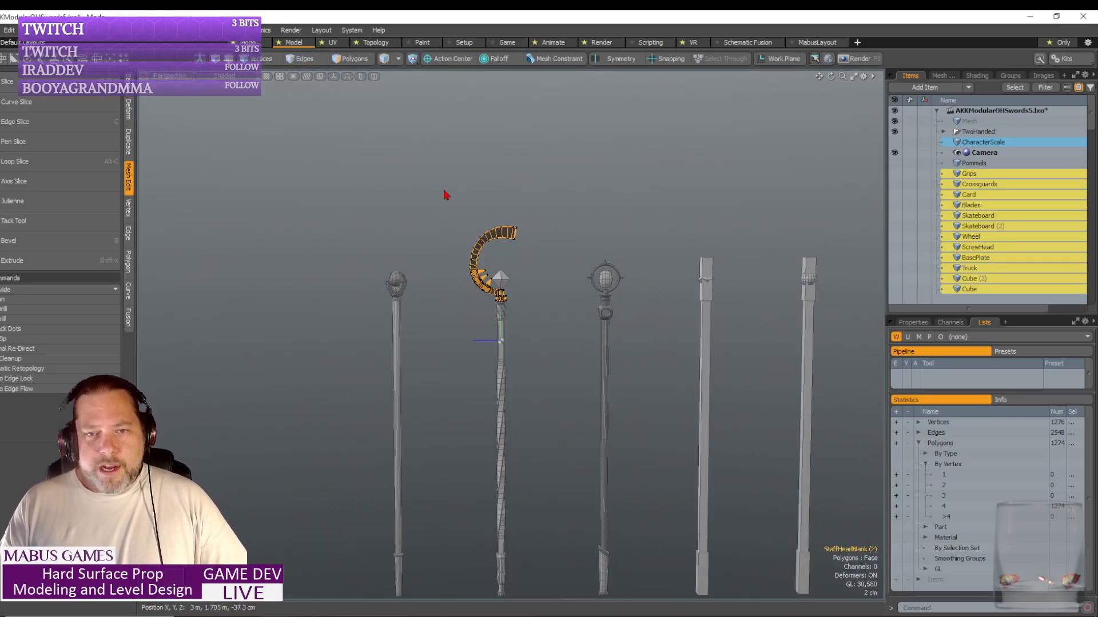
pyautogui.moveTo(446, 195); pyautogui.dragTo(545, 599)
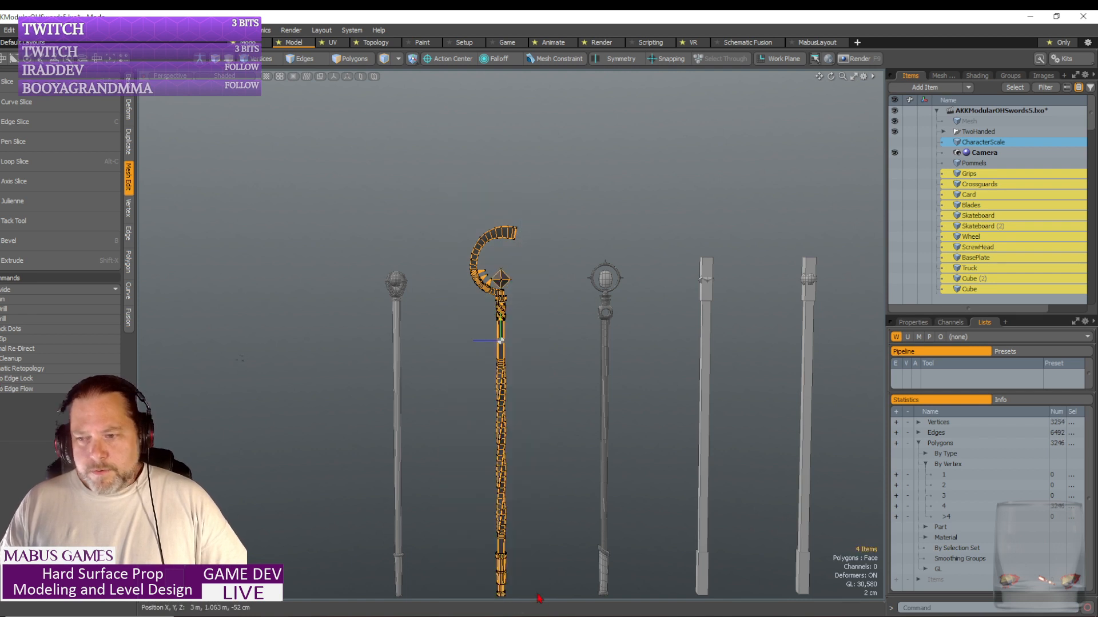
pyautogui.keyDown('alt'); pyautogui.keyDown('shift'); pyautogui.moveTo(646, 485); pyautogui.dragTo(644, 461); pyautogui.keyUp('shift'); pyautogui.keyUp('alt')
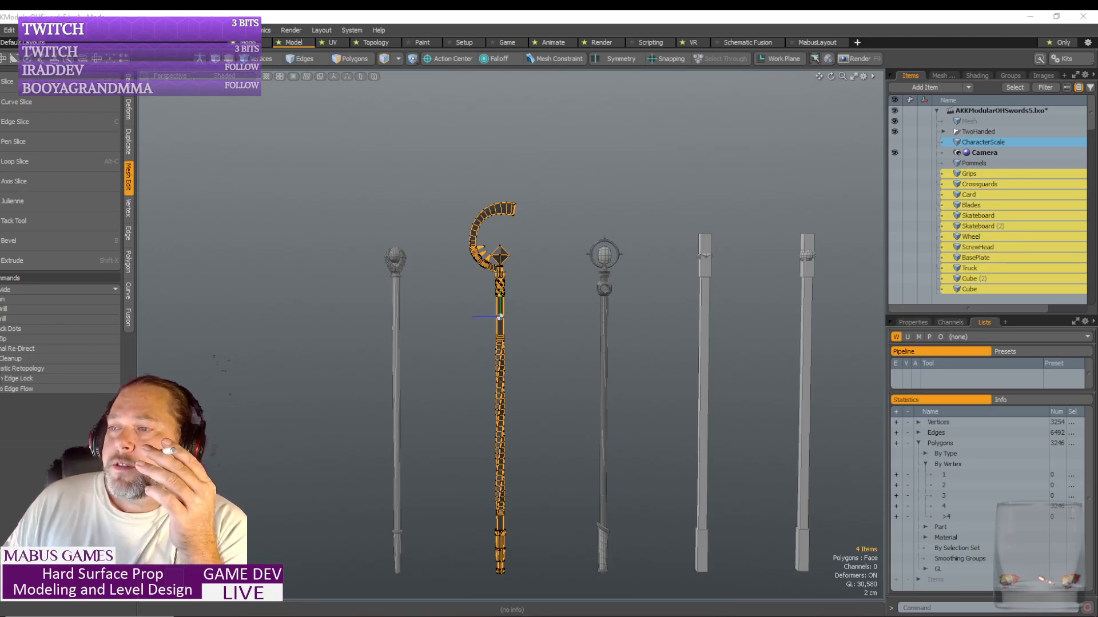
# - Switch to the browser to review the IndustrialCartWIPday01.png image beside its reference photos, and return to Modo
pyautogui.moveTo(1097, 94); pyautogui.dragTo(312, 13)
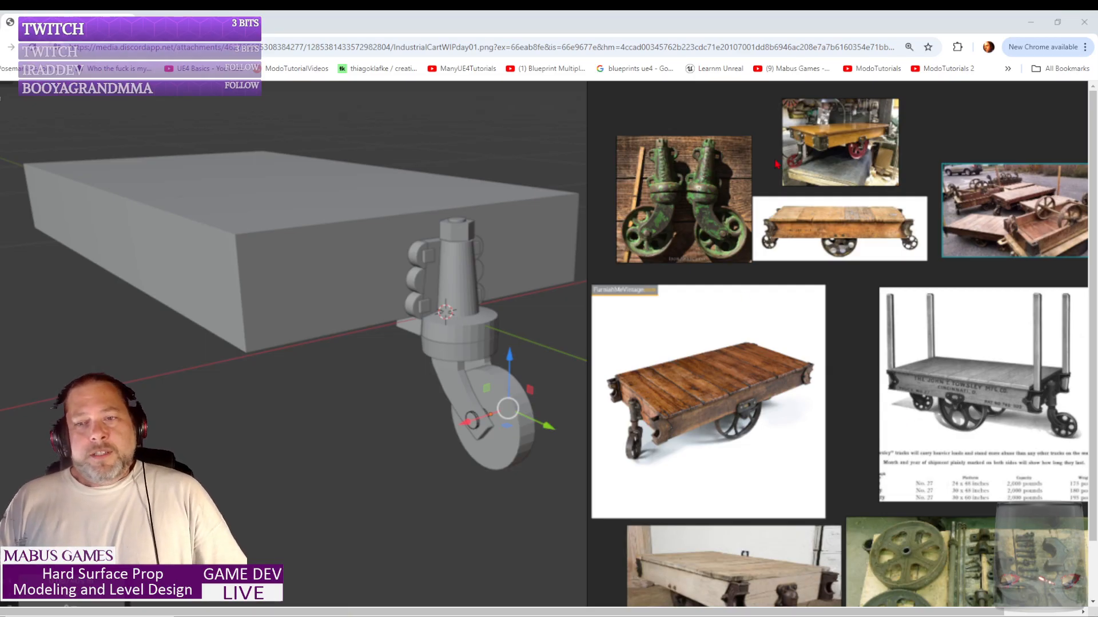
pyautogui.click(1089, 24)
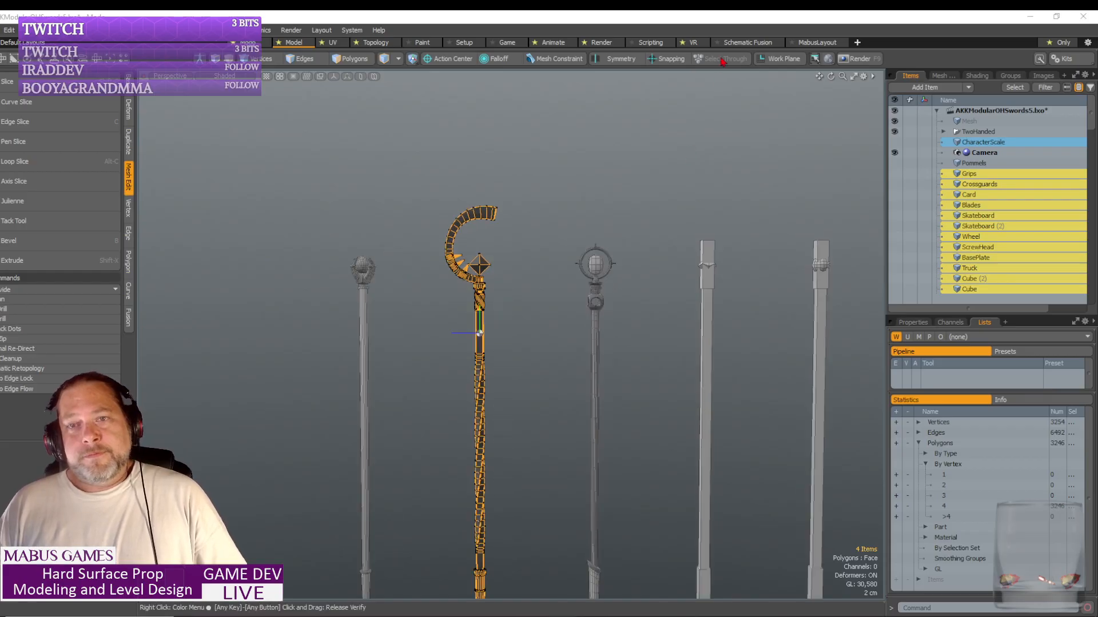
# - Select the pommel at the lower end of the third staff, the one with the ringed head, and activate edge selection
pyautogui.keyDown('alt'); pyautogui.keyDown('shift'); pyautogui.moveTo(676, 127); pyautogui.dragTo(620, 87); pyautogui.keyUp('shift'); pyautogui.keyUp('alt')
pyautogui.moveTo(677, 127)
pyautogui.keyDown('alt'); pyautogui.mouseDown()
pyautogui.moveTo(676, 143)
pyautogui.moveTo(664, 131)
pyautogui.moveTo(615, 147)
pyautogui.moveTo(677, 129)
pyautogui.mouseUp(); pyautogui.keyUp('alt')
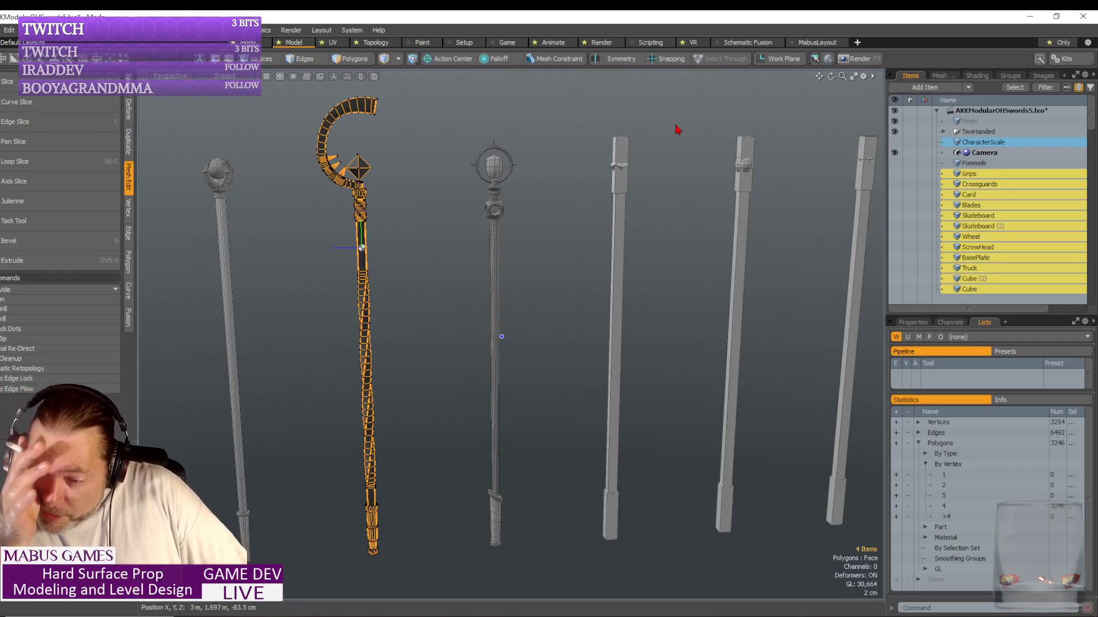
pyautogui.keyDown('alt'); pyautogui.moveTo(678, 130); pyautogui.dragTo(678, 130); pyautogui.keyUp('alt')
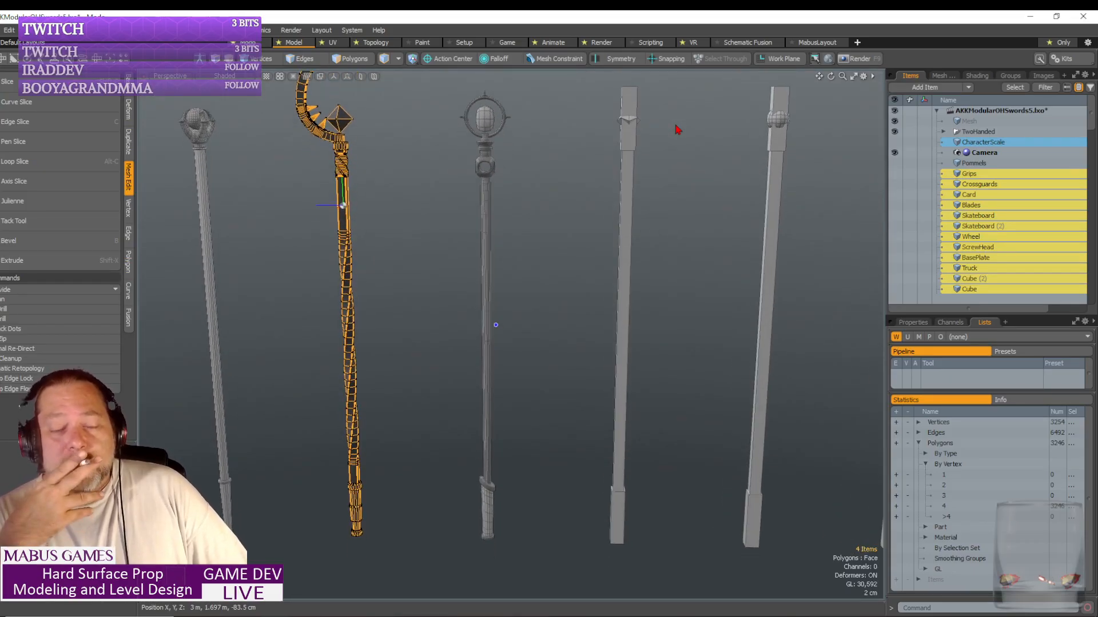
pyautogui.scroll(5, 678, 130)
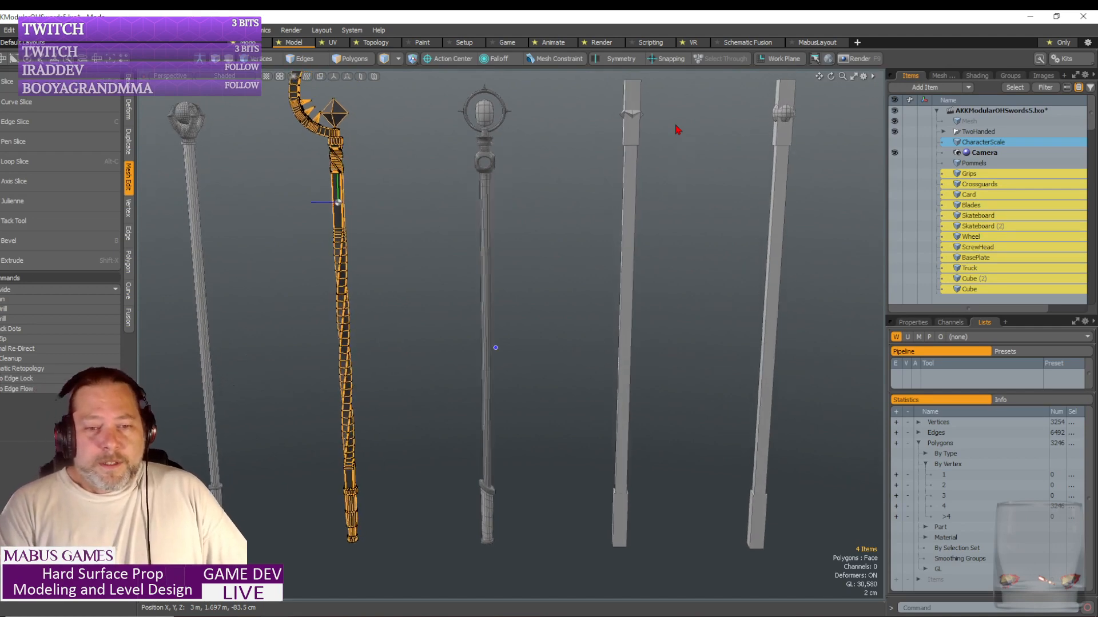
pyautogui.keyDown('alt'); pyautogui.moveTo(675, 260); pyautogui.dragTo(674, 286); pyautogui.keyUp('alt')
pyautogui.click(497, 311)
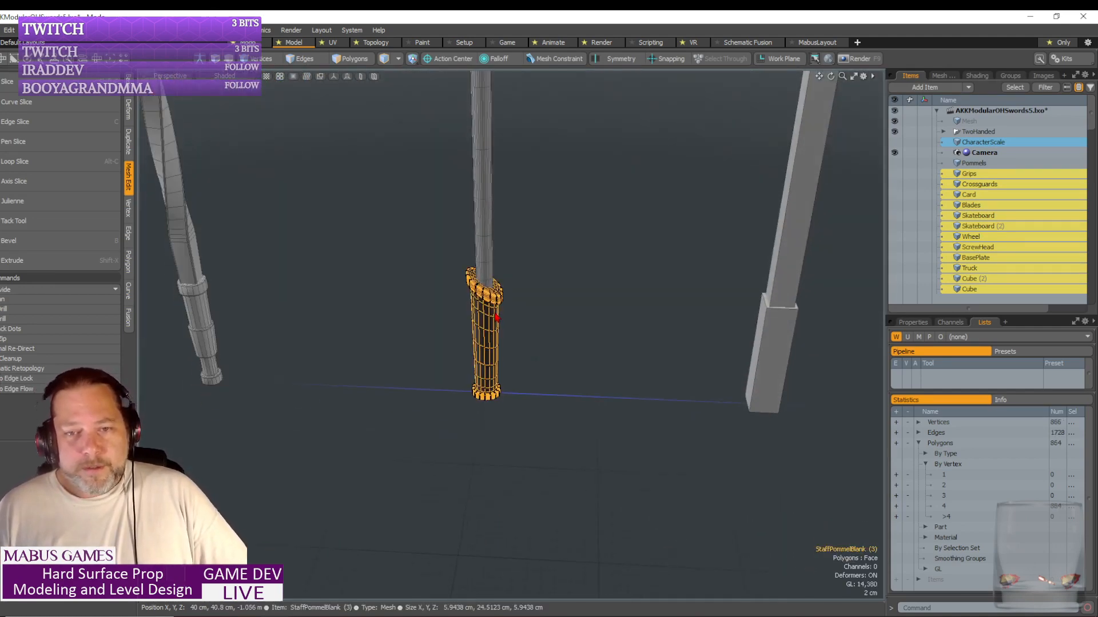
pyautogui.scroll(4, 512, 290)
pyautogui.scroll(5, 512, 290)
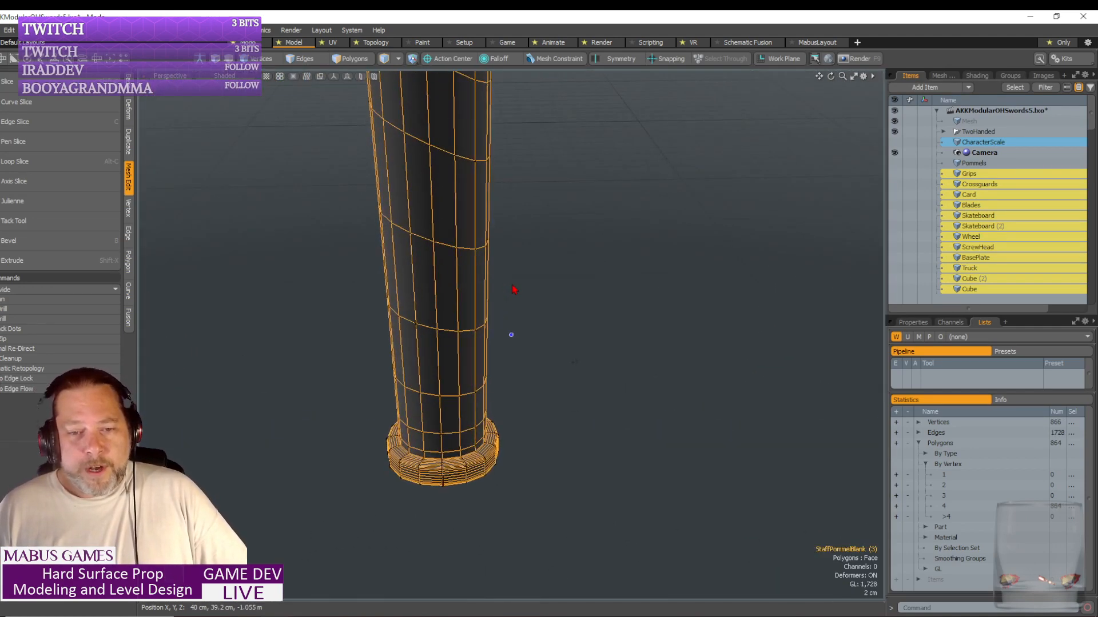
pyautogui.keyDown('alt'); pyautogui.moveTo(512, 291); pyautogui.dragTo(335, 98); pyautogui.keyUp('alt')
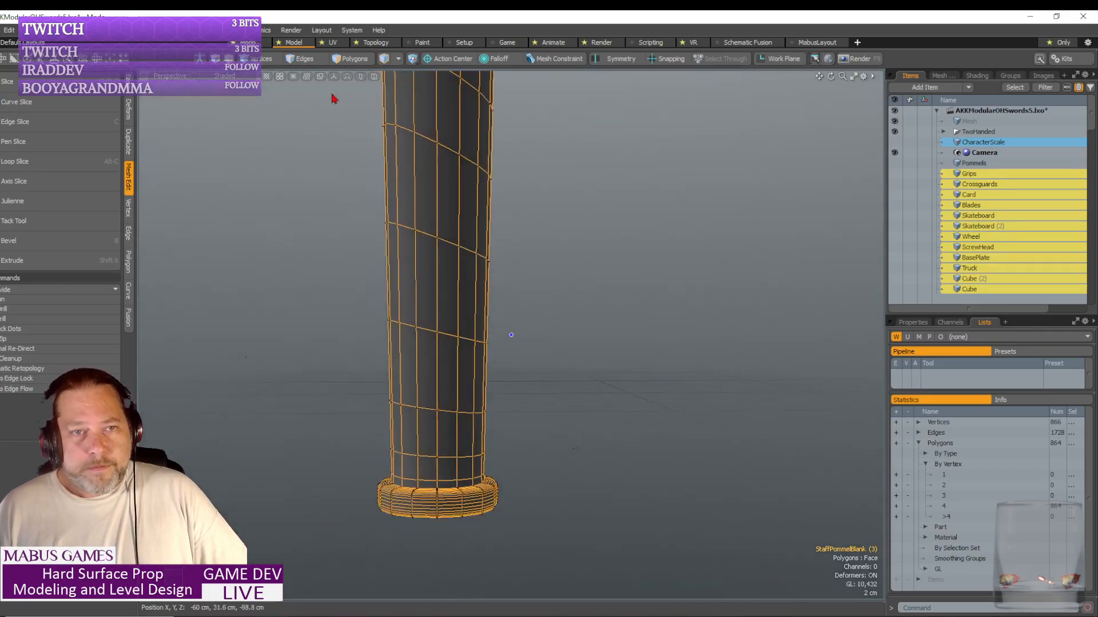
pyautogui.click(308, 60)
pyautogui.keyDown('alt'); pyautogui.moveTo(428, 274); pyautogui.dragTo(505, 319); pyautogui.keyUp('alt')
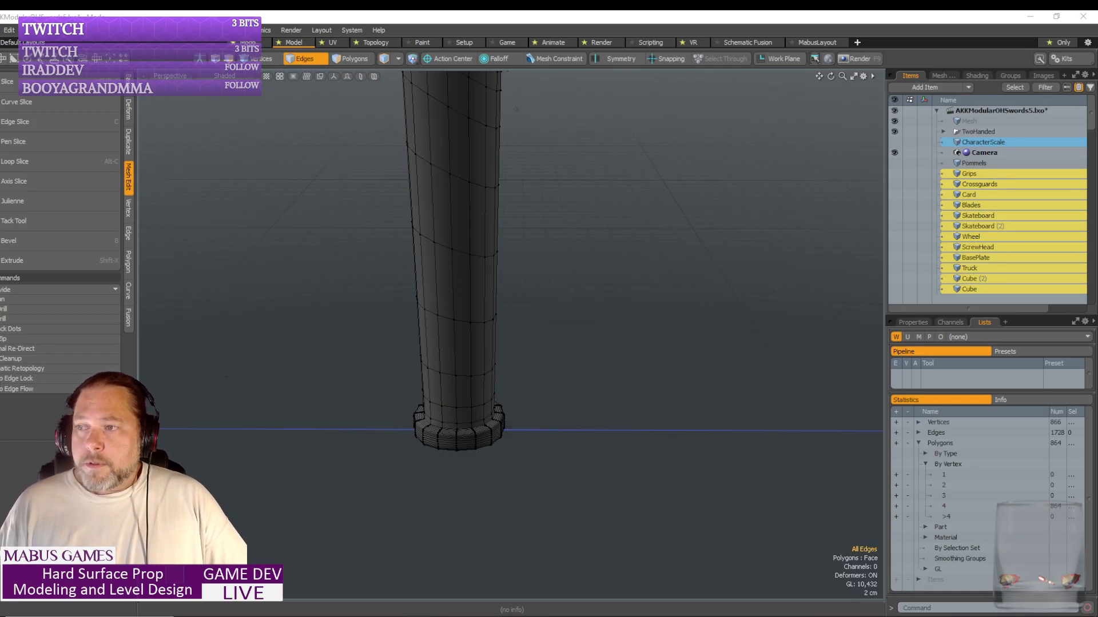
# - Switch to the browser to review the IndustrialCartWIPday02.5.png image against the cart reference photos
pyautogui.moveTo(1097, 134); pyautogui.dragTo(124, 12)
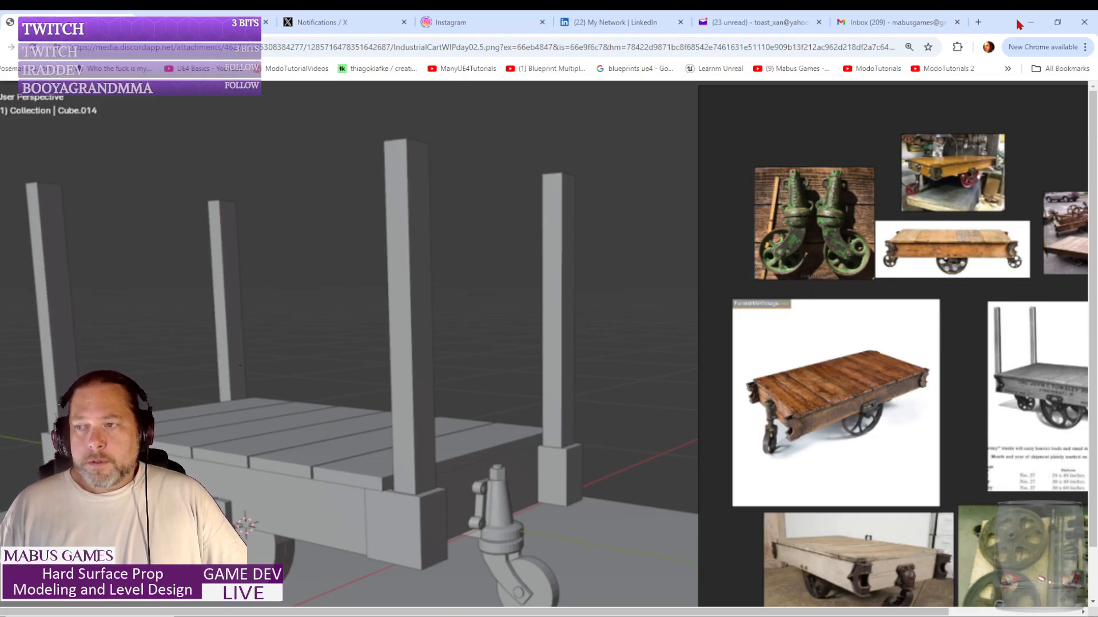
pyautogui.moveTo(1003, 23); pyautogui.dragTo(208, 3)
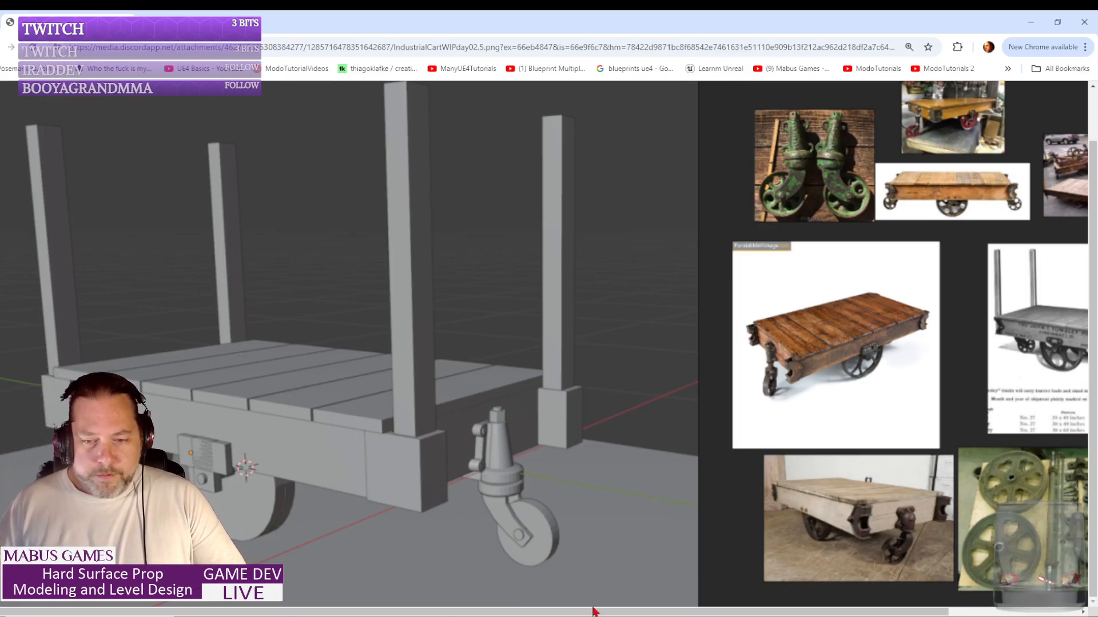
# - Switch to the AKKTwinBlades project in Unreal Editor, look over its Materials folder, and return to Modo
pyautogui.click(564, 616)
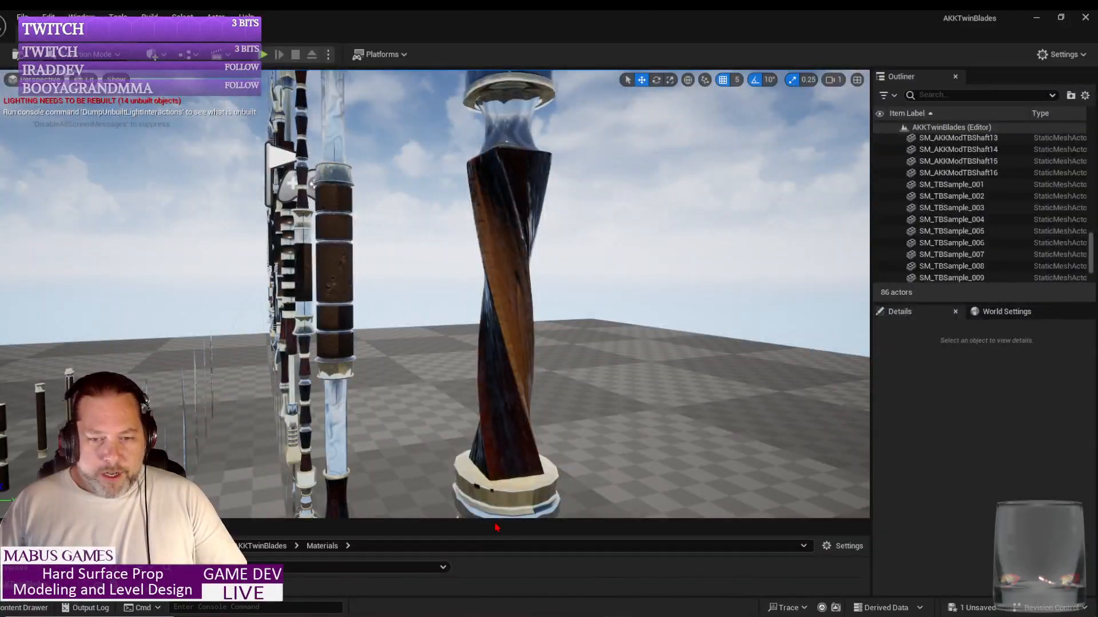
pyautogui.moveTo(496, 527); pyautogui.dragTo(478, 117)
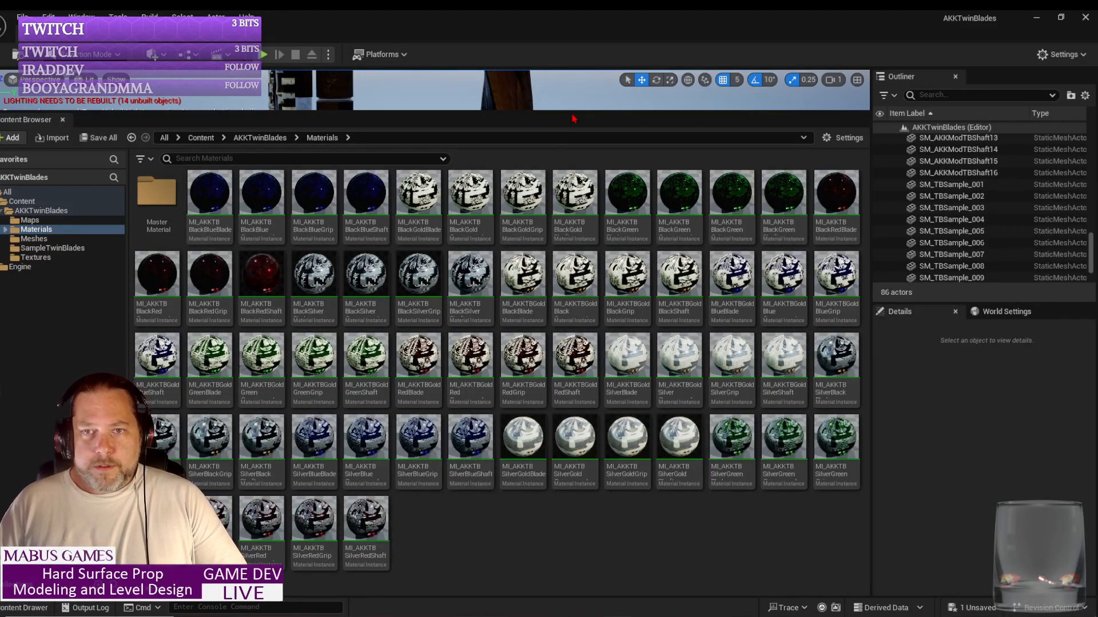
pyautogui.moveTo(573, 119); pyautogui.dragTo(573, 420)
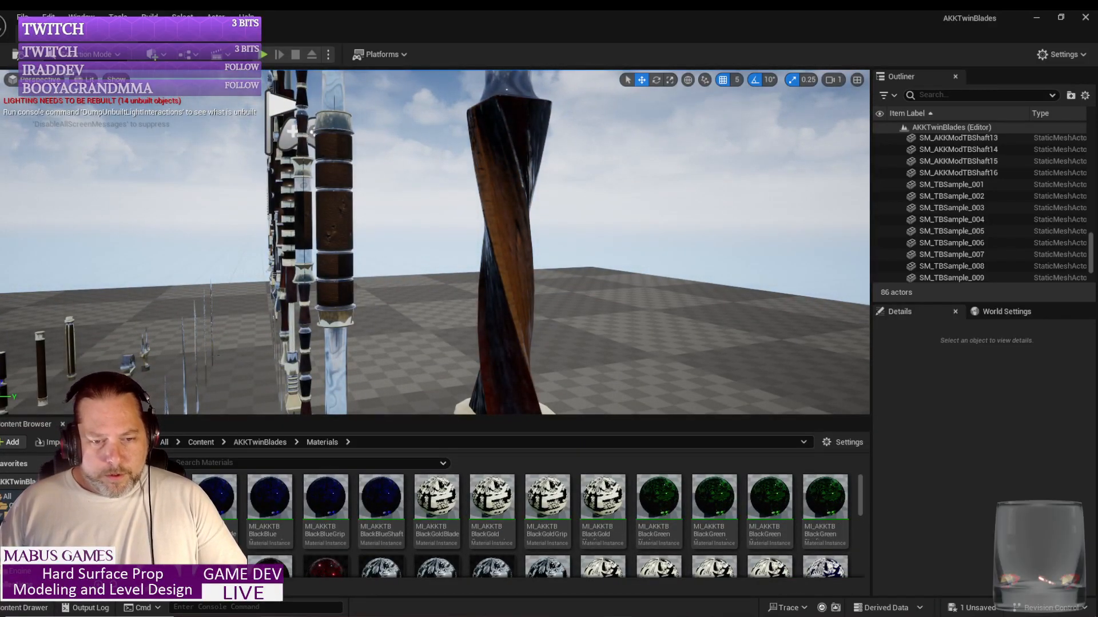
pyautogui.hotkey('alt', 'Tab')
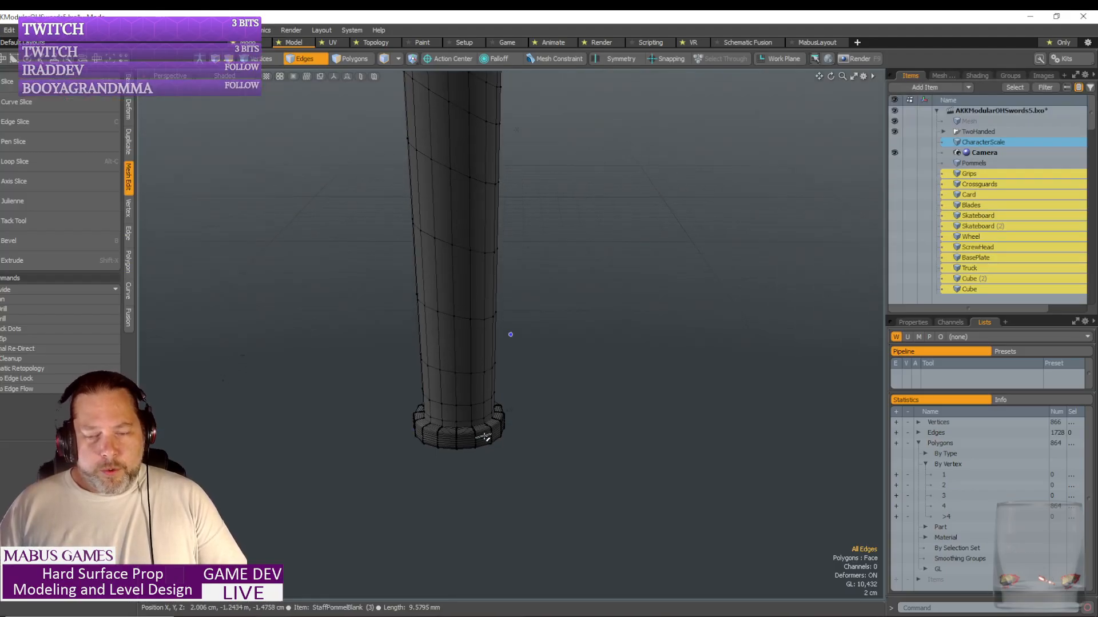
# - Remove the seven horizontal edge loops around the outer side of the flange at the third staff's pommel end
pyautogui.keyDown('alt'); pyautogui.moveTo(519, 548); pyautogui.dragTo(548, 547); pyautogui.keyUp('alt')
pyautogui.keyDown('alt'); pyautogui.moveTo(701, 573); pyautogui.dragTo(688, 552); pyautogui.keyUp('alt')
pyautogui.scroll(2, 685, 549)
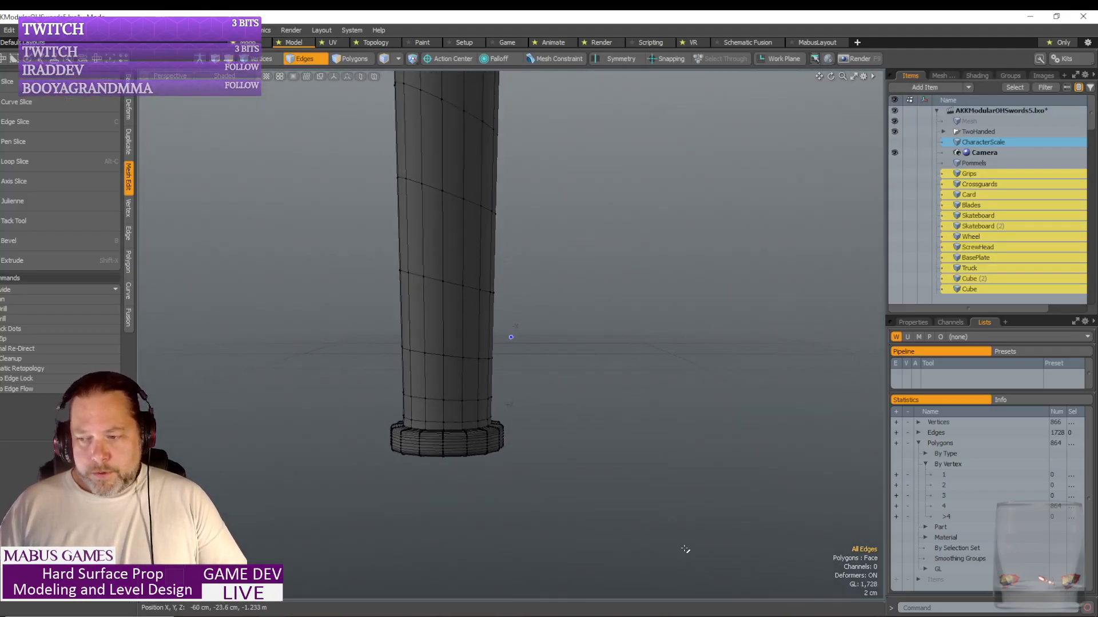
pyautogui.scroll(6, 598, 534)
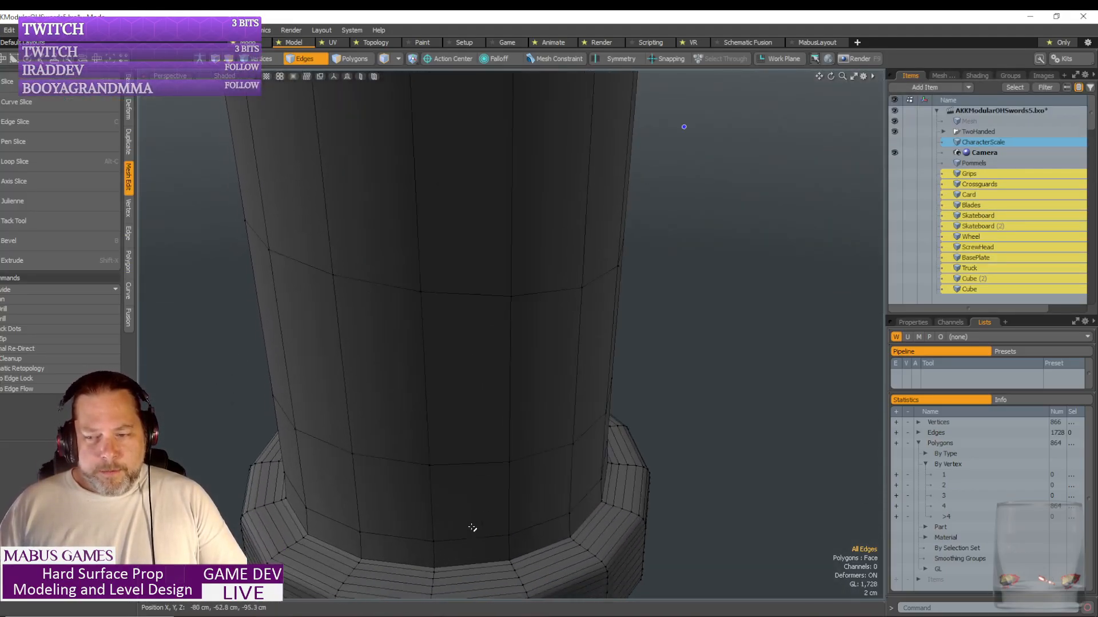
pyautogui.keyDown('alt'); pyautogui.keyDown('shift'); pyautogui.moveTo(472, 528); pyautogui.dragTo(436, 467); pyautogui.keyUp('shift'); pyautogui.keyUp('alt')
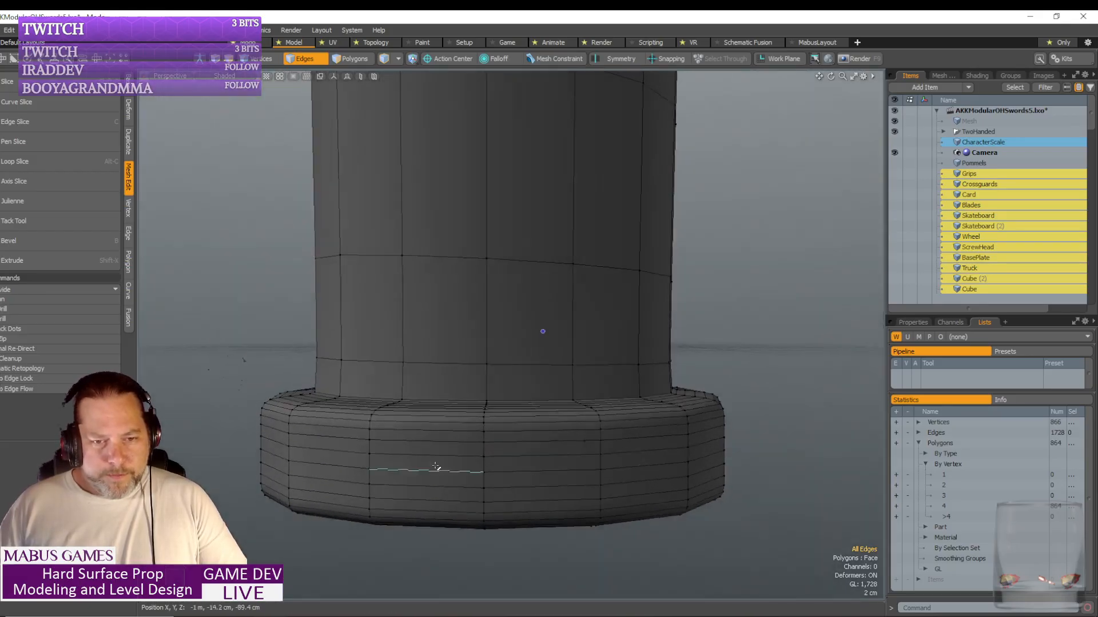
pyautogui.scroll(5, 400, 441)
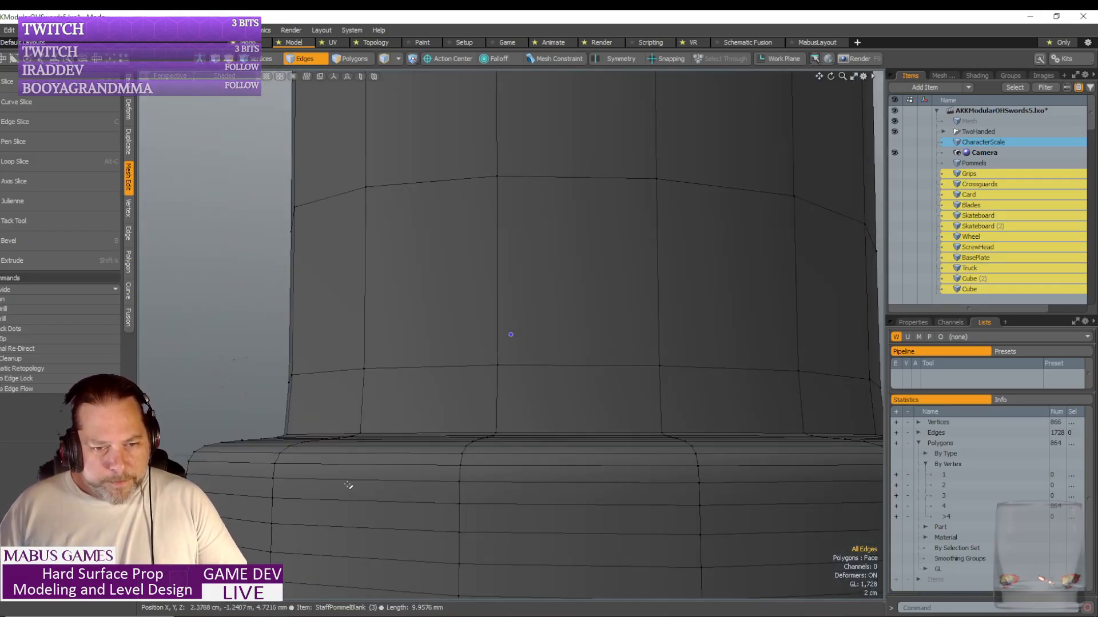
pyautogui.click(346, 482)
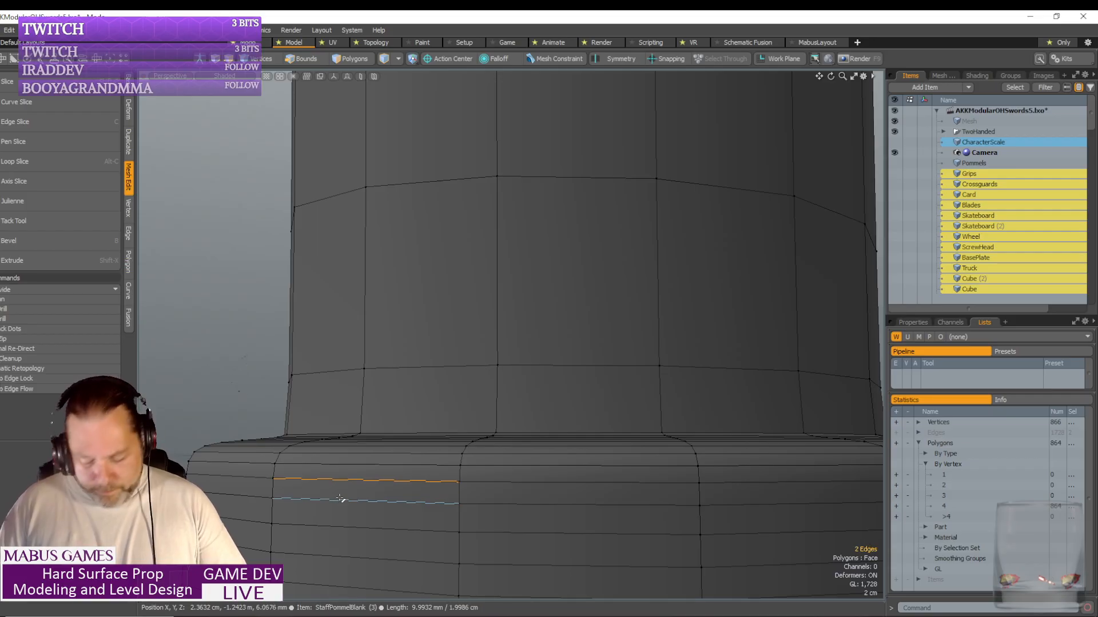
pyautogui.press('2')
pyautogui.scroll(-3, 340, 498)
pyautogui.press('Up')
pyautogui.press('Up')
pyautogui.press('Up')
pyautogui.press('Up')
pyautogui.press('Up')
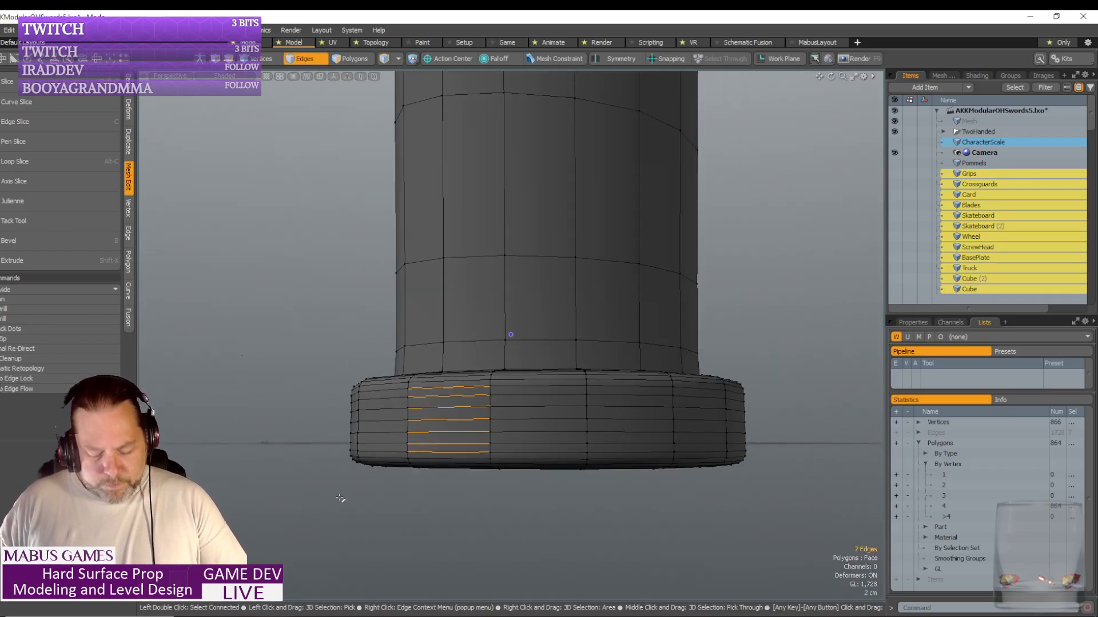
pyautogui.press('Up')
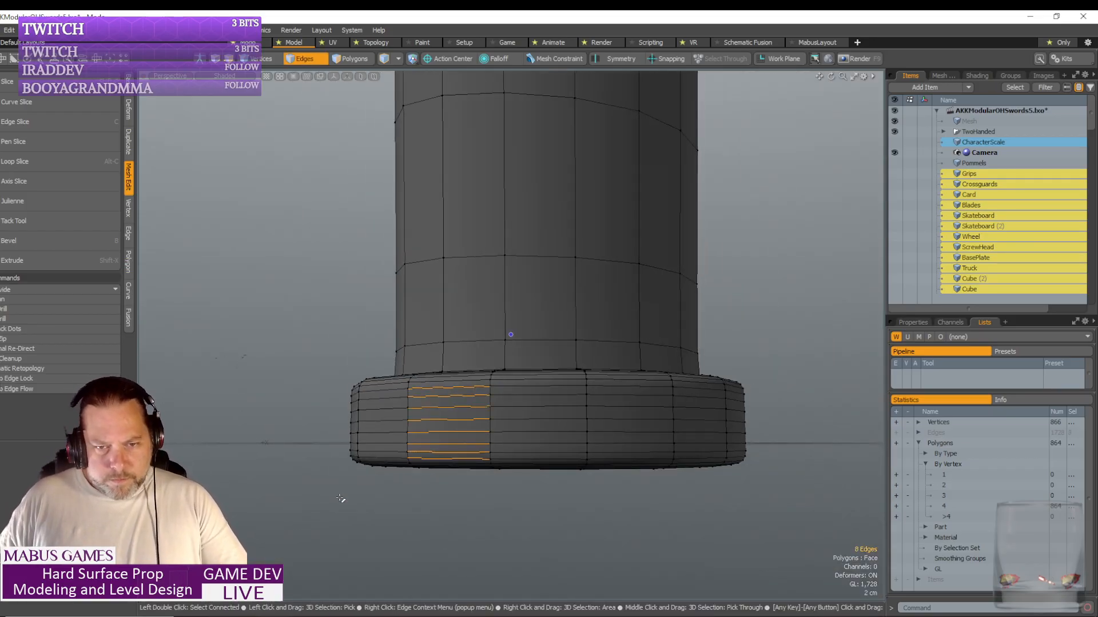
pyautogui.press('Down')
pyautogui.press('l')
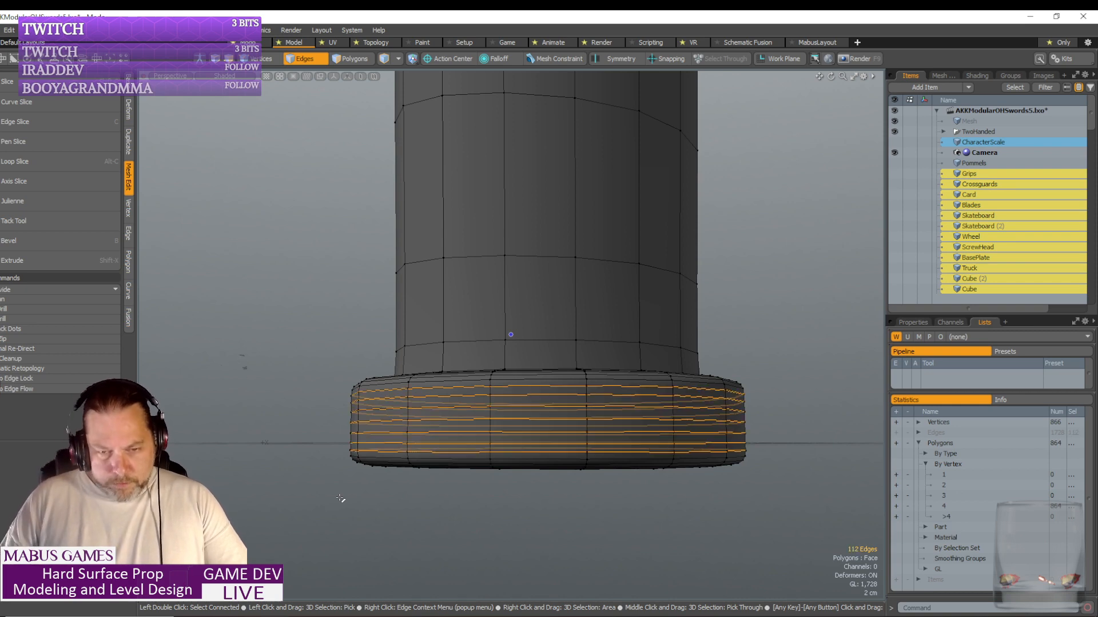
pyautogui.press('BackSpace')
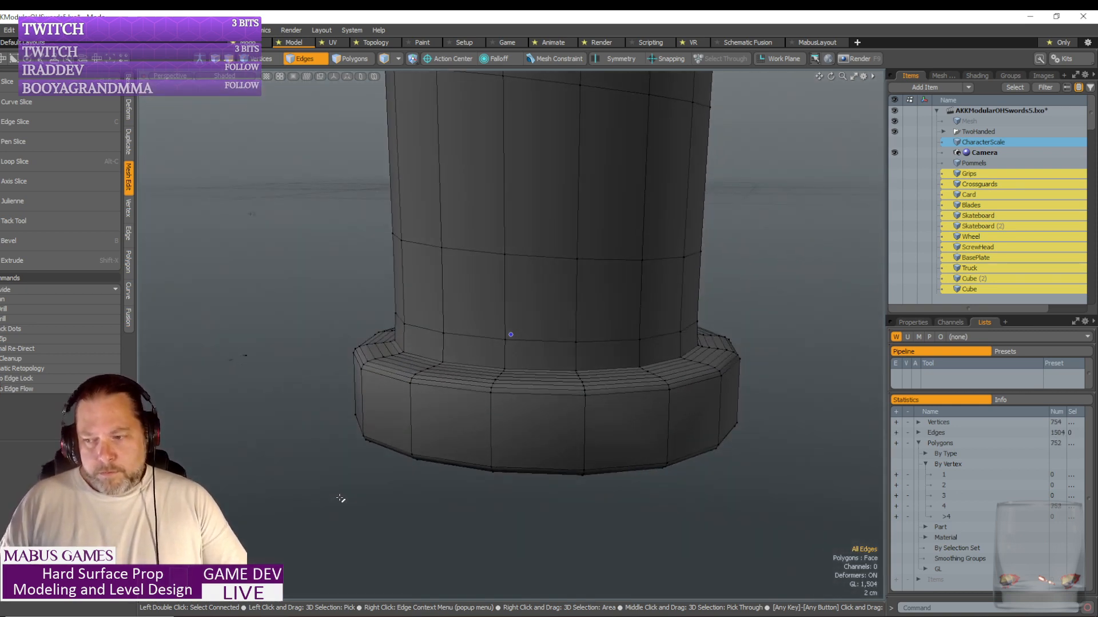
pyautogui.keyDown('alt'); pyautogui.moveTo(340, 499); pyautogui.dragTo(341, 495); pyautogui.keyUp('alt')
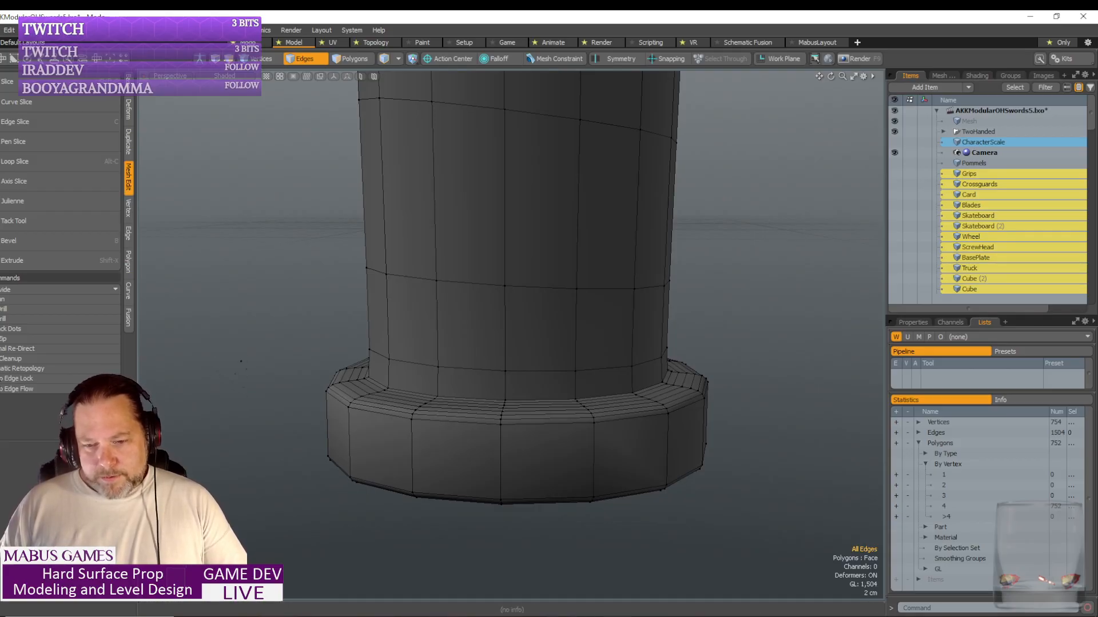
# - Switch to the AKKTwinBlades project in Unreal Editor, enlarge the level view and examine the modular shafts and grips up close
pyautogui.hotkey('alt', 'Tab')
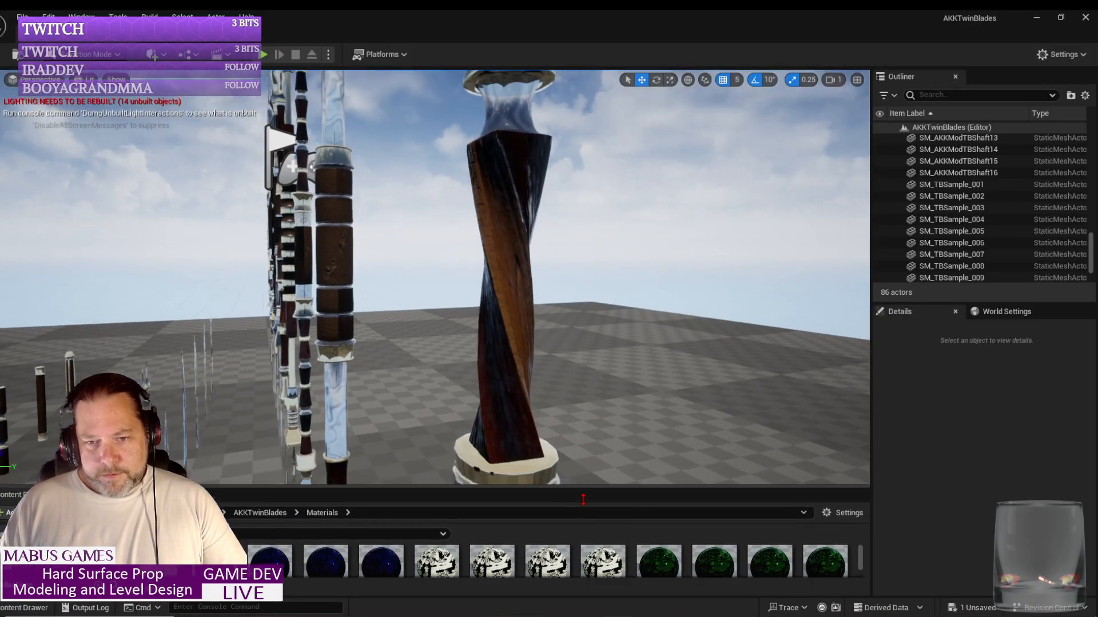
pyautogui.moveTo(583, 499); pyautogui.dragTo(590, 573)
pyautogui.moveTo(591, 478); pyautogui.dragTo(686, 512, button='right')
pyautogui.press('s')
pyautogui.press('s')
pyautogui.press('e')
pyautogui.press('w')
pyautogui.press('a')
pyautogui.press('w')
pyautogui.press('g')
pyautogui.press('w')
pyautogui.press('s')
pyautogui.press('w')
pyautogui.moveTo(614, 519); pyautogui.dragTo(615, 520, button='right')
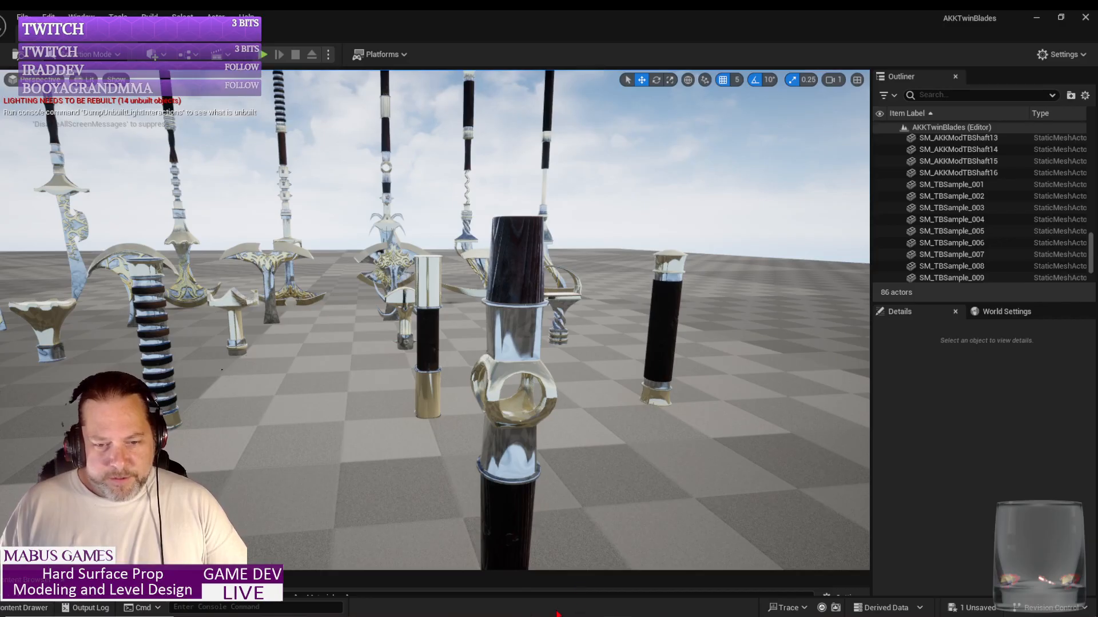
# - Return to Modo and examine the third staff's ringed head and the pierced joint beneath it
pyautogui.hotkey('alt', 'Tab')
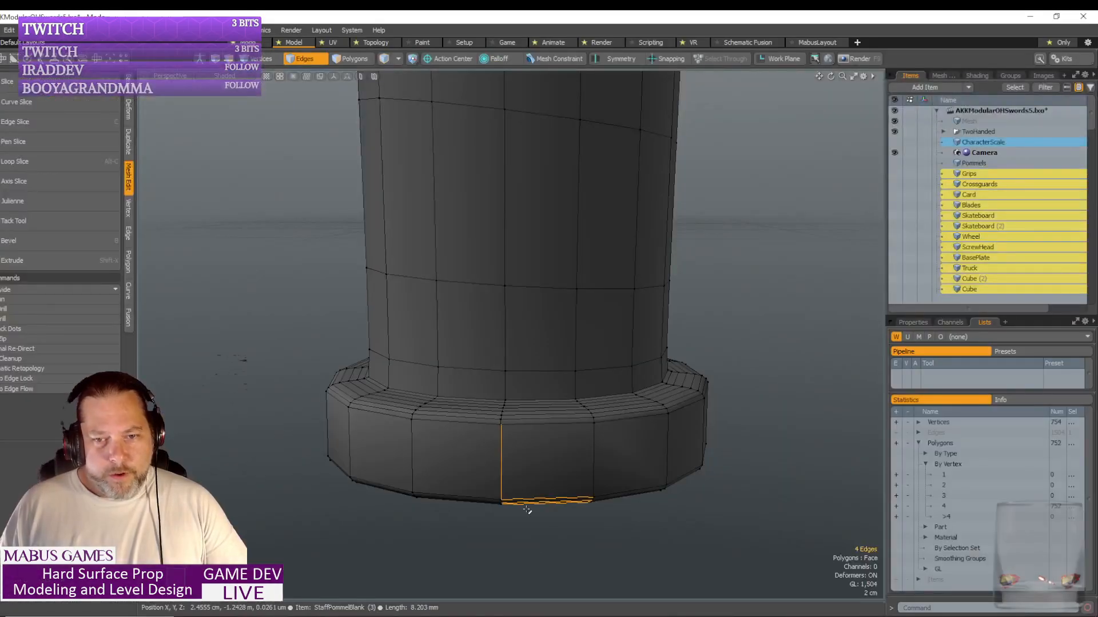
pyautogui.scroll(-10, 505, 561)
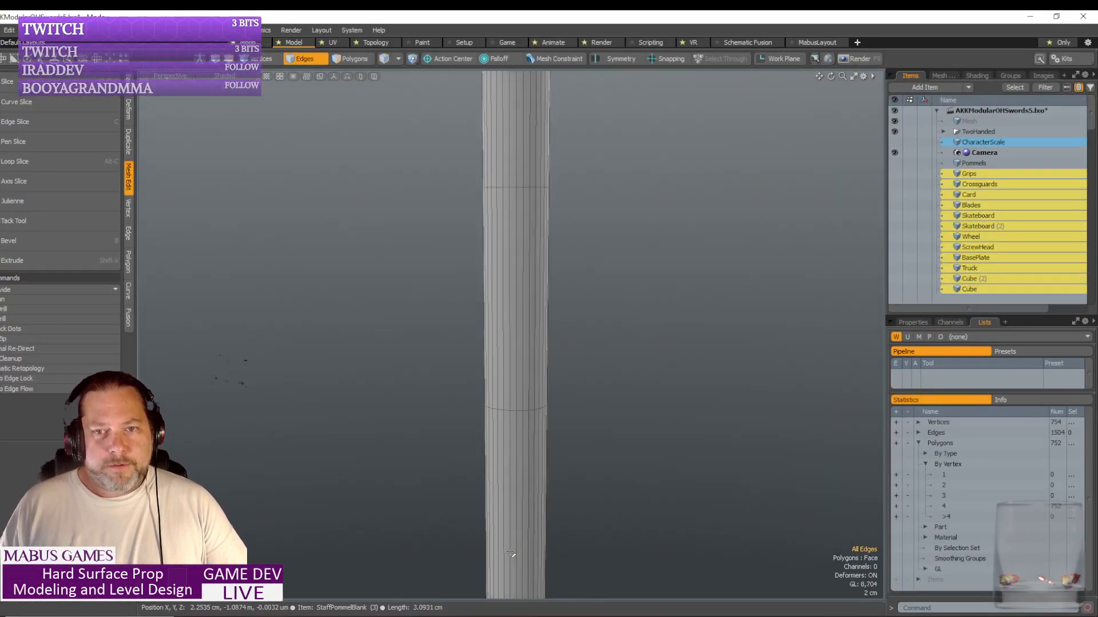
pyautogui.scroll(10, 428, 447)
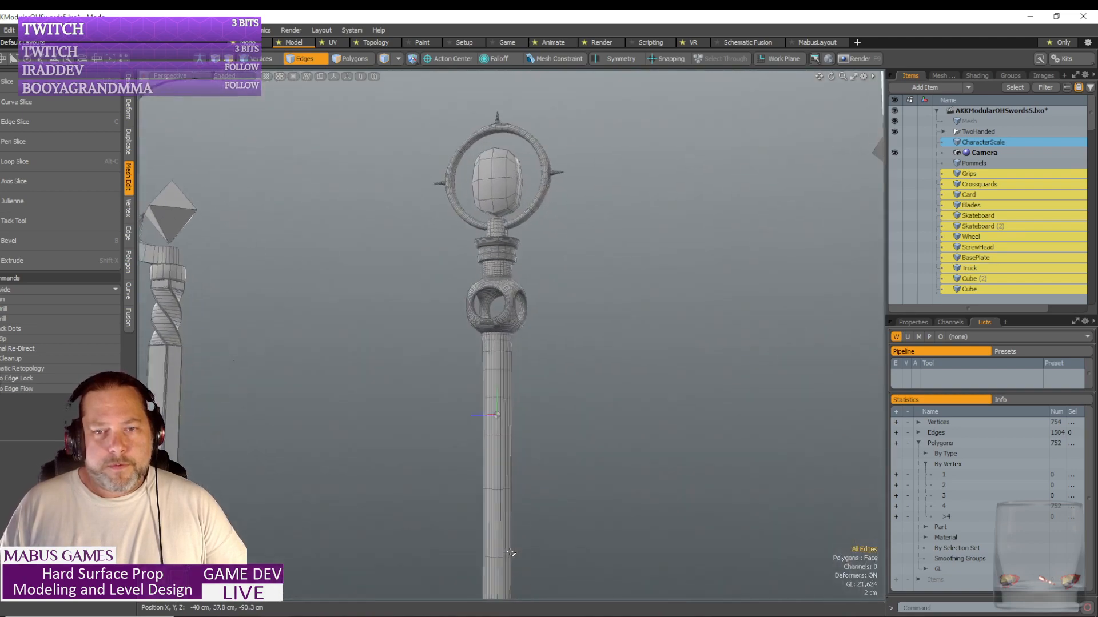
pyautogui.scroll(-8, 428, 447)
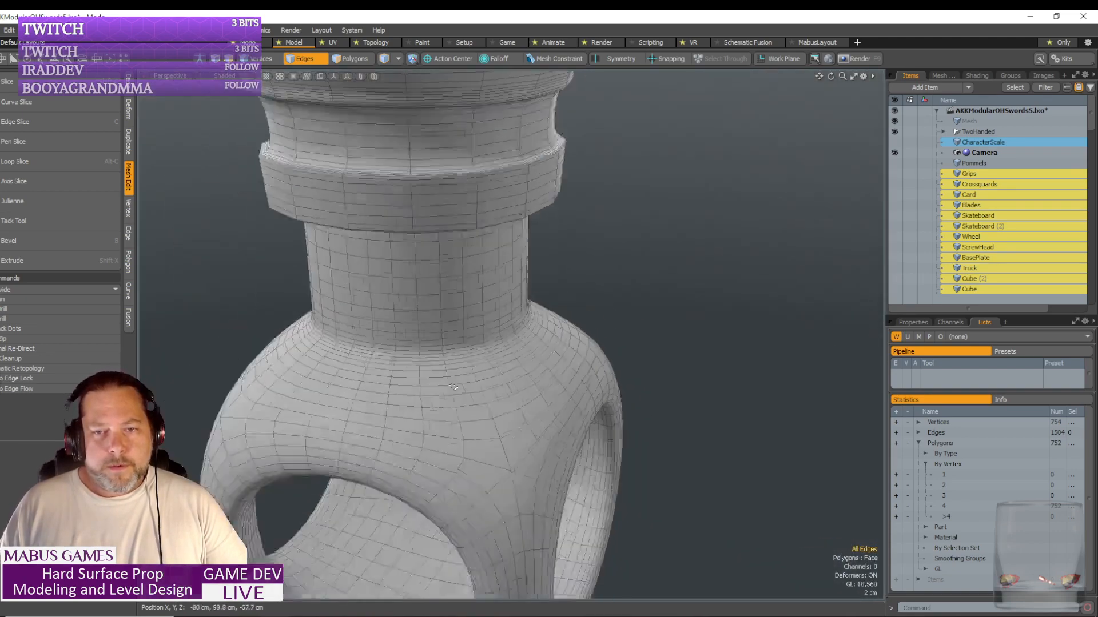
pyautogui.scroll(3, 483, 257)
pyautogui.keyDown('alt'); pyautogui.moveTo(483, 258); pyautogui.dragTo(486, 240); pyautogui.keyUp('alt')
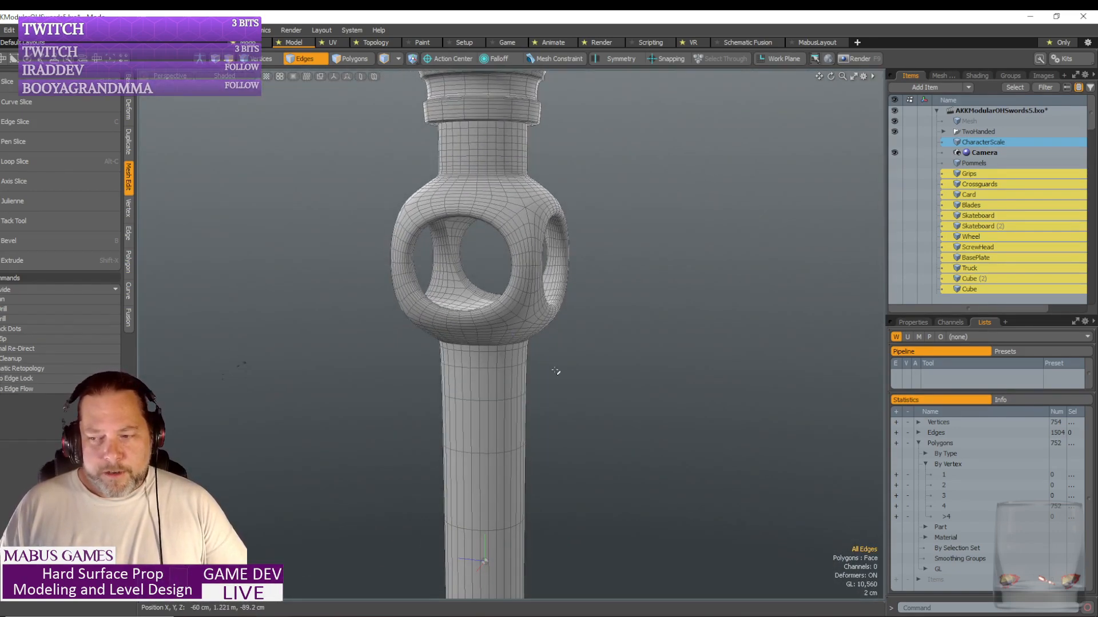
pyautogui.keyDown('alt'); pyautogui.keyDown('shift'); pyautogui.moveTo(556, 372); pyautogui.dragTo(556, 326); pyautogui.keyUp('shift'); pyautogui.keyUp('alt')
# - Switch to the AKKTwinBlades level in Unreal Editor and look over the full layout of assembled weapons and separate parts
pyautogui.hotkey('alt', 'Tab')
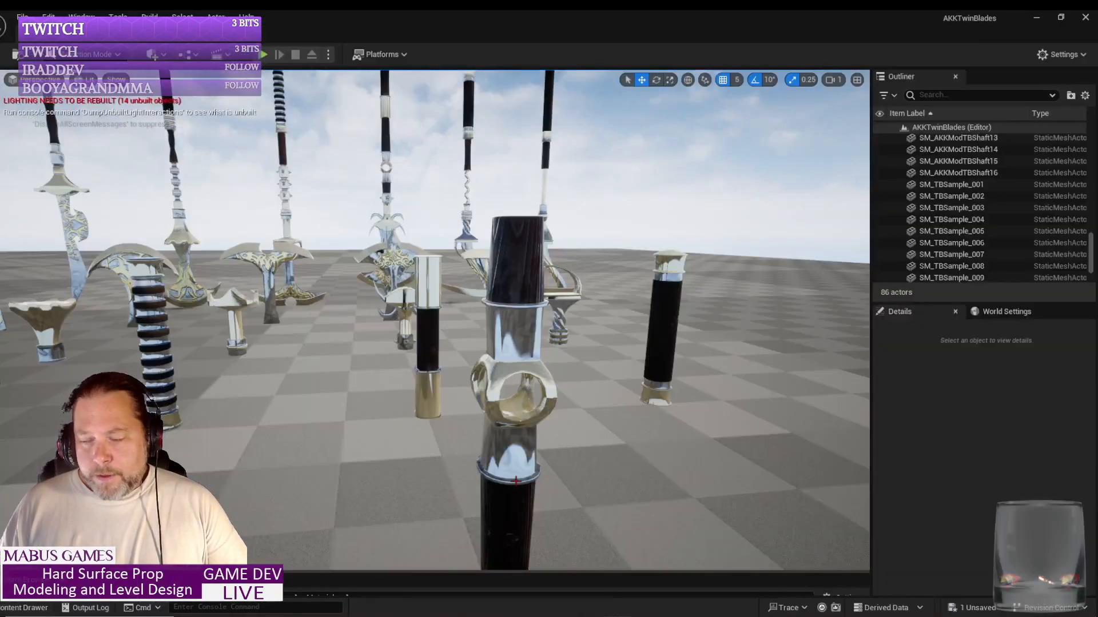
pyautogui.scroll(-10, 642, 490)
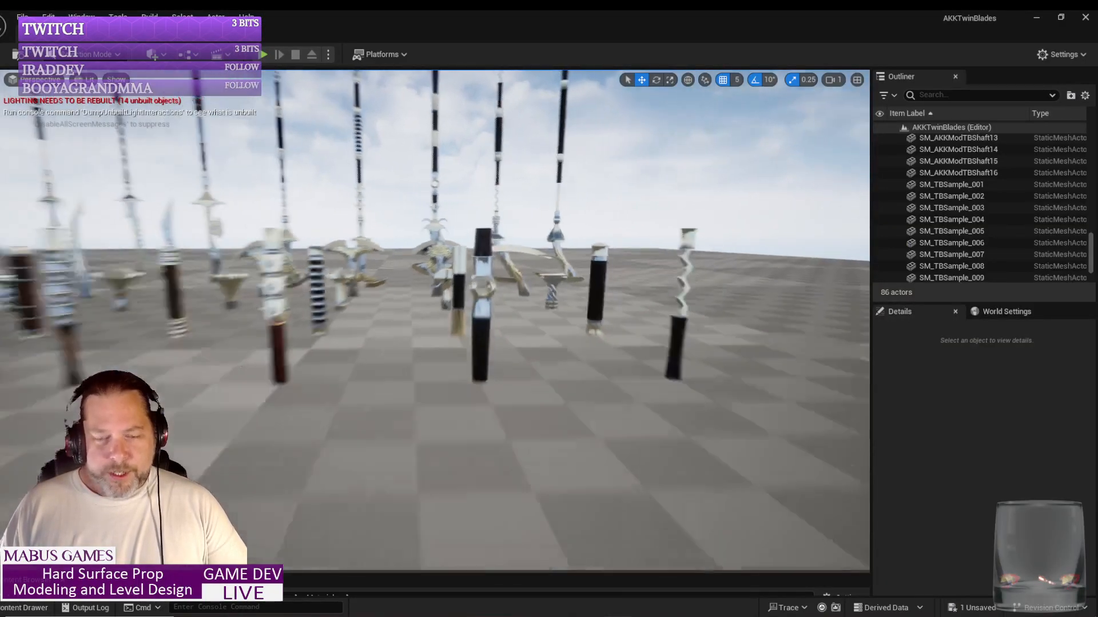
pyautogui.moveTo(638, 493)
pyautogui.mouseDown(button='right')
pyautogui.moveTo(644, 515)
pyautogui.moveTo(639, 492)
pyautogui.moveTo(600, 490)
pyautogui.moveTo(638, 493)
pyautogui.moveTo(638, 520)
pyautogui.moveTo(639, 493)
pyautogui.mouseUp(button='right')
pyautogui.press('s')
pyautogui.press('a')
pyautogui.press('w')
pyautogui.press('s')
pyautogui.press('e')
pyautogui.press('w')
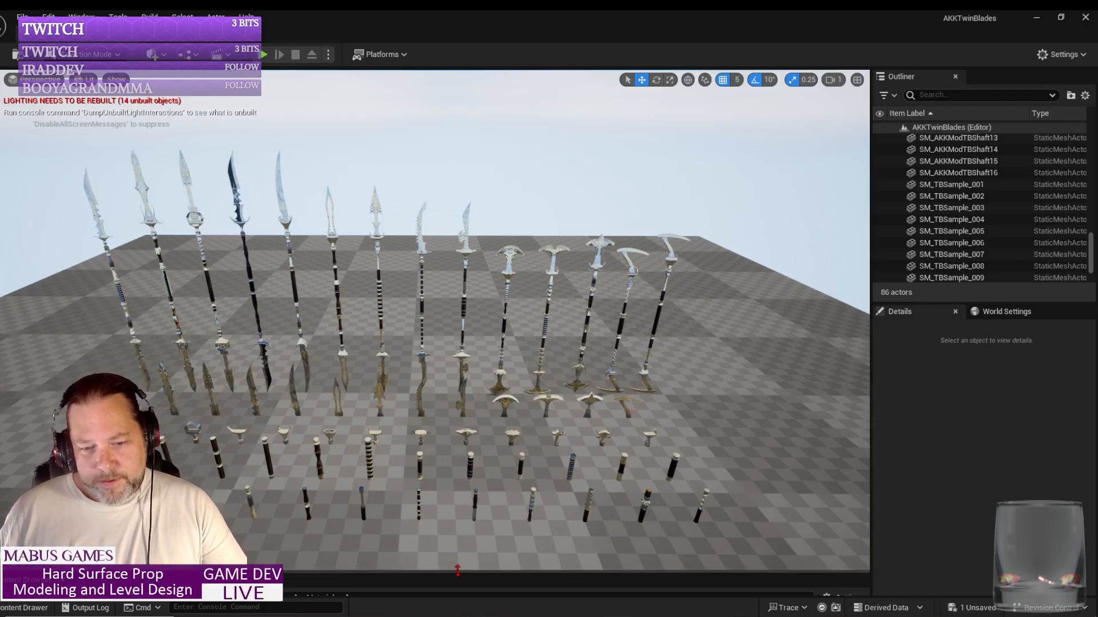
# - Open the Meshes folder and place a blade, a crossguard, SM_AKKModTBGrip11 and SM_AKKModTBShaft03 together on open floor at about -50, -300, 90
pyautogui.moveTo(458, 570); pyautogui.dragTo(274, 374)
pyautogui.click(26, 500)
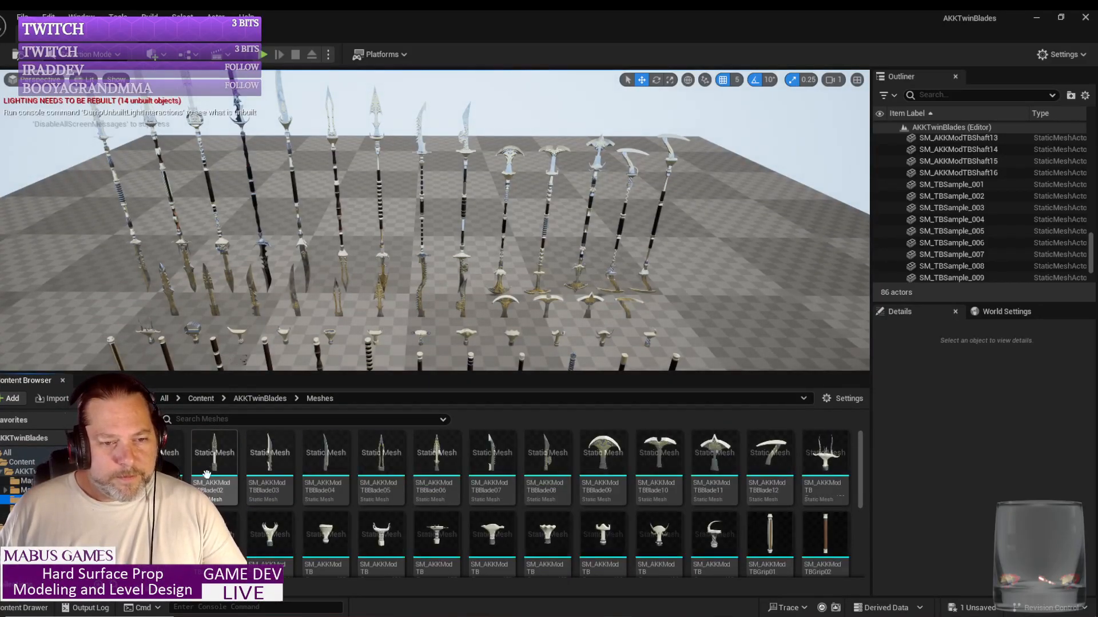
pyautogui.click(162, 461)
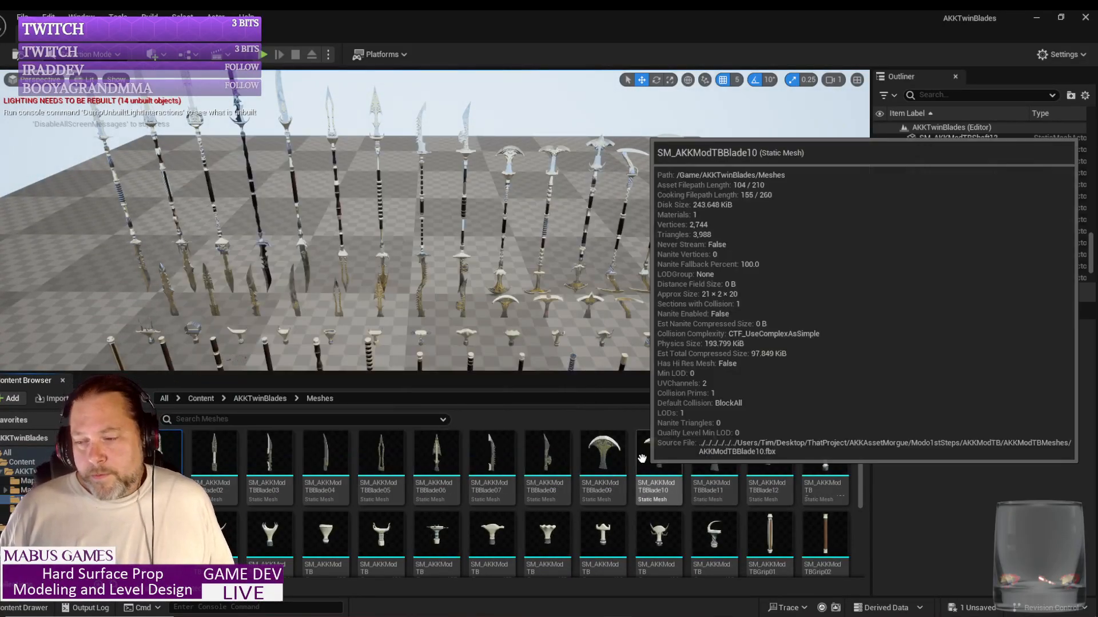
pyautogui.scroll(-1, 818, 477)
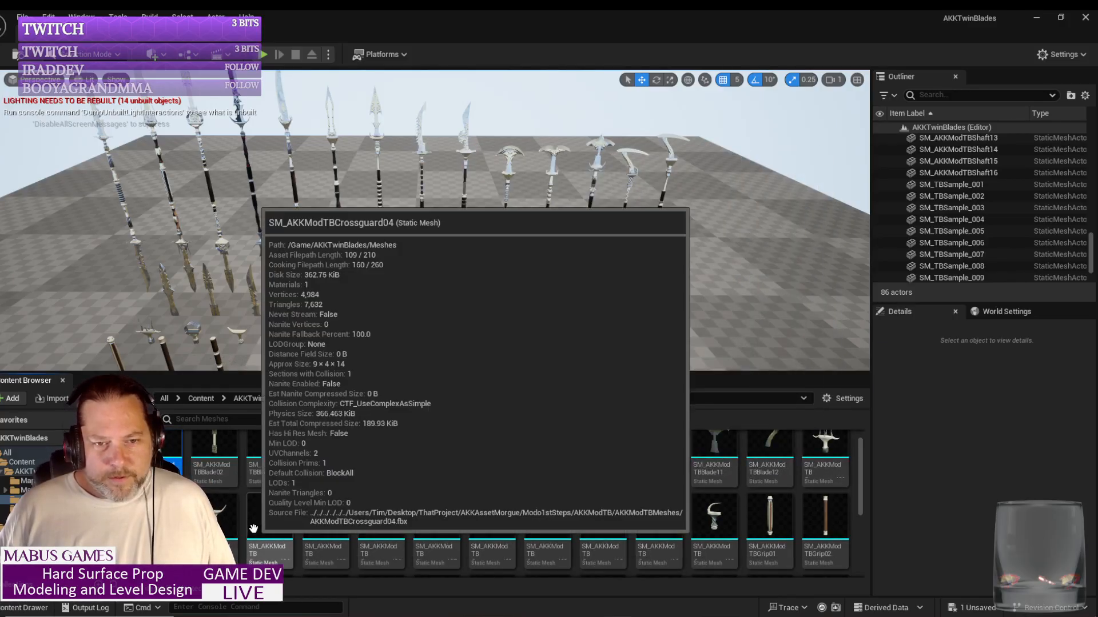
pyautogui.click(326, 517)
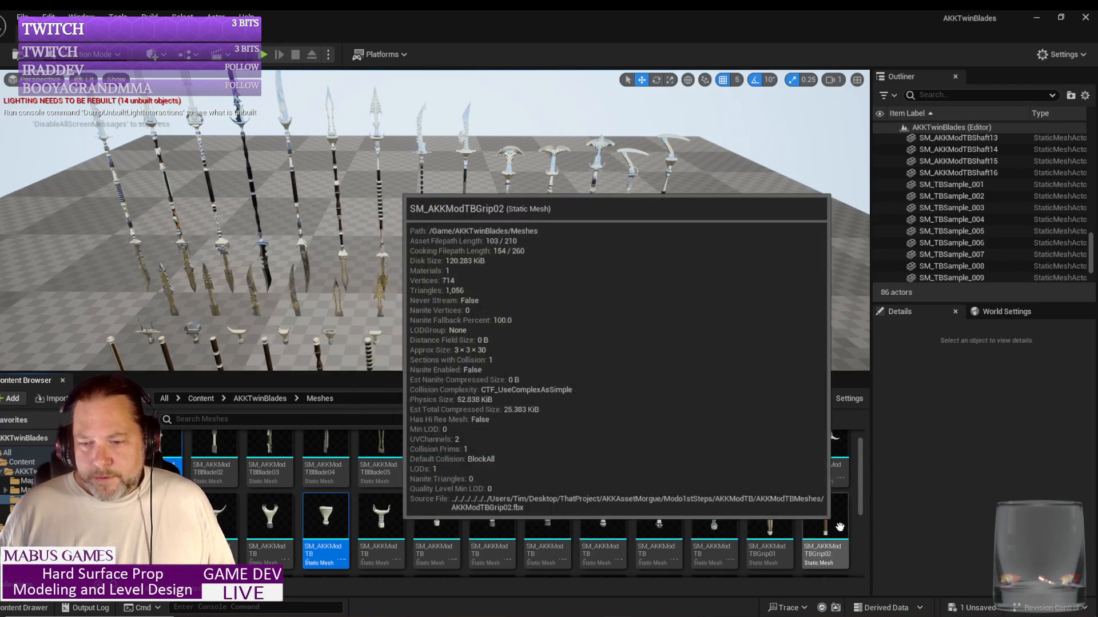
pyautogui.scroll(-2, 839, 527)
pyautogui.scroll(-2, 839, 526)
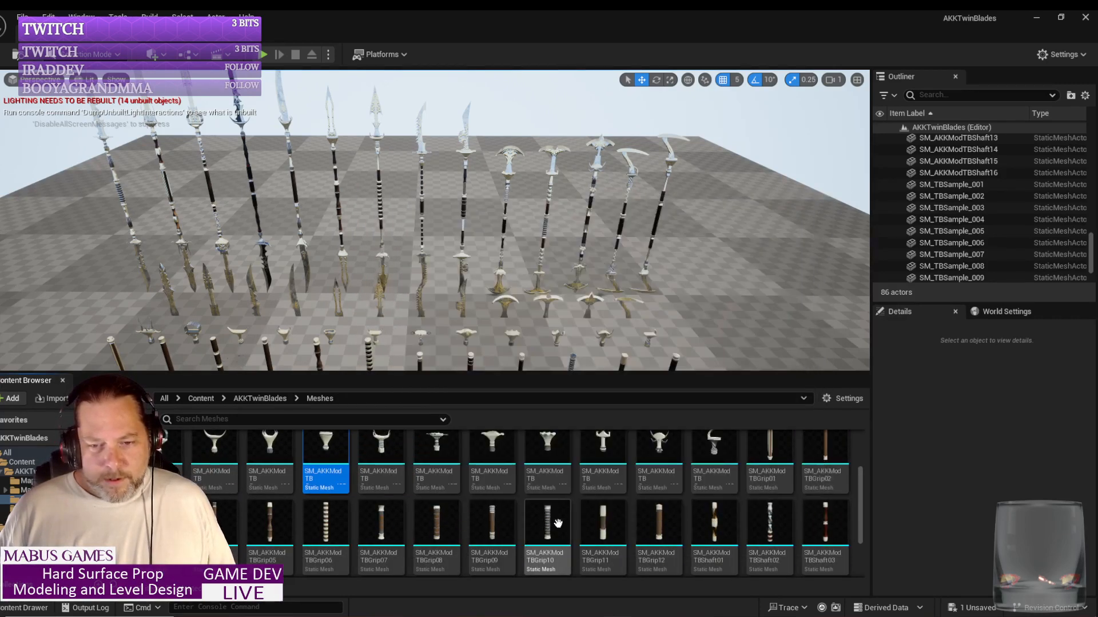
pyautogui.click(602, 524)
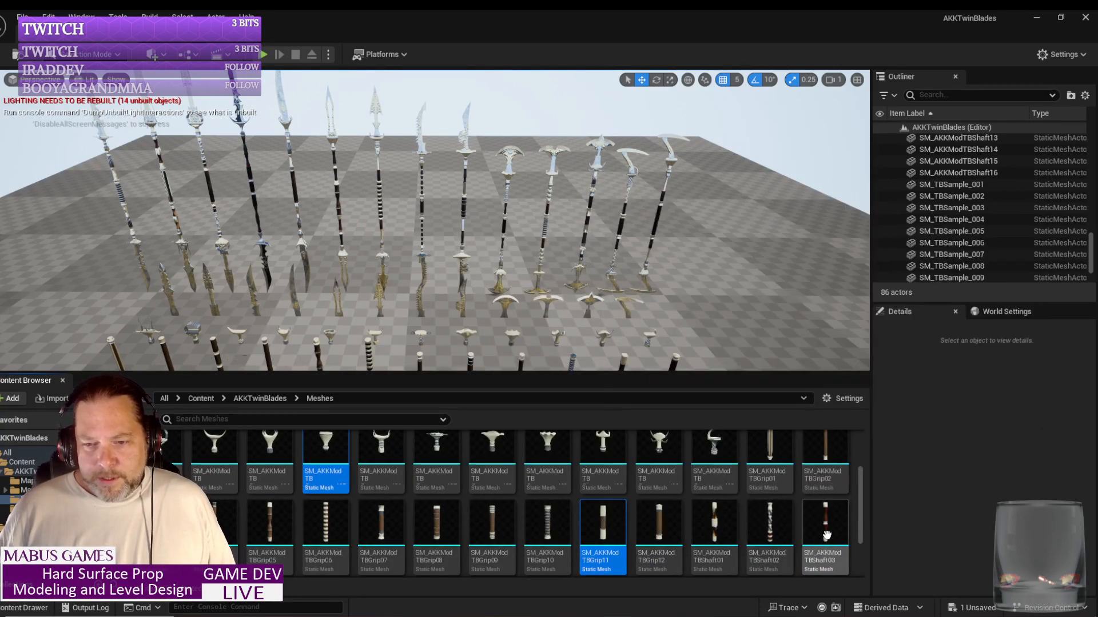
pyautogui.scroll(-4, 827, 535)
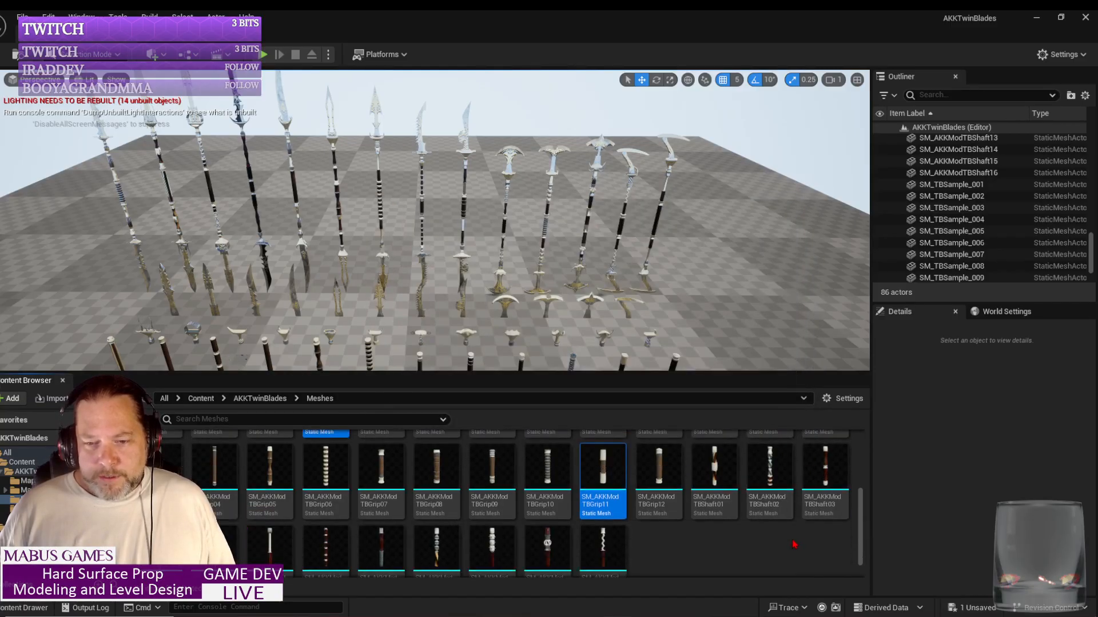
pyautogui.scroll(-1, 841, 565)
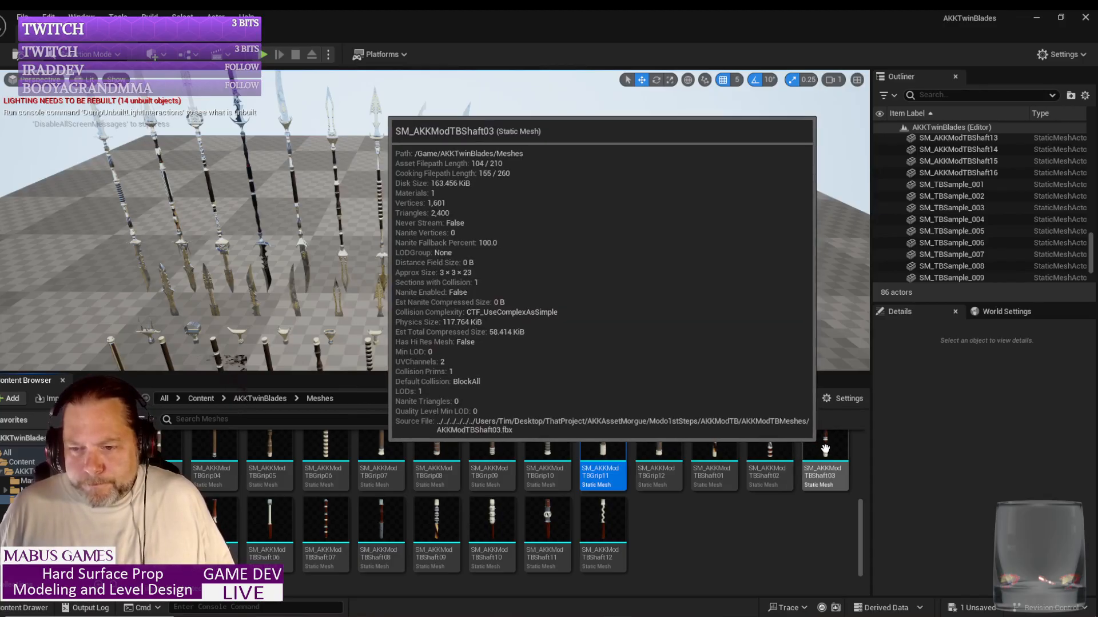
pyautogui.keyDown('ctrl'); pyautogui.click(825, 452); pyautogui.keyUp('ctrl')
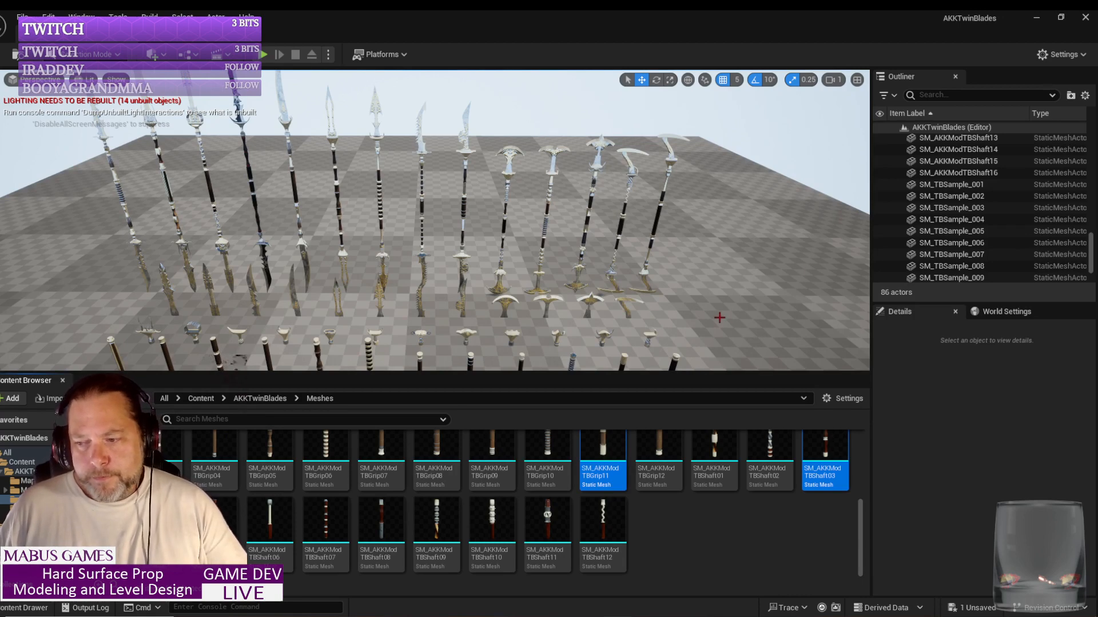
pyautogui.moveTo(719, 317); pyautogui.dragTo(709, 369)
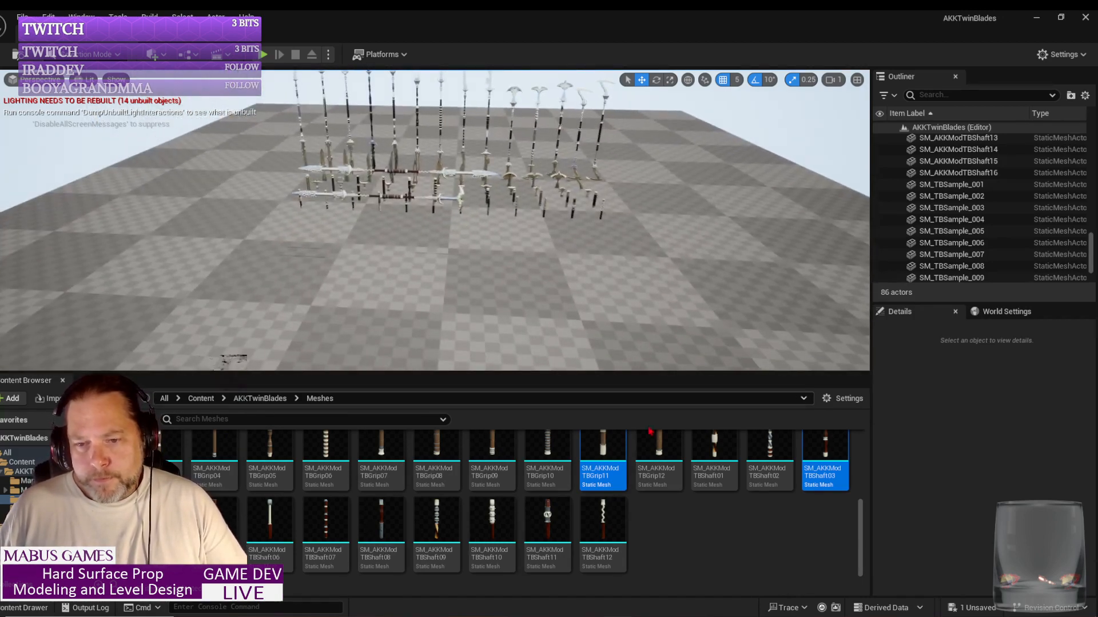
pyautogui.moveTo(603, 452); pyautogui.dragTo(522, 189)
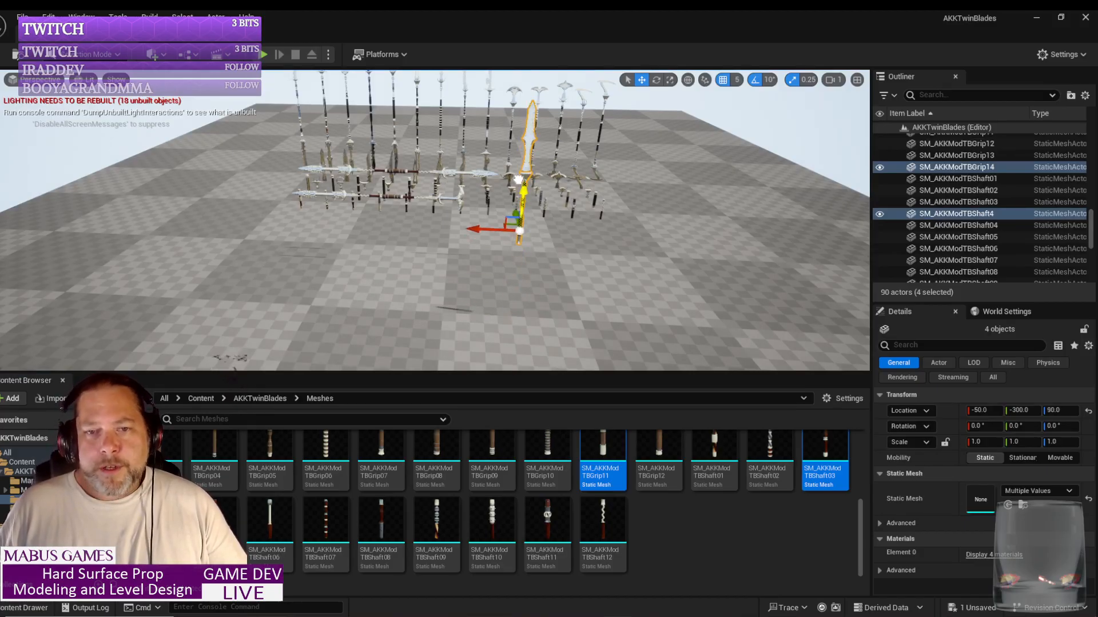
# - Duplicate the new weapon's blade, crossguard and shaft without the grip, rotating the copies 180° to form the opposite end
pyautogui.moveTo(553, 316); pyautogui.dragTo(600, 328, button='right')
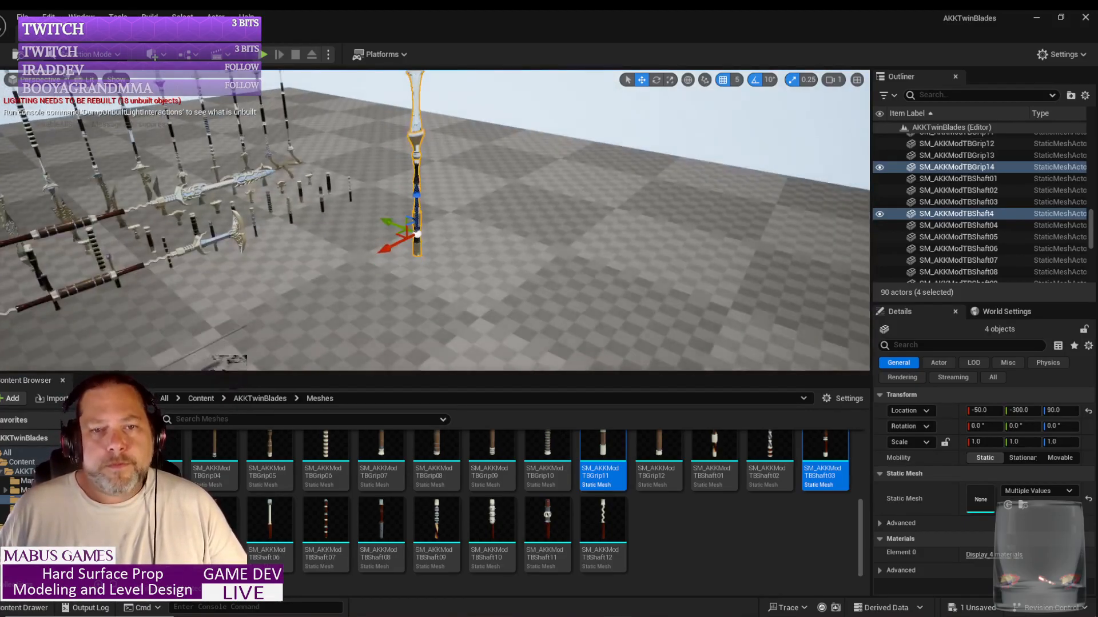
pyautogui.moveTo(532, 286); pyautogui.dragTo(526, 280, button='right')
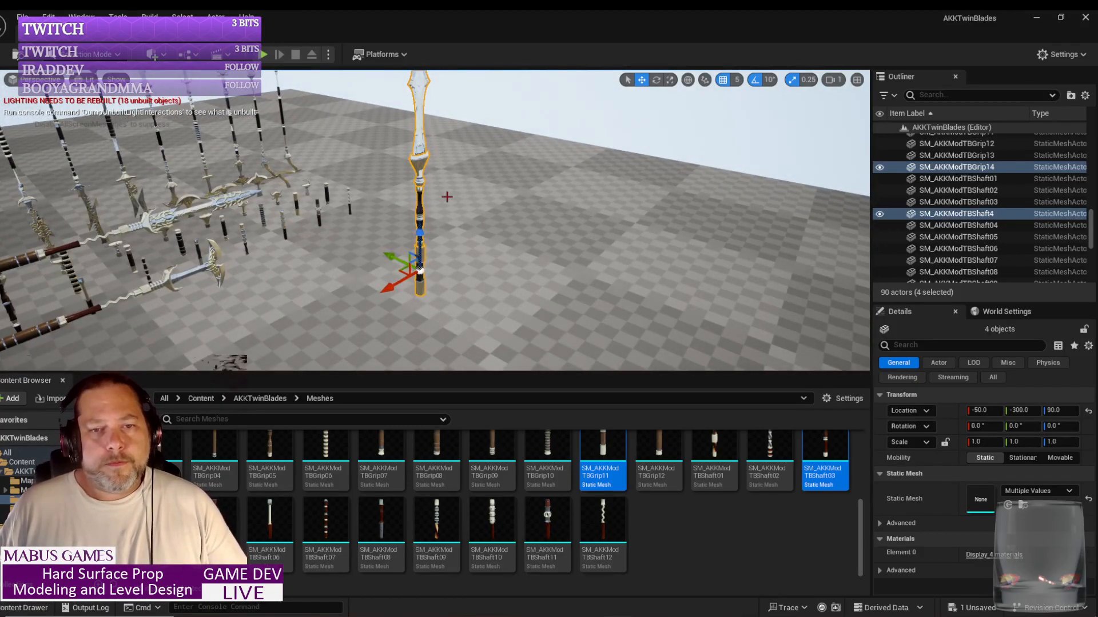
pyautogui.click(423, 286)
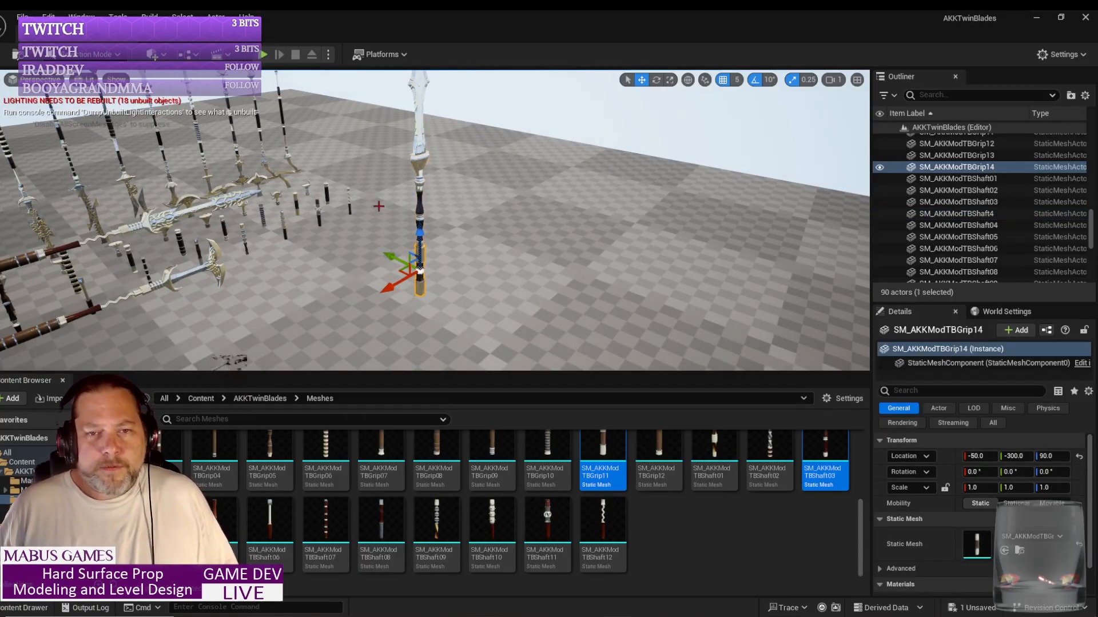
pyautogui.hotkey('ctrl', 'z')
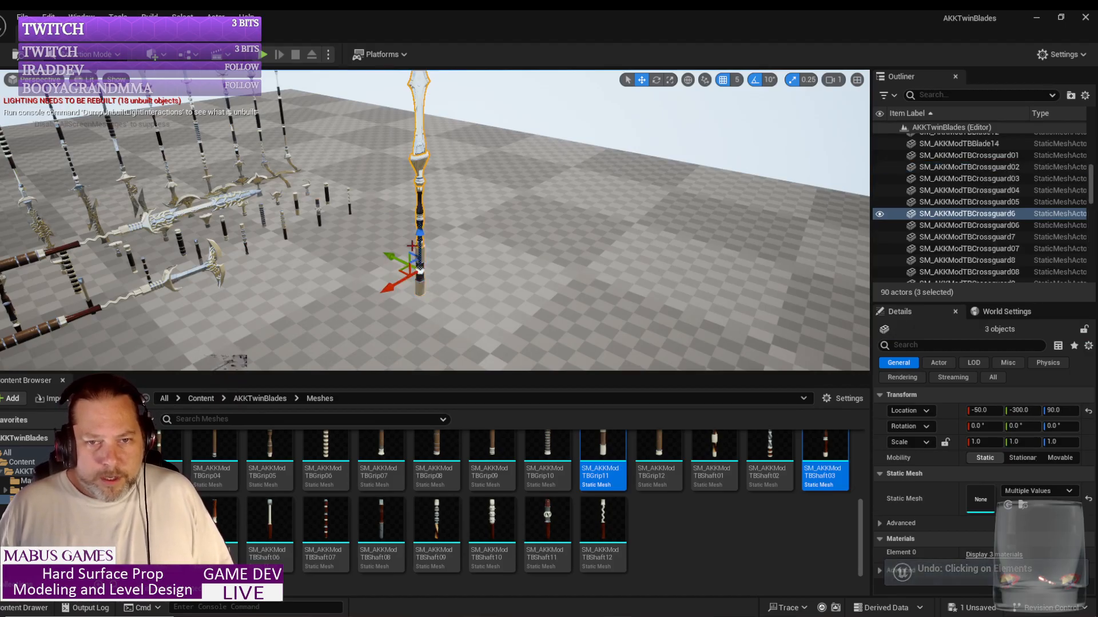
pyautogui.press('e')
pyautogui.keyDown('alt'); pyautogui.moveTo(378, 268); pyautogui.dragTo(459, 247); pyautogui.keyUp('alt')
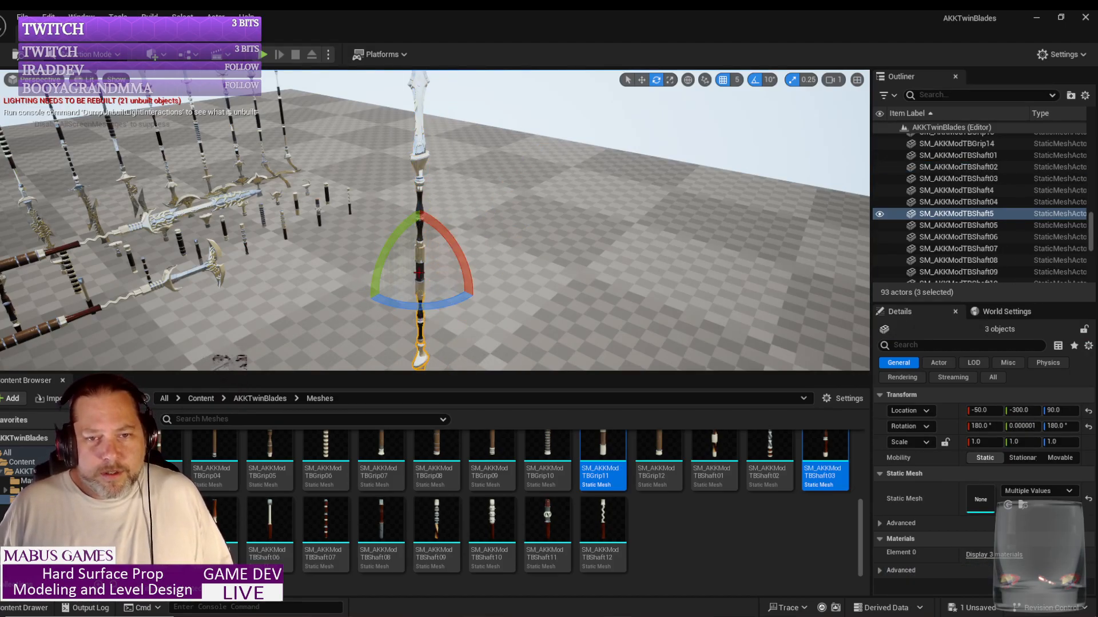
# - Group the grip with both sets of blade, crossguard and shaft, and rotate the assembled twin blade to lie horizontally
pyautogui.keyDown('ctrl'); pyautogui.click(421, 272); pyautogui.keyUp('ctrl')
pyautogui.moveTo(418, 208); pyautogui.dragTo(417, 208)
pyautogui.keyDown('ctrl'); pyautogui.click(418, 208); pyautogui.keyUp('ctrl')
pyautogui.keyDown('ctrl'); pyautogui.click(419, 169); pyautogui.keyUp('ctrl')
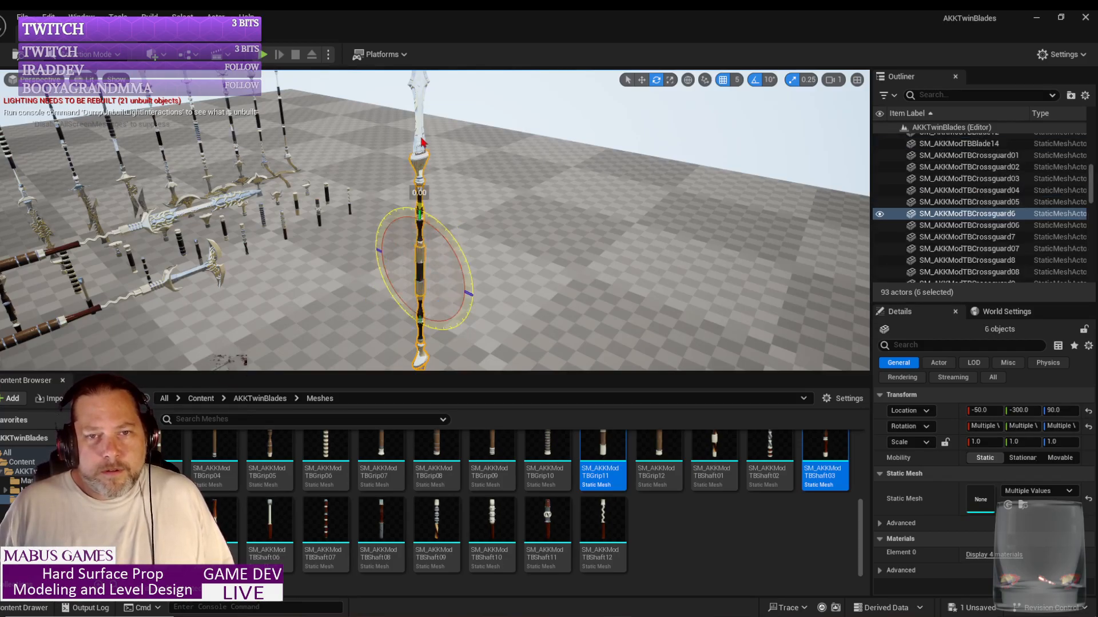
pyautogui.keyDown('ctrl'); pyautogui.click(419, 137); pyautogui.keyUp('ctrl')
pyautogui.hotkey('ctrl', 'g')
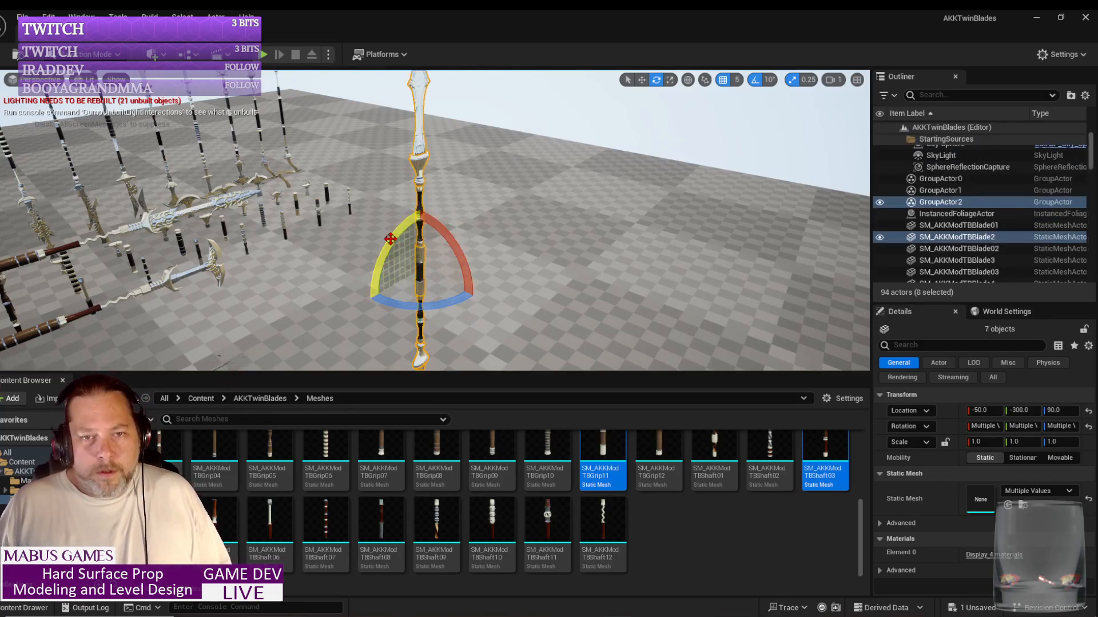
pyautogui.moveTo(391, 240); pyautogui.dragTo(420, 327)
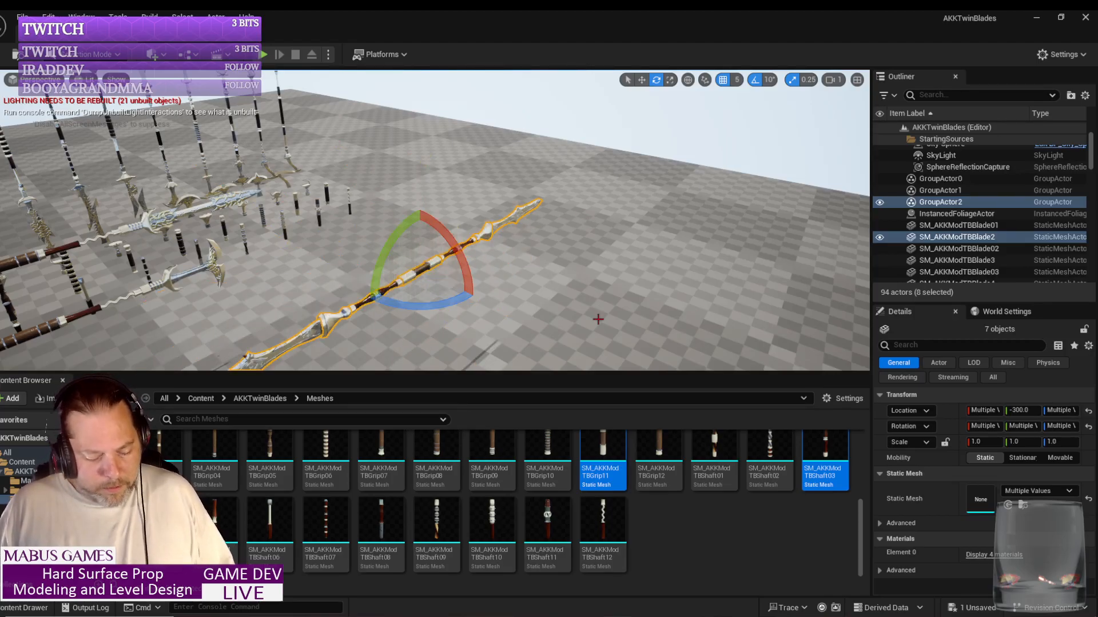
pyautogui.press('Escape')
# - Look over the assembled twin blade in front of the other weapons and separate parts
pyautogui.moveTo(554, 309); pyautogui.dragTo(554, 283, button='right')
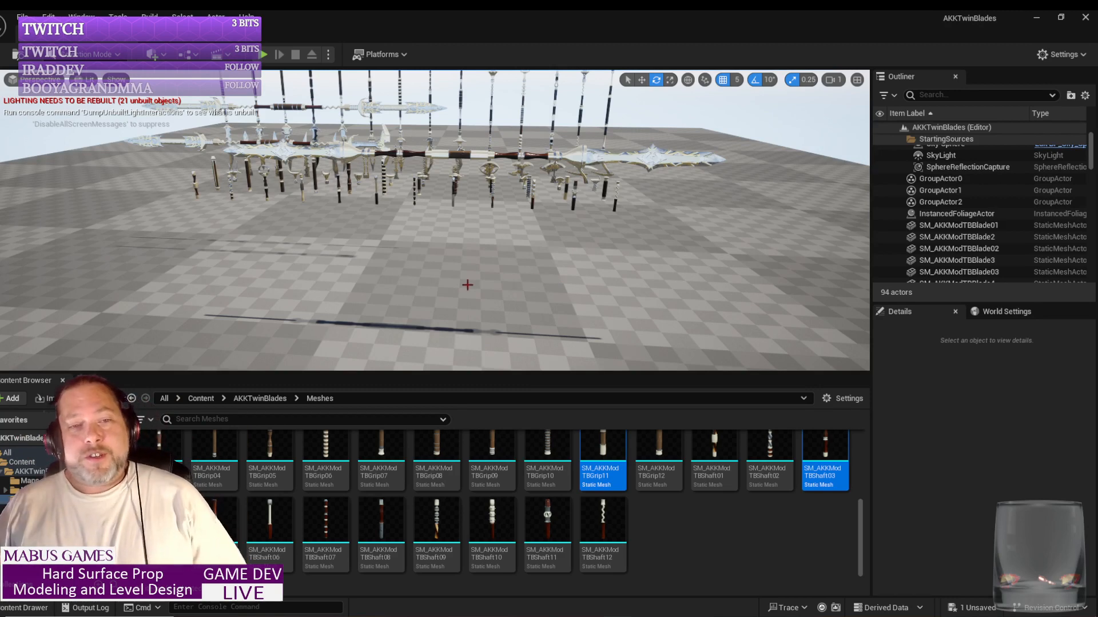
pyautogui.moveTo(525, 284); pyautogui.dragTo(543, 246)
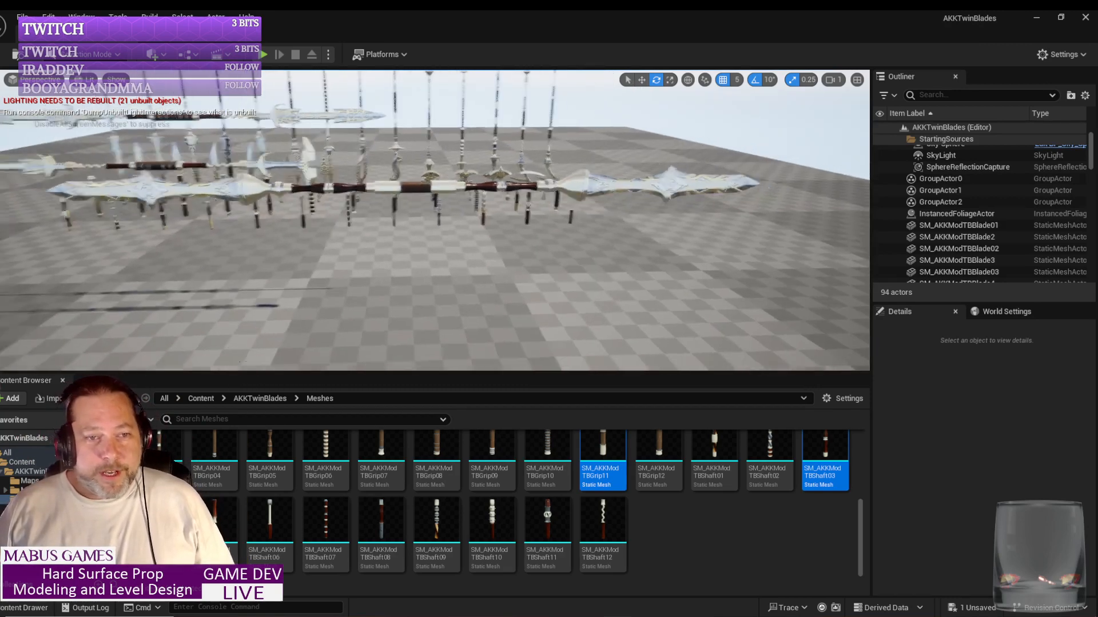
pyautogui.moveTo(525, 284); pyautogui.dragTo(525, 343, button='right')
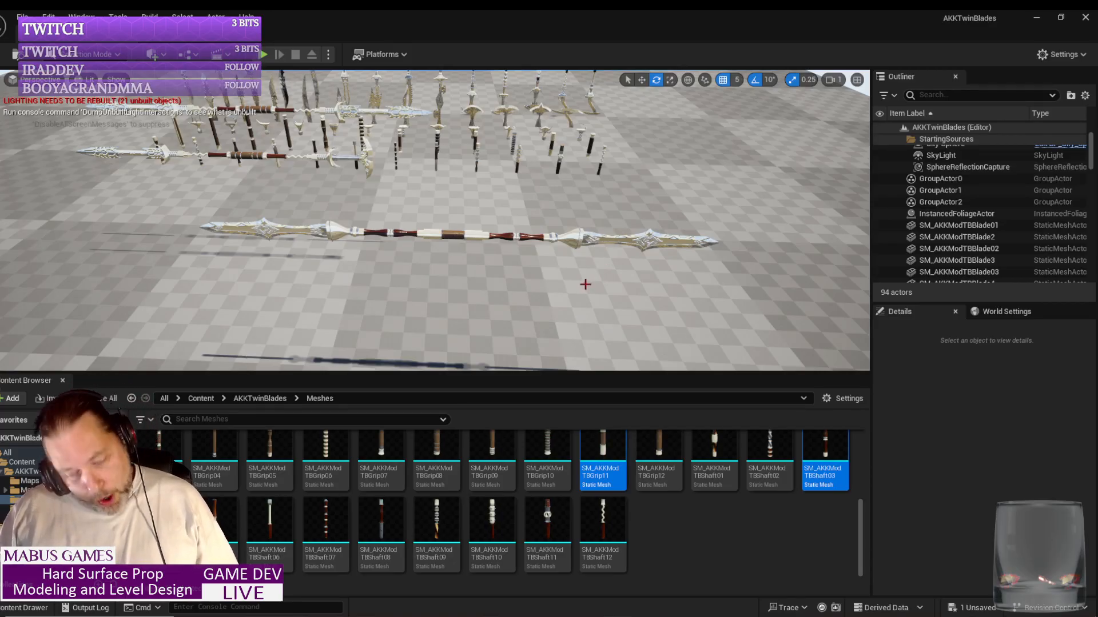
# - Switch to Modo and compare the row of staffs, including the third staff's ringed head and pierced joint
pyautogui.moveTo(277, 614)
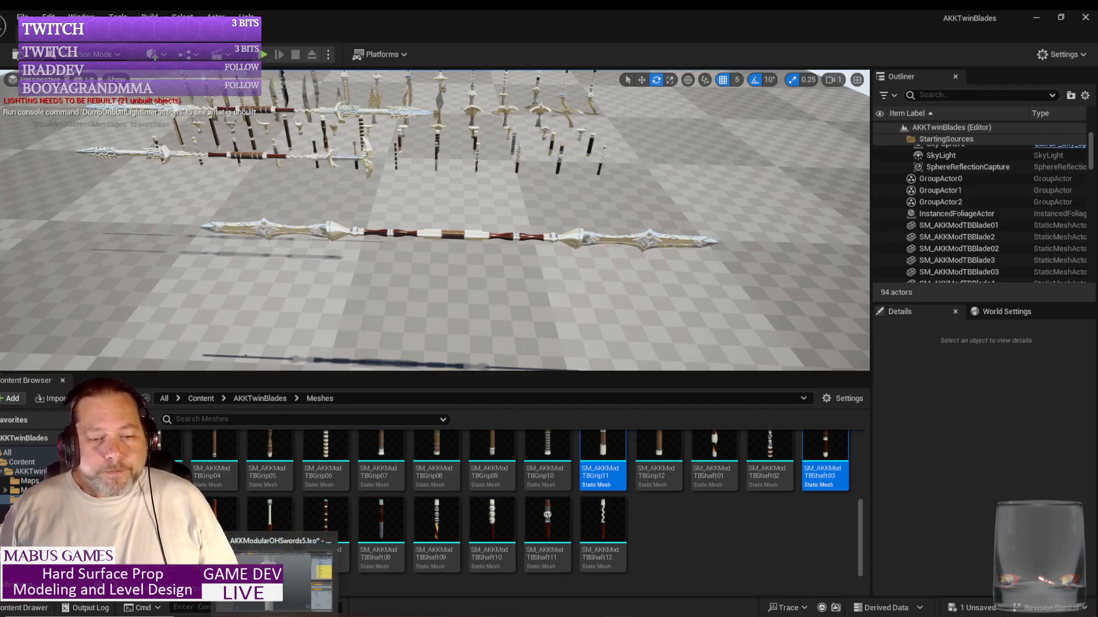
pyautogui.click(280, 572)
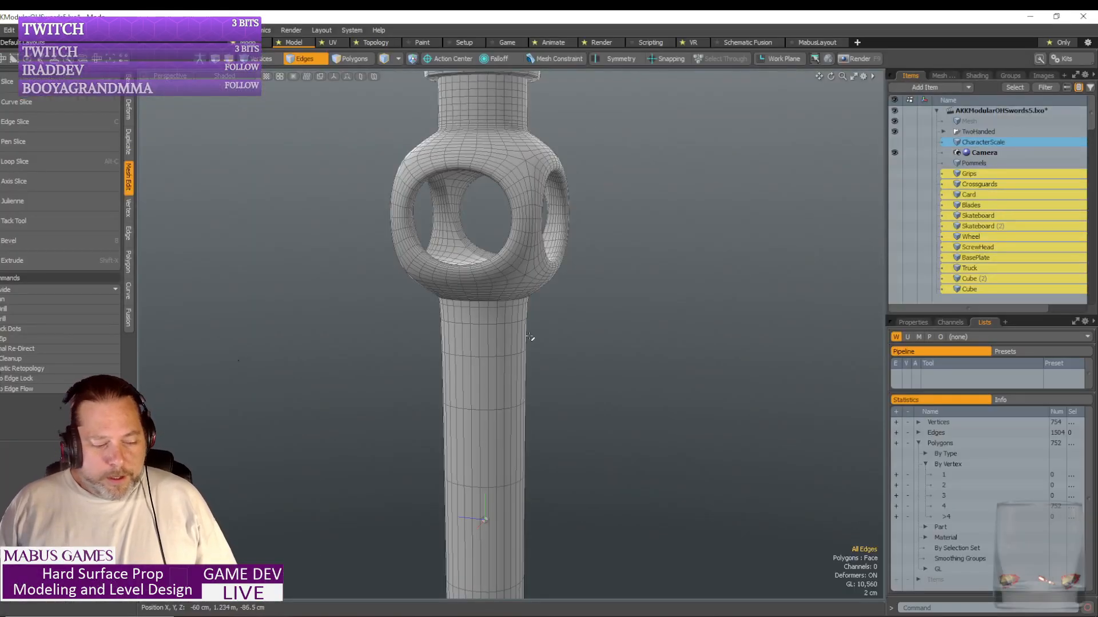
pyautogui.scroll(-10, 629, 401)
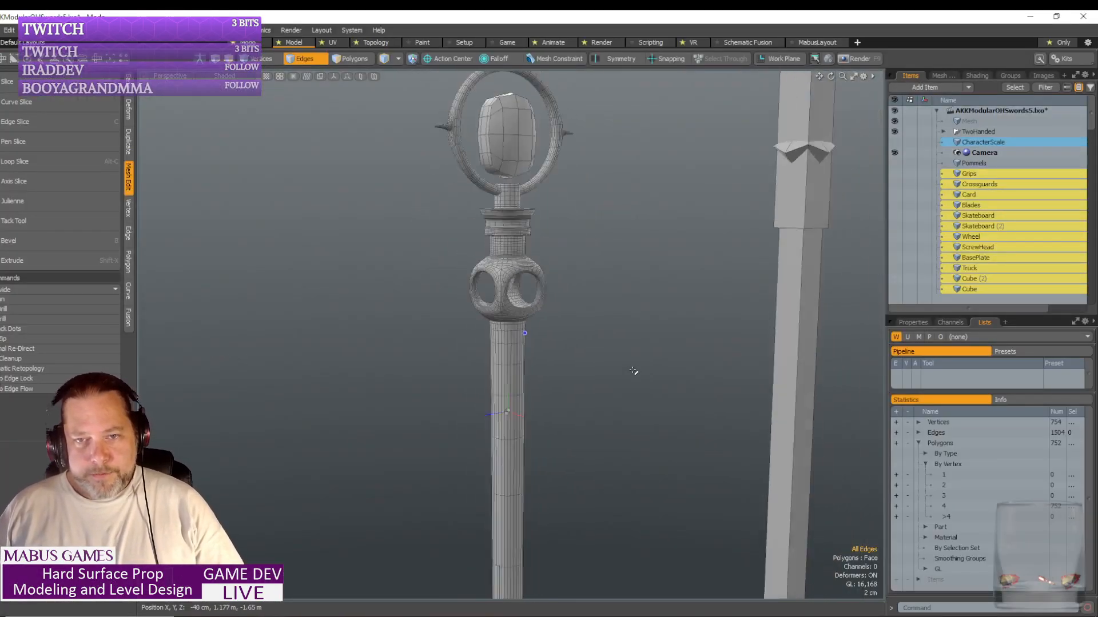
pyautogui.scroll(-5, 633, 372)
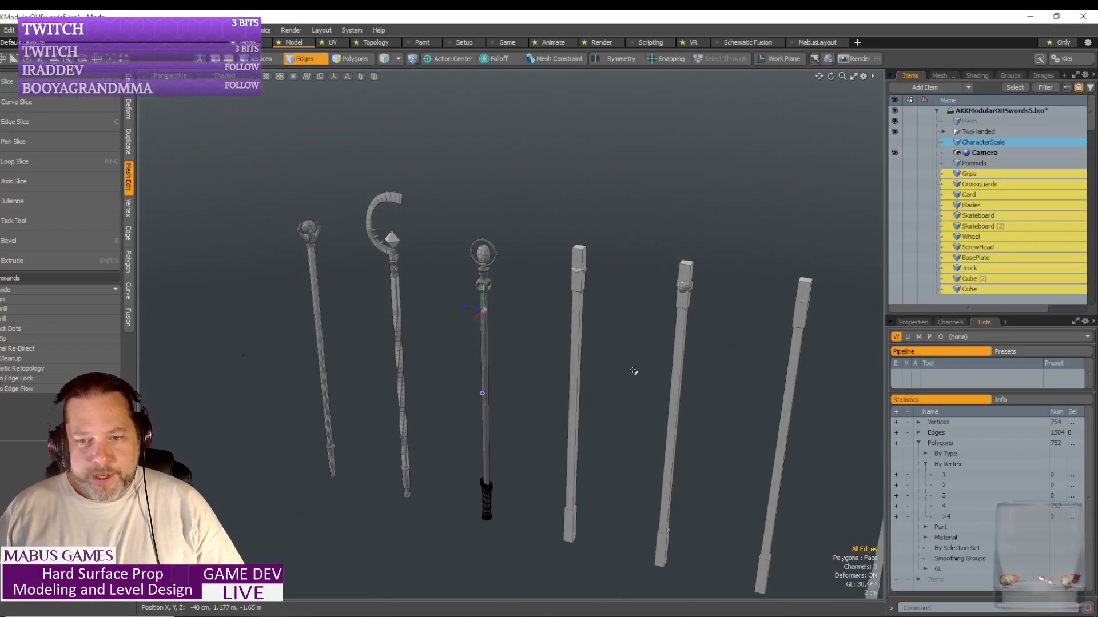
pyautogui.scroll(-1, 634, 372)
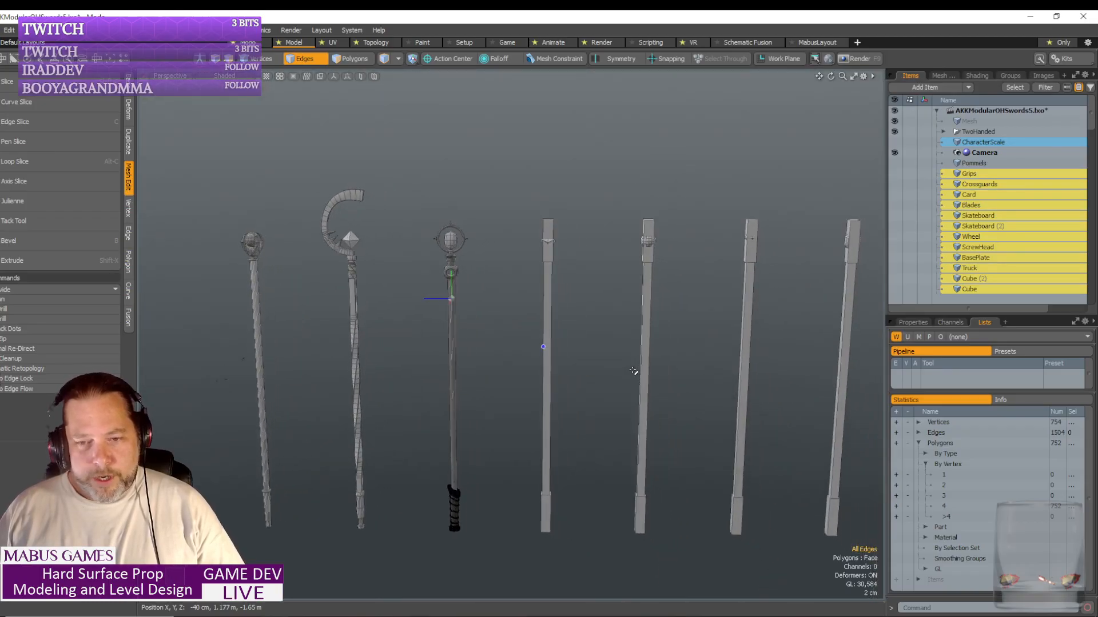
pyautogui.keyDown('alt'); pyautogui.moveTo(616, 374); pyautogui.dragTo(617, 375); pyautogui.keyUp('alt')
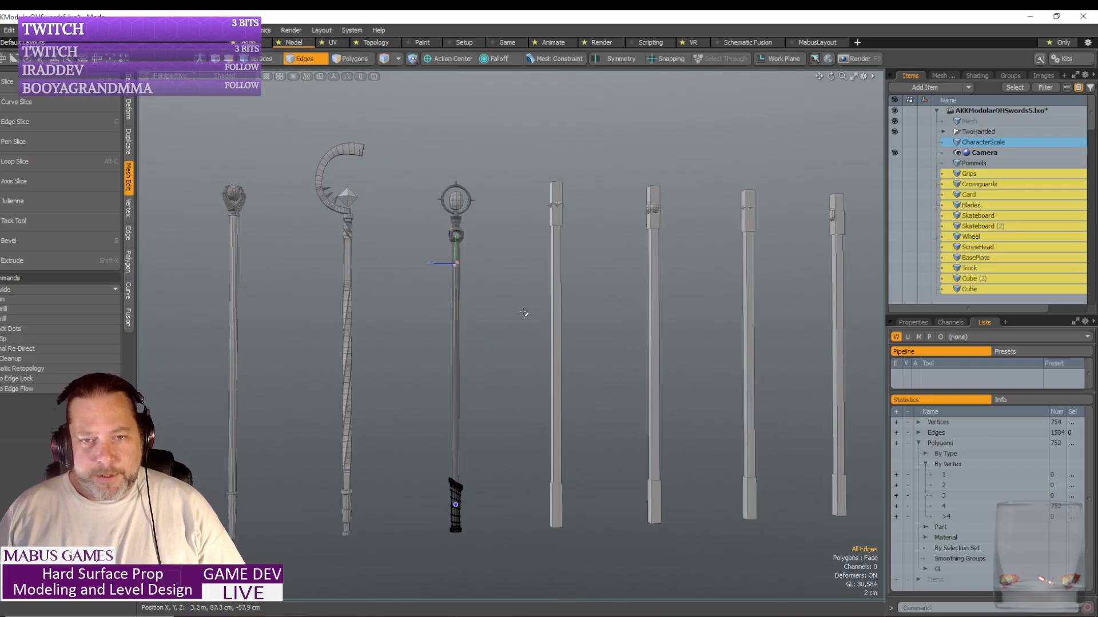
pyautogui.scroll(3, 518, 304)
pyautogui.scroll(3, 515, 298)
pyautogui.keyDown('alt'); pyautogui.moveTo(515, 298); pyautogui.dragTo(509, 323); pyautogui.keyUp('alt')
pyautogui.scroll(3, 518, 325)
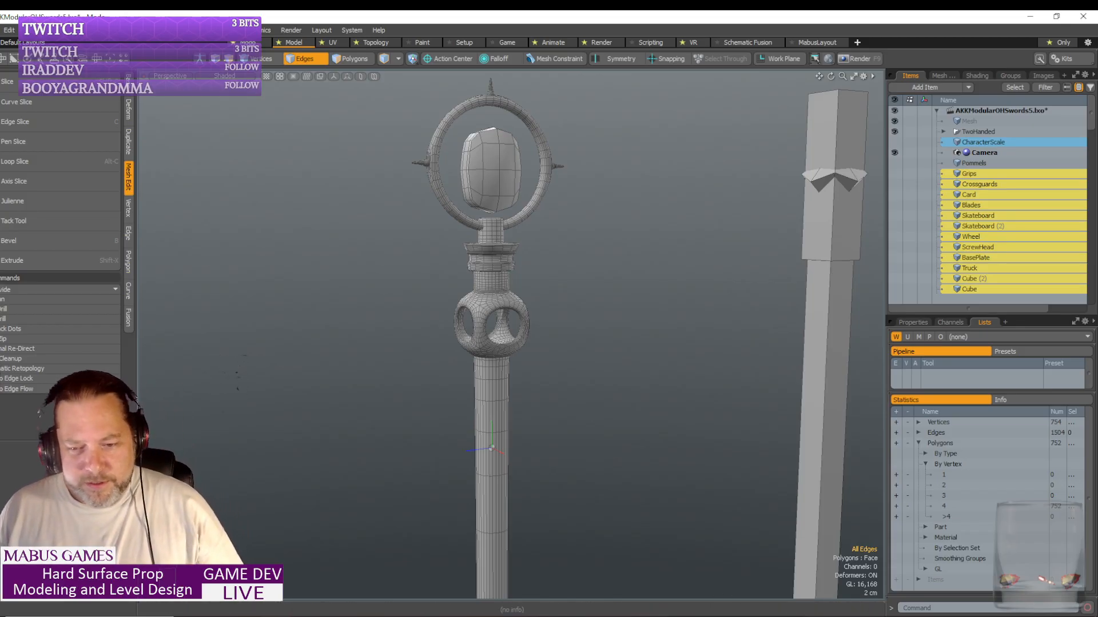
# - Switch to the AKKTwinBlades level in Unreal Editor and examine the new twin blade's ornamented blade and crossguard up close
pyautogui.hotkey('alt', 'Tab')
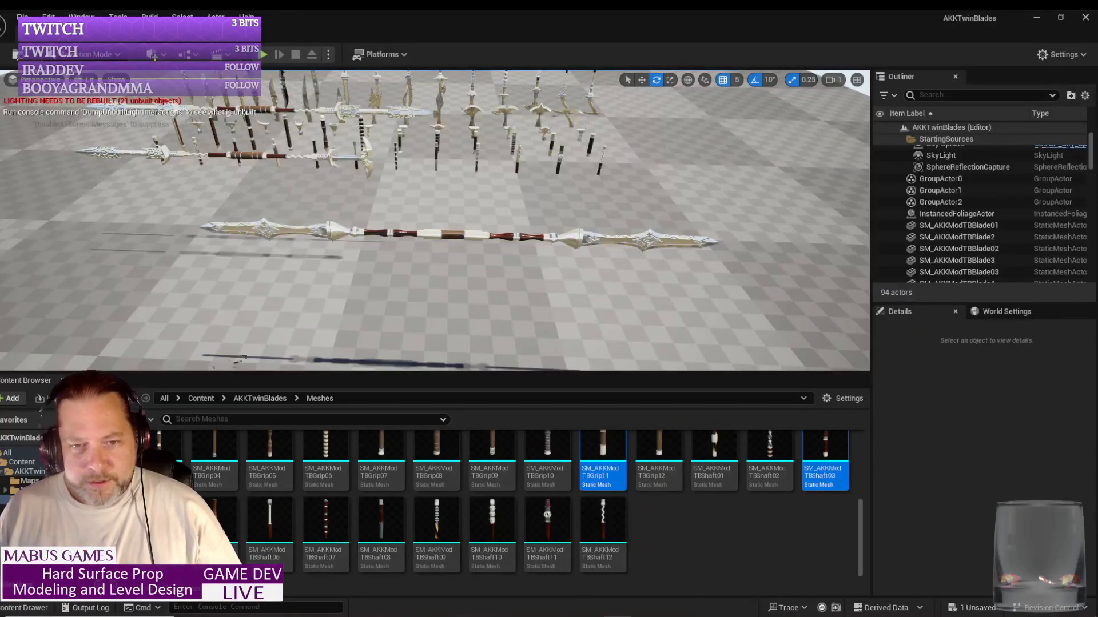
pyautogui.click(504, 290)
pyautogui.moveTo(625, 321); pyautogui.dragTo(653, 286)
pyautogui.press('Escape')
pyautogui.moveTo(608, 360); pyautogui.dragTo(608, 395, button='right')
pyautogui.moveTo(634, 300)
pyautogui.mouseDown(button='right')
pyautogui.moveTo(637, 228)
pyautogui.moveTo(697, 303)
pyautogui.moveTo(712, 303)
pyautogui.moveTo(635, 303)
pyautogui.moveTo(634, 292)
pyautogui.moveTo(637, 305)
pyautogui.mouseUp(button='right')
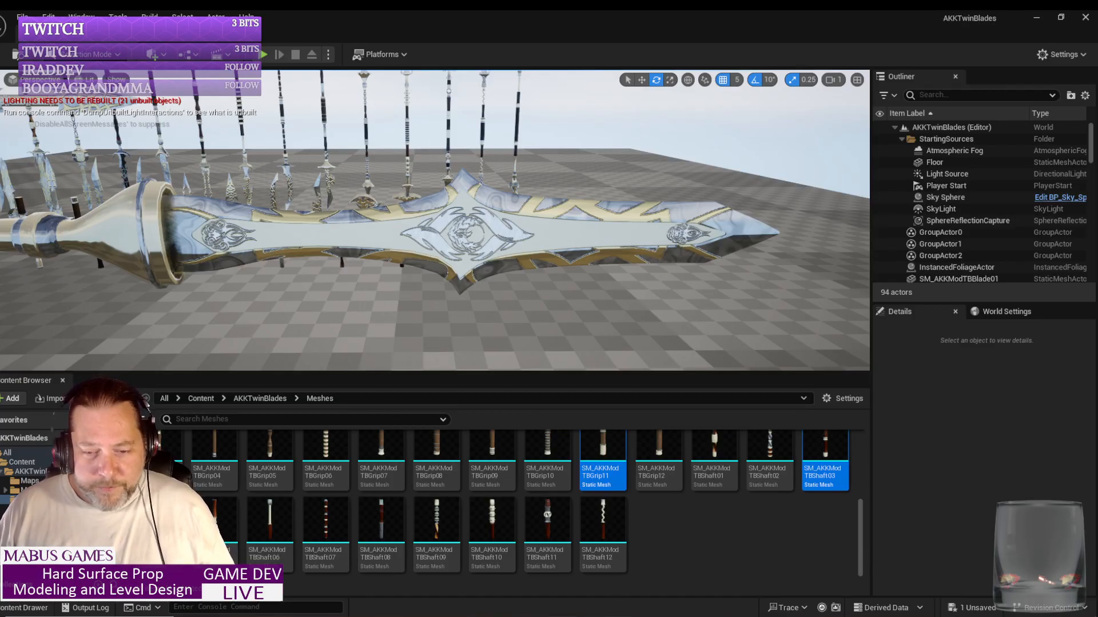
# - Return to Modo and inspect the third staff's gem, ring, collar and pierced joint against the neighbouring blank staffs
pyautogui.hotkey('alt', 'Tab')
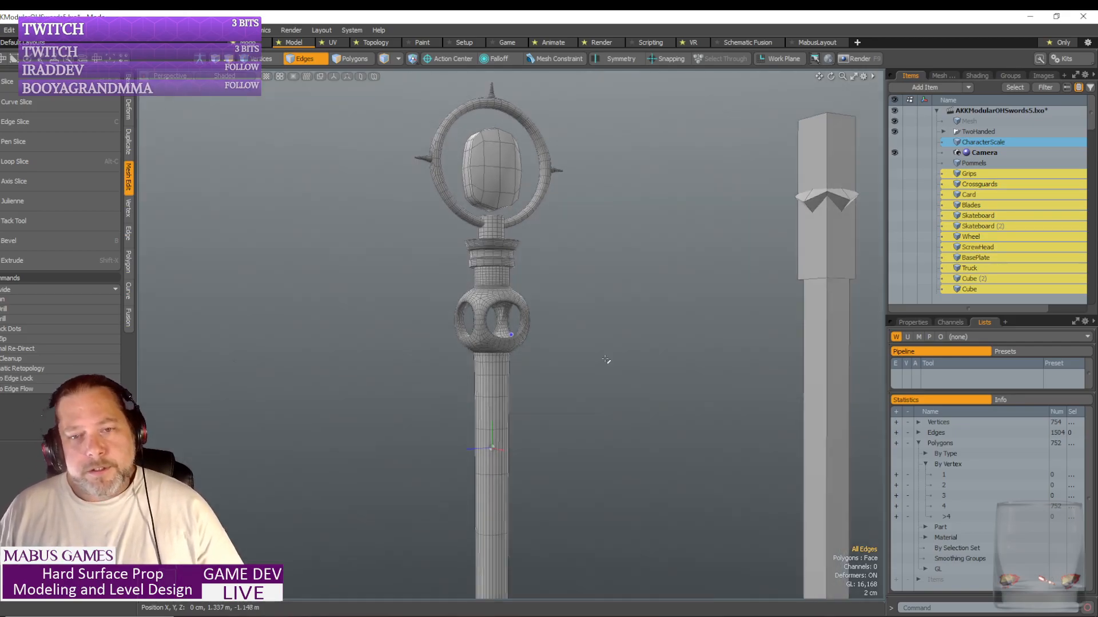
pyautogui.scroll(-5, 602, 400)
pyautogui.scroll(-3, 600, 279)
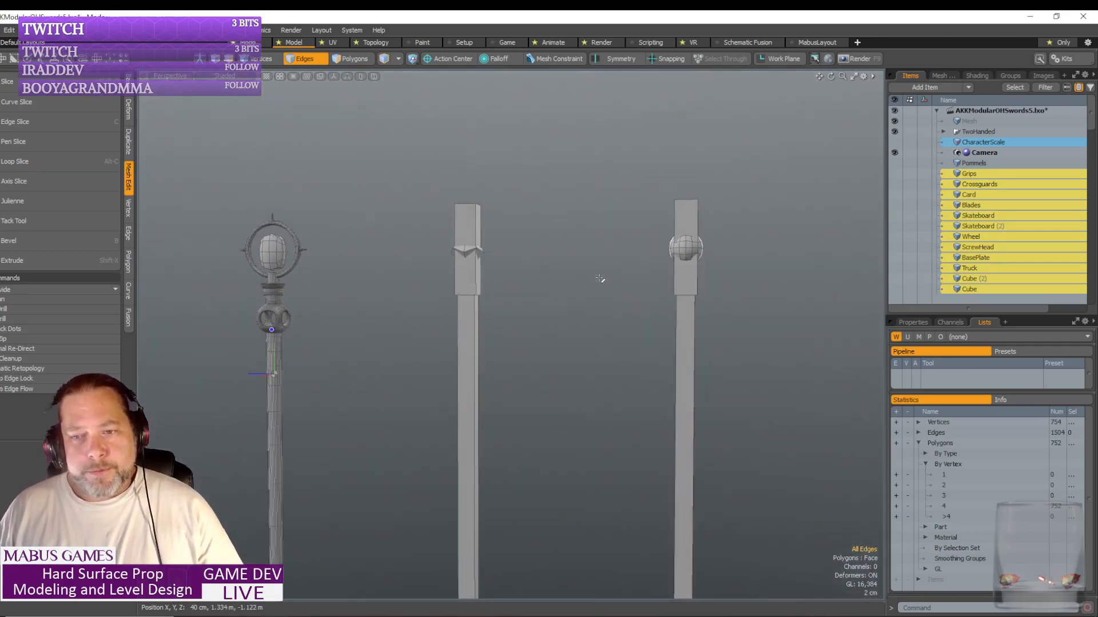
pyautogui.keyDown('alt'); pyautogui.moveTo(600, 279); pyautogui.dragTo(494, 341); pyautogui.keyUp('alt')
pyautogui.scroll(5, 495, 342)
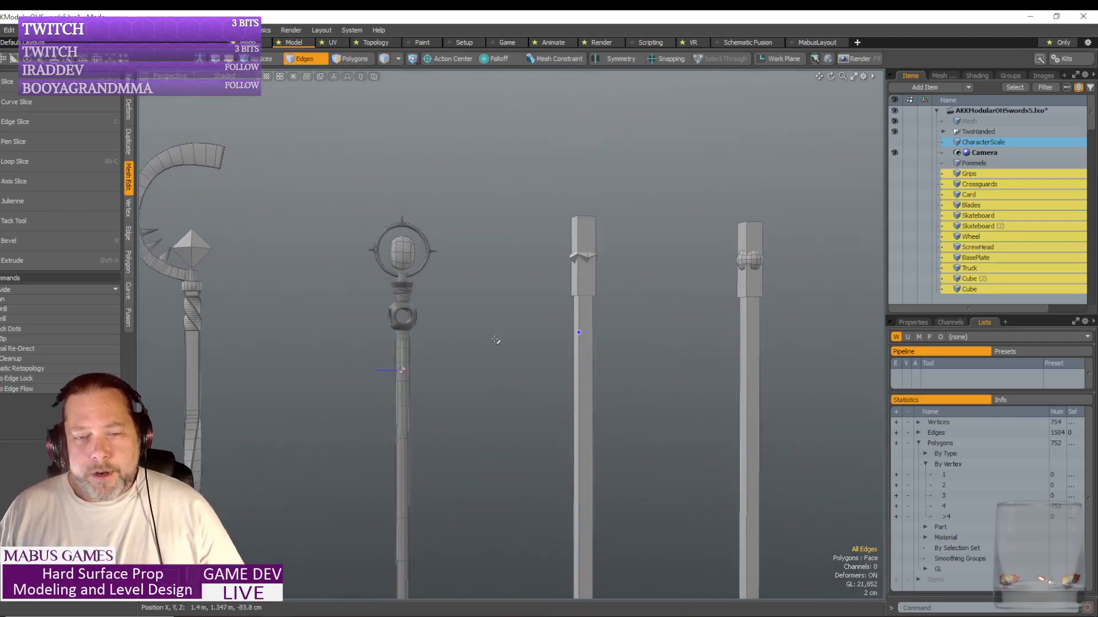
pyautogui.scroll(6, 496, 341)
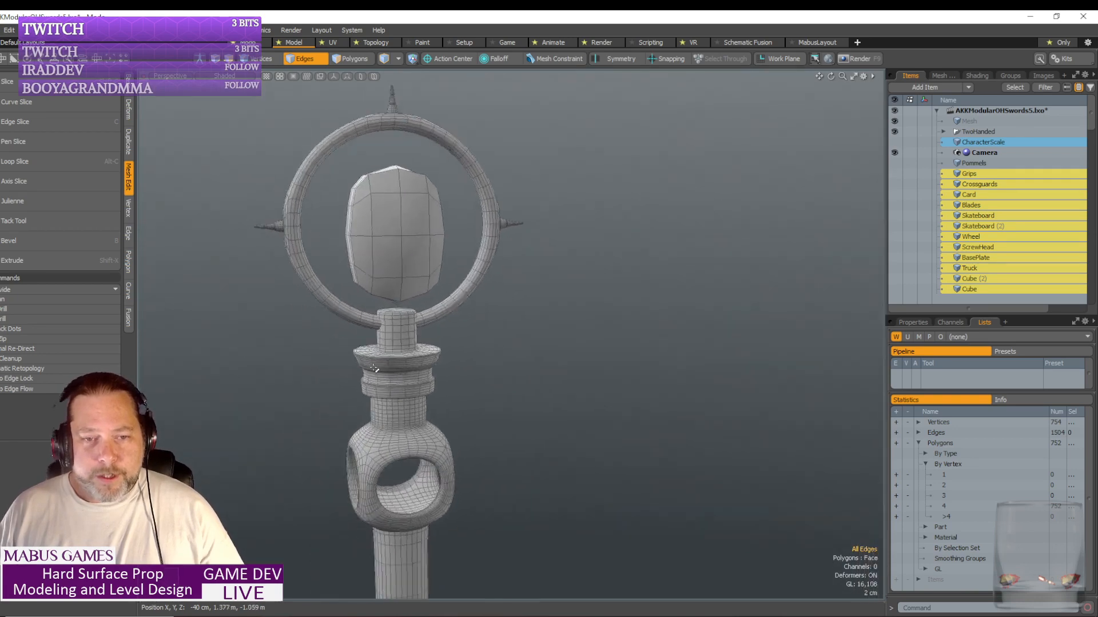
pyautogui.keyDown('alt'); pyautogui.moveTo(375, 368); pyautogui.dragTo(421, 262); pyautogui.keyUp('alt')
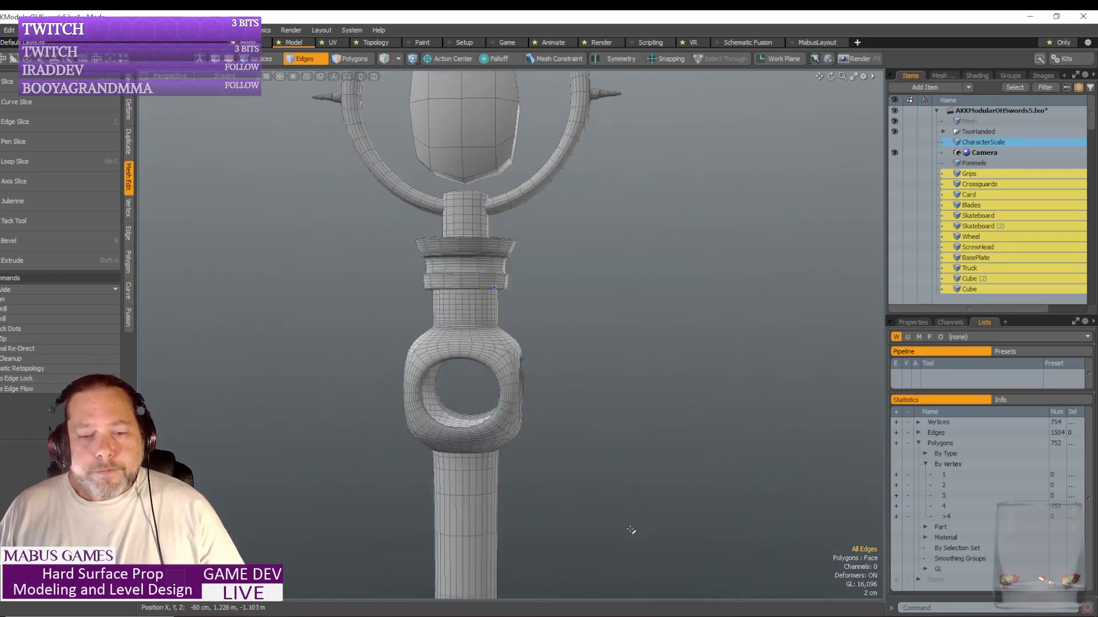
pyautogui.scroll(-10, 631, 530)
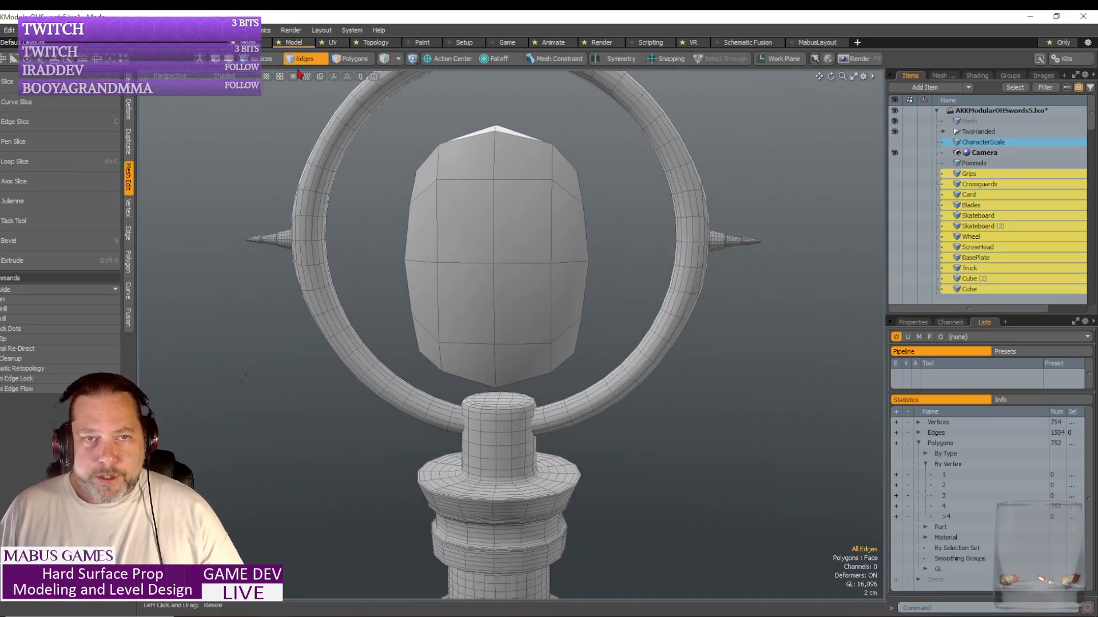
# - Change from edge to item selection and select the blank head block of the fourth staff
pyautogui.click(309, 58)
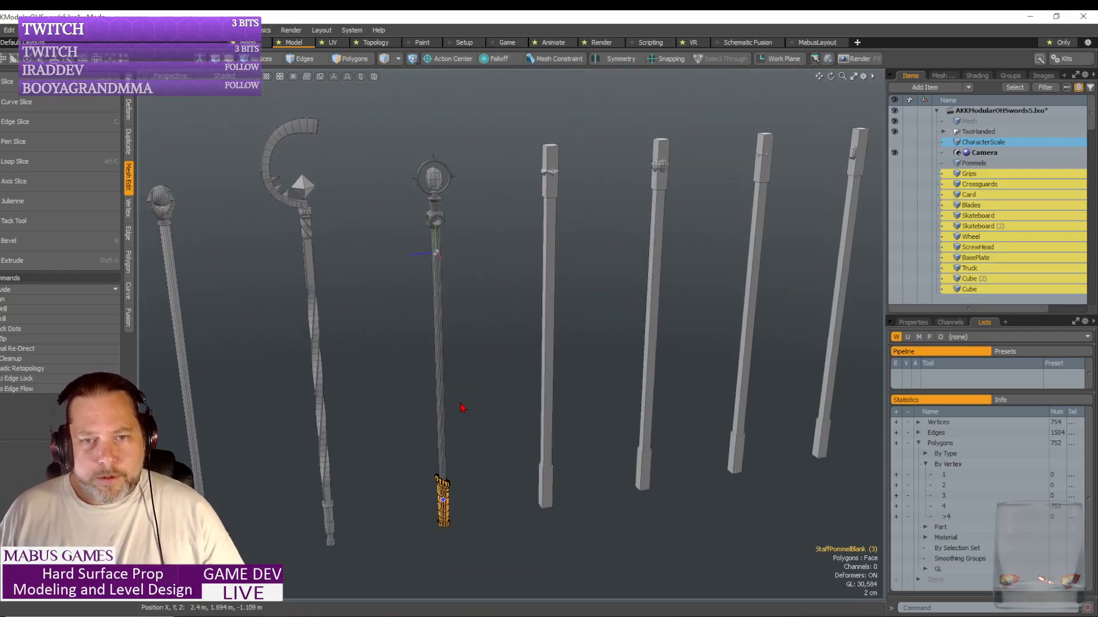
pyautogui.click(454, 184)
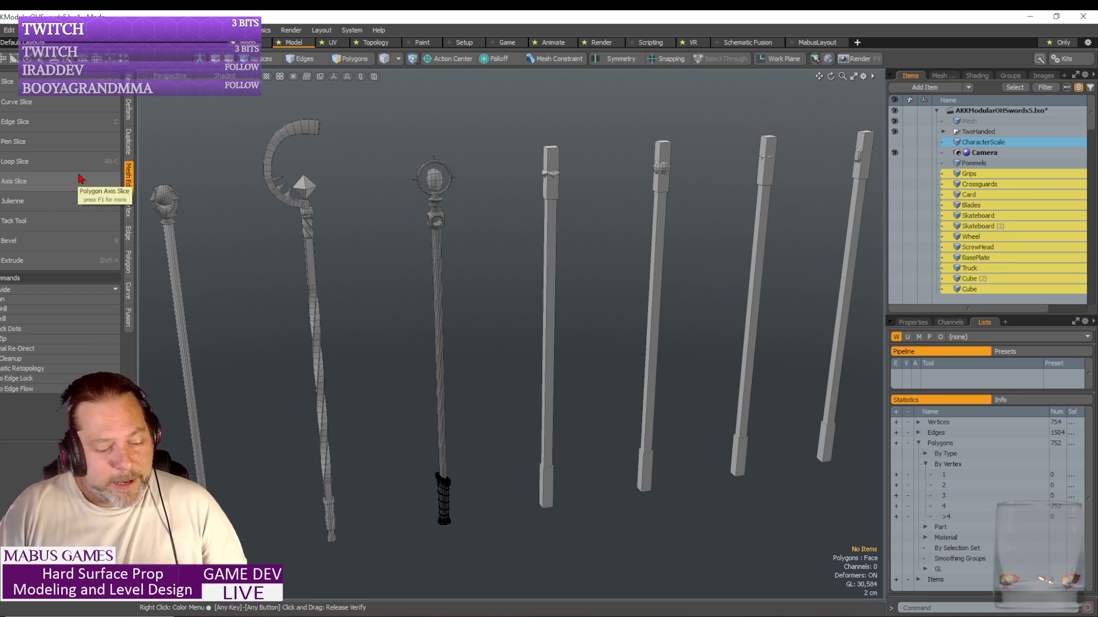
pyautogui.scroll(5, 621, 312)
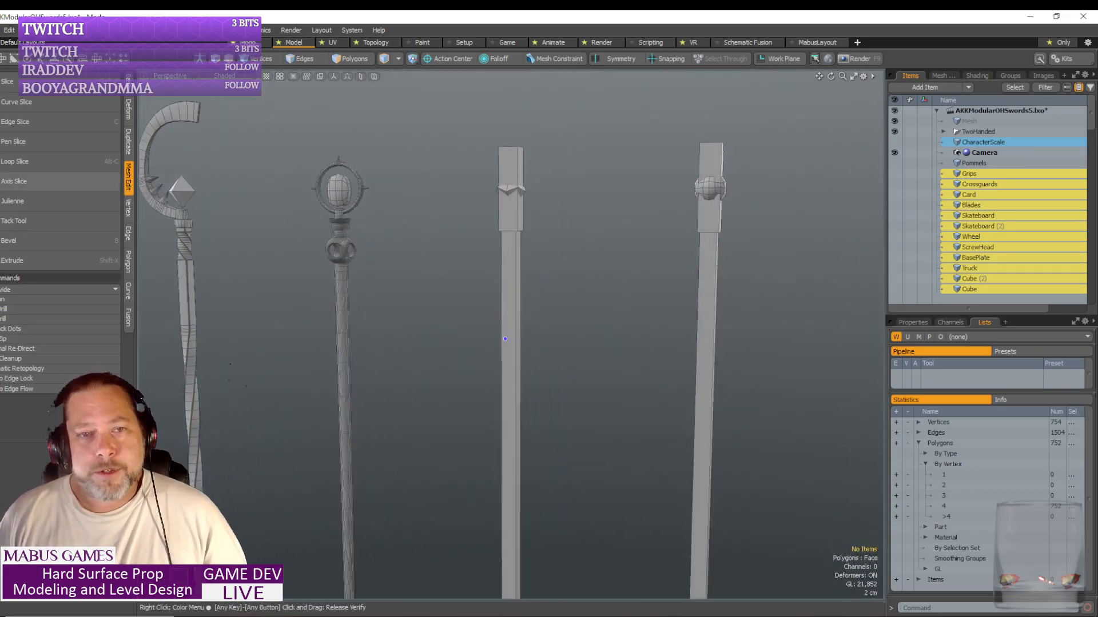
pyautogui.scroll(5, 622, 310)
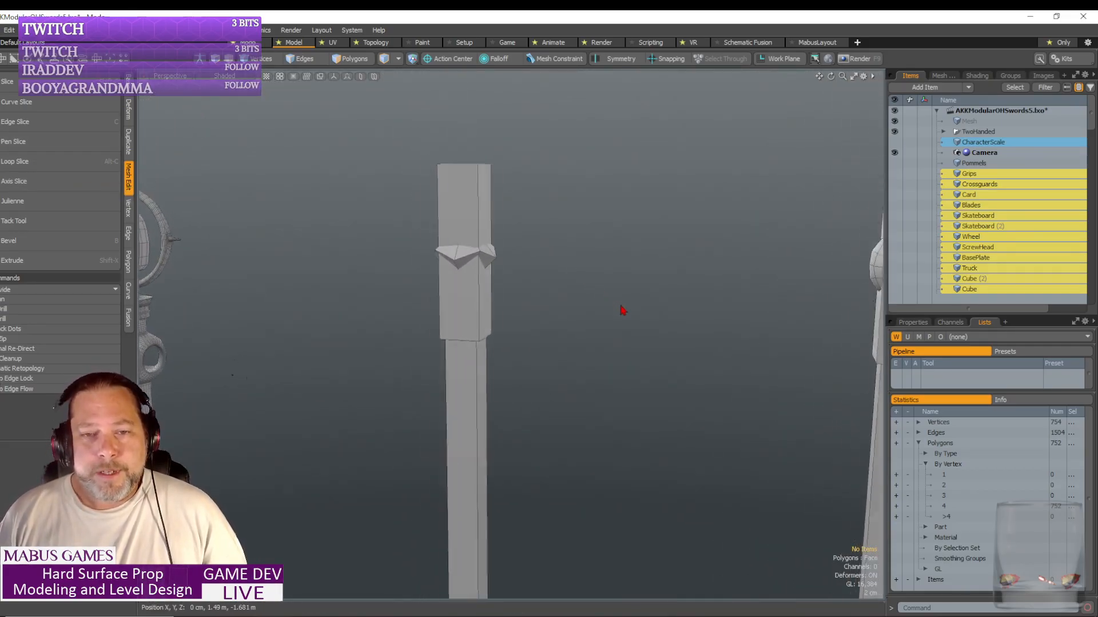
pyautogui.scroll(-2, 622, 310)
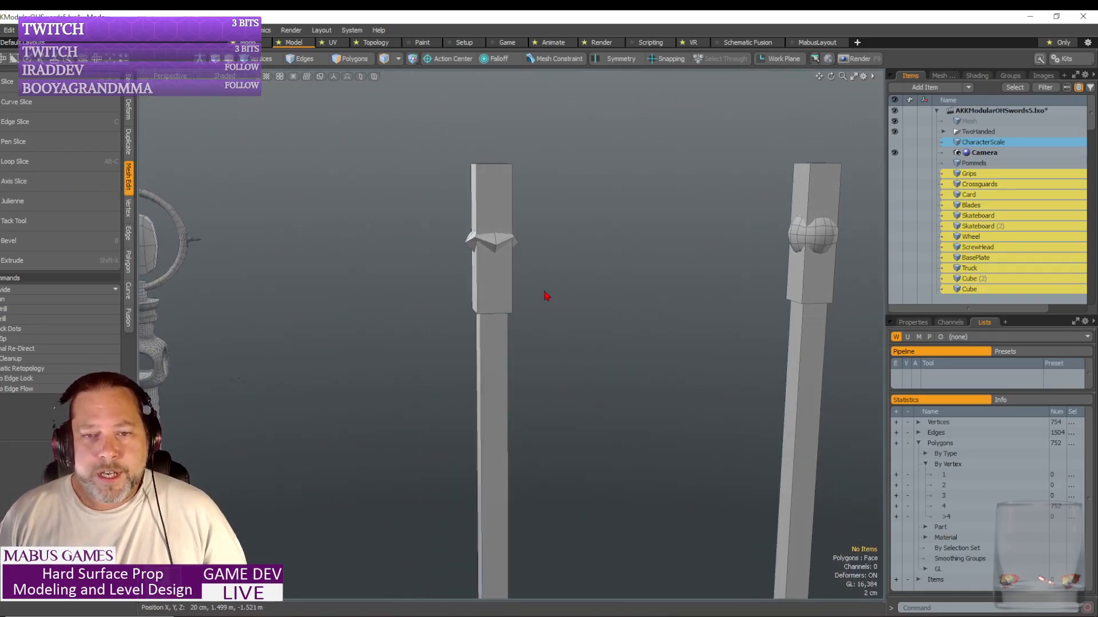
pyautogui.click(489, 216)
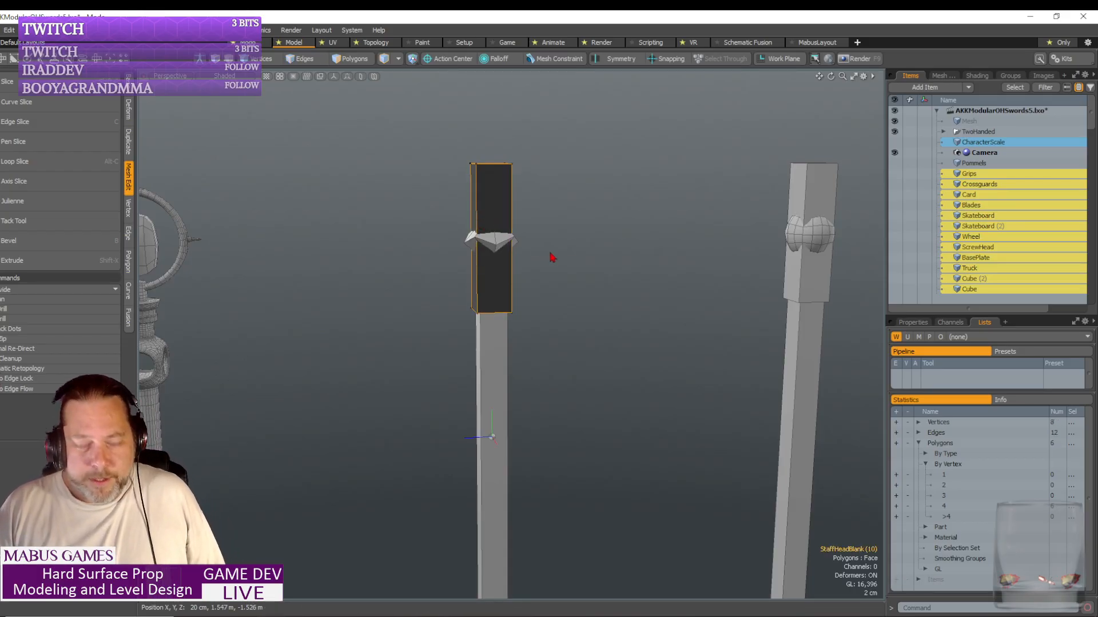
pyautogui.click(515, 275)
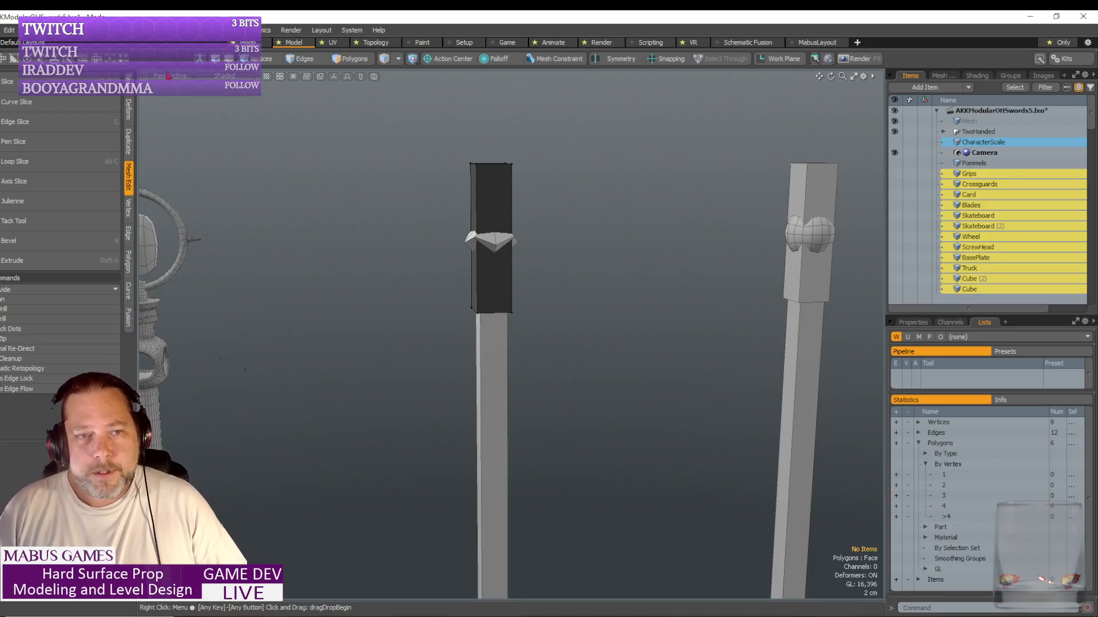
pyautogui.press('w')
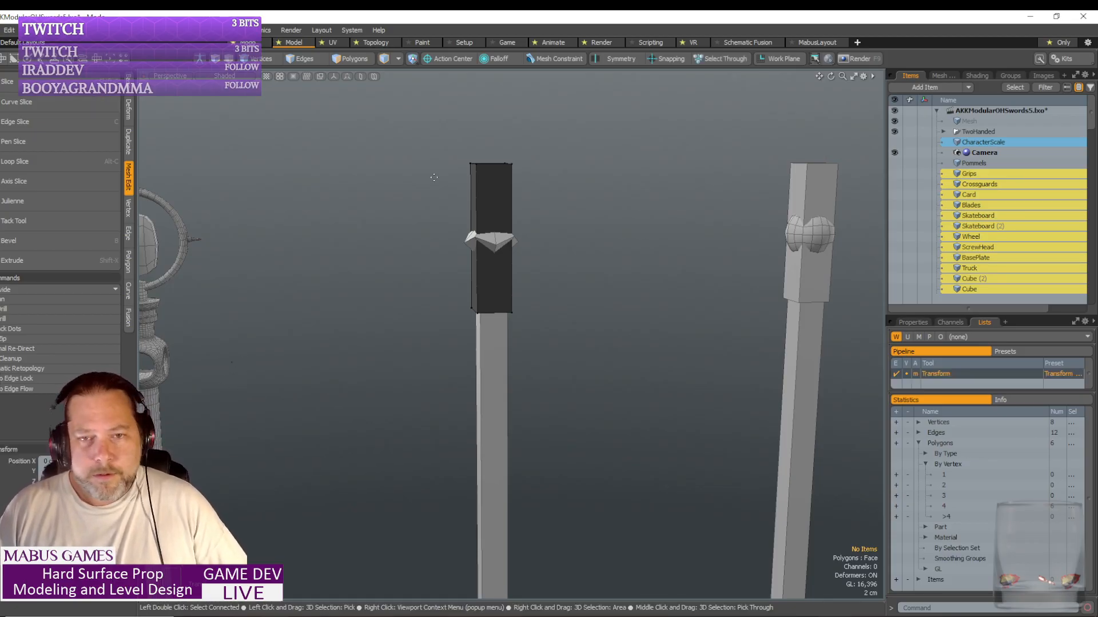
pyautogui.press('space')
pyautogui.click(504, 214)
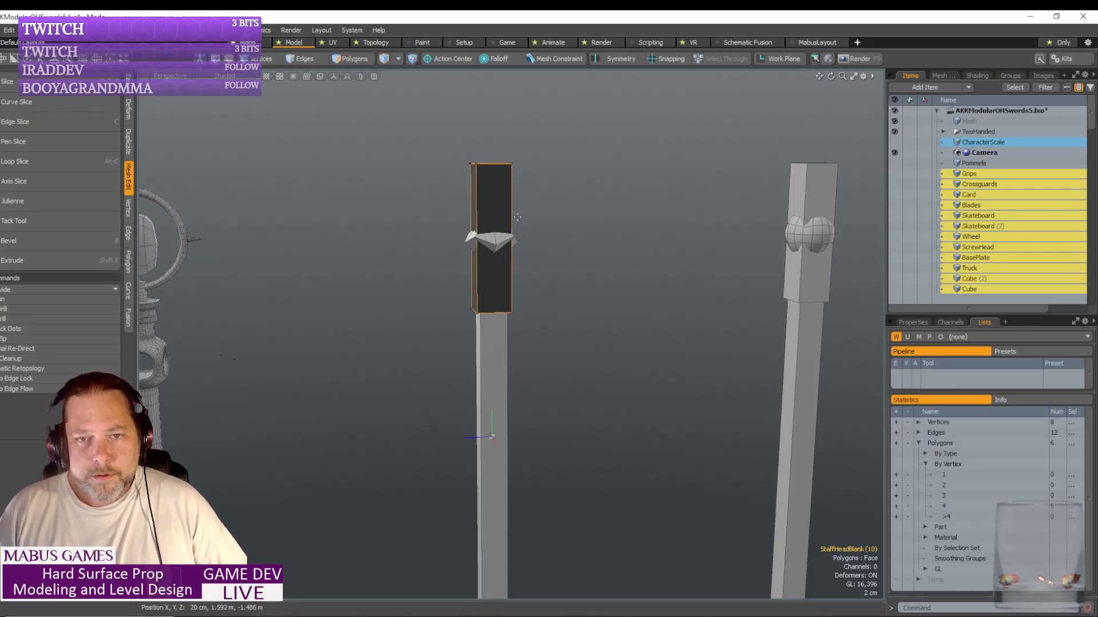
# - Move the selected head block sideways until it stands clear beside the fourth staff
pyautogui.press('w')
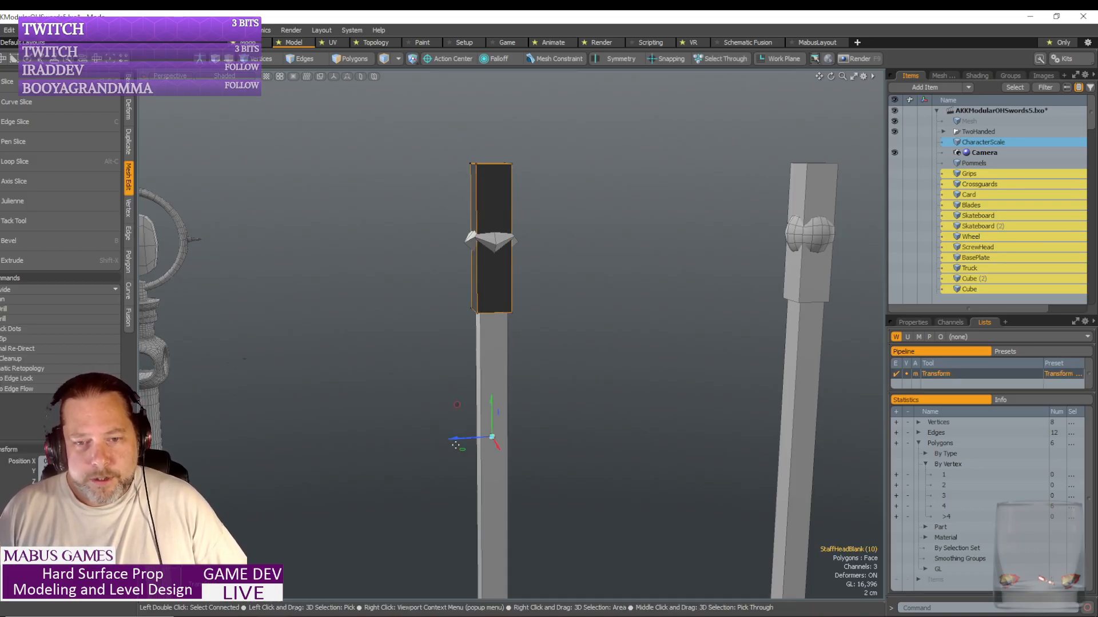
pyautogui.moveTo(453, 438); pyautogui.dragTo(504, 439)
pyautogui.press('space')
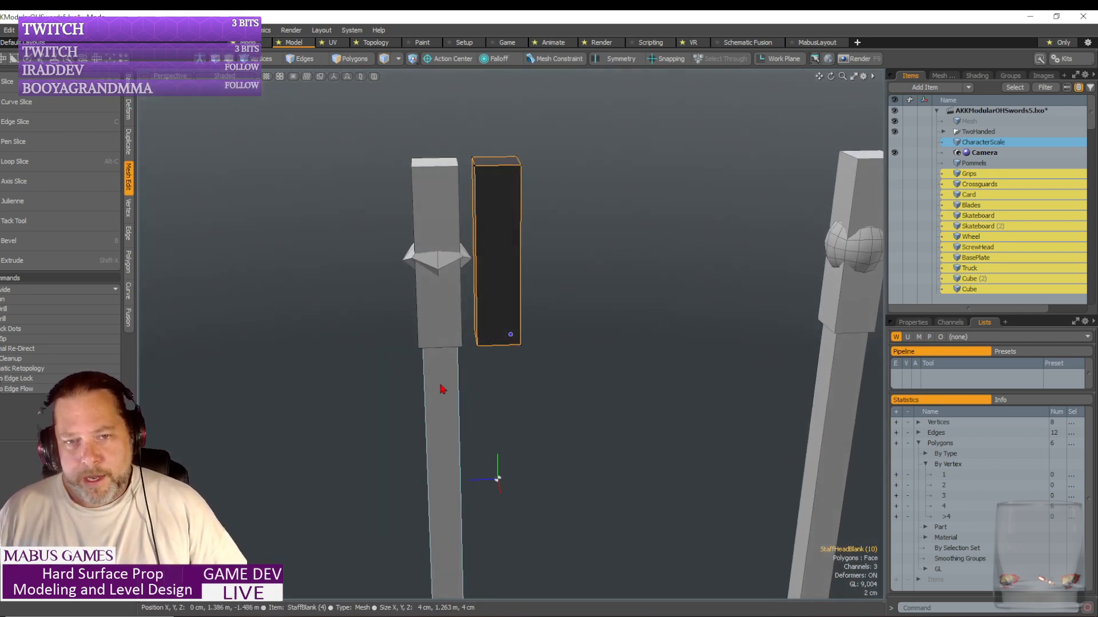
# - Rotate the moved head block about its X axis until it lies horizontally
pyautogui.keyDown('alt'); pyautogui.moveTo(442, 390); pyautogui.dragTo(504, 368); pyautogui.keyUp('alt')
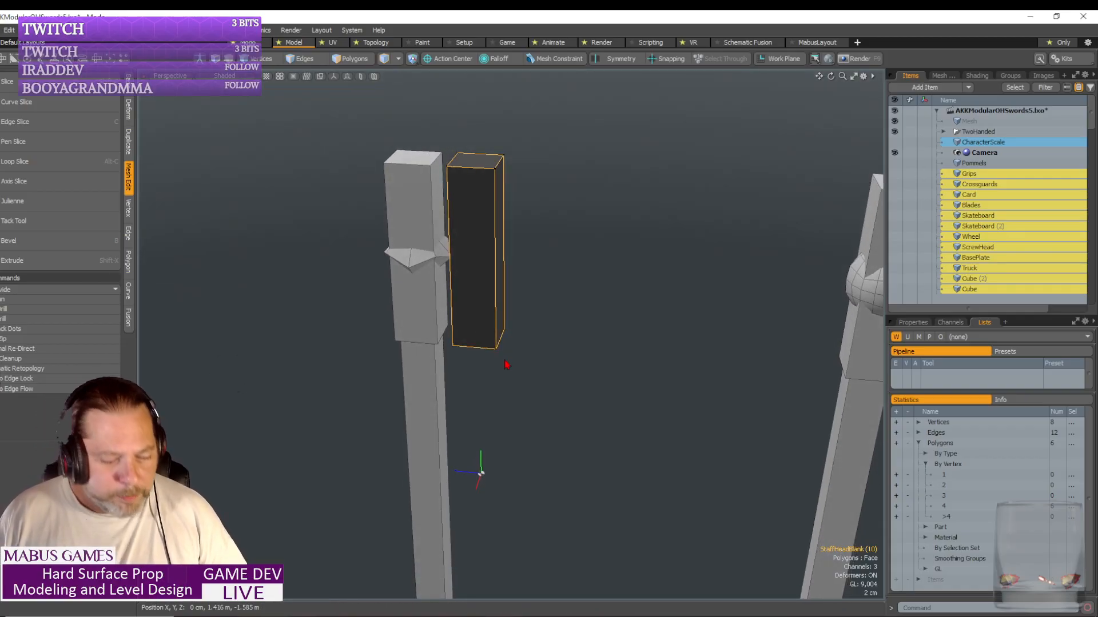
pyautogui.press('e')
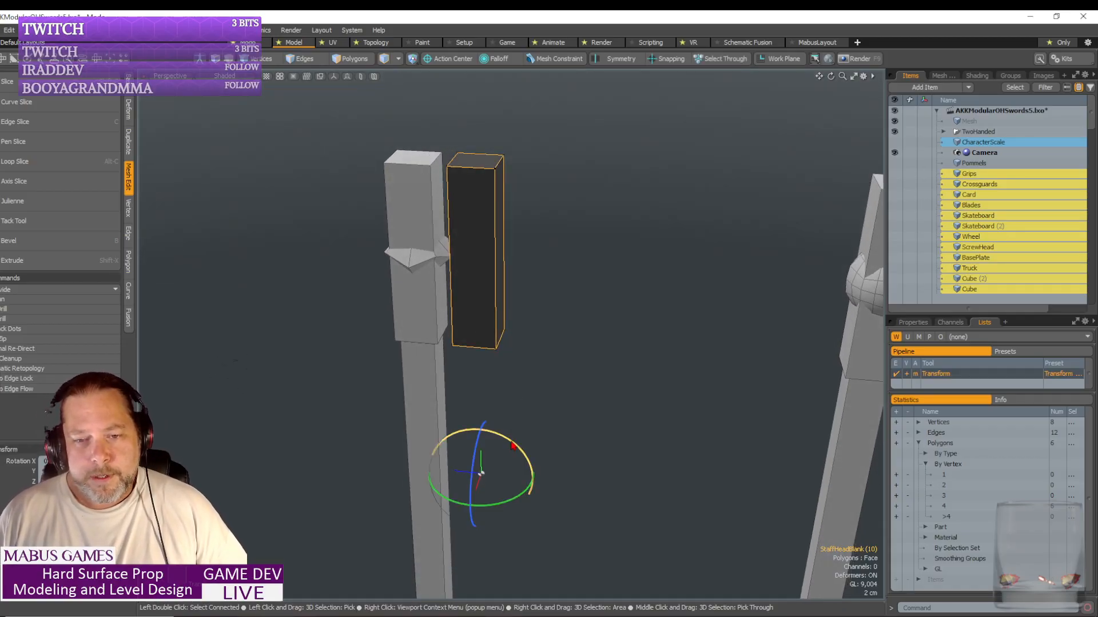
pyautogui.moveTo(513, 446); pyautogui.dragTo(423, 429)
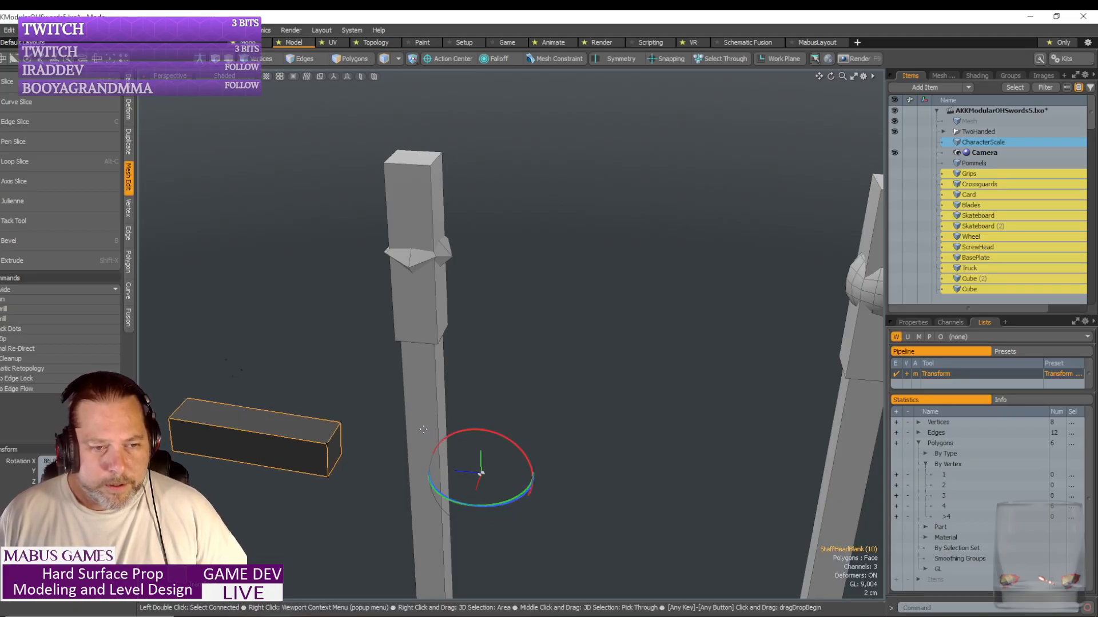
pyautogui.scroll(-4, 463, 416)
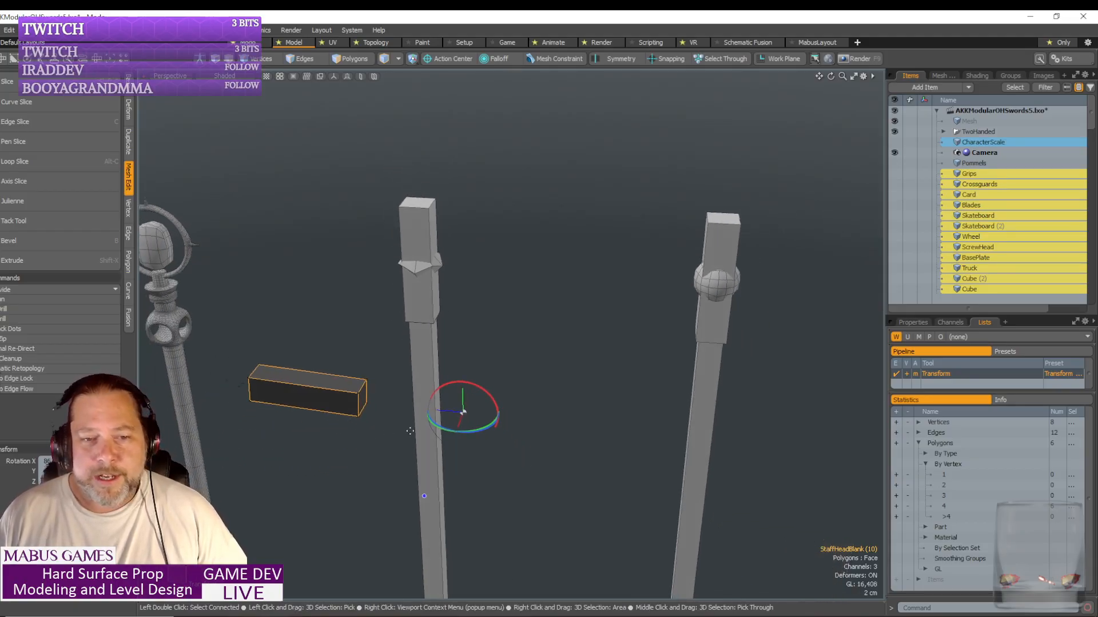
pyautogui.scroll(1, 485, 417)
pyautogui.keyDown('alt'); pyautogui.moveTo(485, 417); pyautogui.dragTo(459, 411); pyautogui.keyUp('alt')
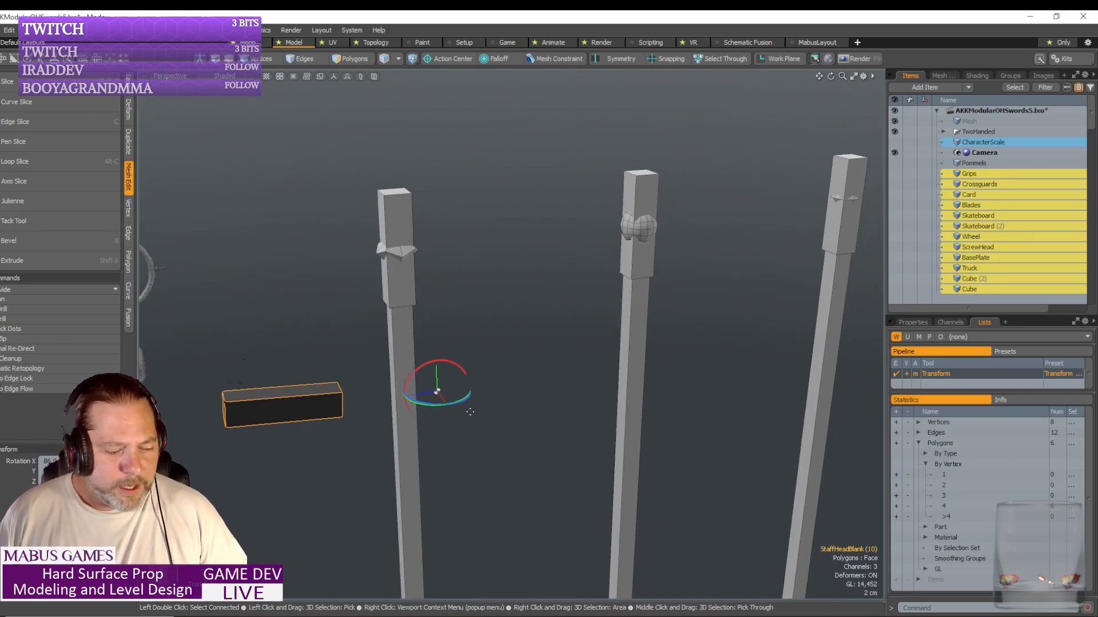
# - Move the horizontal block up and across the fourth staff's head at gem height, forming a cross shape
pyautogui.press('w')
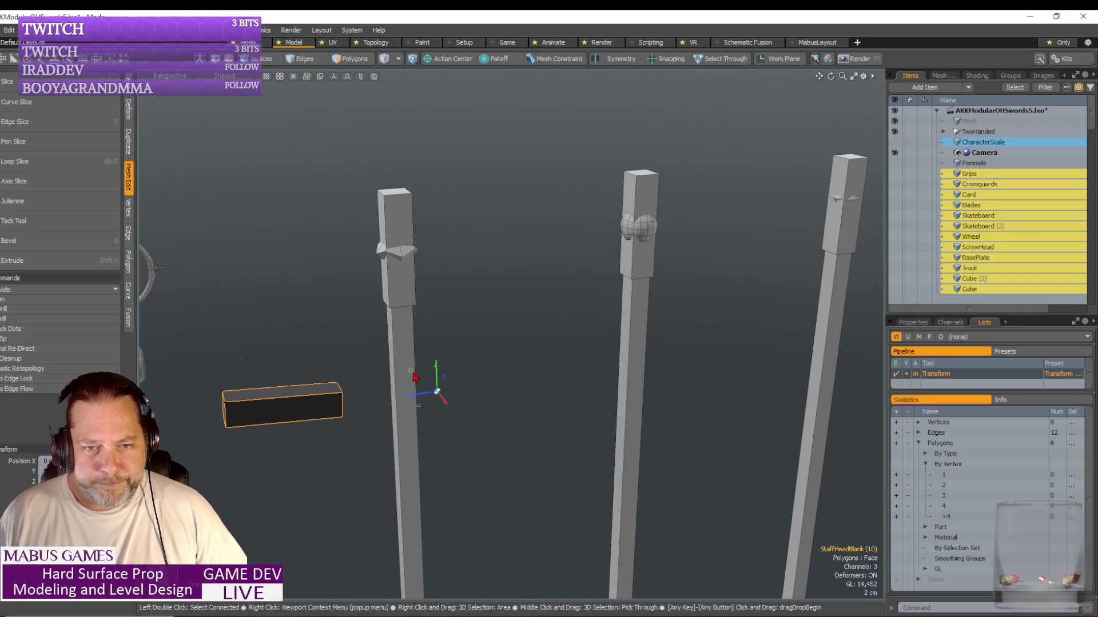
pyautogui.moveTo(414, 377); pyautogui.dragTo(517, 204)
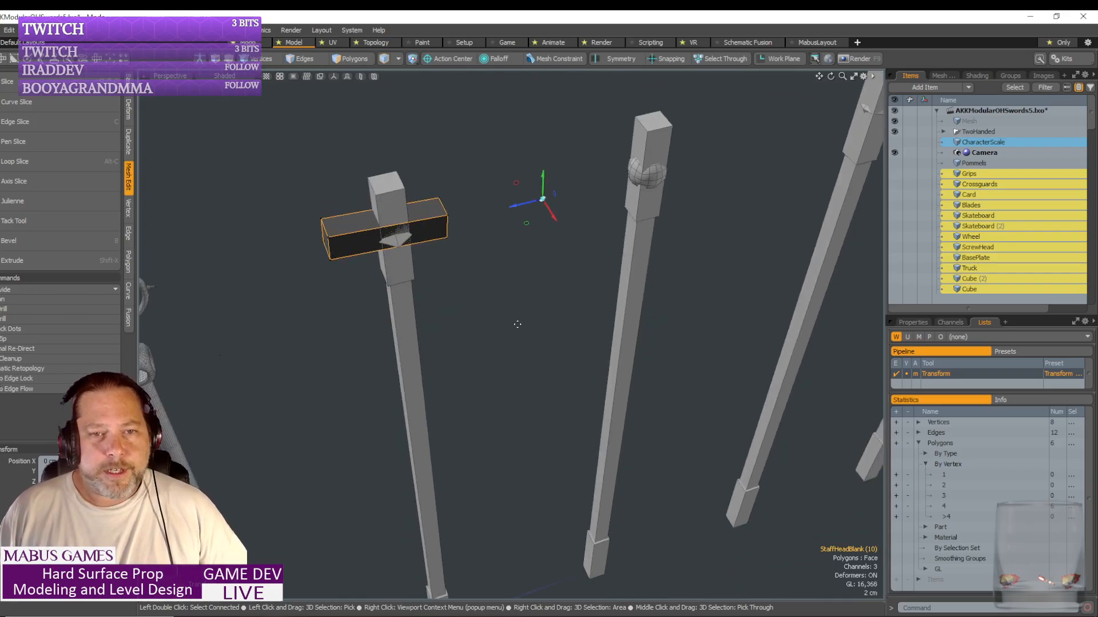
pyautogui.press('space')
pyautogui.keyDown('alt'); pyautogui.moveTo(517, 342); pyautogui.dragTo(481, 240); pyautogui.keyUp('alt')
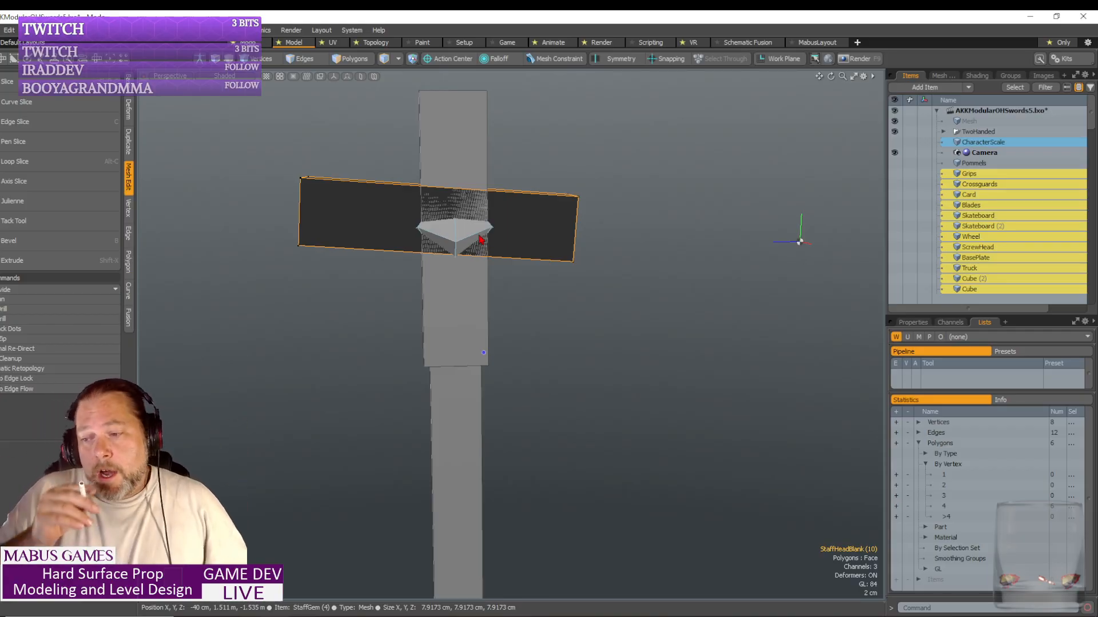
pyautogui.keyDown('alt'); pyautogui.moveTo(479, 235); pyautogui.dragTo(563, 157); pyautogui.keyUp('alt')
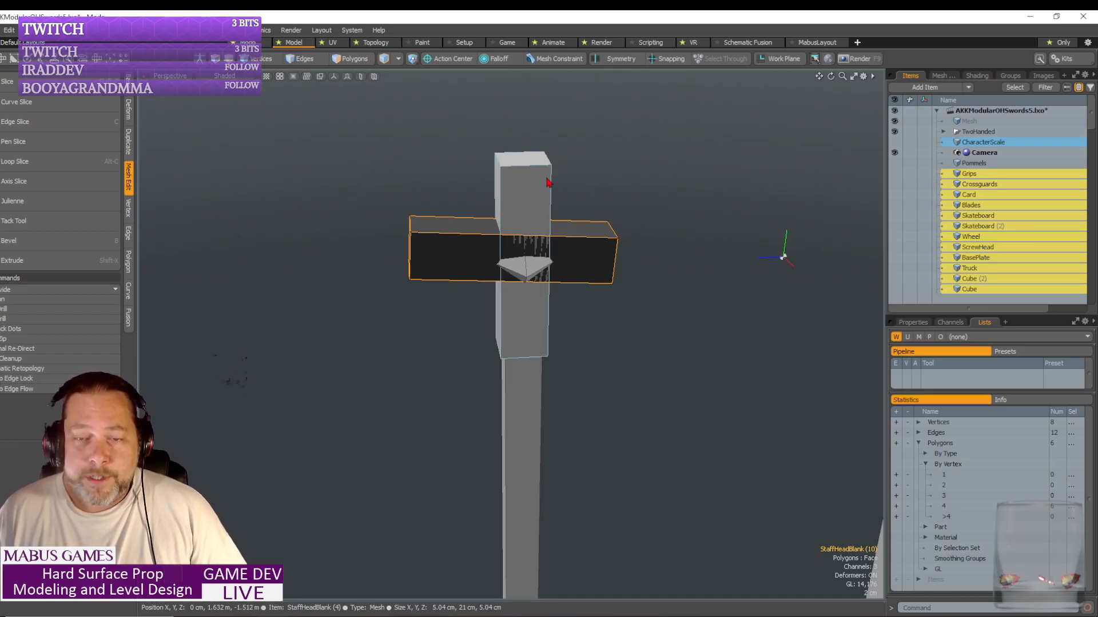
pyautogui.moveTo(527, 172)
pyautogui.mouseDown(button='middle')
pyautogui.moveTo(527, 196)
pyautogui.moveTo(536, 179)
pyautogui.moveTo(552, 199)
pyautogui.mouseUp(button='middle')
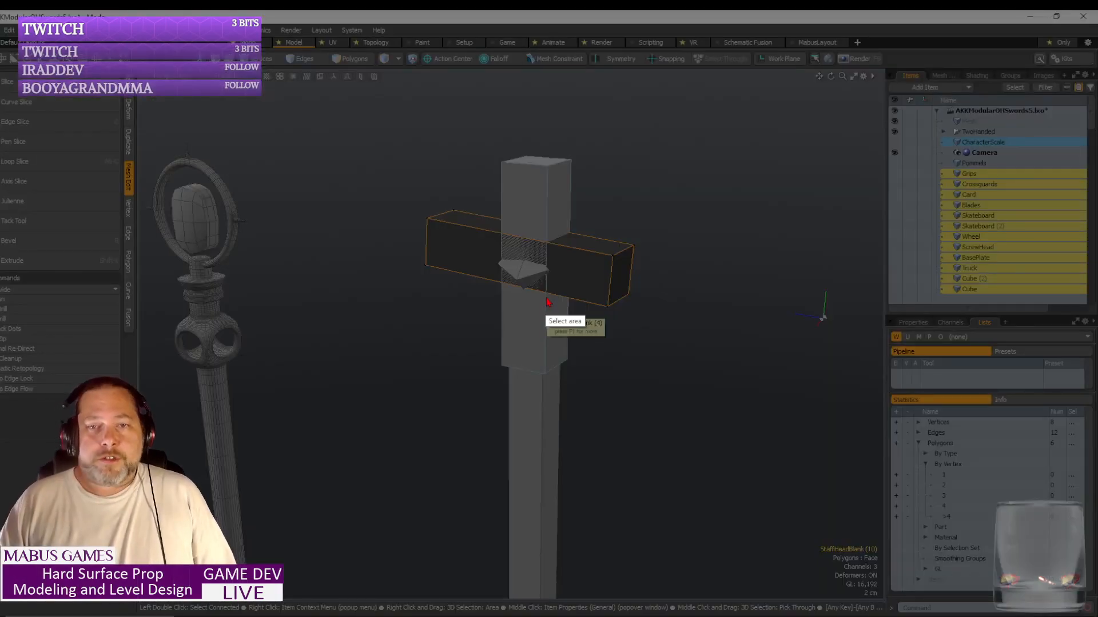
# - Capture the cross-shaped staff head as a screenshot, try a freehand V on the upper block, and undo the strokes
pyautogui.moveTo(367, 107)
pyautogui.mouseDown()
pyautogui.moveTo(468, 211)
pyautogui.moveTo(674, 393)
pyautogui.moveTo(702, 402)
pyautogui.mouseUp()
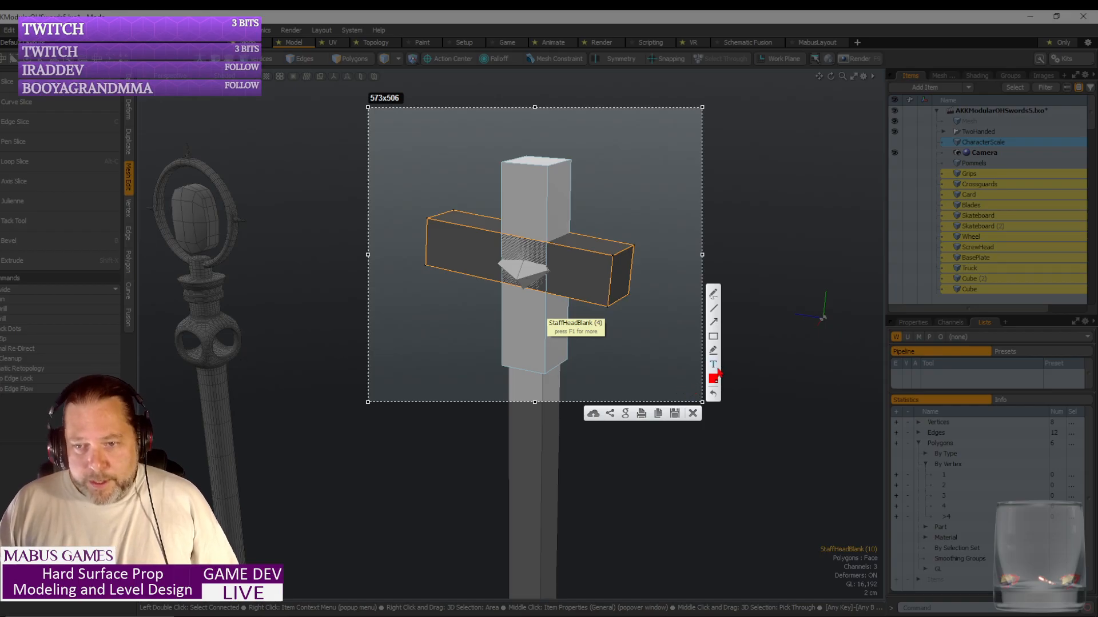
pyautogui.click(713, 294)
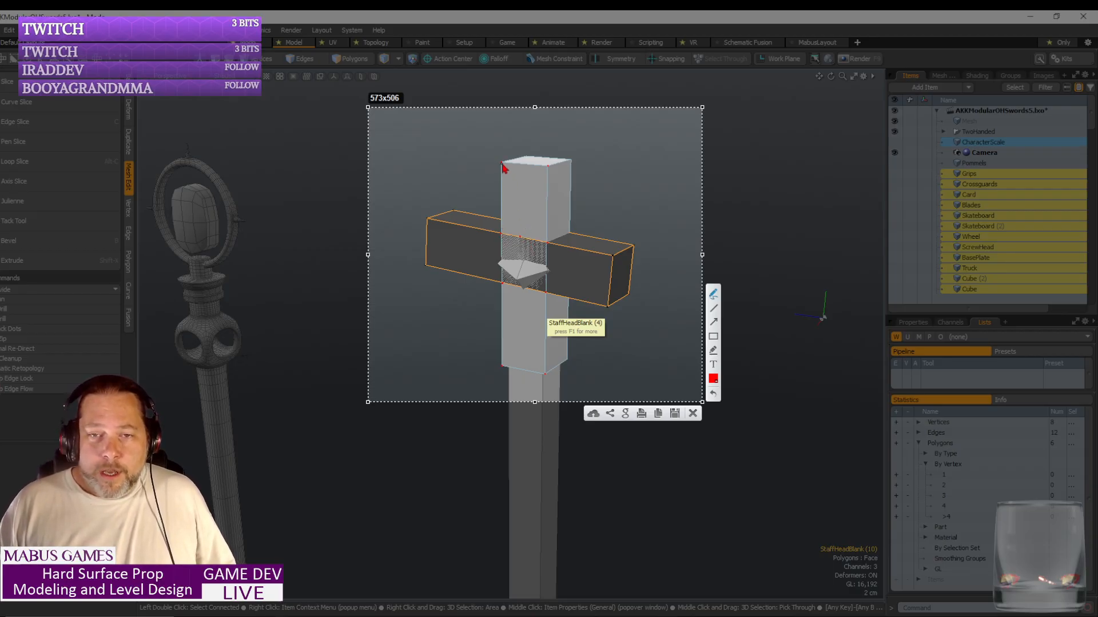
pyautogui.moveTo(502, 162)
pyautogui.mouseDown()
pyautogui.moveTo(521, 236)
pyautogui.moveTo(547, 177)
pyautogui.mouseUp()
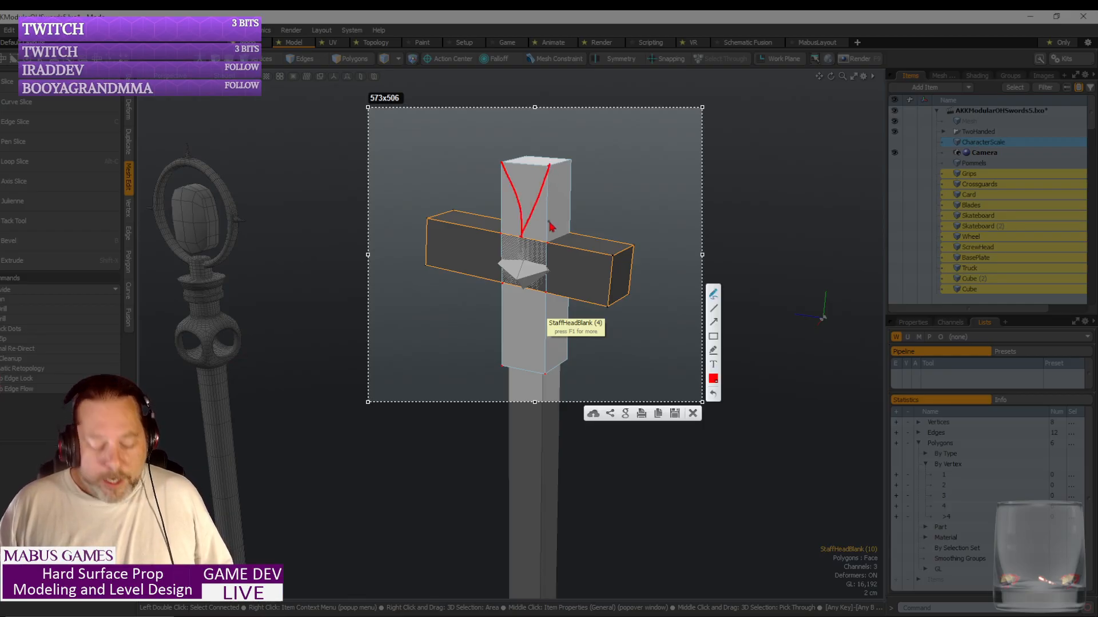
pyautogui.hotkey('ctrl', 'z')
pyautogui.hotkey('ctrl', 'z')
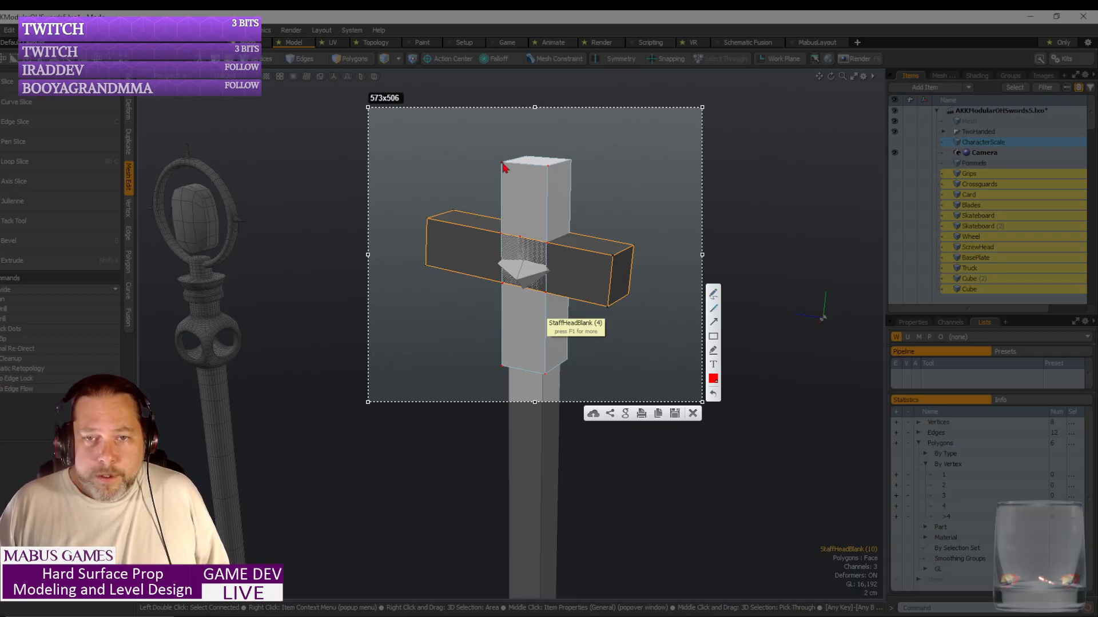
# - Mark straight zigzag lines on the upper head and a diagonal on the lower head, and discard the screenshot
pyautogui.moveTo(502, 163); pyautogui.dragTo(523, 244)
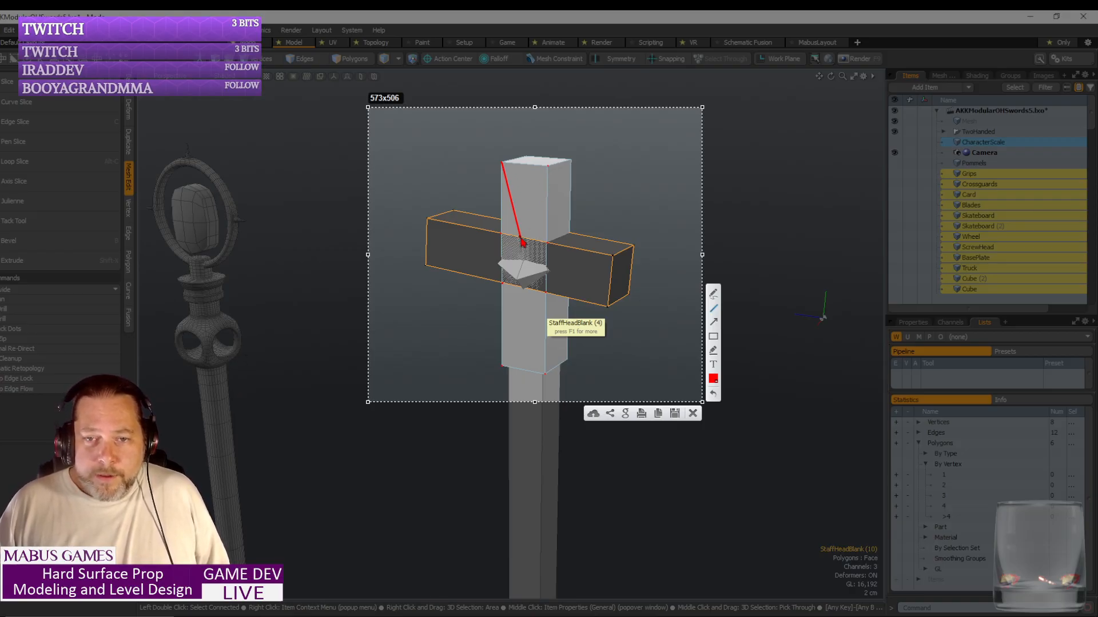
pyautogui.moveTo(523, 243)
pyautogui.mouseDown()
pyautogui.moveTo(547, 169)
pyautogui.moveTo(572, 238)
pyautogui.mouseUp()
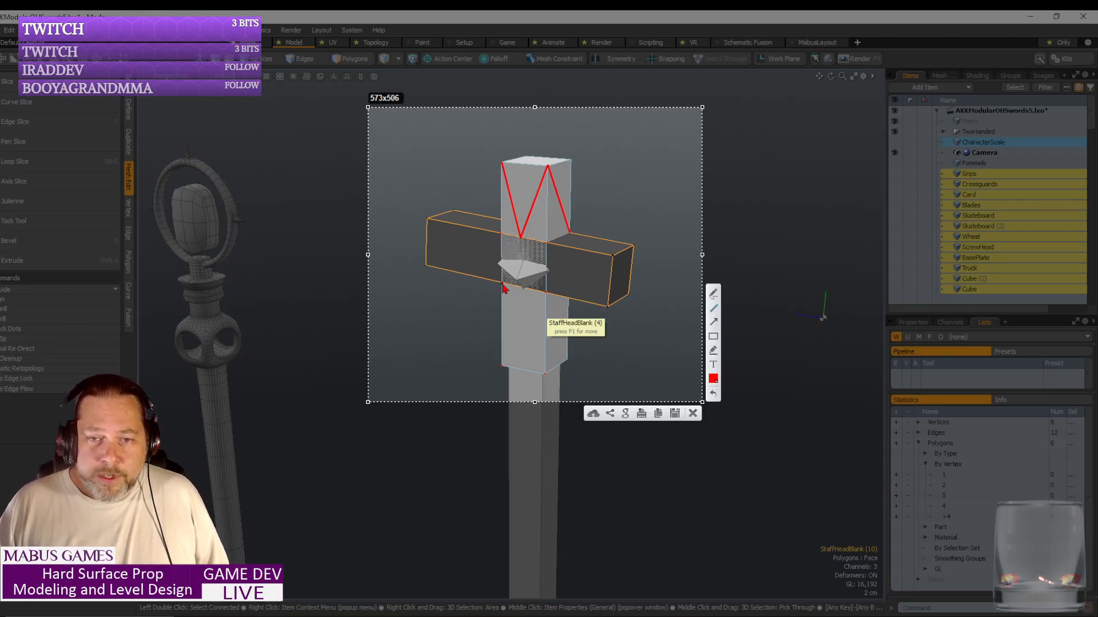
pyautogui.moveTo(503, 287); pyautogui.dragTo(546, 382)
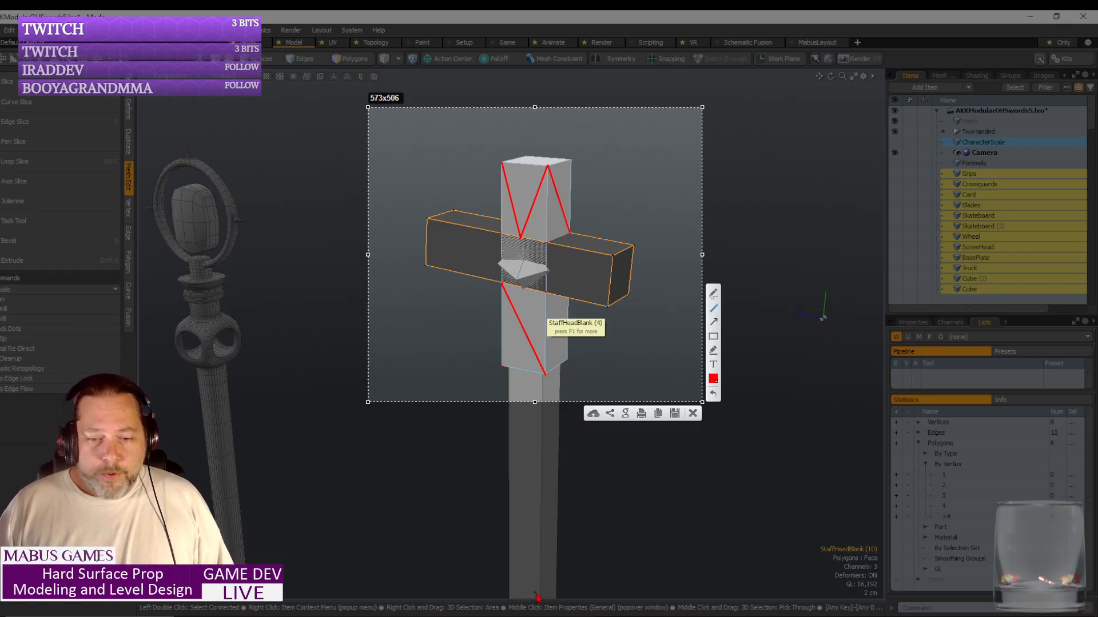
pyautogui.click(693, 414)
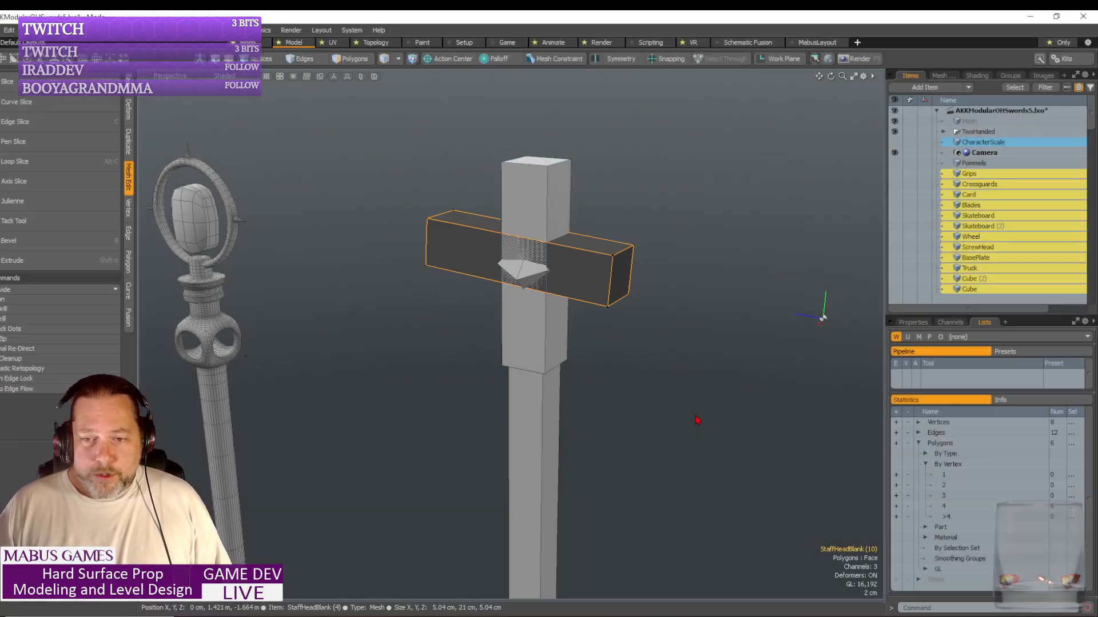
# - Switch to the AKKTwinBlades level in Unreal Editor and examine the weapons' grips and shafts up close in Wireframe view
pyautogui.click(607, 616)
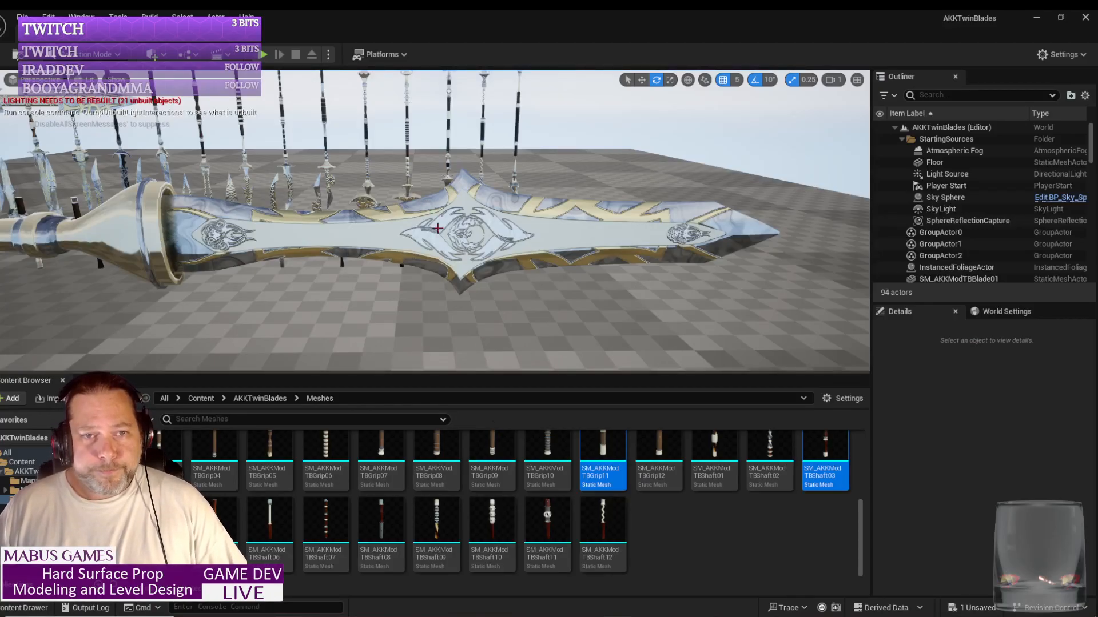
pyautogui.moveTo(474, 323)
pyautogui.mouseDown(button='right')
pyautogui.moveTo(400, 326)
pyautogui.moveTo(395, 337)
pyautogui.moveTo(474, 323)
pyautogui.mouseUp(button='right')
pyautogui.press('w')
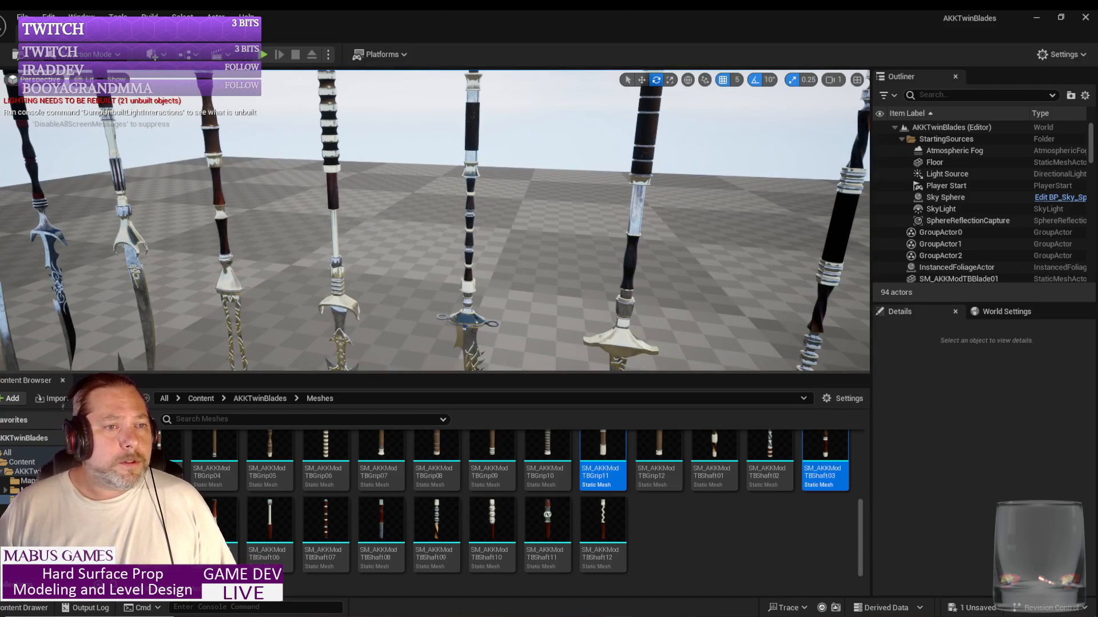
pyautogui.click(90, 79)
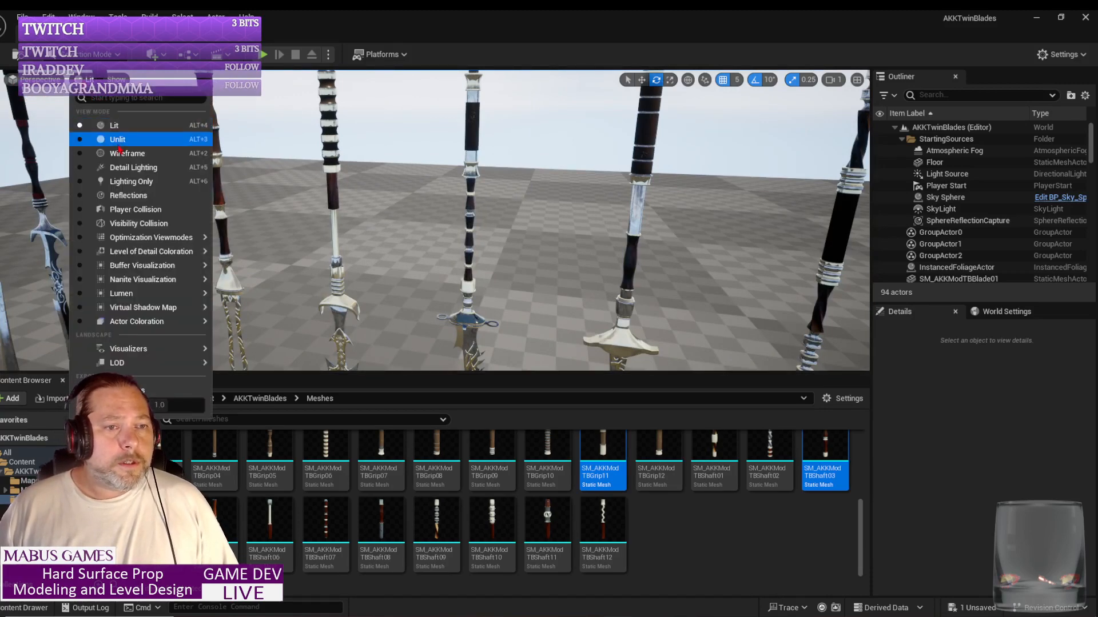
pyautogui.click(155, 155)
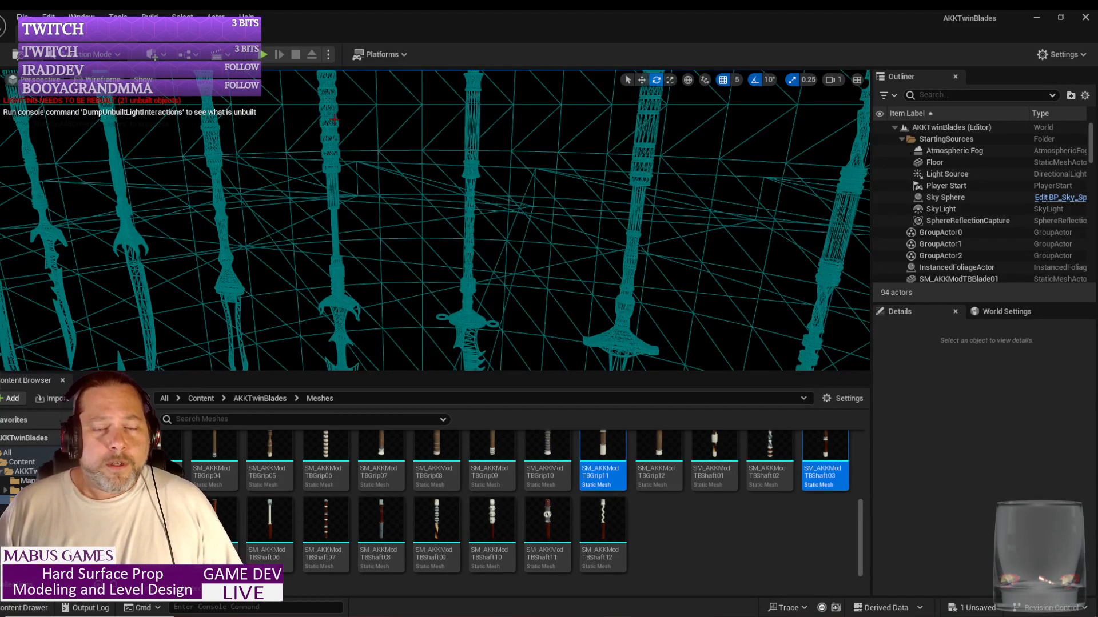
pyautogui.moveTo(435, 229); pyautogui.dragTo(467, 172)
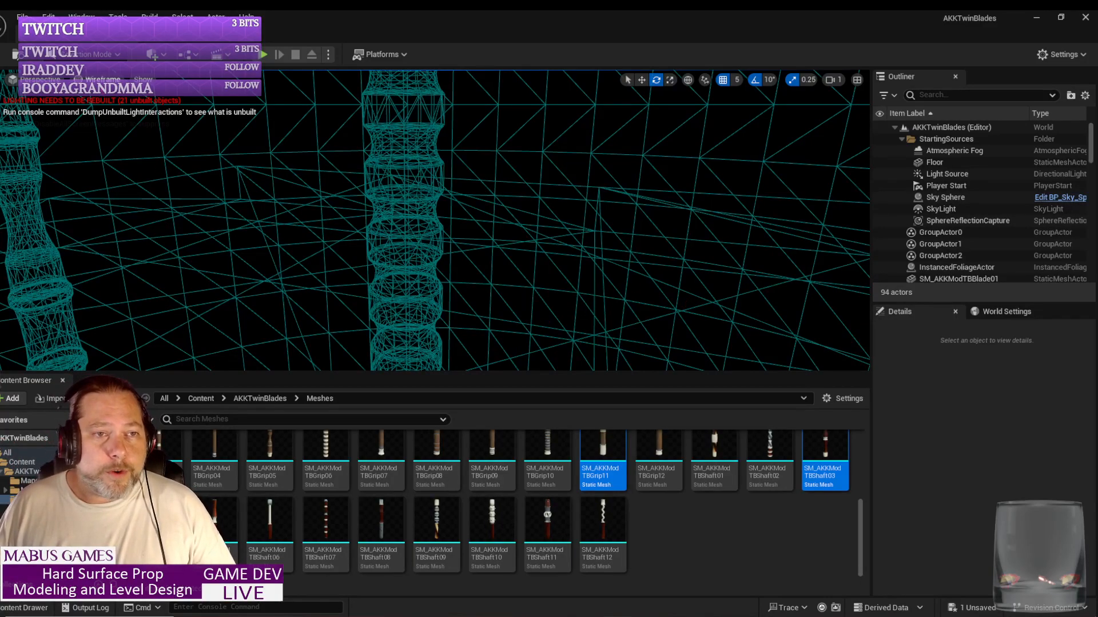
# - Return the viewport to Lit mode and view the full rows of assembled weapons and separate parts
pyautogui.click(101, 79)
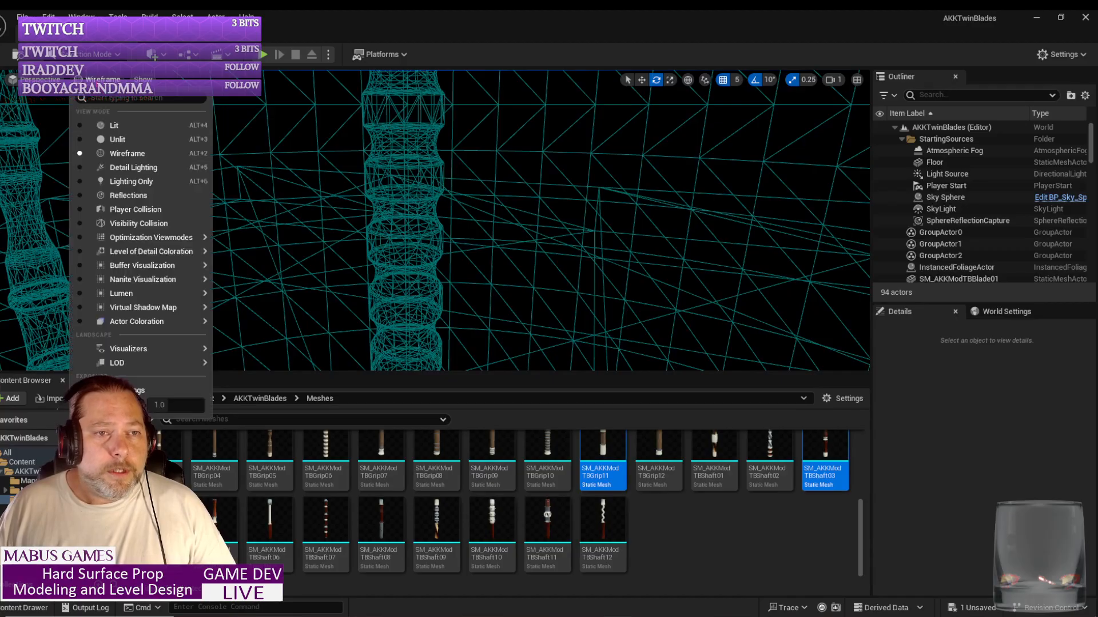
pyautogui.click(114, 126)
pyautogui.press('s')
pyautogui.moveTo(503, 229)
pyautogui.mouseDown(button='right')
pyautogui.moveTo(498, 239)
pyautogui.moveTo(494, 224)
pyautogui.mouseUp(button='right')
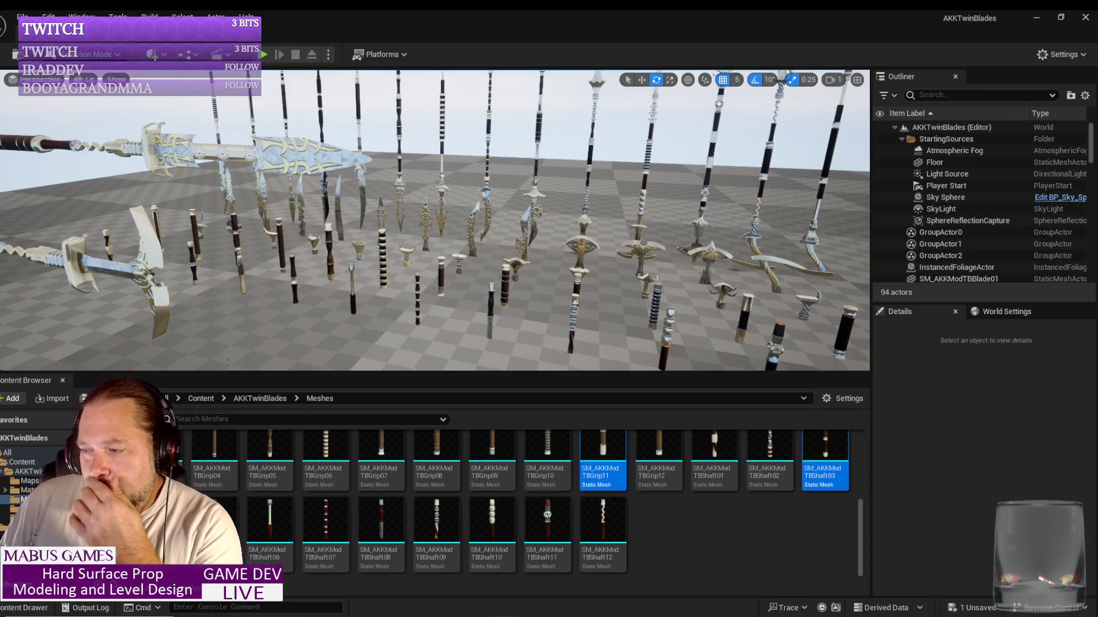
# - Switch to the browser, search the Unreal Engine Marketplace for "A Krojyn Kit", and select the results page's address
pyautogui.hotkey('alt', 'Tab')
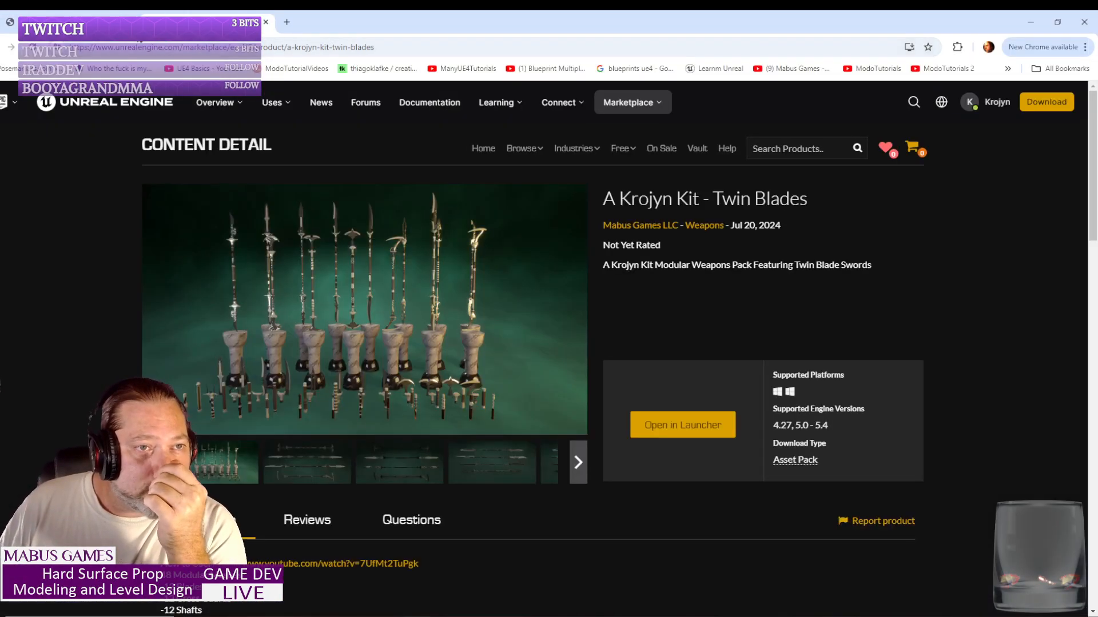
pyautogui.click(810, 146)
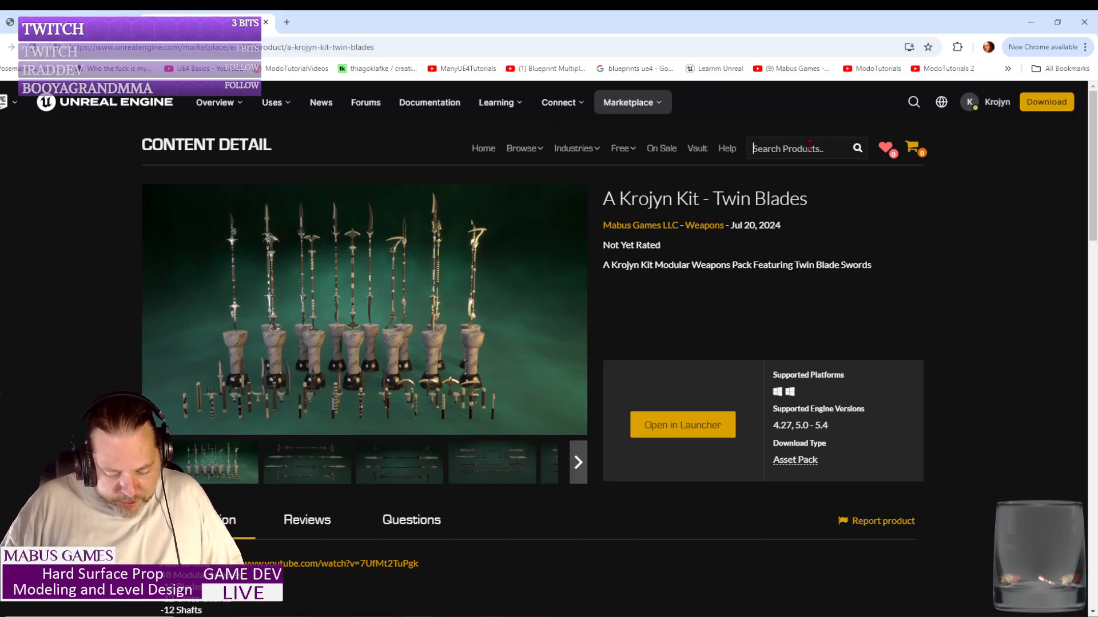
pyautogui.write('A Krojy')
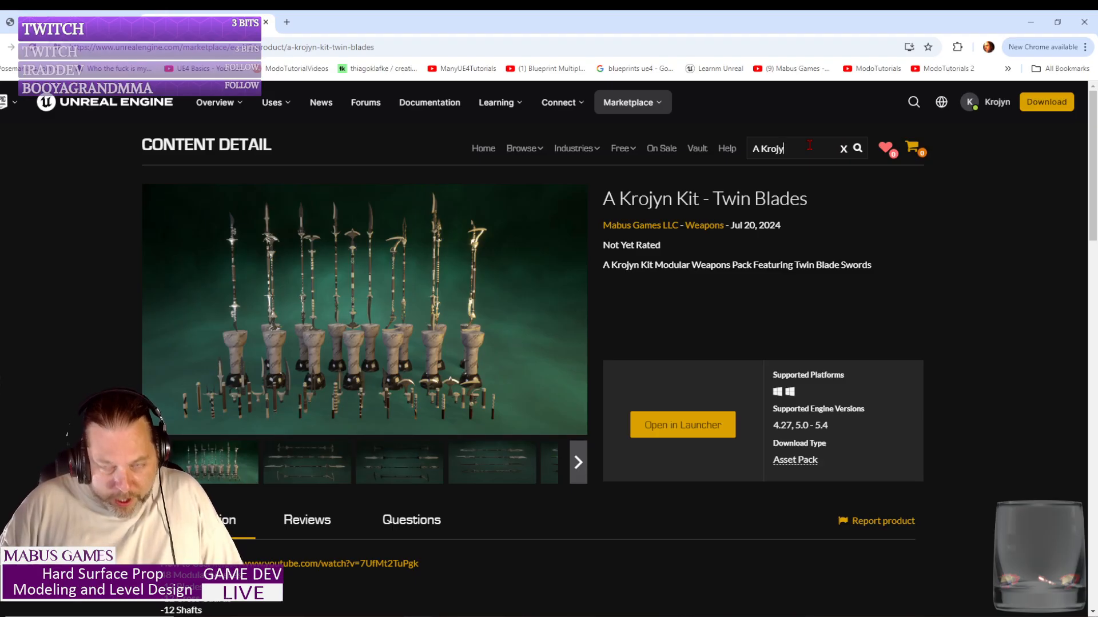
pyautogui.write('n Kit')
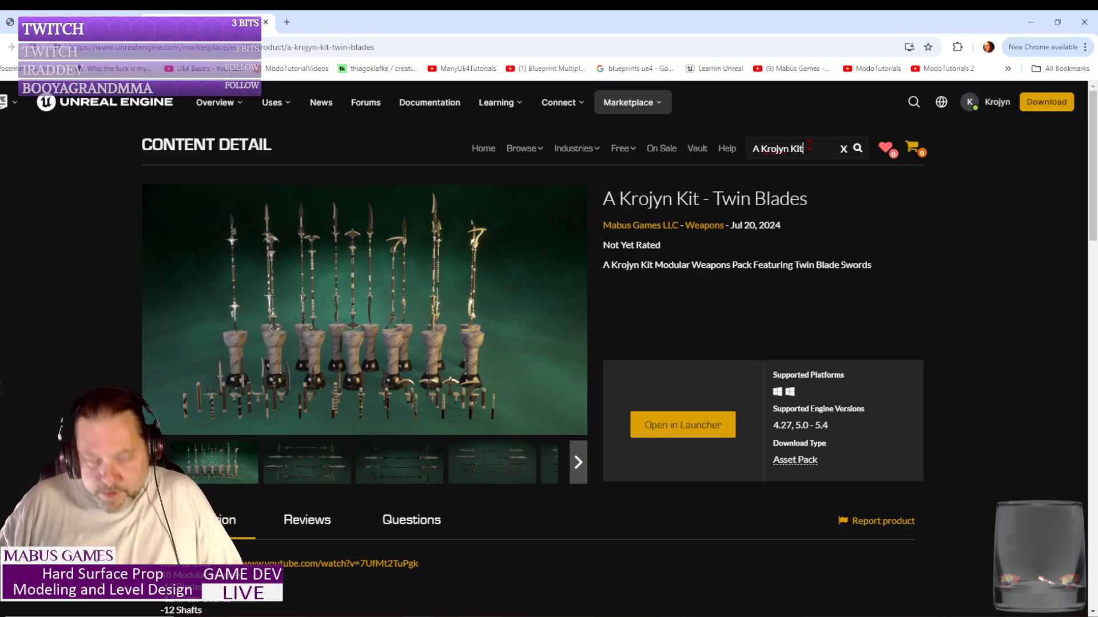
pyautogui.press('Return')
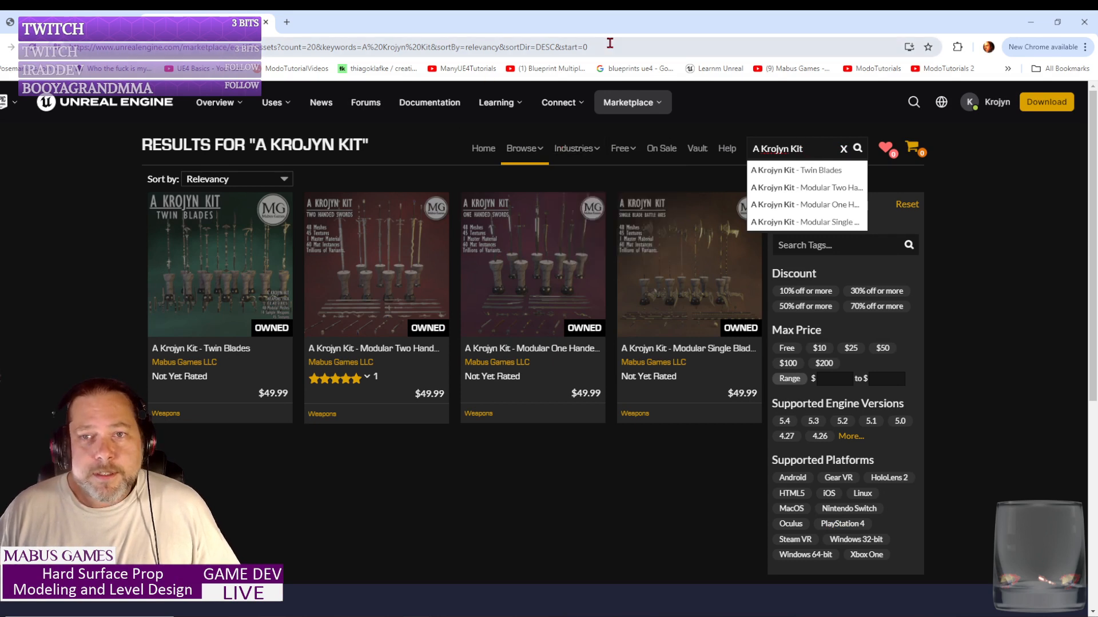
pyautogui.moveTo(587, 48); pyautogui.dragTo(9, 65)
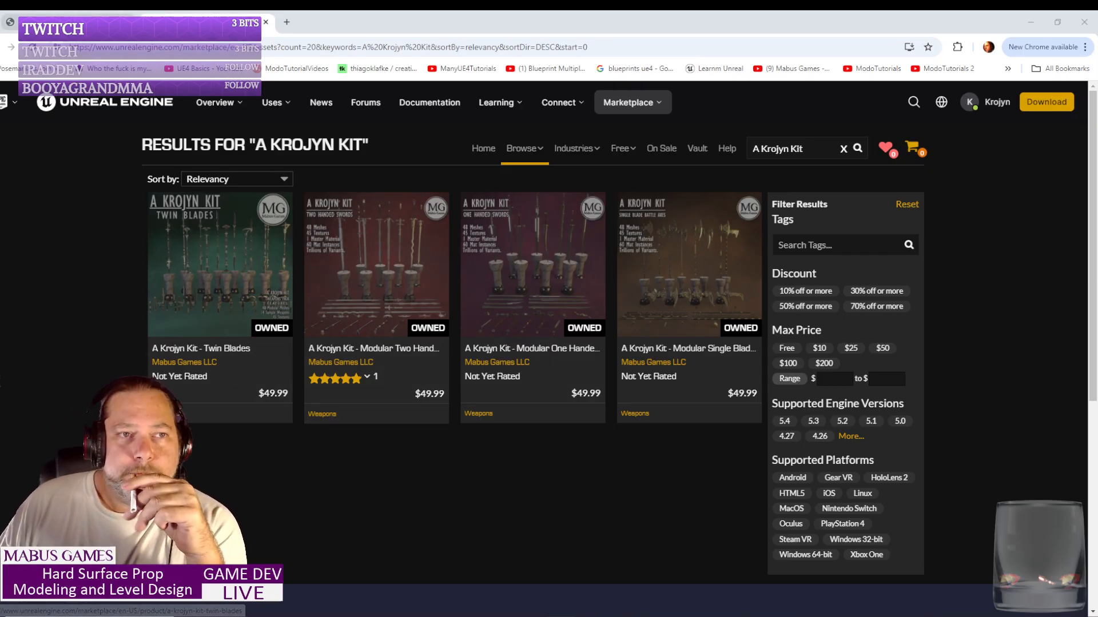
# - Open the industrial cart work-in-progress image and snip the area with the caster wheel and reference photos
pyautogui.hotkey('ctrl', 'Tab')
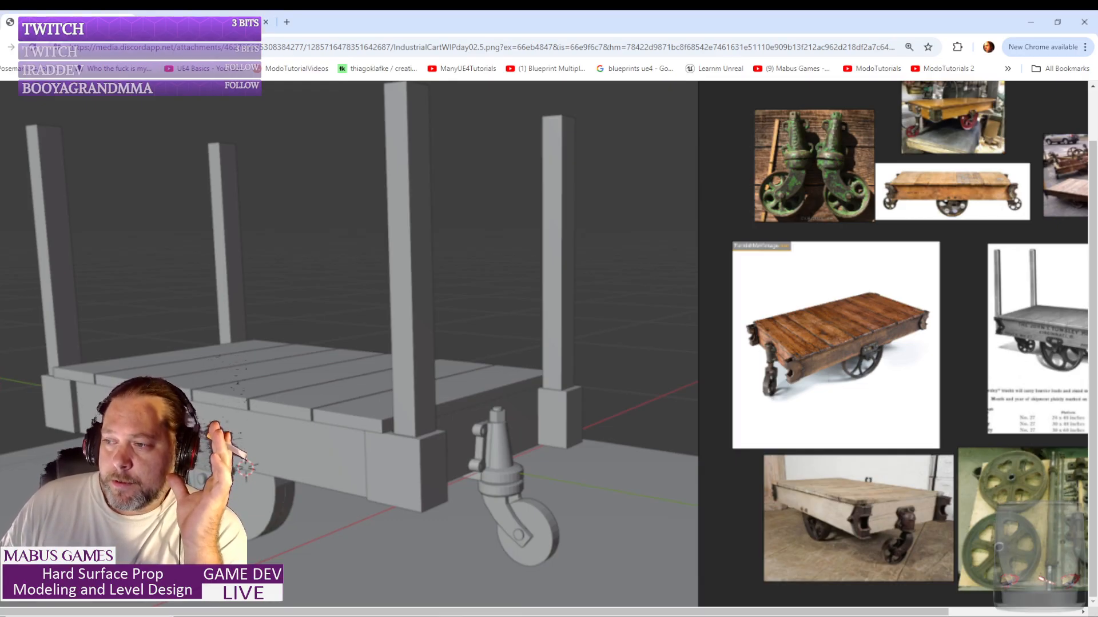
pyautogui.press('super+shift+s')
pyautogui.moveTo(291, 241); pyautogui.dragTo(1073, 600)
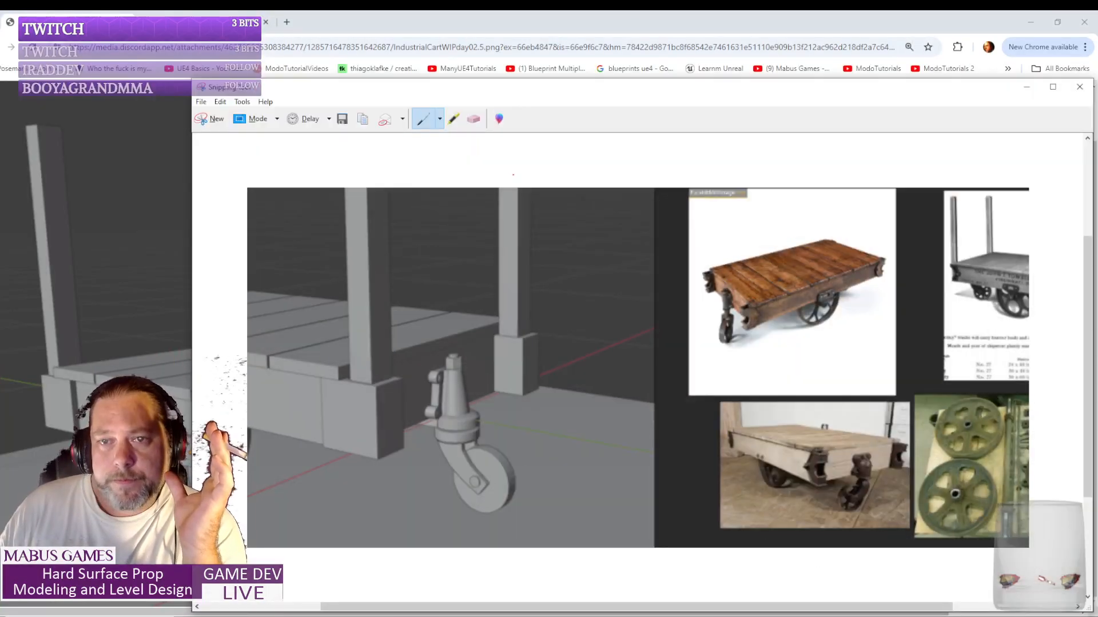
# - Draw a red circle on the caster wheel in the snip and close the snip without saving
pyautogui.moveTo(648, 93); pyautogui.dragTo(528, 75)
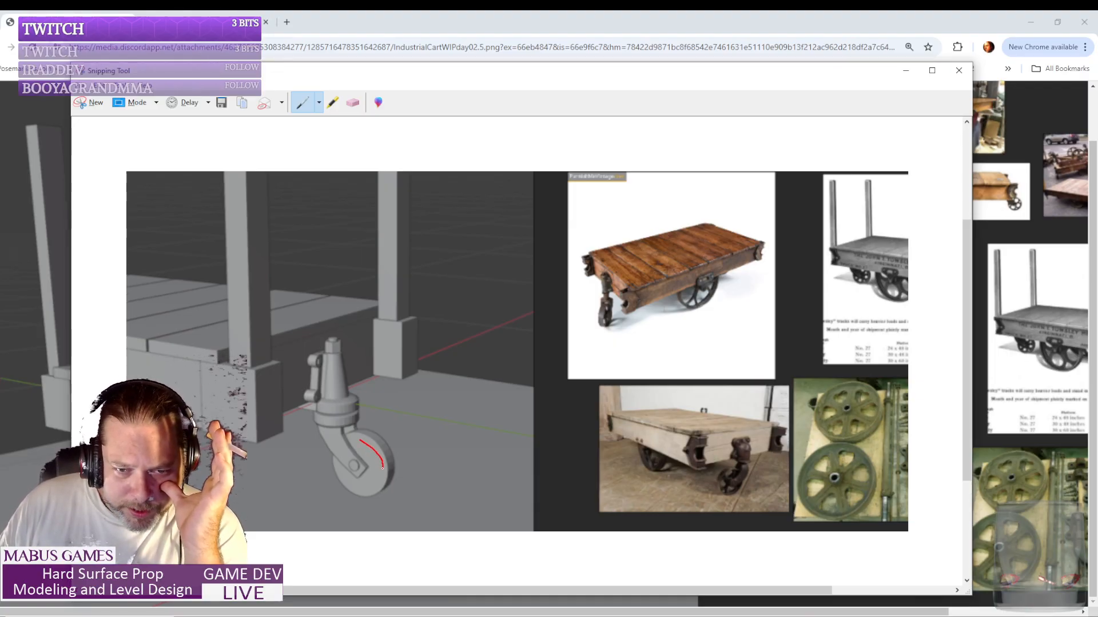
pyautogui.moveTo(383, 469)
pyautogui.mouseDown()
pyautogui.moveTo(373, 487)
pyautogui.moveTo(343, 478)
pyautogui.moveTo(339, 460)
pyautogui.moveTo(359, 442)
pyautogui.mouseUp()
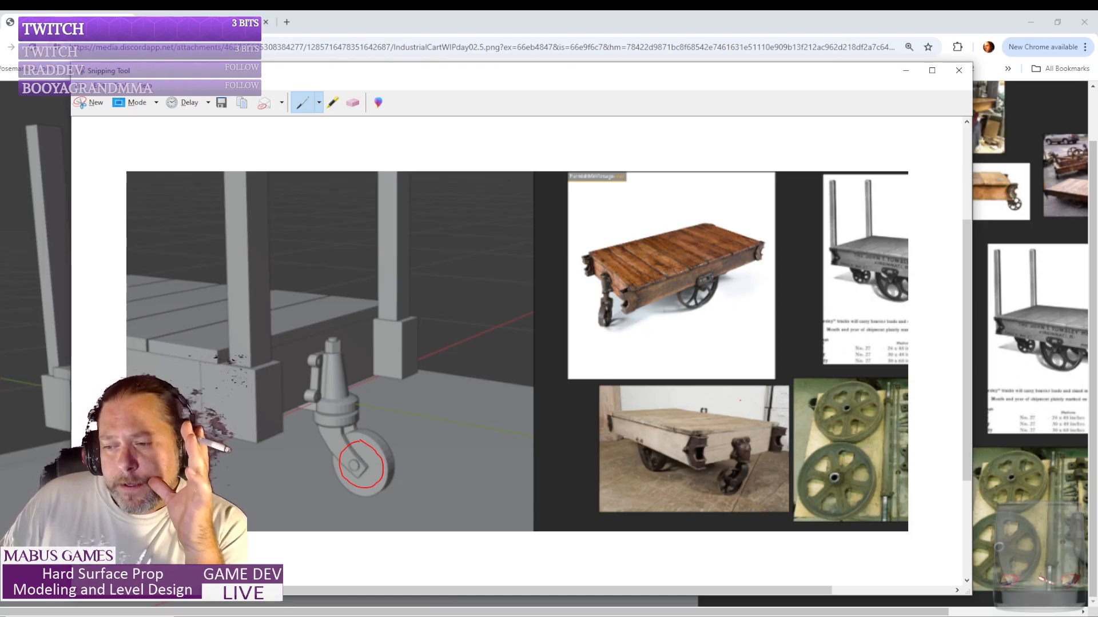
pyautogui.click(959, 72)
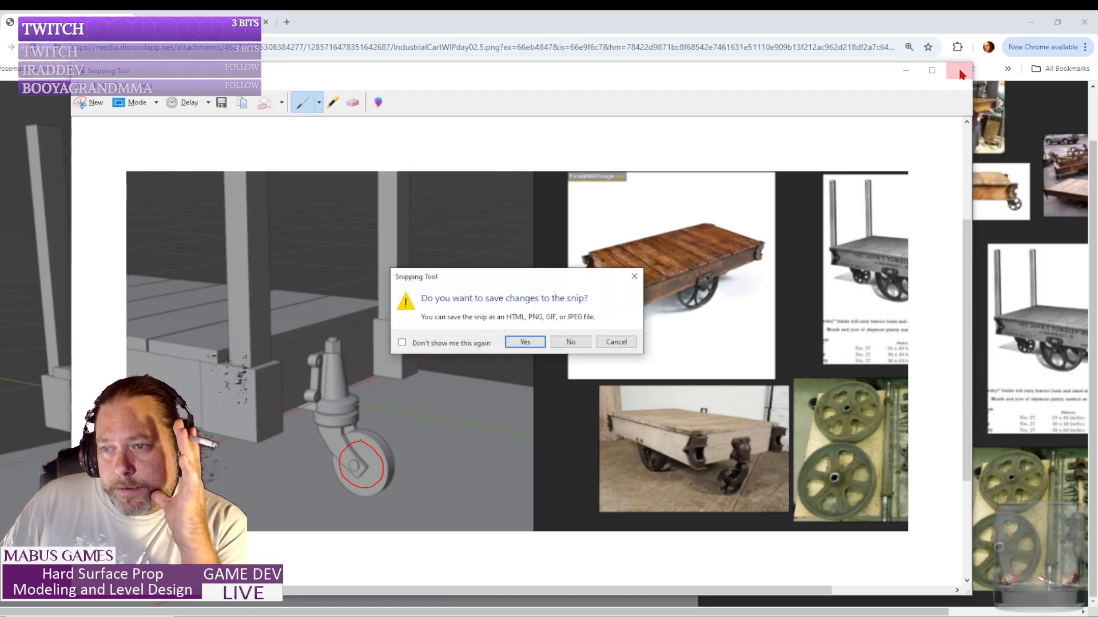
pyautogui.click(571, 342)
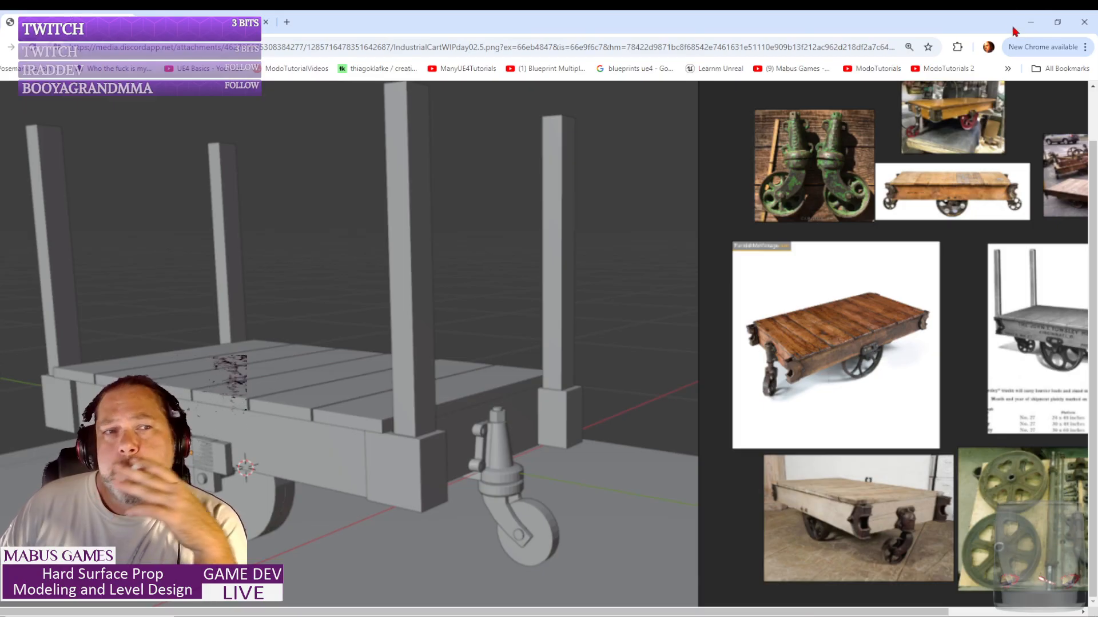
# - Close the cart image, switch back to Modo, and remove the horizontal crossbar block from the fourth staff's head
pyautogui.click(1084, 22)
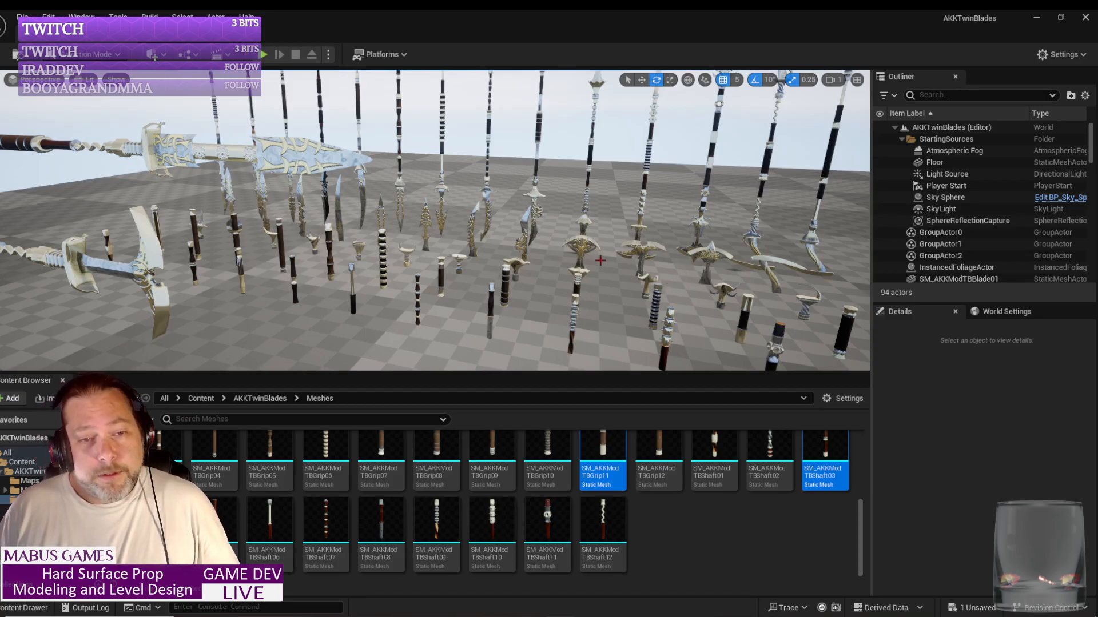
pyautogui.click(300, 616)
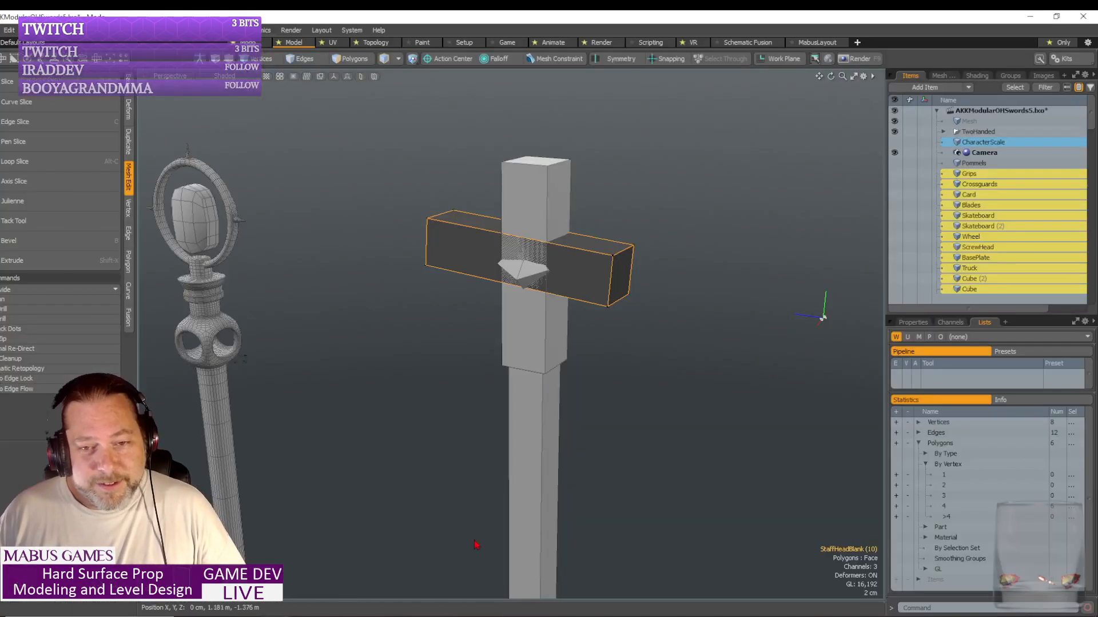
pyautogui.keyDown('alt'); pyautogui.moveTo(622, 481); pyautogui.dragTo(588, 458); pyautogui.keyUp('alt')
pyautogui.scroll(-8, 588, 458)
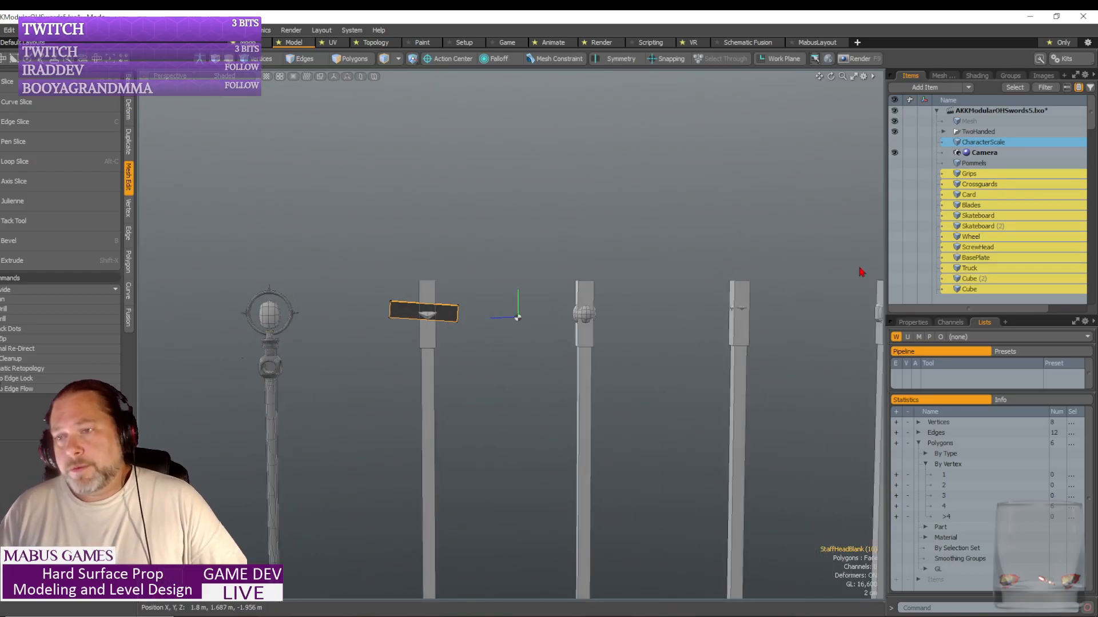
pyautogui.scroll(-10, 980, 228)
pyautogui.scroll(4, 1029, 231)
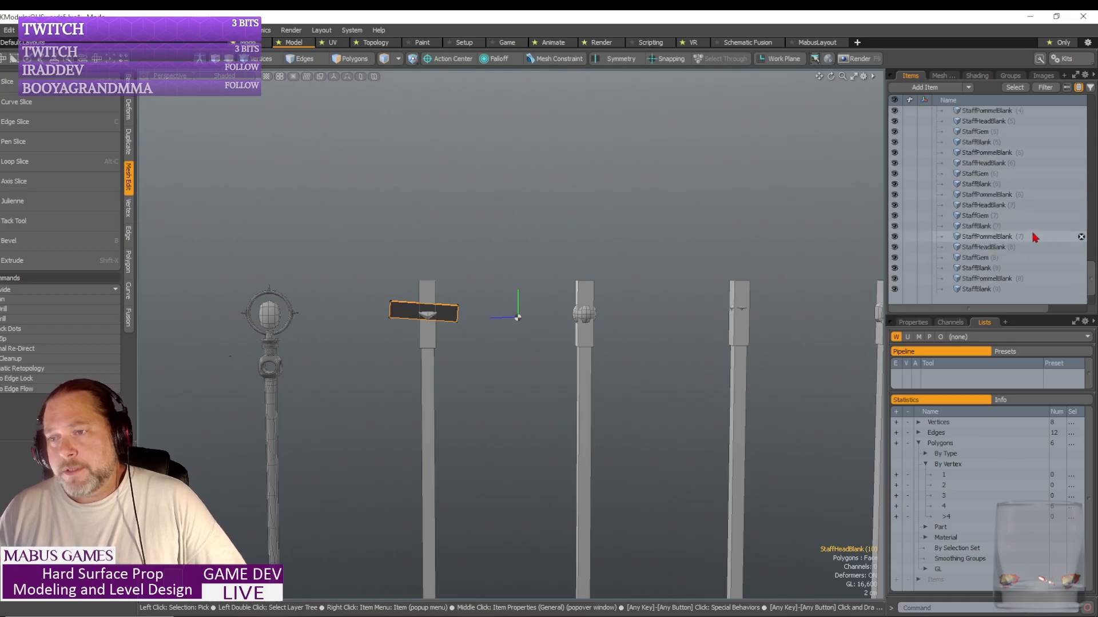
pyautogui.click(1081, 173)
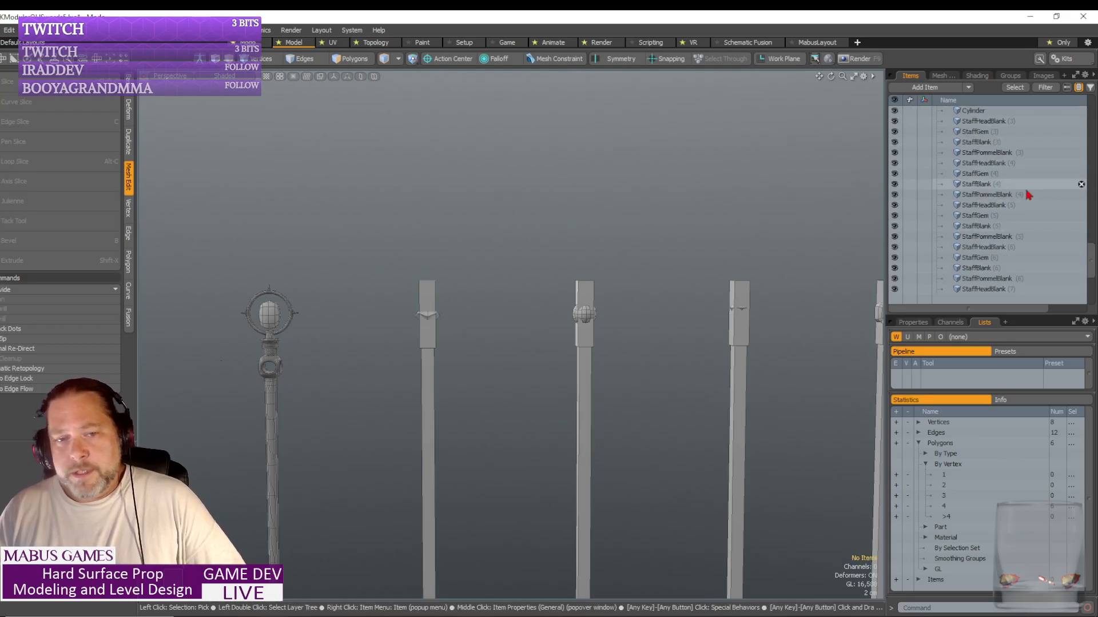
# - Select the third staff's shaft and examine the mesh of the openwork ball beneath its head
pyautogui.keyDown('alt'); pyautogui.moveTo(400, 319); pyautogui.dragTo(411, 330); pyautogui.keyUp('alt')
pyautogui.scroll(4, 408, 328)
pyautogui.scroll(2, 408, 328)
pyautogui.scroll(2, 413, 330)
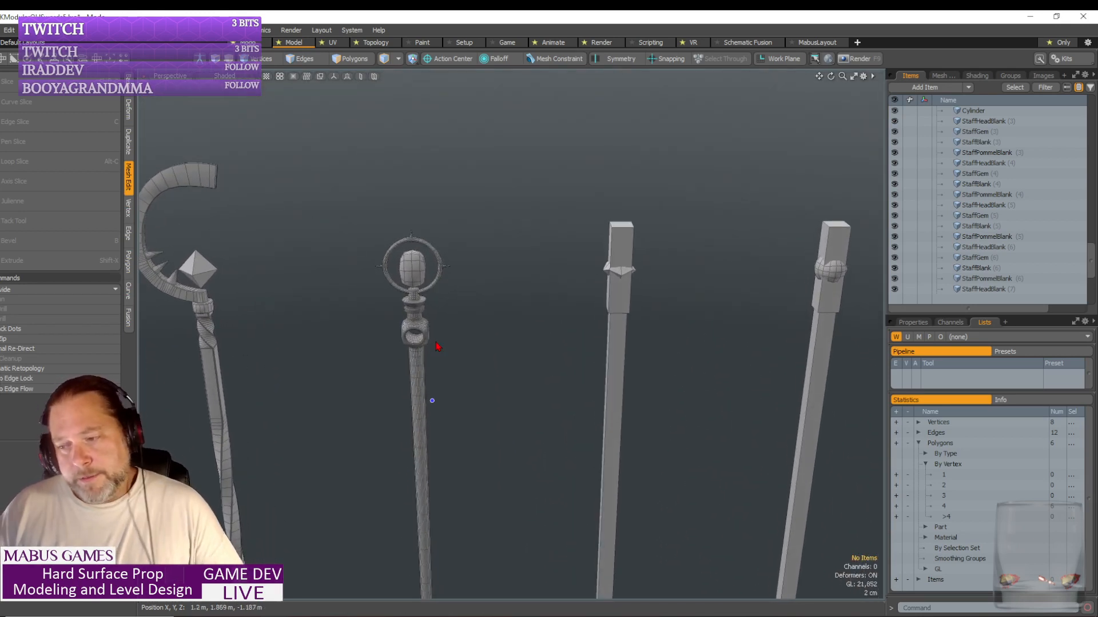
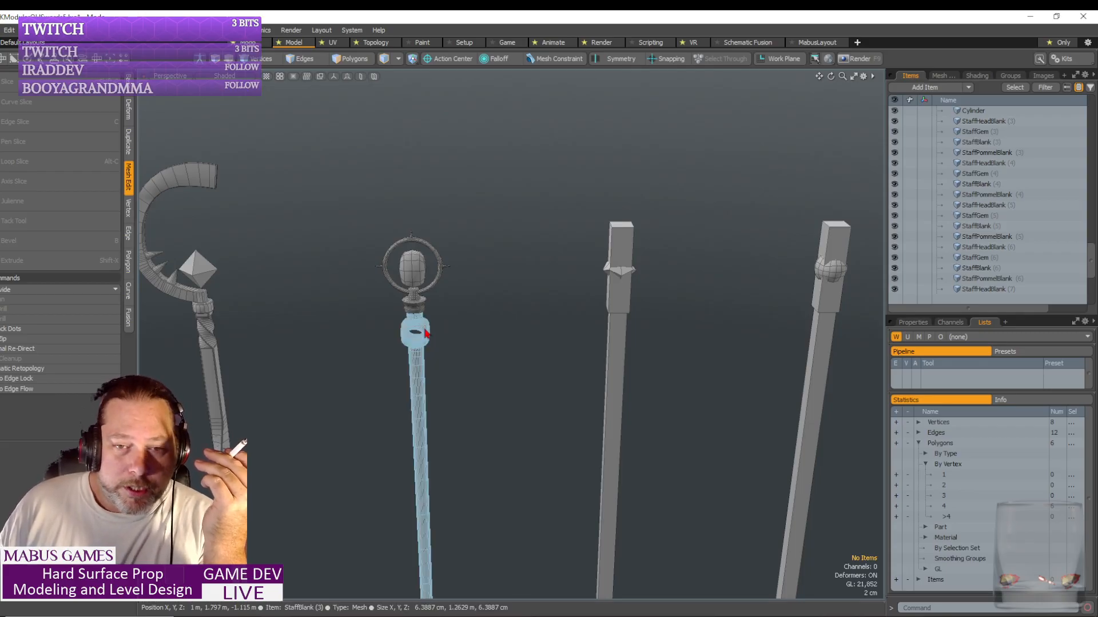
pyautogui.click(419, 366)
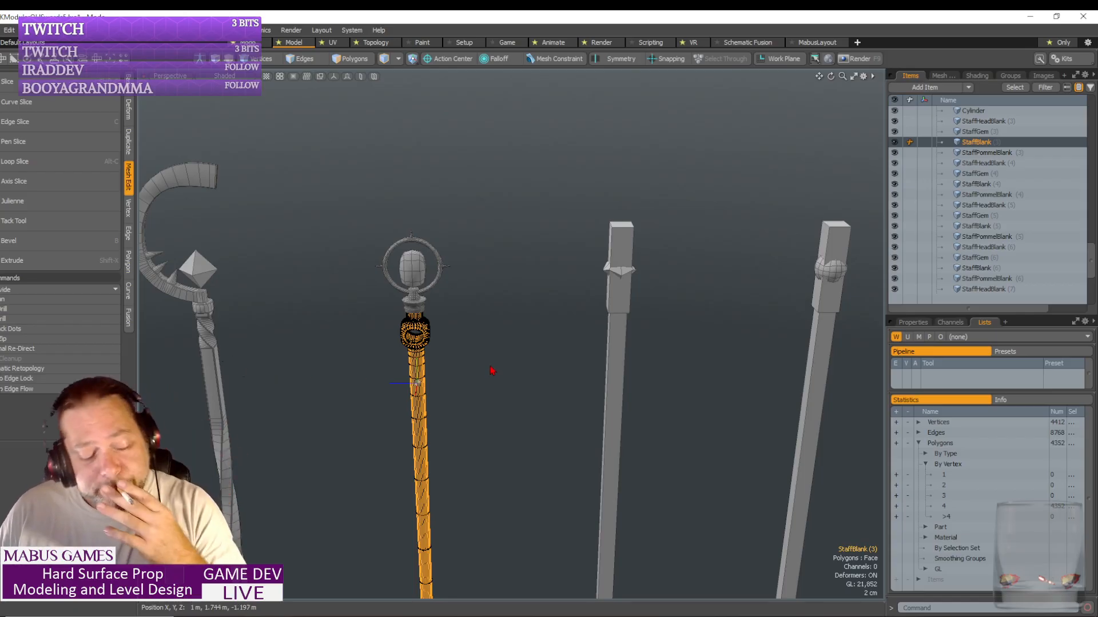
pyautogui.keyDown('alt'); pyautogui.moveTo(488, 375); pyautogui.dragTo(546, 380); pyautogui.keyUp('alt')
pyautogui.scroll(4, 484, 372)
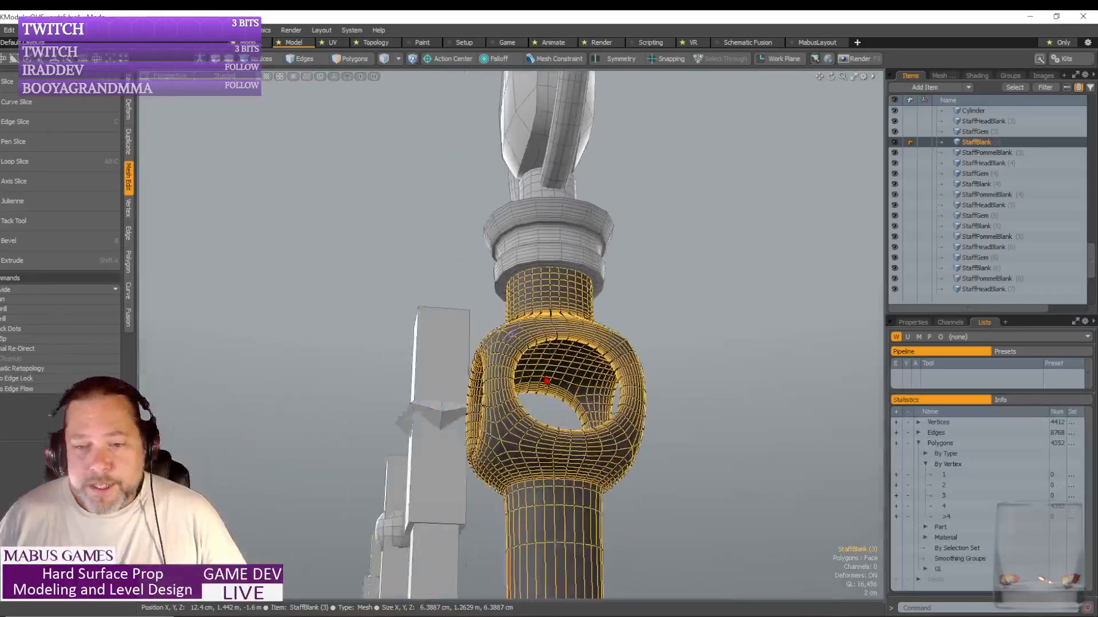
pyautogui.scroll(-10, 546, 380)
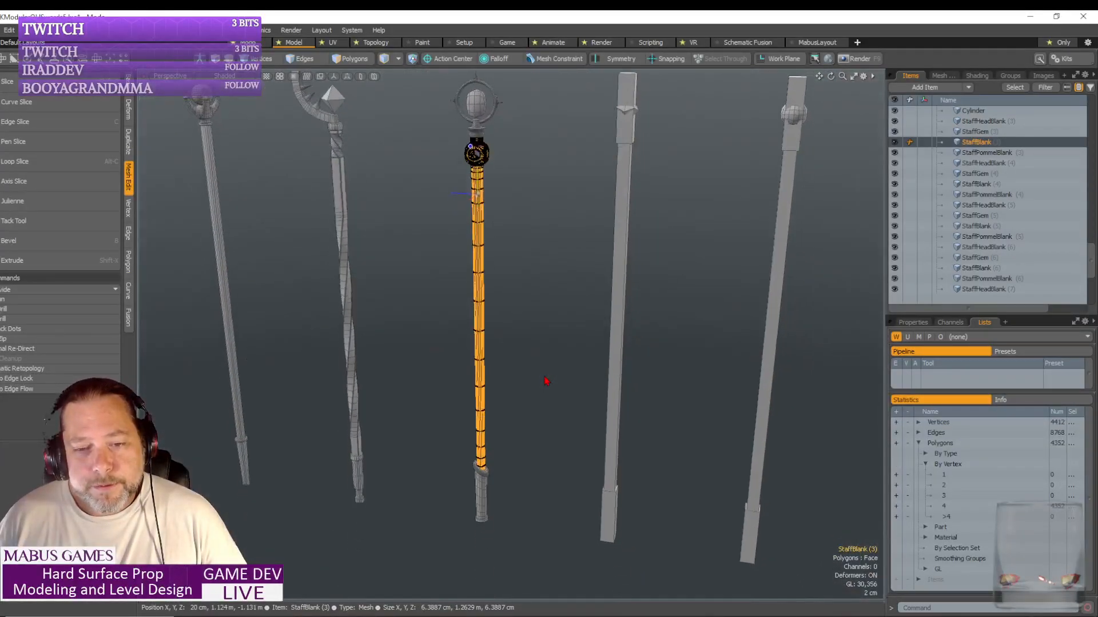
# - Select the third staff's pommel and remove the extra edge loops from the upper bevel of its bottom rim
pyautogui.scroll(5, 497, 524)
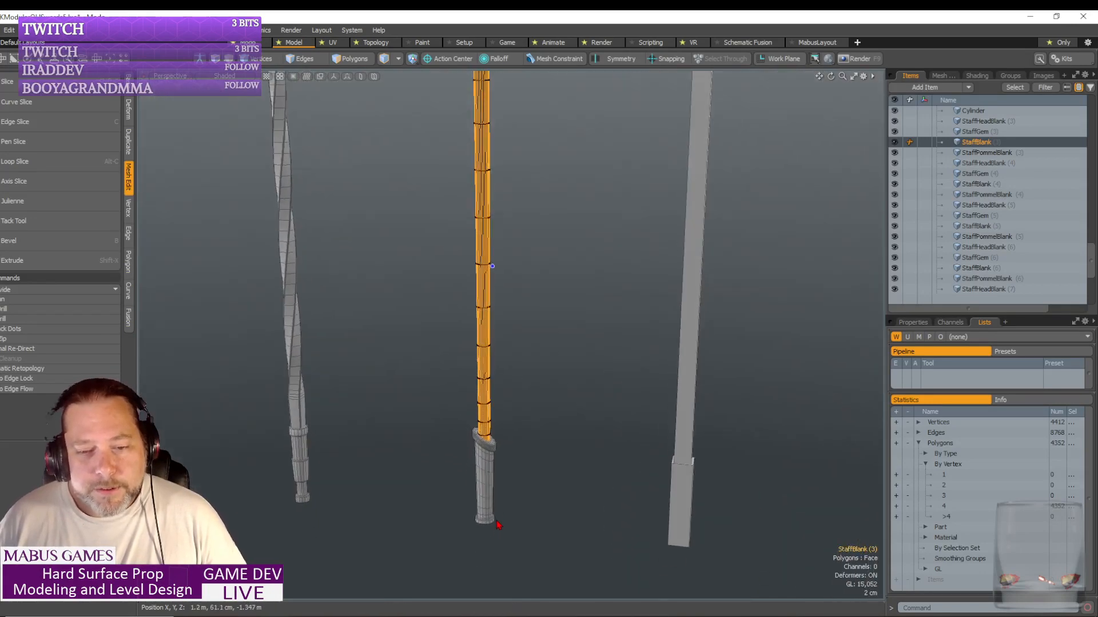
pyautogui.scroll(3, 500, 497)
pyautogui.click(490, 372)
pyautogui.scroll(5, 523, 434)
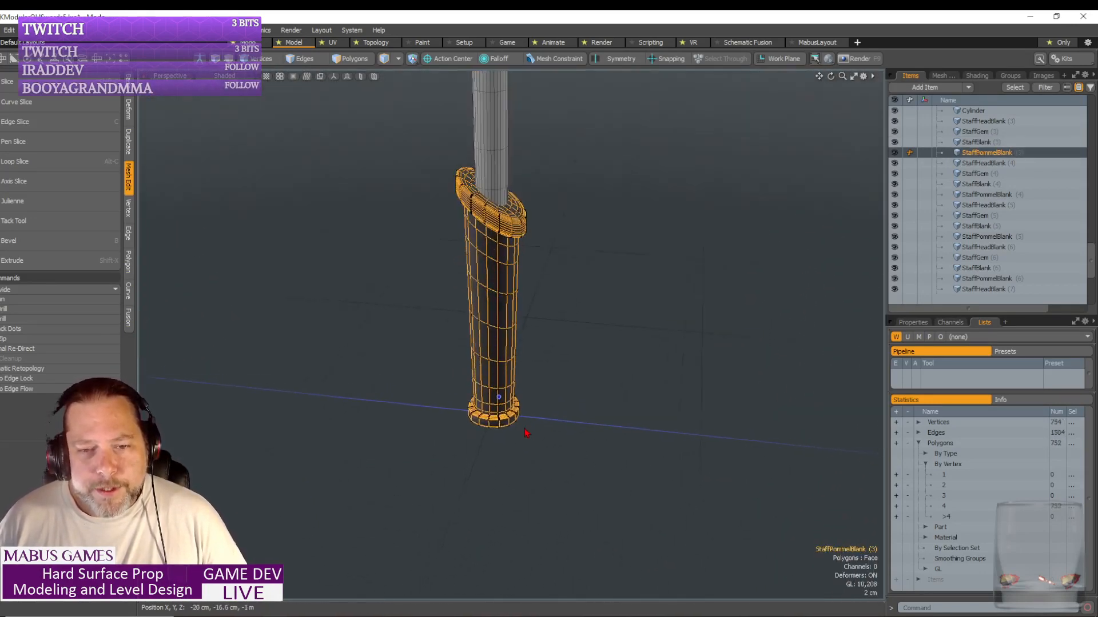
pyautogui.scroll(8, 525, 437)
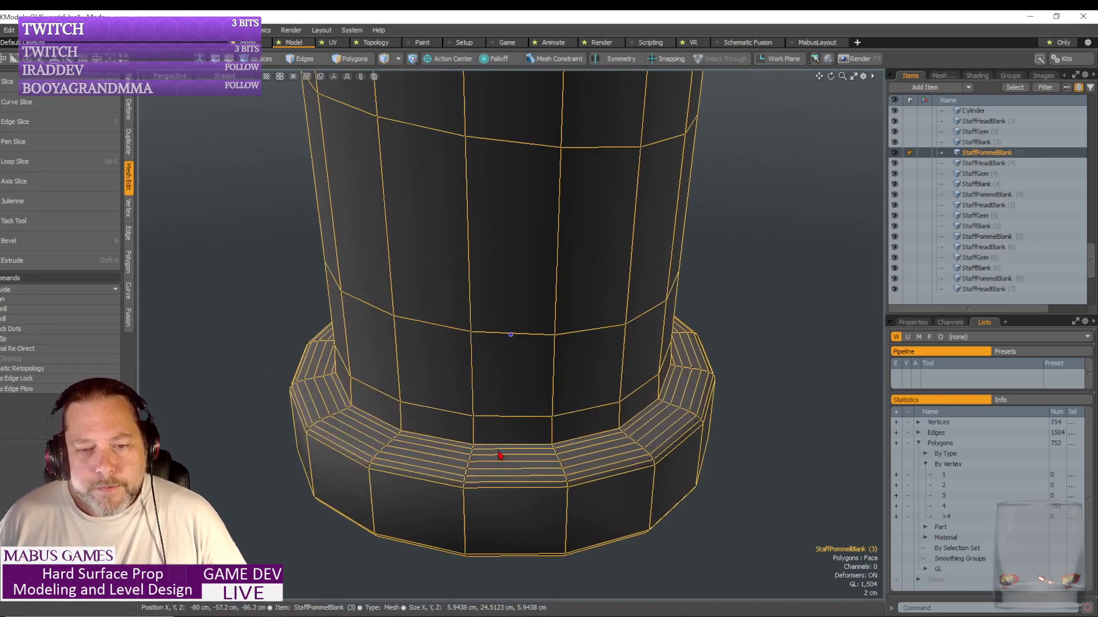
pyautogui.scroll(-2, 368, 153)
pyautogui.press('2')
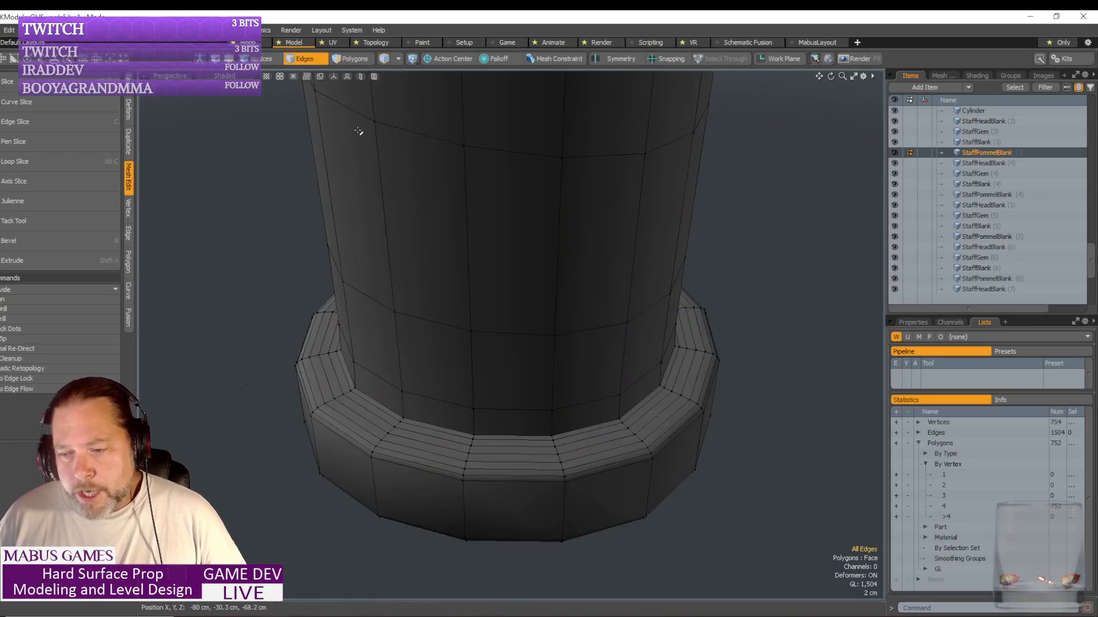
pyautogui.moveTo(497, 446)
pyautogui.keyDown('alt'); pyautogui.mouseDown()
pyautogui.moveTo(482, 472)
pyautogui.moveTo(499, 445)
pyautogui.moveTo(480, 433)
pyautogui.mouseUp(); pyautogui.keyUp('alt')
pyautogui.press('l')
pyautogui.press('BackSpace')
# - Remove three edge loops from the underside of the pommel's bottom rim
pyautogui.click(465, 427)
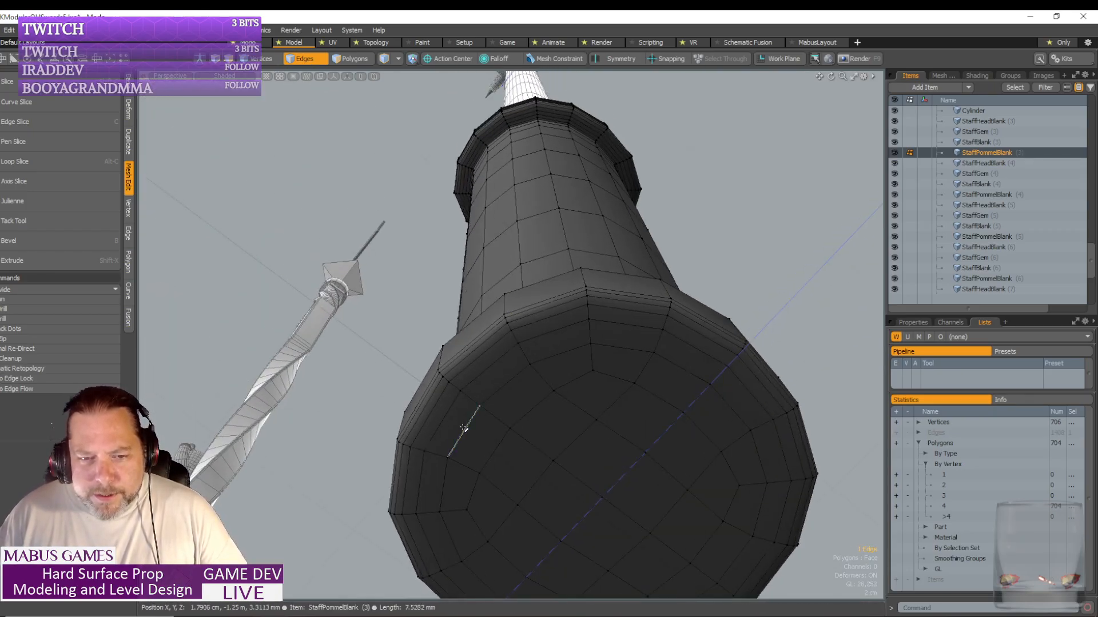
pyautogui.keyDown('shift'); pyautogui.click(443, 427); pyautogui.keyUp('shift')
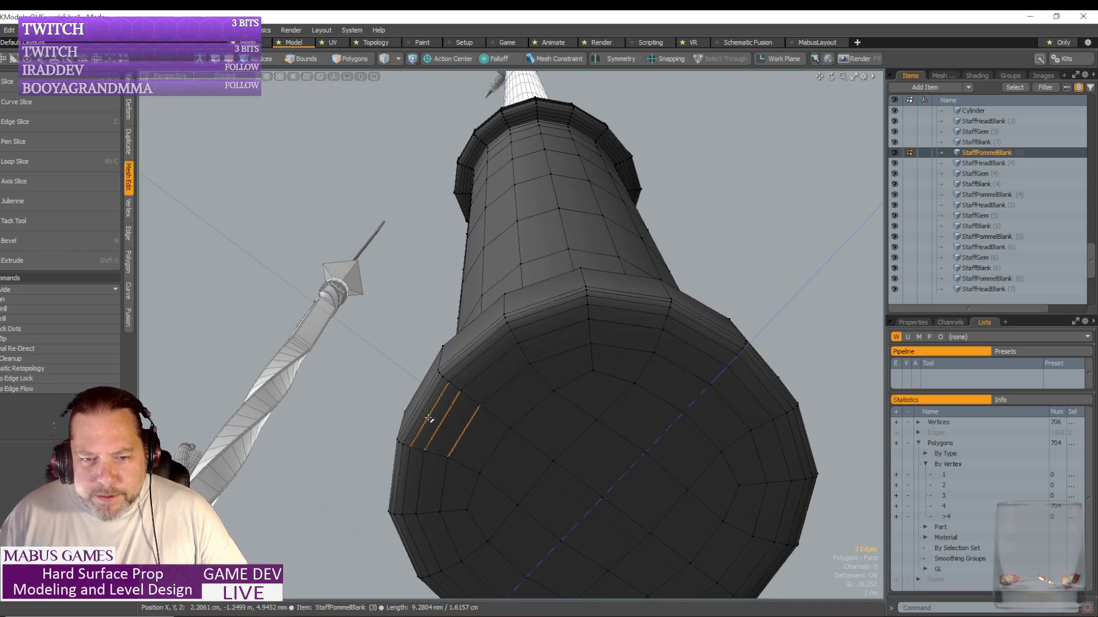
pyautogui.press('l')
pyautogui.press('Delete')
pyautogui.scroll(-3, 429, 418)
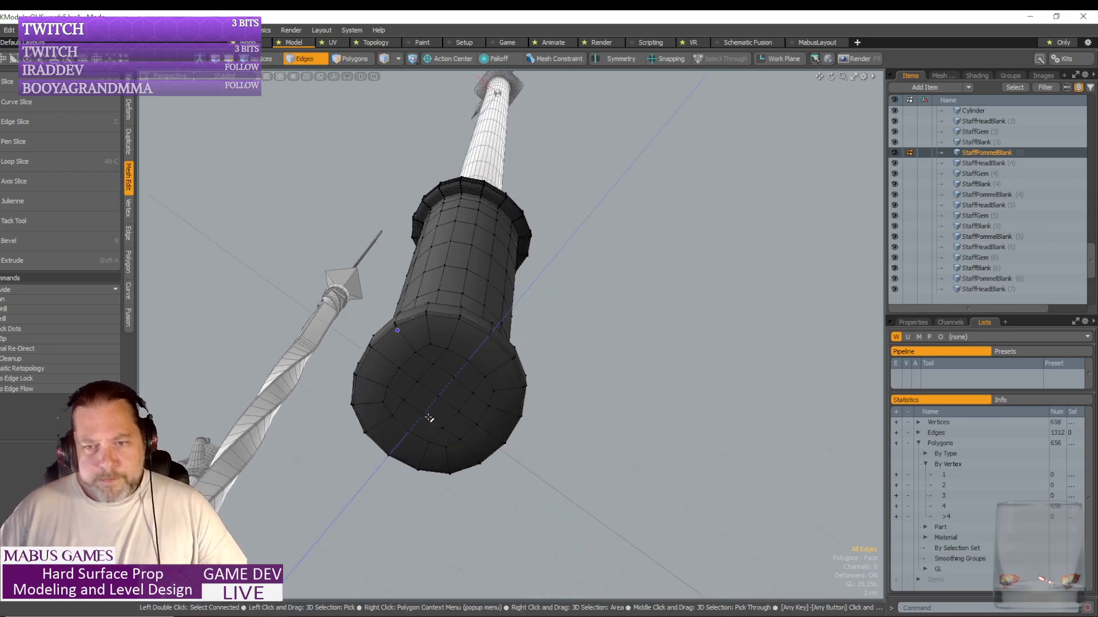
# - Remove the nine horizontal edge loops along the pommel's tapered body
pyautogui.keyDown('alt'); pyautogui.moveTo(429, 418); pyautogui.dragTo(429, 418); pyautogui.keyUp('alt')
pyautogui.press('a')
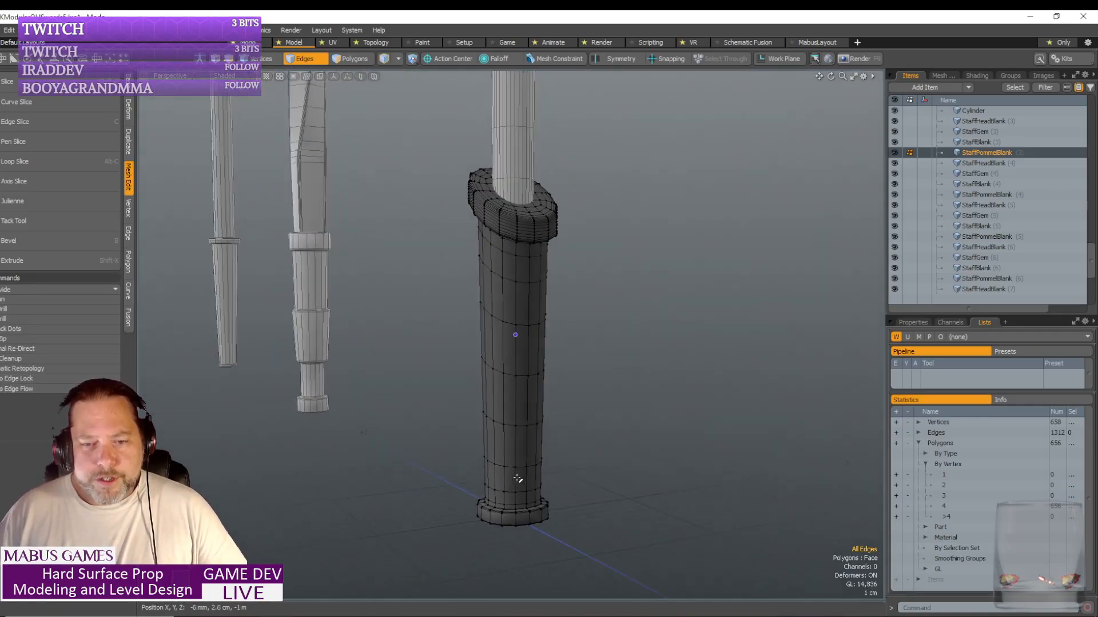
pyautogui.scroll(4, 540, 507)
pyautogui.keyDown('alt'); pyautogui.moveTo(518, 479); pyautogui.dragTo(546, 480); pyautogui.keyUp('alt')
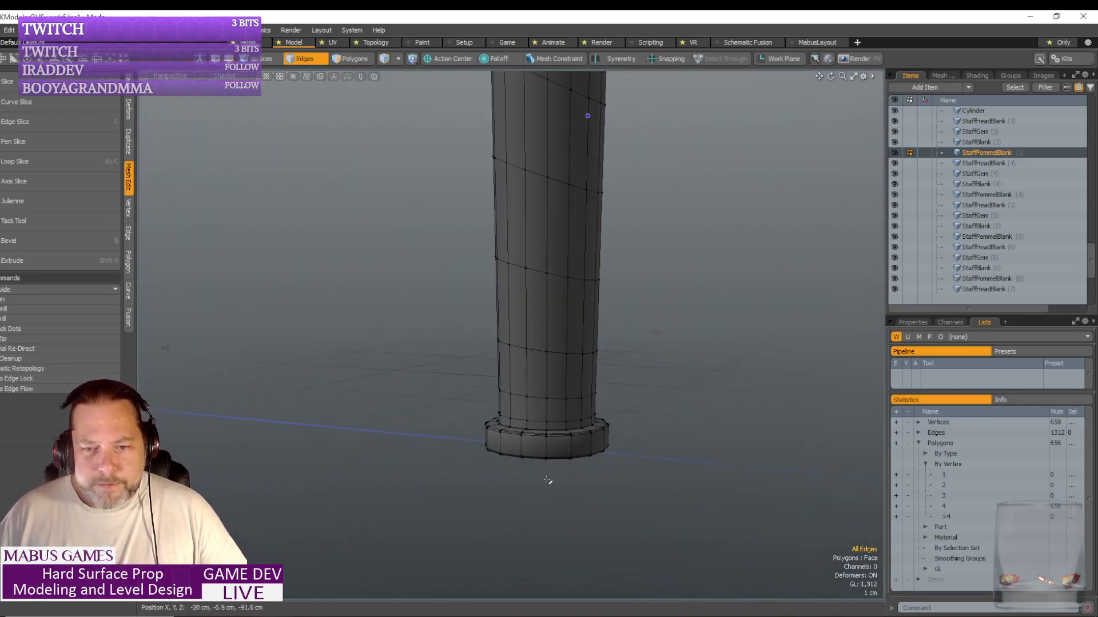
pyautogui.click(521, 400)
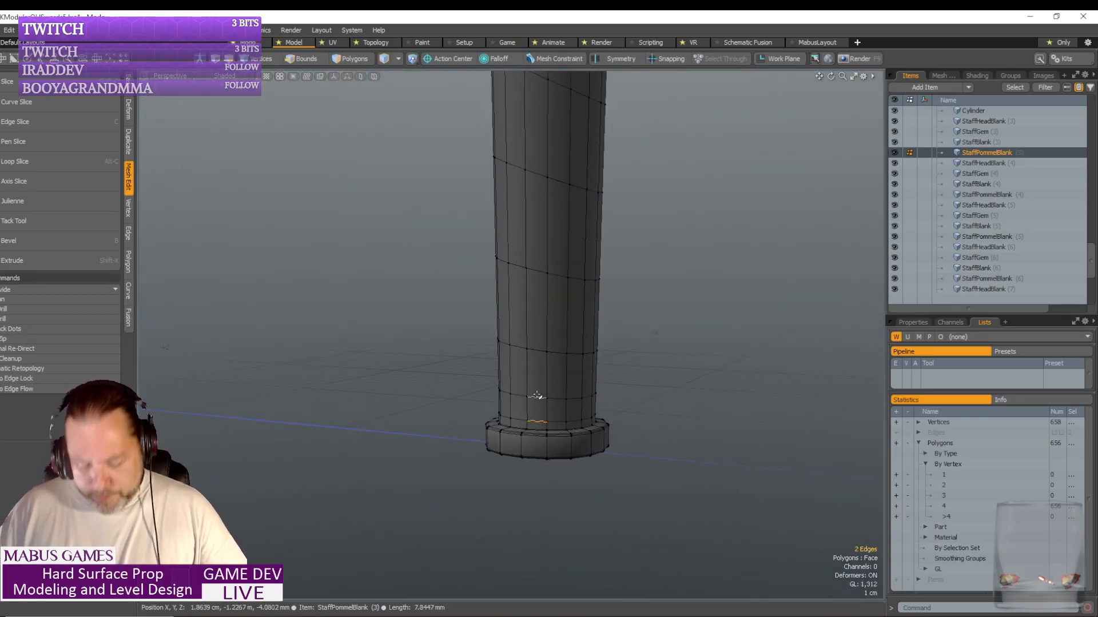
pyautogui.scroll(-2, 537, 396)
pyautogui.scroll(-1, 537, 395)
pyautogui.press('Up')
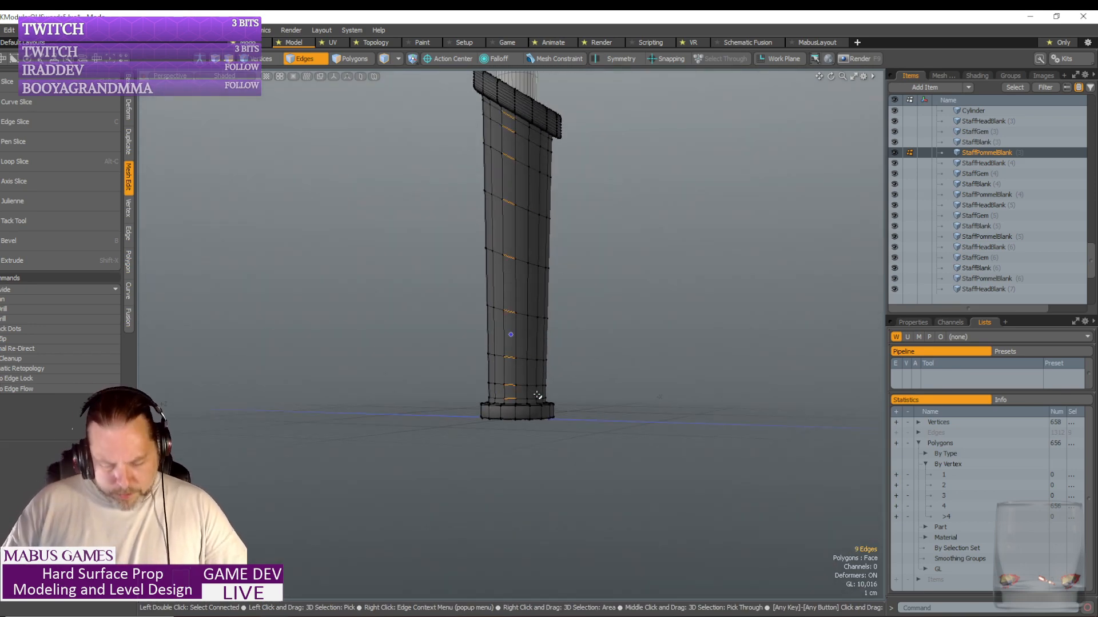
pyautogui.press('l')
pyautogui.press('BackSpace')
# - Remove three edge loops from the underside bevel of the pommel's slanted upper collar
pyautogui.scroll(3, 537, 396)
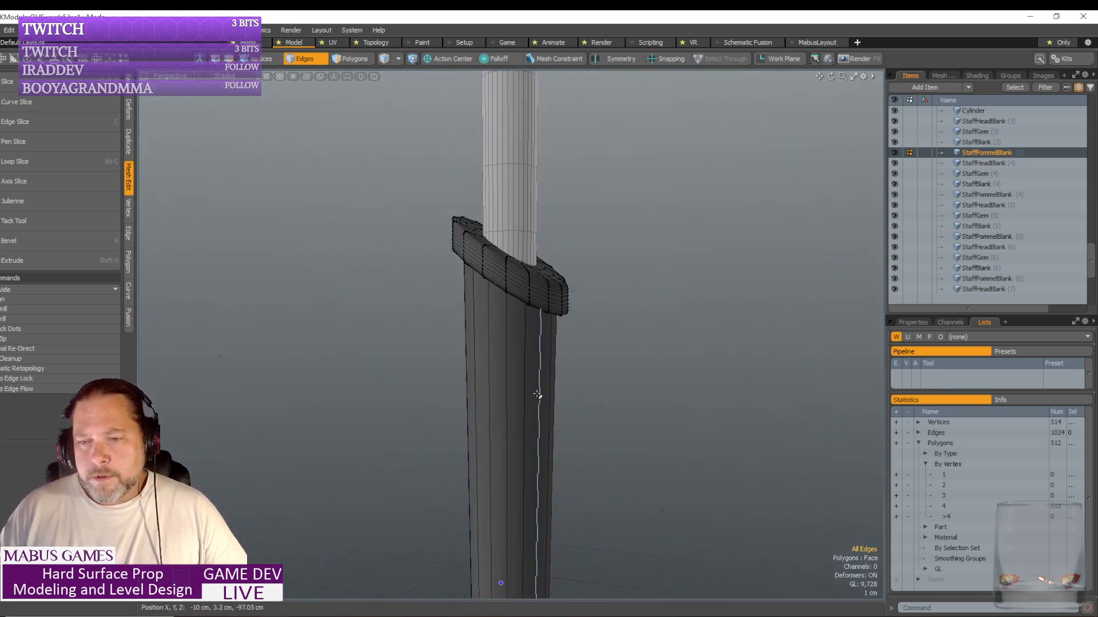
pyautogui.moveTo(538, 396); pyautogui.dragTo(440, 456, button='middle')
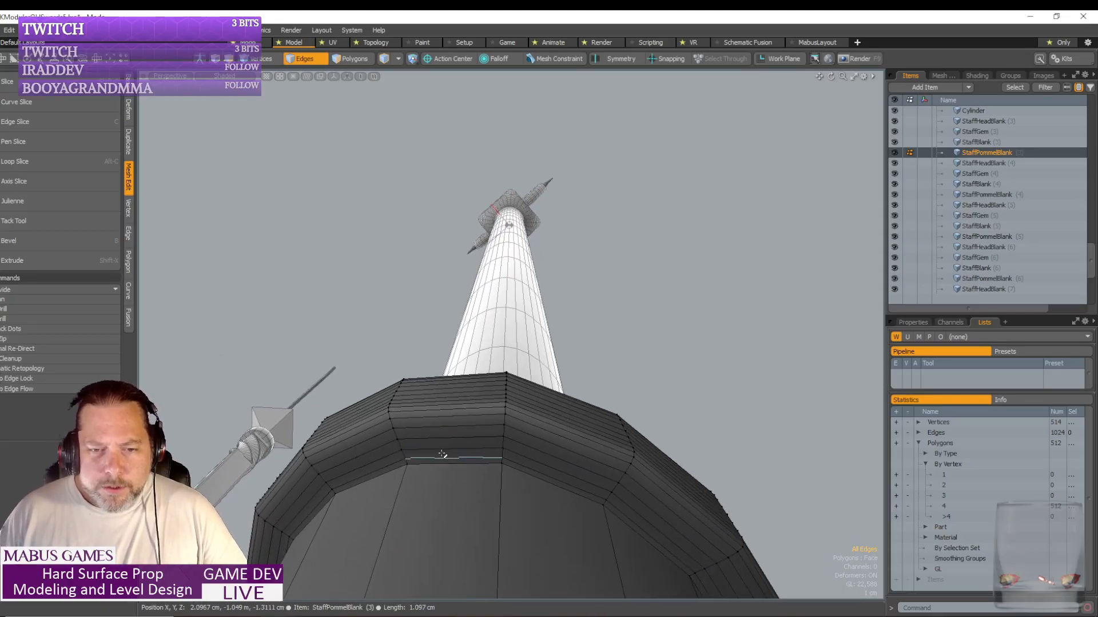
pyautogui.moveTo(443, 450); pyautogui.dragTo(444, 438)
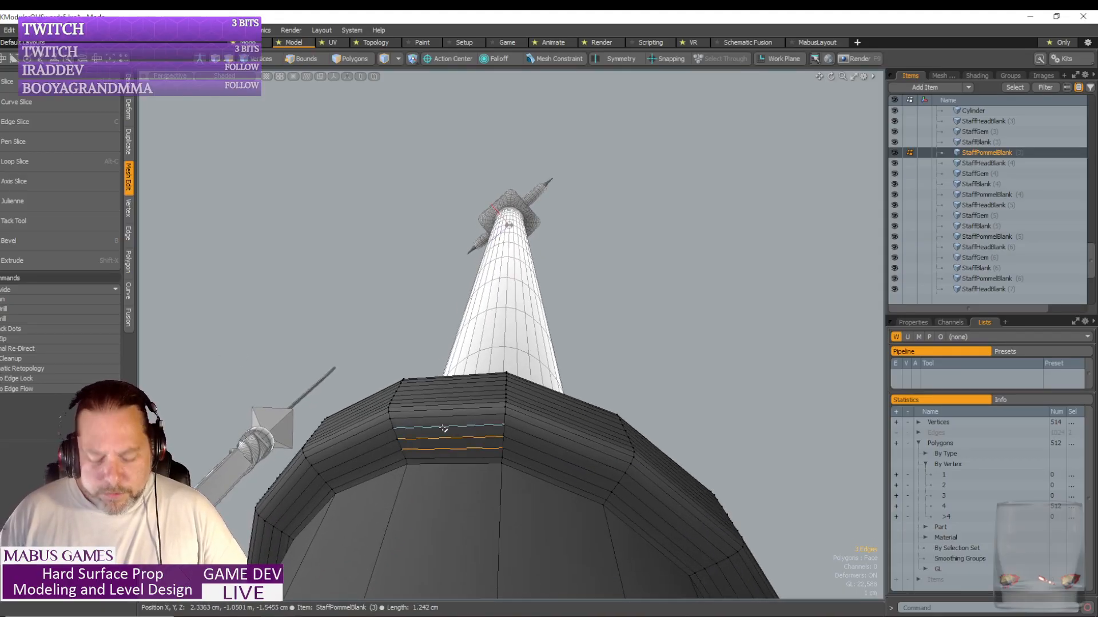
pyautogui.press('l')
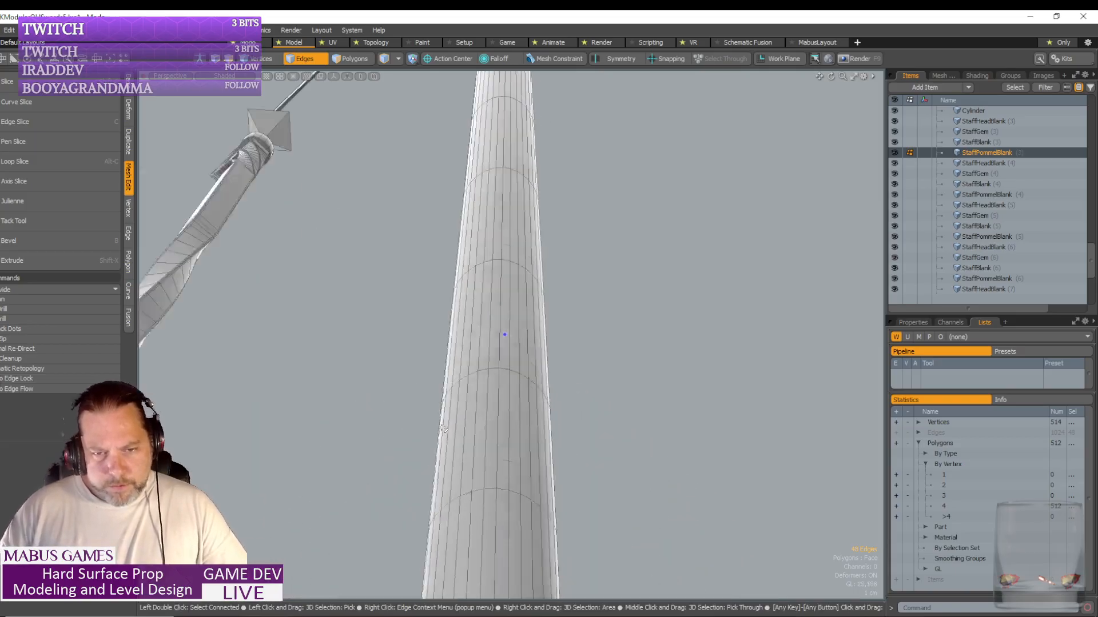
pyautogui.press('Delete')
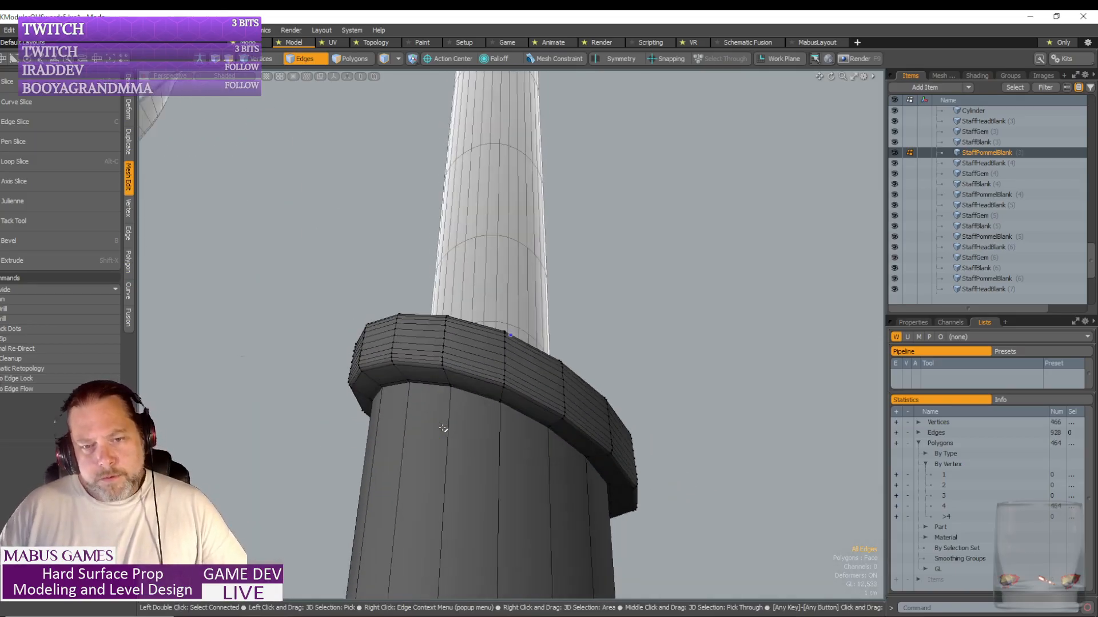
# - Remove two edge loops from the top face of the pommel's slanted collar
pyautogui.keyDown('alt'); pyautogui.moveTo(443, 429); pyautogui.dragTo(478, 436); pyautogui.keyUp('alt')
pyautogui.click(459, 426)
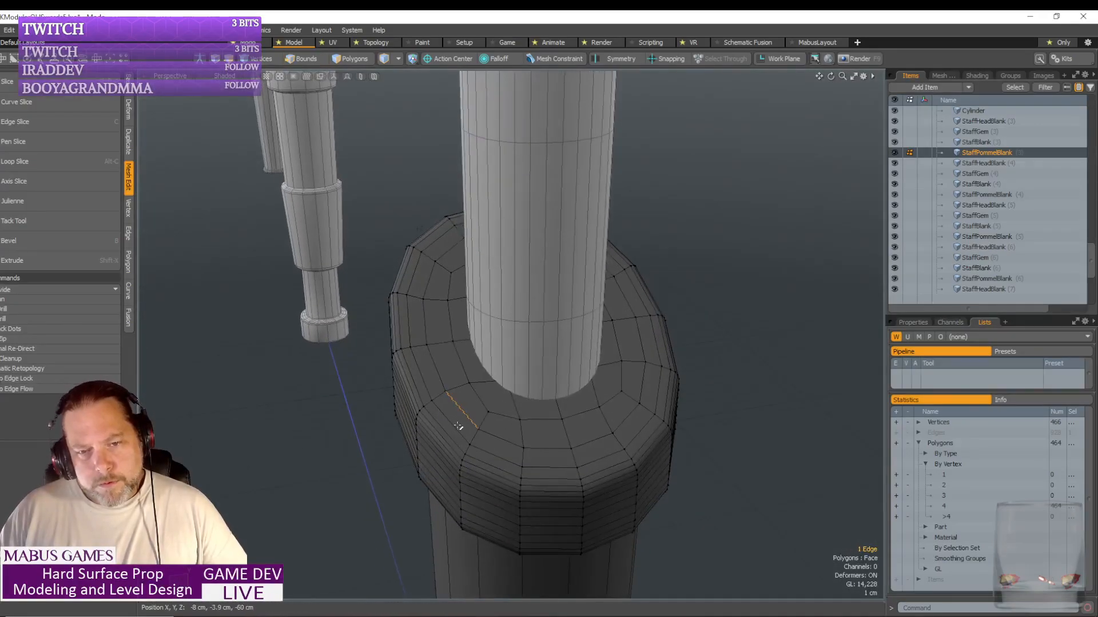
pyautogui.keyDown('shift'); pyautogui.click(456, 422); pyautogui.keyUp('shift')
pyautogui.press('l')
pyautogui.press('Delete')
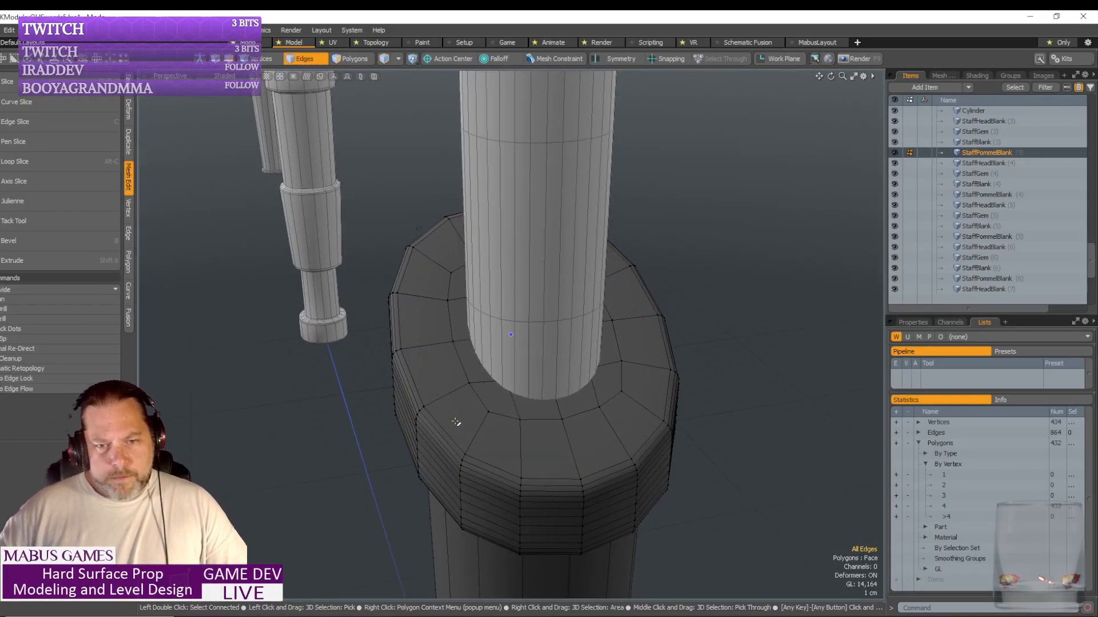
# - Remove the seven horizontal edge loops around the outer side of the pommel's slanted upper collar
pyautogui.keyDown('alt'); pyautogui.moveTo(456, 423); pyautogui.dragTo(486, 453); pyautogui.keyUp('alt')
pyautogui.scroll(3, 437, 429)
pyautogui.click(498, 434)
pyautogui.keyDown('shift'); pyautogui.click(497, 449); pyautogui.keyUp('shift')
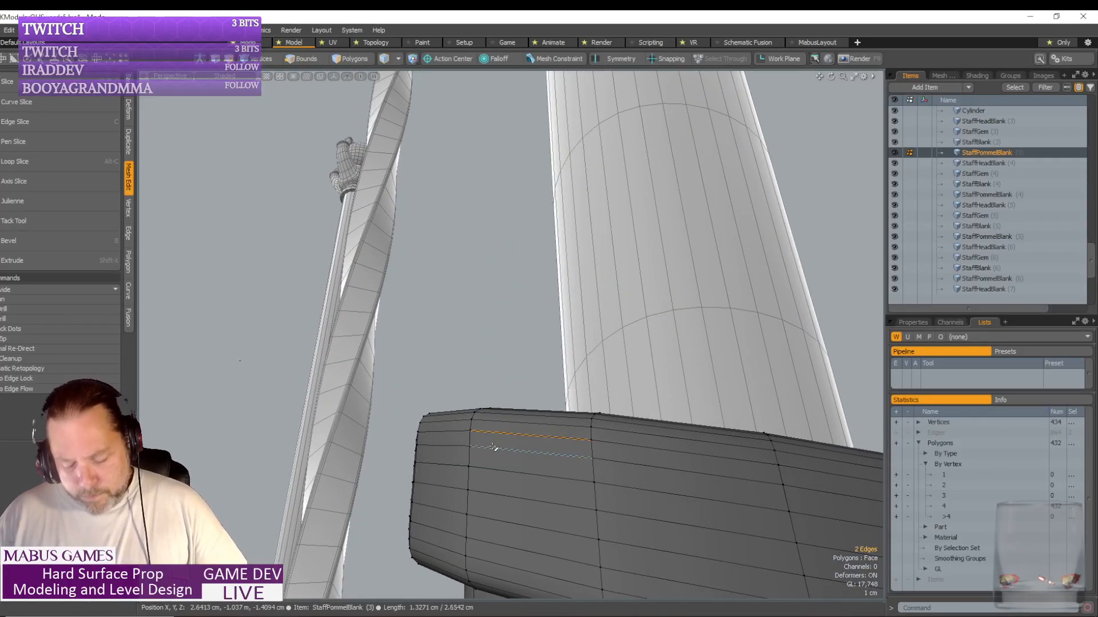
pyautogui.press('Up')
pyautogui.press('Up')
pyautogui.press('Up')
pyautogui.press('Up')
pyautogui.press('Up')
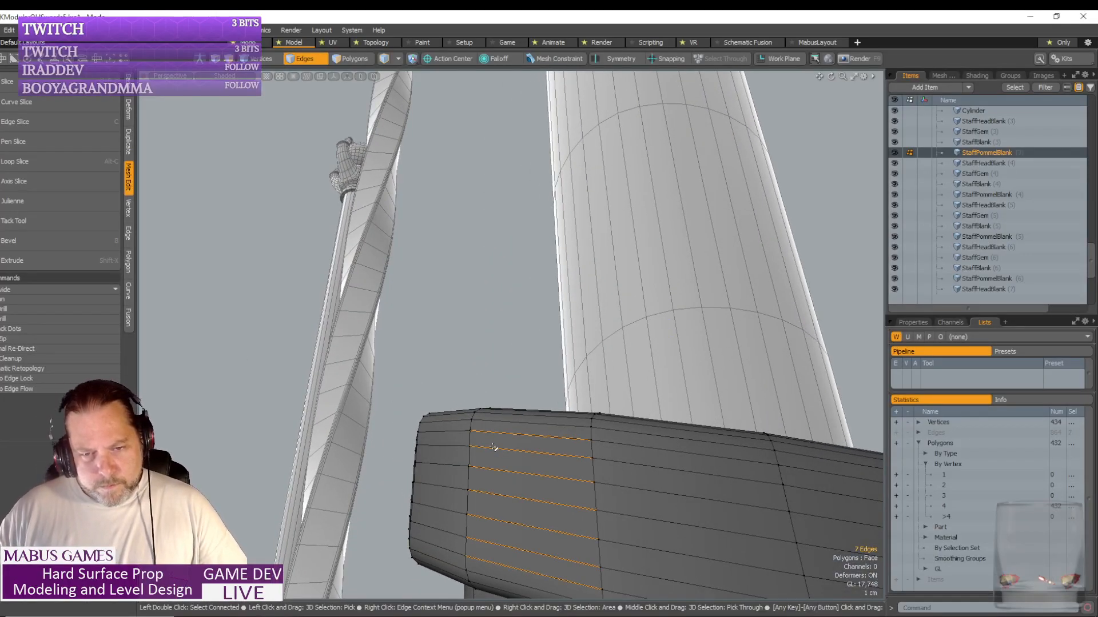
pyautogui.press('l')
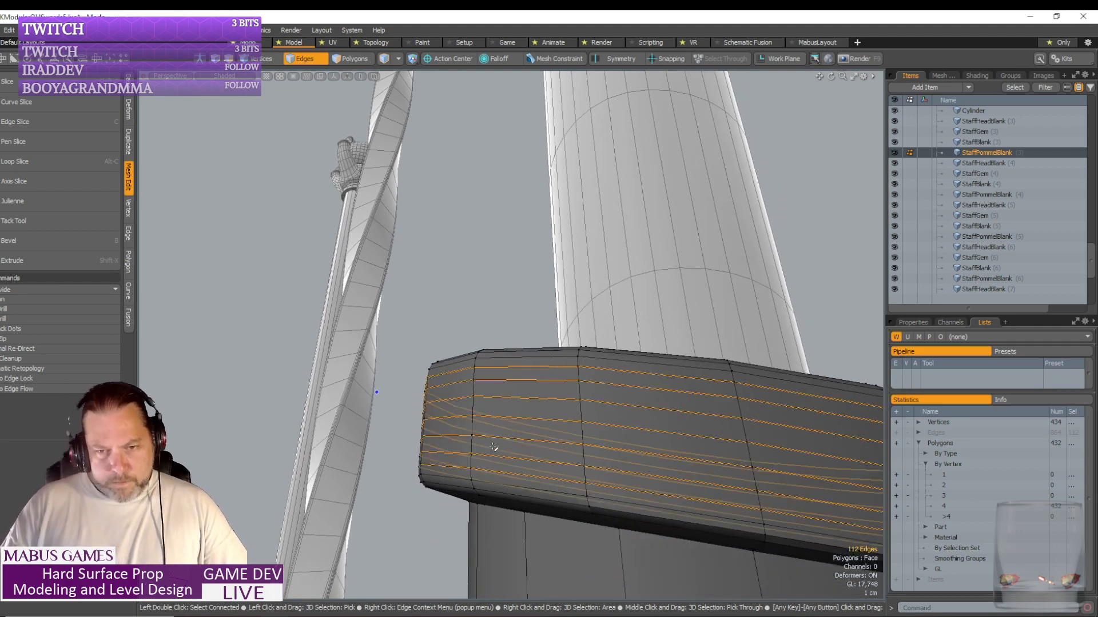
pyautogui.hotkey('shift', 'a')
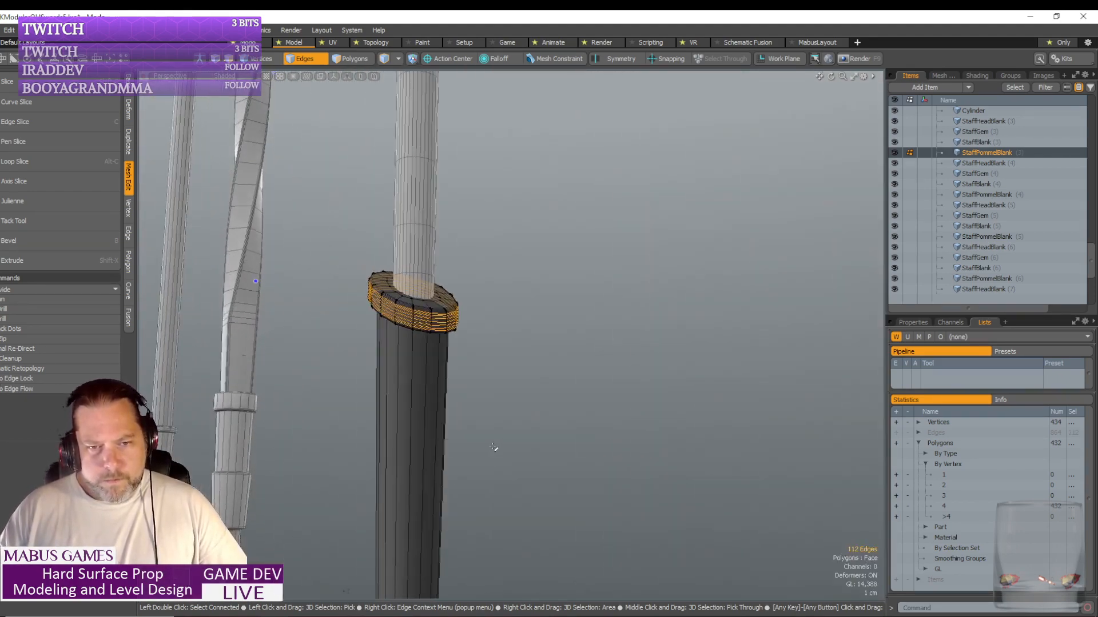
pyautogui.press('BackSpace')
pyautogui.keyDown('alt'); pyautogui.moveTo(493, 447); pyautogui.dragTo(517, 473); pyautogui.keyUp('alt')
pyautogui.scroll(-3, 494, 448)
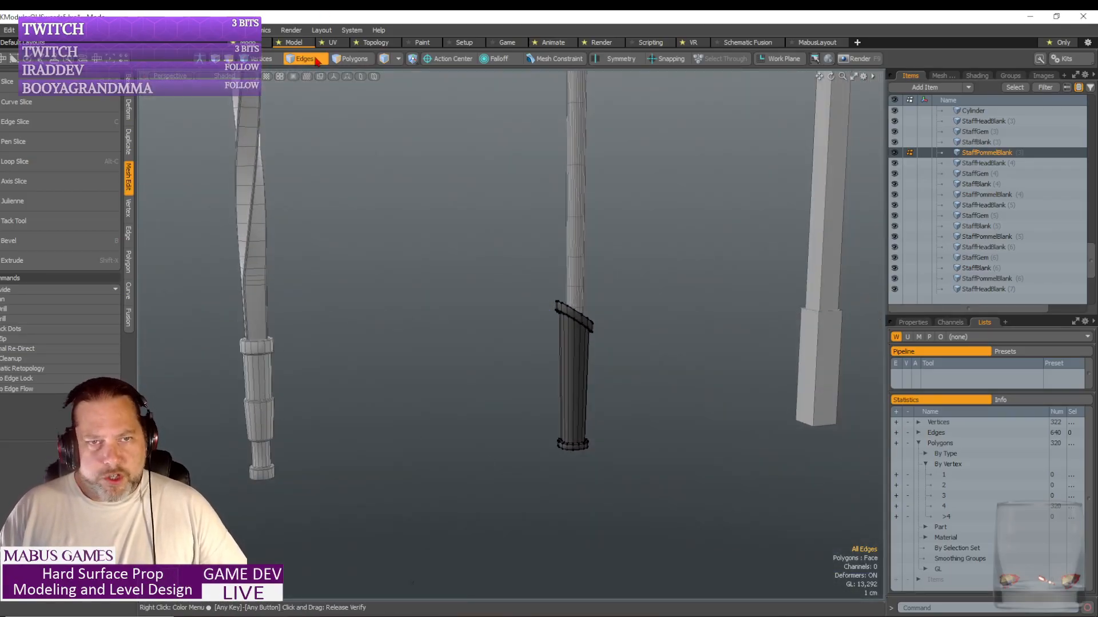
# - Switch from the pommel to the third staff's shaft mesh, StaffBlank (3), and set it to edge selection
pyautogui.press('5')
pyautogui.click(262, 369)
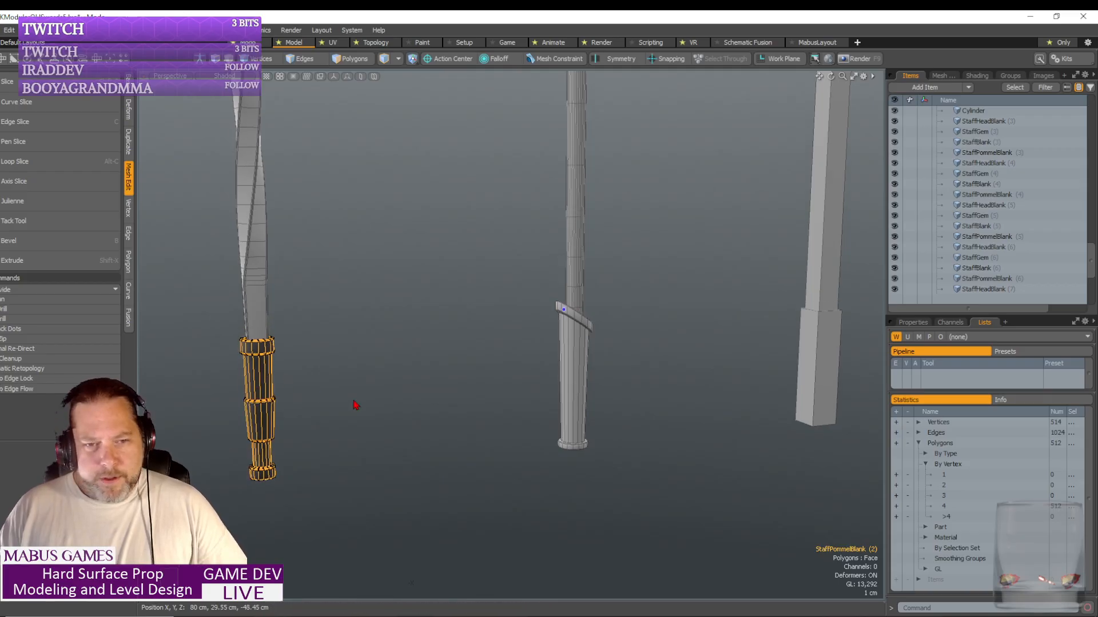
pyautogui.keyDown('alt'); pyautogui.moveTo(355, 404); pyautogui.dragTo(582, 372); pyautogui.keyUp('alt')
pyautogui.click(581, 372)
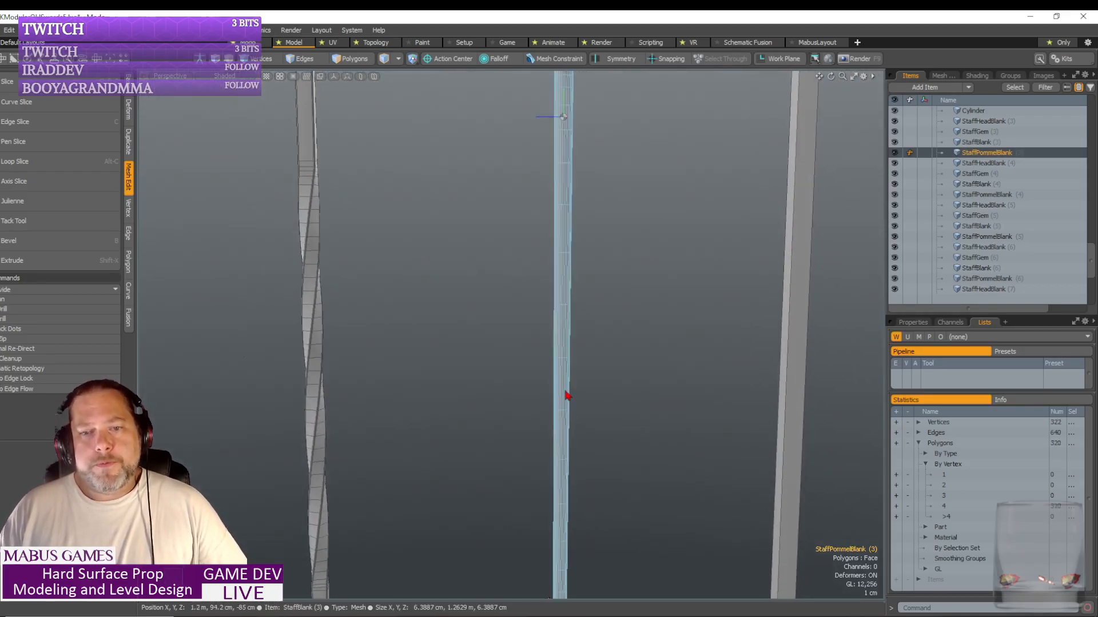
pyautogui.click(566, 396)
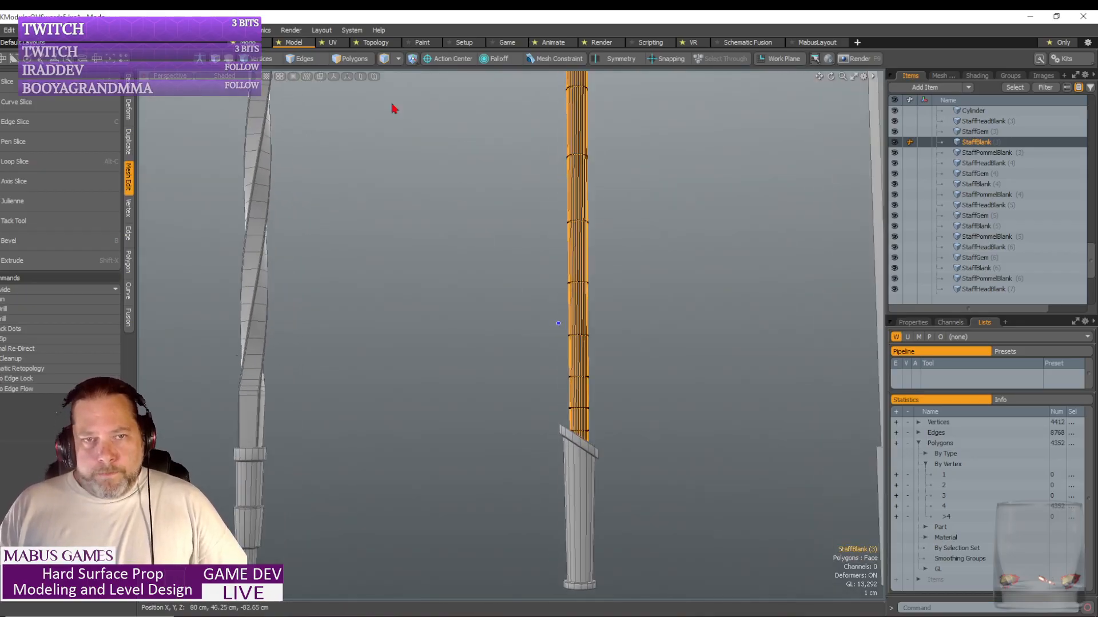
pyautogui.press('2')
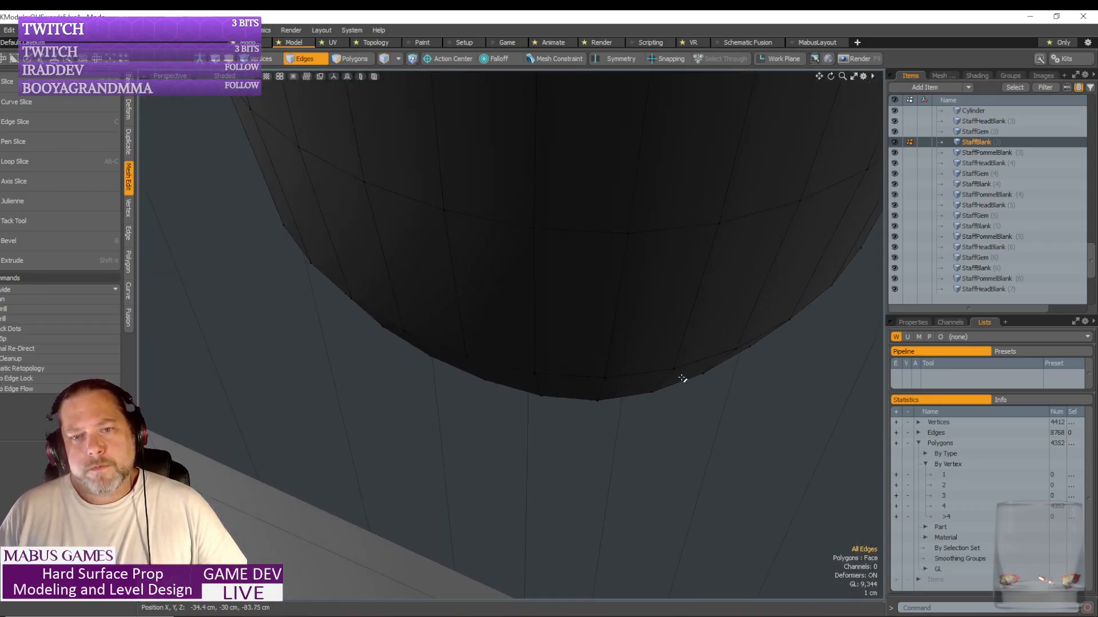
# - Remove seventeen horizontal edge loops along the straight shaft between the pommel and the openwork section
pyautogui.scroll(5, 652, 370)
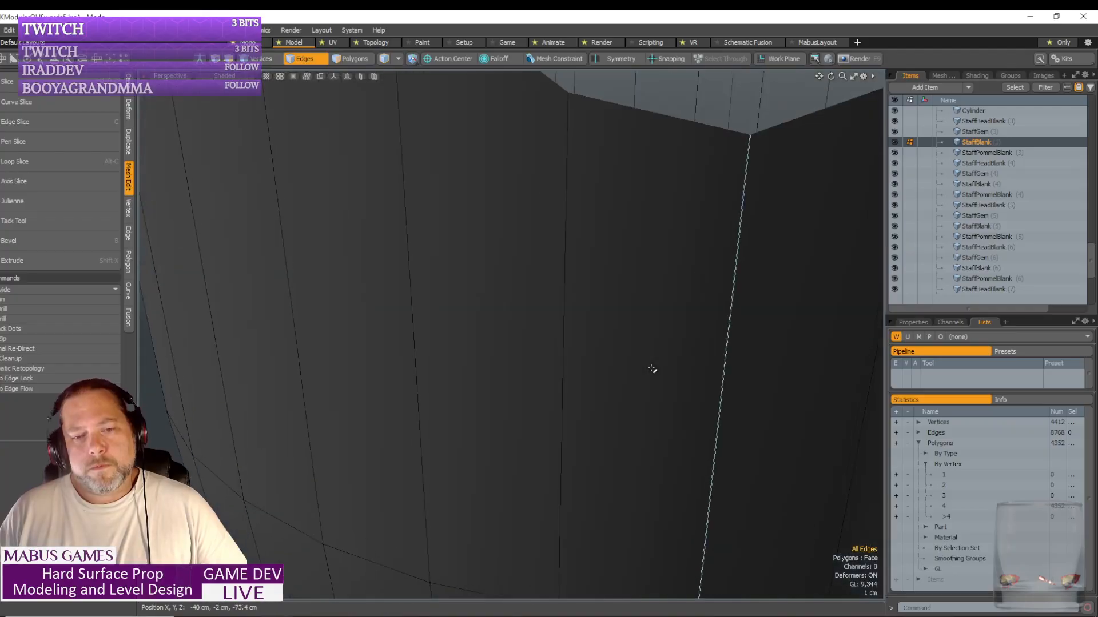
pyautogui.keyDown('alt'); pyautogui.moveTo(650, 372); pyautogui.dragTo(487, 274); pyautogui.keyUp('alt')
pyautogui.scroll(-8, 561, 235)
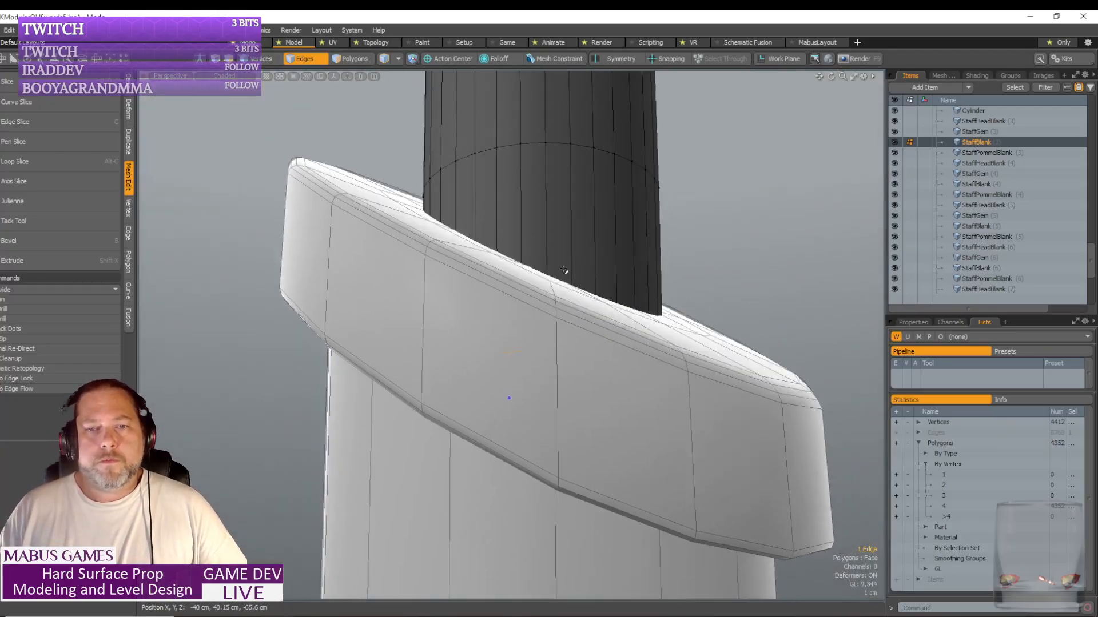
pyautogui.keyDown('alt'); pyautogui.moveTo(563, 269); pyautogui.dragTo(563, 274); pyautogui.keyUp('alt')
pyautogui.scroll(6, 563, 275)
pyautogui.scroll(-10, 562, 275)
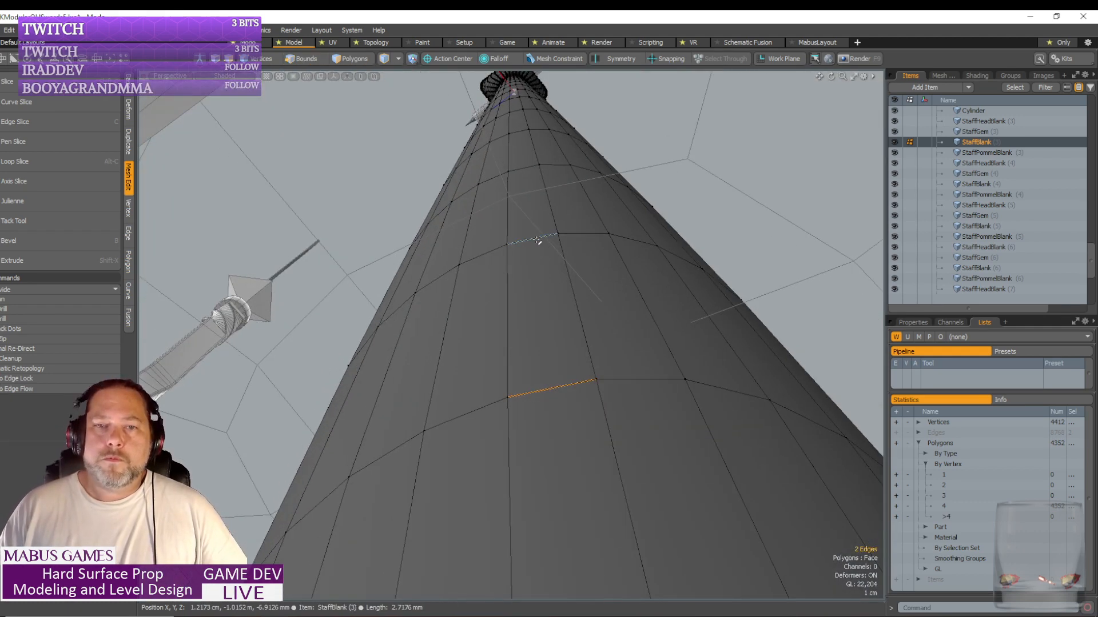
pyautogui.keyDown('shift'); pyautogui.click(538, 240); pyautogui.keyUp('shift')
pyautogui.scroll(-12, 538, 241)
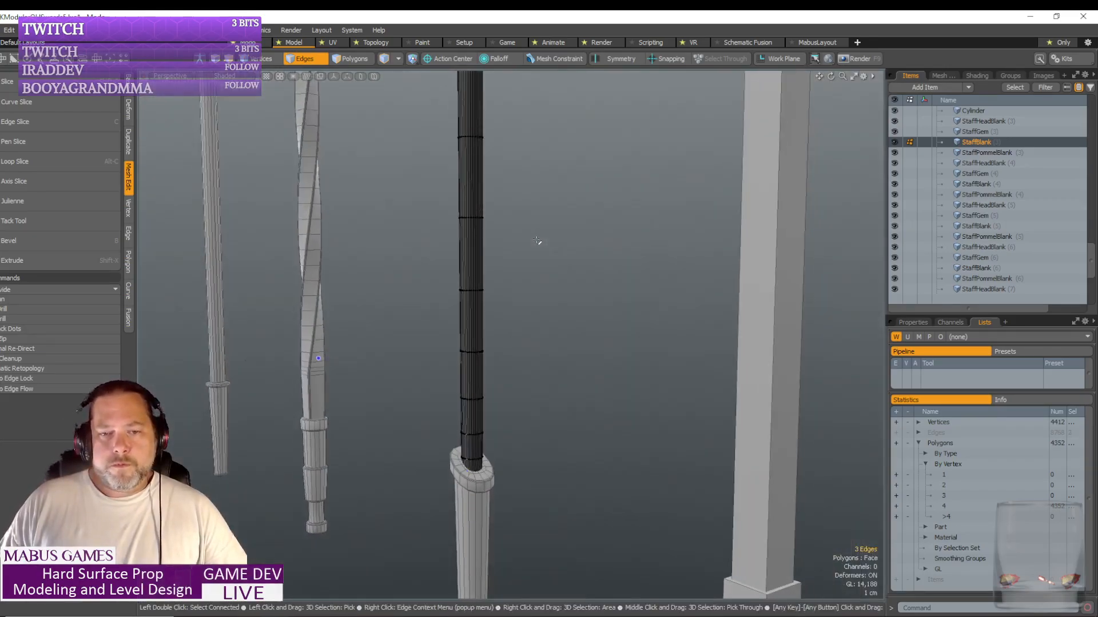
pyautogui.keyDown('alt'); pyautogui.moveTo(537, 241); pyautogui.dragTo(538, 241); pyautogui.keyUp('alt')
pyautogui.press('Up')
pyautogui.press('Up')
pyautogui.press('Up')
pyautogui.press('Up')
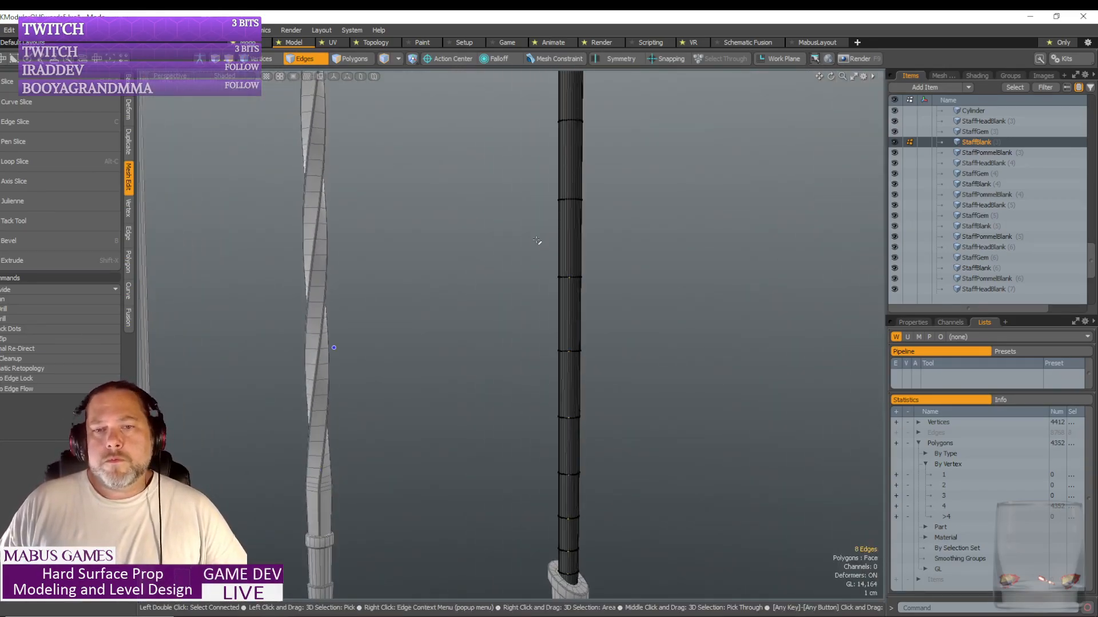
pyautogui.press('Up')
pyautogui.scroll(4, 538, 240)
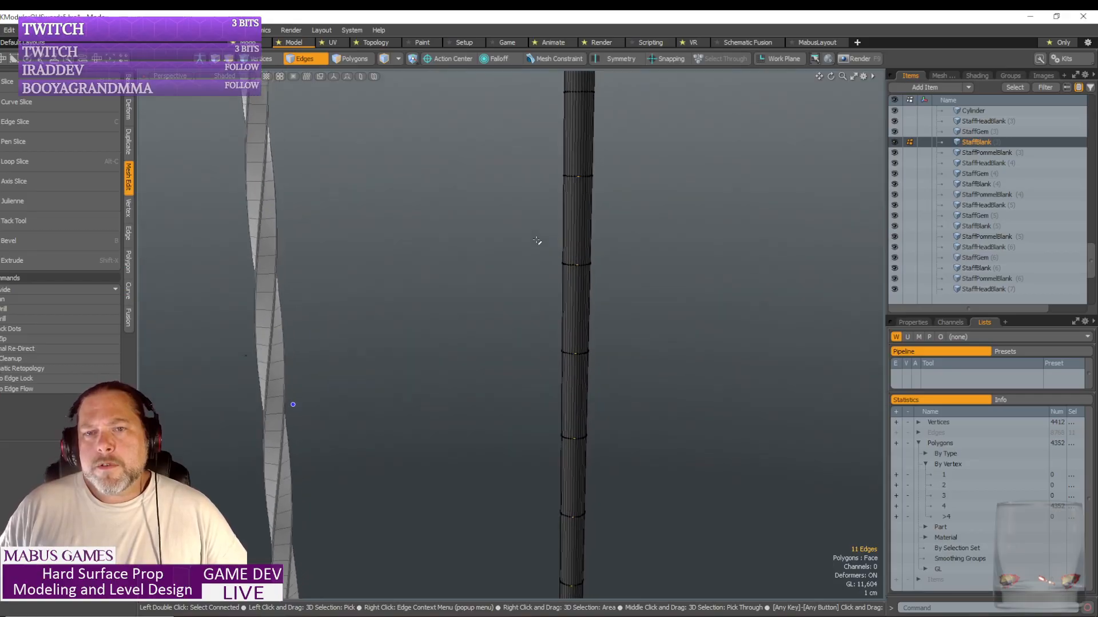
pyautogui.press('Up')
pyautogui.keyDown('alt'); pyautogui.moveTo(537, 241); pyautogui.dragTo(538, 241); pyautogui.keyUp('alt')
pyautogui.scroll(3, 538, 241)
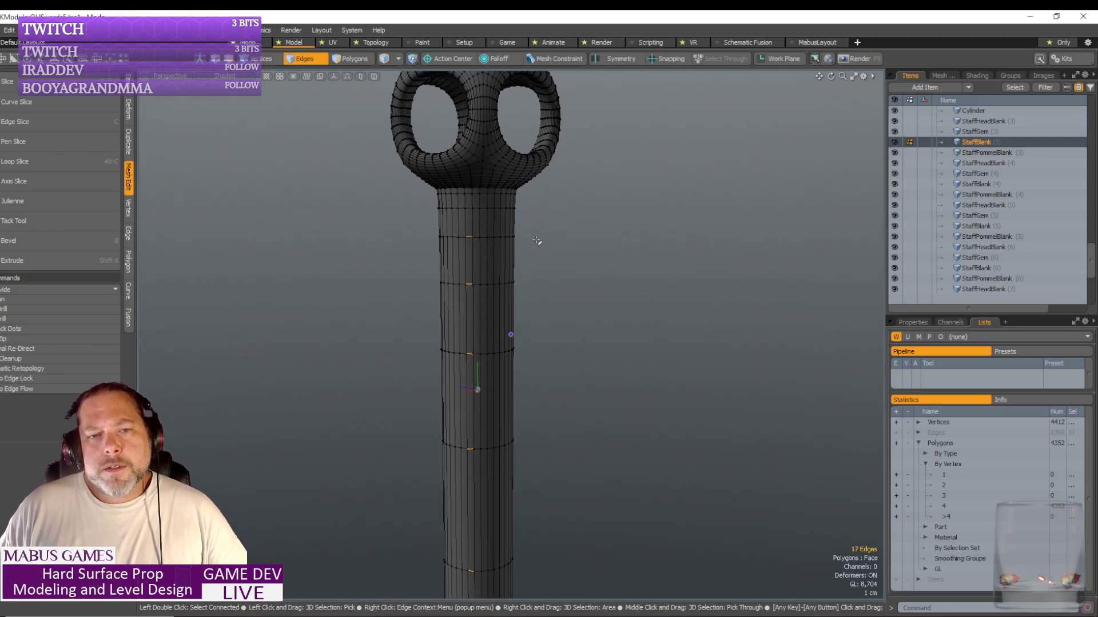
pyautogui.keyDown('alt'); pyautogui.moveTo(537, 241); pyautogui.dragTo(537, 241); pyautogui.keyUp('alt')
pyautogui.scroll(3, 537, 241)
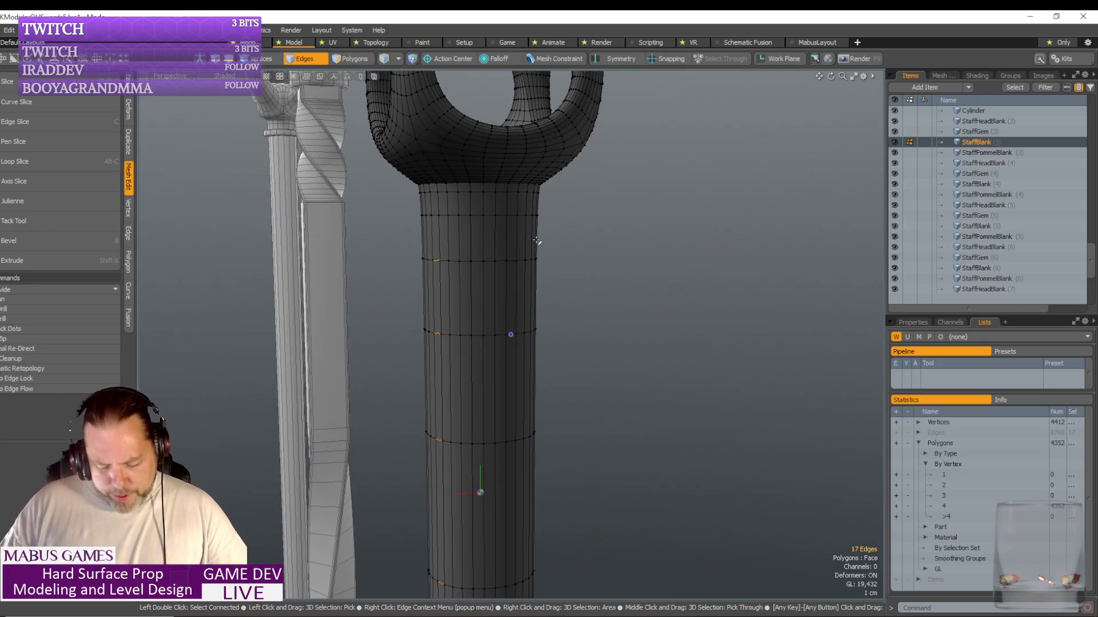
pyautogui.scroll(-5, 537, 241)
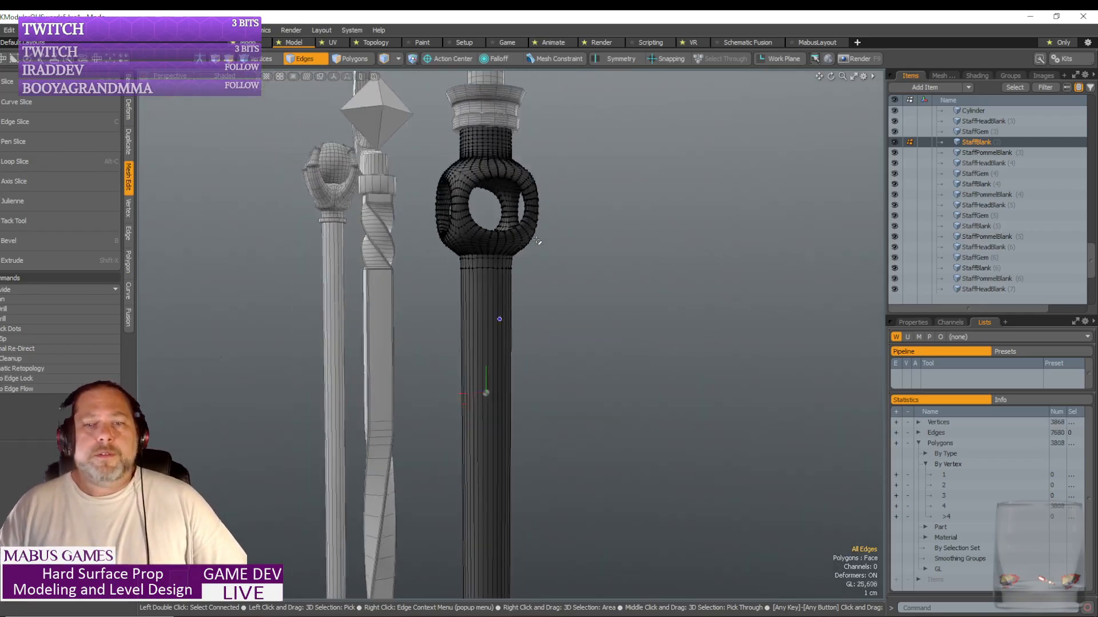
# - Remove twelve horizontal edge loops from the staff's neck between the openwork section and the head piece
pyautogui.keyDown('alt'); pyautogui.moveTo(537, 241); pyautogui.dragTo(452, 405); pyautogui.keyUp('alt')
pyautogui.scroll(-3, 538, 240)
pyautogui.keyDown('alt'); pyautogui.moveTo(450, 473); pyautogui.dragTo(460, 400); pyautogui.keyUp('alt')
pyautogui.scroll(-4, 535, 508)
pyautogui.scroll(7, 417, 307)
pyautogui.scroll(3, 364, 245)
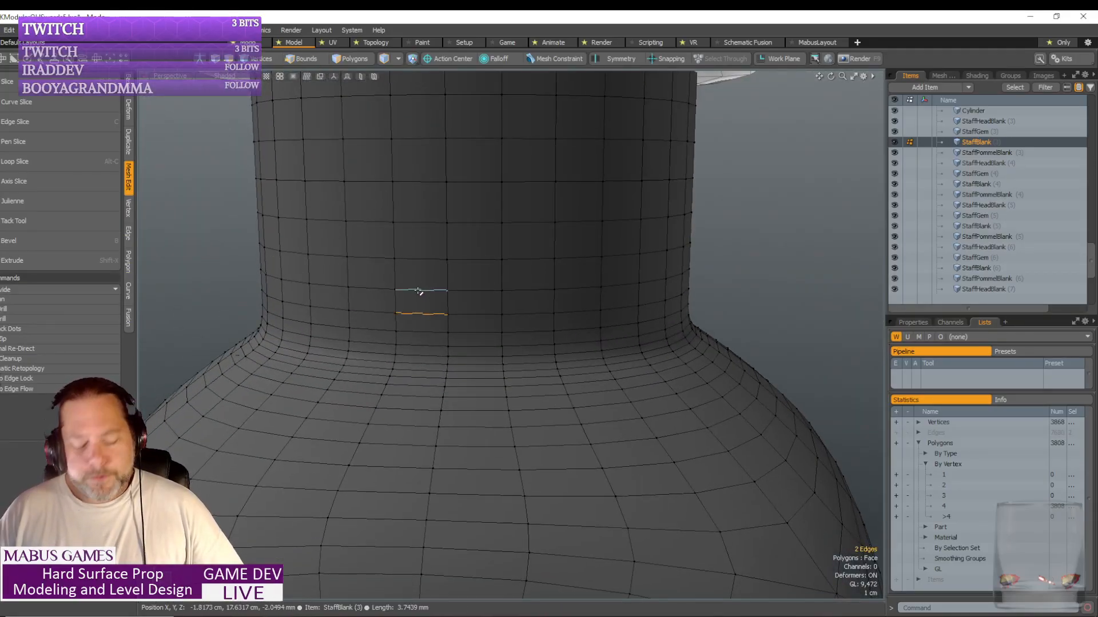
pyautogui.press('2')
pyautogui.scroll(-6, 418, 291)
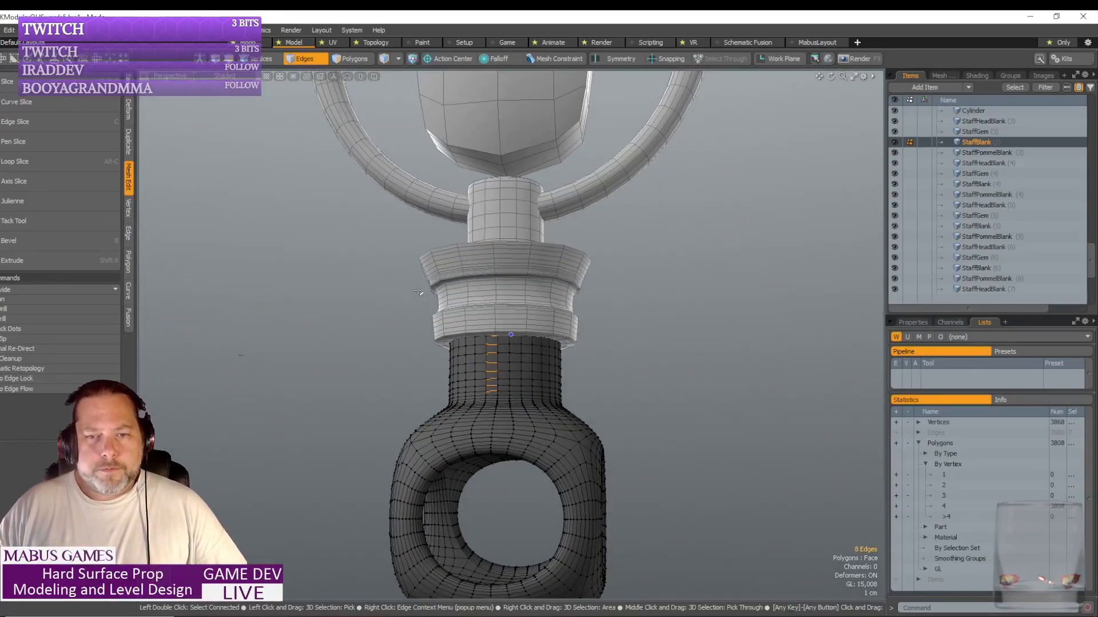
pyautogui.scroll(8, 419, 292)
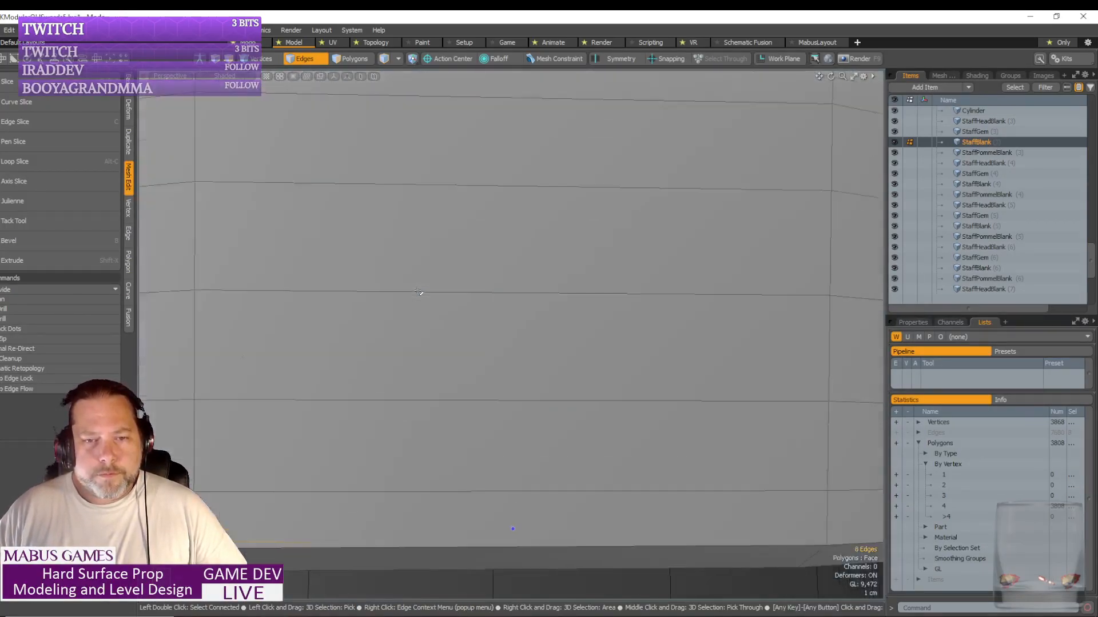
pyautogui.scroll(-2, 419, 292)
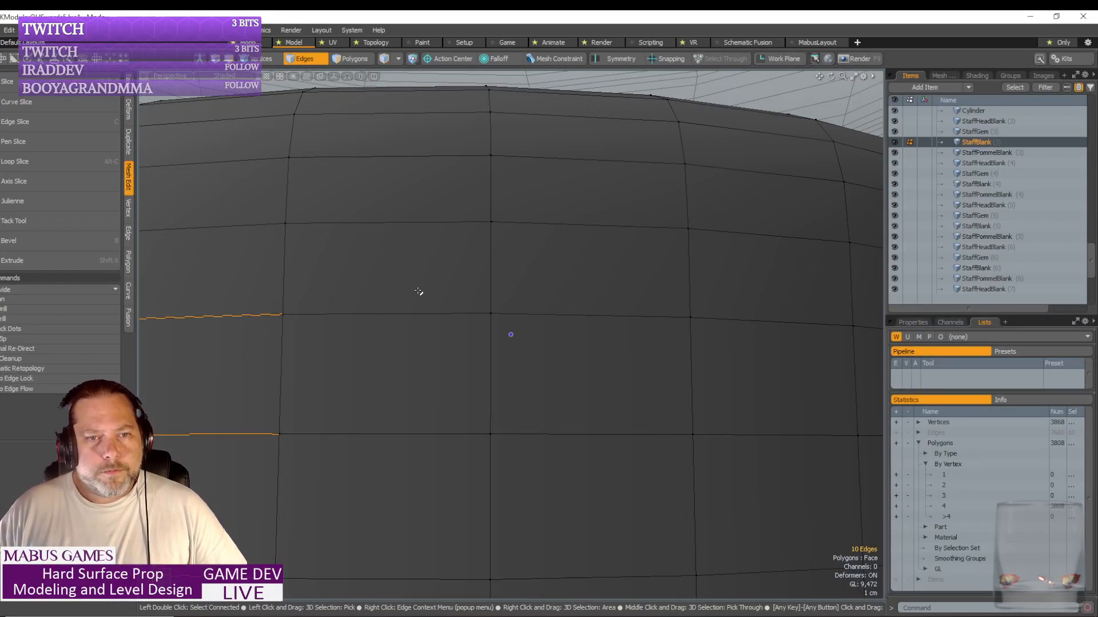
pyautogui.scroll(-5, 418, 291)
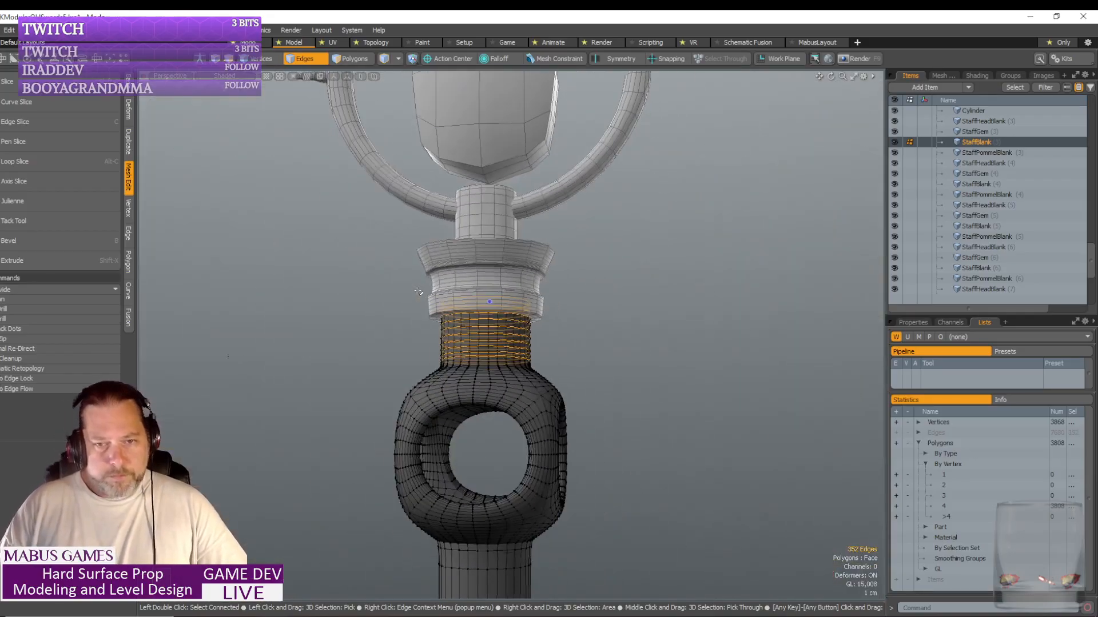
pyautogui.keyDown('alt'); pyautogui.moveTo(419, 292); pyautogui.dragTo(418, 292); pyautogui.keyUp('alt')
pyautogui.scroll(5, 452, 365)
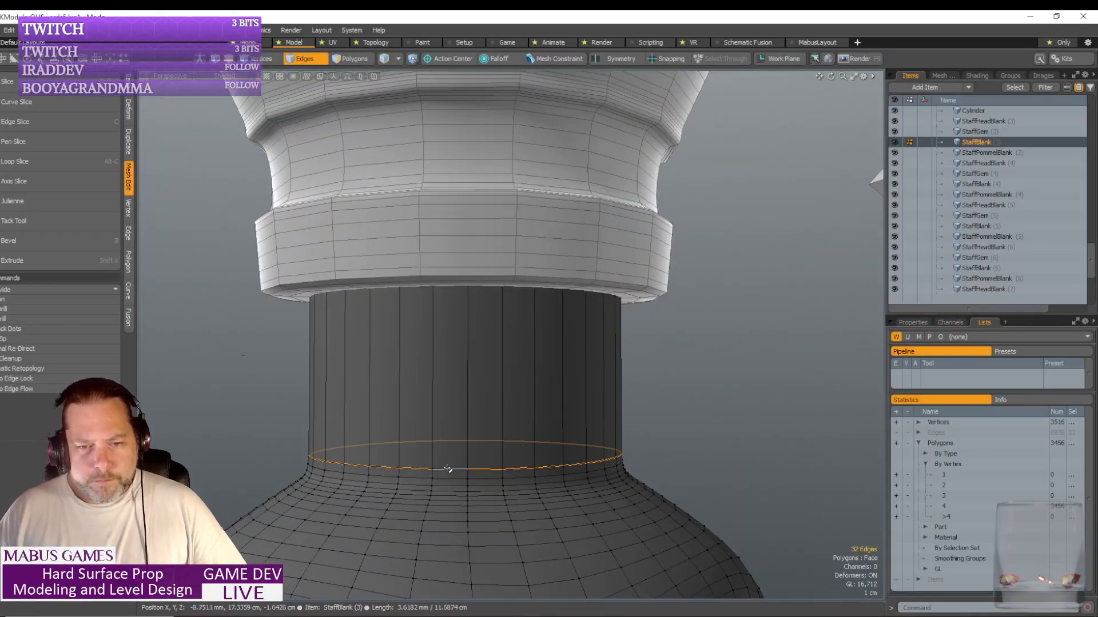
pyautogui.press('Delete')
# - Remove six edge loops from the shoulder above the openwork holes and four from the shoulder below them
pyautogui.keyDown('alt'); pyautogui.moveTo(447, 468); pyautogui.dragTo(447, 468); pyautogui.keyUp('alt')
pyautogui.keyDown('alt'); pyautogui.moveTo(427, 392); pyautogui.dragTo(452, 375); pyautogui.keyUp('alt')
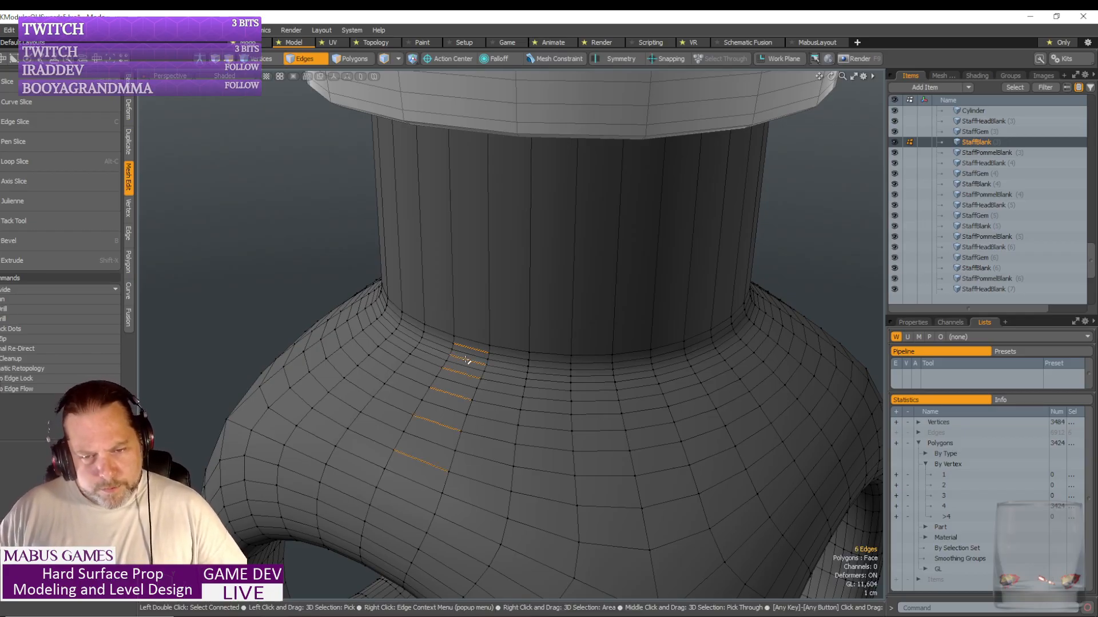
pyautogui.keyDown('alt'); pyautogui.moveTo(466, 360); pyautogui.dragTo(486, 295); pyautogui.keyUp('alt')
pyautogui.press('l')
pyautogui.press('Delete')
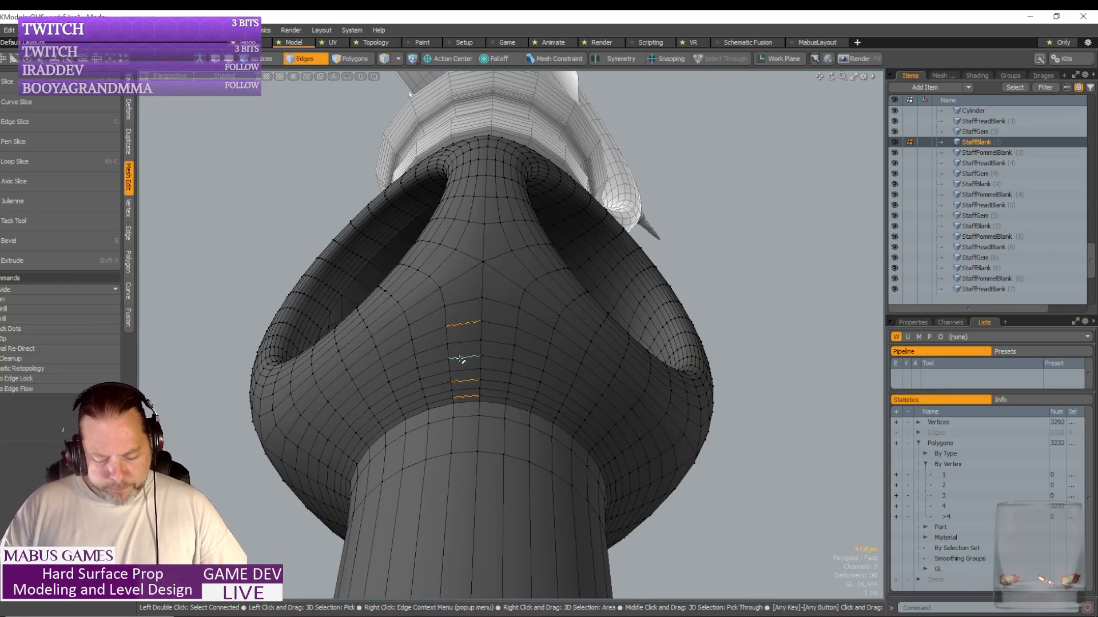
pyautogui.press('Delete')
pyautogui.moveTo(461, 360)
pyautogui.keyDown('alt'); pyautogui.mouseDown()
pyautogui.moveTo(472, 355)
pyautogui.moveTo(481, 313)
pyautogui.moveTo(456, 360)
pyautogui.moveTo(441, 356)
pyautogui.moveTo(448, 377)
pyautogui.moveTo(476, 384)
pyautogui.moveTo(502, 368)
pyautogui.moveTo(502, 350)
pyautogui.moveTo(450, 354)
pyautogui.mouseUp(); pyautogui.keyUp('alt')
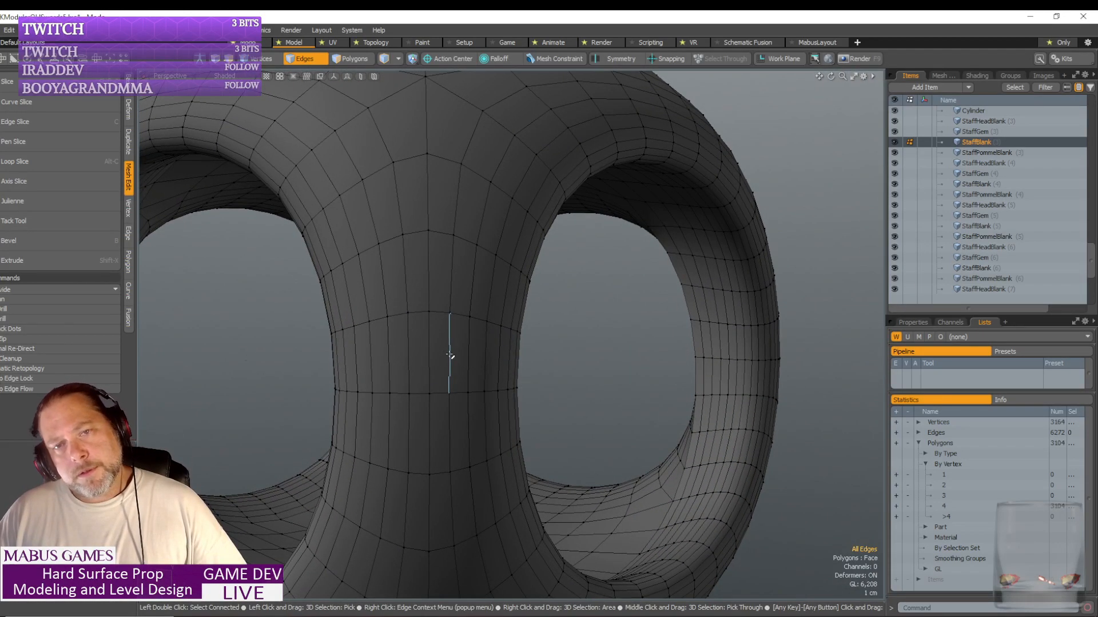
# - Select every other vertical edge across the outer face of one openwork strut
pyautogui.click(450, 355)
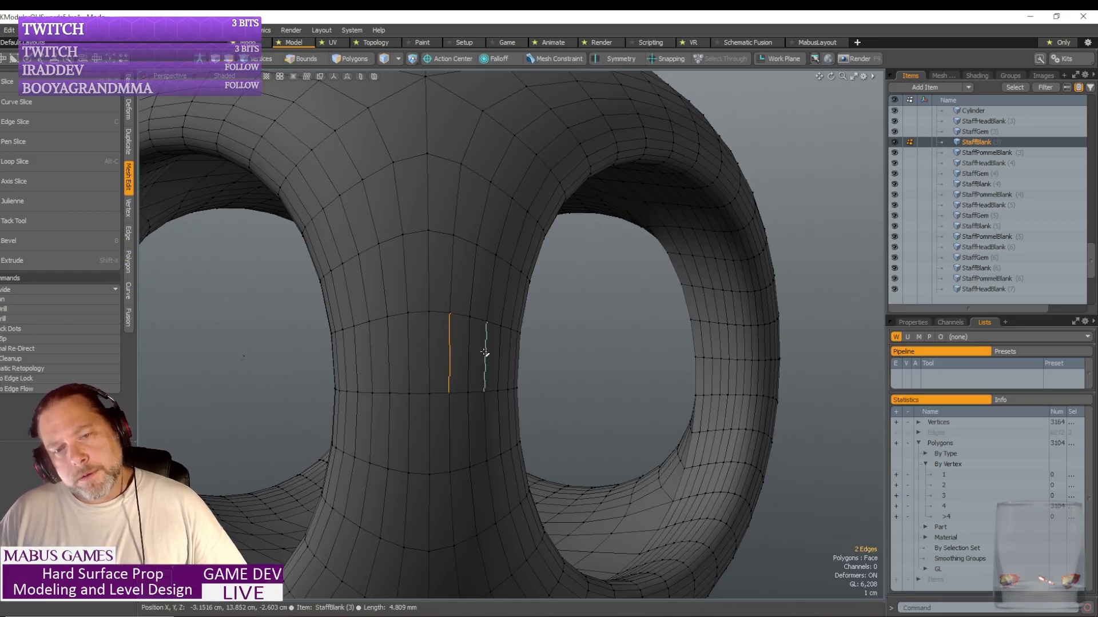
pyautogui.scroll(-5, 485, 352)
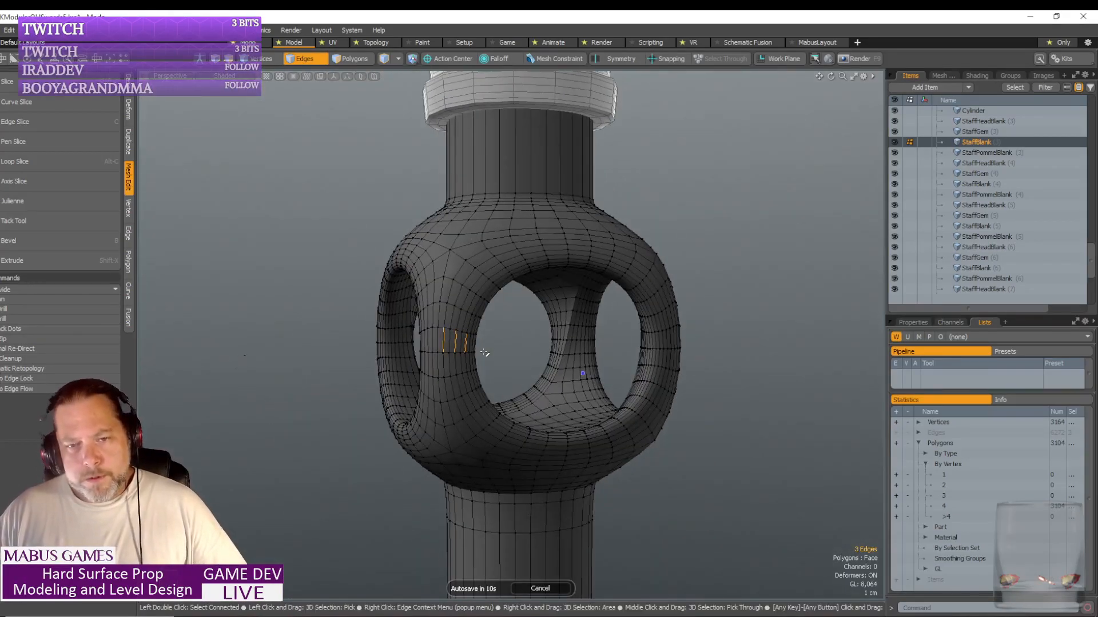
pyautogui.press('Up')
pyautogui.press('Up')
pyautogui.press('Up')
pyautogui.press('Up')
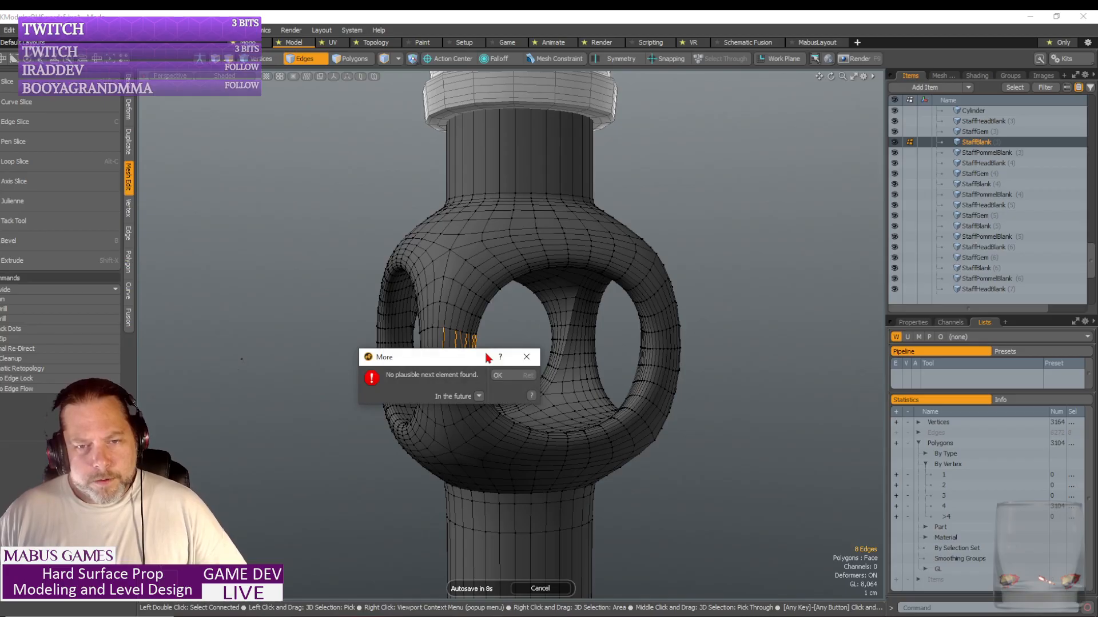
pyautogui.click(517, 376)
pyautogui.keyDown('alt'); pyautogui.moveTo(616, 387); pyautogui.dragTo(536, 392); pyautogui.keyUp('alt')
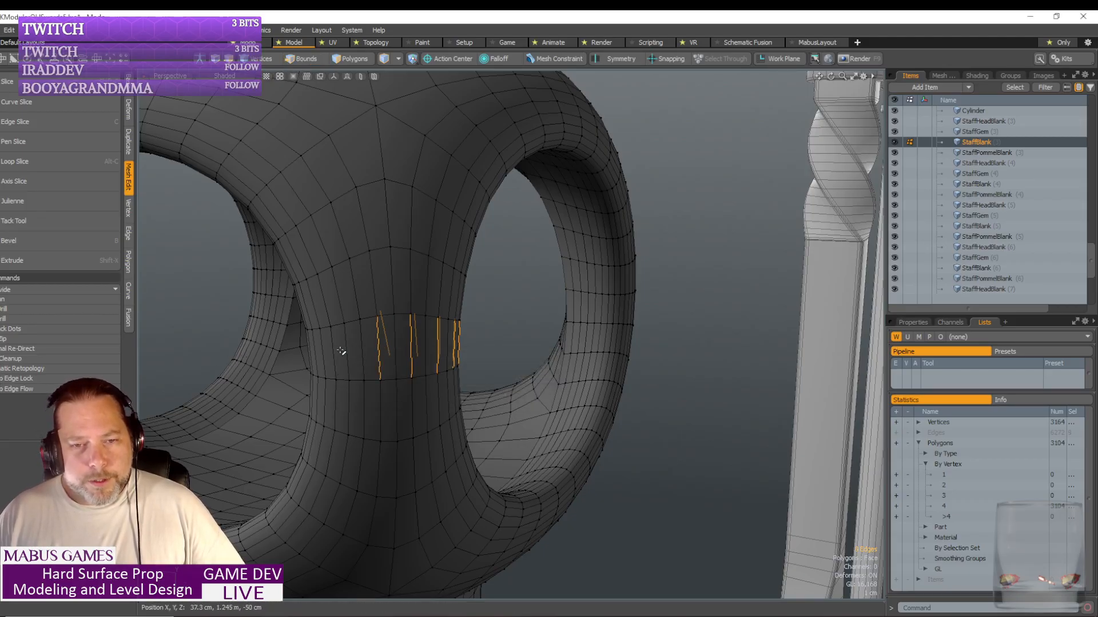
# - Extend the alternating vertical edge selection around the rest of the same strut, and undo the trial loop selection
pyautogui.hotkey('shift', 'a')
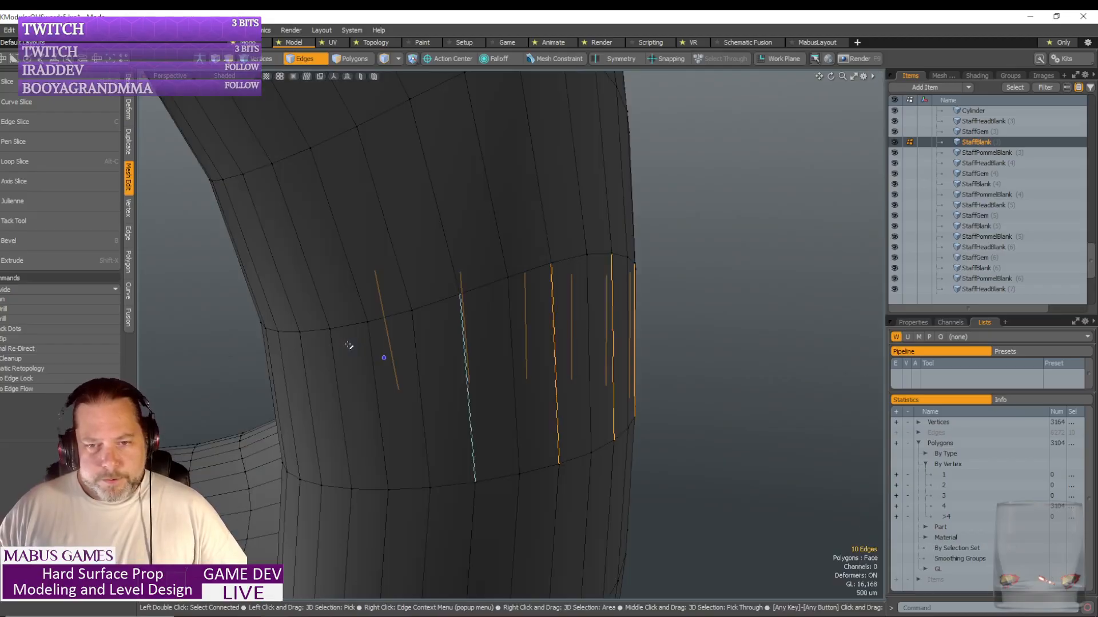
pyautogui.press('Up')
pyautogui.moveTo(349, 345)
pyautogui.keyDown('alt'); pyautogui.mouseDown()
pyautogui.moveTo(366, 345)
pyautogui.moveTo(349, 345)
pyautogui.mouseUp(); pyautogui.keyUp('alt')
pyautogui.press('Up')
pyautogui.press('l')
pyautogui.hotkey('ctrl', 'z')
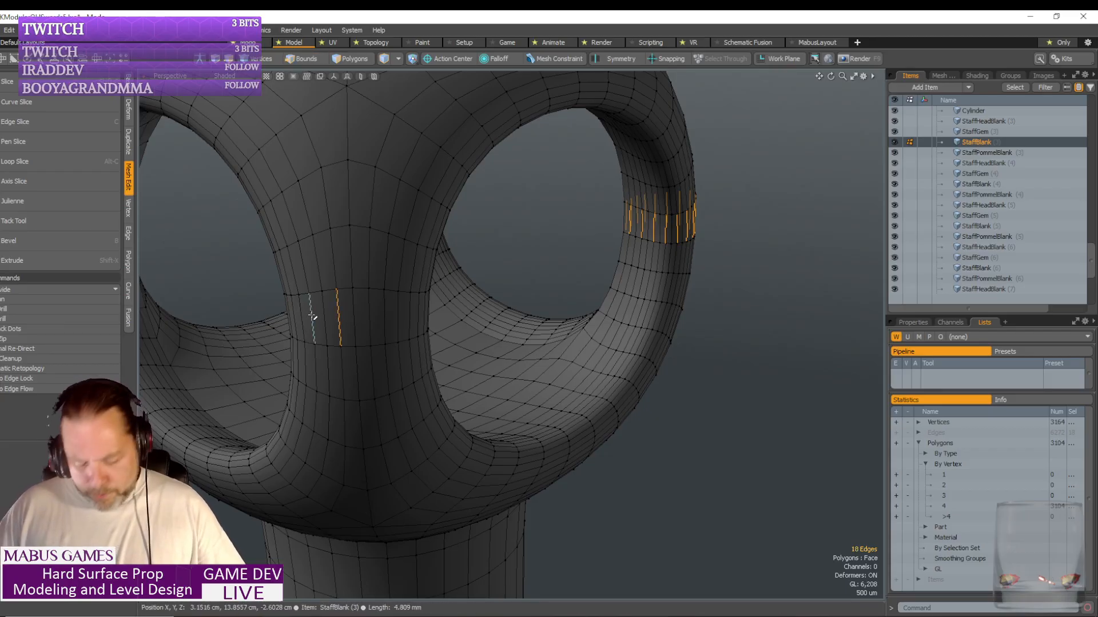
# - Select every other vertical edge around the remaining openwork struts, extend the selection to full edge loops and remove them
pyautogui.keyDown('shift'); pyautogui.click(312, 317); pyautogui.keyUp('shift')
pyautogui.keyDown('alt'); pyautogui.moveTo(313, 316); pyautogui.dragTo(434, 312); pyautogui.keyUp('alt')
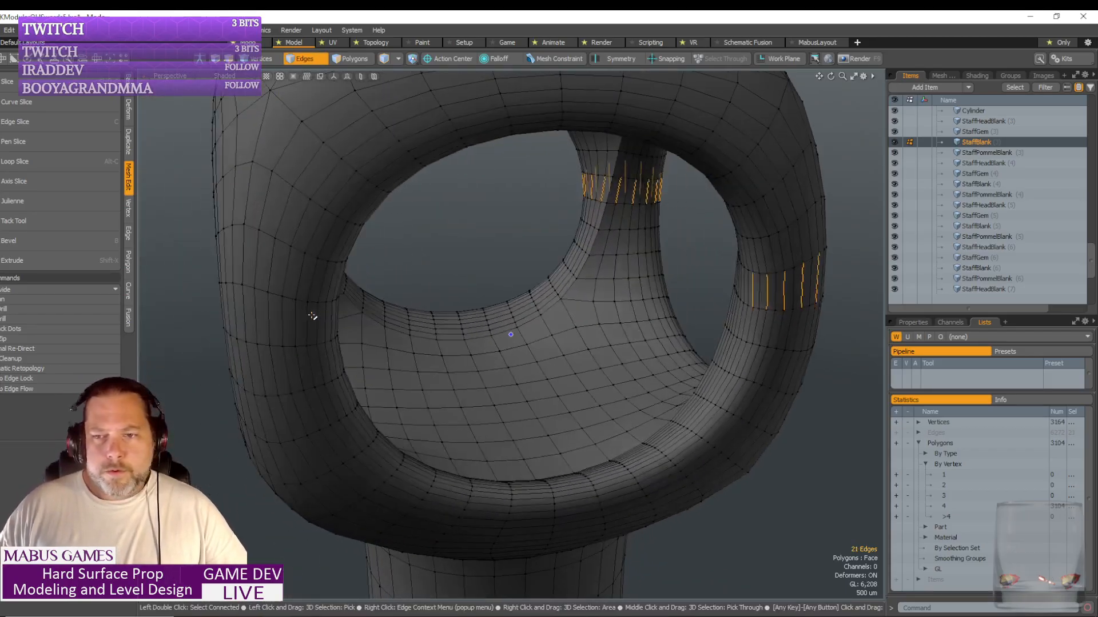
pyautogui.press('Up')
pyautogui.keyDown('alt'); pyautogui.moveTo(313, 316); pyautogui.dragTo(423, 316); pyautogui.keyUp('alt')
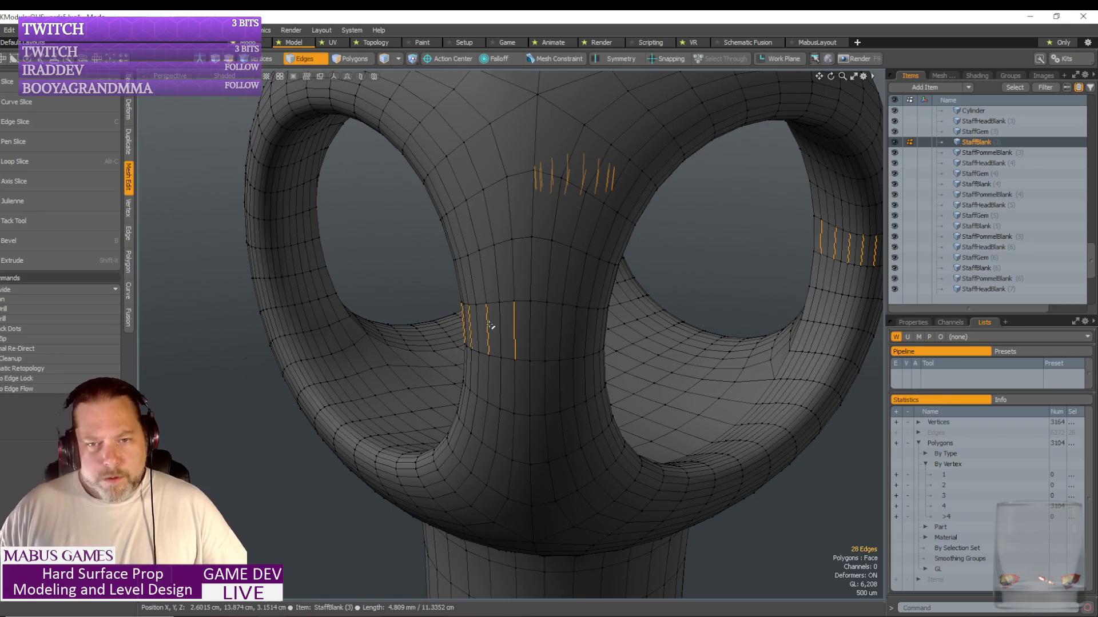
pyautogui.press('Up')
pyautogui.press('Up')
pyautogui.keyDown('alt'); pyautogui.moveTo(490, 325); pyautogui.dragTo(681, 325); pyautogui.keyUp('alt')
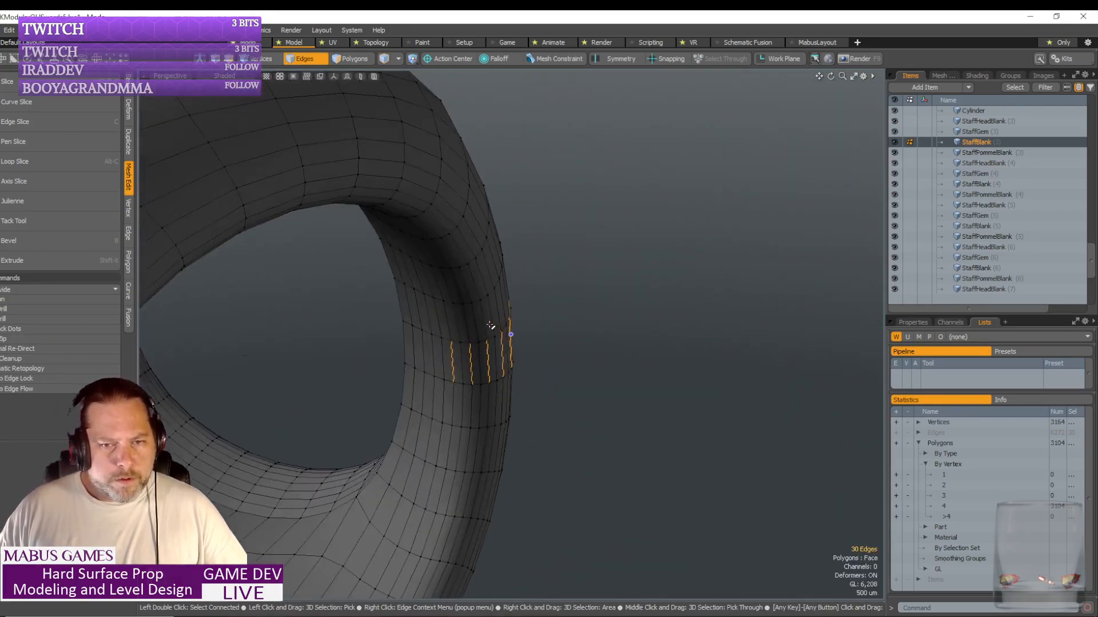
pyautogui.press('l')
pyautogui.keyDown('alt'); pyautogui.moveTo(490, 325); pyautogui.dragTo(375, 306); pyautogui.keyUp('alt')
pyautogui.press('BackSpace')
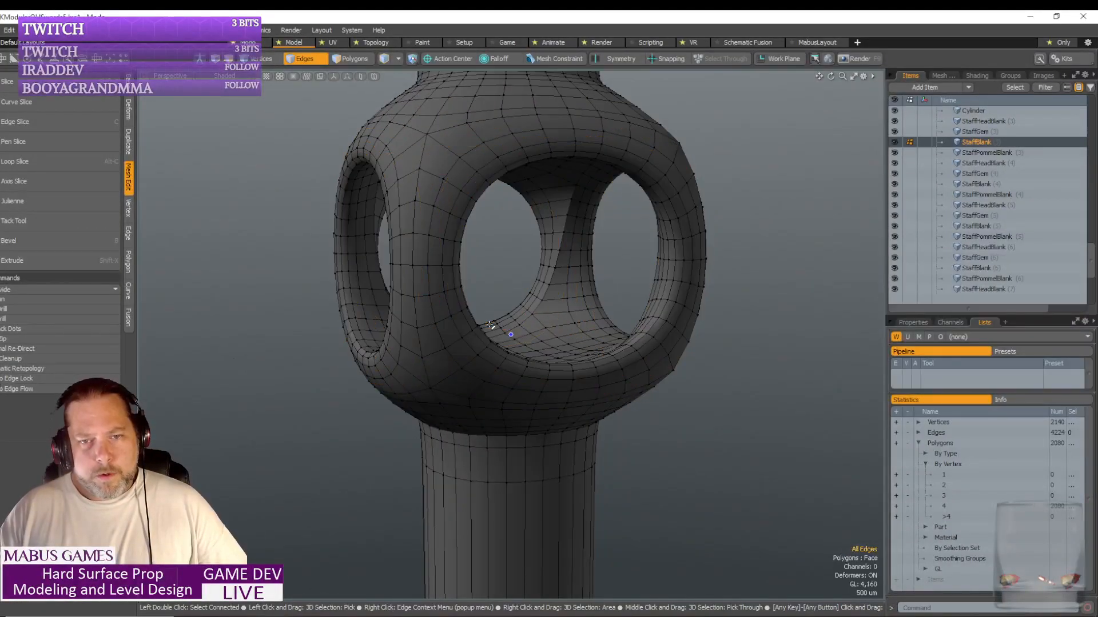
# - Examine the thinned openwork section up close and against the full row of staffs
pyautogui.keyDown('alt'); pyautogui.moveTo(491, 326); pyautogui.dragTo(353, 181); pyautogui.keyUp('alt')
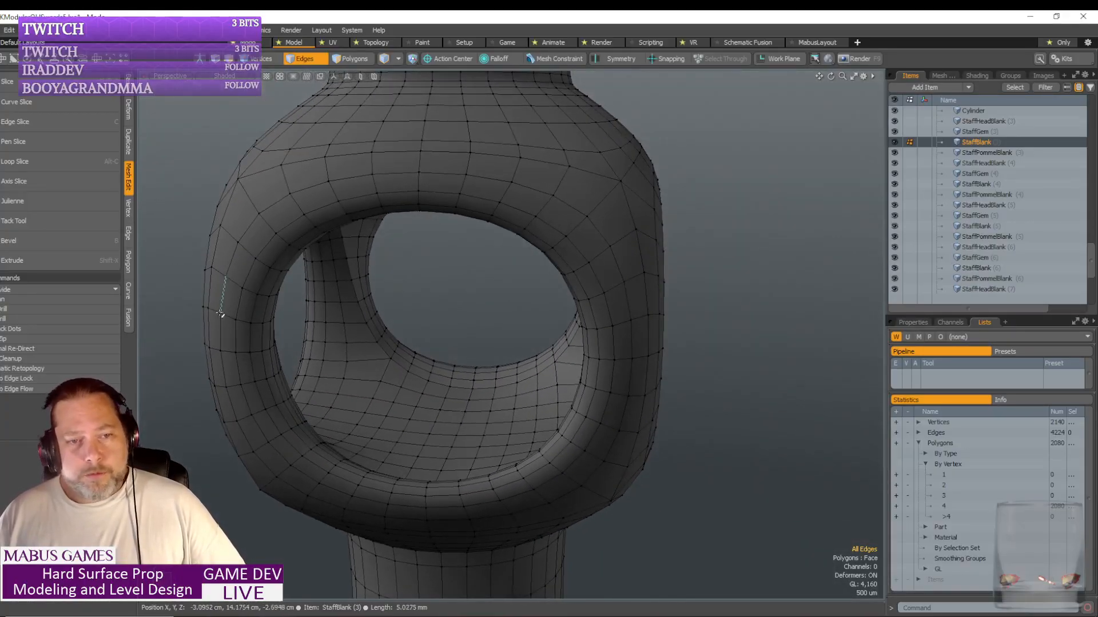
pyautogui.keyDown('alt'); pyautogui.moveTo(232, 413); pyautogui.dragTo(566, 358); pyautogui.keyUp('alt')
pyautogui.scroll(-3, 486, 348)
pyautogui.hotkey('shift', 'a')
pyautogui.scroll(-2, 485, 347)
pyautogui.scroll(-2, 480, 362)
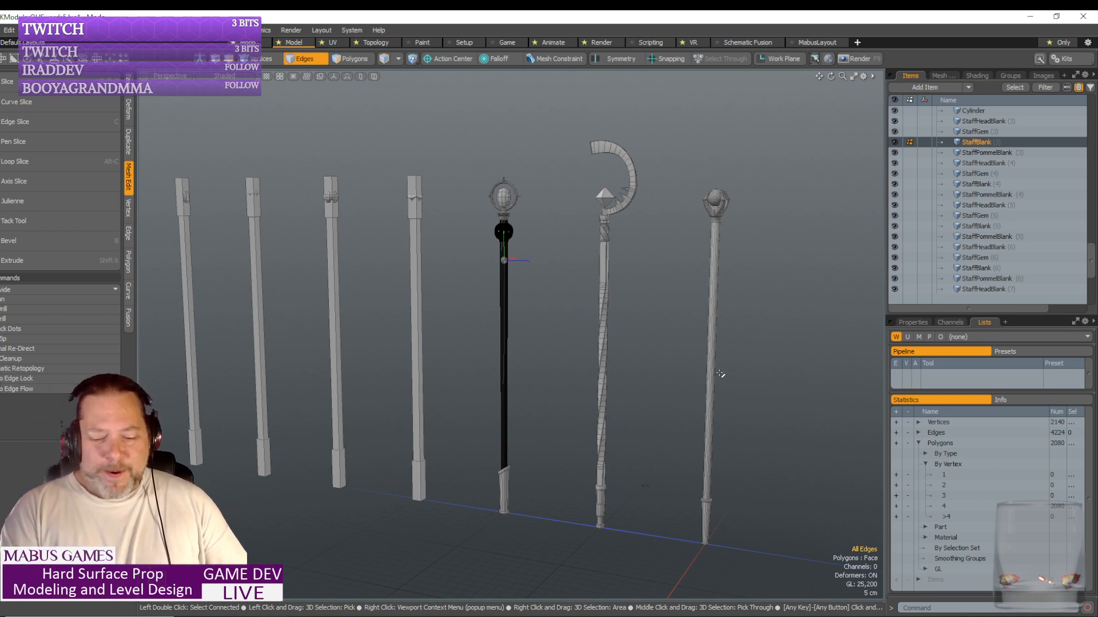
pyautogui.keyDown('alt'); pyautogui.moveTo(720, 374); pyautogui.dragTo(555, 242); pyautogui.keyUp('alt')
pyautogui.scroll(8, 691, 328)
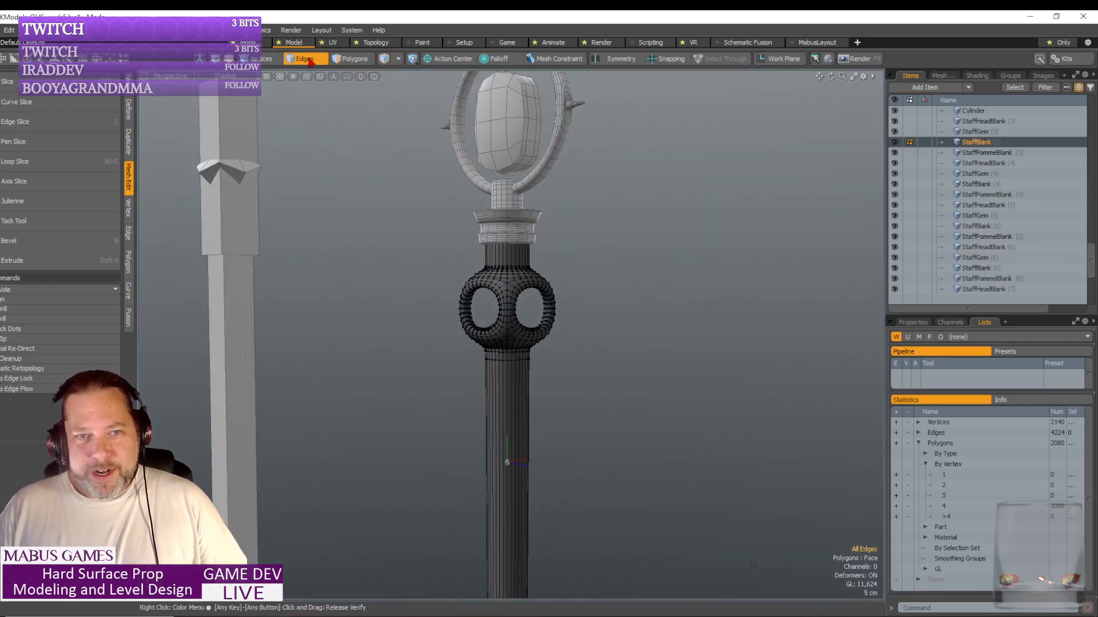
# - Make the third staff's head piece the active mesh and set it up for edge selection
pyautogui.click(311, 58)
pyautogui.click(498, 218)
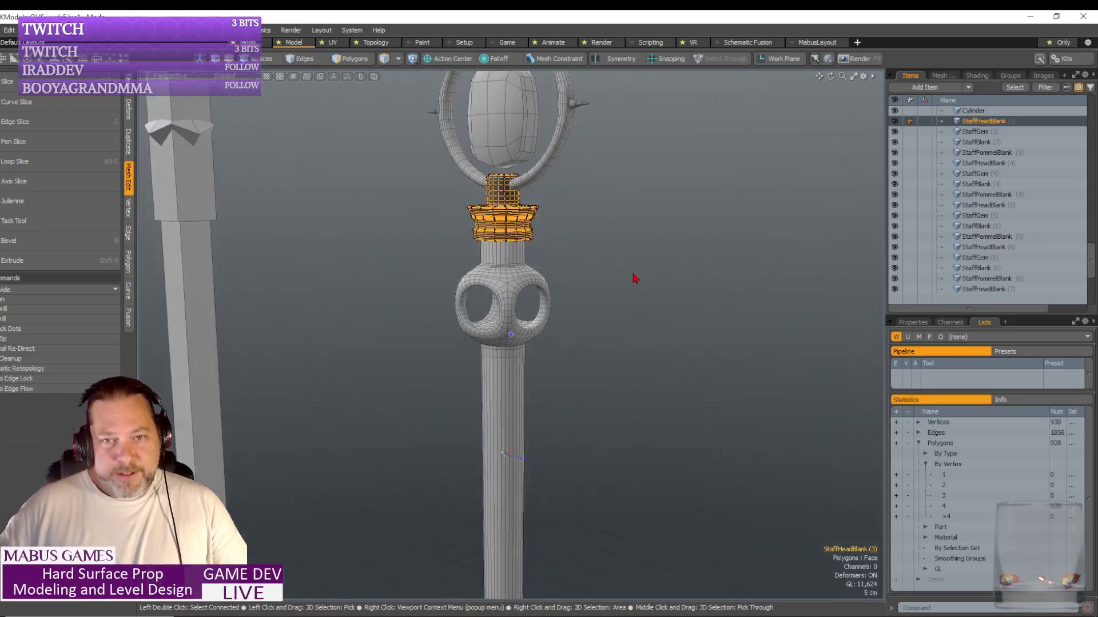
pyautogui.keyDown('alt'); pyautogui.moveTo(633, 278); pyautogui.dragTo(372, 92); pyautogui.keyUp('alt')
pyautogui.hotkey('shift', 'a')
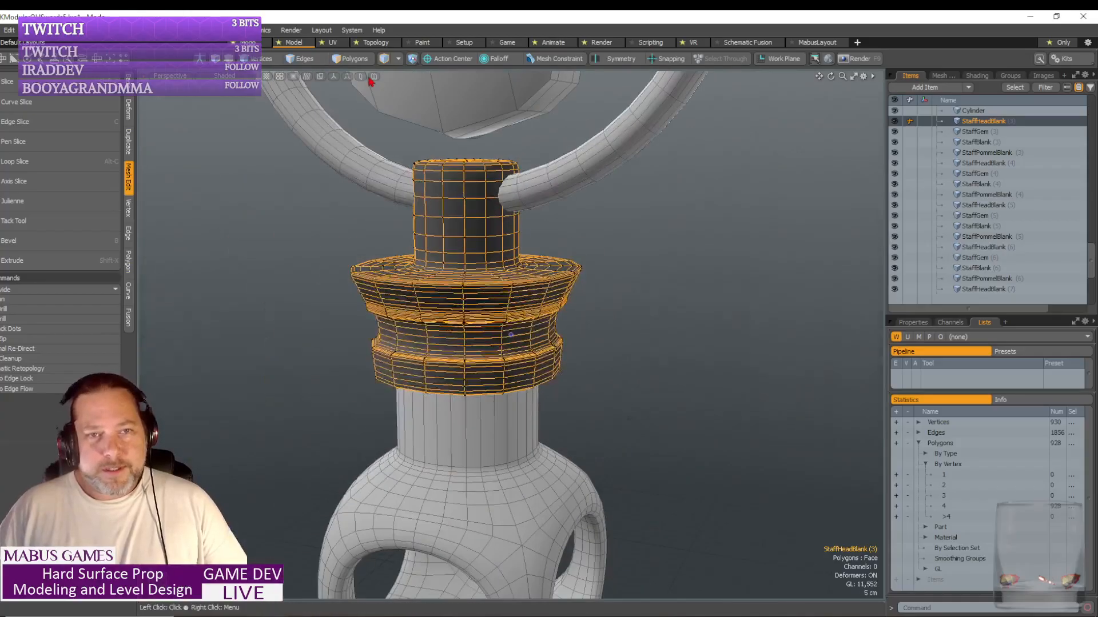
pyautogui.click(304, 59)
pyautogui.scroll(5, 455, 200)
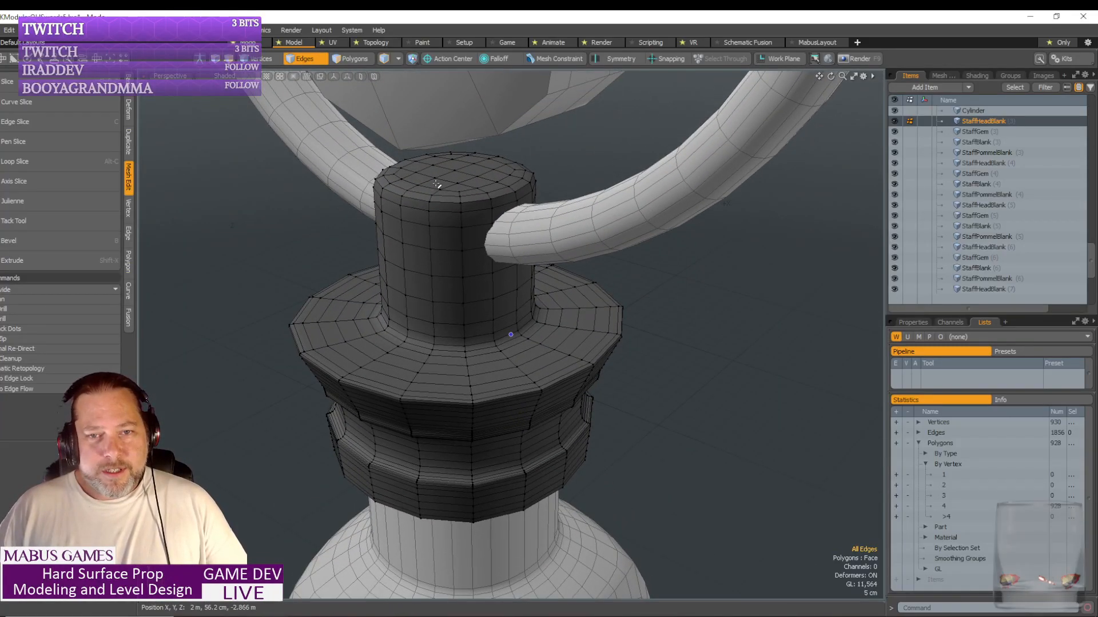
# - Remove five horizontal edge loops from the upright cylinder on top of the head piece
pyautogui.click(415, 223)
pyautogui.keyDown('shift'); pyautogui.click(415, 244); pyautogui.keyUp('shift')
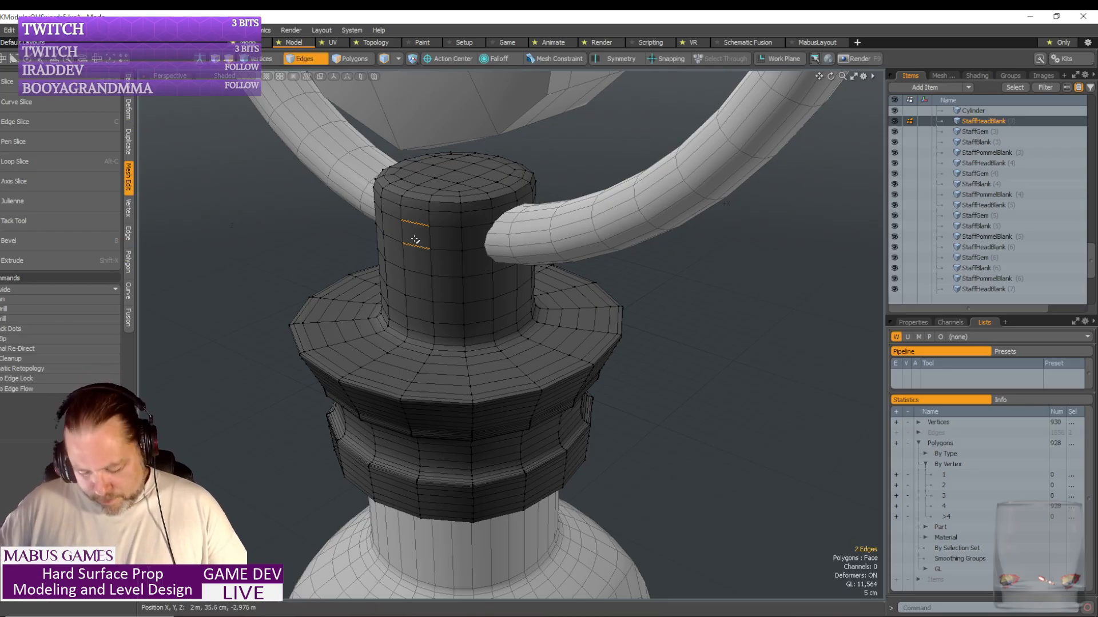
pyautogui.press('Up')
pyautogui.press('Up')
pyautogui.press('Up')
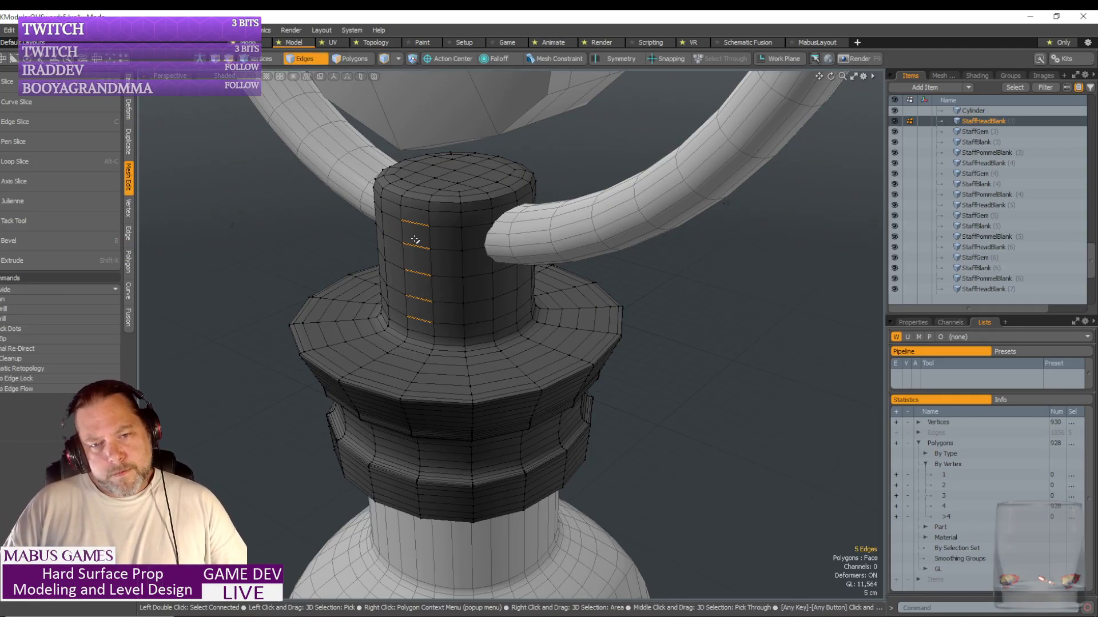
pyautogui.press('l')
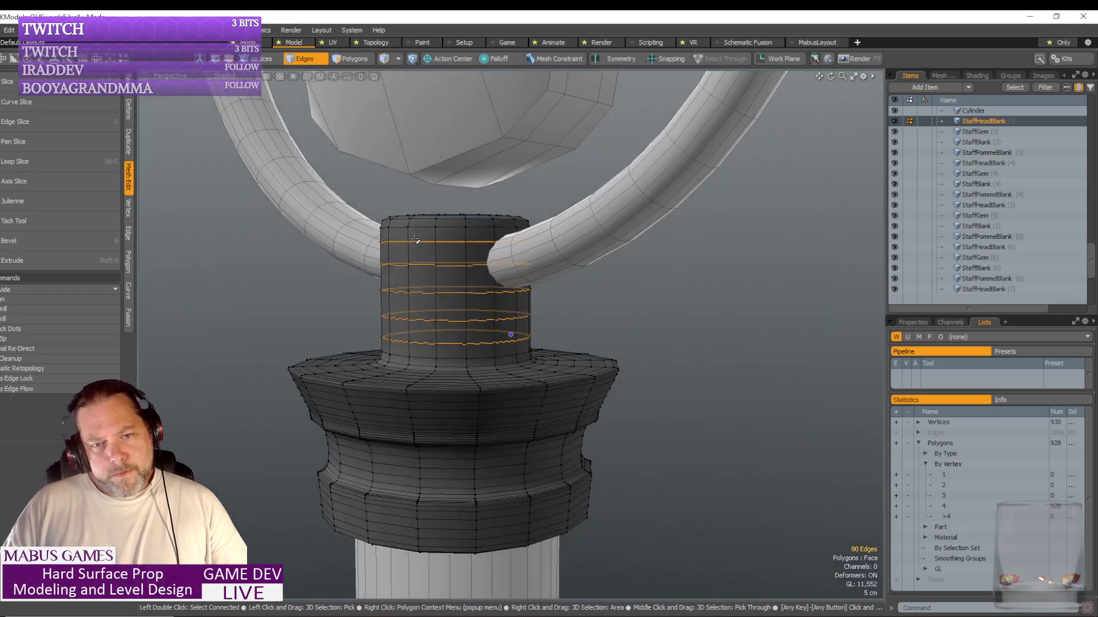
pyautogui.press('BackSpace')
# - Remove the single edge loop just above the base of the head piece's upright cylinder
pyautogui.keyDown('alt'); pyautogui.moveTo(415, 240); pyautogui.dragTo(385, 314); pyautogui.keyUp('alt')
pyautogui.scroll(3, 400, 360)
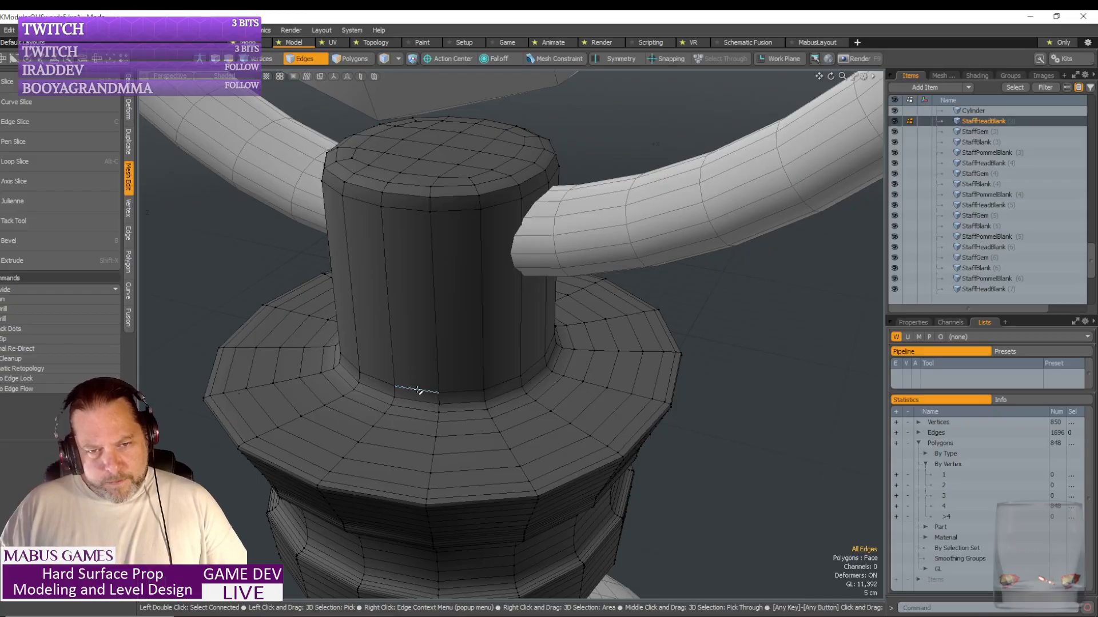
pyautogui.doubleClick(417, 390)
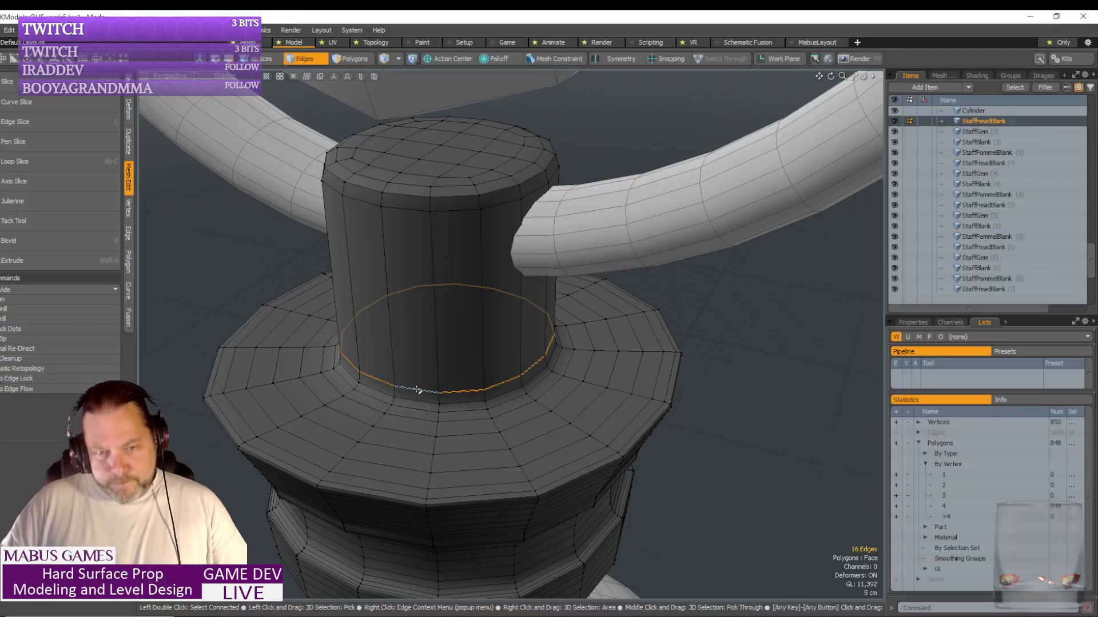
pyautogui.press('BackSpace')
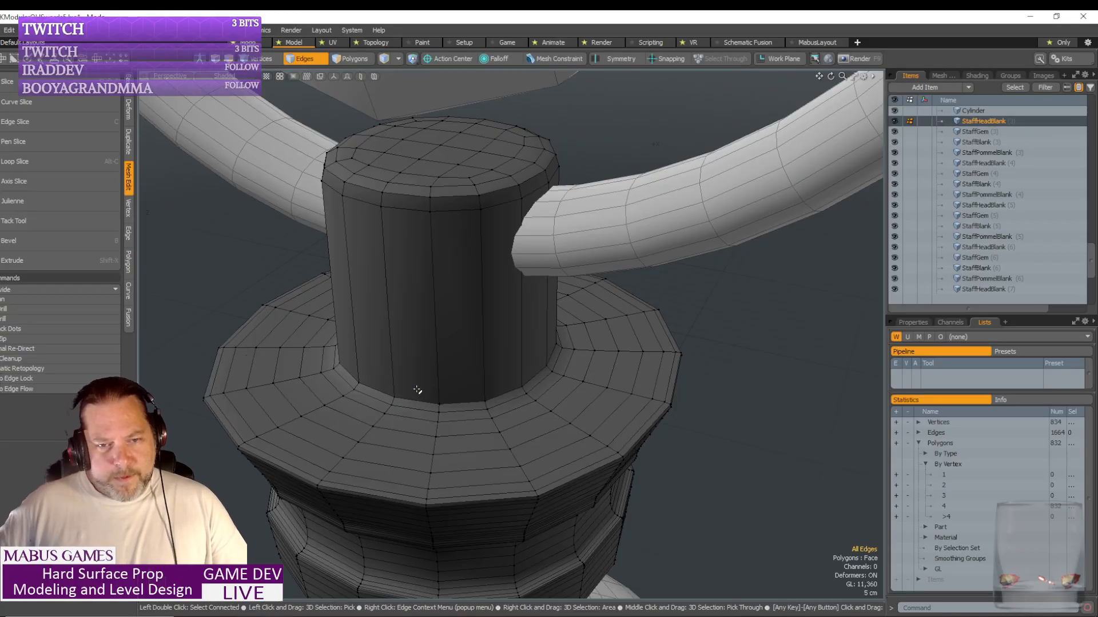
# - Remove five concentric edge loops from the flat top face of the head piece's flared collar
pyautogui.click(410, 419)
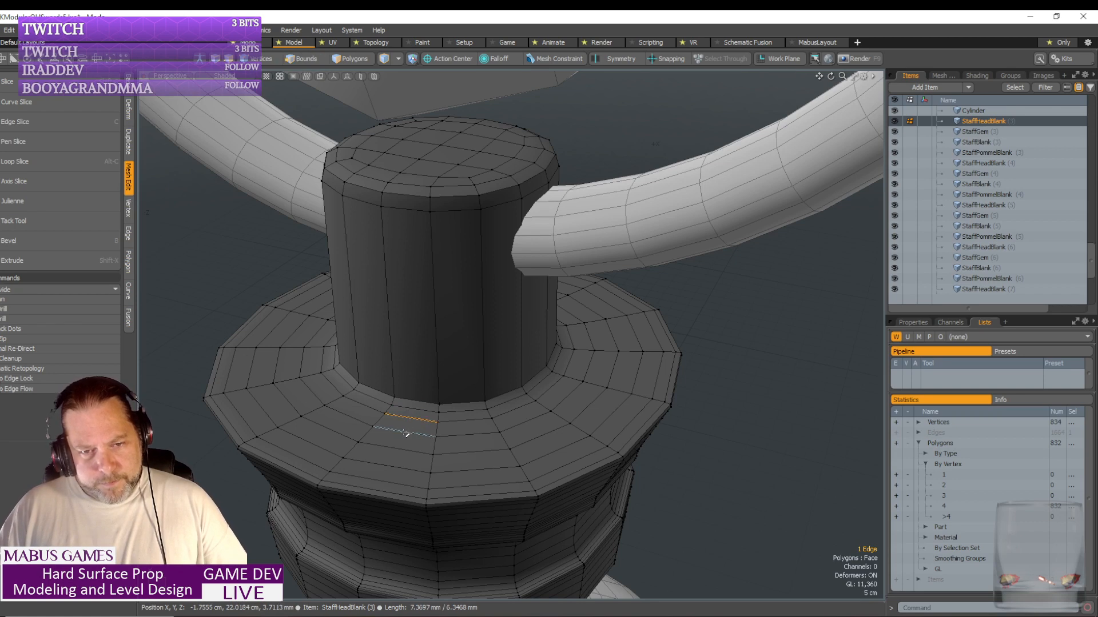
pyautogui.keyDown('shift'); pyautogui.click(405, 433); pyautogui.keyUp('shift')
pyautogui.keyDown('shift'); pyautogui.click(394, 446); pyautogui.keyUp('shift')
pyautogui.press('Up')
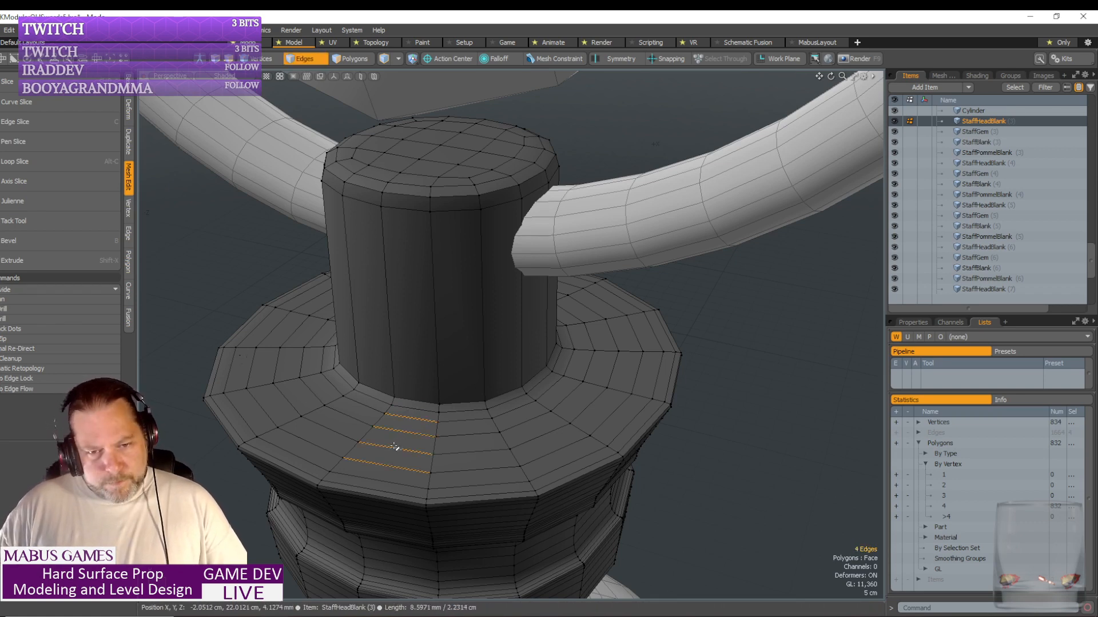
pyautogui.keyDown('alt'); pyautogui.moveTo(395, 446); pyautogui.dragTo(394, 447); pyautogui.keyUp('alt')
pyautogui.press('Up')
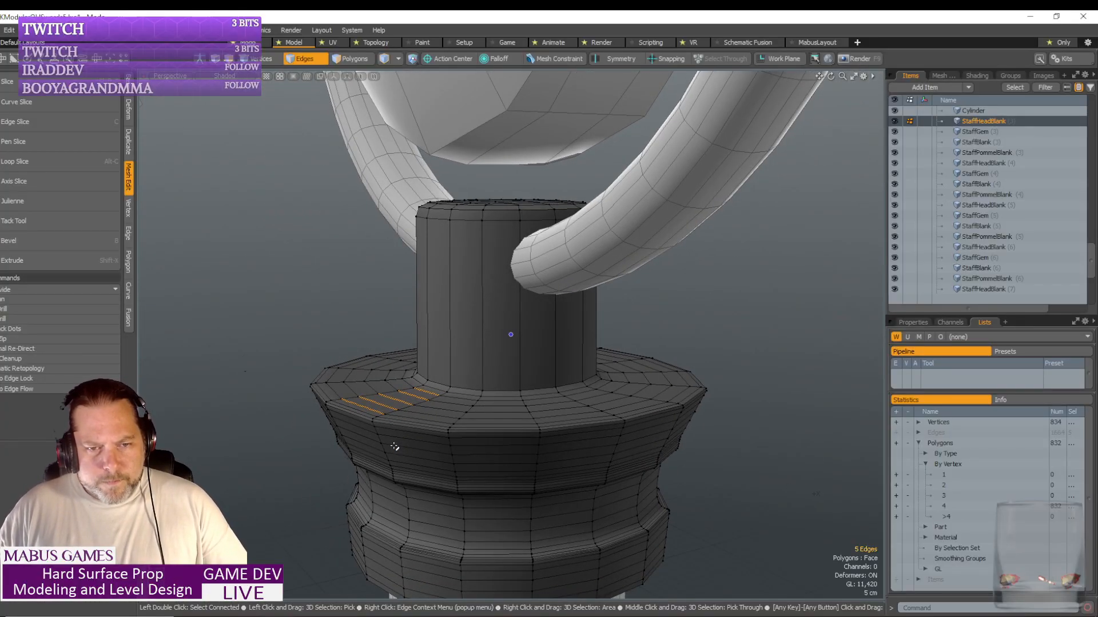
pyautogui.press('l')
pyautogui.press('BackSpace')
# - Remove five horizontal edge loops from the sloping outer side of the head piece's flared collar
pyautogui.keyDown('alt'); pyautogui.moveTo(395, 447); pyautogui.dragTo(394, 447); pyautogui.keyUp('alt')
pyautogui.scroll(10, 446, 449)
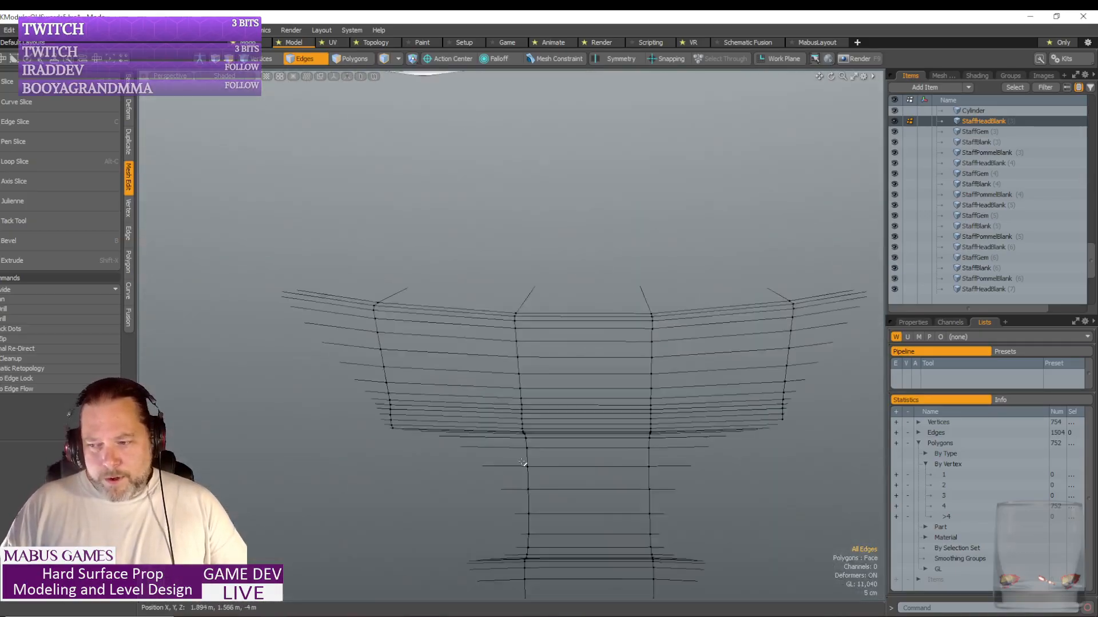
pyautogui.press('a')
pyautogui.keyDown('alt'); pyautogui.moveTo(529, 463); pyautogui.dragTo(445, 384); pyautogui.keyUp('alt')
pyautogui.scroll(6, 445, 385)
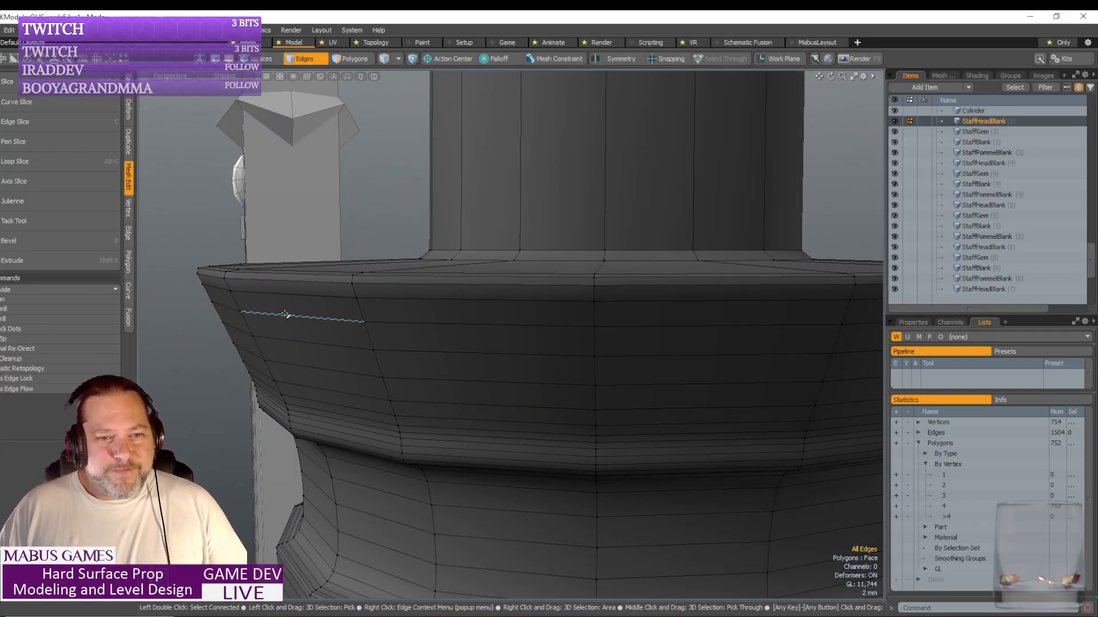
pyautogui.click(288, 294)
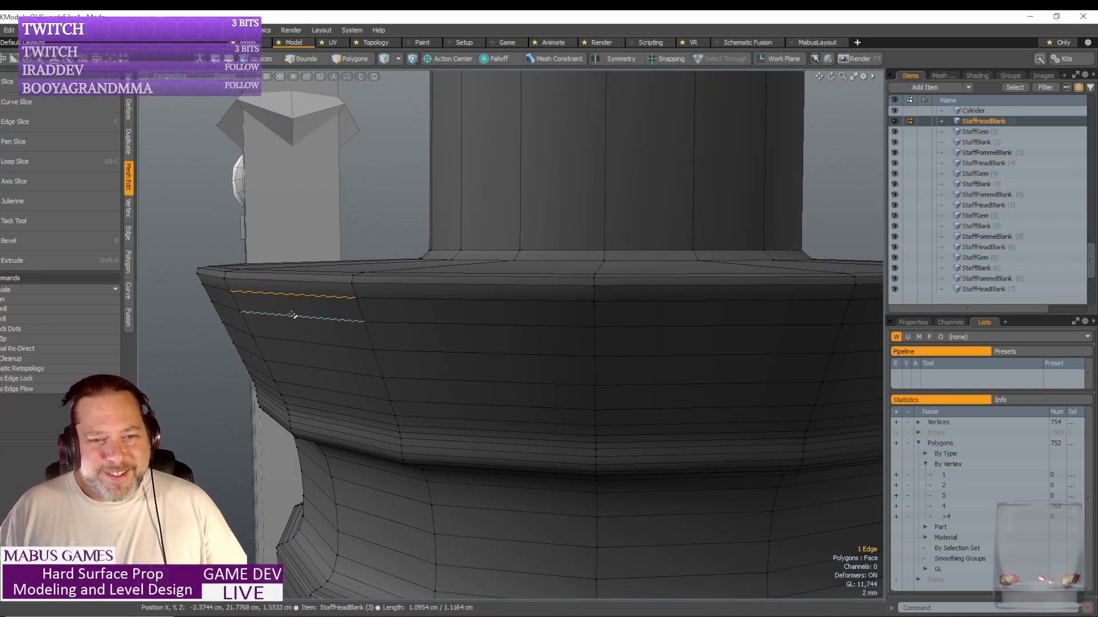
pyautogui.press('Up')
pyautogui.press('Up')
pyautogui.press('Up')
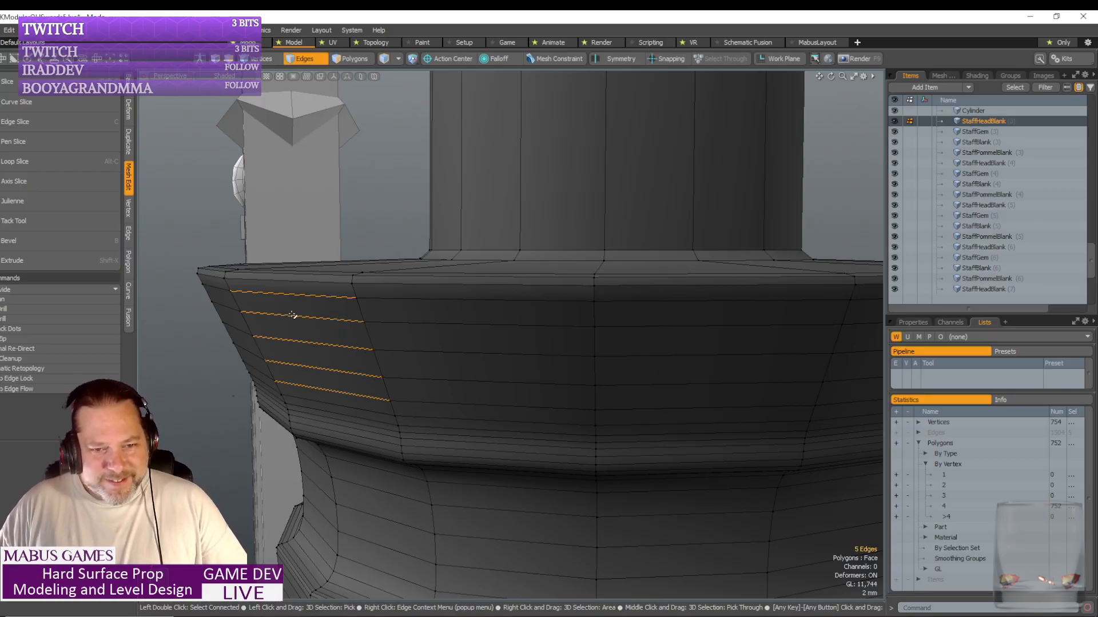
pyautogui.press('l')
pyautogui.press('BackSpace')
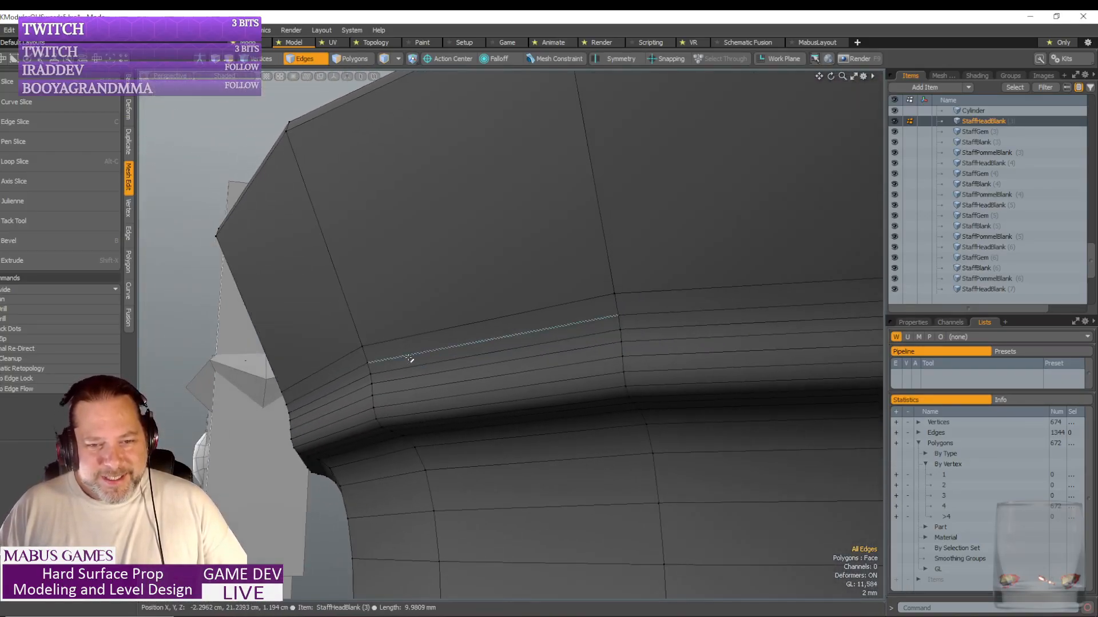
# - Remove three alternating edge loops from the narrow rounded band beneath the collar's sloping side
pyautogui.click(410, 358)
pyautogui.keyDown('shift'); pyautogui.click(410, 376); pyautogui.keyUp('shift')
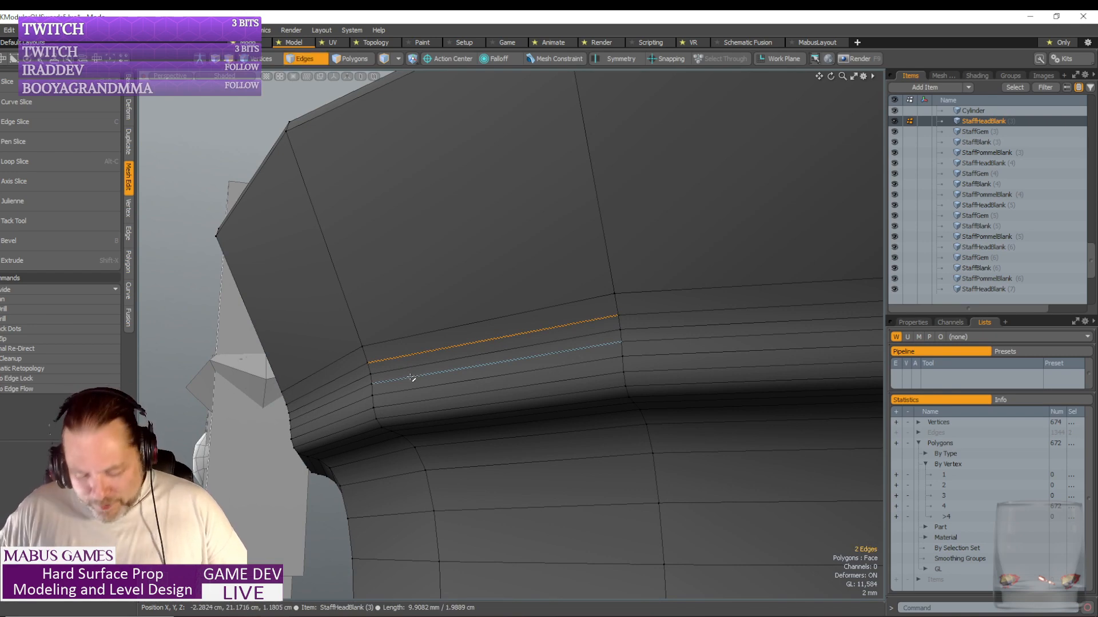
pyautogui.press('Up')
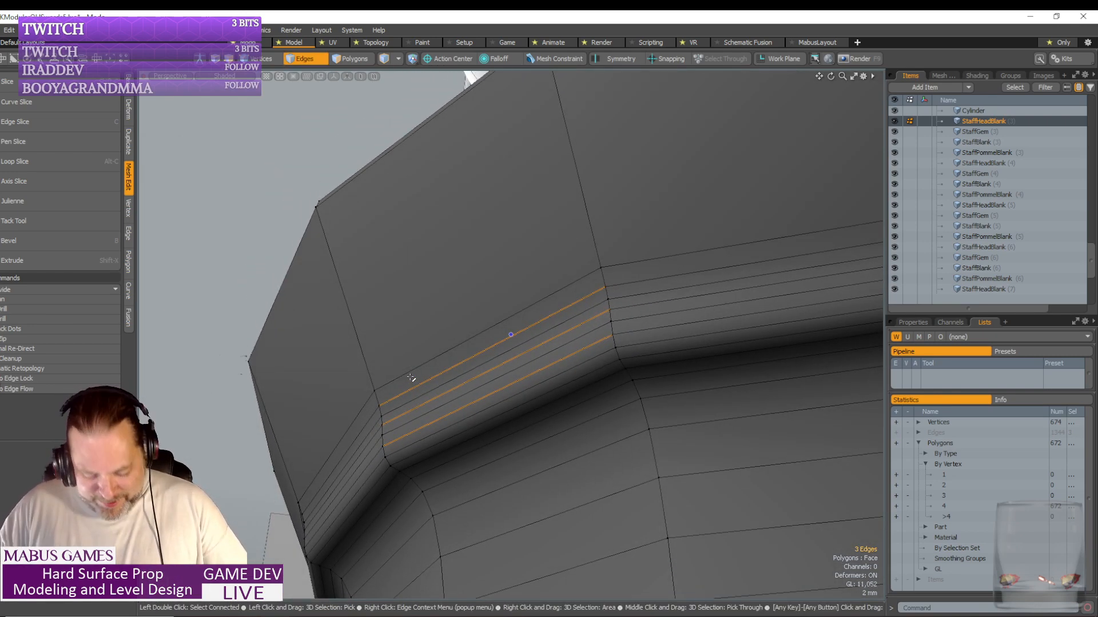
pyautogui.press('BackSpace')
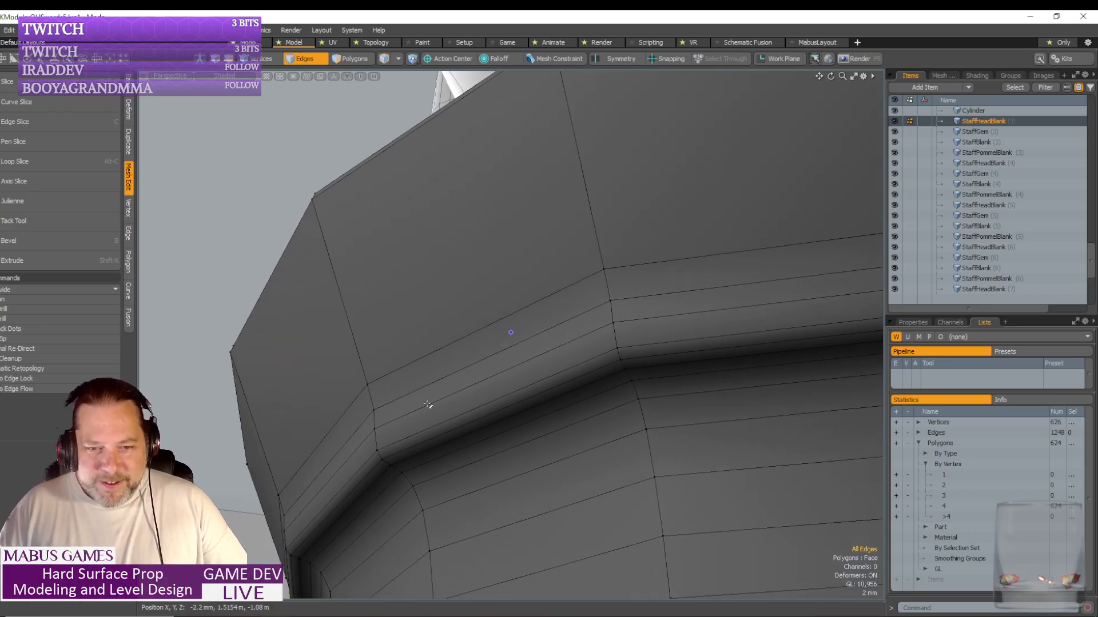
# - Remove three alternating edge loops from the concave groove between the collar and the lower ring
pyautogui.keyDown('alt'); pyautogui.moveTo(428, 404); pyautogui.dragTo(472, 378); pyautogui.keyUp('alt')
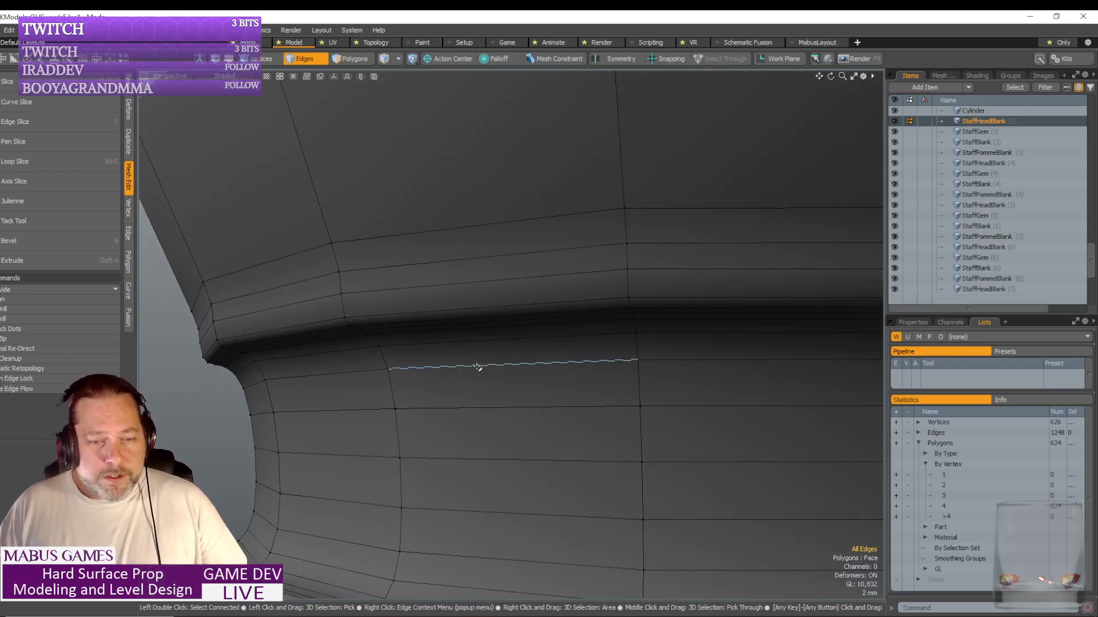
pyautogui.click(478, 366)
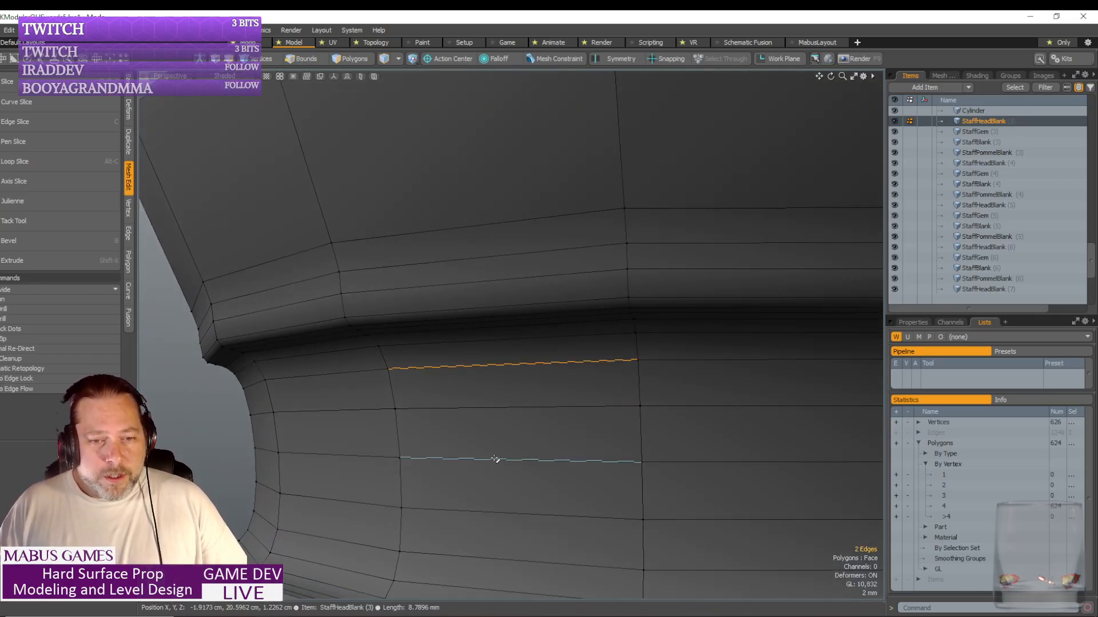
pyautogui.keyDown('shift'); pyautogui.click(495, 459); pyautogui.keyUp('shift')
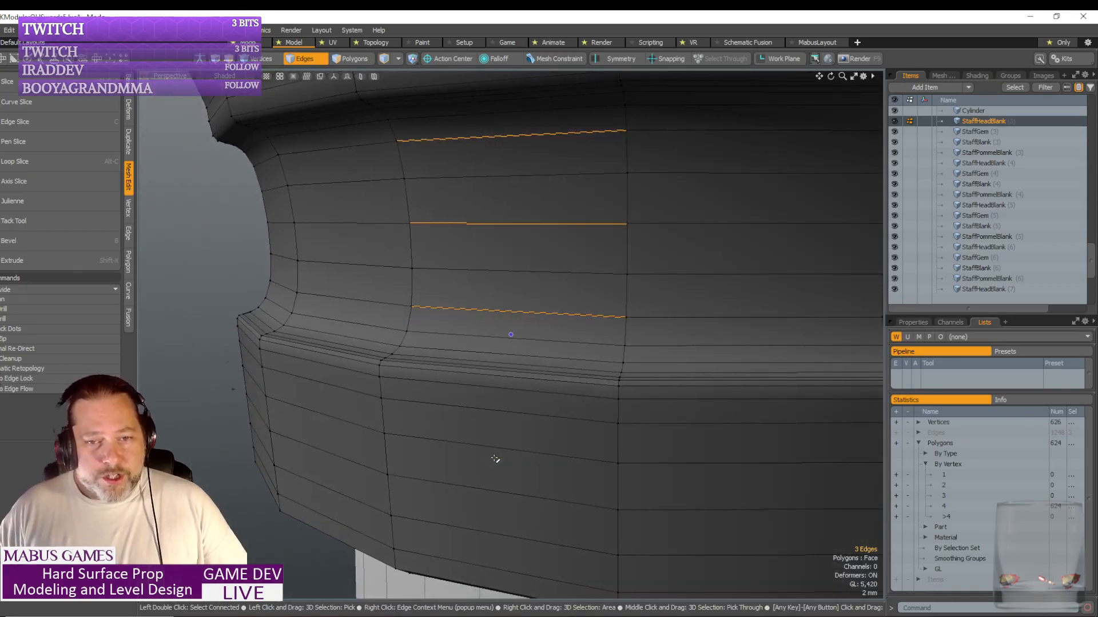
pyautogui.press('l')
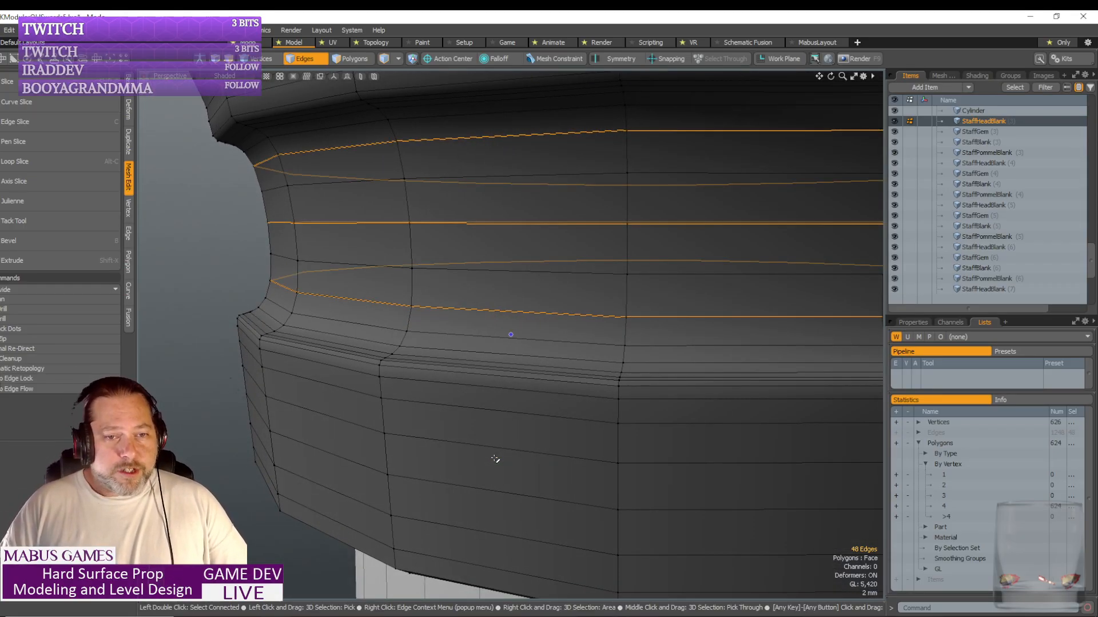
pyautogui.press('BackSpace')
# - Remove five horizontal edge loops from the outer side of the head piece's lower ring
pyautogui.keyDown('alt'); pyautogui.moveTo(495, 459); pyautogui.dragTo(329, 379); pyautogui.keyUp('alt')
pyautogui.click(331, 387)
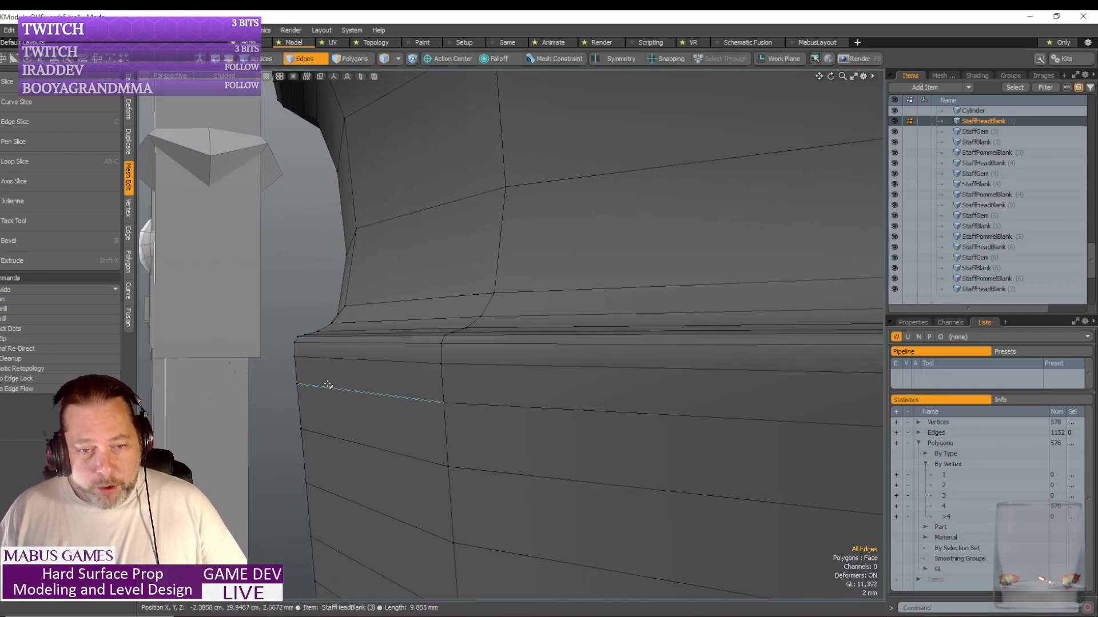
pyautogui.keyDown('shift'); pyautogui.click(350, 443); pyautogui.keyUp('shift')
pyautogui.scroll(-5, 439, 459)
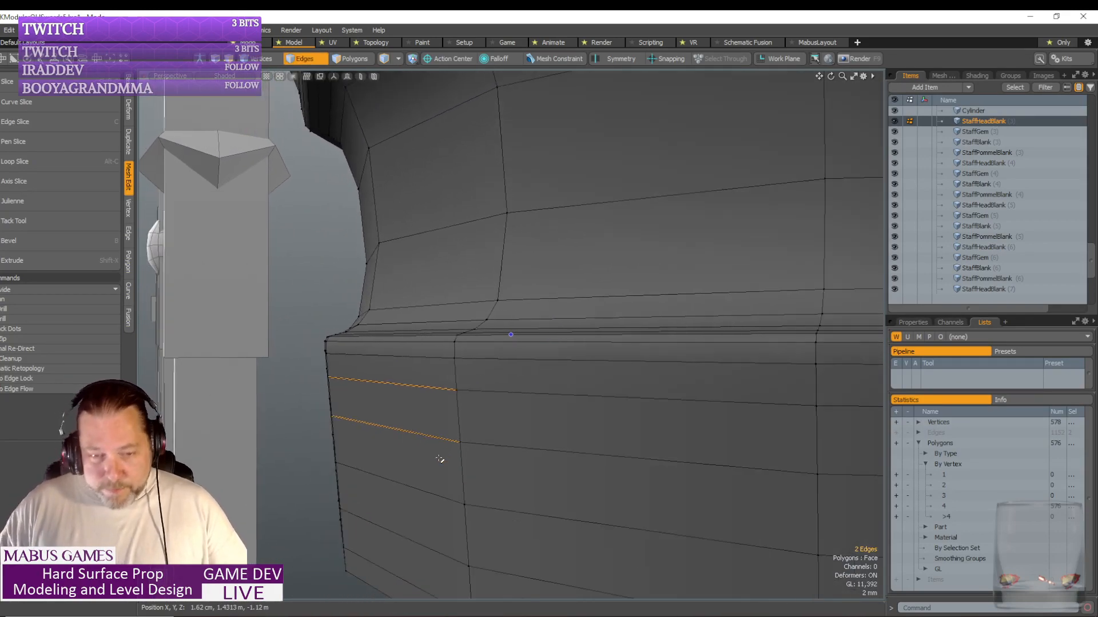
pyautogui.press('Up')
pyautogui.press('Up')
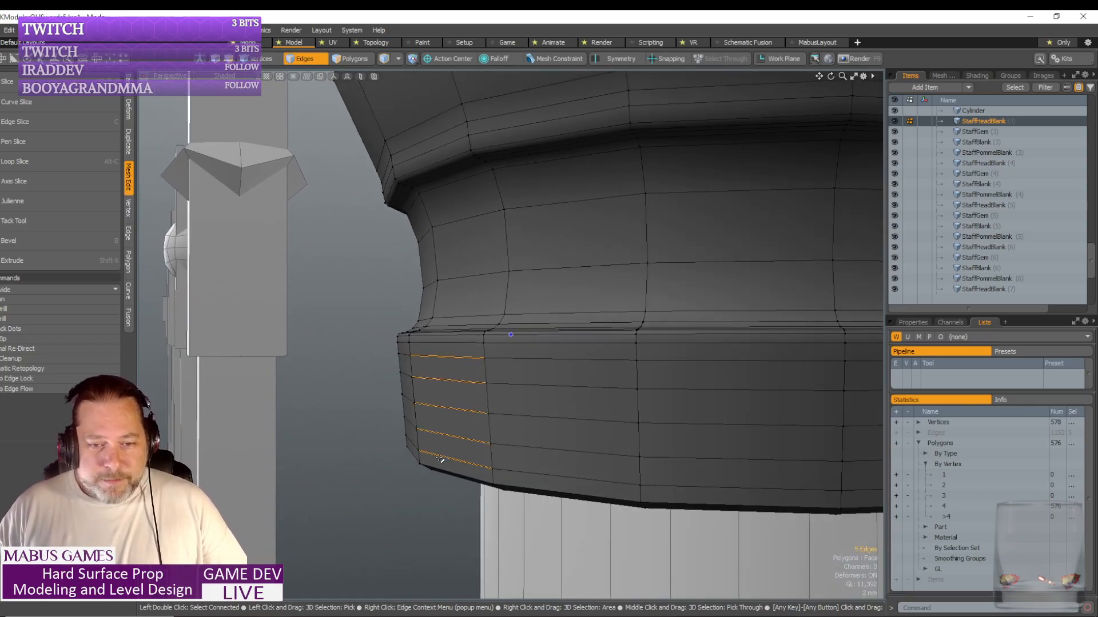
pyautogui.press('l')
pyautogui.press('BackSpace')
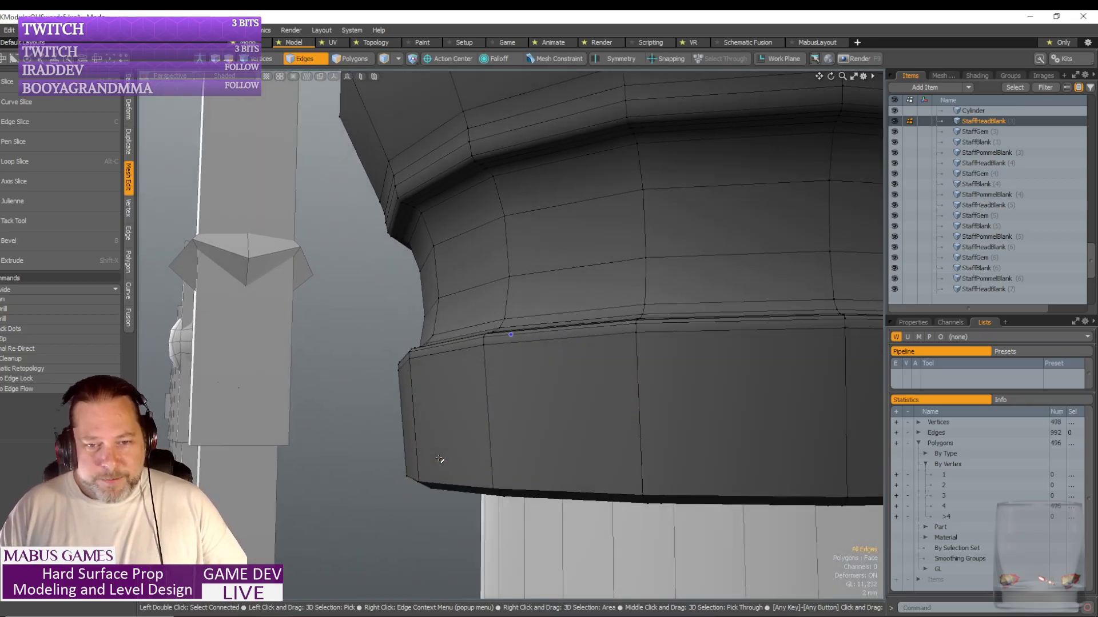
# - Check the reduced mesh of the head piece's collar, groove and lower ring, and save the scene
pyautogui.scroll(6, 439, 459)
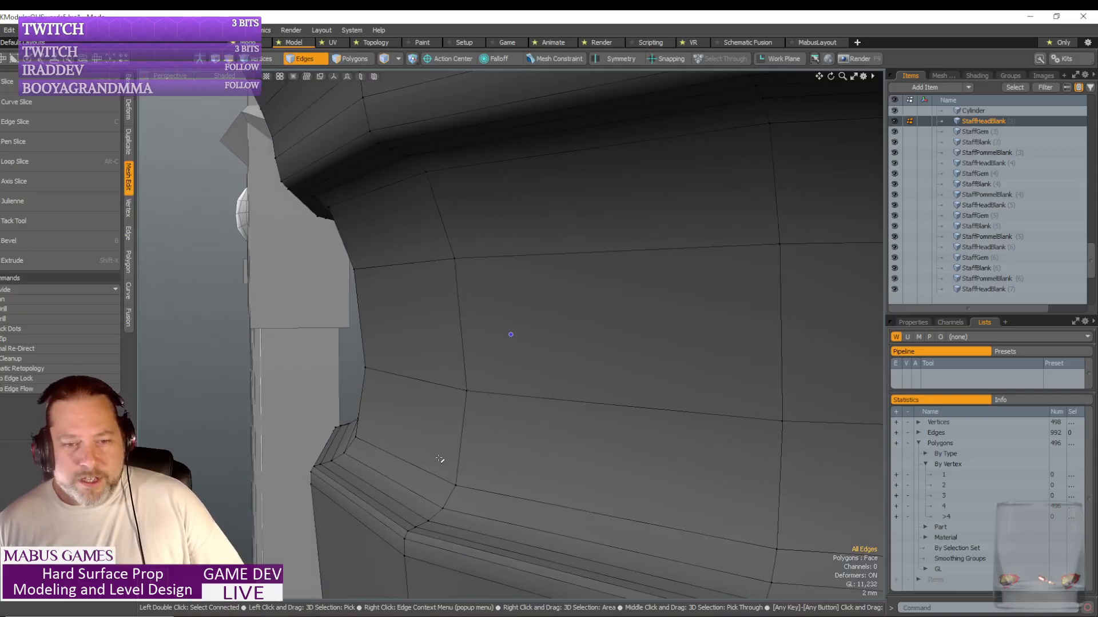
pyautogui.scroll(-4, 439, 459)
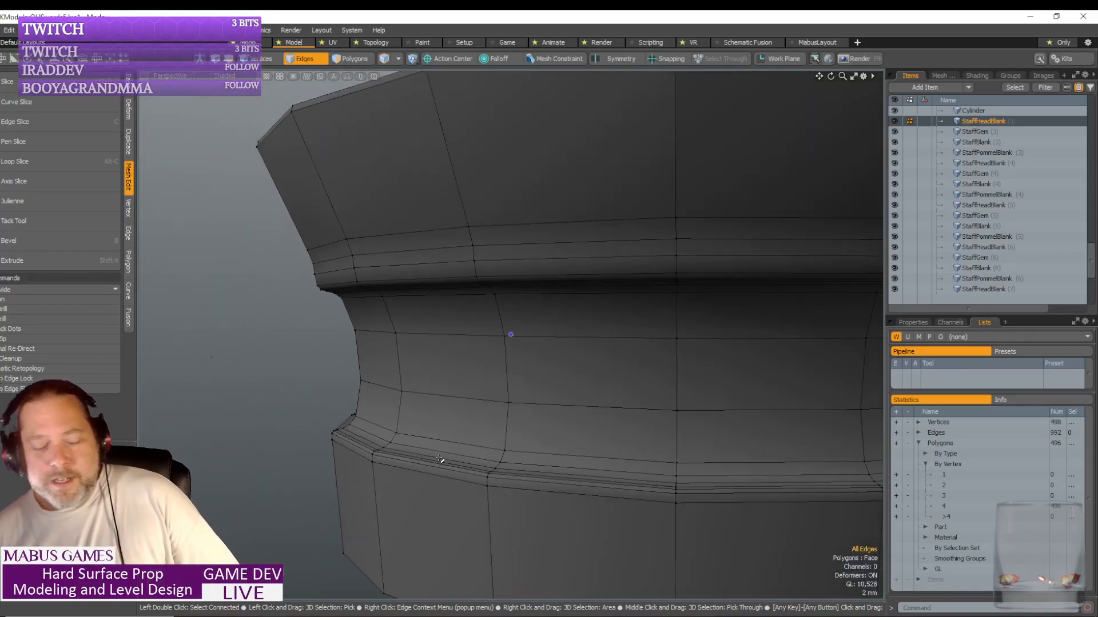
pyautogui.keyDown('alt'); pyautogui.moveTo(439, 459); pyautogui.dragTo(439, 459); pyautogui.keyUp('alt')
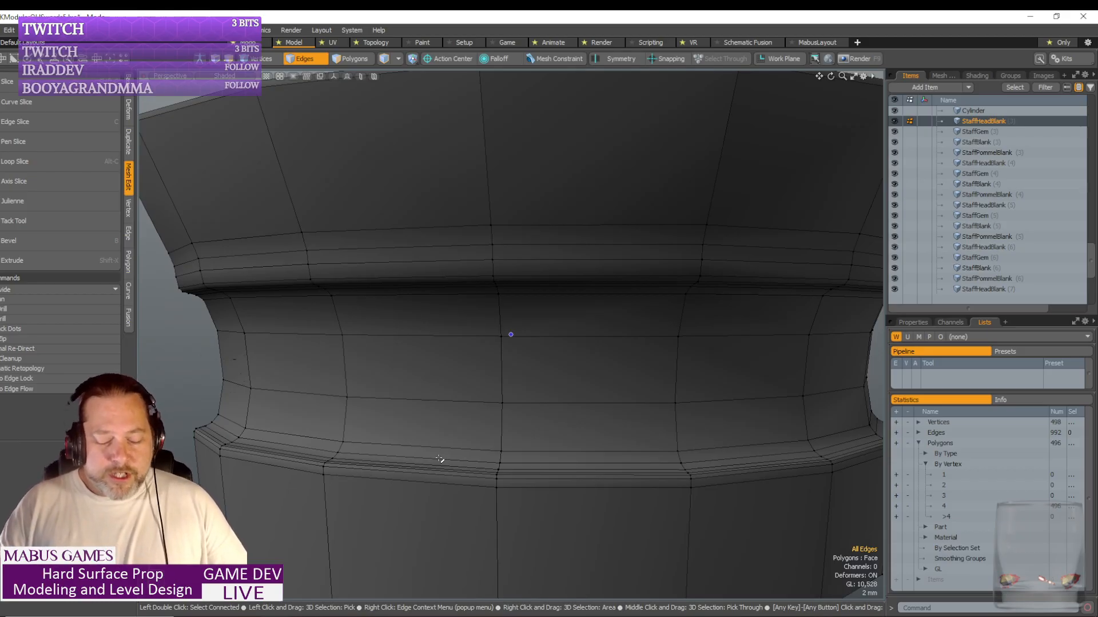
pyautogui.scroll(-8, 439, 459)
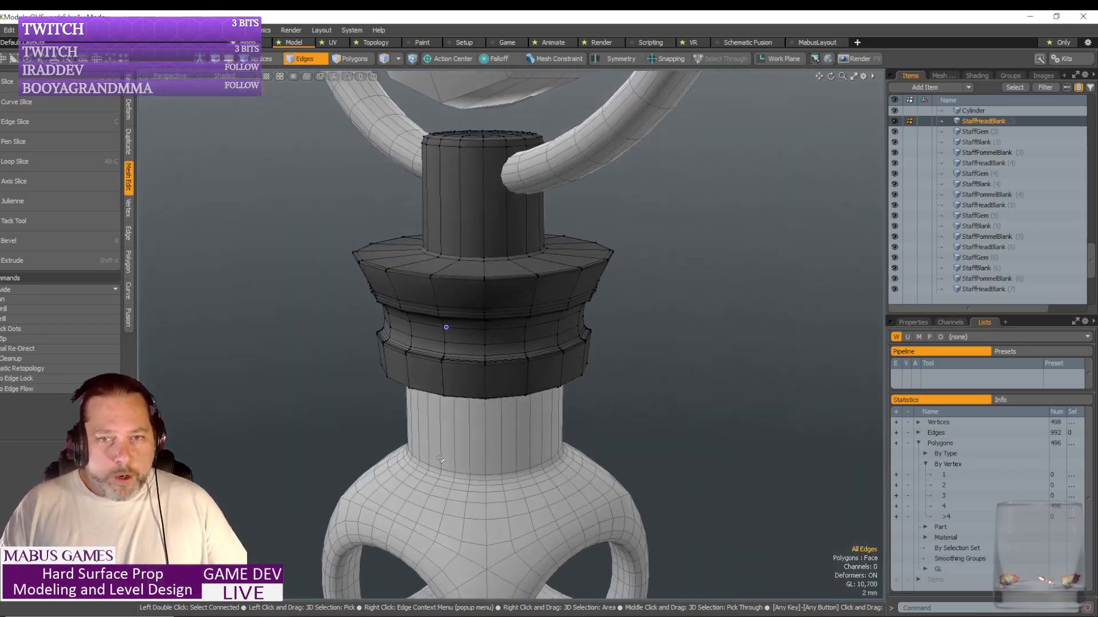
pyautogui.keyDown('alt'); pyautogui.moveTo(439, 459); pyautogui.dragTo(439, 459); pyautogui.keyUp('alt')
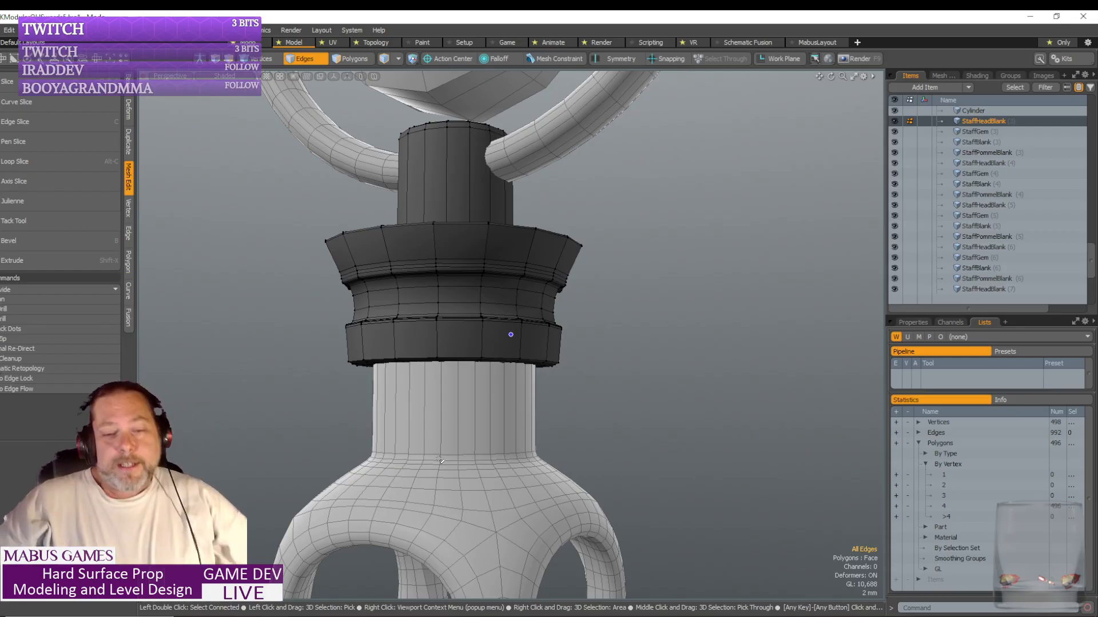
pyautogui.scroll(-6, 440, 460)
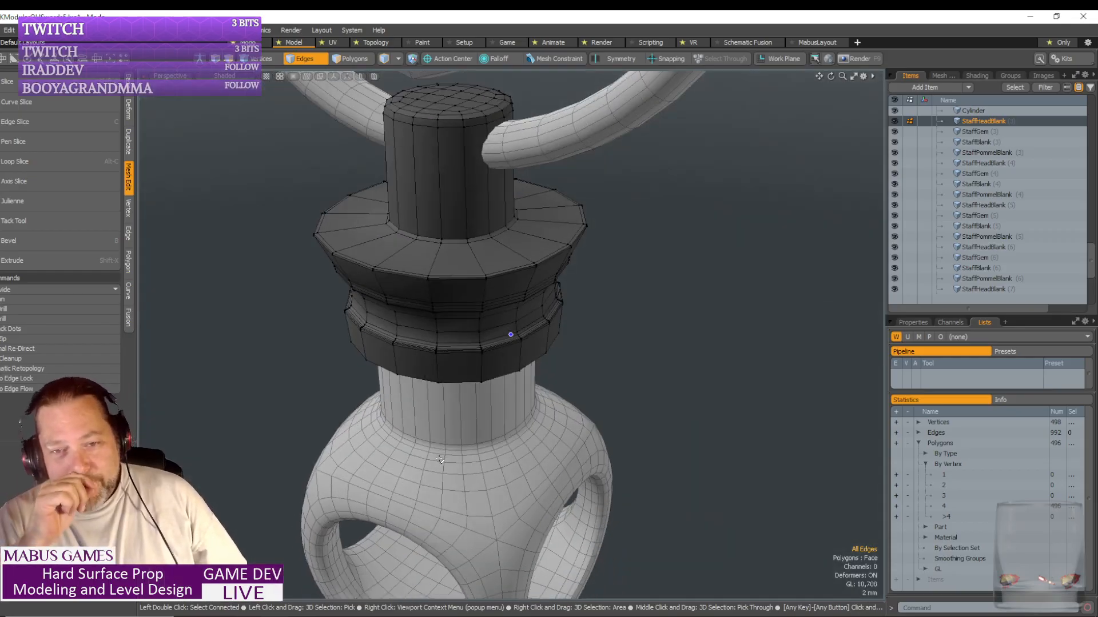
pyautogui.keyDown('alt'); pyautogui.moveTo(440, 459); pyautogui.dragTo(440, 448); pyautogui.keyUp('alt')
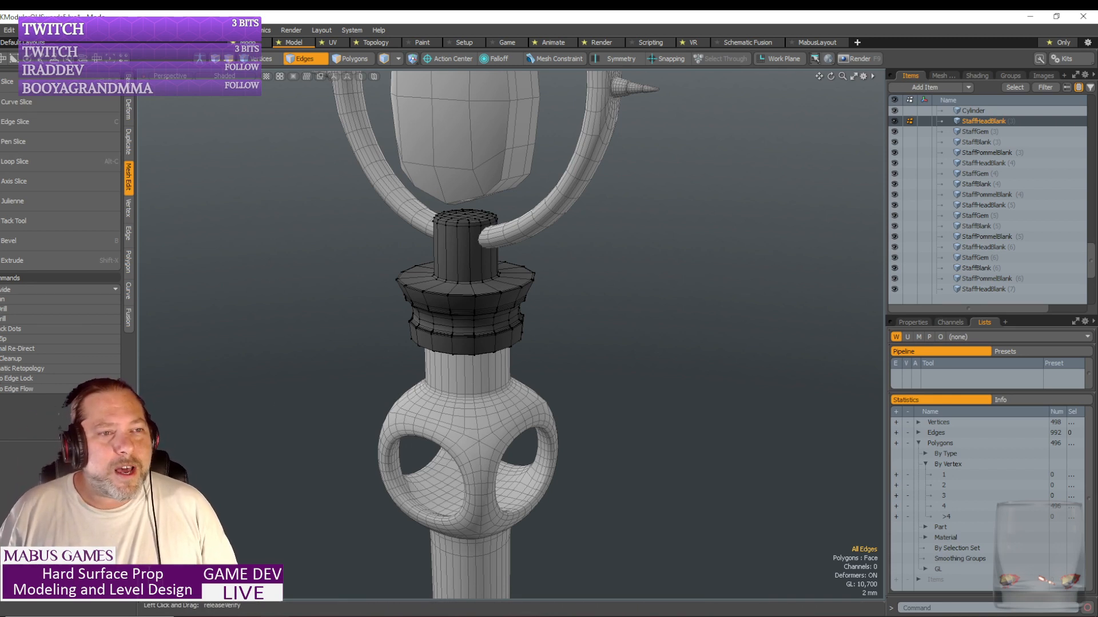
pyautogui.hotkey('ctrl', 's')
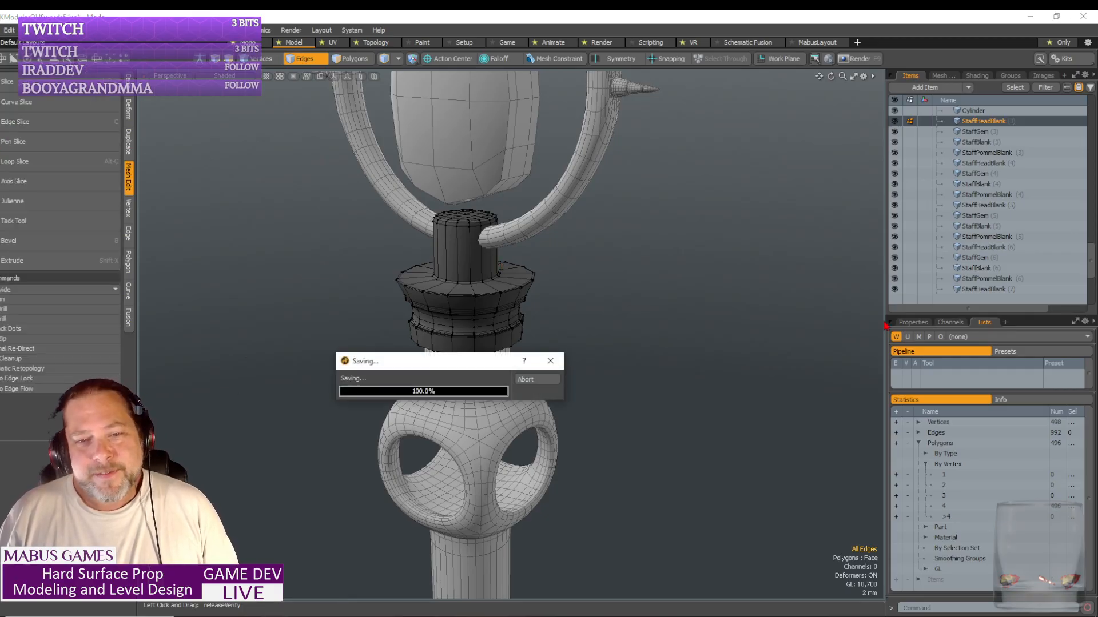